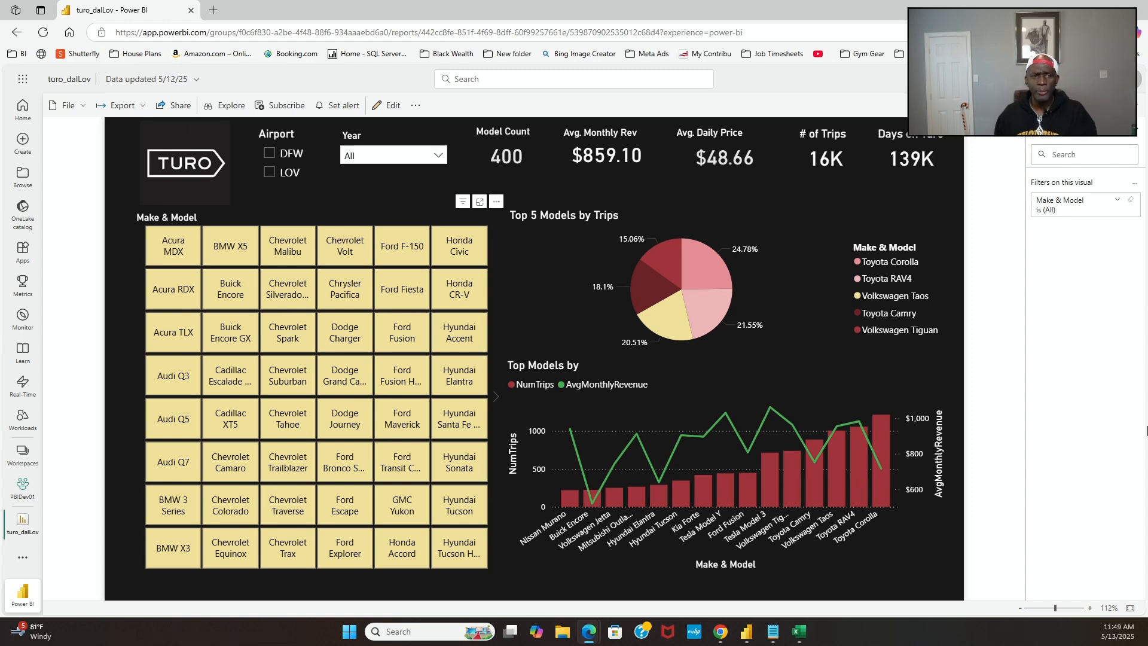
Step: Examine the years available in the Year filter, up to 2025, without selecting any
mouse_move(704, 441)
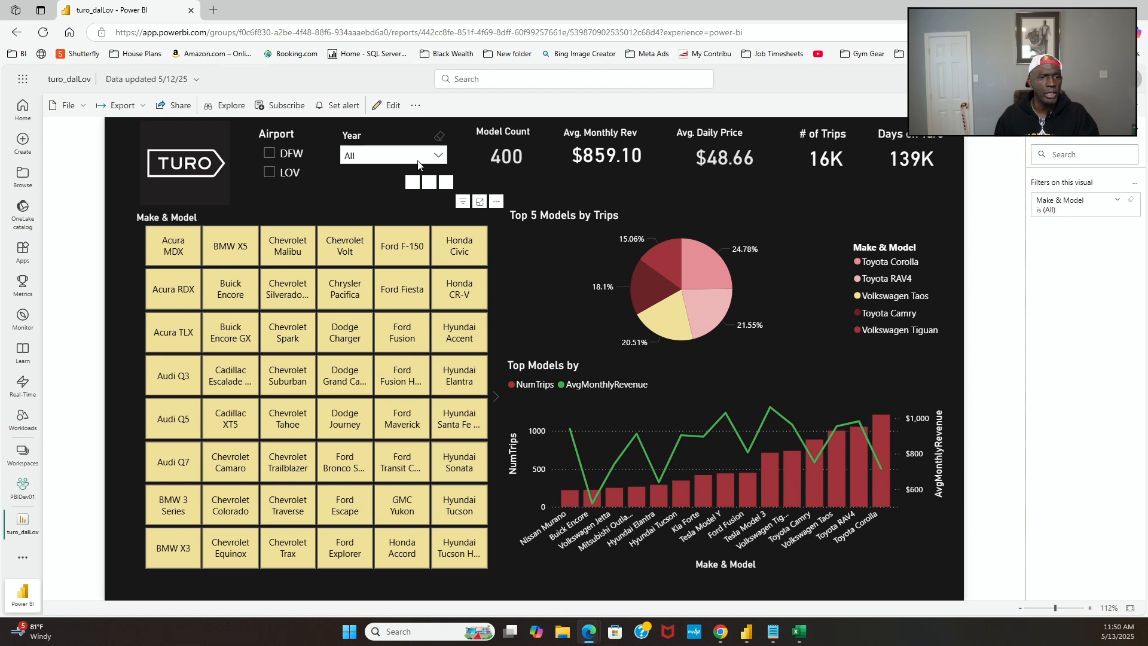
click(442, 160)
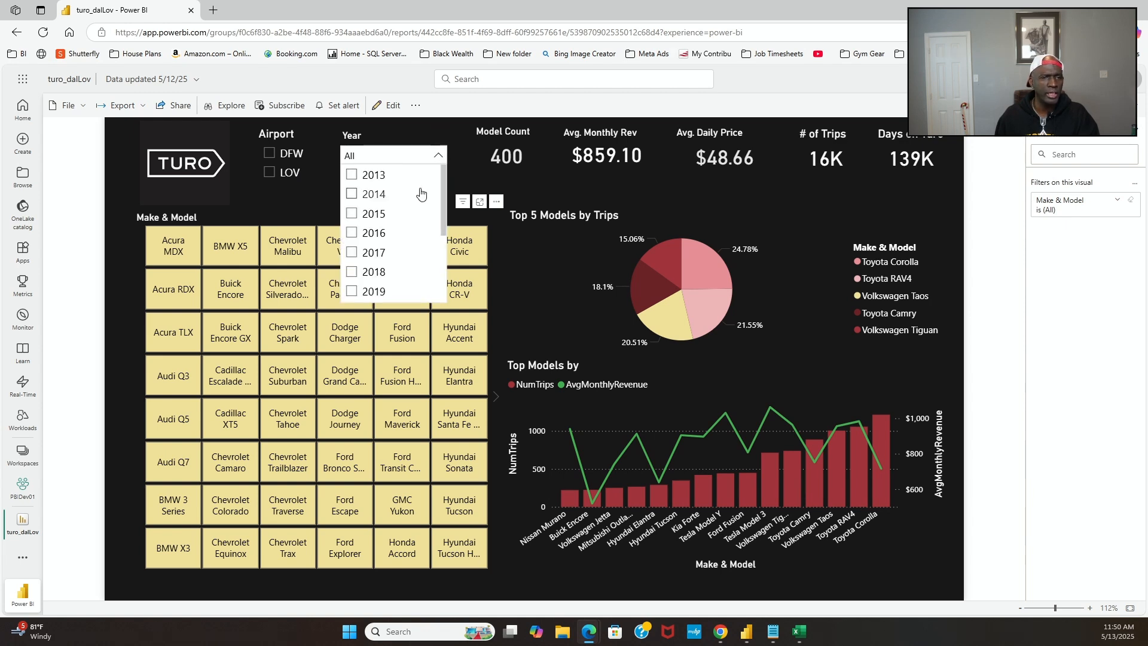
scroll(413, 239, down, 3)
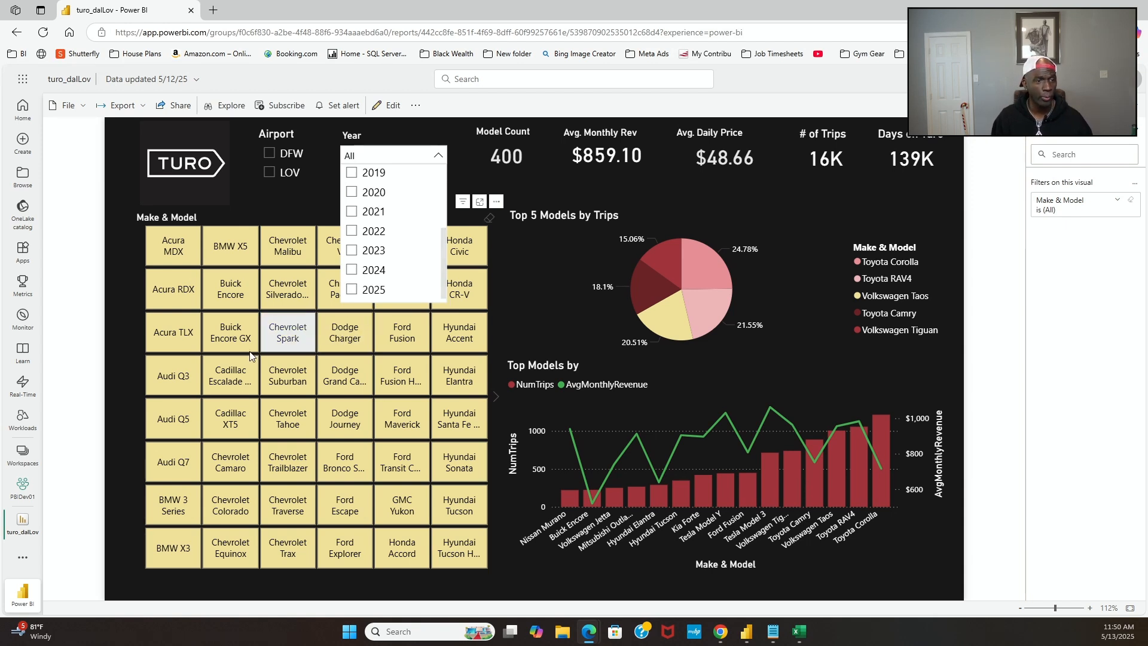
click(129, 428)
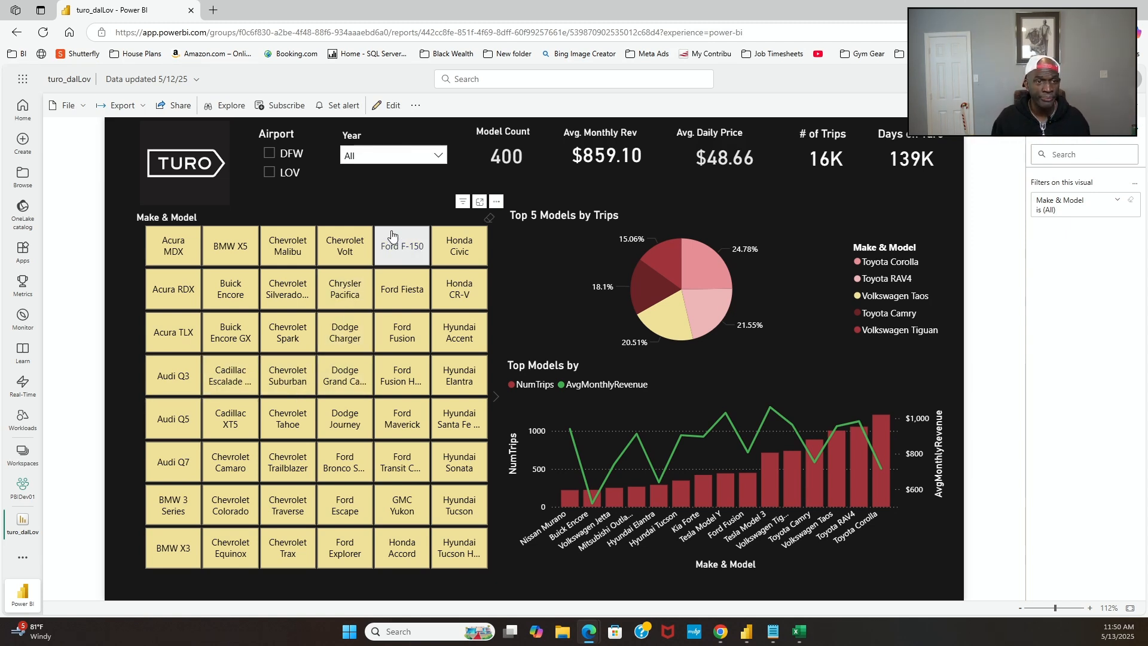
click(439, 158)
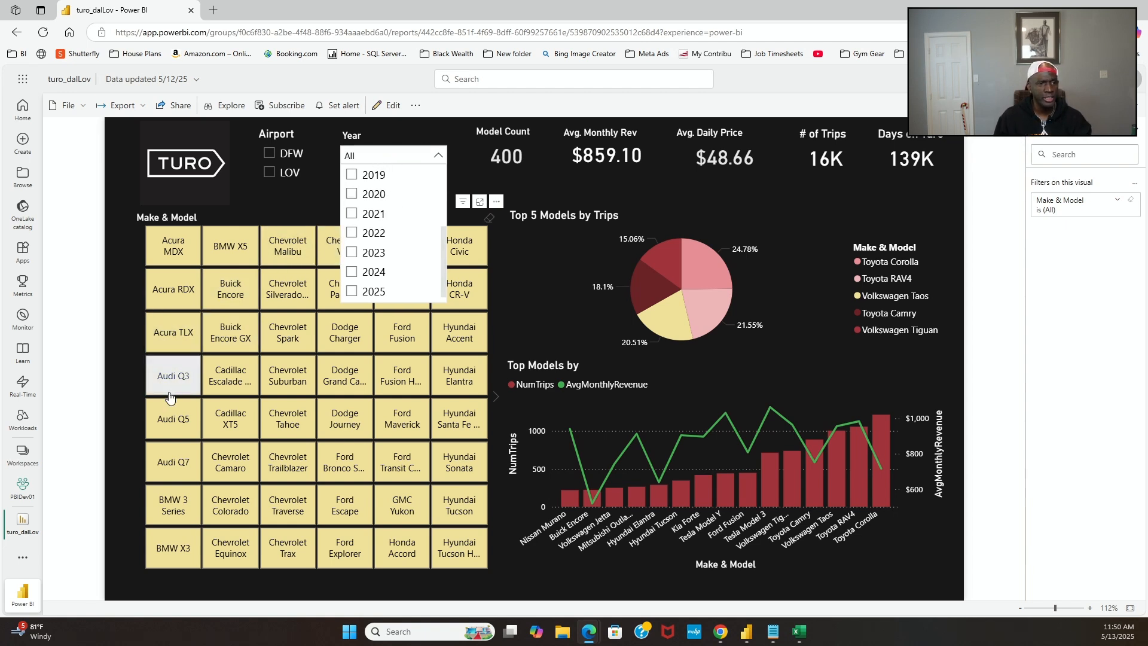
click(125, 424)
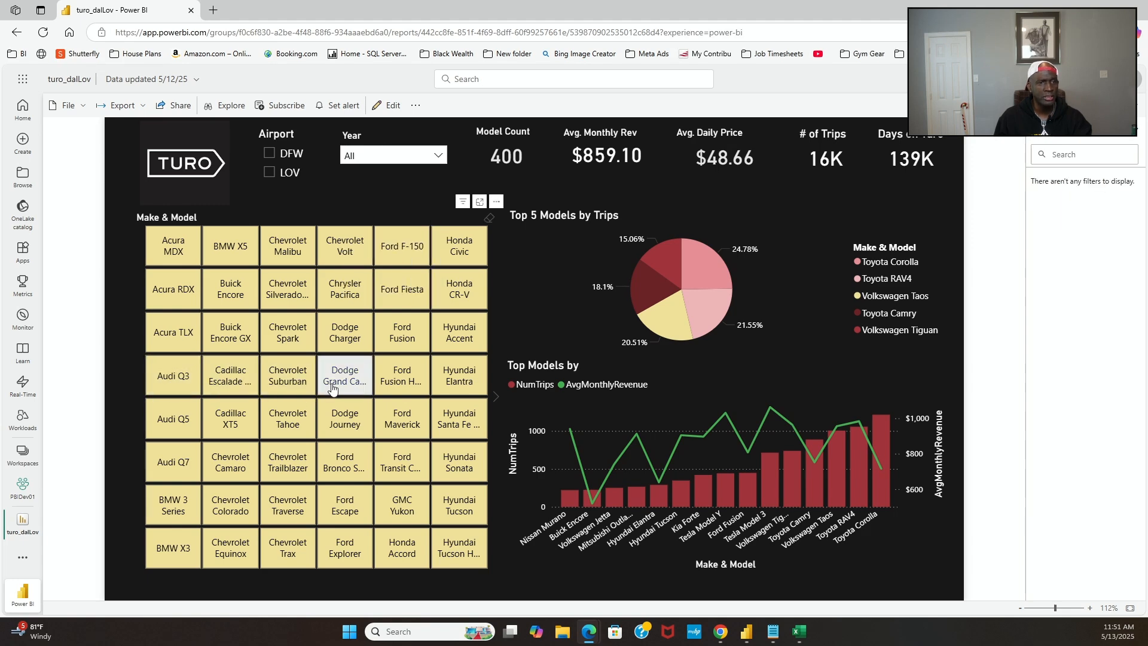
Step: Look through the full list of vehicles in the Make & Model slicer
scroll(330, 392, right, 10)
scroll(329, 392, right, 5)
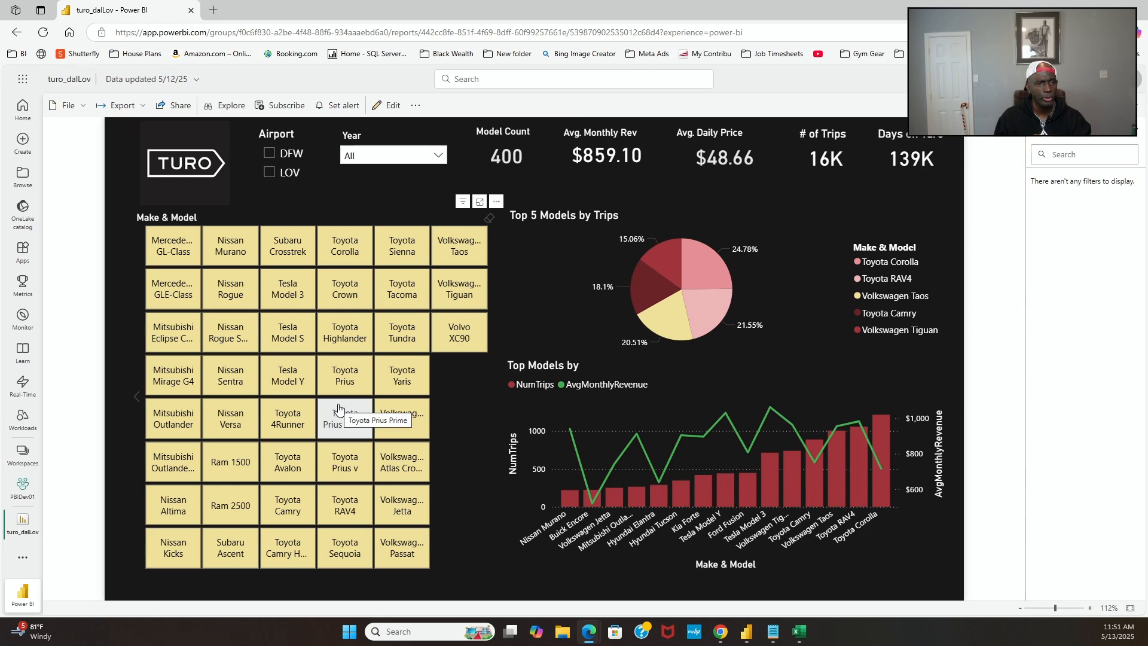
scroll(335, 403, left, 10)
scroll(310, 397, left, 2)
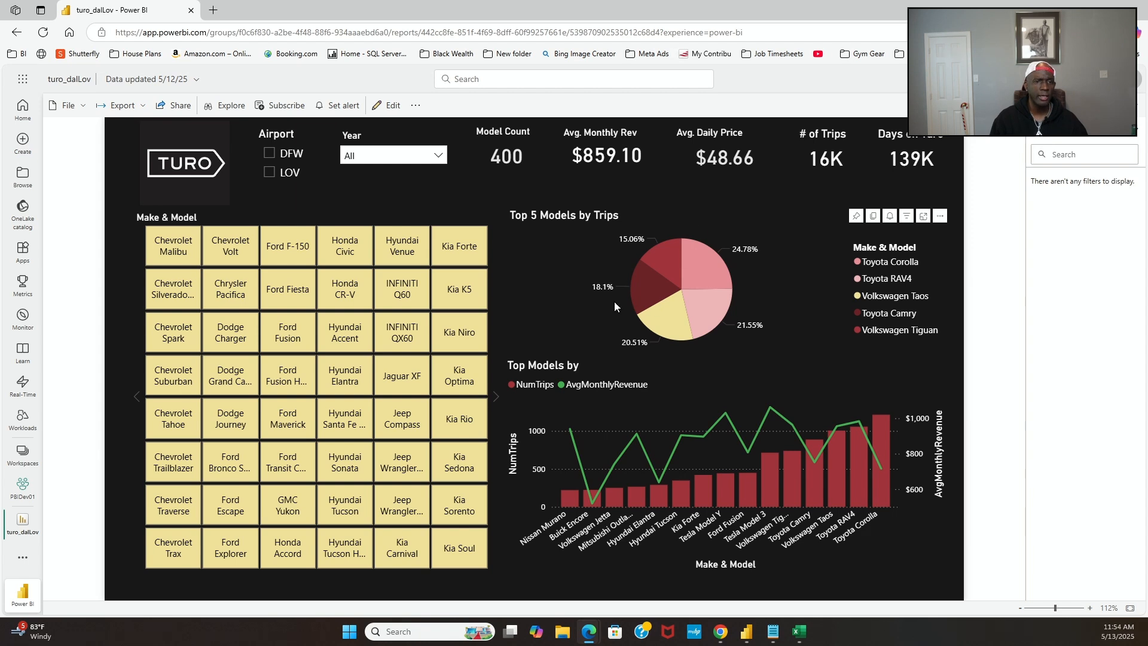
Step: Filter the report to the DFW airport and the year 2025
click(274, 157)
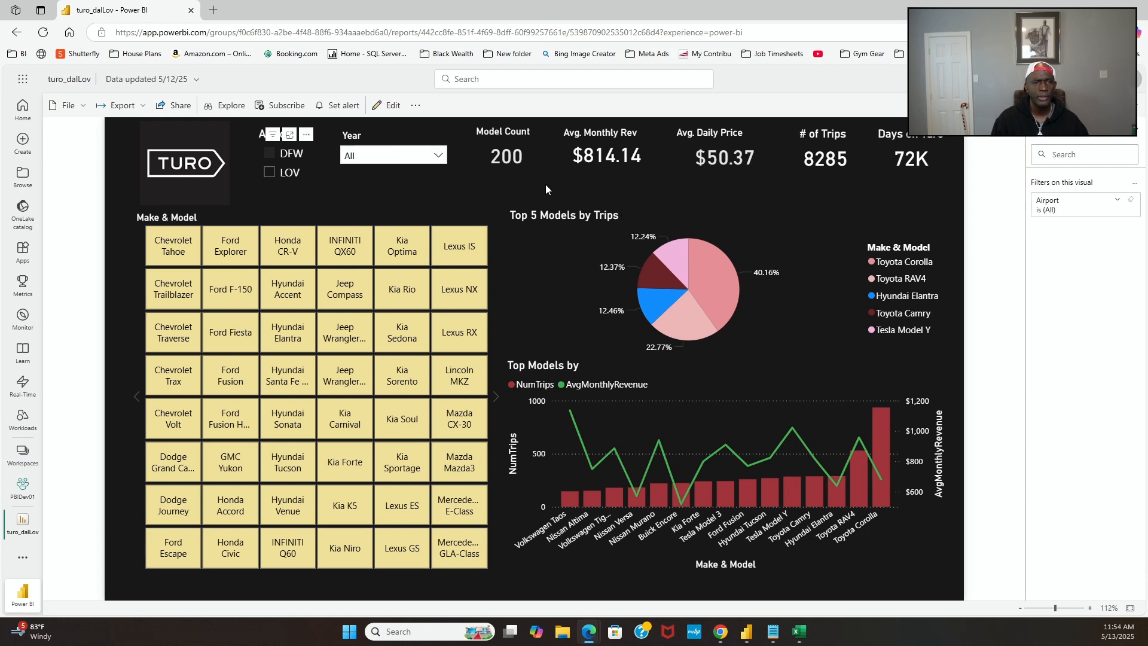
click(439, 157)
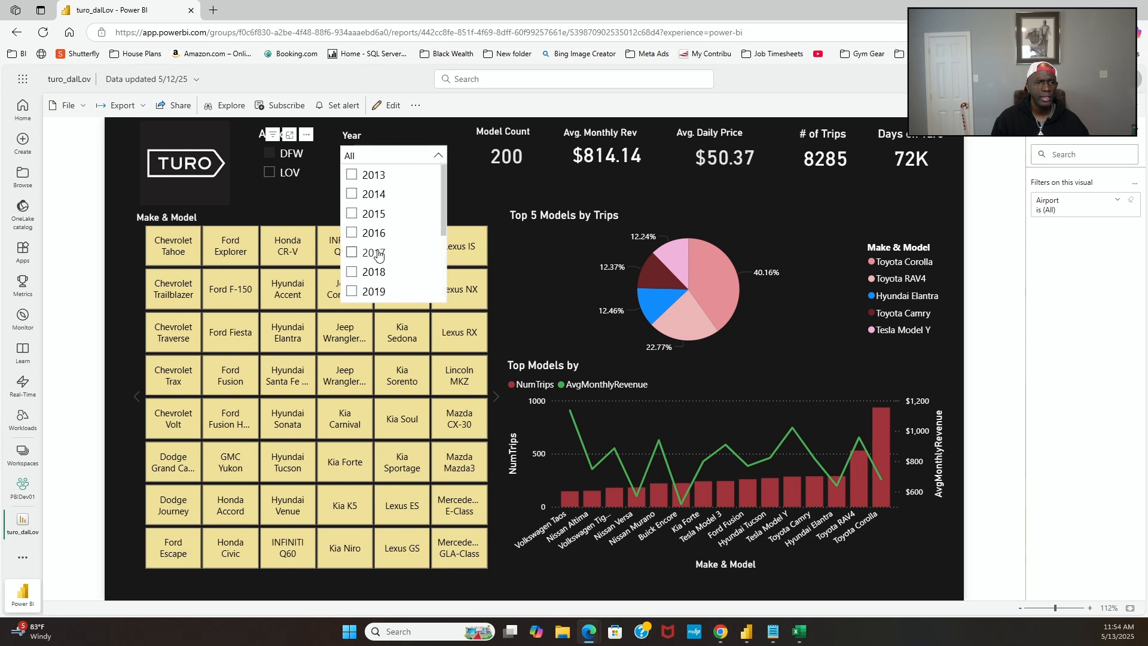
scroll(383, 257, down, 3)
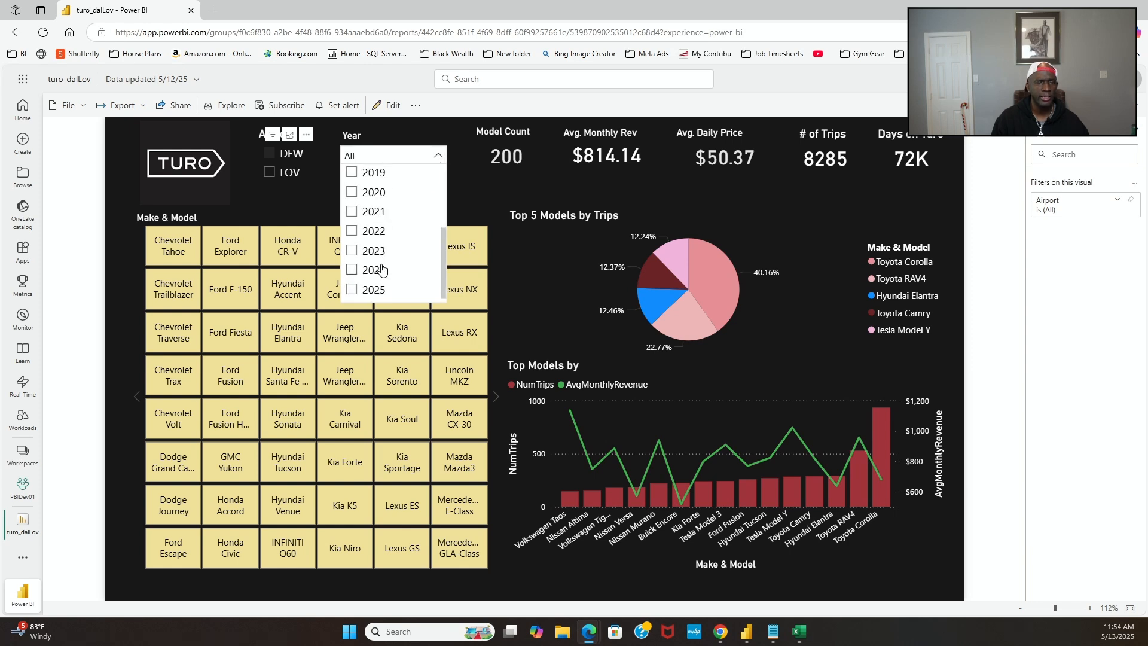
click(353, 290)
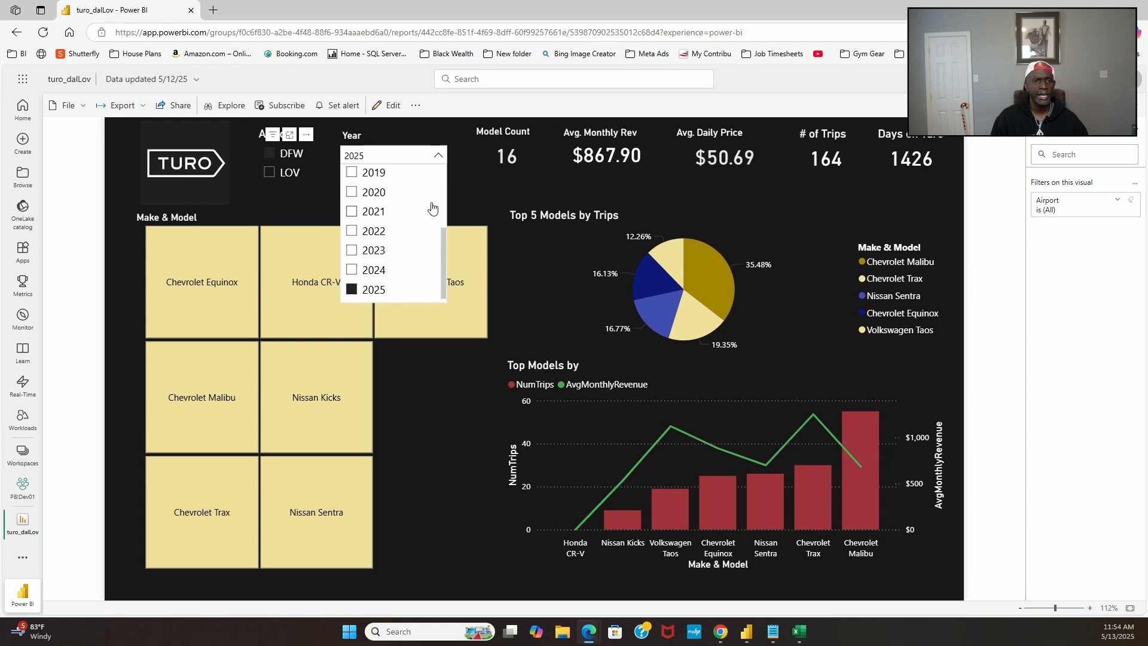
click(477, 198)
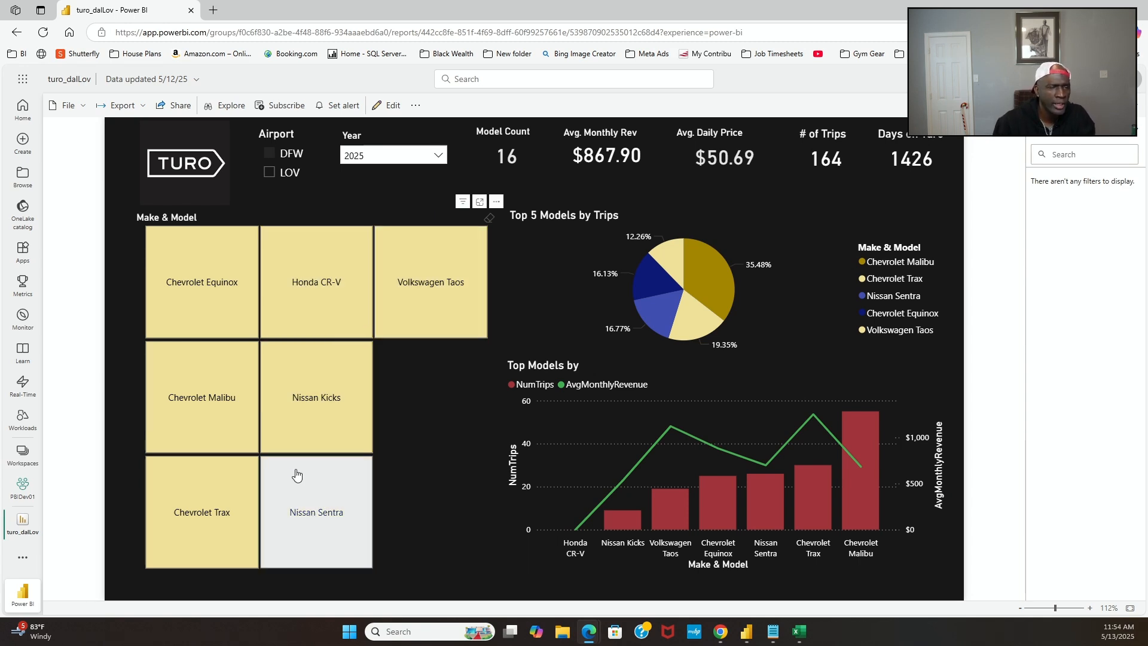
Step: View the figures for the Chevrolet Equinox, Chevrolet Malibu and Chevrolet Trax, filtering by each model in turn
click(214, 314)
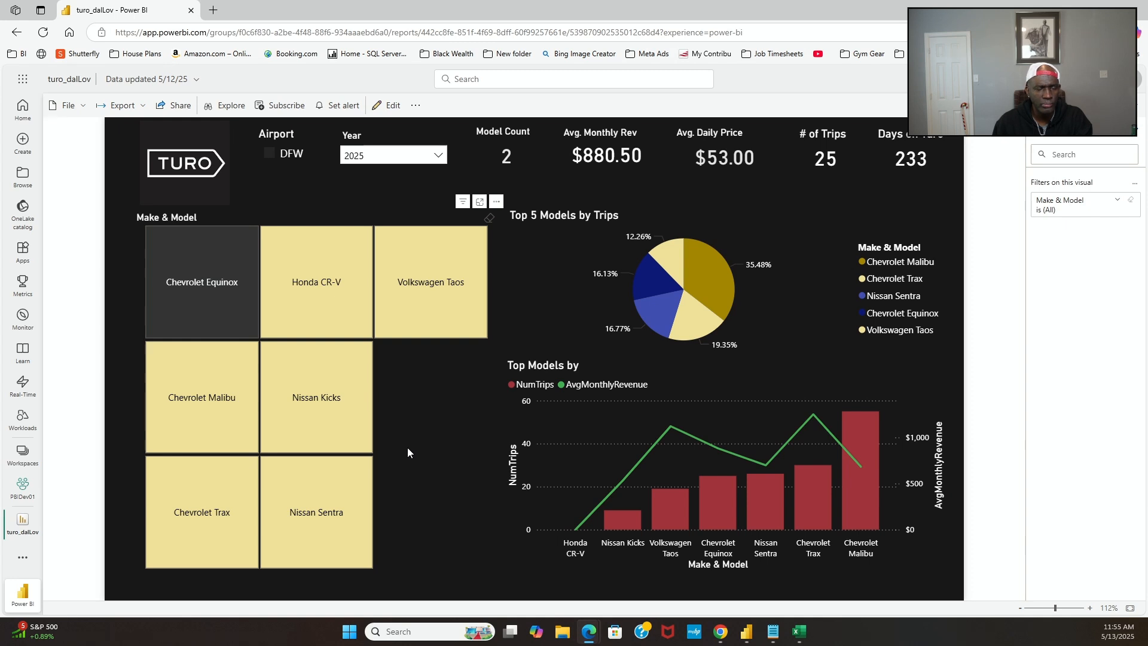
click(221, 420)
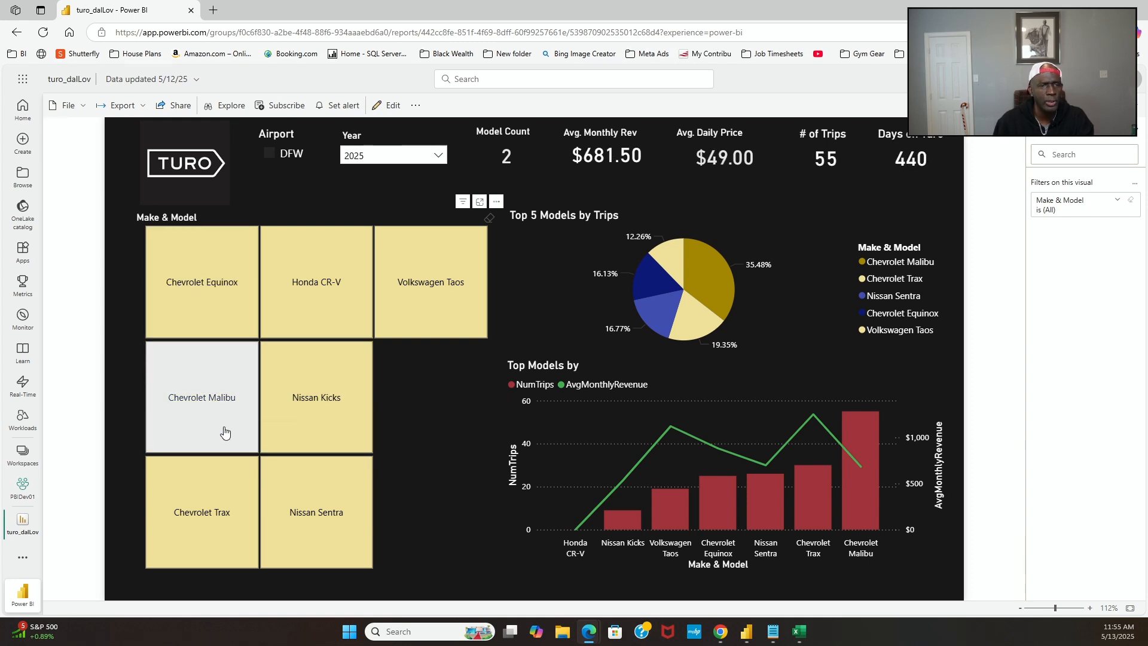
click(227, 514)
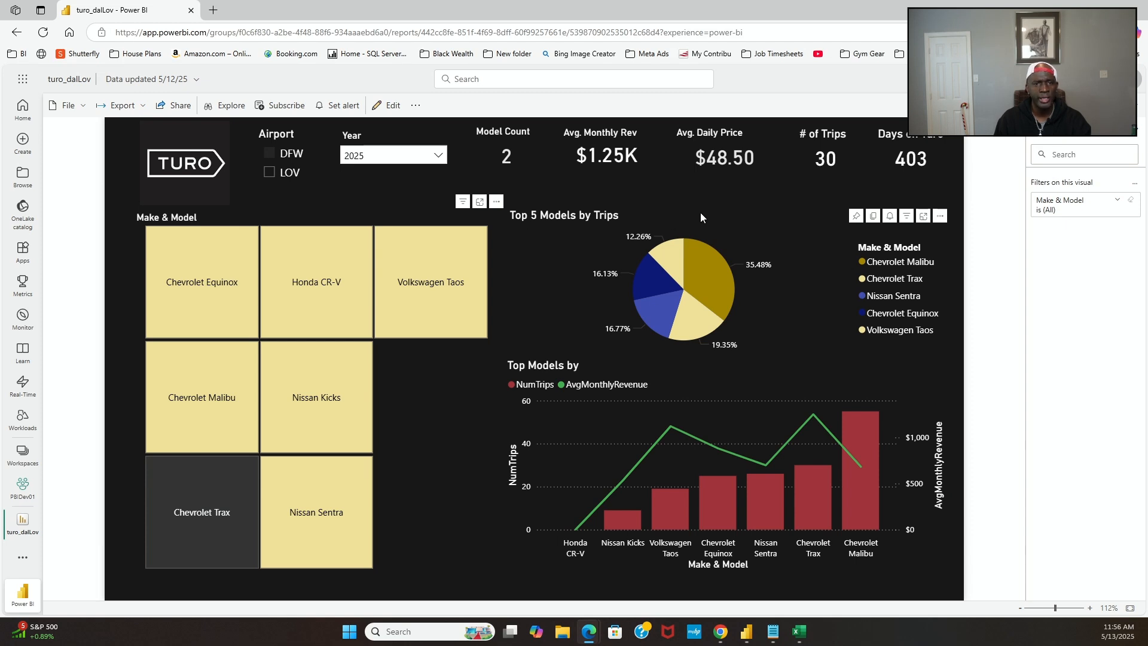
Step: Compare the figures of the Honda CR-V, Nissan Kicks, Nissan Sentra and Volkswagen Taos by filtering on each model
click(354, 289)
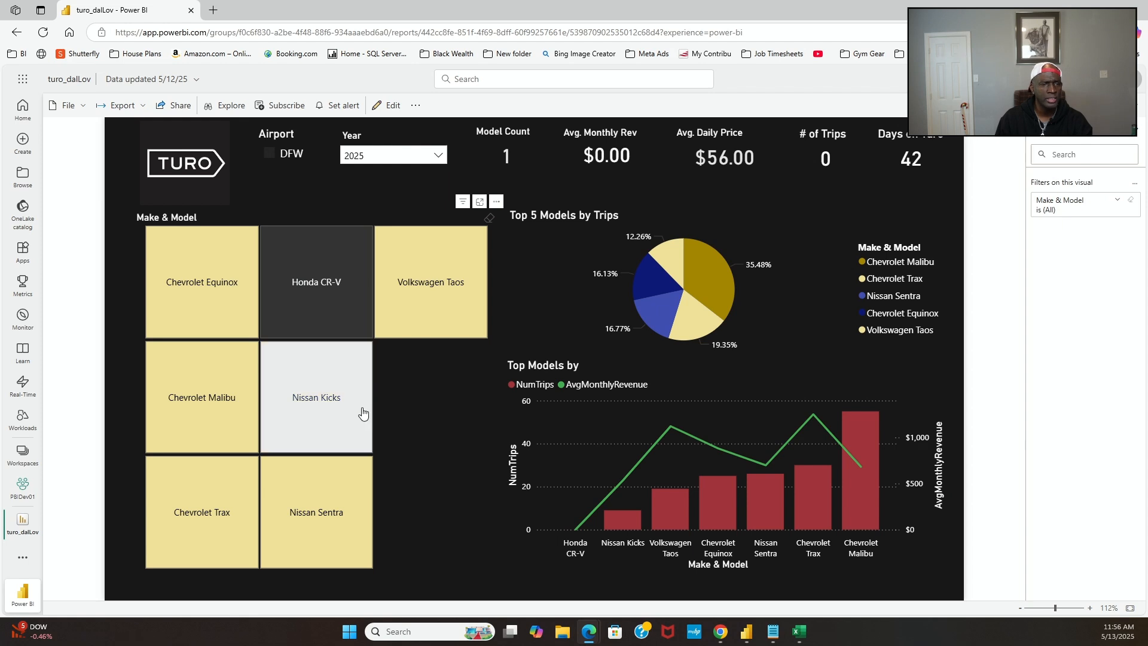
click(332, 416)
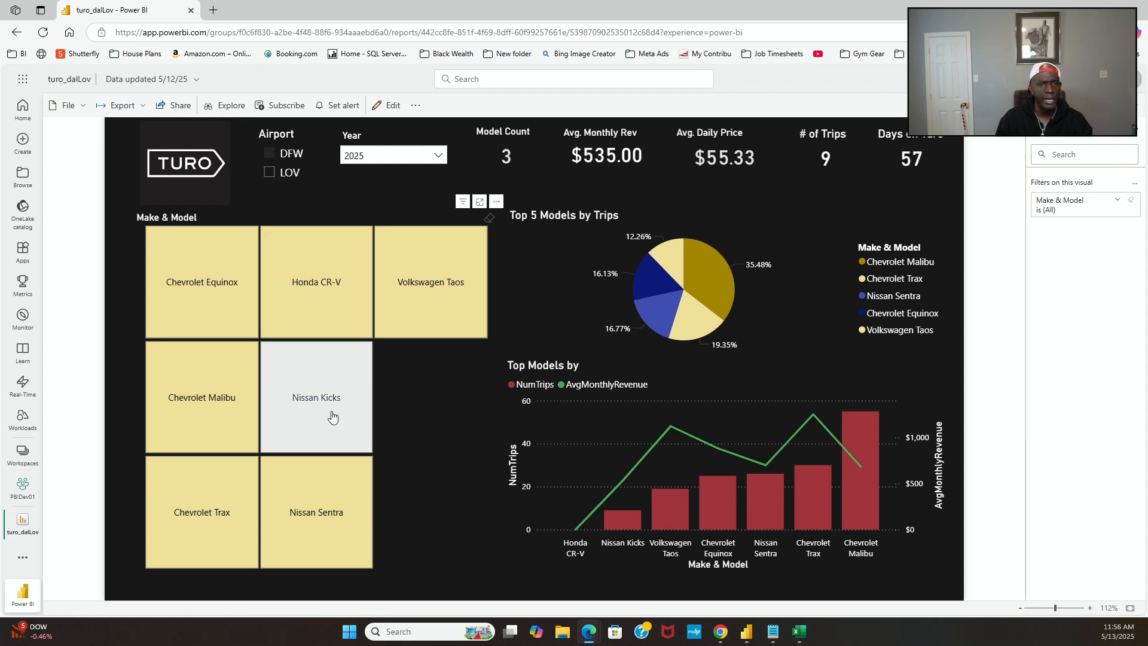
click(318, 278)
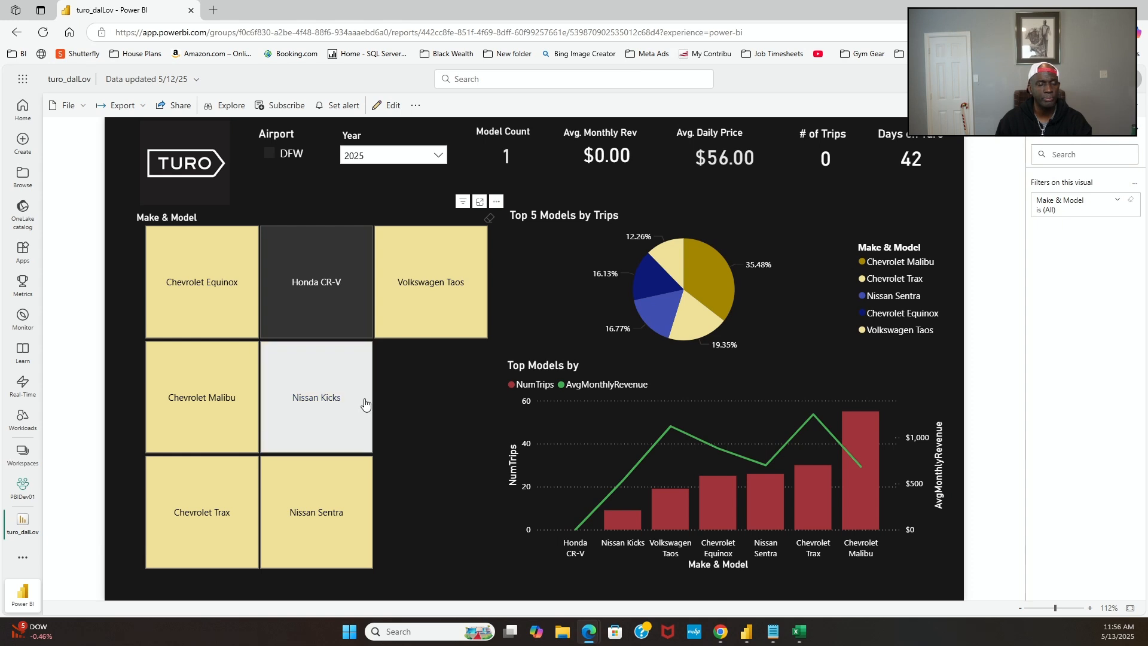
click(338, 536)
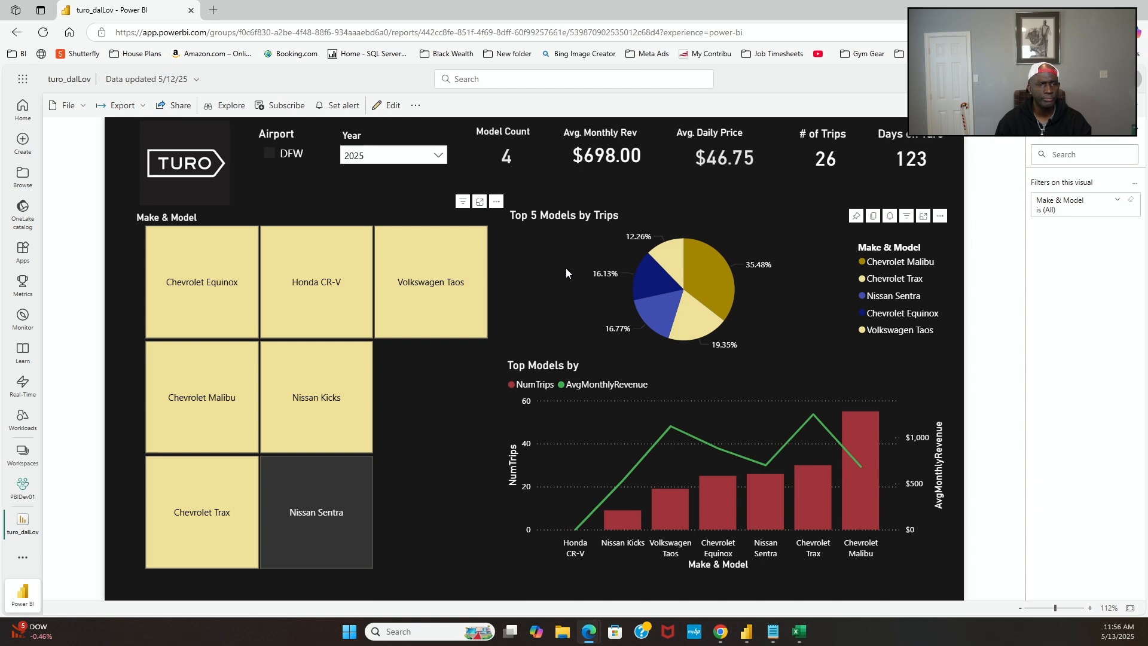
click(470, 290)
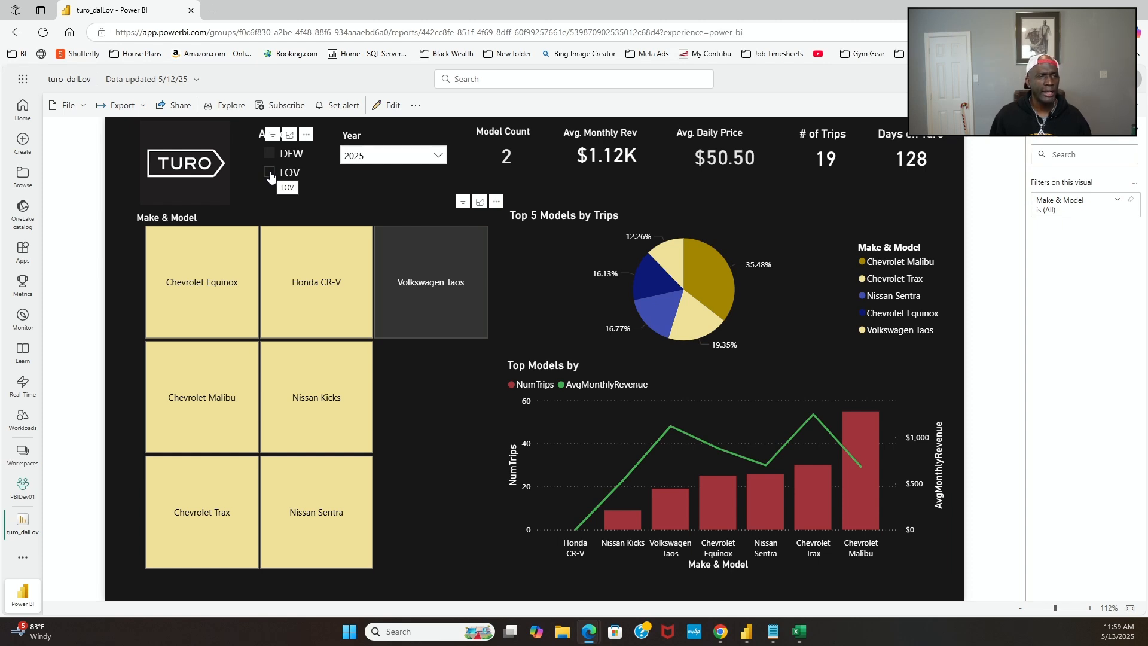
Step: Switch the airport filter to LOV and filter the report to the Chevrolet Trax
click(269, 175)
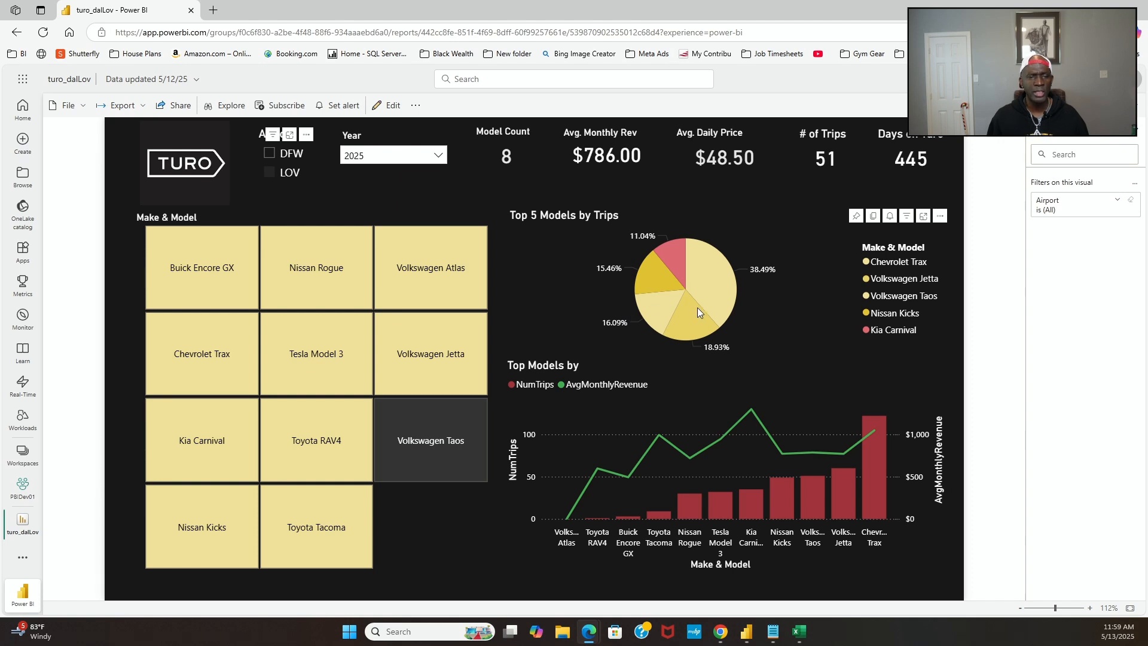
mouse_move(684, 292)
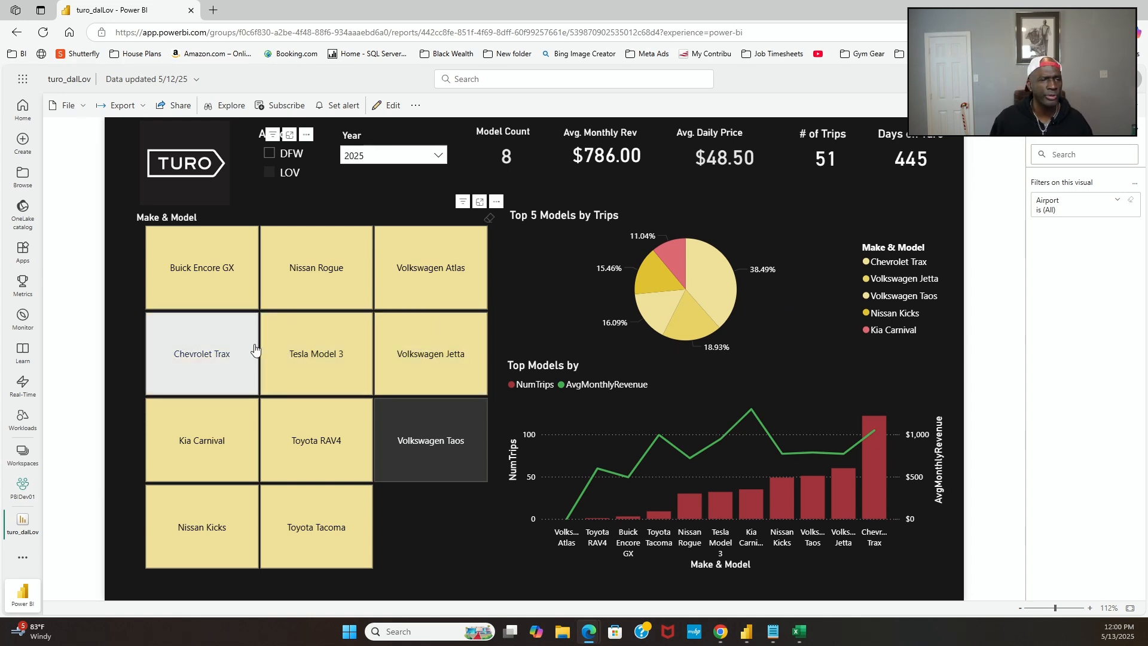
click(217, 357)
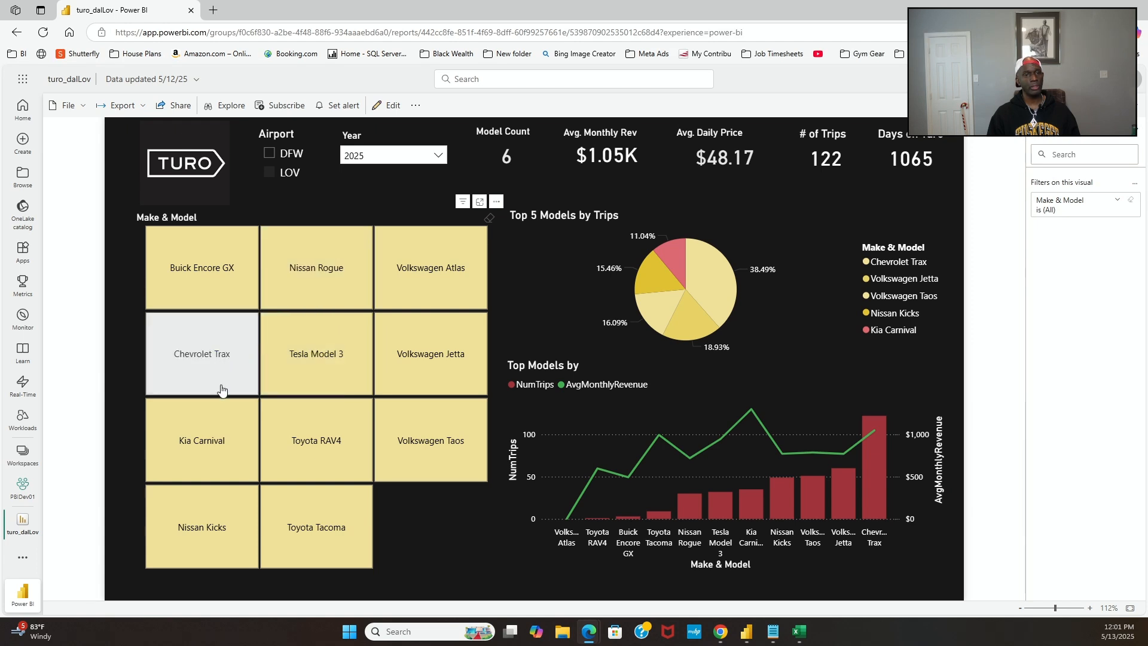
click(224, 364)
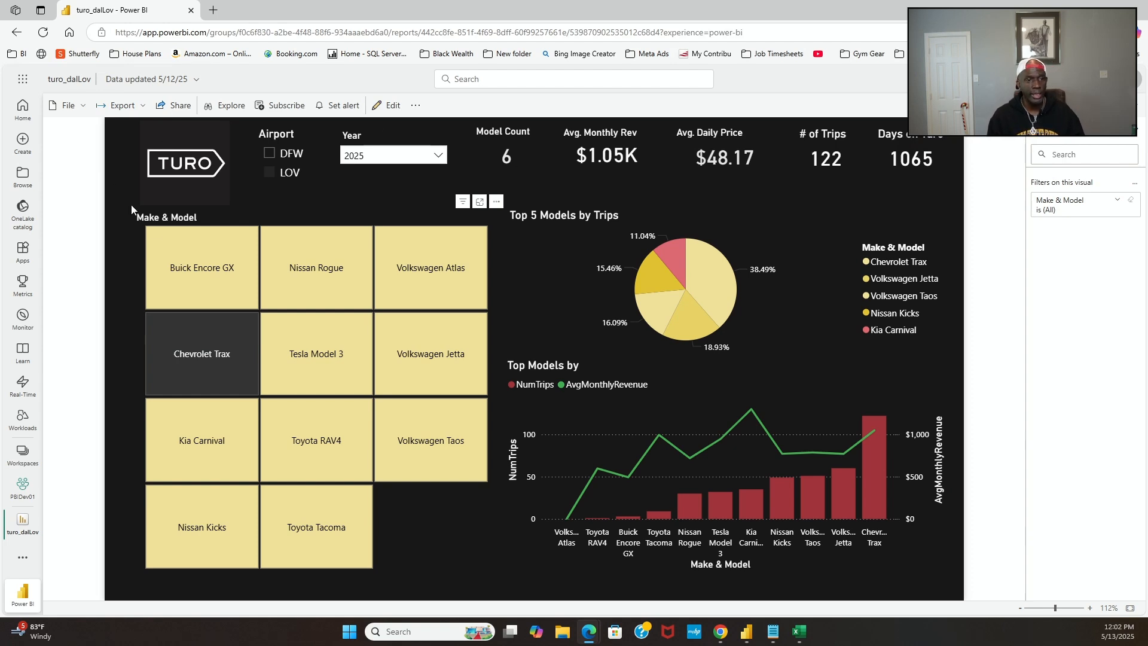
click(205, 357)
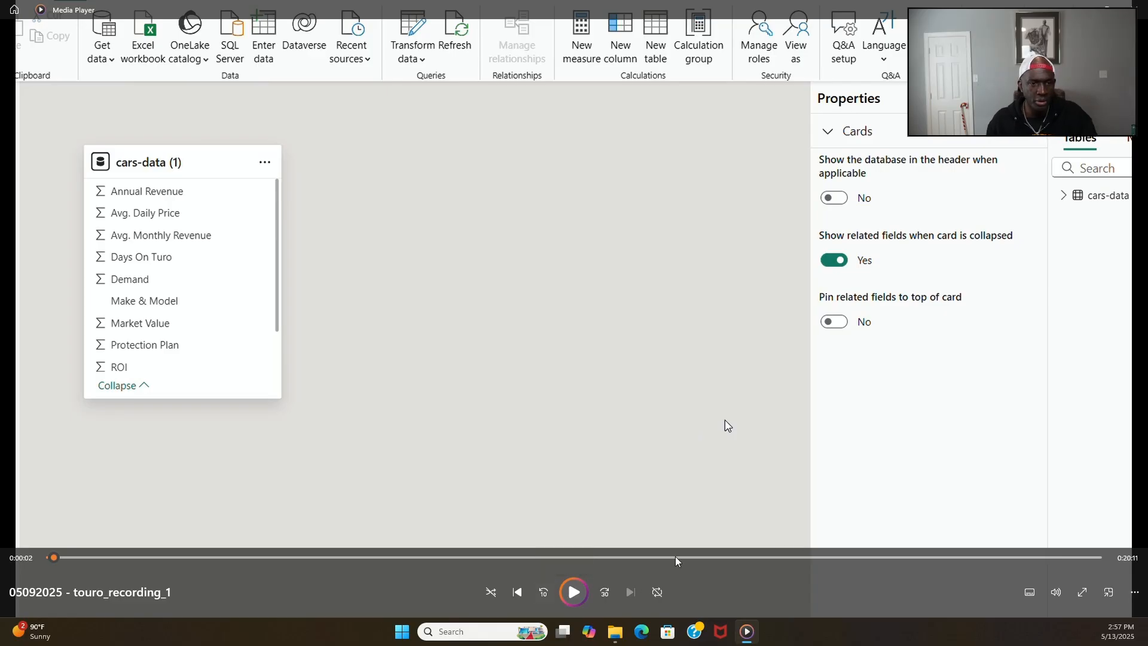
Step: Play the recording 05092025 - touro_recording_1
click(574, 592)
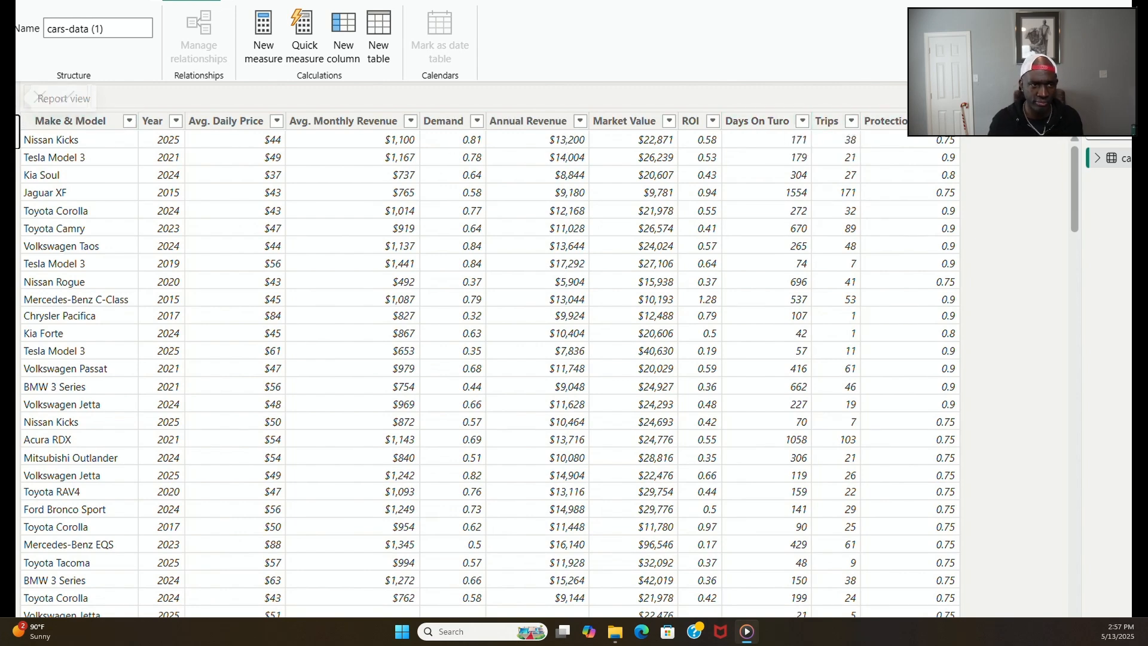
Step: Add an empty table visual to the report page and move it to the lower-left part of the canvas
click(18, 98)
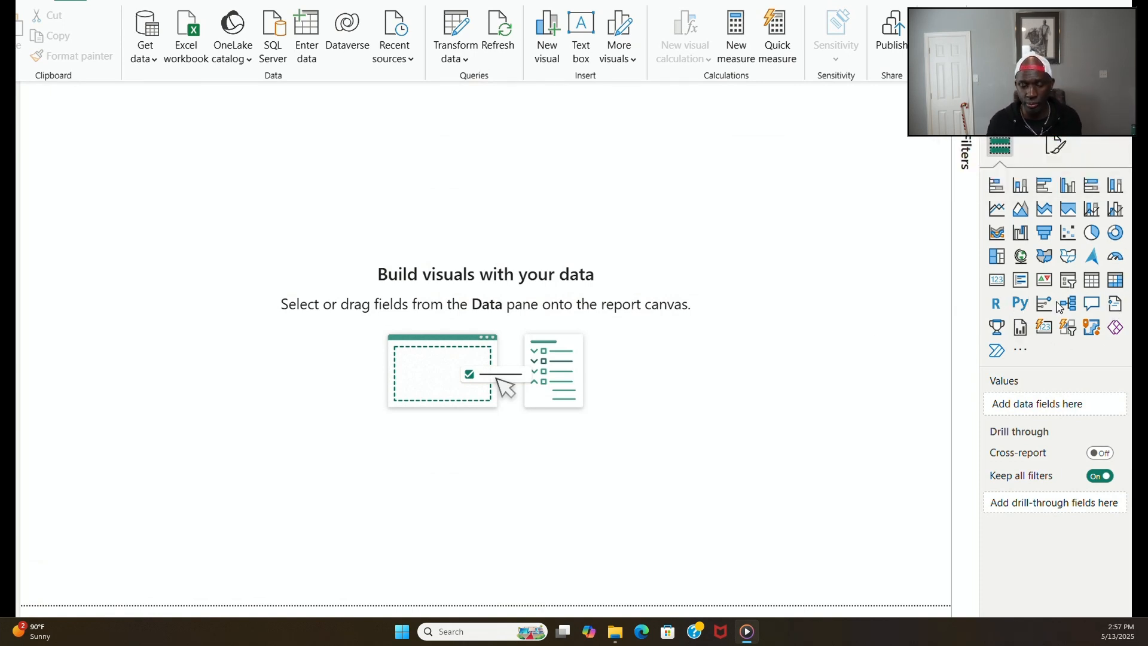
click(1089, 287)
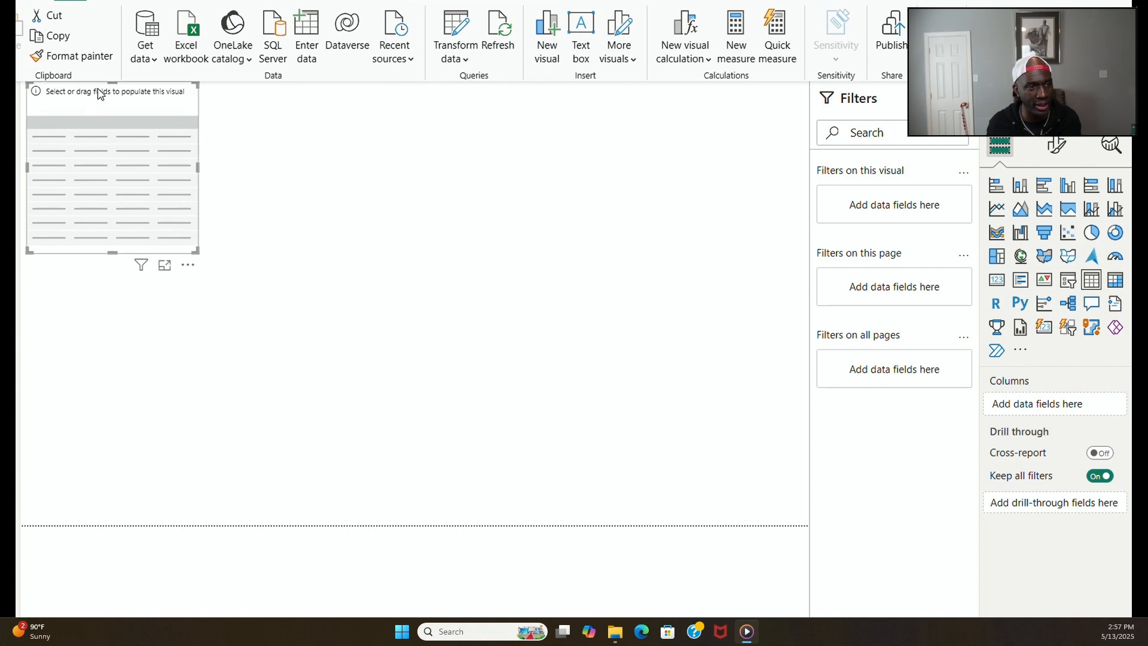
drag(103, 101, 129, 343)
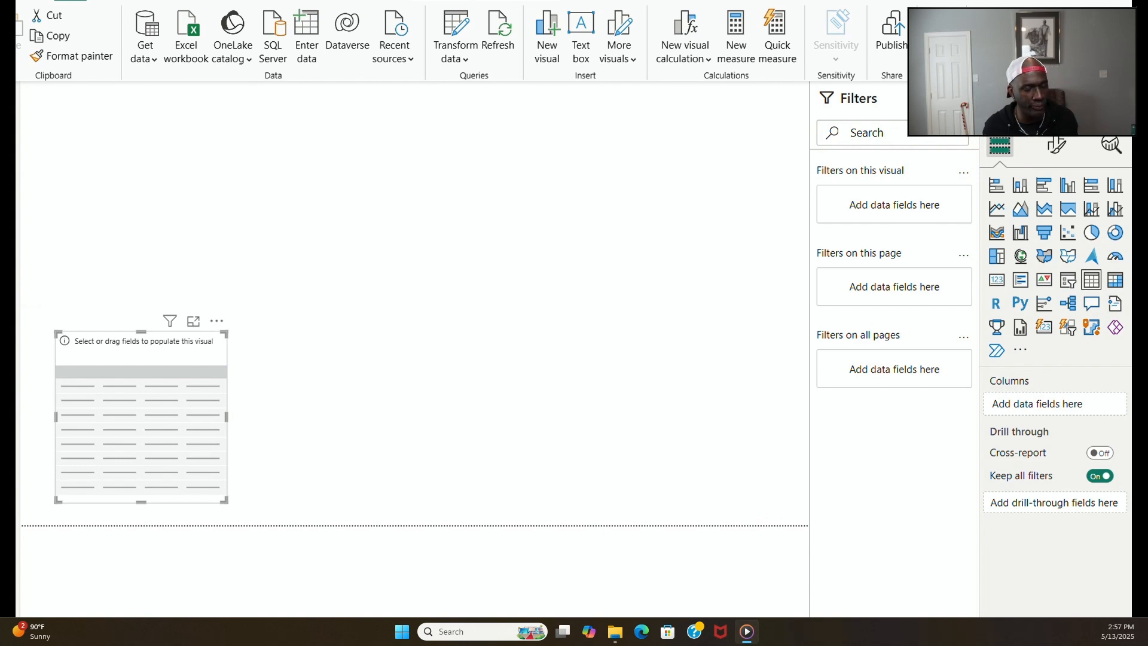
Step: Check the columns of the cars-data table and add Make & Model, Year, Avg. Daily Price and Avg. Monthly Revenue to the table visual
click(8, 133)
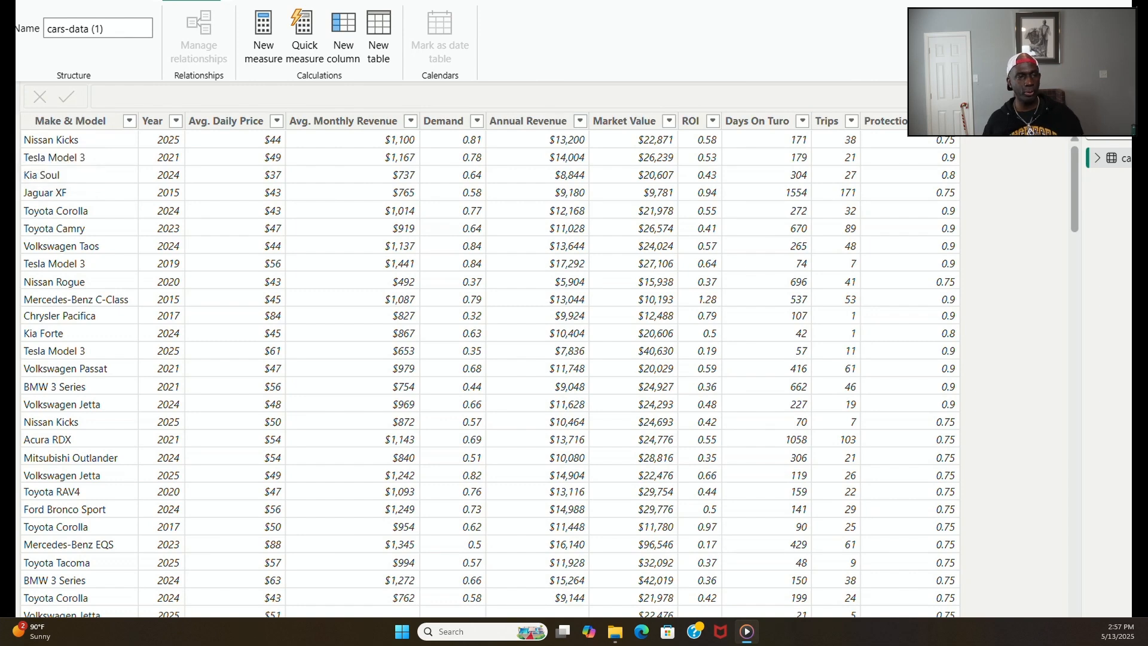
click(8, 108)
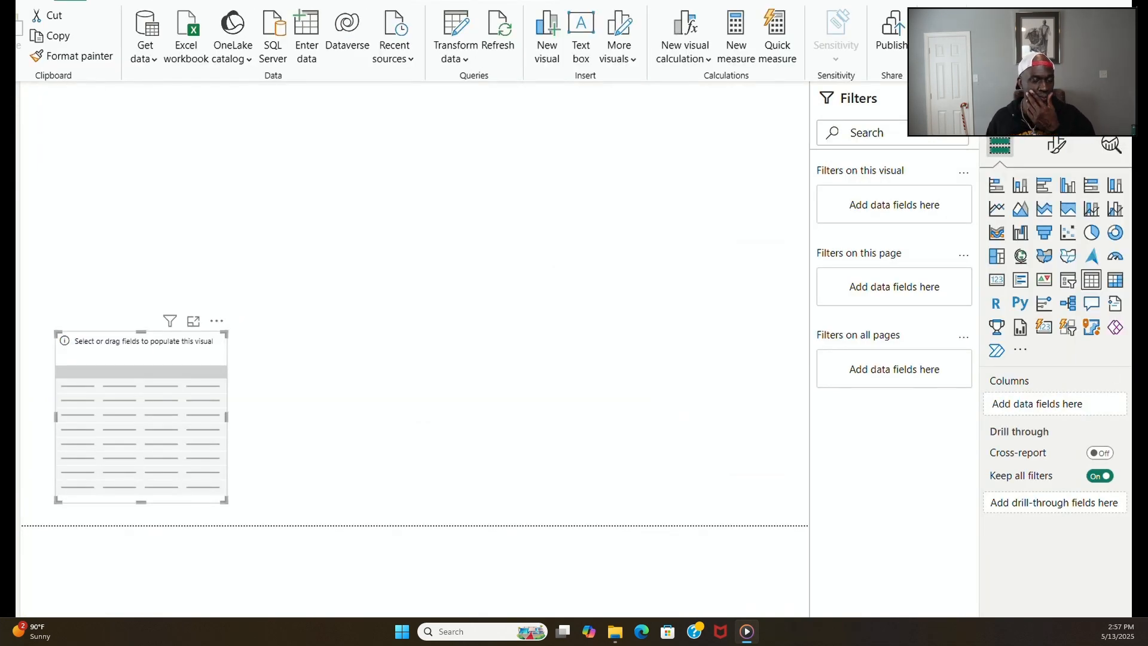
drag(1122, 380, 956, 412)
click(8, 133)
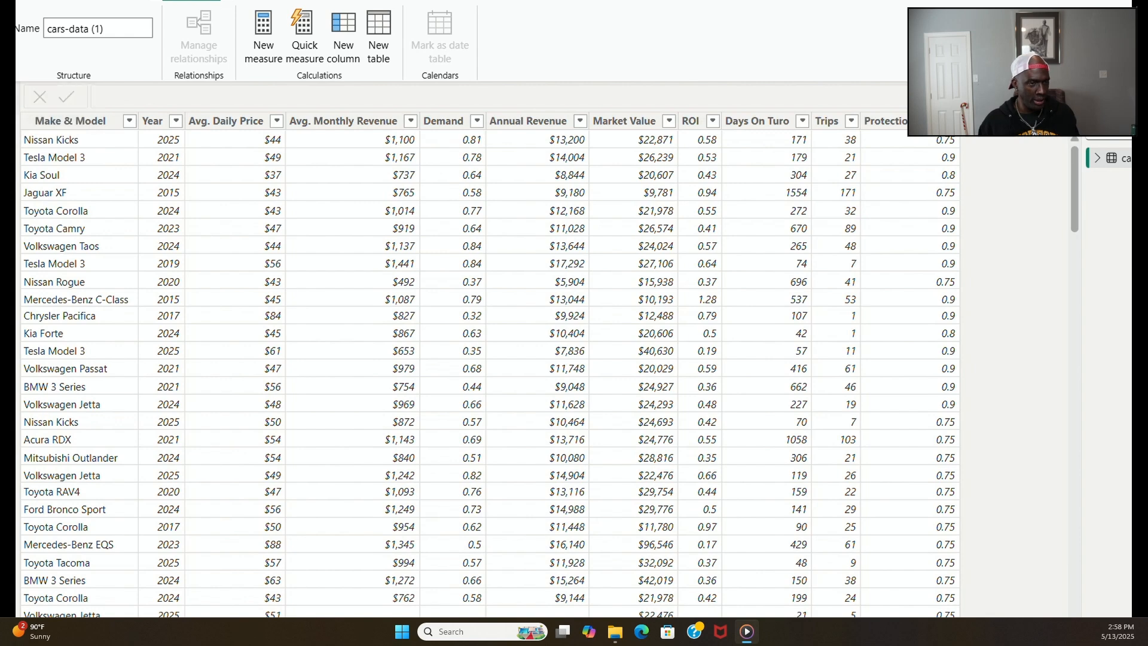
click(8, 108)
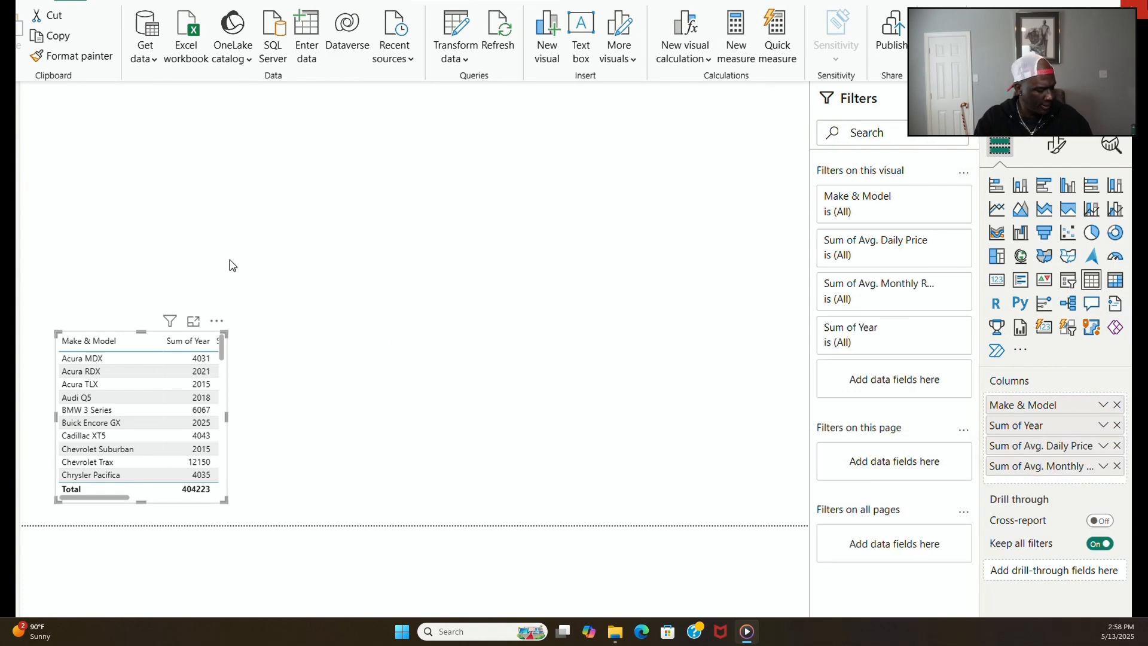
Step: Add the Demand, Annual Revenue and Market Value fields to the table visual, following the column order of the cars-data table
click(8, 132)
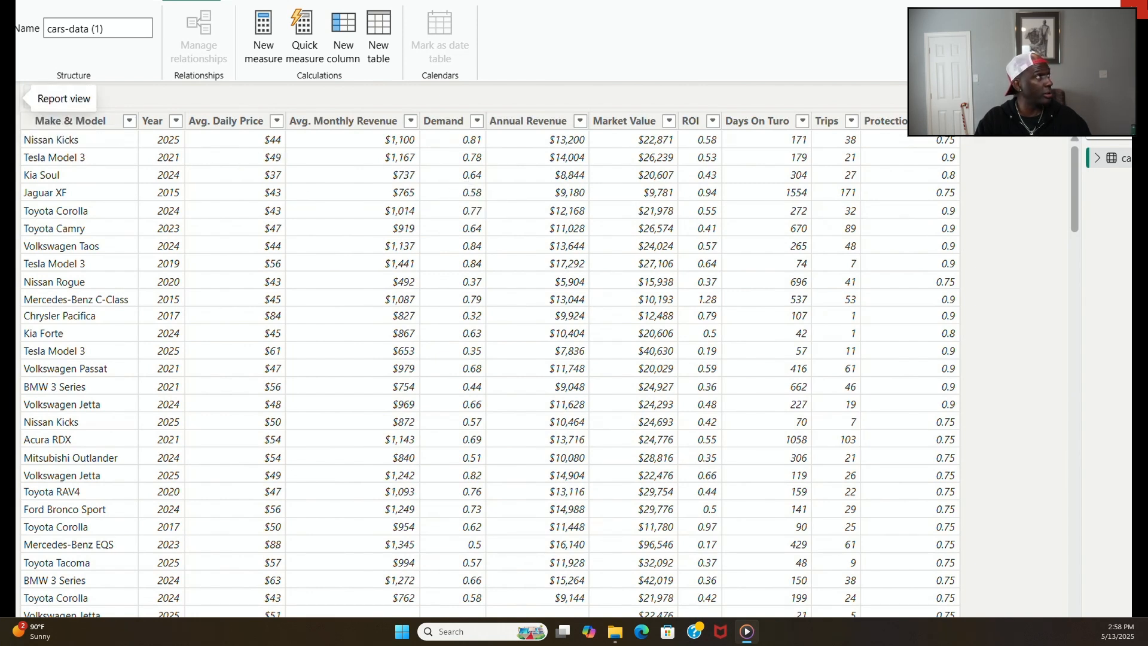
click(18, 99)
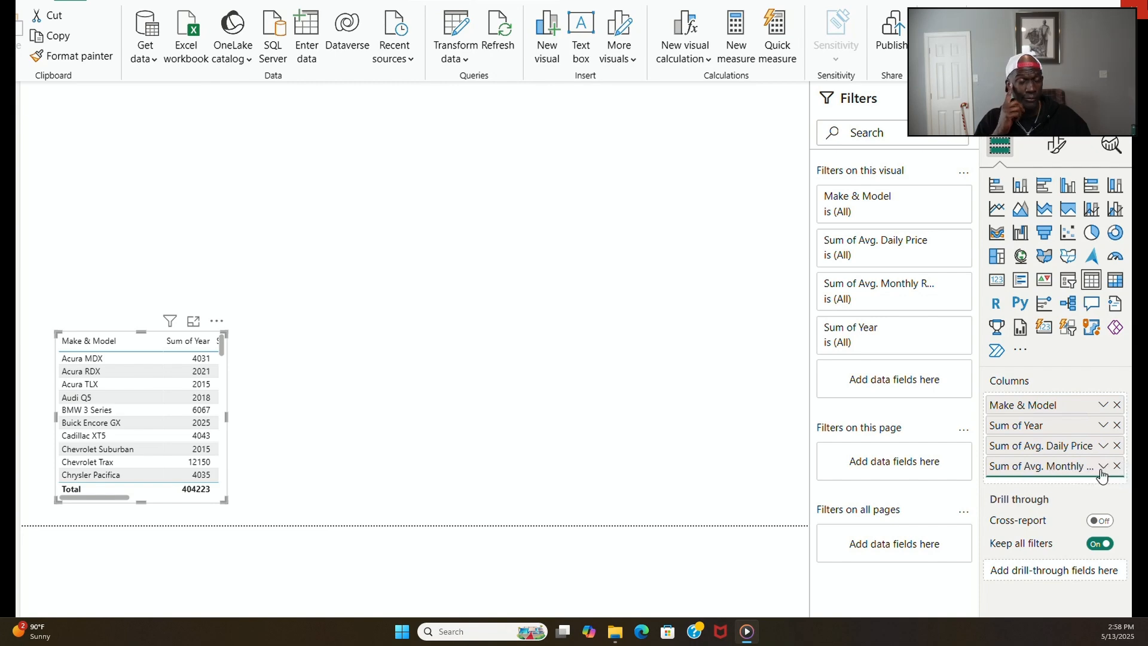
drag(1102, 475, 1102, 481)
click(18, 126)
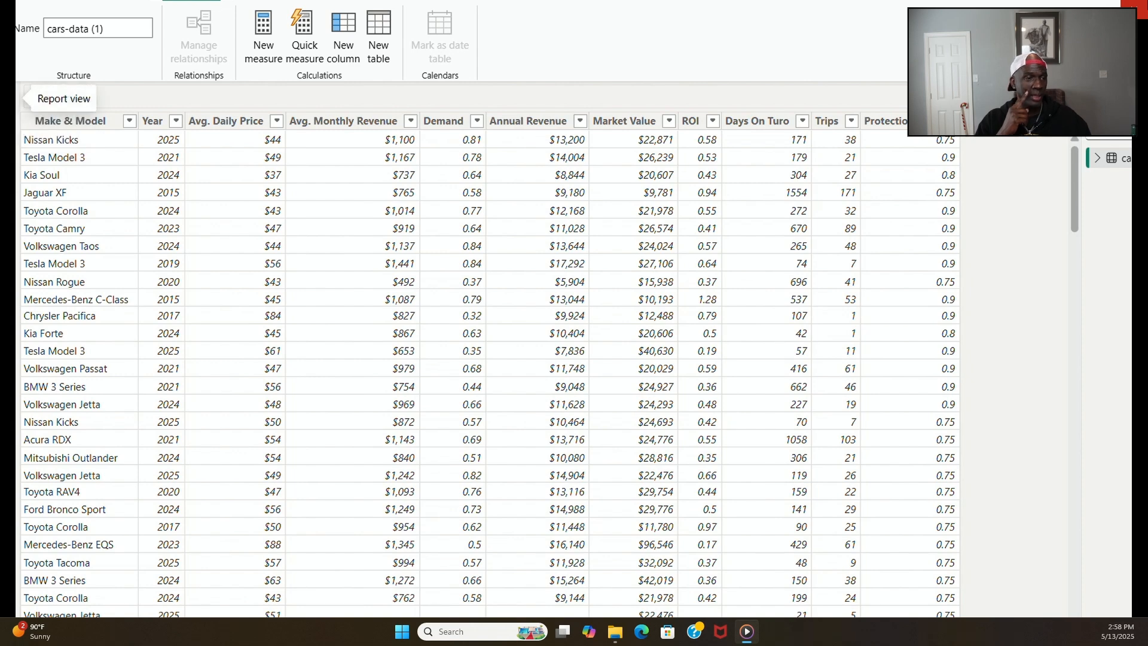
click(18, 99)
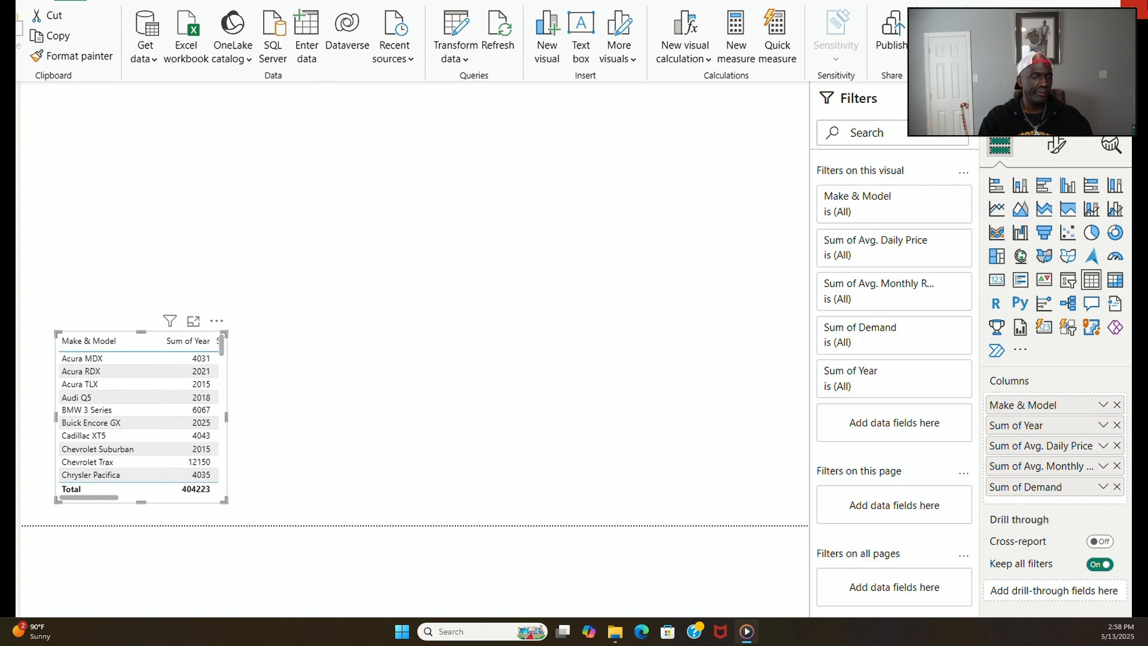
drag(1128, 240, 1106, 503)
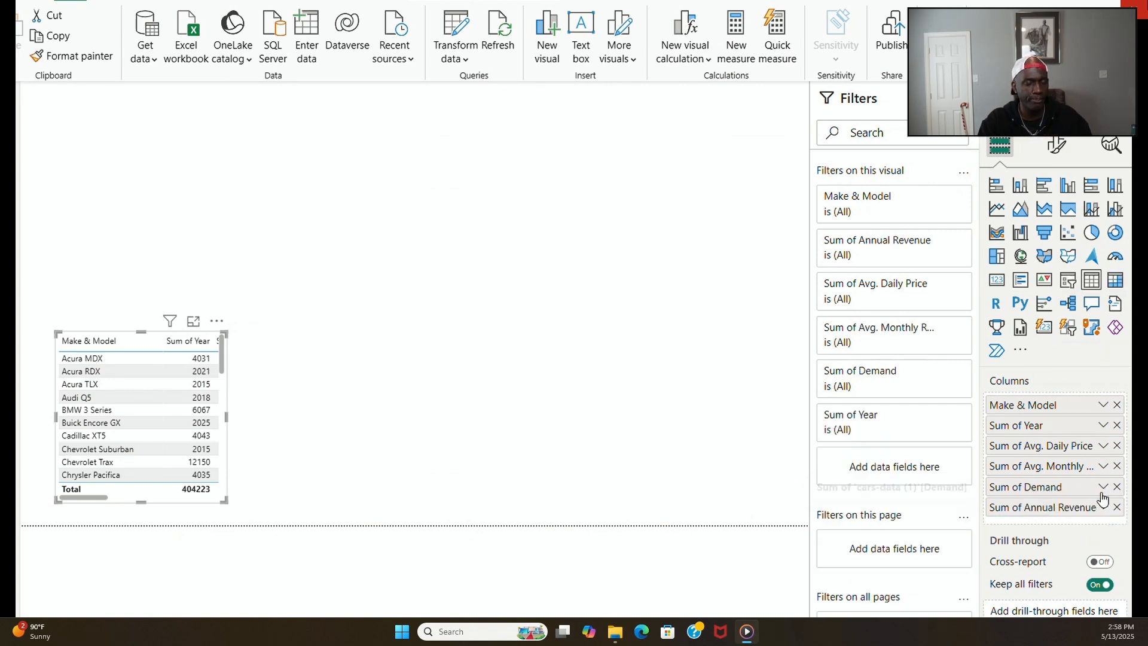
drag(1129, 309, 1113, 518)
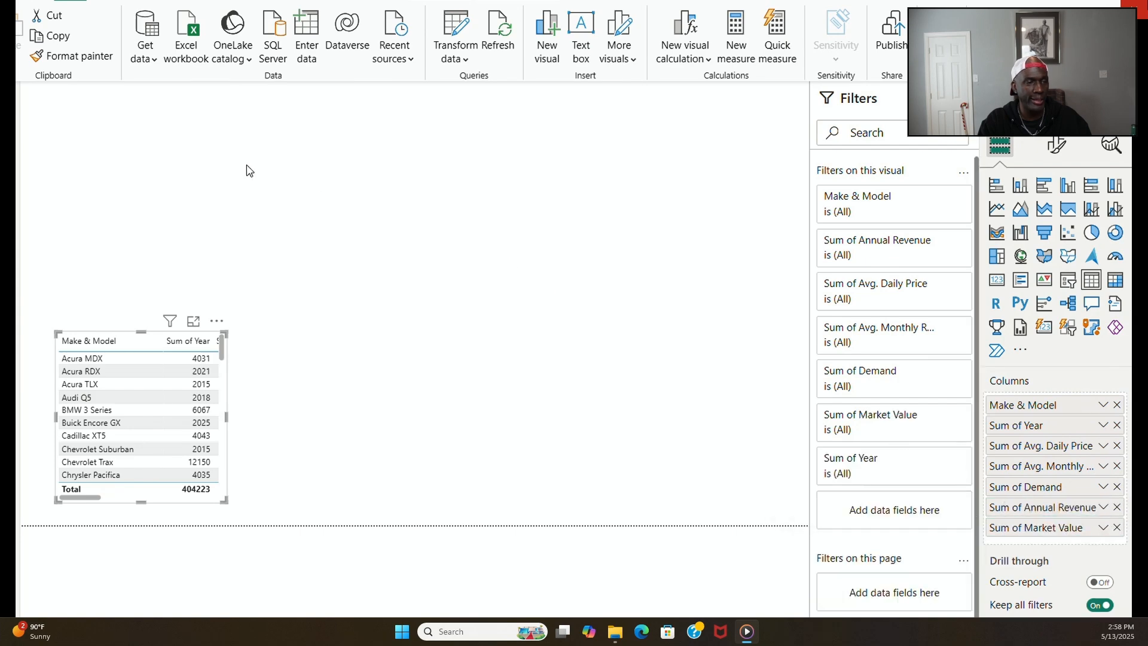
Step: Add the ROI and Days On Turo fields after Market Value in the table visual, checking the order against the cars-data table
click(18, 137)
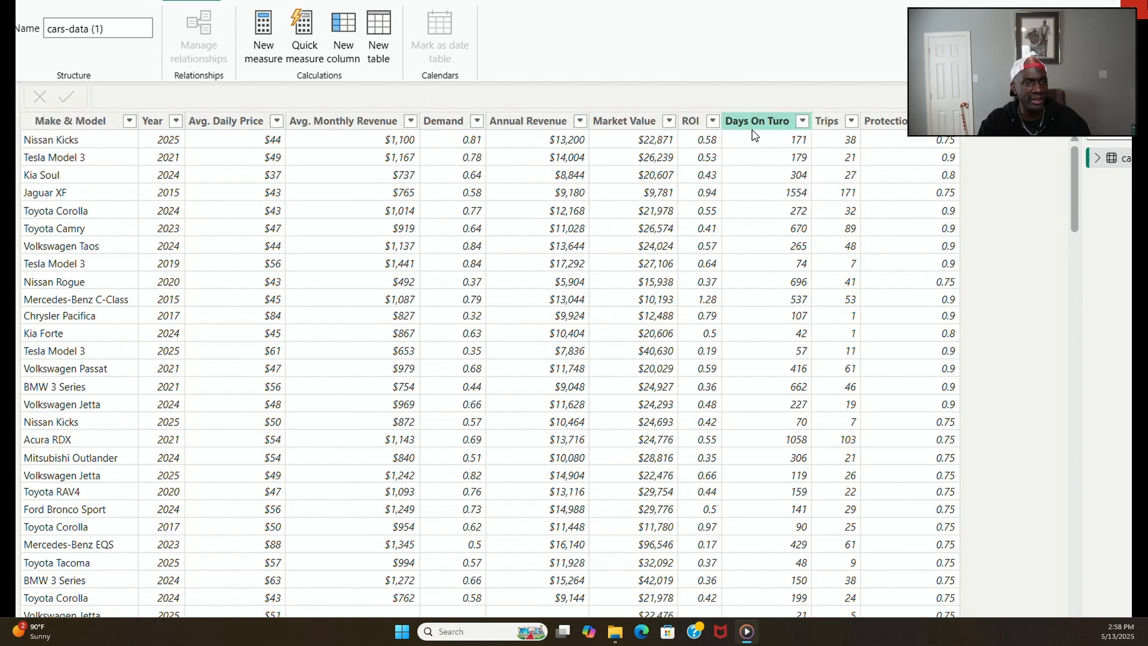
click(18, 111)
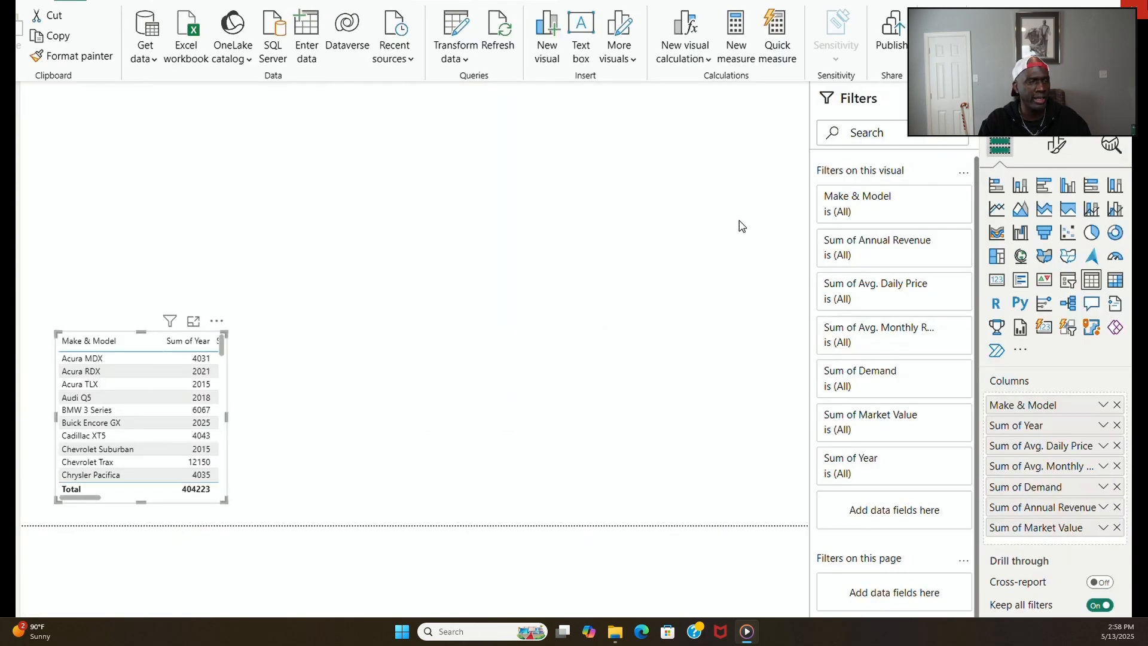
drag(1145, 389, 1088, 537)
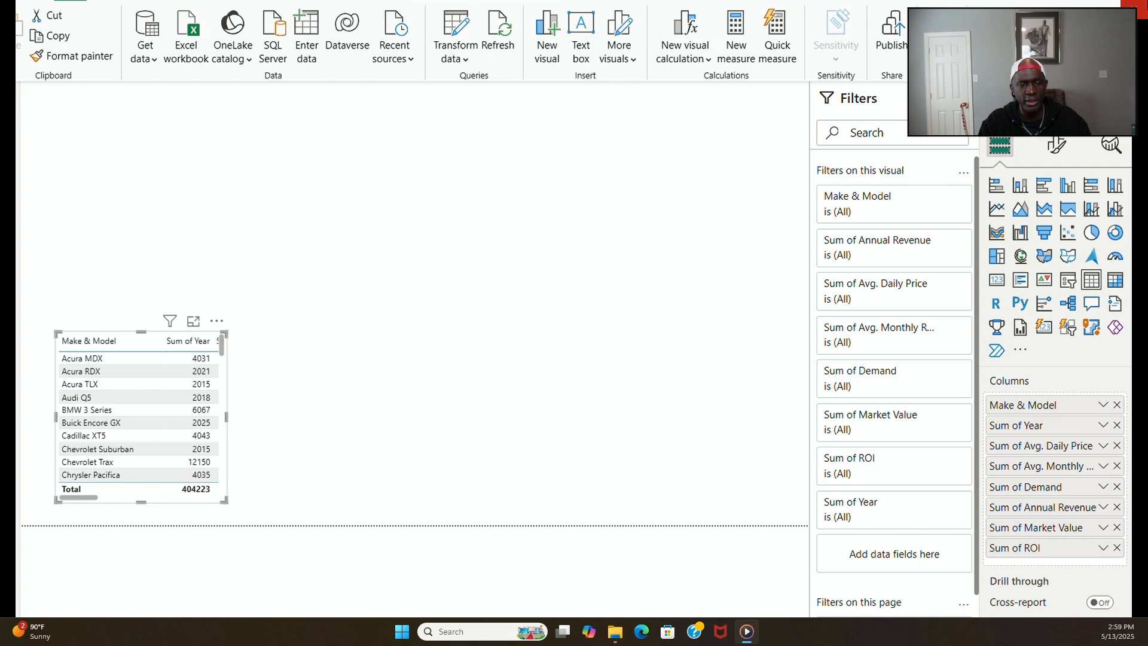
drag(1145, 239, 1086, 558)
Step: Check the remaining cars-data columns and add Trips and Protection Plan as the last columns of the table visual
click(21, 150)
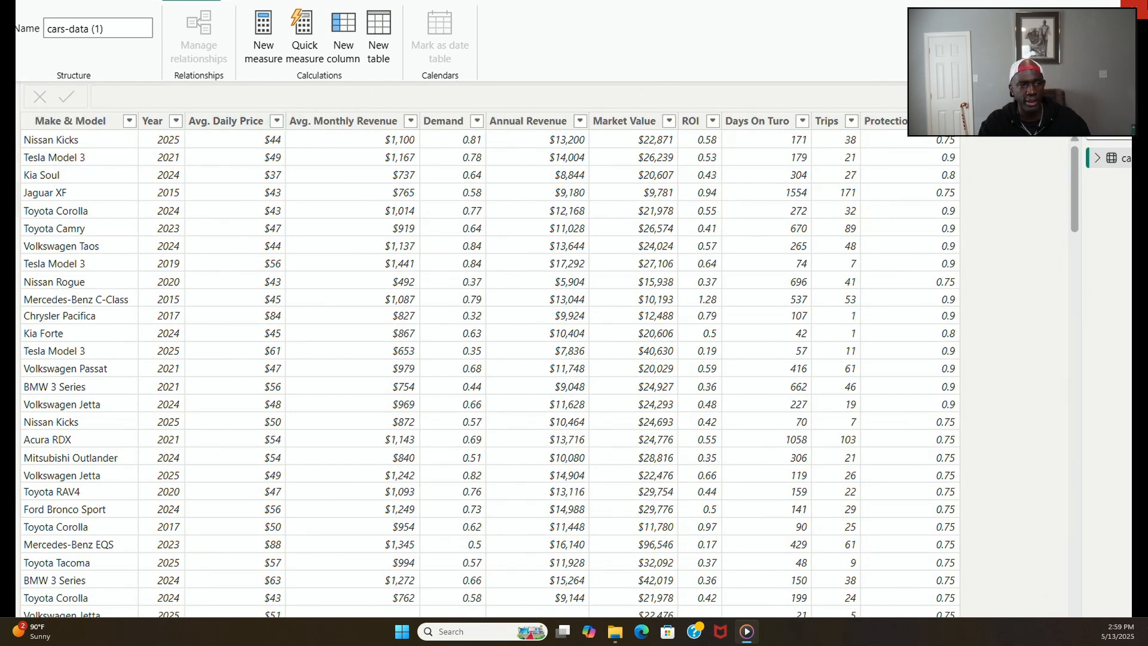
click(18, 104)
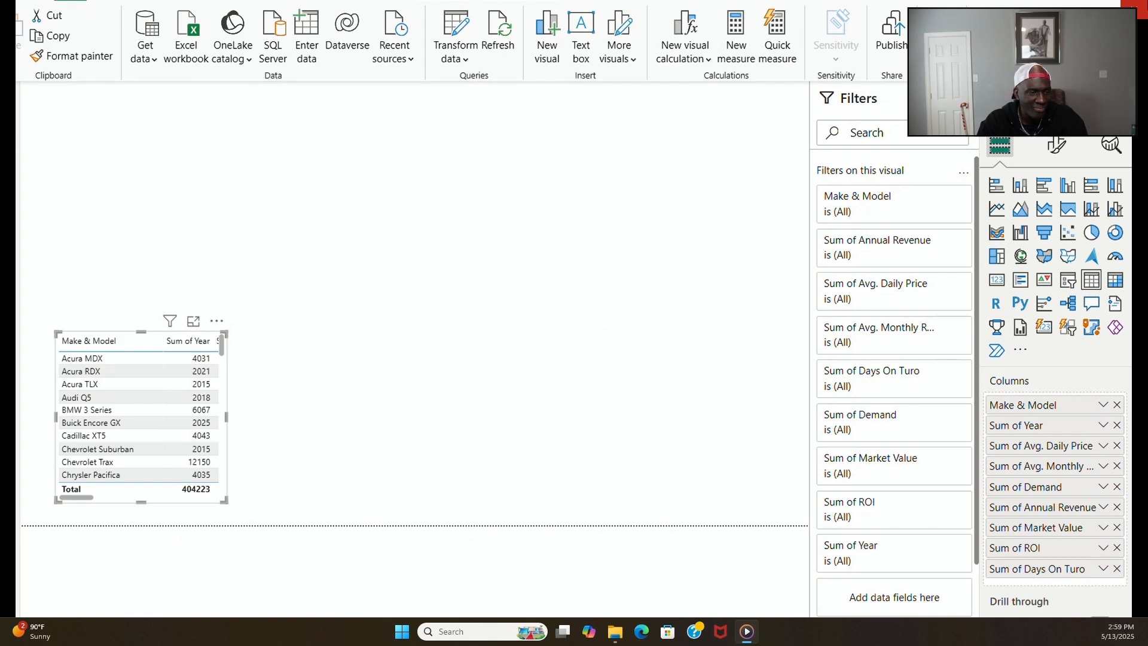
drag(1130, 407, 1097, 578)
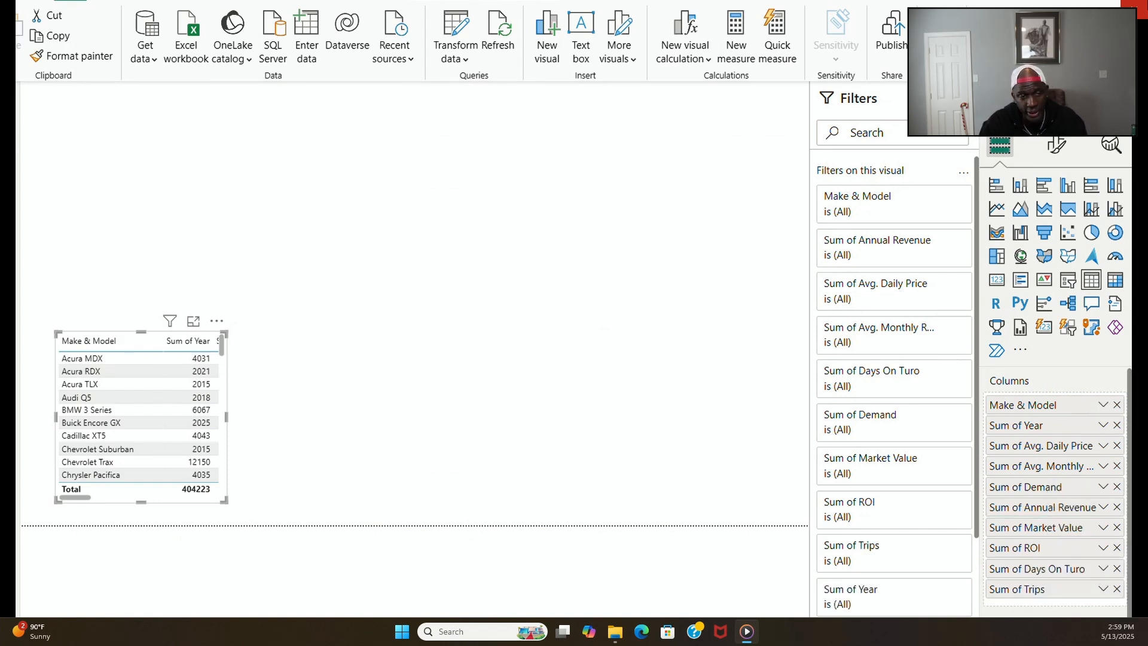
drag(1131, 418, 1094, 594)
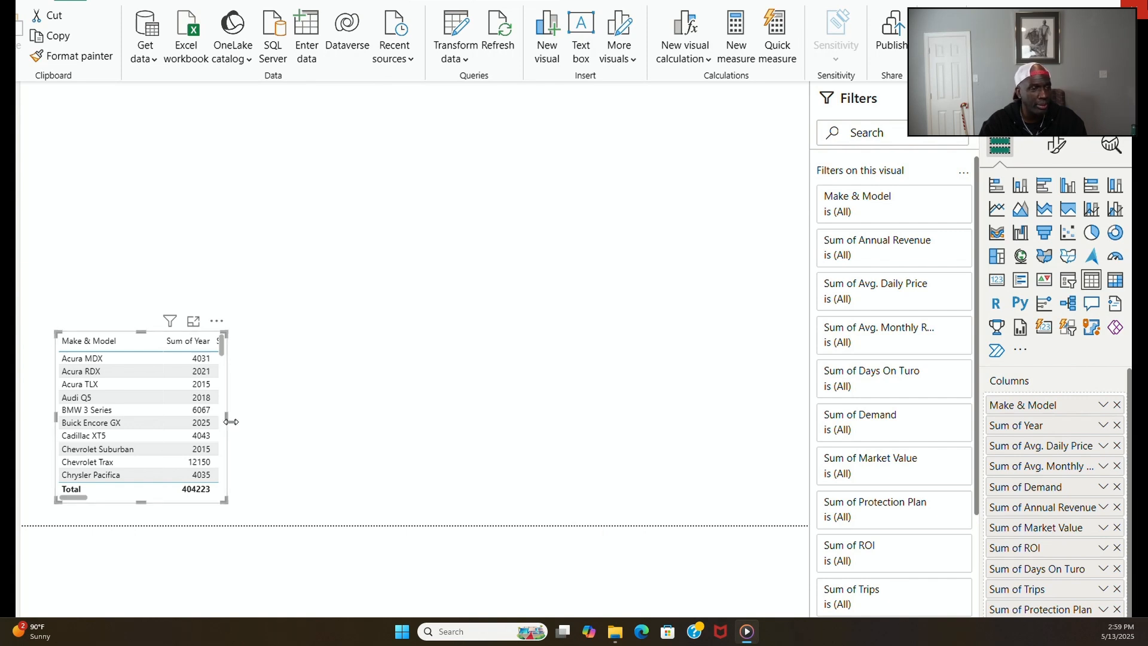
Step: Collapse the Filters pane and widen the table visual until it spans nearly the full width of the report page
drag(230, 422, 793, 474)
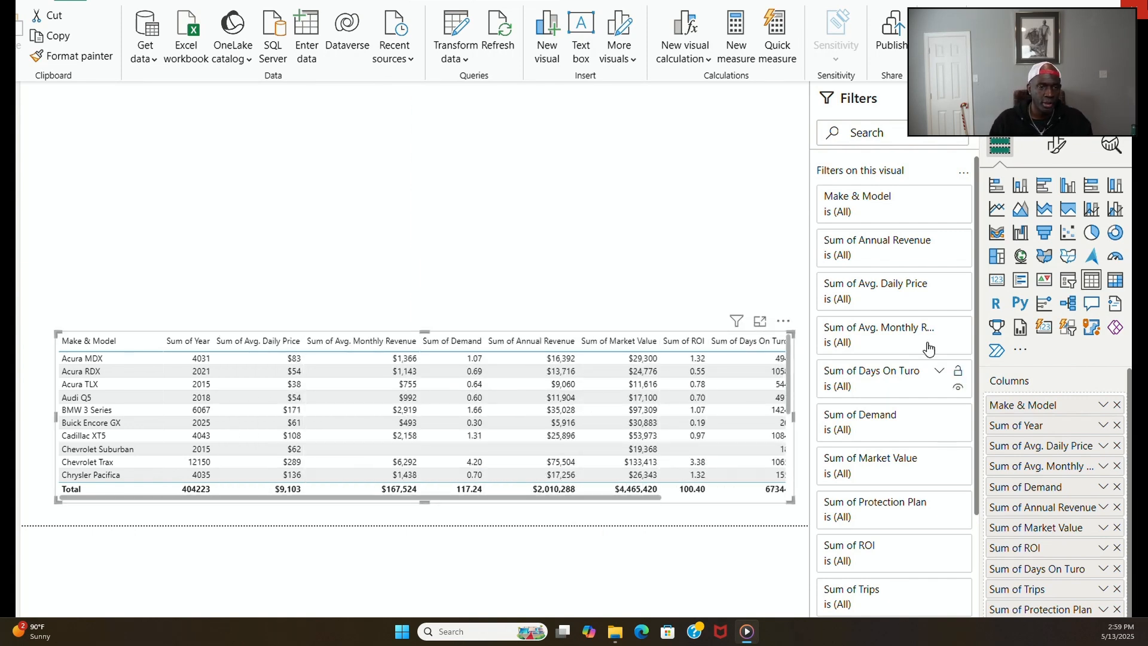
click(962, 98)
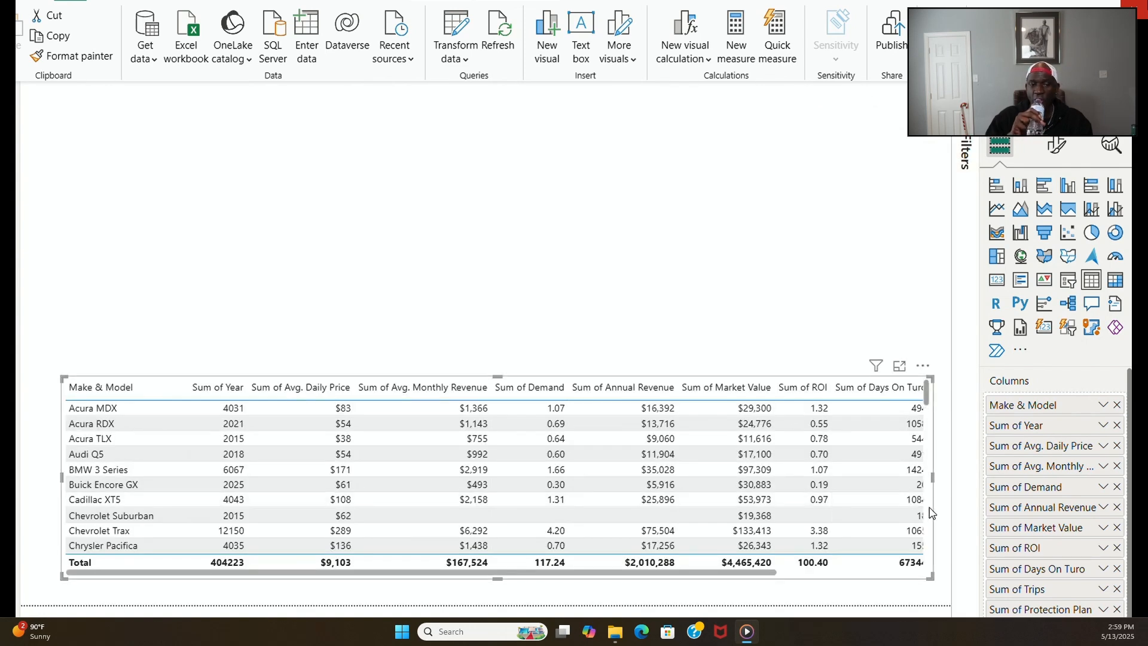
drag(936, 481, 948, 484)
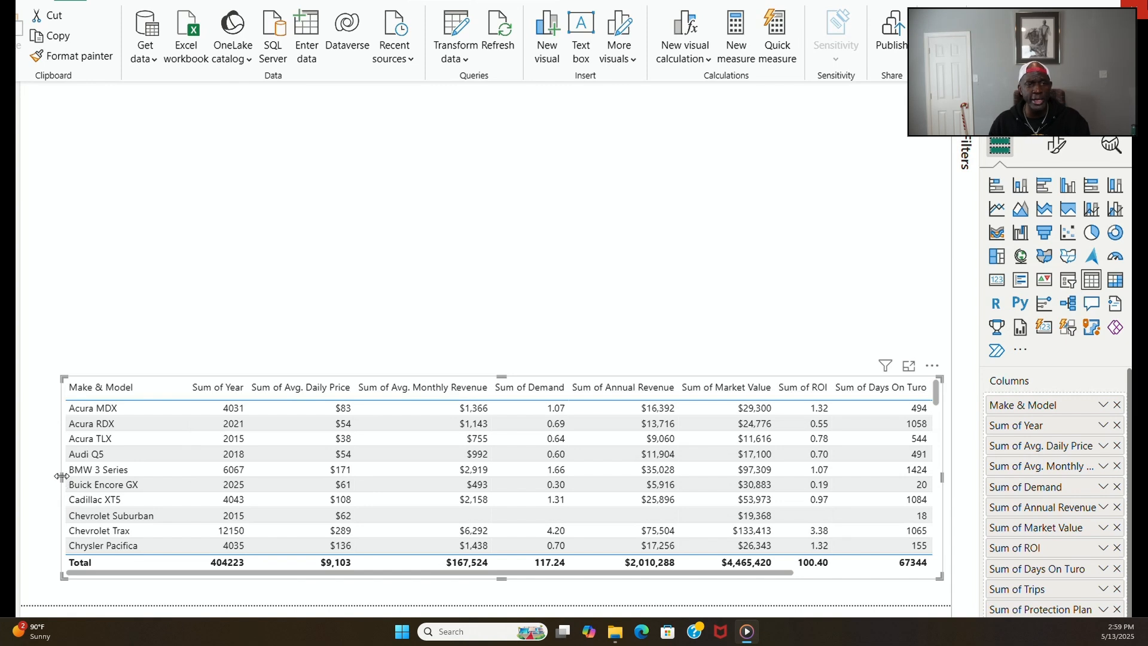
drag(59, 481, 28, 489)
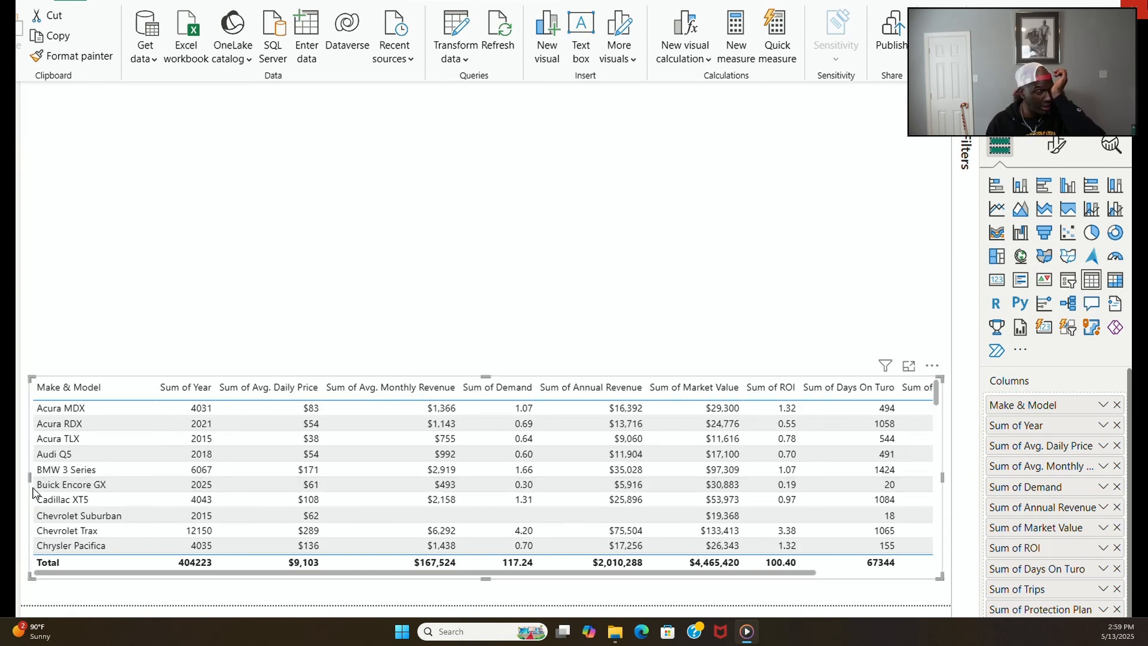
click(190, 461)
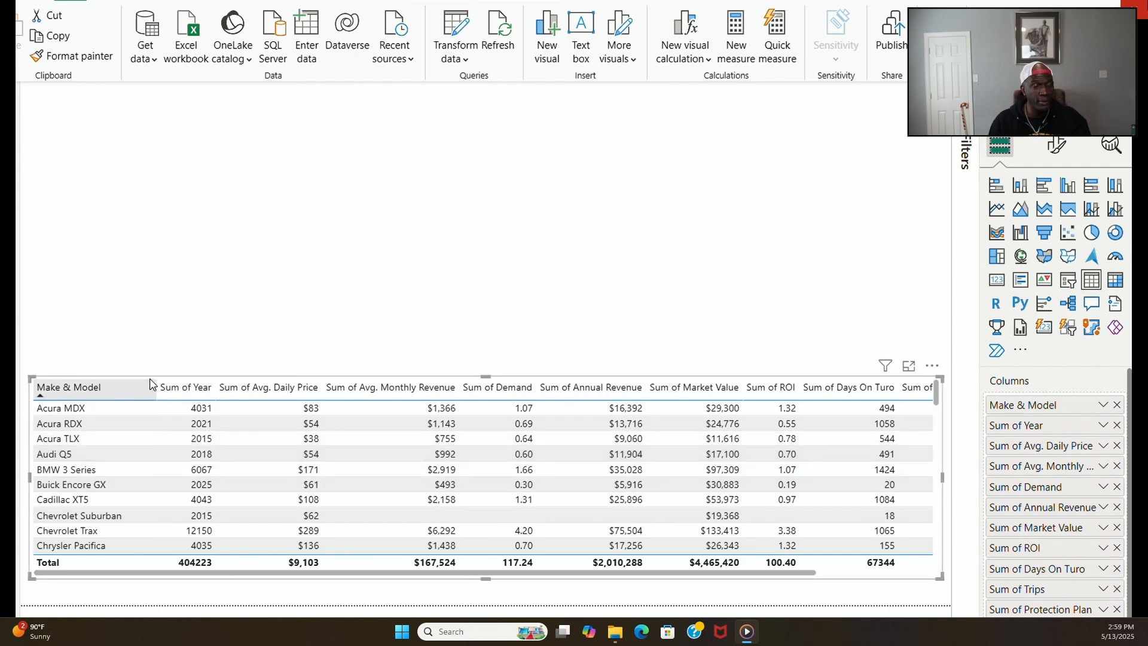
Step: Narrow the Make & Model column and sort the table visual by Sum of Year in ascending order
scroll(159, 514, down, 5)
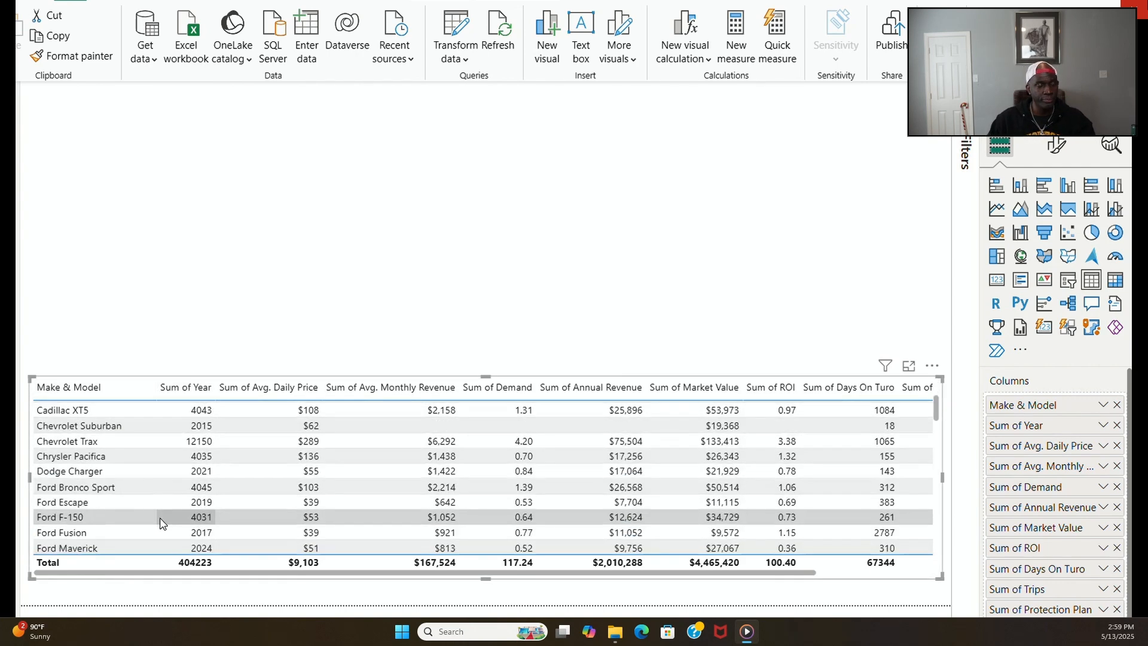
scroll(160, 524, down, 3)
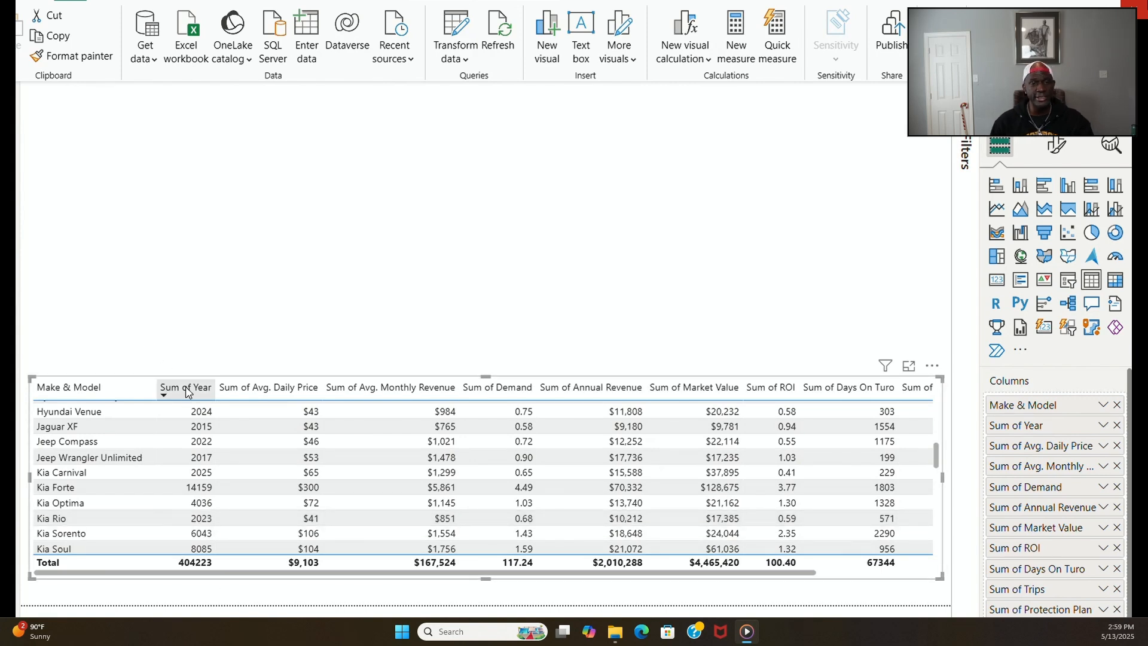
click(157, 387)
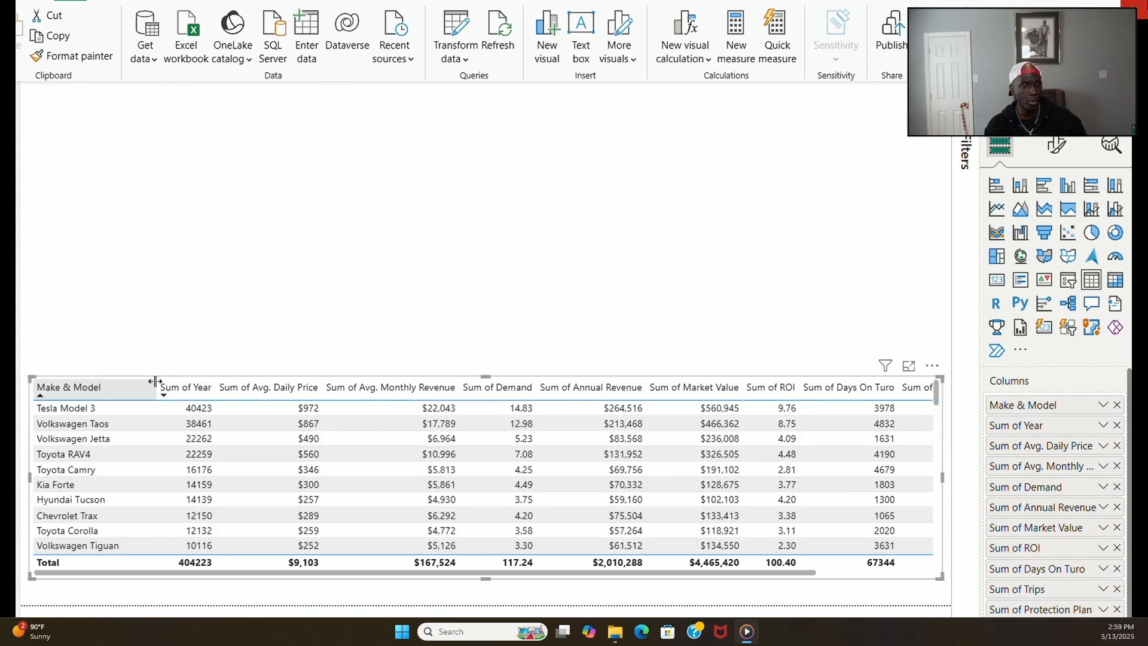
drag(154, 380, 122, 386)
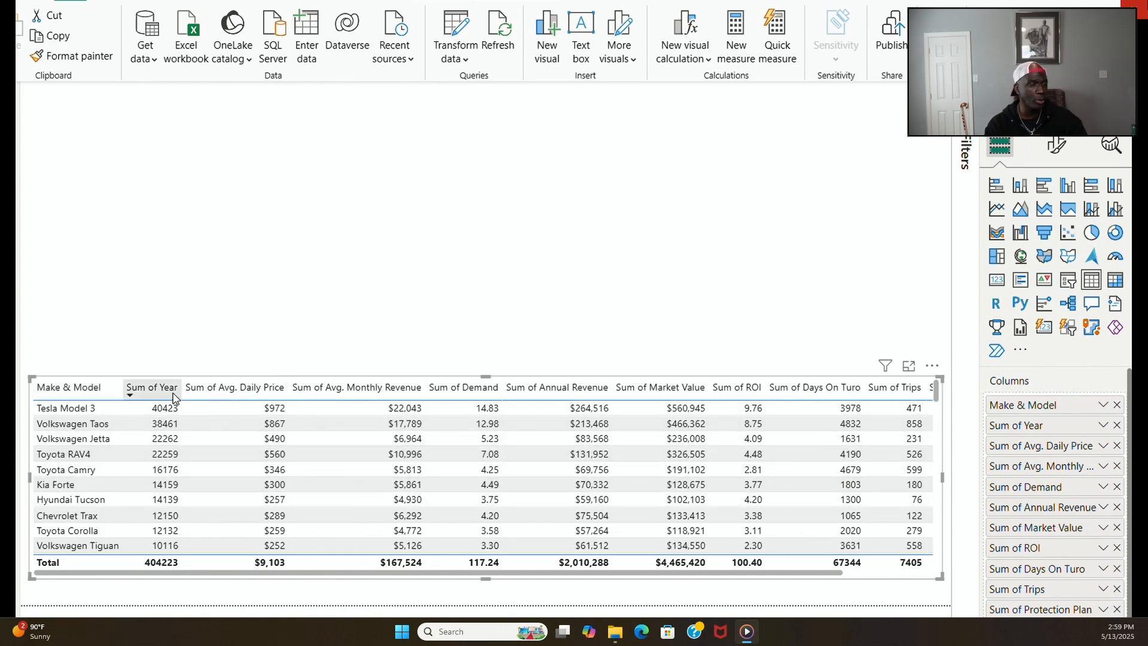
click(152, 388)
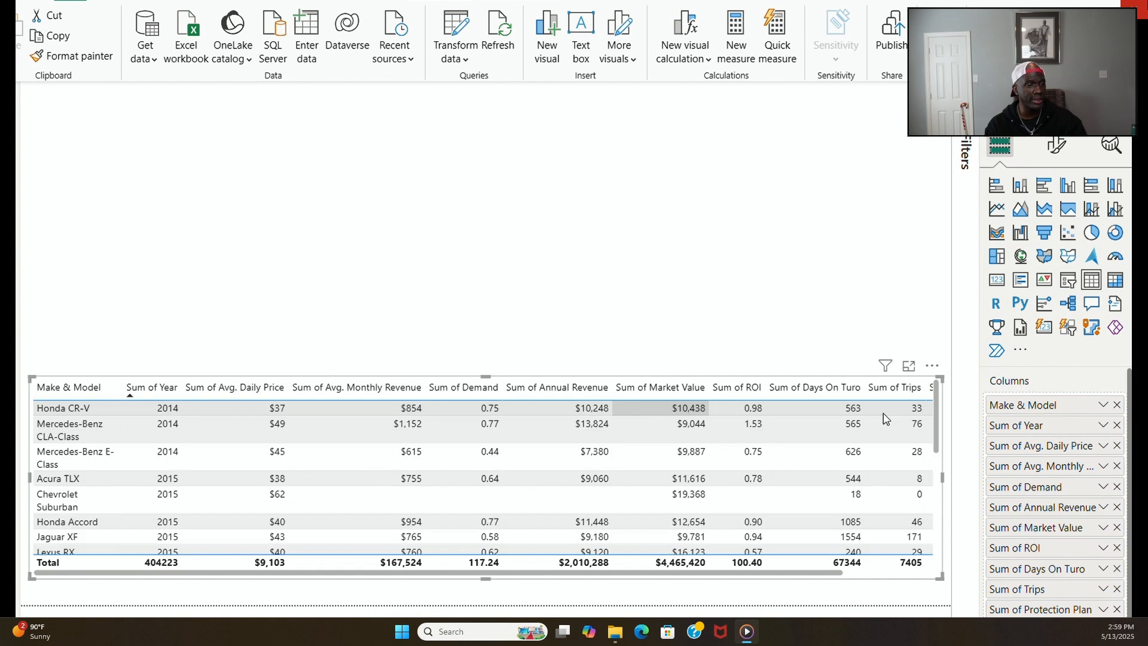
Step: Rename the table visual's Sum of Year and Sum of Avg. Daily Price columns to Year and Avg. Daily Price
double_click(1027, 430)
drag(1028, 431, 976, 428)
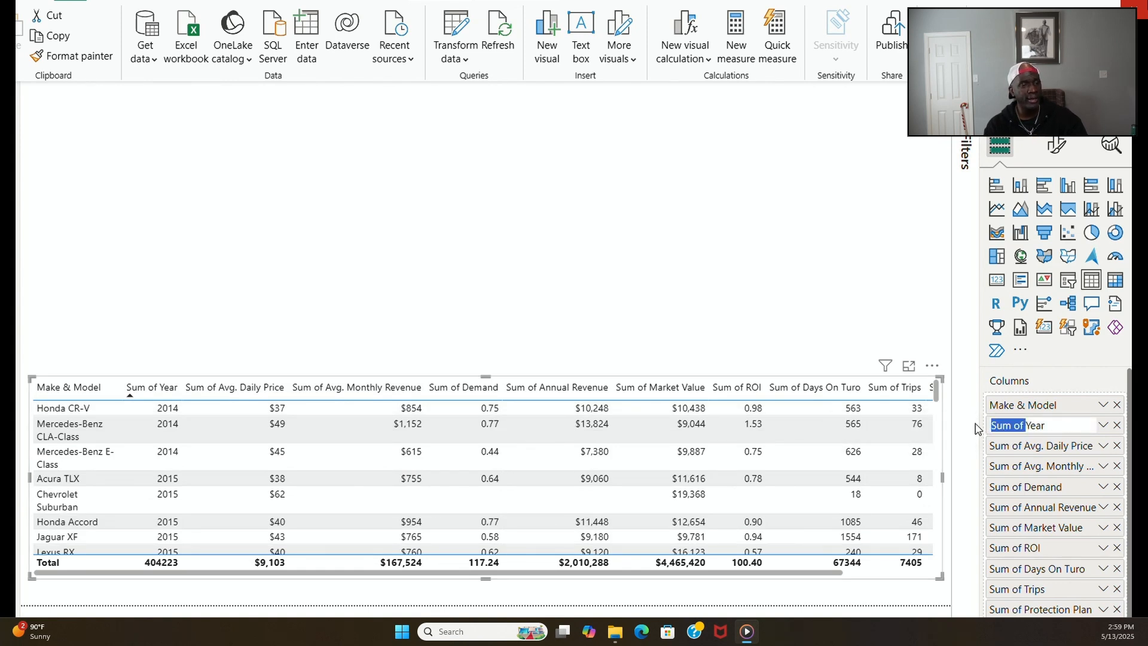
key(BackSpace)
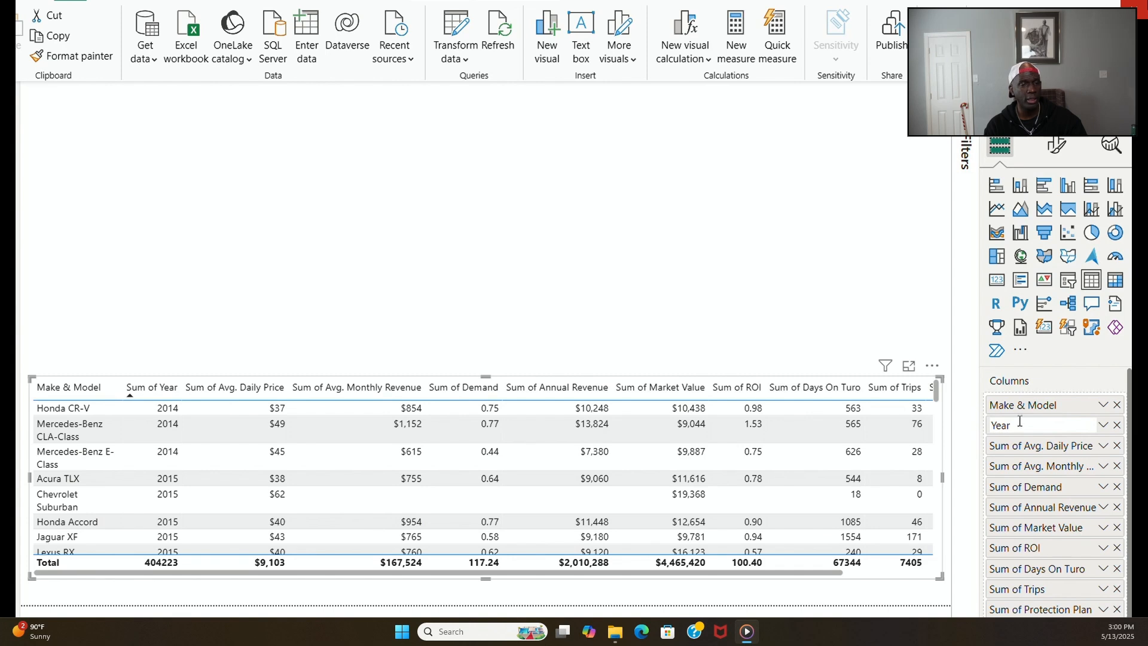
double_click(1027, 445)
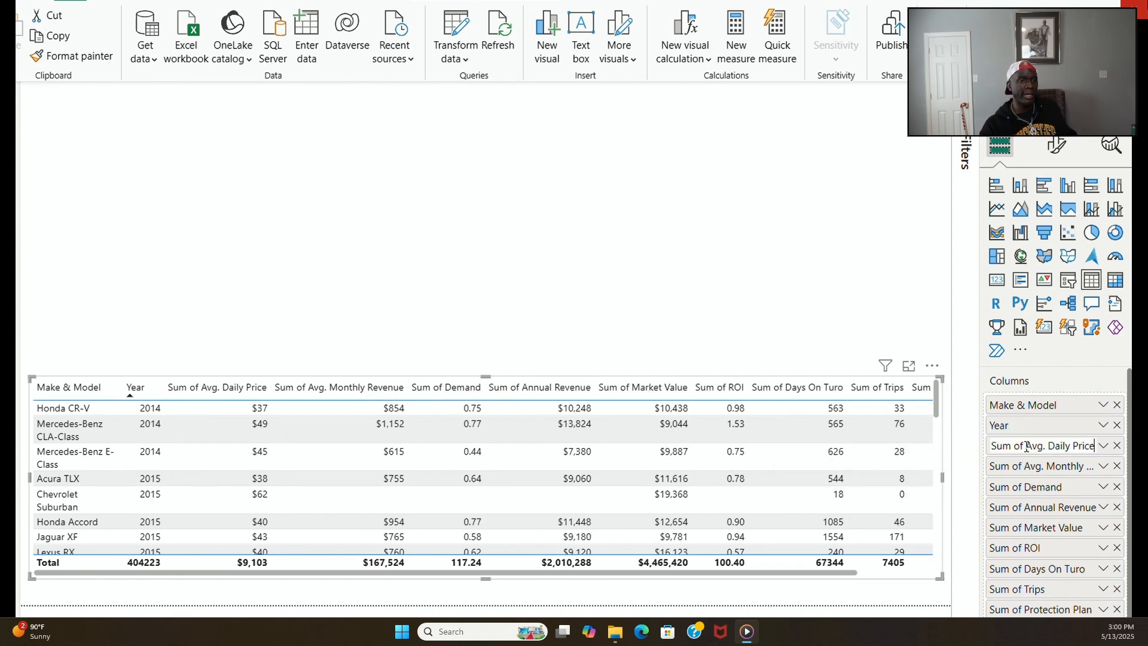
drag(1026, 445, 924, 459)
key(BackSpace)
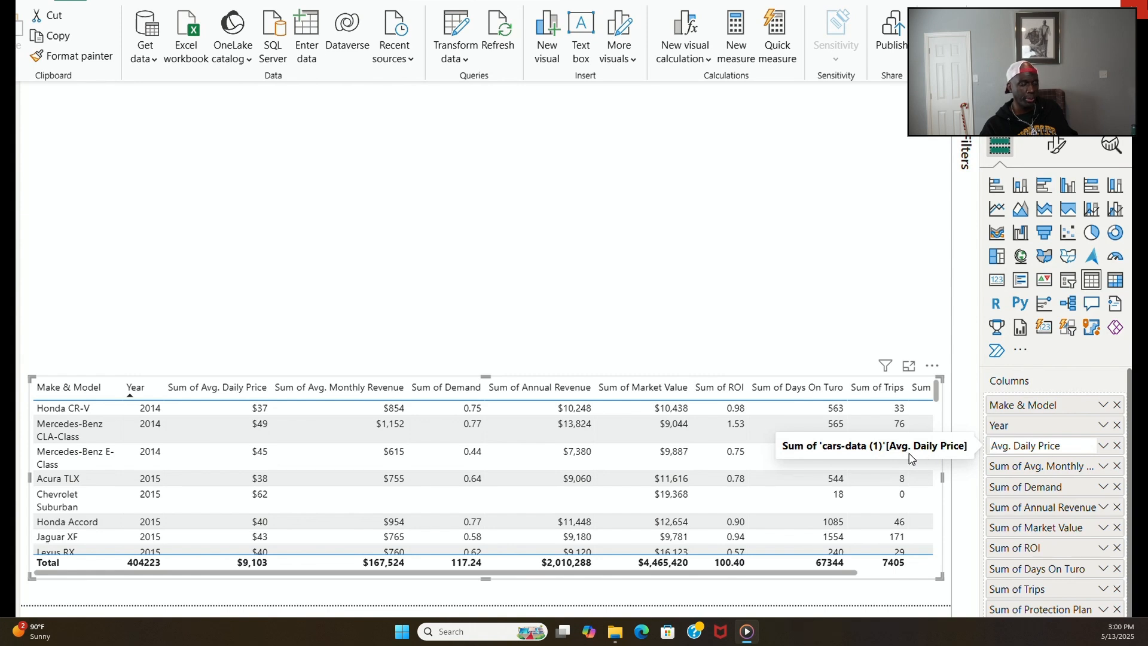
Step: Rename the Sum of Avg. Monthly Revenue column of the table visual to Avg. Monthly Revenue
double_click(1038, 467)
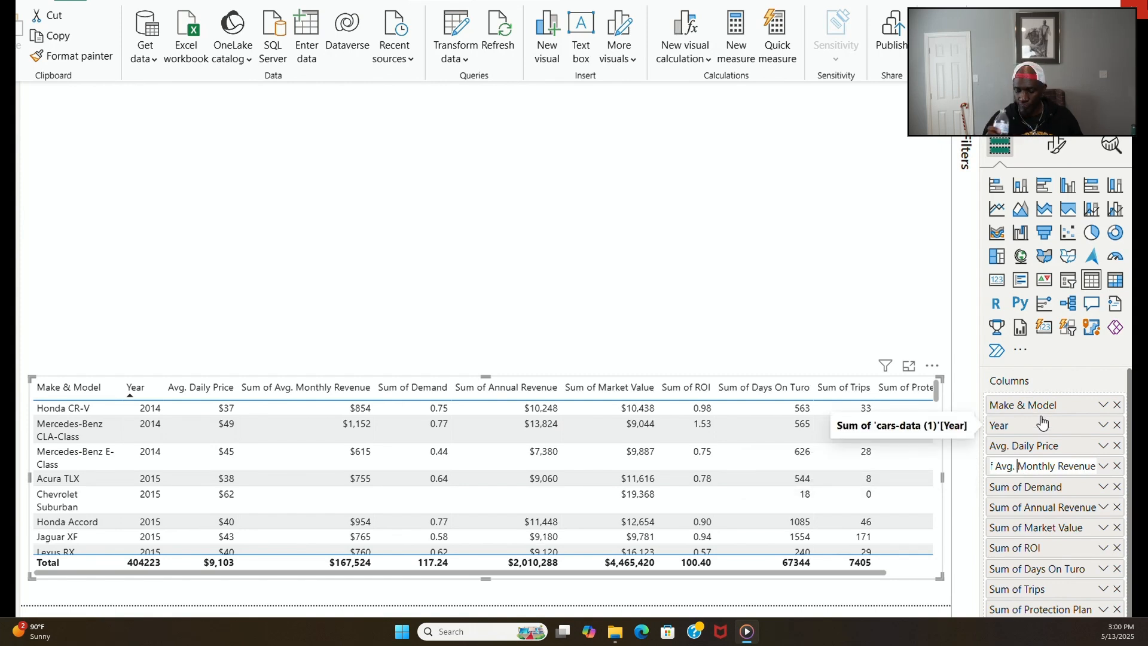
key(Home)
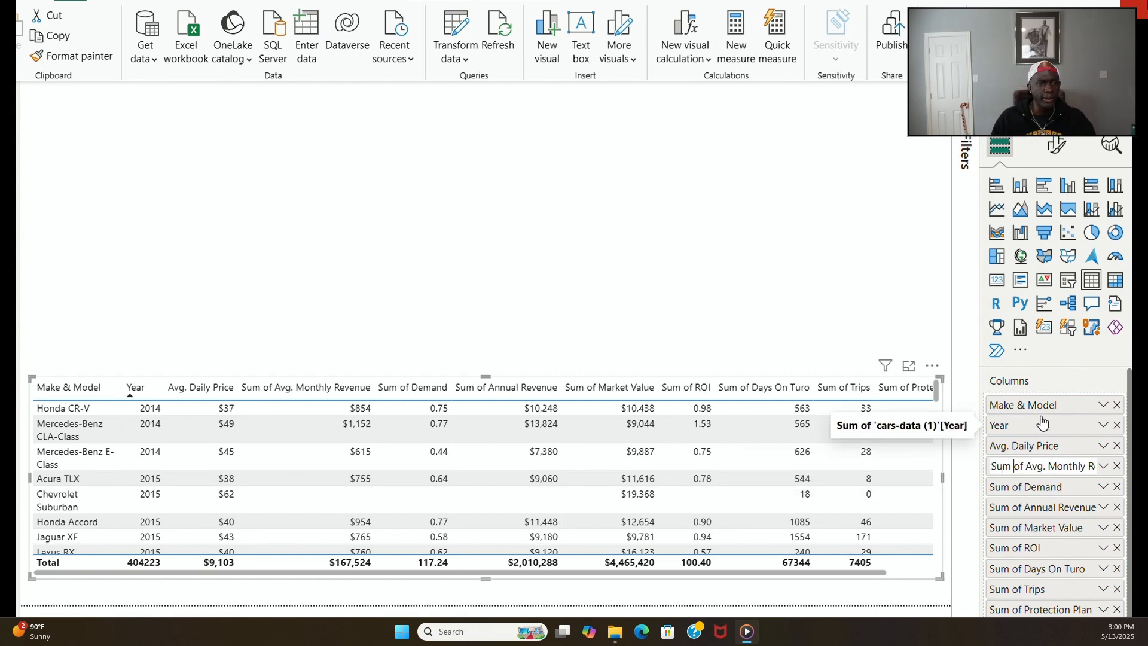
key(ctrl+Right)
key(ctrl+Right)
key(BackSpace)
key(BackSpace)
key(BackSpace)
key(BackSpace)
key(BackSpace)
key(BackSpace)
key(BackSpace)
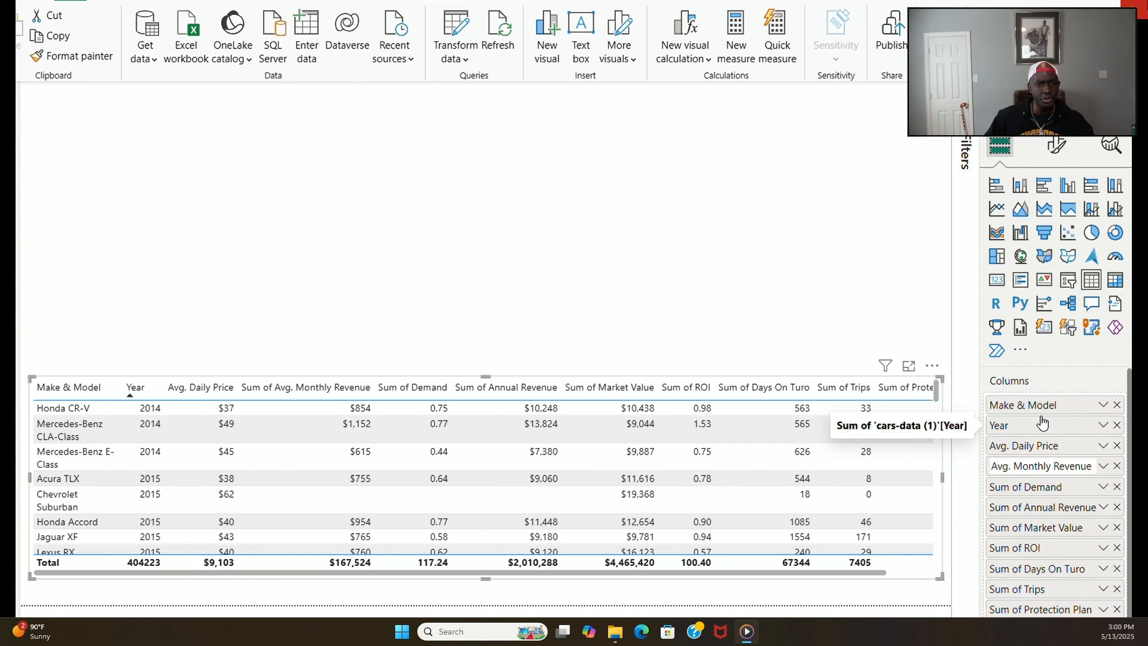
key(Return)
Step: Rename the table visual's Sum of Demand and Sum of Annual Revenue columns to Demand and Annual Revenue
double_click(1018, 487)
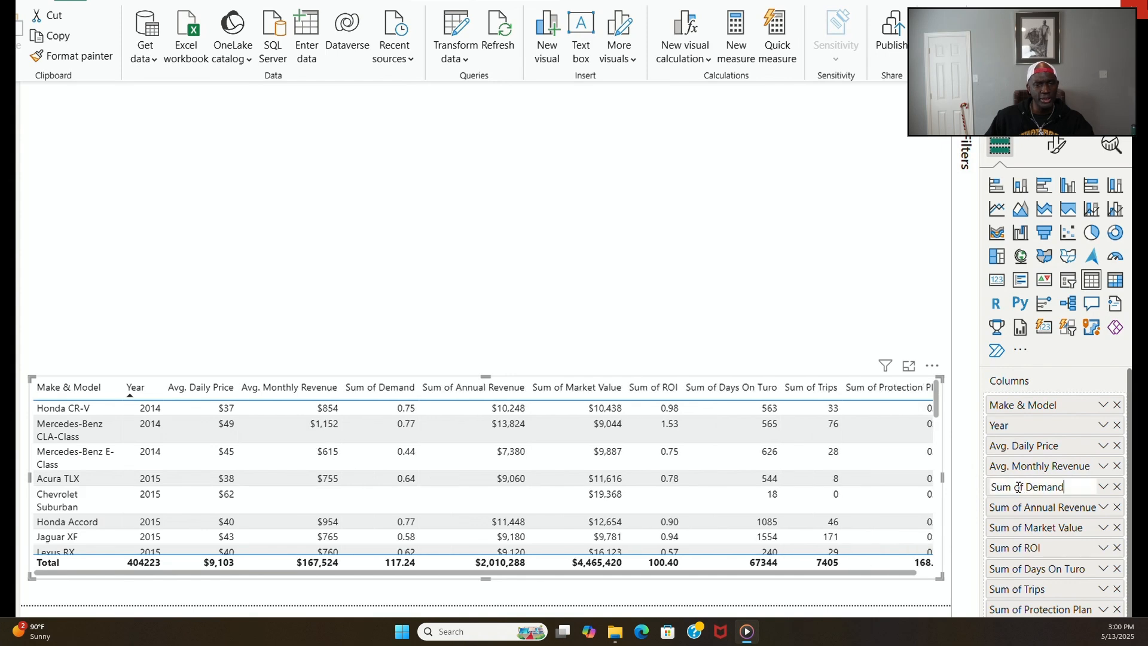
drag(1027, 487, 918, 491)
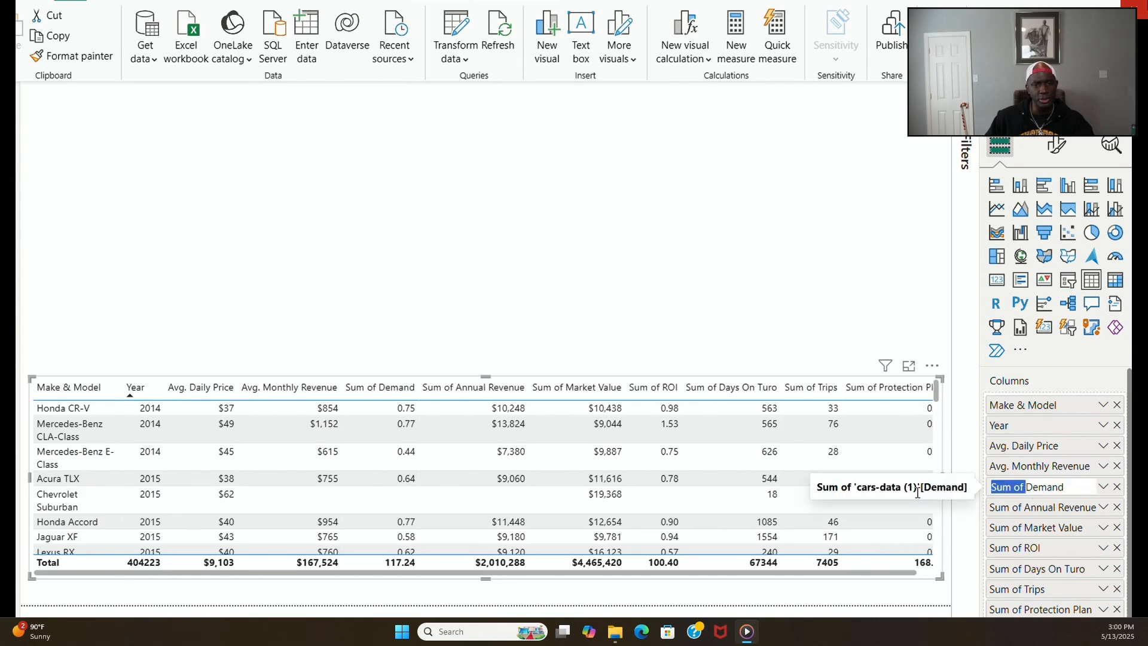
key(BackSpace)
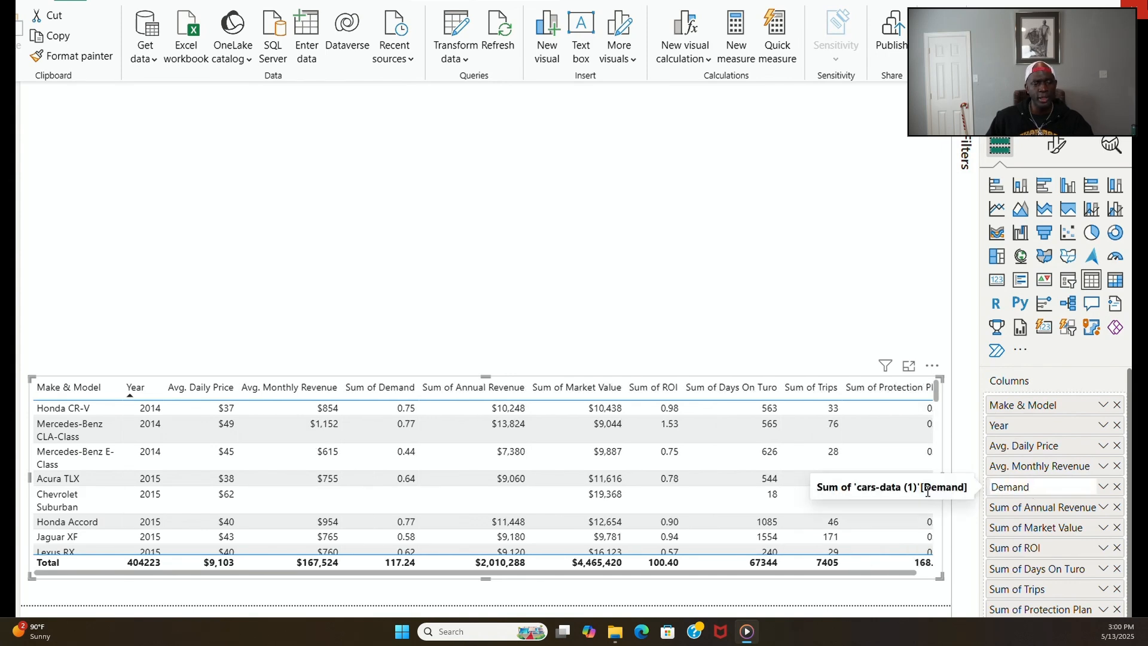
double_click(1030, 509)
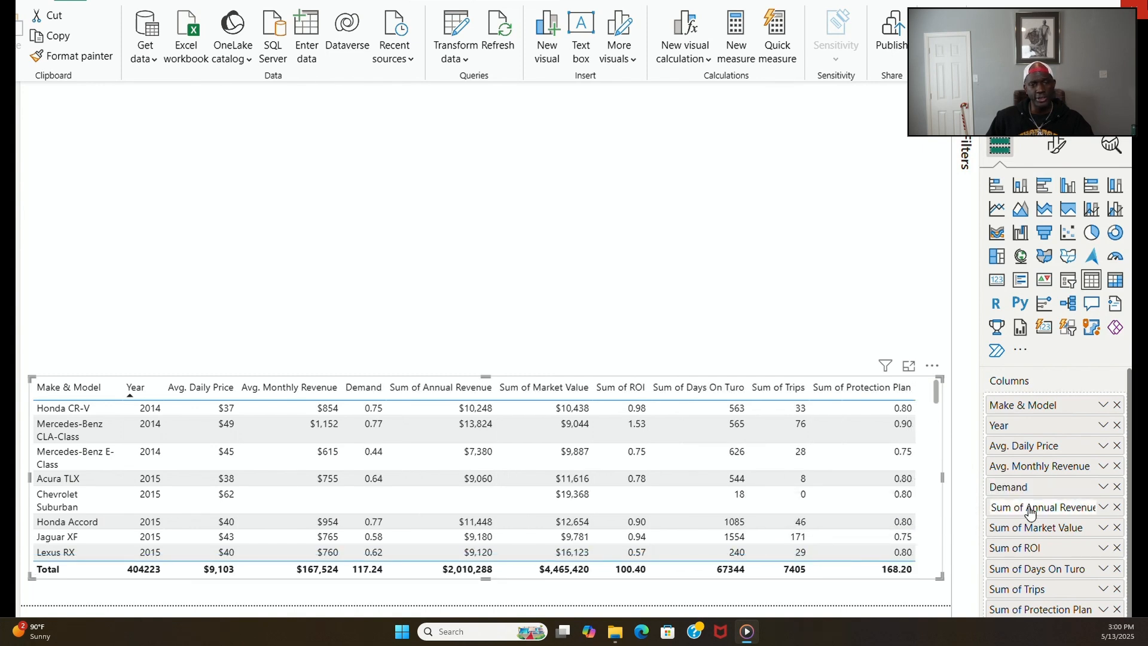
click(1023, 507)
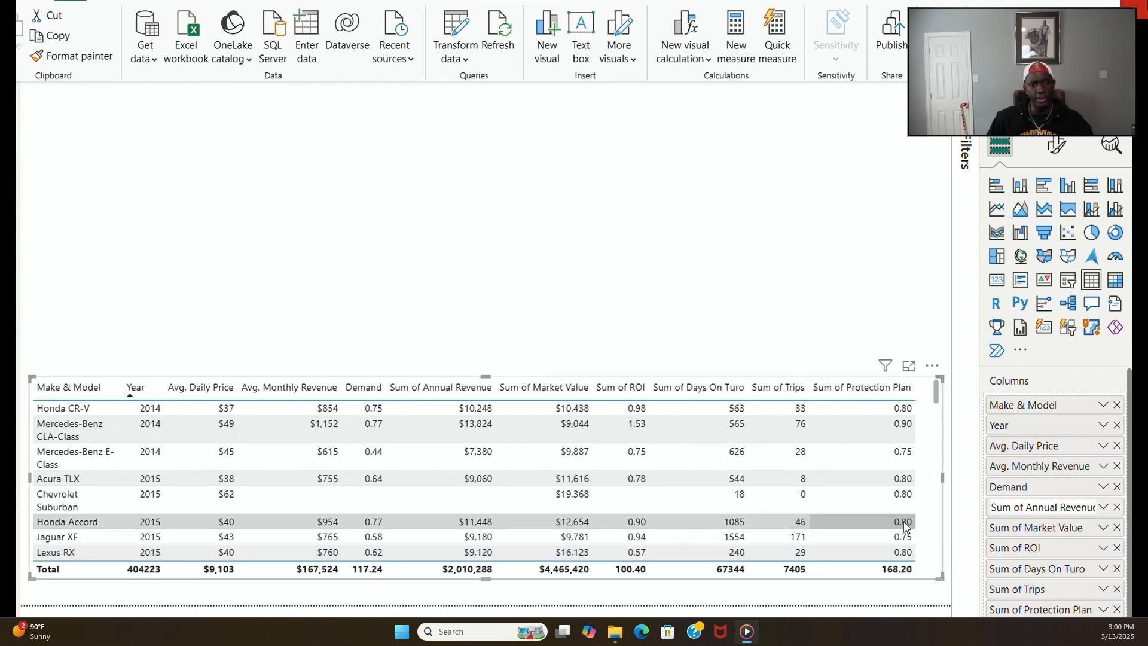
key(BackSpace)
key(BackSpace)
key(BackSpace)
key(BackSpace)
key(BackSpace)
key(BackSpace)
key(BackSpace)
key(BackSpace)
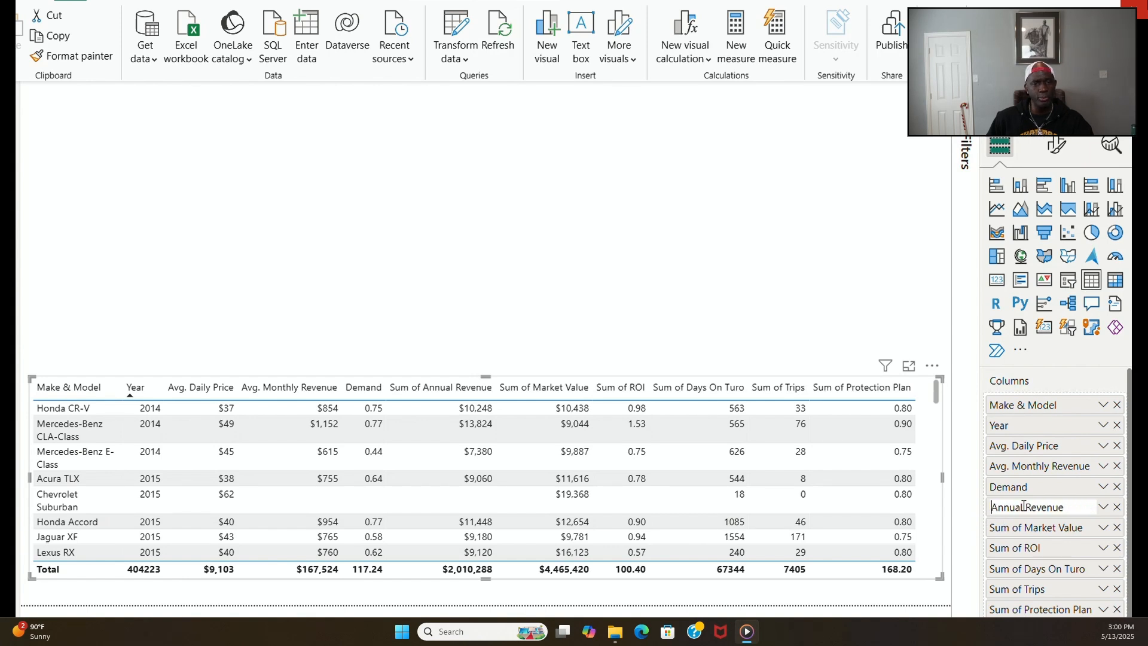
Step: Rename the table visual's Sum of Market Value and Sum of ROI columns to Market Value and ROI
double_click(1034, 528)
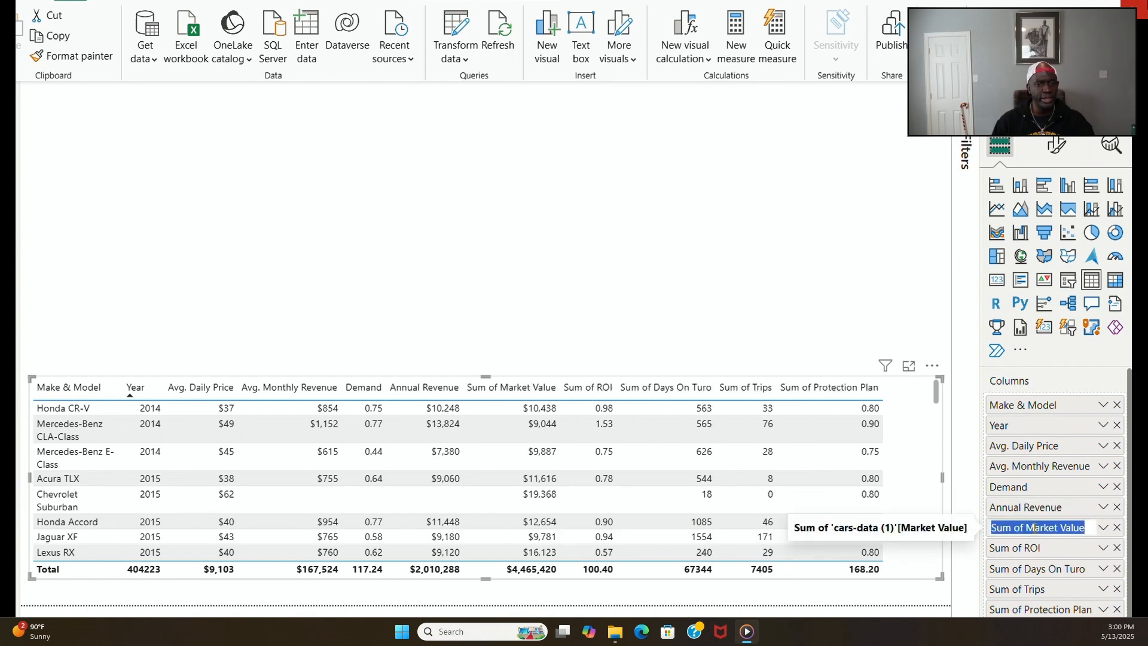
click(1024, 529)
drag(1026, 527, 845, 532)
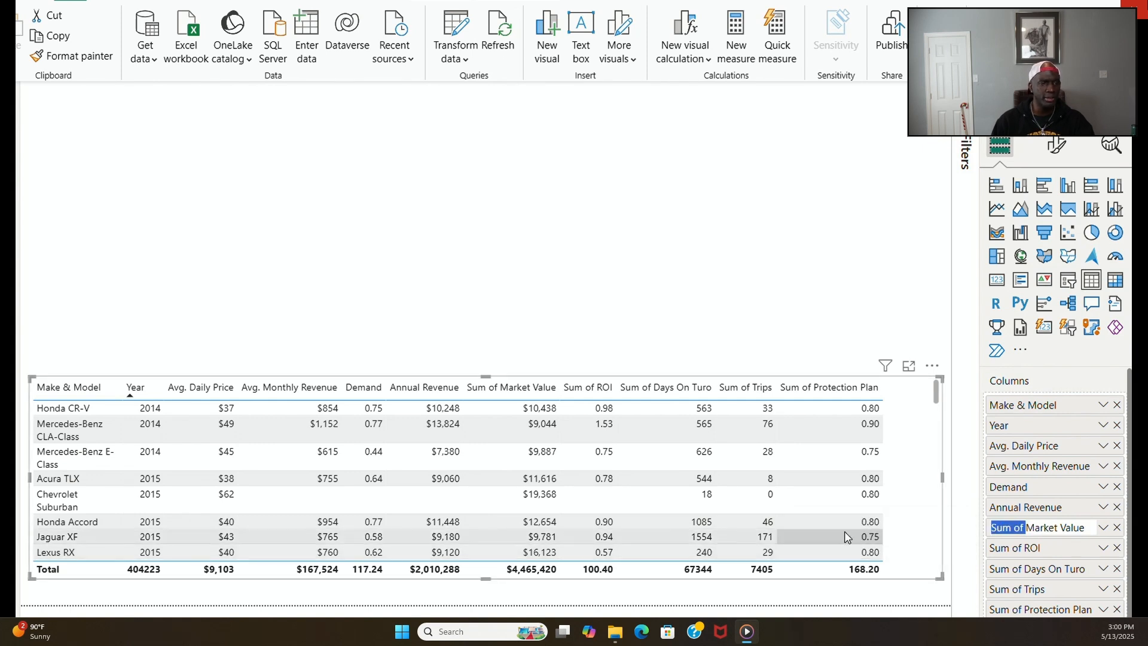
key(BackSpace)
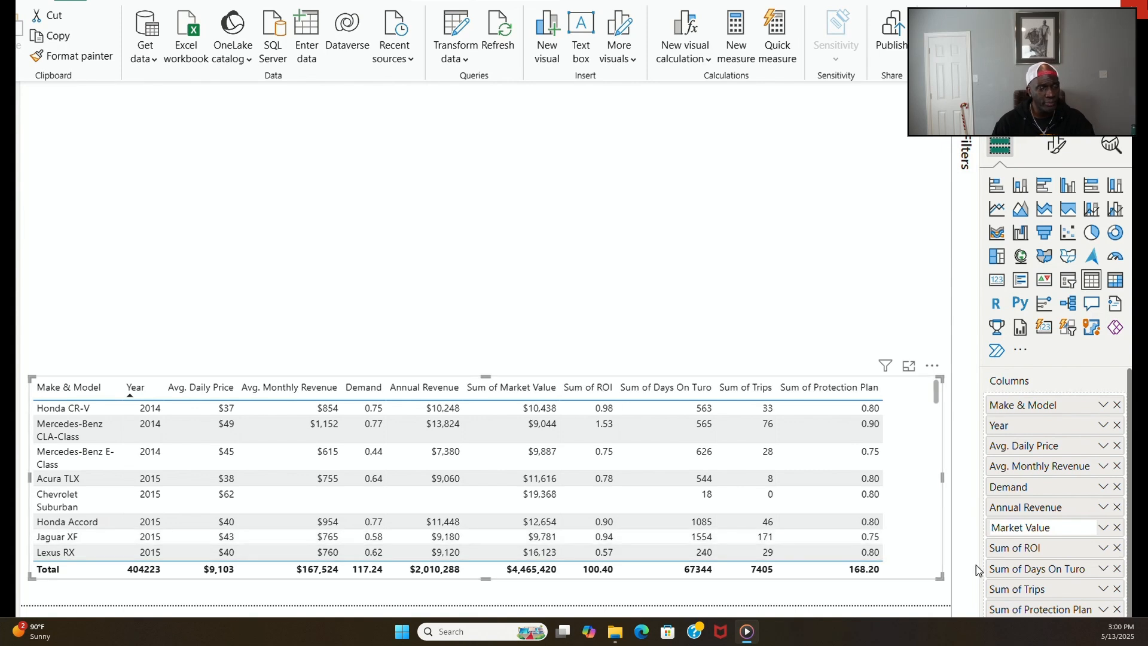
key(Return)
double_click(1027, 556)
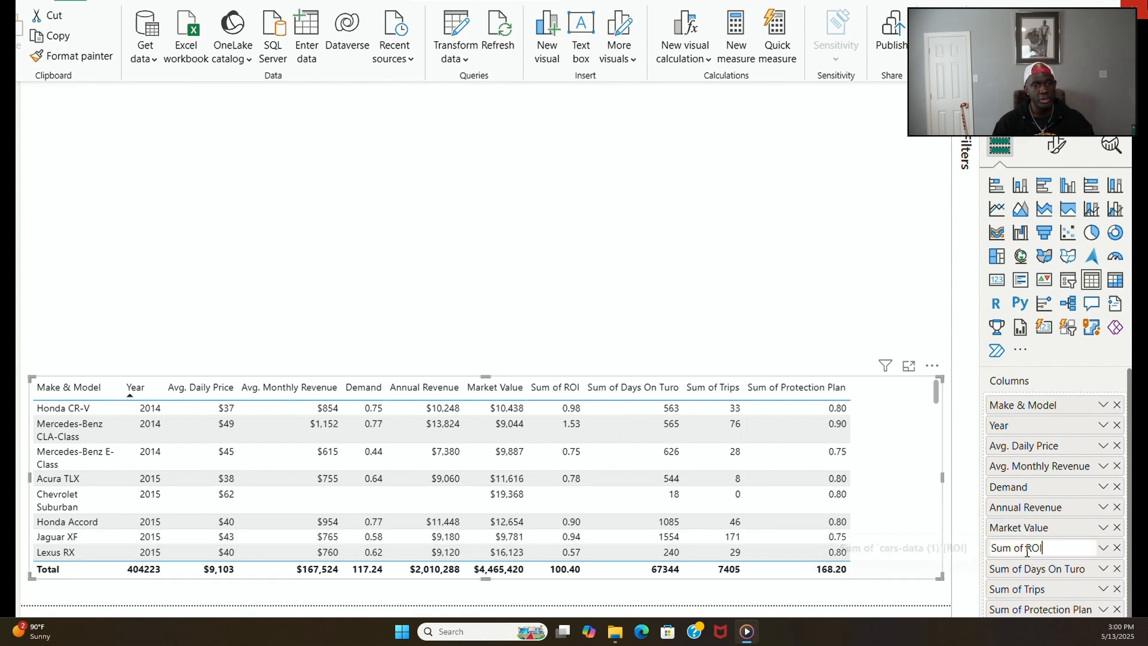
drag(1026, 556, 925, 562)
key(BackSpace)
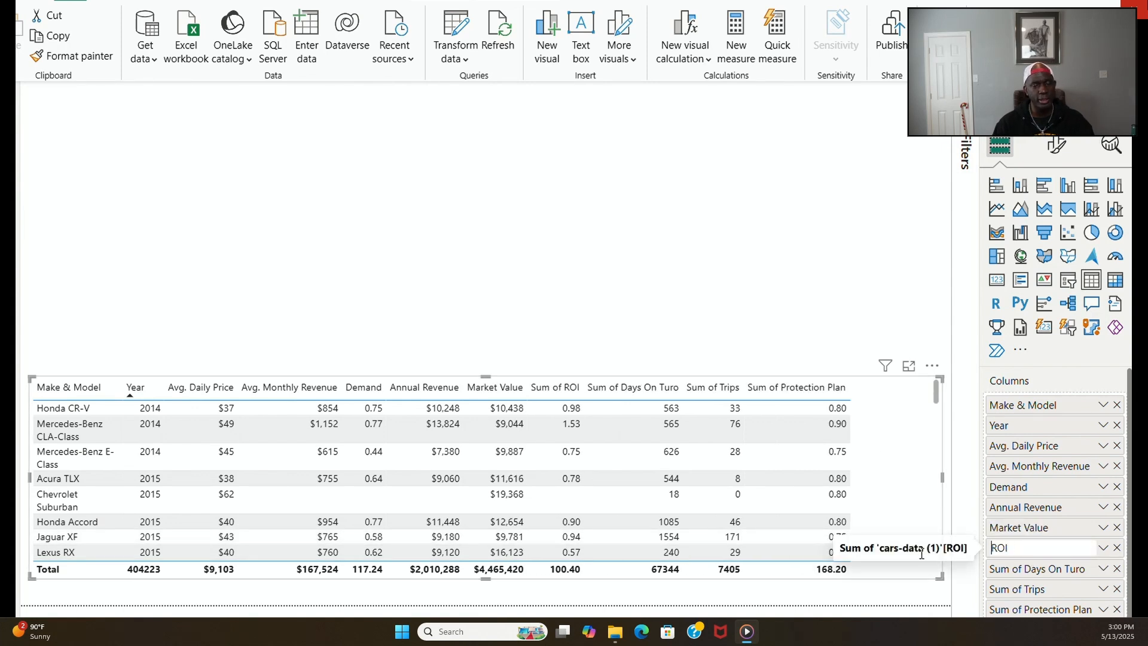
Step: Rename the table visual's Sum of Days On Turo and Sum of Trips columns to Days On Turo and Trips
double_click(1017, 569)
double_click(1019, 568)
drag(1007, 570, 907, 544)
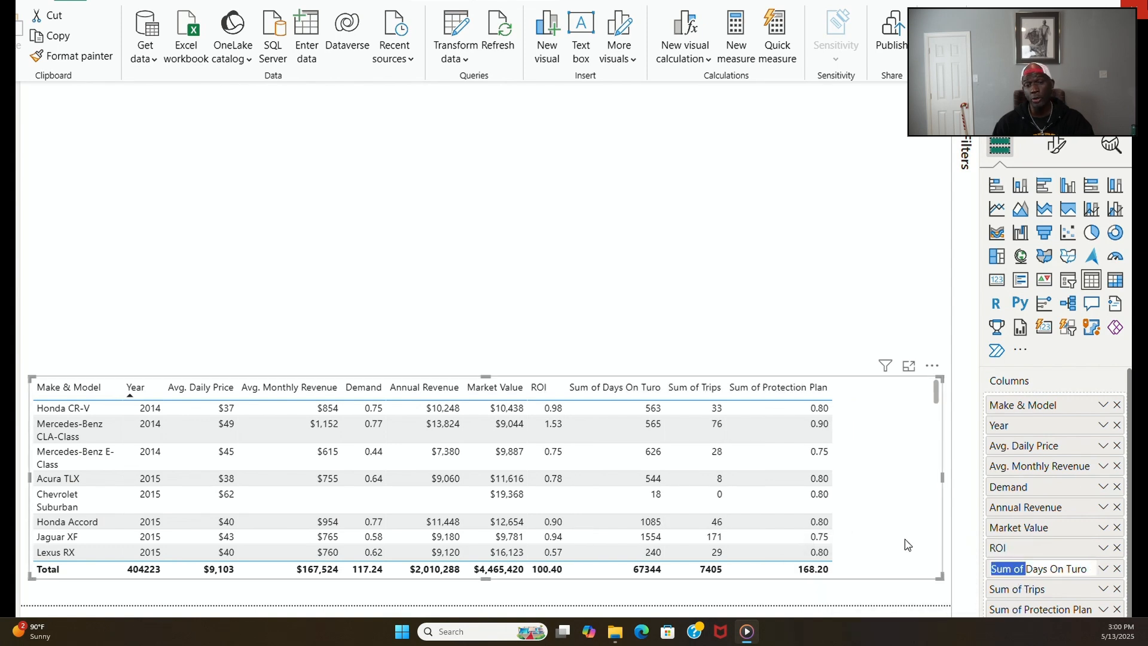
key(BackSpace)
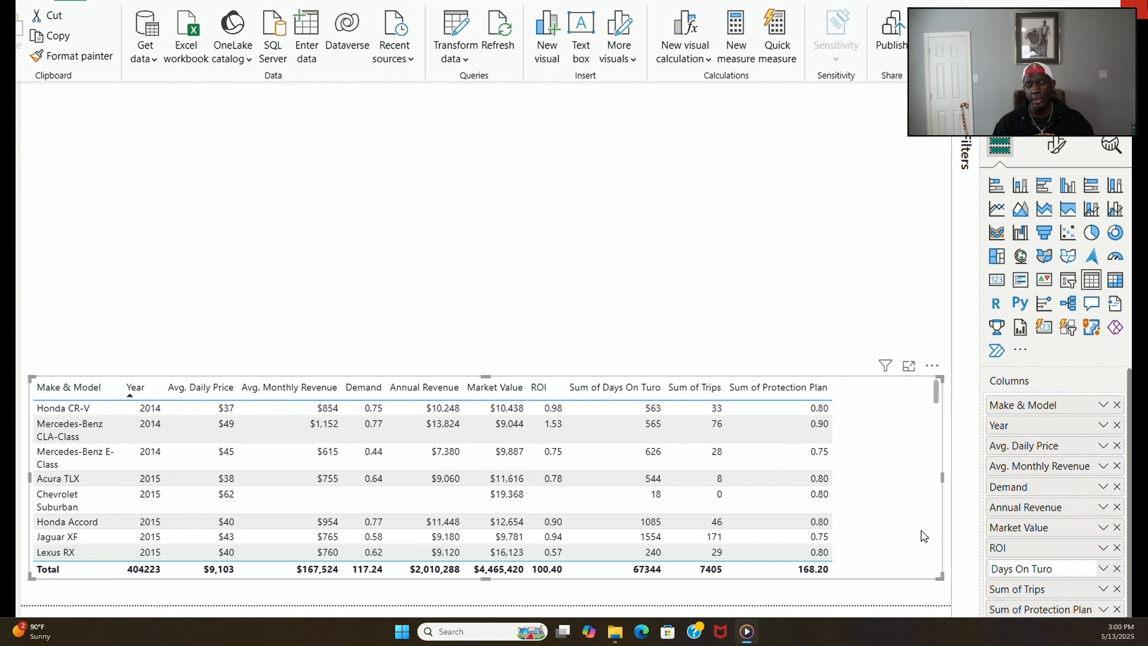
double_click(1027, 589)
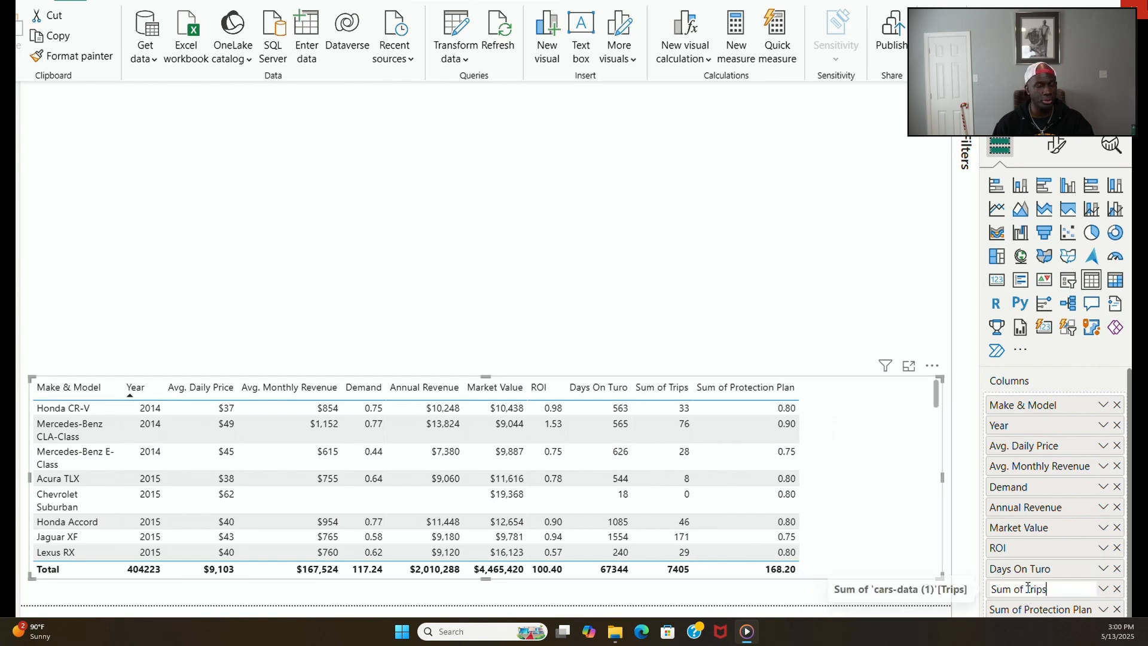
drag(1027, 589, 999, 592)
key(BackSpace)
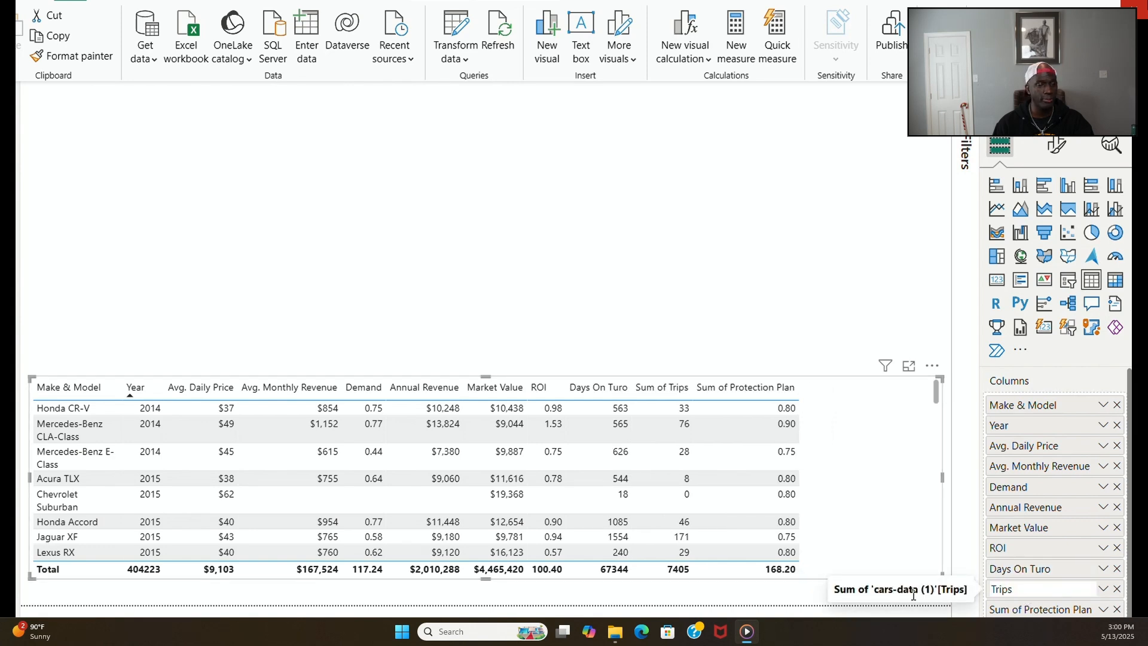
Step: Rename the Sum of Protection Plan column of the table visual to Protection Plan
double_click(1037, 609)
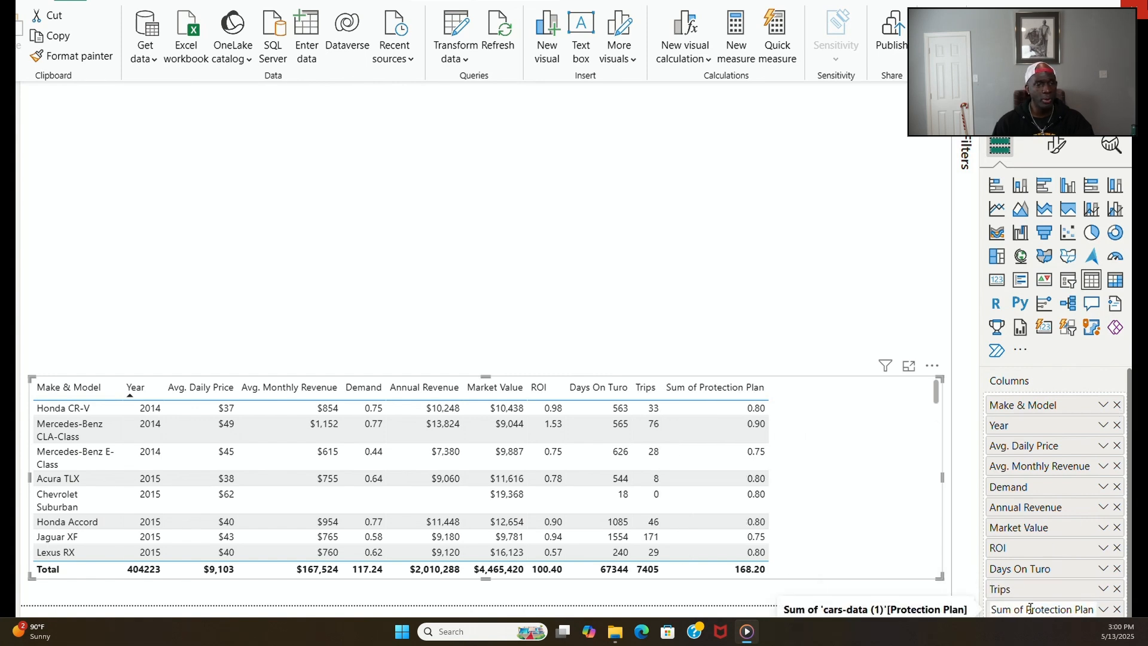
drag(1028, 609, 991, 609)
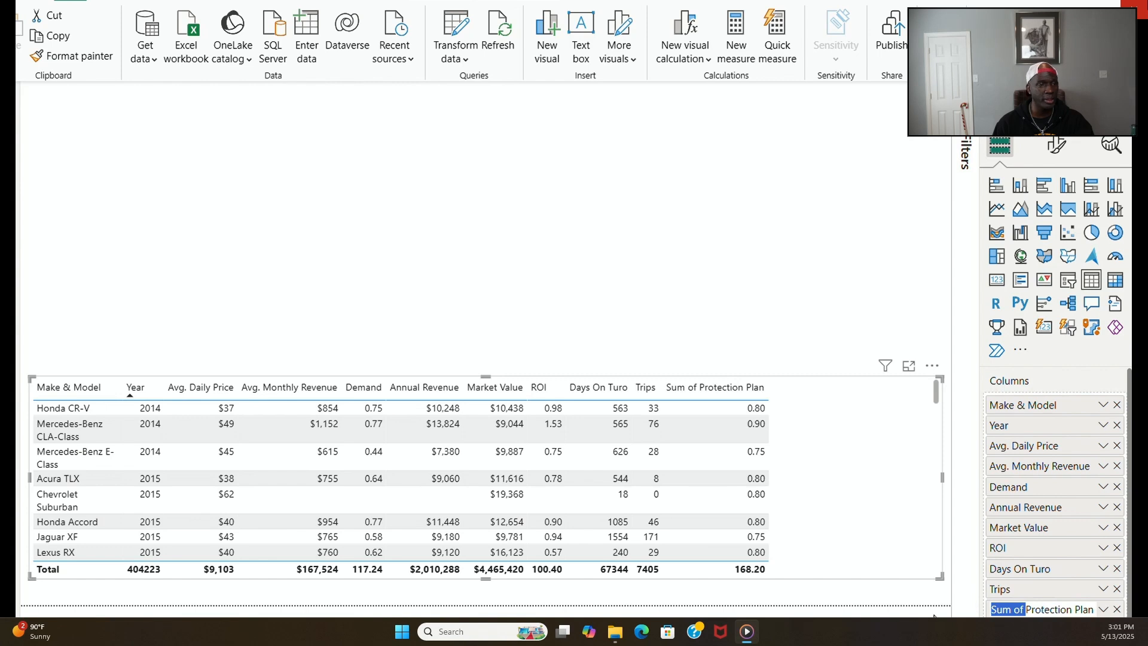
key(BackSpace)
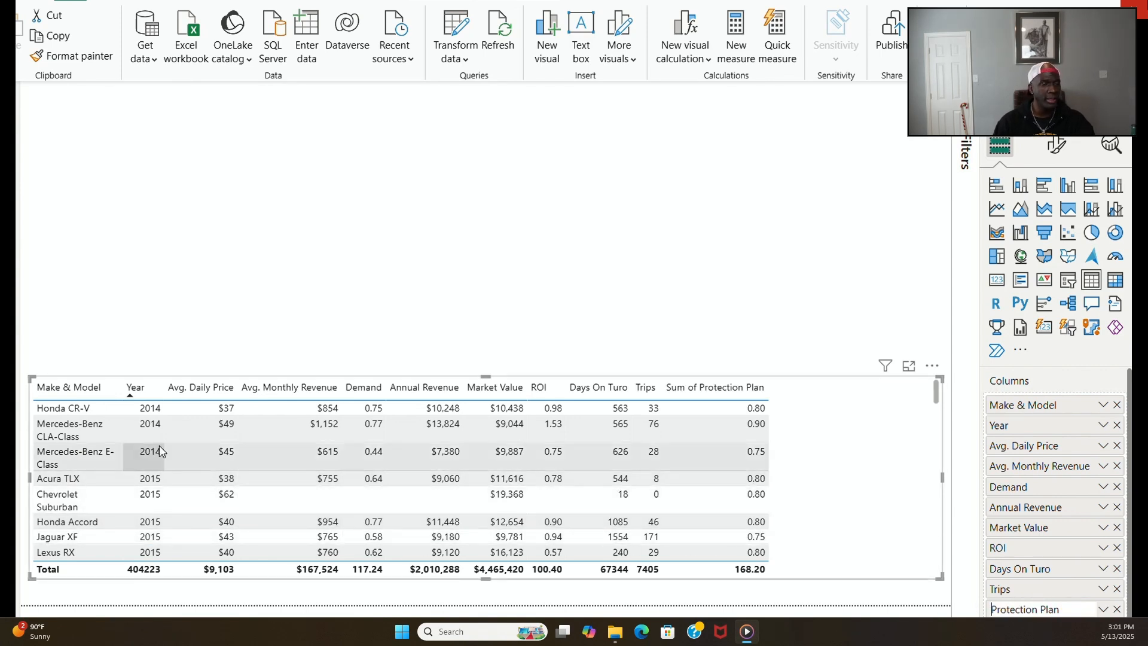
key(Return)
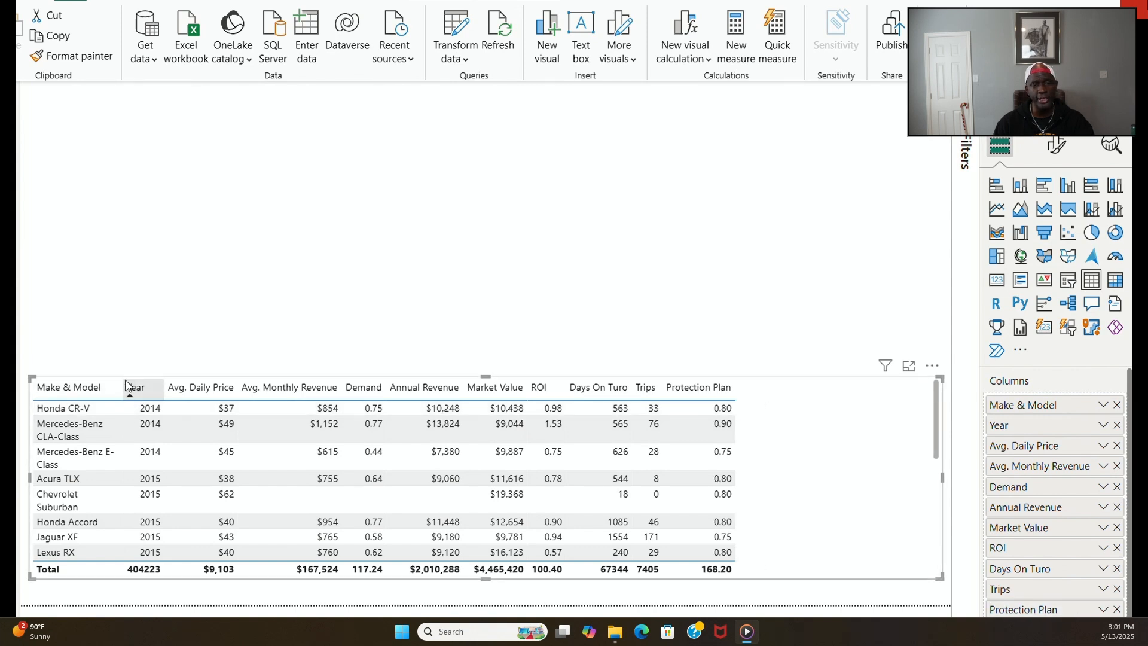
Step: Sort the table visual by Year in descending order and widen its Make & Model column
click(132, 387)
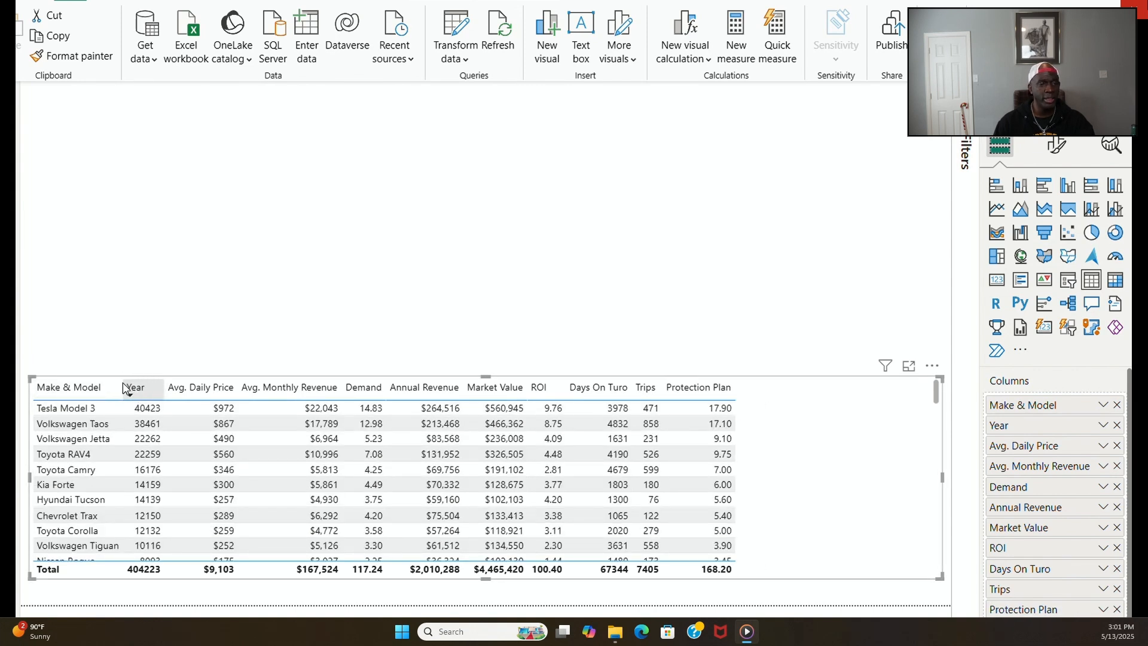
drag(122, 387, 166, 396)
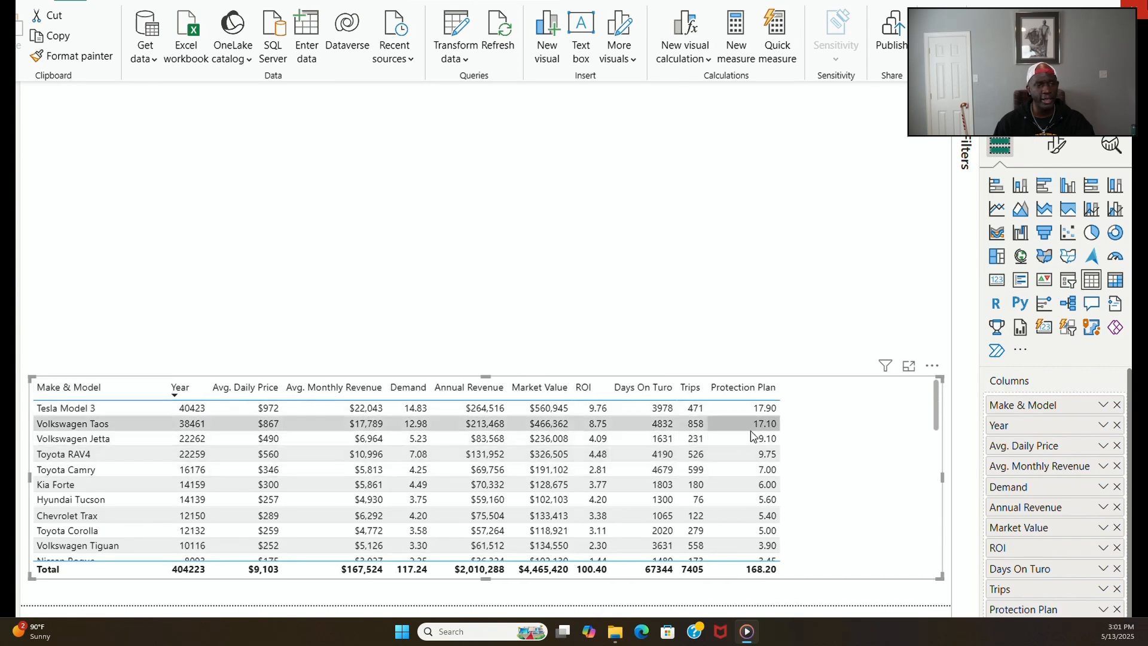
Step: Narrow the table visual to just fit its columns and shift it toward the horizontal centre of the report page
drag(930, 485, 797, 513)
click(877, 469)
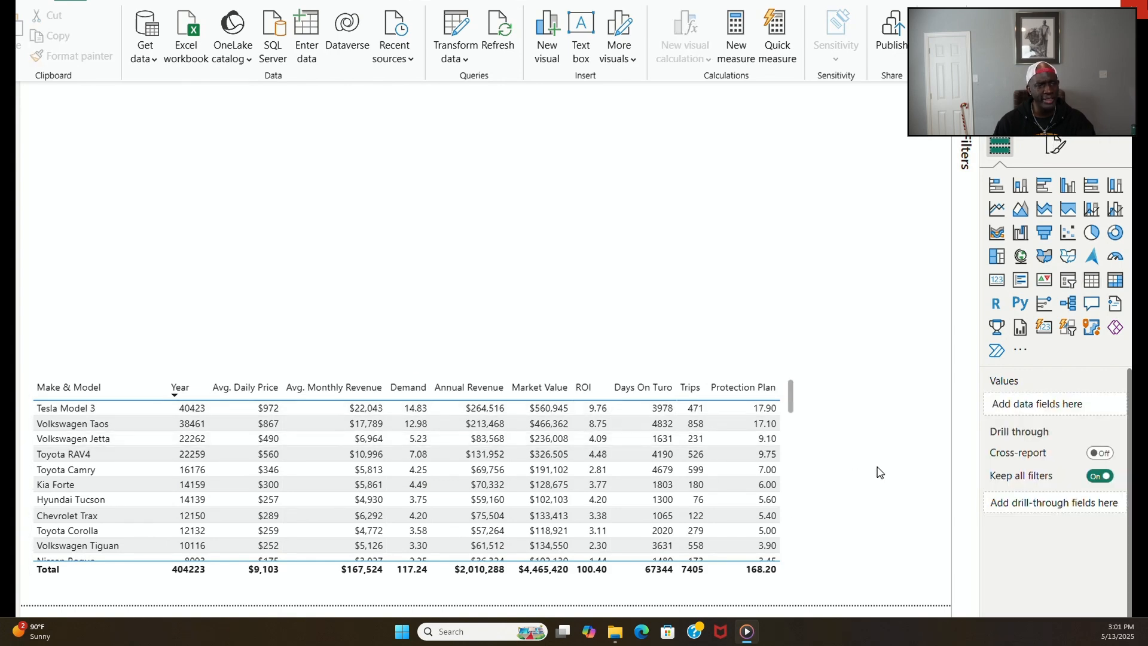
click(548, 383)
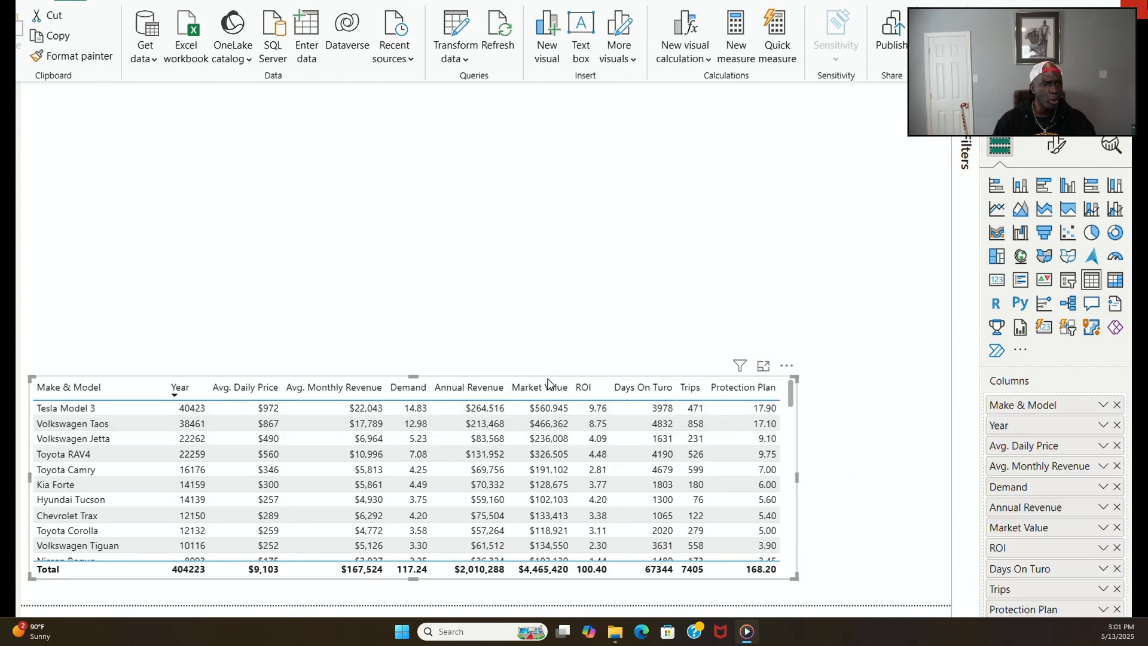
drag(549, 384, 592, 383)
click(545, 322)
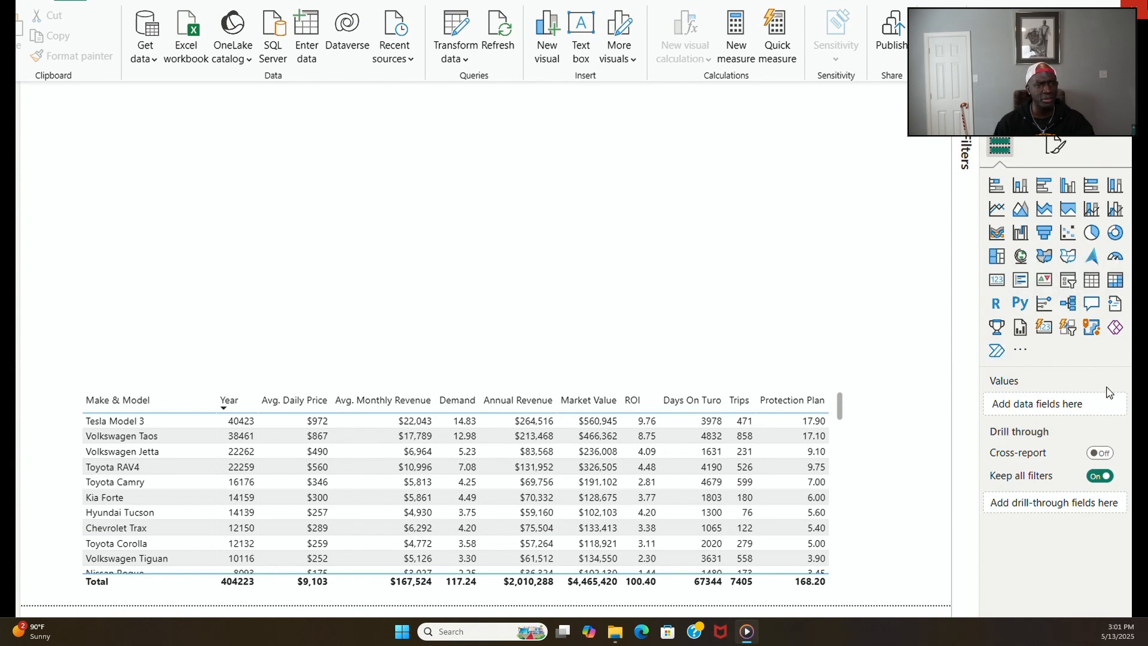
Step: Add a slicer above the table, shrink it to a small box, and assign it the Make & Model field
click(1068, 281)
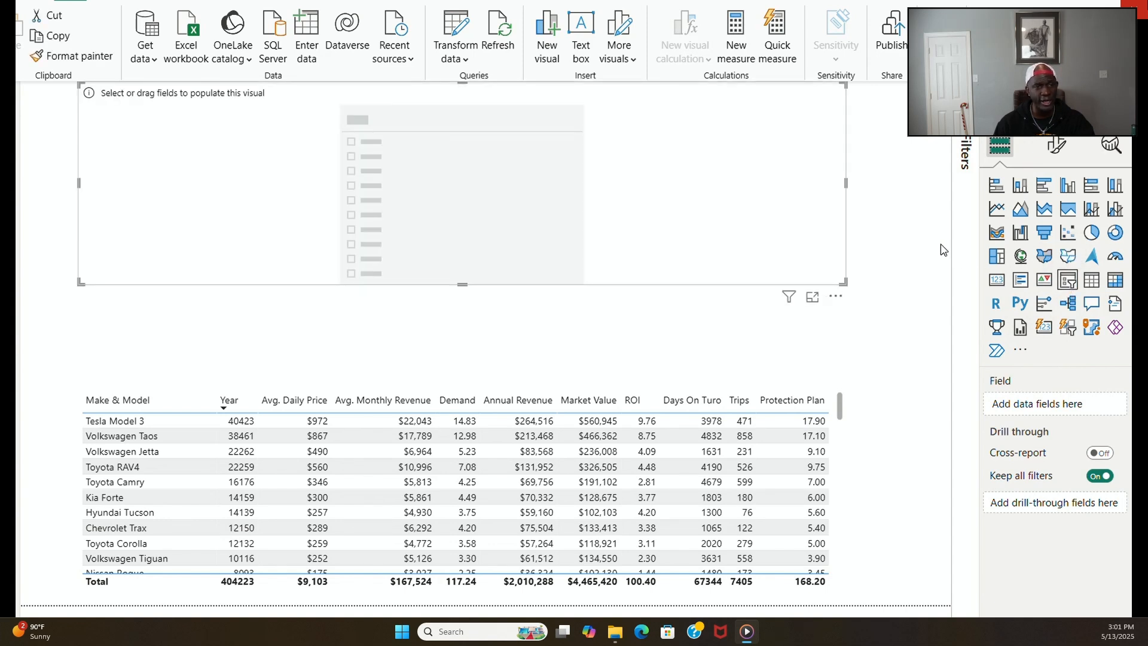
drag(845, 181, 394, 275)
drag(217, 285, 203, 144)
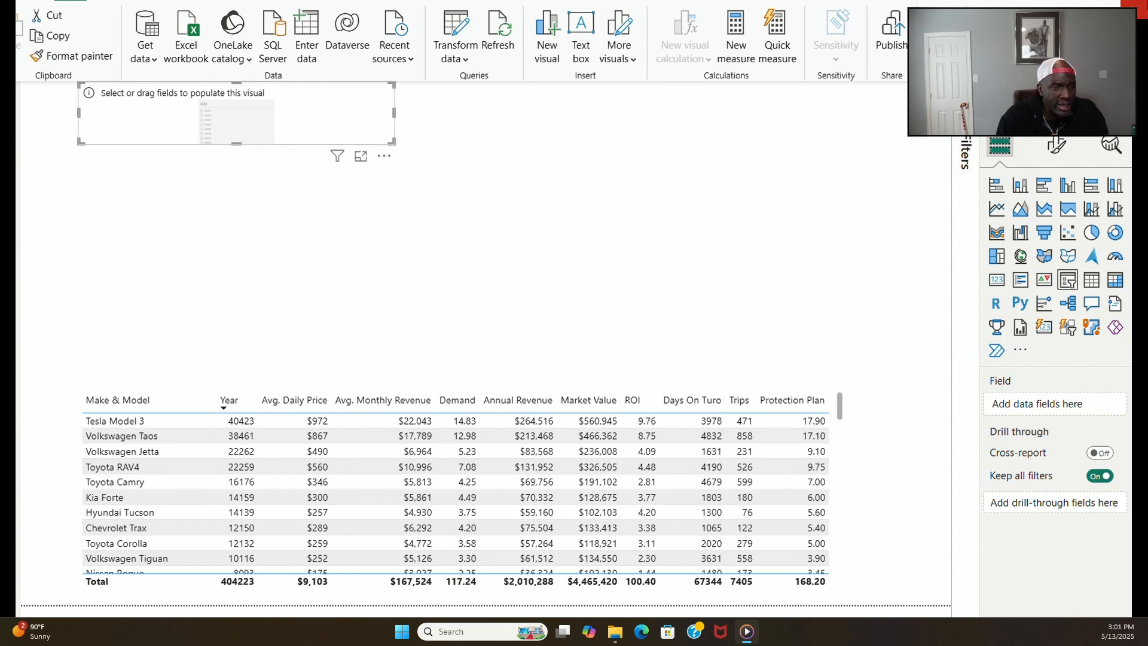
drag(1097, 337, 1109, 405)
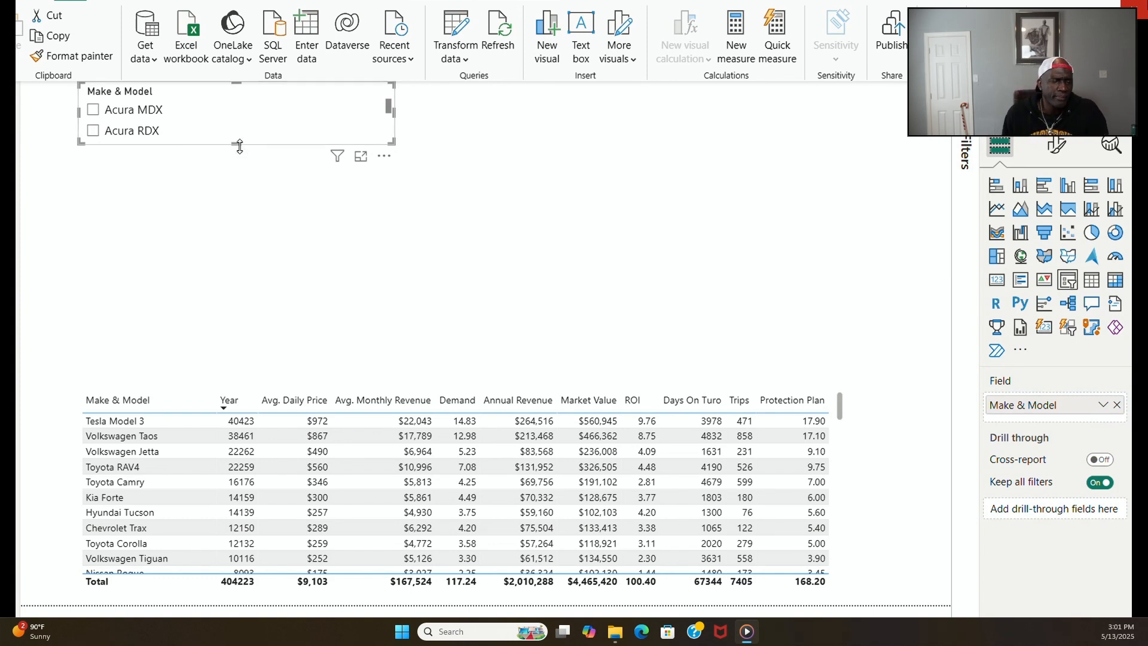
Step: Stretch the Make & Model slicer down the page and look through its full list of vehicles
drag(295, 146, 224, 591)
scroll(220, 464, down, 5)
scroll(219, 460, down, 4)
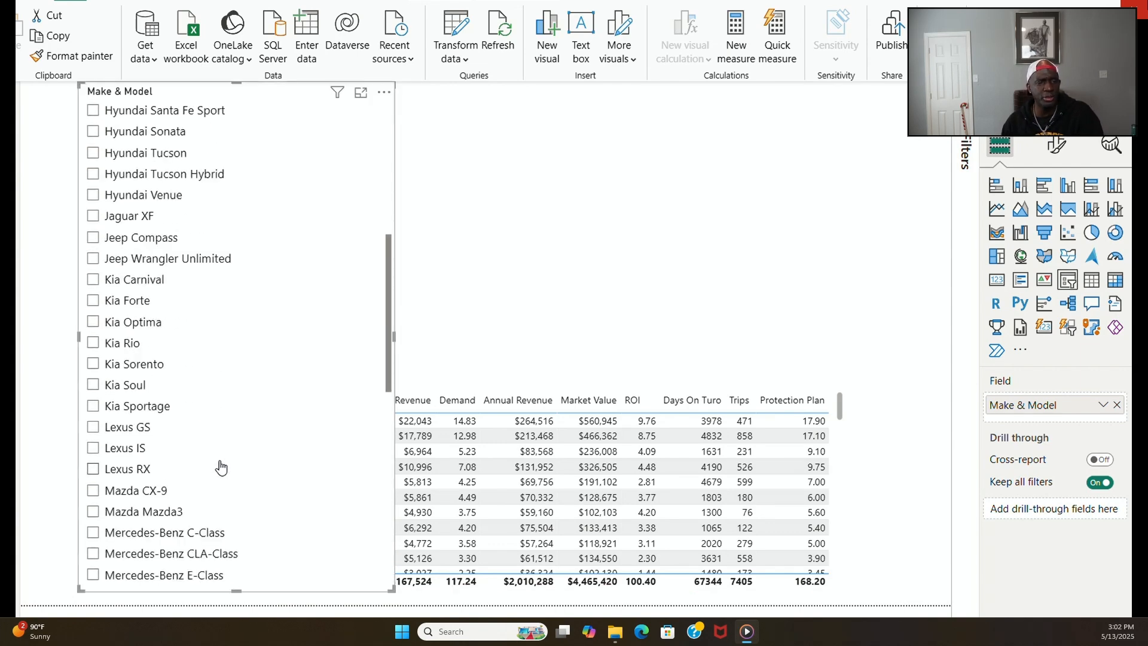
scroll(219, 457, down, 7)
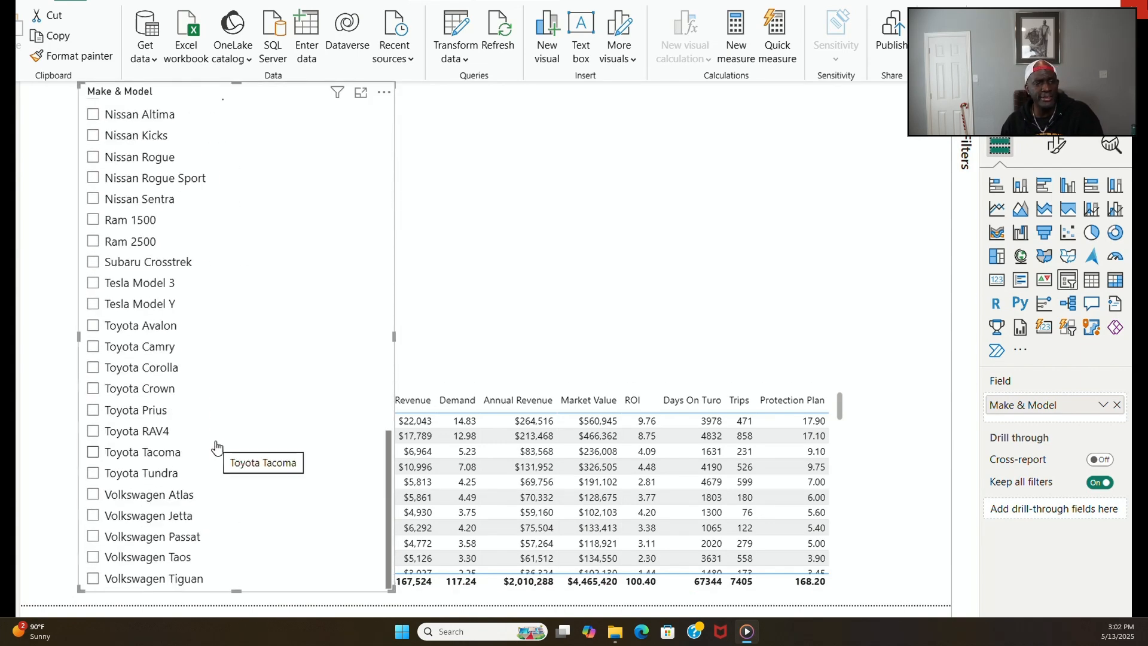
scroll(216, 443, up, 2)
scroll(216, 436, up, 8)
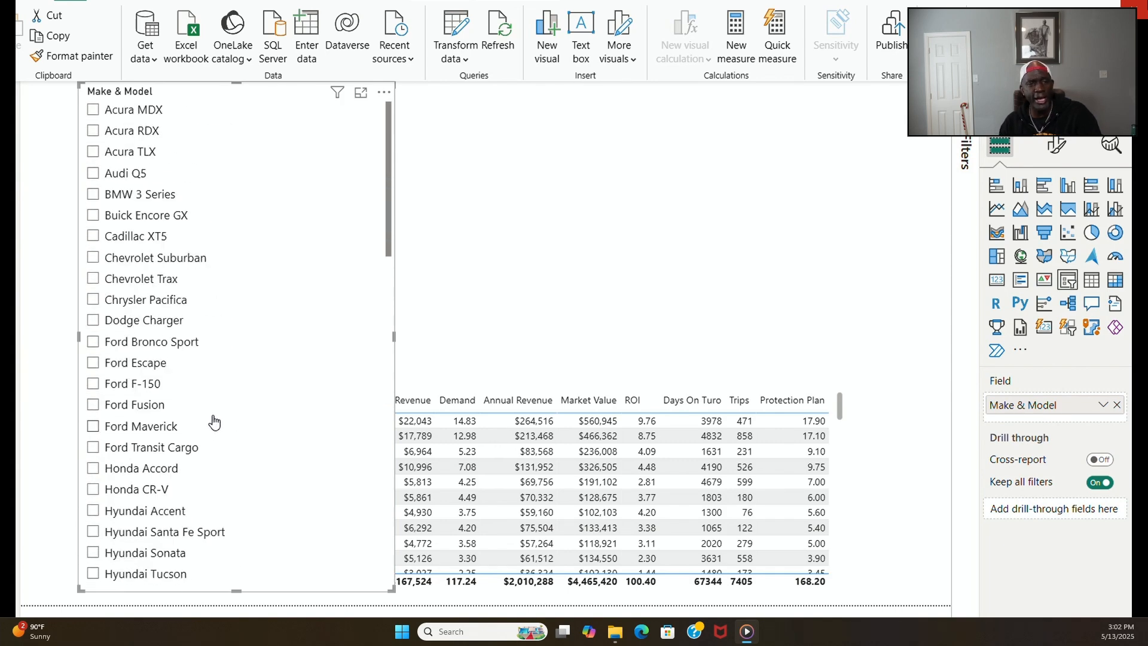
Step: Change the Make & Model slicer's style to Dropdown and shorten its box to a compact height
click(1060, 150)
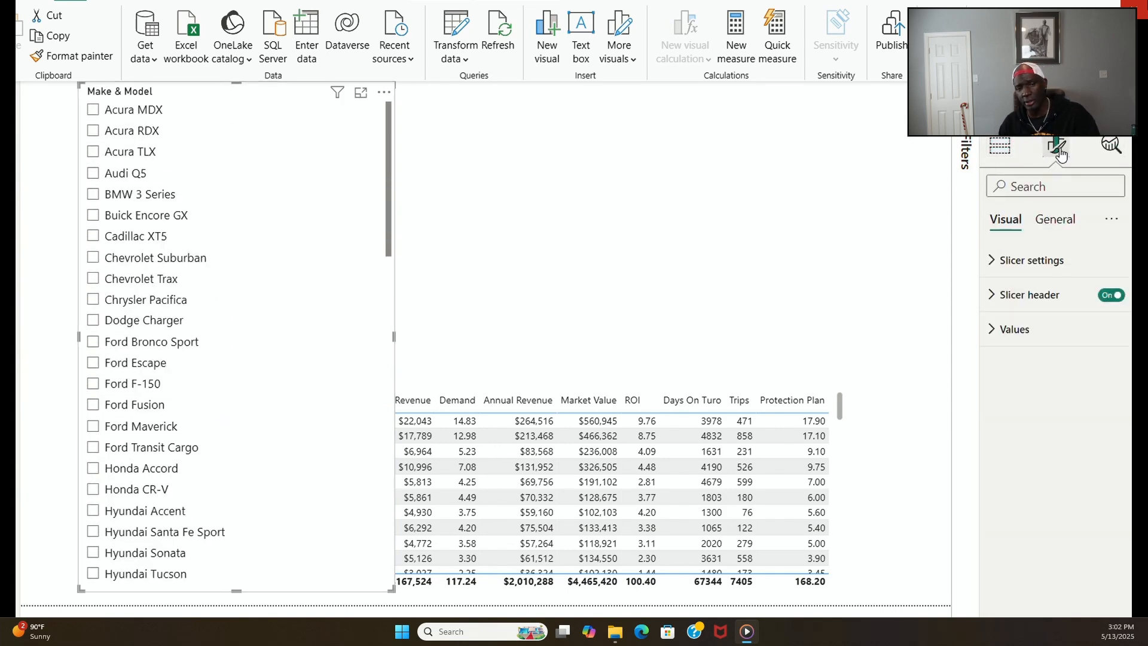
click(1011, 261)
click(1114, 351)
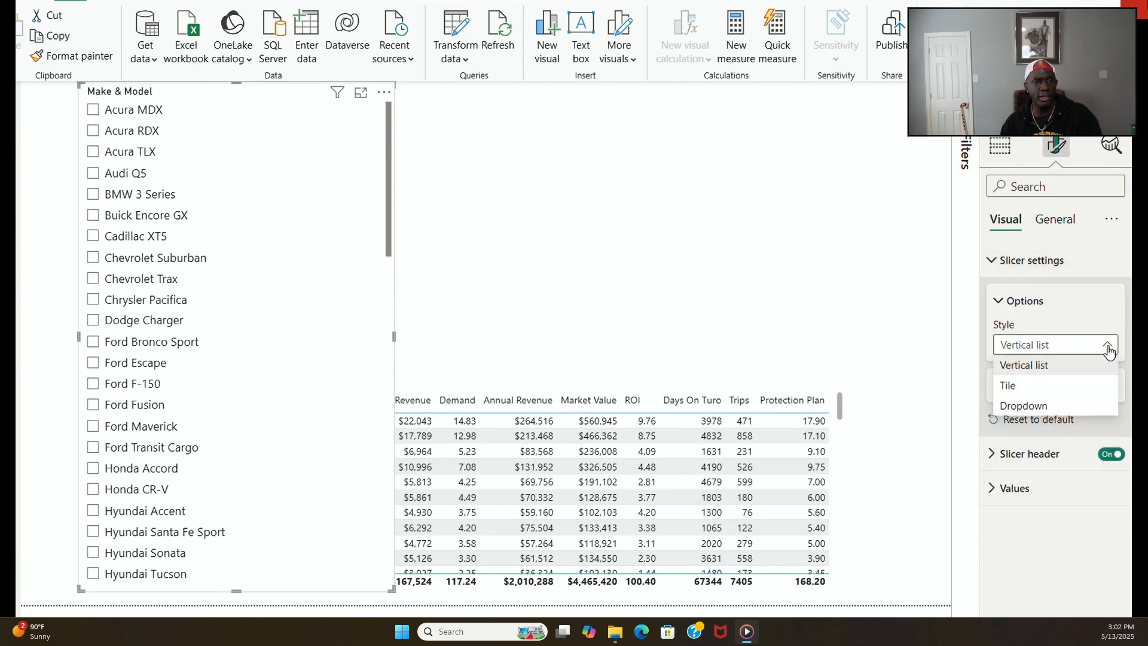
click(1075, 407)
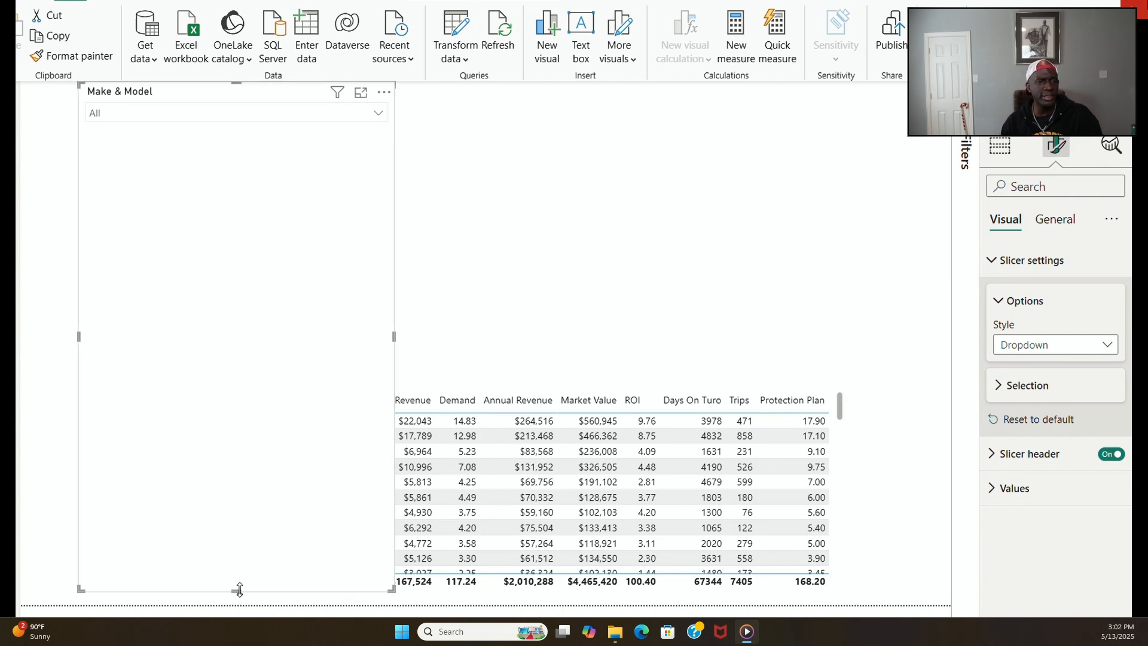
drag(239, 590, 183, 152)
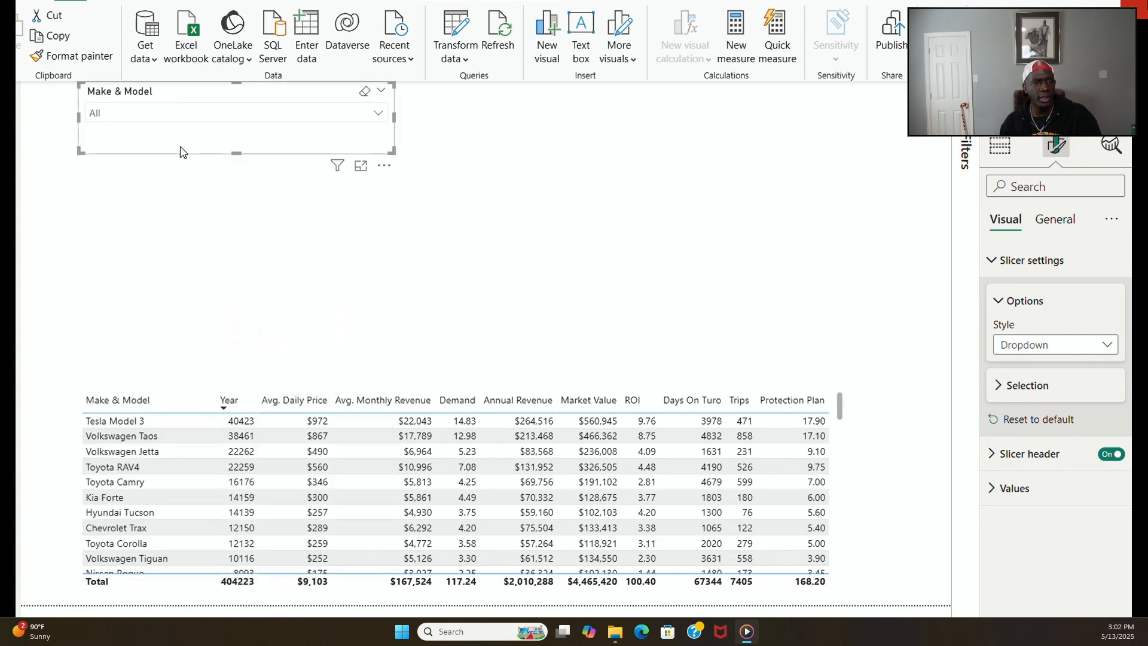
Step: Filter the table to Audi Q5 using the Make & Model dropdown slicer
click(379, 115)
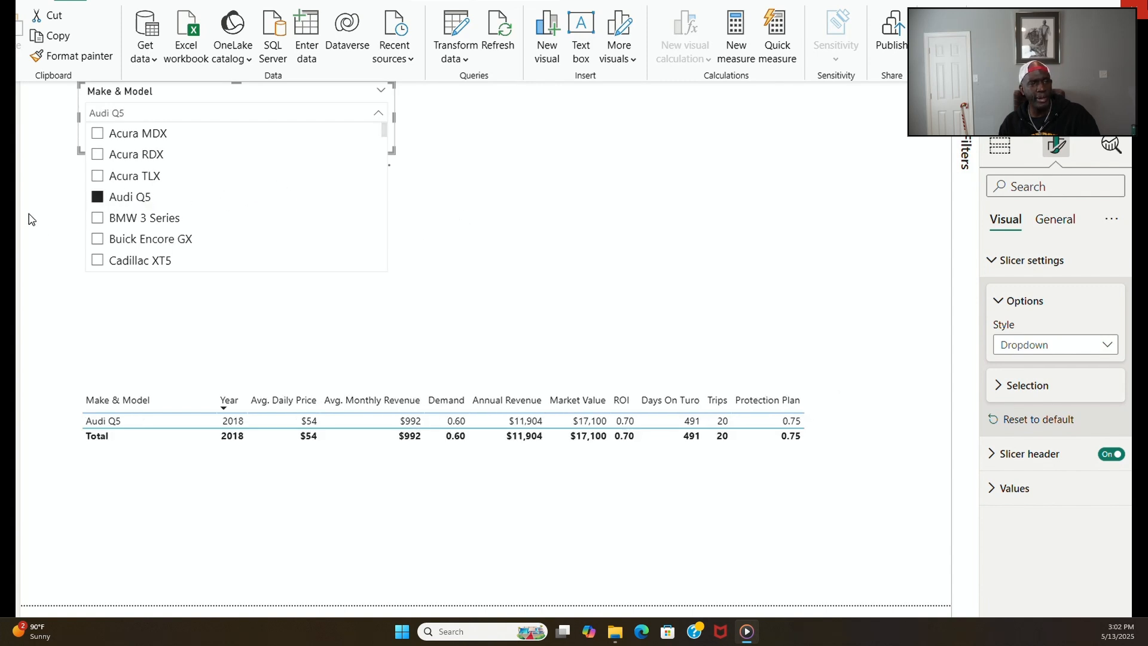
Step: Clear the Audi Q5 selection and narrow the Make & Model slicer to about half its width
click(97, 197)
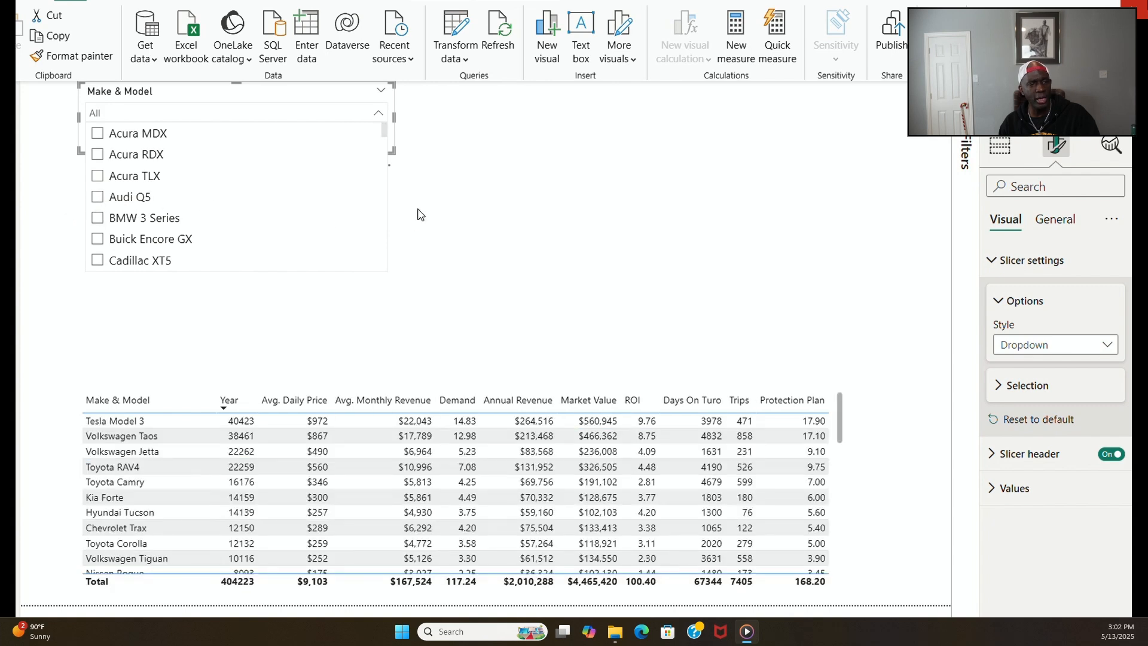
click(393, 124)
click(391, 133)
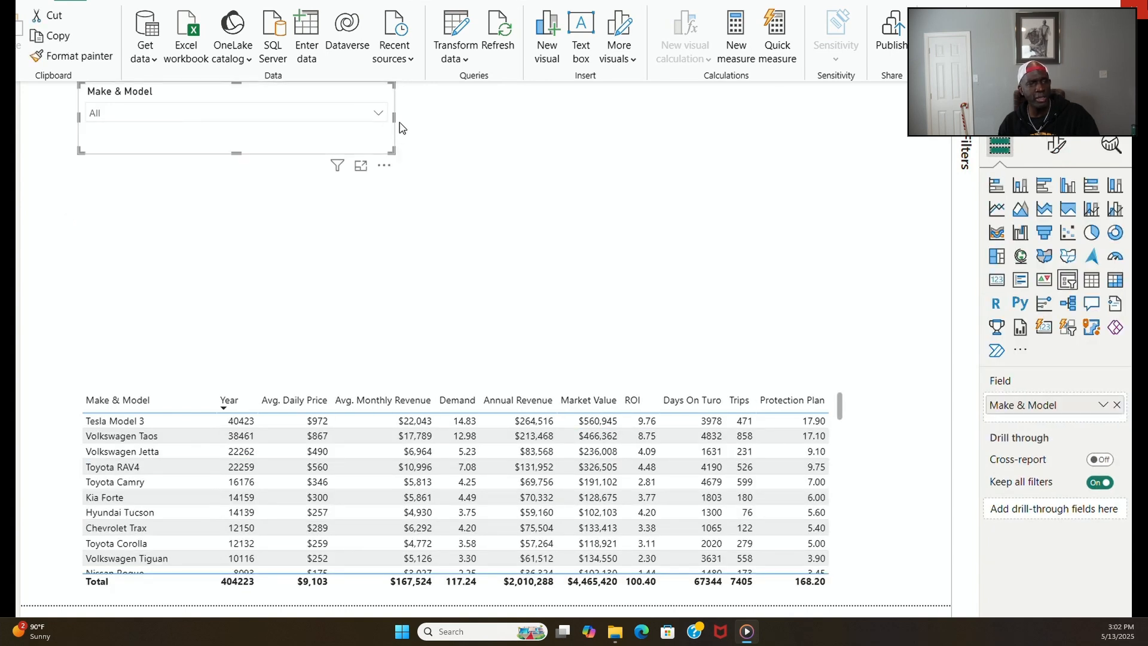
click(391, 123)
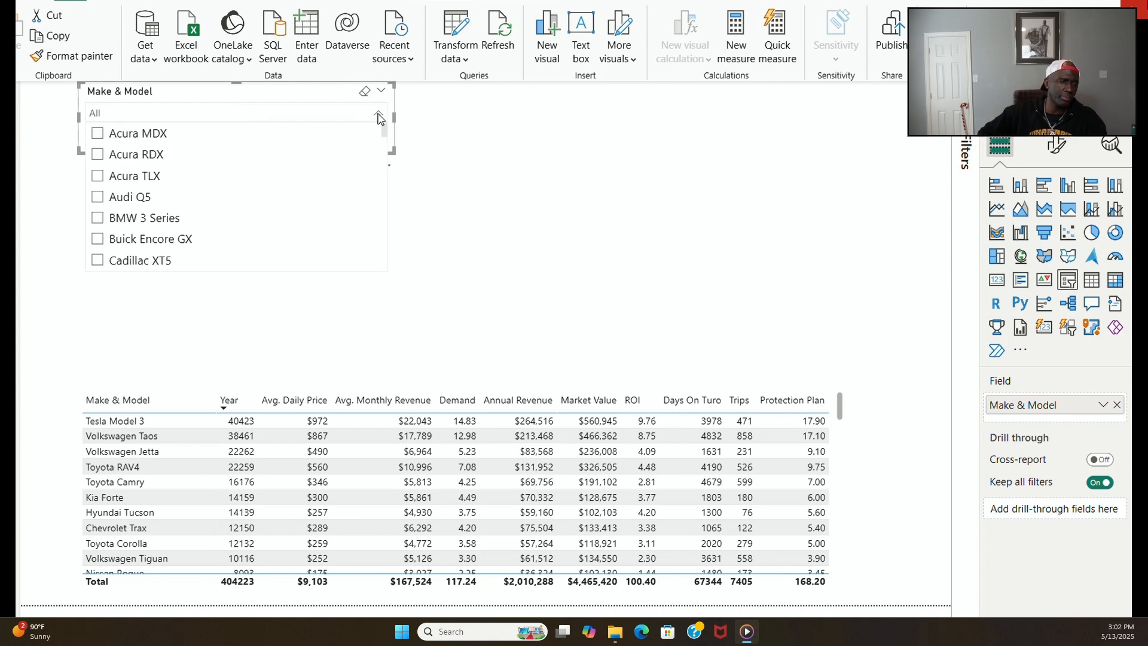
click(396, 118)
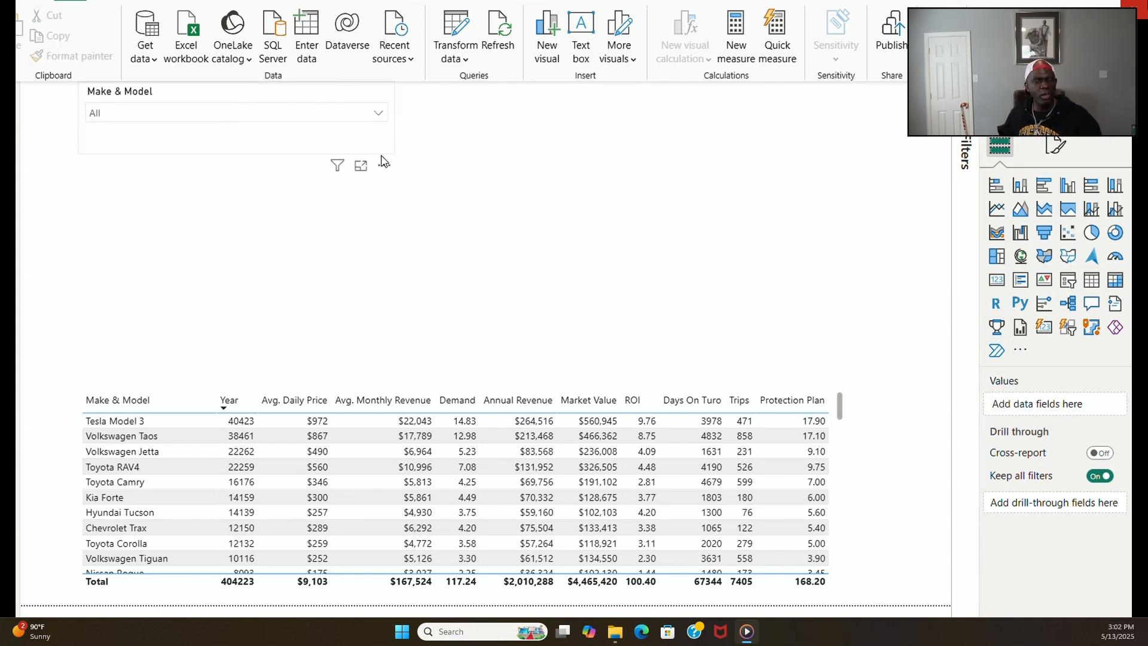
click(383, 160)
drag(394, 115, 242, 115)
click(233, 151)
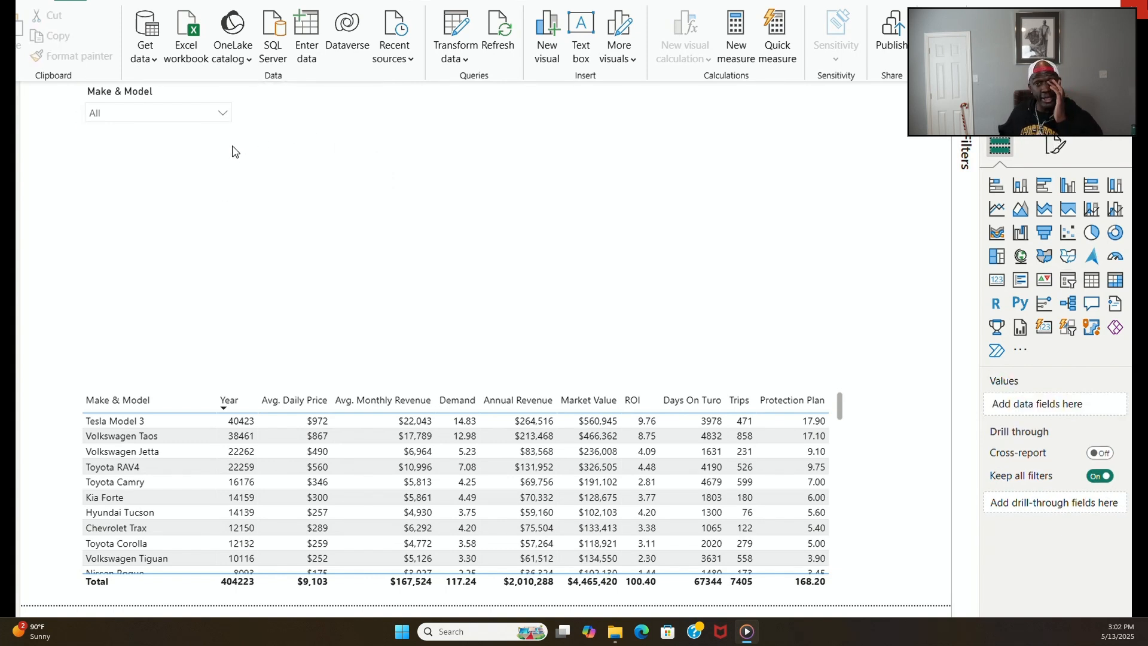
Step: Check how vehicle names fit in the Make & Model dropdown list and widen the slicer slightly
click(224, 116)
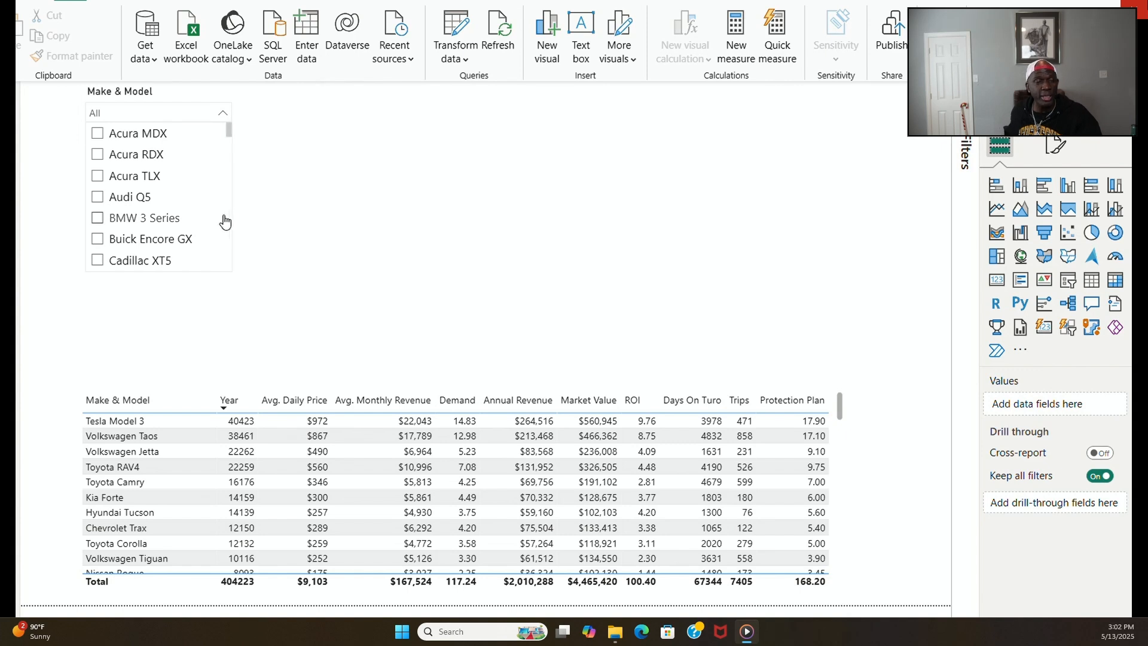
scroll(215, 230, down, 6)
scroll(213, 248, down, 3)
scroll(227, 179, up, 1)
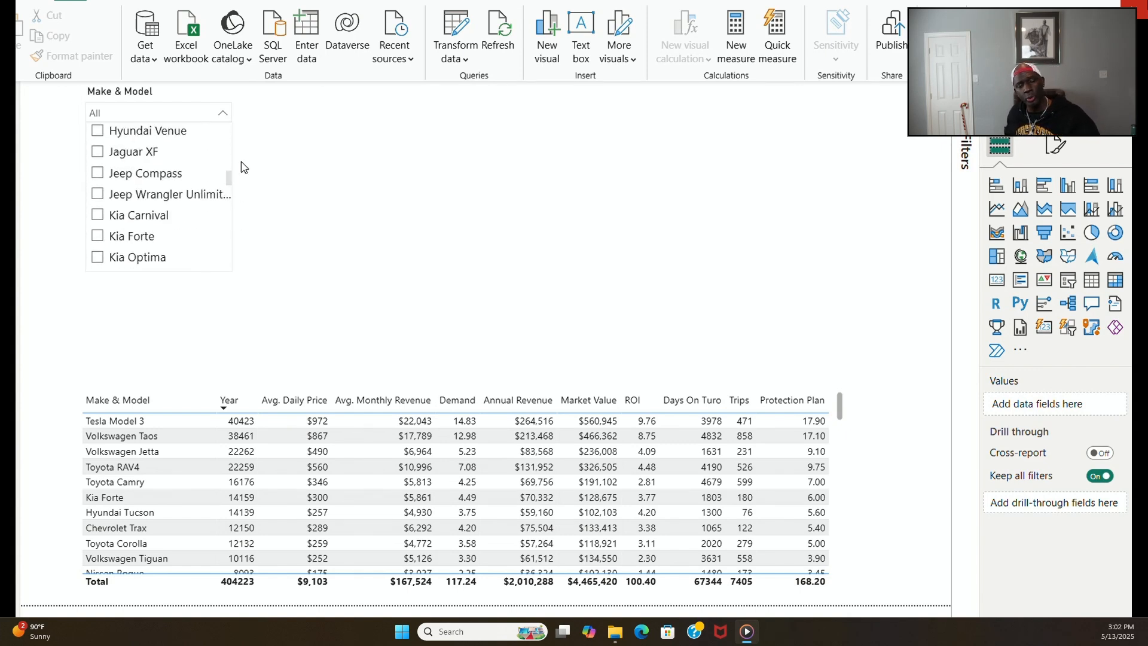
click(223, 113)
click(238, 140)
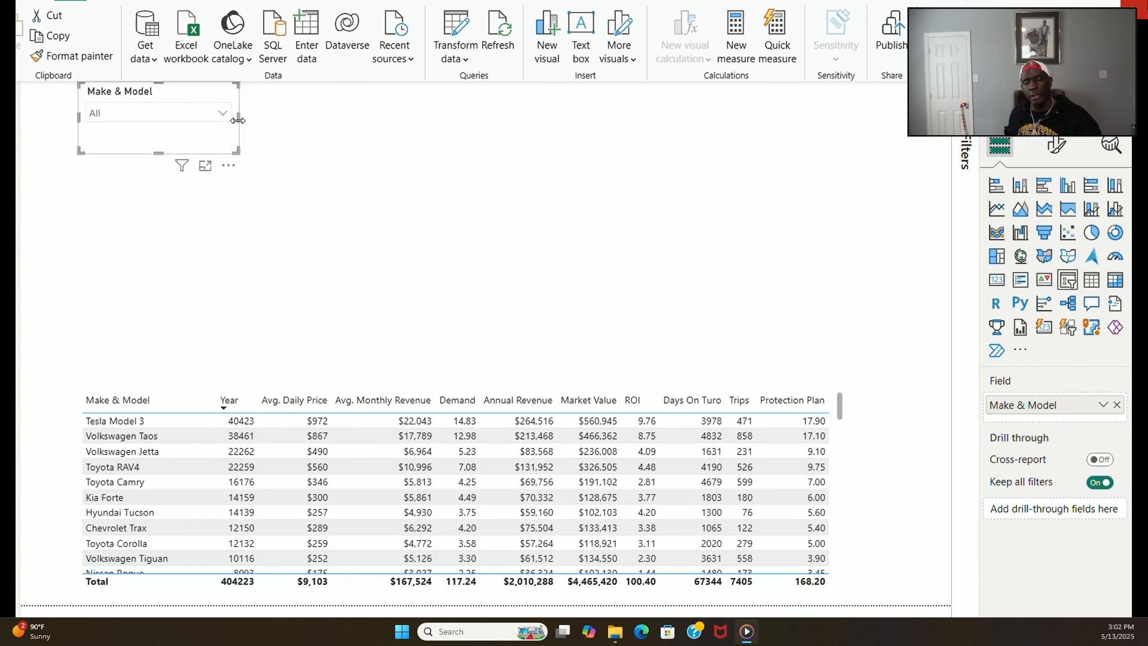
drag(240, 116, 275, 117)
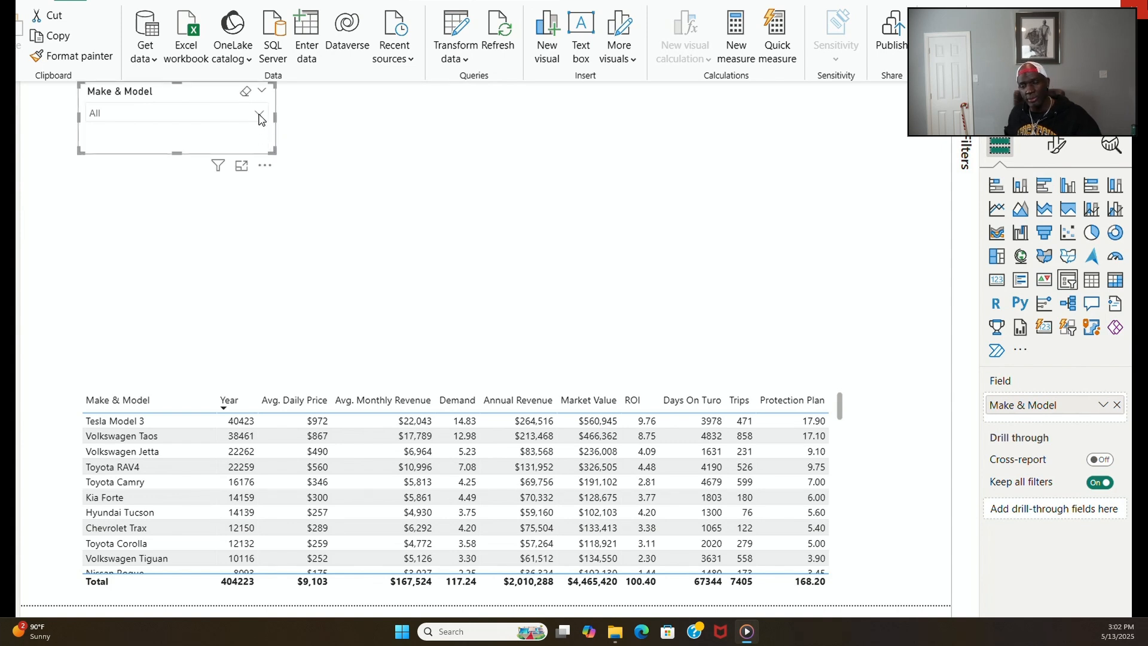
Step: Look through the widened Make & Model dropdown list to check that the vehicle names fit
click(260, 116)
scroll(249, 236, down, 6)
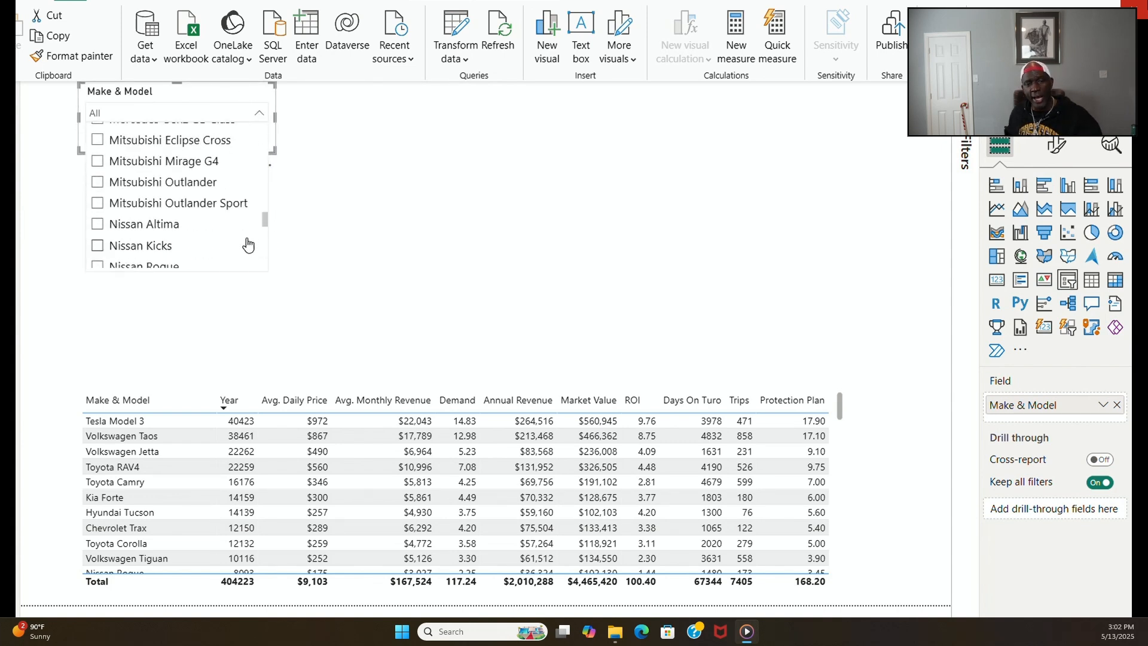
scroll(248, 245, down, 8)
scroll(249, 245, up, 15)
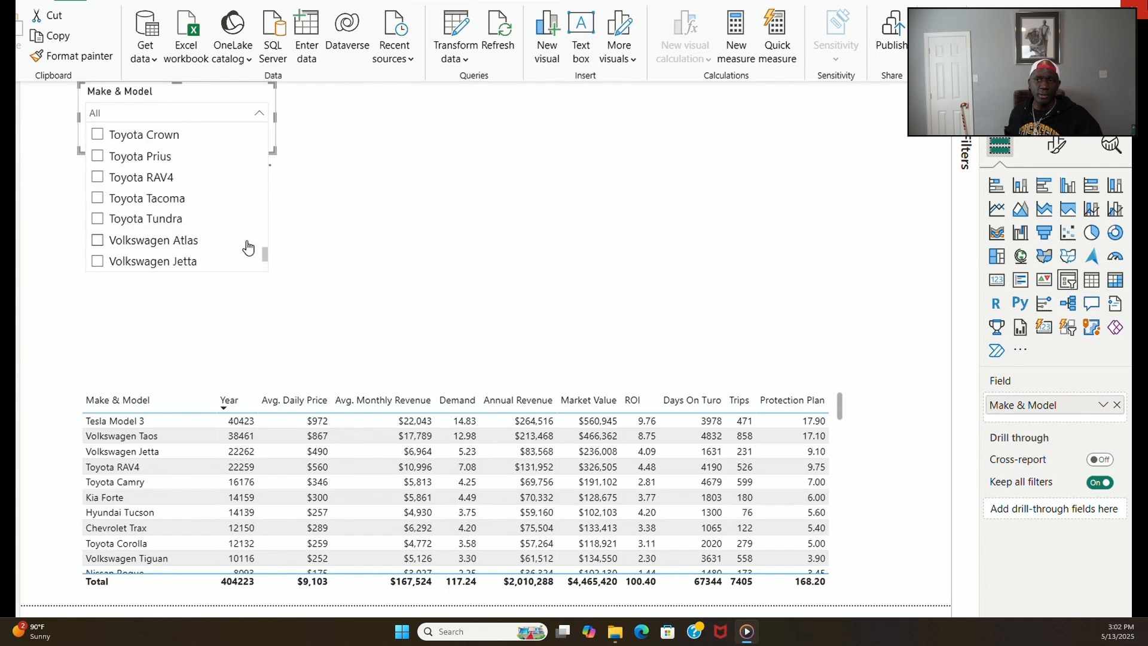
scroll(253, 225, up, 3)
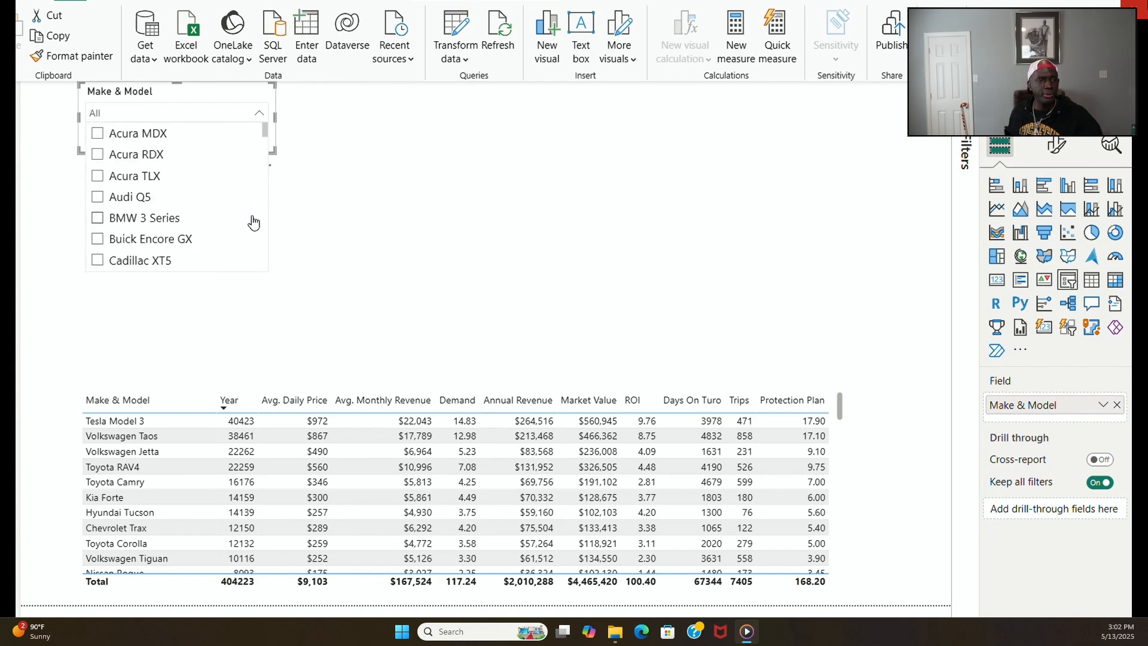
click(319, 225)
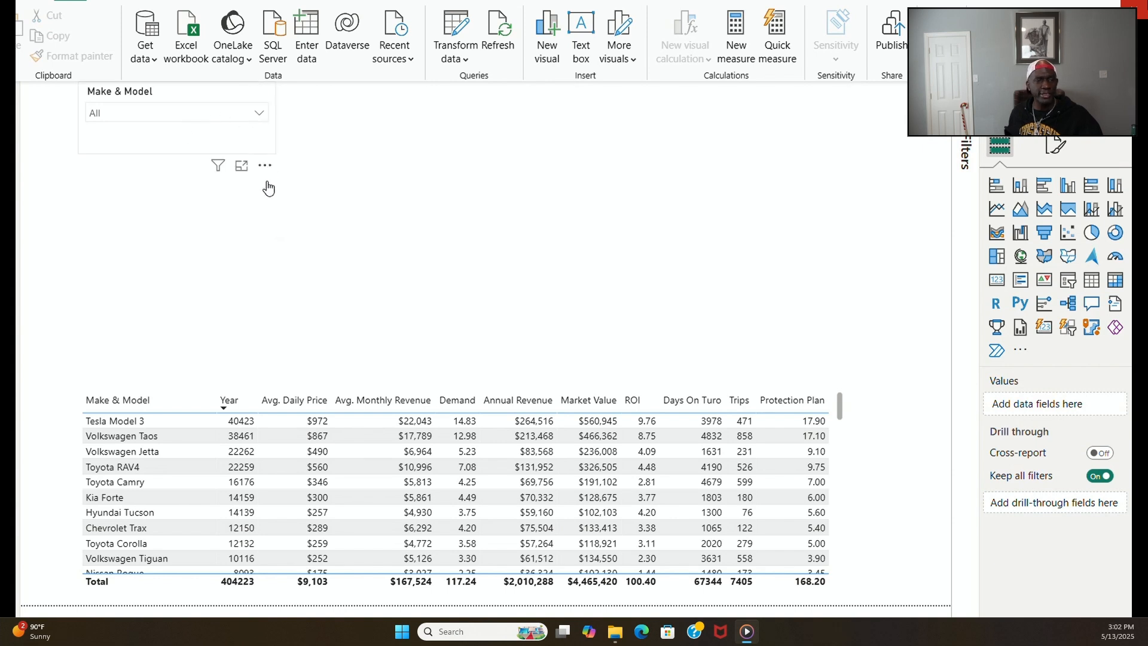
Step: Shorten the Make & Model slicer's box to fit its dropdown and move it slightly down the page
click(202, 147)
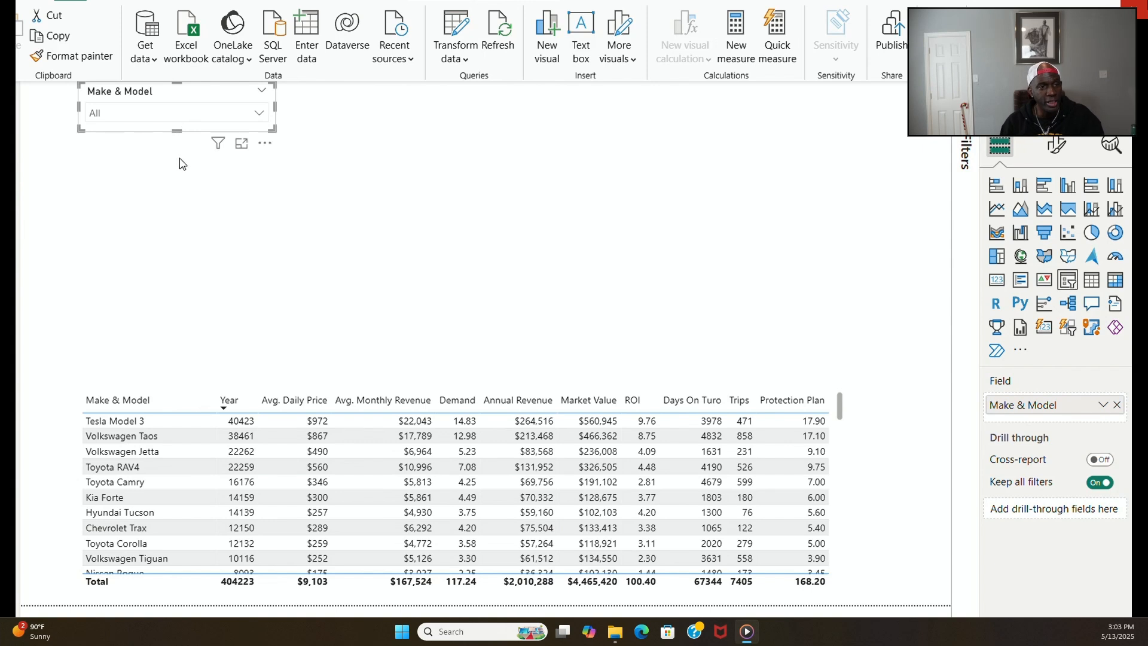
click(182, 163)
click(191, 137)
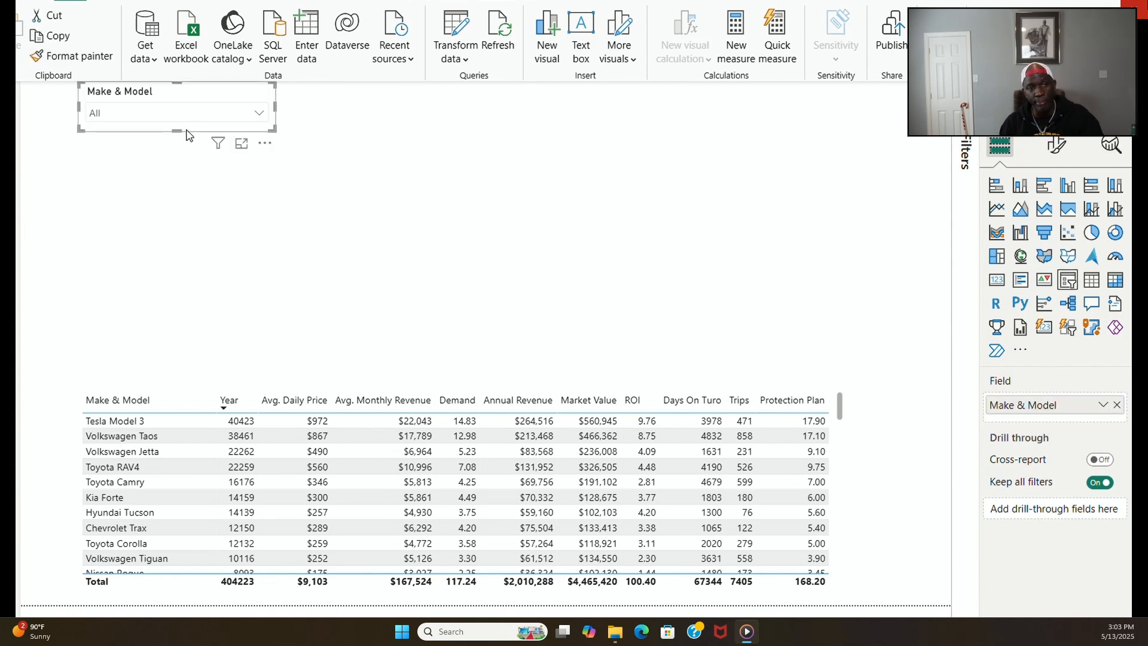
click(194, 148)
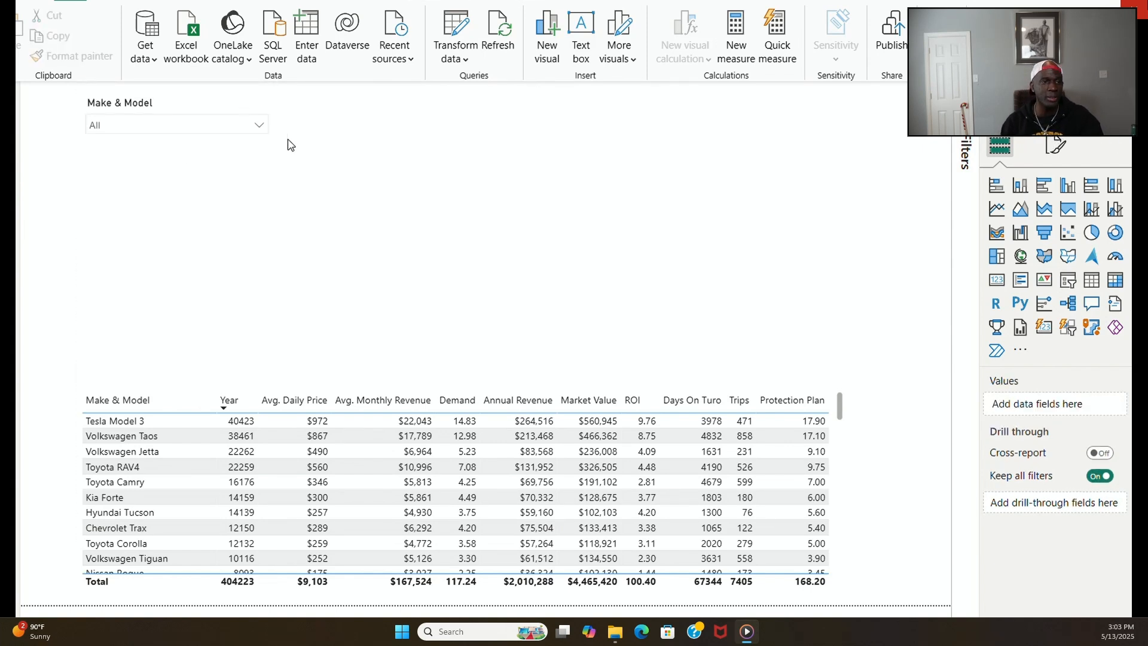
Step: Filter the table with the Make & Model slicer by Volkswagen Taos, Volkswagen Jetta, Toyota Tundra and finally Volkswagen Tiguan, one at a time
click(259, 126)
scroll(153, 239, down, 10)
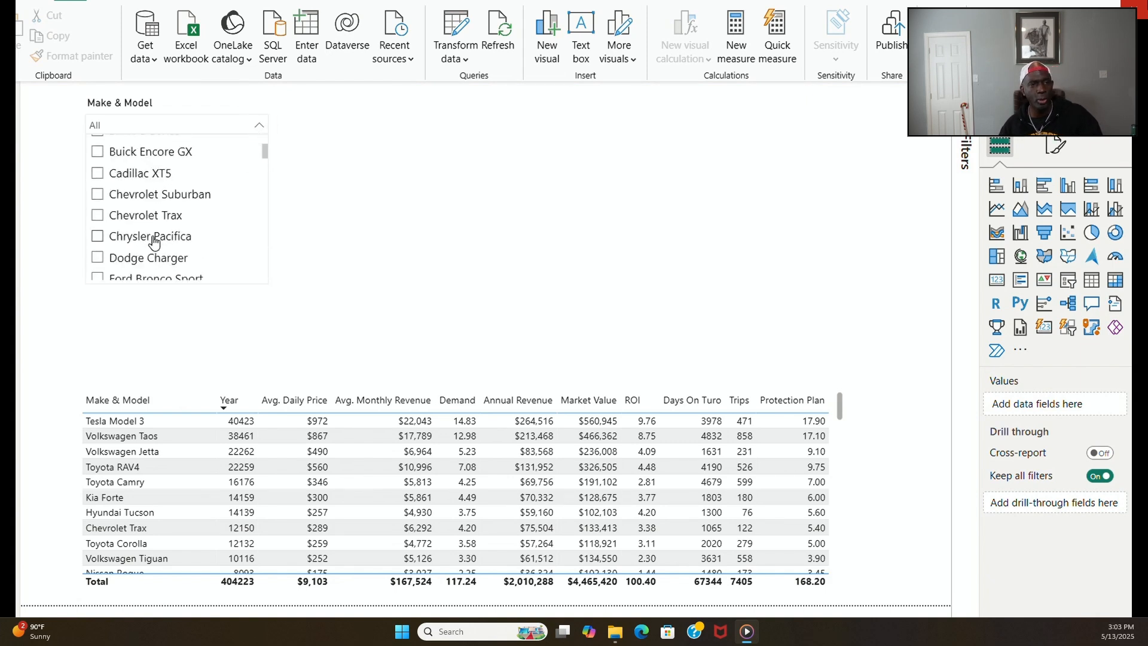
scroll(153, 240, down, 8)
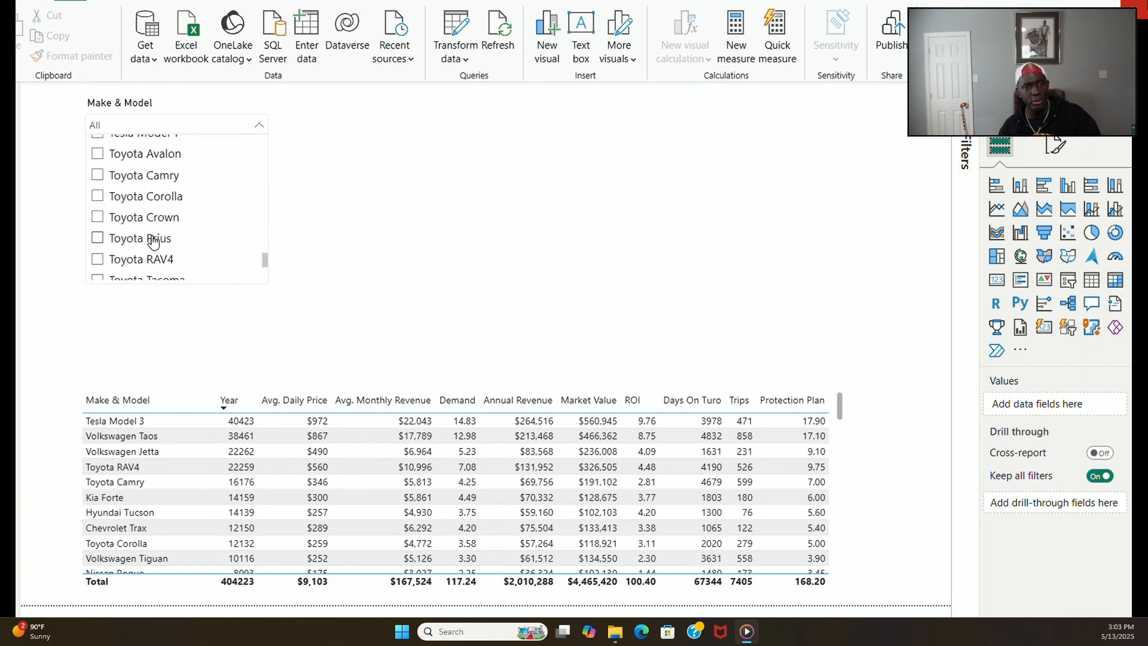
click(97, 249)
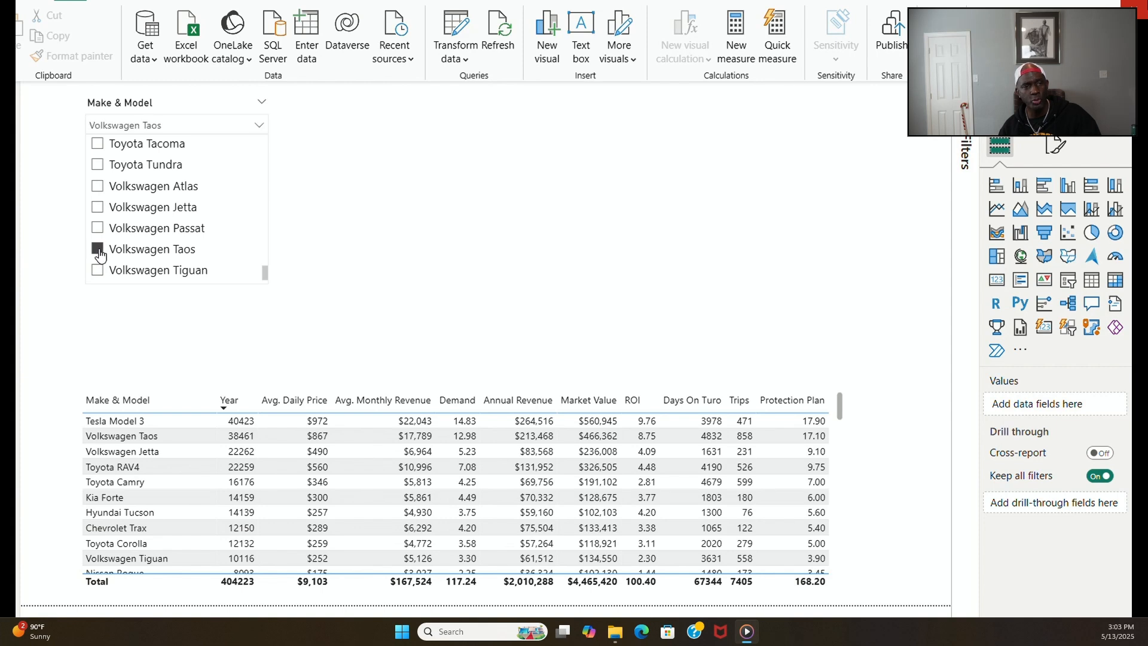
click(97, 206)
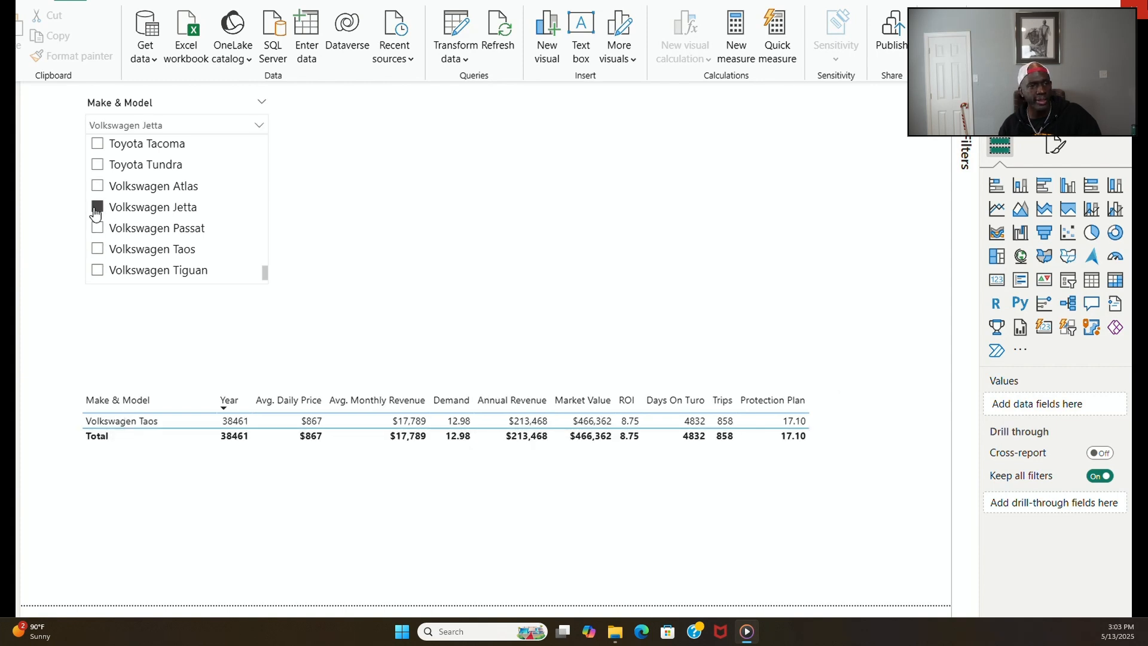
click(97, 164)
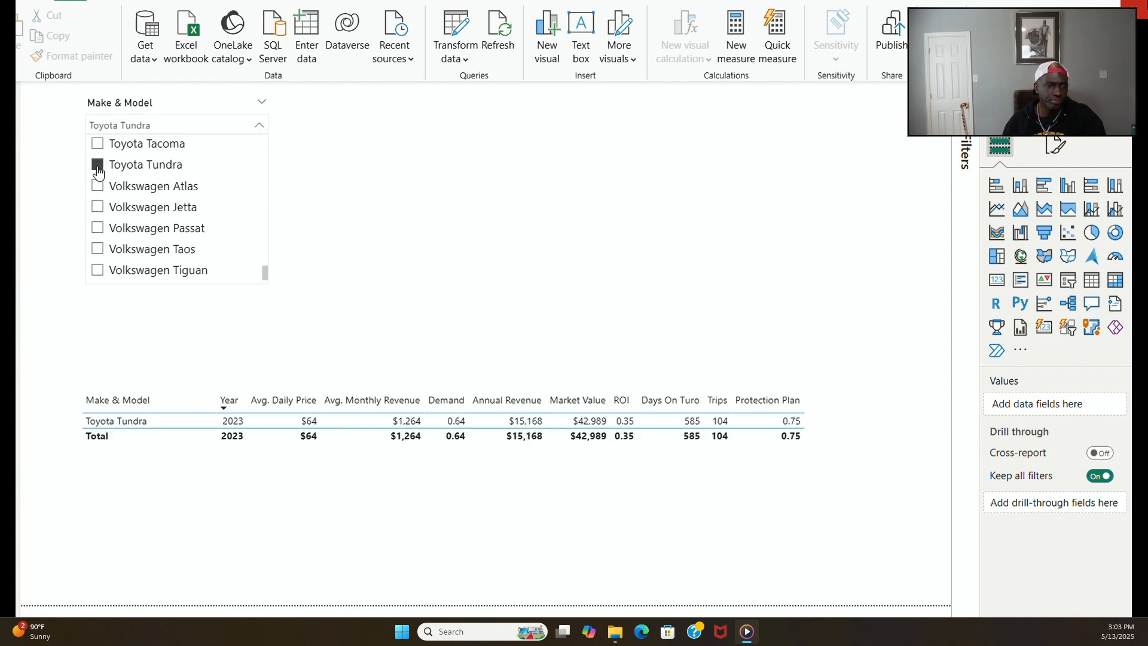
click(97, 270)
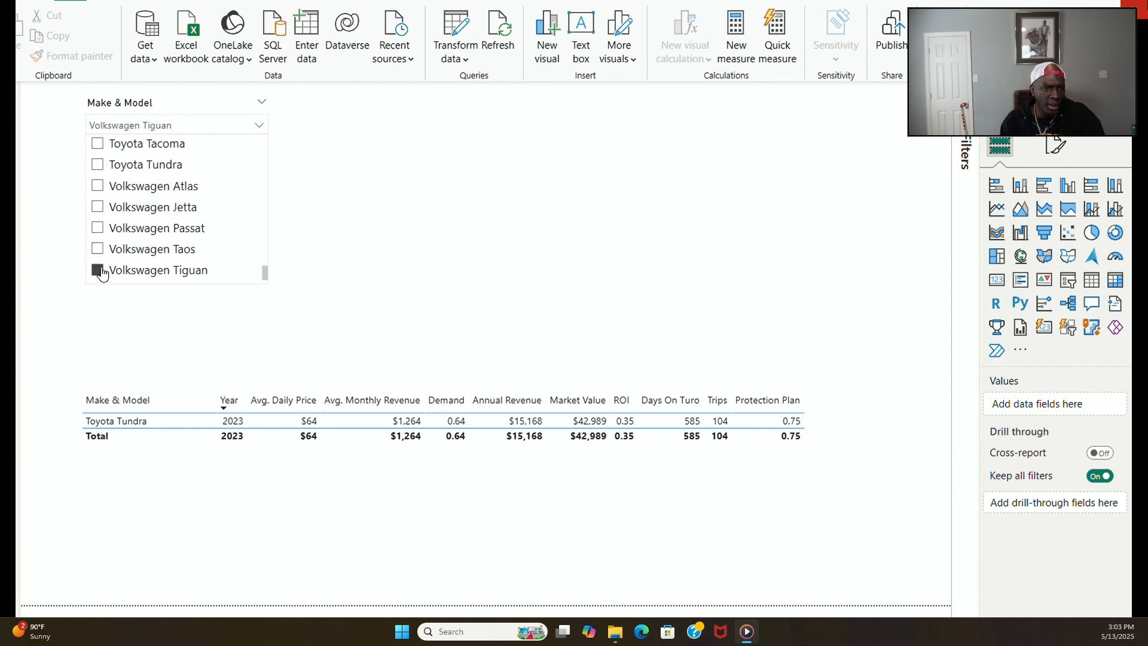
click(150, 324)
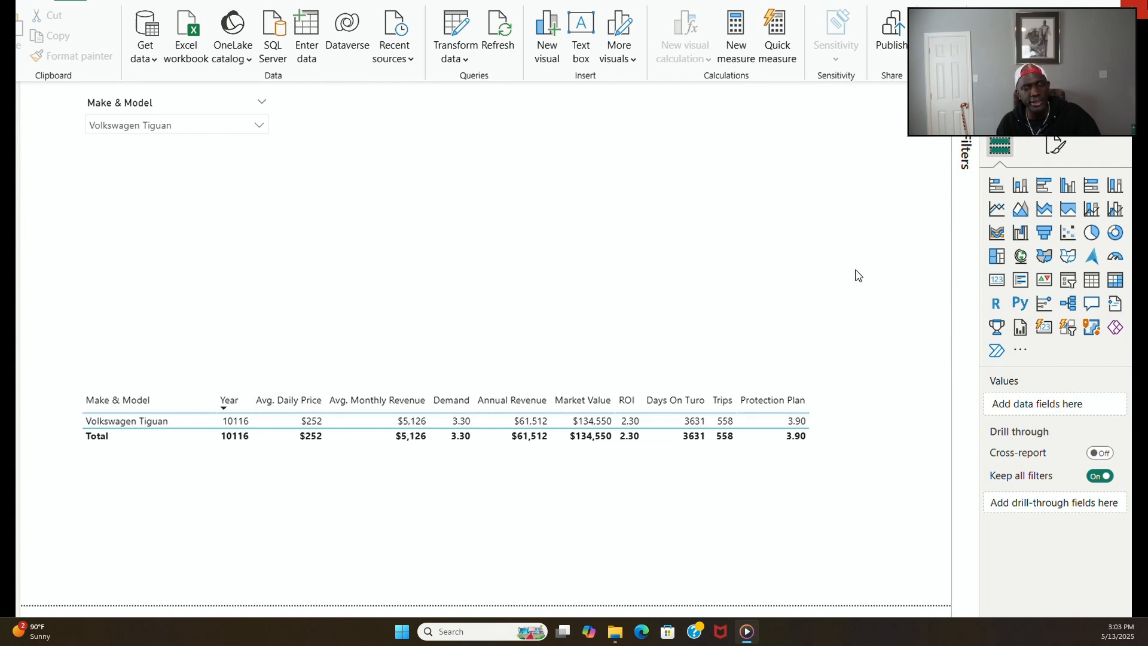
Step: Add a second slicer, place it beside the Make & Model slicer, and assign it the Year field
click(1068, 280)
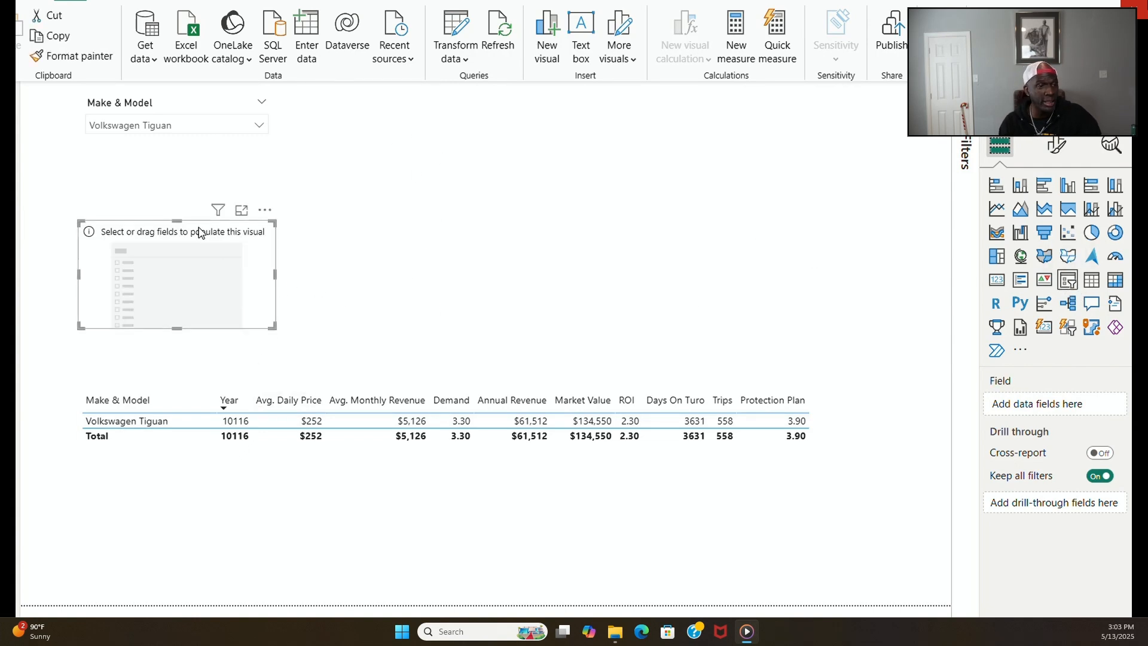
drag(199, 232, 410, 106)
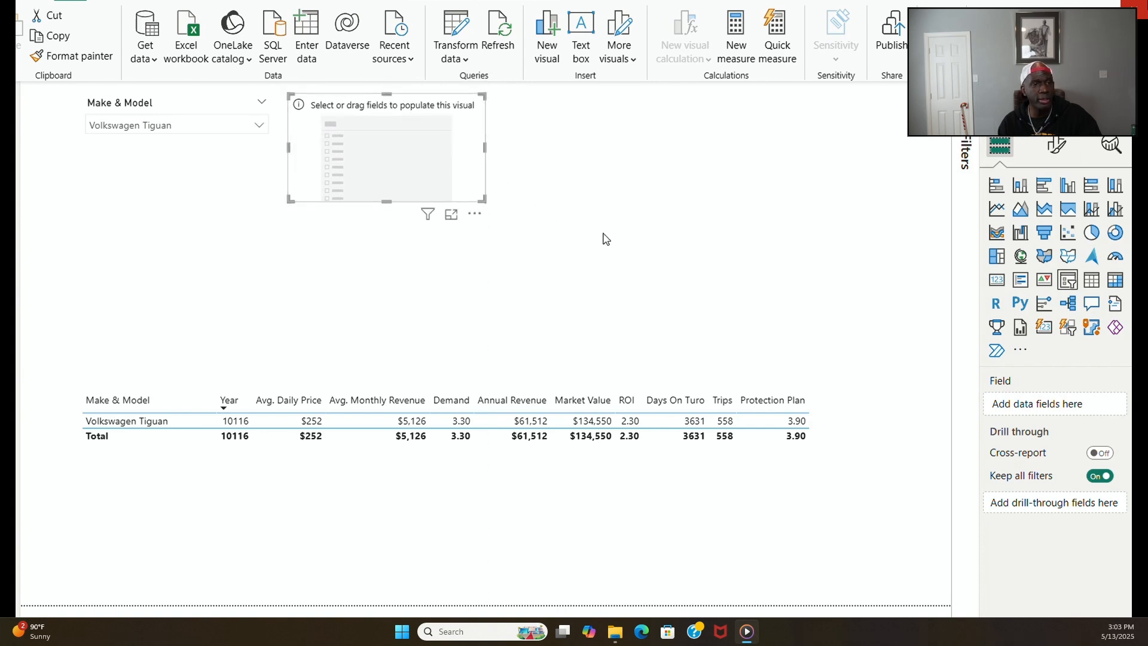
drag(841, 315, 403, 151)
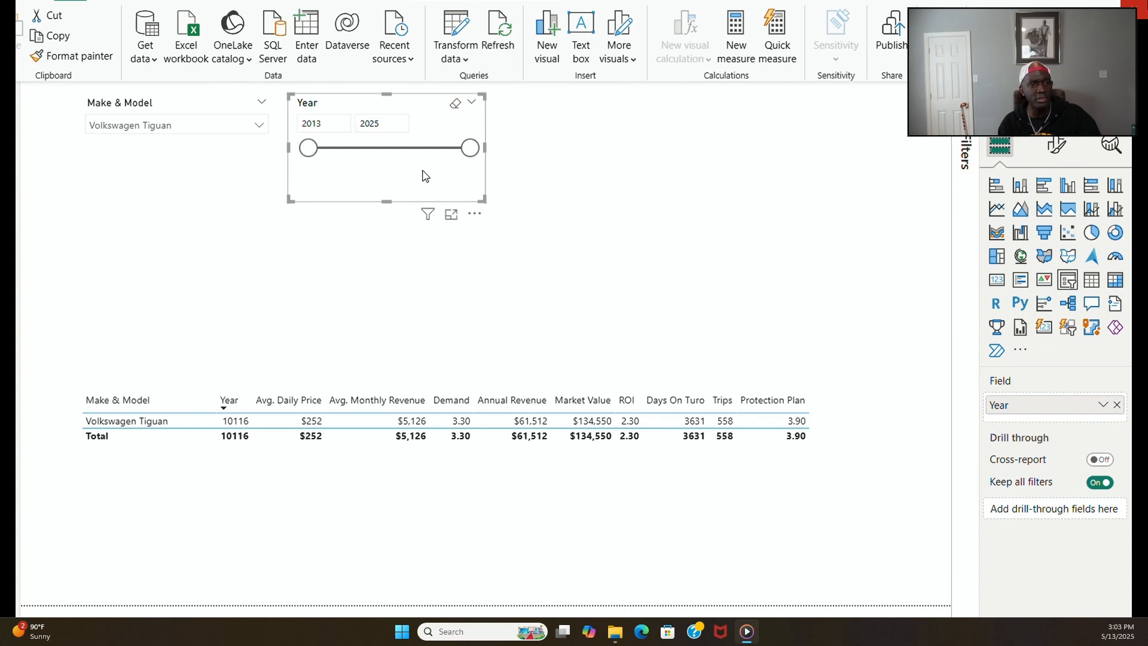
Step: Change the Year slicer's style from Between to Dropdown
click(1057, 145)
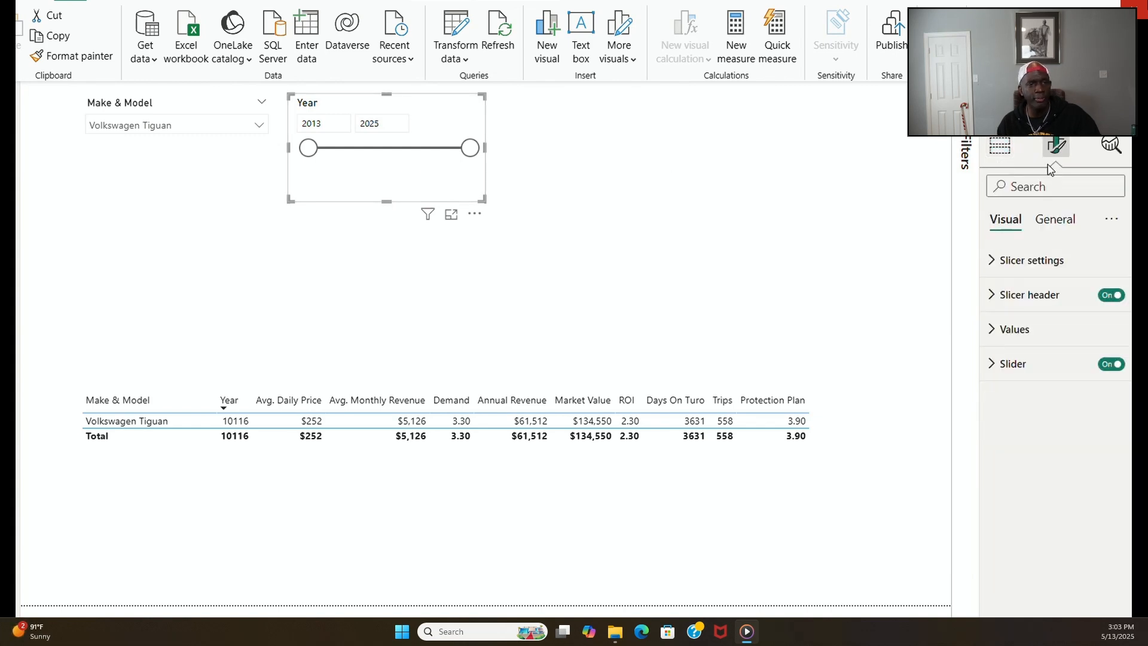
click(1002, 302)
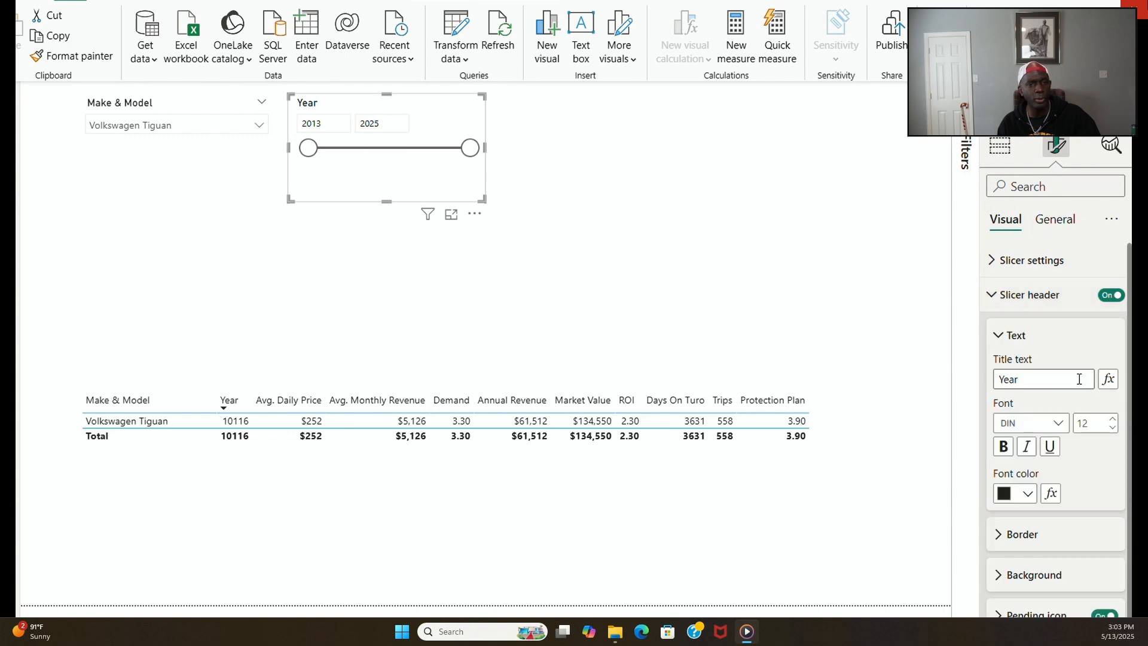
click(1002, 262)
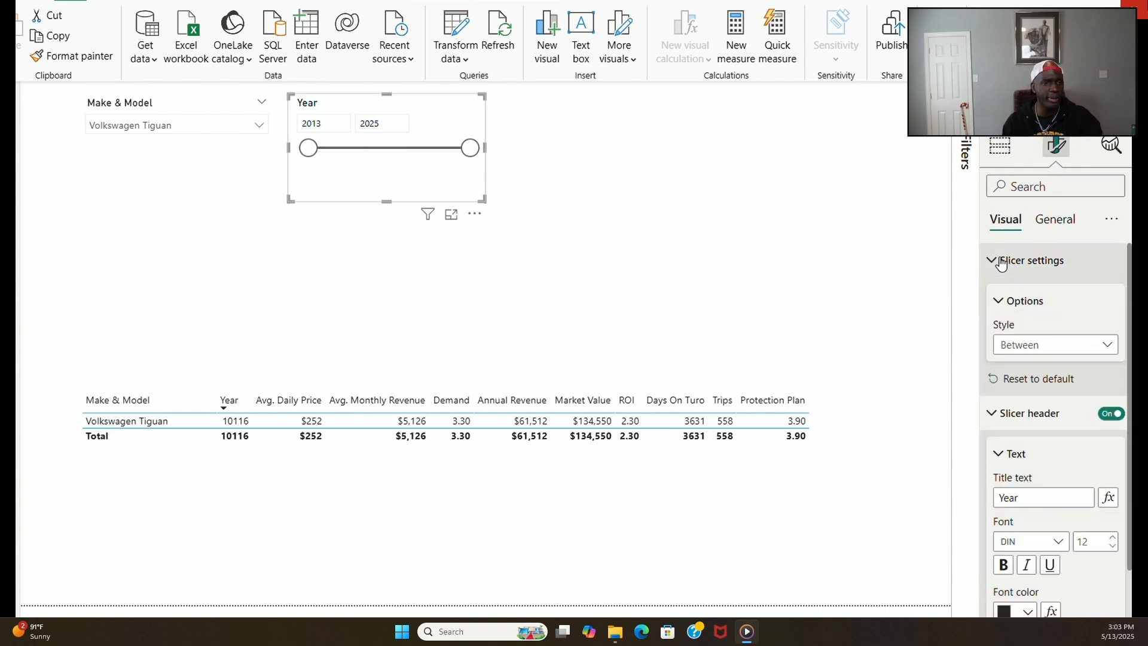
click(1107, 345)
click(1023, 406)
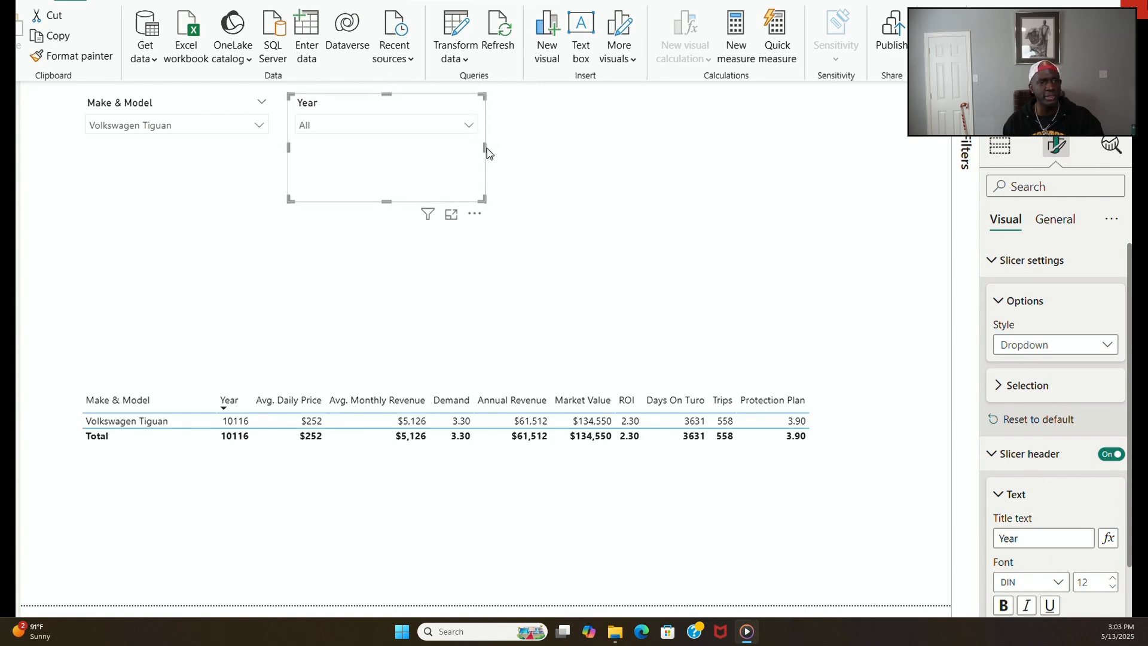
Step: Narrow the Year slicer to a compact width and open its list of available years
drag(485, 148, 383, 146)
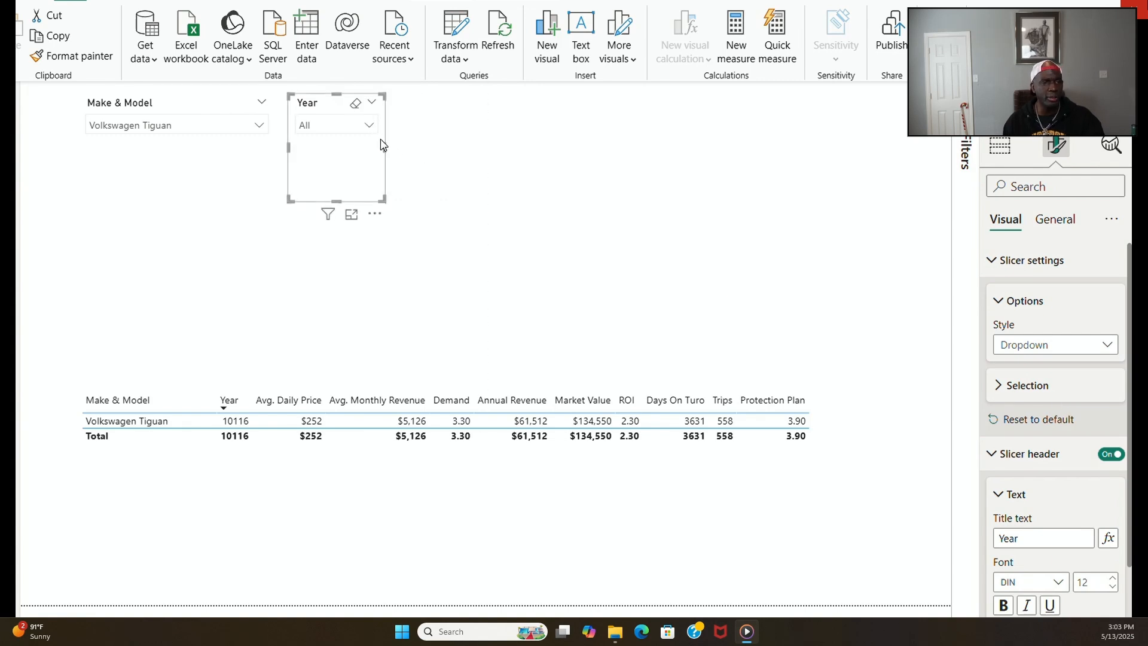
click(369, 126)
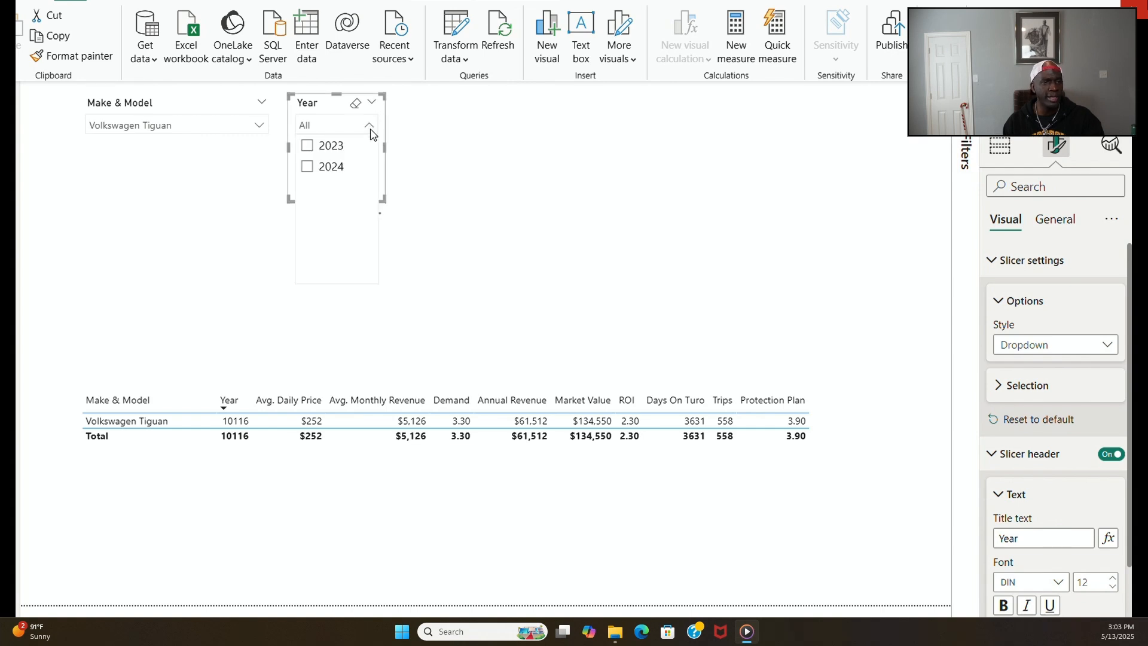
click(413, 210)
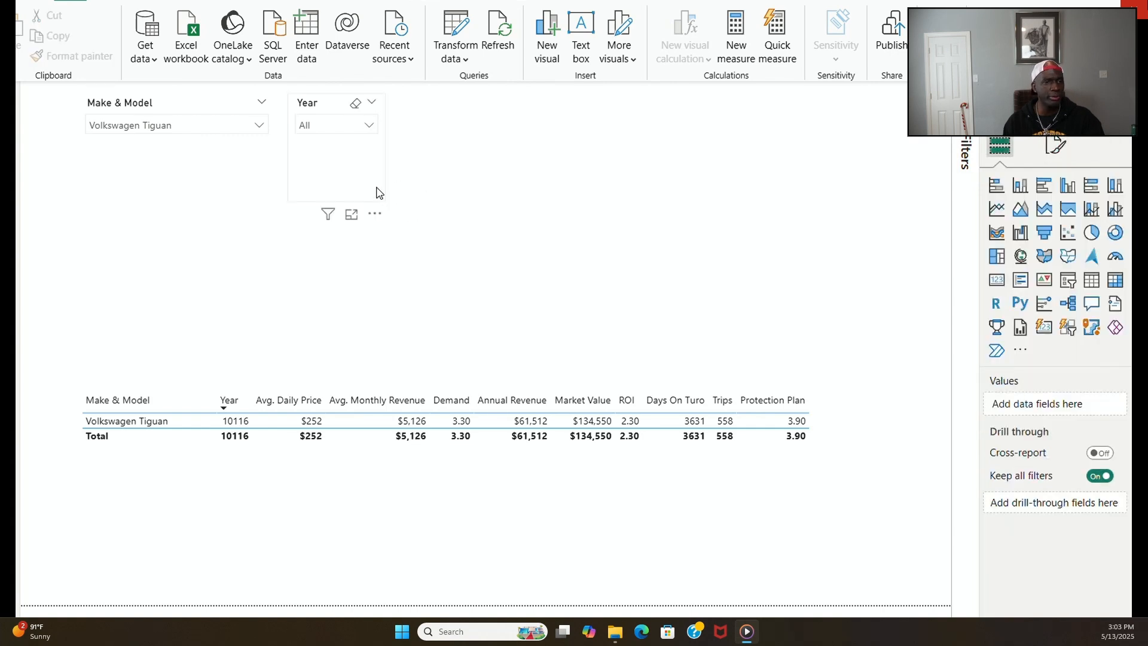
click(337, 205)
drag(384, 149, 377, 154)
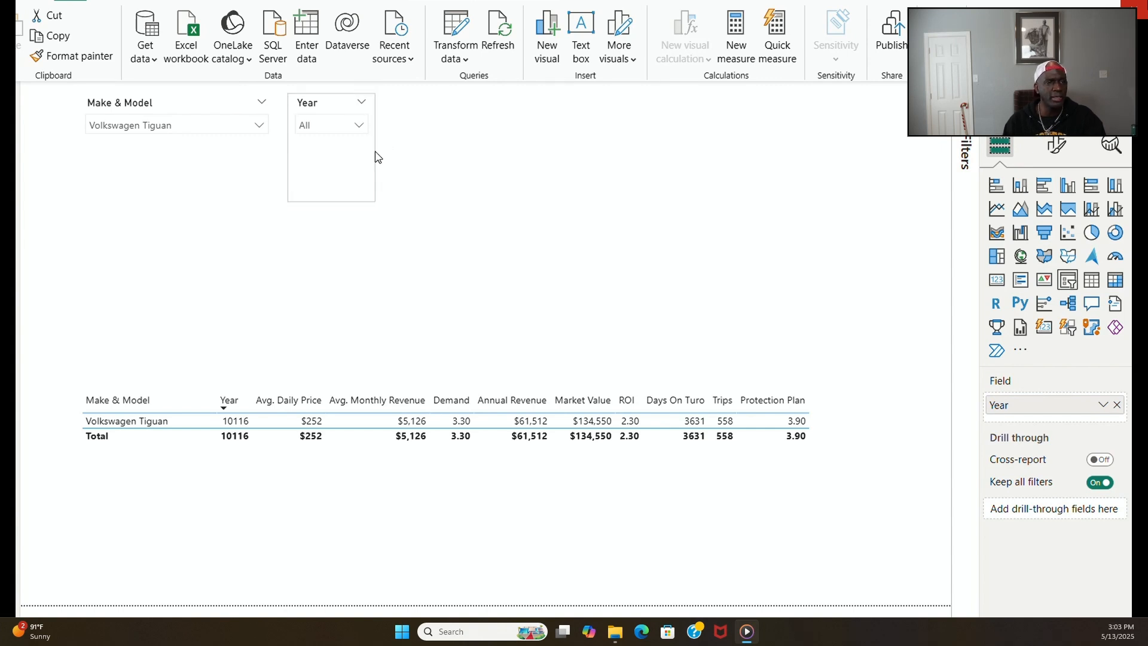
click(384, 166)
click(358, 125)
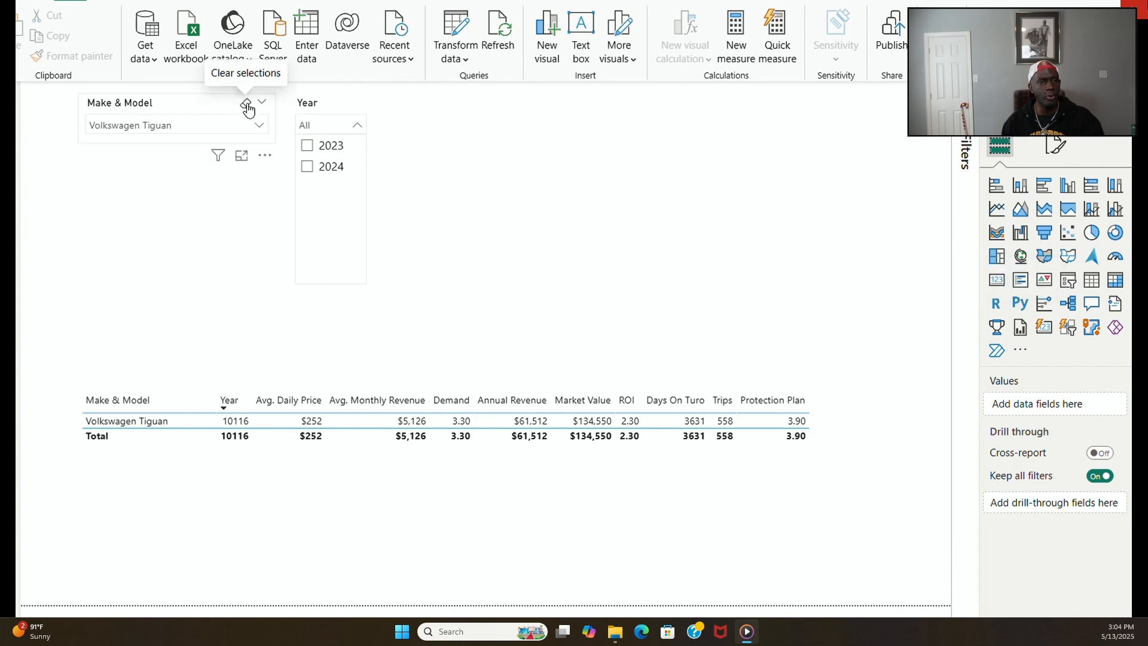
Step: Clear the Make & Model slicer's selection and look through the full list of years in the Year slicer
click(246, 103)
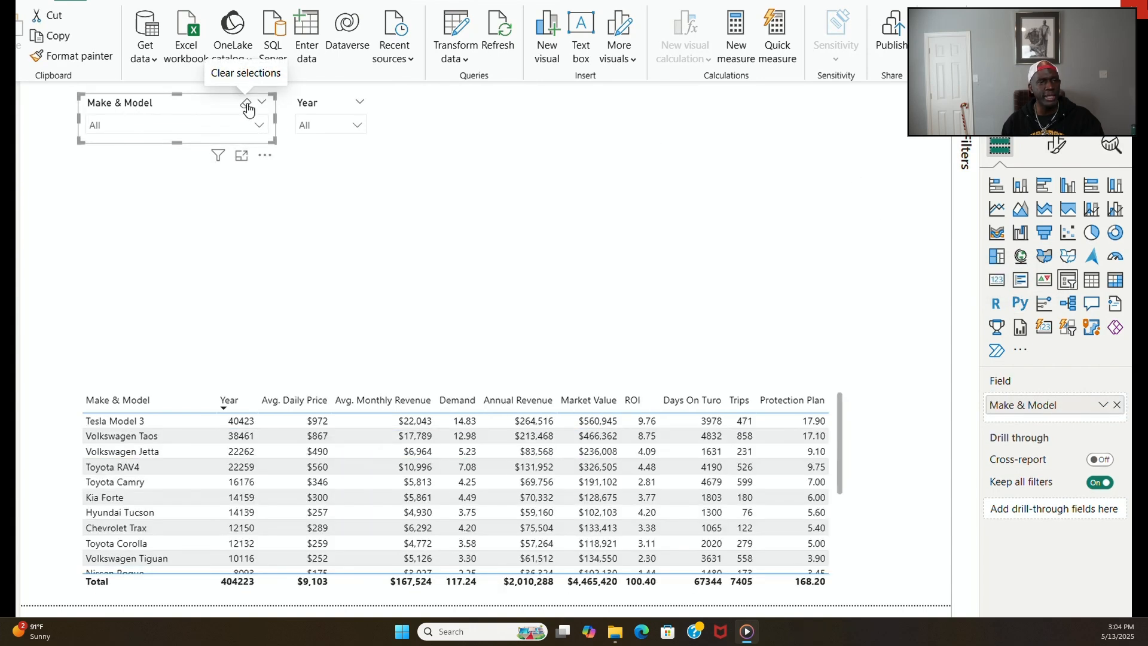
click(355, 125)
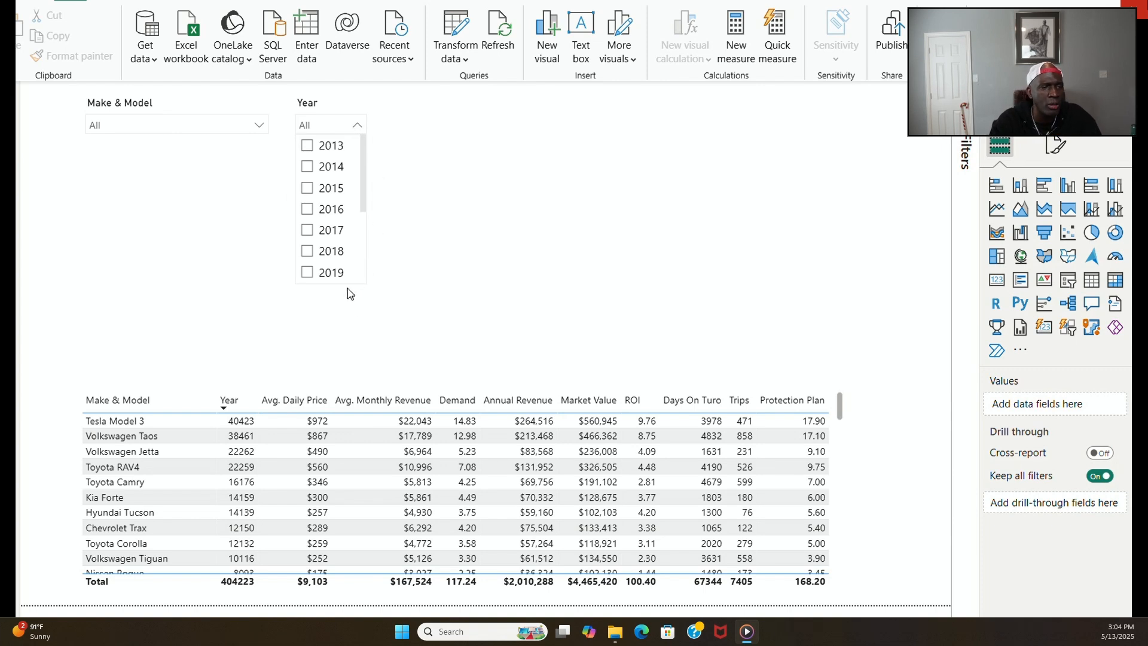
scroll(359, 239, down, 3)
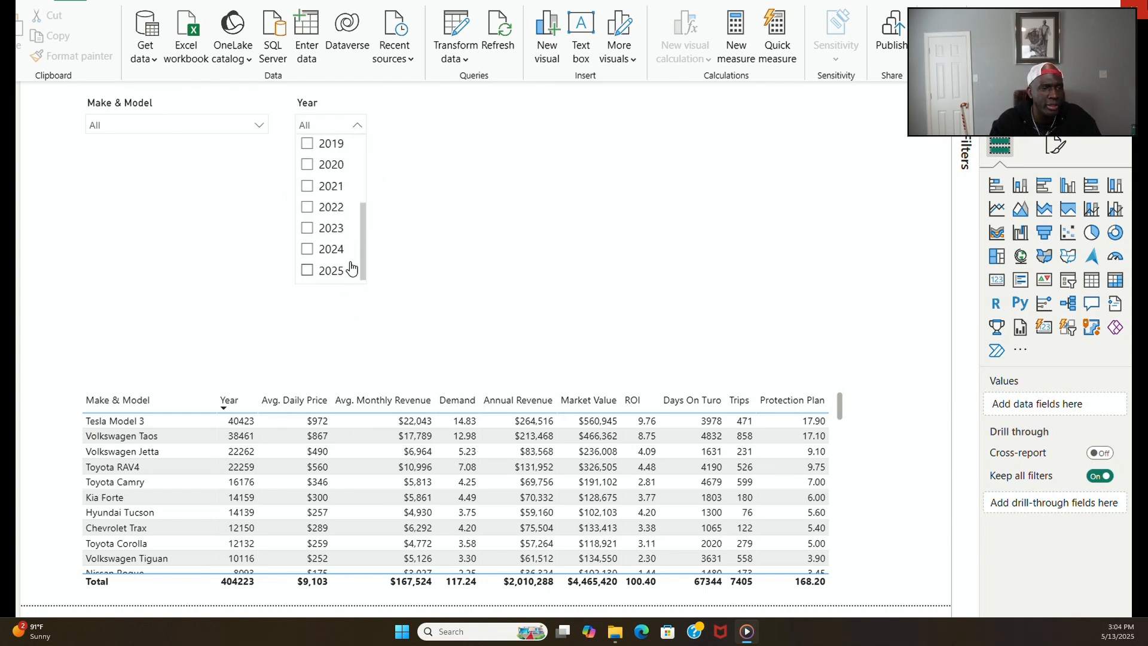
scroll(352, 265, up, 3)
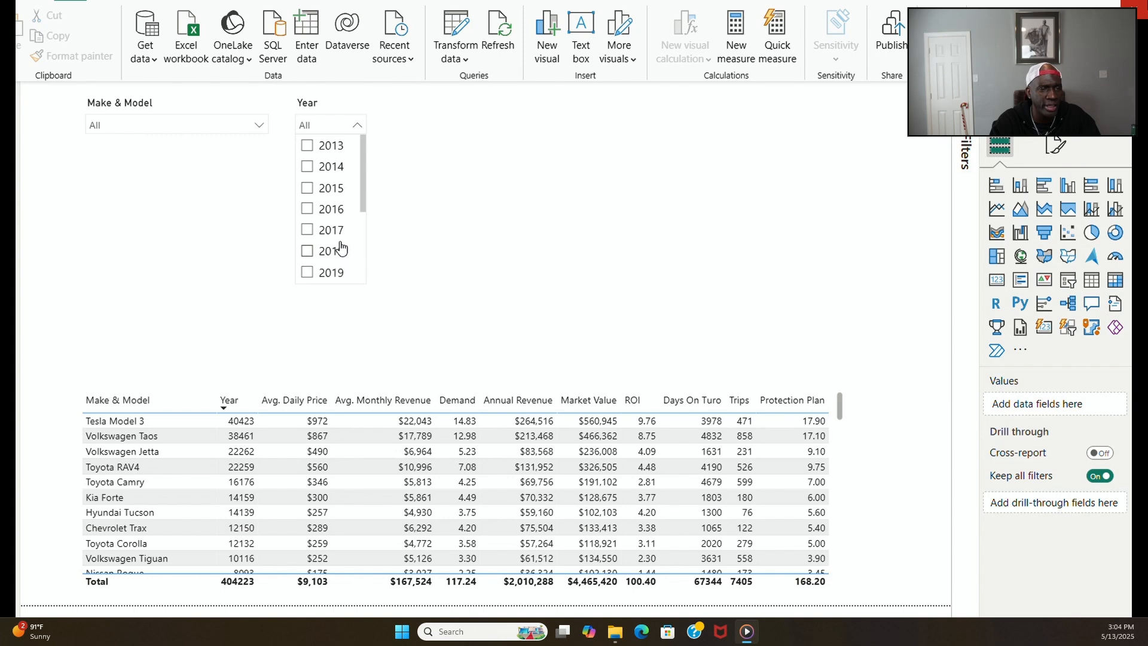
scroll(341, 254, down, 3)
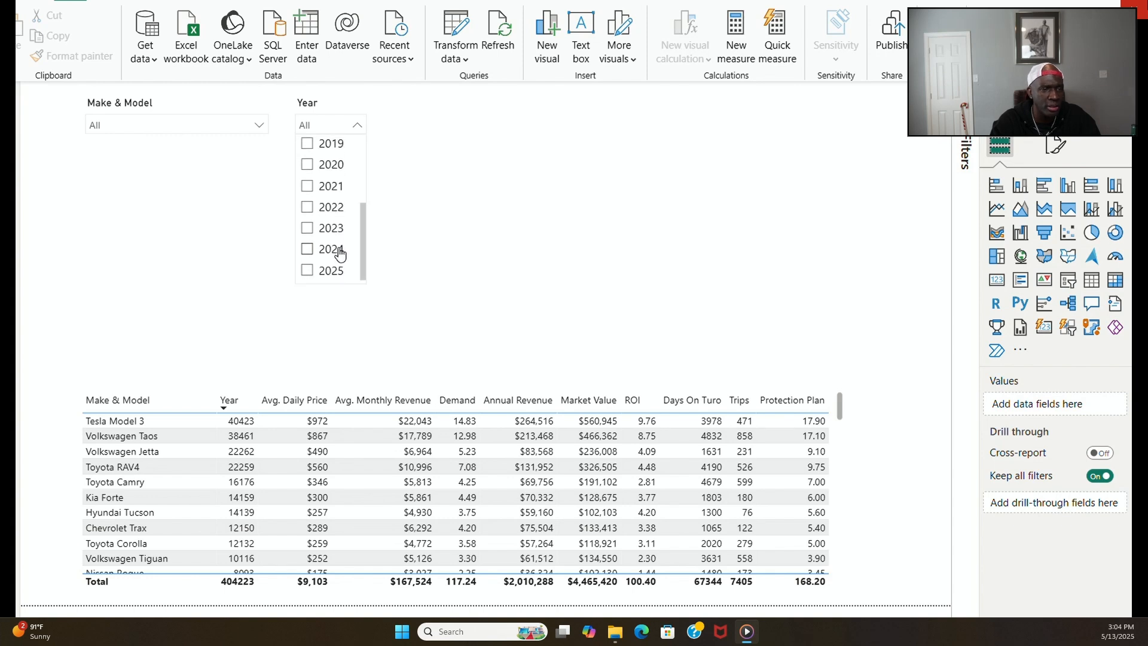
click(353, 286)
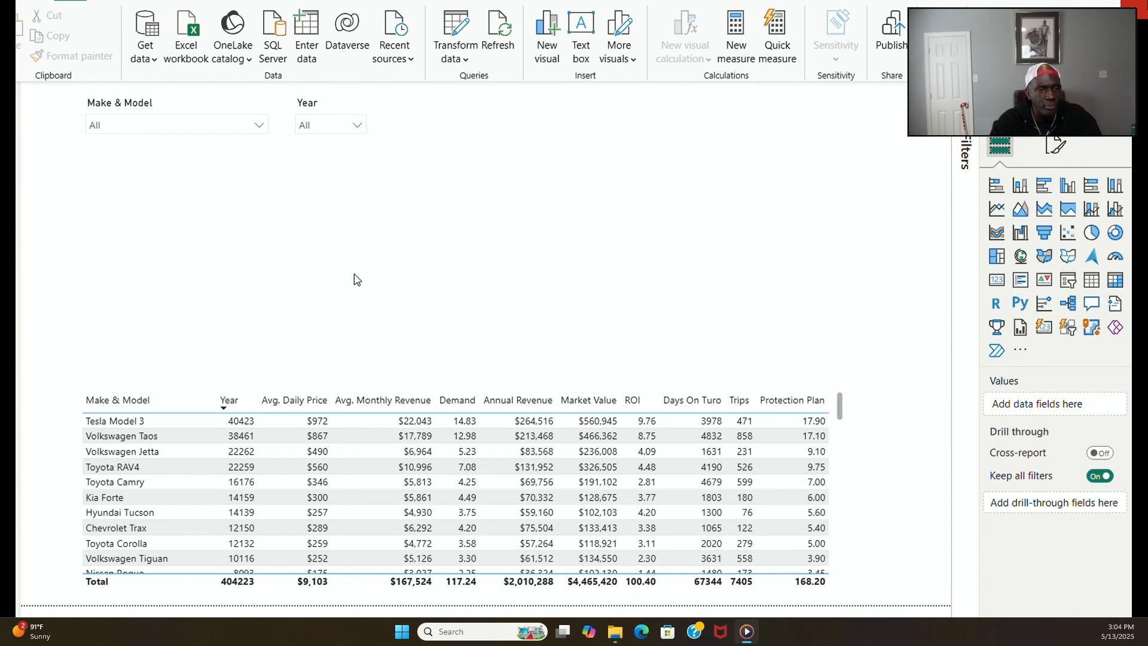
click(358, 127)
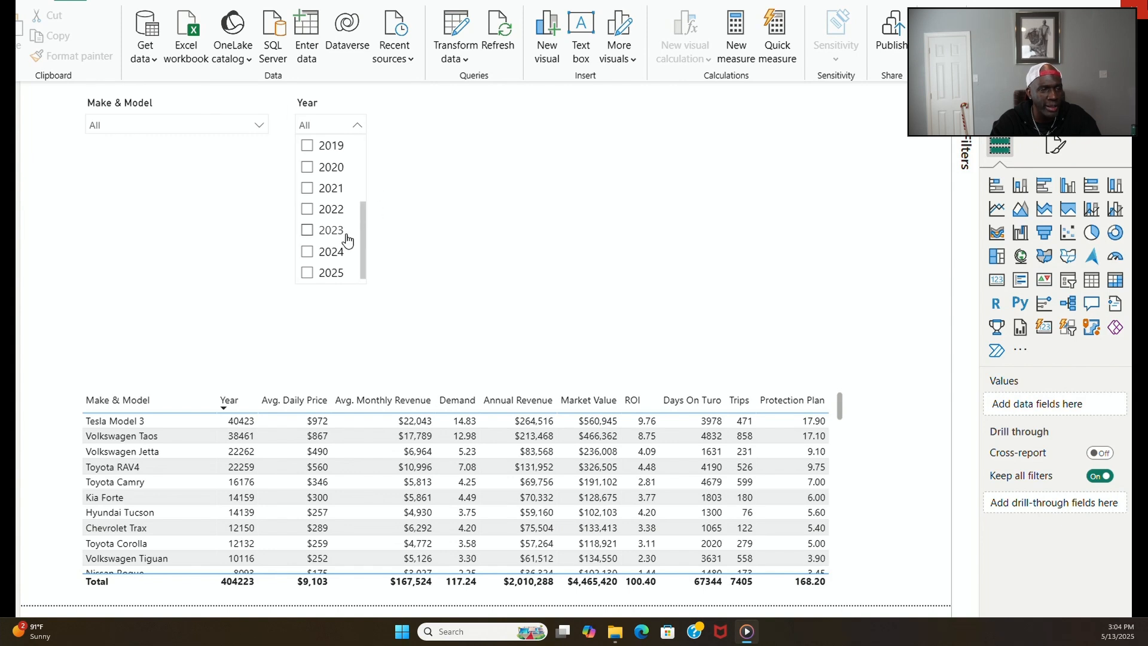
scroll(347, 240, up, 3)
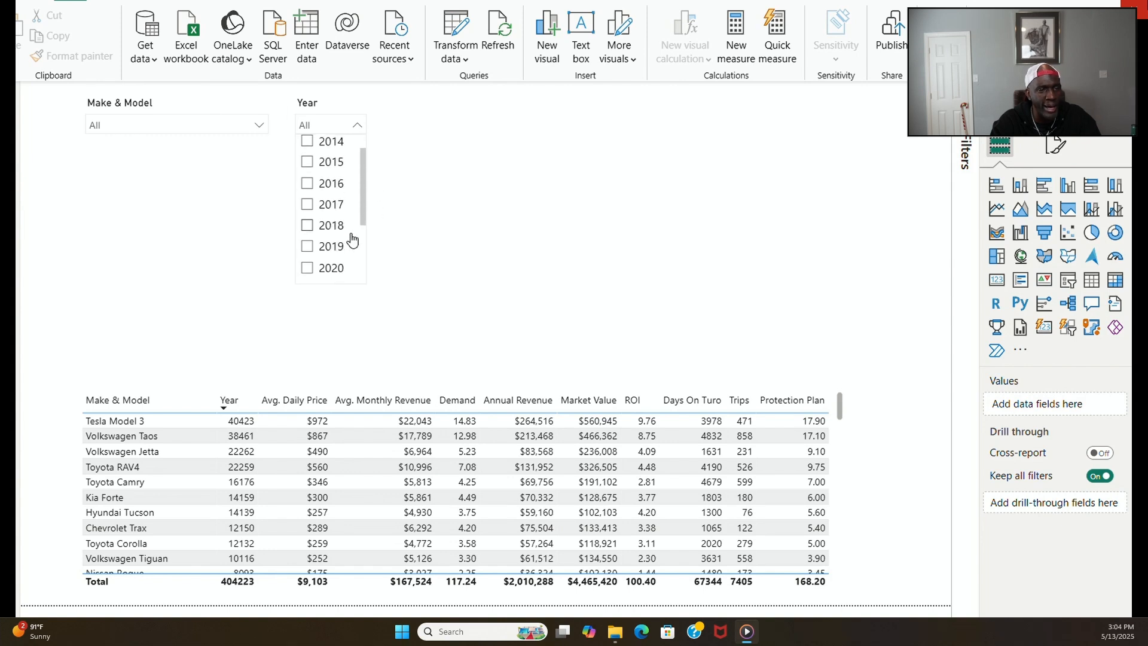
click(411, 252)
Step: Reduce the Year slicer's height so that it matches the compact Make & Model slicer
click(356, 193)
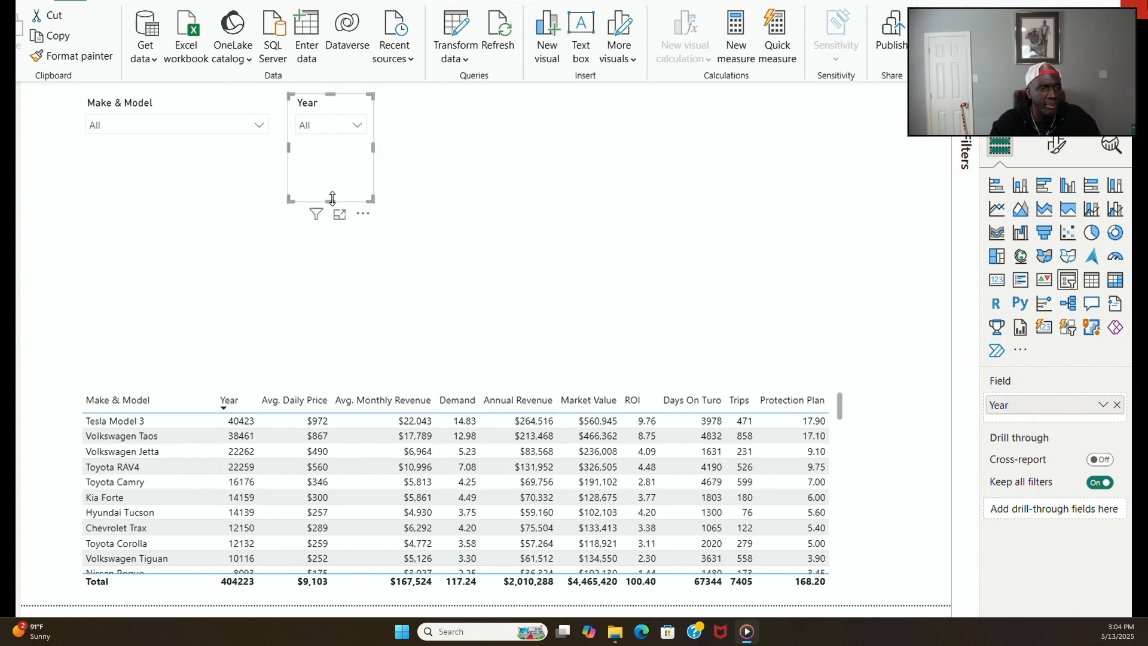
drag(330, 203, 334, 140)
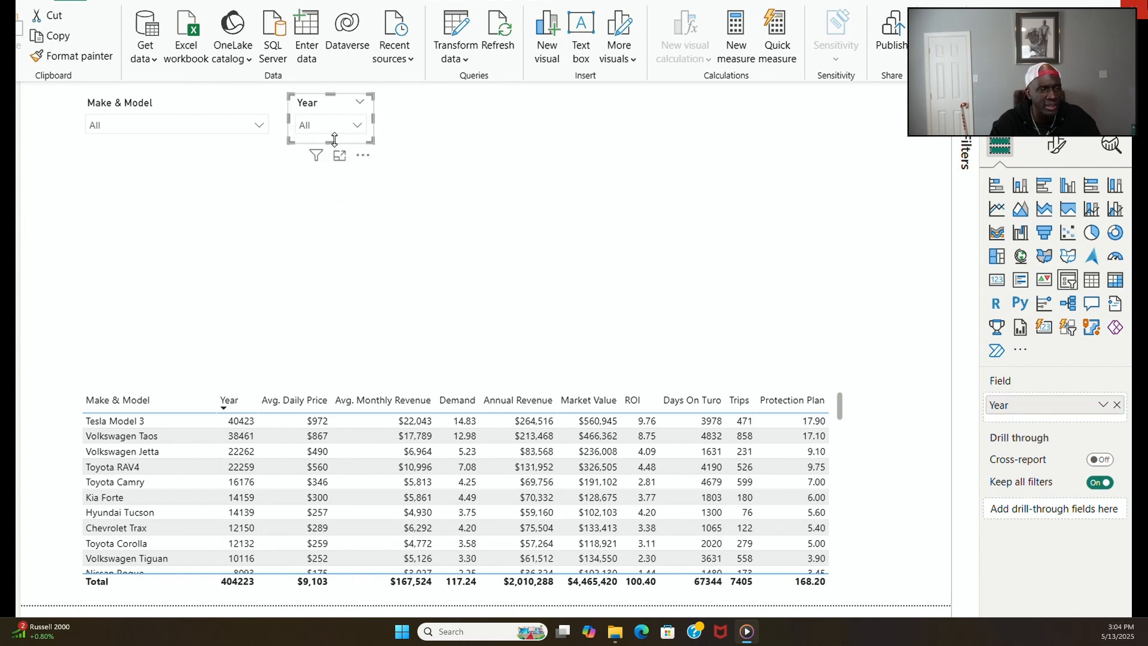
click(344, 200)
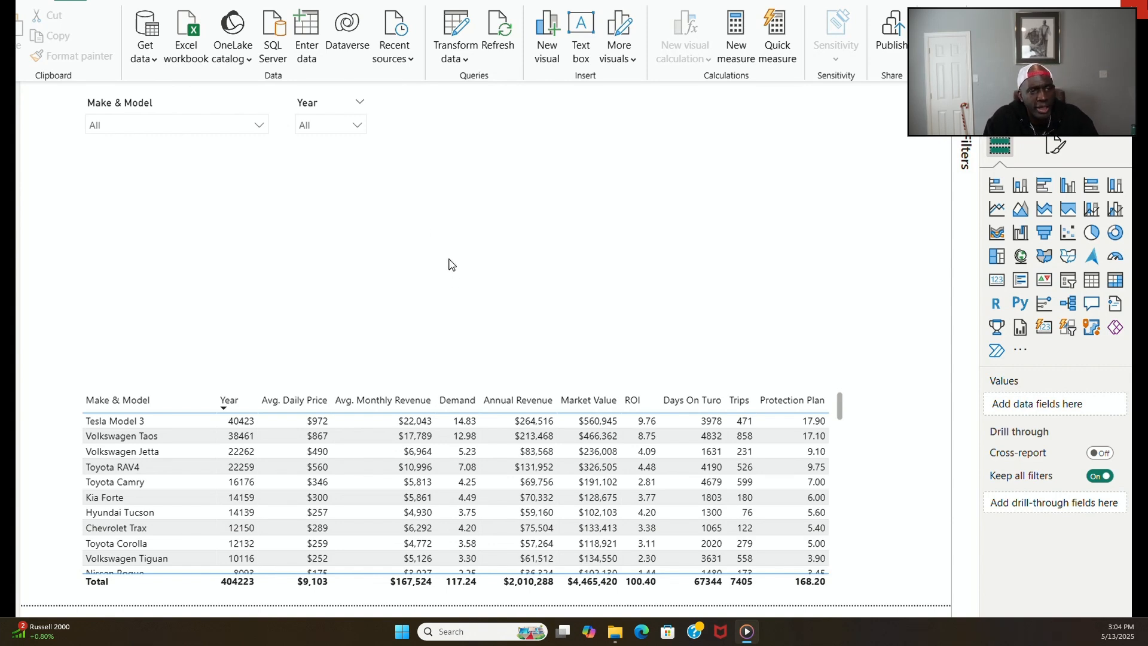
Step: Add a card visual with the Make & Model field, summarized as Count
click(997, 281)
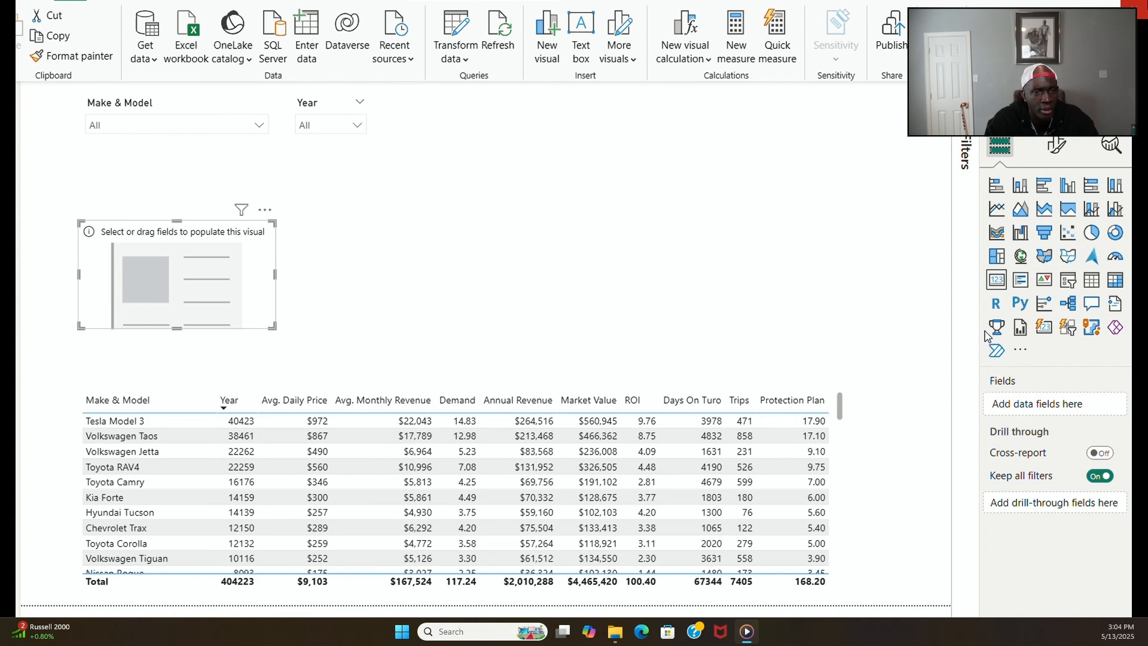
drag(1130, 278, 206, 281)
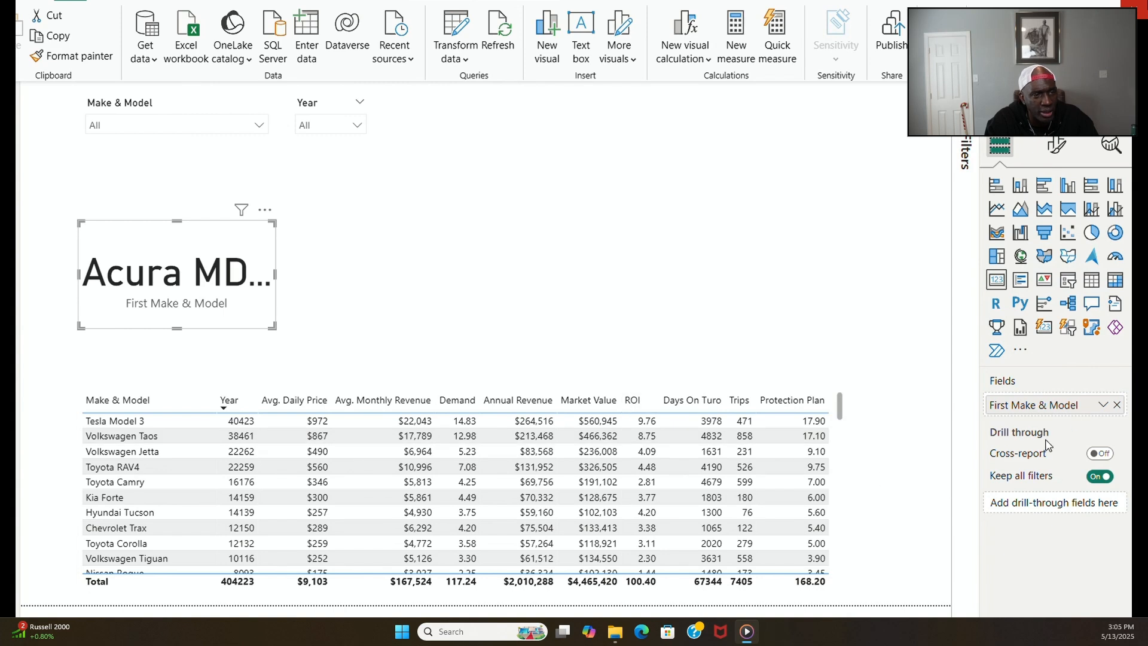
click(1103, 405)
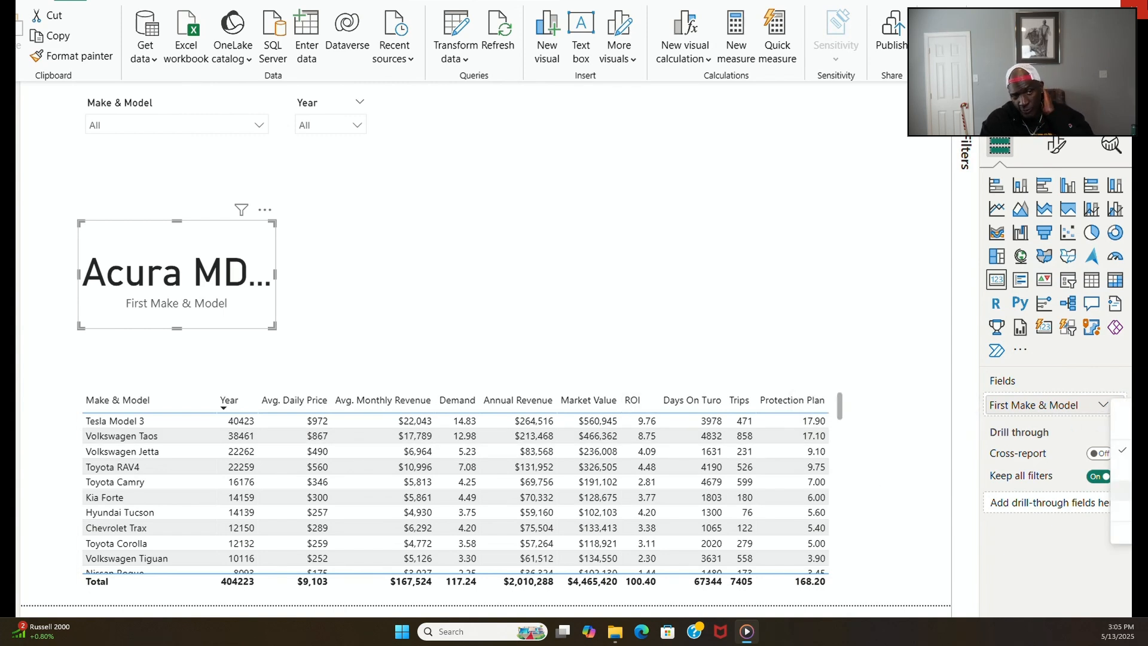
click(1121, 513)
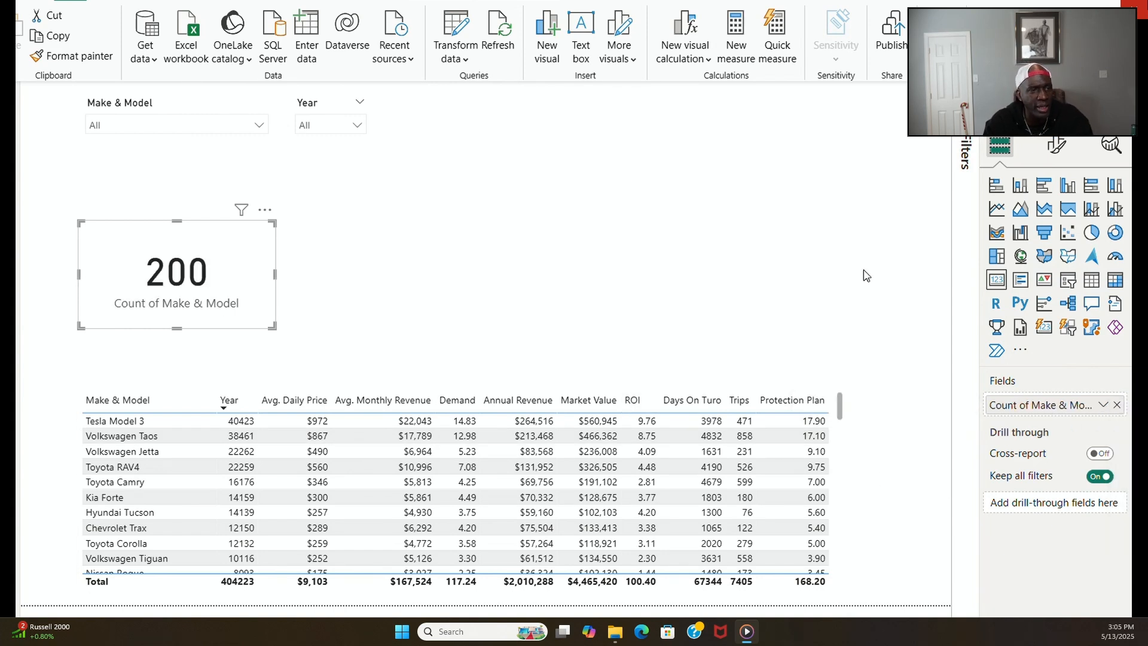
click(476, 227)
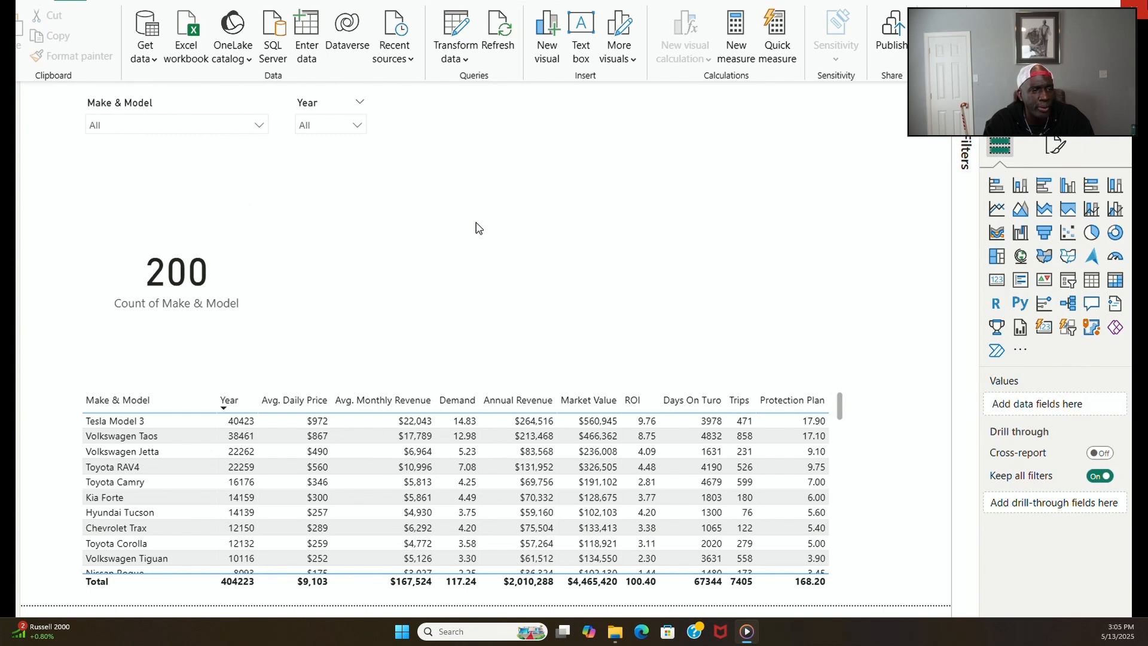
Step: Filter the report by Volkswagen Passat with the Make & Model slicer to check the card's response
click(259, 126)
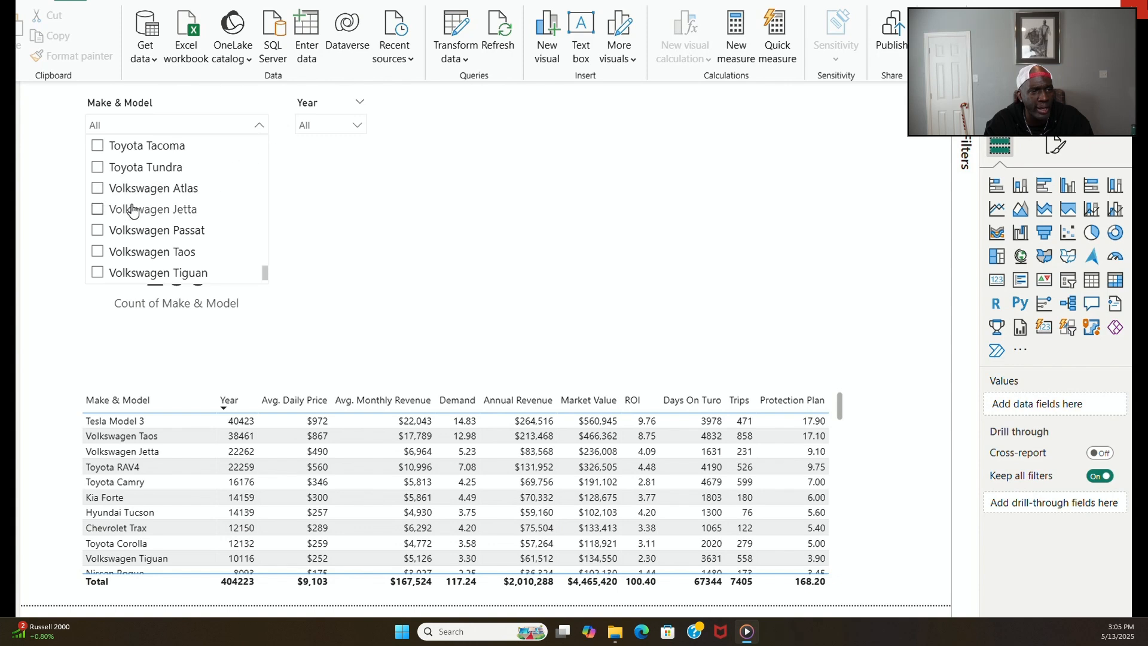
click(127, 233)
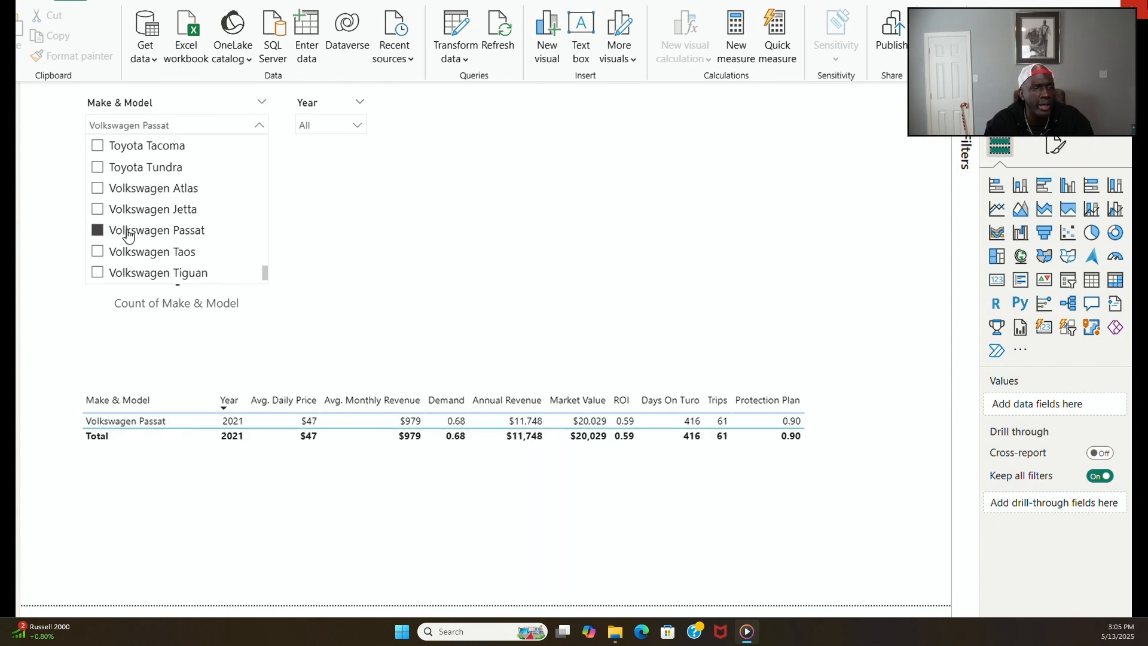
click(335, 186)
Step: Move the Count of Make & Model card up into the empty area beyond the Year slicer
click(225, 263)
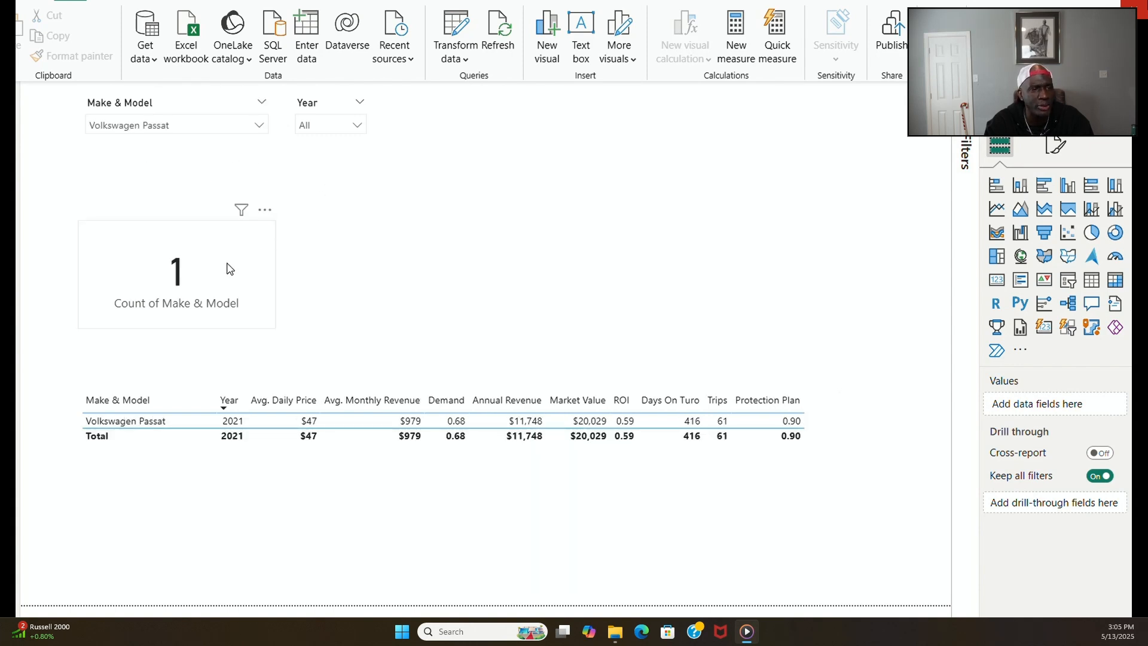
drag(226, 263, 639, 163)
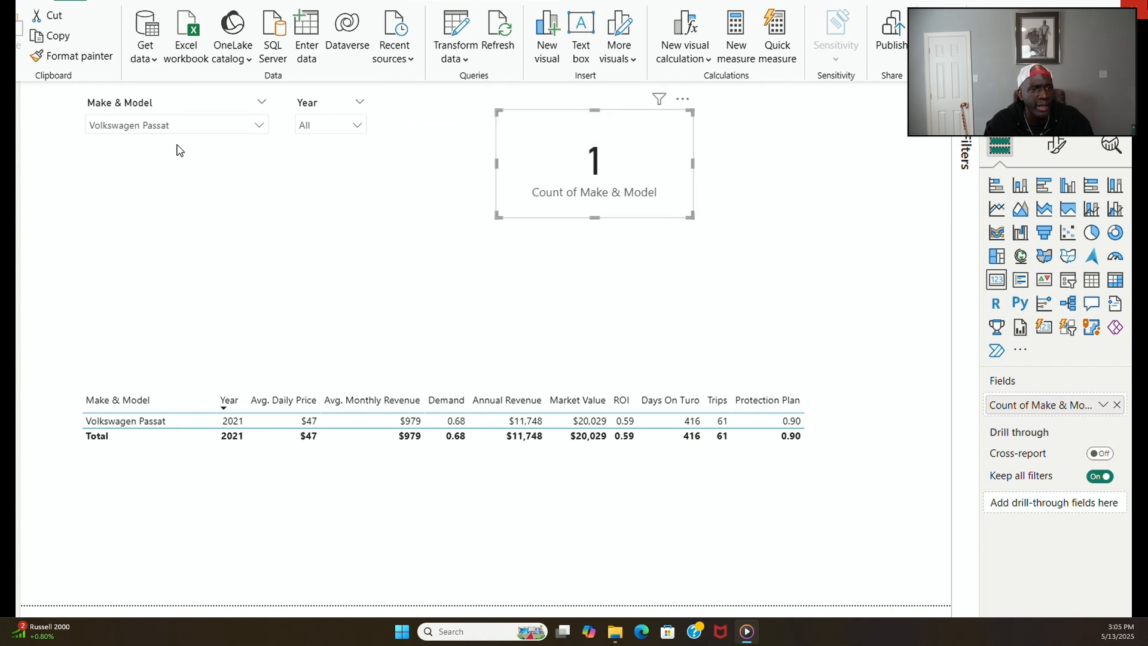
click(254, 180)
Step: Check the card by filtering Make & Model by Volkswagen Jetta, Volkswagen Taos and Toyota RAV4, one at a time
click(259, 125)
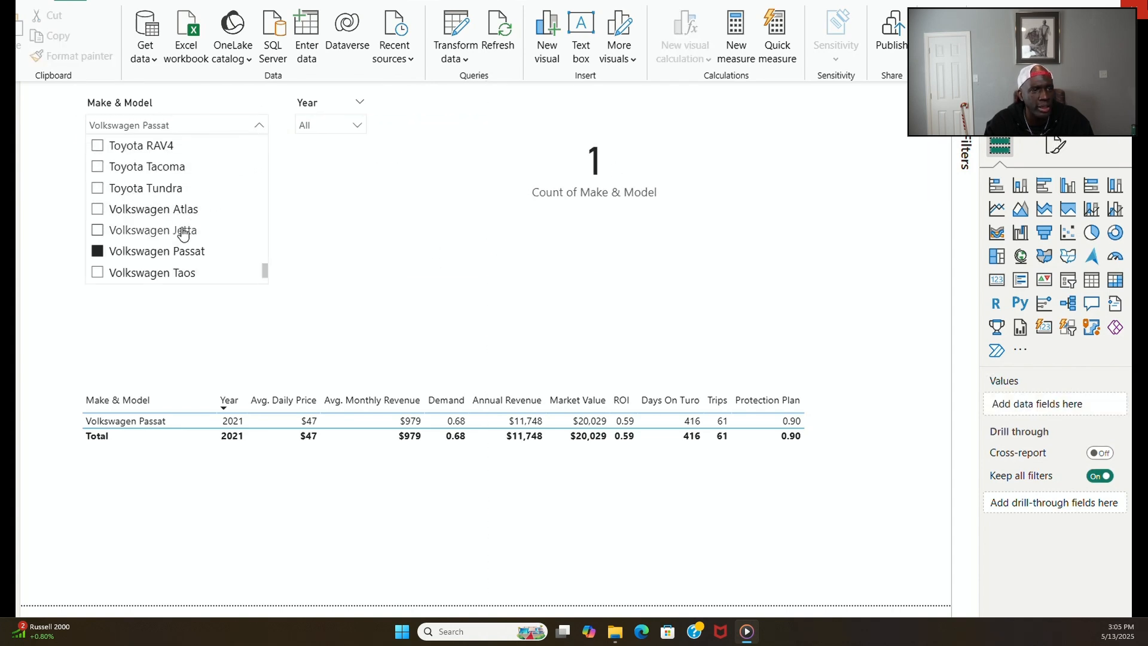
click(96, 231)
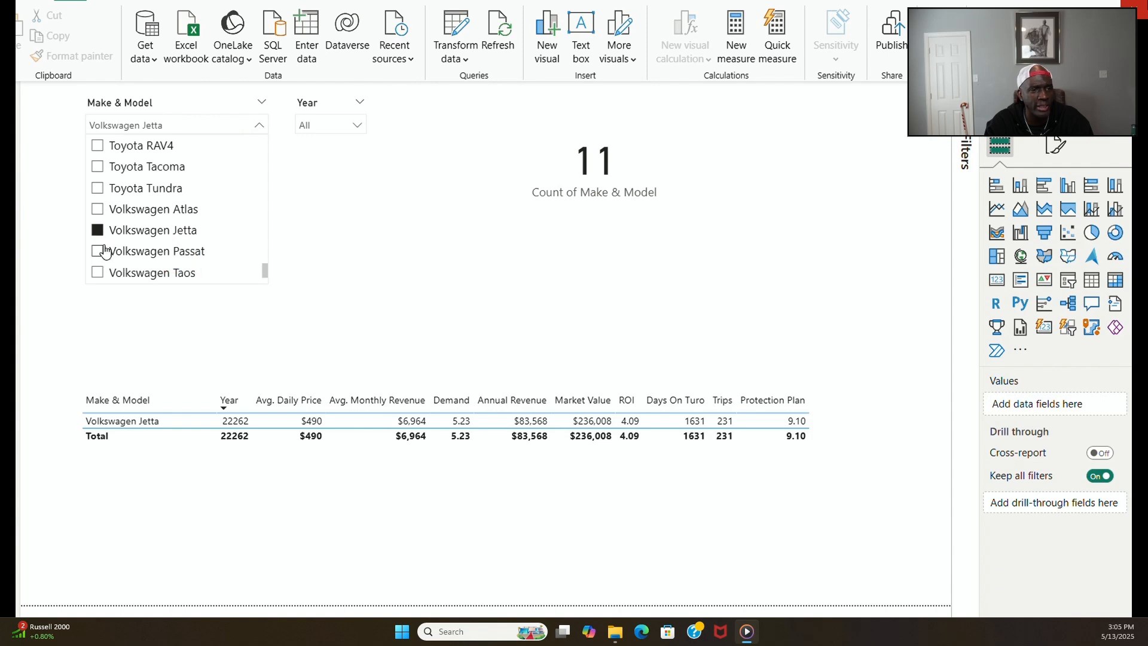
click(98, 275)
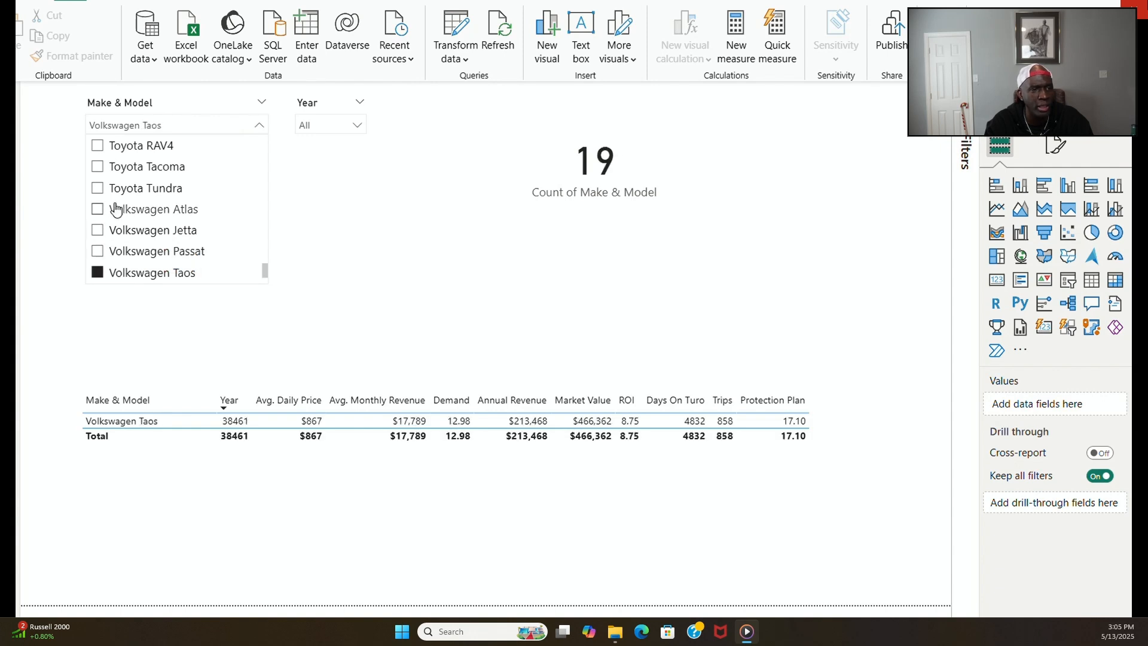
click(96, 147)
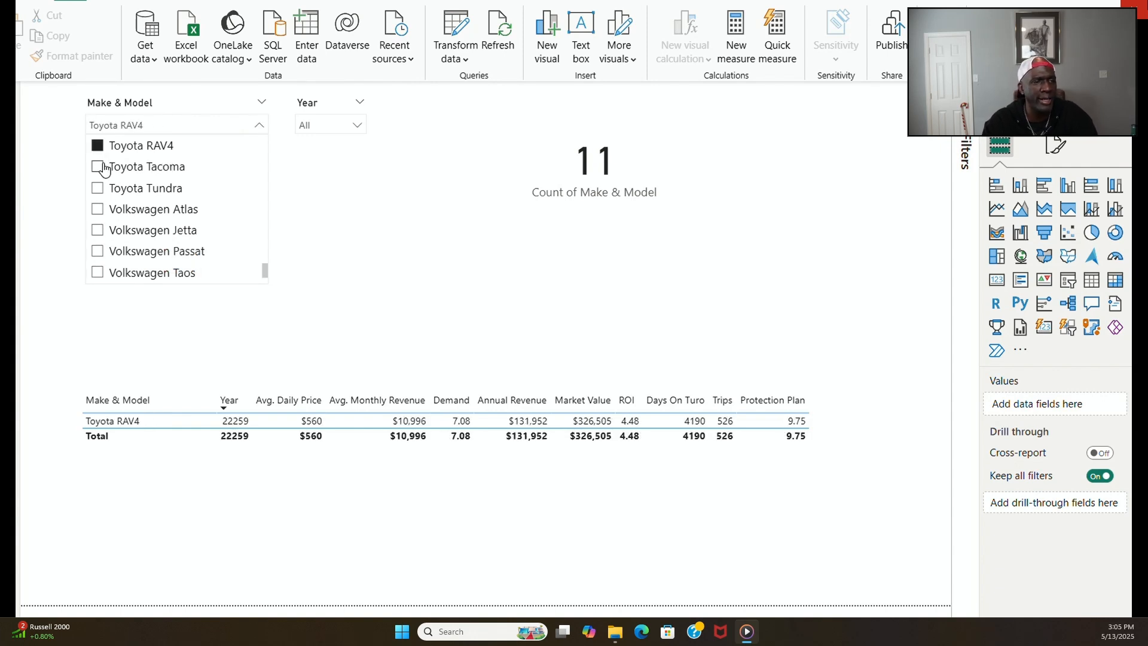
Step: Check the card for Mercedes-Benz GL-Class, Kia Sportage, Lexus IS, Mazda CX-9 and Mazda Mazda3, selecting one model at a time
scroll(102, 174, up, 6)
click(97, 160)
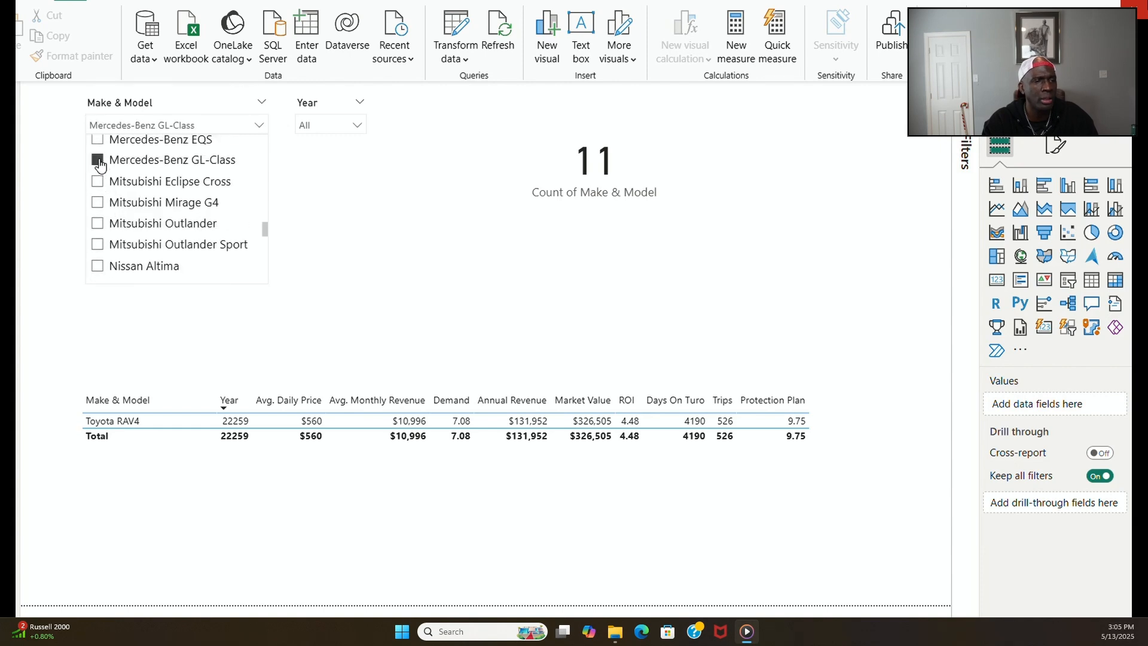
scroll(99, 165, up, 4)
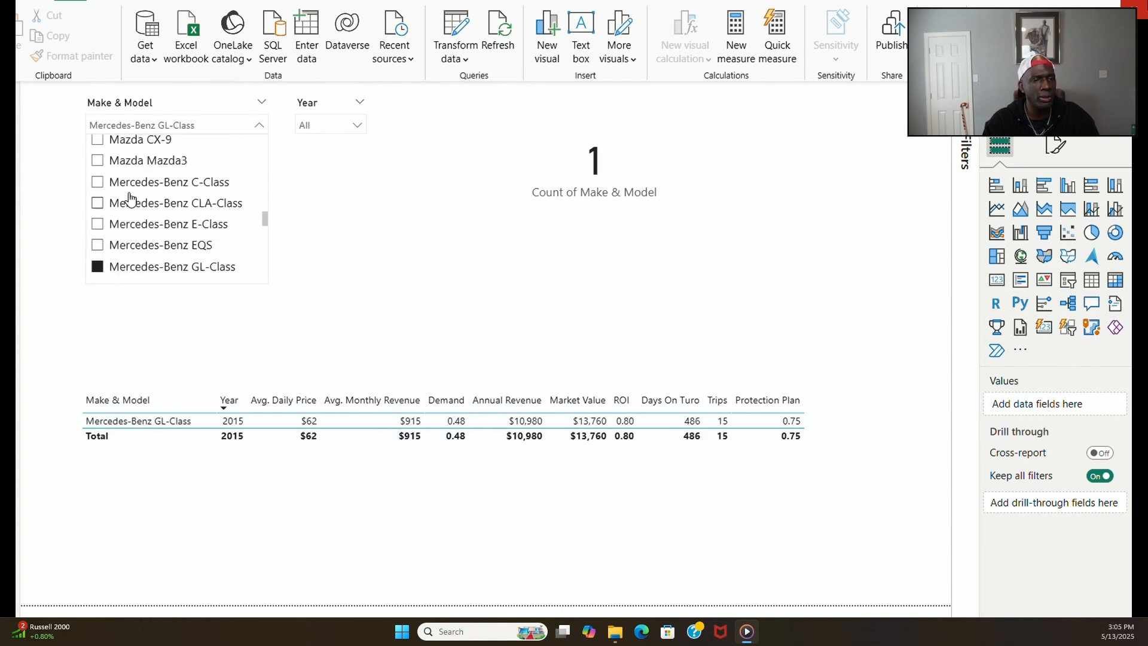
click(98, 169)
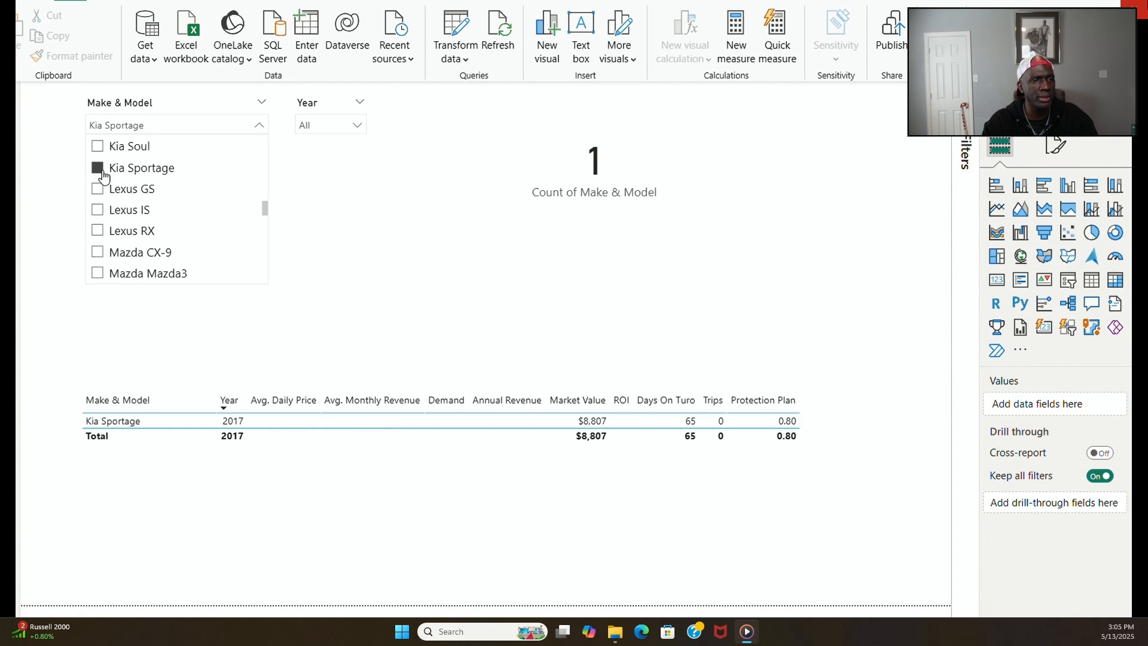
click(98, 210)
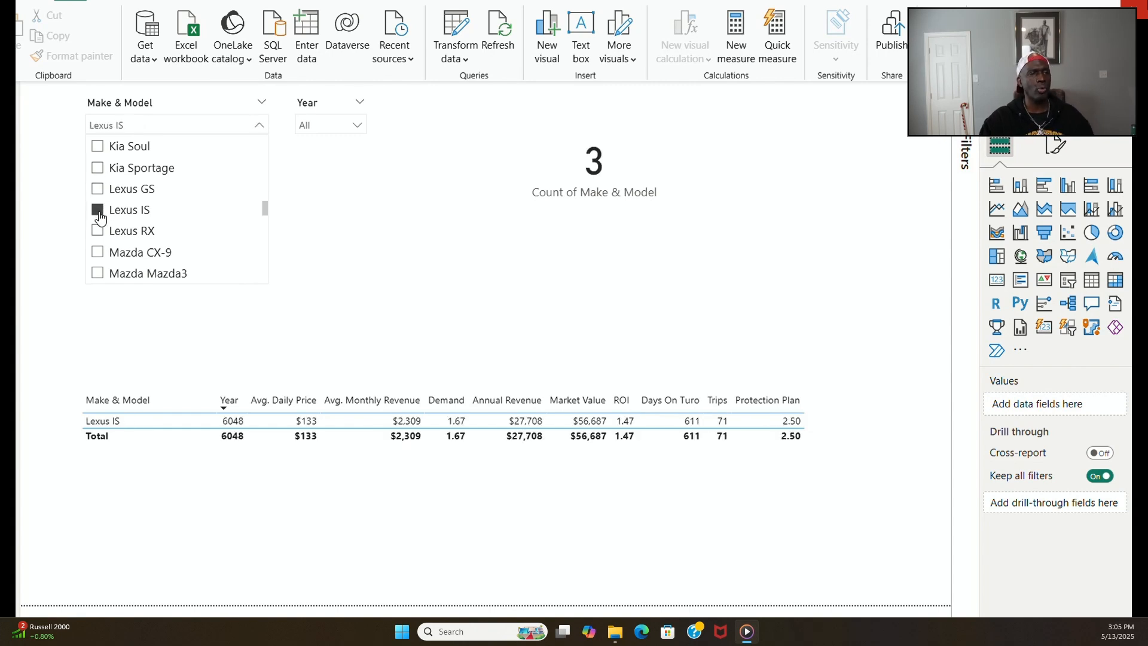
click(98, 252)
click(97, 274)
Step: Filter Make & Model by Toyota Tundra and check which years the Year slicer offers for it
scroll(107, 233, down, 4)
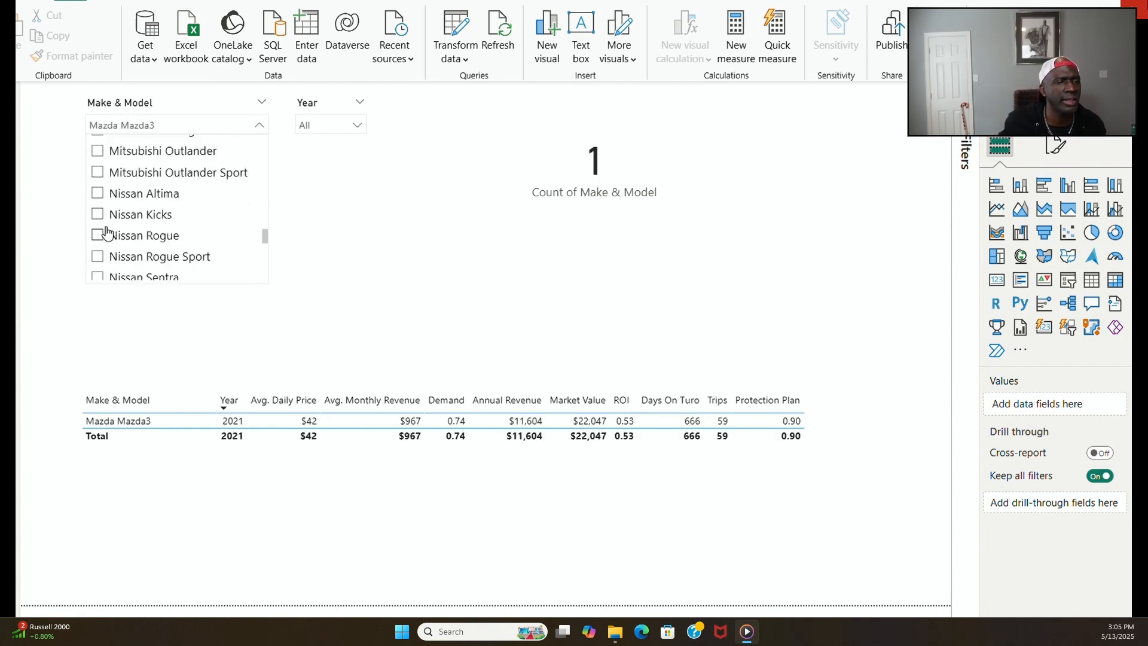
scroll(107, 234, down, 5)
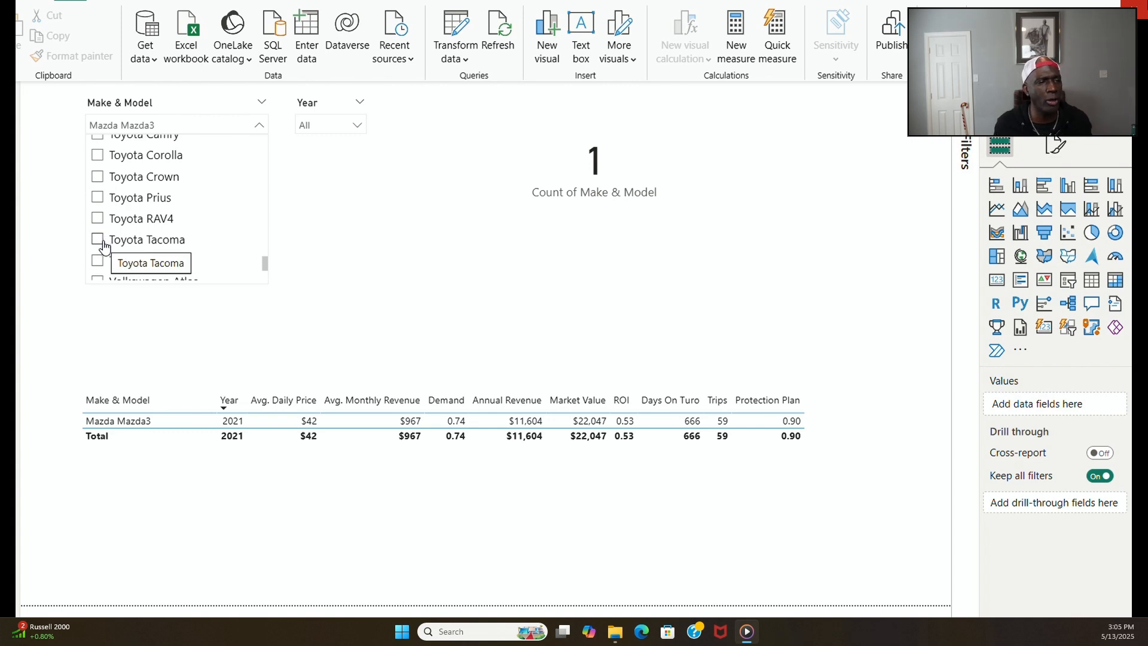
click(98, 260)
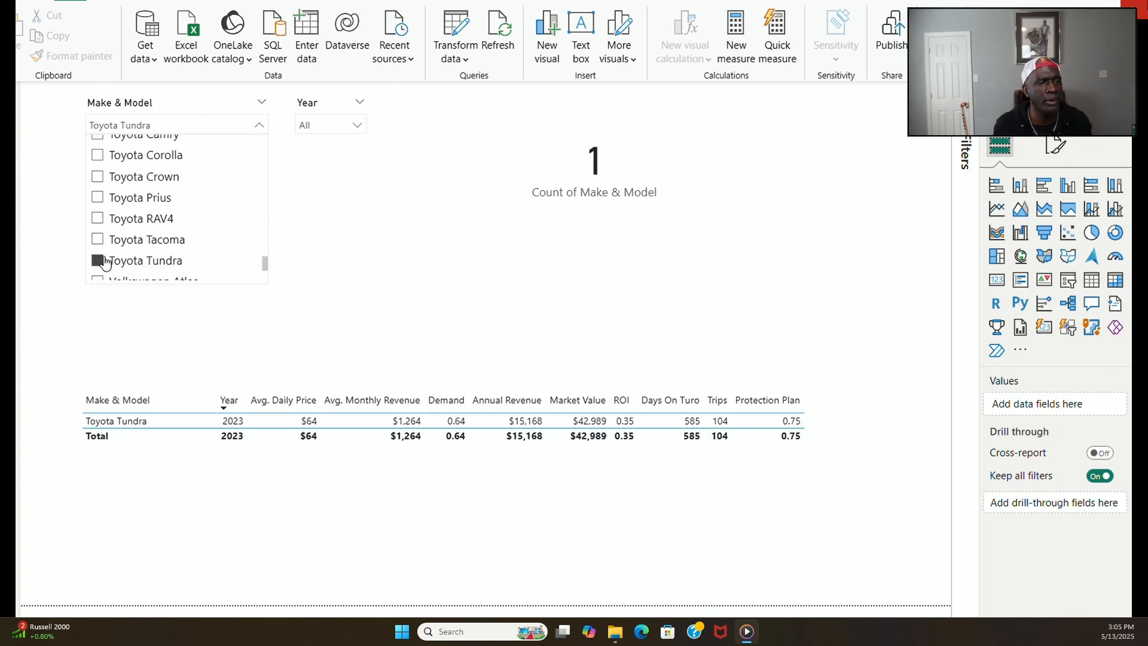
click(357, 125)
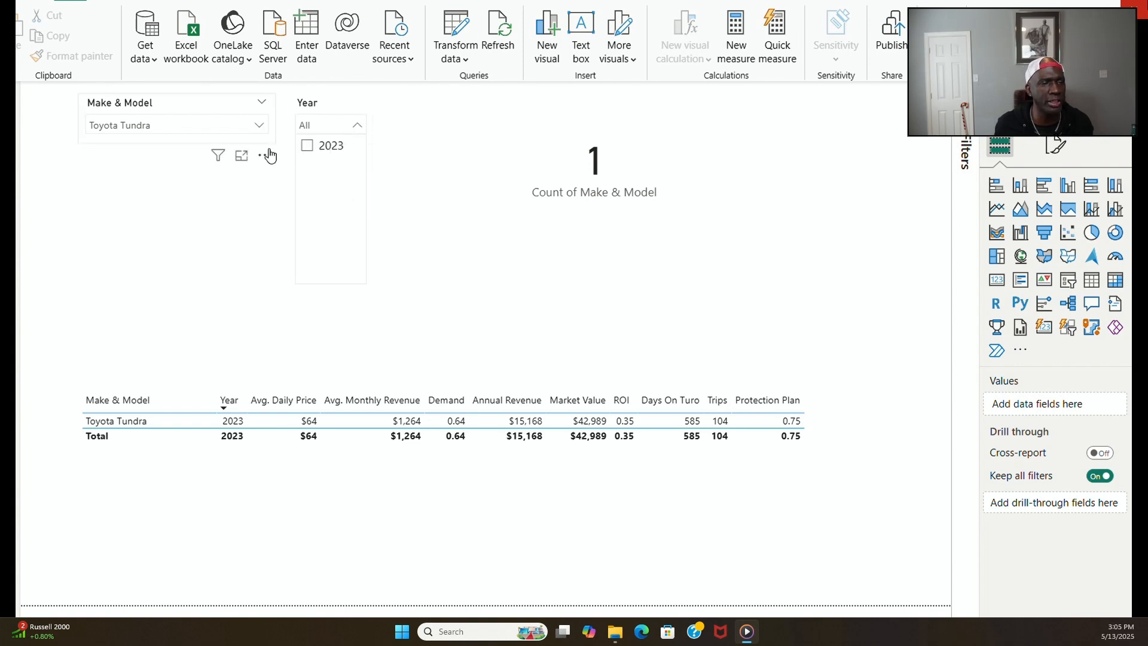
Step: Clear the Make & Model selection and filter the report by 2016 in the Year slicer
click(264, 126)
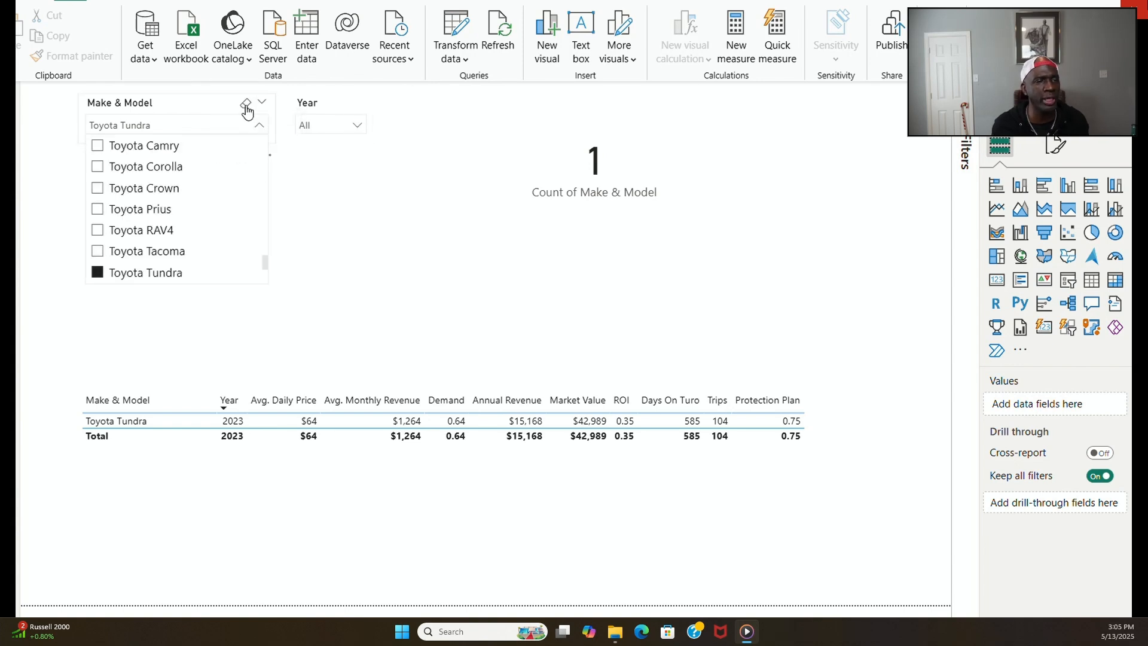
click(245, 103)
click(357, 127)
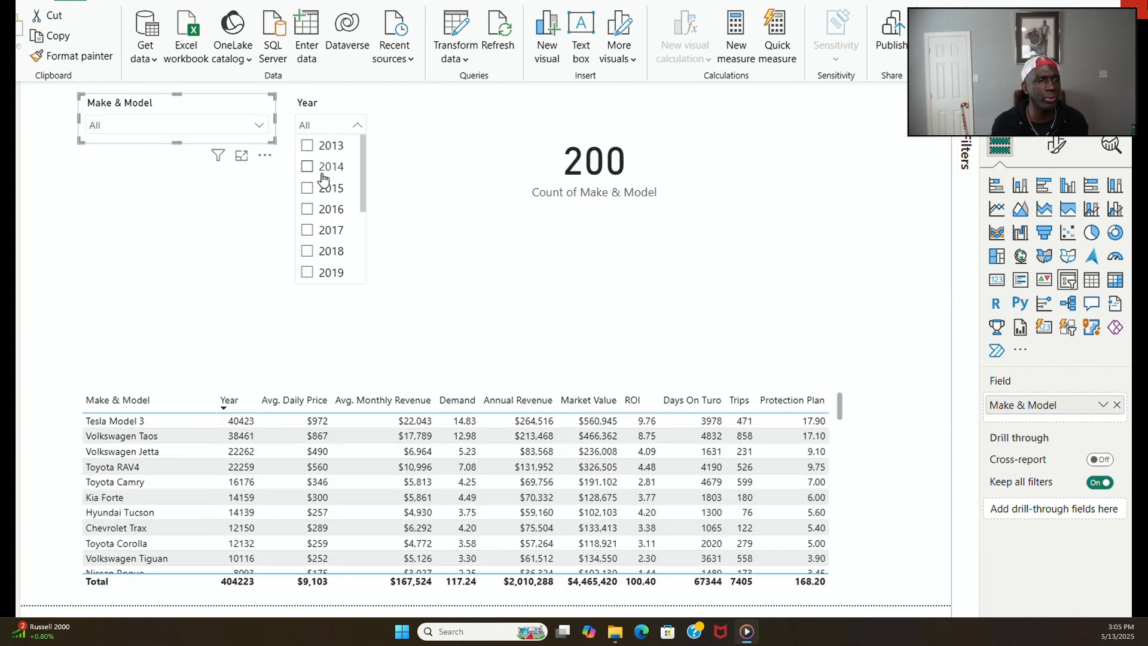
click(307, 209)
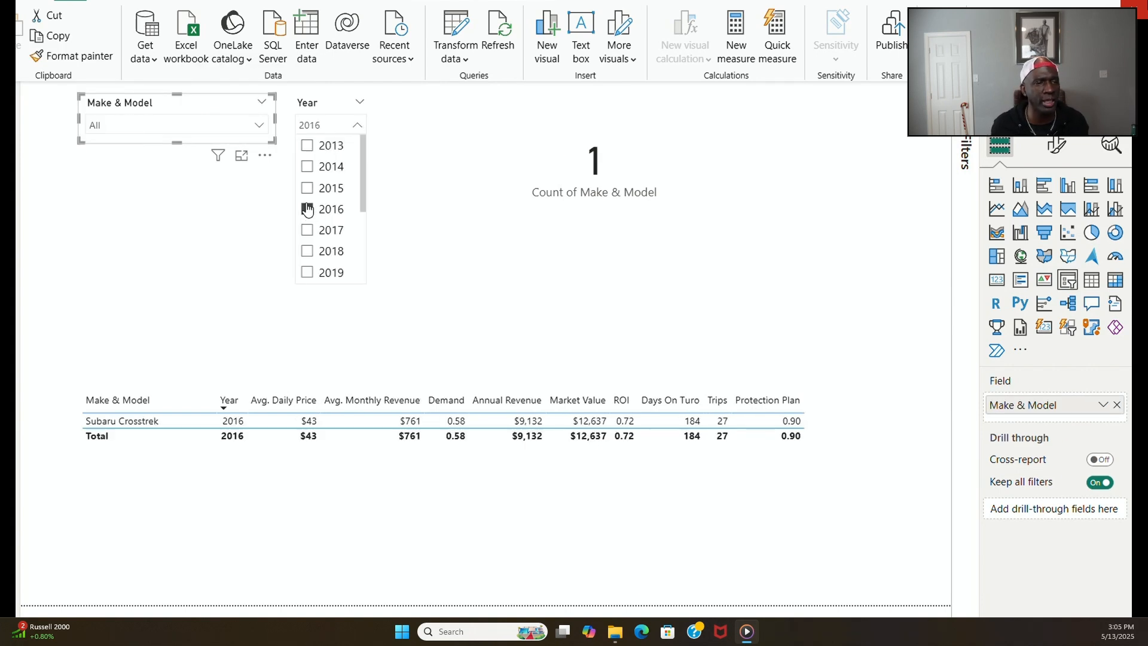
Step: Check the card by filtering the report by each year from 2013 to 2019, one year at a time
click(307, 147)
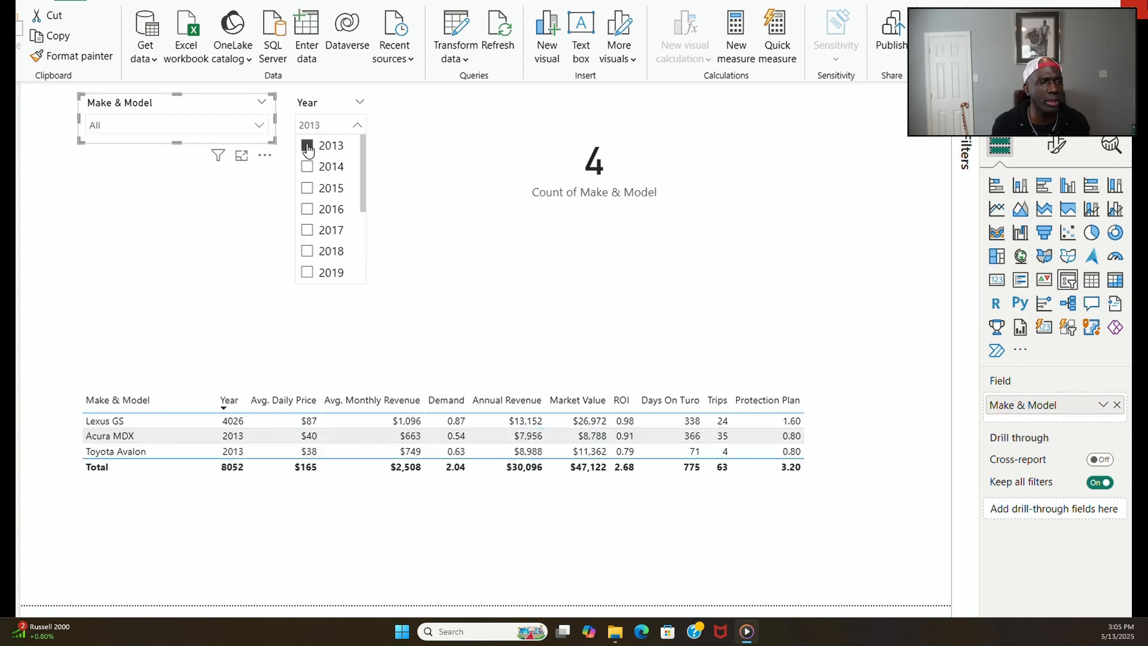
click(307, 168)
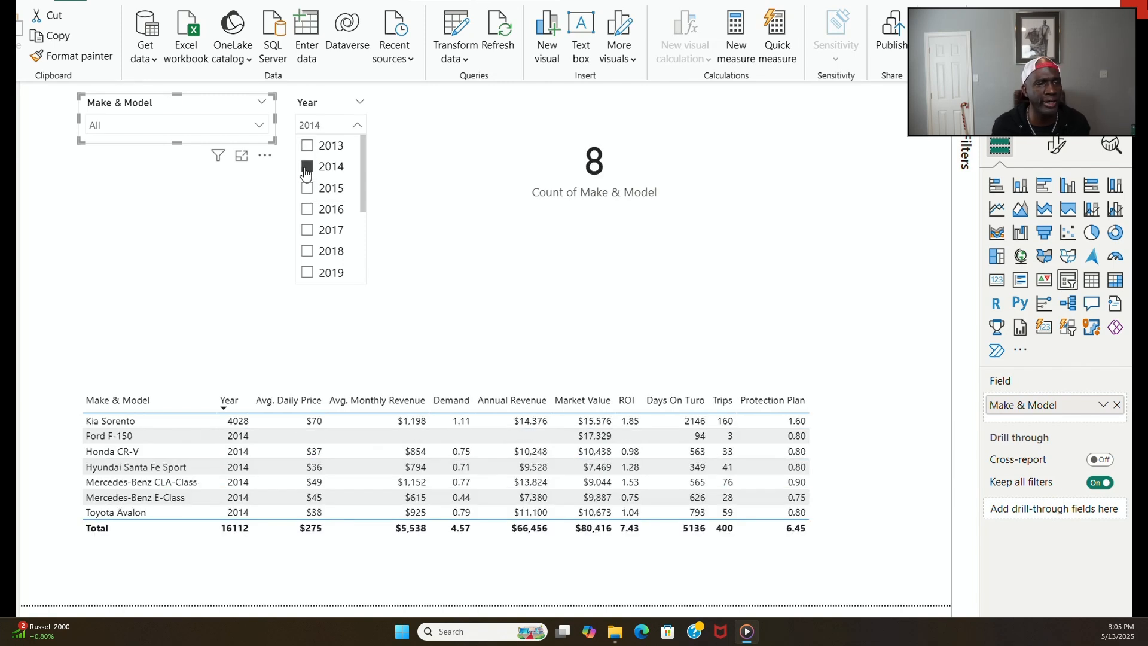
click(307, 188)
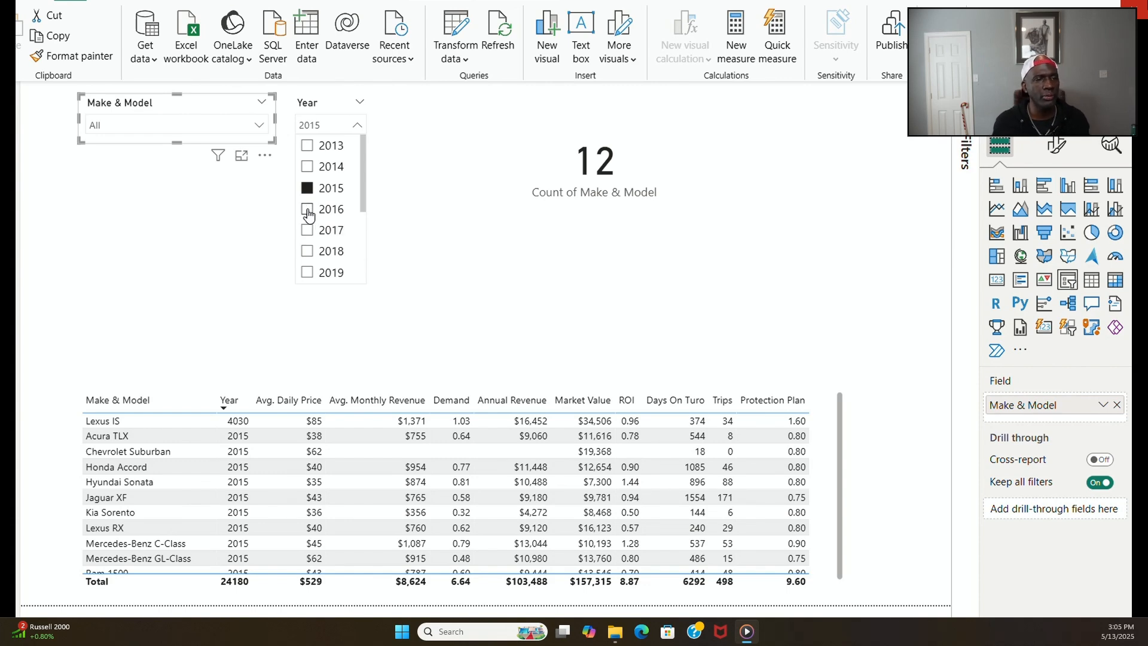
click(308, 211)
click(307, 230)
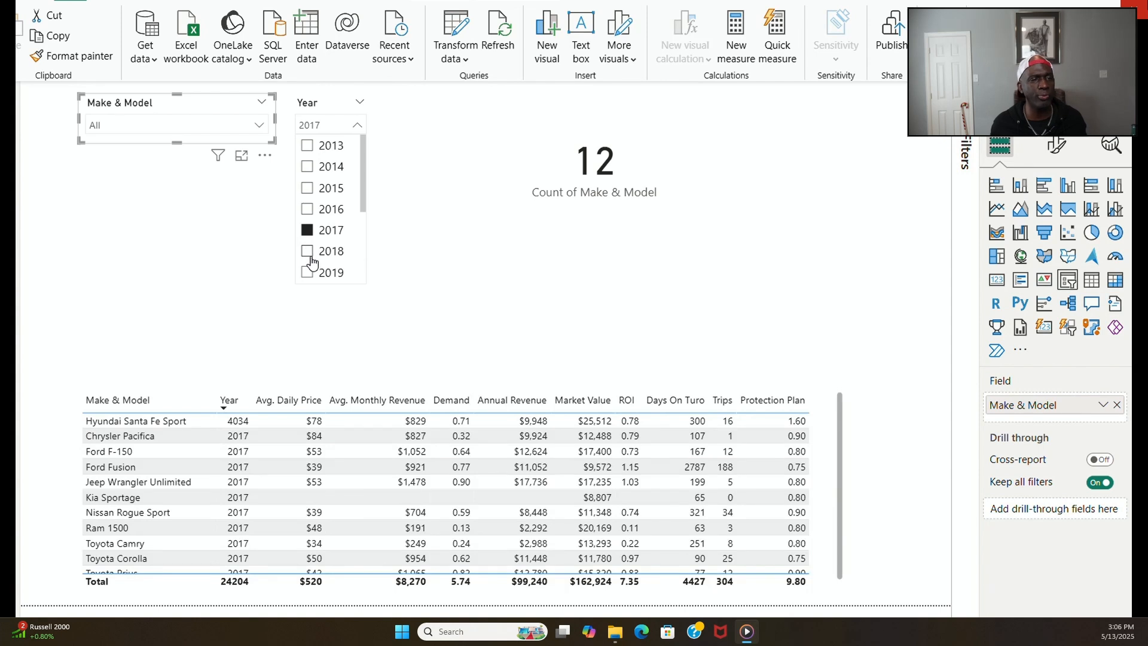
click(308, 252)
click(308, 272)
scroll(322, 269, down, 3)
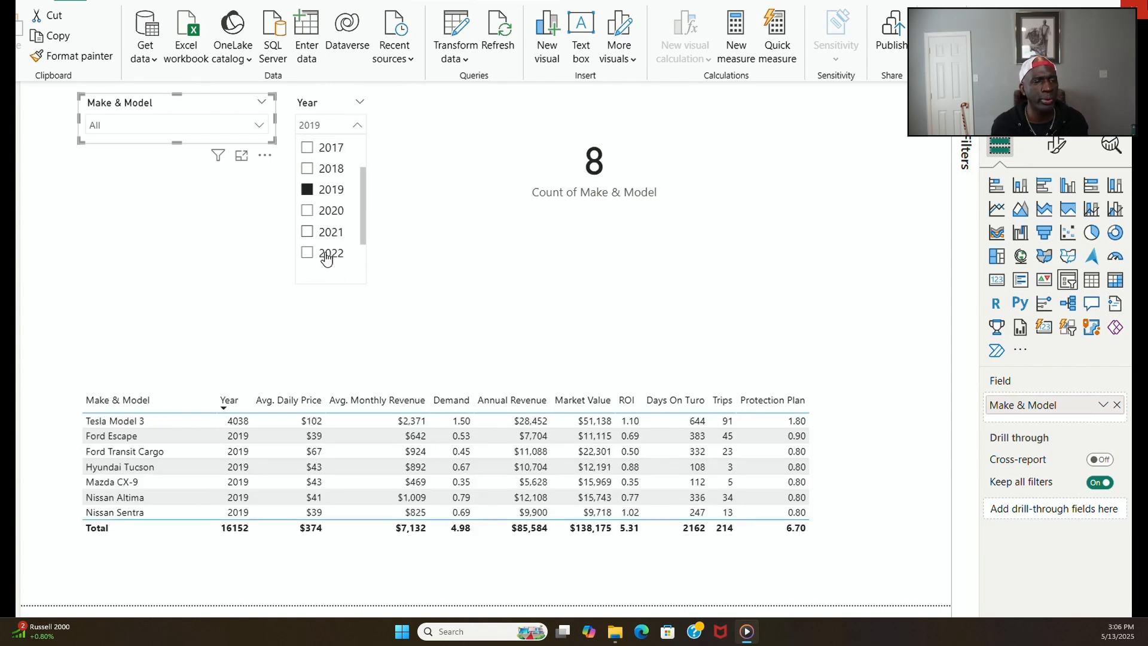
Step: Check the card for each year from 2020 to 2025 individually, and clear the Year filter
click(308, 165)
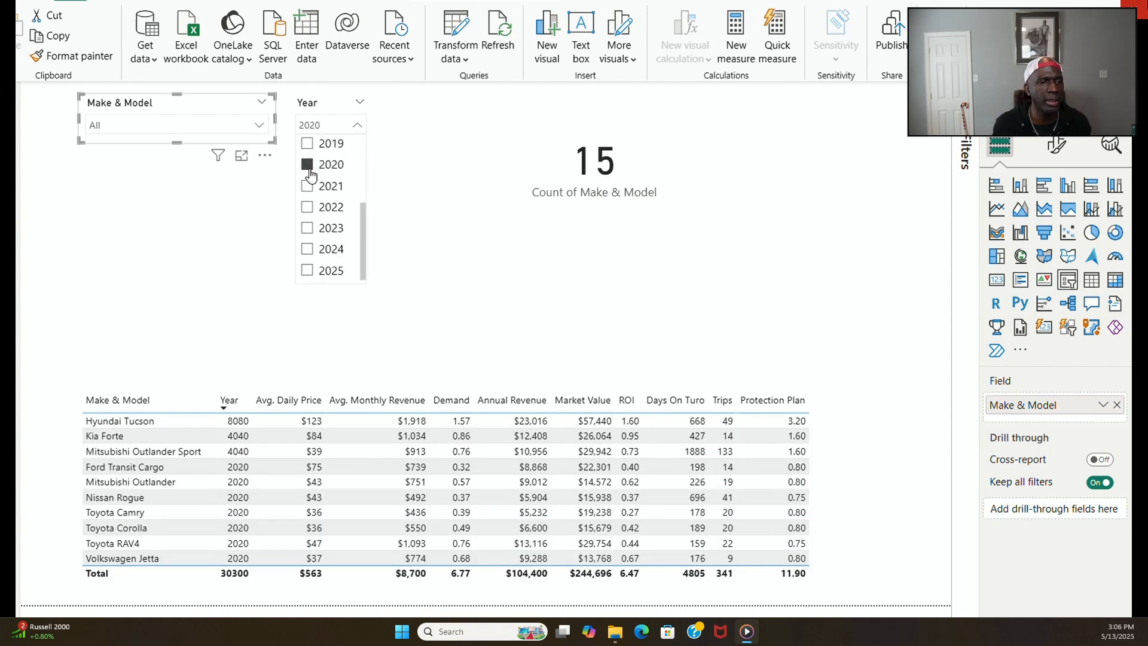
click(307, 186)
click(308, 207)
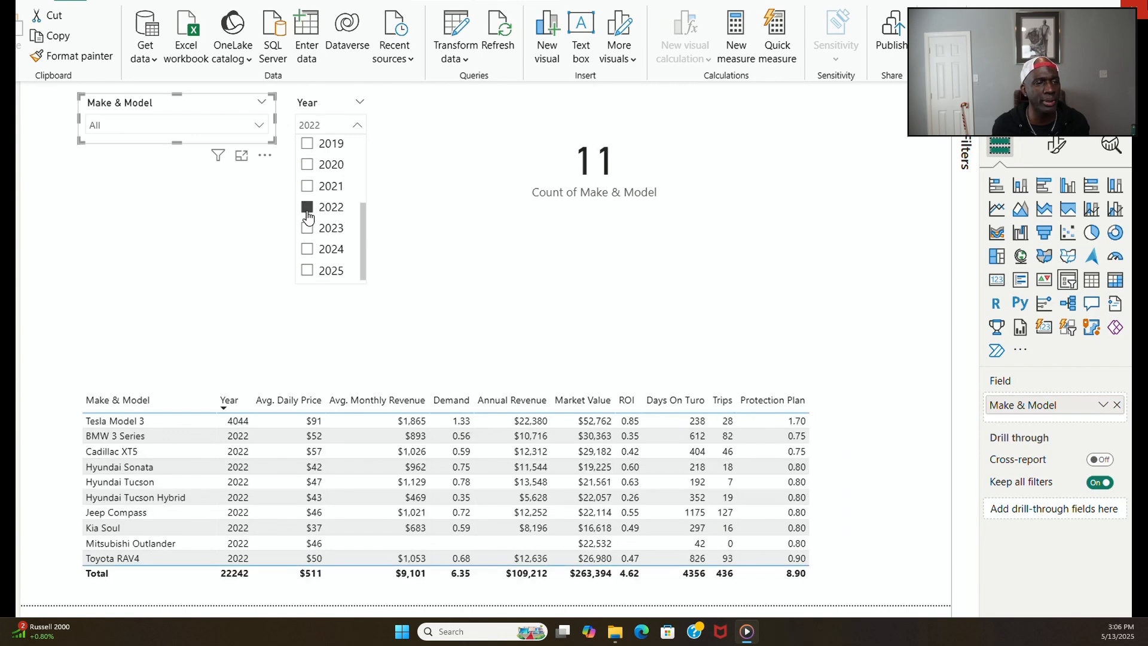
click(308, 228)
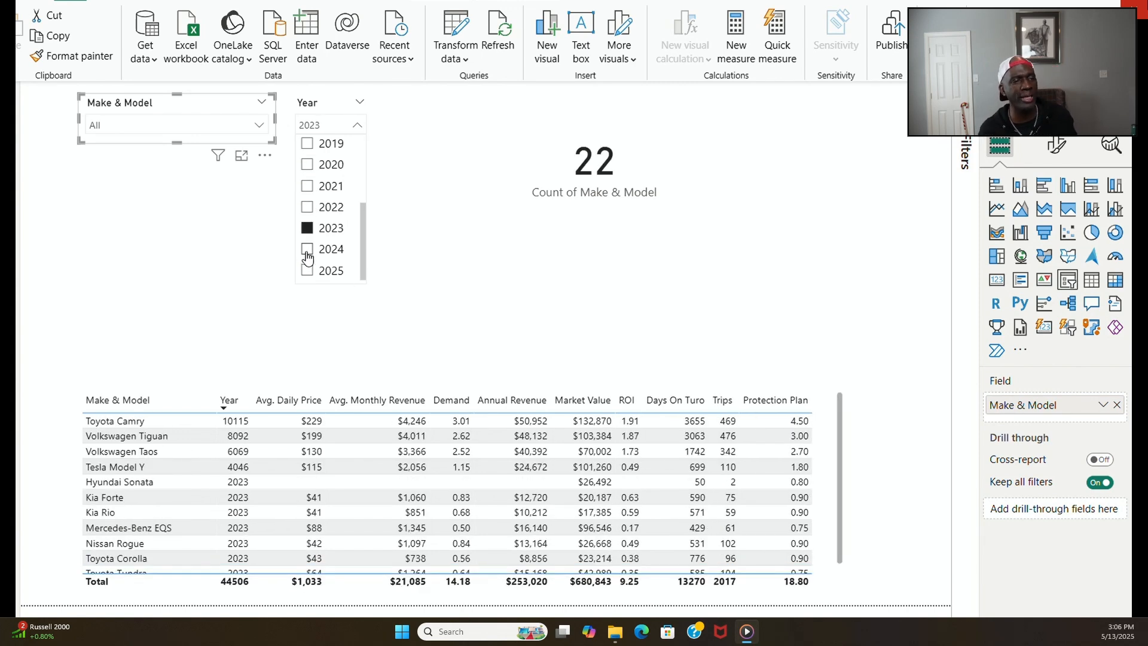
click(307, 250)
click(308, 271)
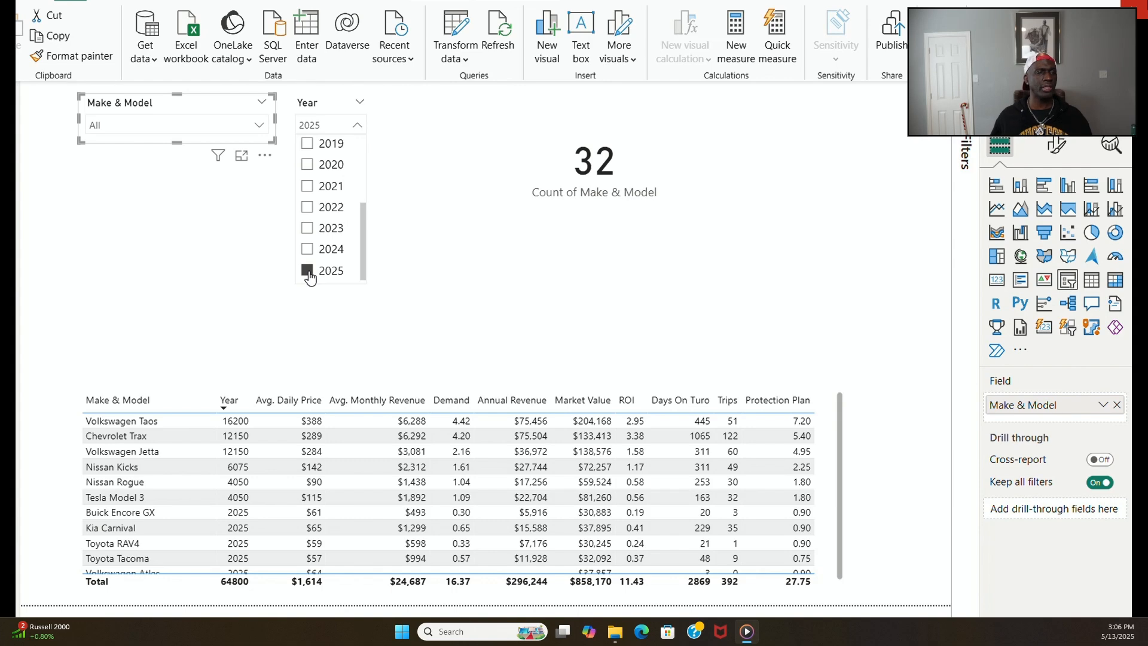
click(309, 272)
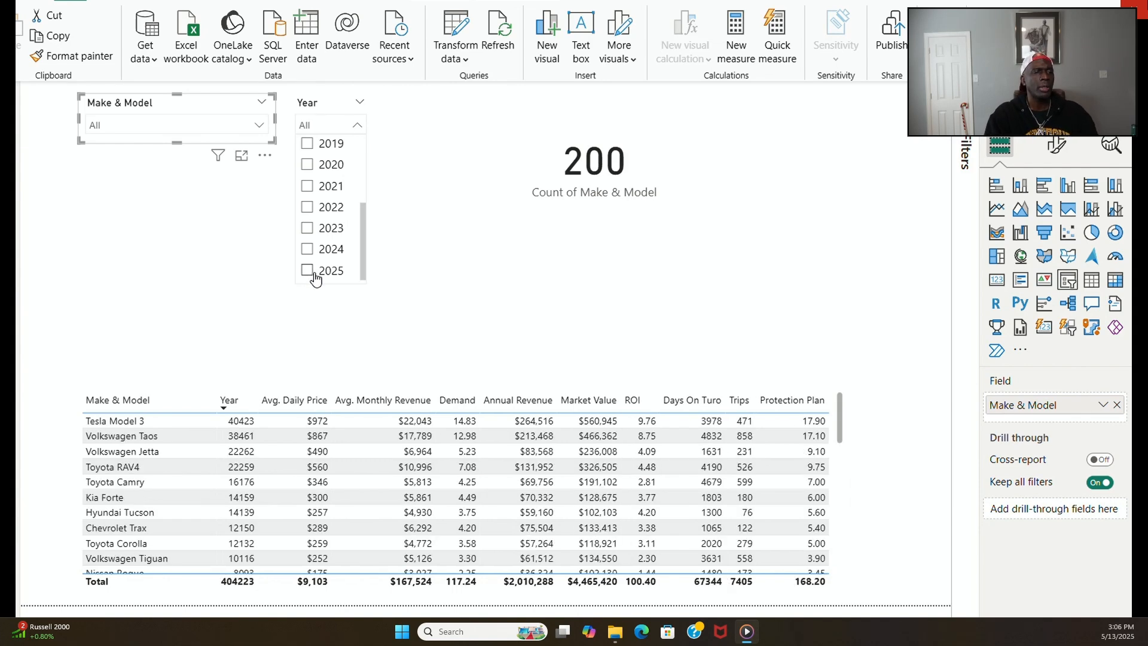
click(427, 274)
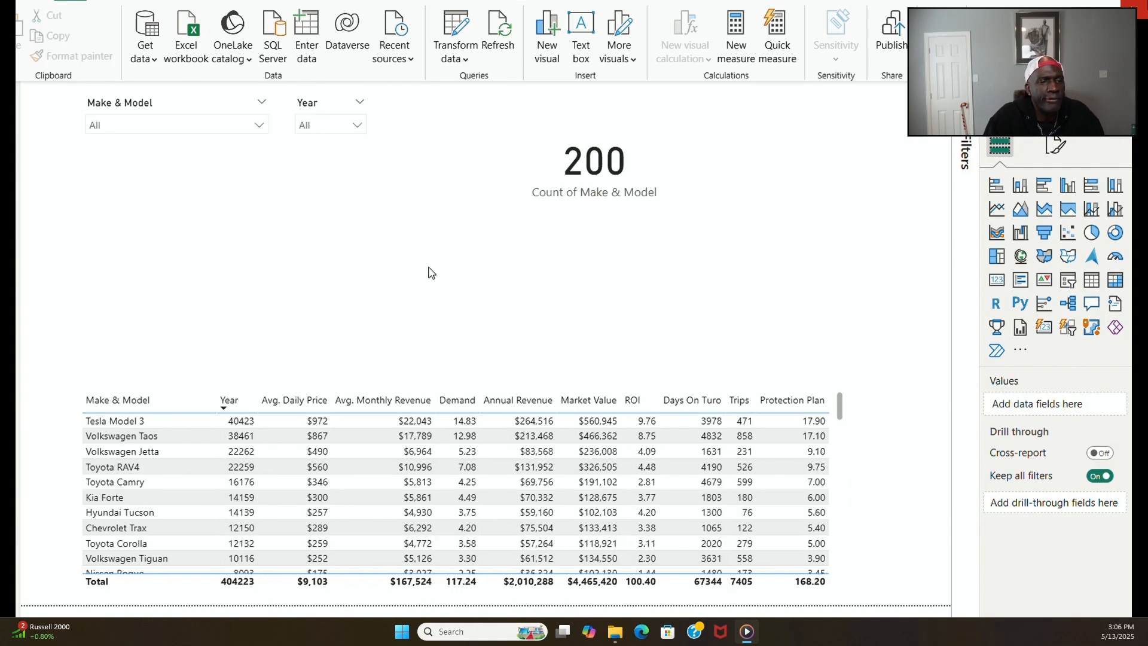
Step: Move the Count of Make & Model card to the upper-right area of the report page
click(651, 151)
drag(651, 150, 872, 151)
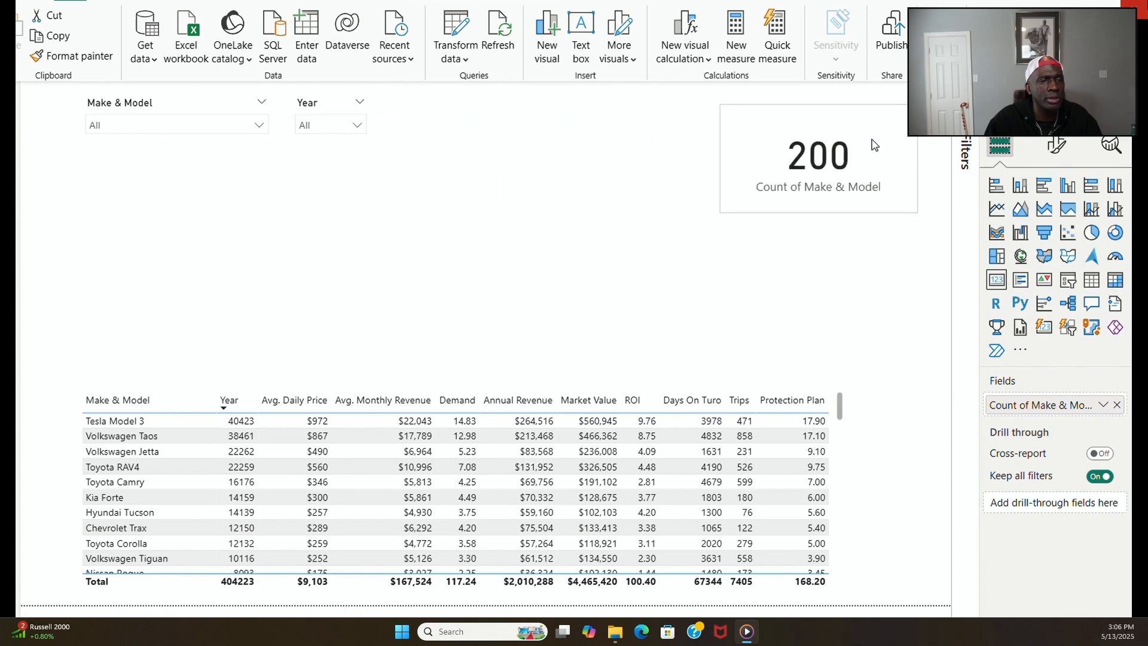
click(405, 258)
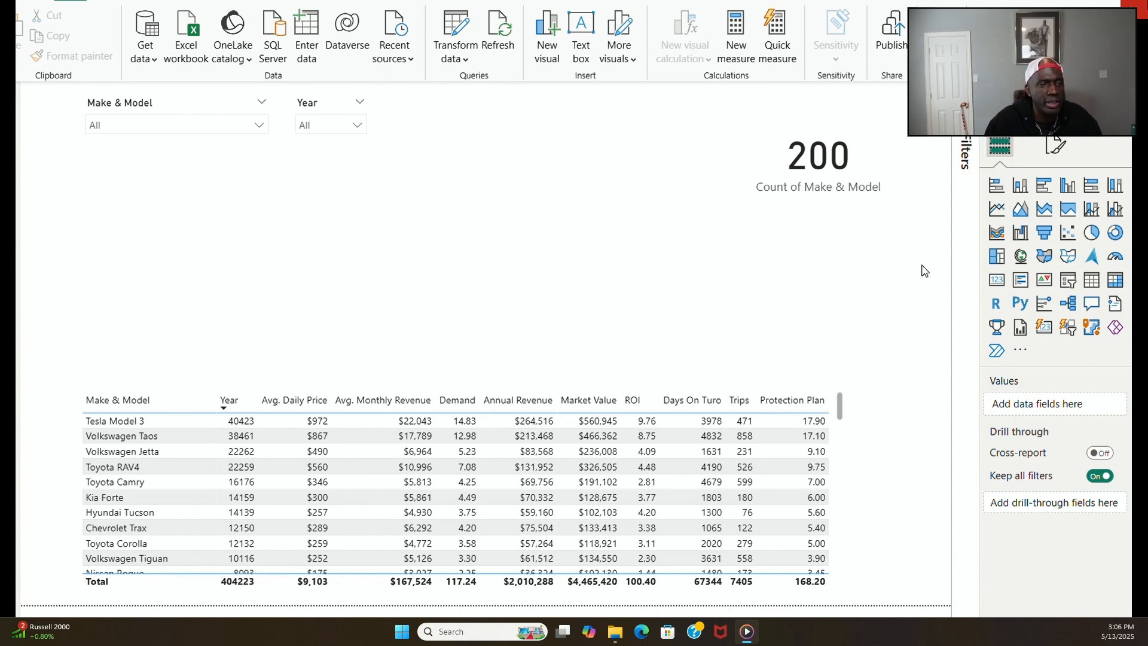
Step: Add an empty clustered column chart above the cars table, extending it up toward the slicers and widening it past the Year slicer
click(1068, 186)
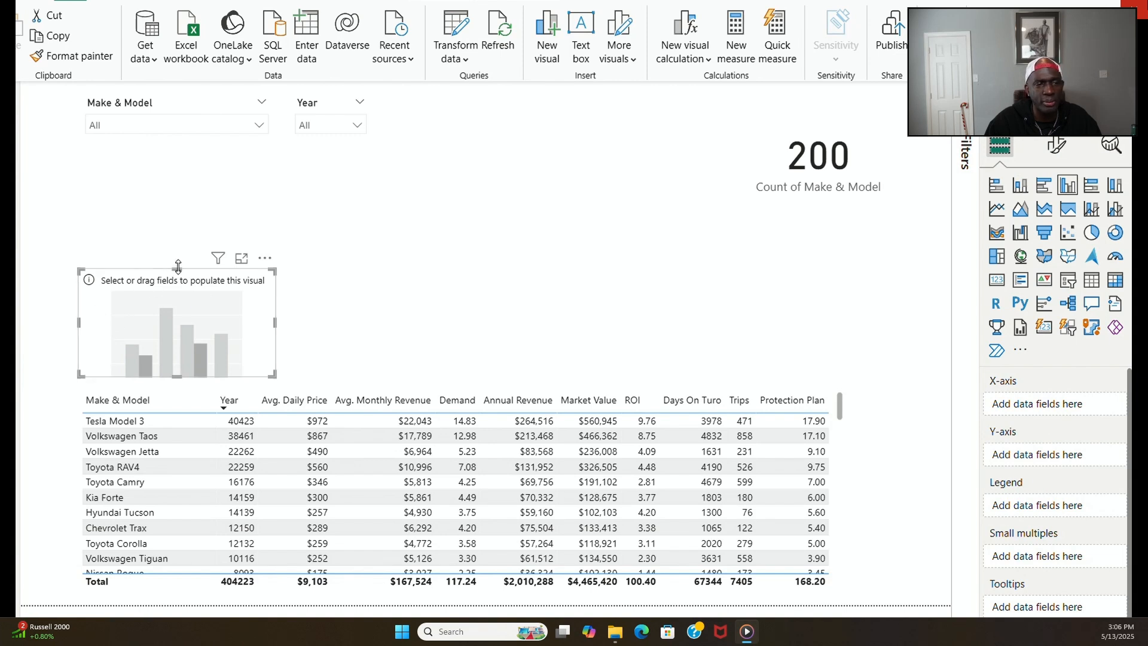
drag(177, 270, 177, 174)
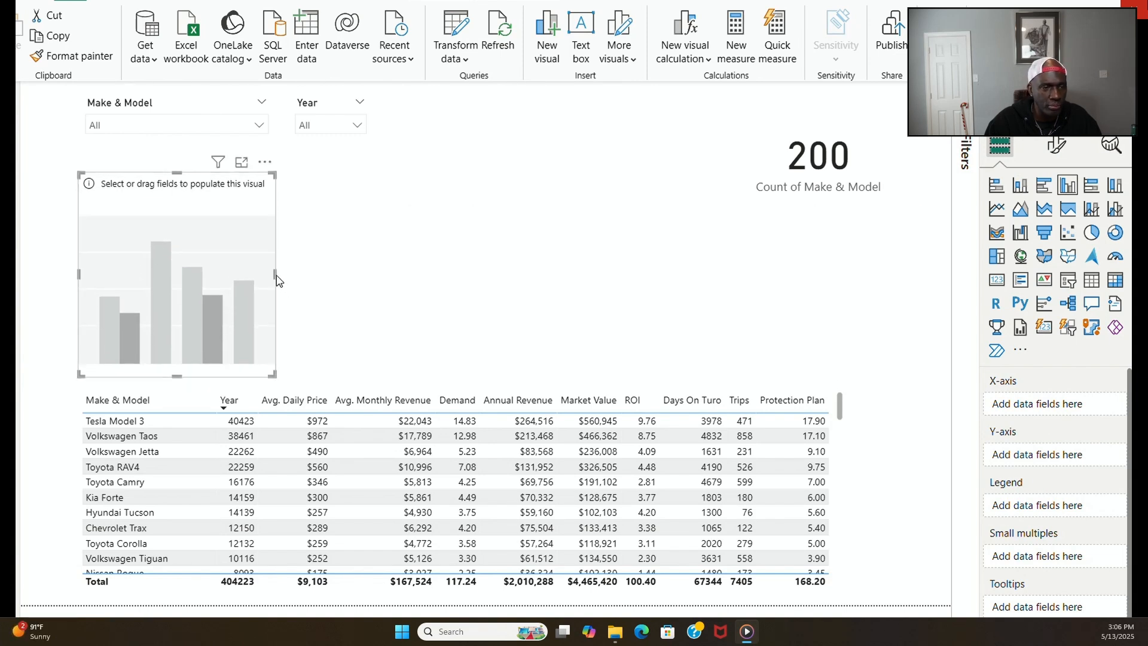
drag(277, 279, 450, 294)
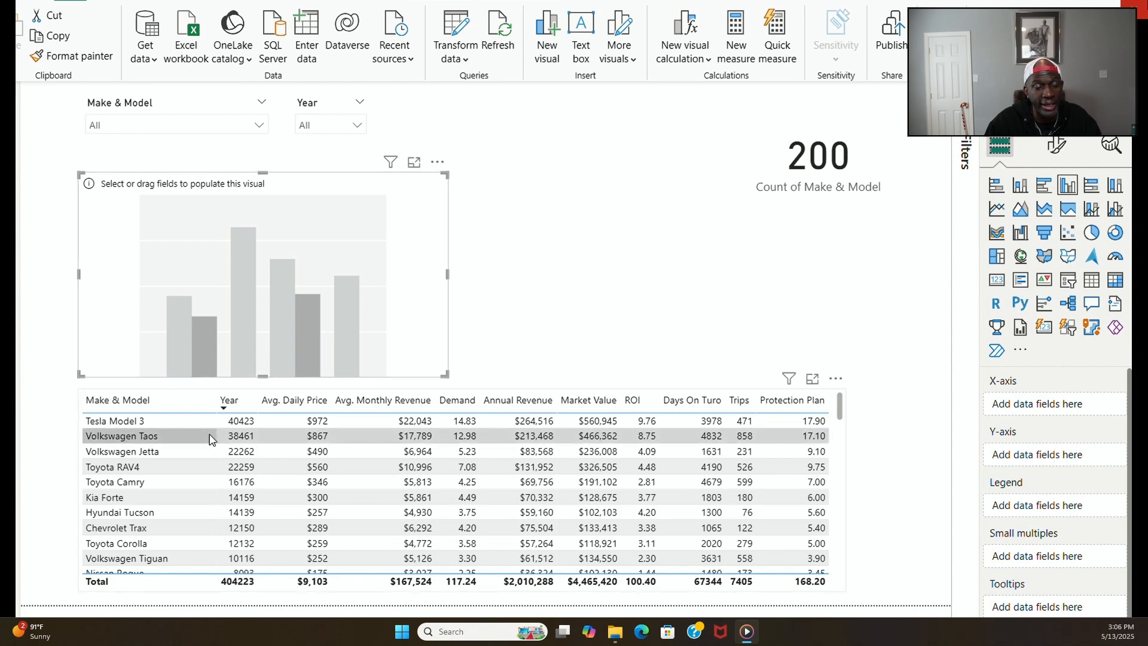
Step: Examine the Year column's data type in the cars-data (1) table and its values in the report table
click(11, 133)
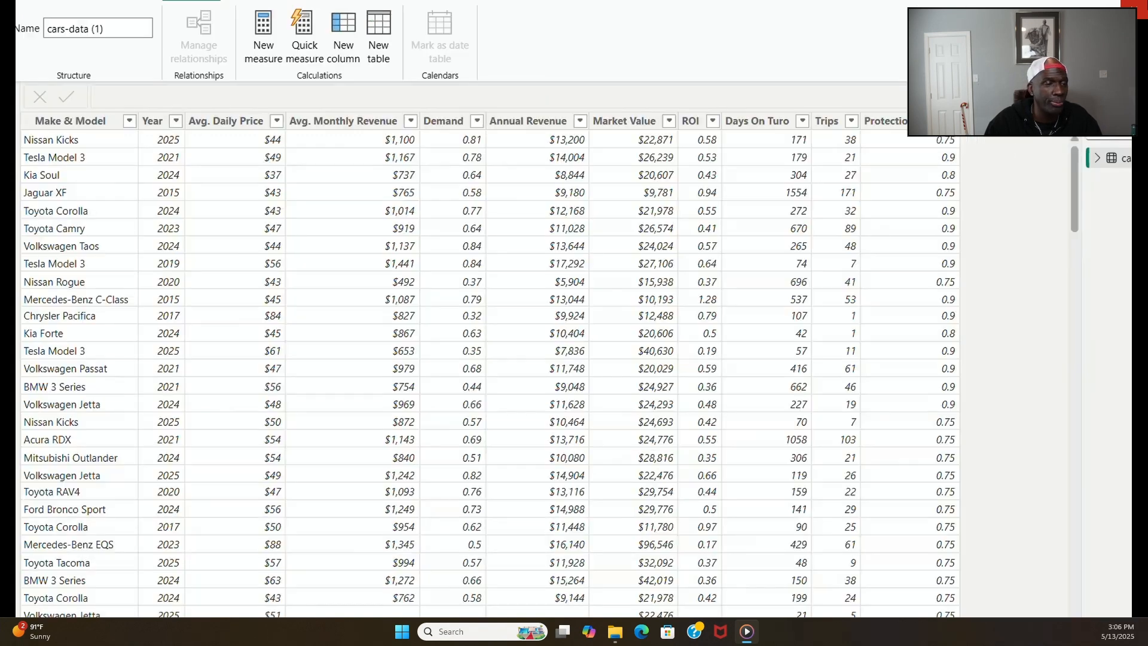
click(154, 121)
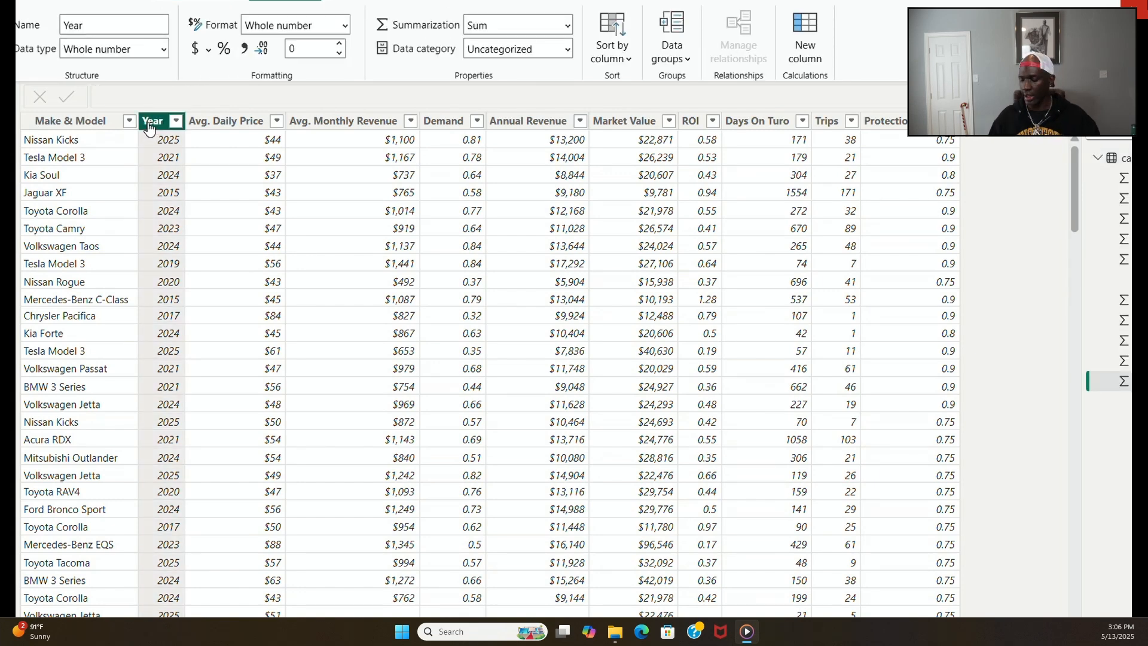
mouse_move(1110, 168)
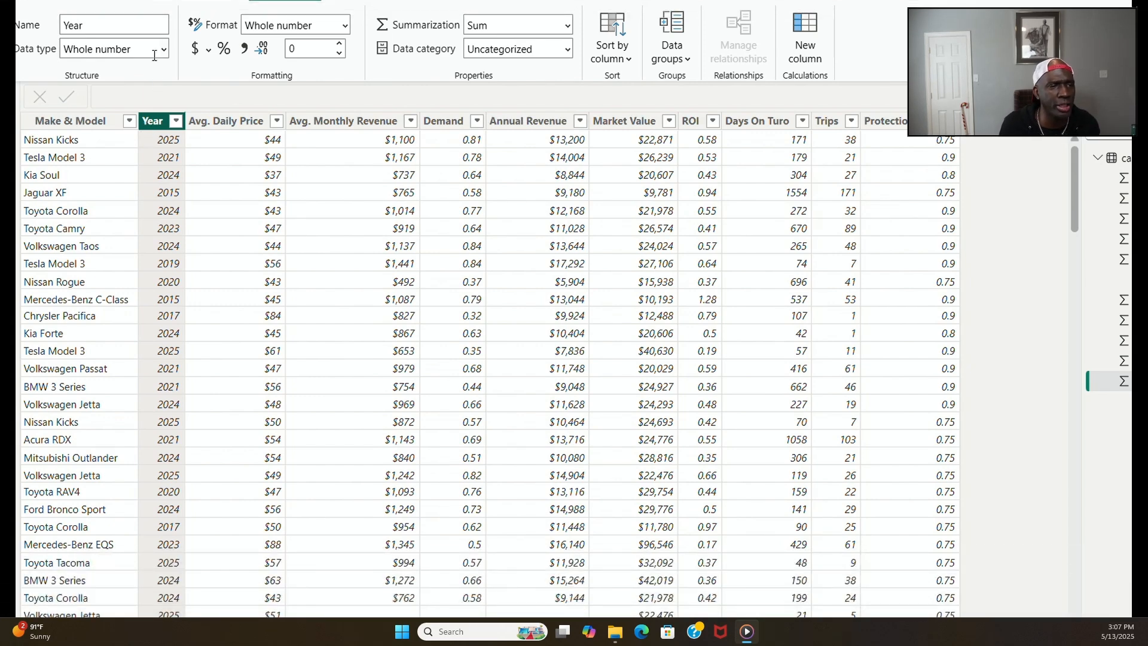
click(1123, 388)
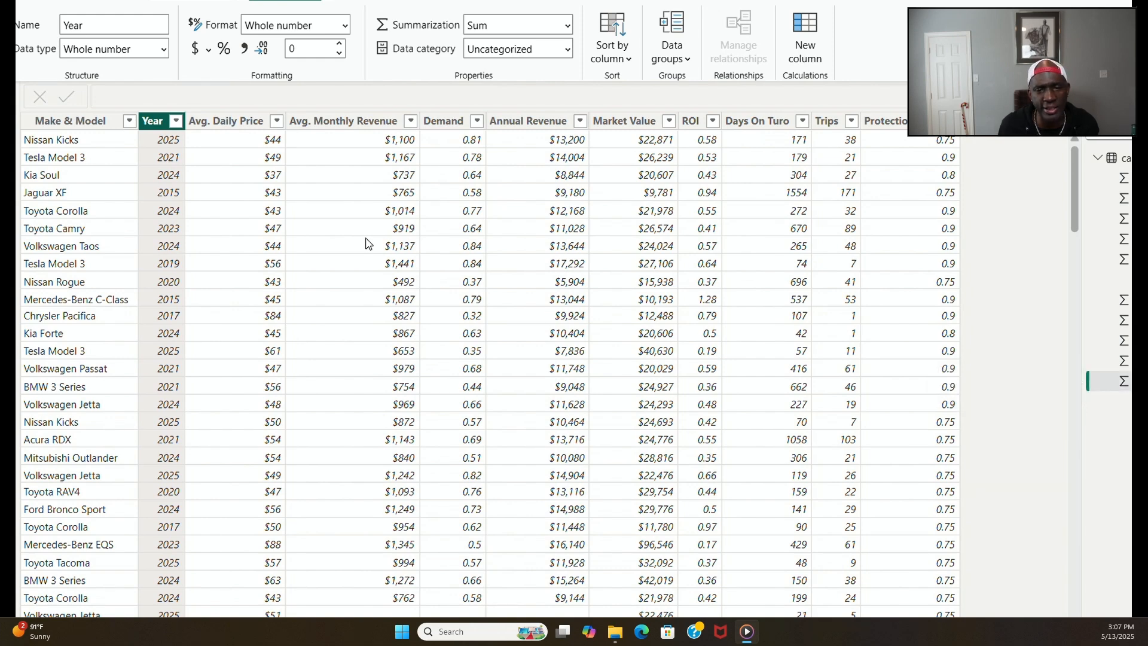
click(7, 110)
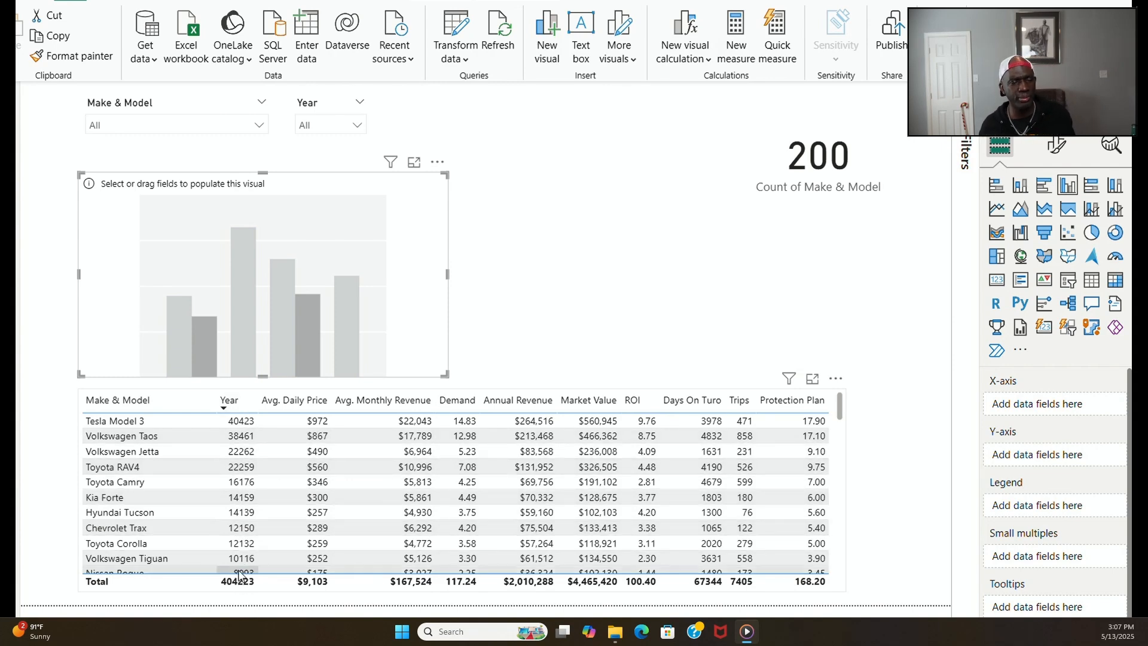
Step: Change the data type of the Year column in the cars-data (1) table to Date
click(9, 131)
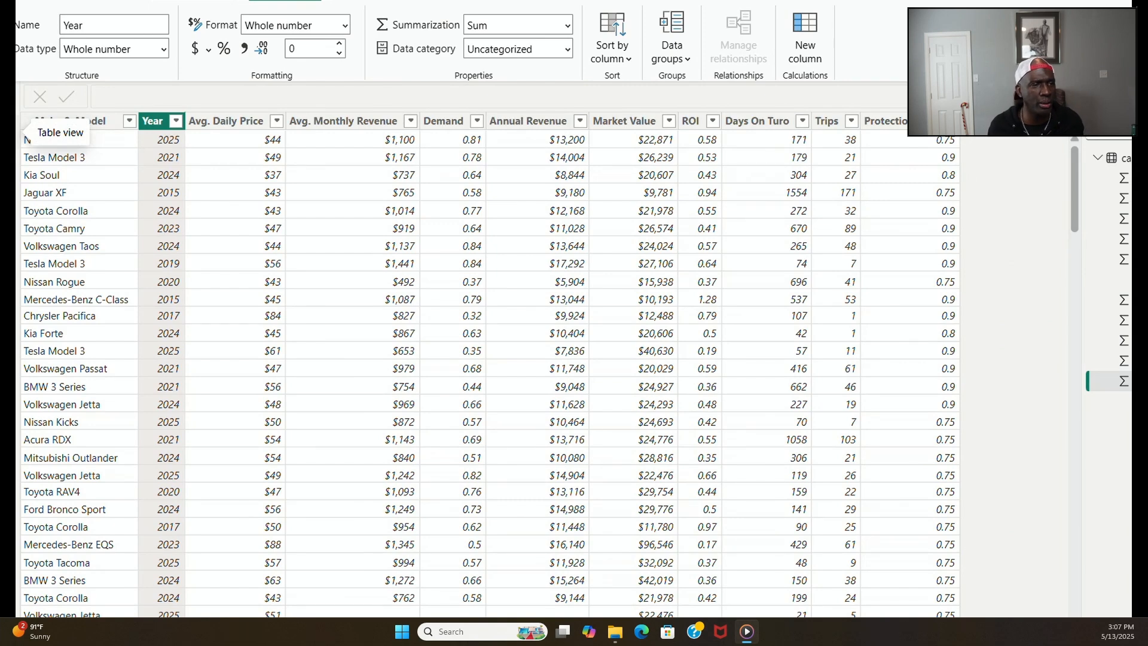
click(162, 50)
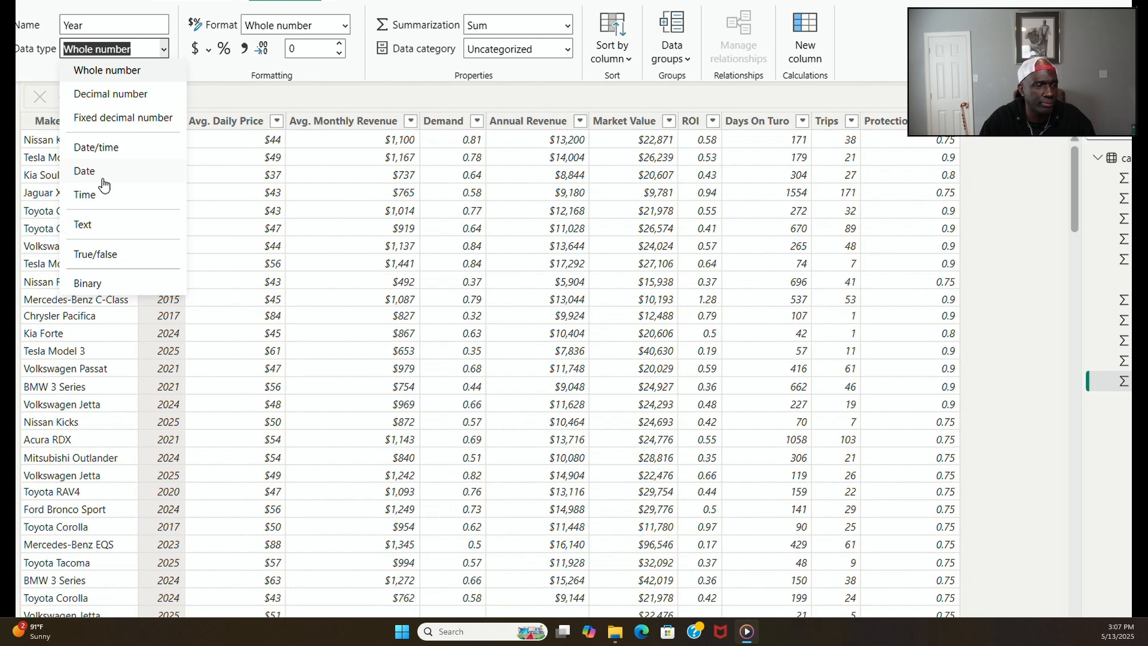
click(84, 171)
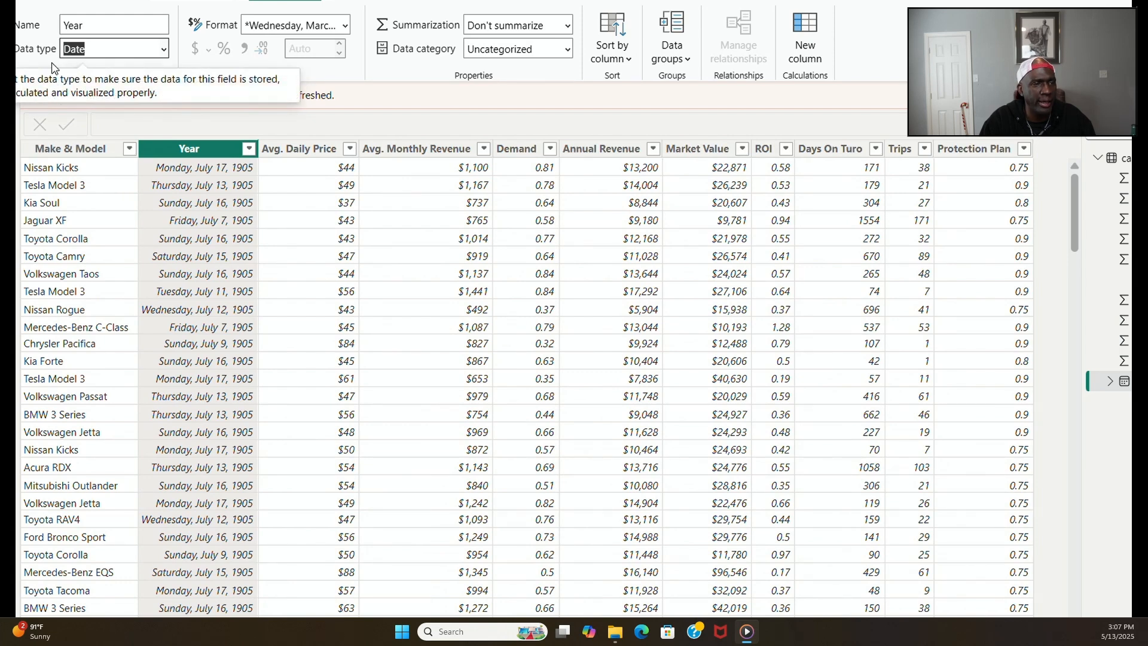
click(242, 287)
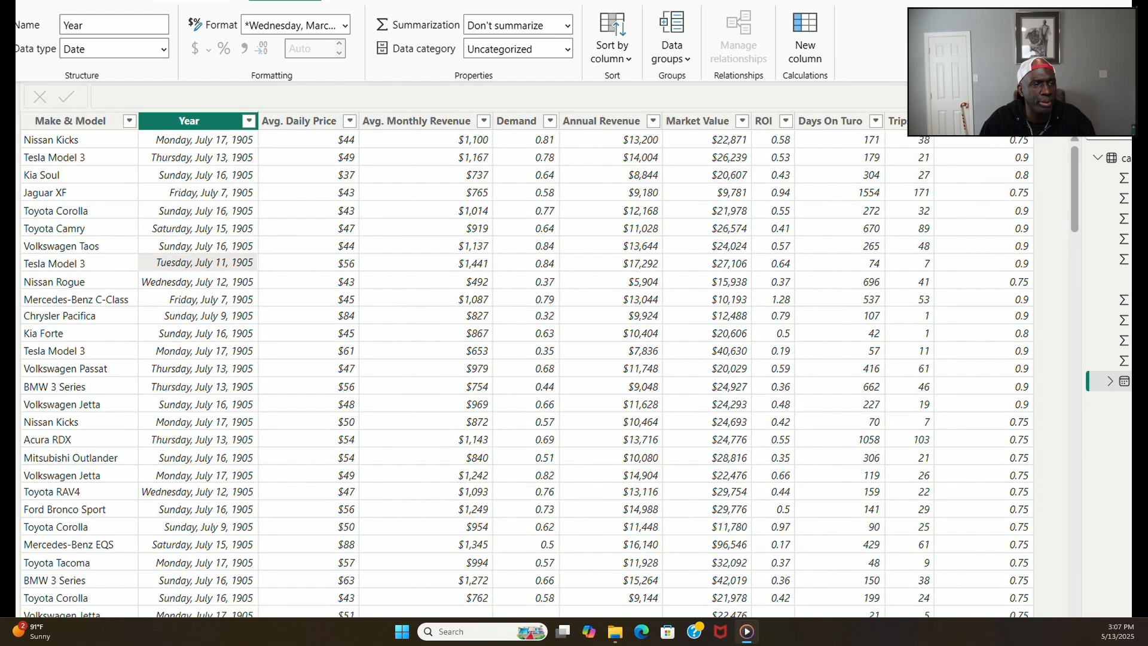
Step: Check how the Date data type affects the report's visuals and the values in the Year column
click(9, 95)
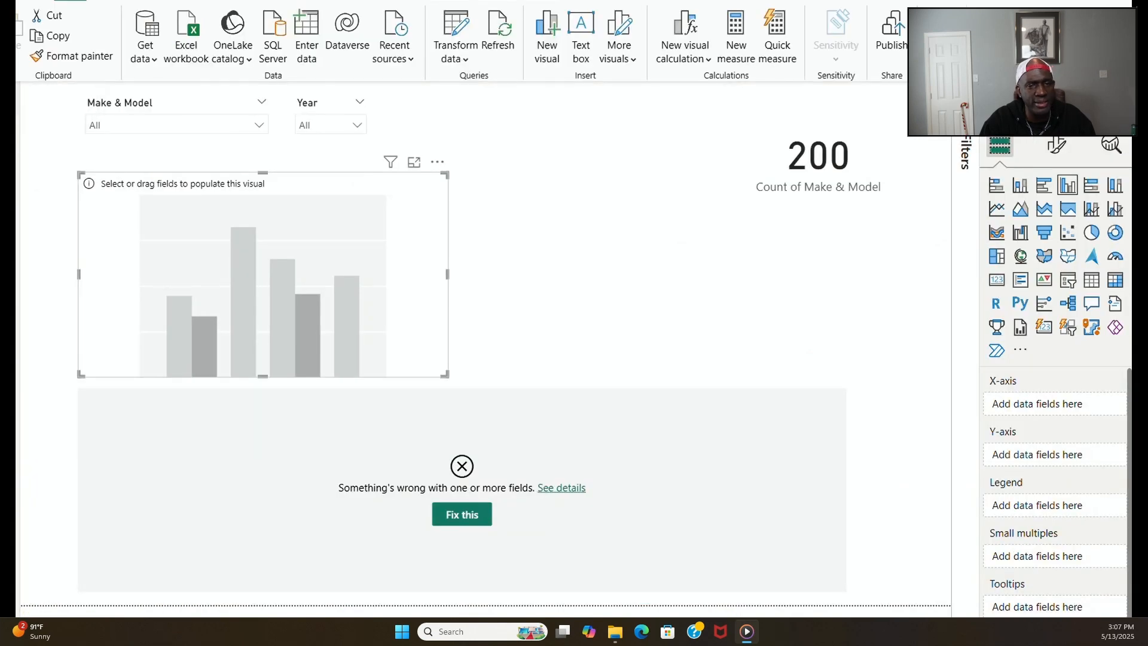
click(9, 123)
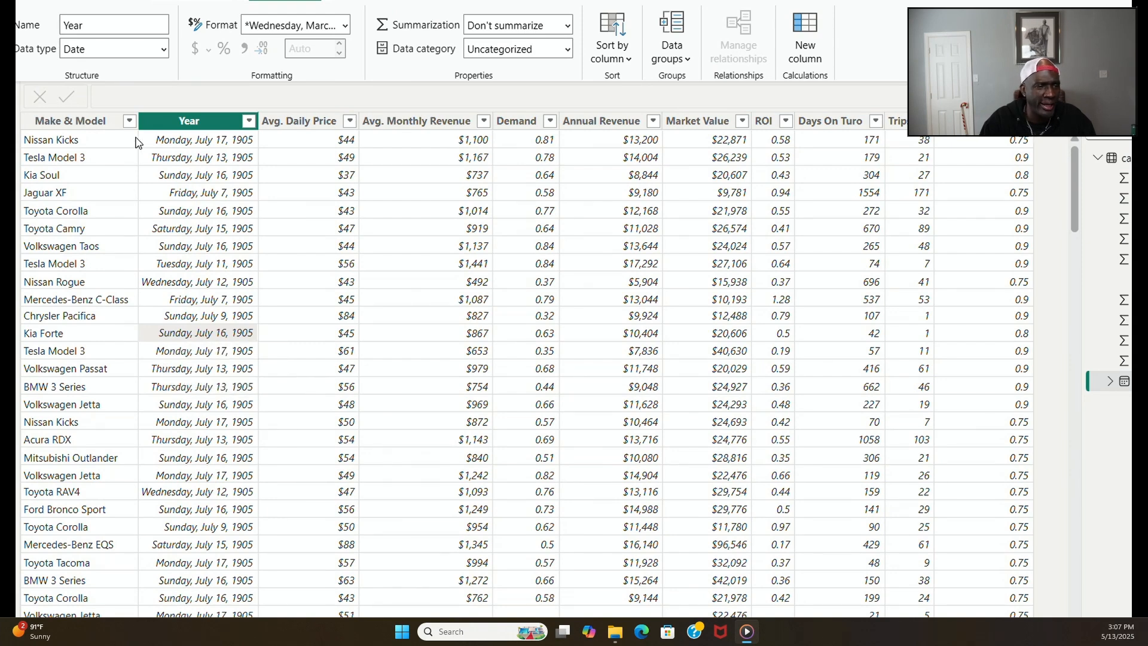
click(202, 123)
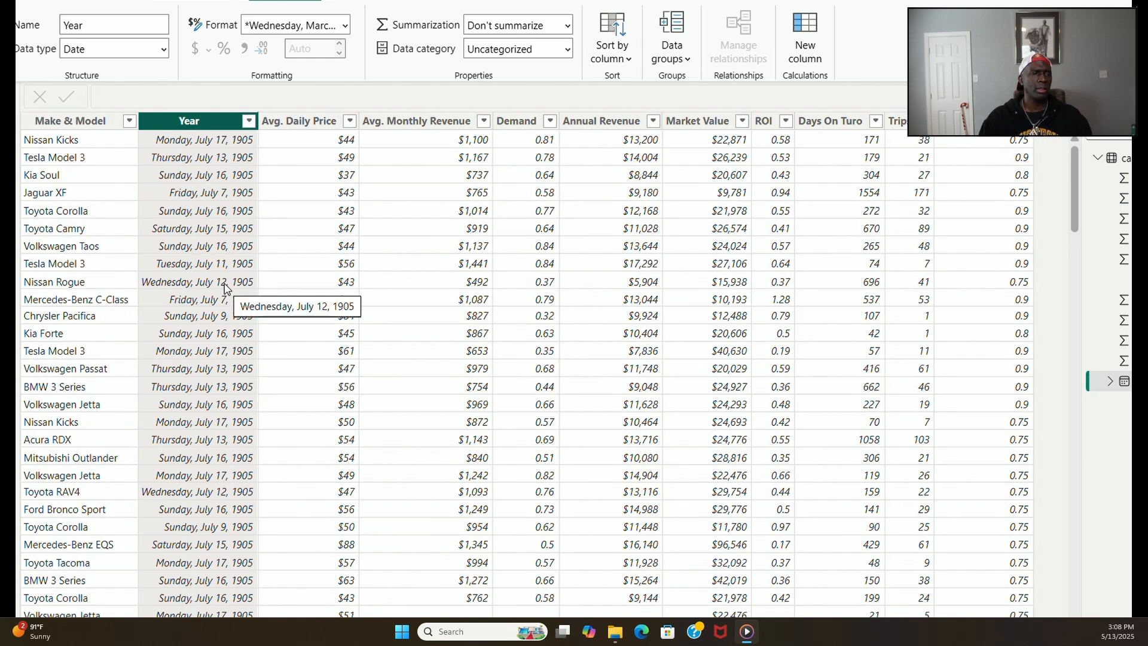
Step: Import cars-data (1).csv again from the Text/CSV source and load it into the report
click(56, 99)
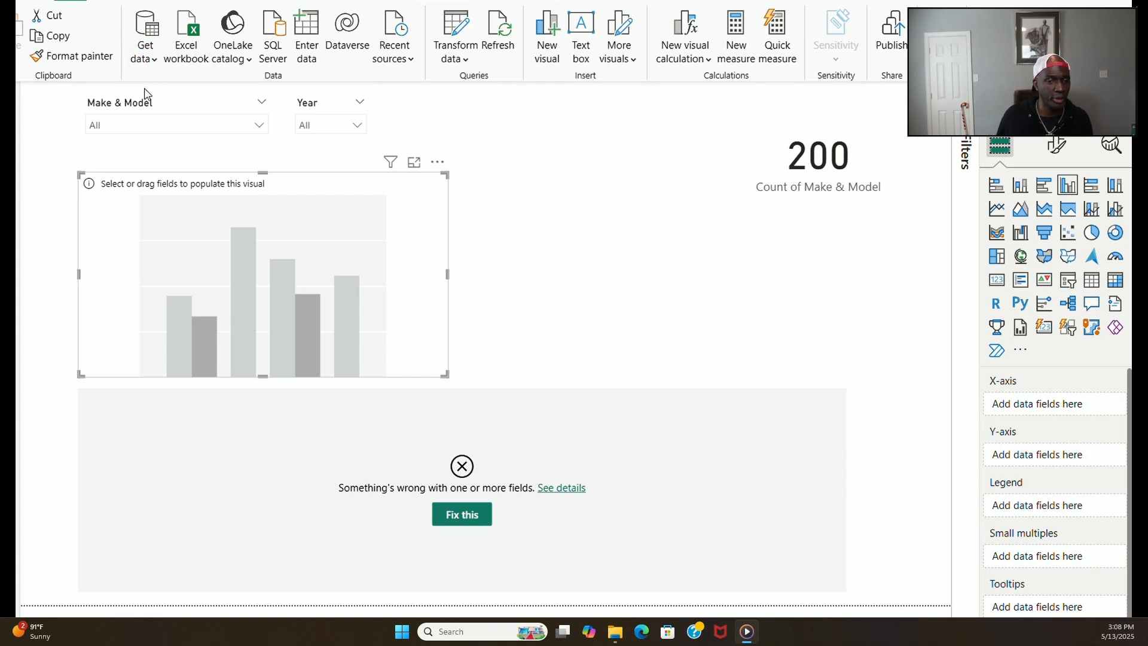
click(150, 70)
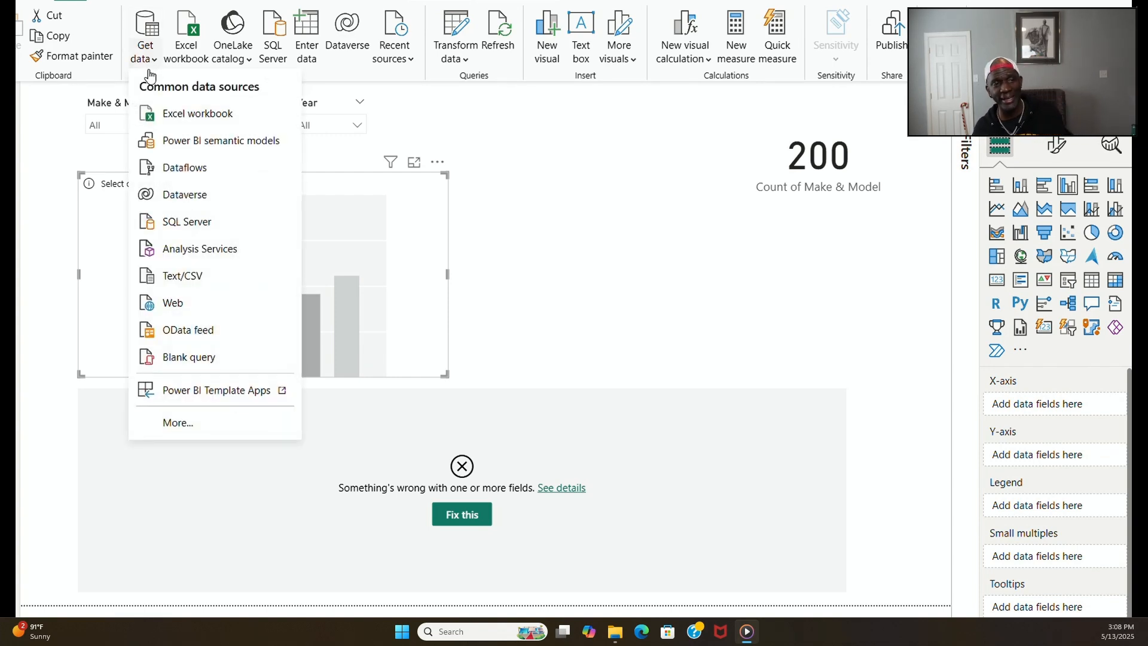
click(190, 275)
double_click(185, 80)
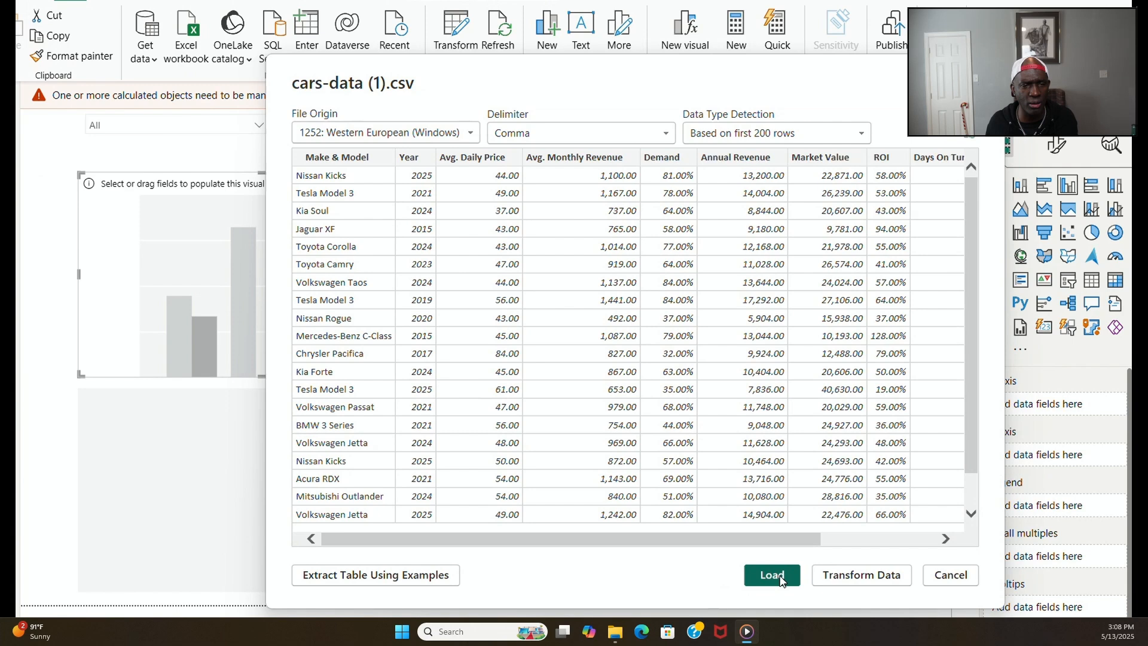
click(772, 575)
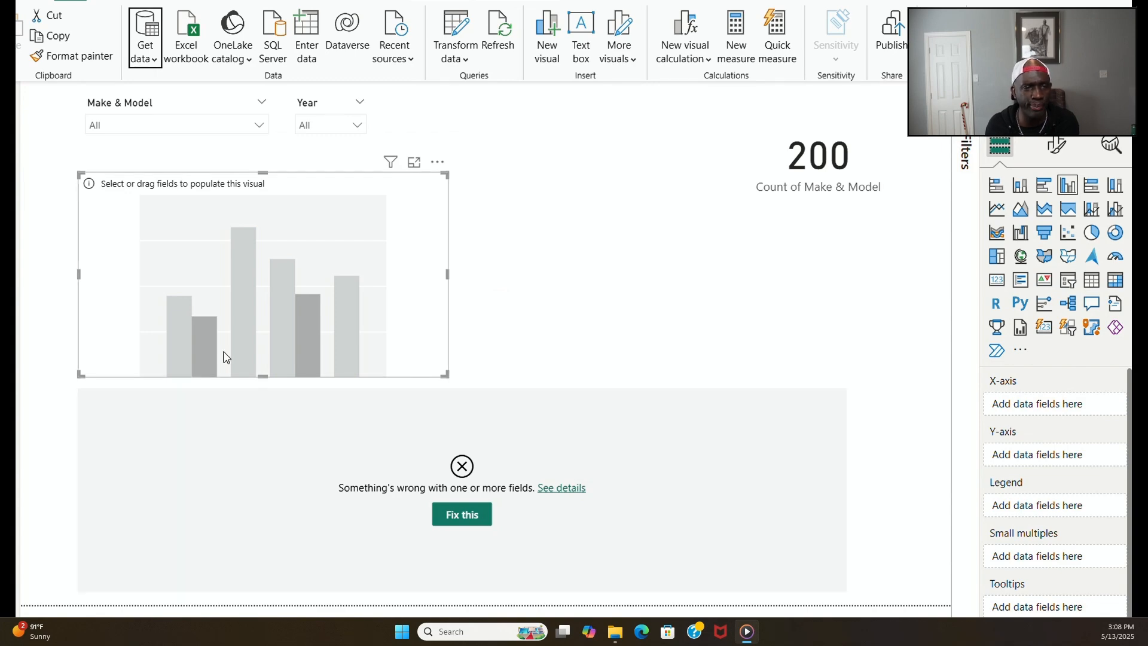
Step: Delete the cars-data (1) table with the date-converted Year column from the model
click(12, 137)
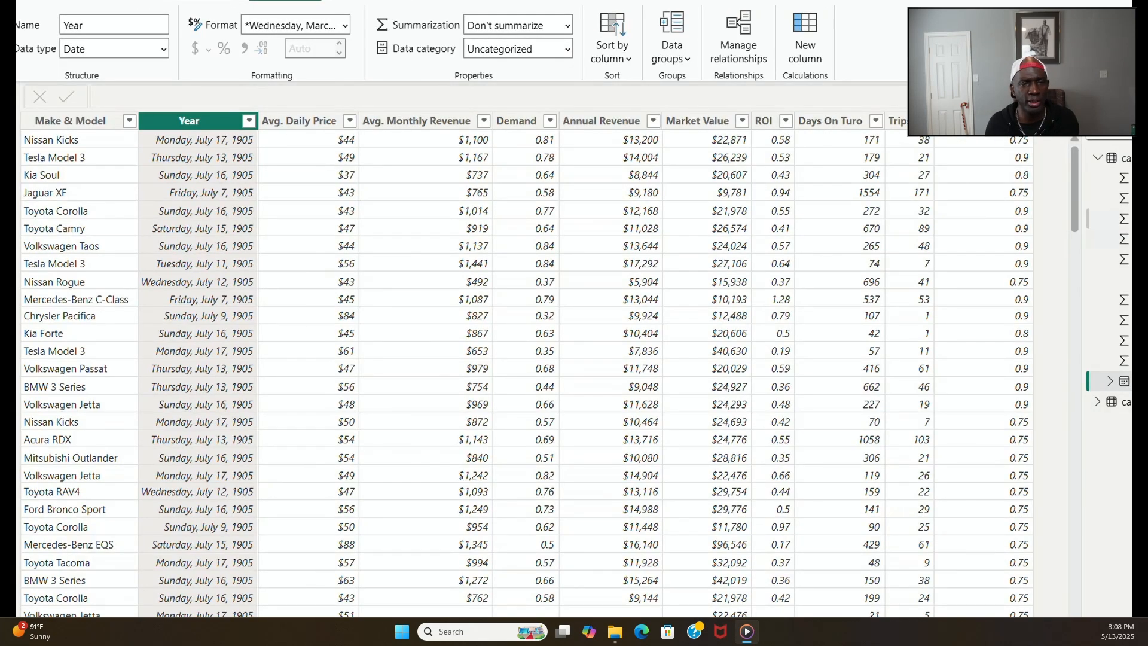
click(1099, 160)
click(1118, 158)
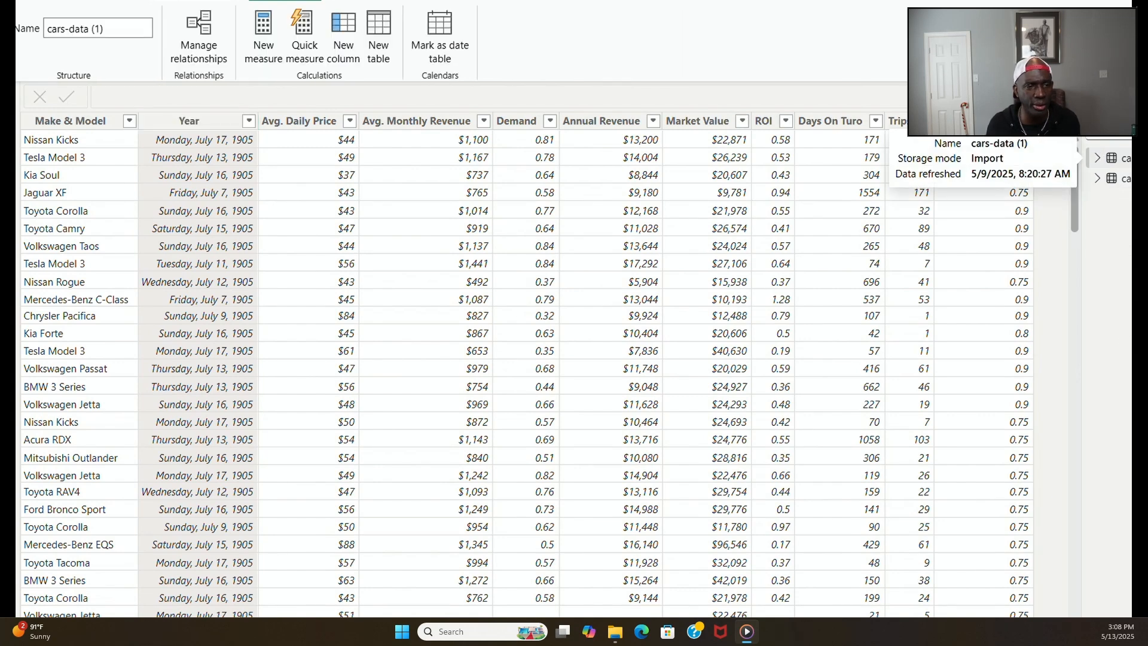
right_click(1118, 158)
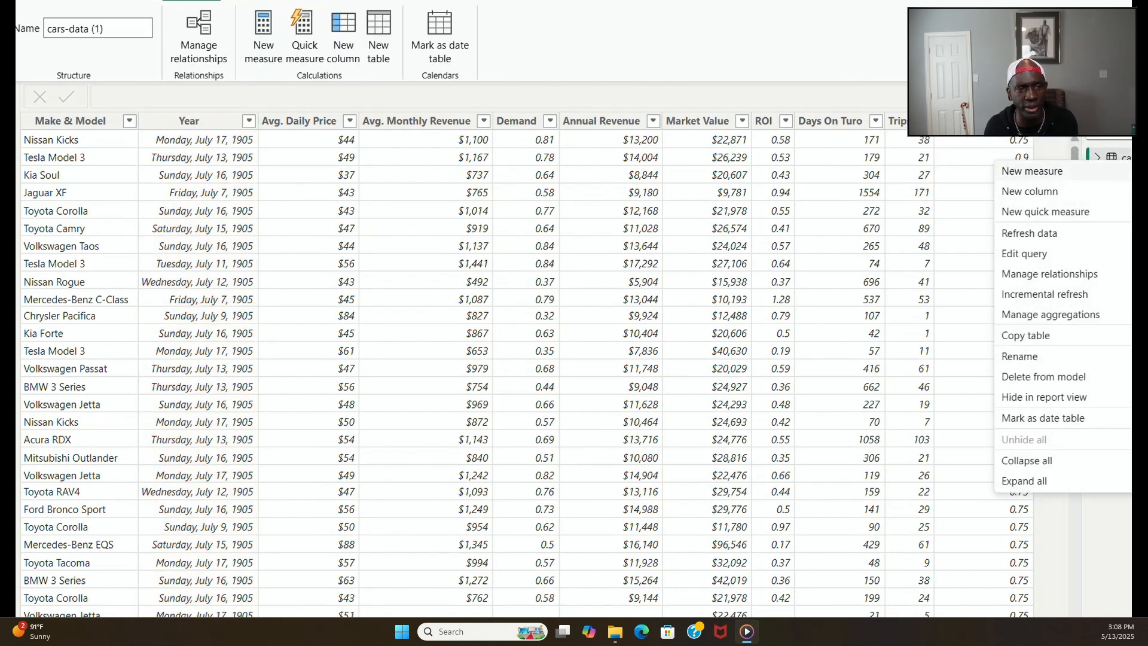
click(1041, 376)
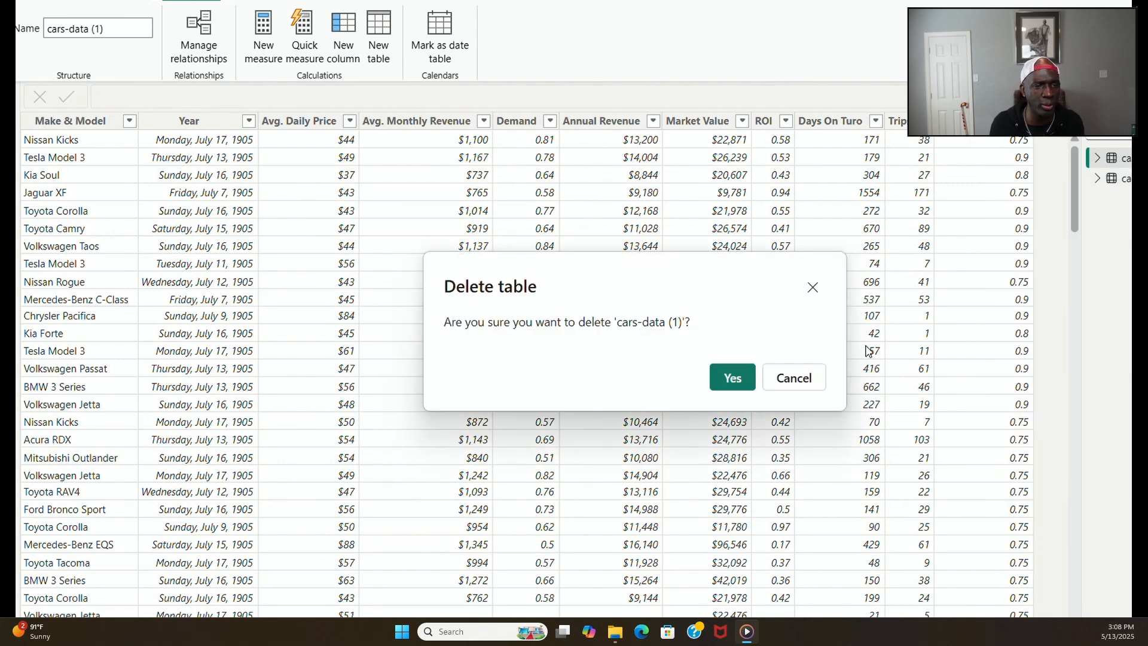
click(733, 377)
Step: Rename the remaining reloaded table to the deleted table's name so the report visuals can use its fields
right_click(1113, 158)
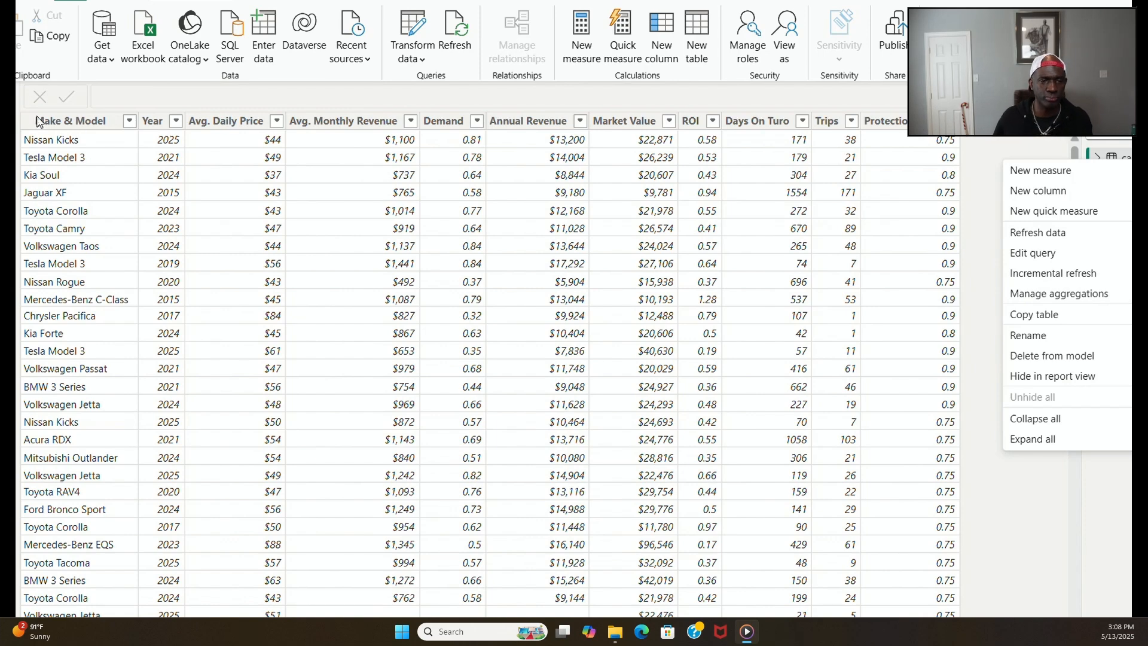
click(17, 102)
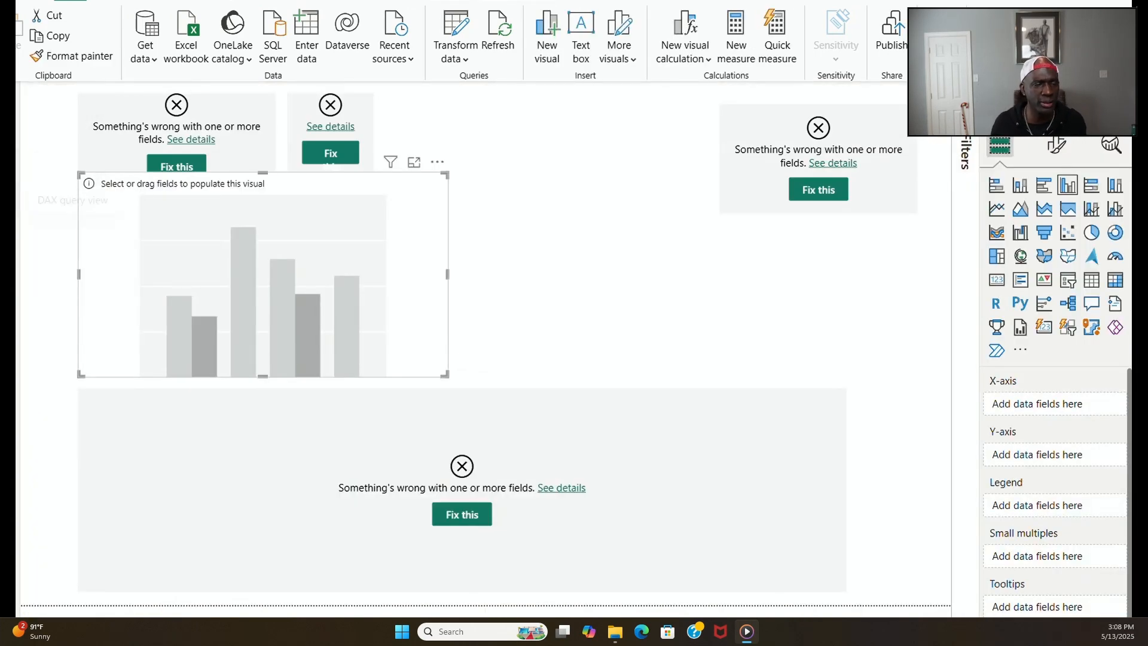
click(17, 203)
click(17, 174)
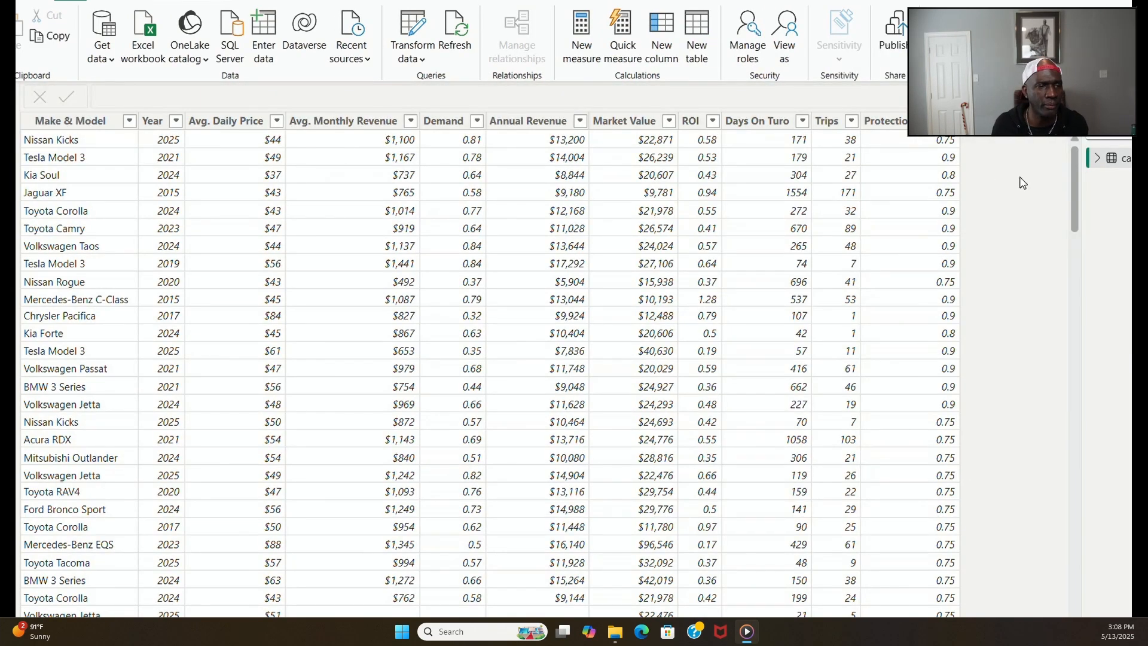
right_click(1112, 158)
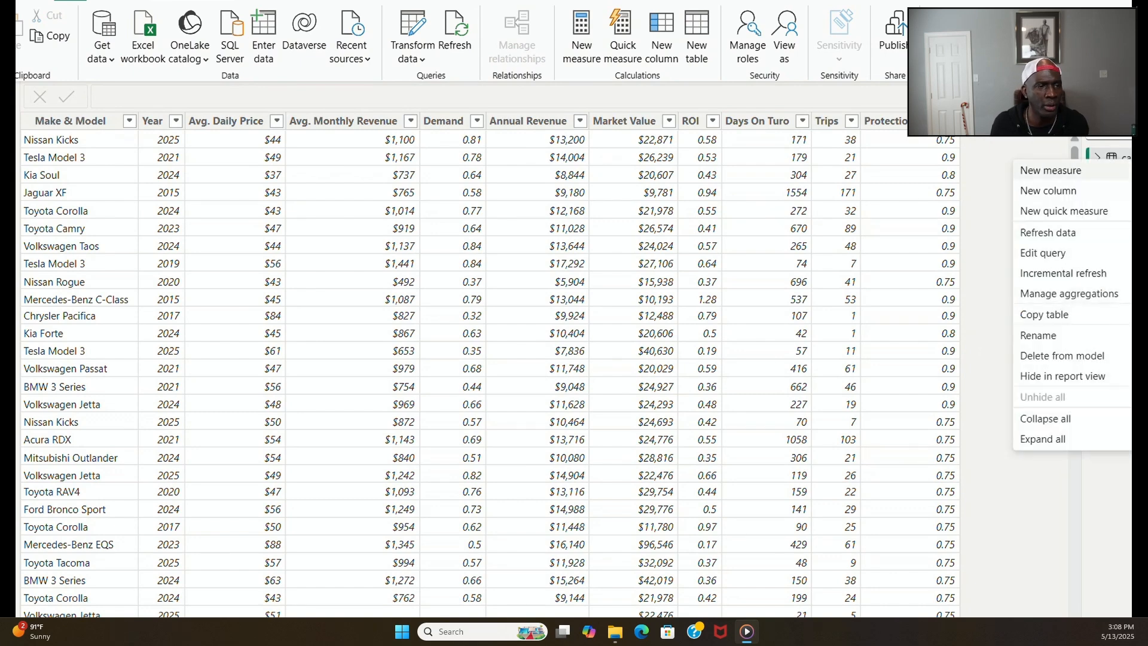
click(1040, 334)
click(1130, 158)
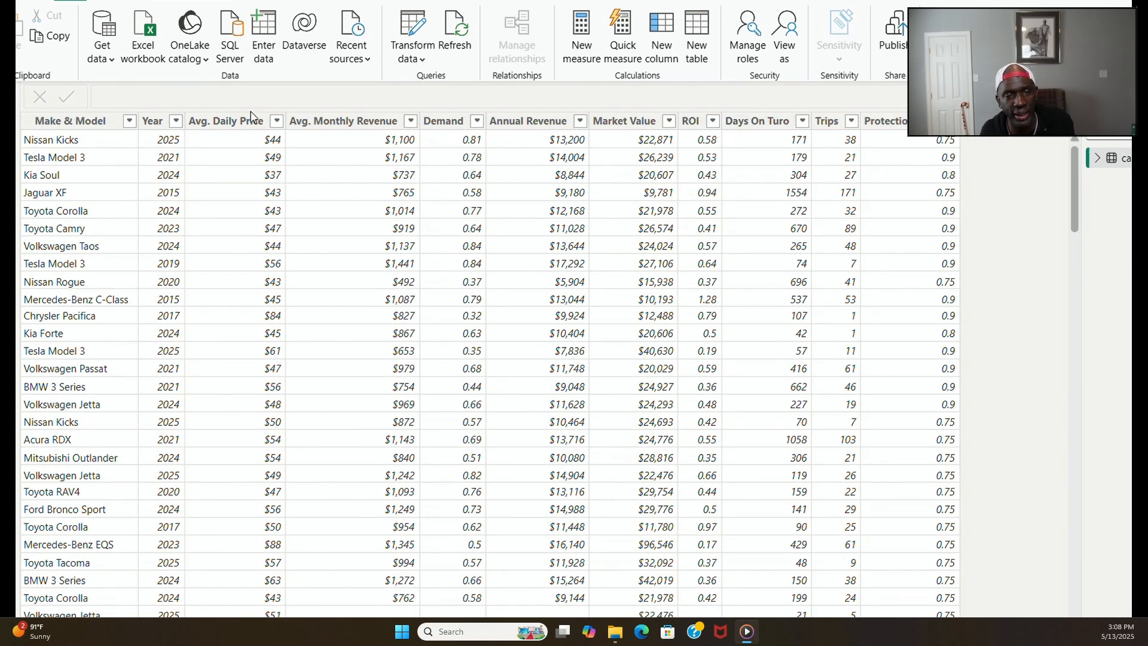
click(18, 99)
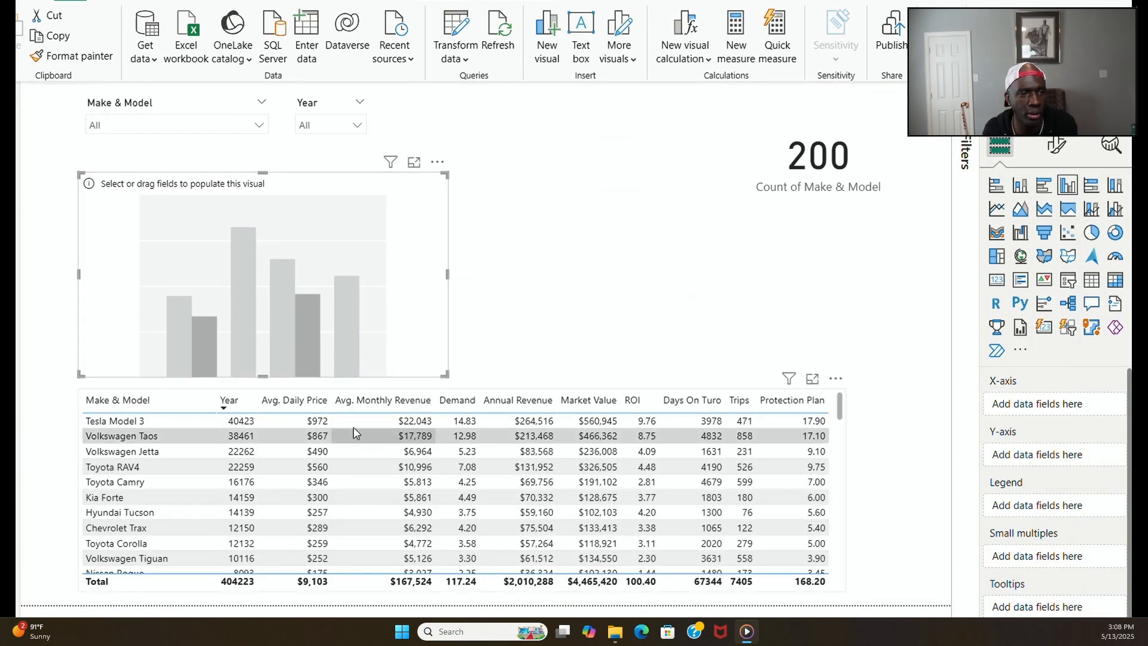
Step: Set the Year column's format to General and change its data type to Text in the reloaded table
click(847, 520)
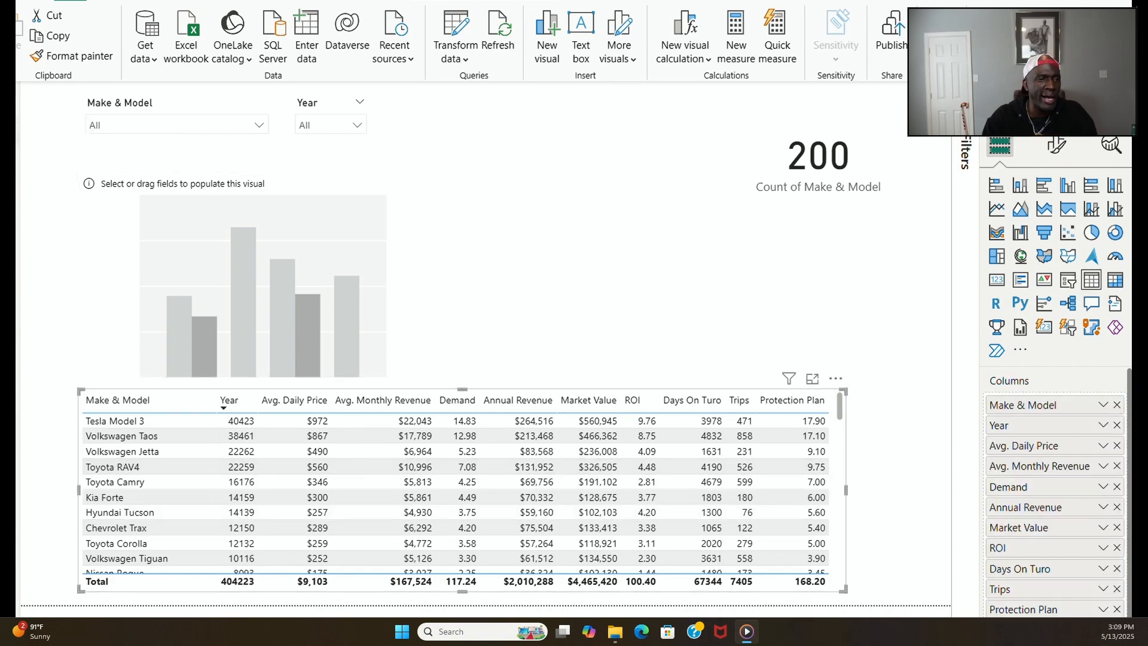
click(59, 117)
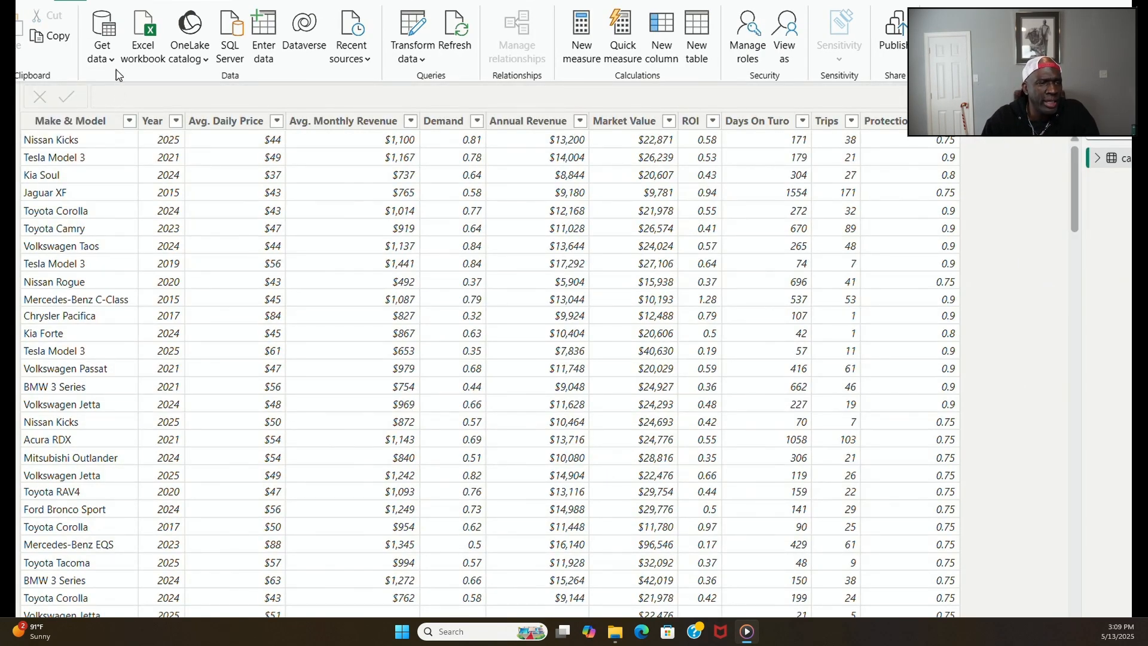
click(153, 121)
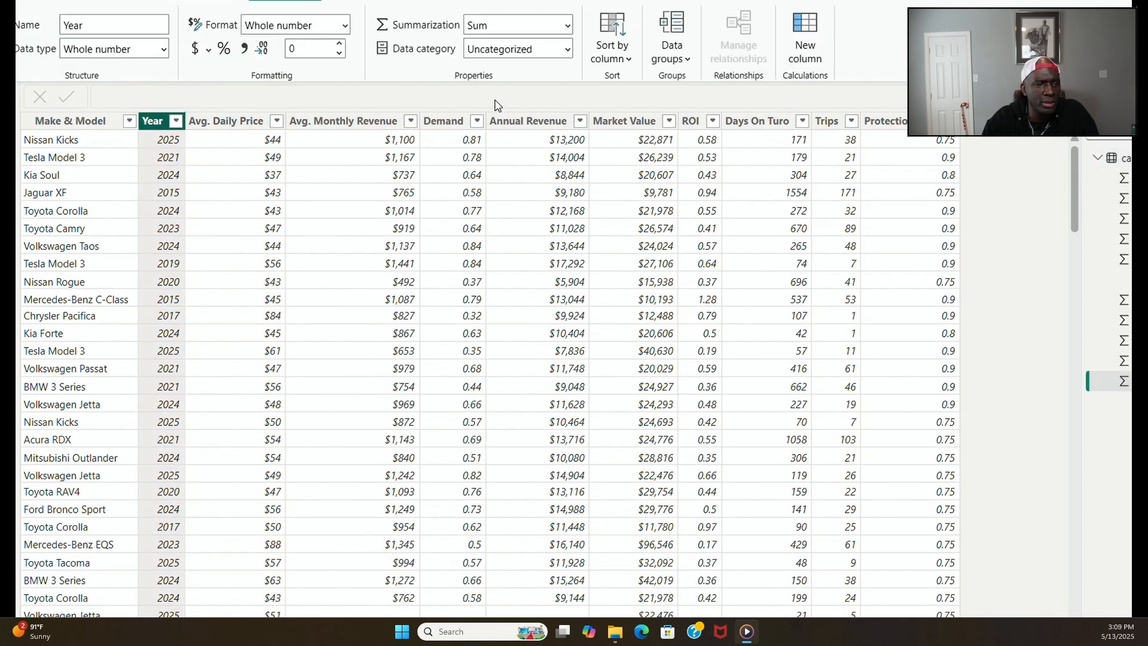
click(346, 27)
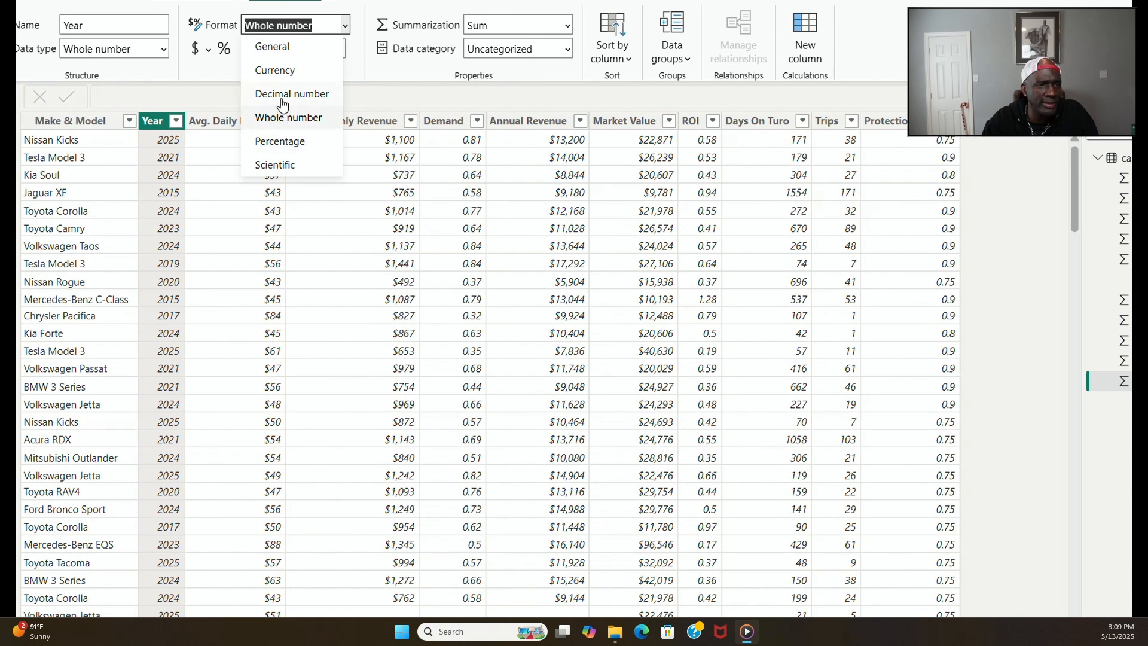
click(276, 48)
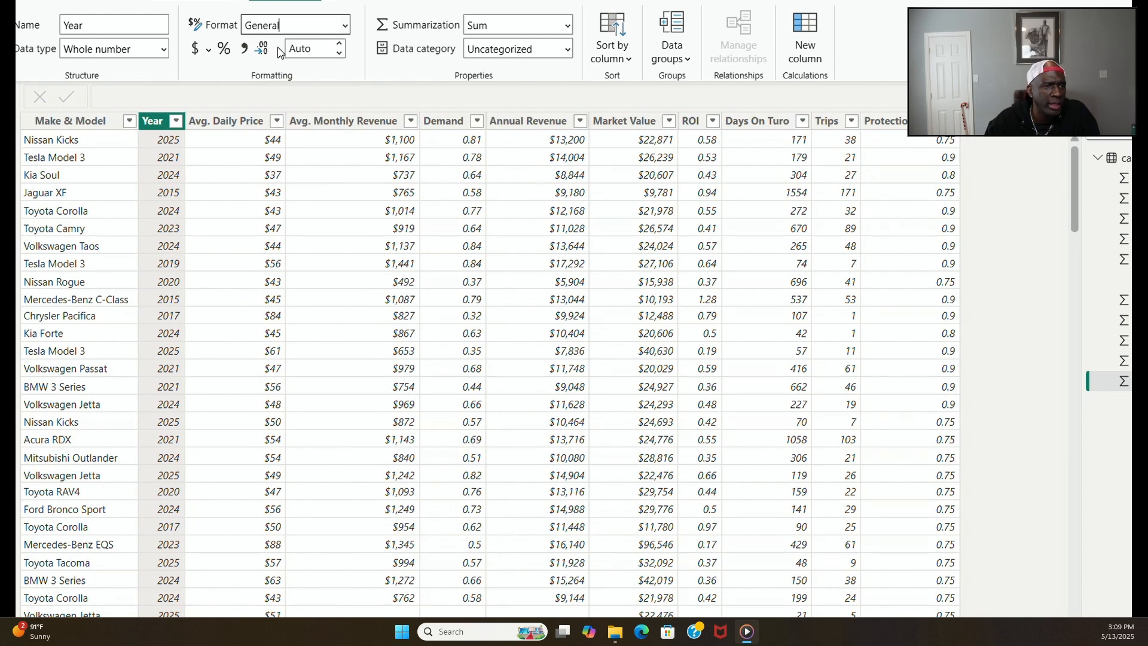
click(163, 52)
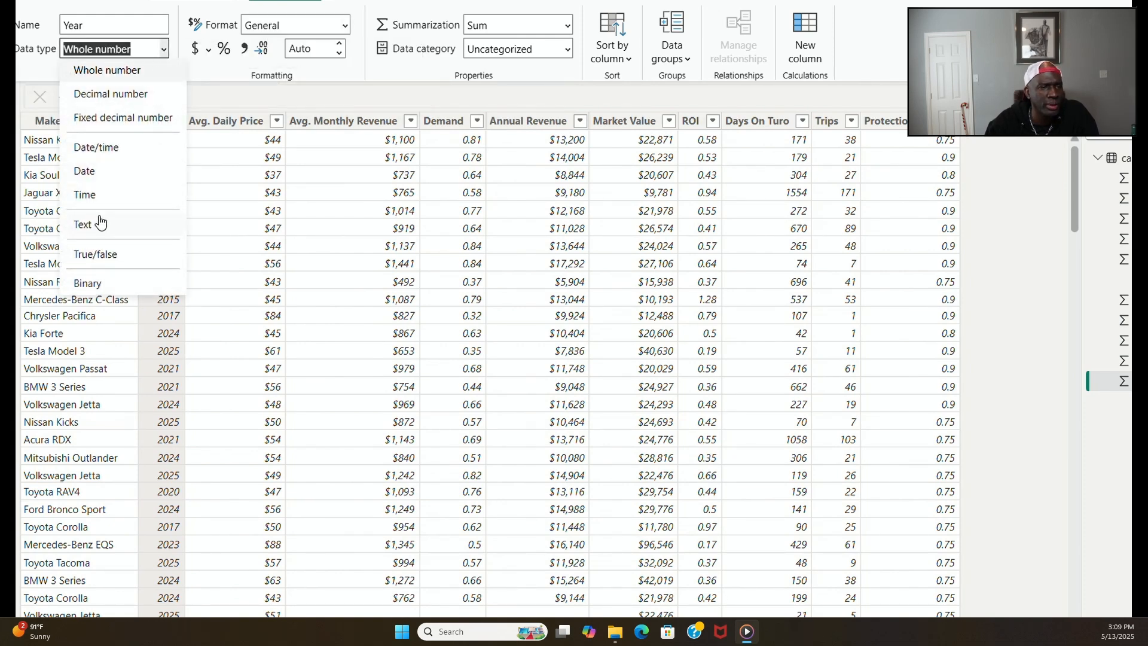
click(83, 225)
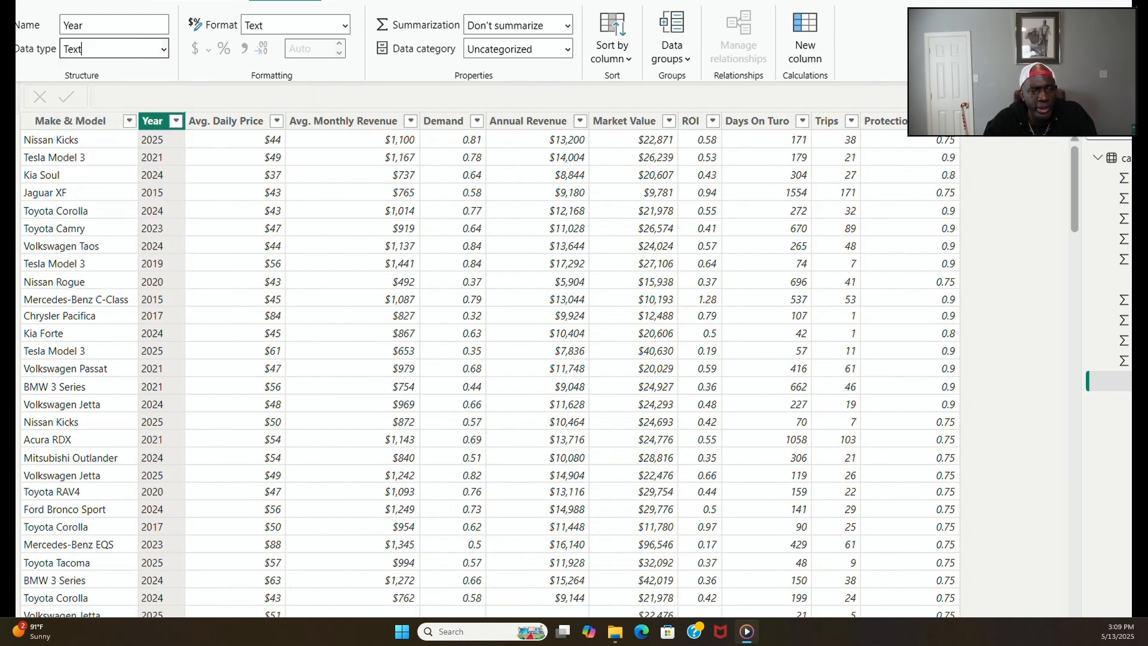
Step: Replace the broken Year field in the report's table visual with the Text-type Year field, placed after Make & Model
click(9, 99)
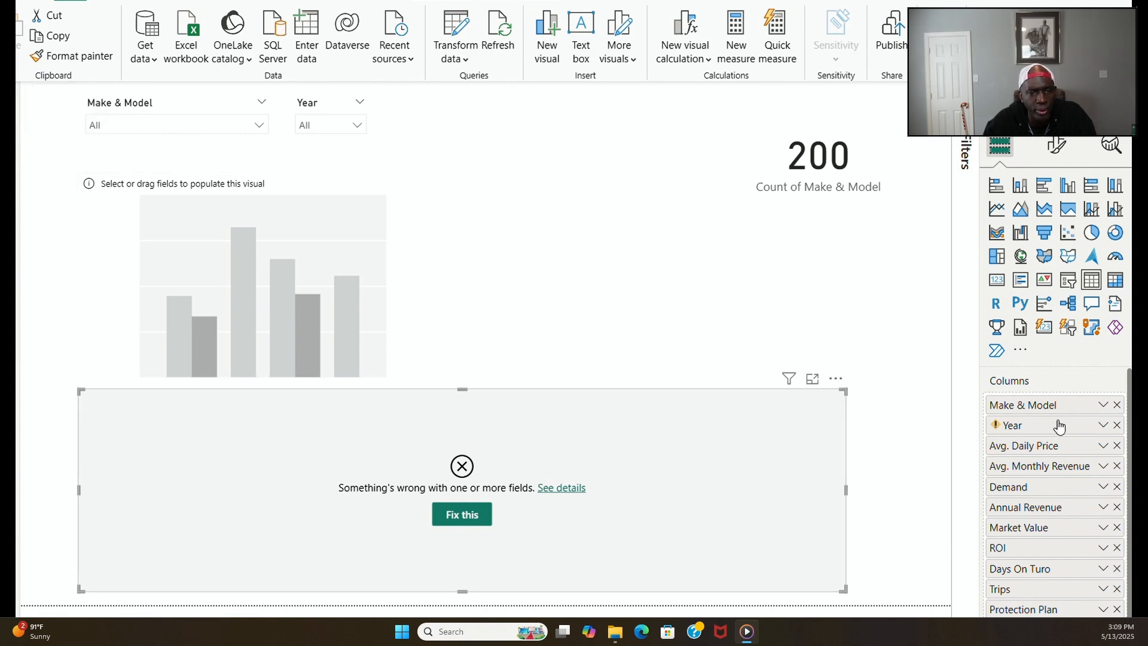
mouse_move(1056, 427)
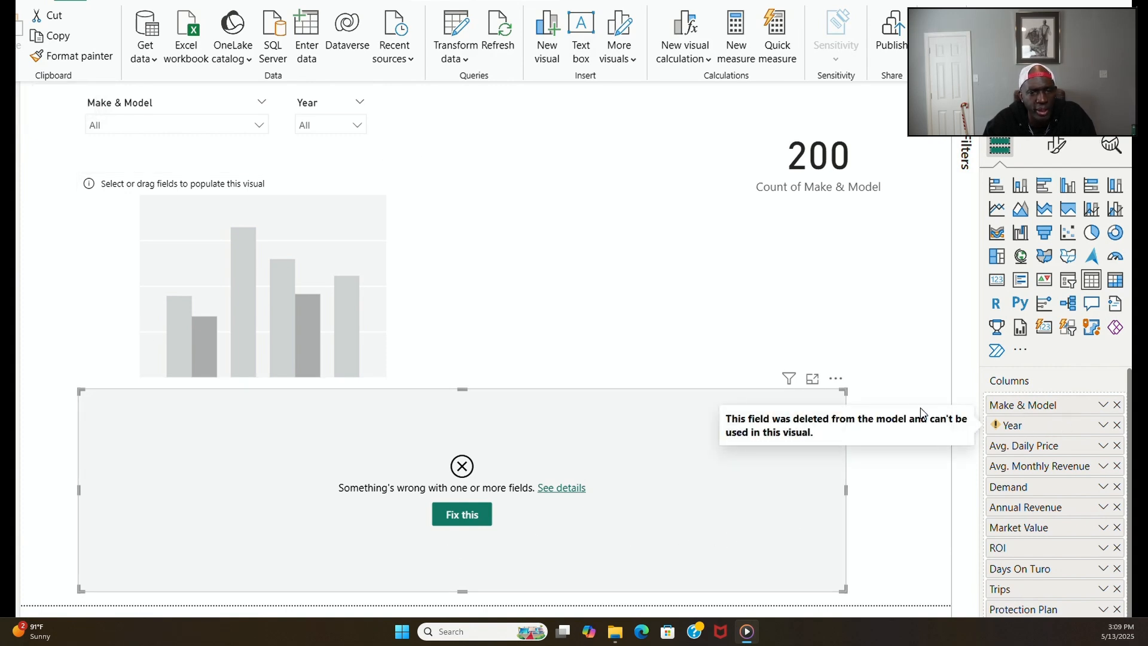
click(1117, 426)
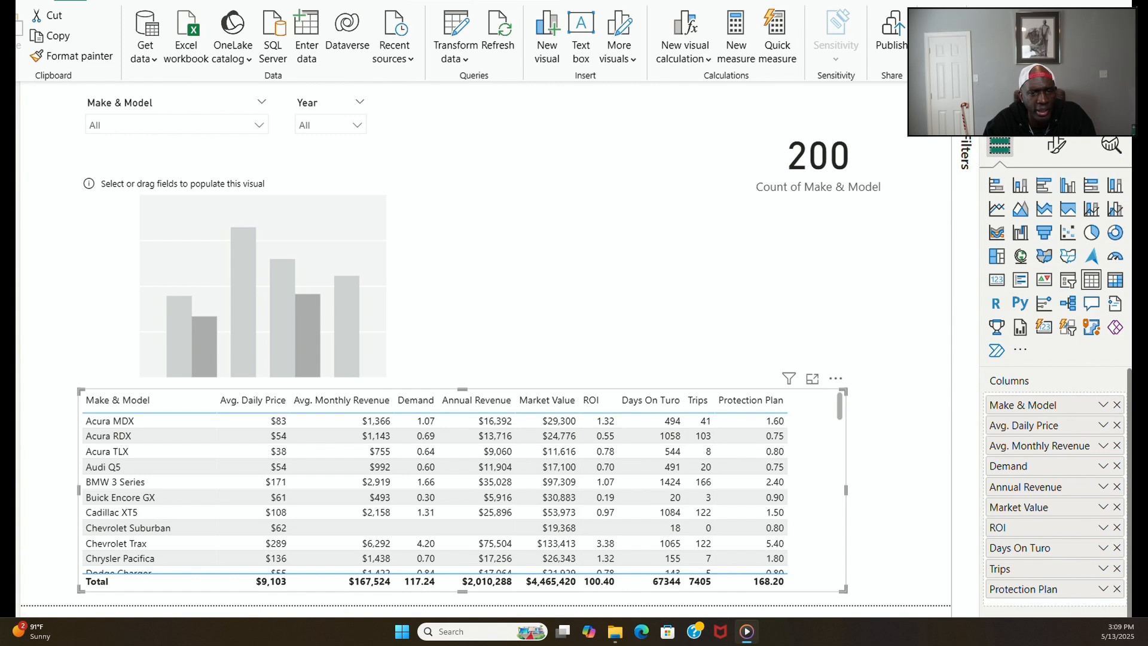
drag(1130, 383, 1085, 414)
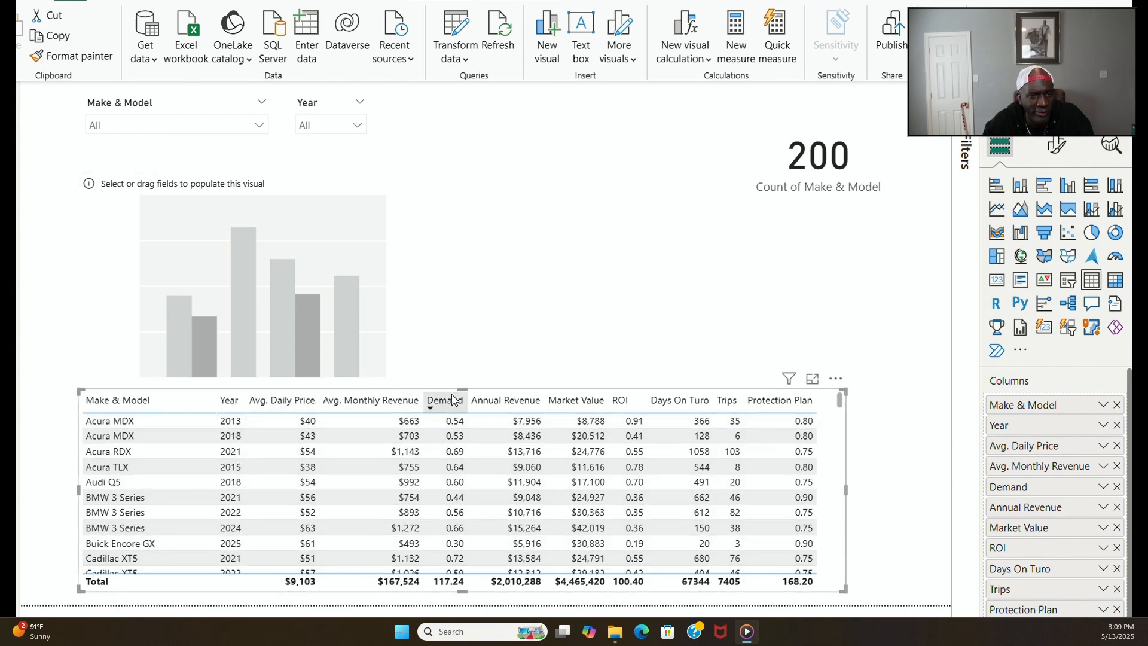
Step: Narrow the table visual slightly from its right edge to fit its columns more closely
mouse_move(462, 389)
mouse_down()
mouse_move(472, 110)
mouse_move(469, 478)
mouse_move(480, 393)
mouse_up()
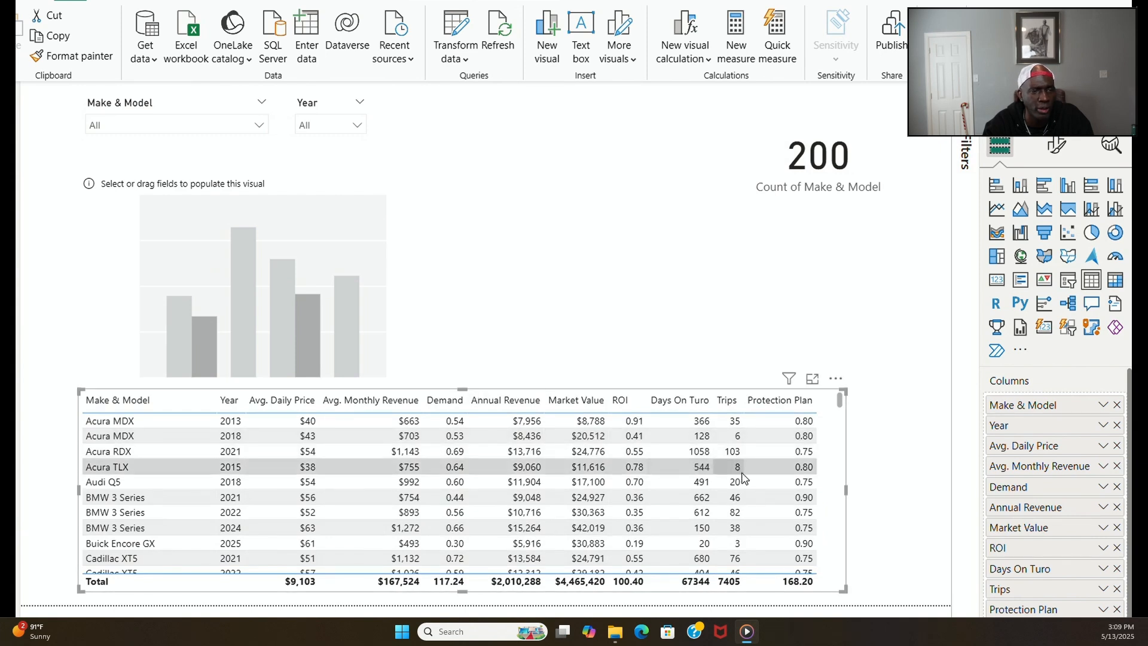
mouse_move(844, 492)
mouse_down()
mouse_move(822, 497)
mouse_move(833, 495)
mouse_up()
click(874, 550)
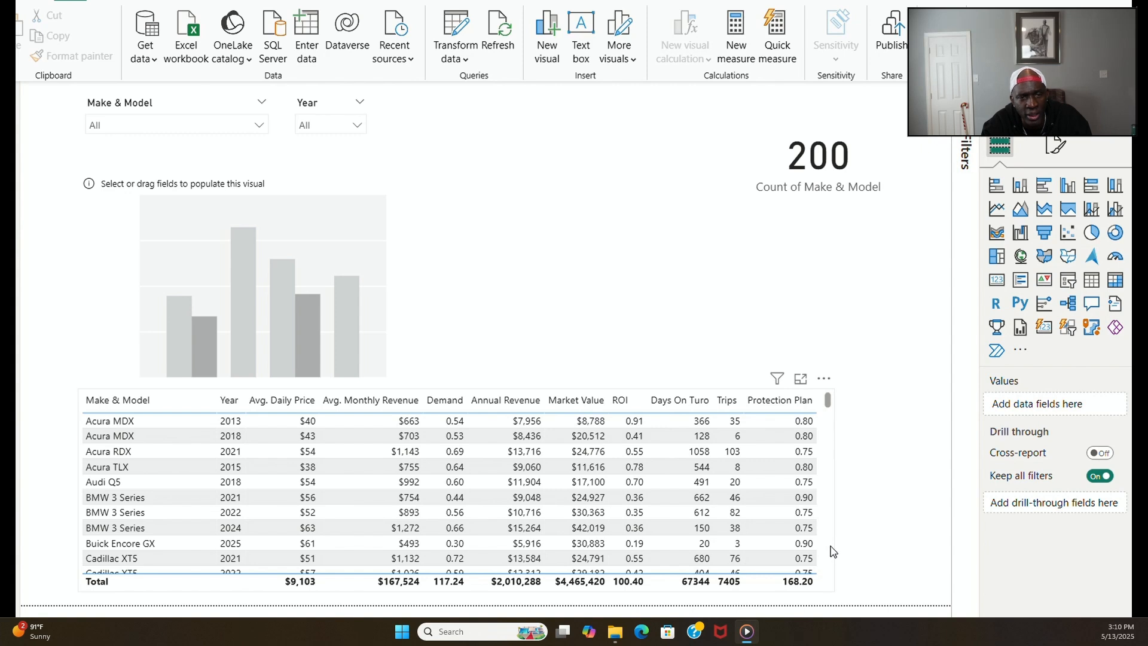
Step: Set the empty column chart's X-axis to Year and its Y-axis to Count of Make & Model
click(359, 207)
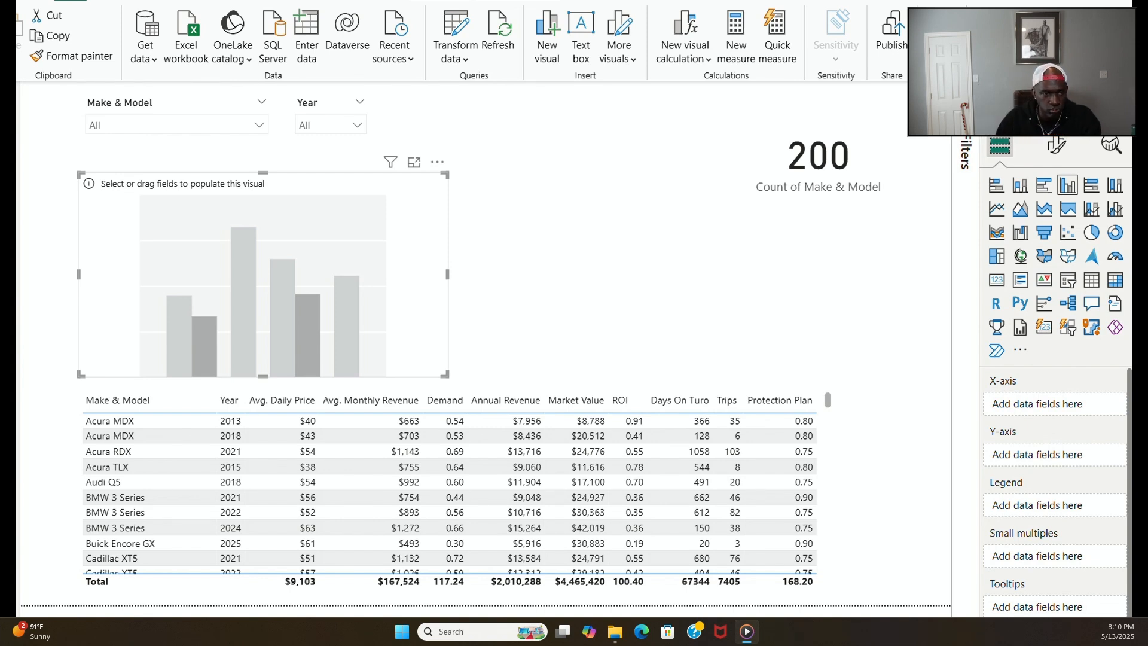
drag(1096, 120, 1074, 406)
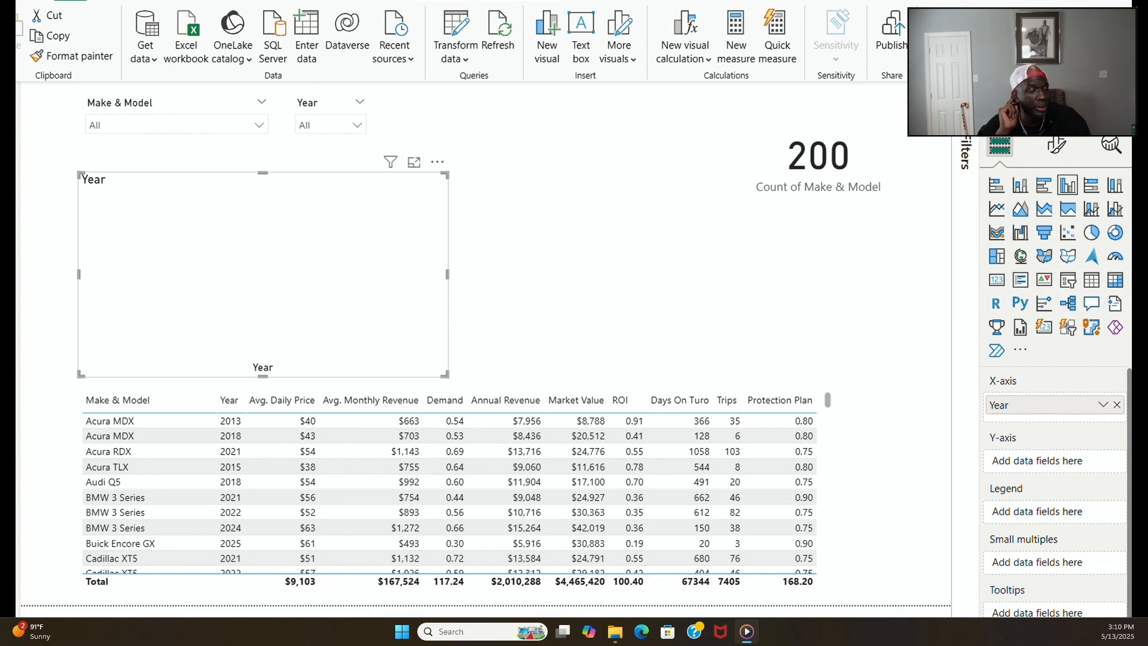
drag(1127, 323, 1089, 464)
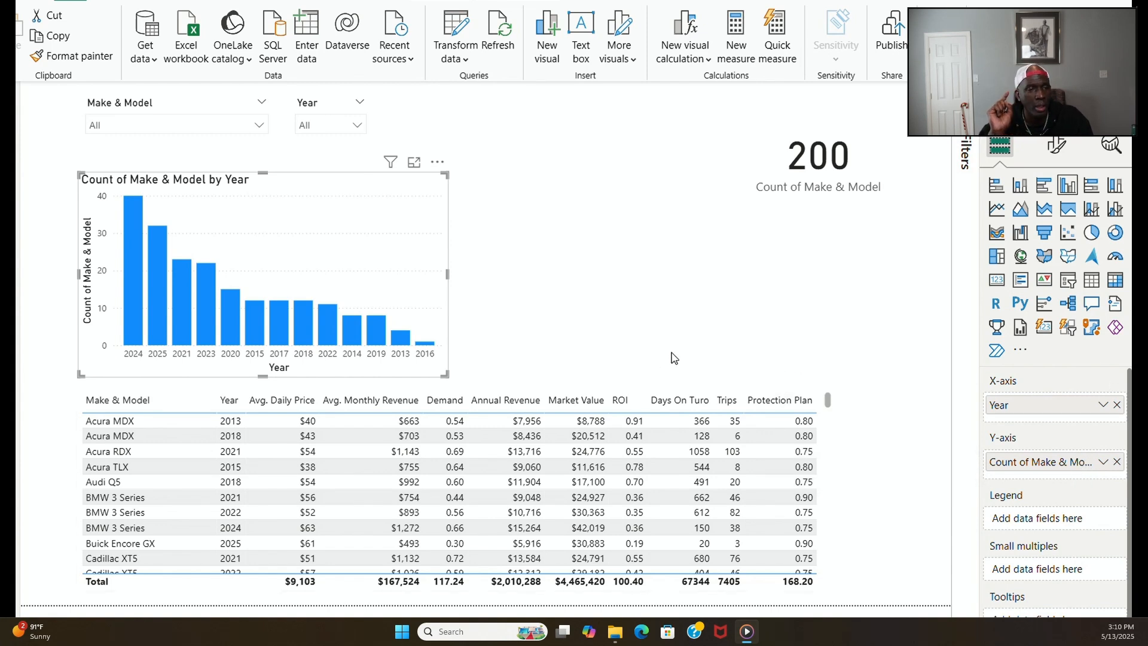
Step: Test the Make & Model slicer with Audi Q5 and BMW 3 Series, checking the chart, card and table
click(259, 133)
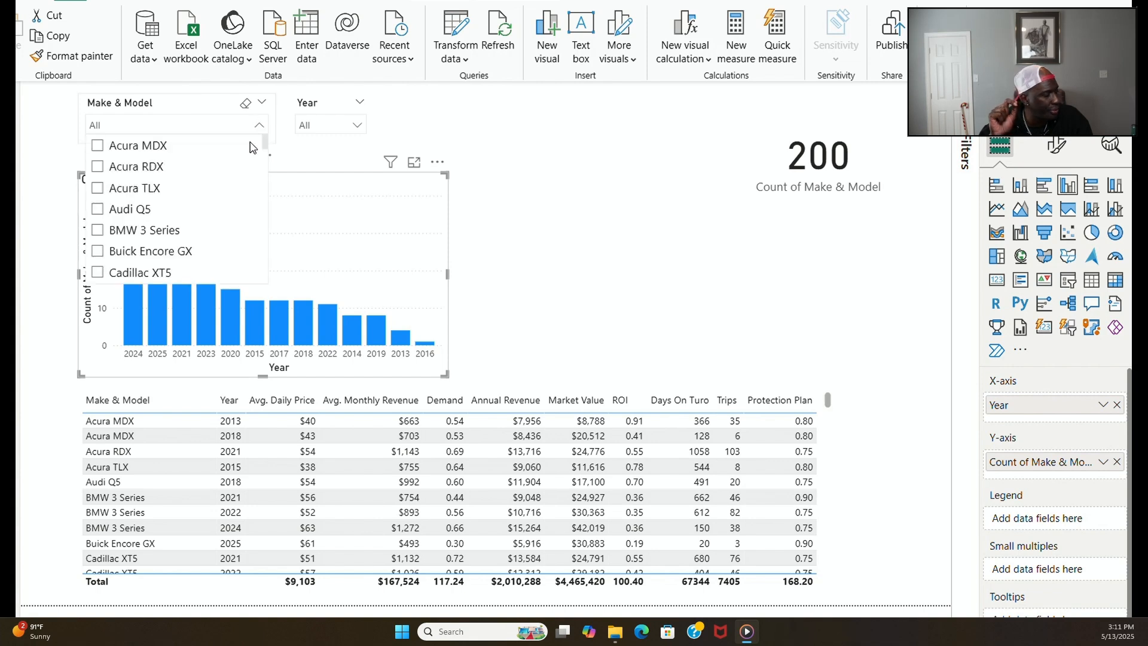
click(143, 215)
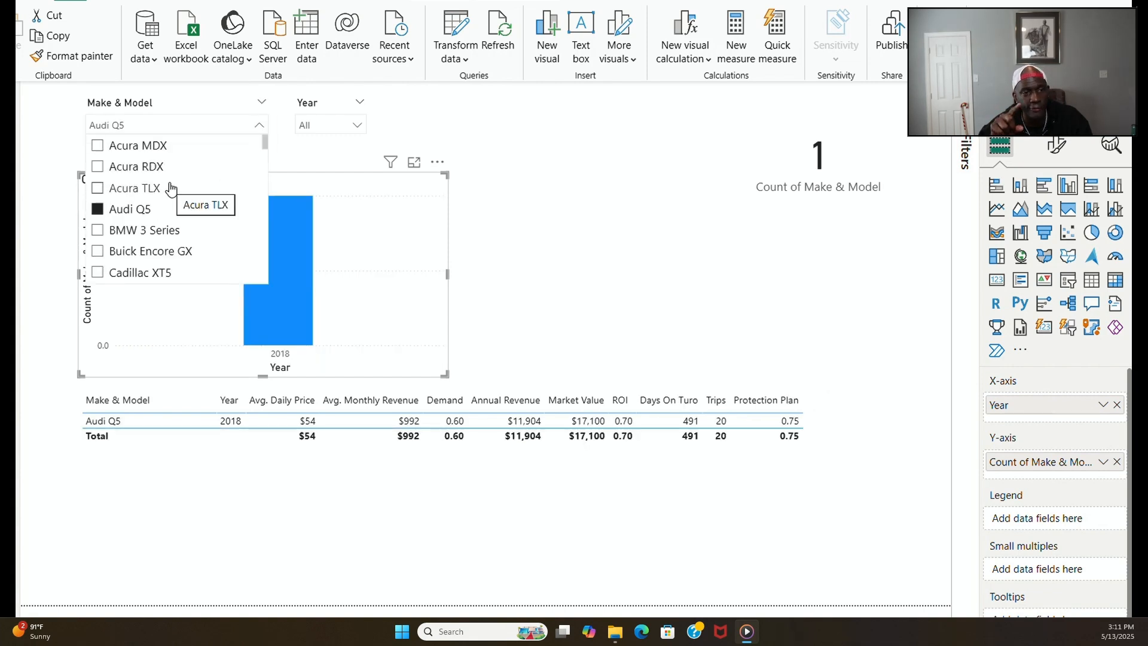
click(97, 232)
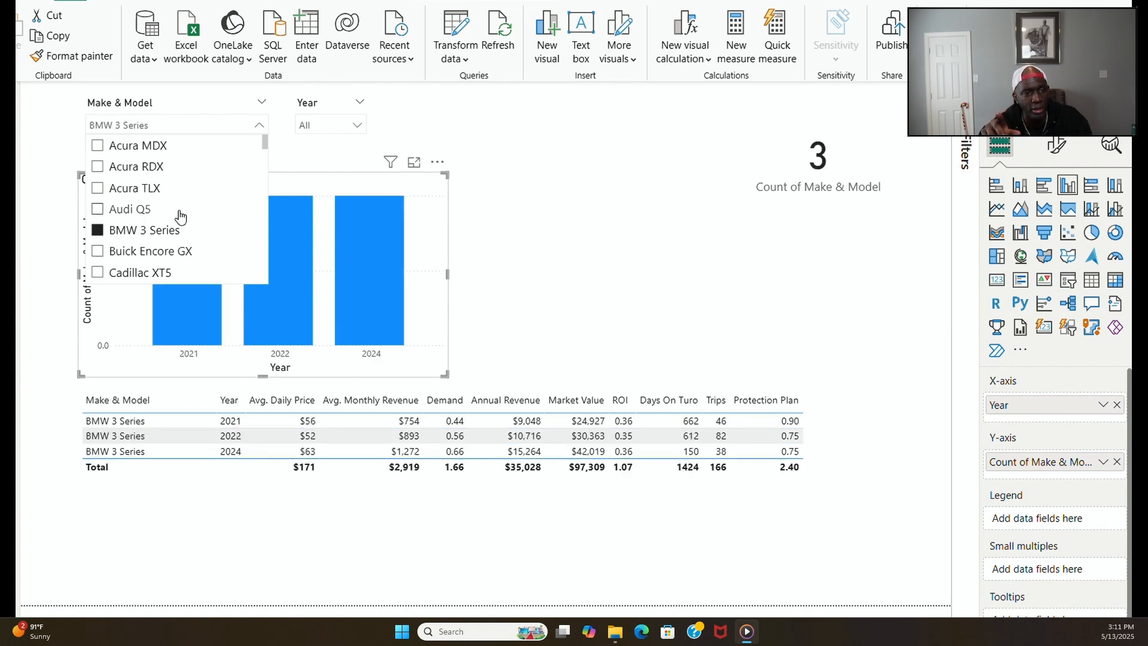
Step: Move the Count of Make & Model by Year chart between the slicers and the car-count card, above the table
click(281, 195)
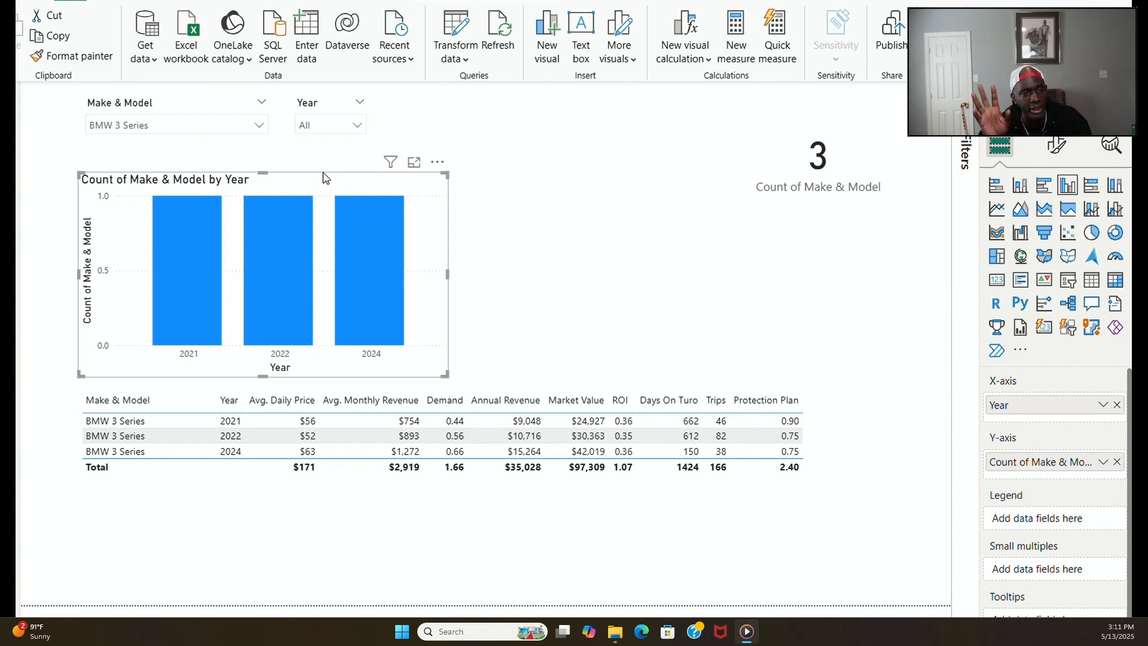
drag(327, 177, 619, 165)
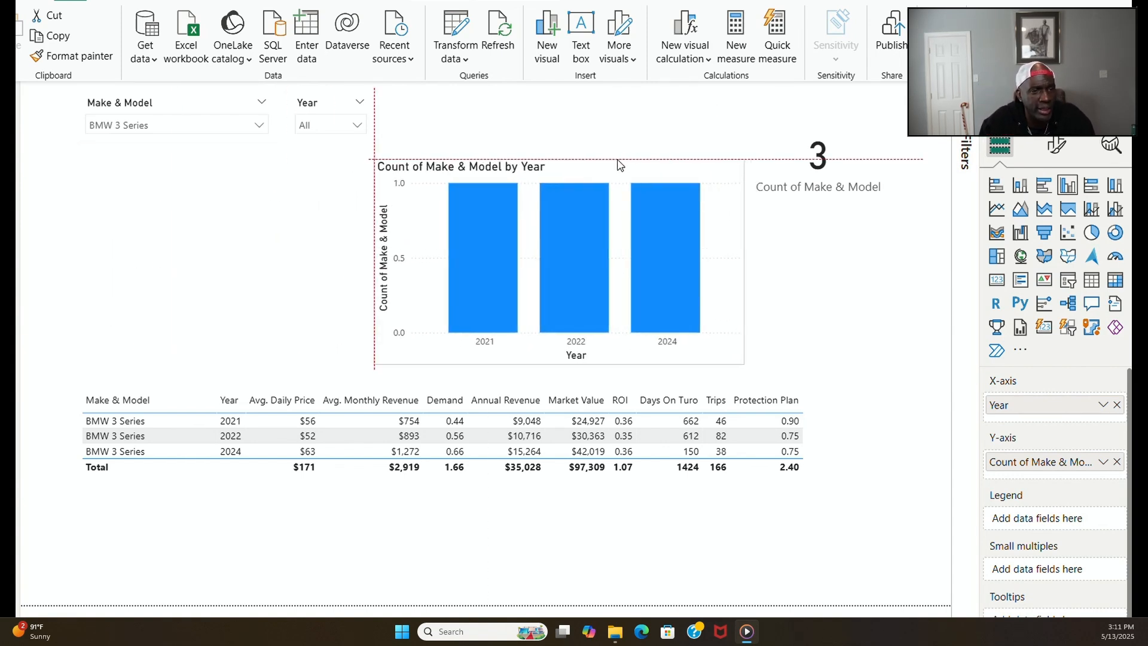
Step: Filter the report by Acura MDX, Acura RDX and Acura TLX in turn to check how the visuals respond
click(259, 127)
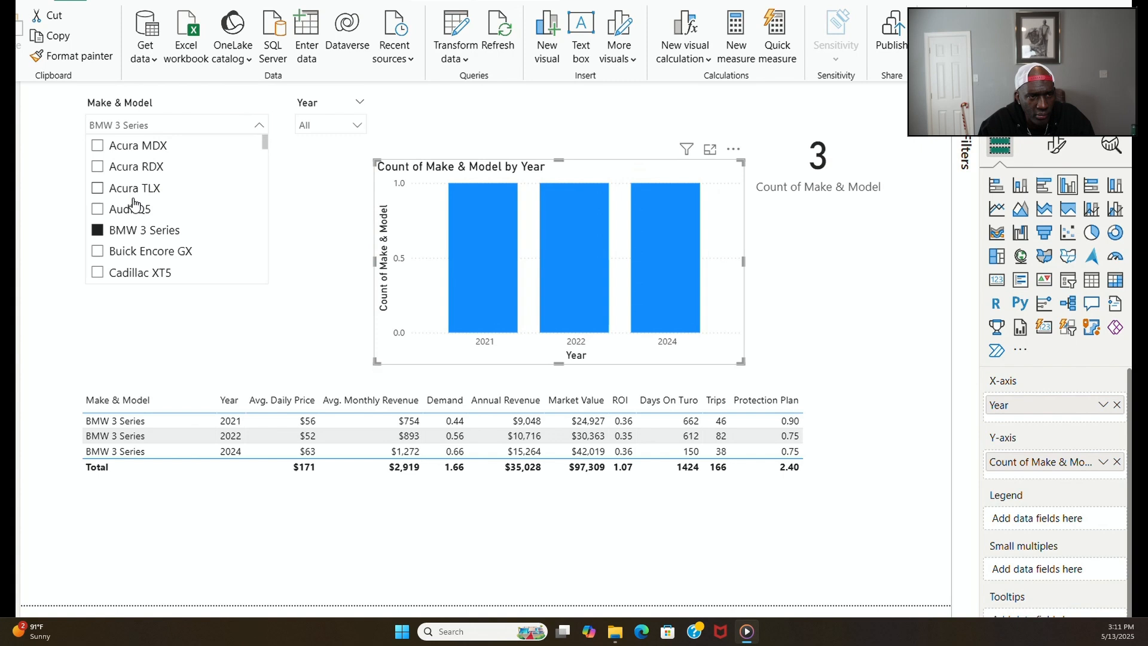
click(97, 147)
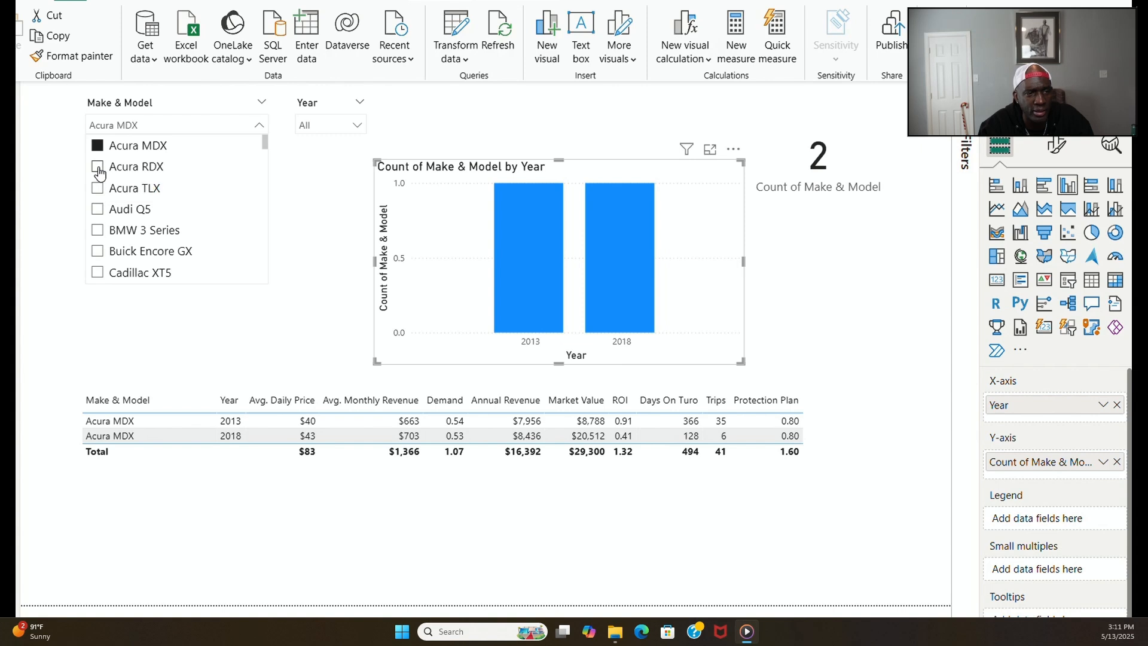
click(98, 167)
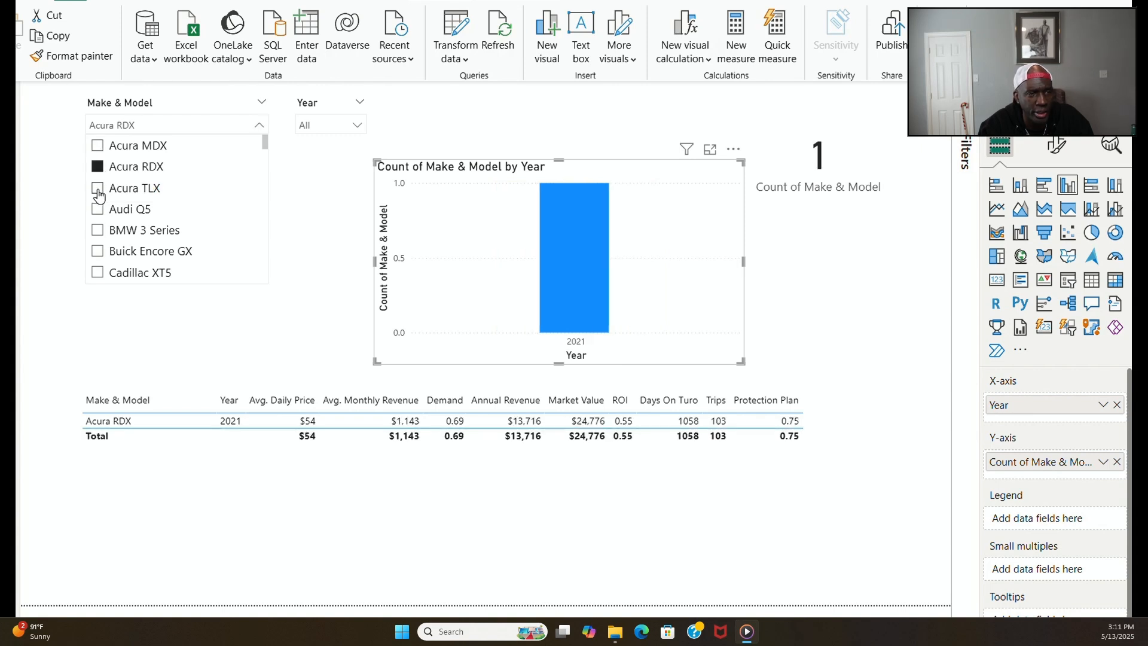
click(97, 189)
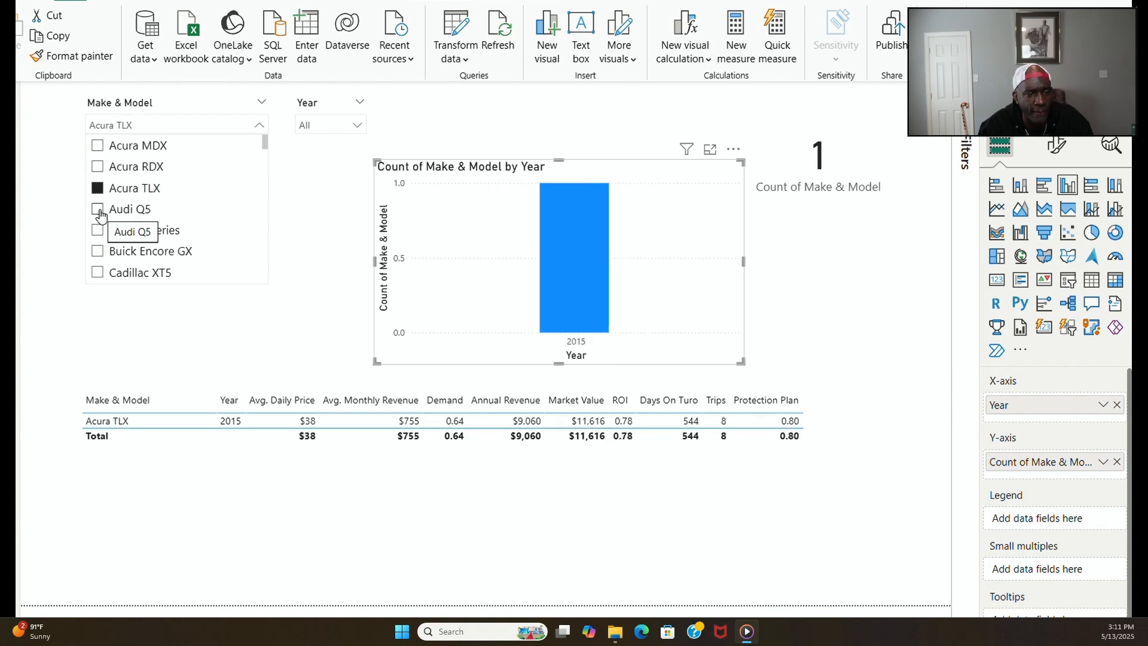
Step: Filter the report by Audi Q5, BMW 3 Series, Buick Encore GX and Cadillac XT5 in turn, checking the visuals
click(98, 210)
click(98, 232)
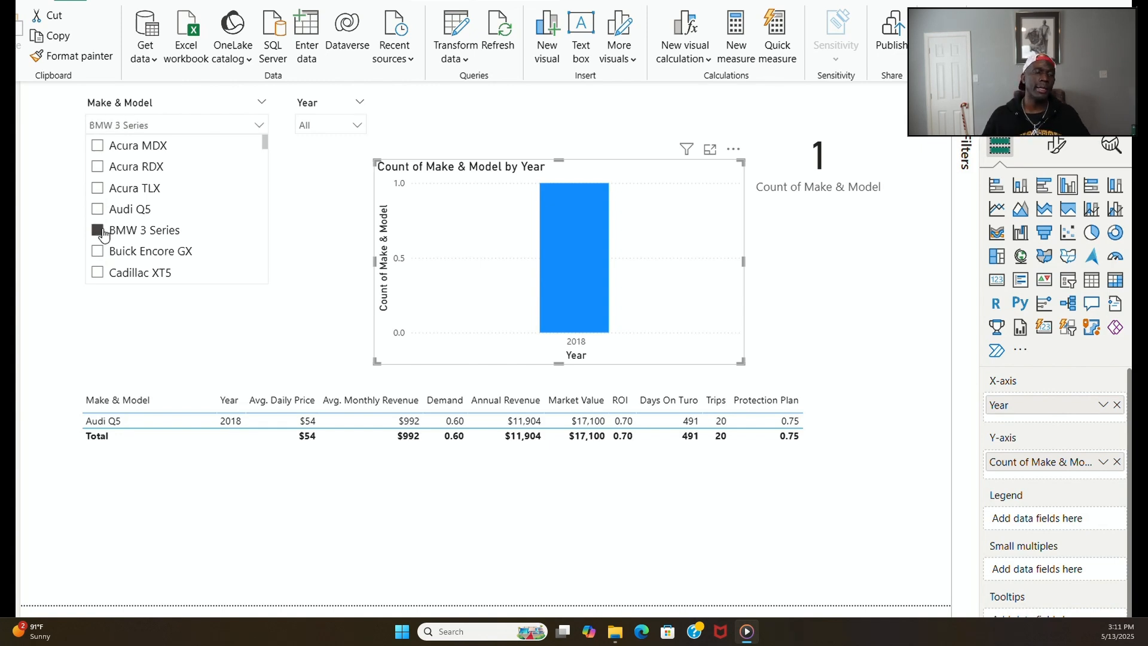
click(102, 253)
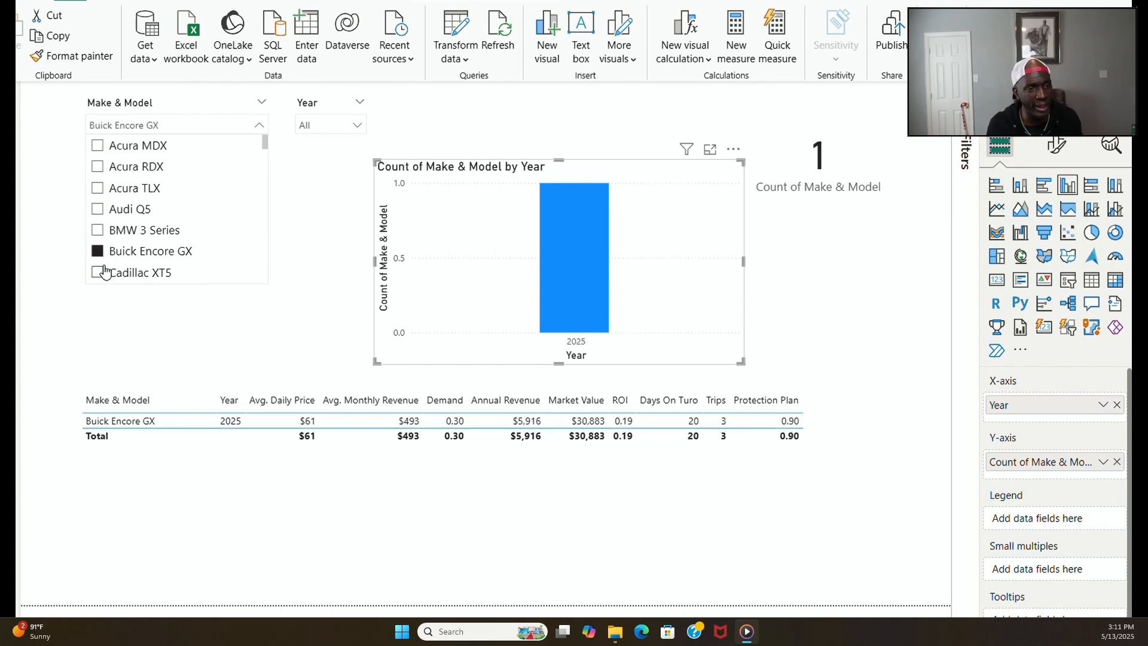
click(101, 274)
Step: Filter the report one model at a time by Chevrolet Suburban, Chevrolet Trax, Chrysler Pacifica and Dodge Charger to review their figures
scroll(131, 258, down, 4)
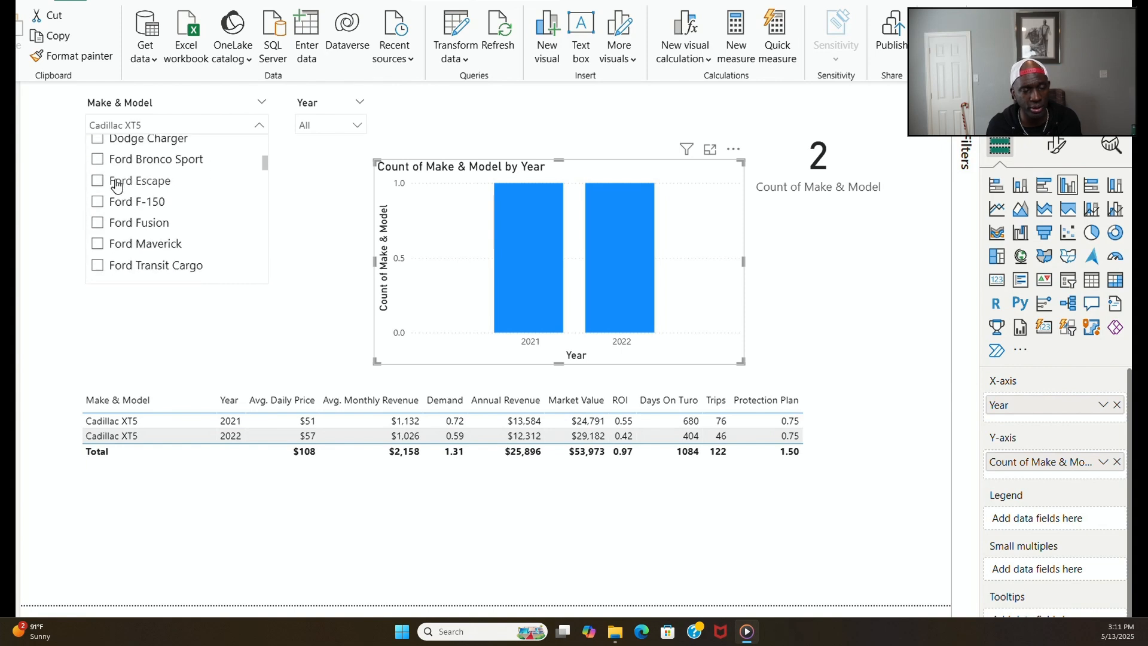
scroll(116, 191, up, 1)
scroll(106, 178, up, 1)
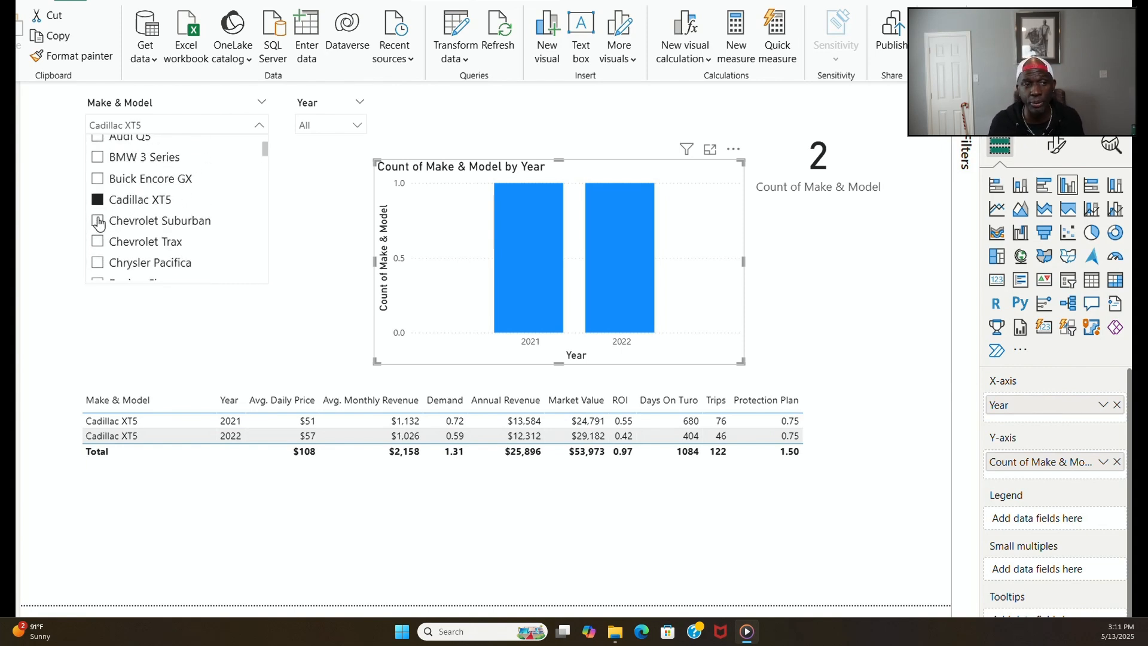
click(98, 221)
click(99, 239)
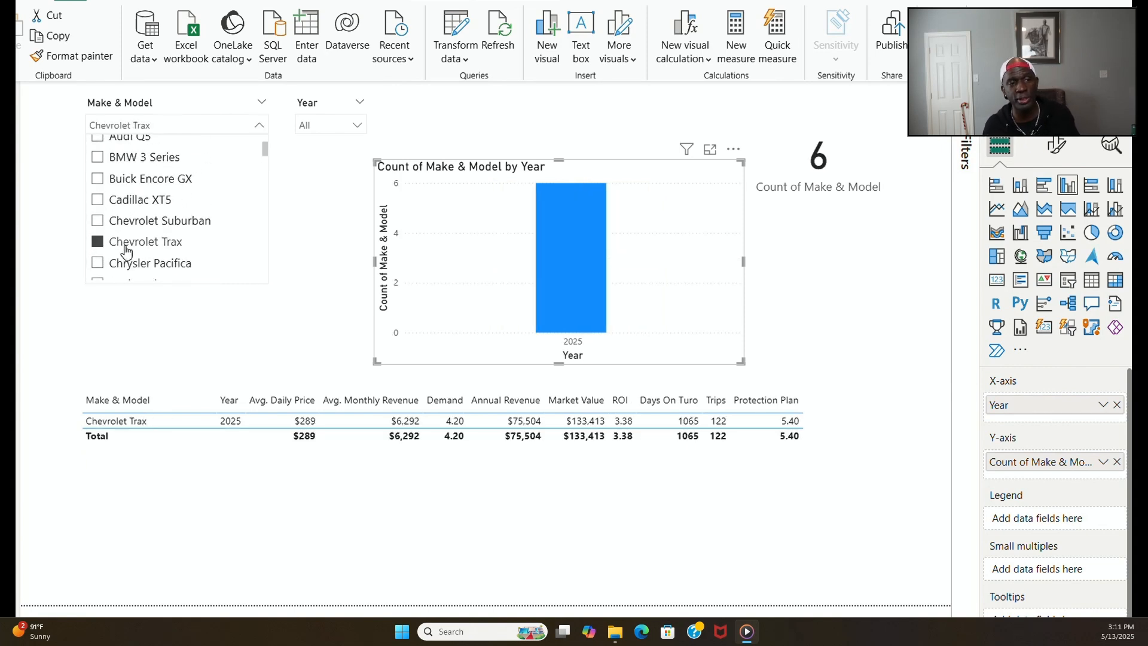
click(106, 265)
scroll(120, 251, down, 3)
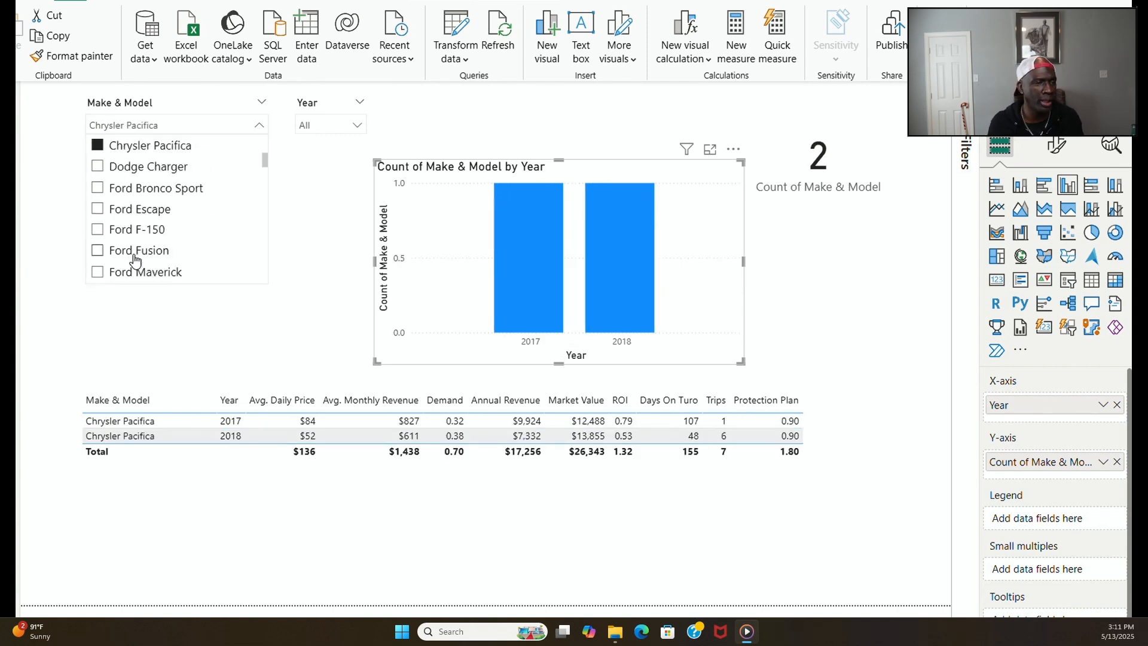
click(98, 143)
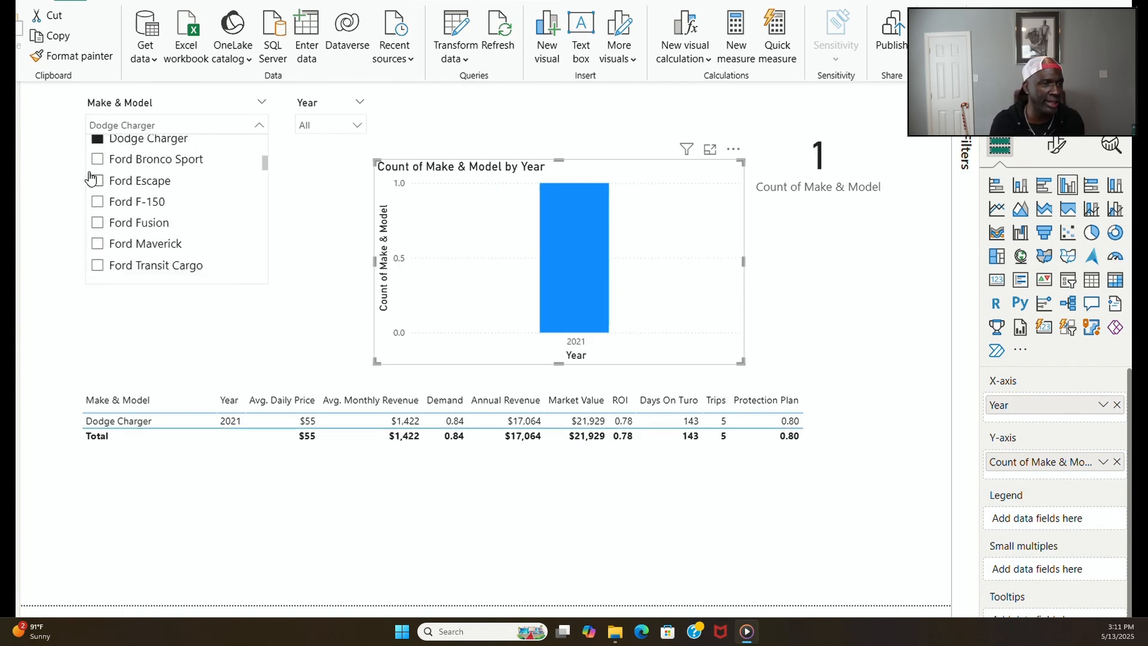
Step: Review the Ford models one by one by filtering on Bronco Sport, Escape, F-150, Fusion, Maverick and Transit Cargo
click(98, 159)
click(99, 181)
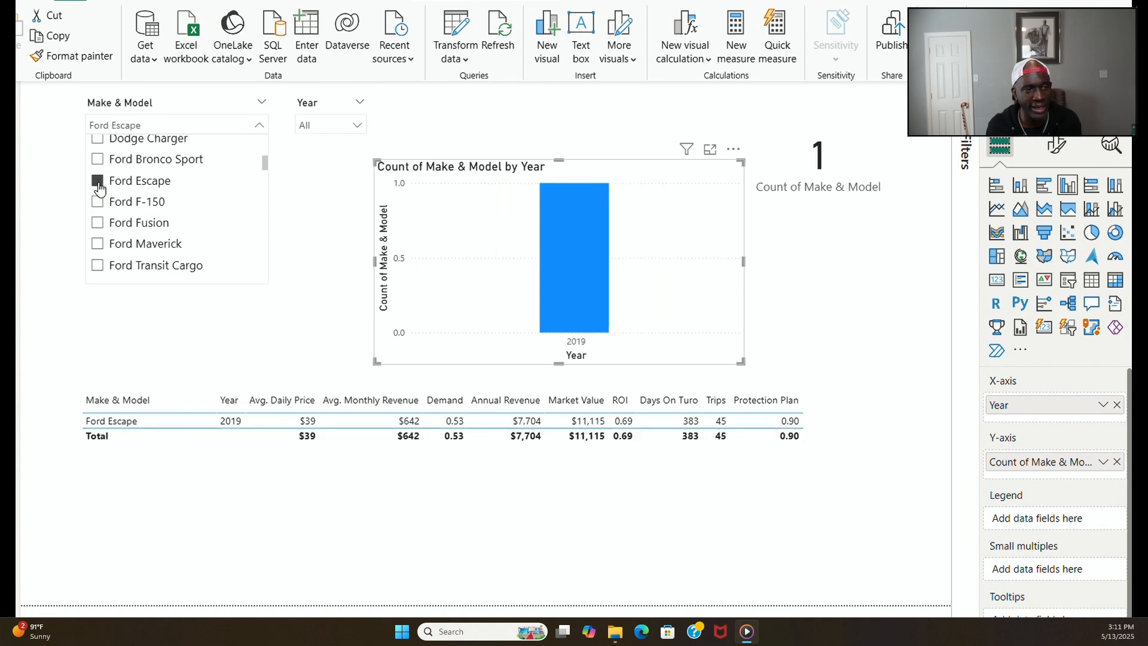
click(98, 203)
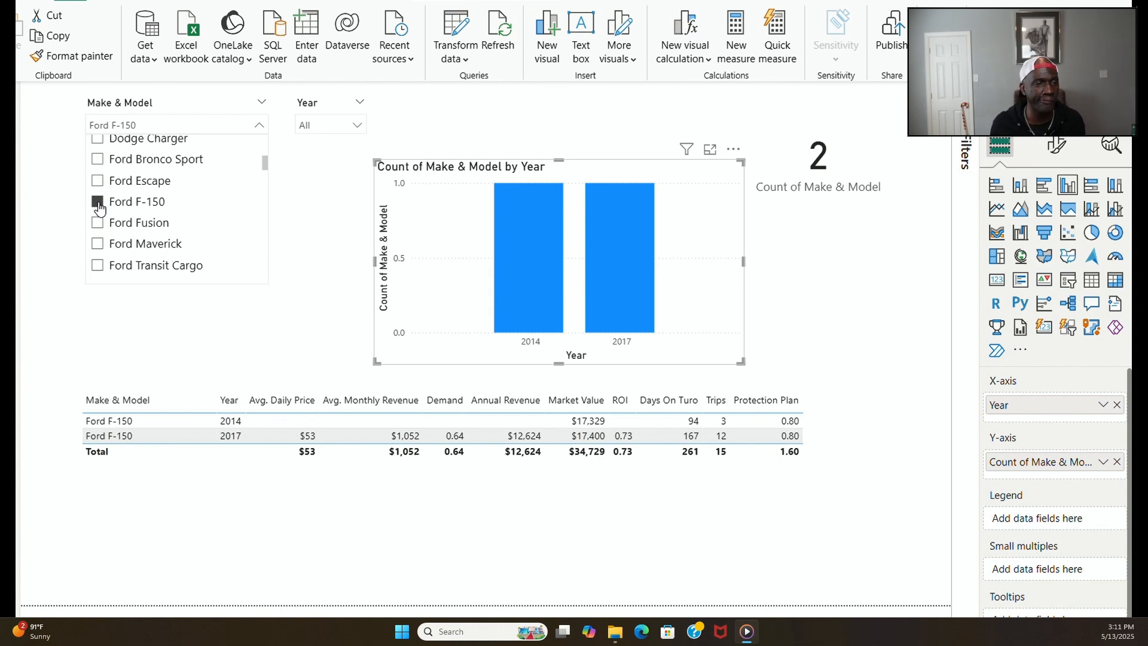
click(98, 224)
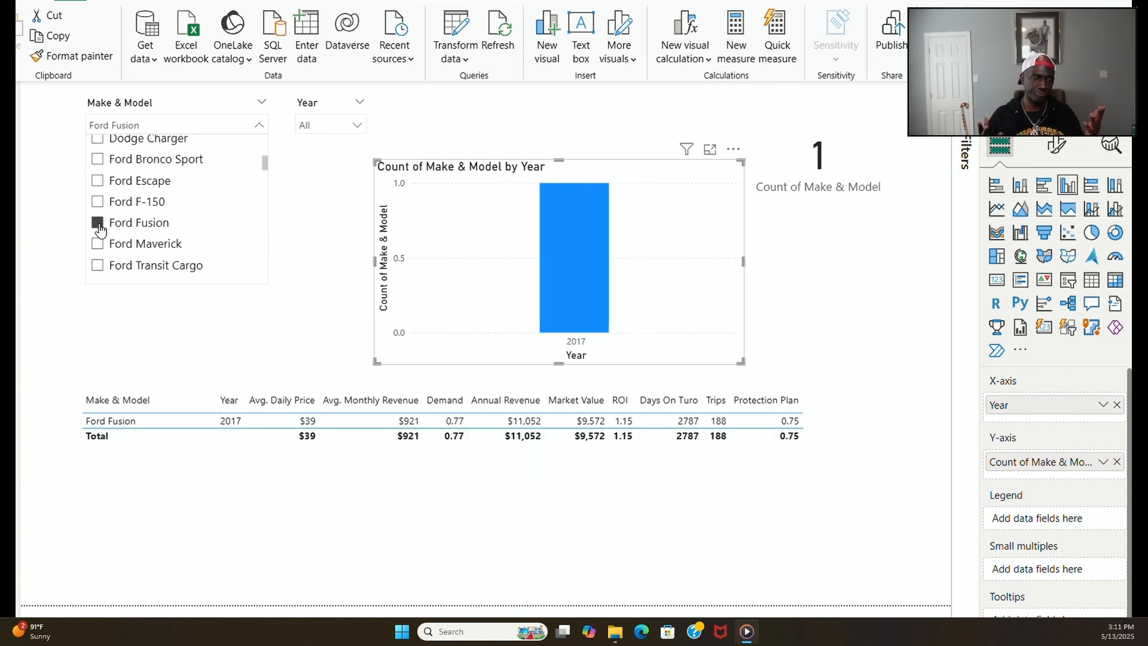
click(98, 245)
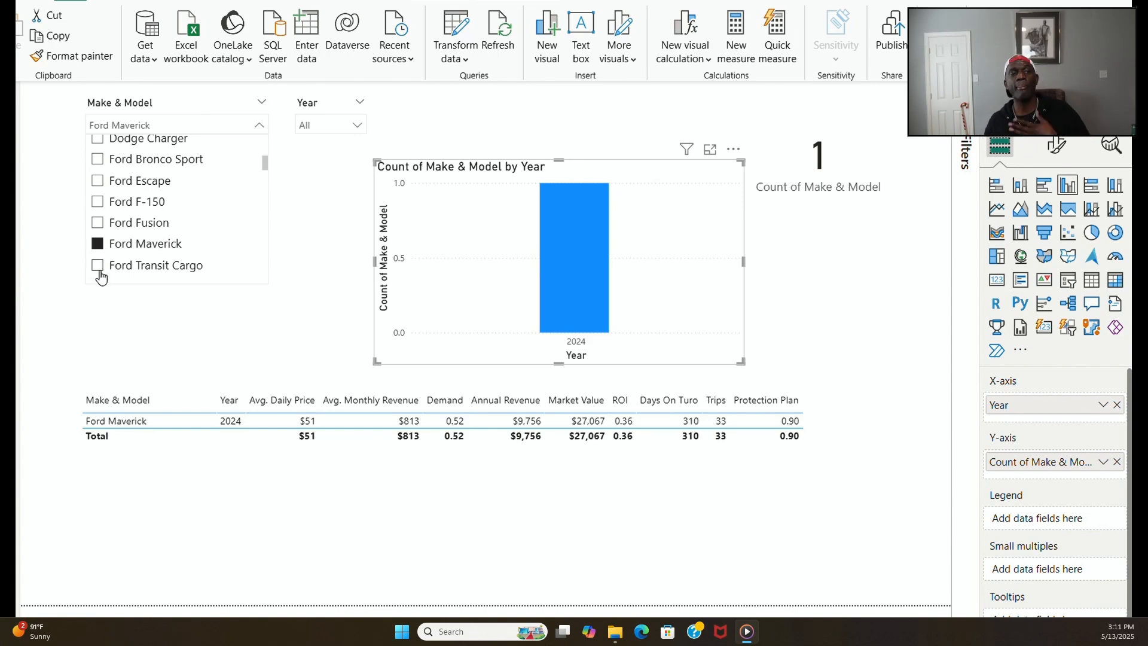
click(97, 267)
Step: Filter the report by Honda Accord and Honda CR-V in turn to check their chart and table figures
scroll(99, 252, down, 3)
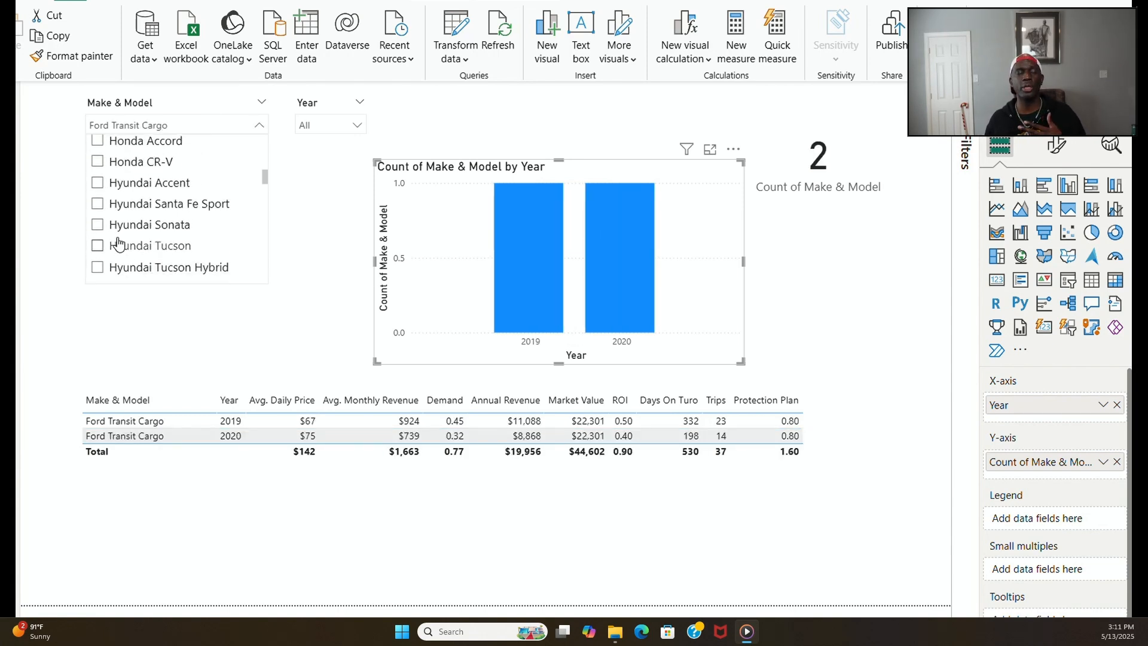
scroll(99, 191, up, 2)
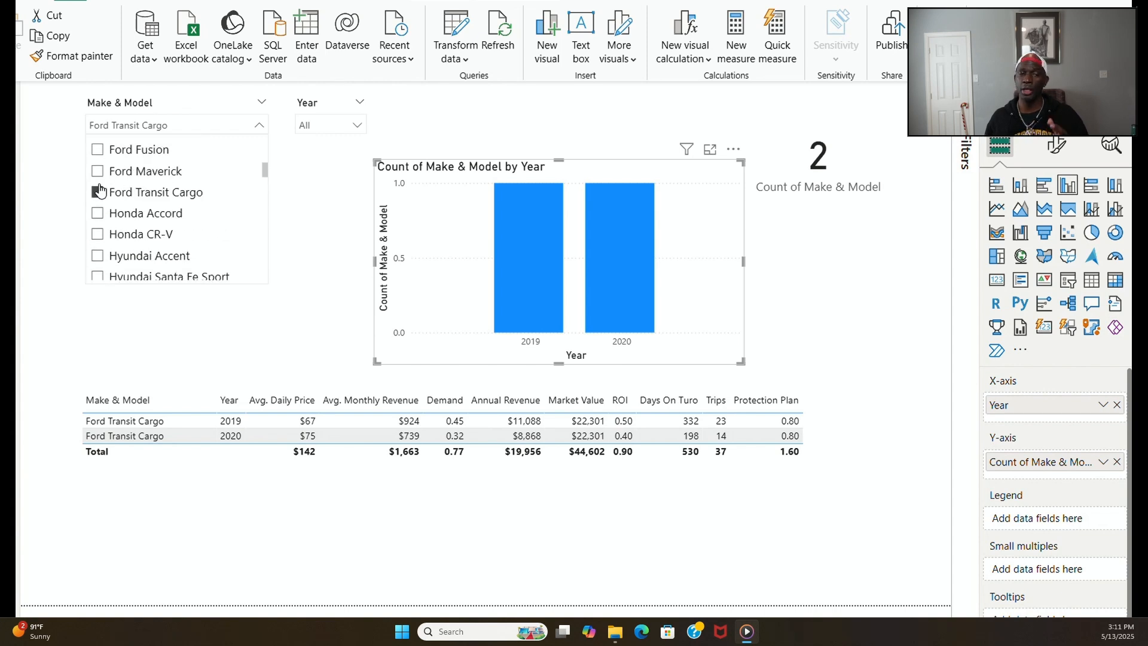
click(98, 214)
click(97, 235)
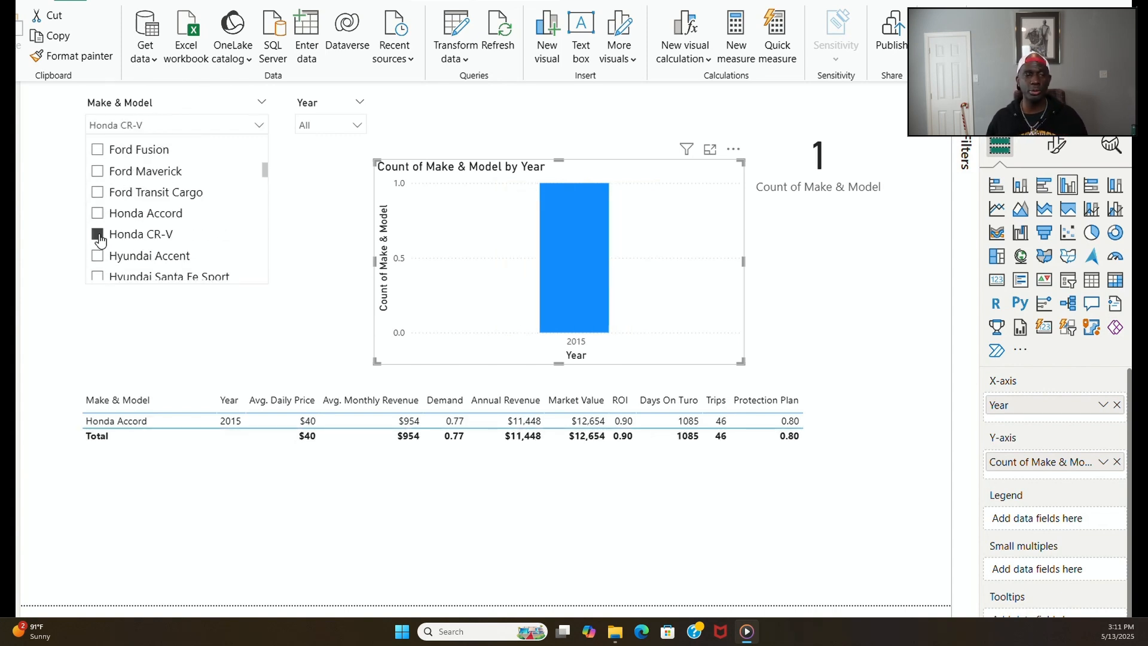
Step: Review the Hyundai models one by one by filtering on Accent, Santa Fe Sport, Sonata, Tucson, Tucson Hybrid and Venue
click(97, 256)
scroll(113, 240, down, 3)
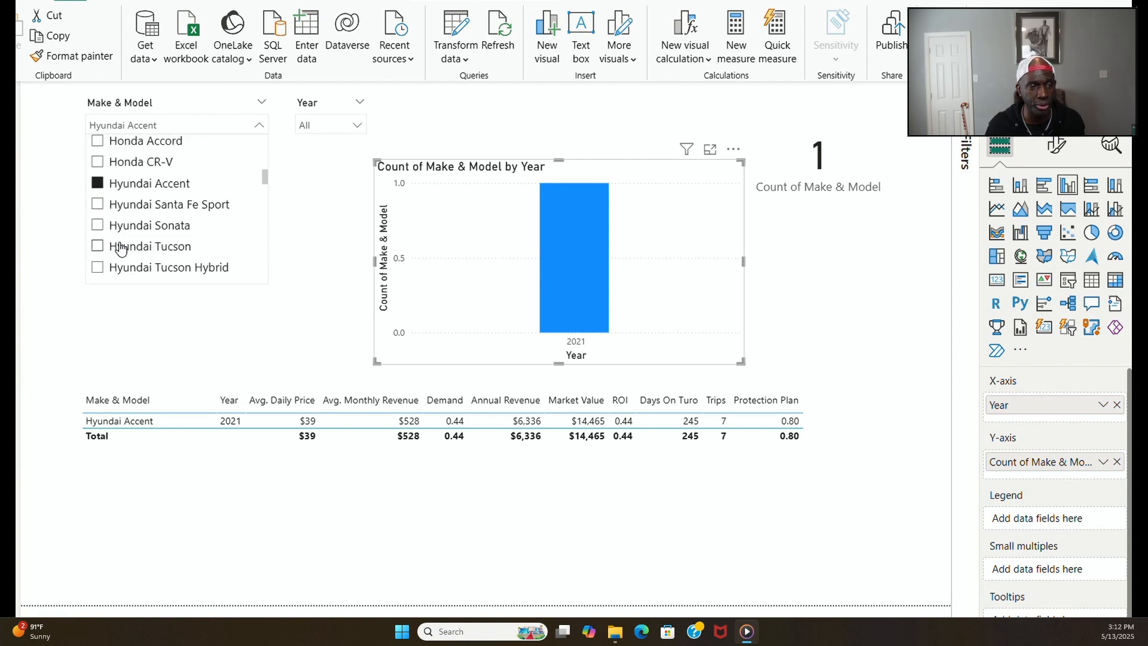
scroll(112, 191, up, 2)
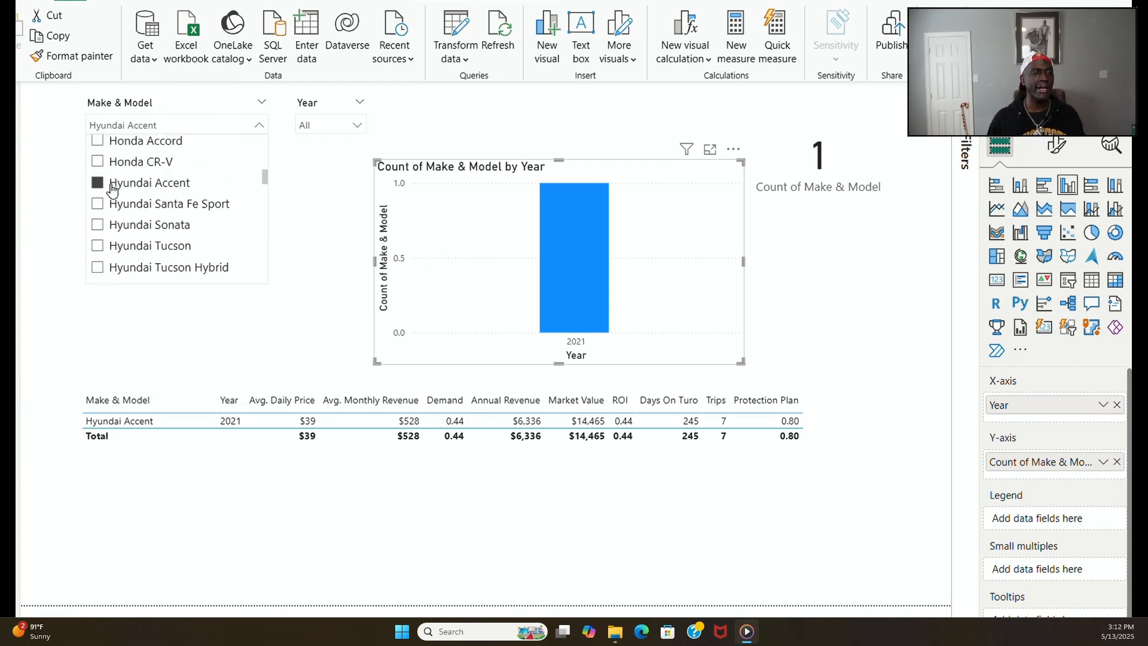
click(98, 203)
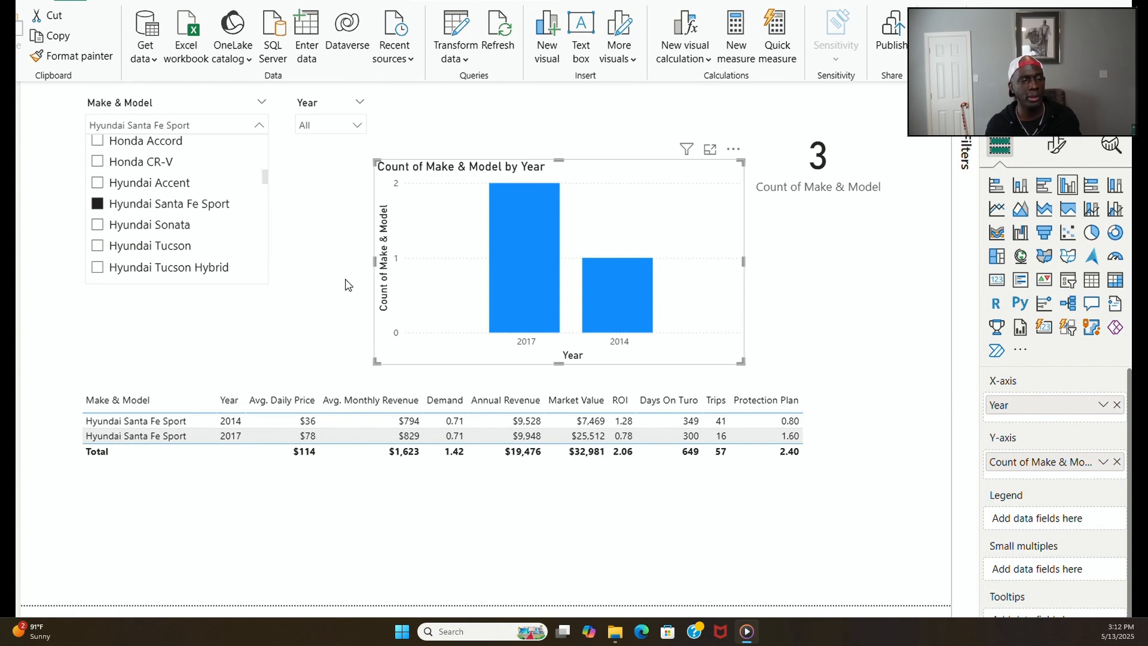
mouse_move(497, 312)
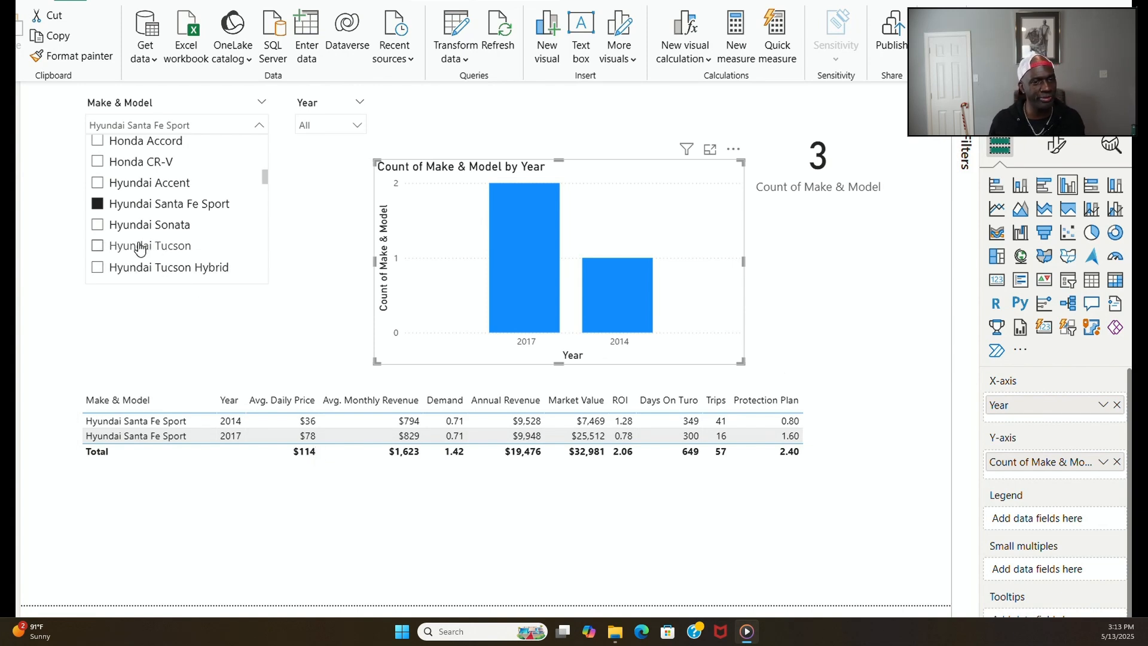
click(98, 227)
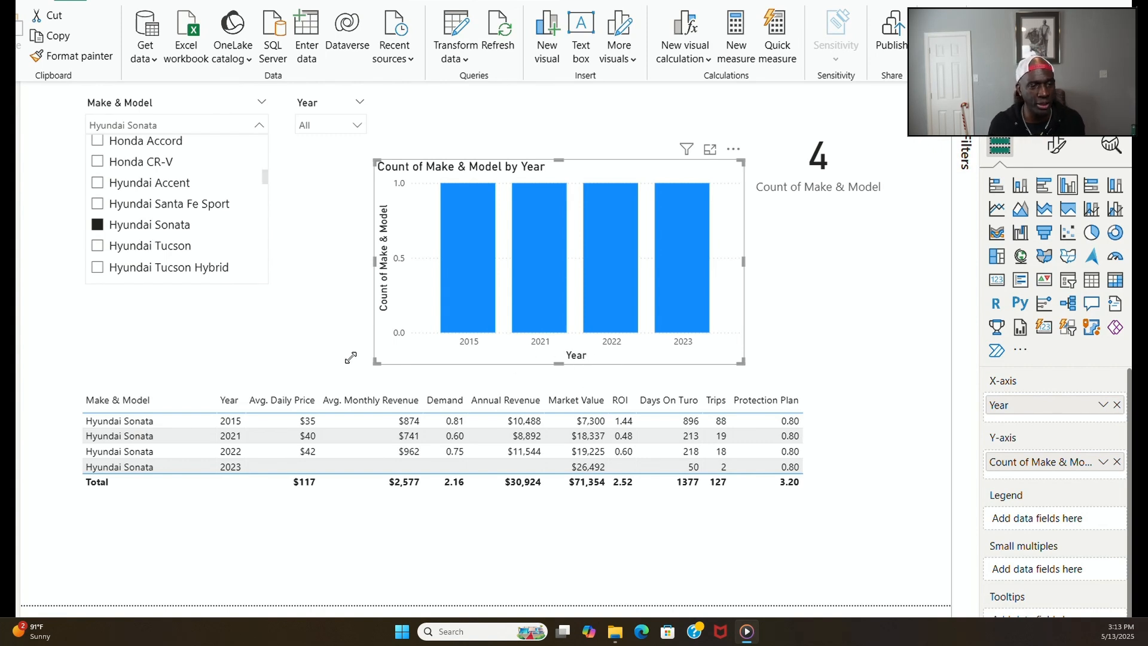
click(97, 246)
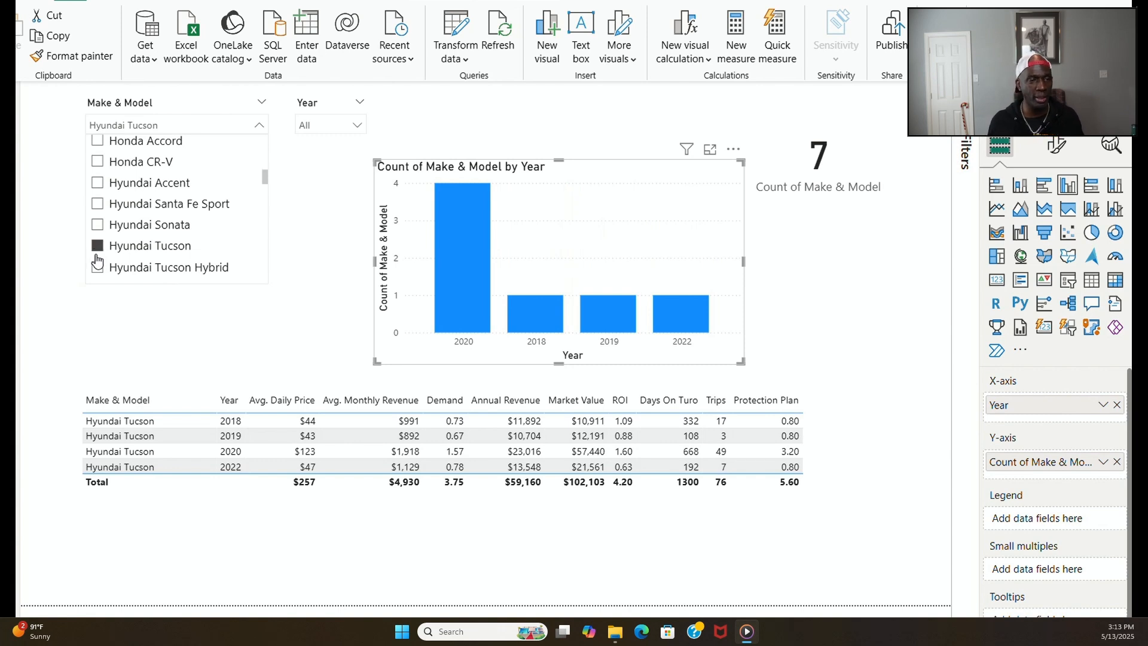
click(97, 267)
scroll(132, 263, down, 3)
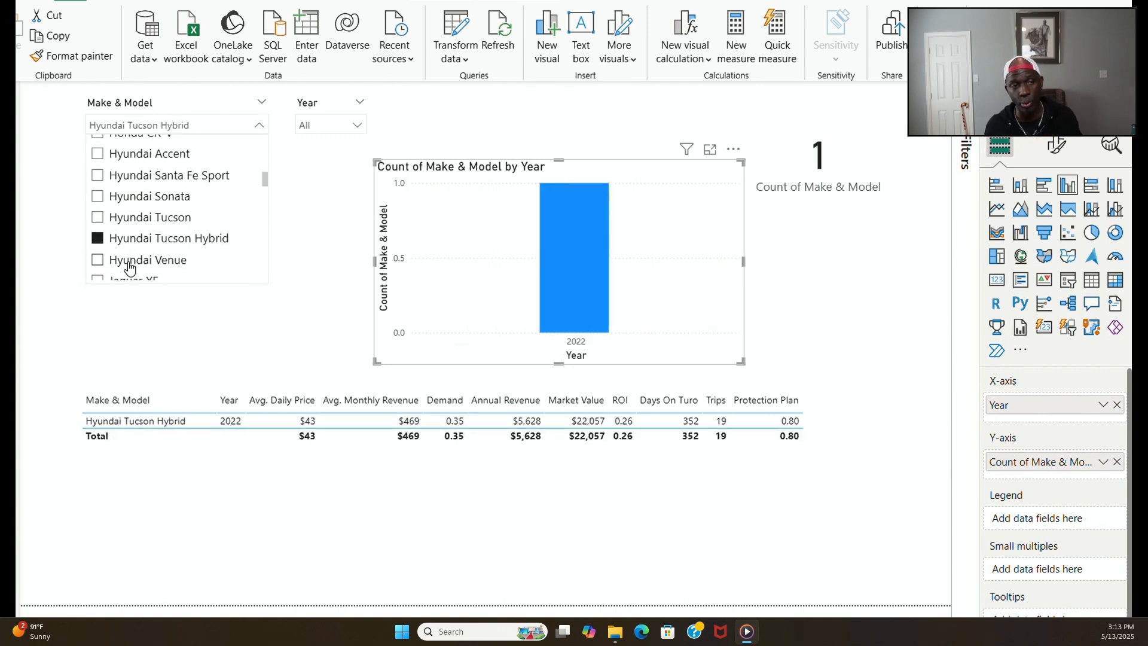
click(97, 144)
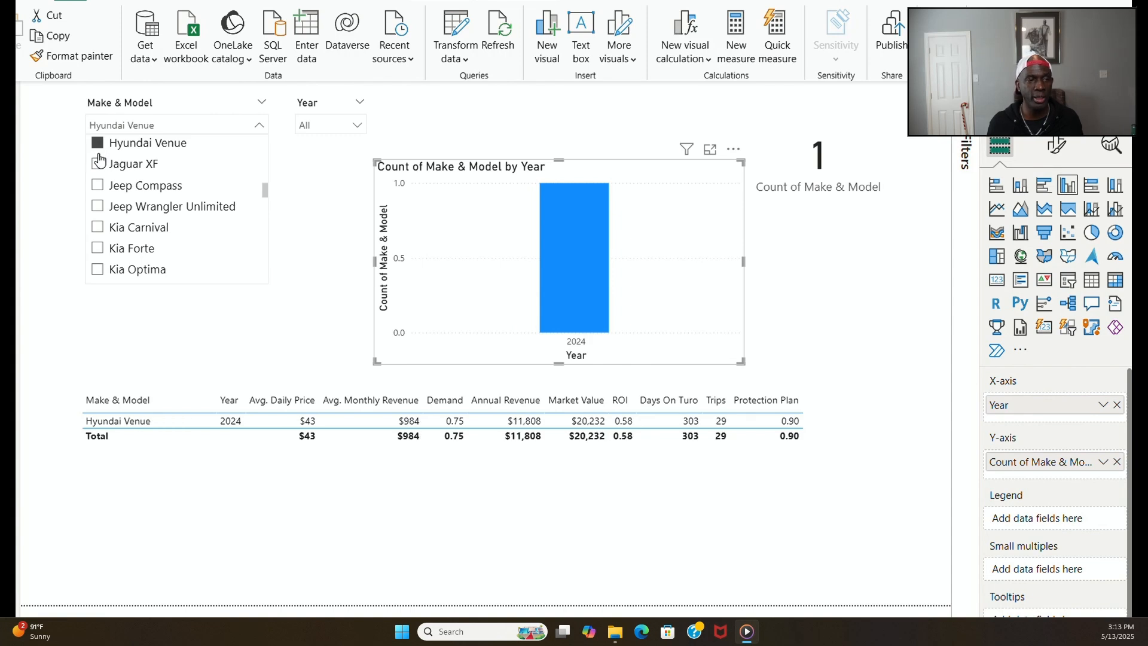
Step: Filter the report by Jaguar XF, Jeep Compass and Jeep Wrangler Unlimited in turn to compare their rental figures
click(97, 164)
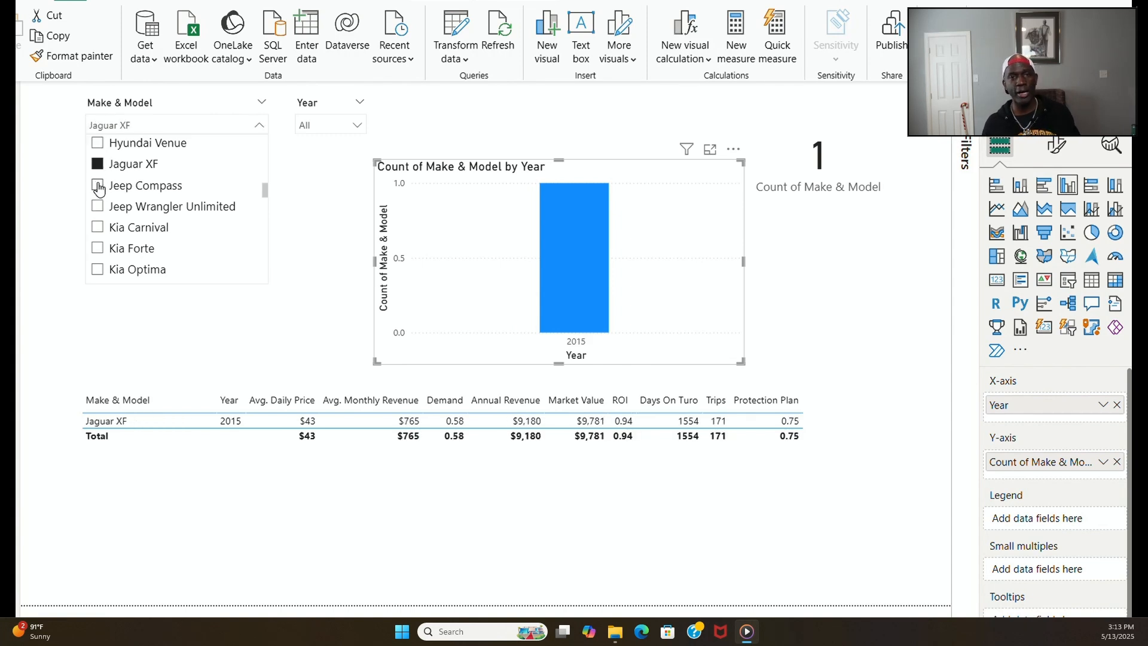
click(97, 186)
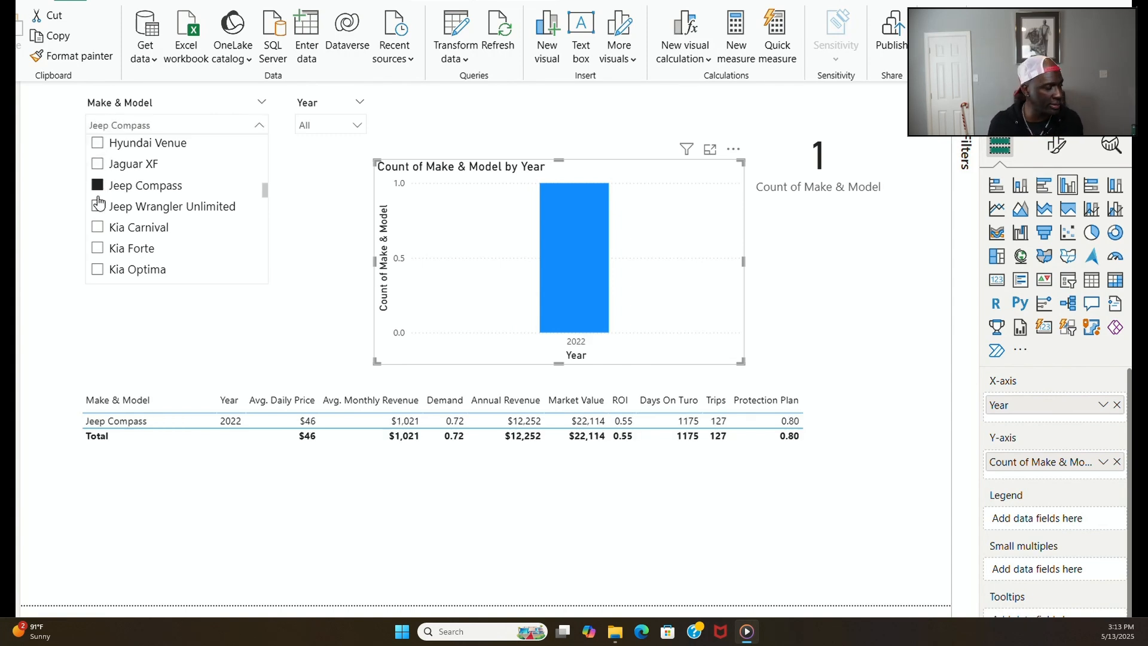
click(98, 208)
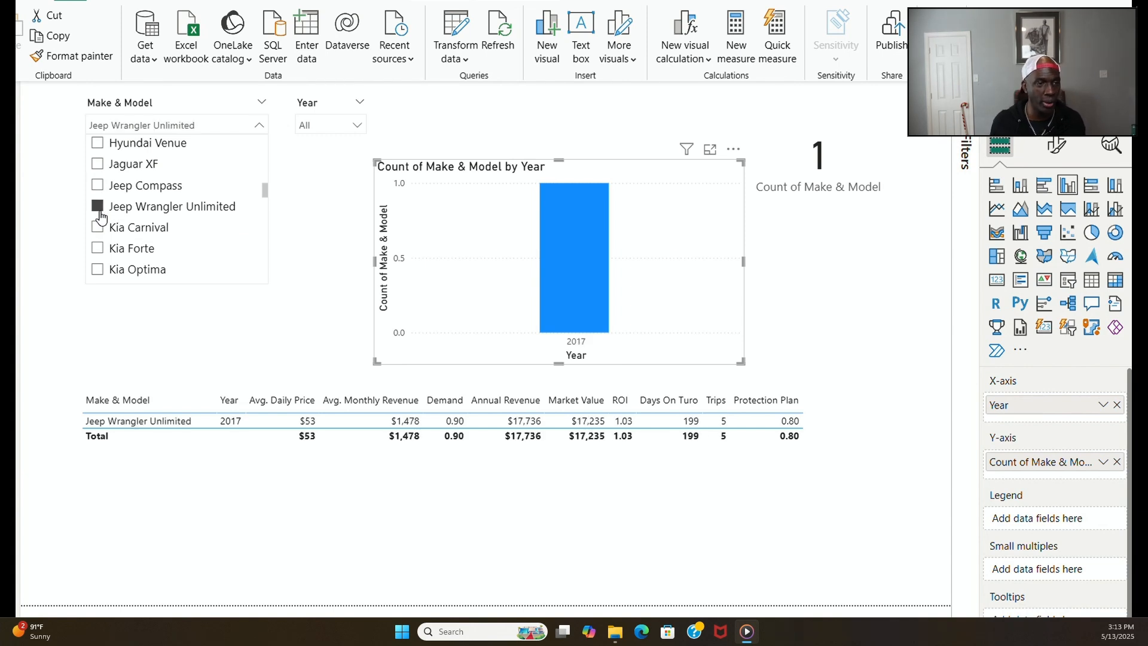
Step: Review Kia Carnival, Forte, Optima, Rio and Sorento one by one in the filtered report, examining the Sorento's chart and table by year
click(98, 229)
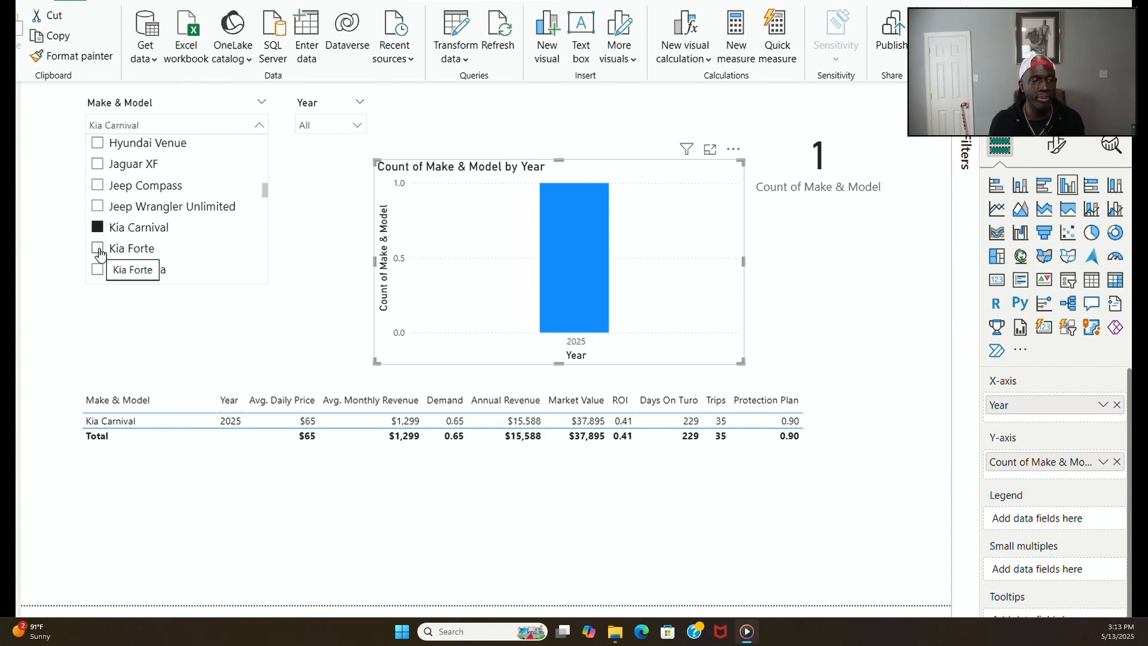
click(98, 250)
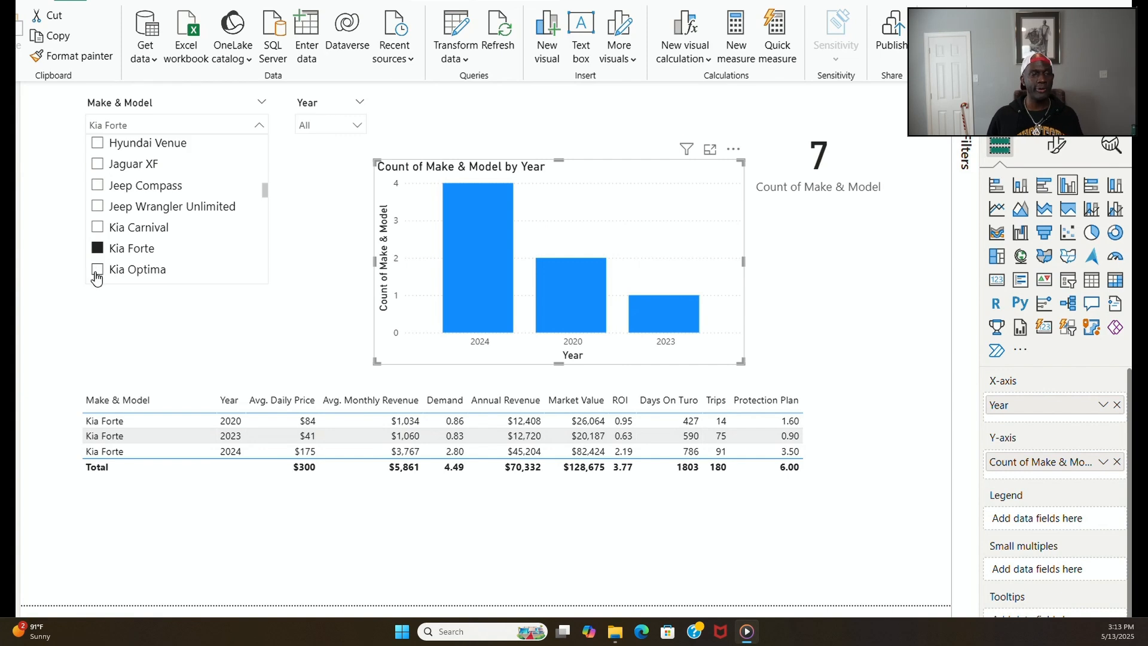
click(98, 269)
scroll(123, 254, down, 3)
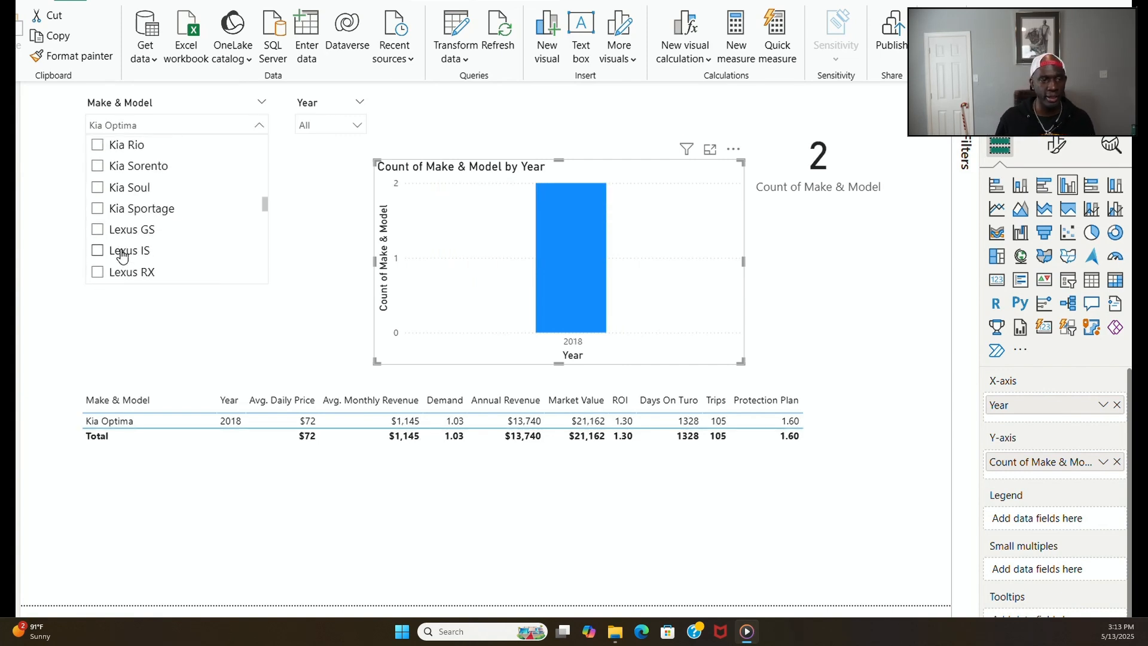
click(97, 145)
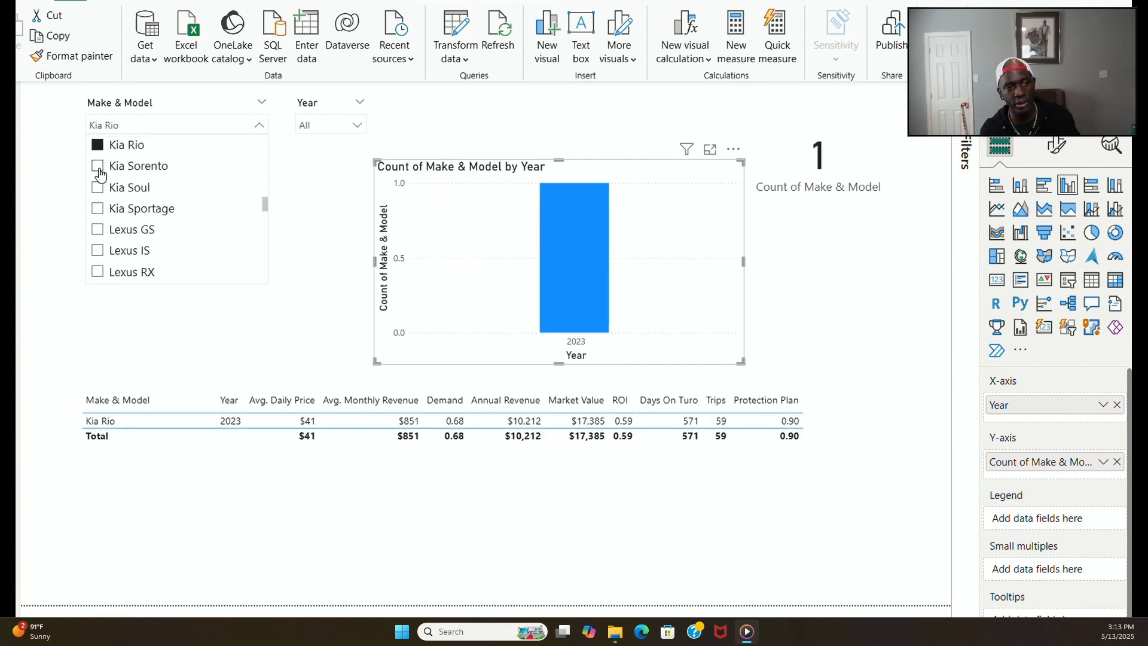
click(96, 166)
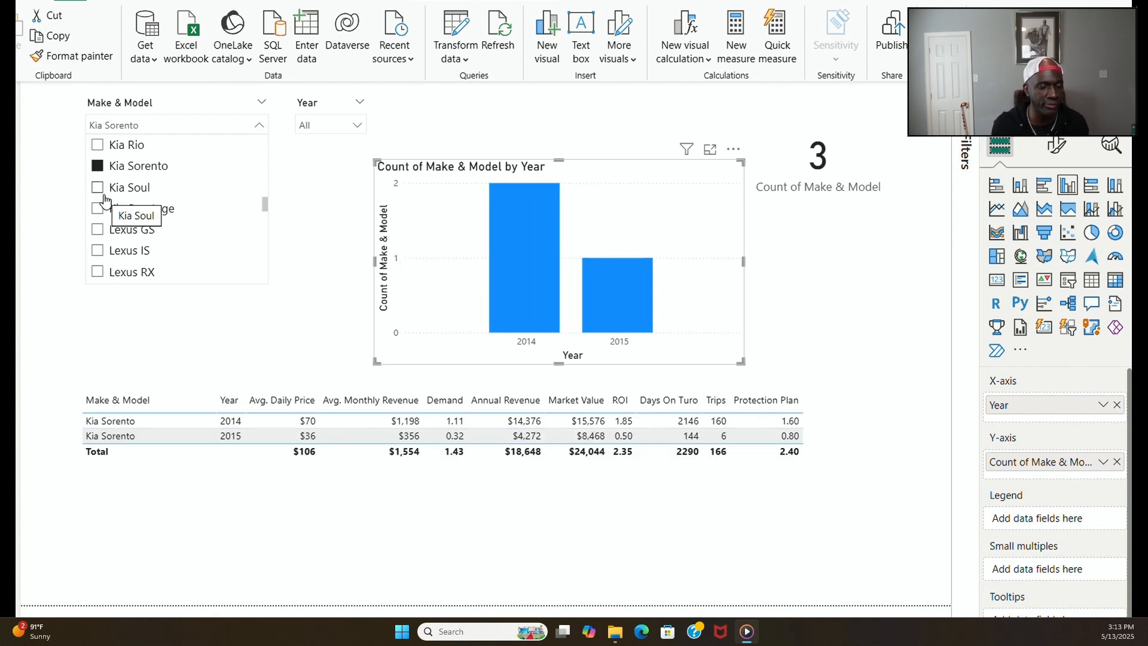
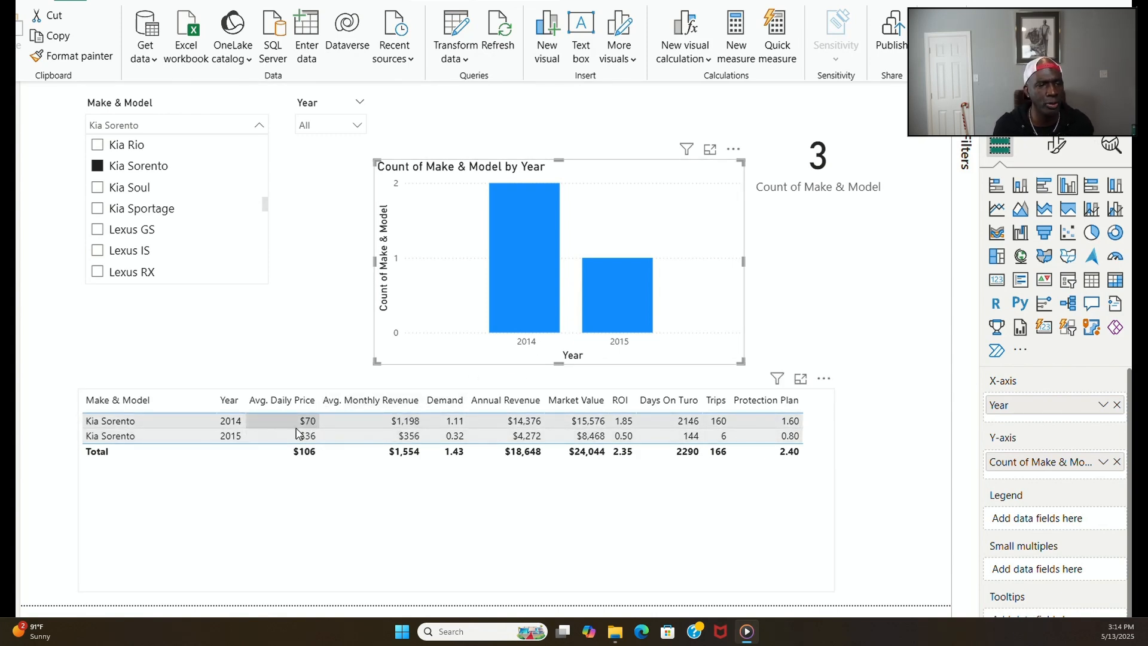
mouse_move(646, 316)
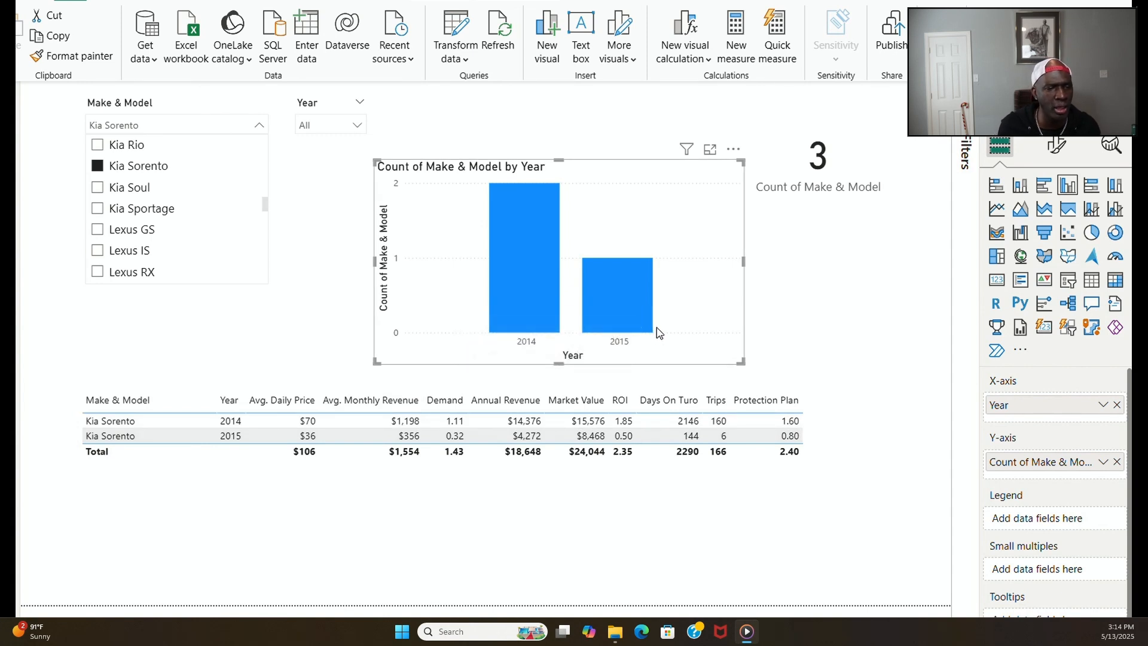
Step: Filter the report by Kia Soul, Kia Sportage, Lexus GS and Lexus IS in turn to check their figures
click(97, 188)
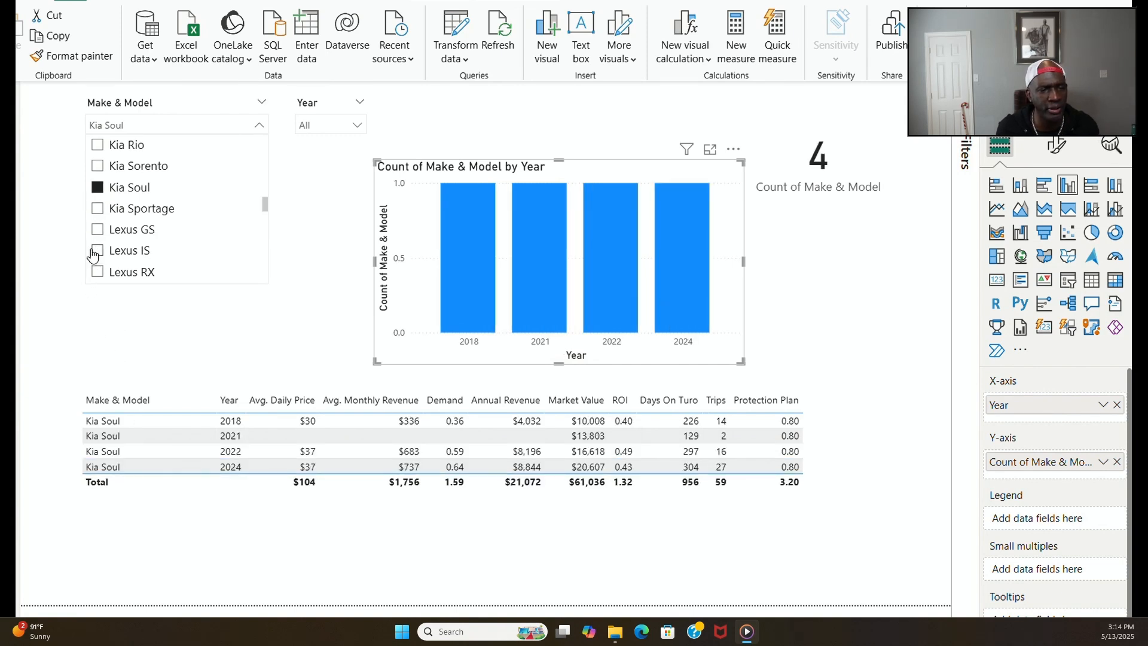
click(97, 209)
click(97, 234)
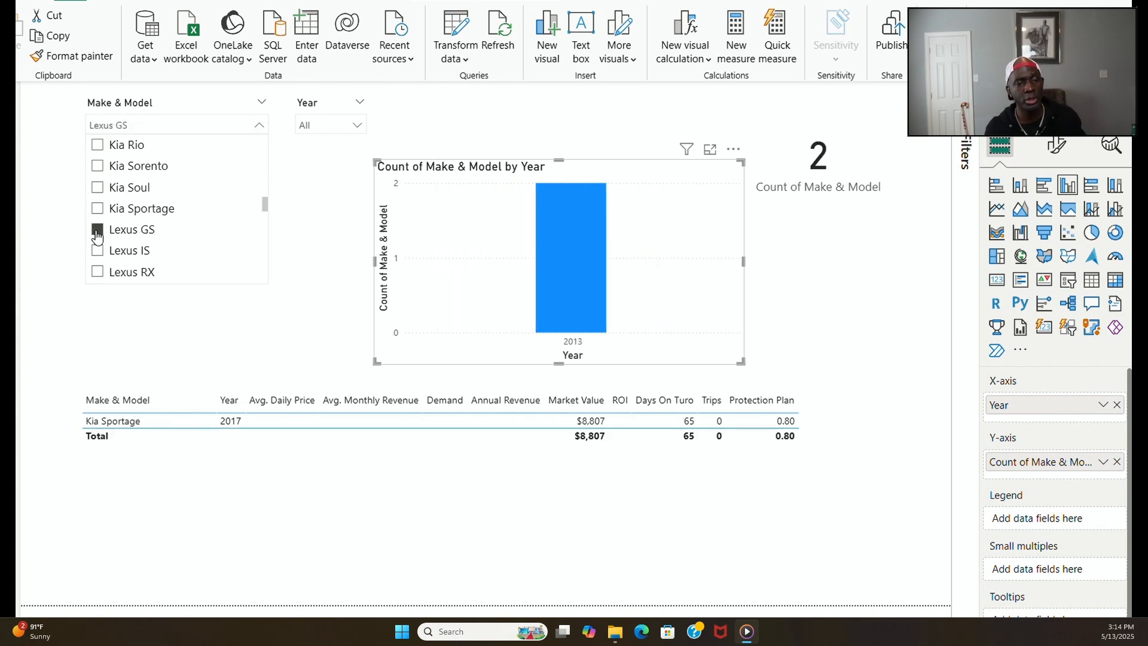
click(96, 251)
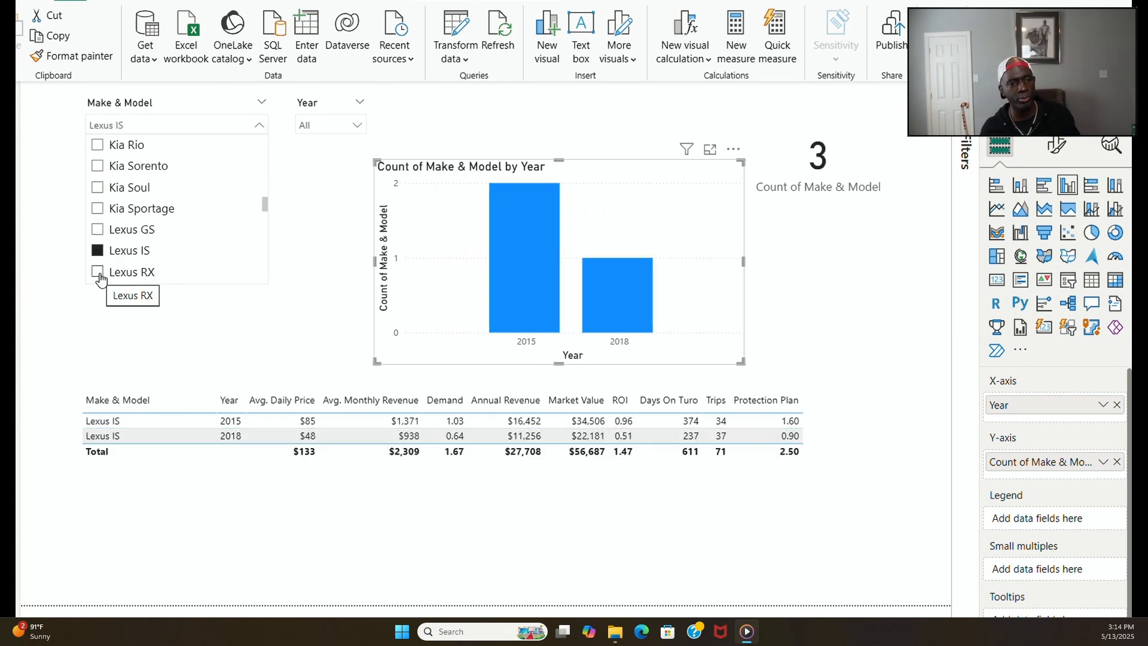
Step: Filter the report by Lexus RX, Kia Sportage, Kia Soul and Kia Sorento in turn to compare their rental figures
click(98, 273)
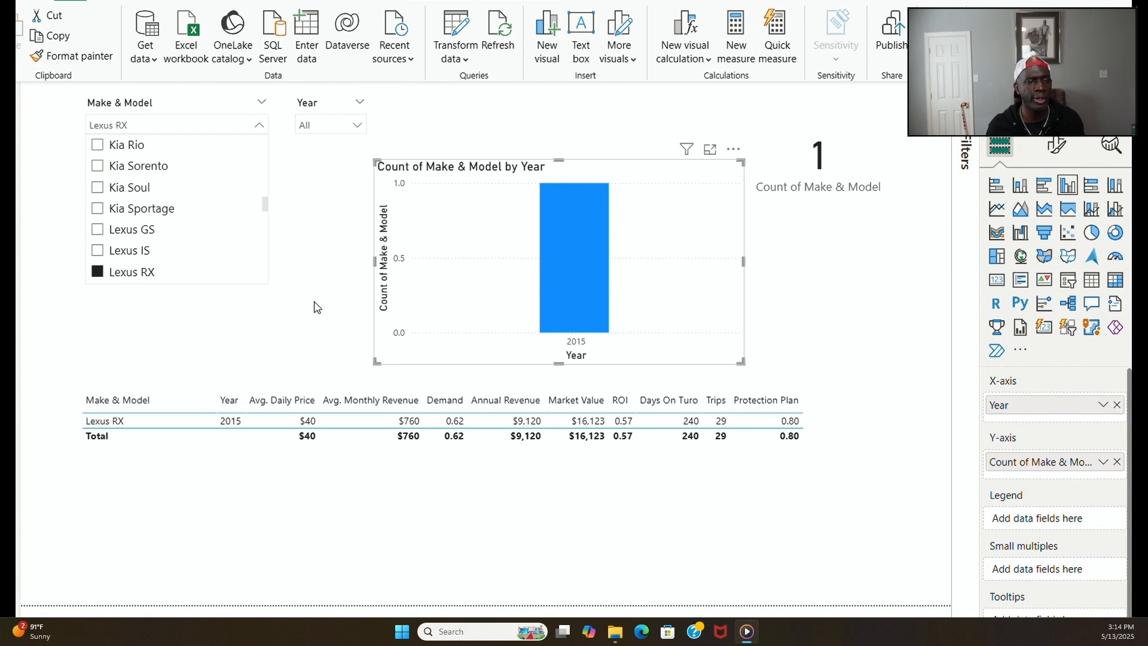
click(358, 126)
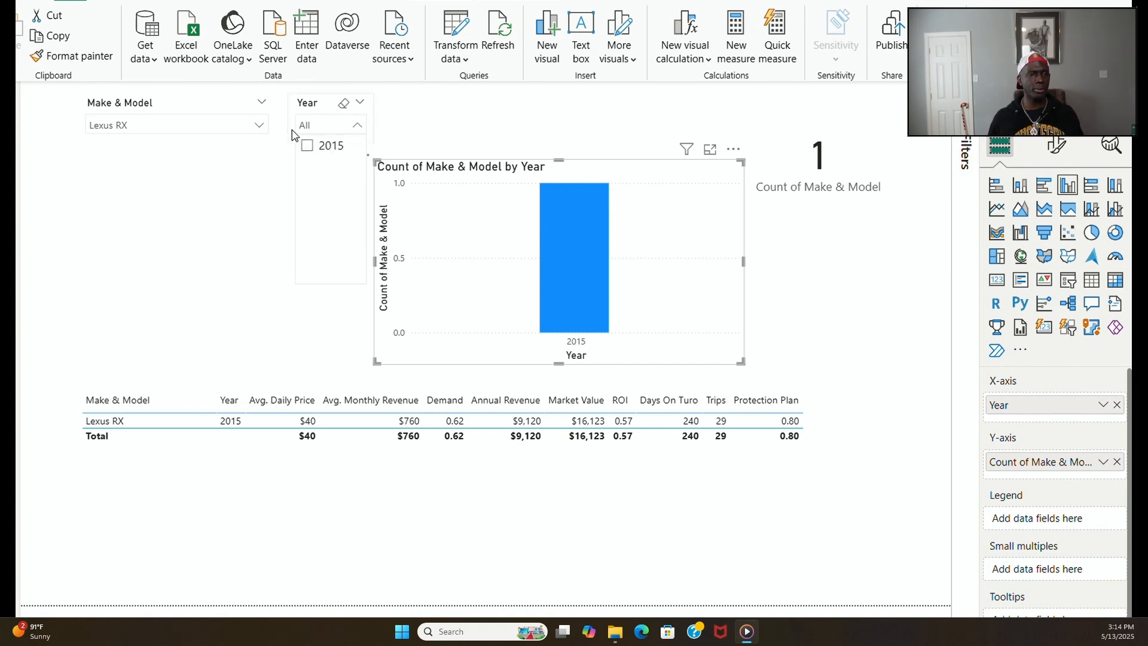
click(259, 126)
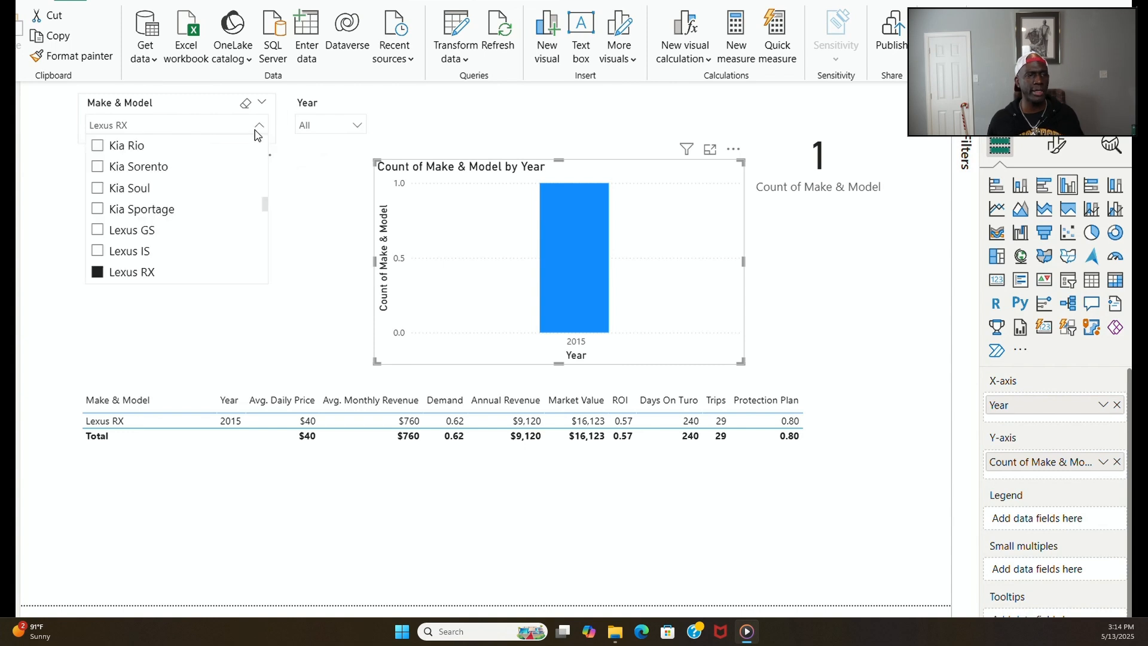
click(97, 208)
click(98, 188)
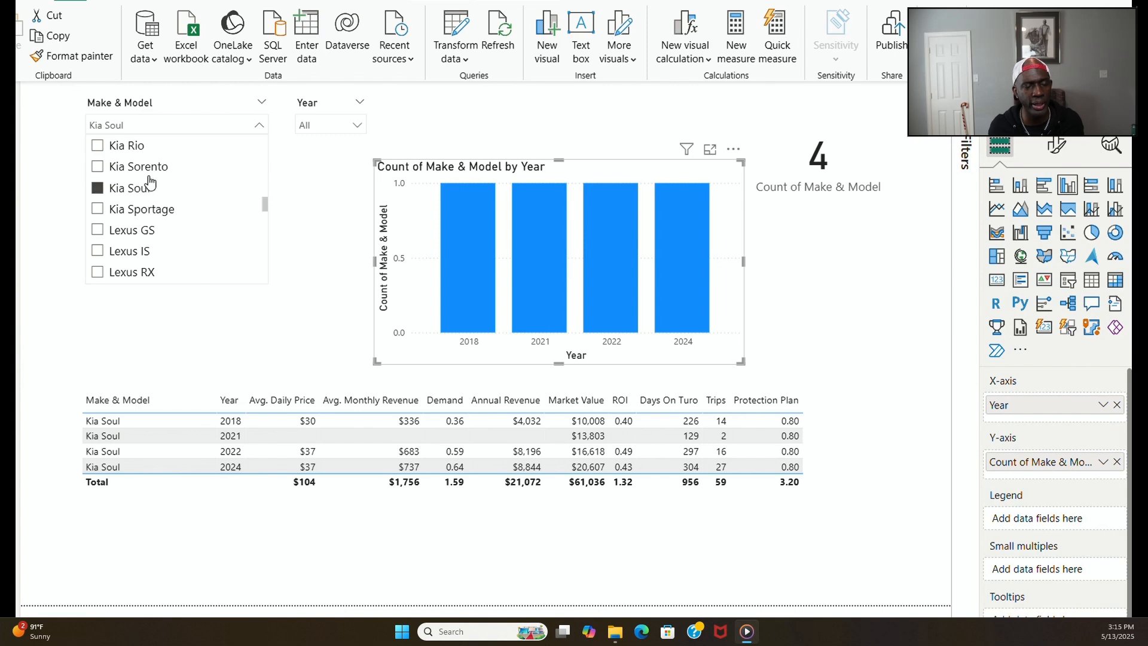
click(97, 167)
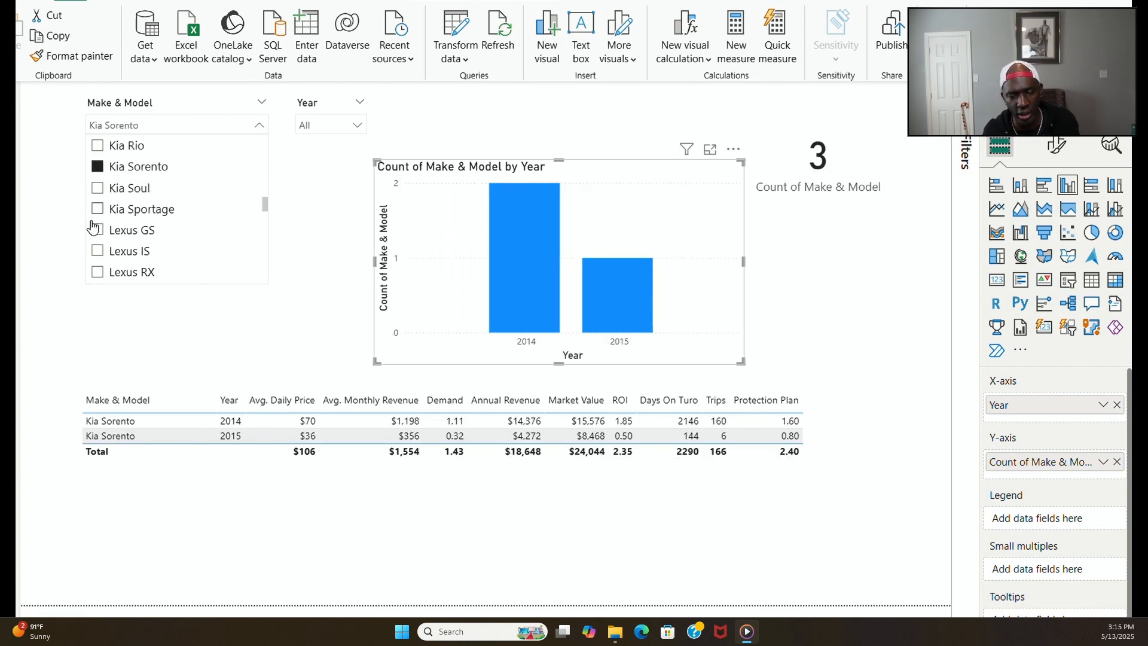
Step: Examine the Kia Sorento's 2014 figures using the Year slicer, and clear the year filter
click(357, 126)
click(306, 149)
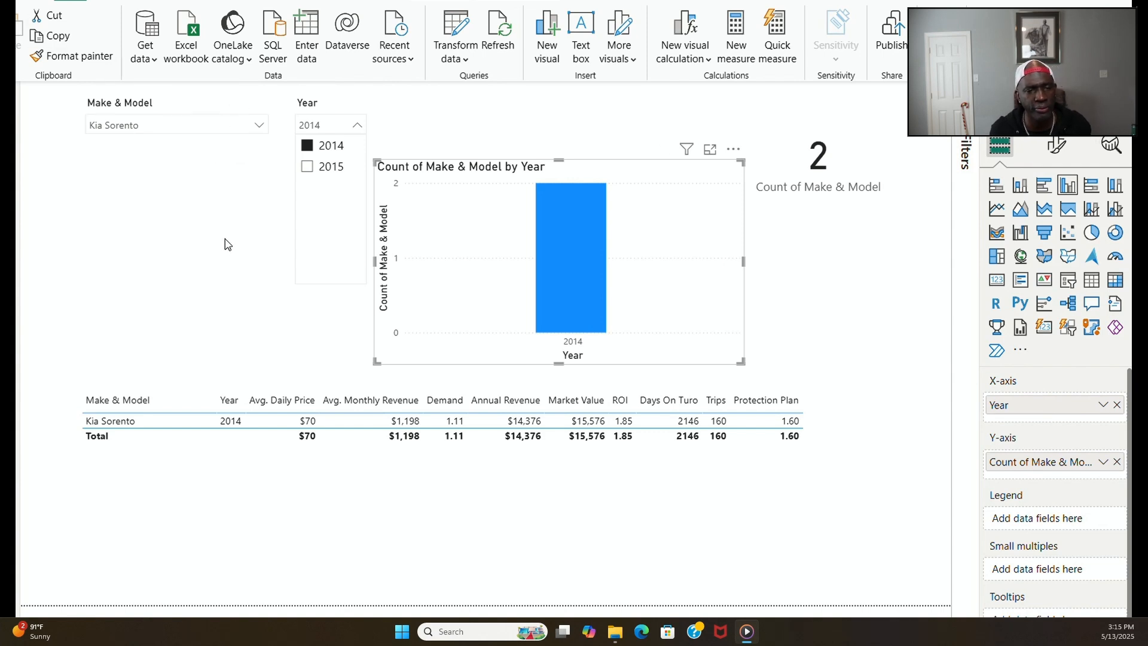
click(269, 197)
click(357, 125)
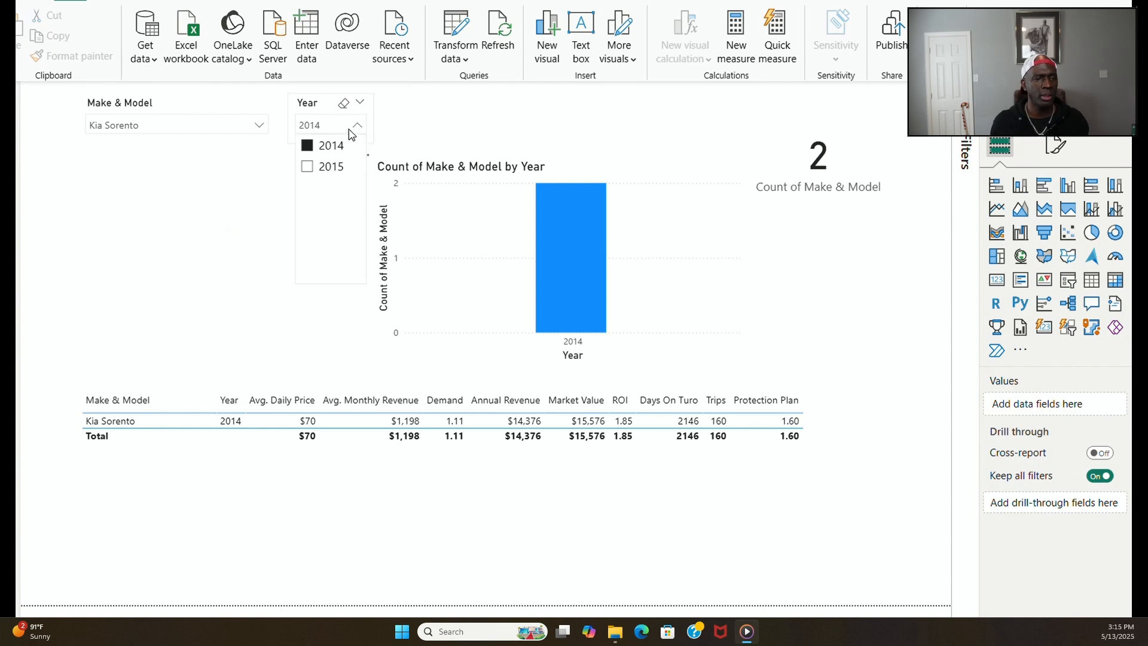
click(344, 103)
click(232, 222)
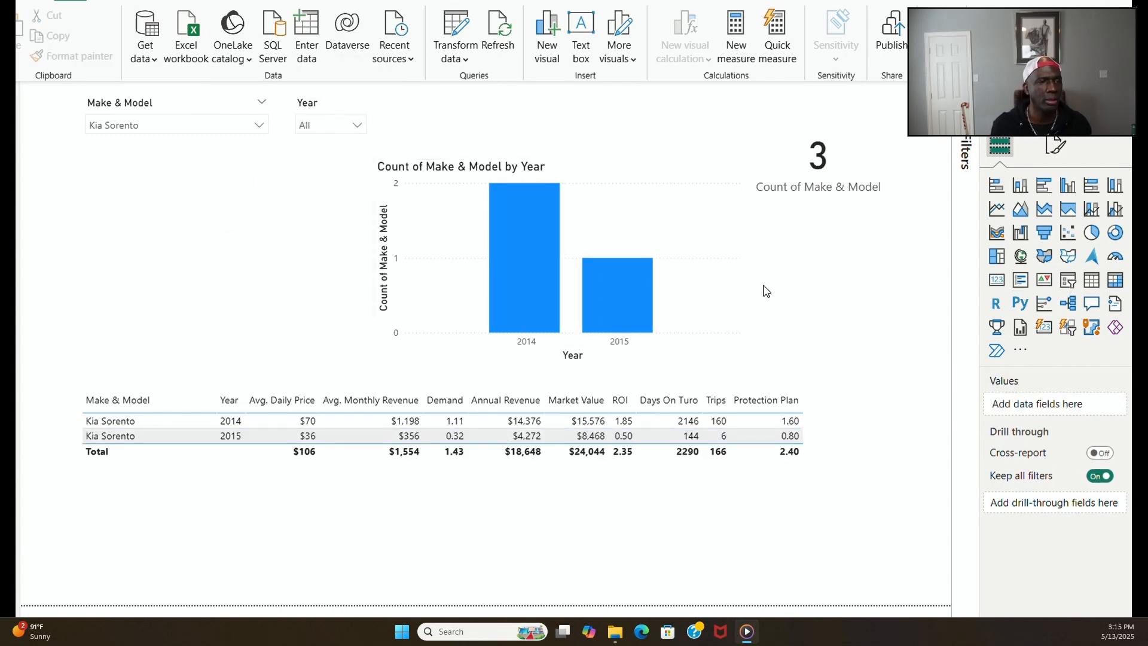
Step: Shorten the cars table and move it lower on the page, placing the Count of Make & Model by Year chart directly above its left part
click(744, 265)
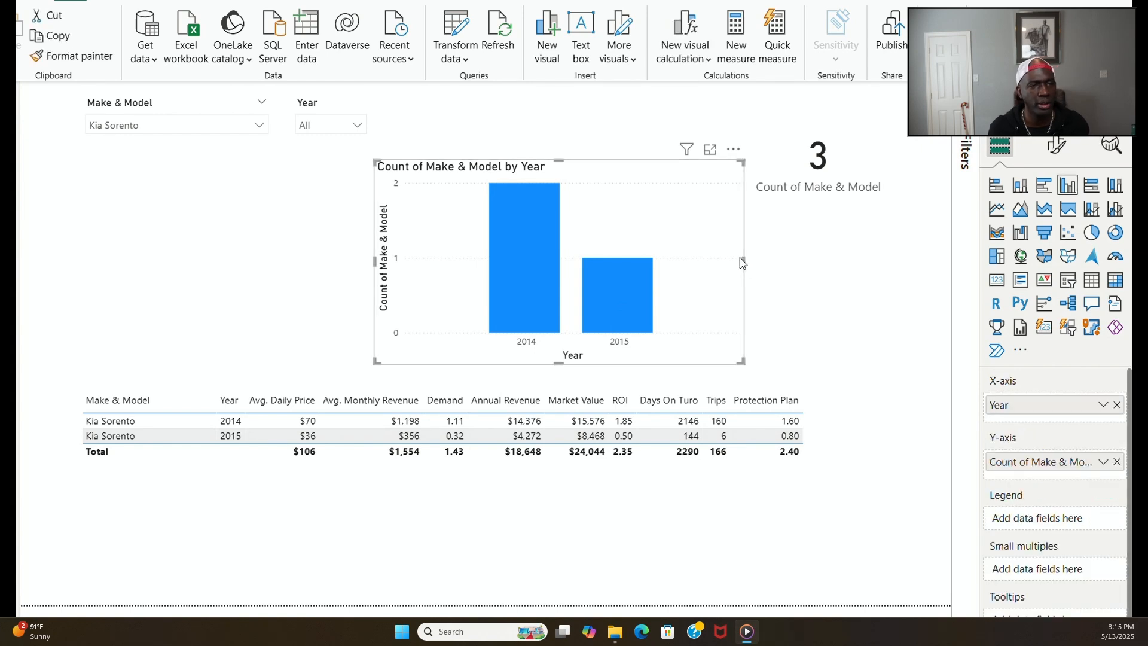
drag(716, 171, 687, 162)
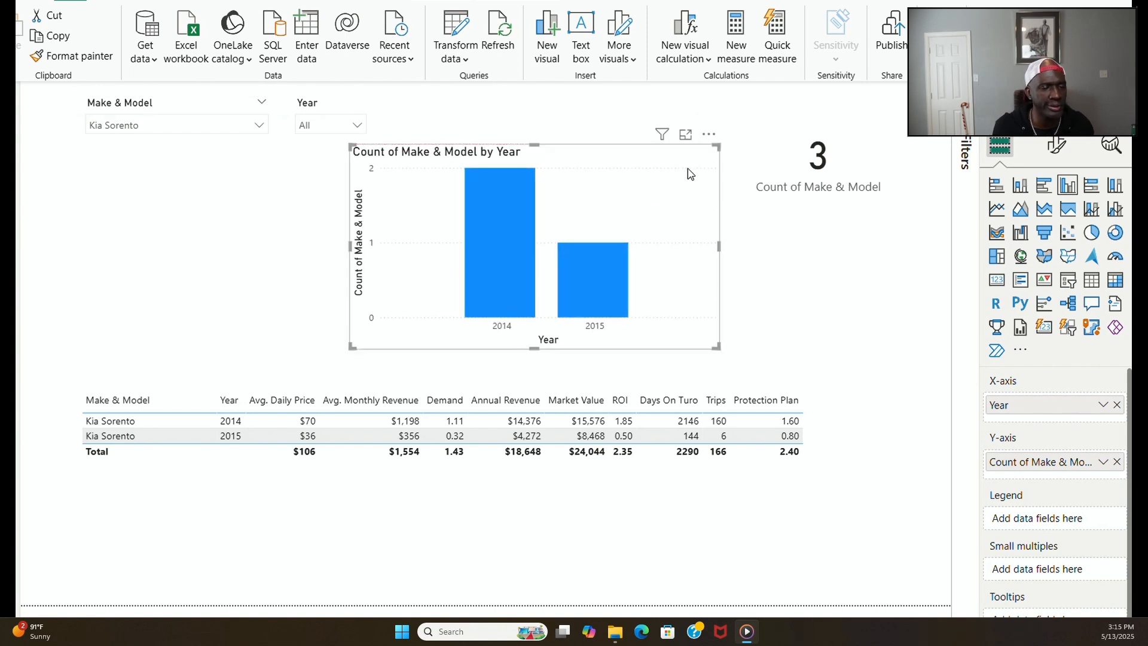
click(862, 344)
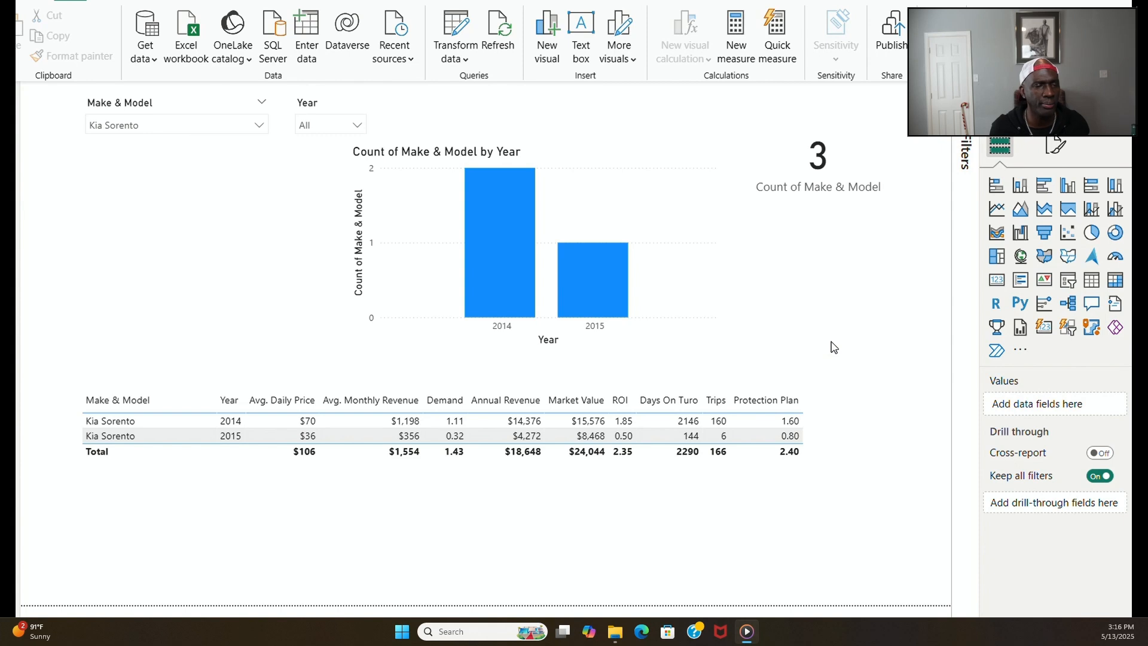
click(775, 485)
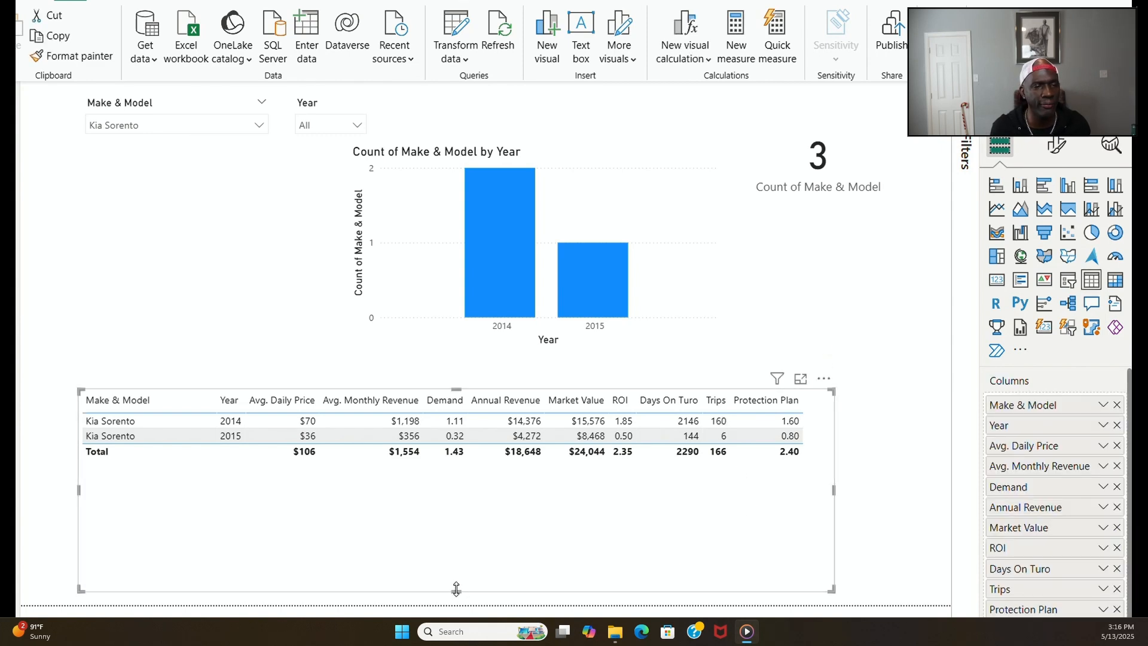
mouse_move(456, 591)
mouse_down()
mouse_move(461, 520)
mouse_move(467, 587)
mouse_move(457, 595)
mouse_up()
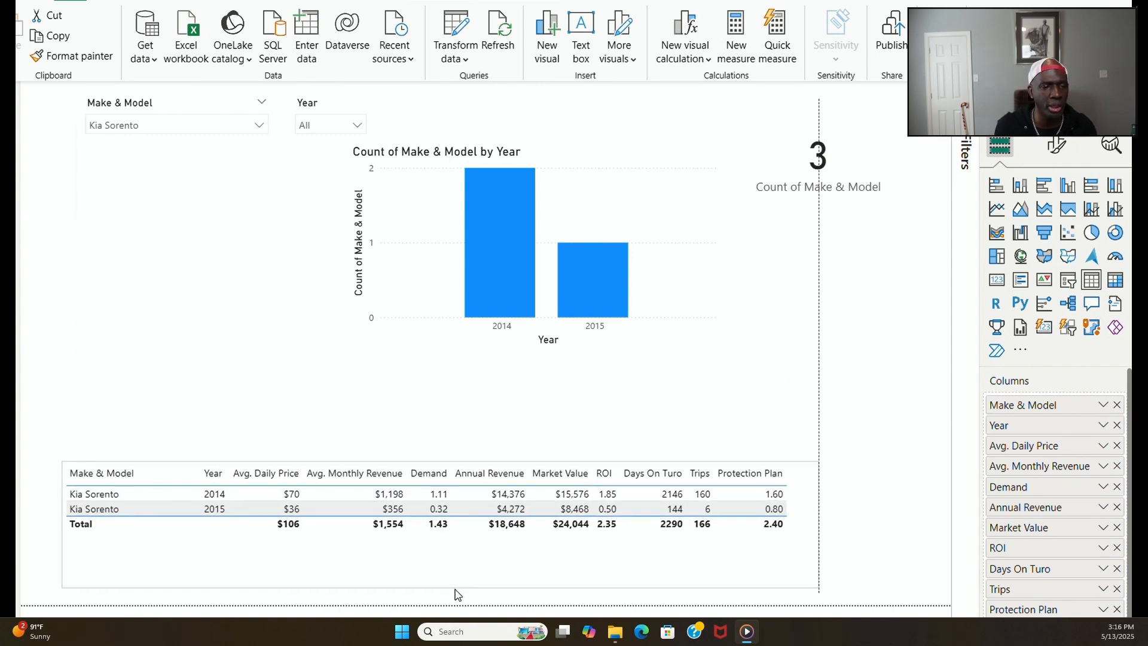
click(482, 357)
drag(482, 354, 200, 457)
click(581, 395)
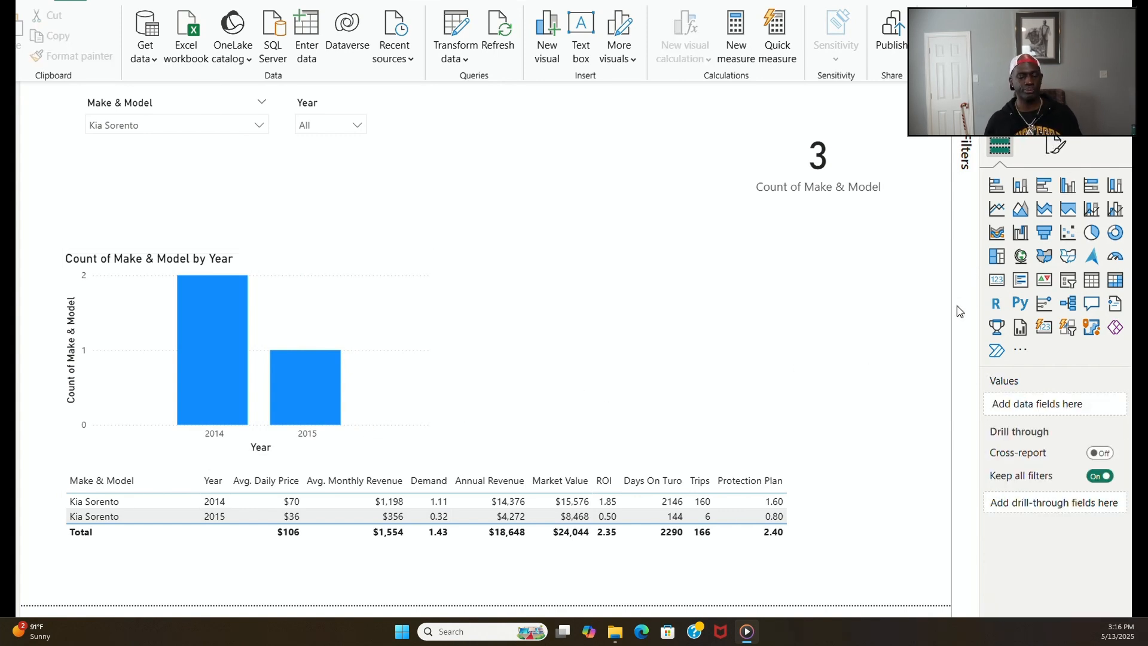
mouse_move(564, 220)
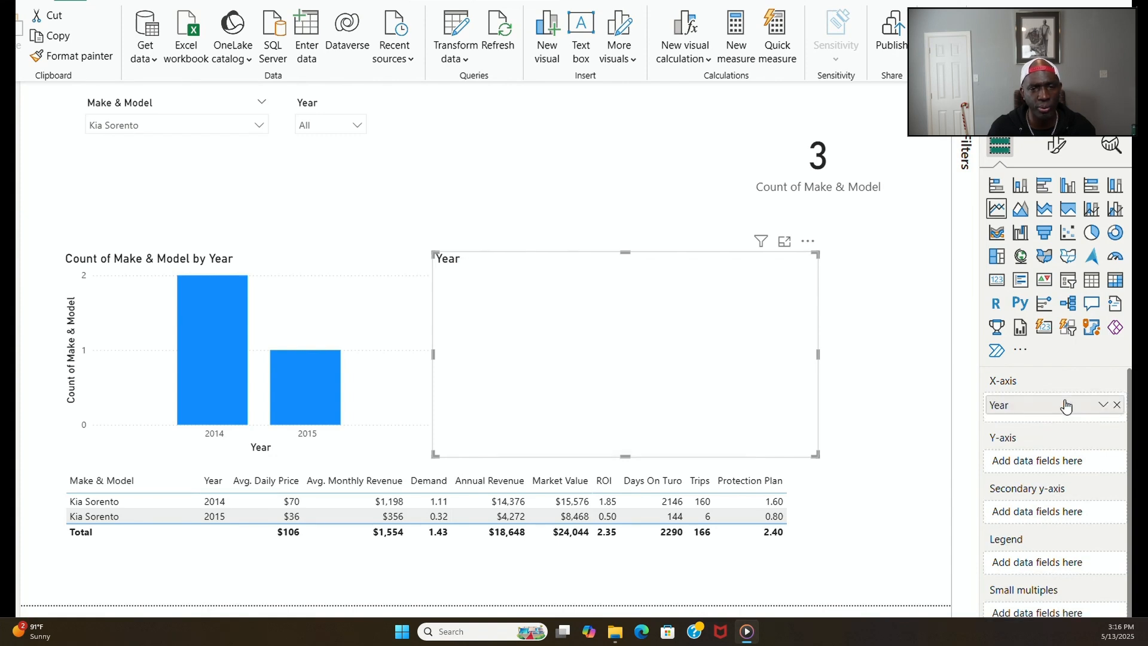
mouse_move(881, 368)
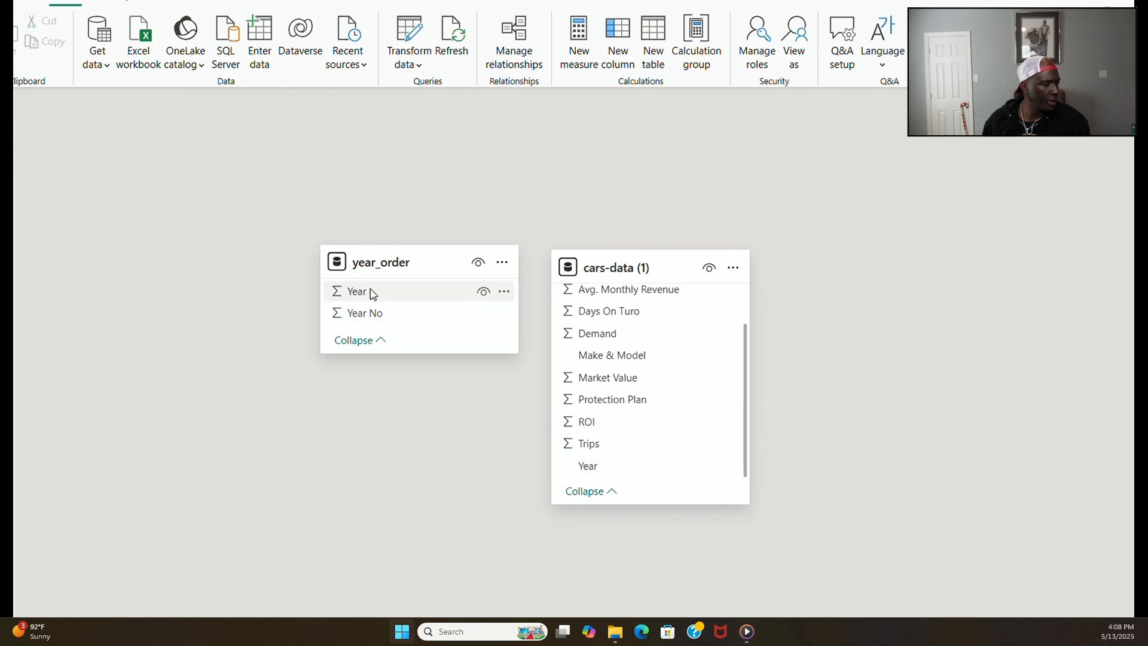
Step: Relate the Year field of the year_order table to the Year field of cars-data (1) in the data model
drag(464, 349, 591, 474)
mouse_move(599, 30)
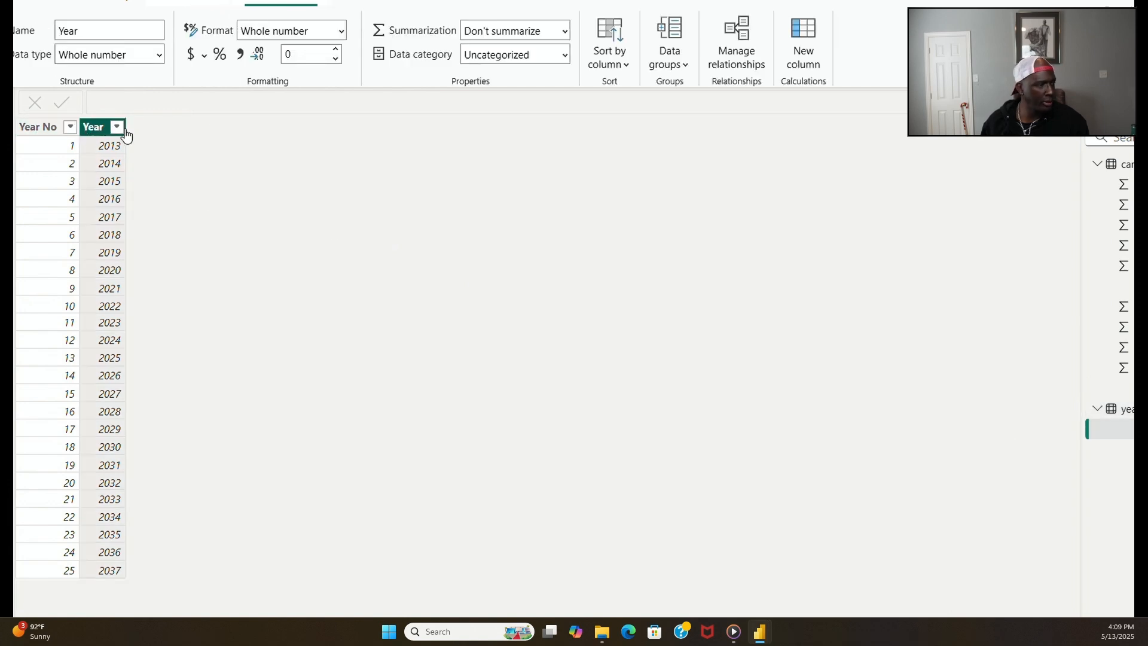
Step: Set the year_order Year column's format to General and change its data type to Text
click(341, 36)
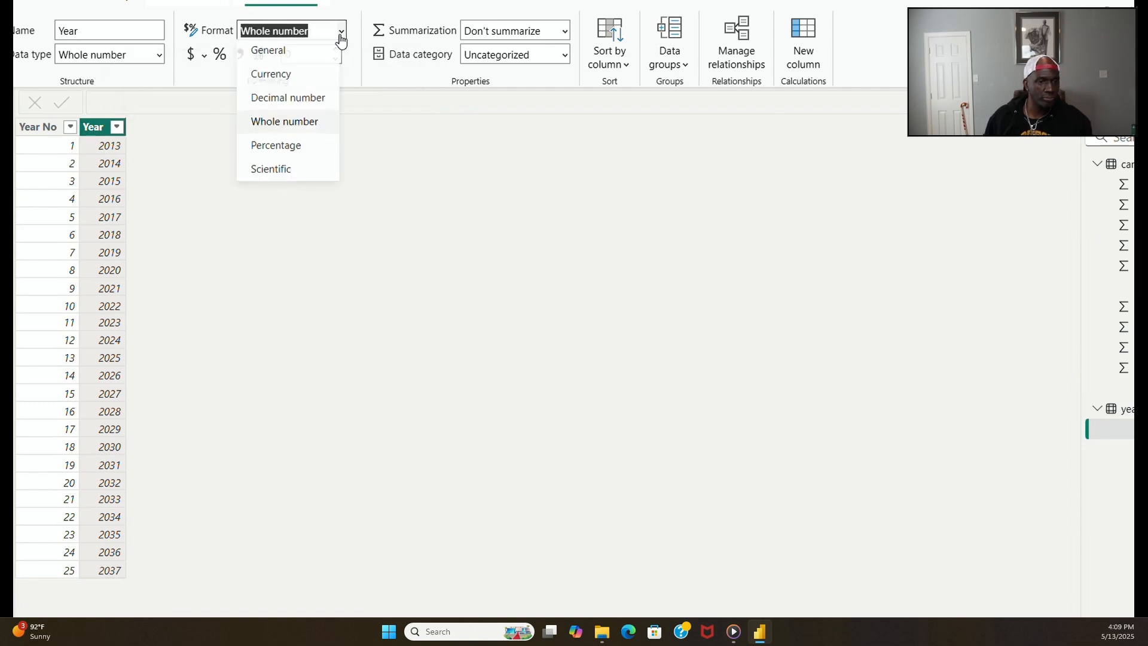
click(300, 51)
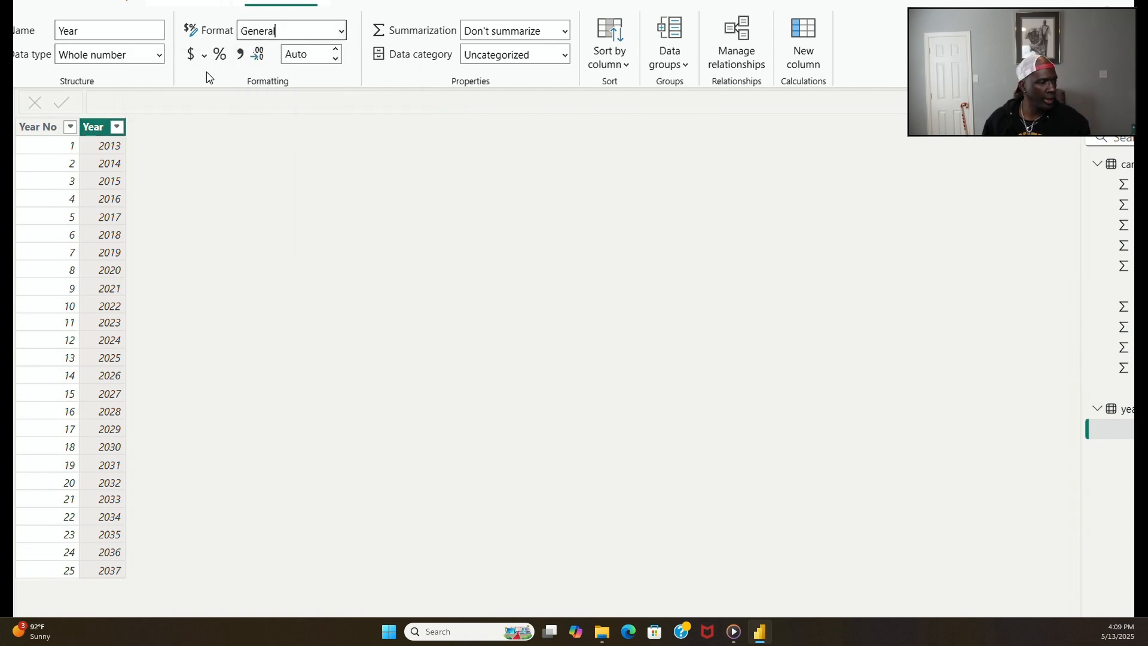
click(160, 60)
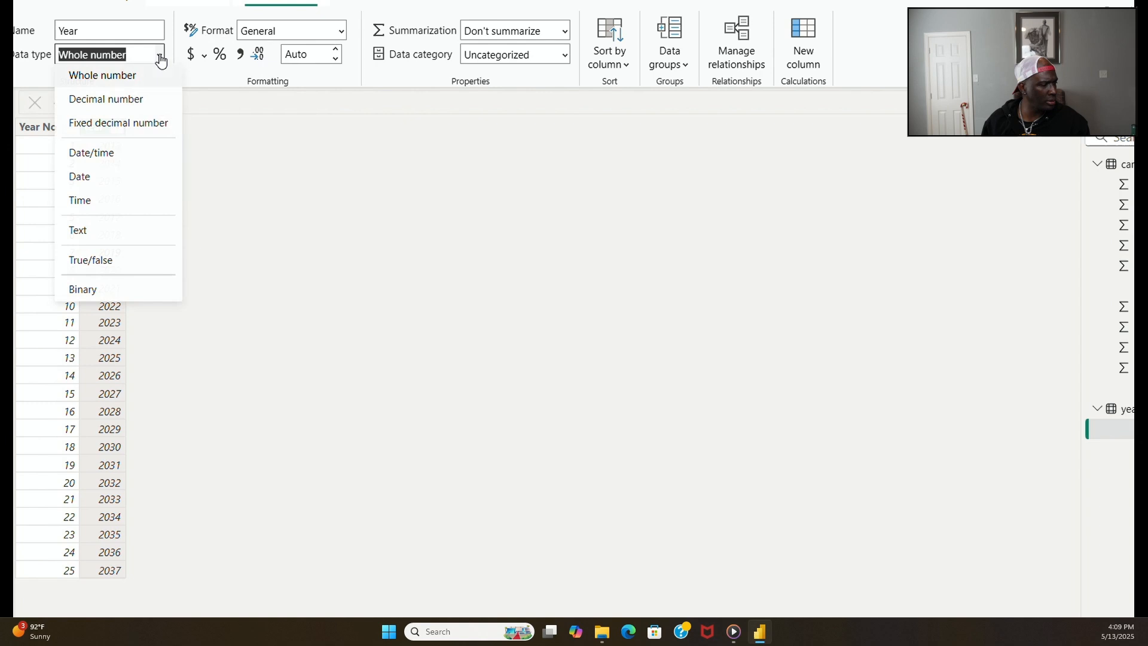
click(93, 232)
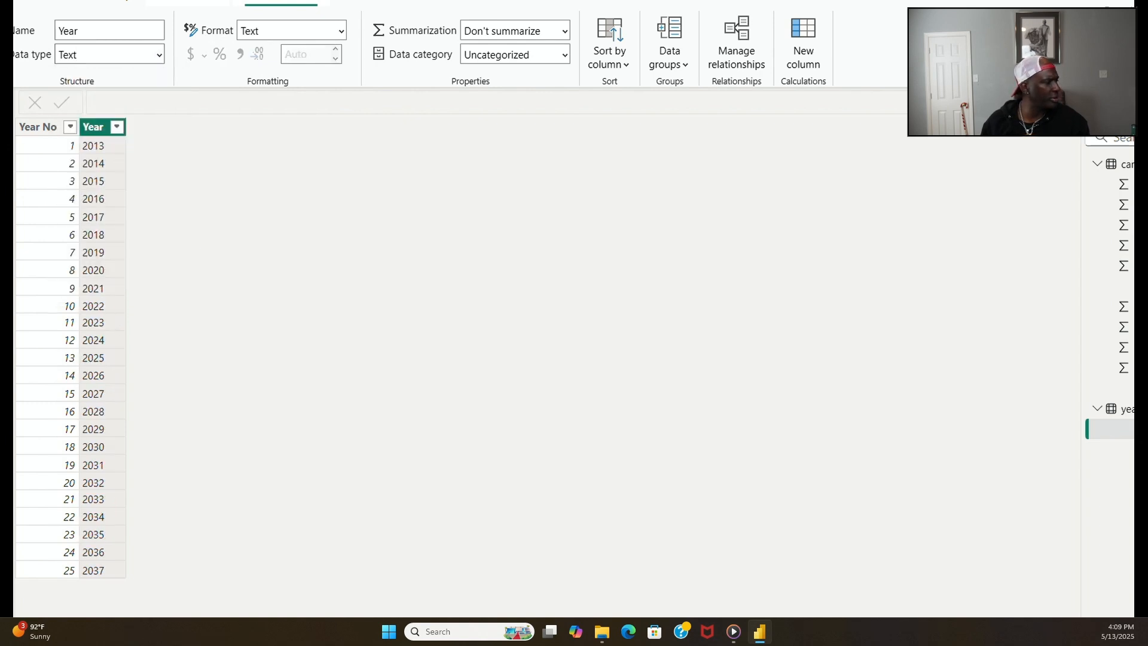
Step: Return to the report and rename the combo chart's column y-axis field to Make & Model
click(7, 98)
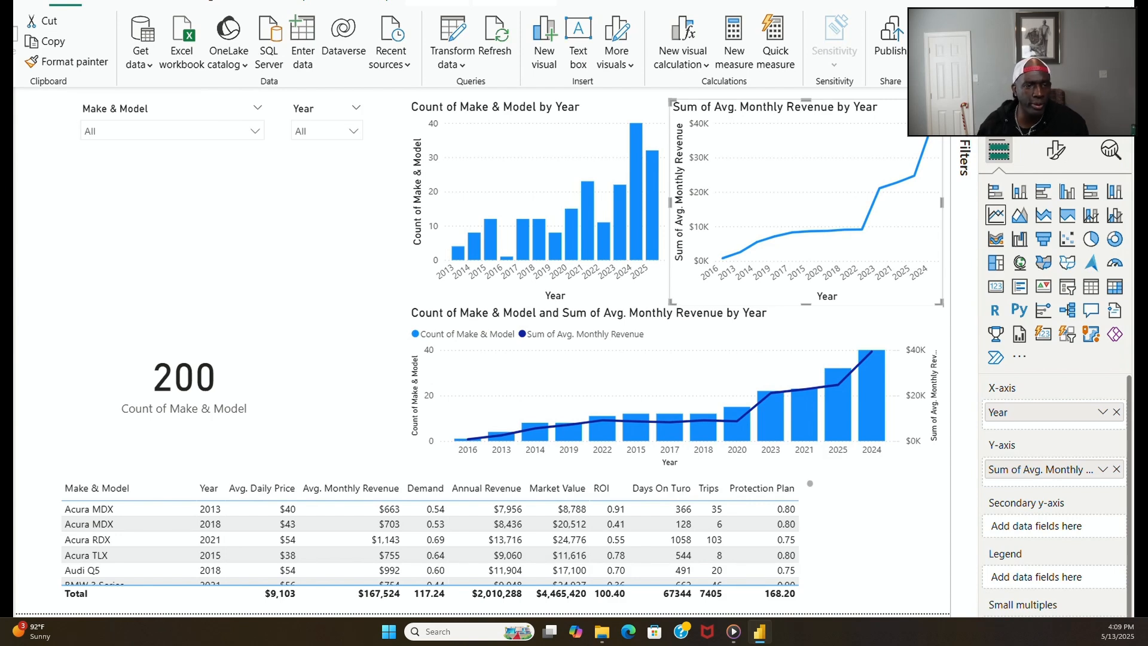
mouse_move(943, 252)
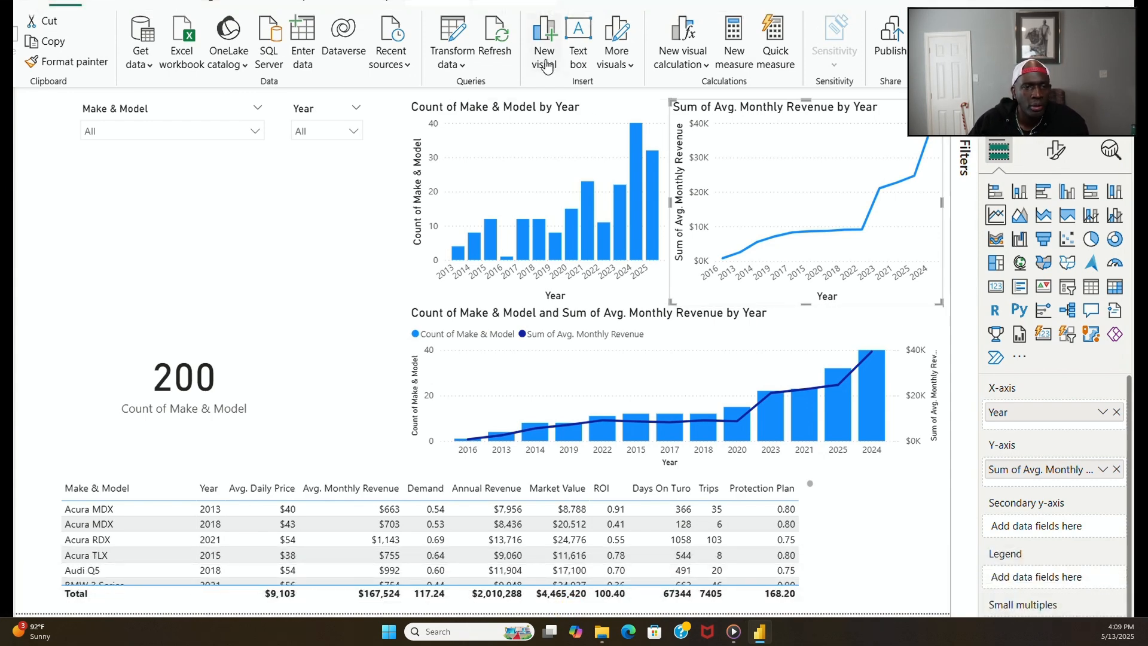
click(618, 336)
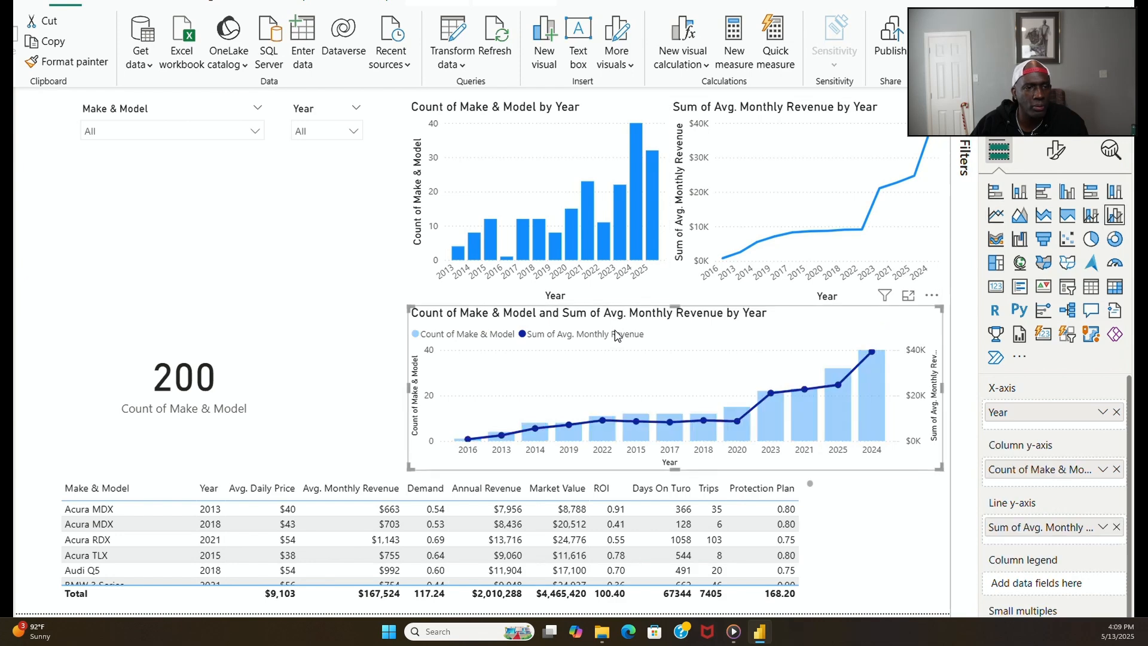
double_click(1036, 470)
drag(1029, 468, 948, 467)
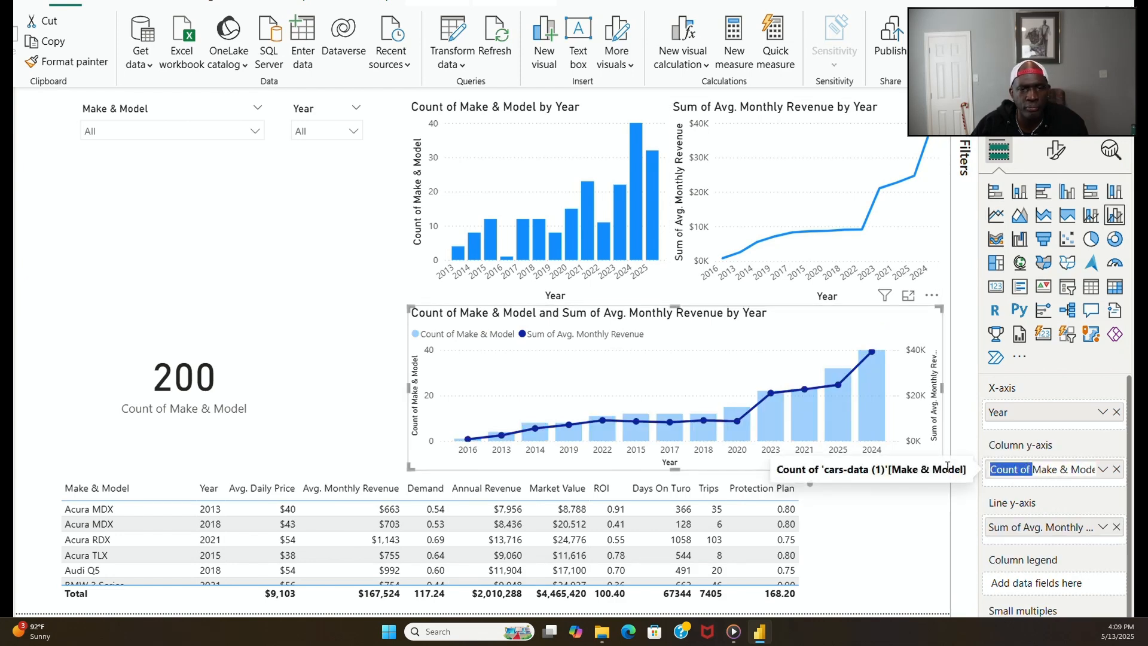
key(BackSpace)
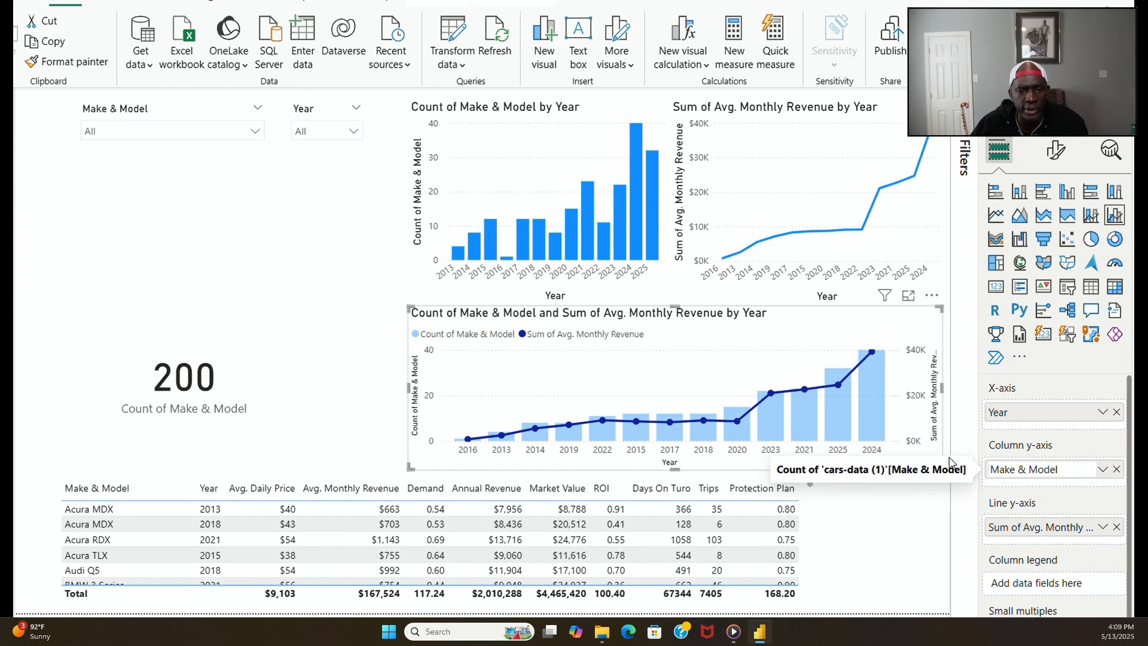
Step: Try to rename the combo chart's line y-axis field to Avg. Monthly Revenue
double_click(1024, 535)
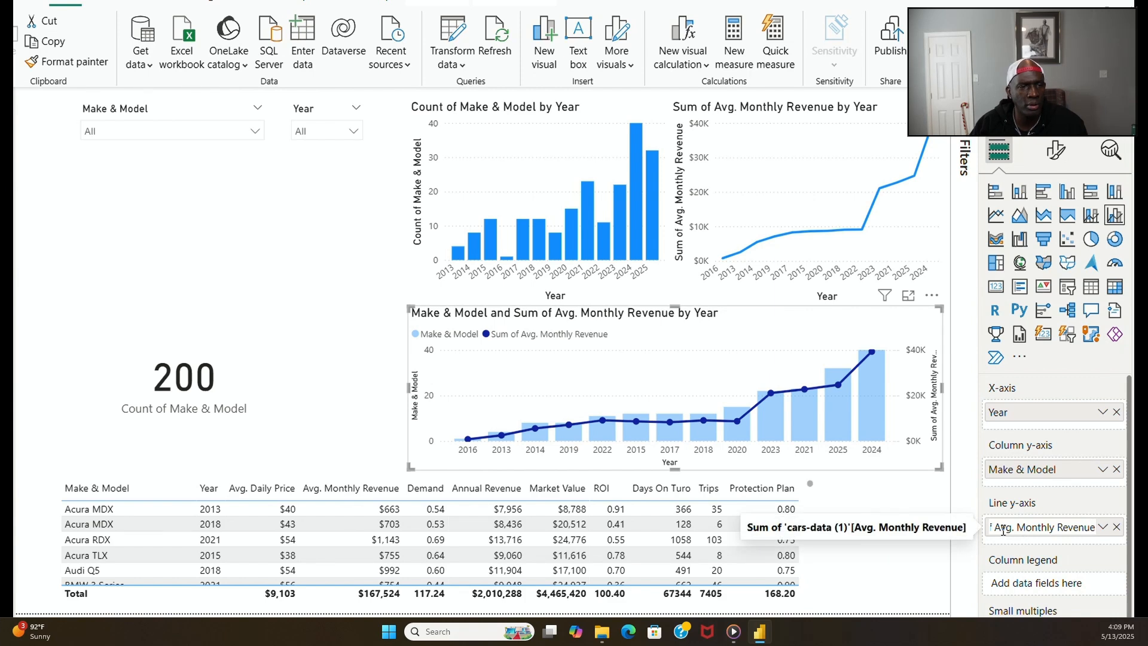
drag(996, 527, 937, 530)
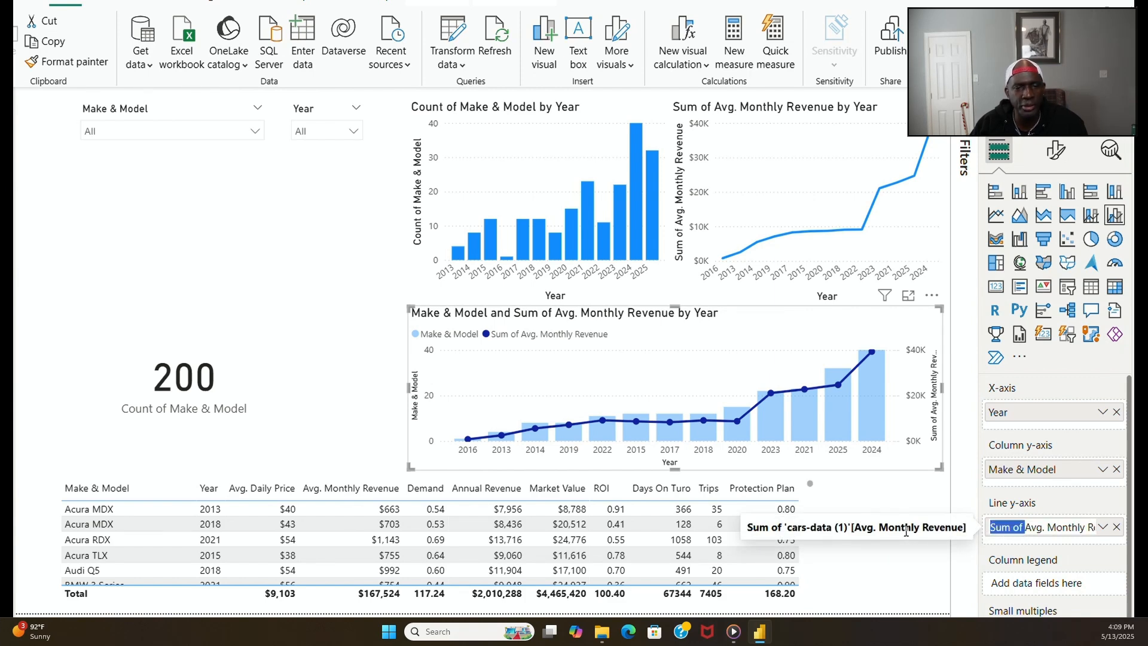
key(BackSpace)
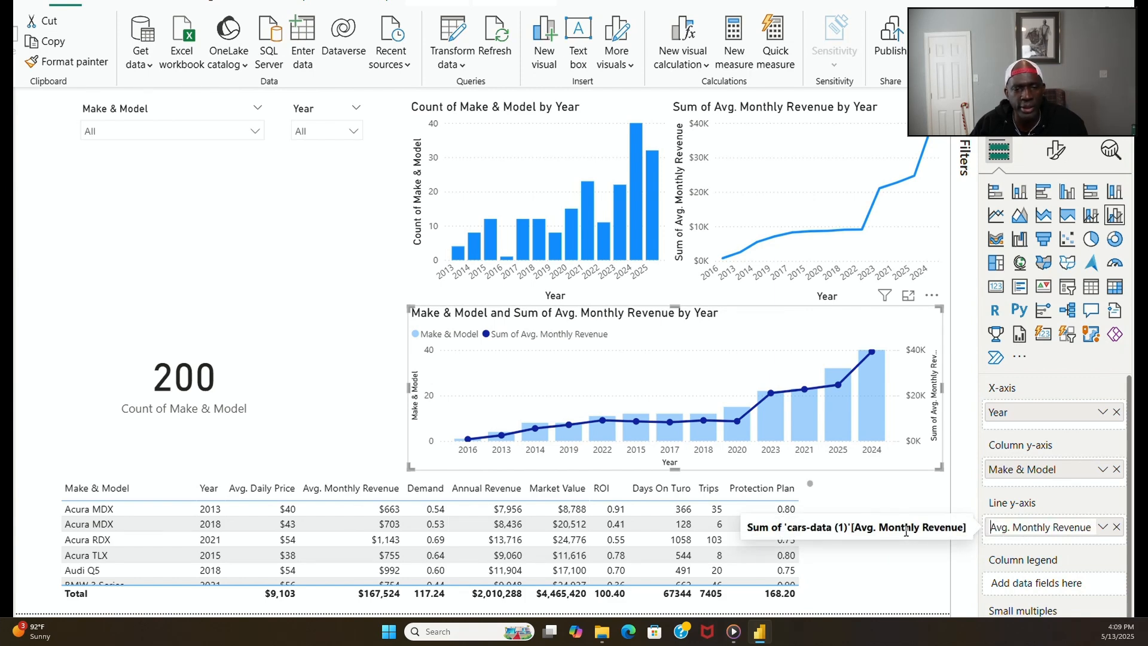
click(361, 408)
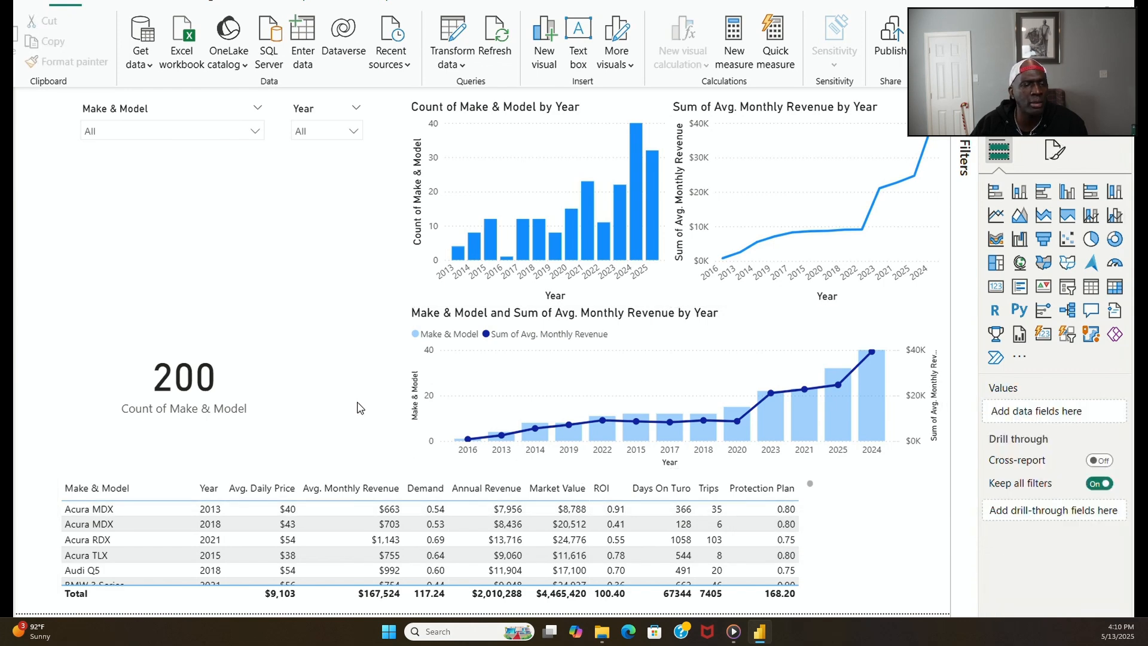
click(537, 343)
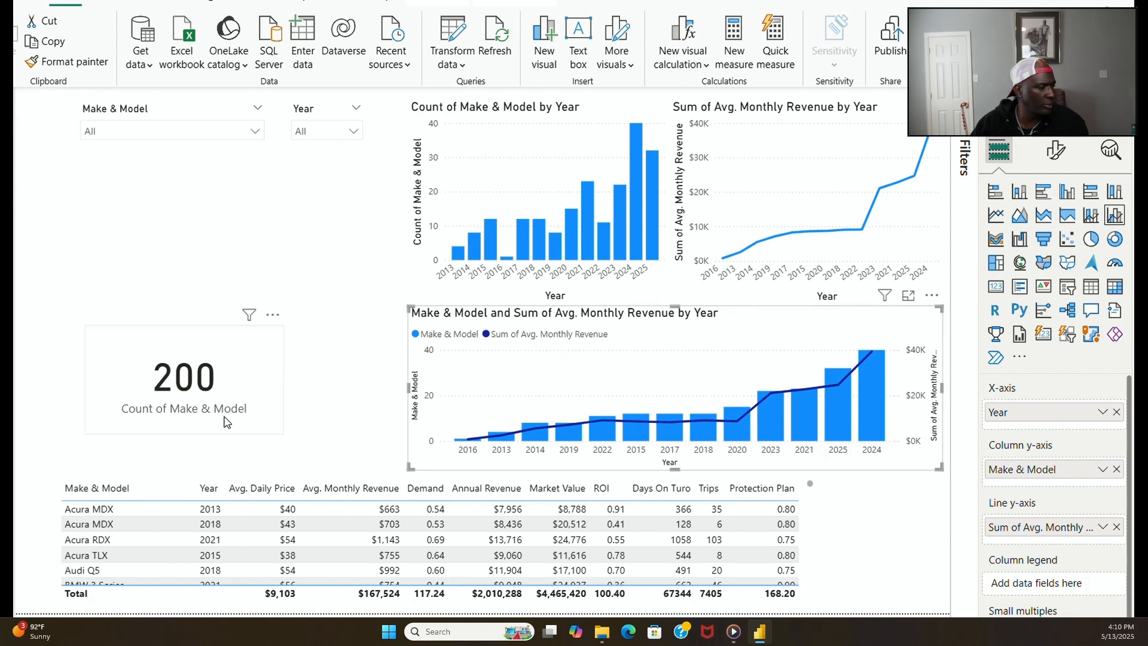
Step: Narrow the Count of Make & Model card so its frame fits closely around the label
click(267, 381)
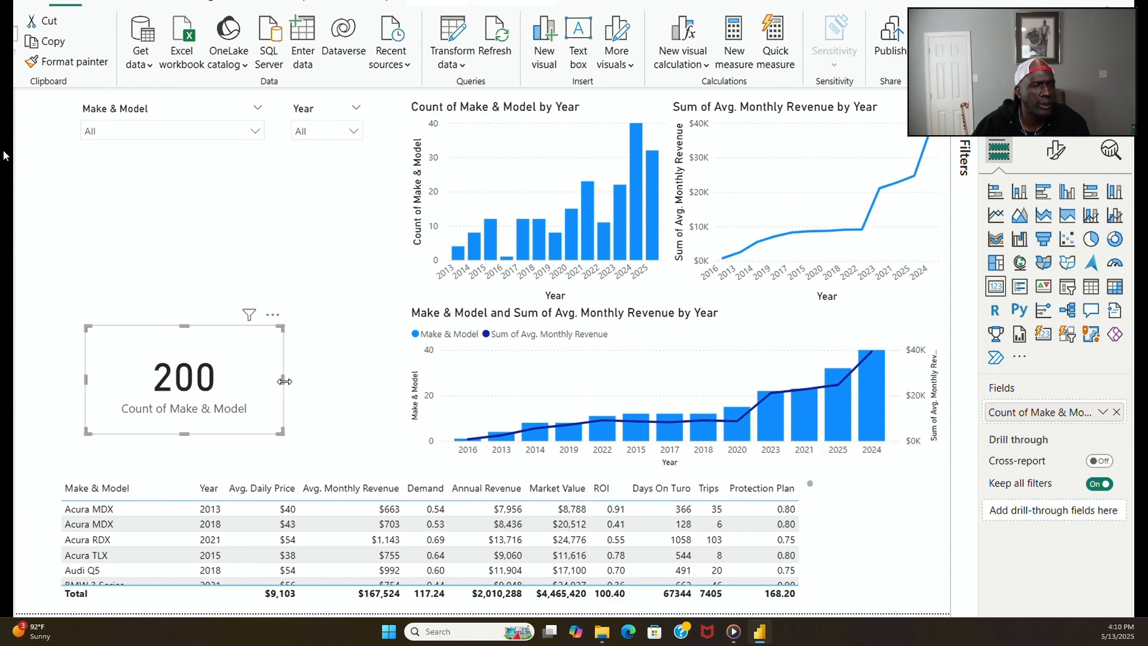
drag(284, 382, 218, 388)
click(255, 389)
Step: Duplicate the Count of Make & Model card beside the original and switch the copy's aggregation to a distinct count
click(200, 358)
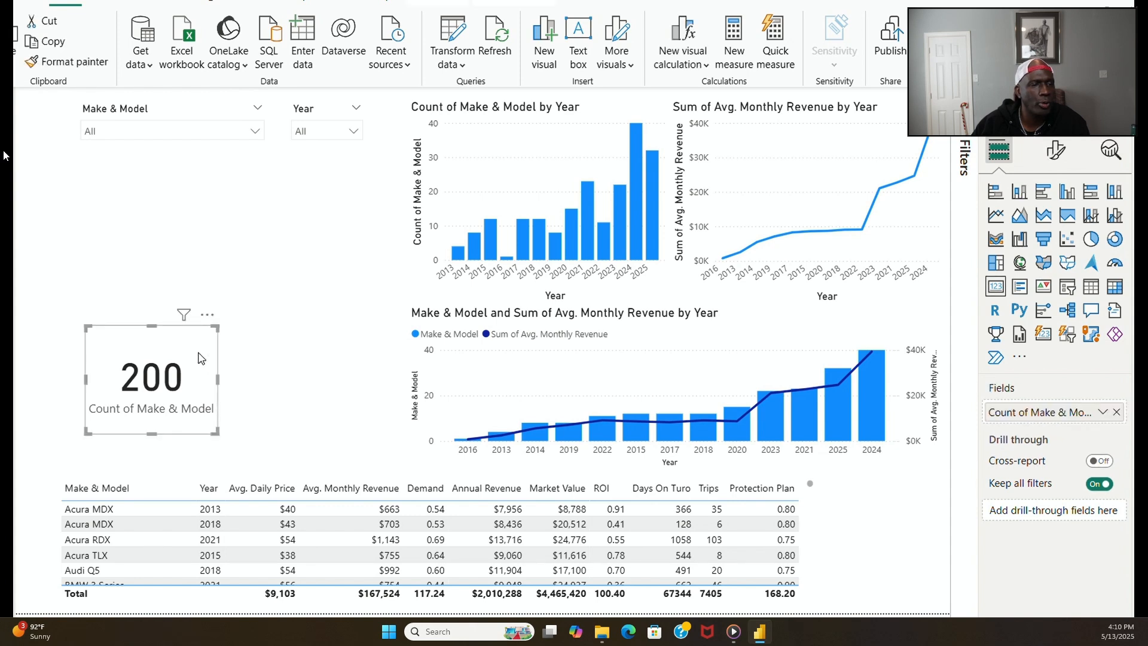
click(294, 365)
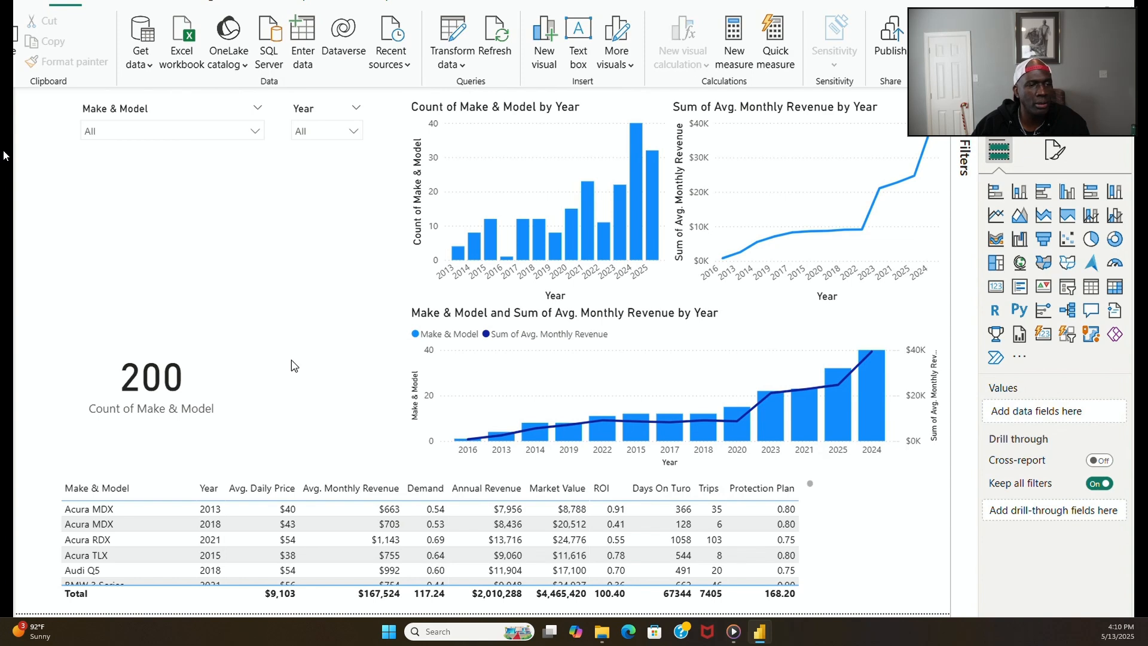
key(ctrl+v)
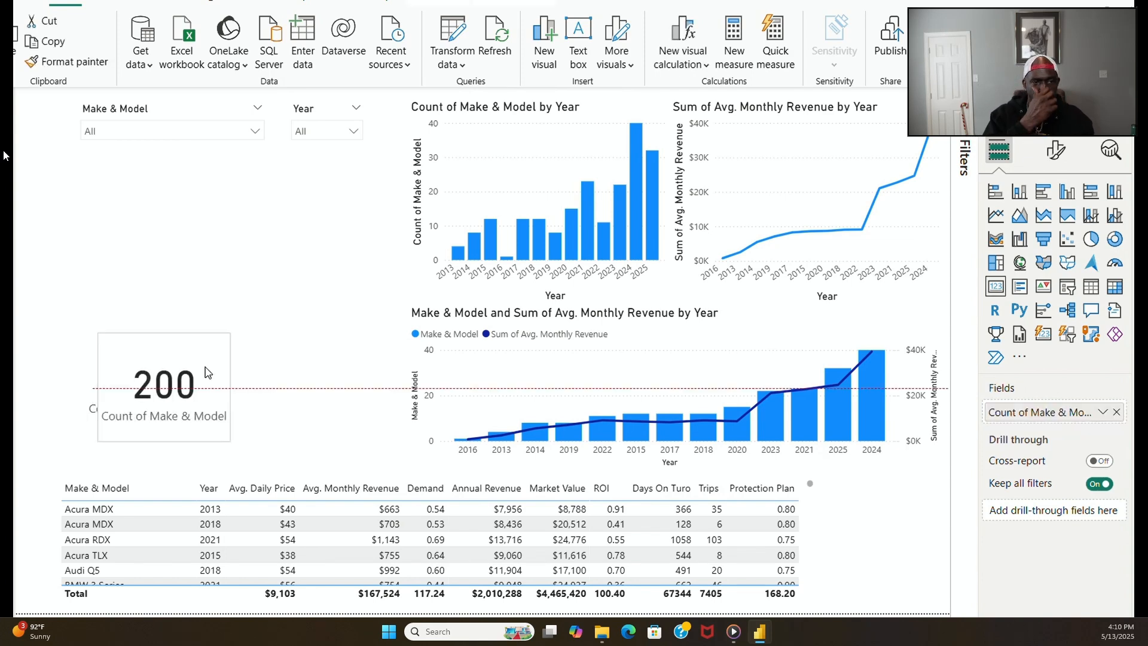
drag(175, 376, 305, 364)
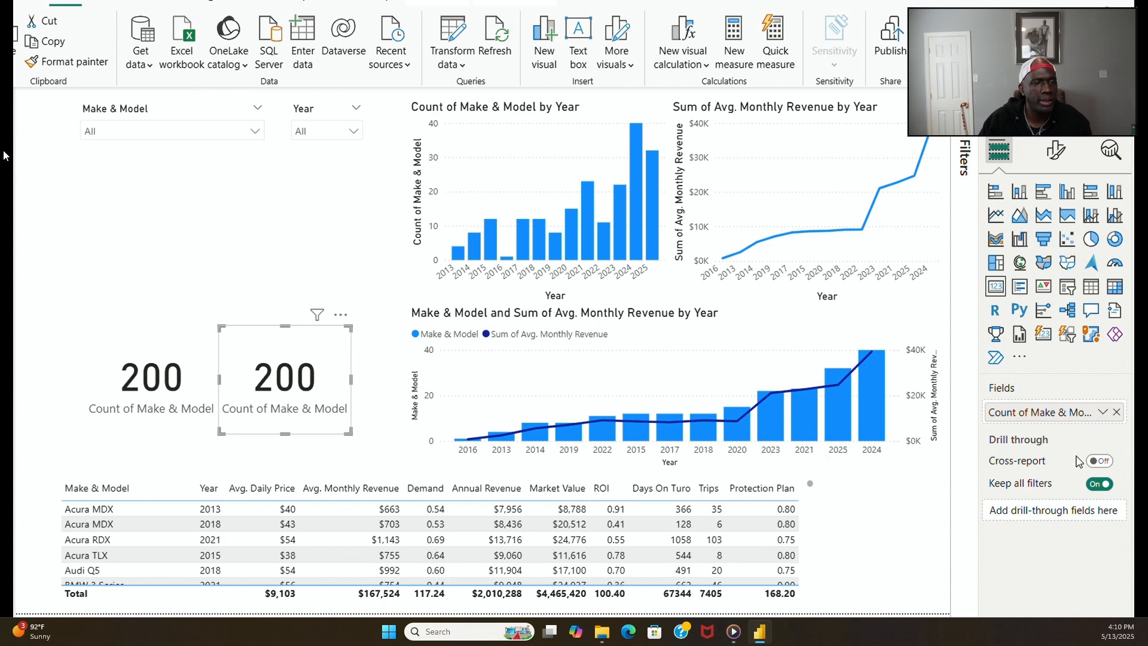
click(1103, 412)
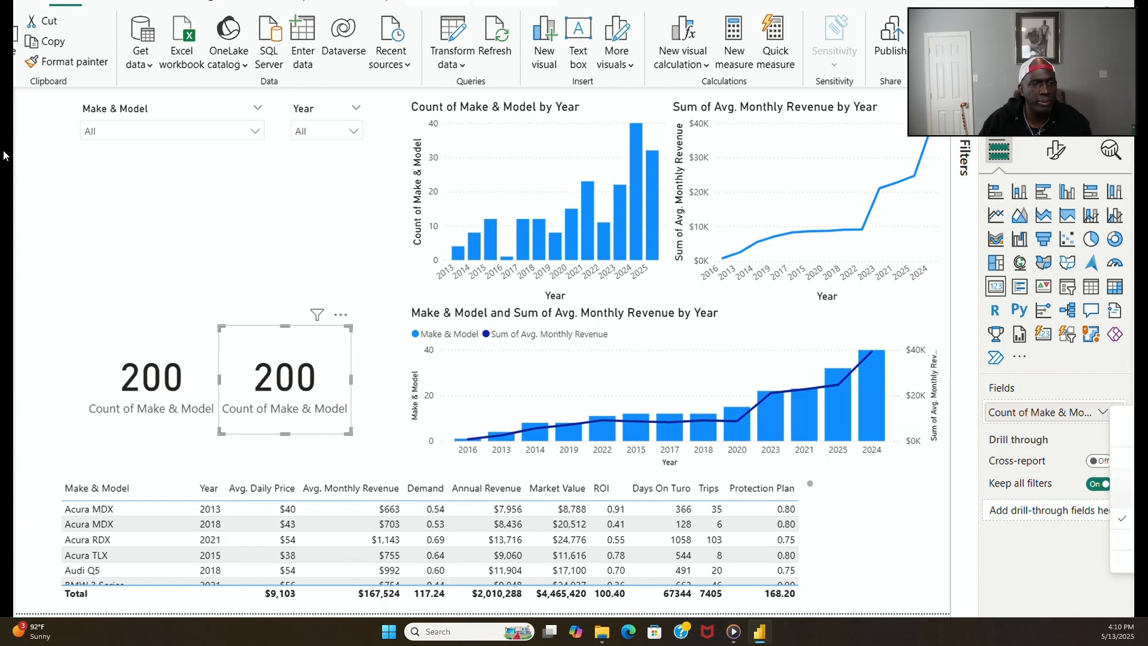
click(1123, 496)
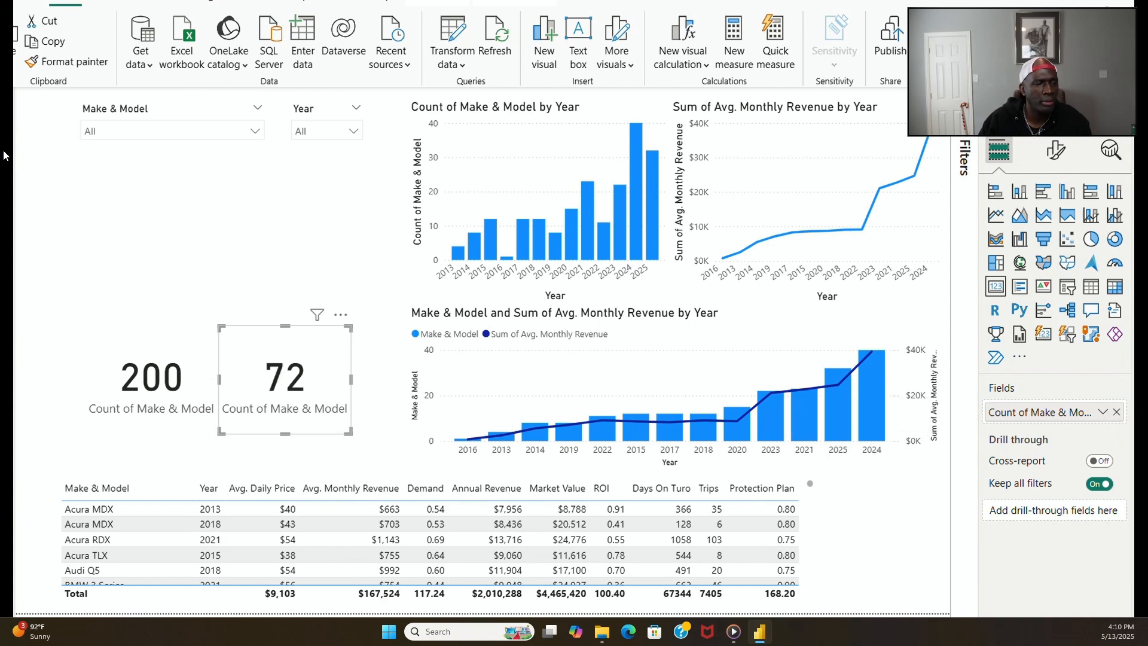
Step: Rearrange the two cards side by side just above the table, with the distinct count to the left of the total count
drag(307, 341, 146, 236)
drag(192, 356, 333, 377)
drag(166, 258, 186, 381)
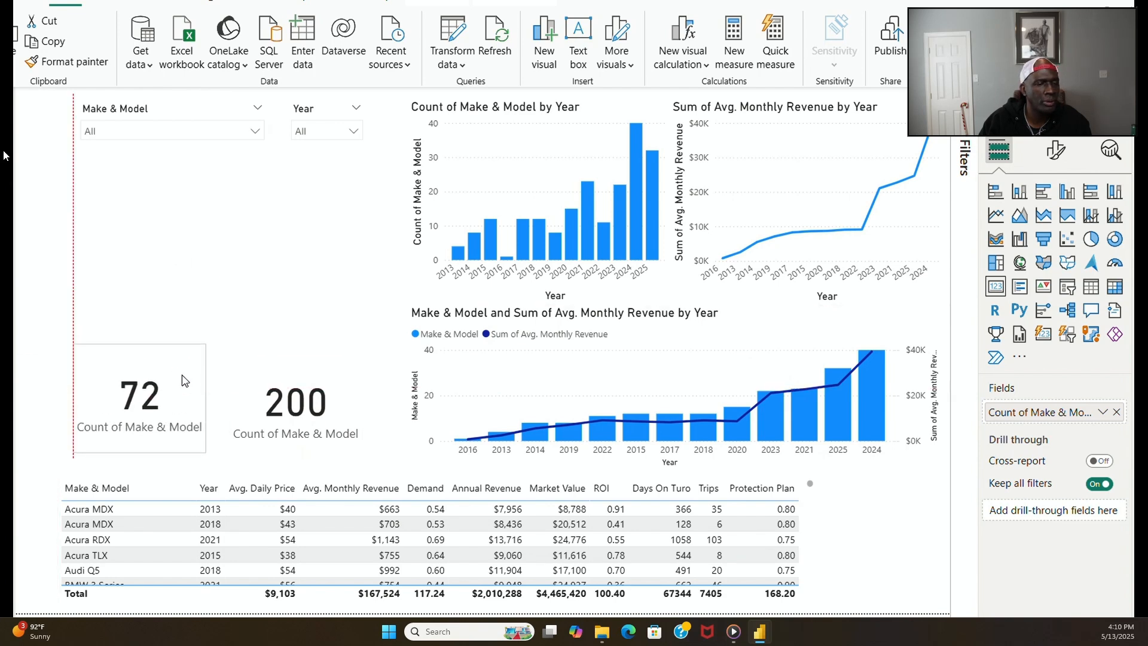
click(251, 365)
drag(251, 366, 227, 357)
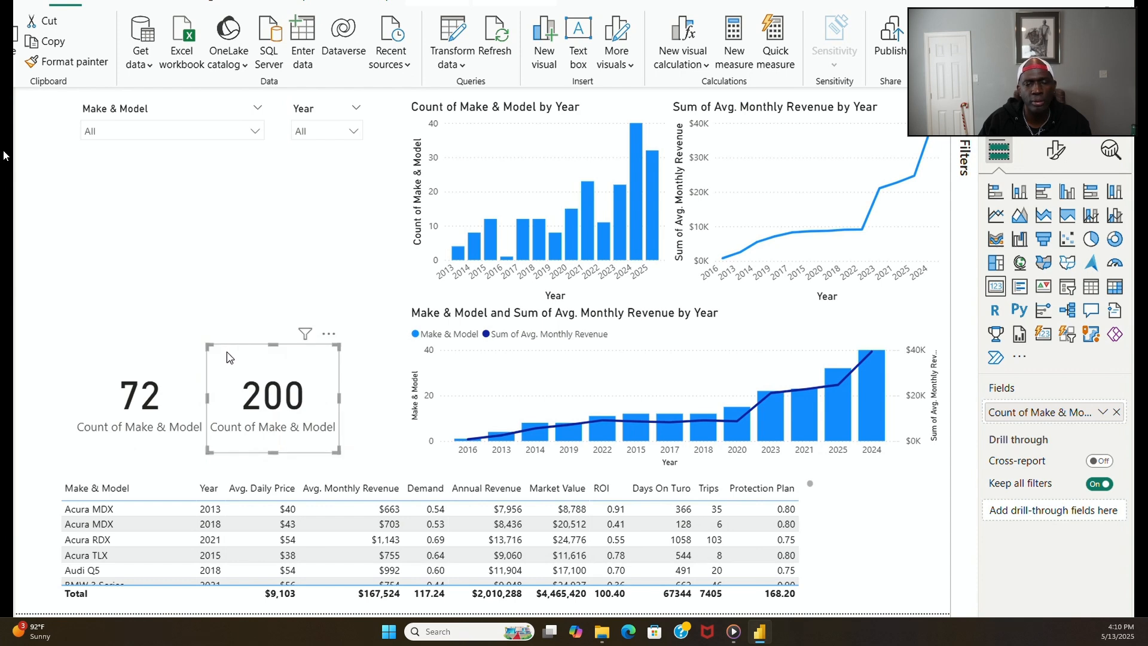
click(254, 304)
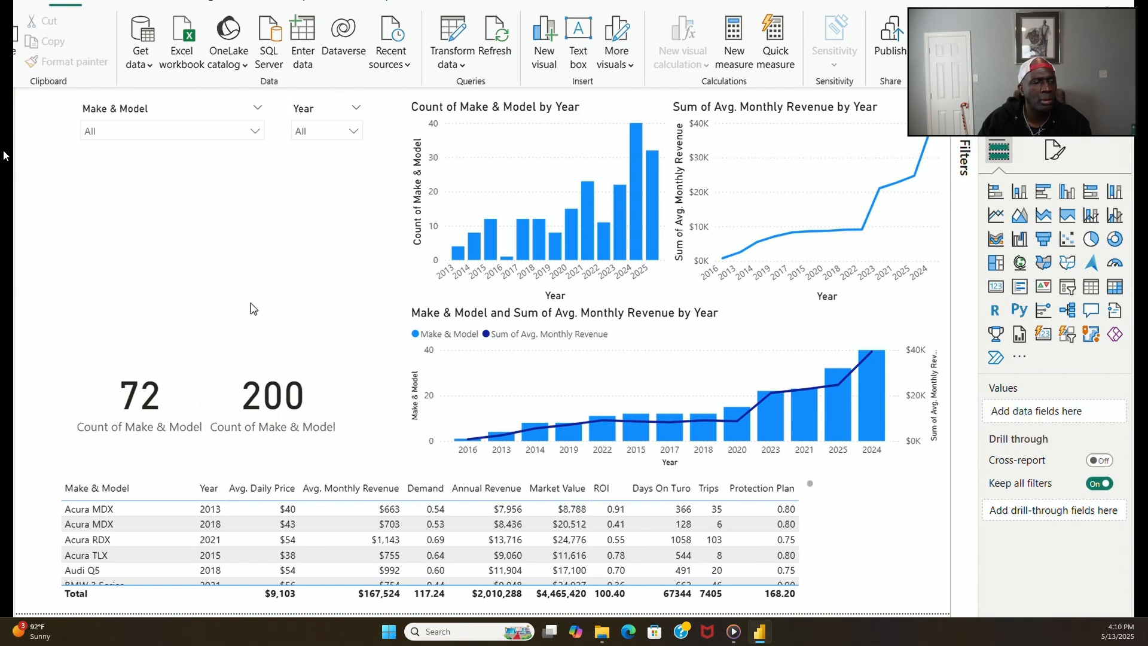
Step: Rename the distinct count card's field to Distinct Count of Make & Model
click(161, 436)
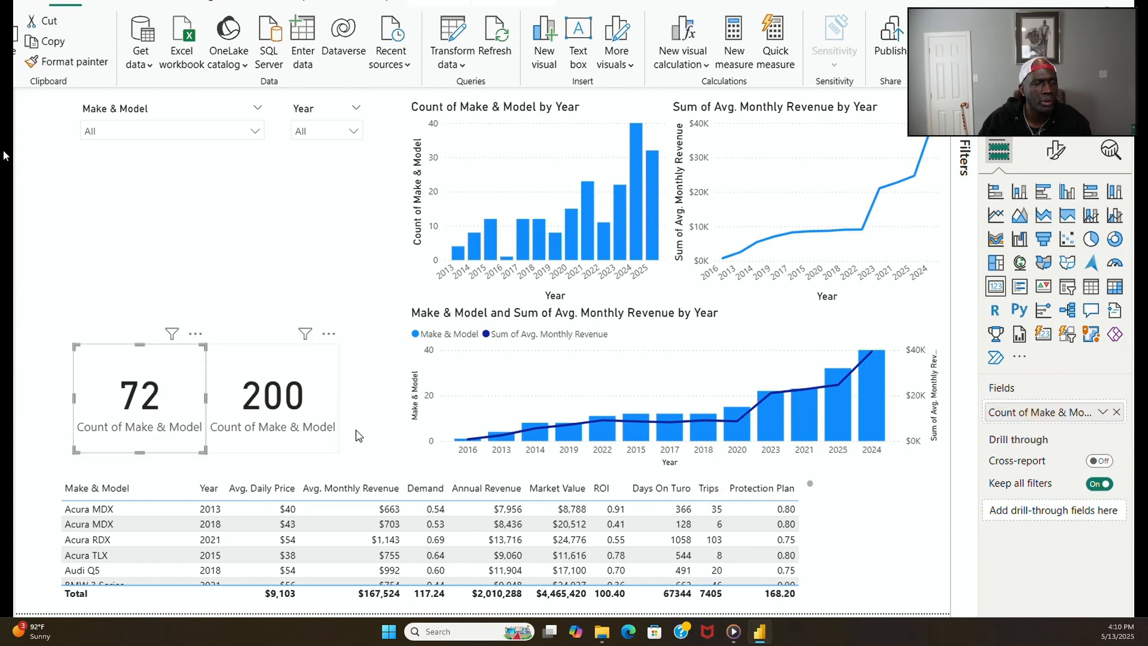
double_click(993, 417)
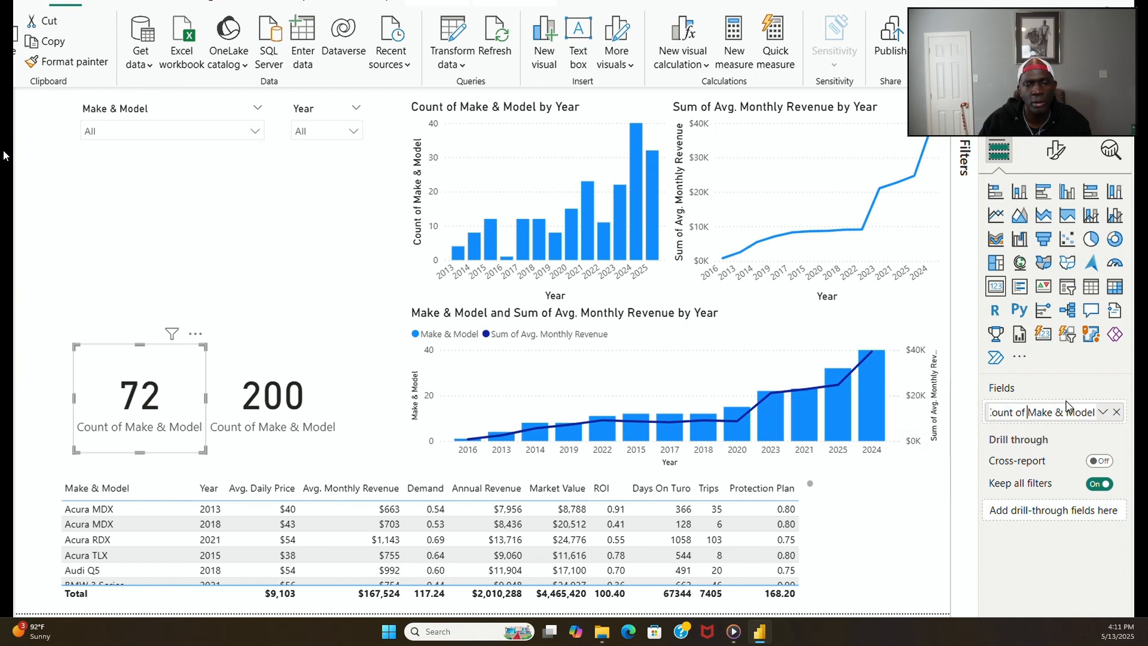
key(Home)
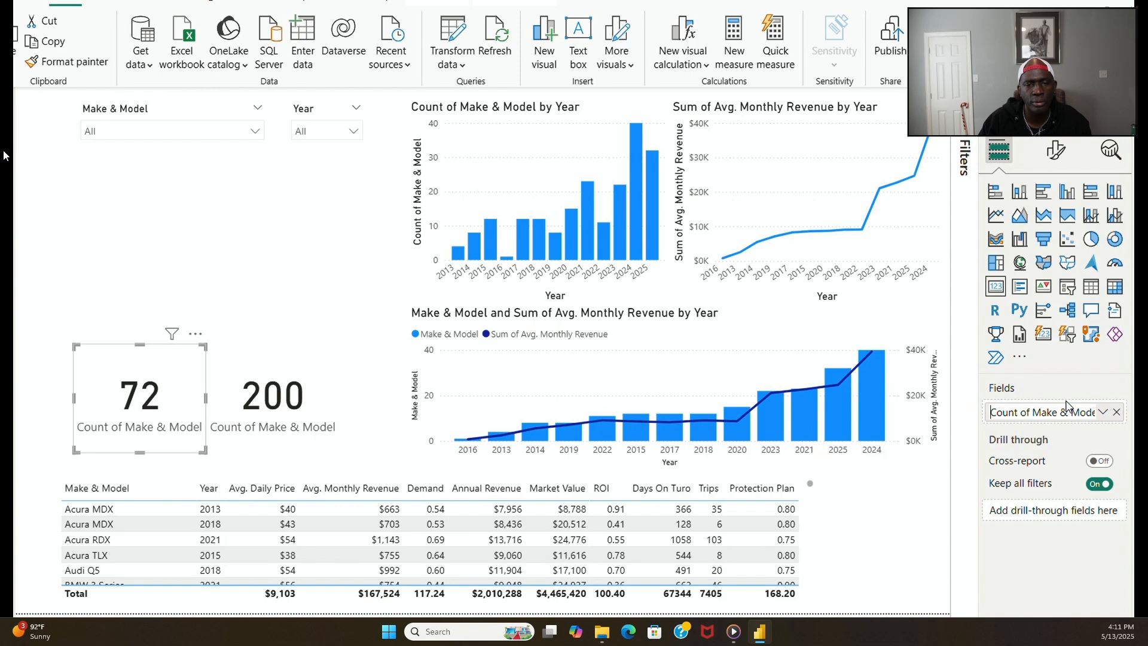
text(Disct)
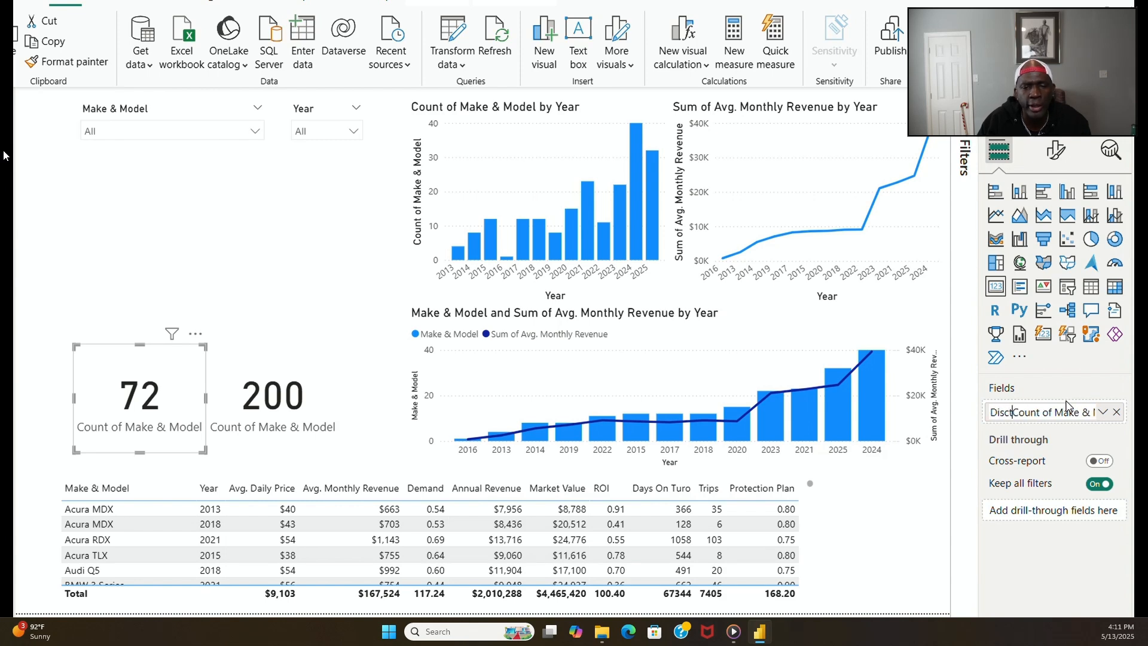
text(inct)
key(BackSpace)
key(BackSpace)
key(BackSpace)
key(BackSpace)
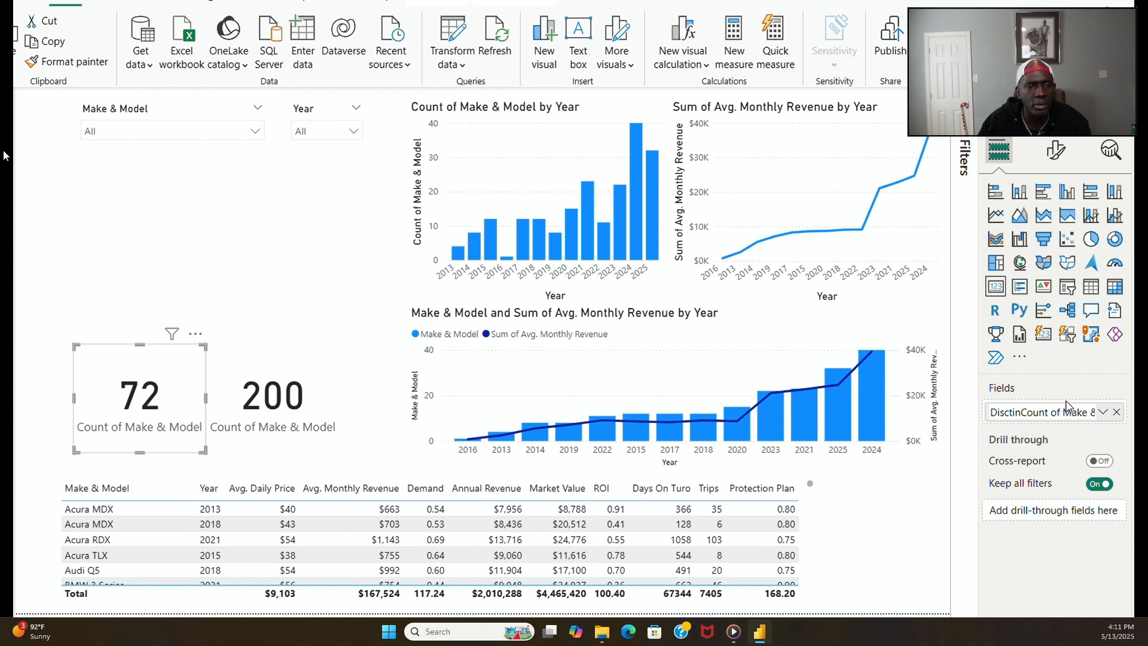
key(BackSpace)
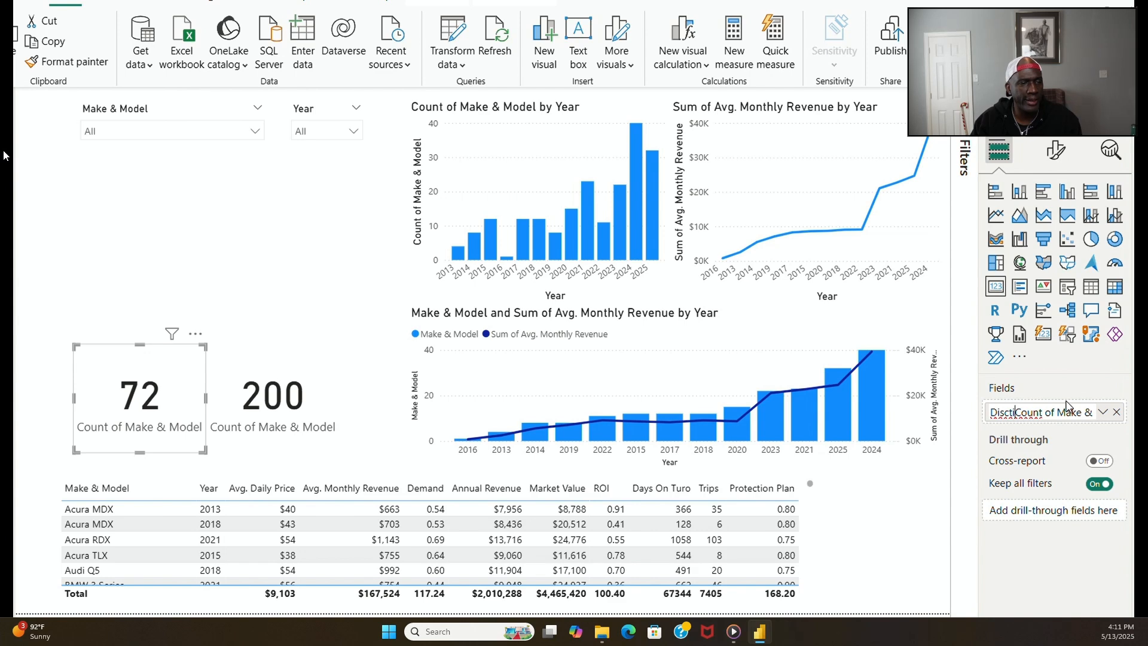
text(nct)
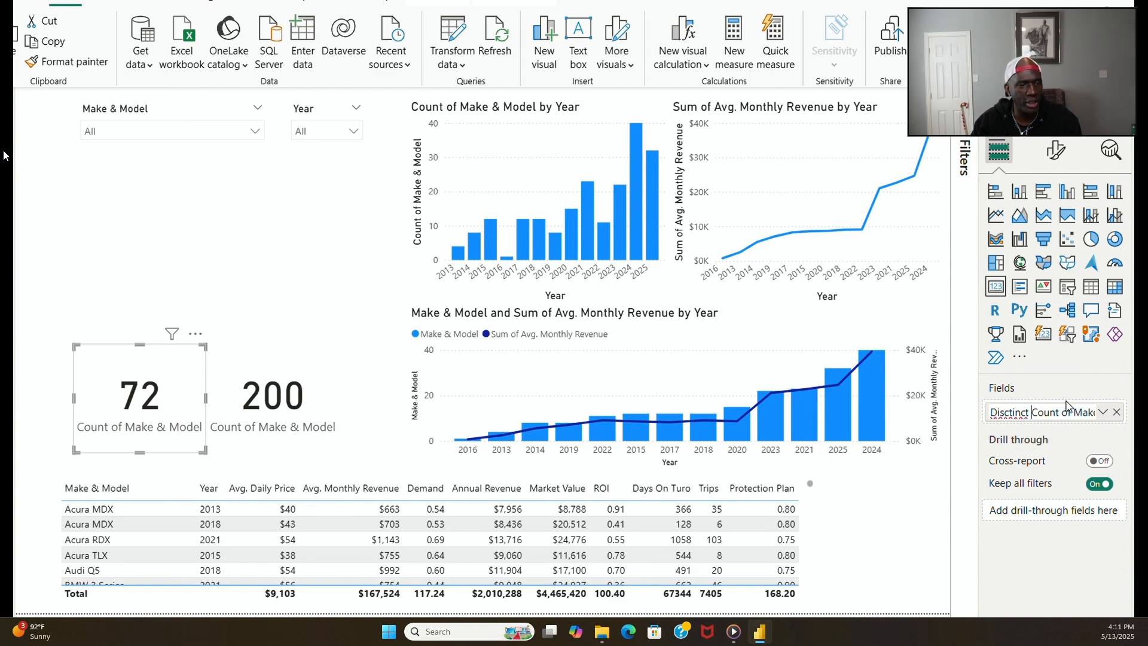
key(BackSpace)
key(BackSpace)
key(BackSpace)
key(BackSpace)
key(BackSpace)
key(BackSpace)
key(BackSpace)
key(BackSpace)
key(BackSpace)
key(BackSpace)
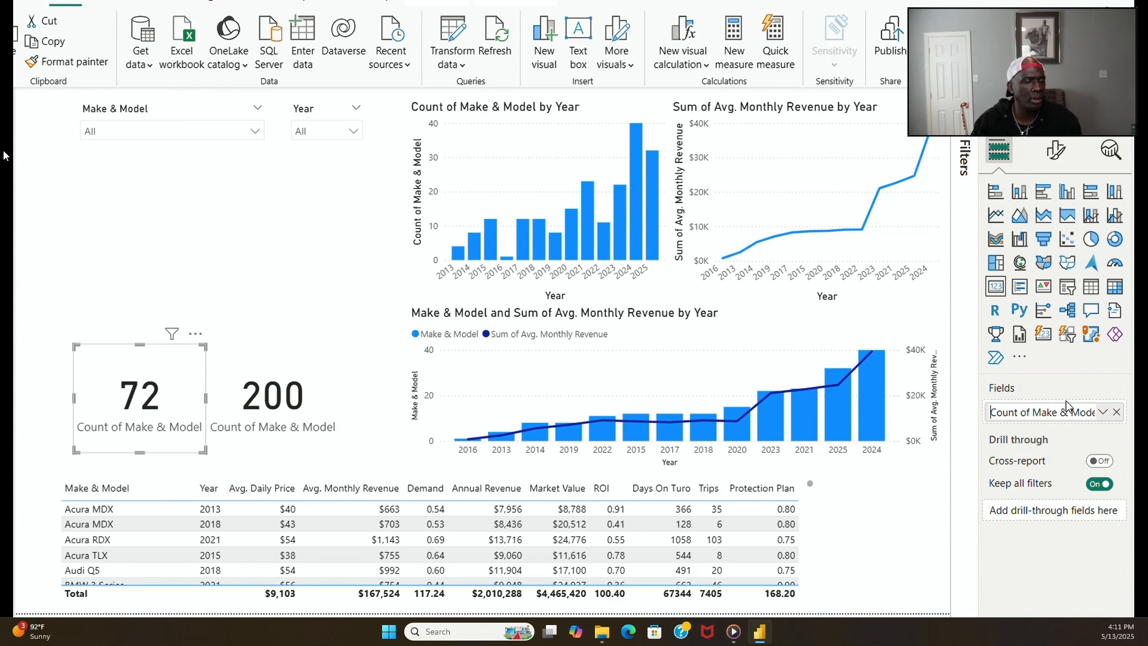
text(Distinc)
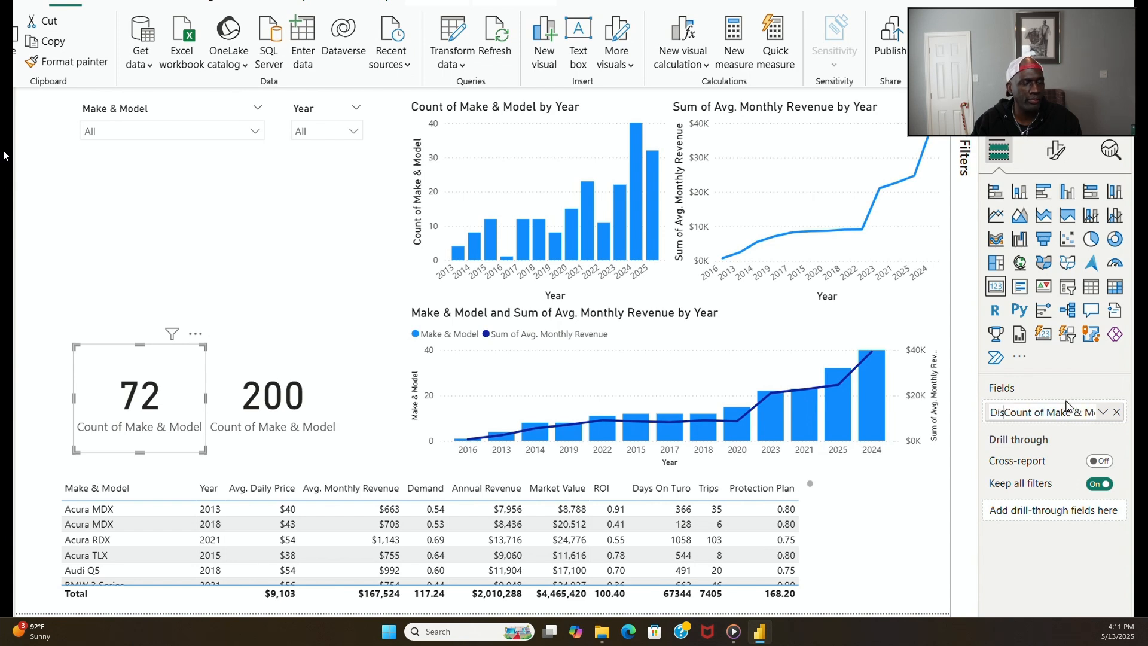
text(t)
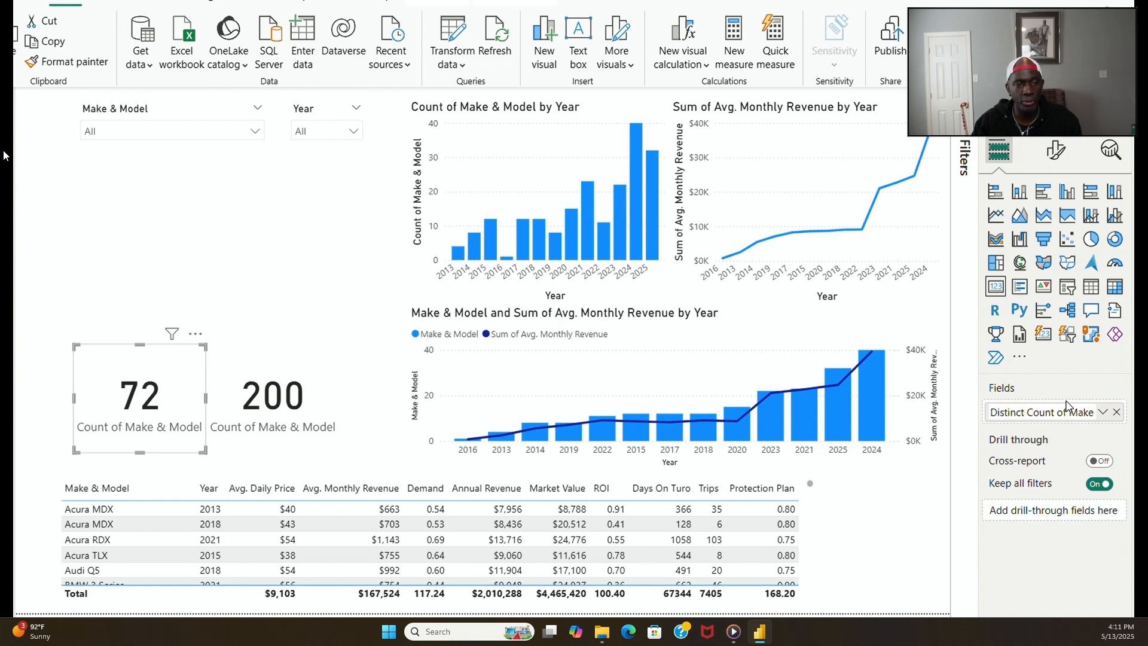
key(Return)
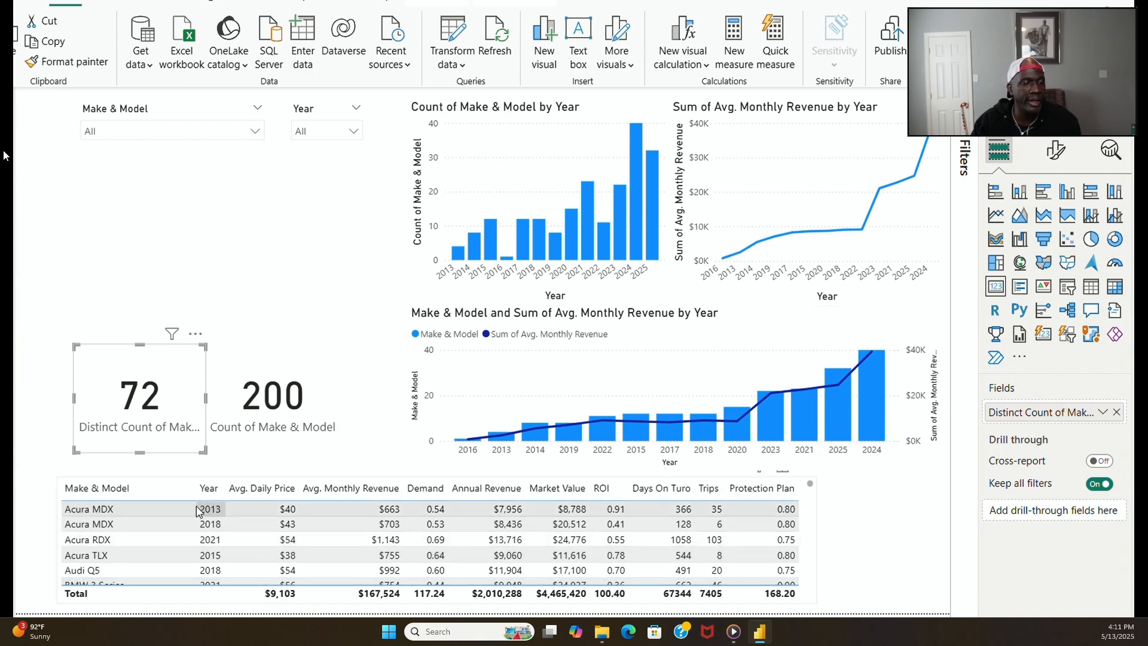
click(341, 303)
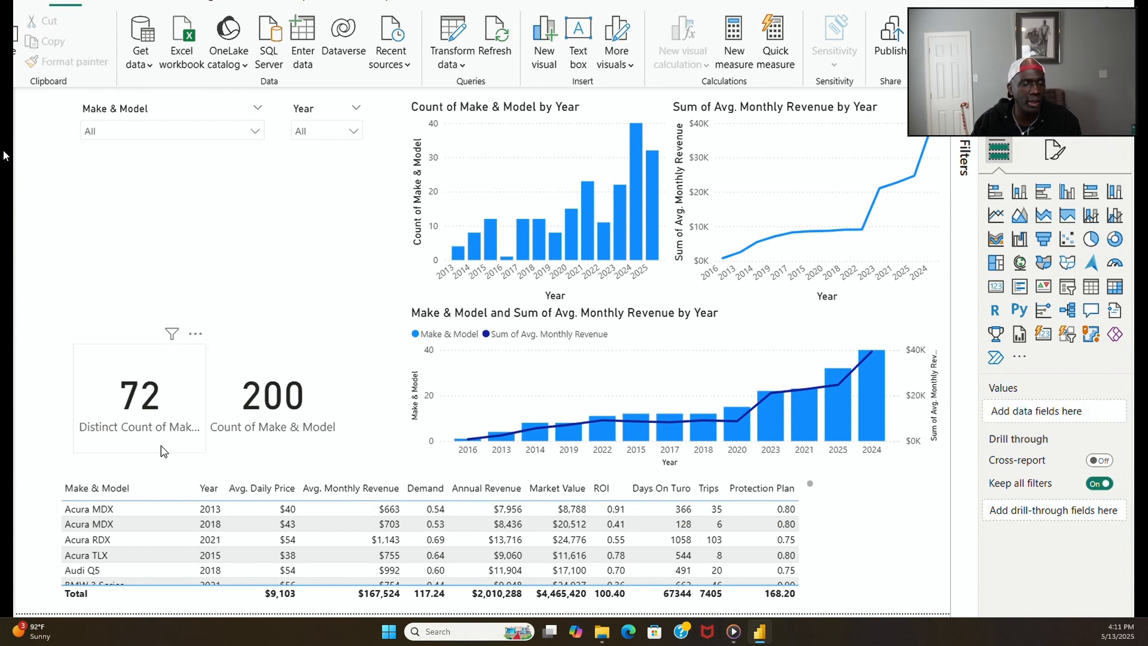
Step: Filter the report by Audi Q5, BMW 3 Series, Buick Encore GX and Chrysler Pacifica in turn to compare the cards and charts
click(255, 132)
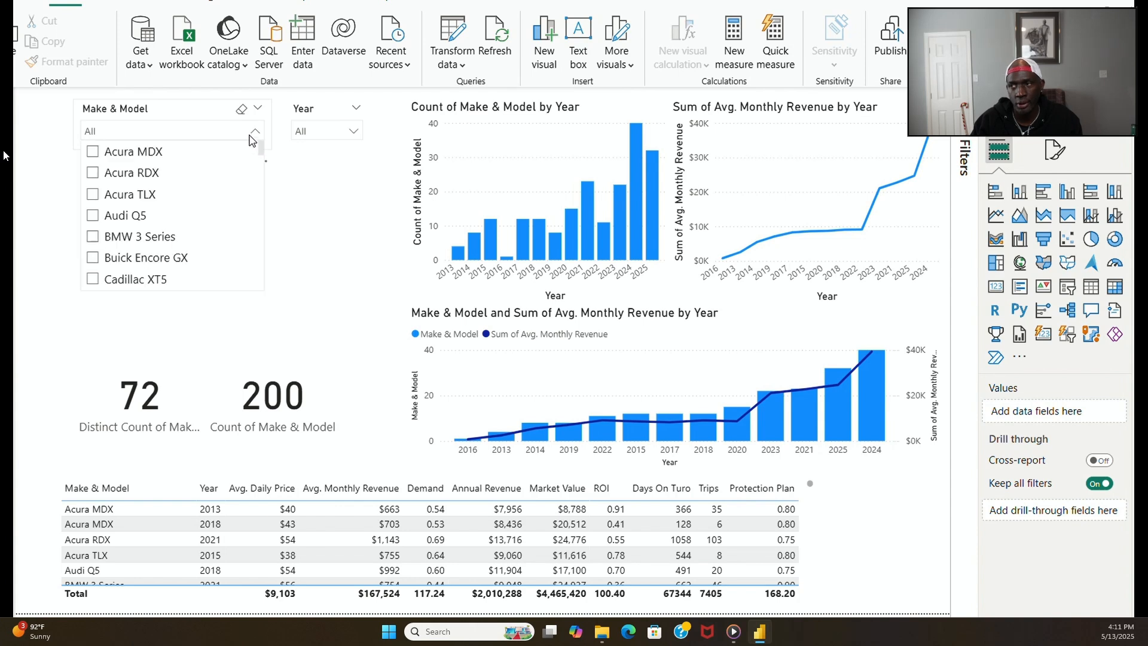
click(127, 217)
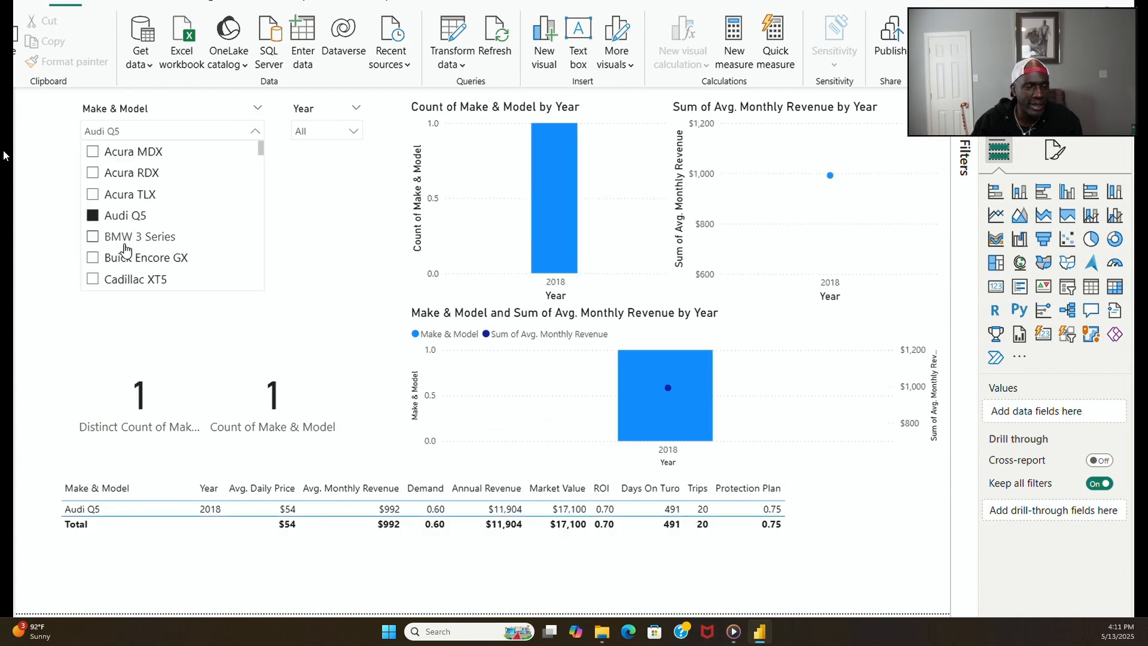
click(125, 239)
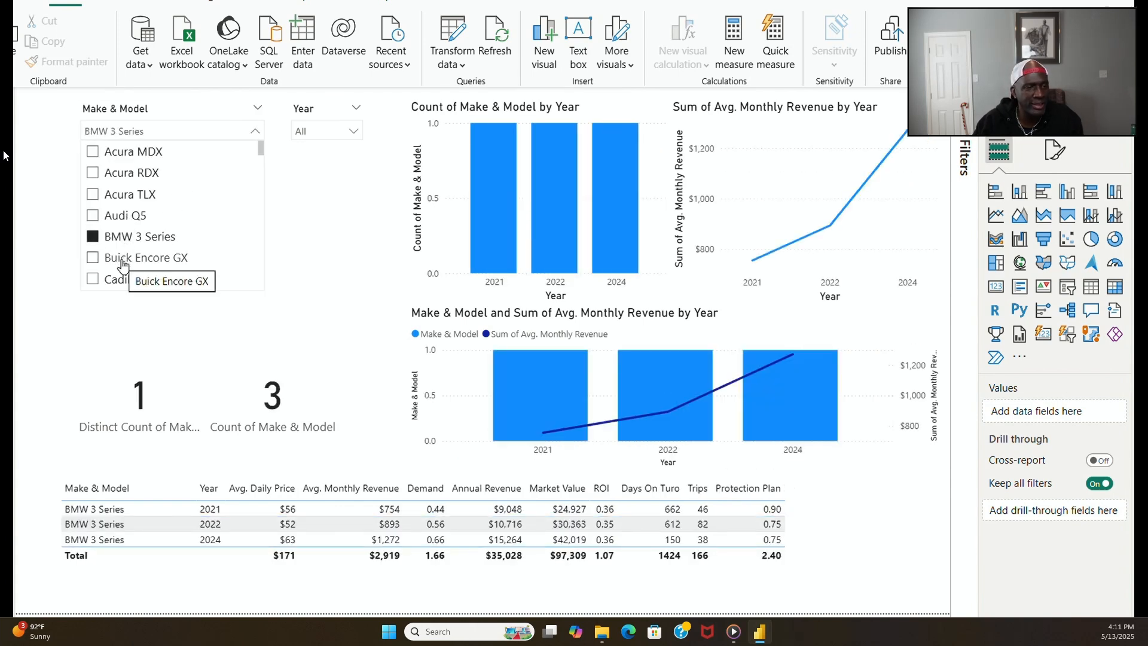
click(122, 262)
scroll(128, 240, down, 3)
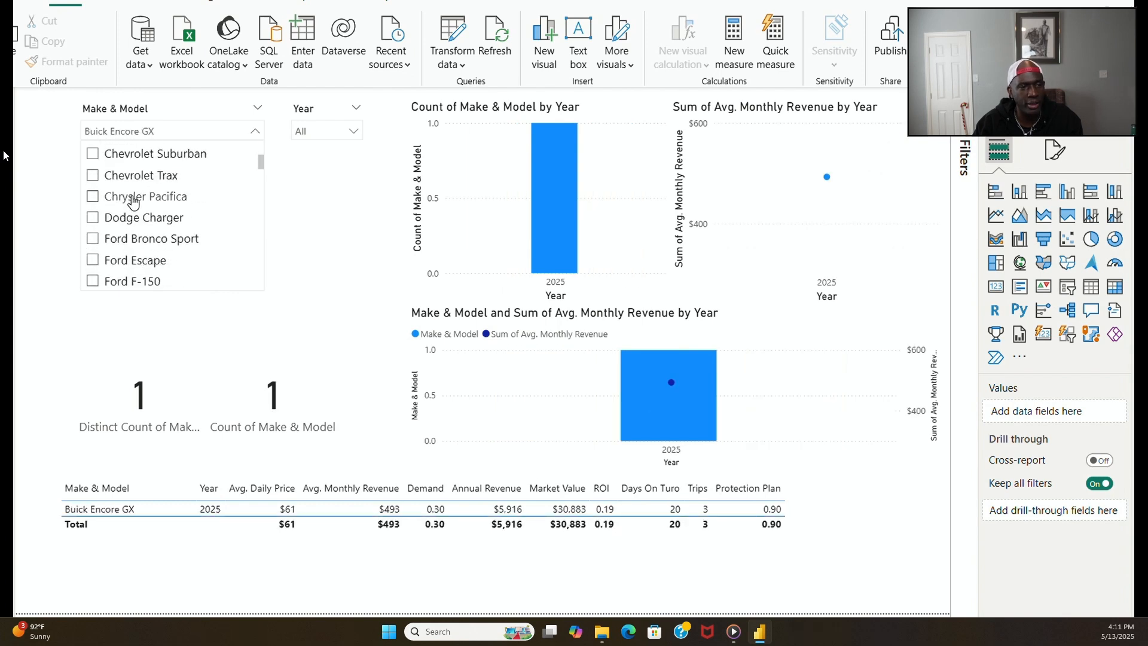
click(133, 199)
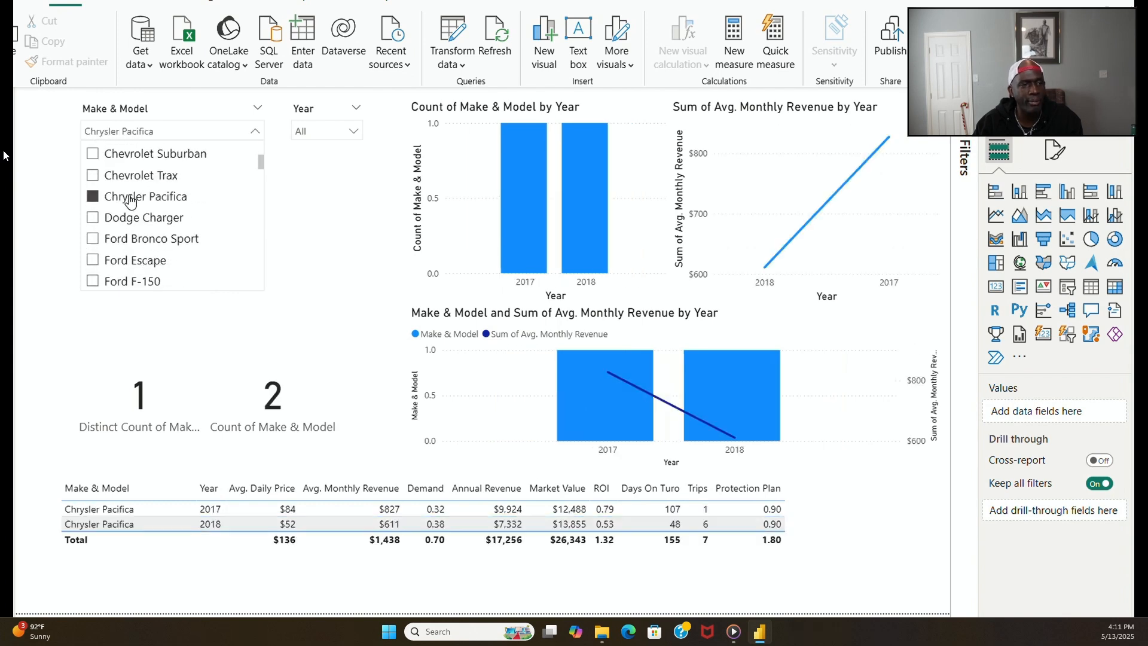
Step: Switch the Make & Model filter to Ford Escape and Ford F-150 in turn, and list the years available in the Year slicer
click(121, 261)
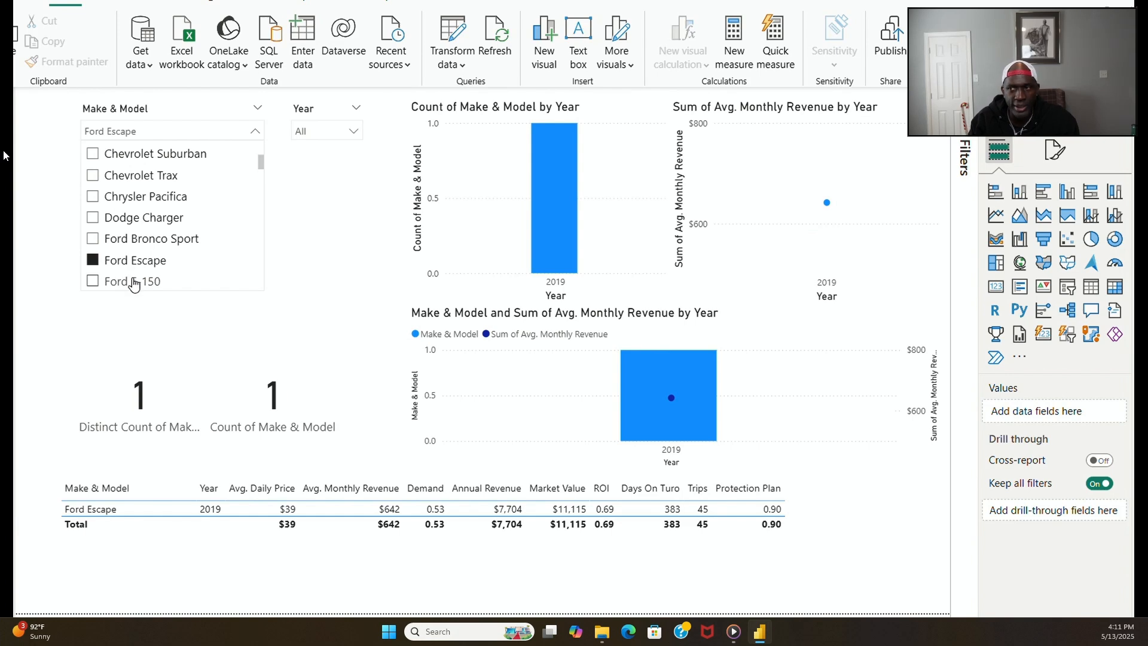
click(135, 283)
scroll(166, 274, down, 3)
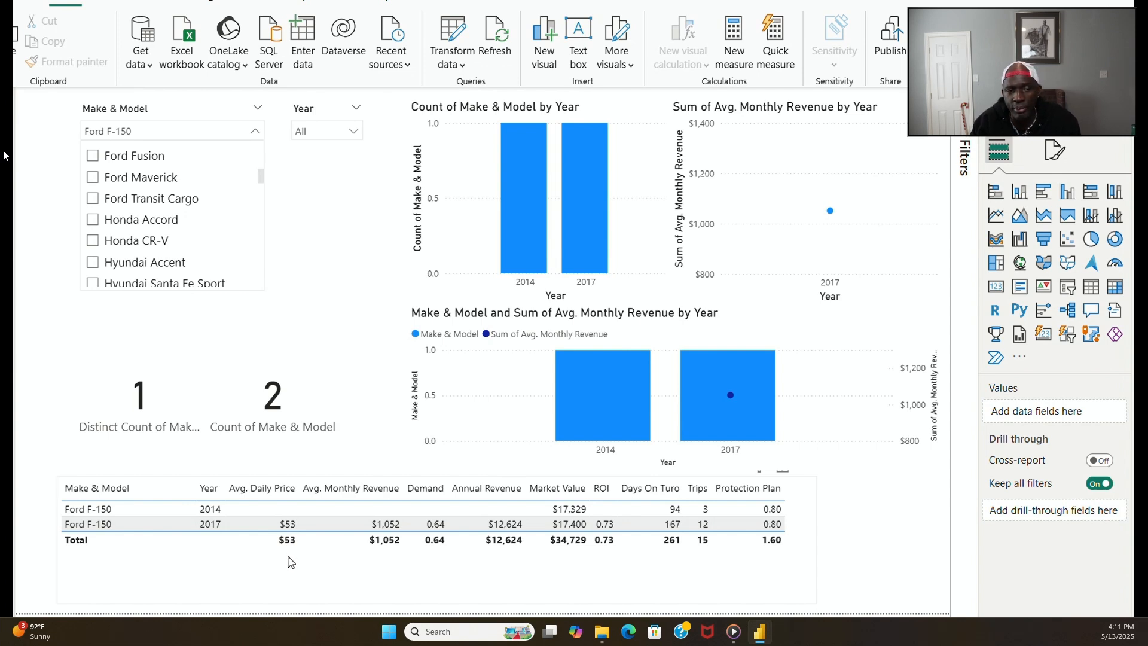
scroll(244, 206, up, 2)
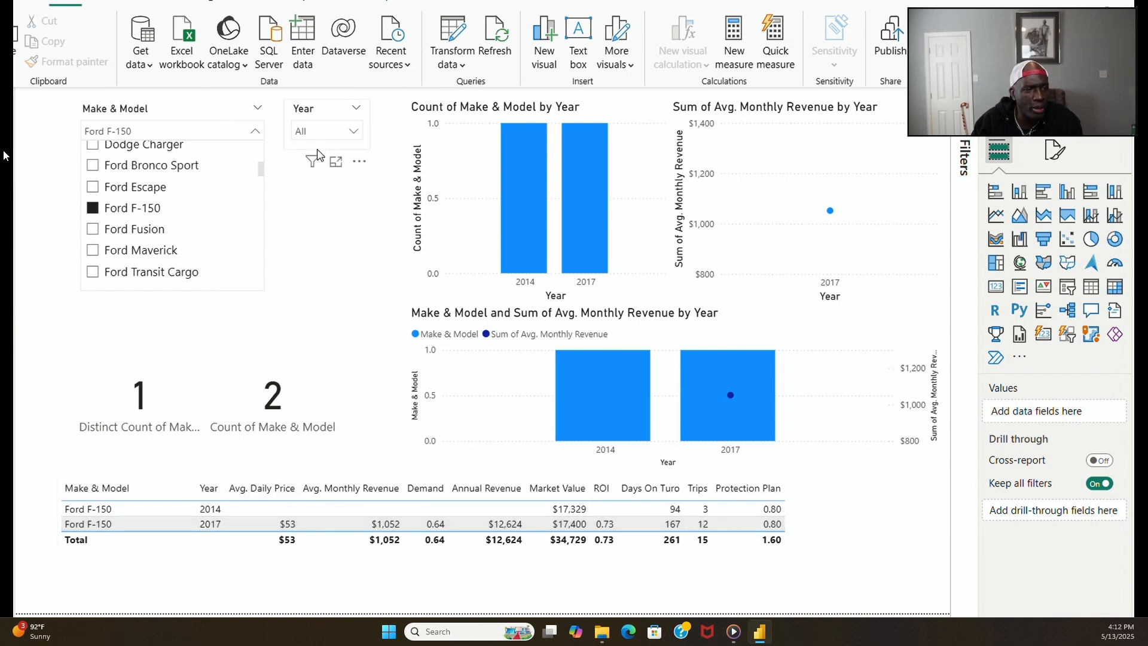
click(353, 131)
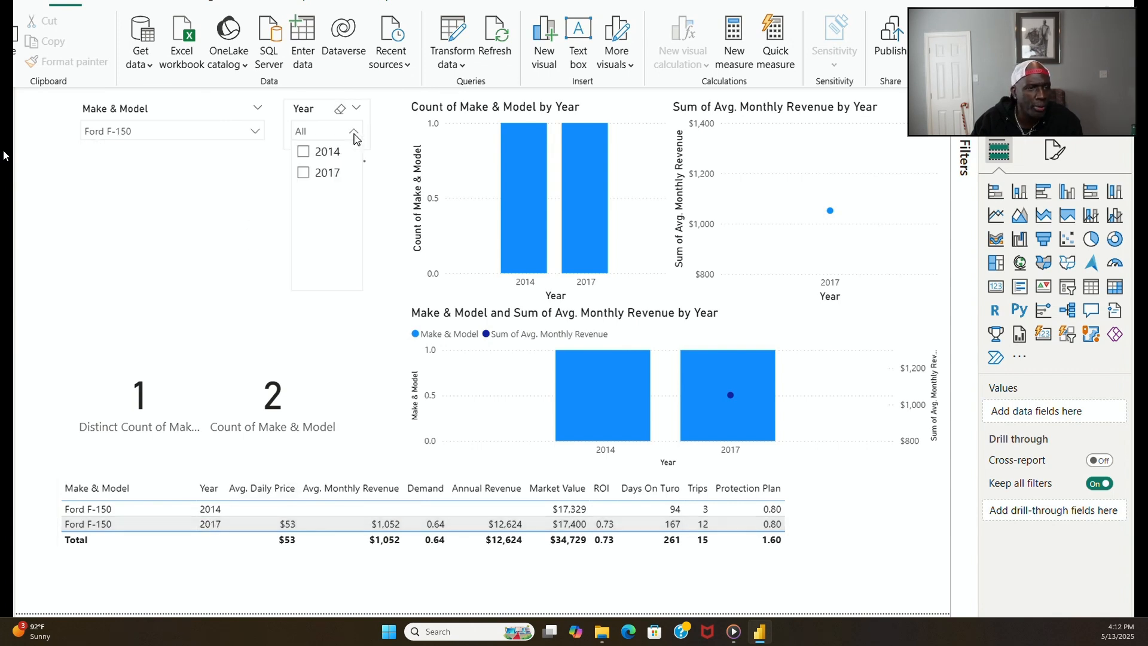
Step: Filter the report's Year slicer by 2017, by 2014 and by both years, and clear the year selection
click(304, 173)
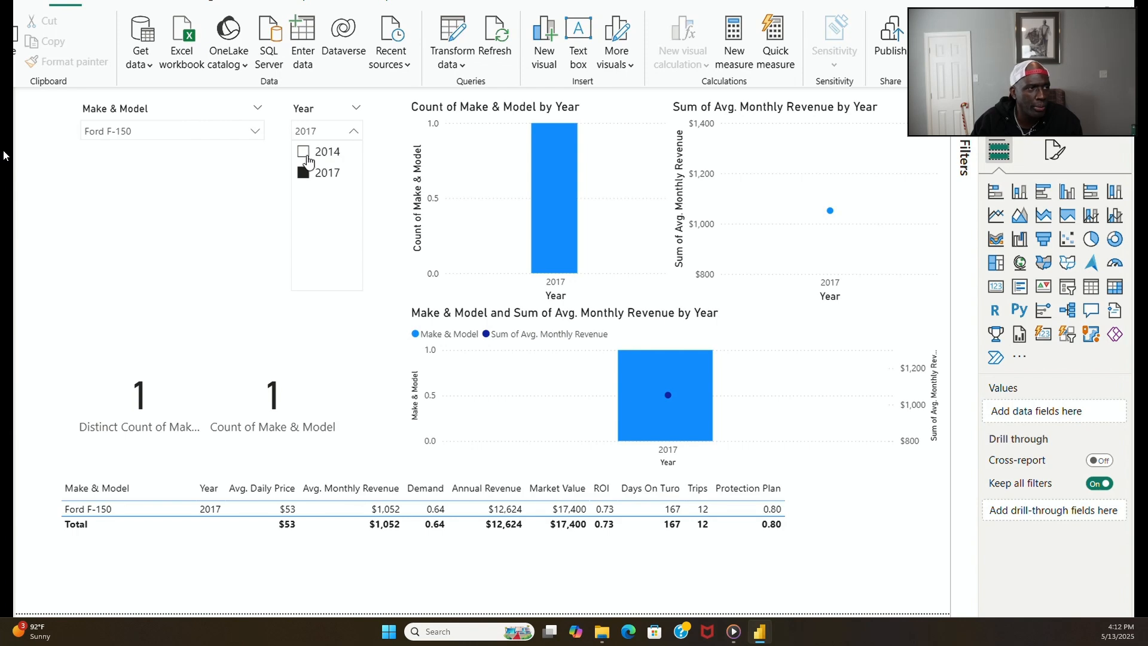
click(304, 153)
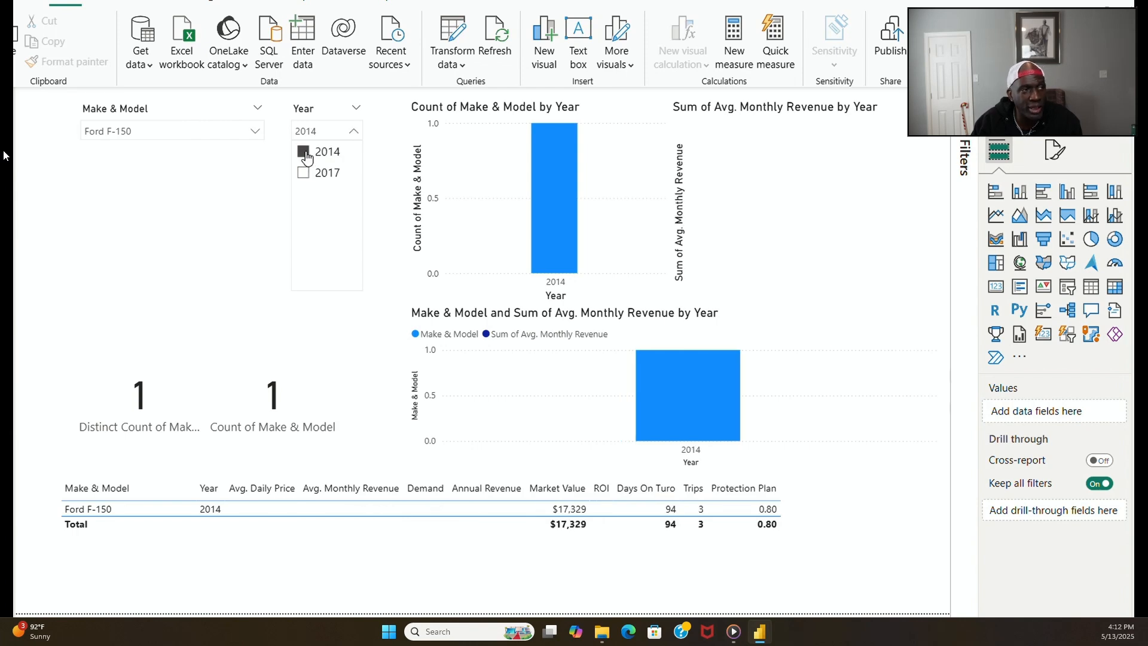
ctrl+click(305, 174)
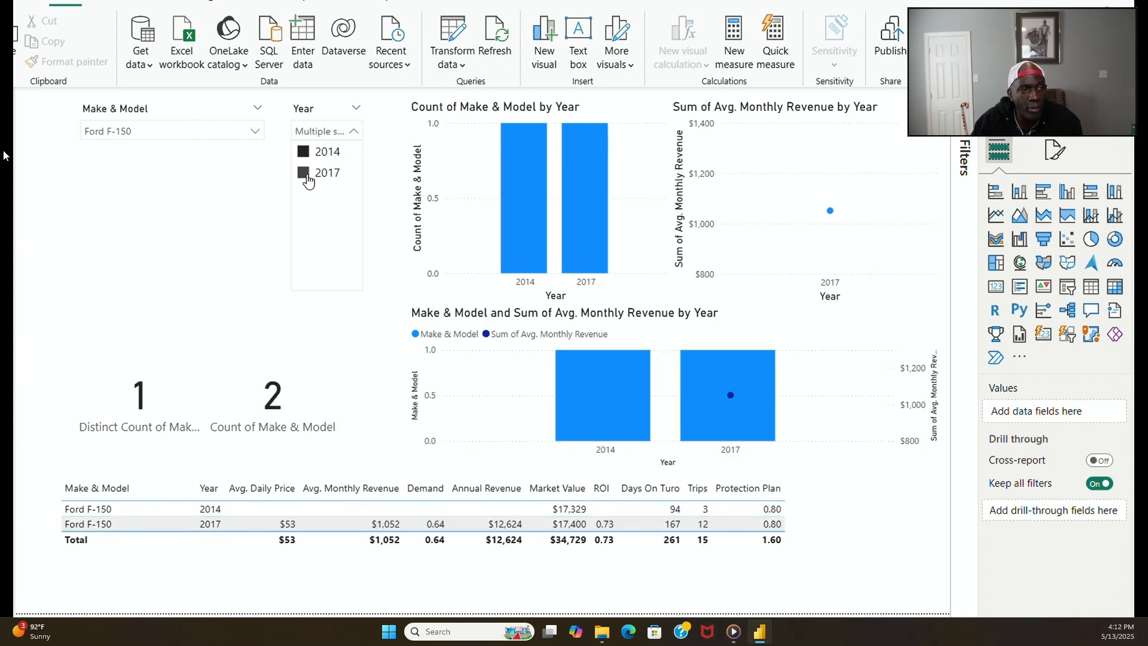
ctrl+click(304, 173)
click(304, 152)
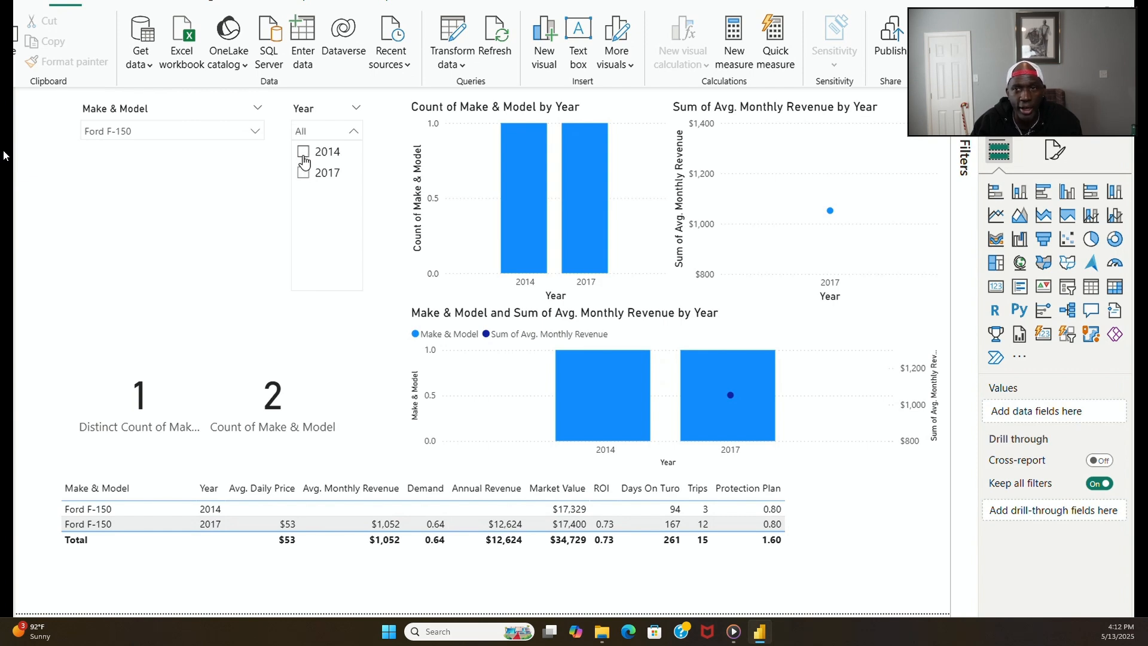
Step: Filter the Make & Model slicer by Acura MDX, Acura RDX, Acura TLX and Audi Q5 in turn, comparing each car's figures
click(255, 131)
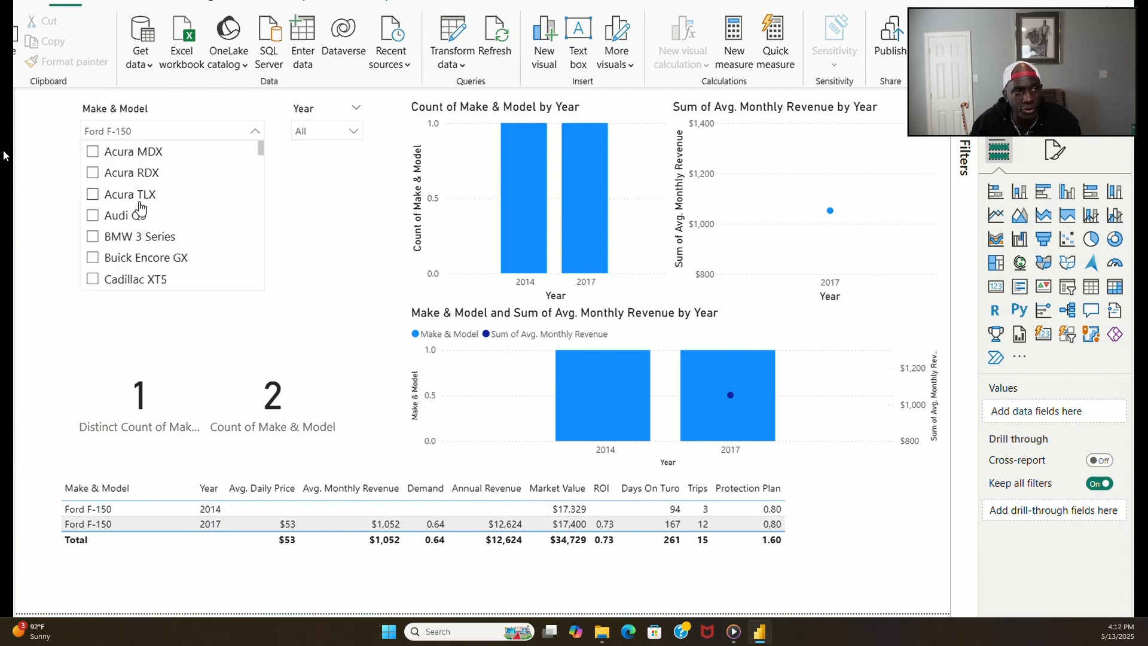
click(94, 152)
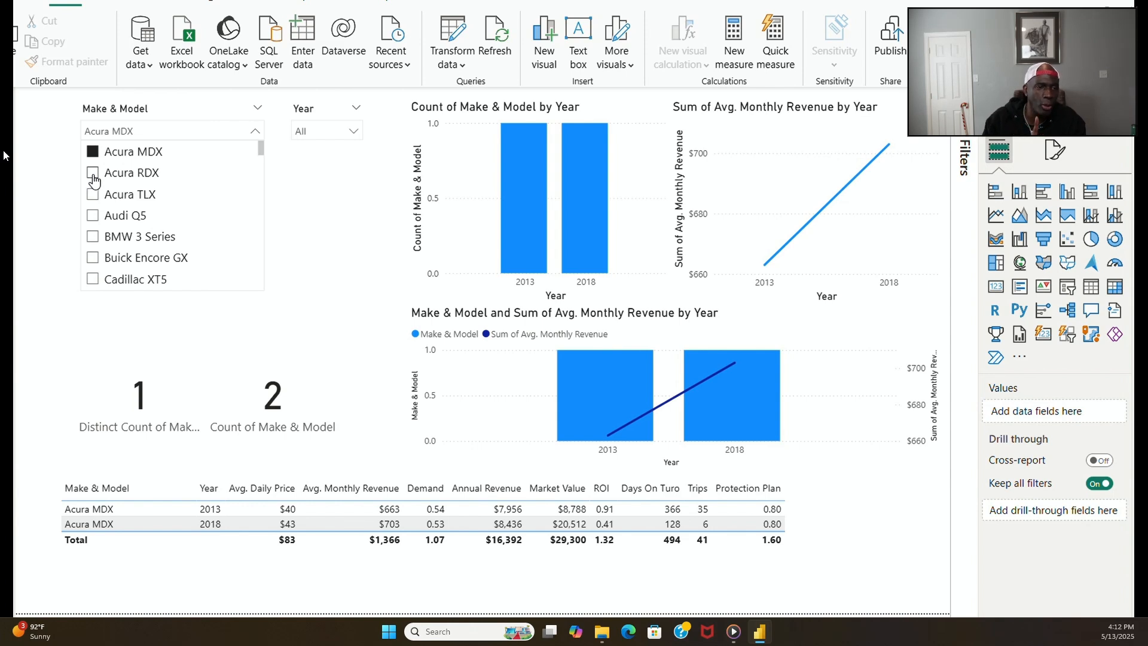
click(94, 176)
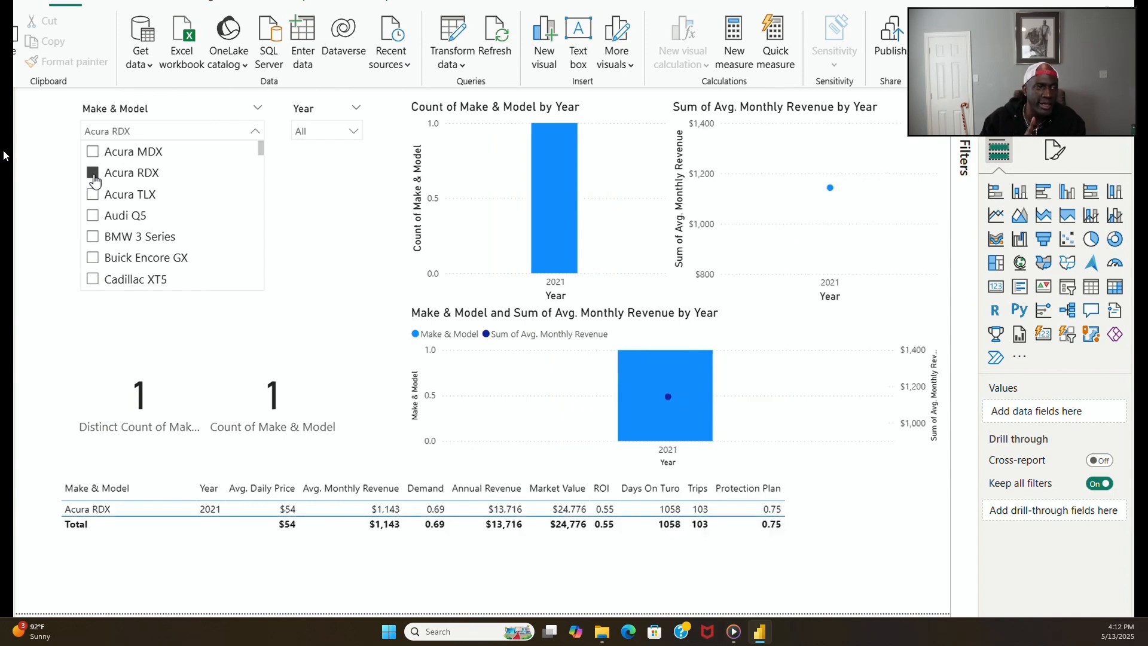
click(92, 199)
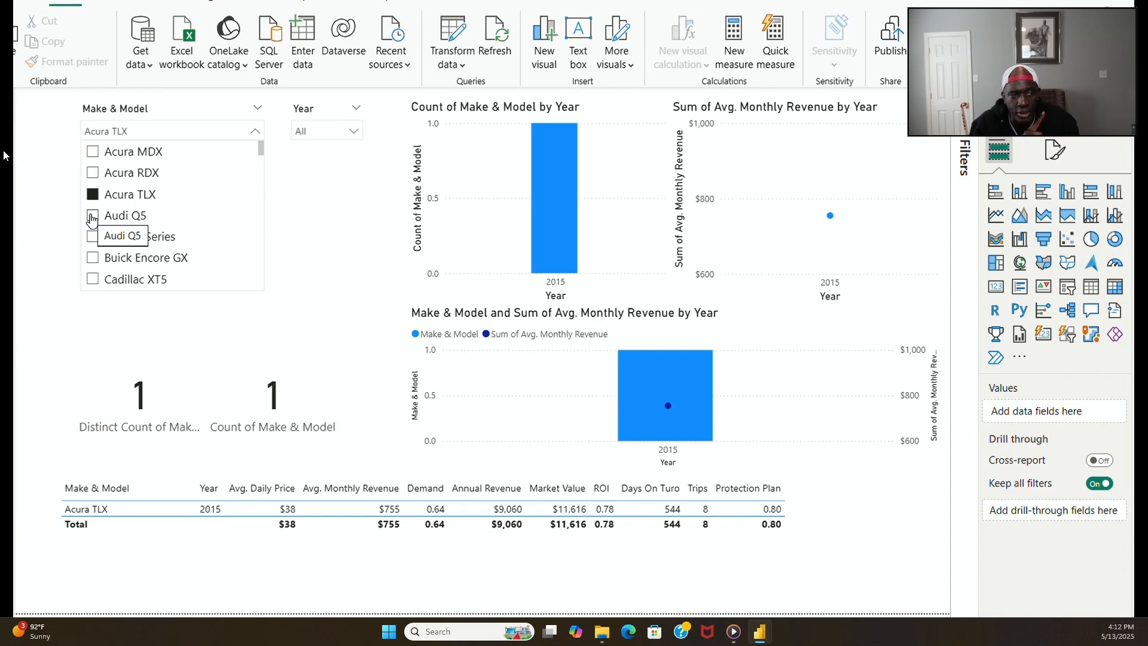
click(93, 217)
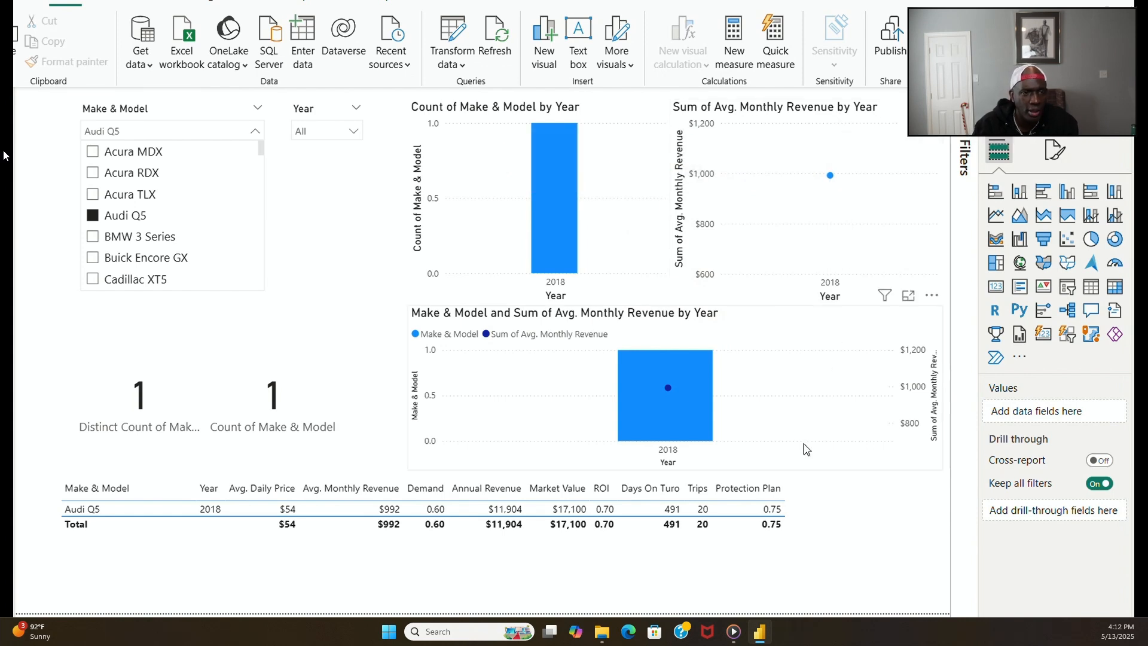
click(472, 490)
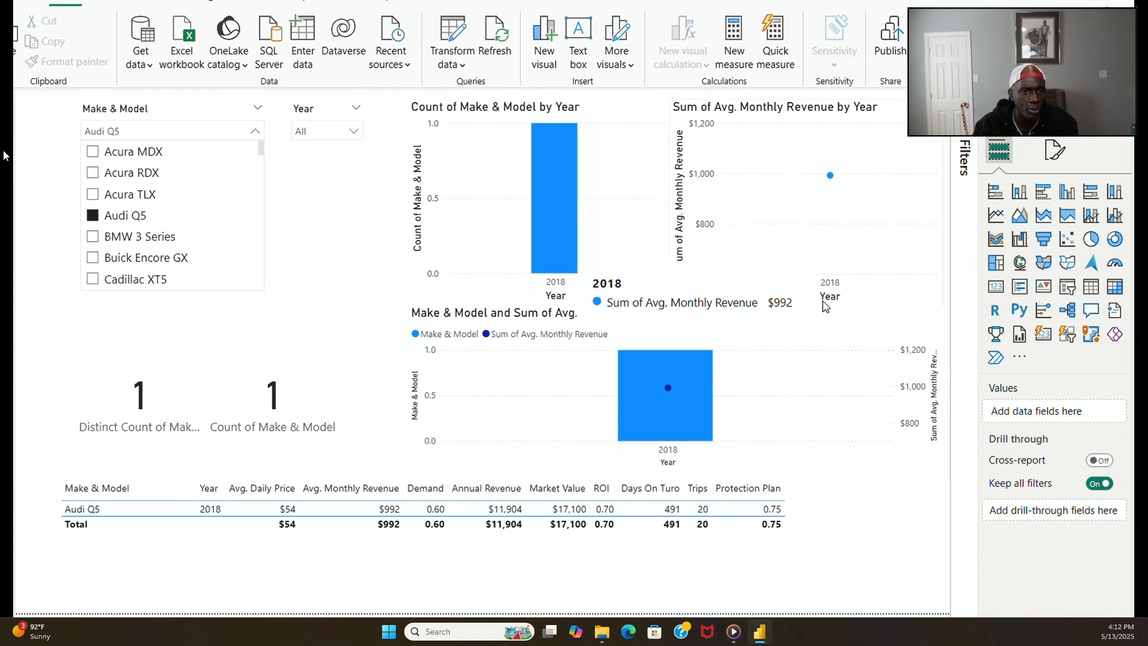
Step: Filter the report to BMW 3 Series and inspect the monthly revenue for each year on the line chart
click(93, 239)
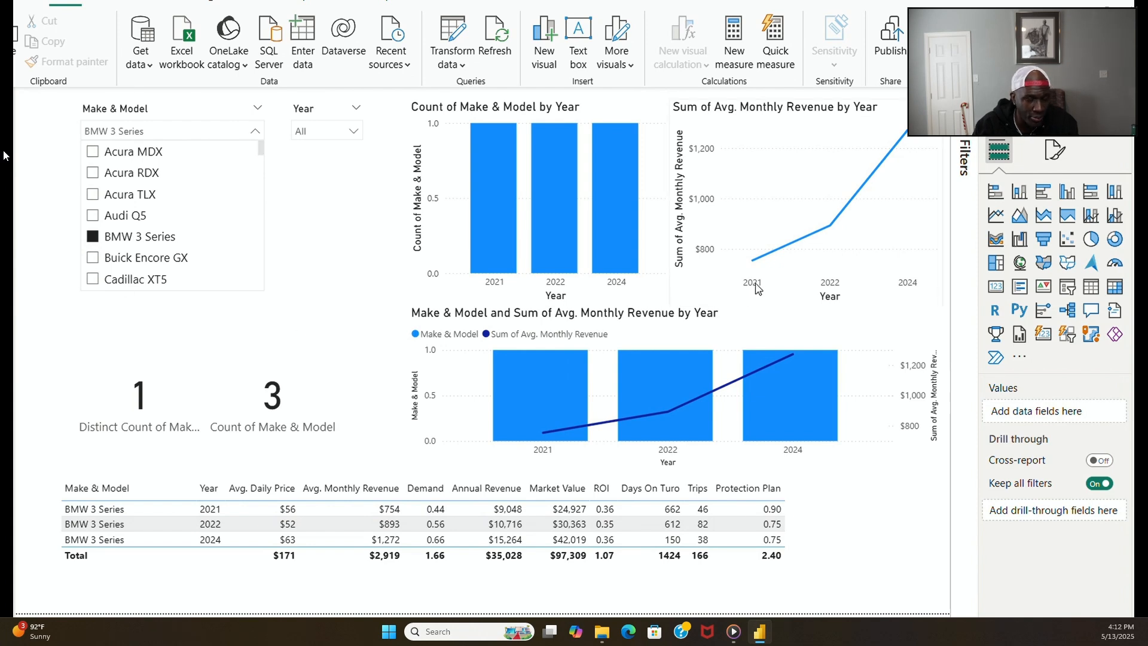
mouse_move(754, 264)
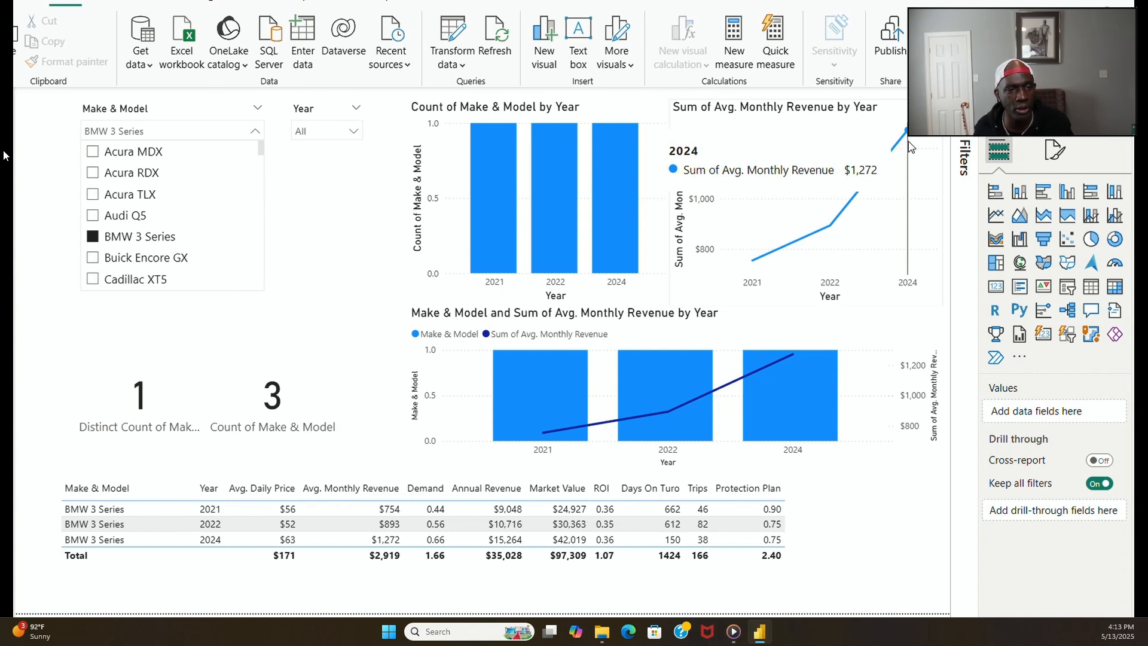
click(910, 146)
right_click(910, 147)
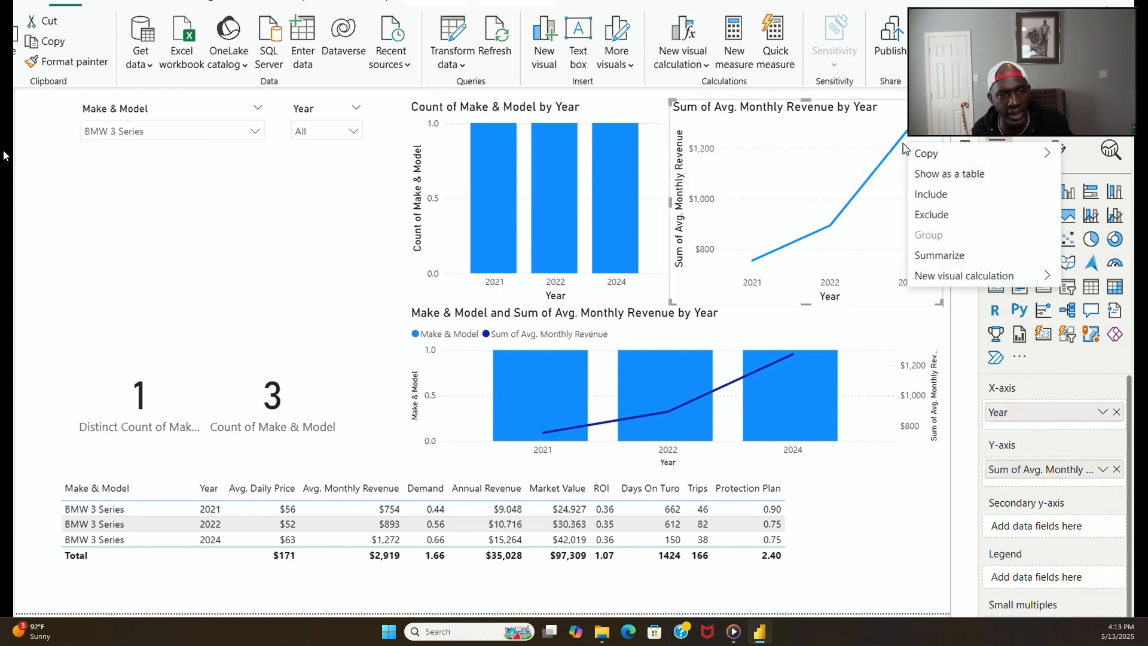
click(263, 268)
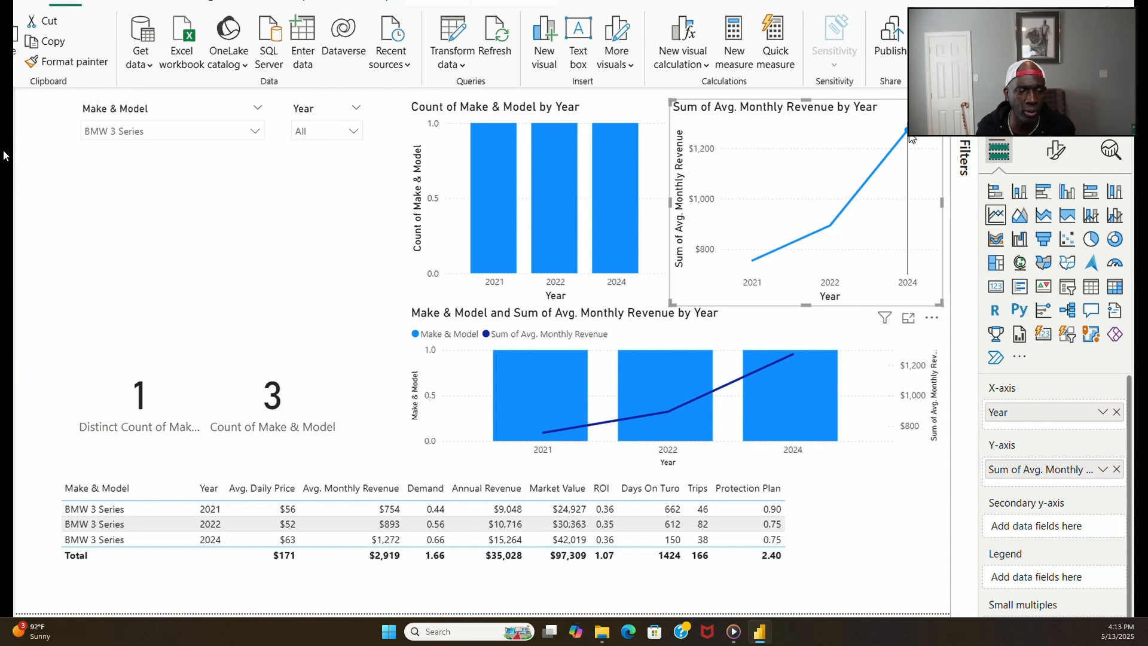
mouse_move(911, 138)
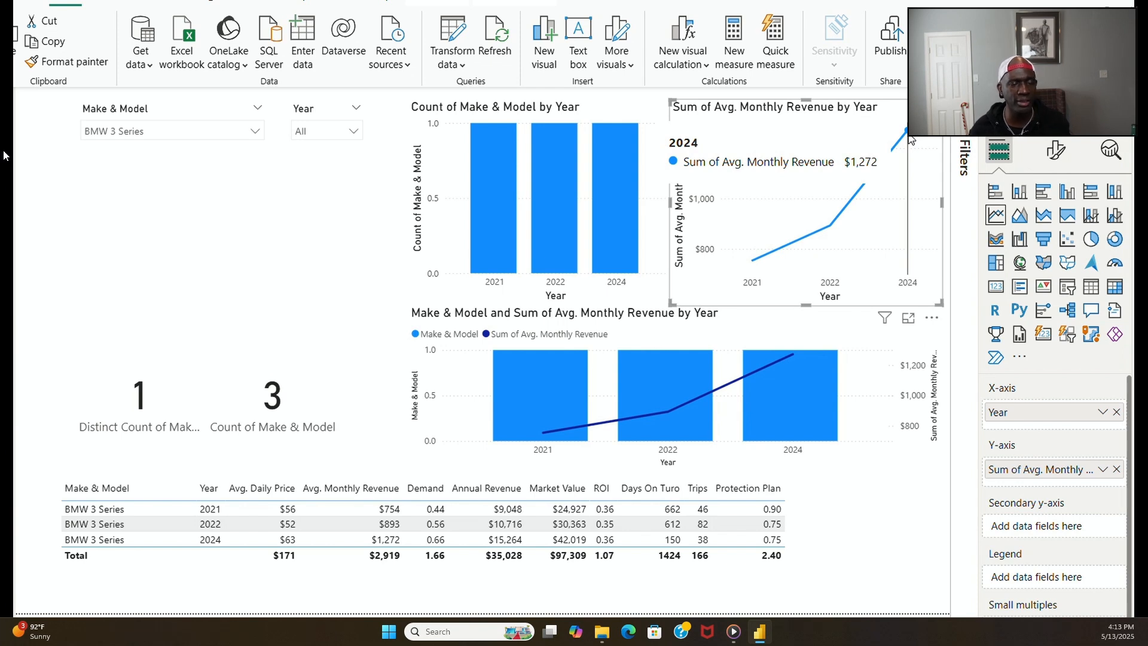
mouse_move(837, 227)
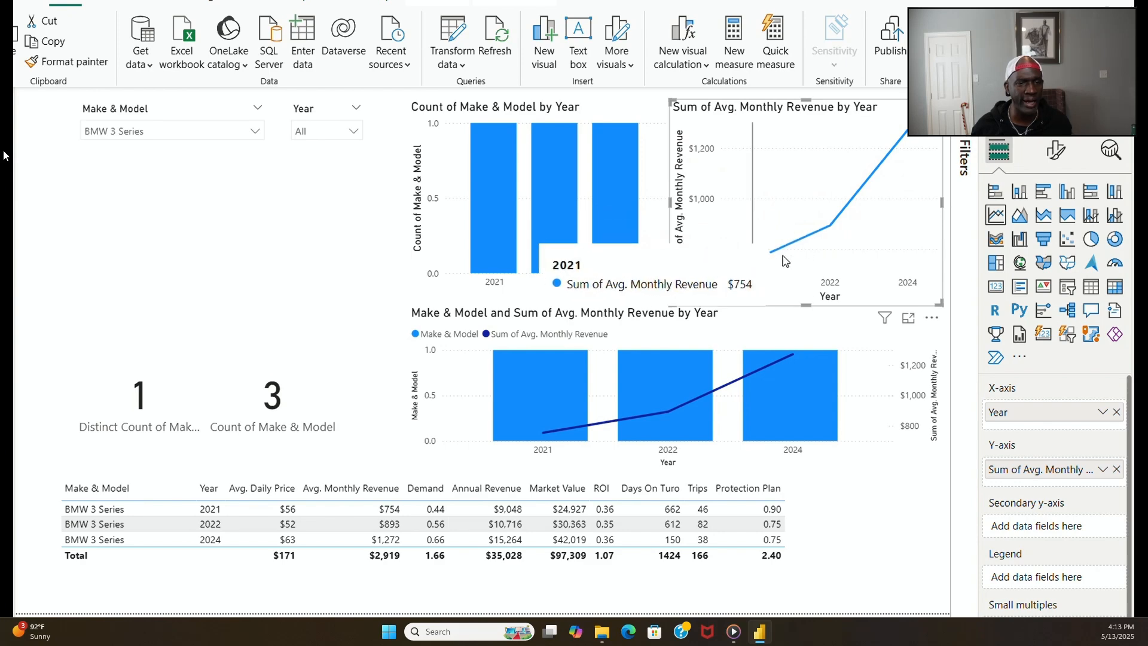
mouse_move(217, 5)
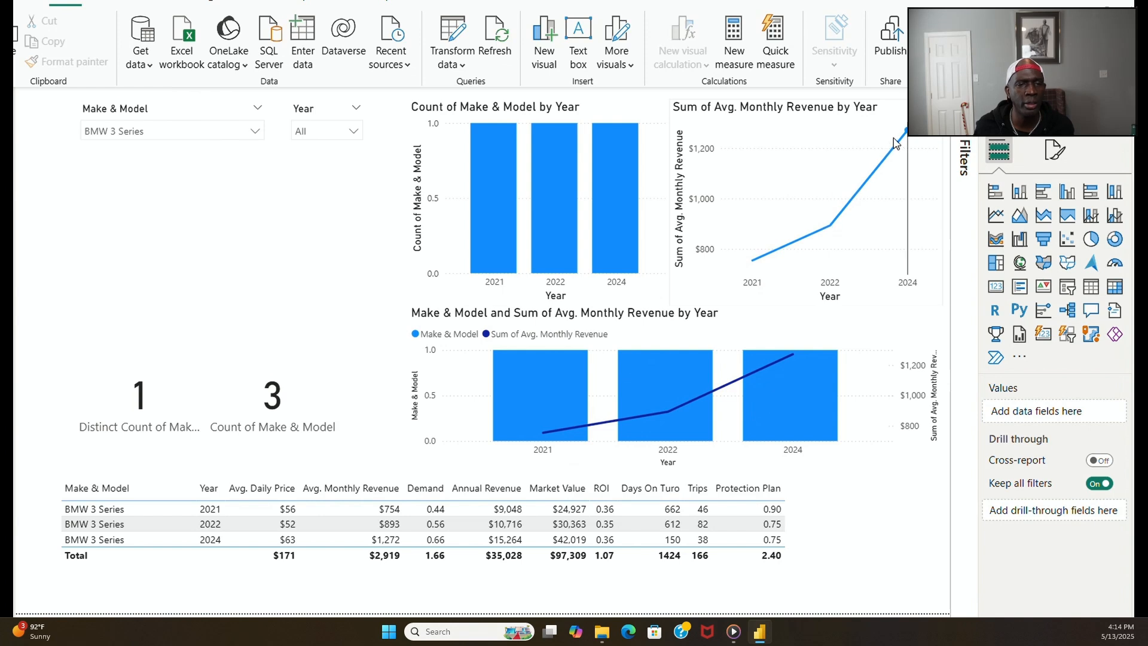
Step: Filter the Make & Model slicer by Buick Encore GX and by Cadillac XT5, and inspect the combo chart's revenue trend
click(255, 131)
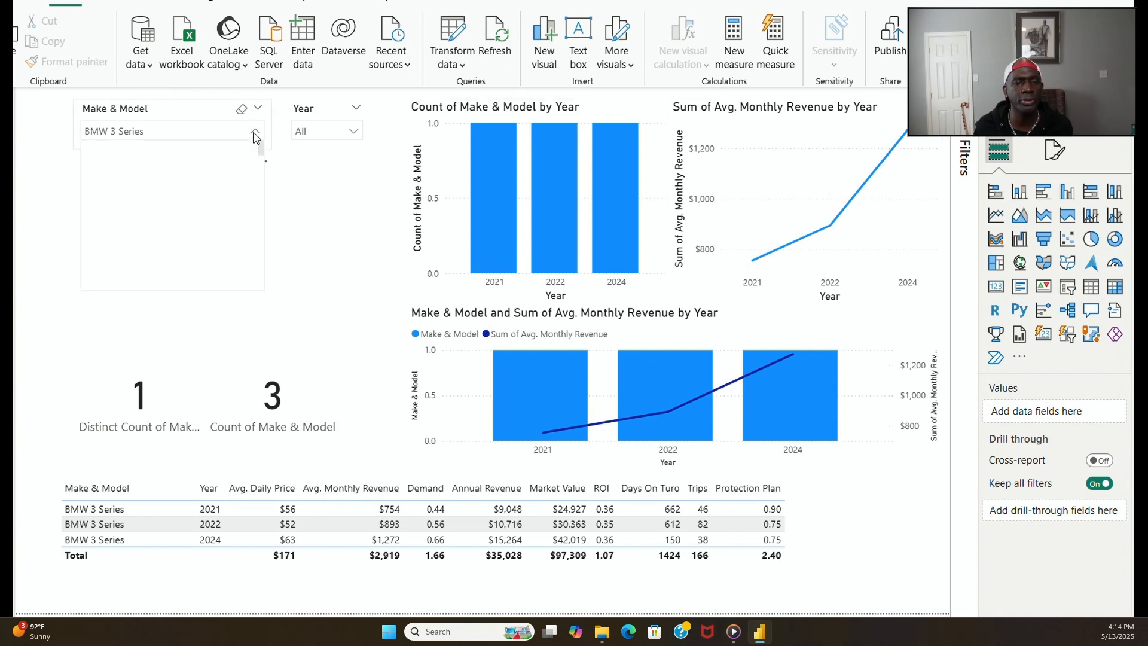
click(94, 259)
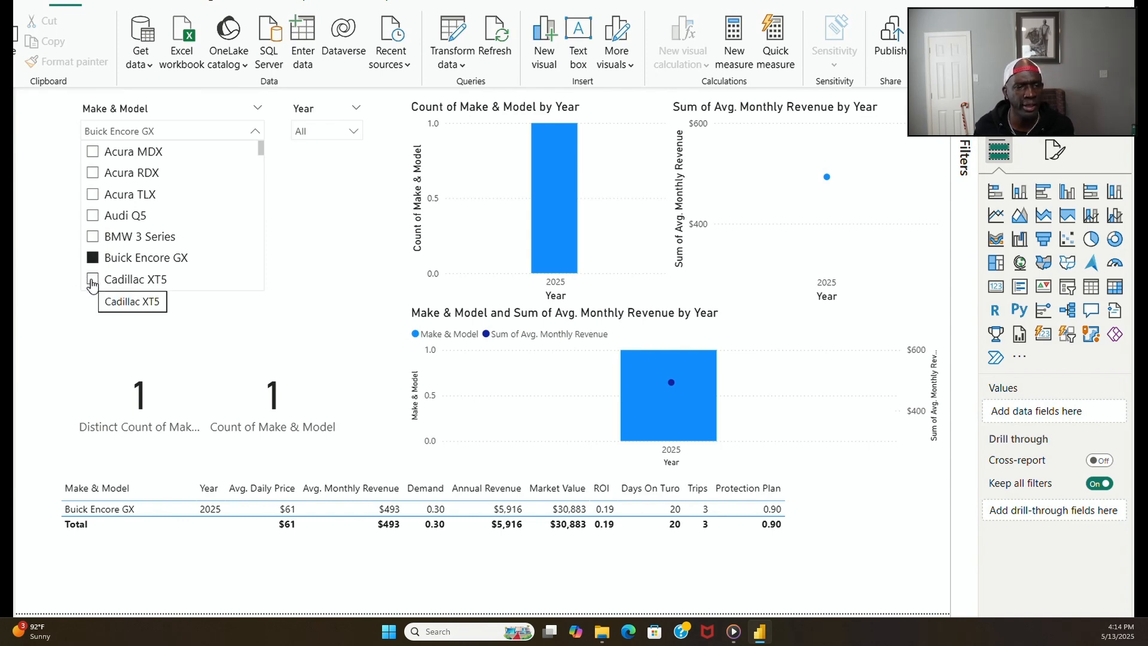
click(92, 281)
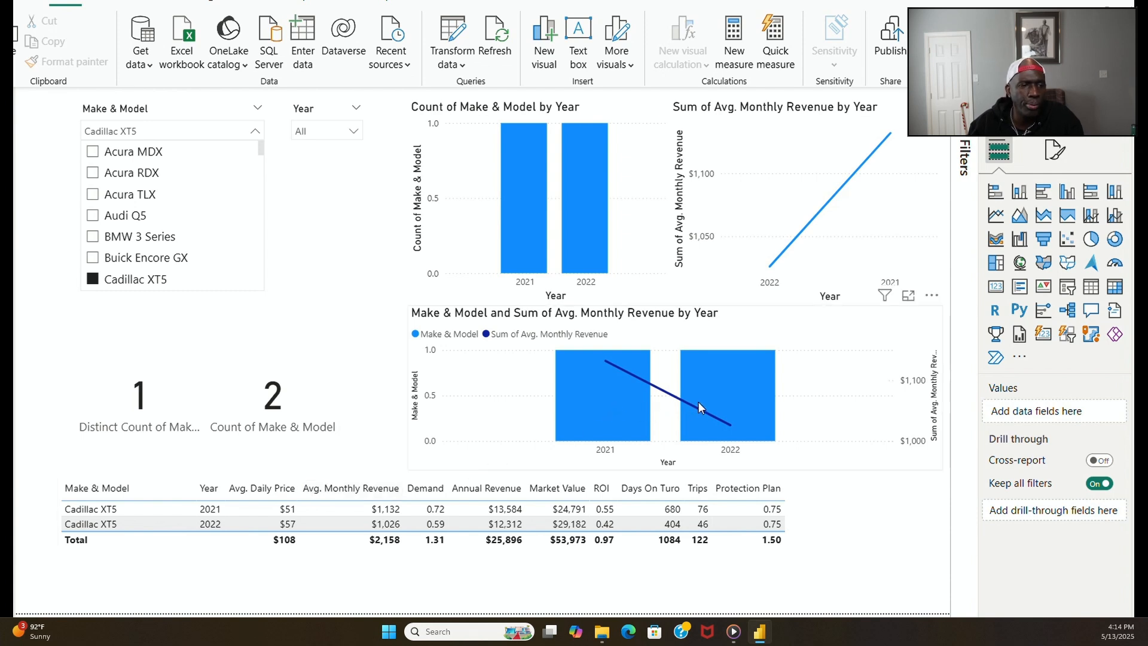
mouse_move(698, 402)
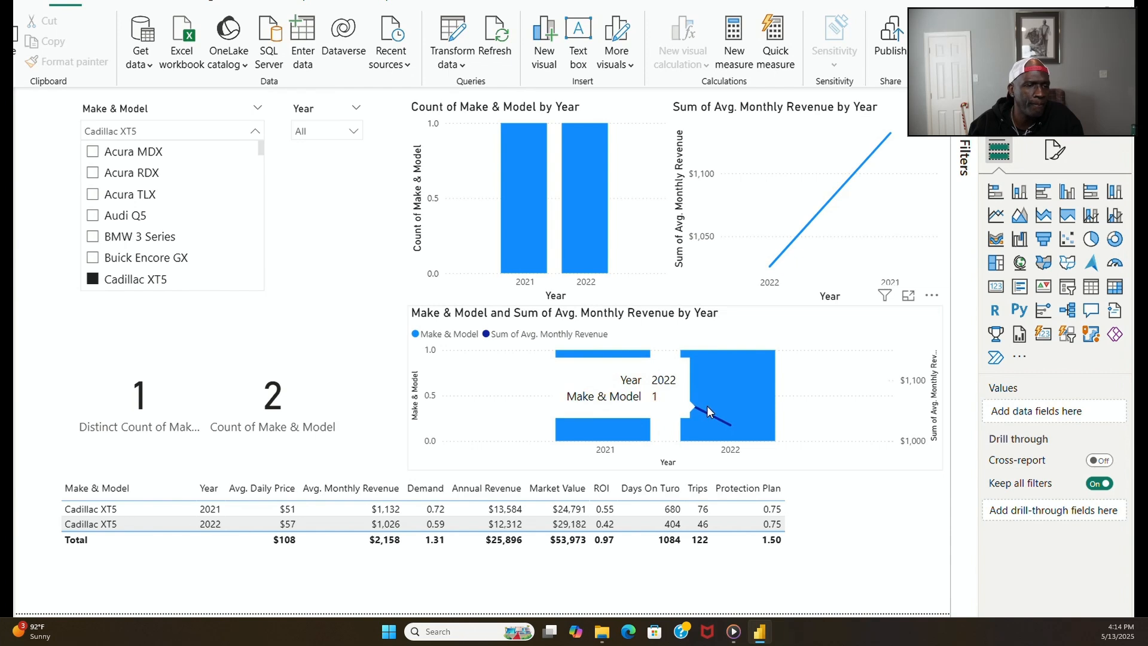
Step: Sort the Sum of Avg. Monthly Revenue by Year line chart's axis in descending order of revenue
click(831, 122)
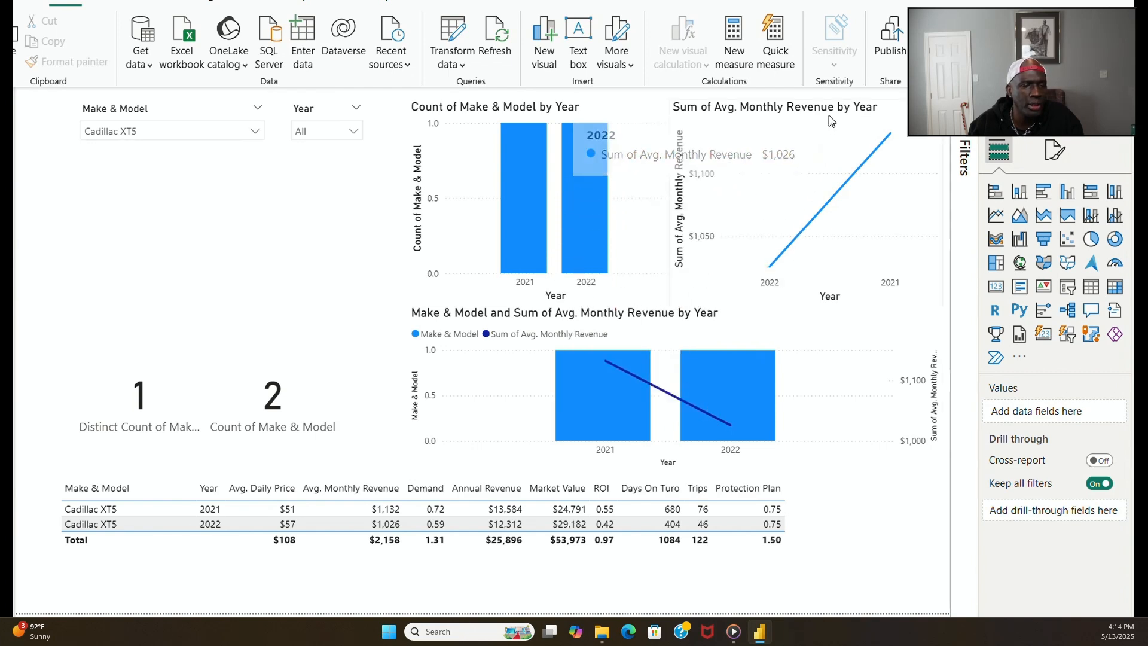
click(831, 122)
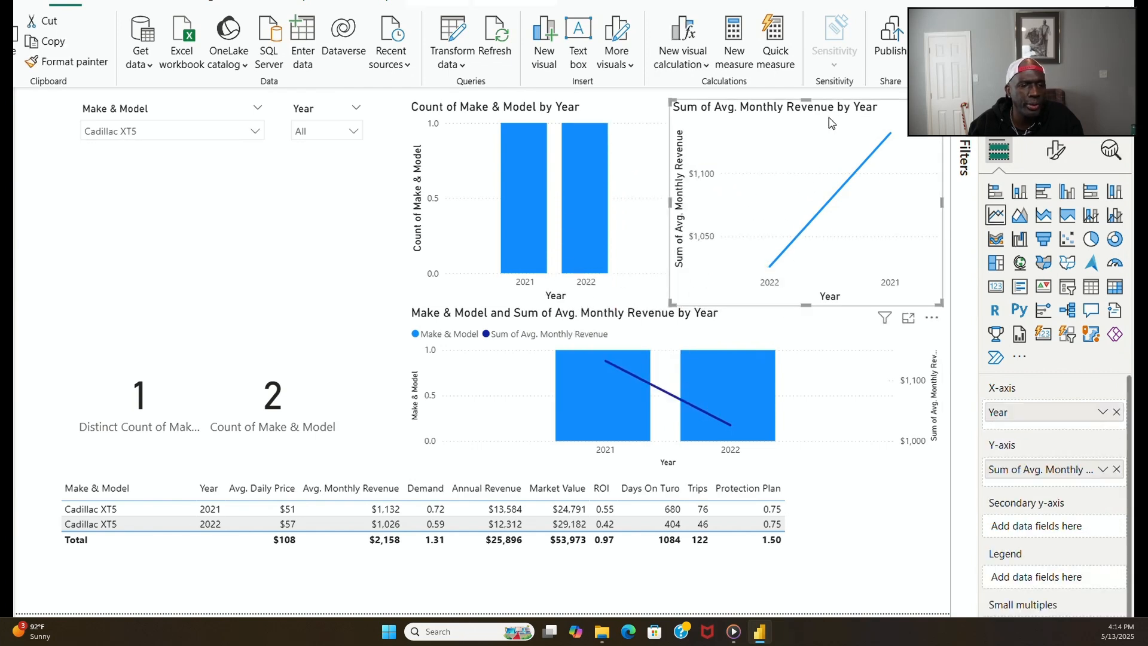
click(932, 314)
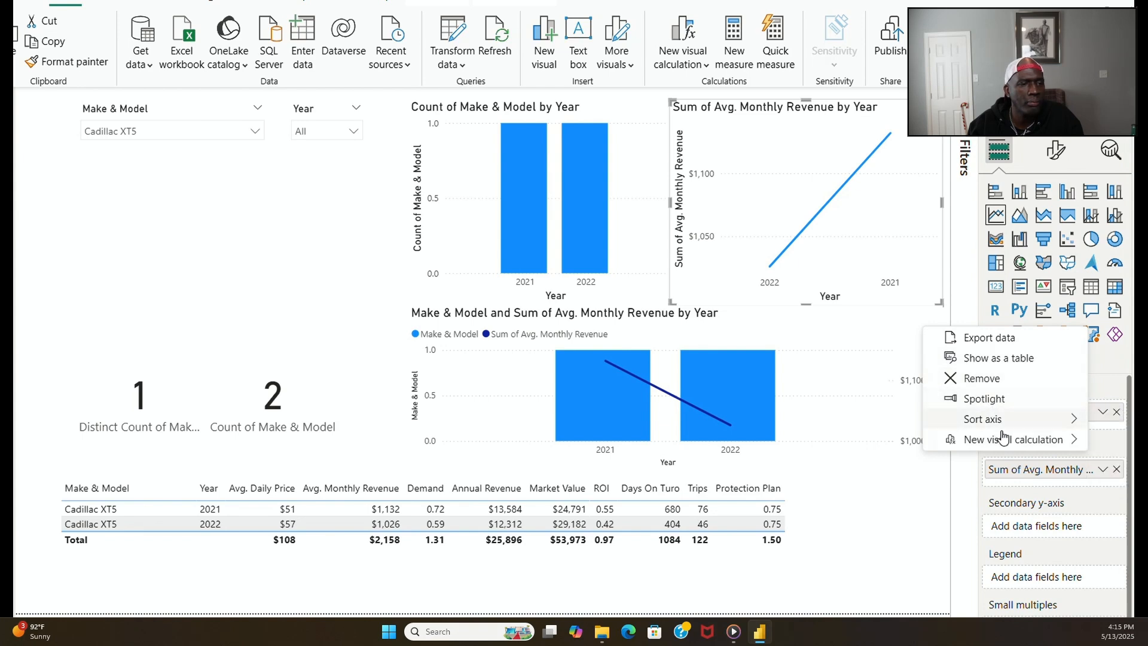
mouse_move(1006, 417)
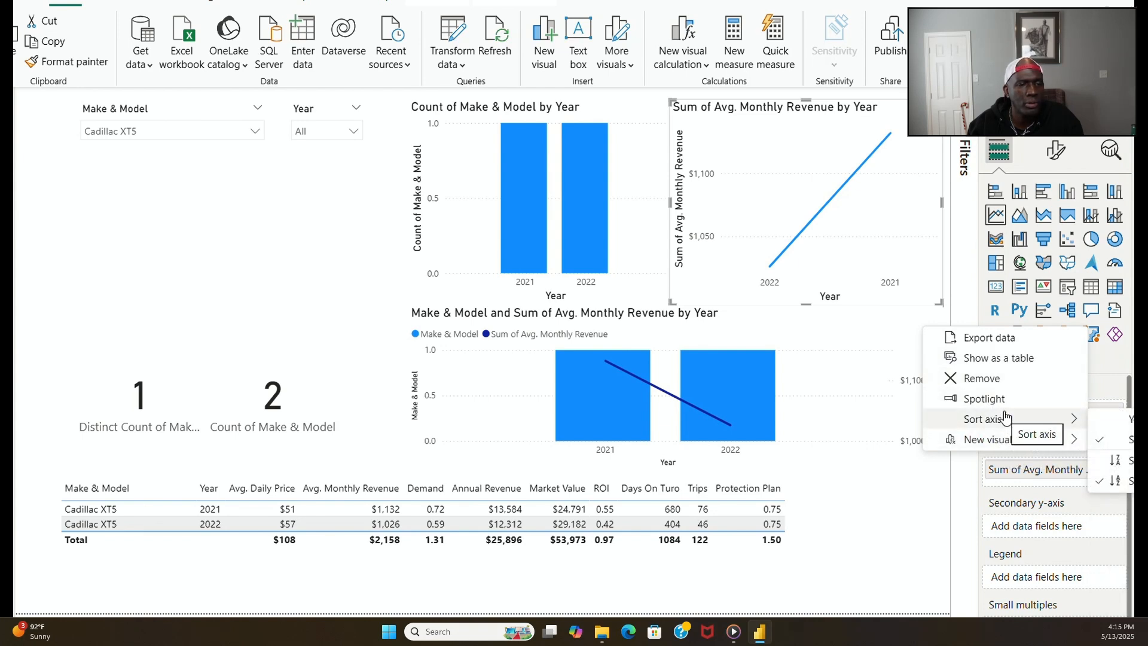
click(1104, 460)
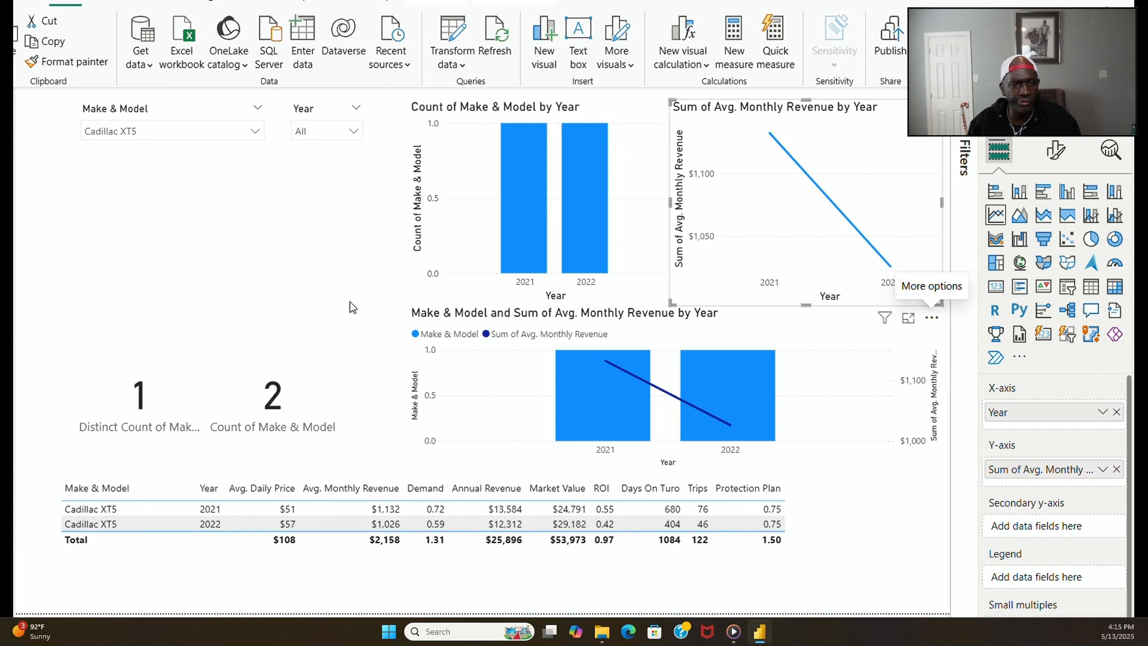
click(352, 264)
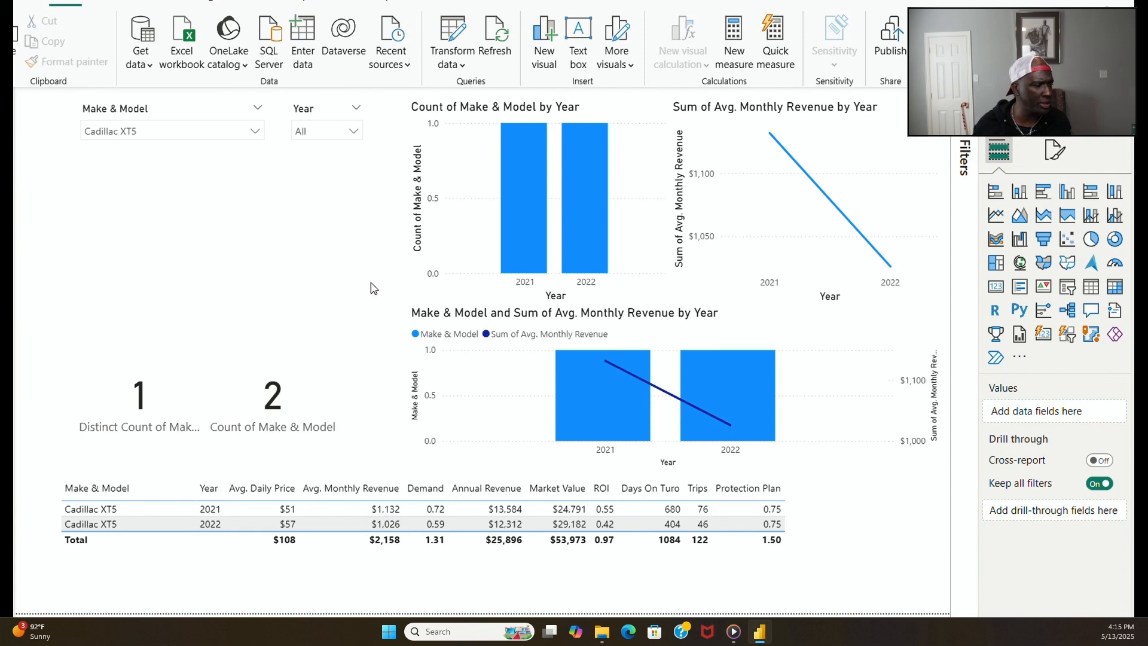
Step: Inspect the relationship between the year_order and cars-data (1) tables in the data model, and return to the report
mouse_move(371, 282)
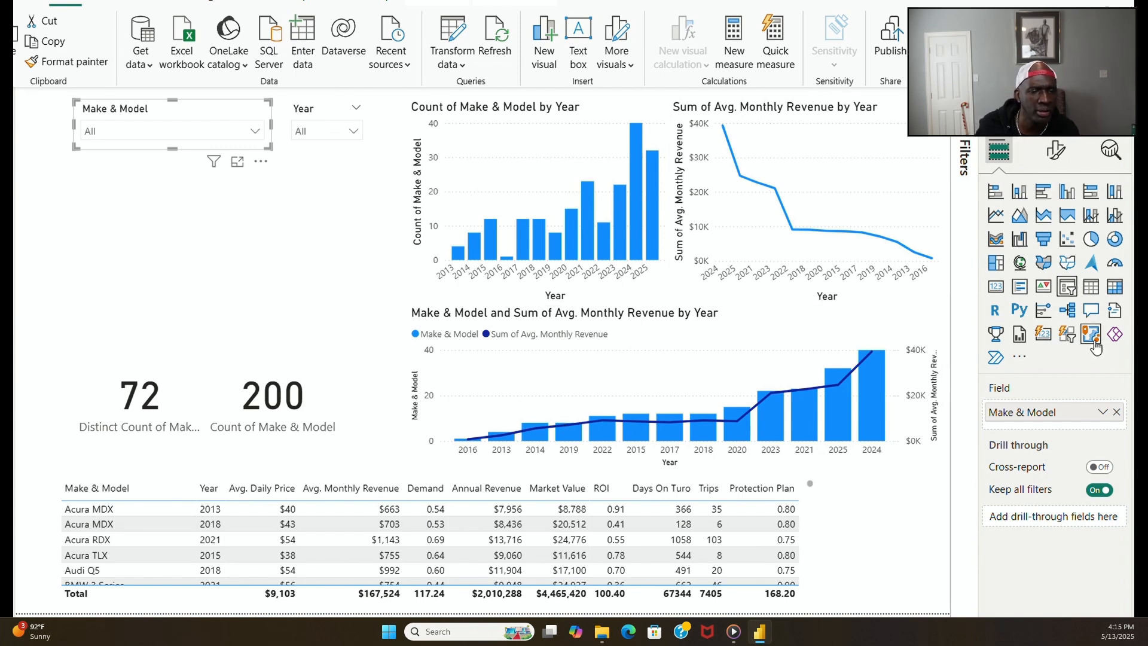
click(14, 174)
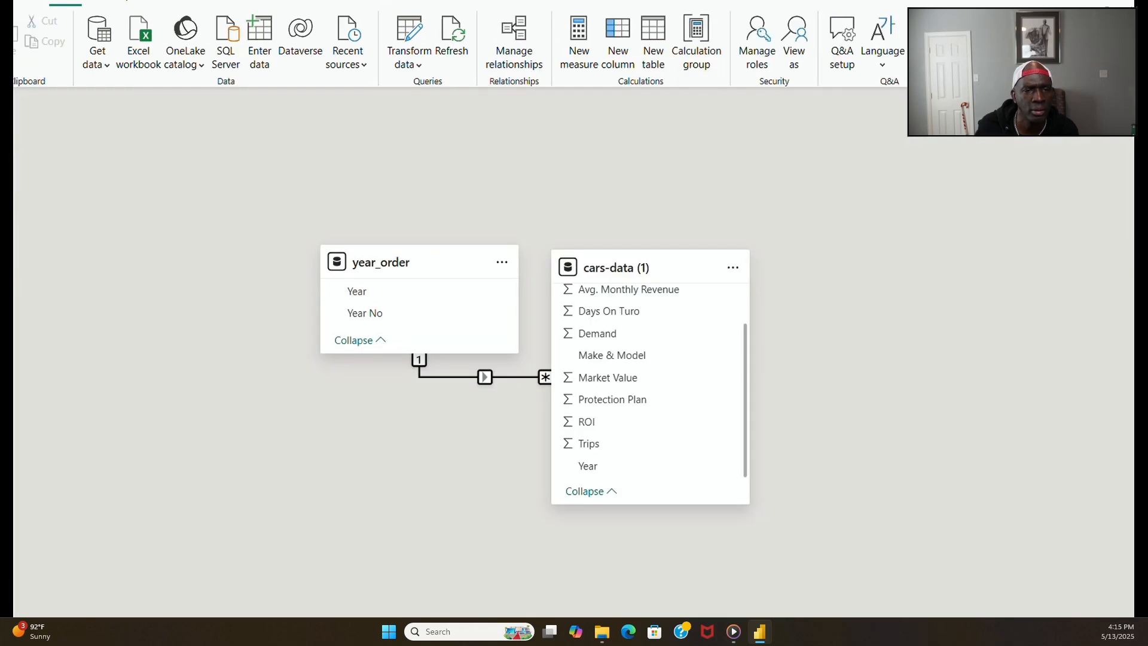
click(440, 377)
click(7, 99)
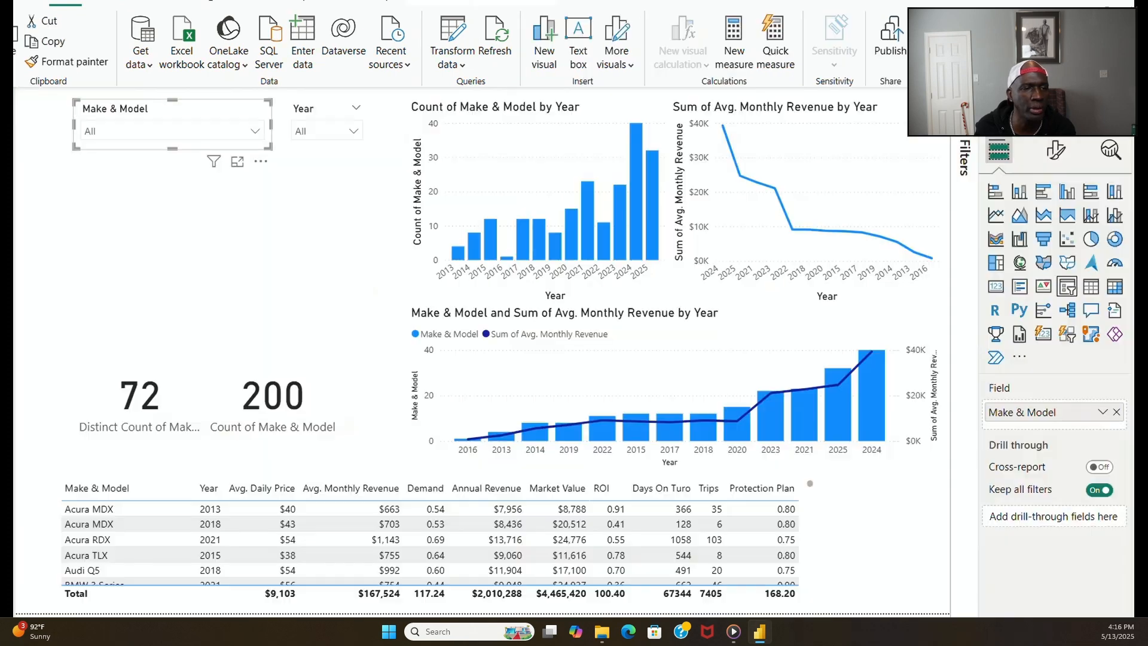
Step: Remove Year from the X-axis of the Make & Model and revenue combo chart and add a Year field in its place
click(918, 468)
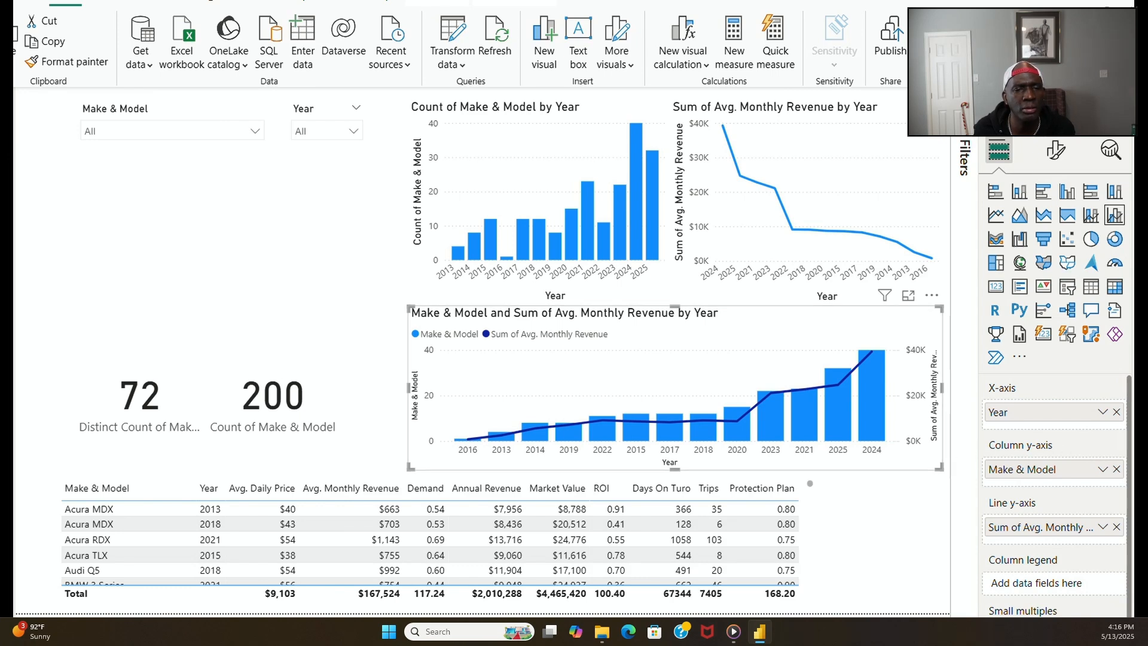
click(1116, 412)
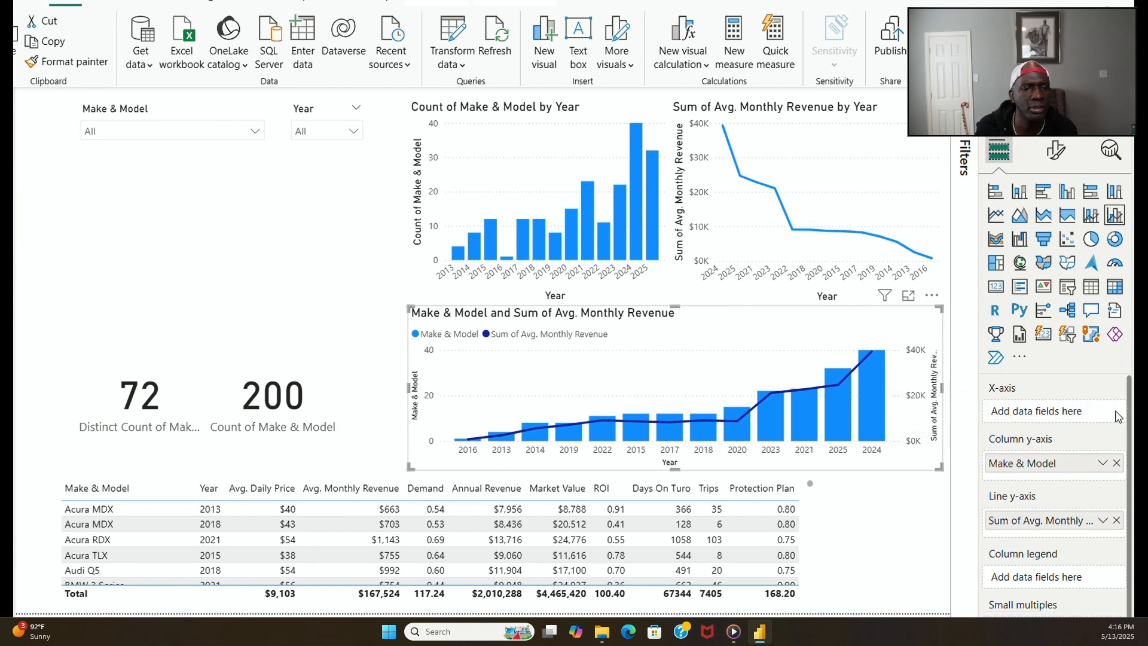
drag(1140, 427, 1073, 413)
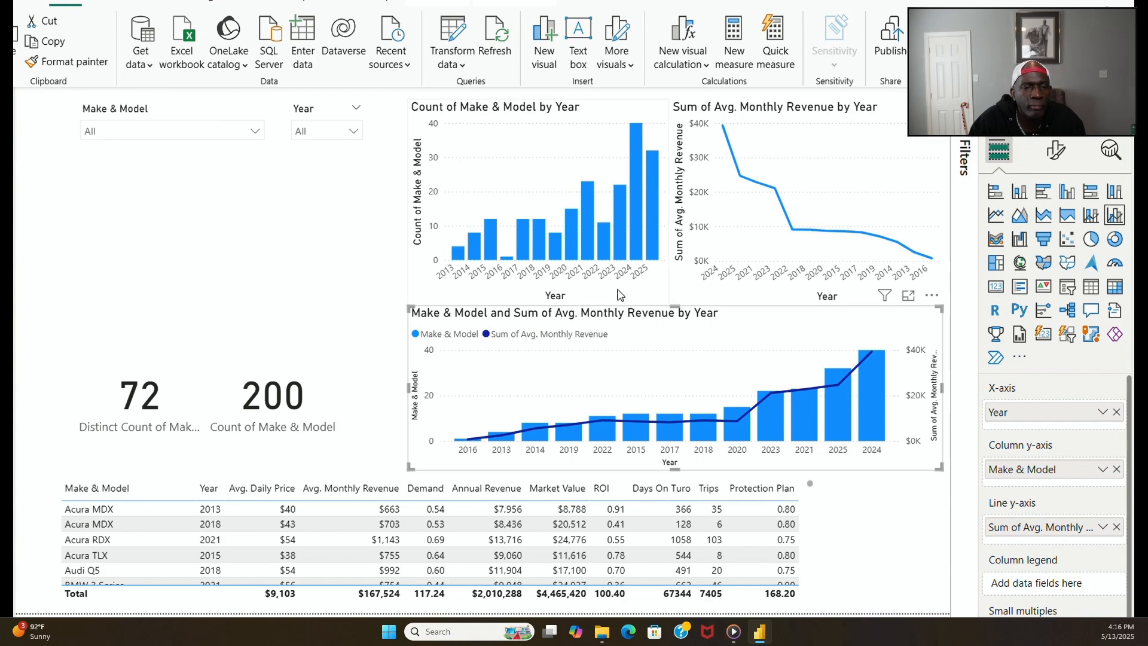
Step: Replace the X-axis Year of the Count of Make & Model by Year column chart with the Year field from year_order
click(561, 256)
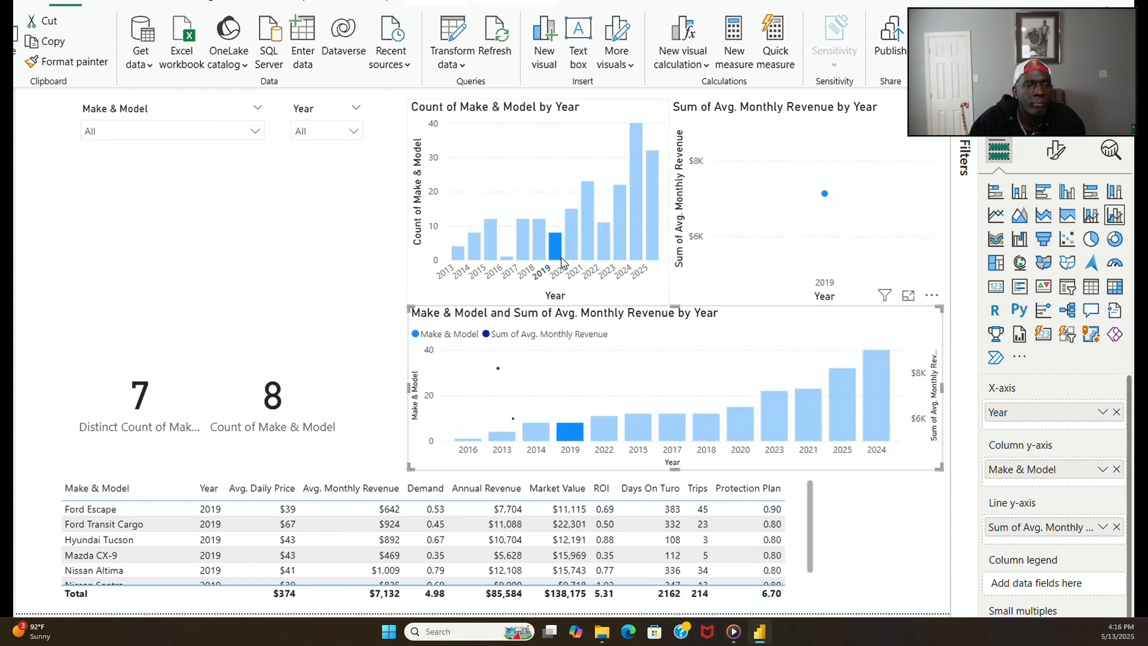
click(281, 277)
click(444, 296)
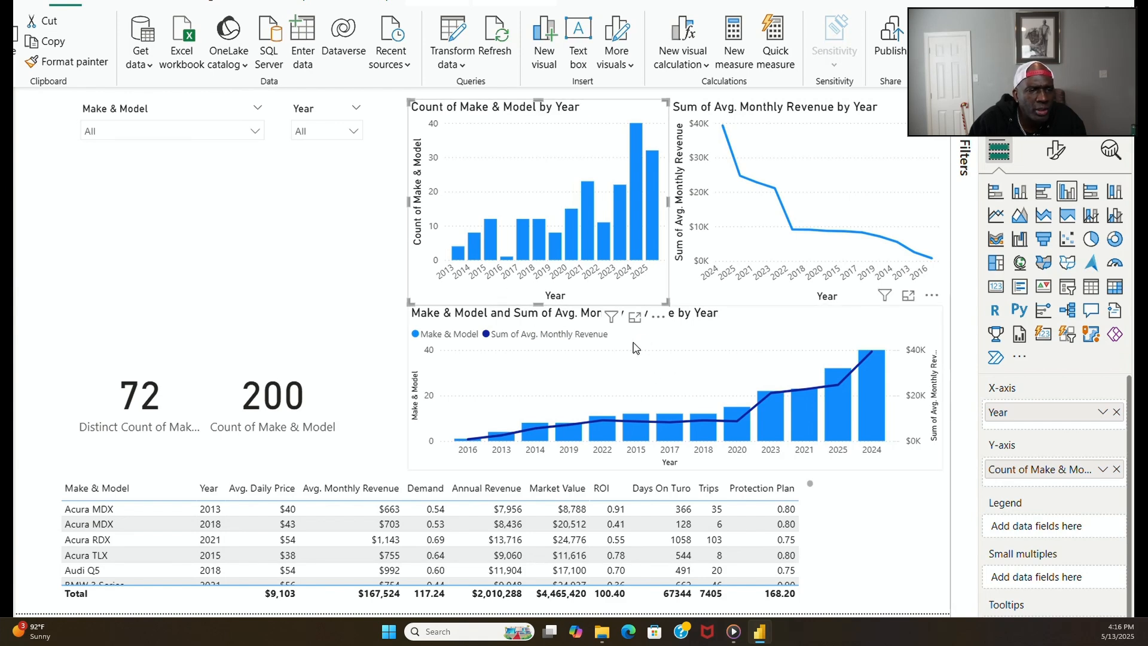
click(1116, 413)
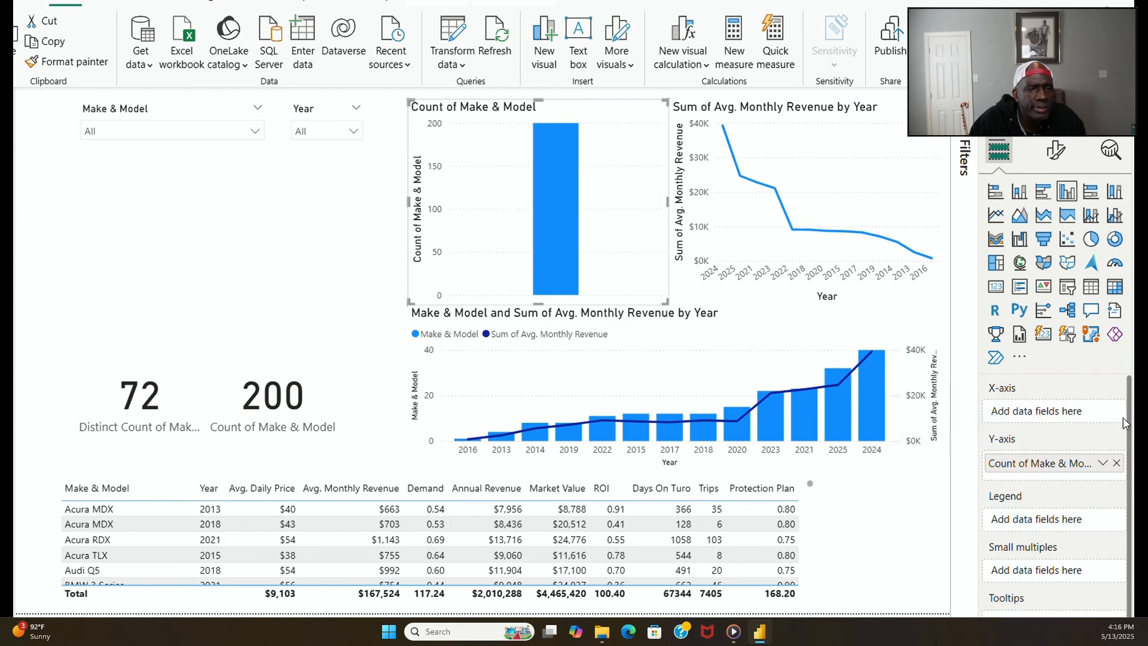
drag(1130, 430, 1073, 412)
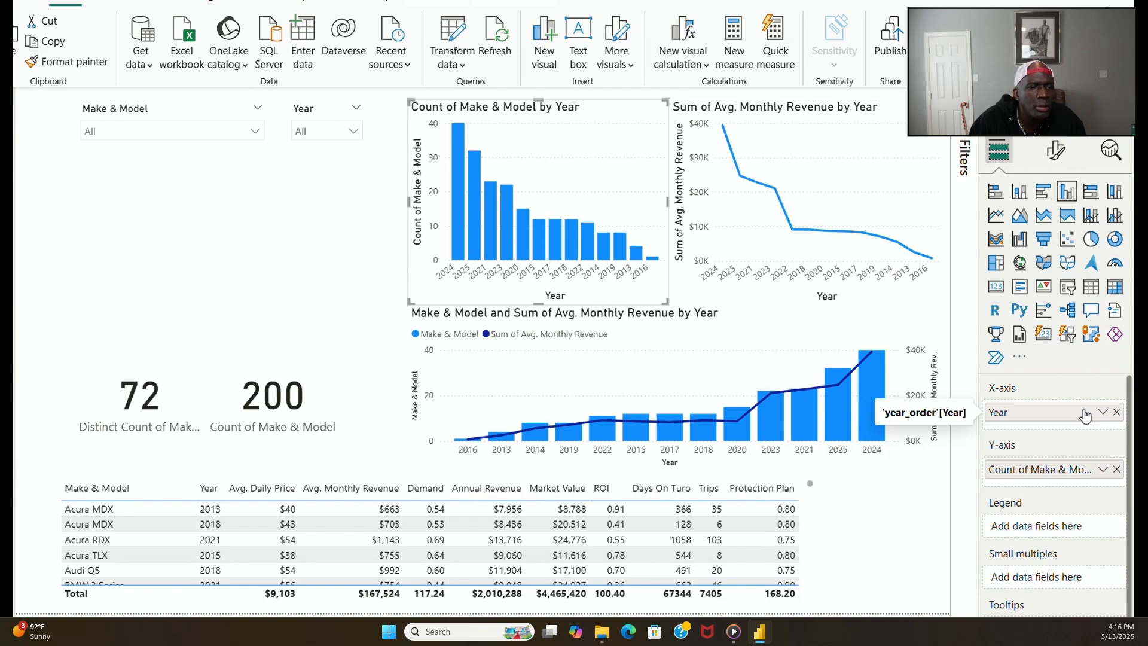
Step: Set the Year column of the year_order table to sort by Year No, and return to the report
click(14, 172)
click(15, 138)
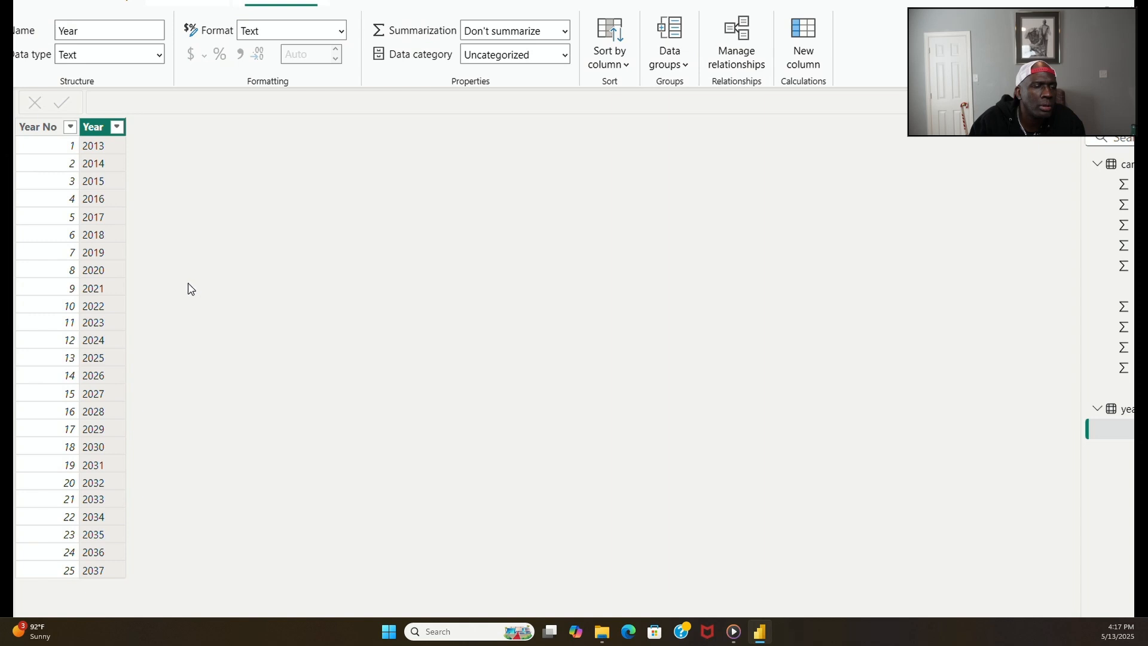
click(53, 133)
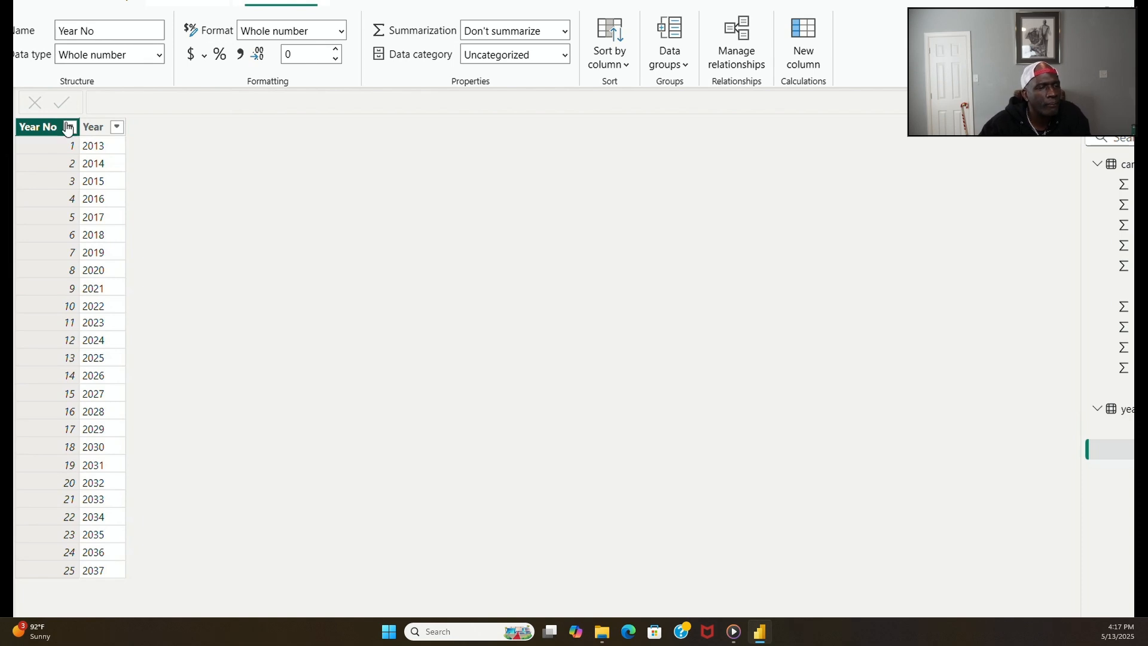
click(96, 131)
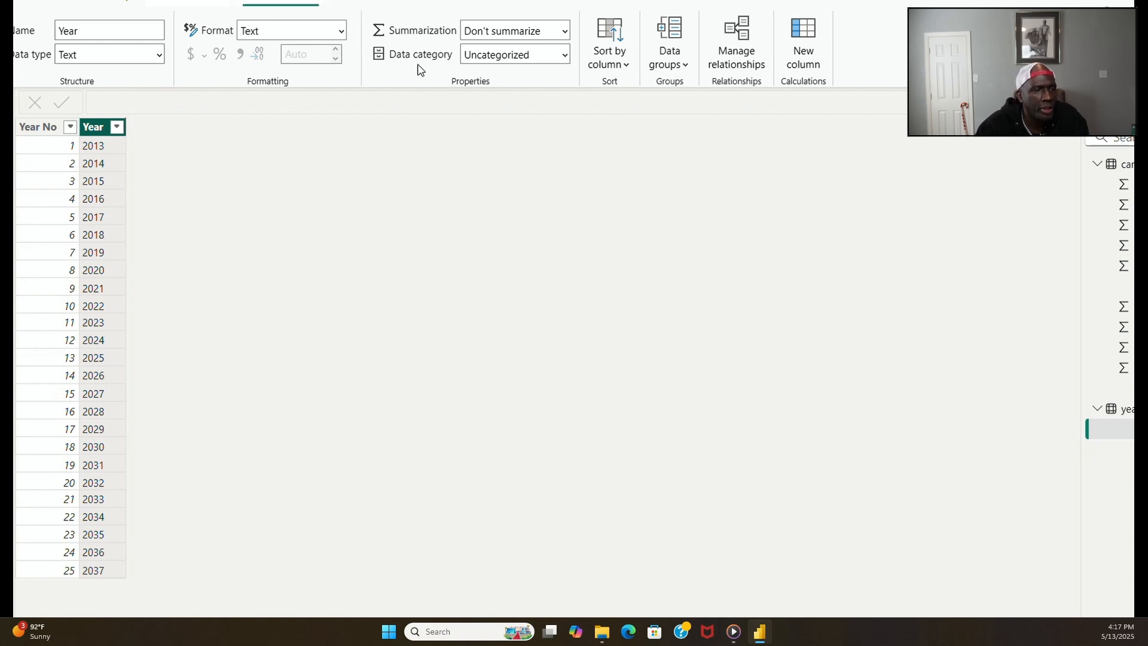
click(625, 67)
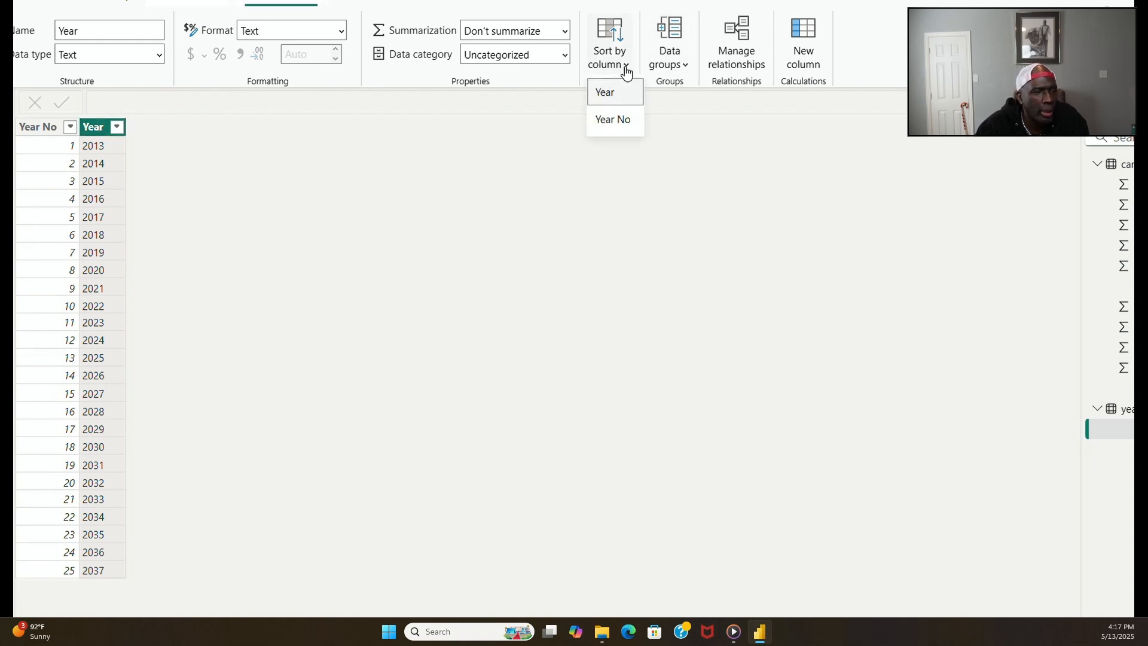
click(628, 120)
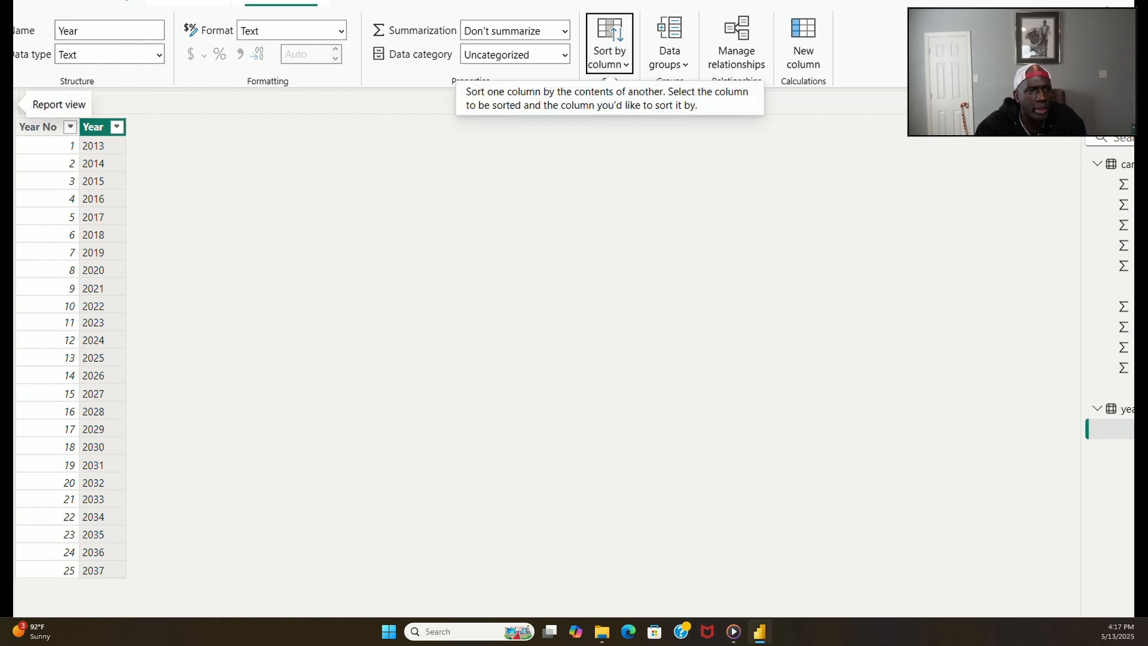
click(16, 105)
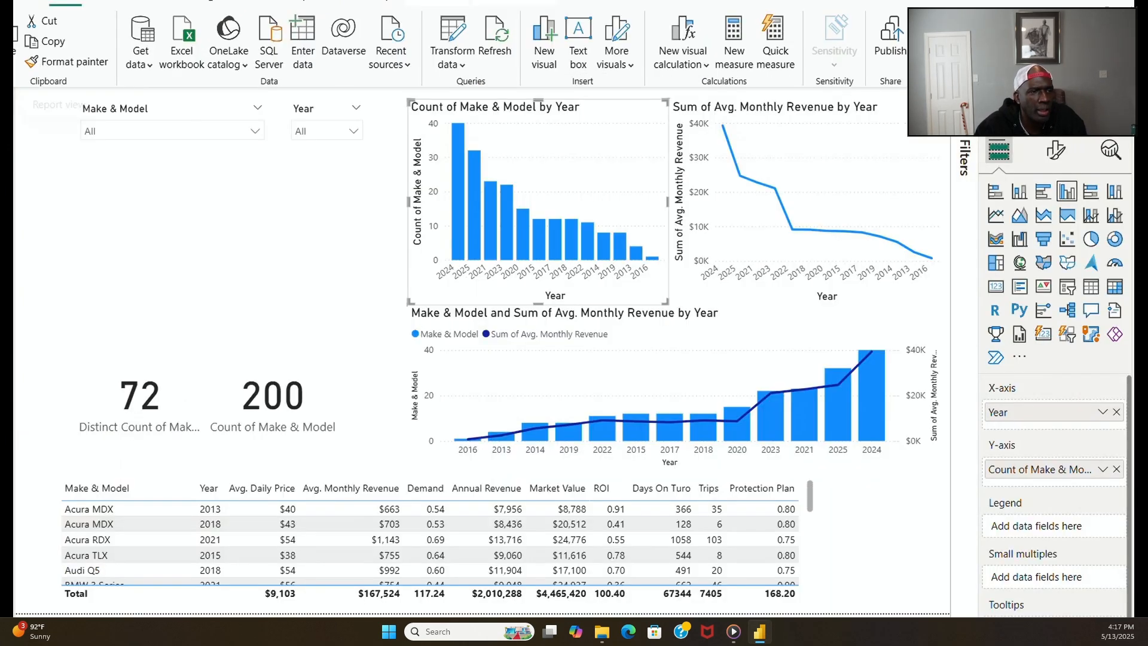
Step: Take Year off the combo chart's X-axis and add the Year field to it again
click(536, 465)
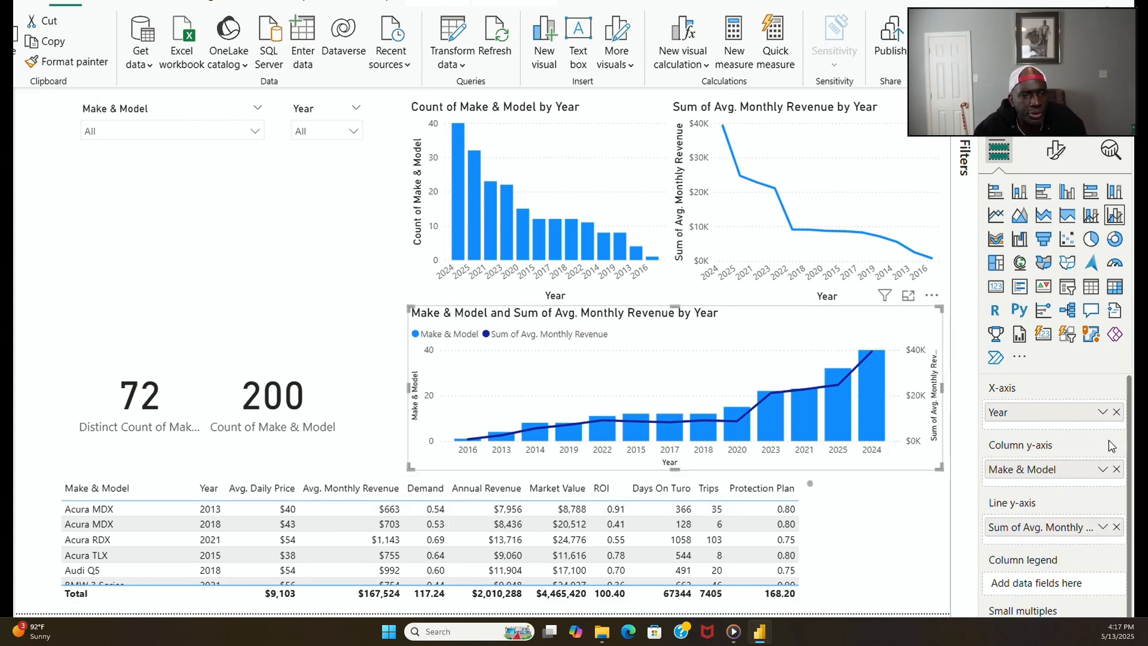
click(1117, 412)
drag(1129, 426, 1071, 415)
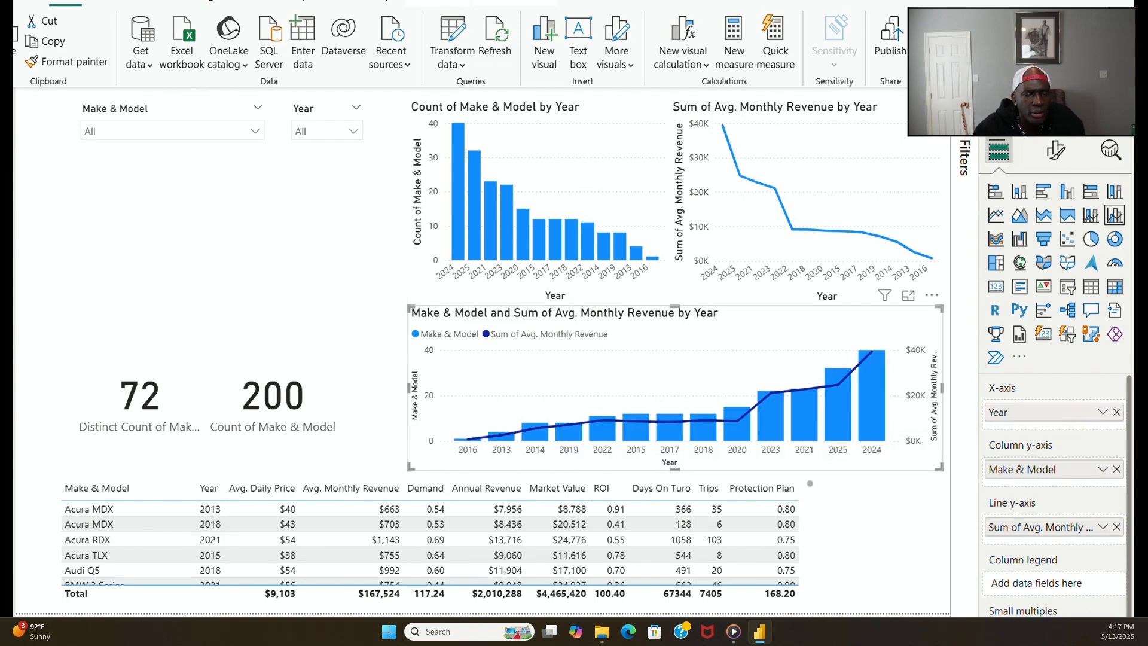
Step: Check the relationship between year_order and cars-data (1) and the sort-by-column options for Year, and return to the report
click(12, 176)
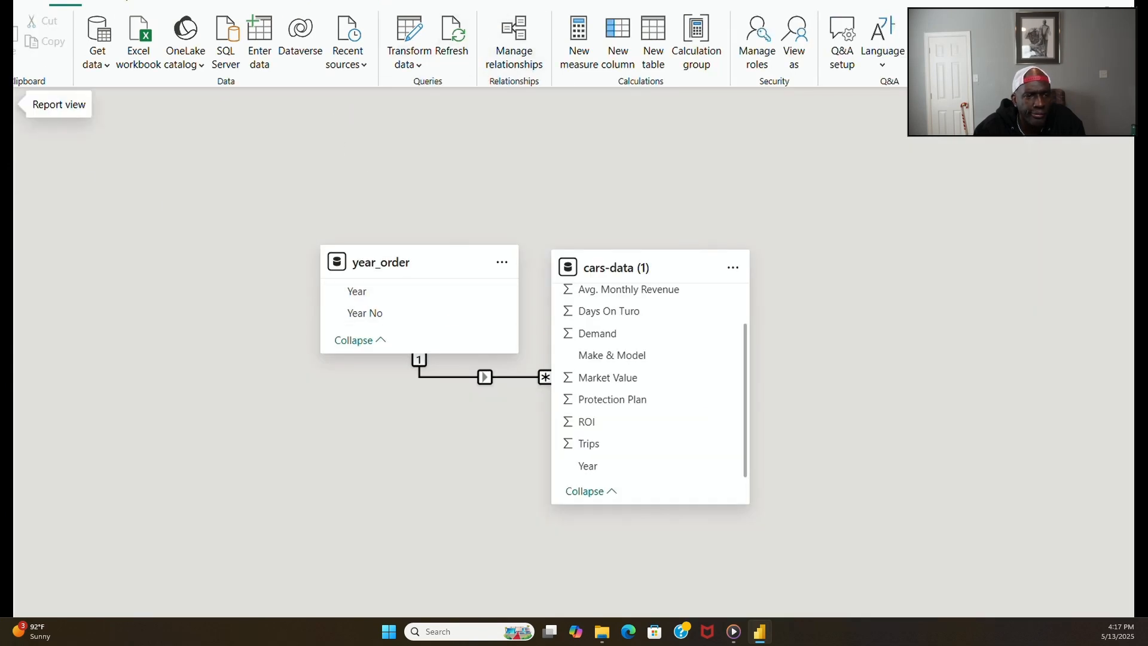
click(12, 141)
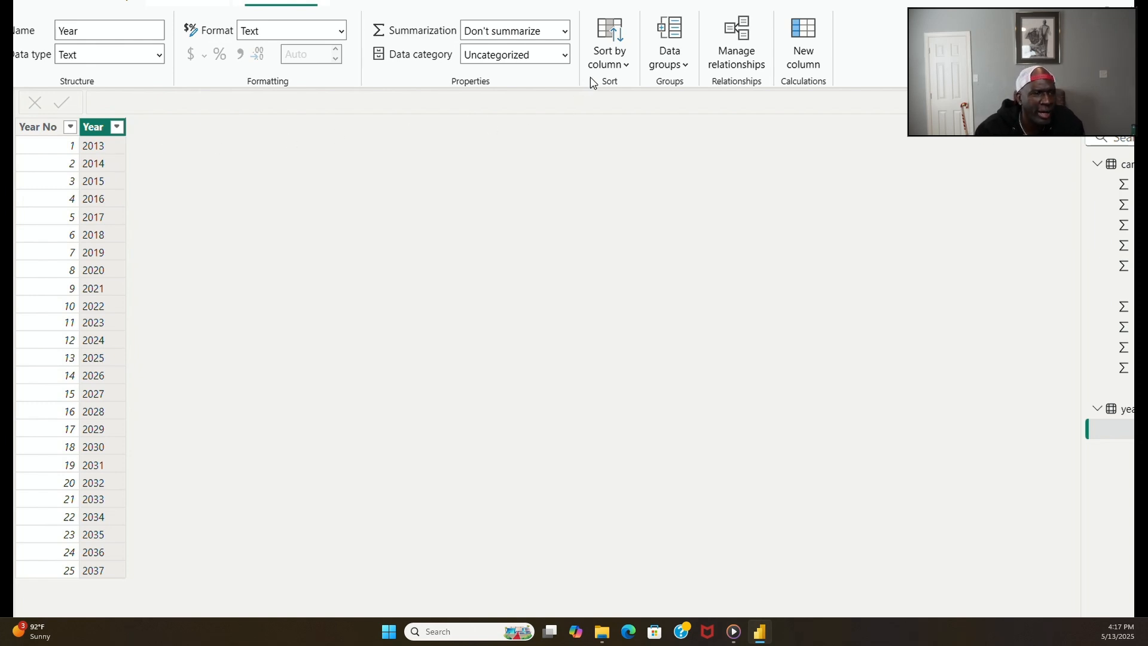
click(624, 70)
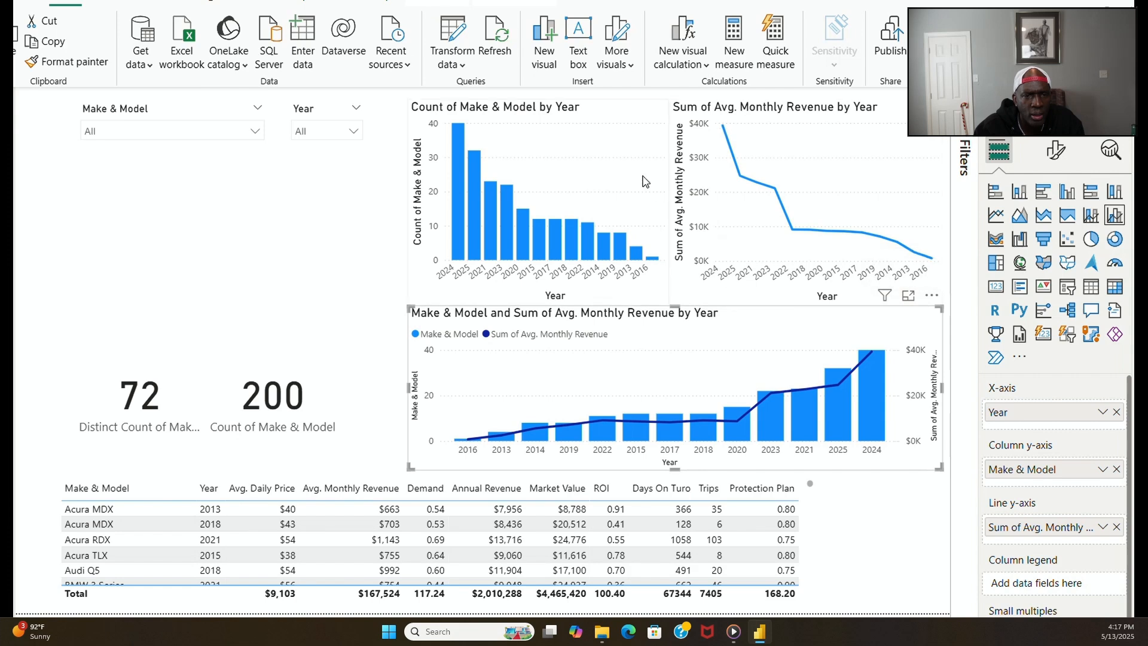
Step: Delete the Count of Make & Model by Year column chart from the report
click(640, 115)
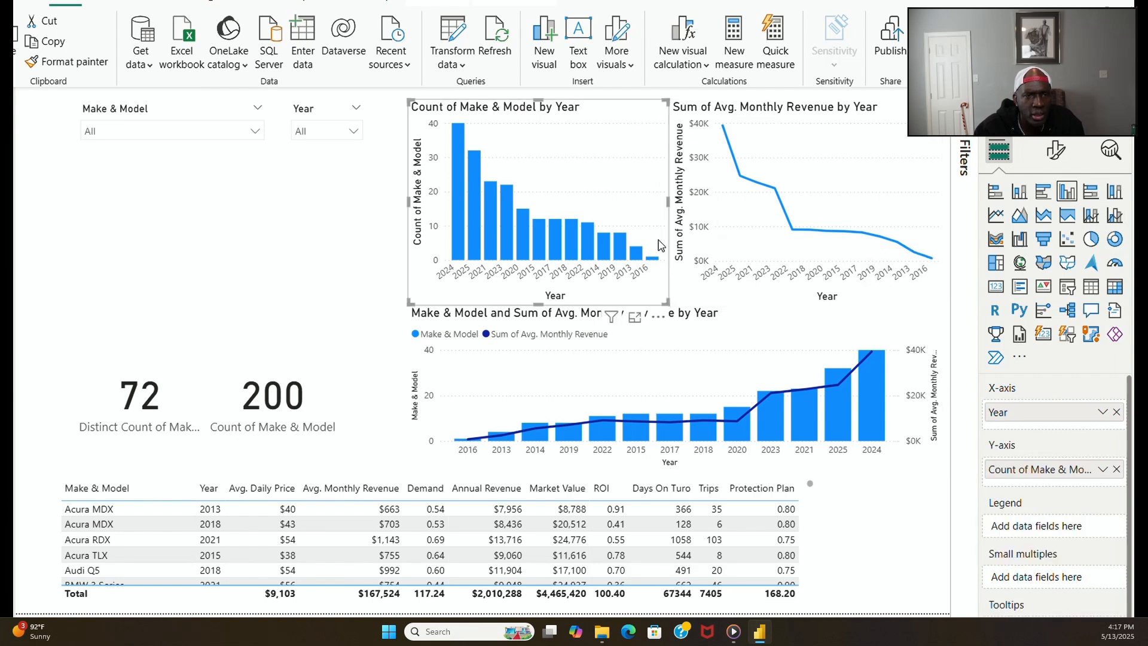
click(661, 316)
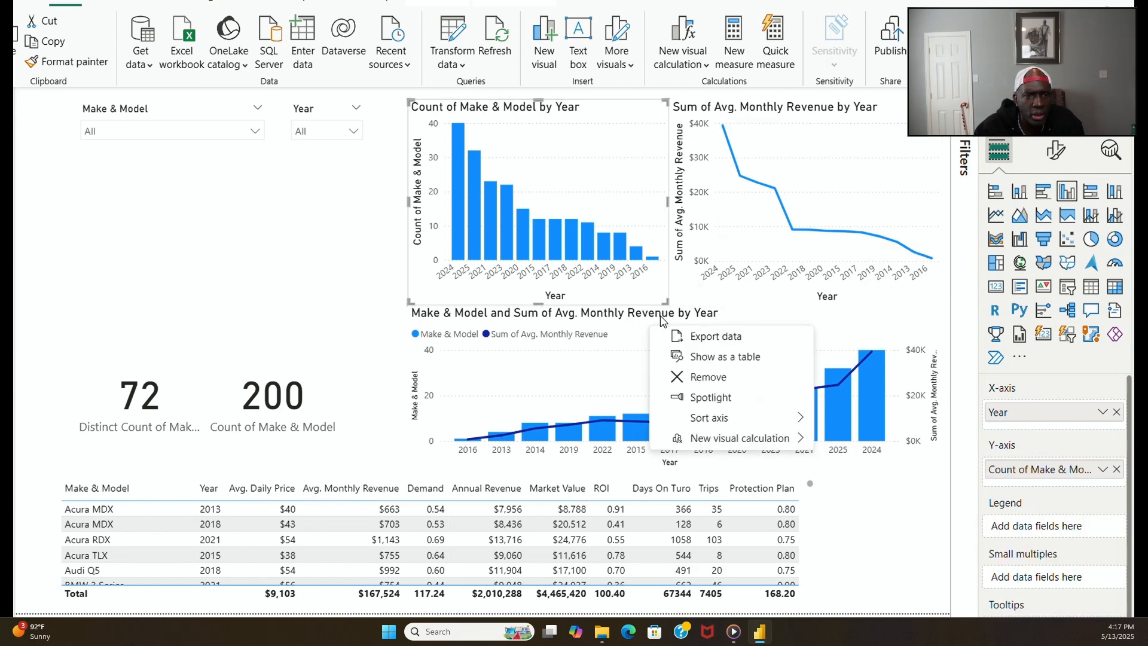
click(706, 381)
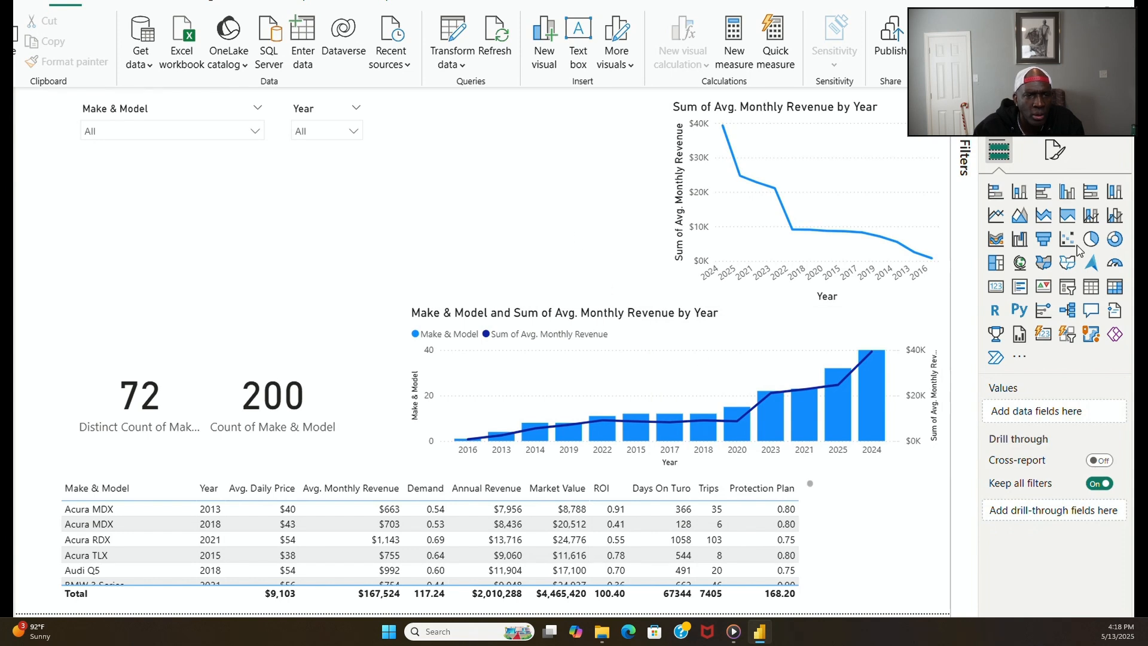
Step: Insert a clustered column chart in the deleted chart's space, enlarge it, and assign Year to the X-axis and Count of Make & Model to the Y-axis
click(1073, 201)
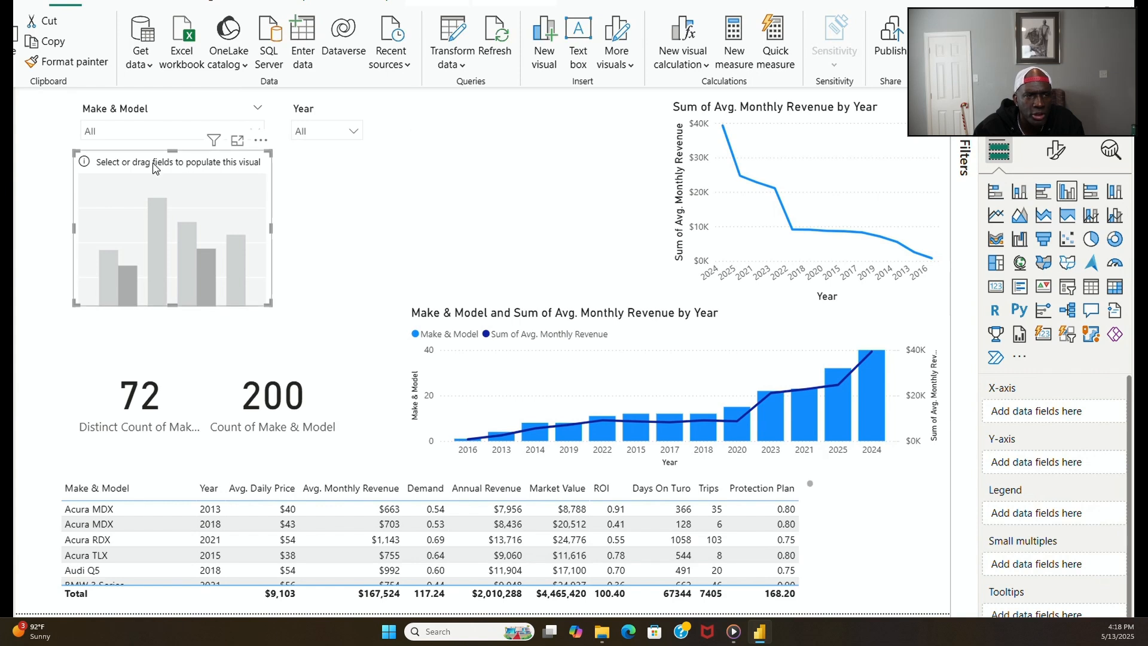
drag(153, 167, 455, 129)
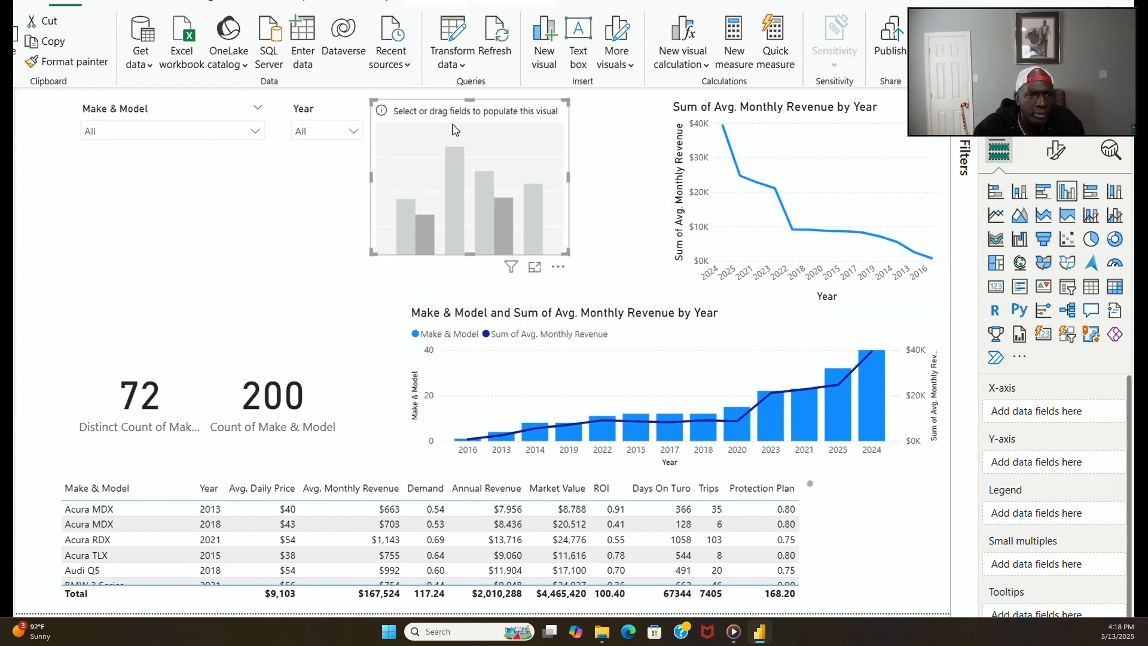
drag(568, 185, 668, 190)
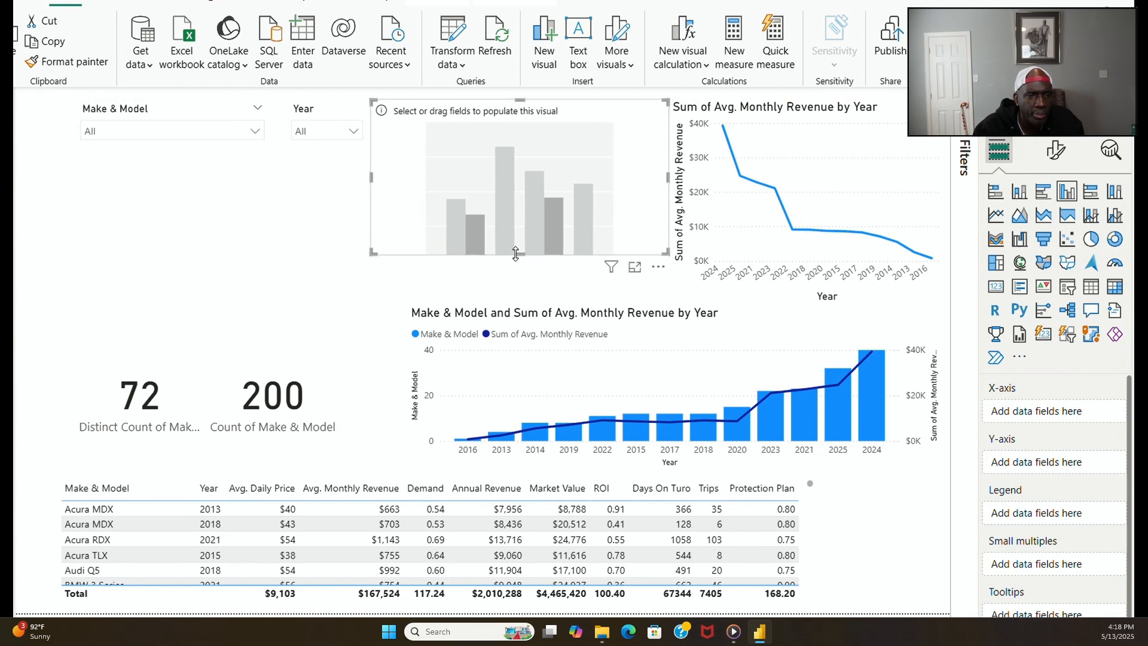
drag(516, 253, 535, 306)
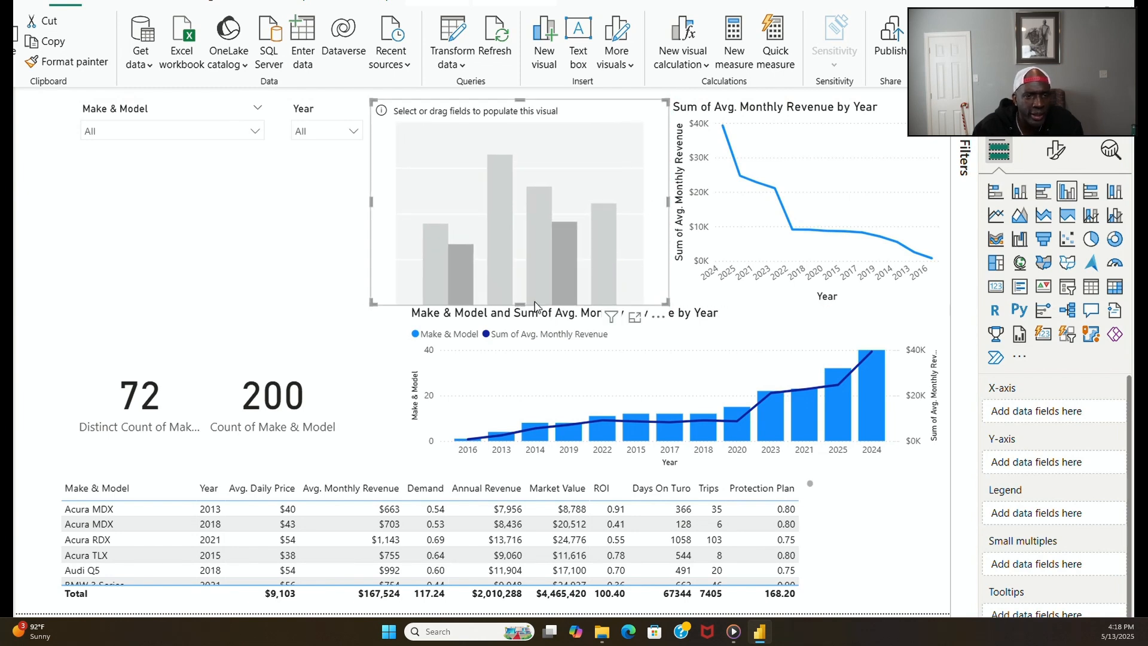
drag(1140, 413, 1069, 413)
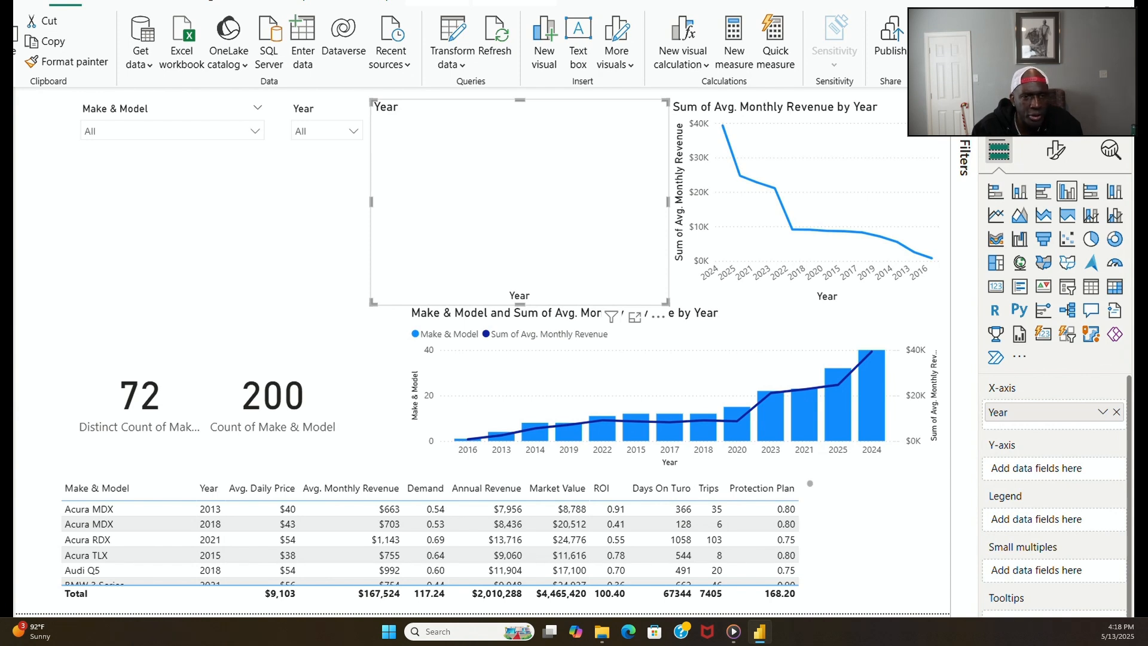
drag(1128, 377, 1097, 471)
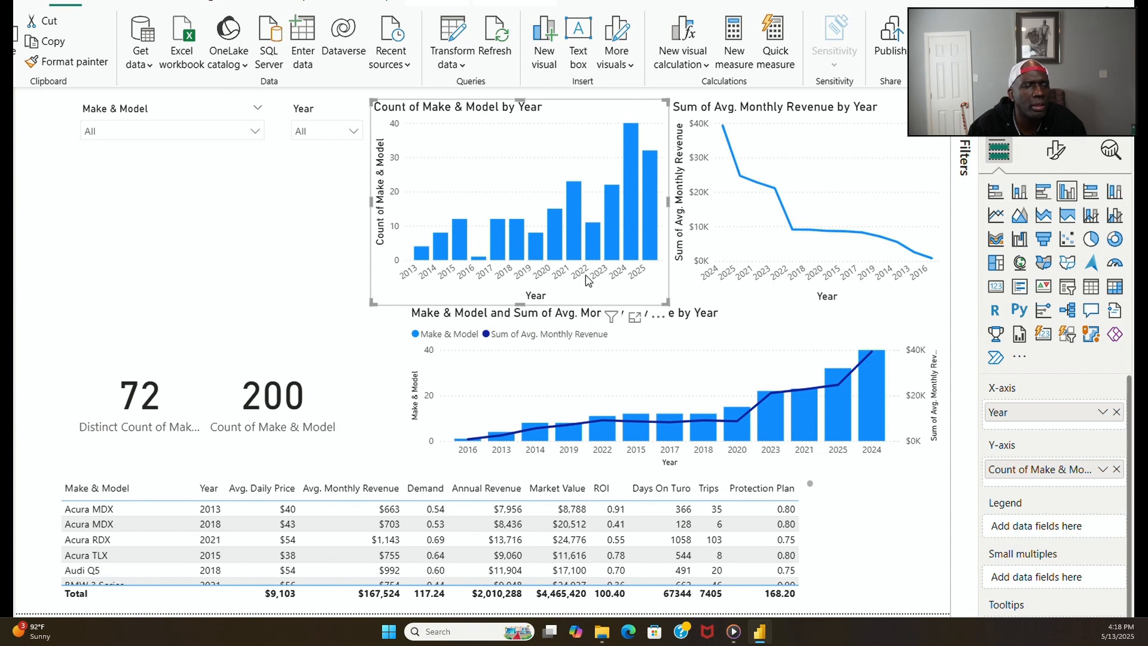
Step: Delete the Sum of Avg. Monthly Revenue by Year line chart from the report
click(854, 114)
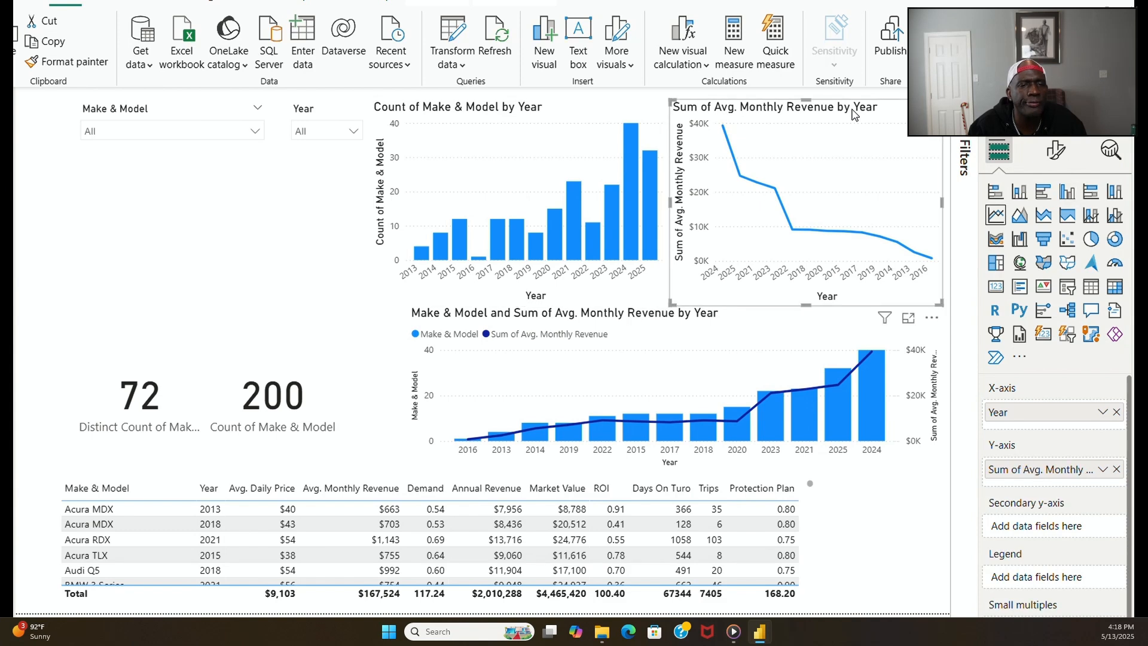
click(932, 317)
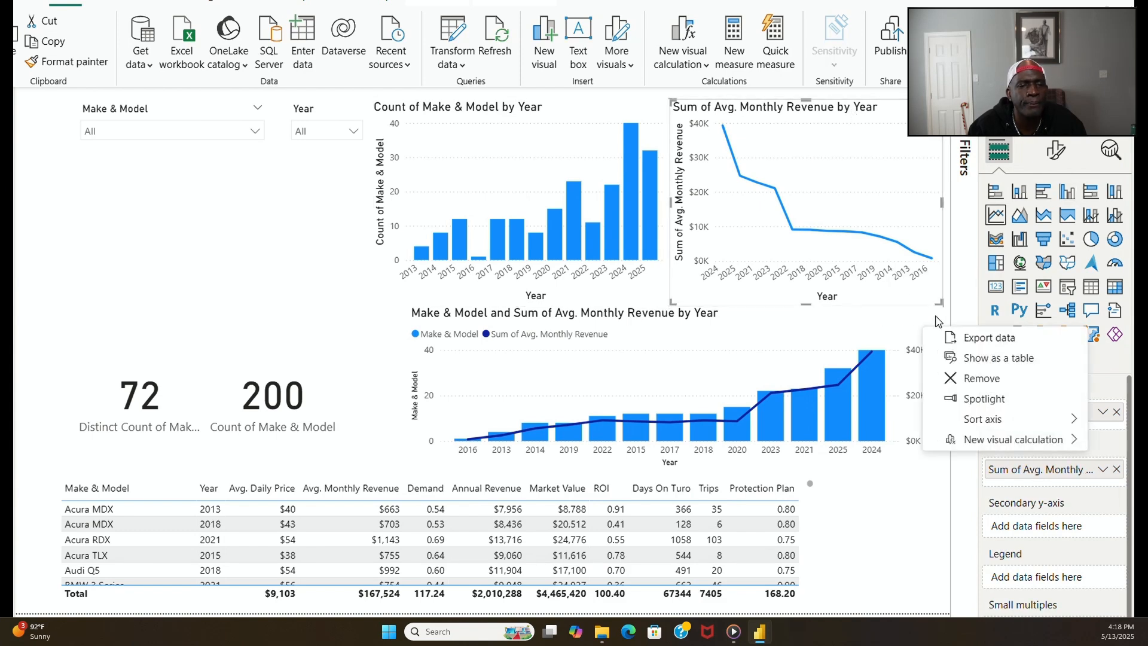
click(988, 383)
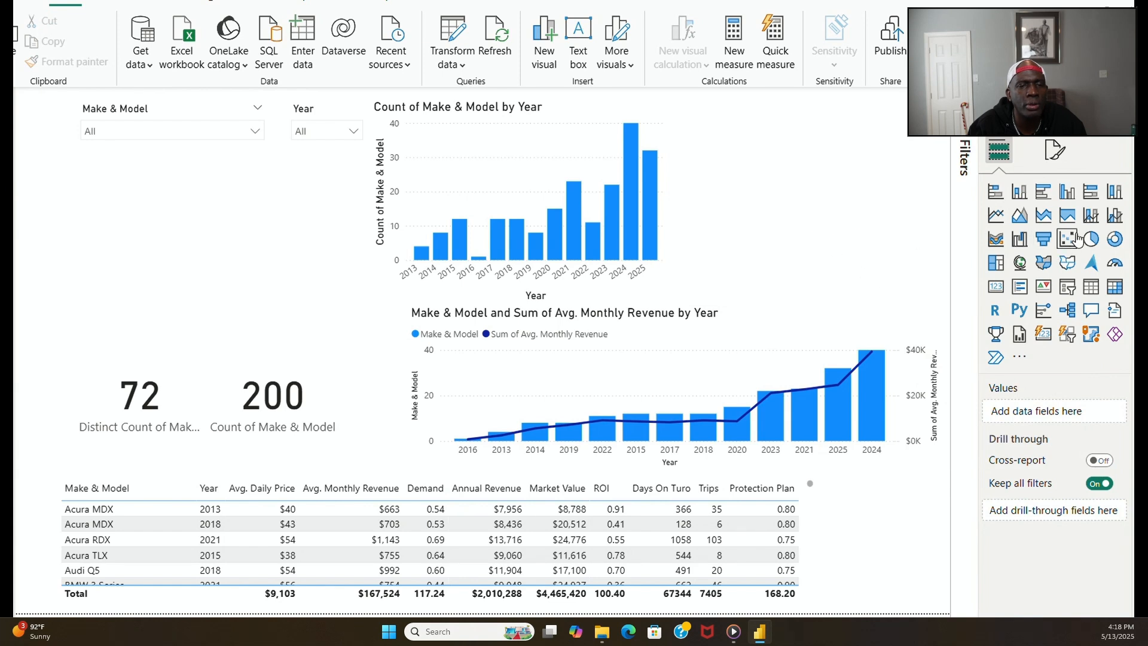
Step: Insert a line chart beside the column chart, enlarge it to fill the gap, and plot Sum of Market Value by Year
click(996, 216)
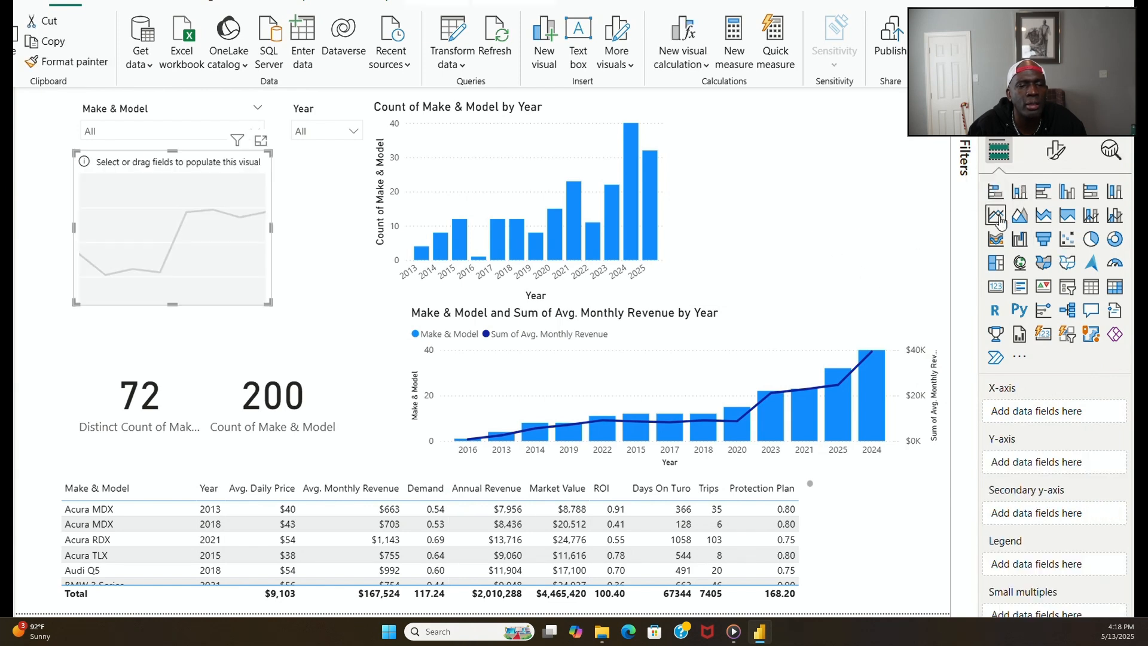
drag(256, 168, 835, 144)
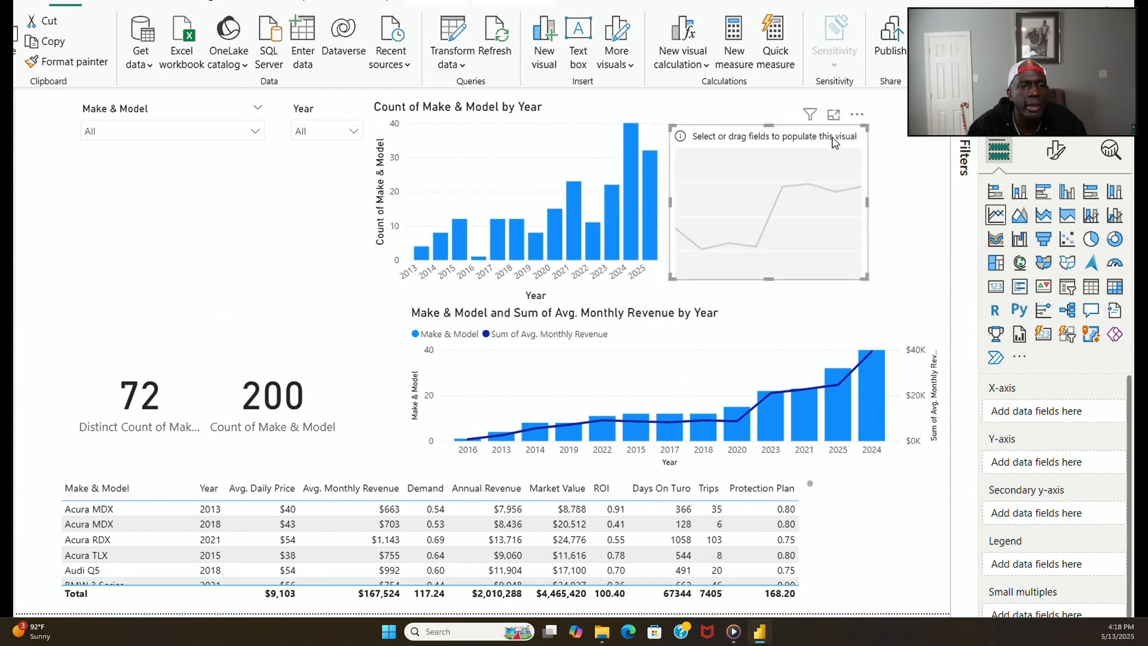
drag(769, 278, 778, 306)
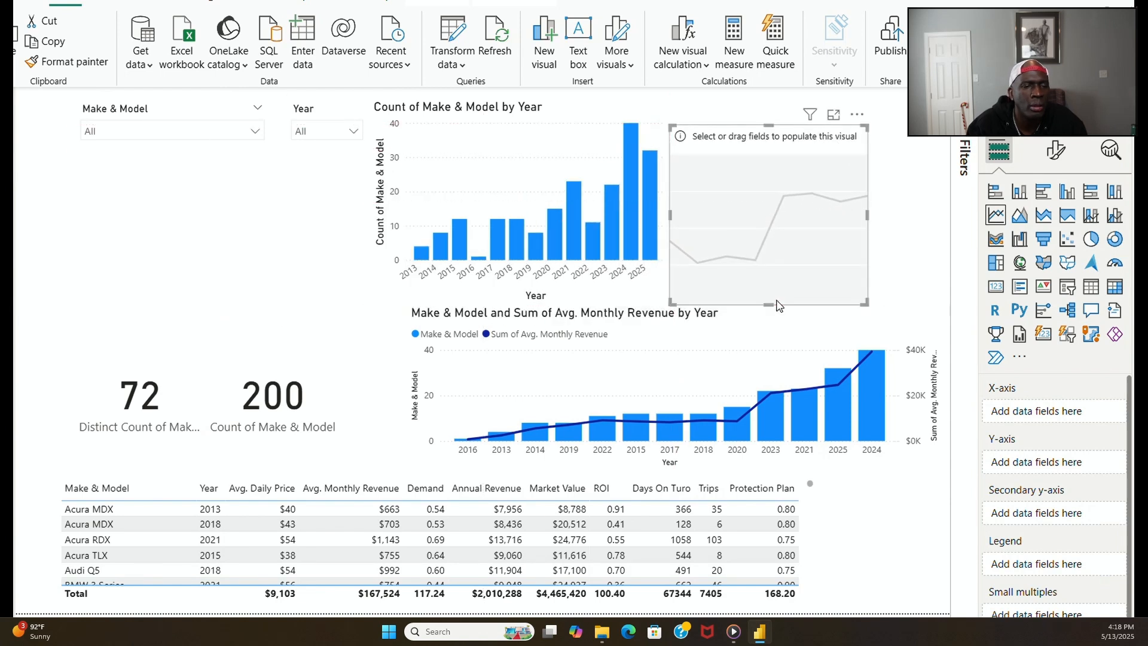
drag(867, 216, 940, 231)
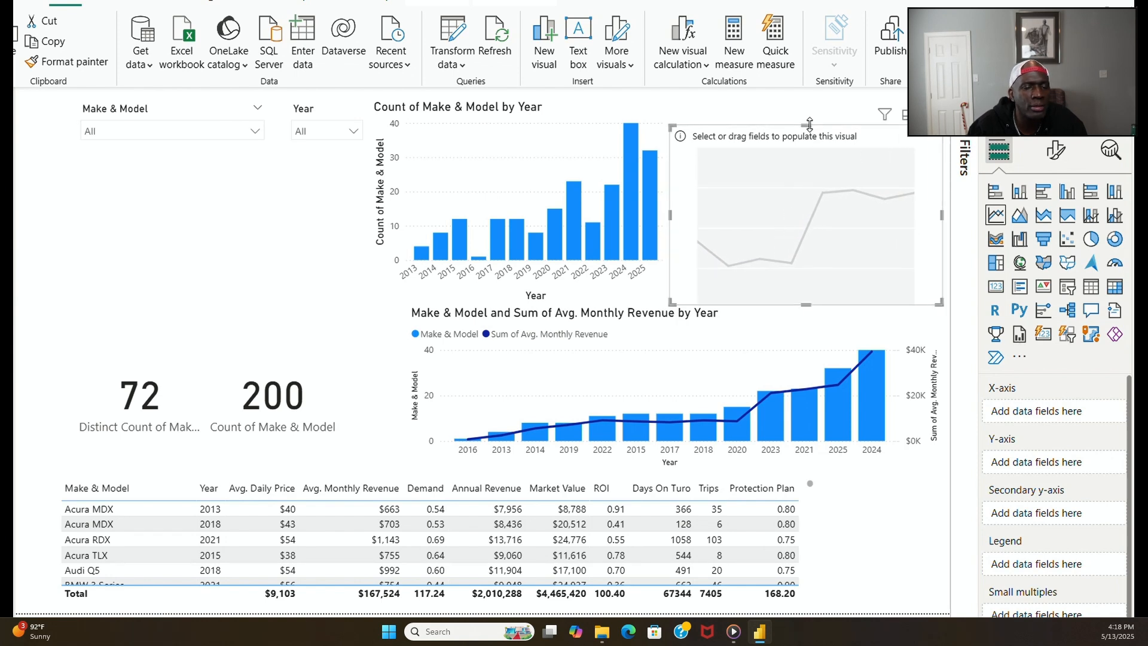
drag(815, 137, 804, 109)
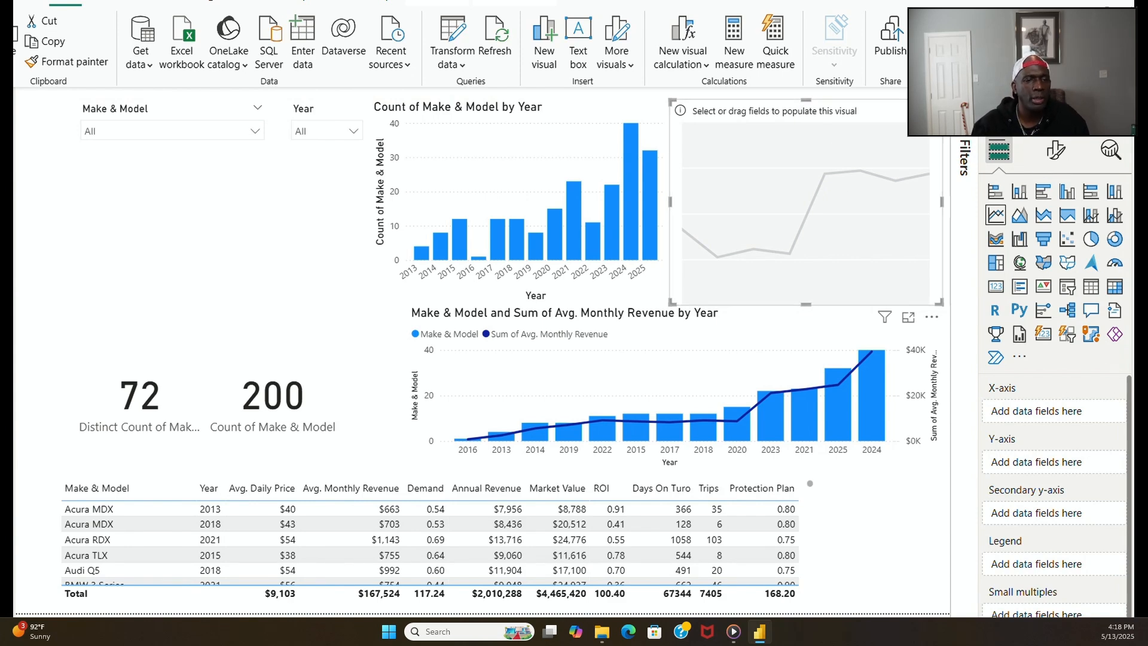
drag(1130, 427, 1078, 412)
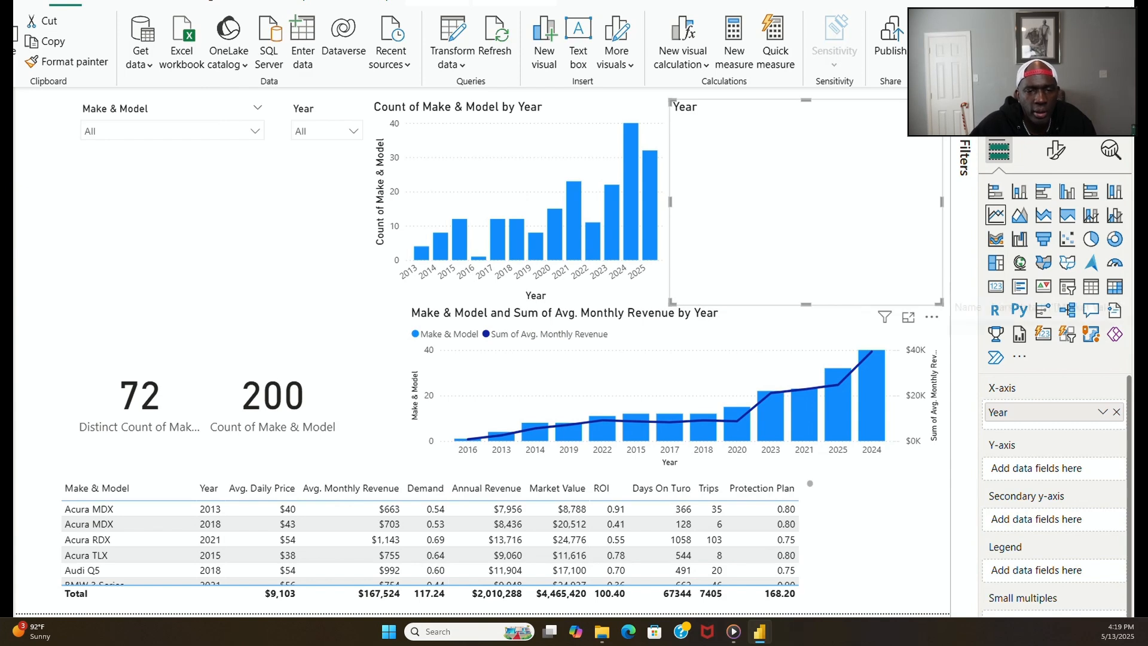
drag(1137, 308, 1080, 473)
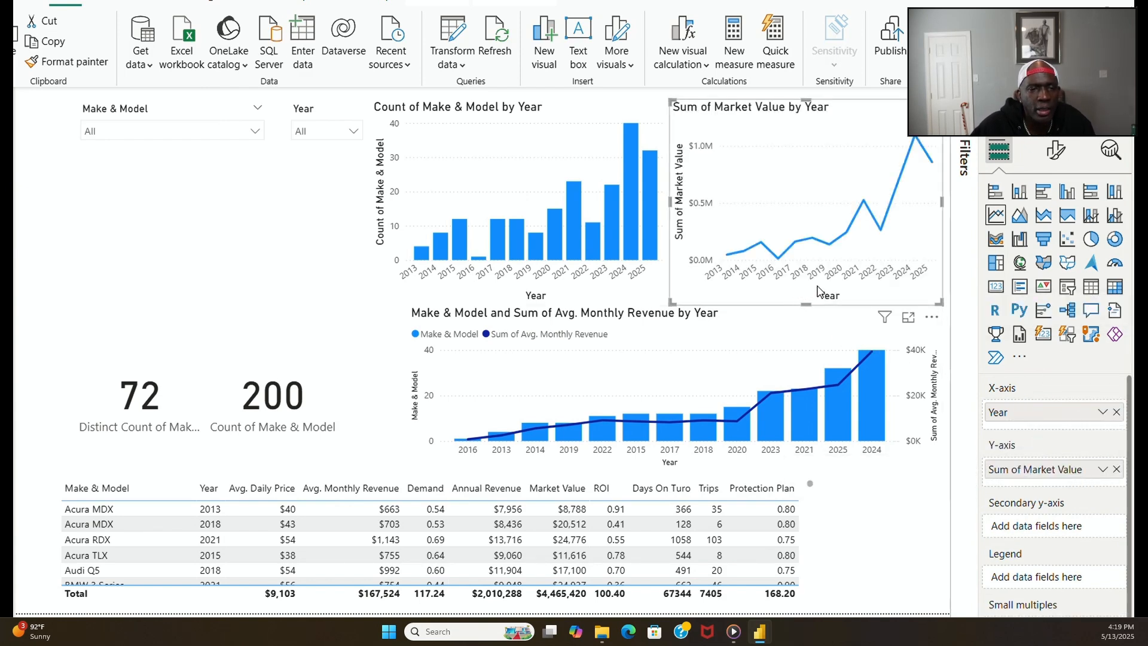
Step: Delete the Make & Model and Sum of Avg. Monthly Revenue by Year combo chart from the report
click(932, 341)
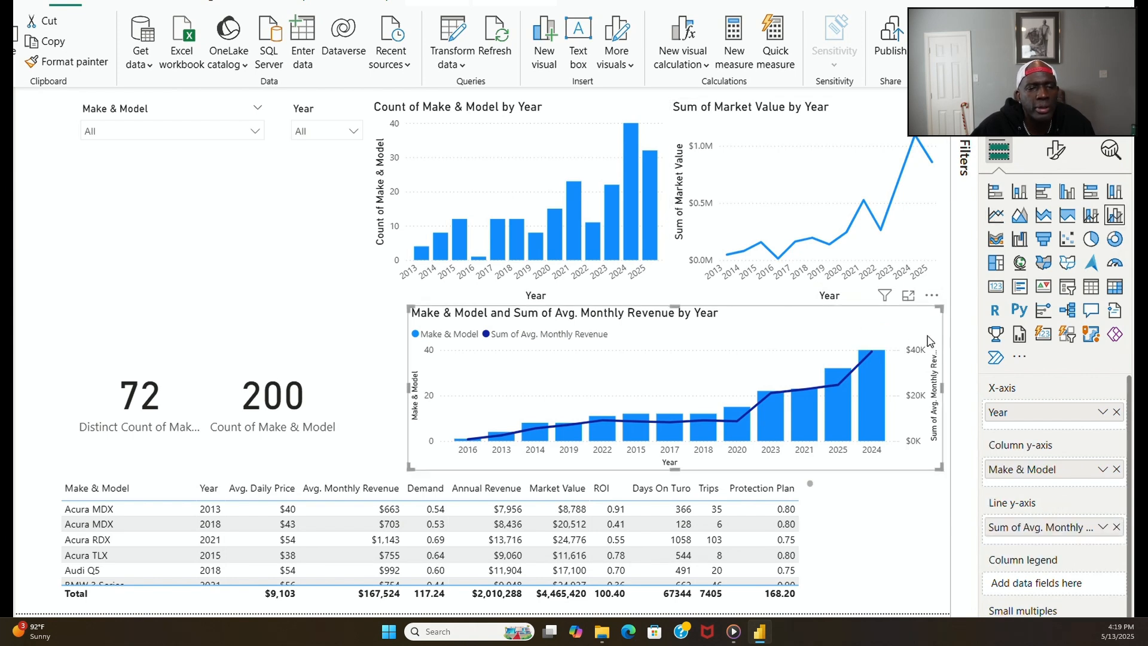
click(932, 295)
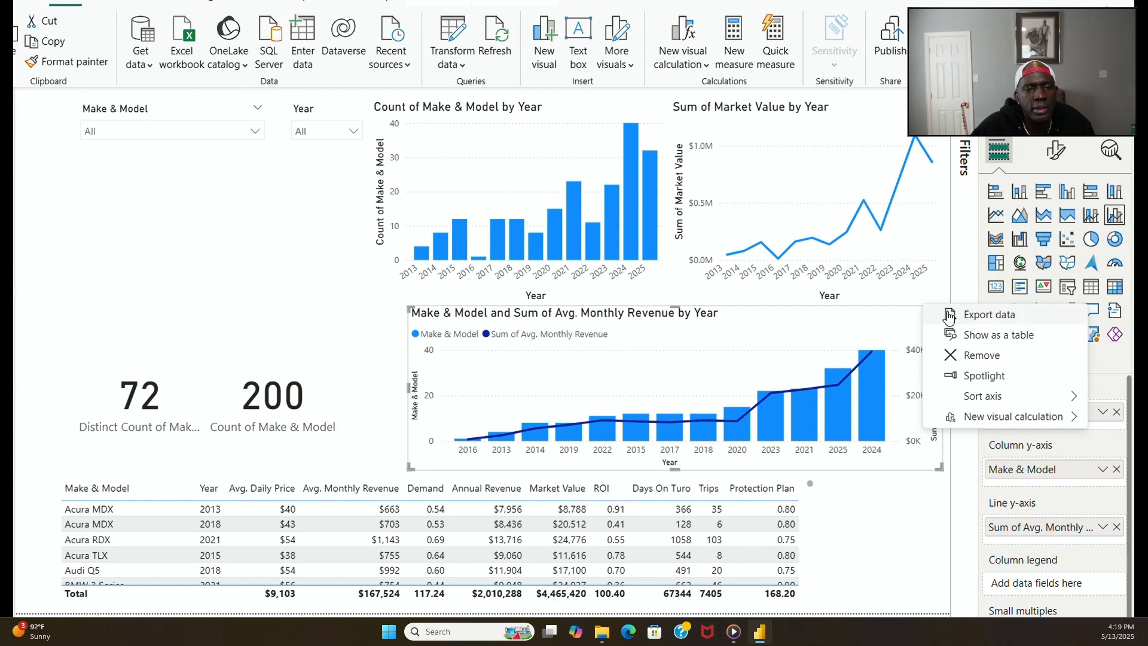
click(974, 357)
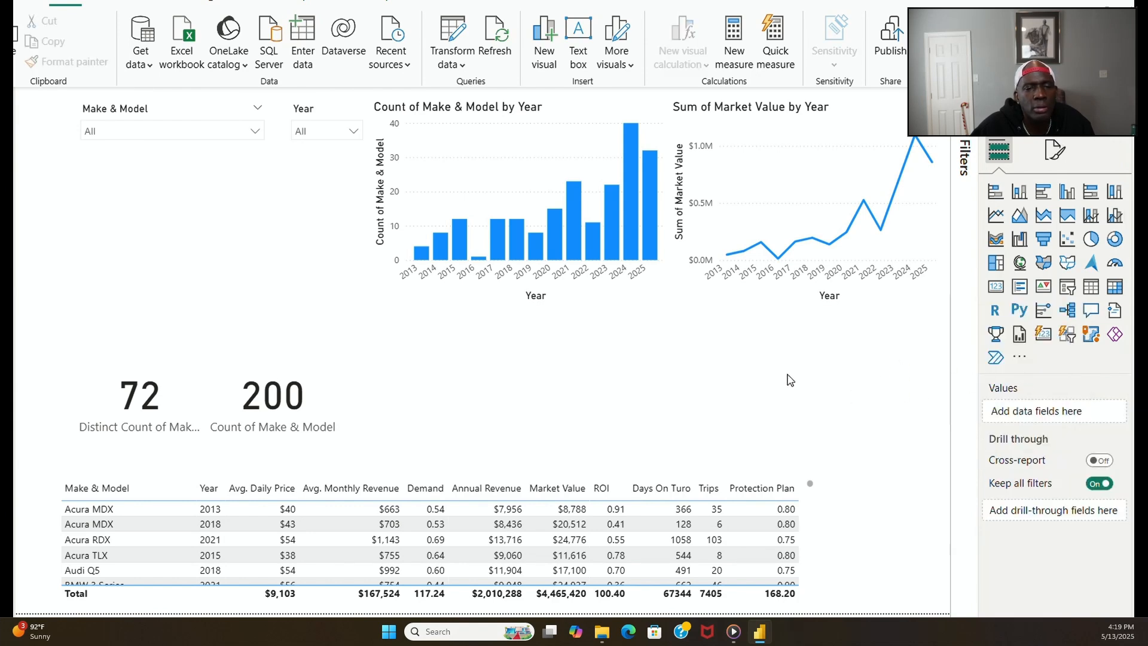
Step: Insert a line and clustered column chart above the table and widen it to span both upper charts
click(1118, 224)
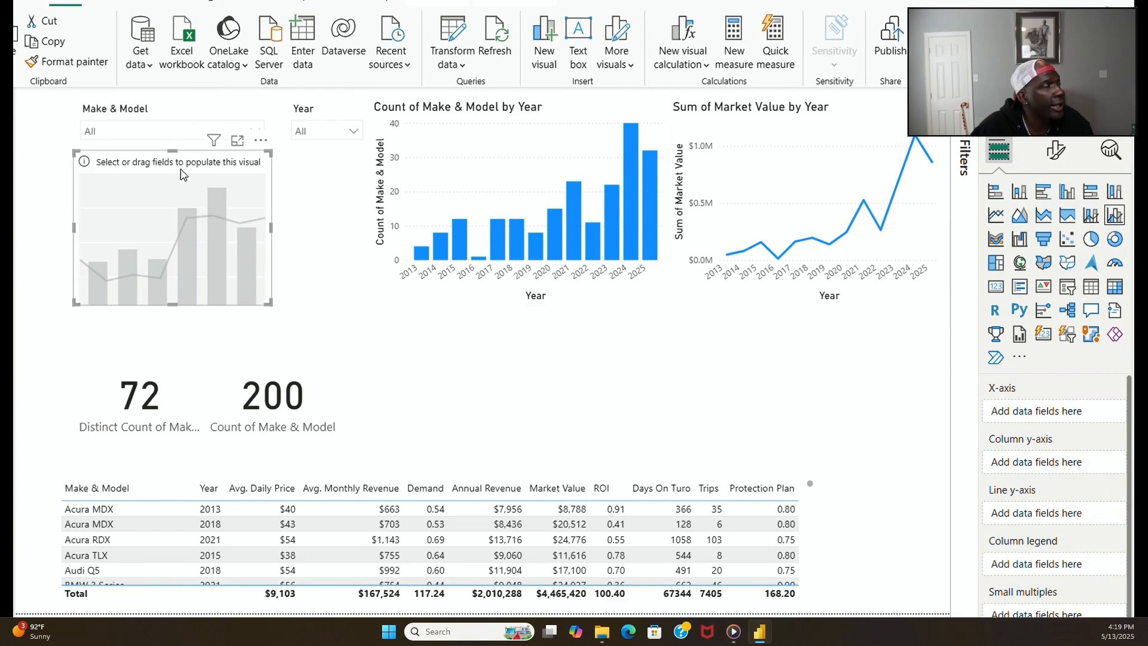
drag(181, 170, 472, 319)
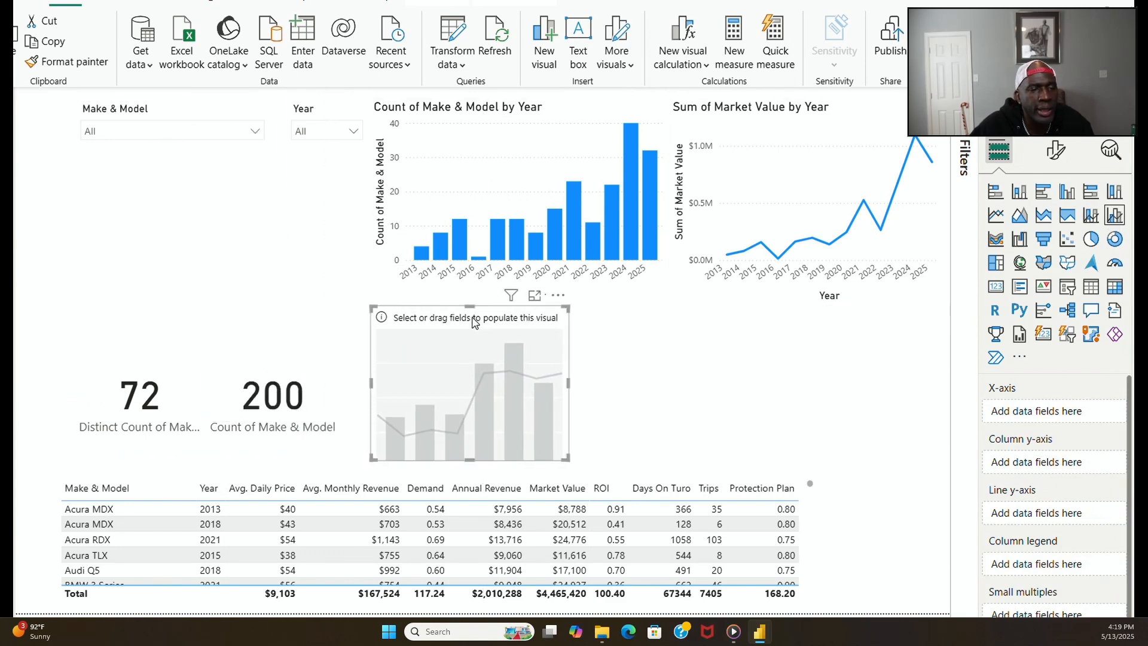
drag(568, 383, 976, 408)
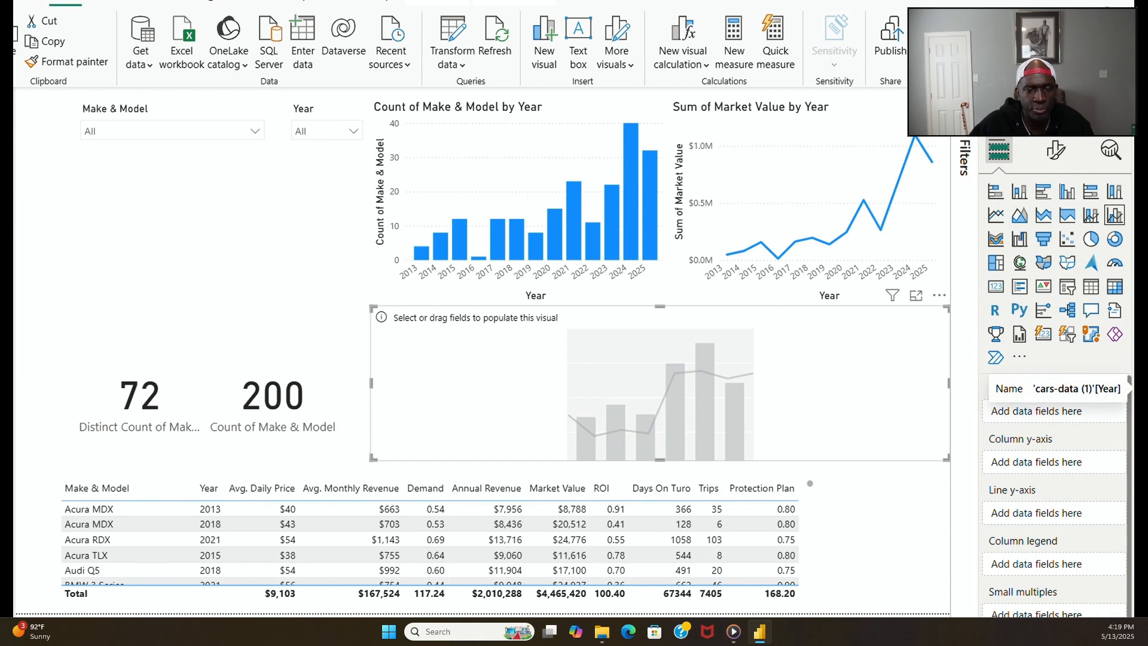
Step: Assign Year to the new combo chart's X-axis, Count of Make & Model to its column y-axis, and Sum of Avg. Monthly Revenue to its line y-axis
drag(1052, 411, 1071, 423)
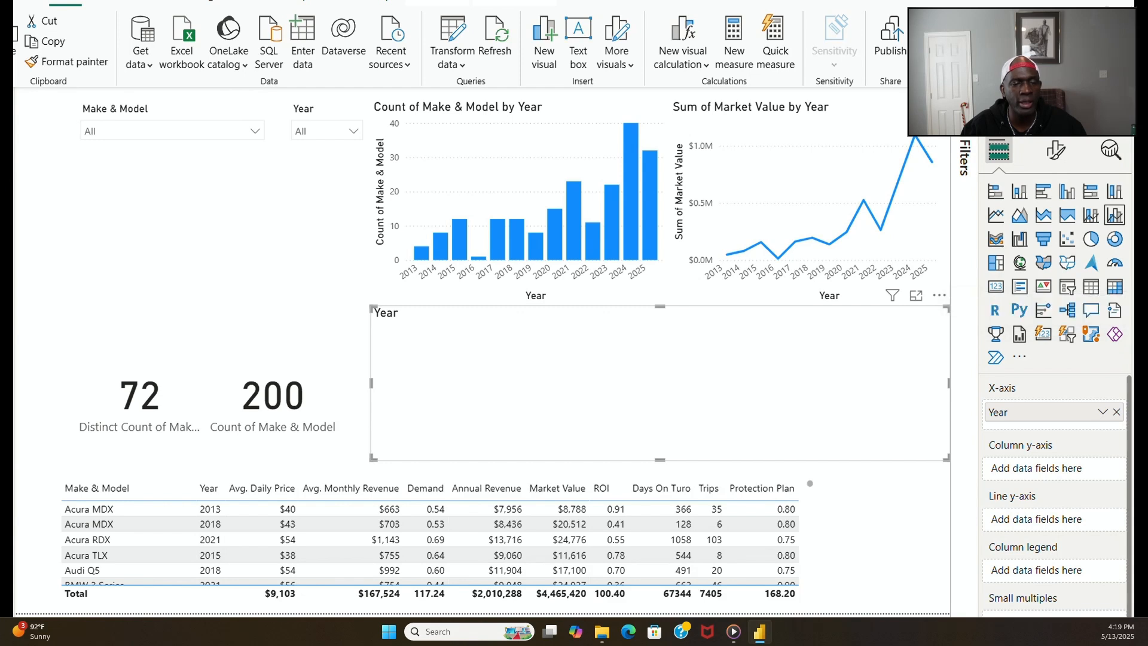
drag(1112, 332, 1091, 478)
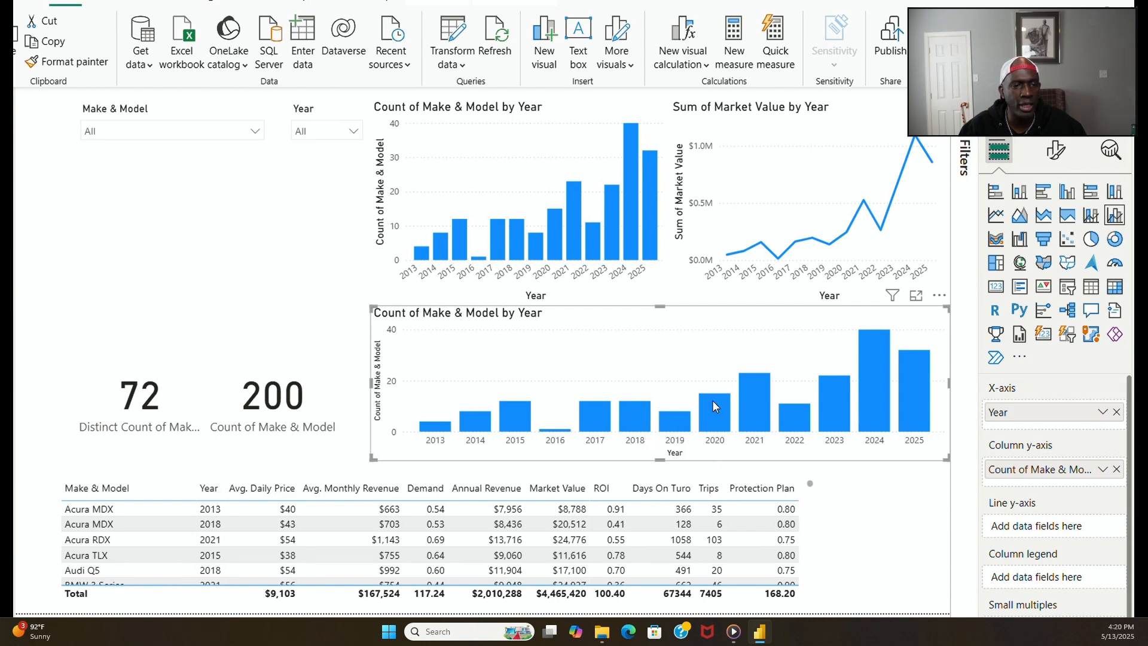
mouse_move(594, 241)
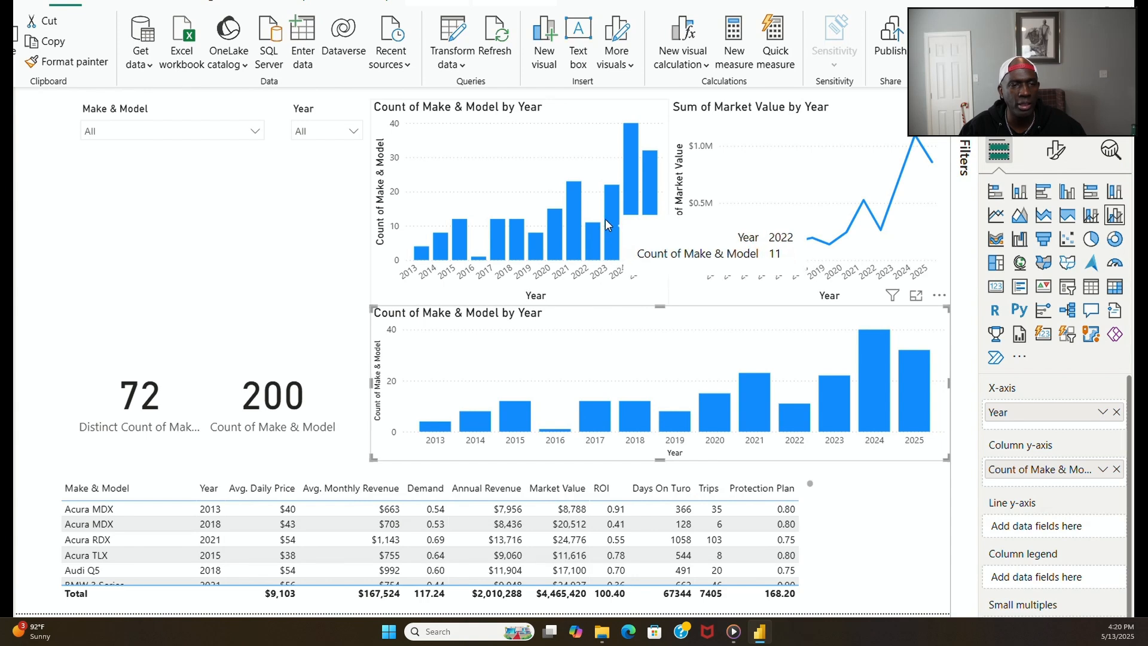
mouse_move(606, 220)
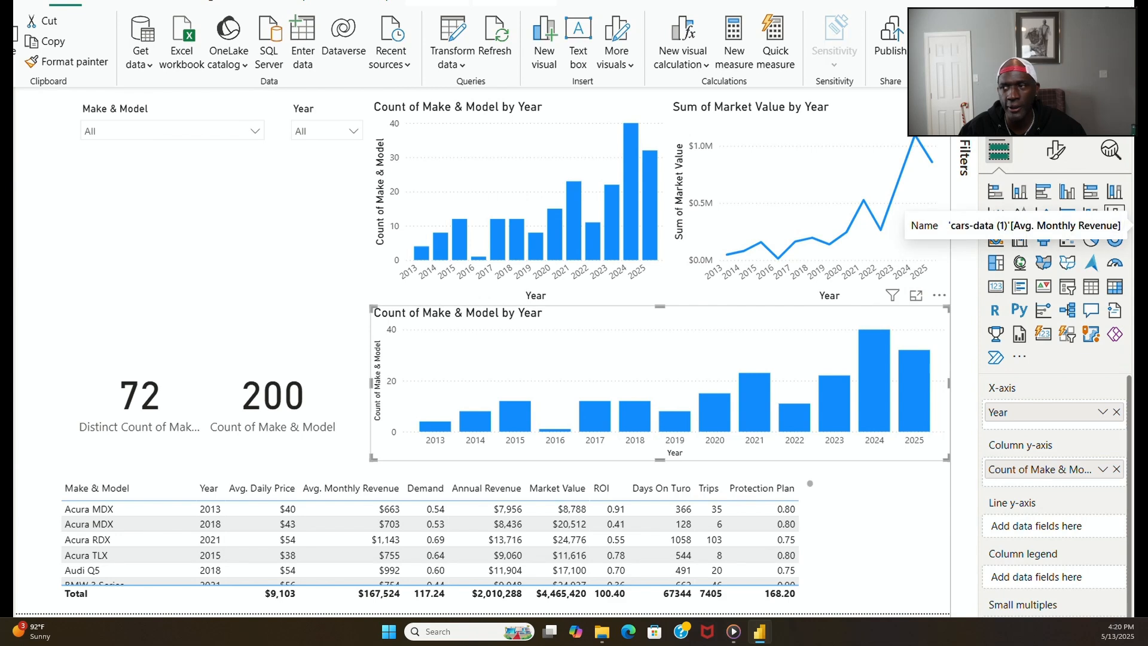
drag(1128, 225, 1085, 537)
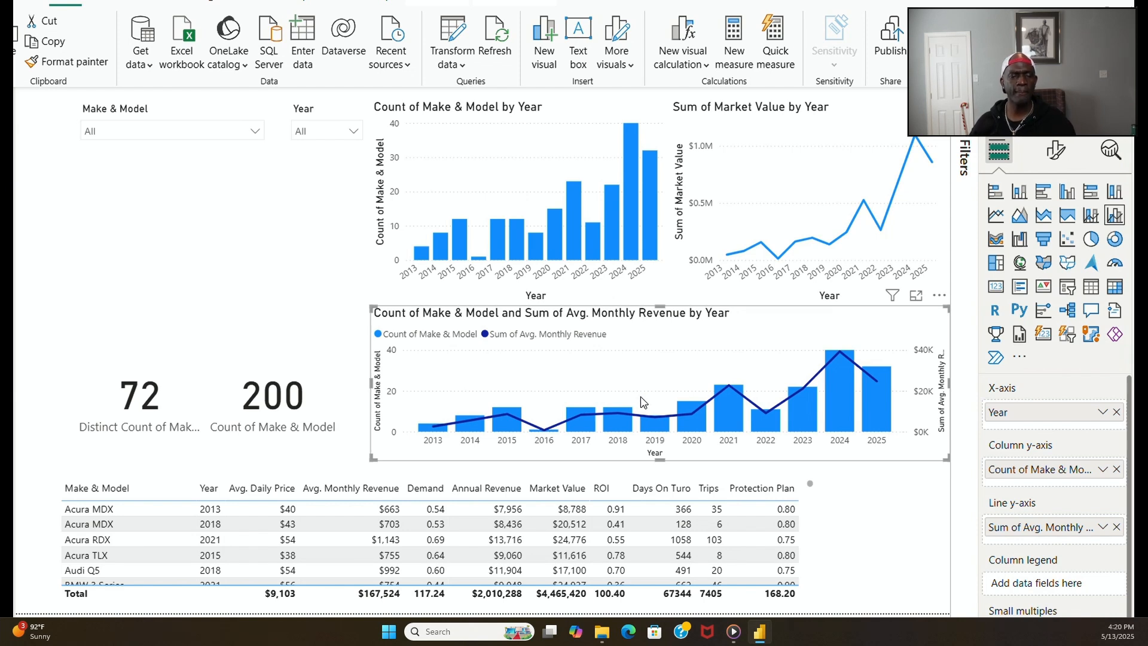
Step: Delete the Count of Make & Model and Sum of Market Value charts, and extend the combo chart upward into their space
click(572, 119)
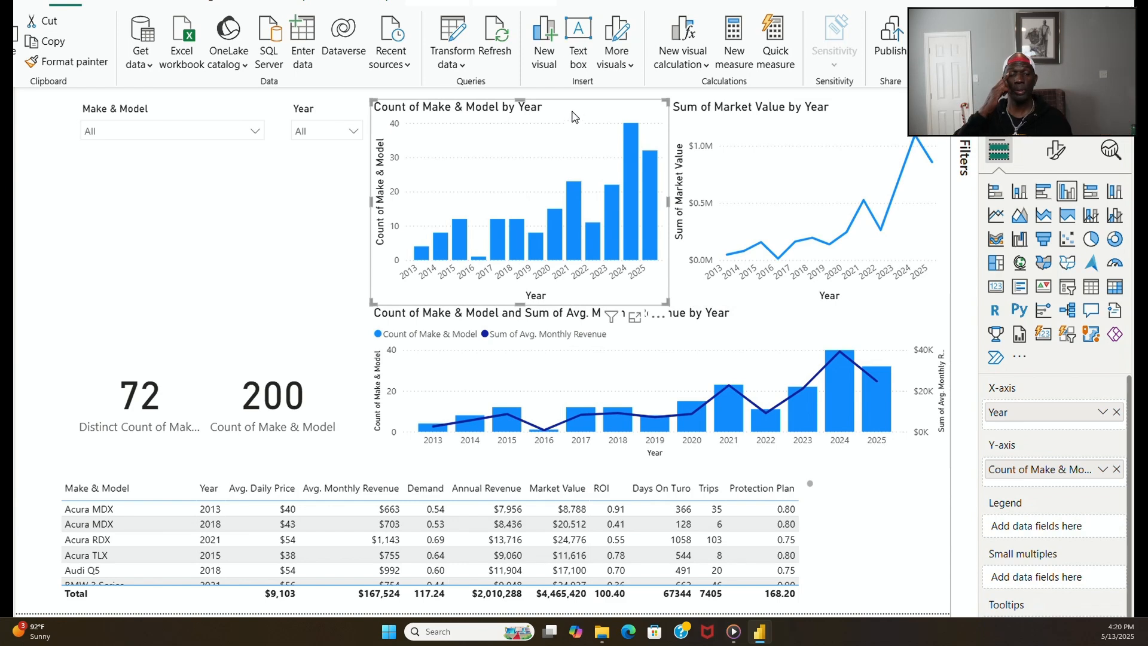
click(790, 122)
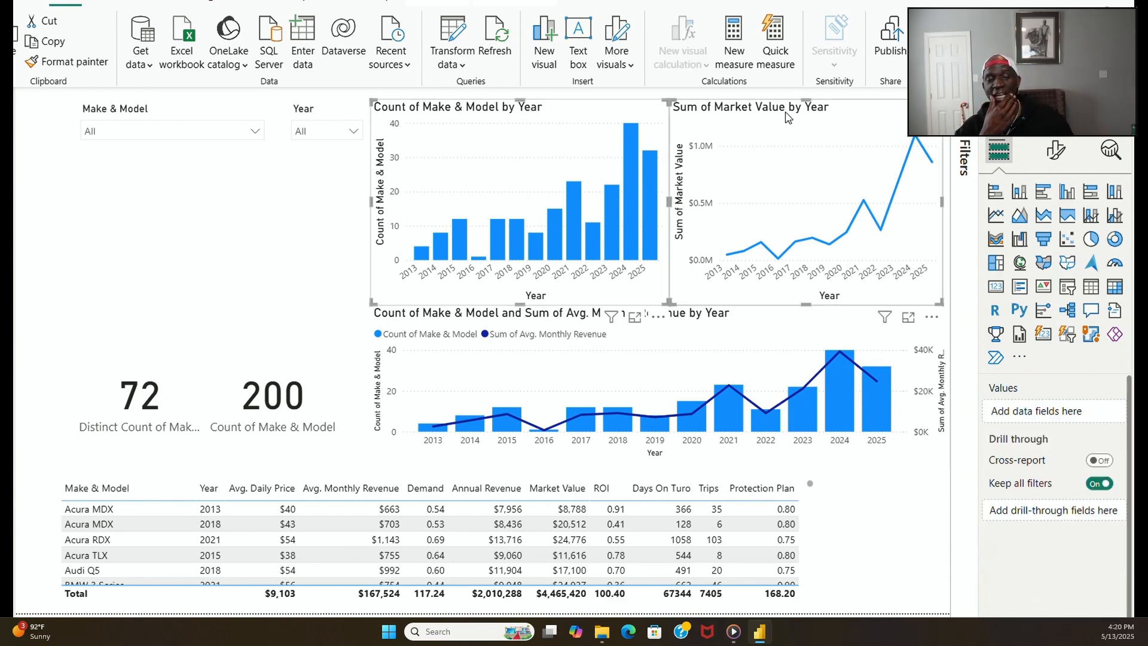
key(Delete)
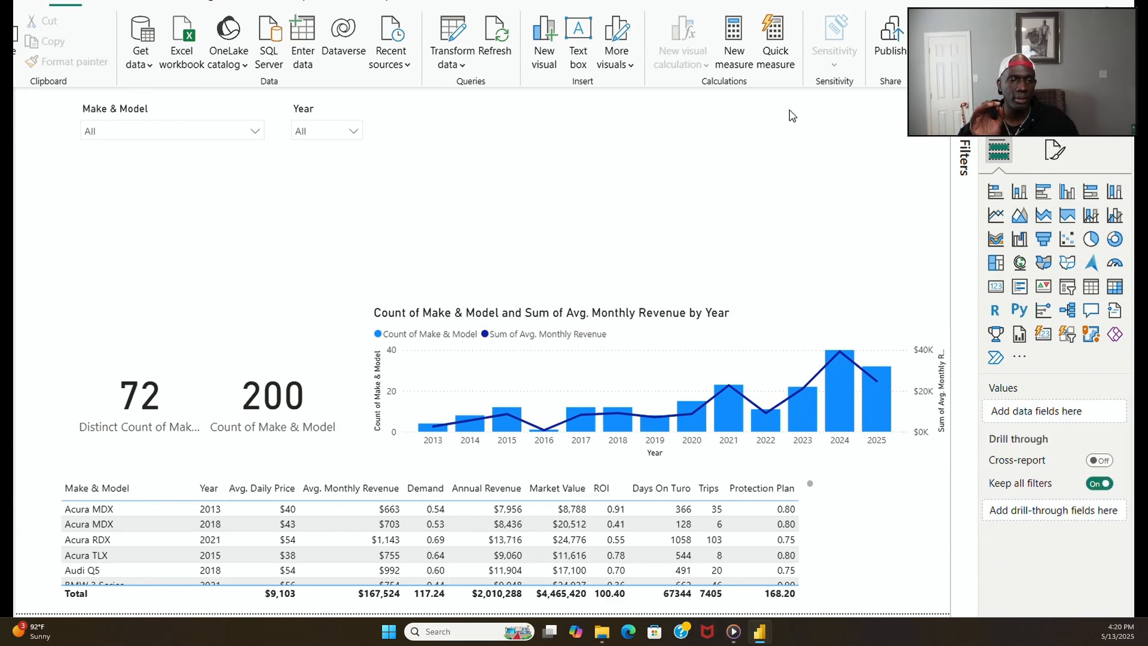
click(694, 306)
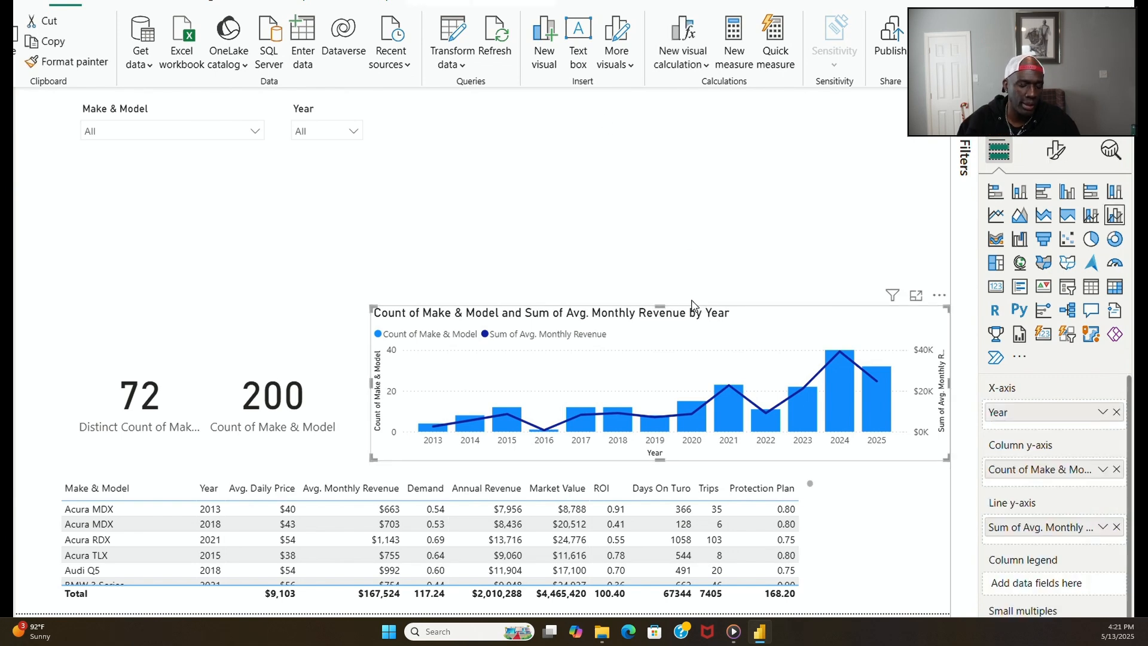
drag(659, 306, 631, 144)
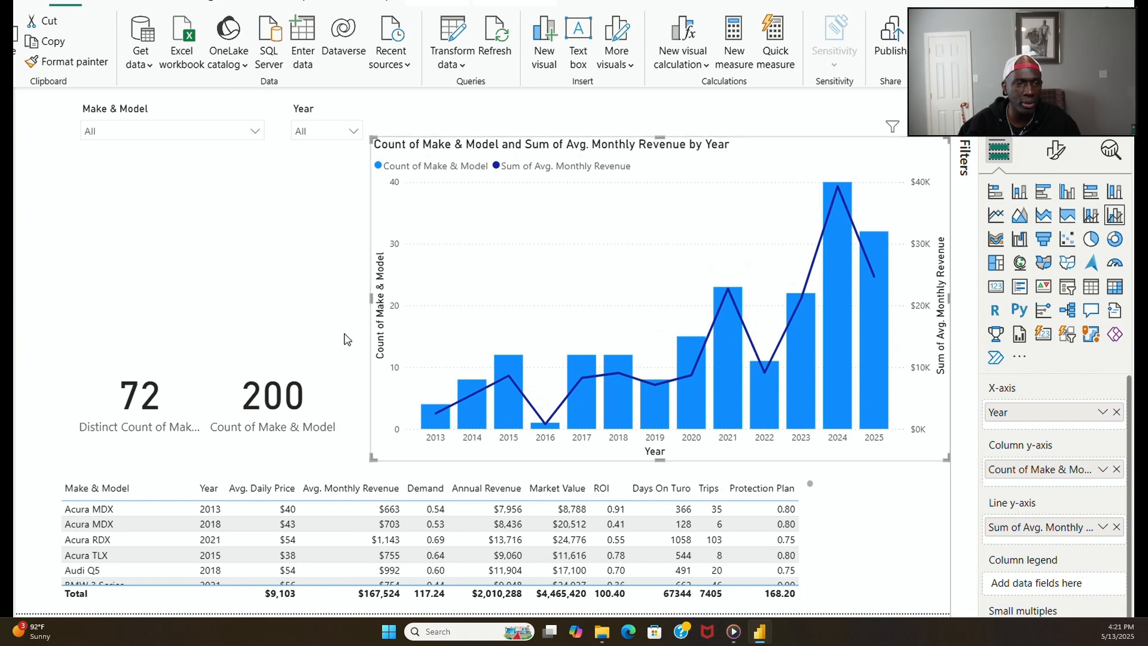
Step: Check how the visuals respond to filtering Make & Model by Audi Q5, Cadillac XT5, Buick Encore GX and BMW 3 Series in turn
click(257, 134)
click(126, 215)
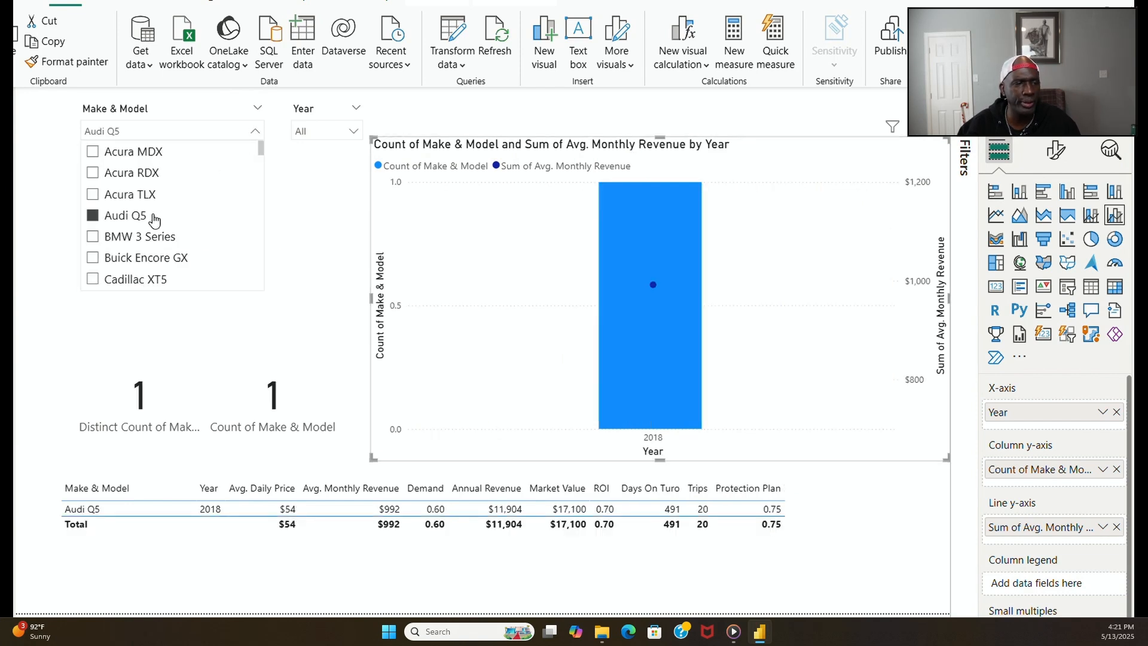
click(93, 216)
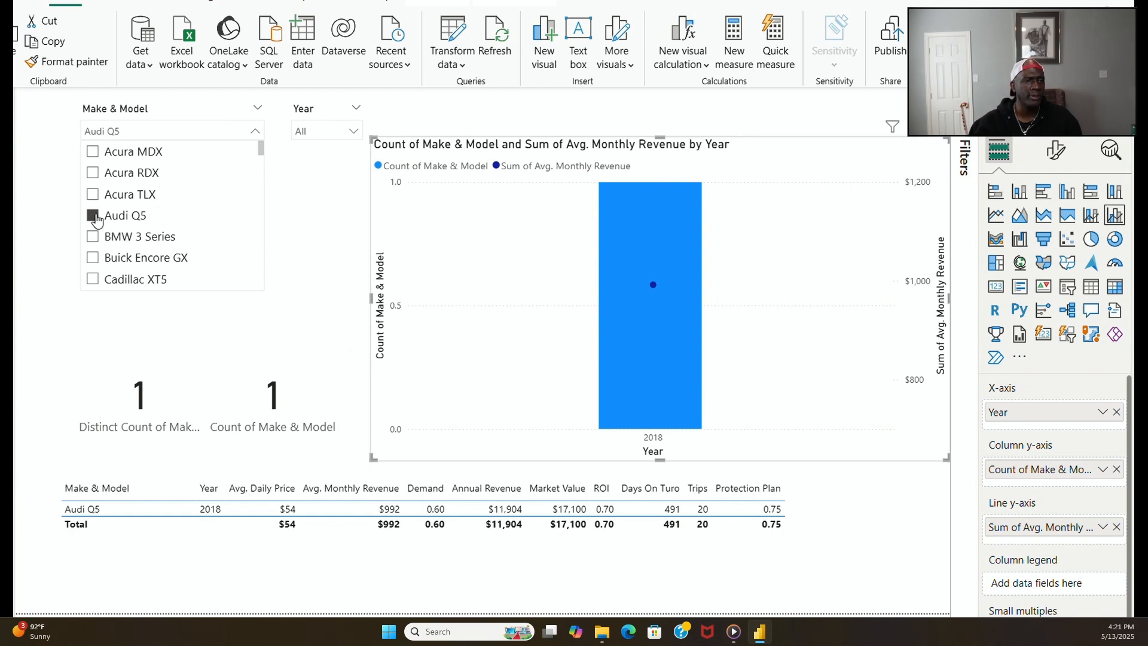
click(93, 280)
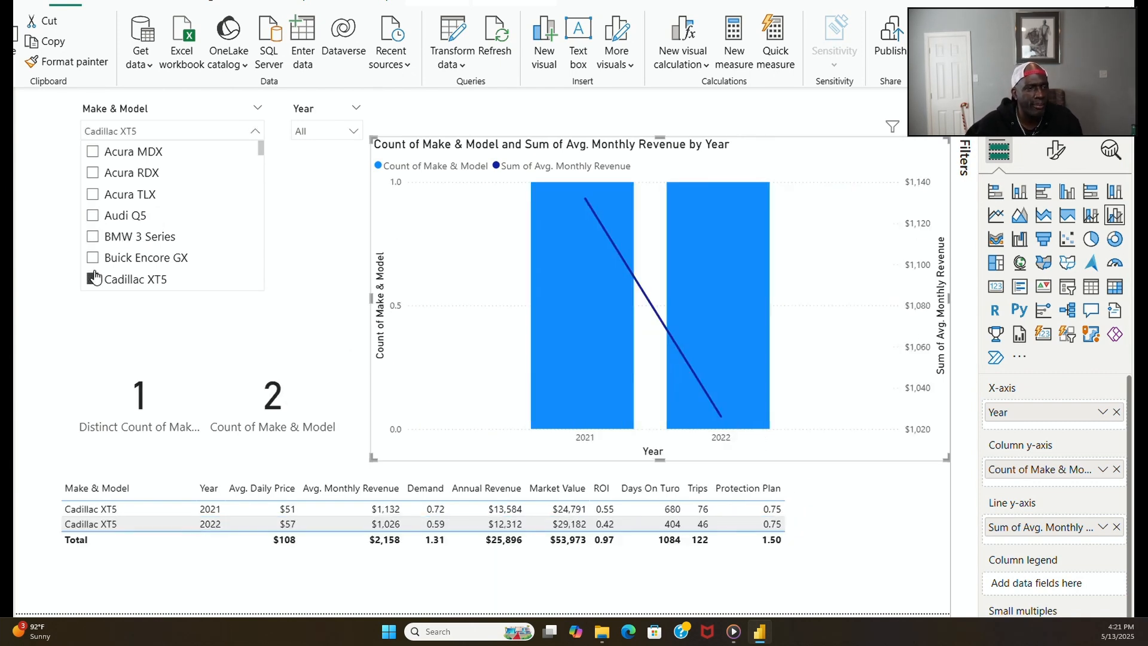
click(93, 257)
click(94, 235)
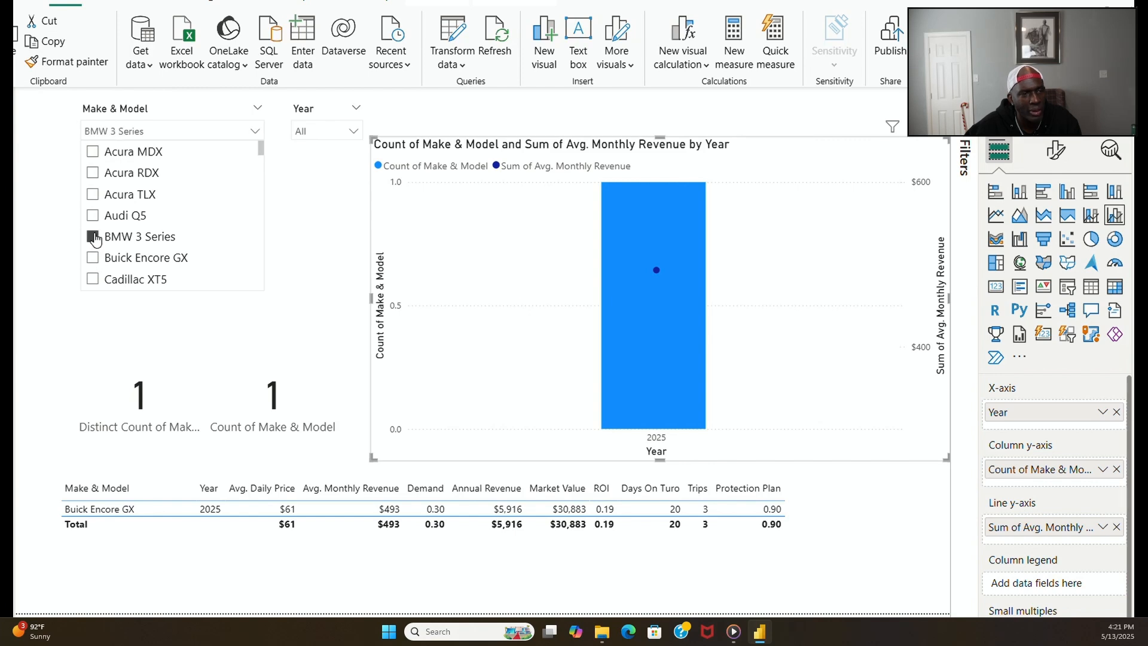
Step: Examine the combo chart and table for Hyundai Accent, Kia Carnival, Lexus IS and Lexus RX using the Make & Model slicer
scroll(137, 238, down, 5)
click(94, 263)
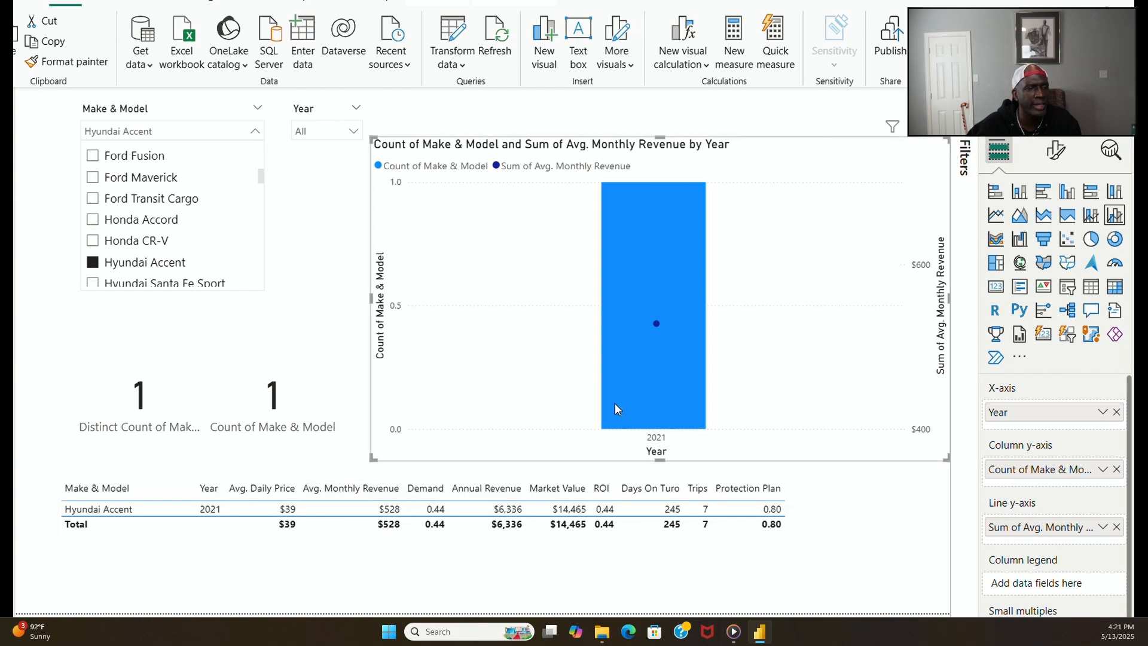
mouse_move(629, 372)
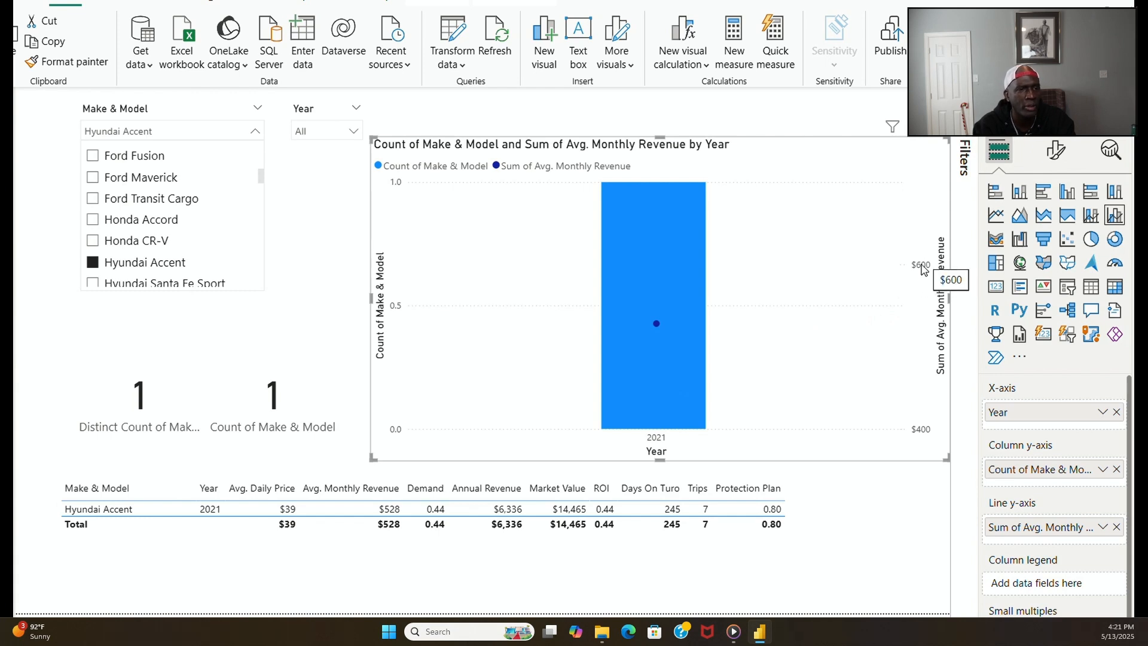
scroll(107, 238, down, 3)
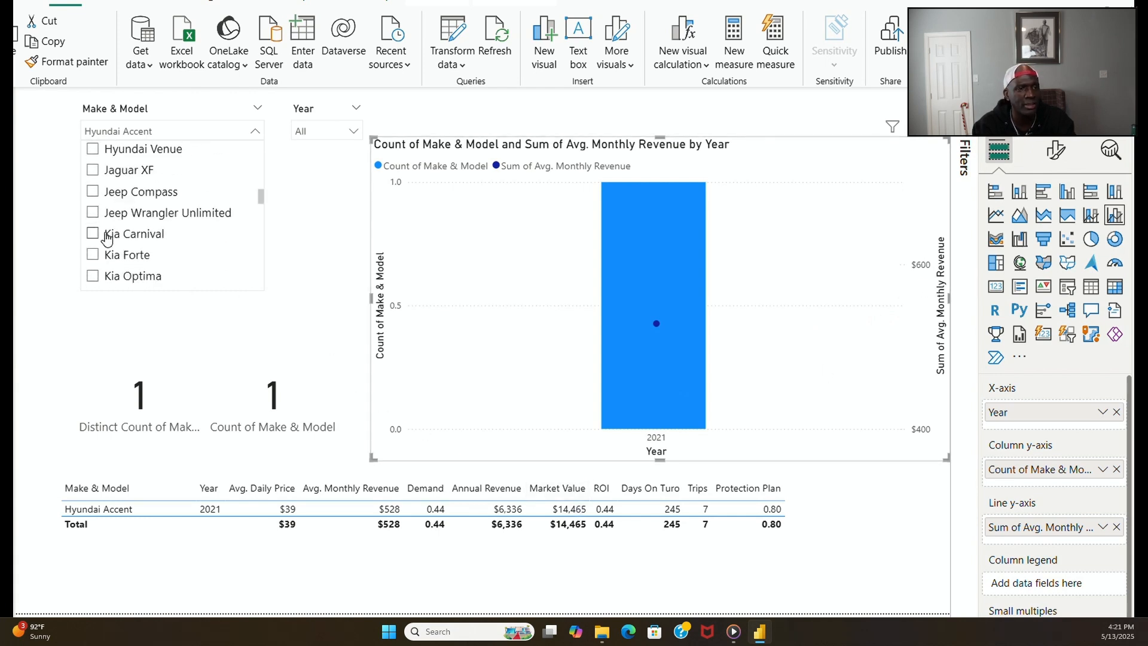
click(93, 234)
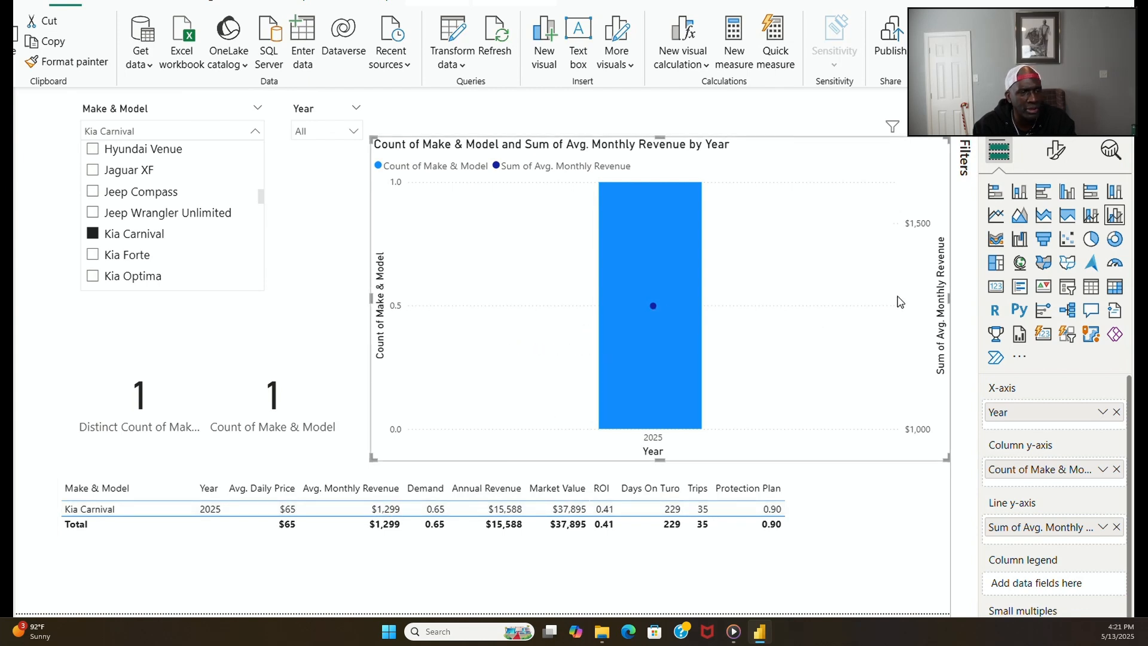
scroll(153, 251, down, 3)
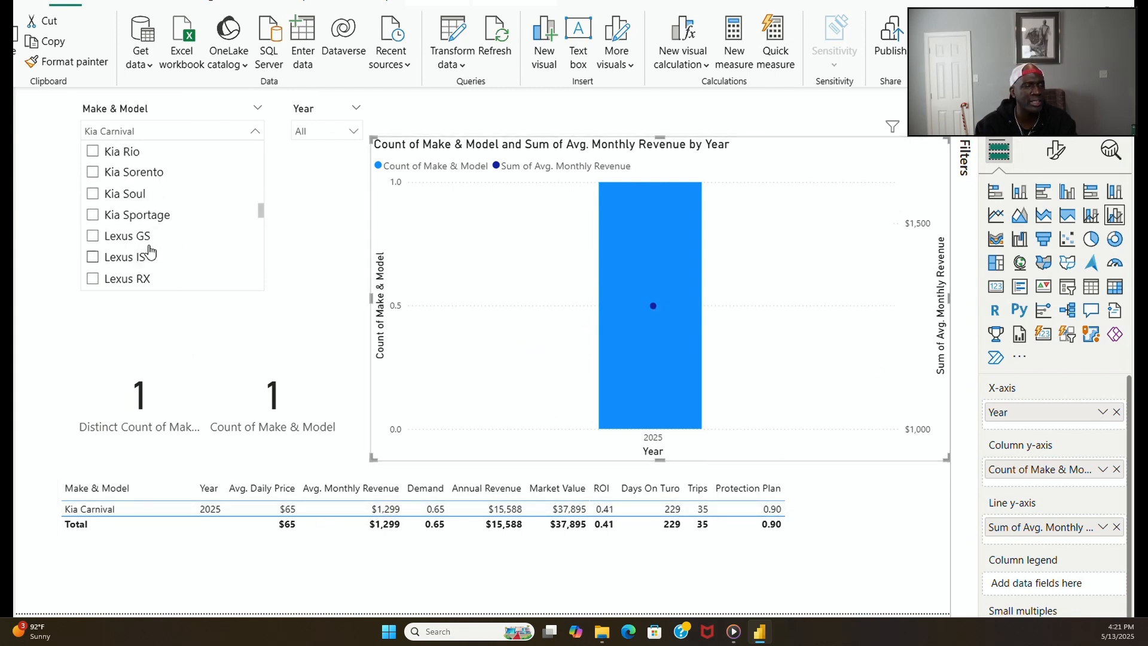
click(94, 261)
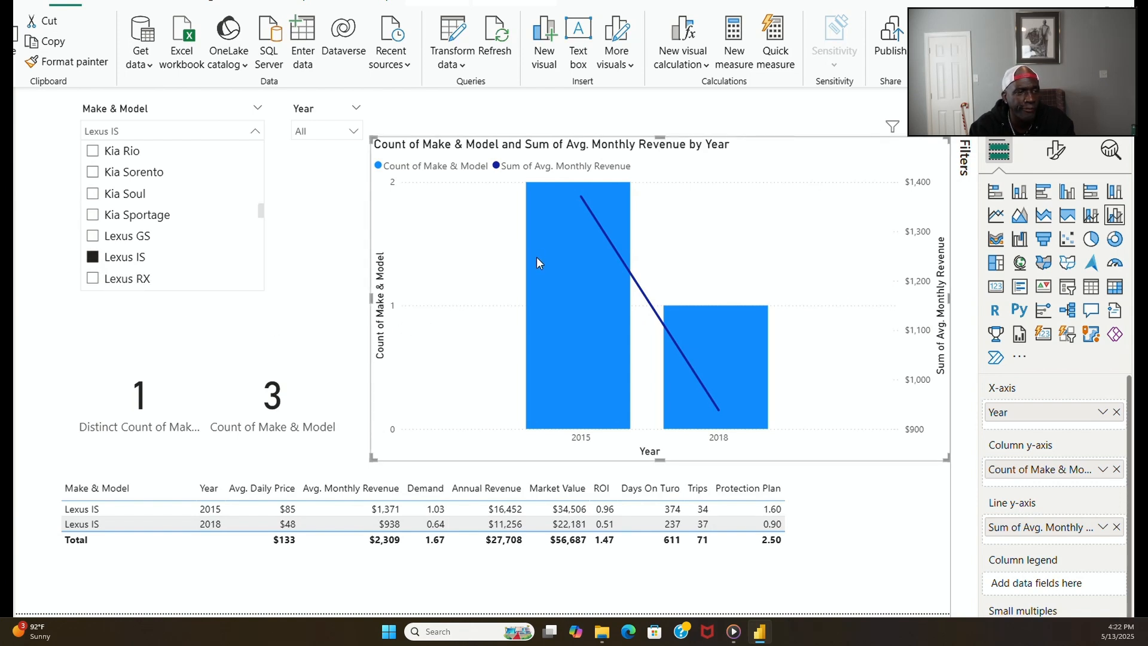
mouse_move(584, 342)
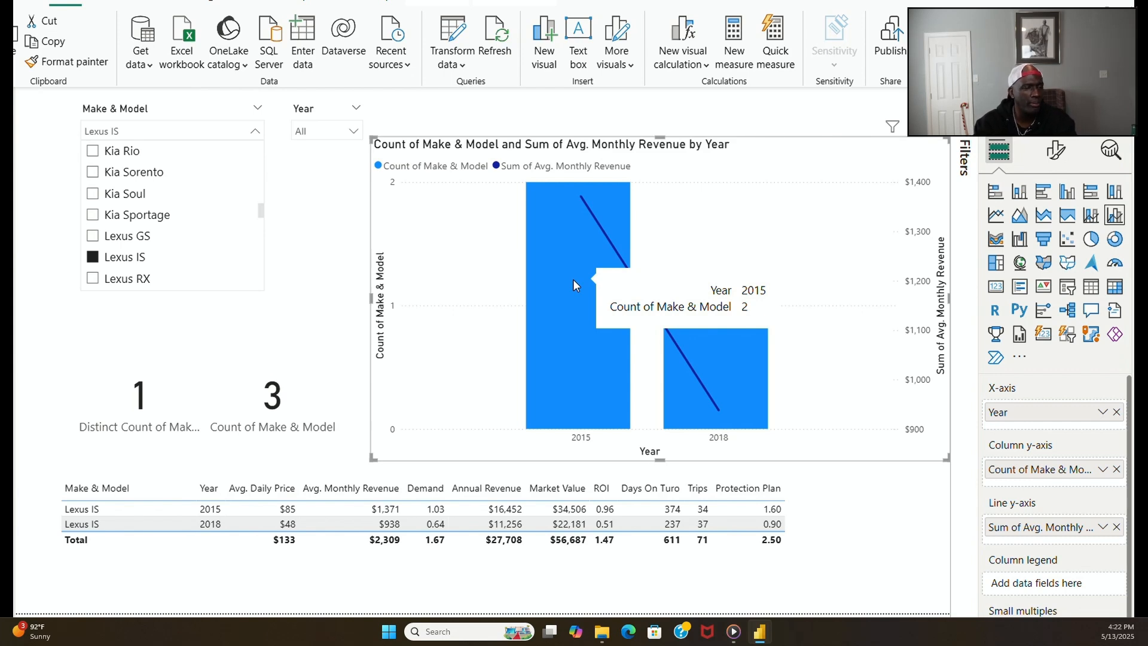
click(93, 279)
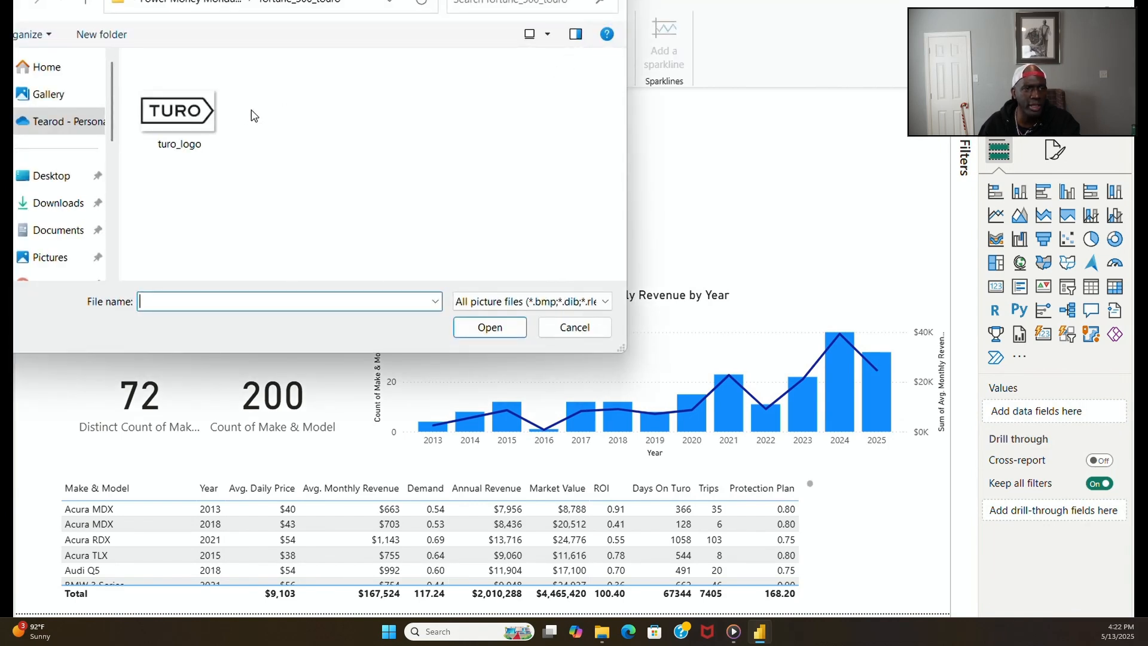
Step: Insert the turo_logo image, place it in the report page's upper-left corner, and move the Make & Model and Year slicers beside it
double_click(229, 127)
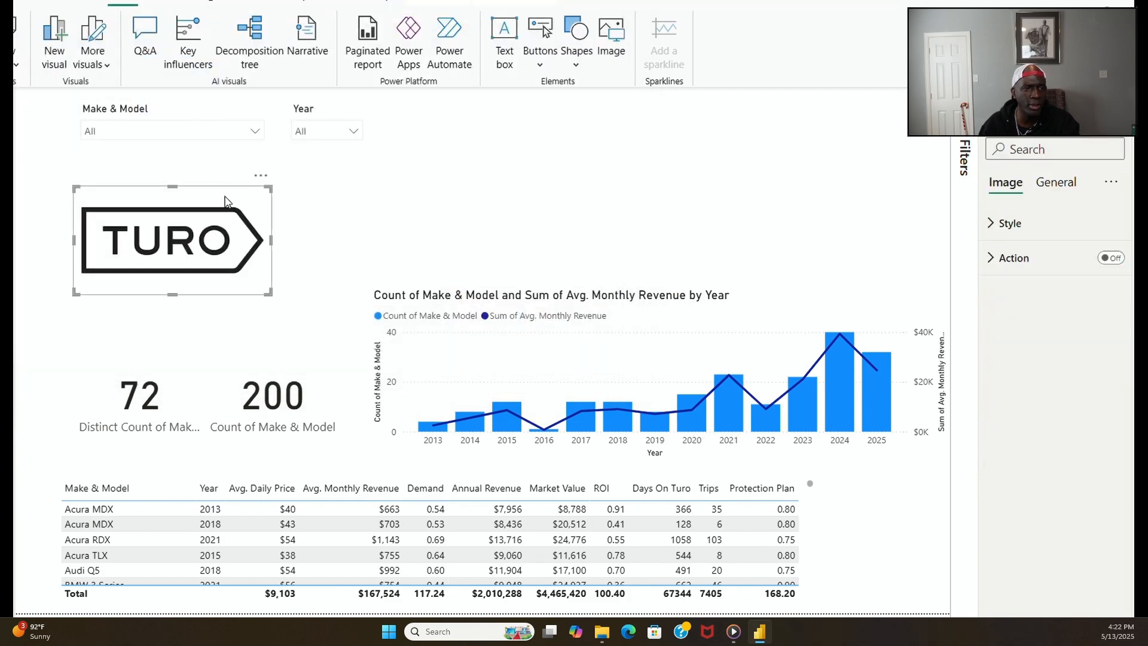
mouse_move(380, 478)
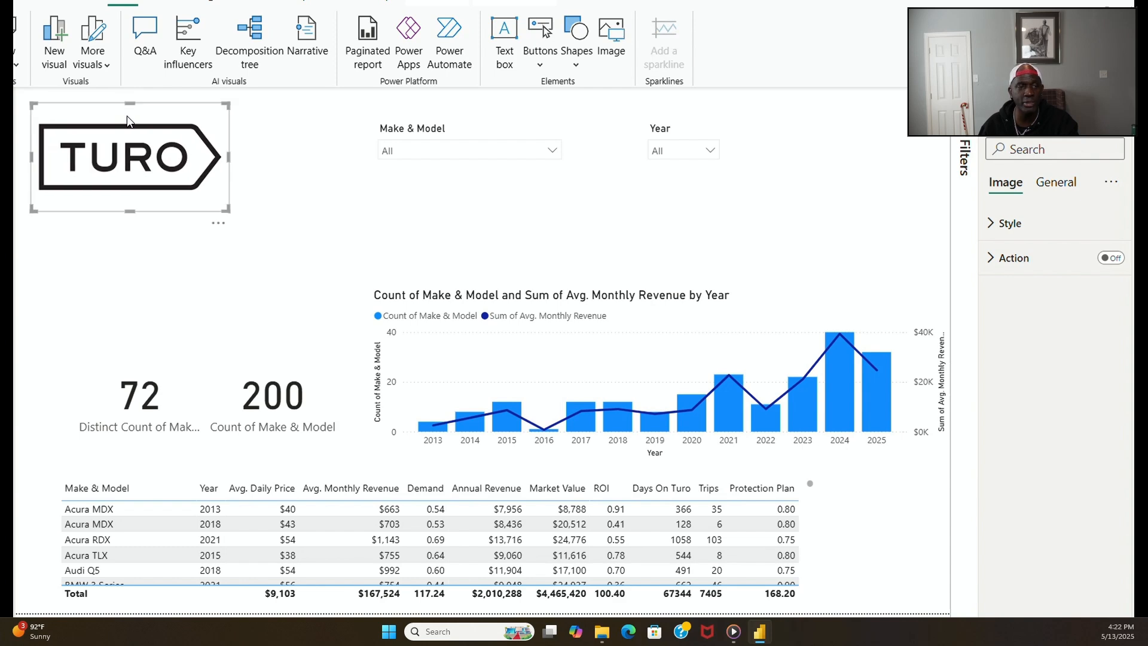
mouse_move(361, 413)
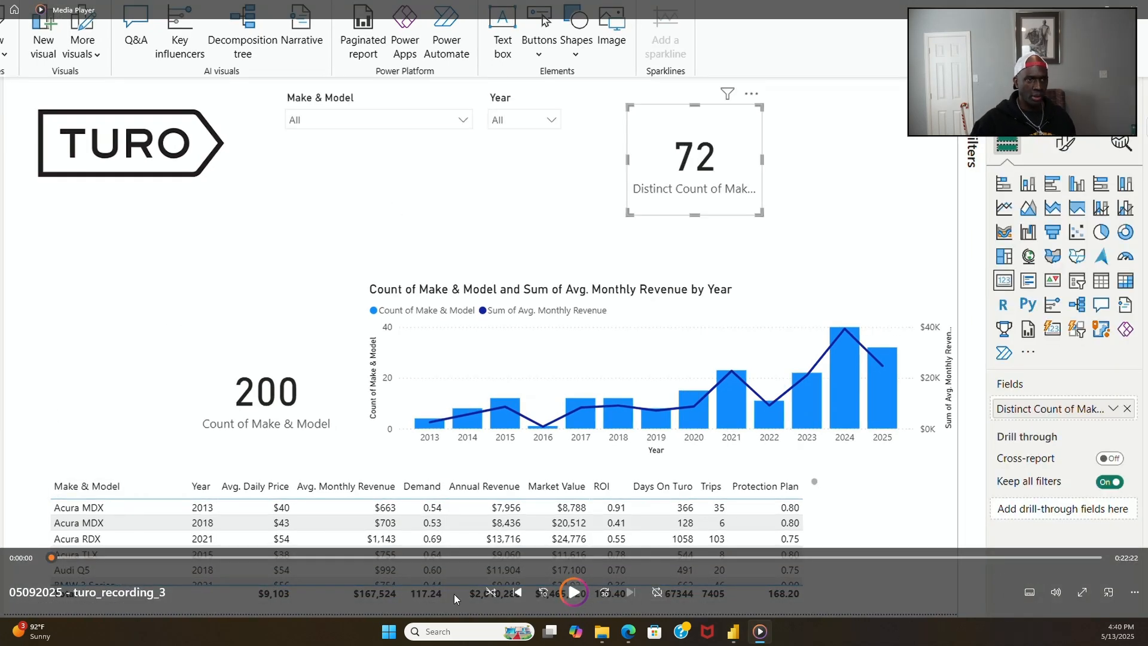
click(572, 592)
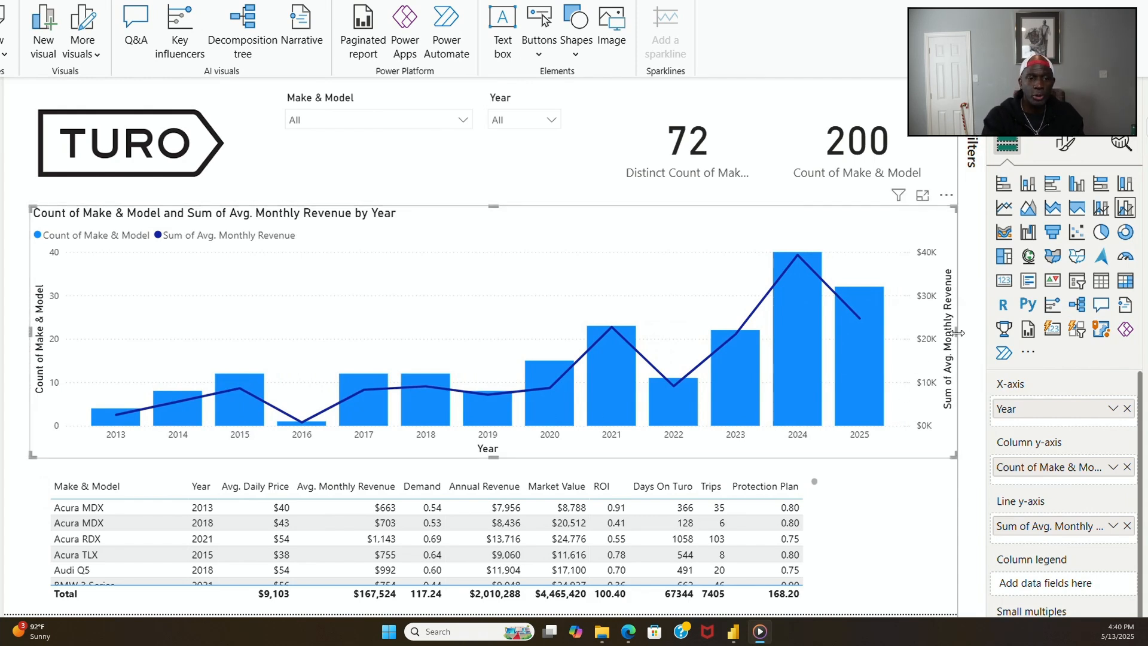
Step: Narrow the combo chart until its right edge lines up with the Count of Make & Model card, and slightly narrow the table
drag(955, 334, 929, 340)
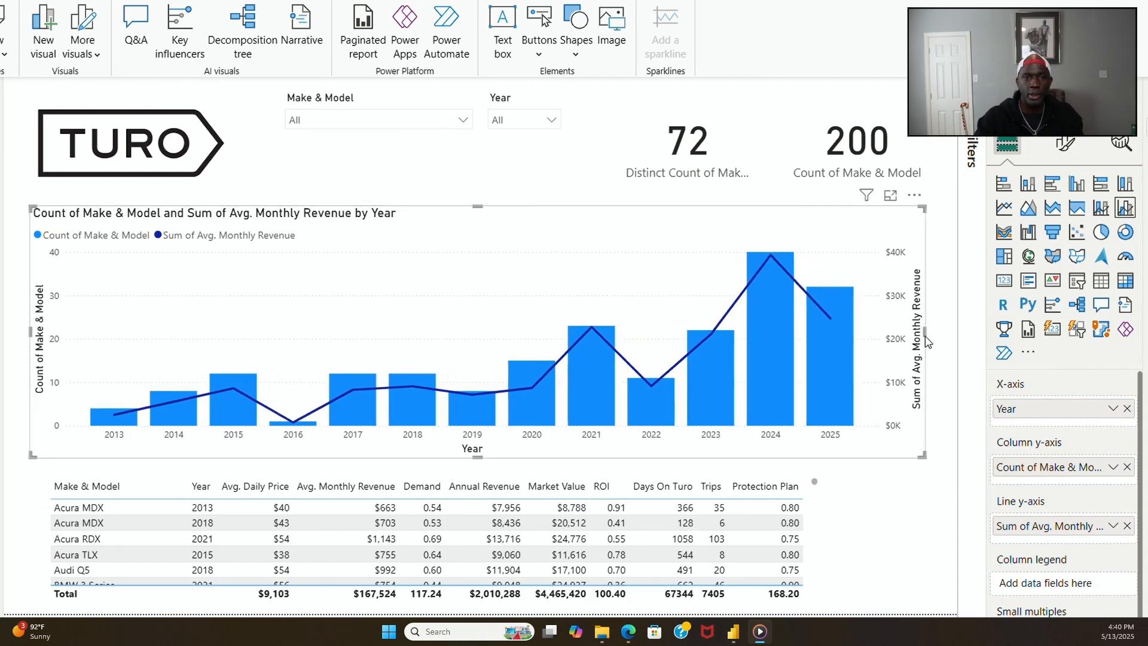
click(821, 526)
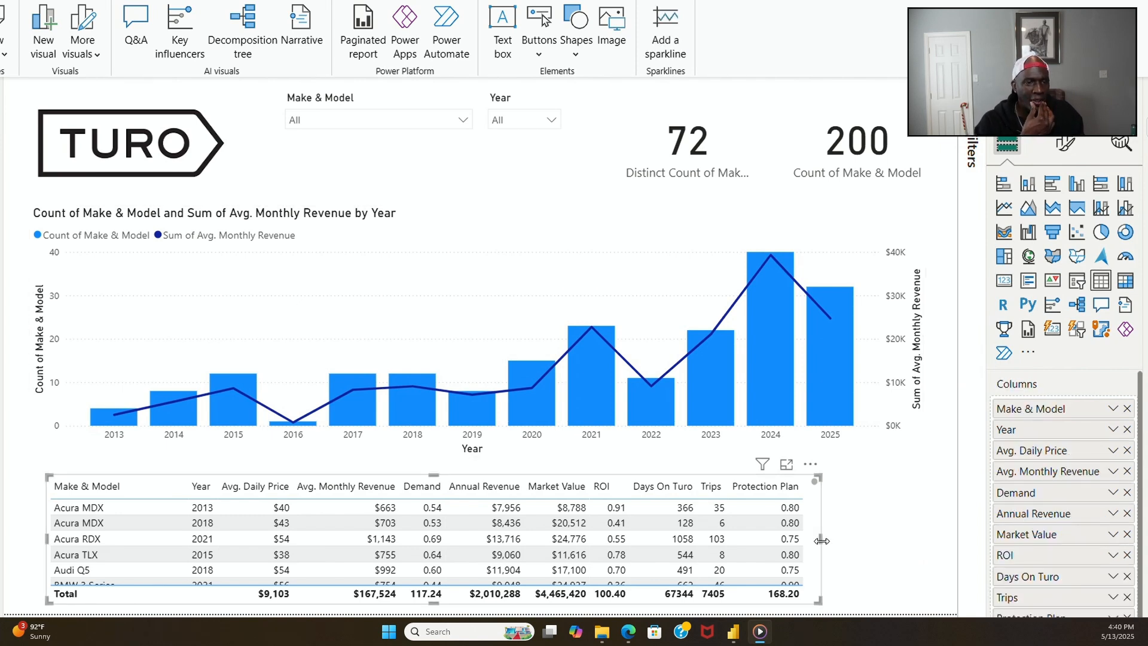
drag(822, 540, 815, 546)
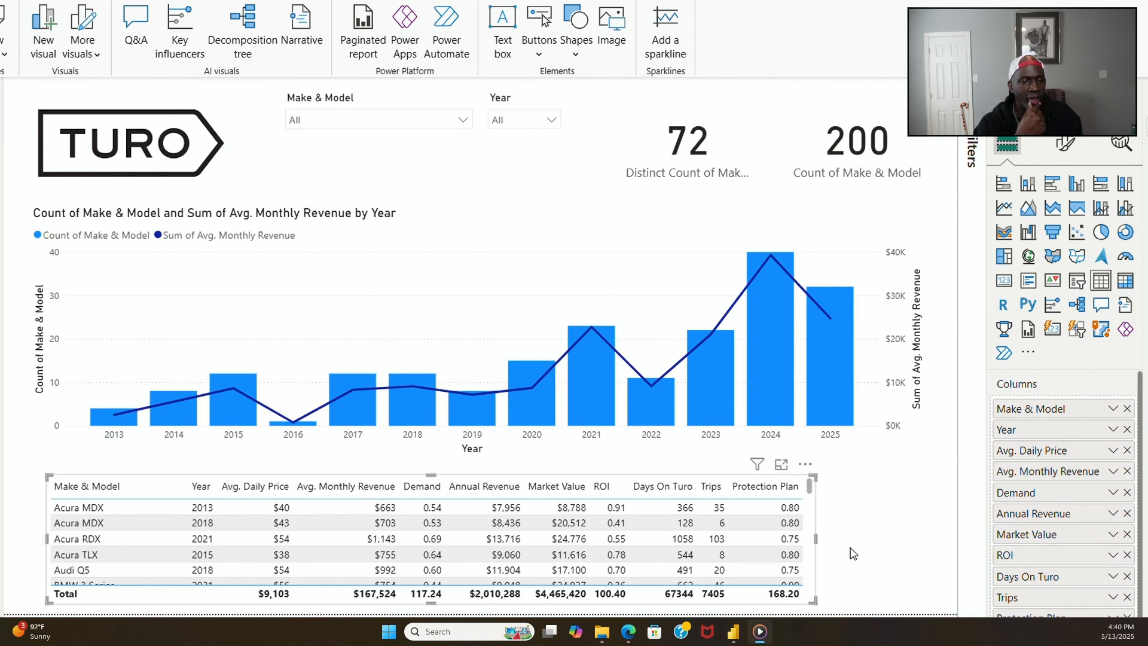
Step: Examine the combo chart, cards and table for Lexus GS, Lexus IS, Lexus RX and Kia Sorento using the Make & Model slicer
click(877, 551)
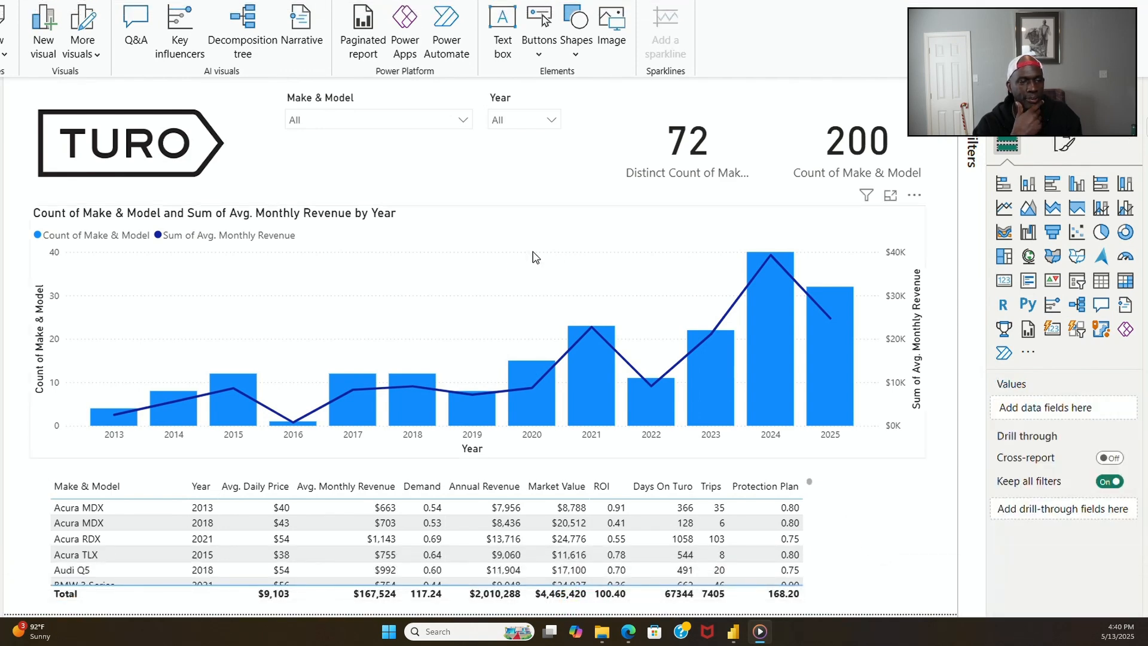
click(465, 123)
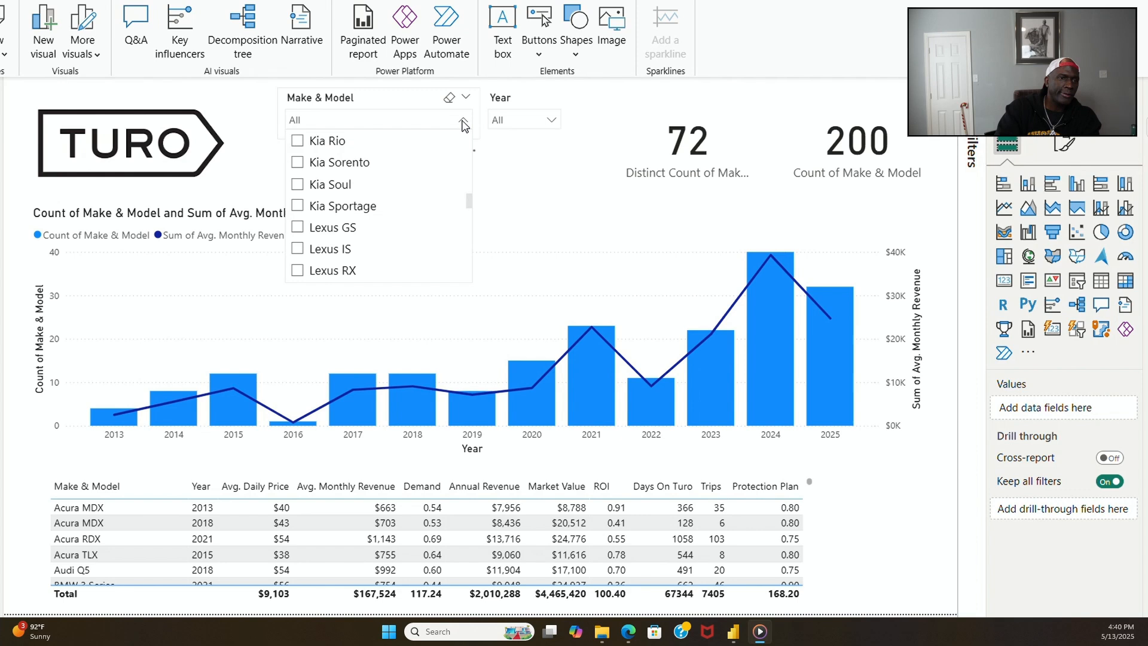
click(340, 231)
click(323, 250)
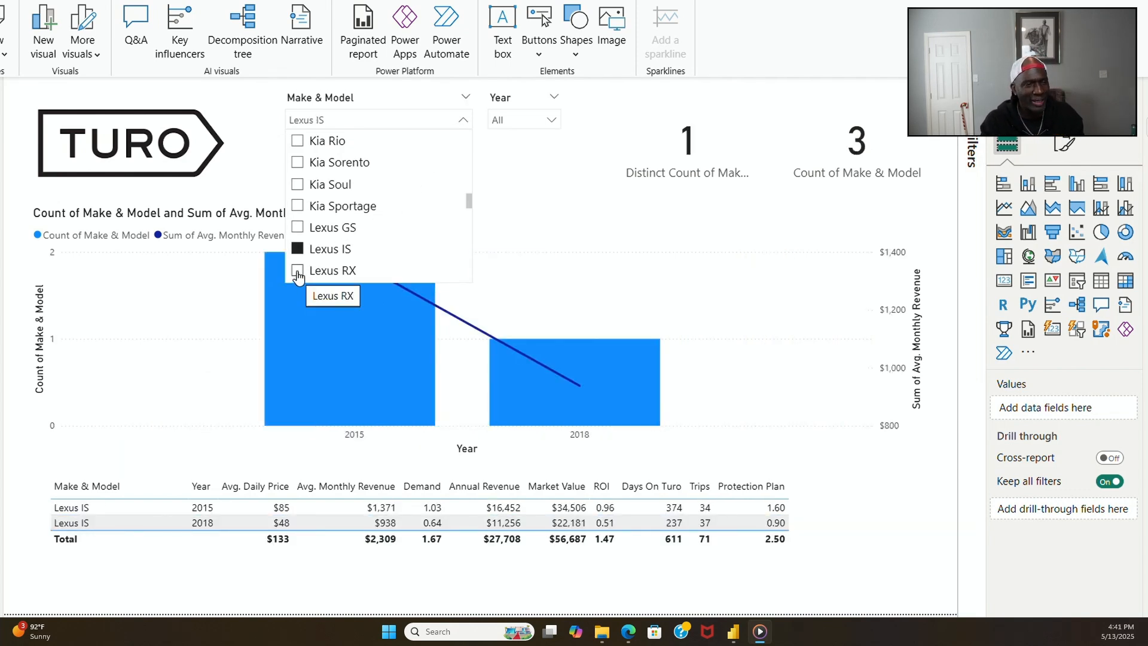
click(298, 273)
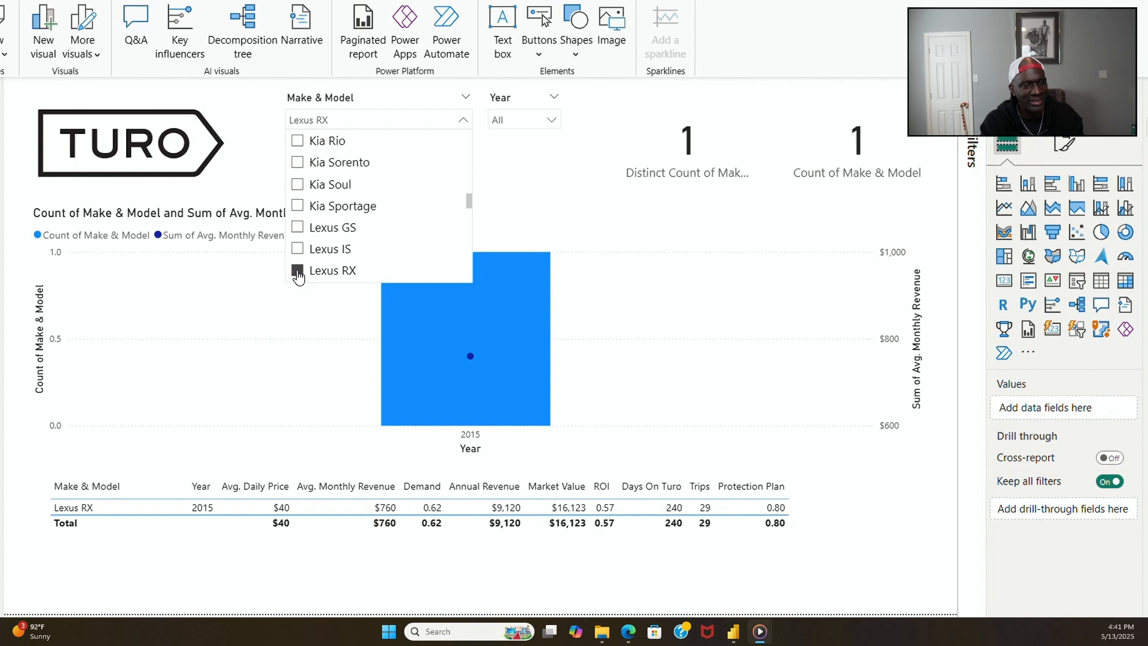
click(299, 163)
scroll(338, 220, down, 1)
scroll(338, 220, down, 3)
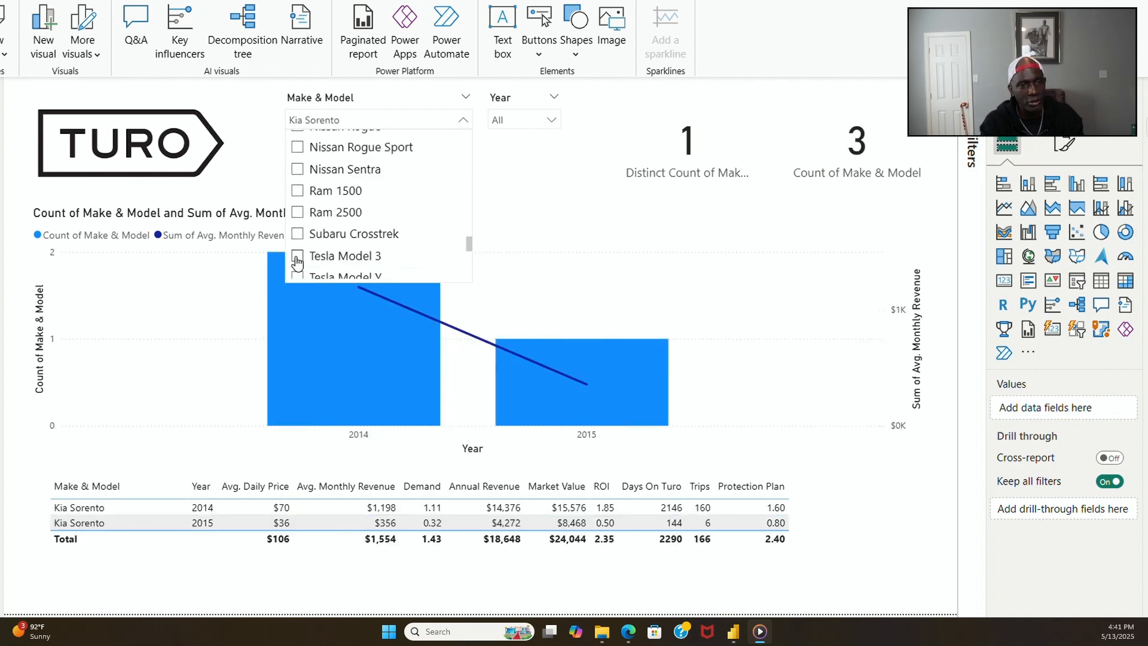
Step: Check the visuals for Tesla Model 3, Toyota Avalon, Camry, Corolla and RAV4, and Volkswagen Passat in the Make & Model slicer
click(297, 255)
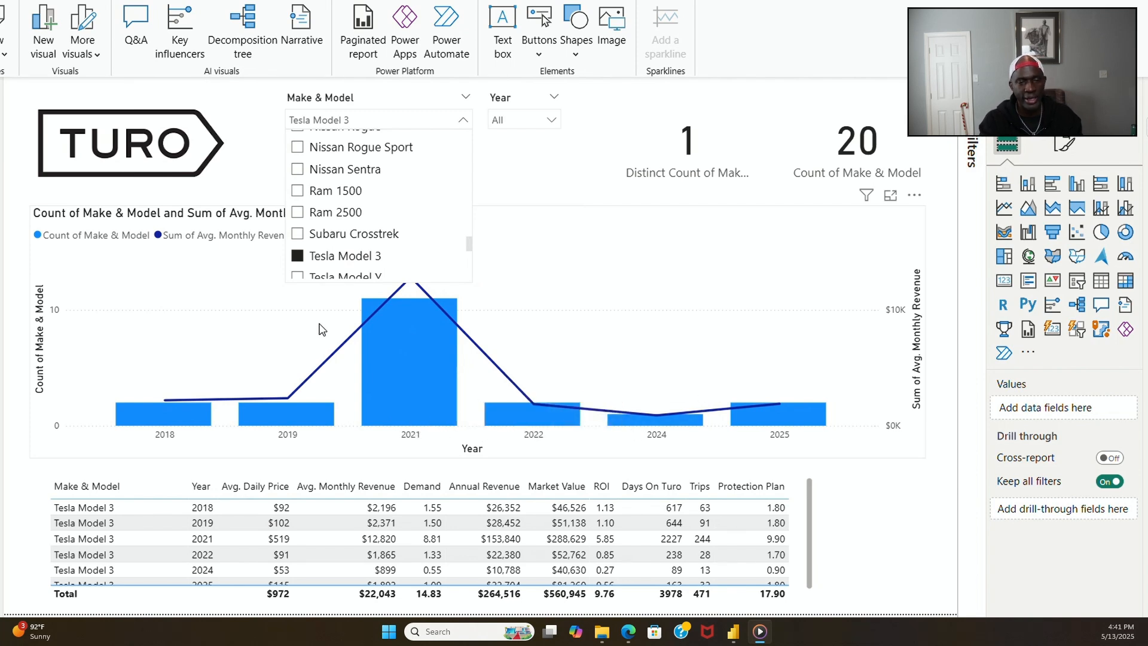
scroll(326, 234, down, 2)
scroll(300, 190, up, 2)
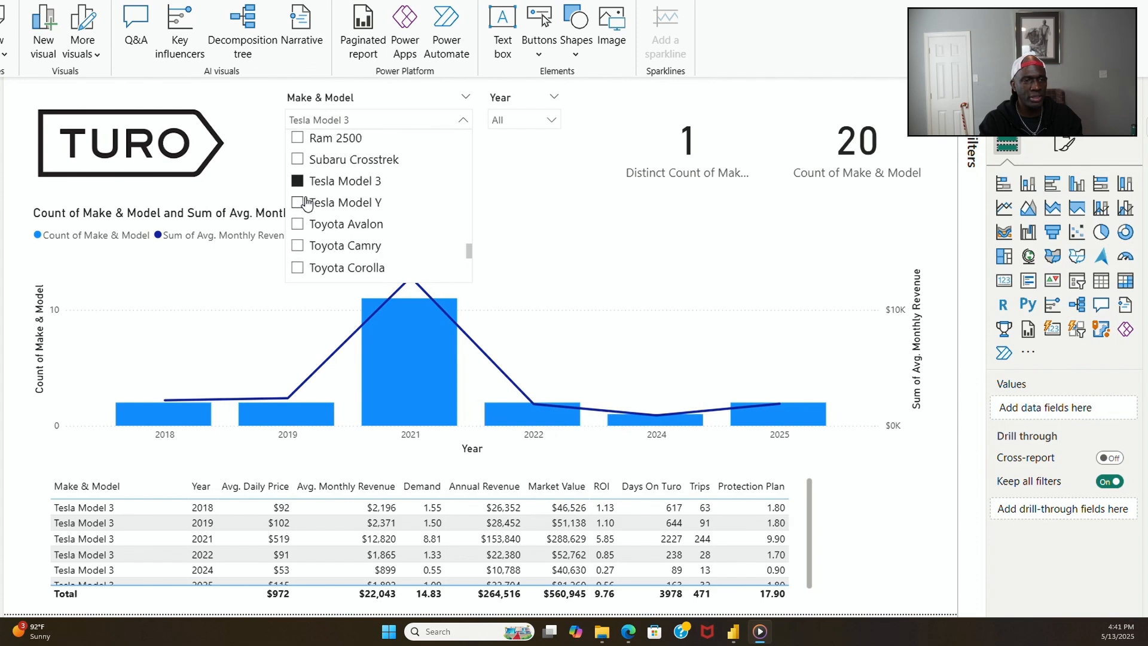
click(298, 226)
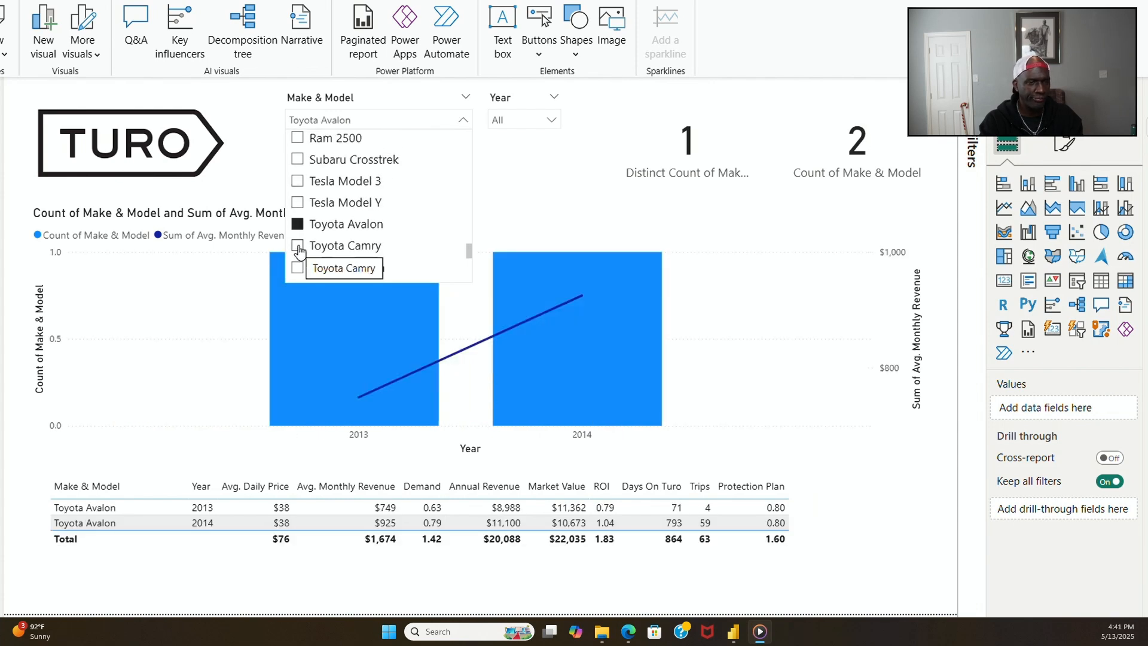
click(299, 246)
click(297, 268)
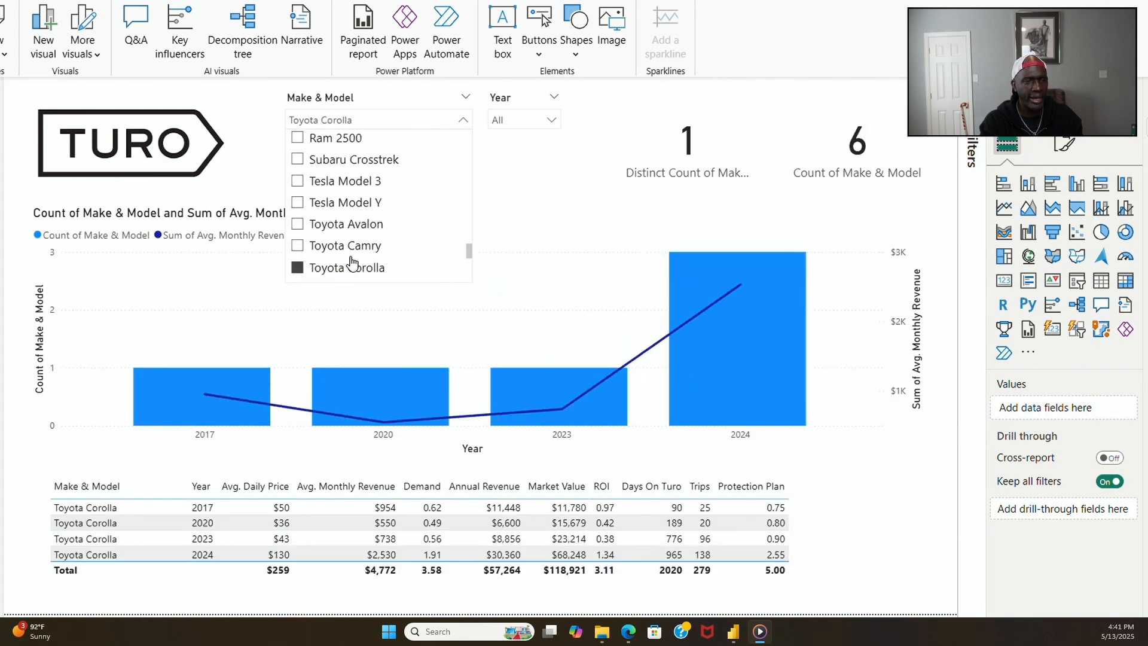
scroll(298, 267, down, 1)
click(297, 258)
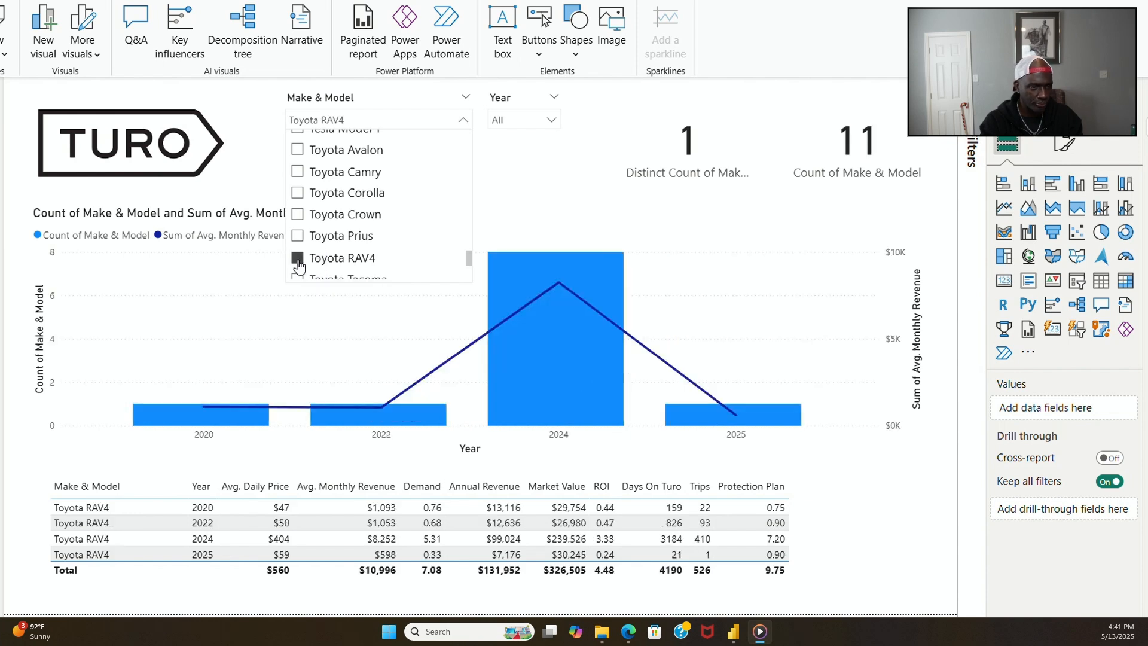
scroll(330, 227, down, 1)
scroll(323, 226, down, 2)
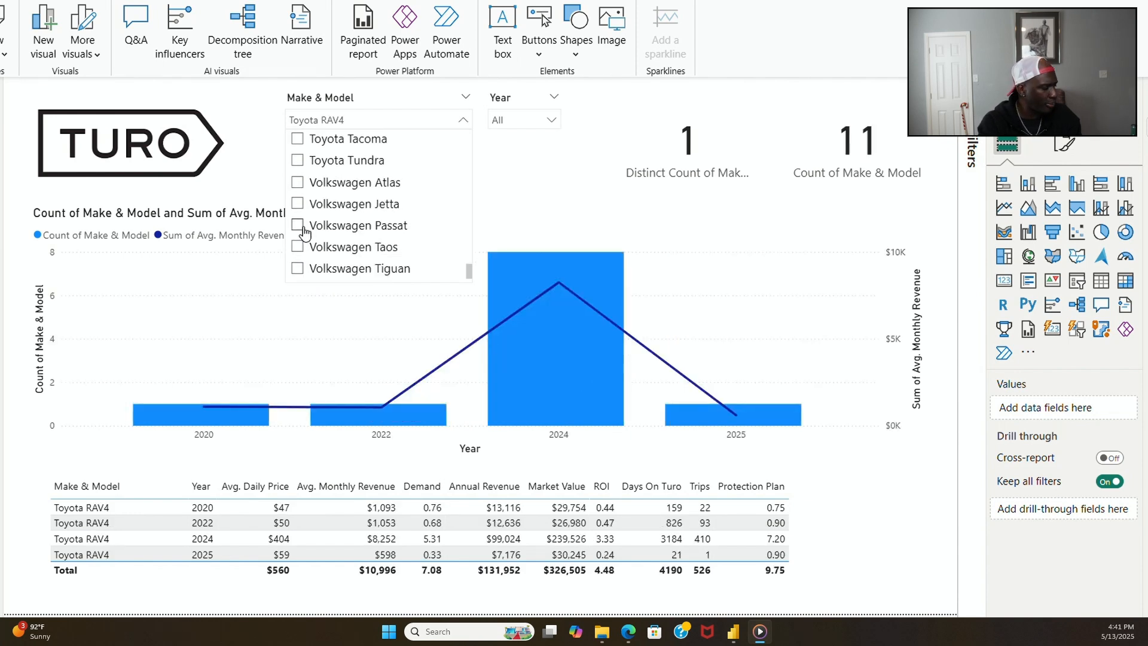
click(298, 225)
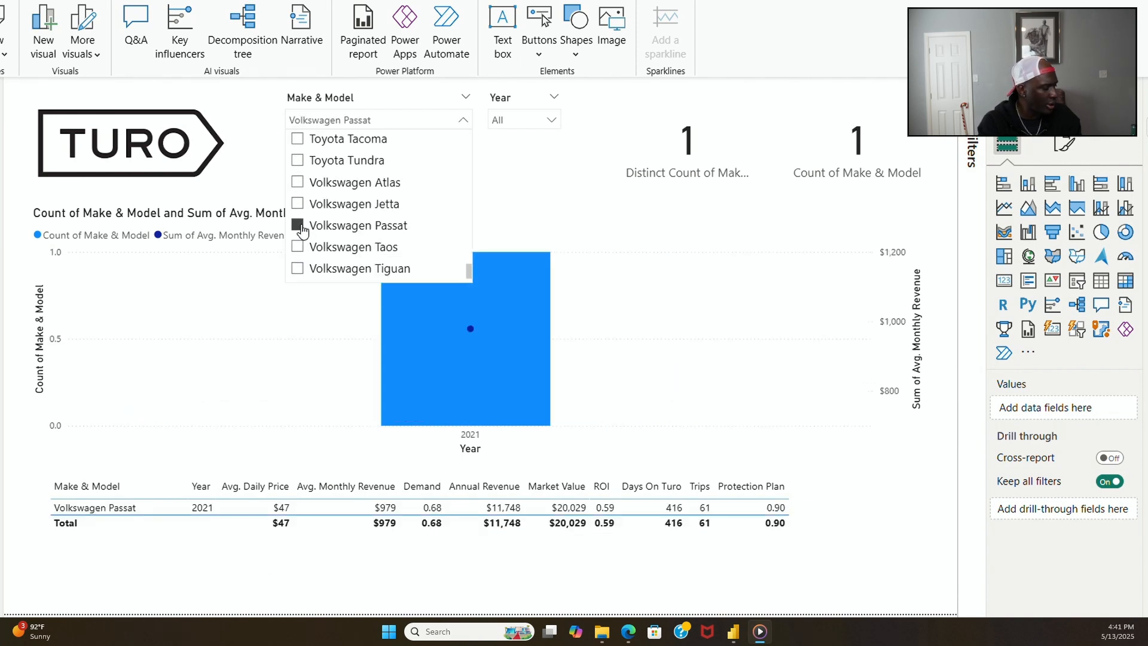
Step: Narrow the combo chart until its right edge lines up with the Year slicer, and trim the table's width to its last column
click(809, 226)
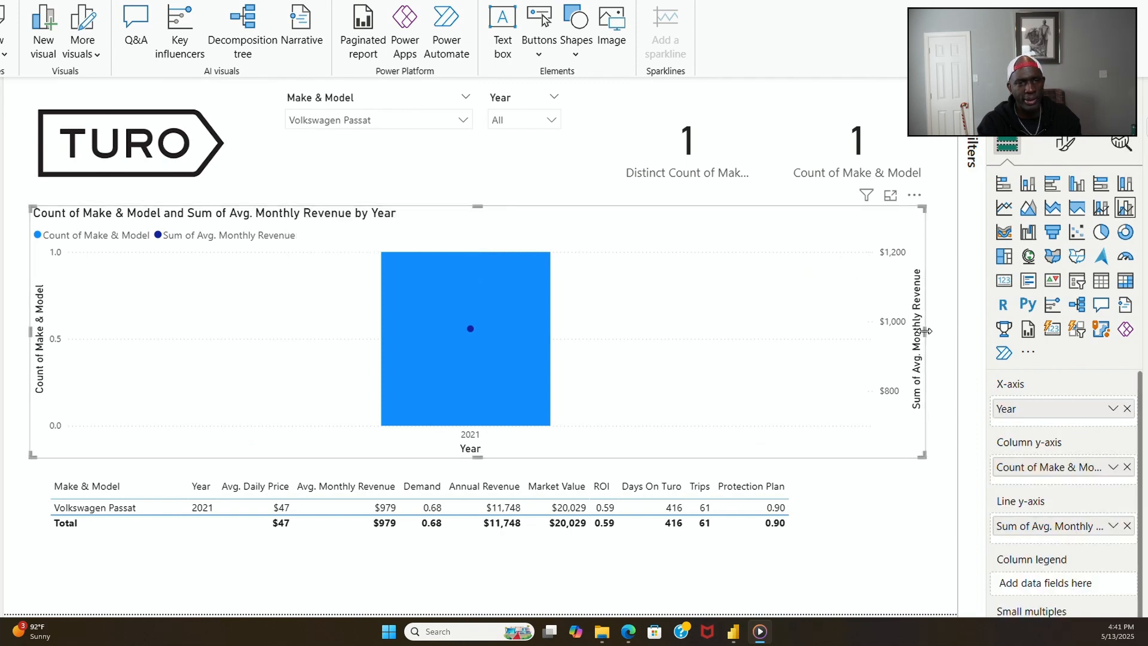
drag(926, 331, 548, 331)
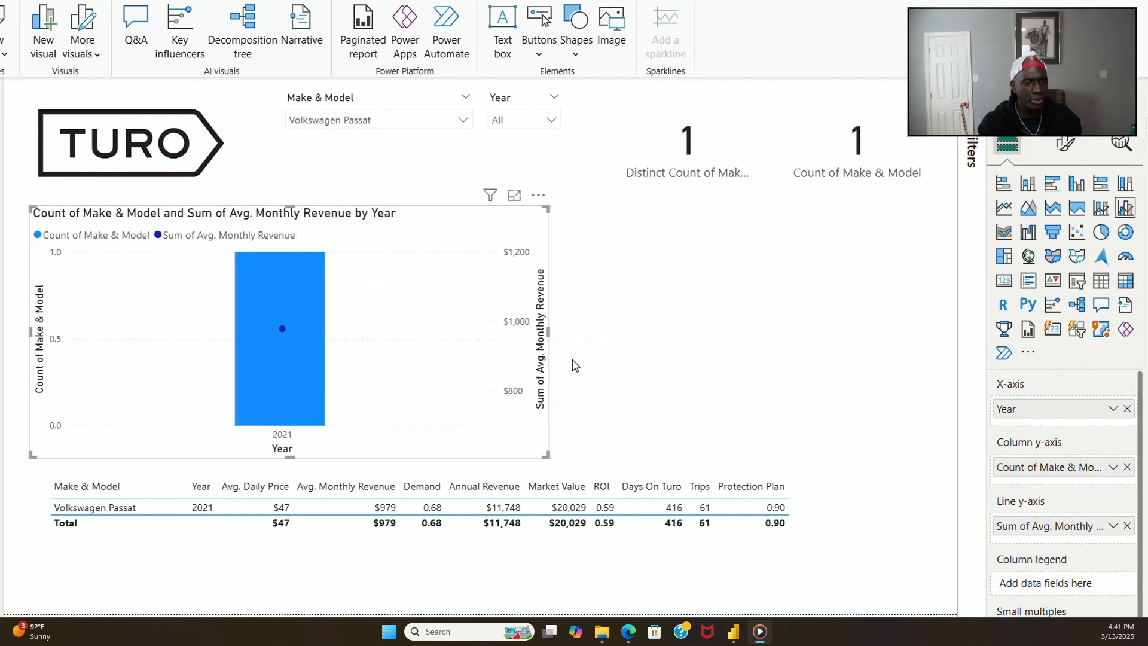
click(812, 499)
mouse_move(817, 537)
mouse_down()
mouse_move(553, 547)
mouse_move(799, 543)
mouse_up()
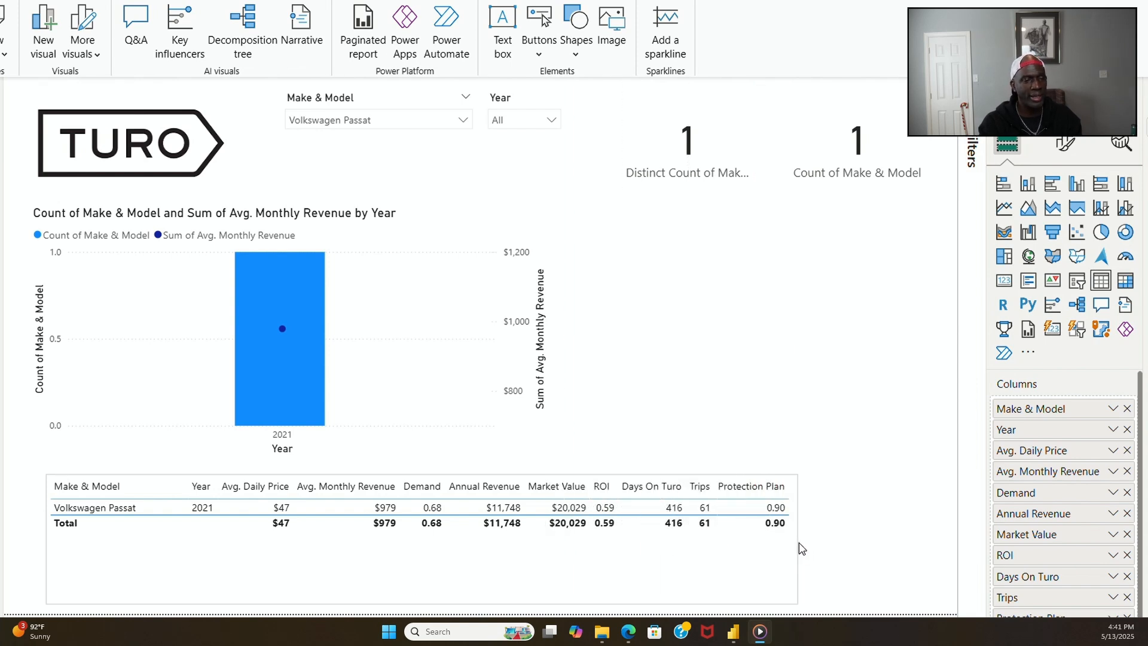
click(844, 566)
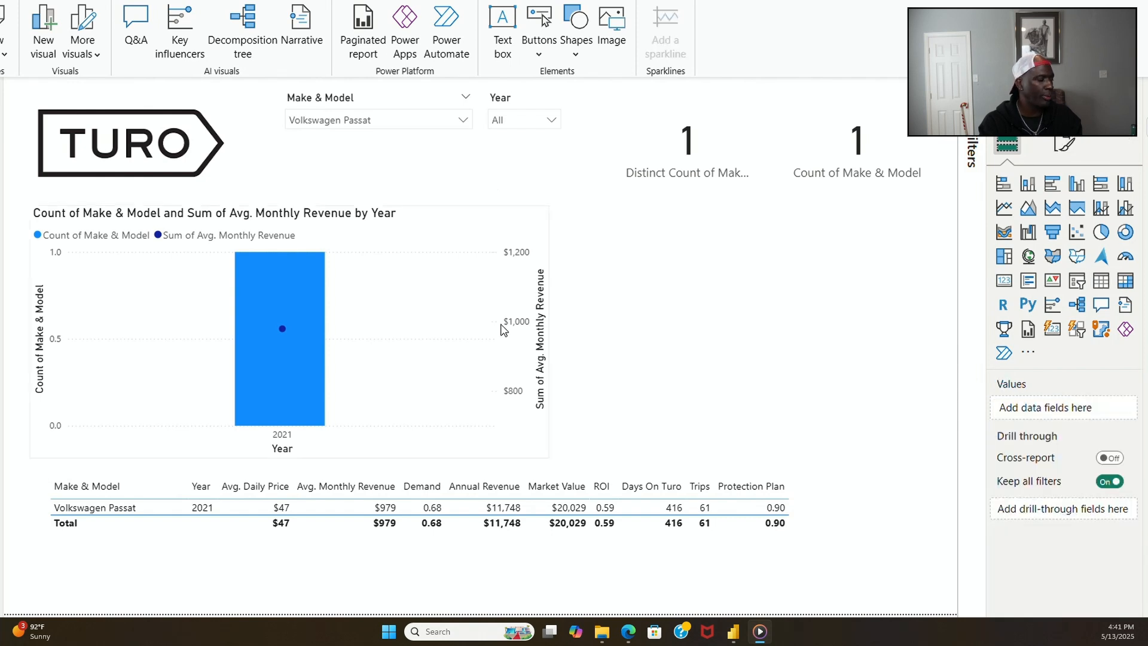
Step: Clear the Make & Model slicer and widen the table until the whole Protection Plan column fits
click(449, 98)
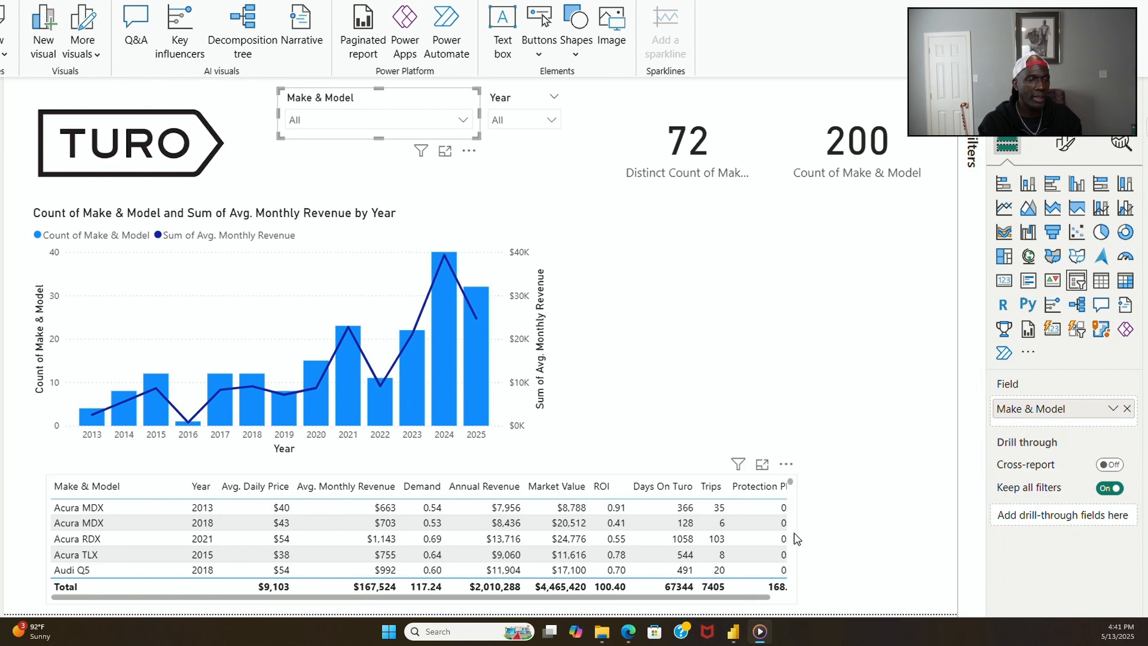
drag(797, 536, 819, 542)
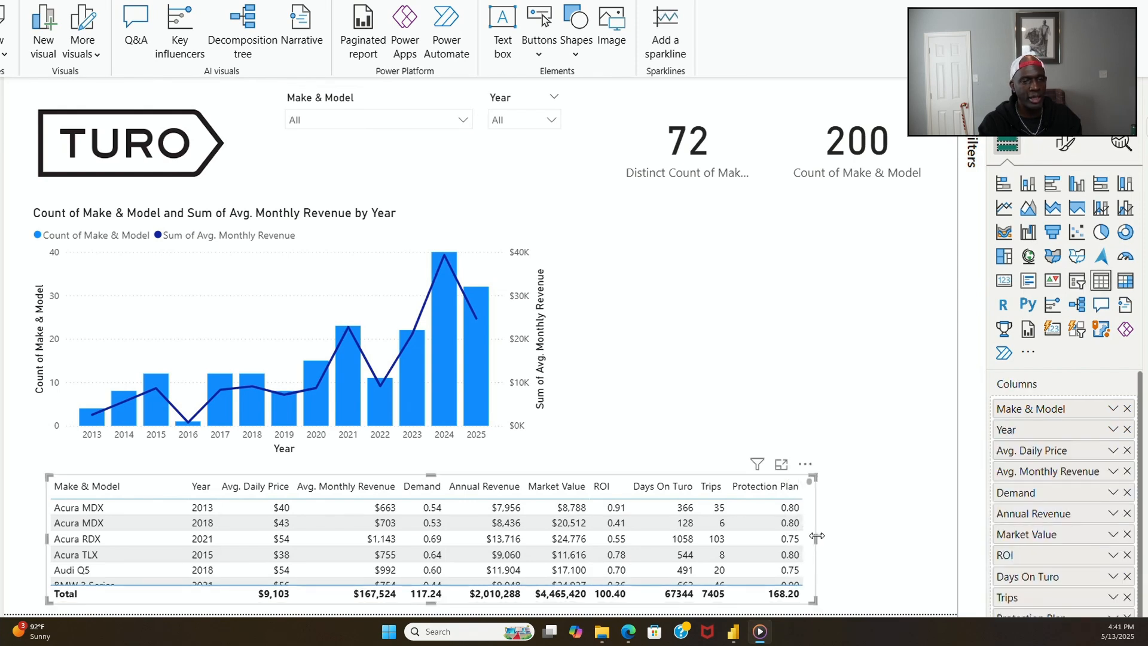
click(861, 550)
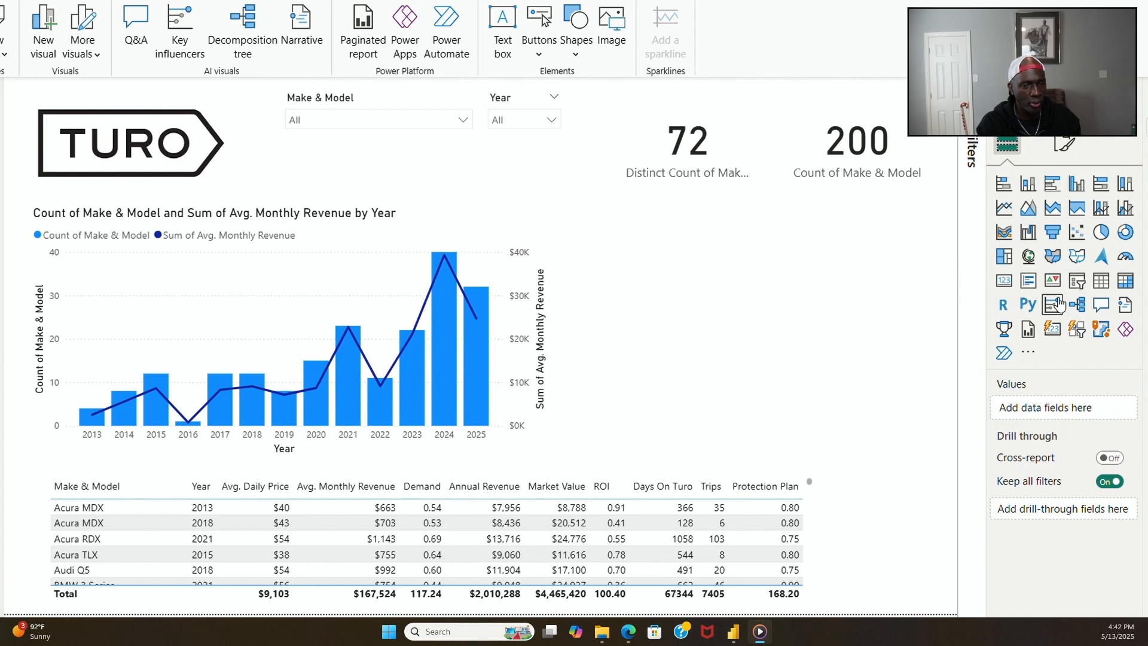
Step: Add a funnel chart of Count of Make & Model by Make & Model beside the combo chart, widened to span both cards
click(1054, 233)
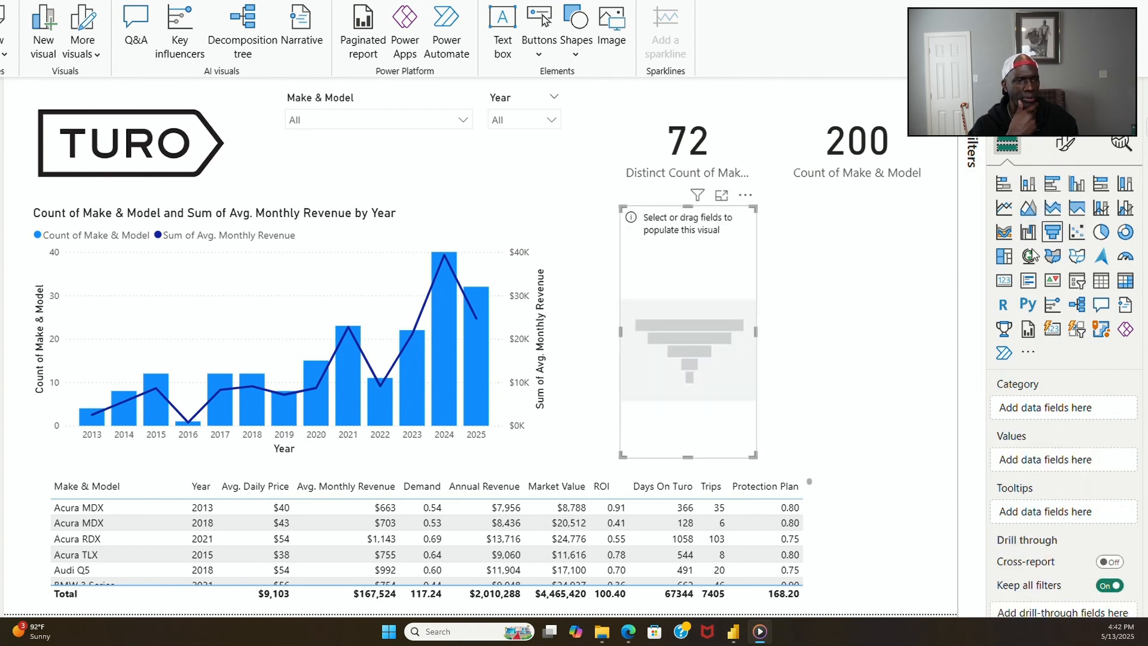
drag(756, 332, 935, 359)
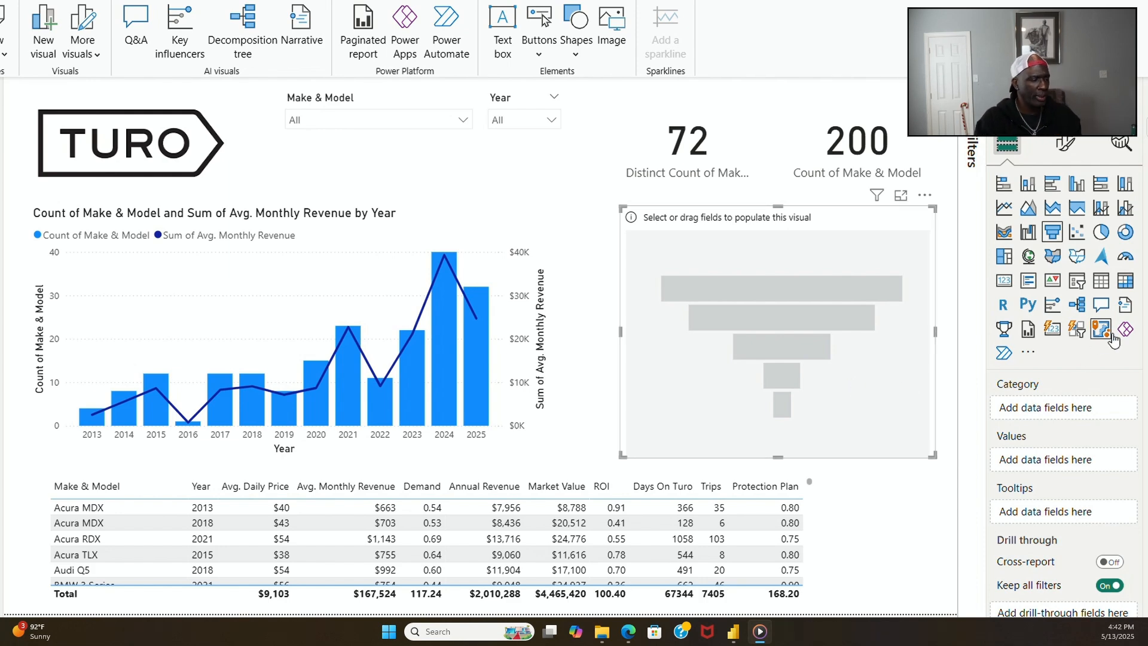
mouse_move(611, 613)
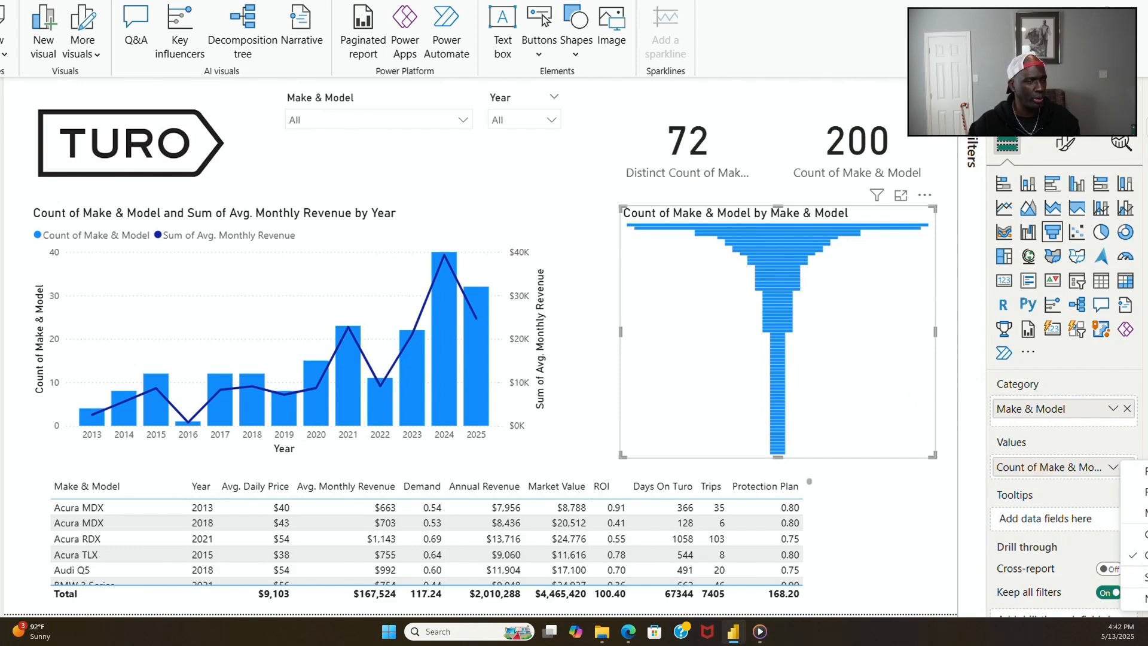
Step: Apply a Top N filter on the funnel's Make & Model field, showing the top 10 by First Make & Model
click(971, 152)
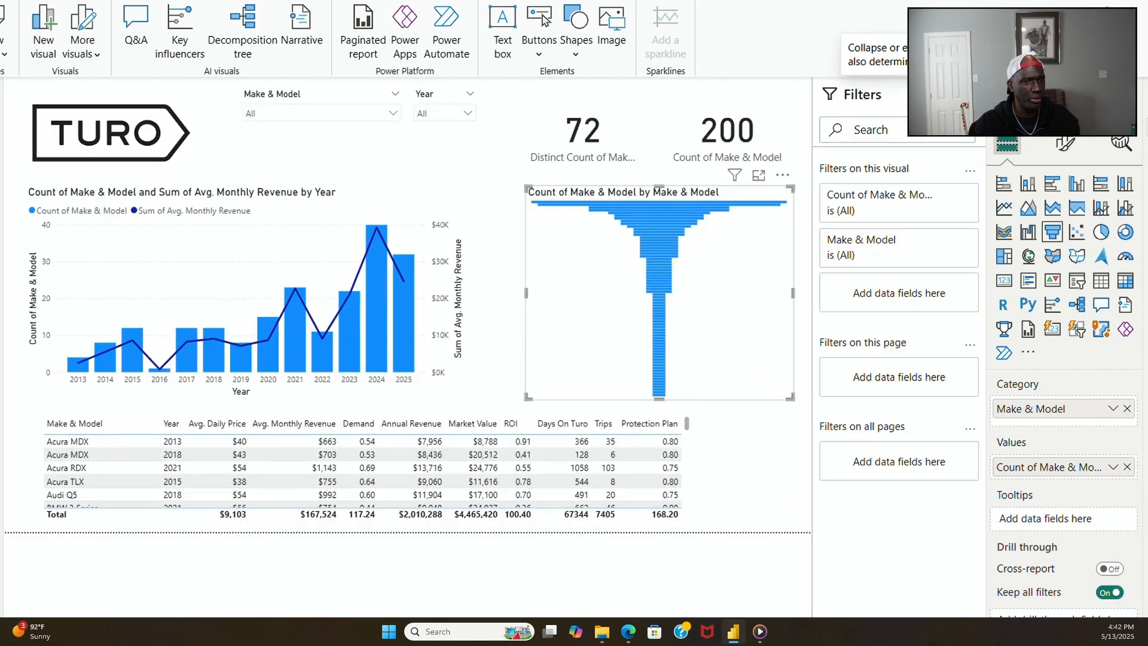
click(946, 241)
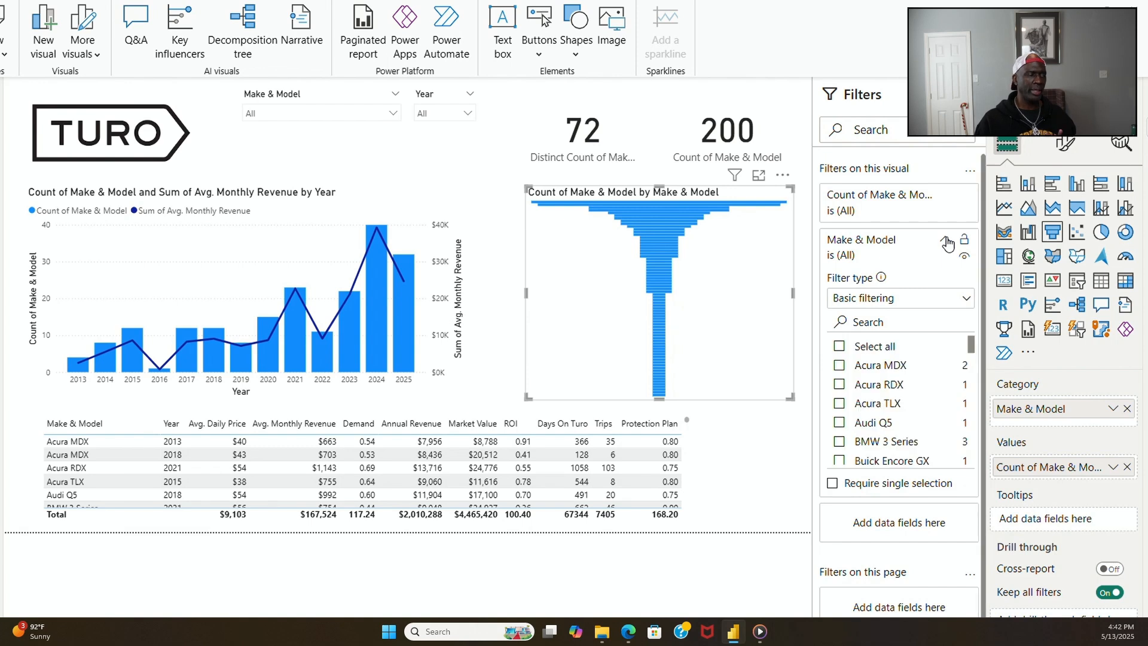
click(970, 307)
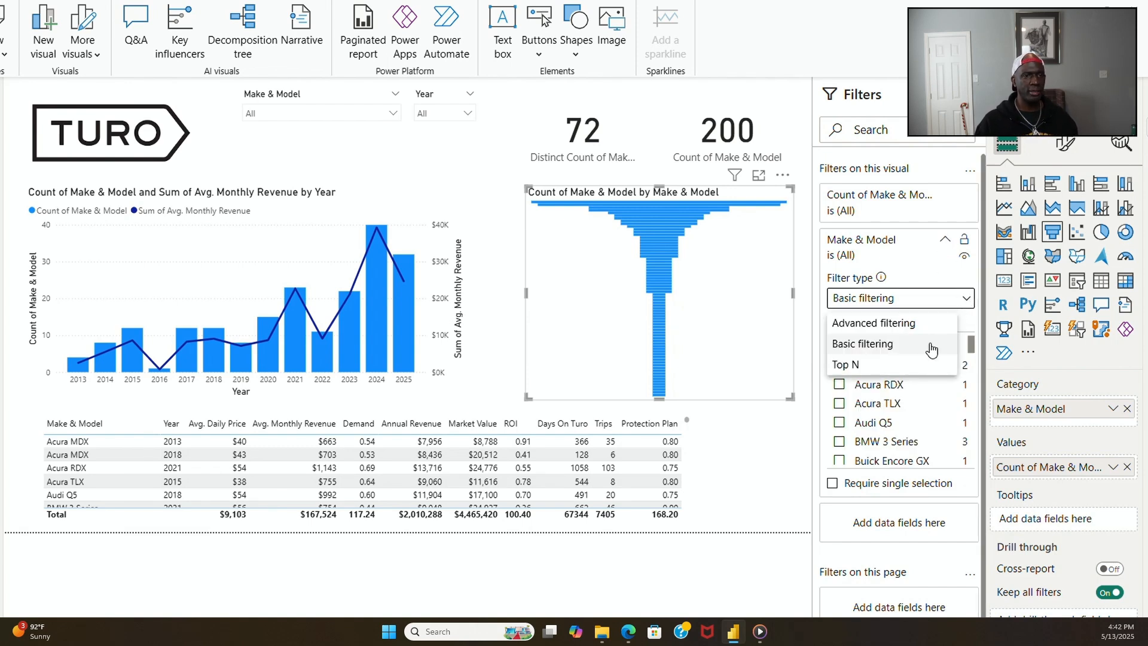
click(925, 368)
click(933, 345)
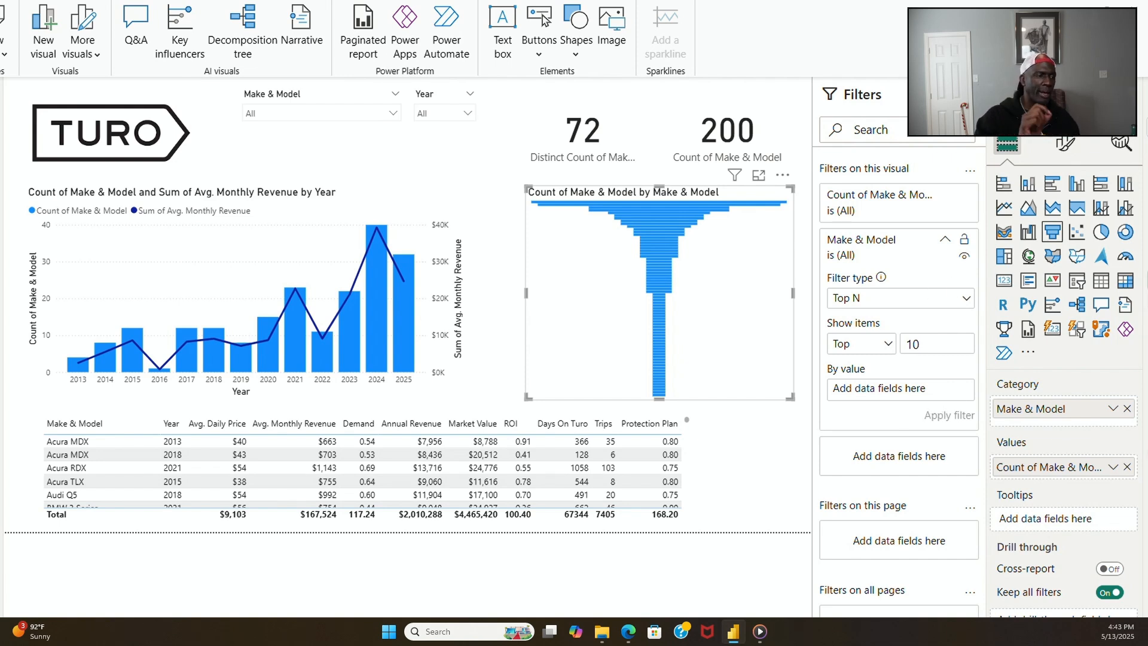
drag(1140, 323, 934, 395)
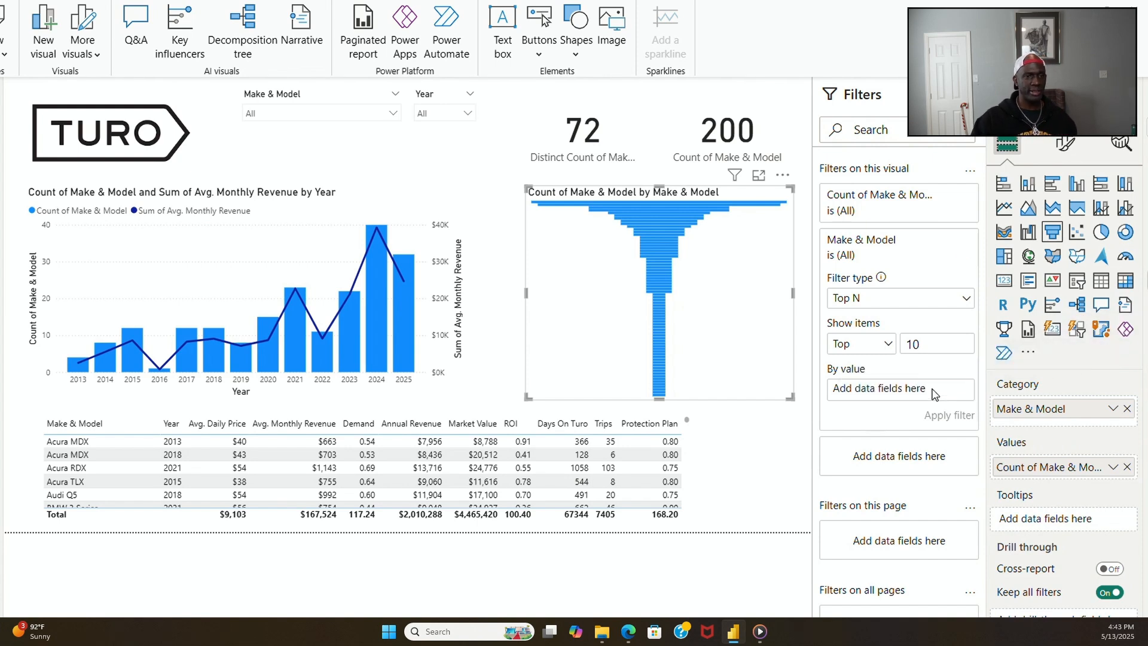
click(951, 414)
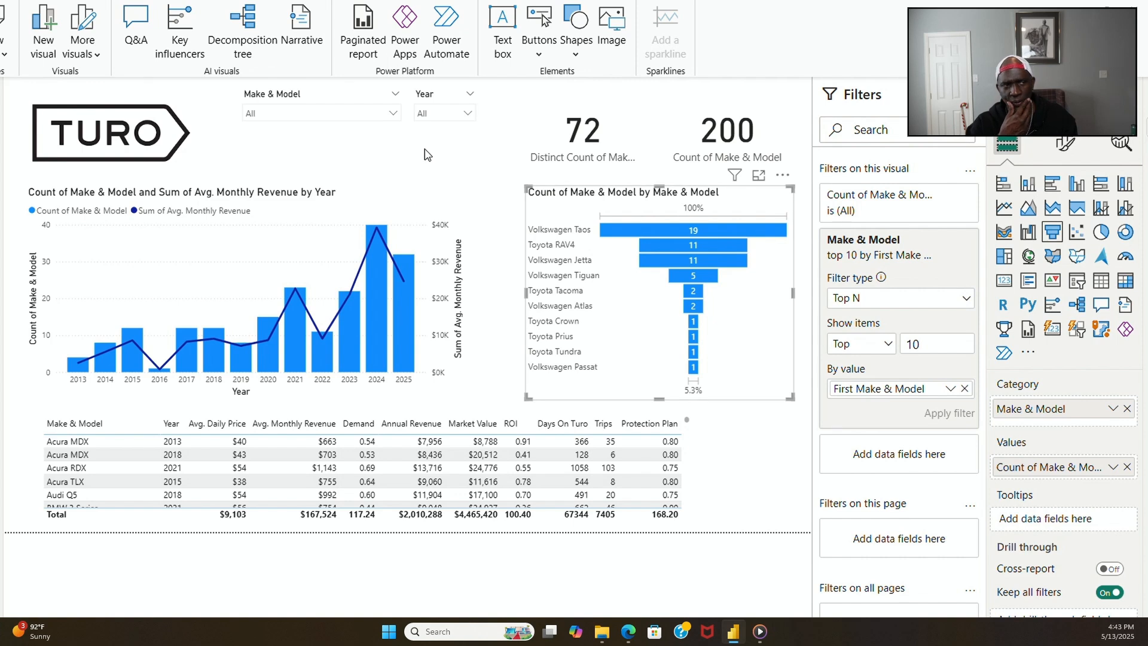
Step: Check how the funnel and other visuals respond to individual years from 2013 to 2025 in the Year slicer, then clear the selection
click(469, 114)
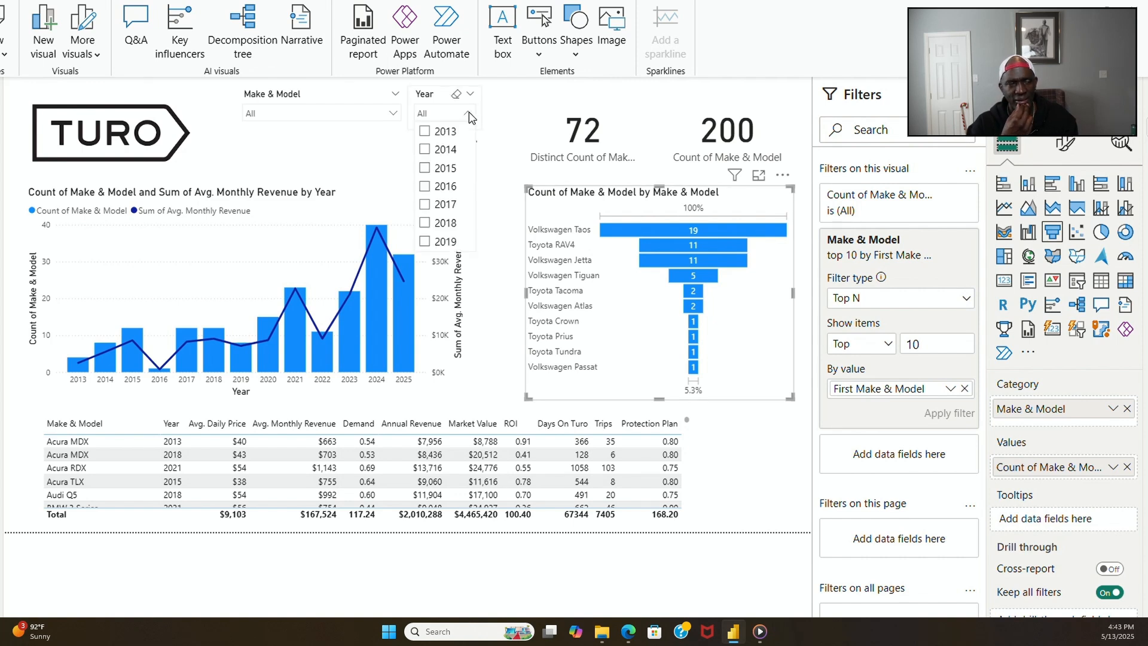
click(425, 131)
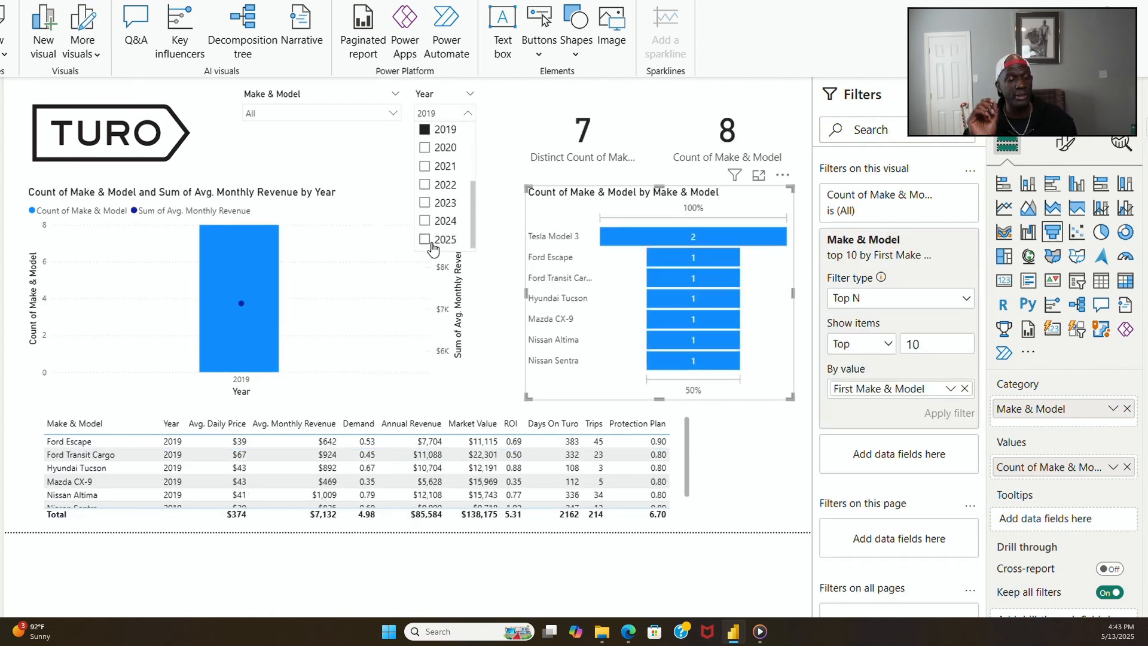
click(425, 166)
click(426, 185)
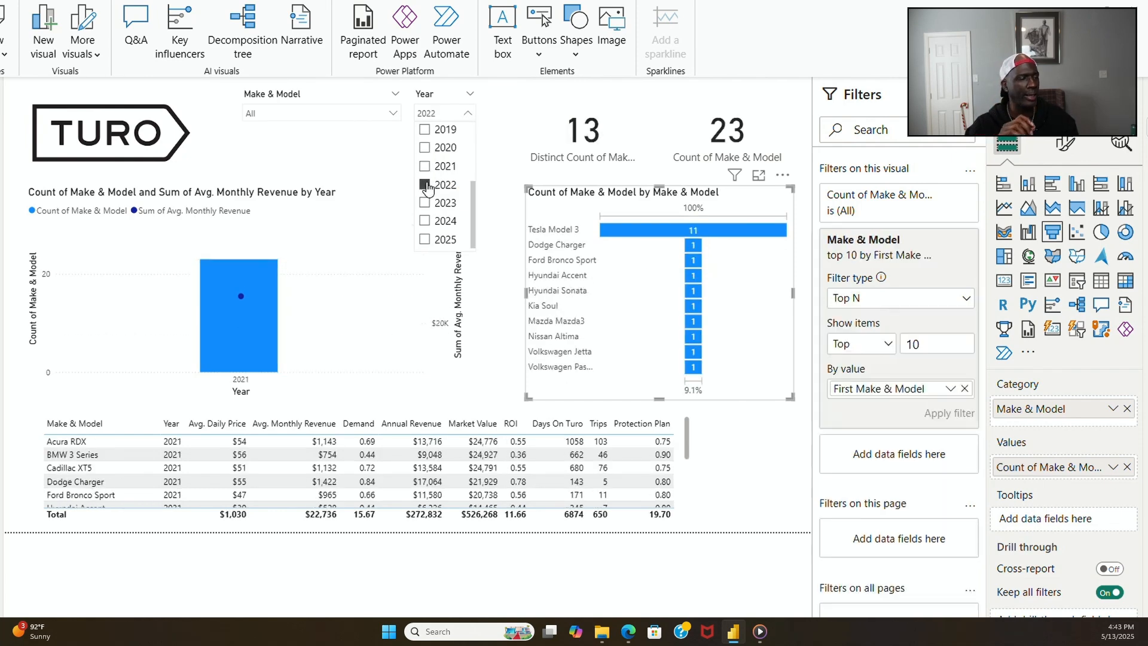
click(425, 203)
click(426, 222)
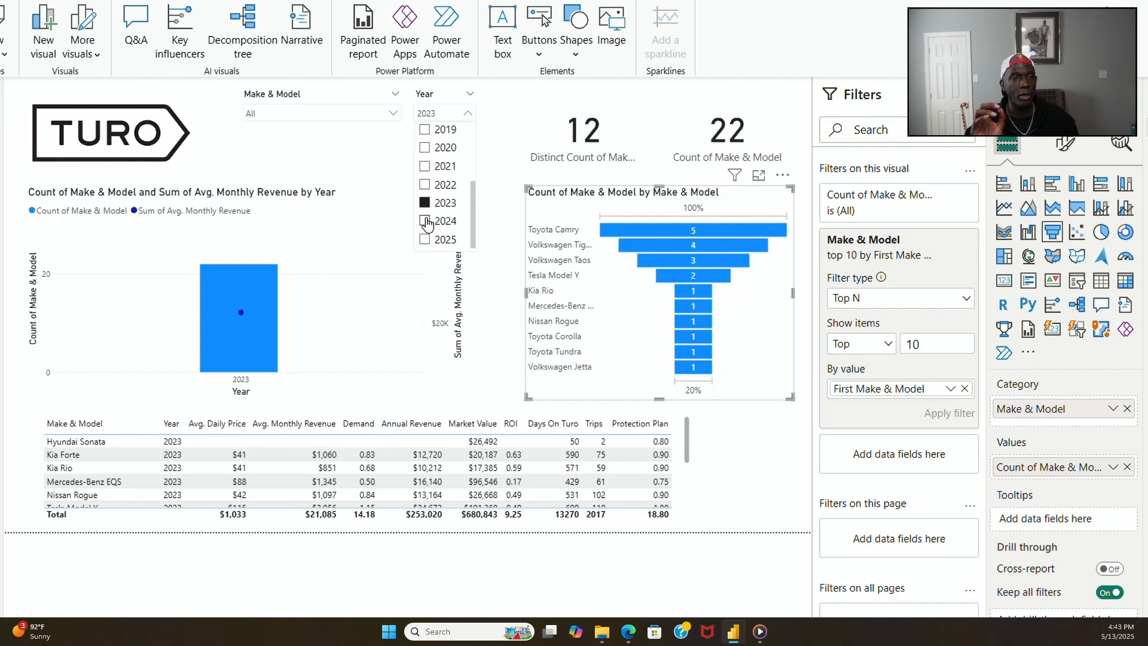
click(425, 240)
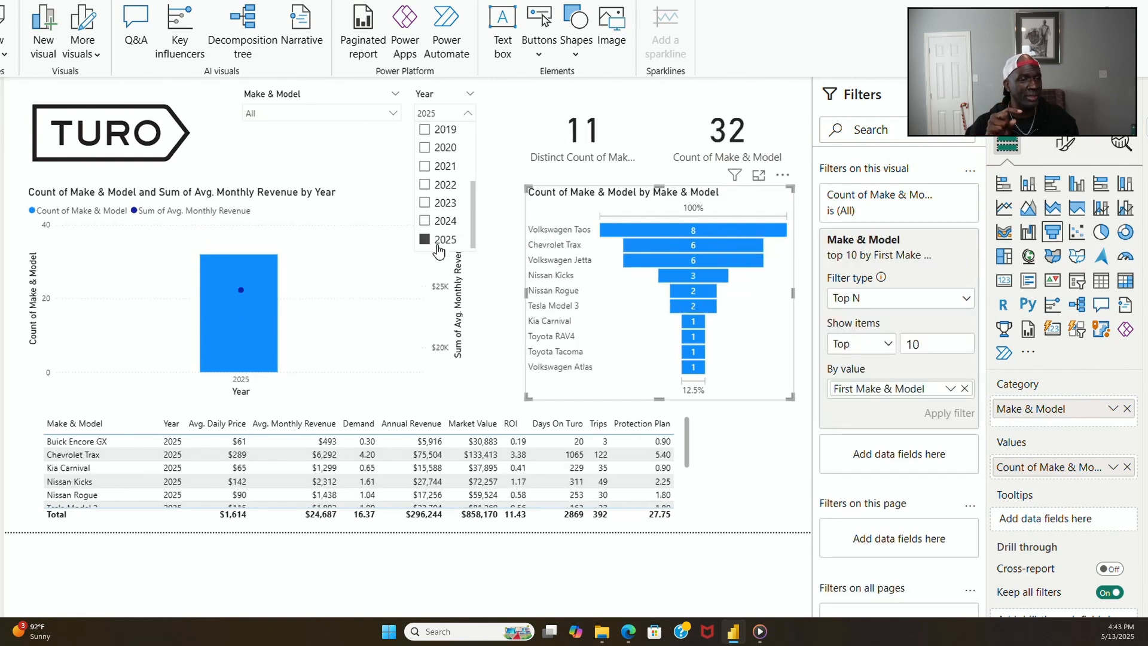
click(432, 240)
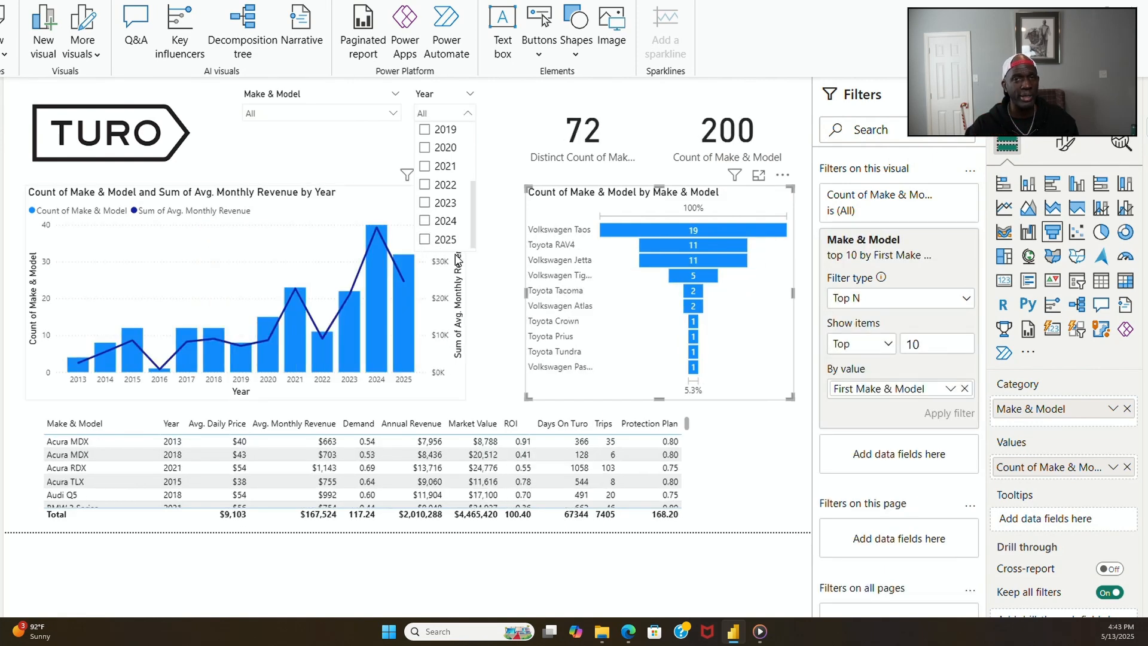
click(358, 167)
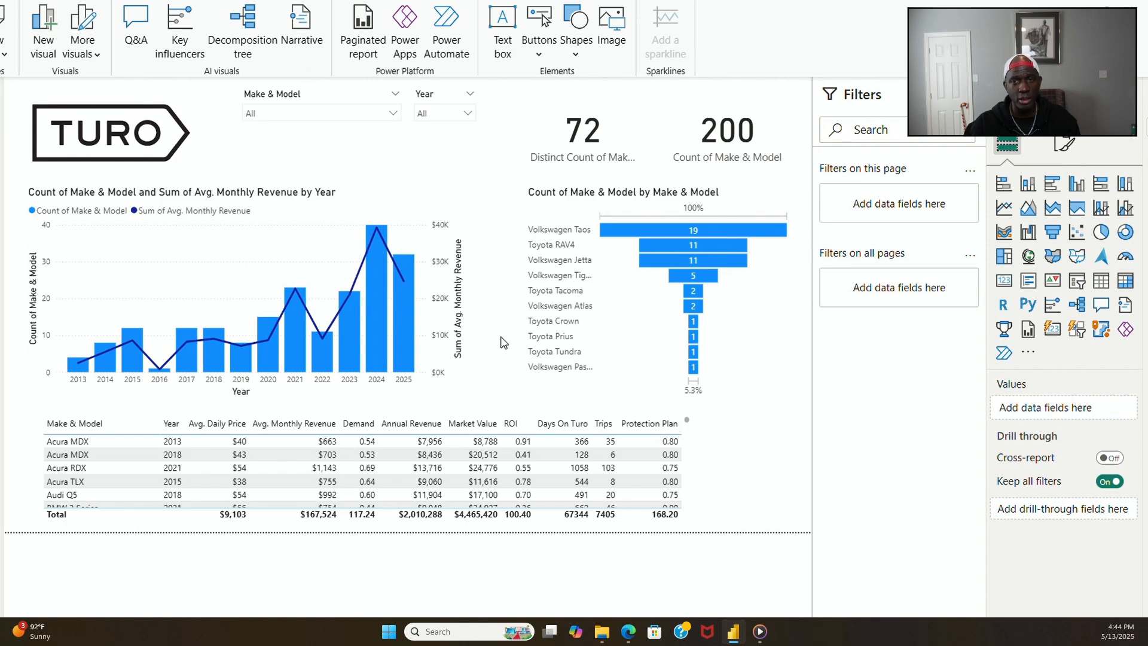
Step: Rank the funnel's top 10 Make & Model filter by Sum of Avg. Monthly Revenue and clear the Year slicer
click(558, 206)
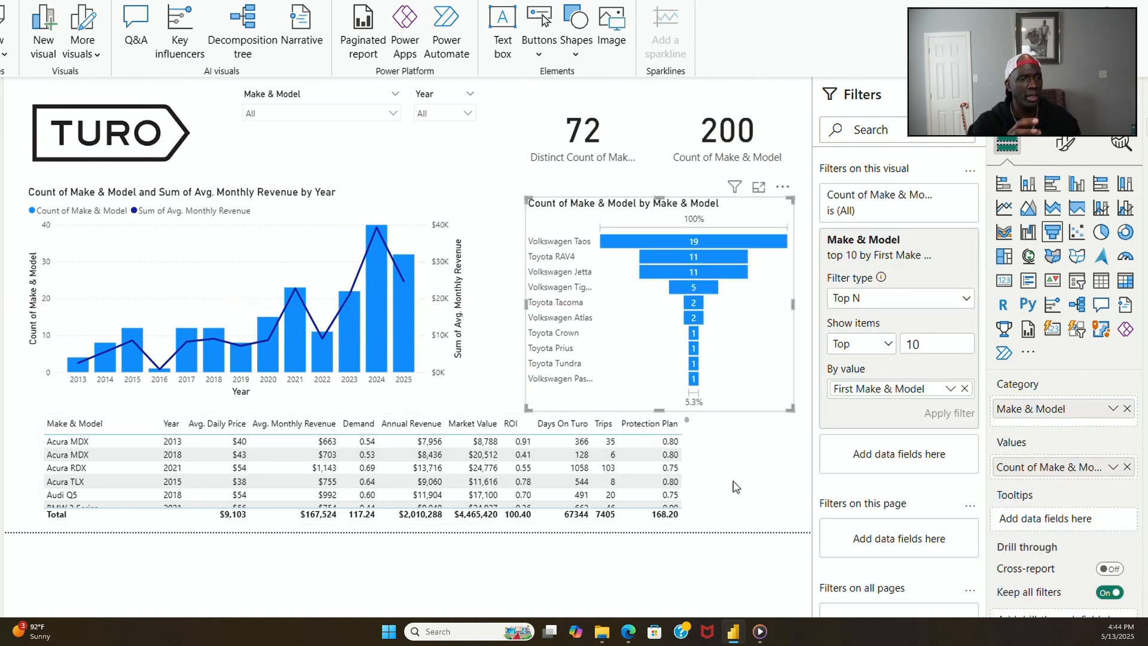
click(756, 487)
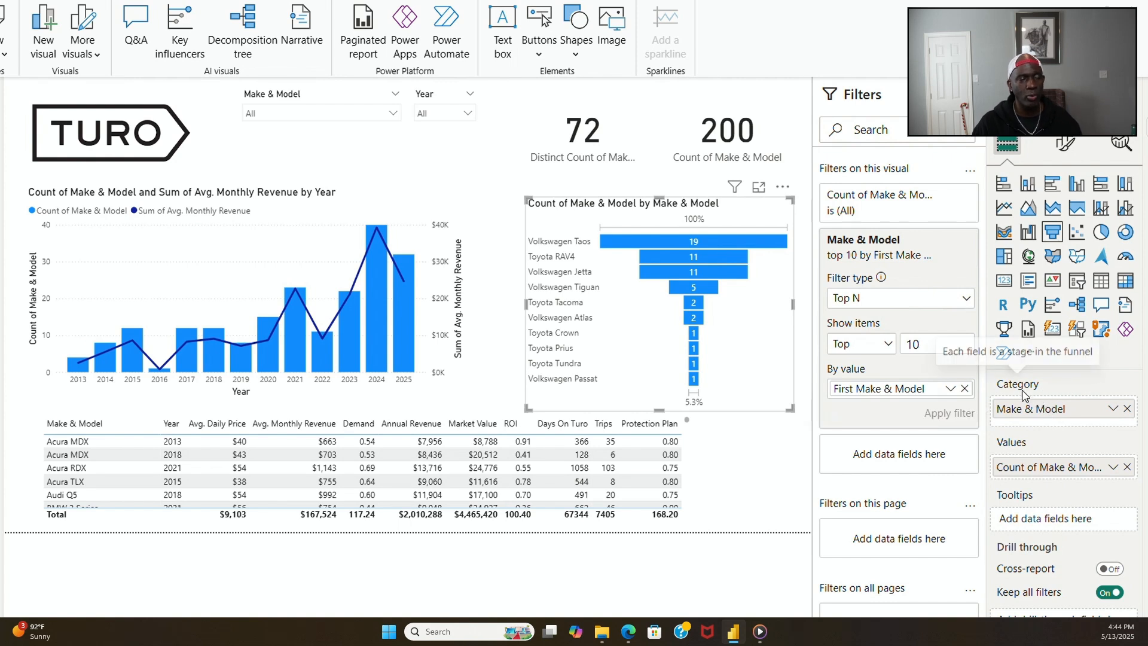
click(964, 389)
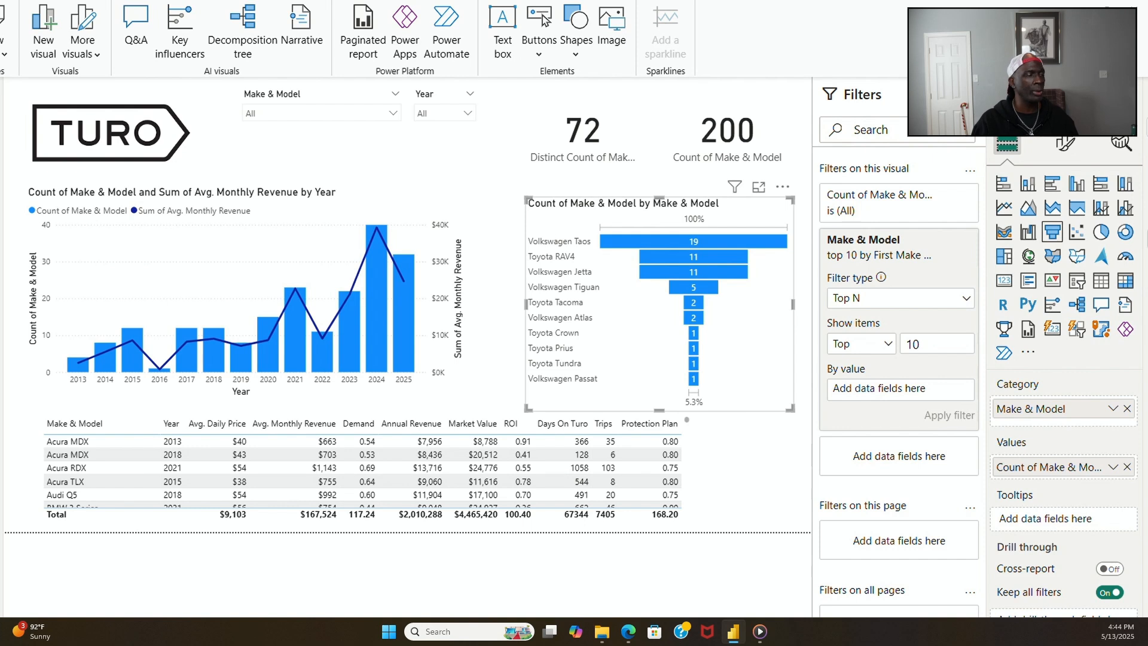
drag(1130, 266, 897, 392)
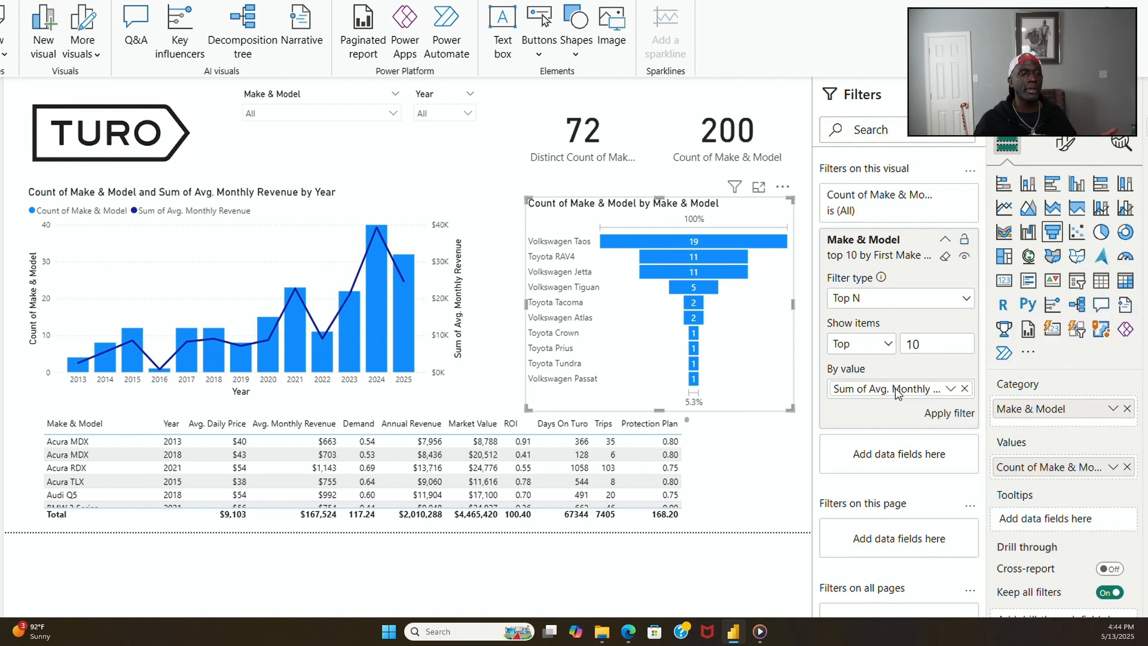
click(940, 416)
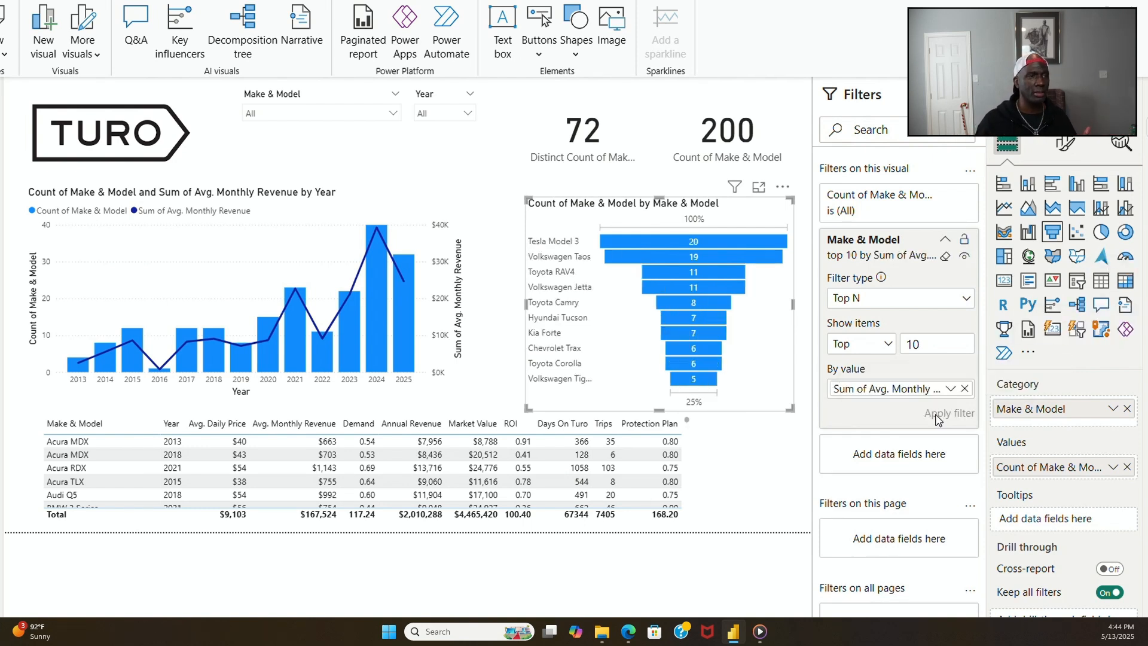
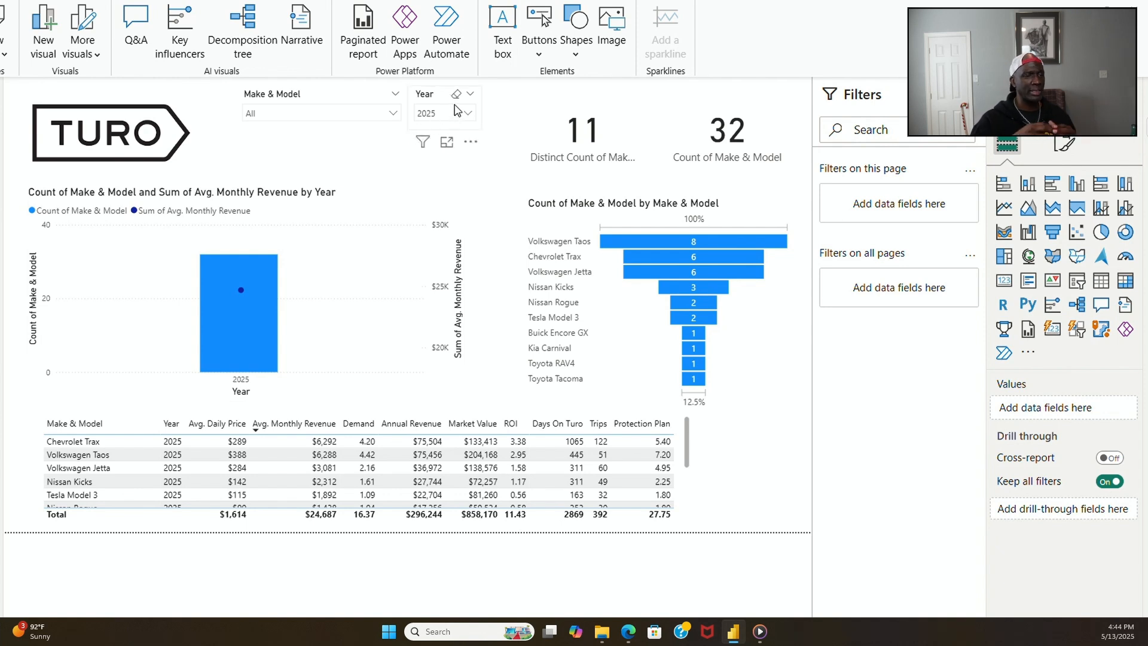
click(457, 94)
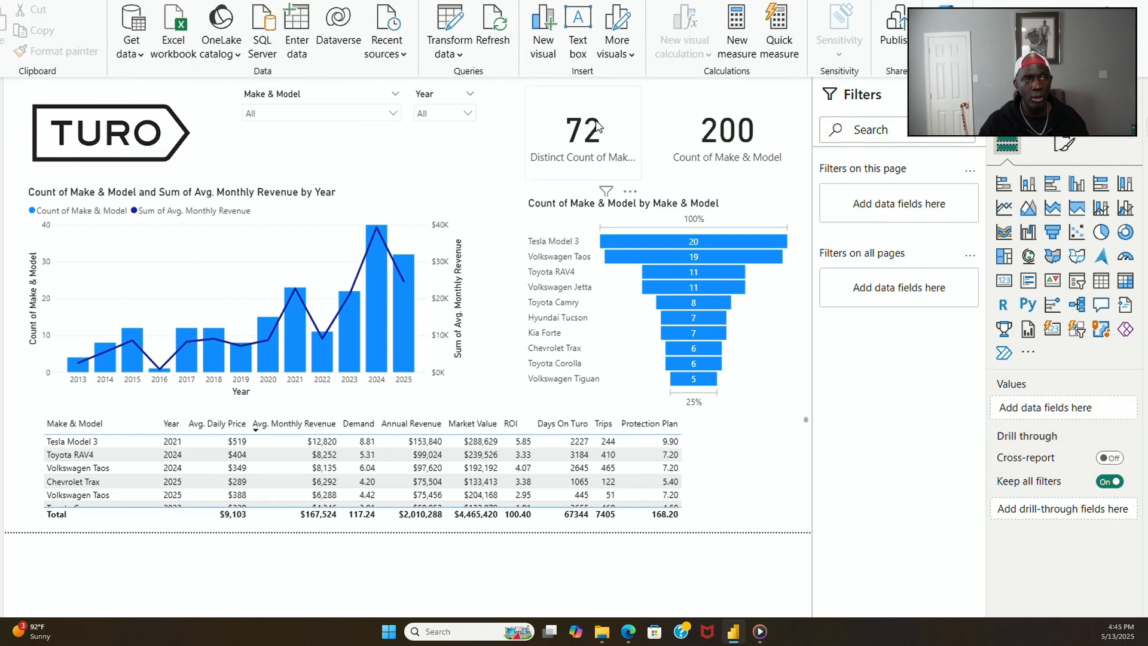
Step: Shift both slicers closer to the logo and align the two count cards side by side, freeing space for a third card
drag(589, 110, 546, 111)
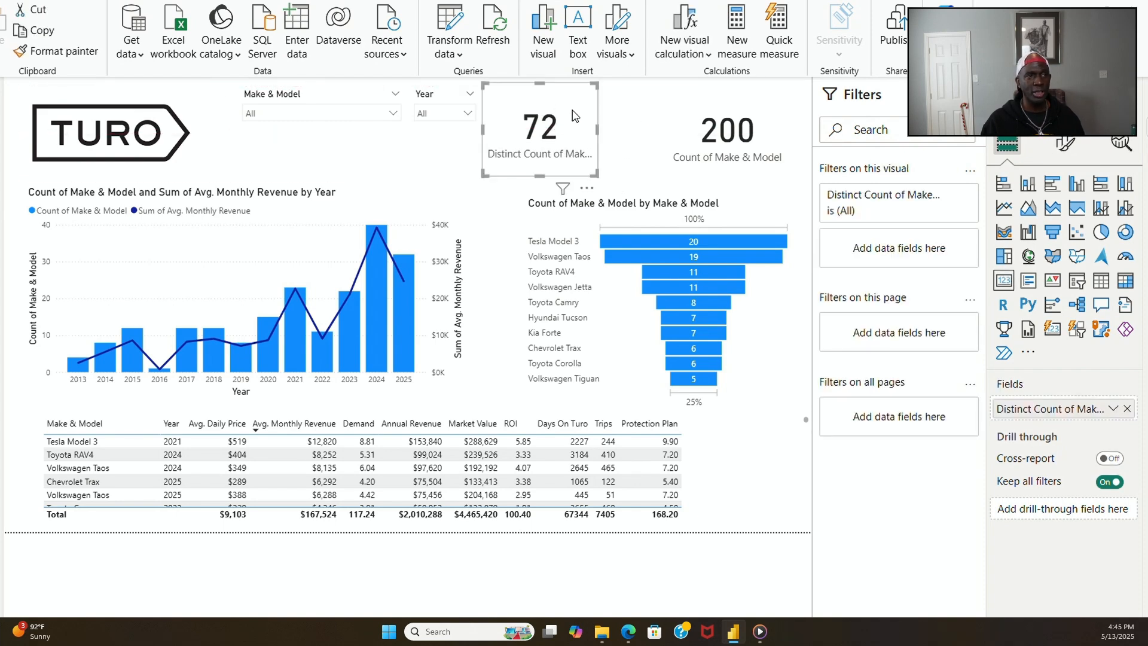
drag(706, 109, 644, 109)
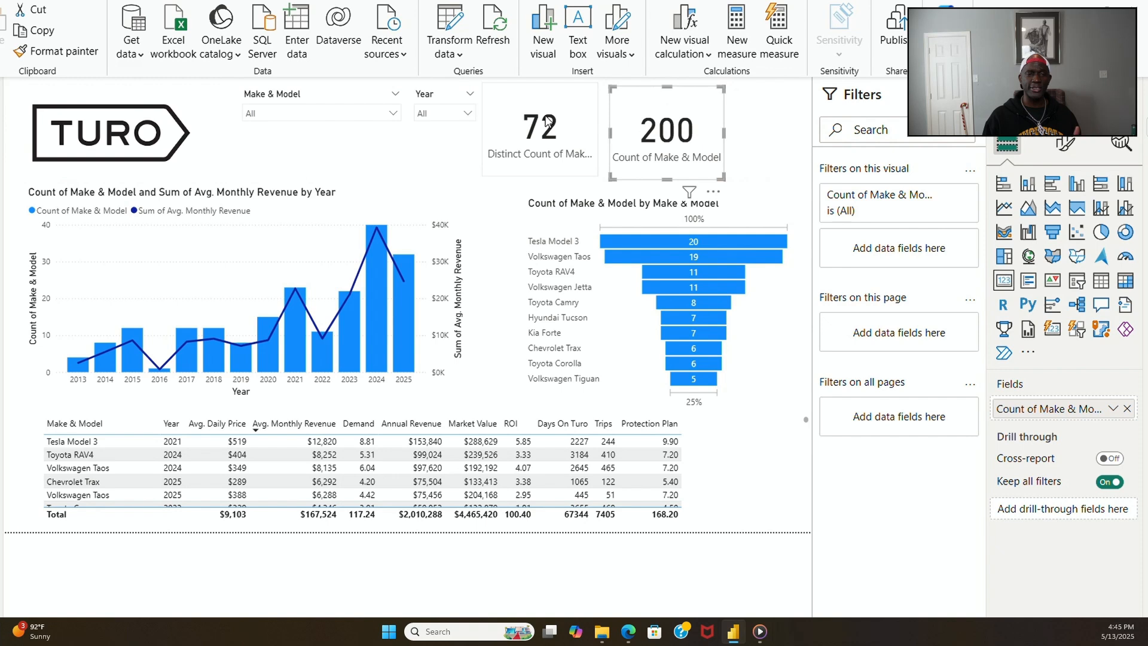
click(302, 97)
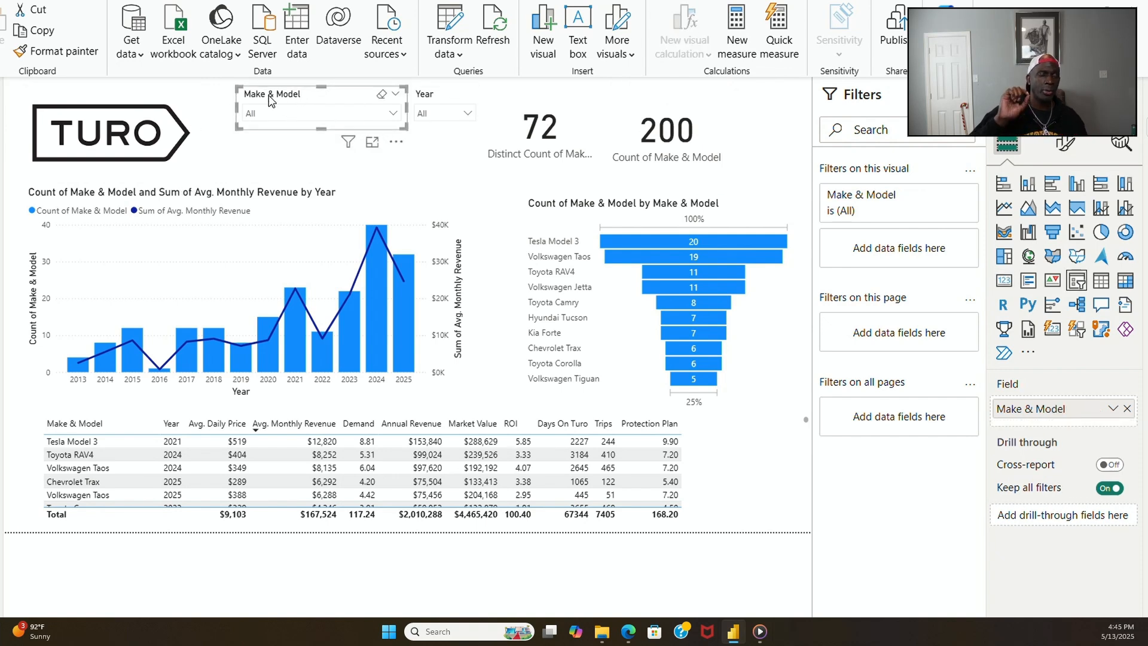
drag(270, 100, 240, 101)
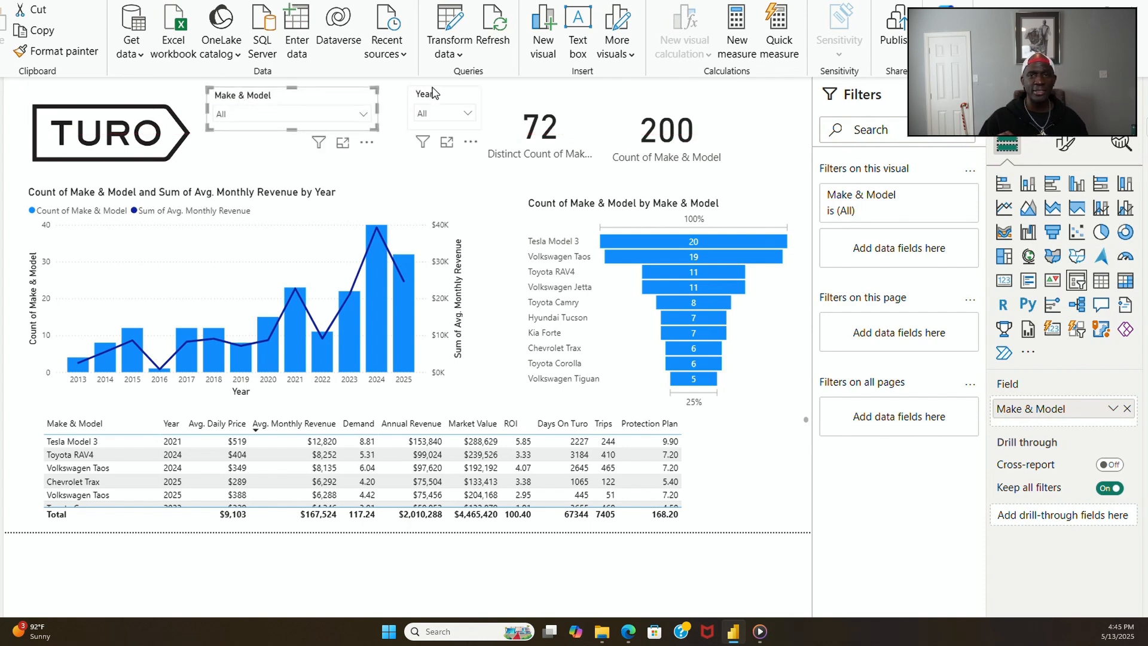
drag(435, 96, 409, 99)
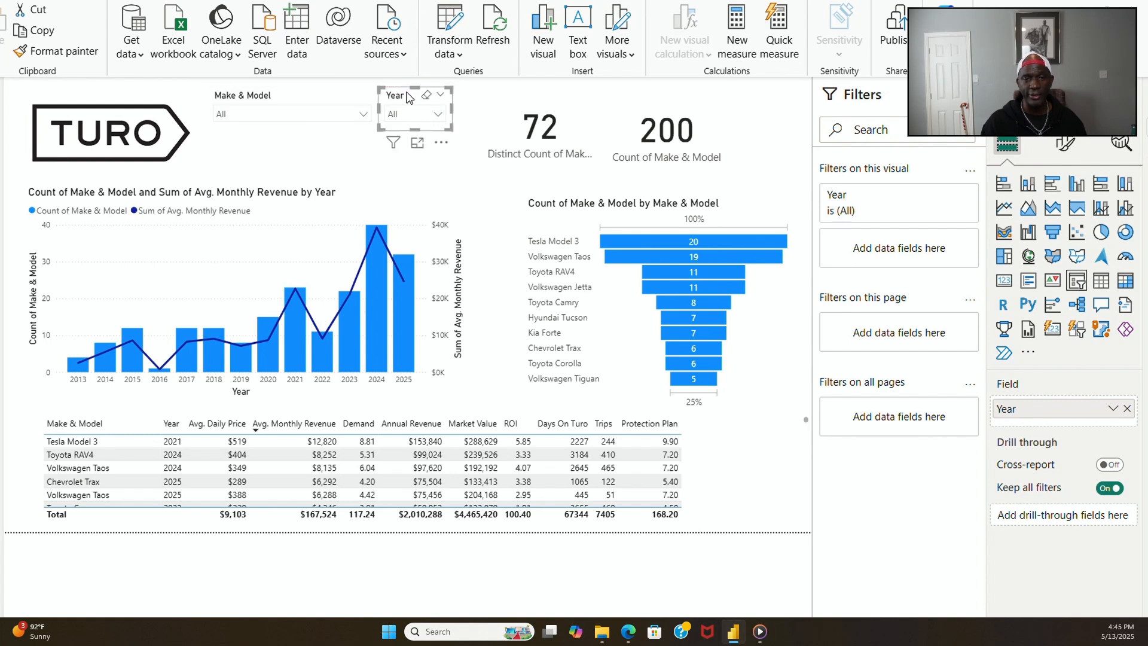
drag(511, 102, 481, 103)
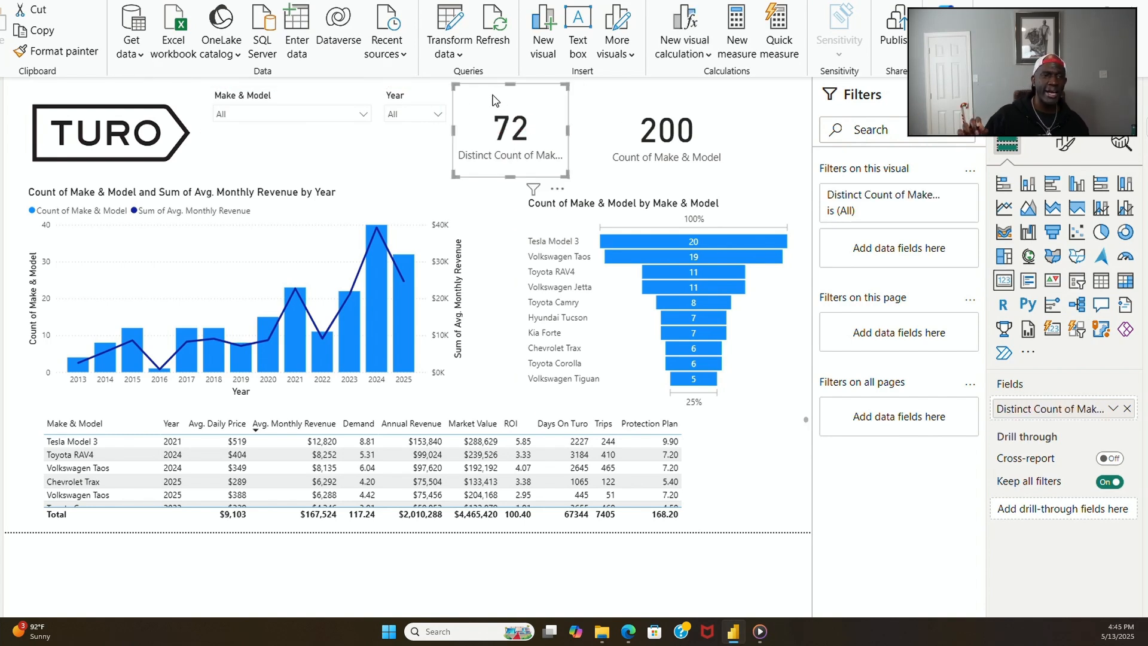
drag(635, 109, 592, 110)
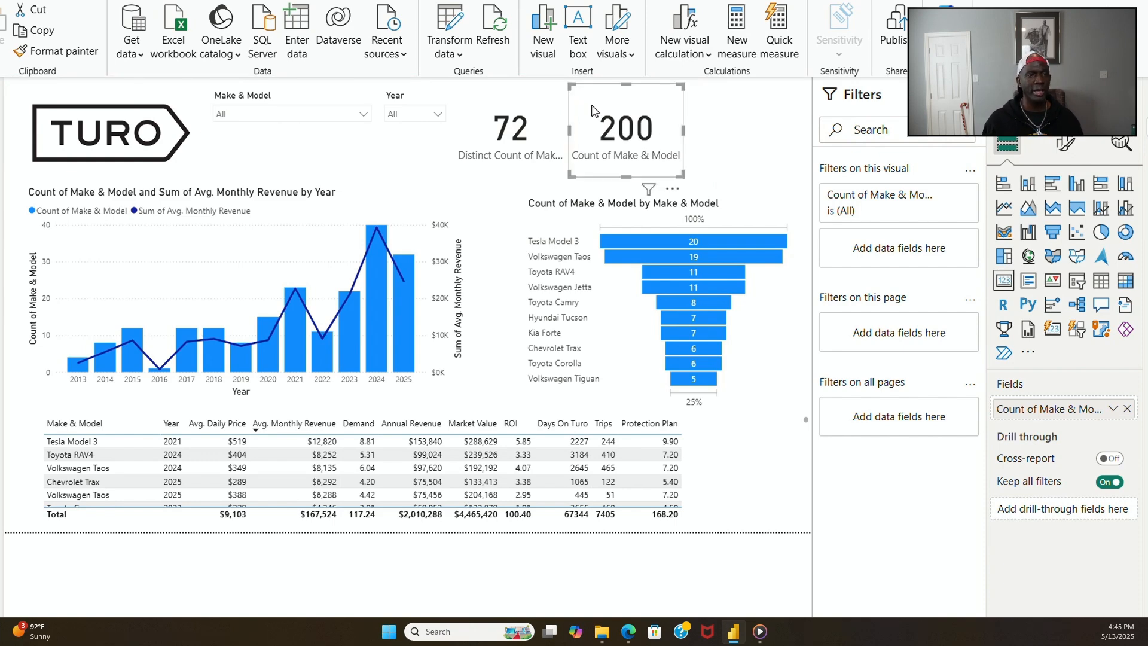
click(691, 154)
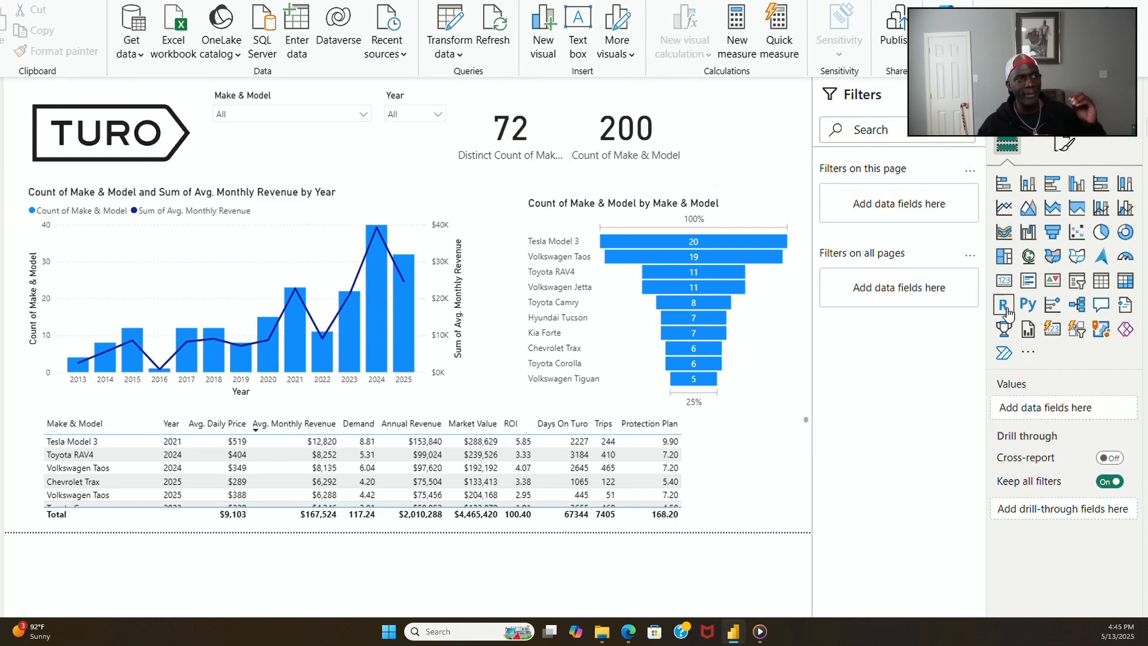
Step: Duplicate the Count of Make & Model card beside the original and replace its field with the TrueAvgRevenue measure
click(657, 125)
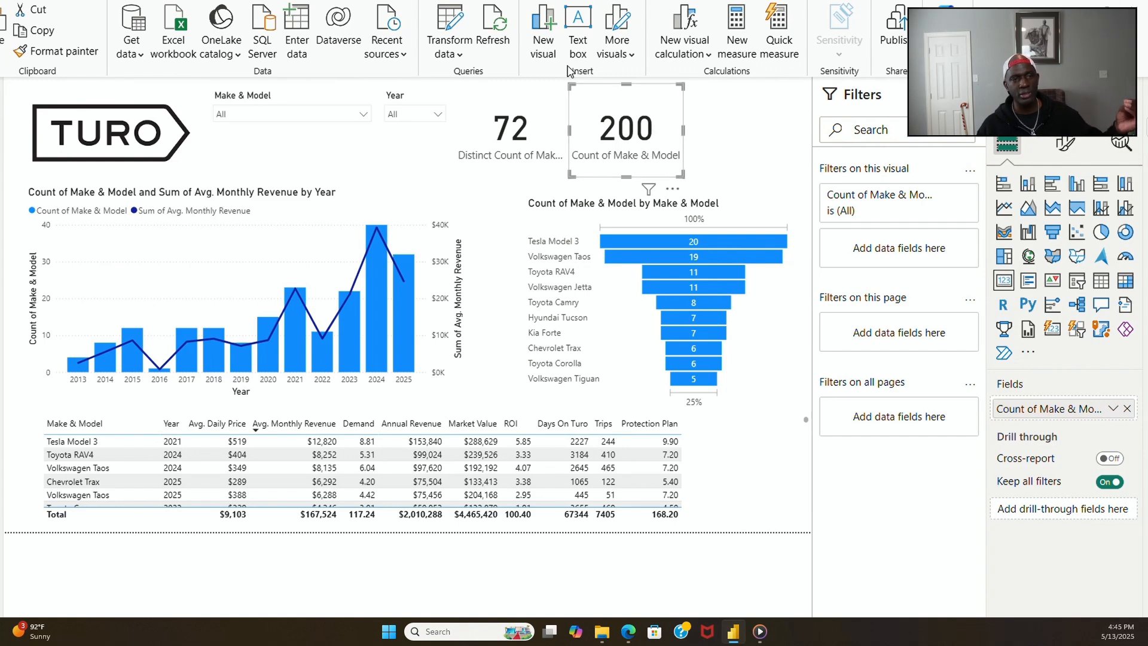
click(741, 142)
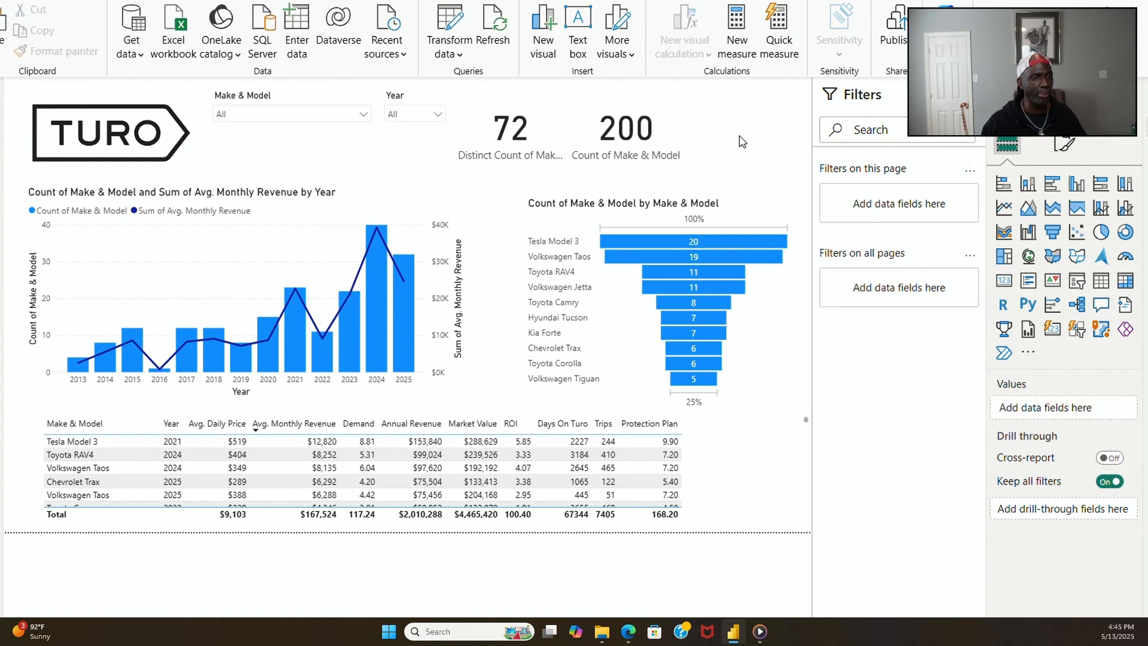
click(658, 125)
key(ctrl+c)
key(ctrl+v)
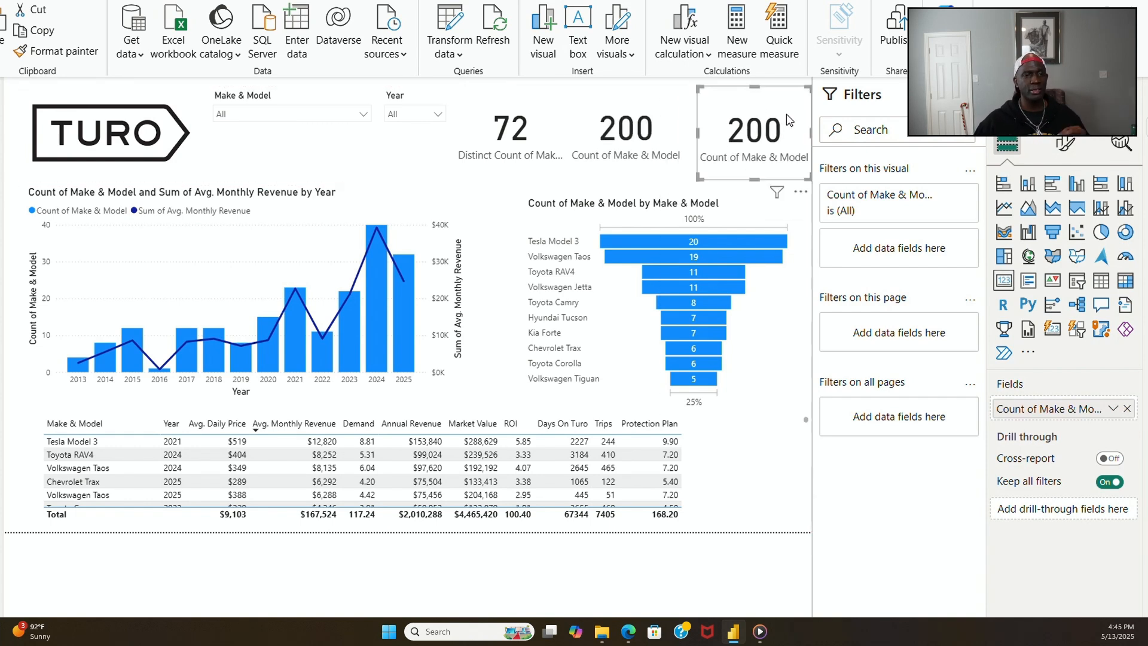
drag(740, 117, 726, 113)
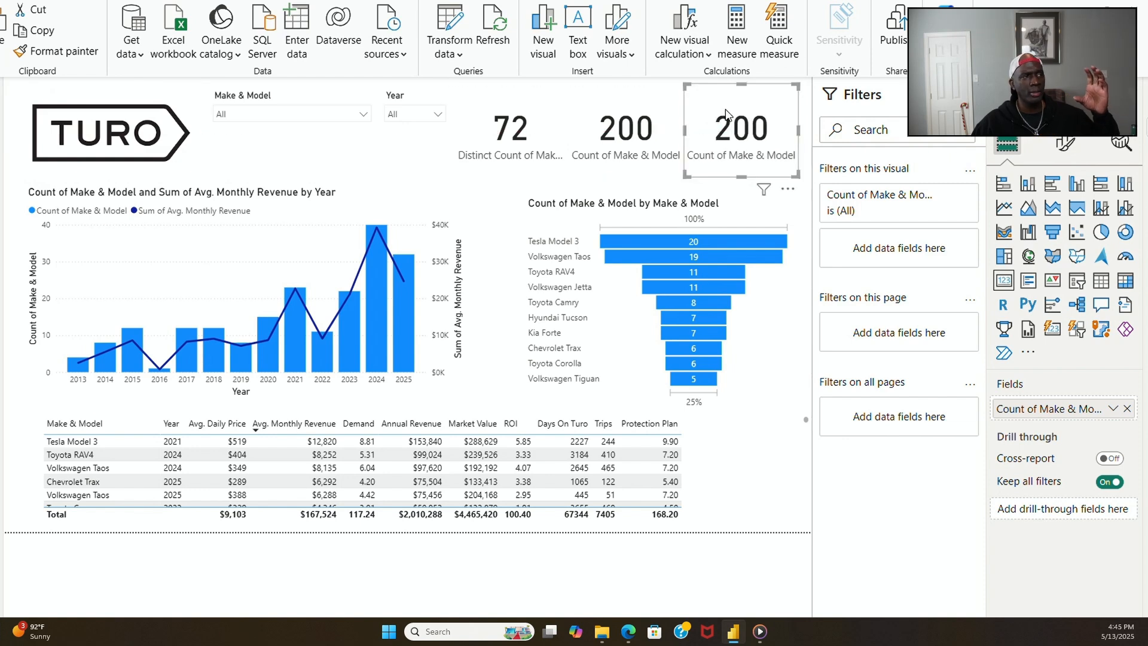
click(1126, 410)
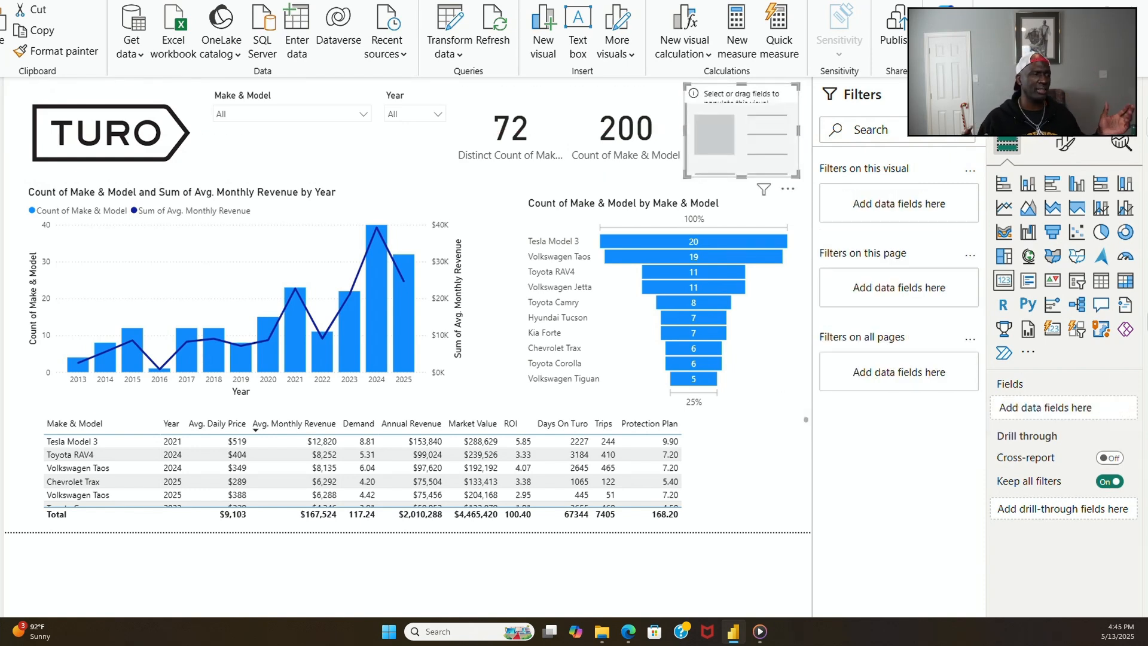
drag(897, 203, 769, 126)
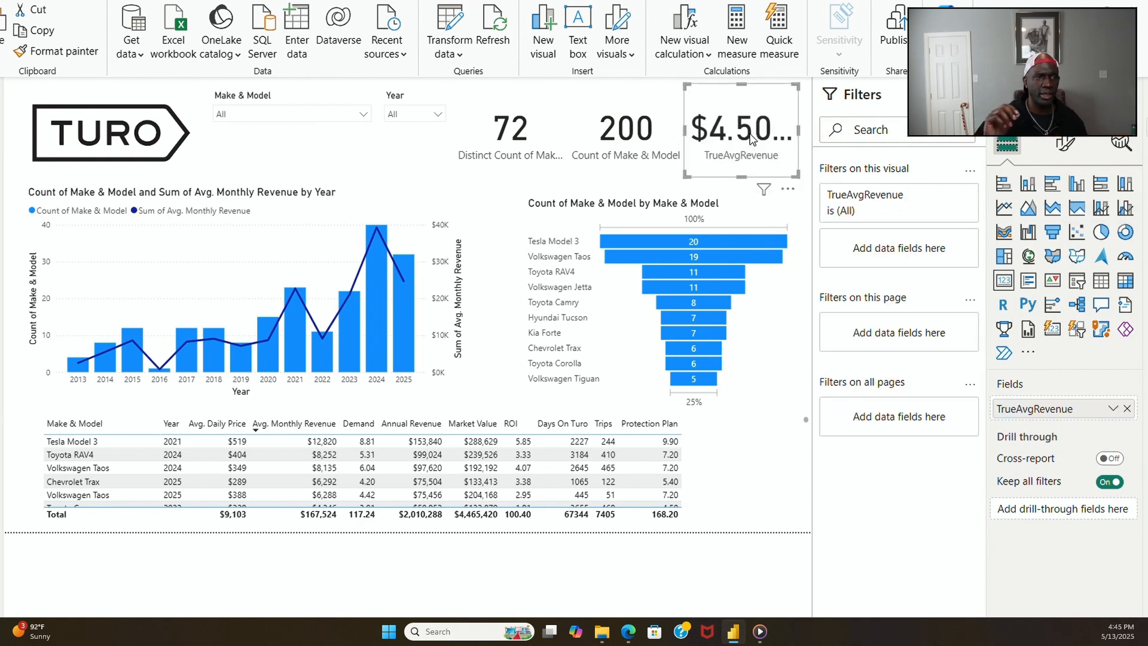
Step: Check the TrueAvgRevenue card for individual models from Acura TLX to Chevrolet Trax using the Make & Model slicer
click(362, 115)
click(256, 174)
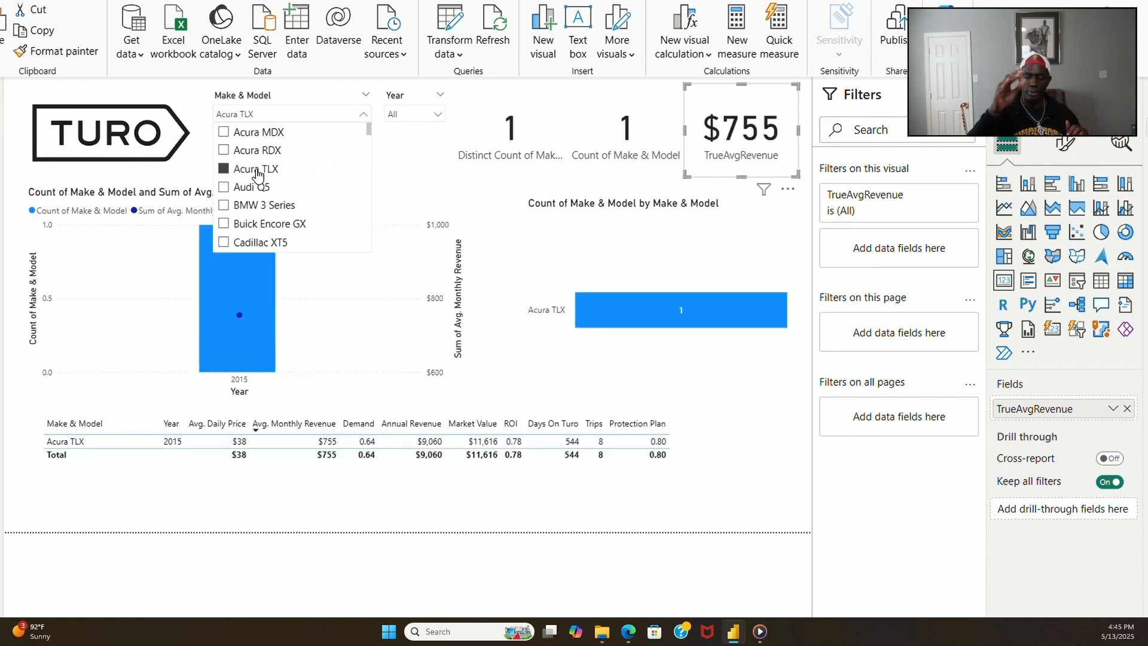
click(237, 209)
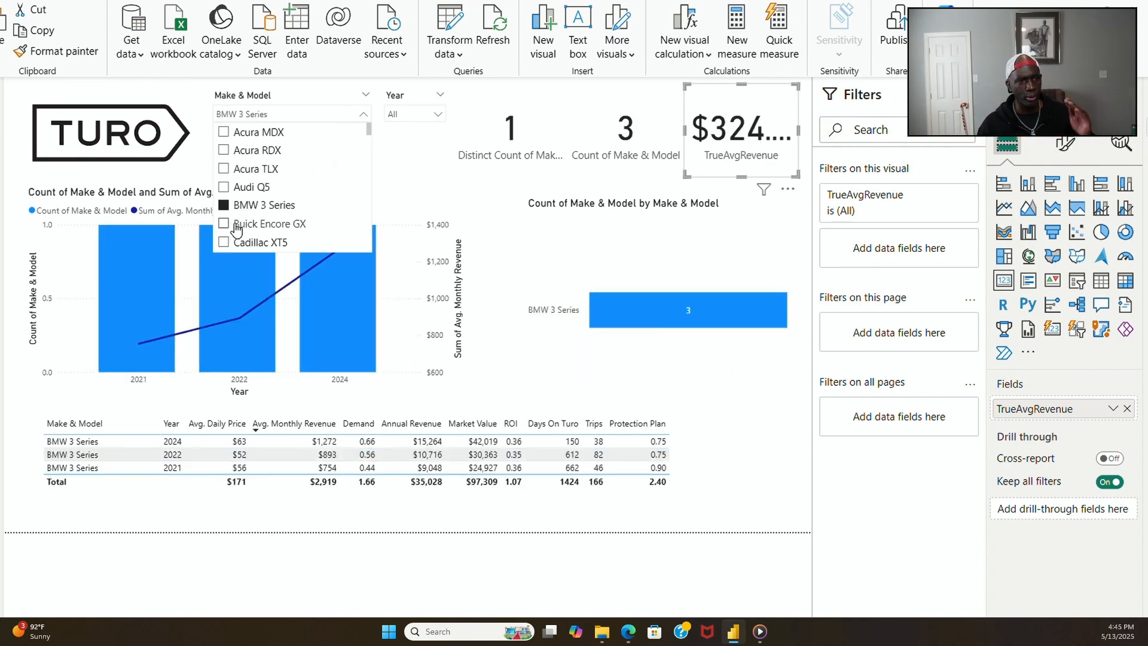
click(237, 226)
click(239, 244)
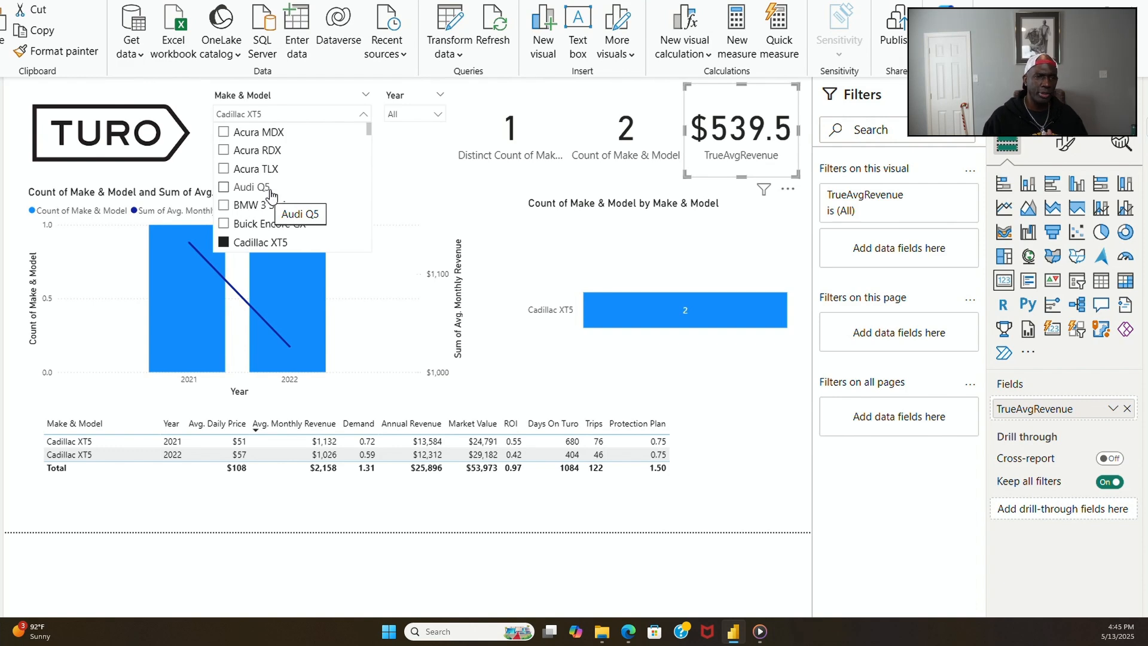
scroll(271, 194, down, 3)
click(259, 139)
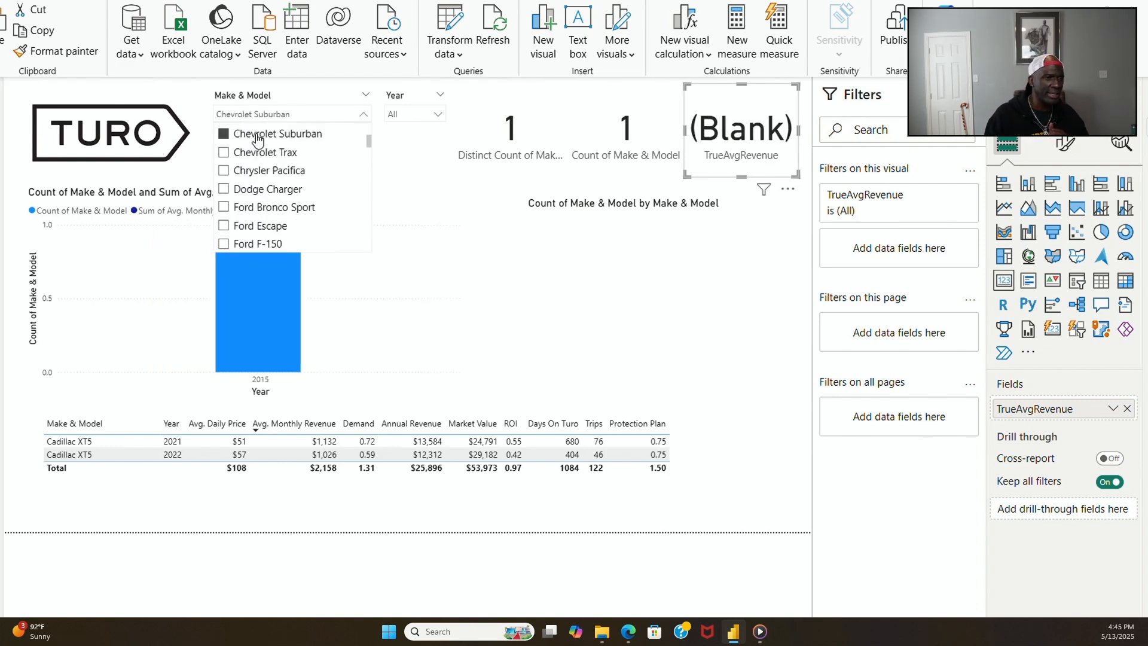
click(257, 157)
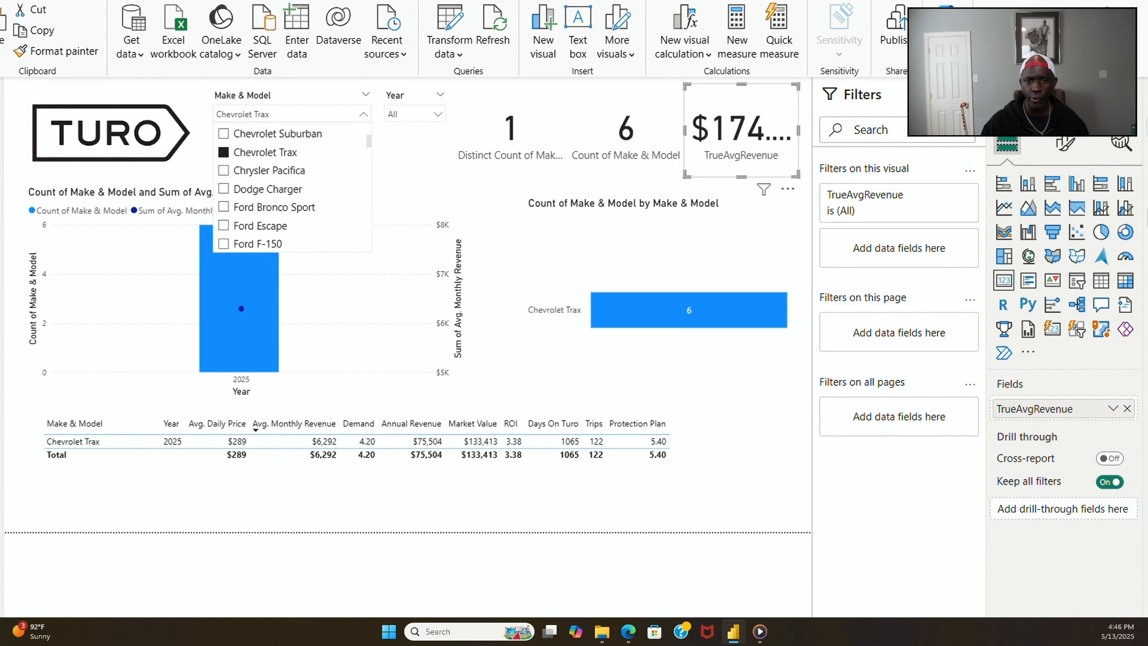
Step: Reduce the TrueAvgRevenue card's callout value font size to 31
click(1146, 218)
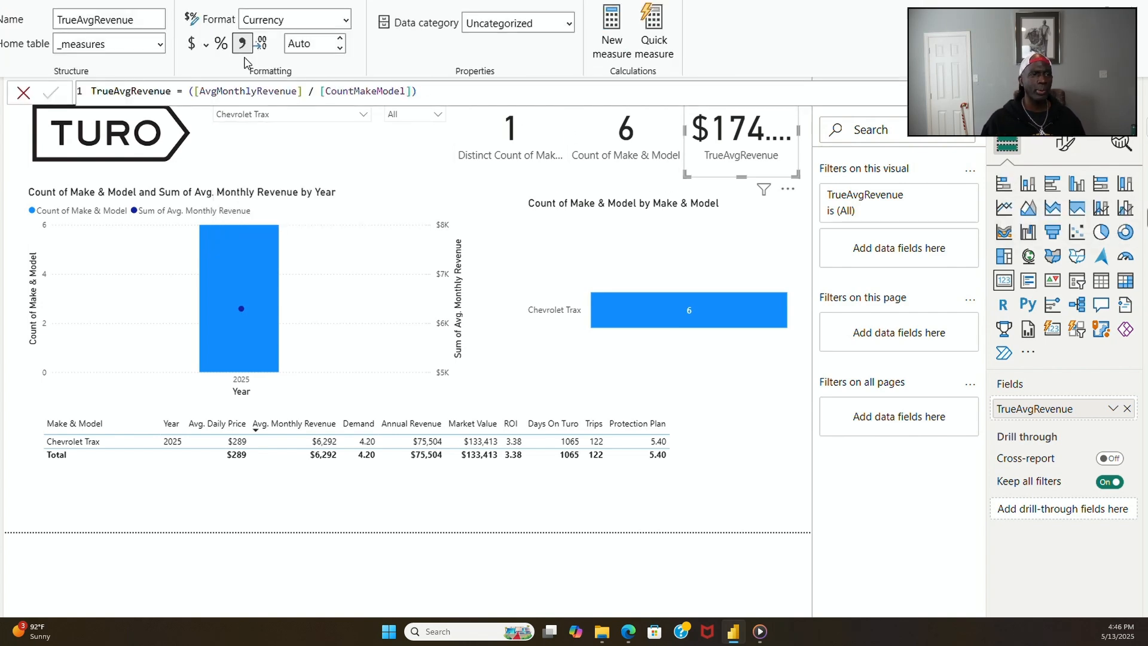
click(1060, 148)
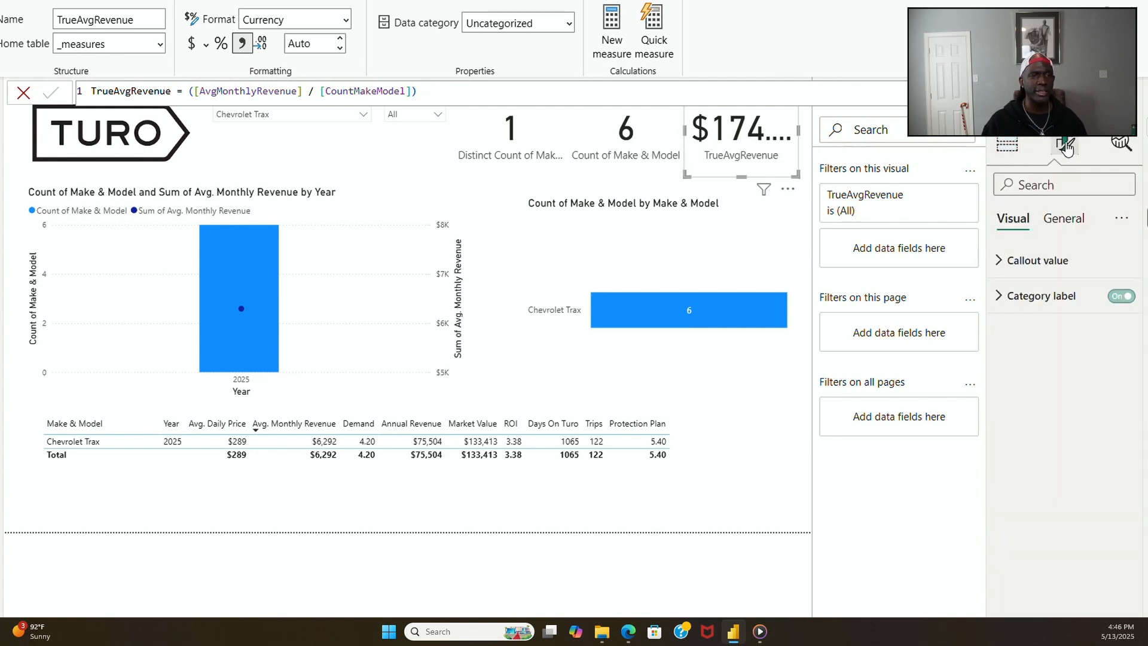
click(1064, 219)
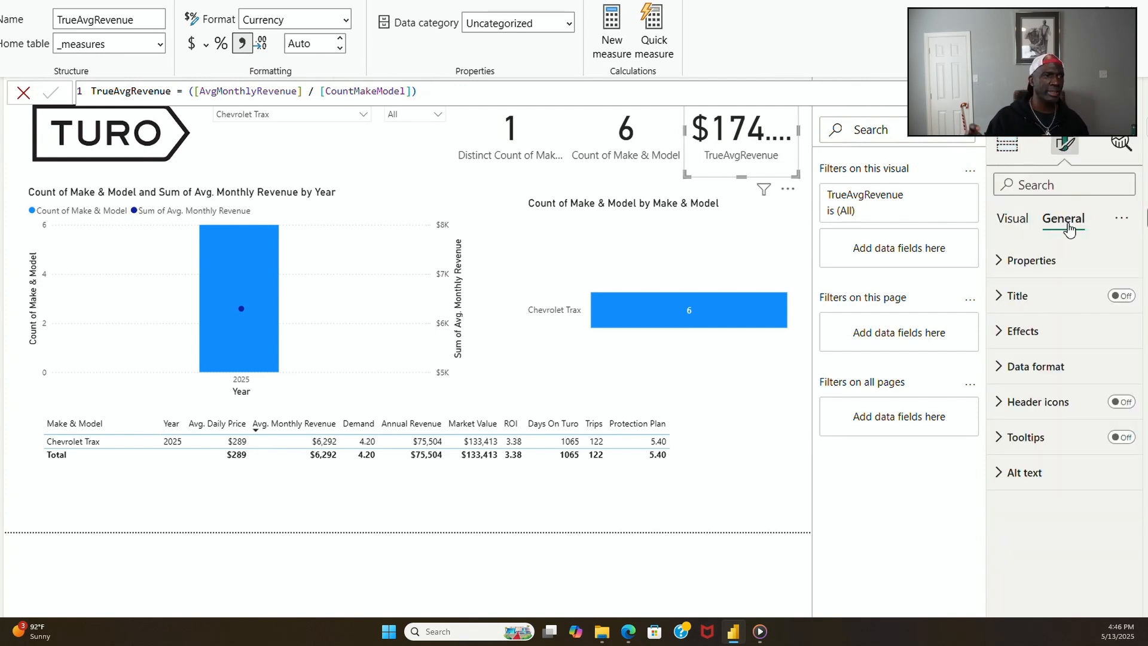
click(1013, 220)
click(1005, 260)
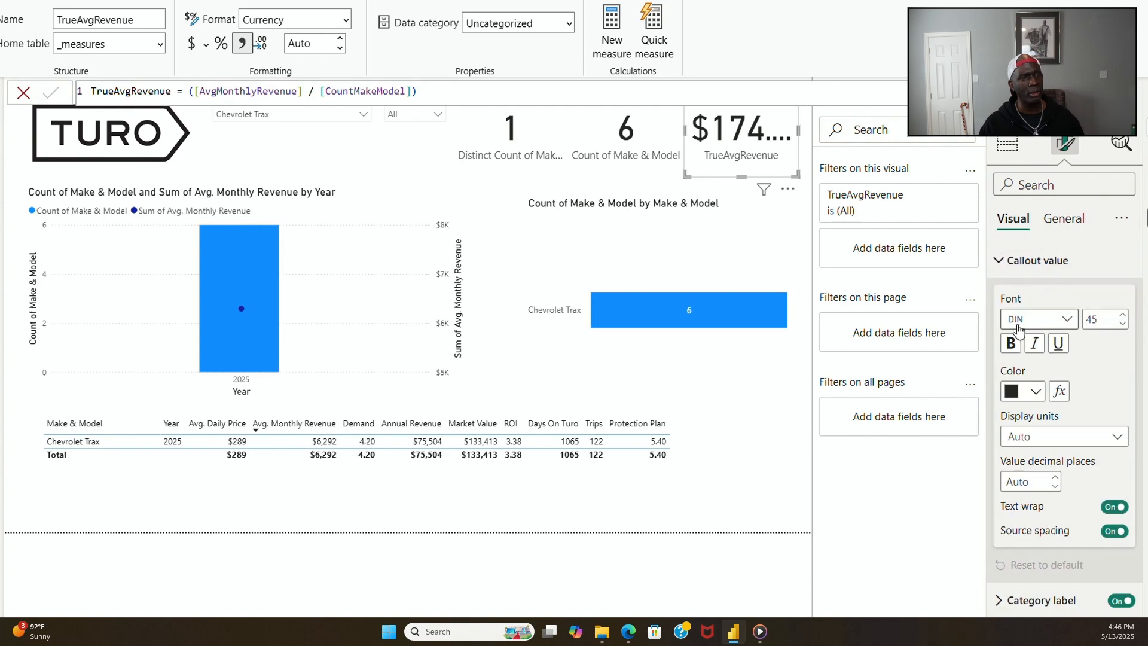
click(1122, 325)
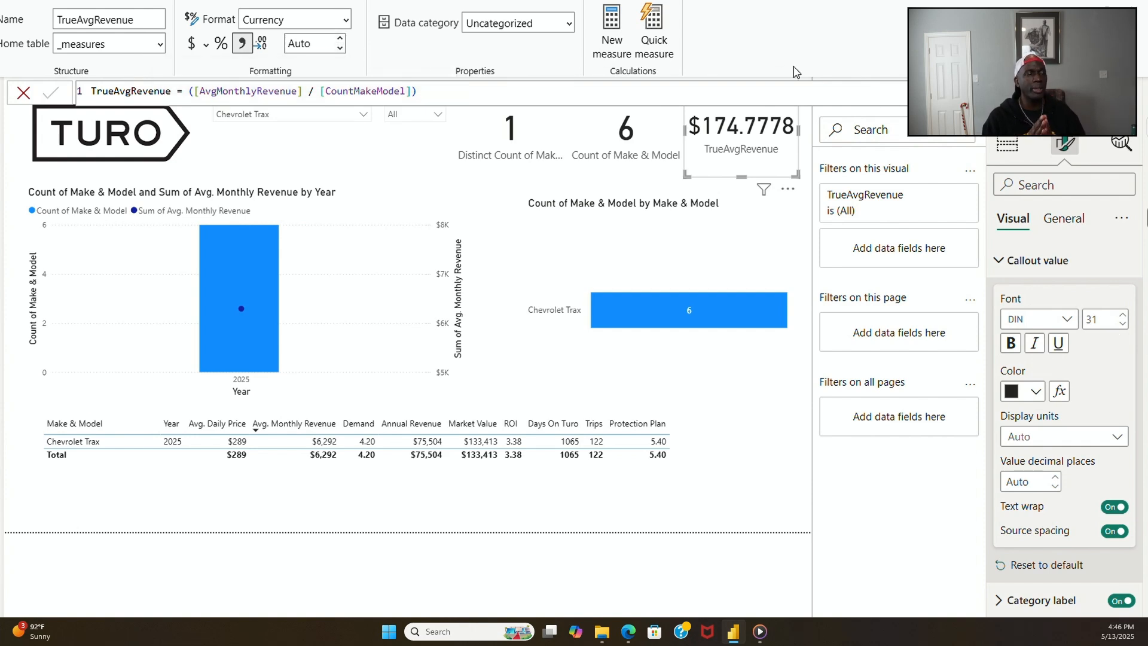
Step: Review the CountMakeModel and TrueAvgRevenue measures' formulas and number formats outside the report canvas, and return to the report view
click(6, 120)
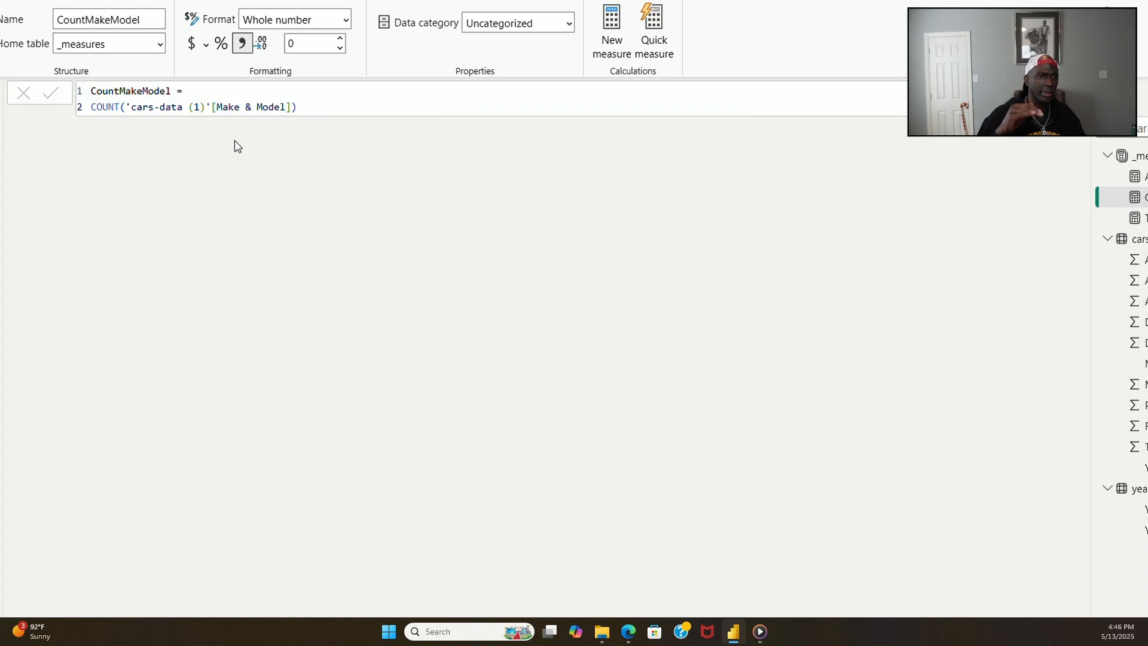
click(1136, 218)
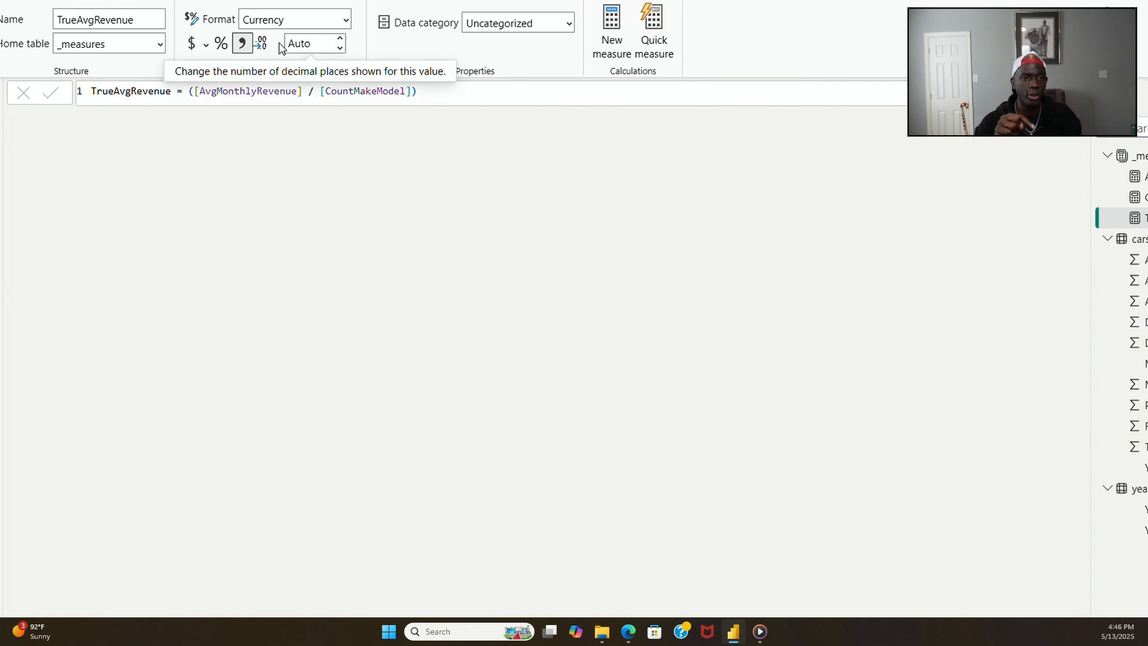
click(191, 47)
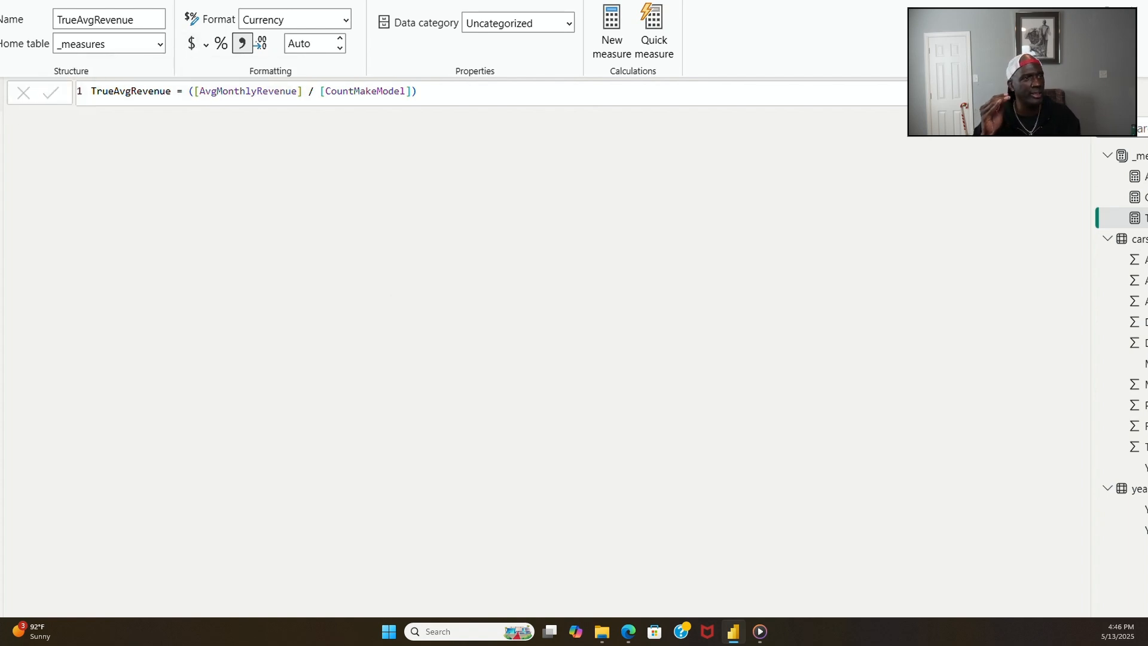
click(3, 95)
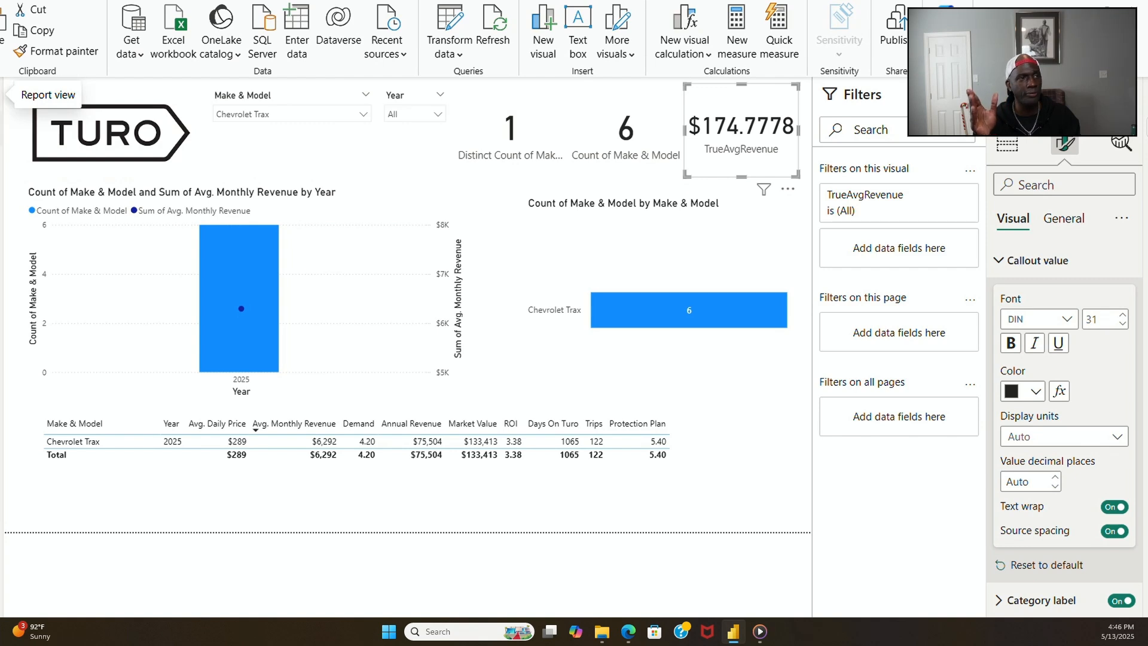
Step: Recheck the TrueAvgRevenue measure's formula, and reselect its card on the report page
click(3, 127)
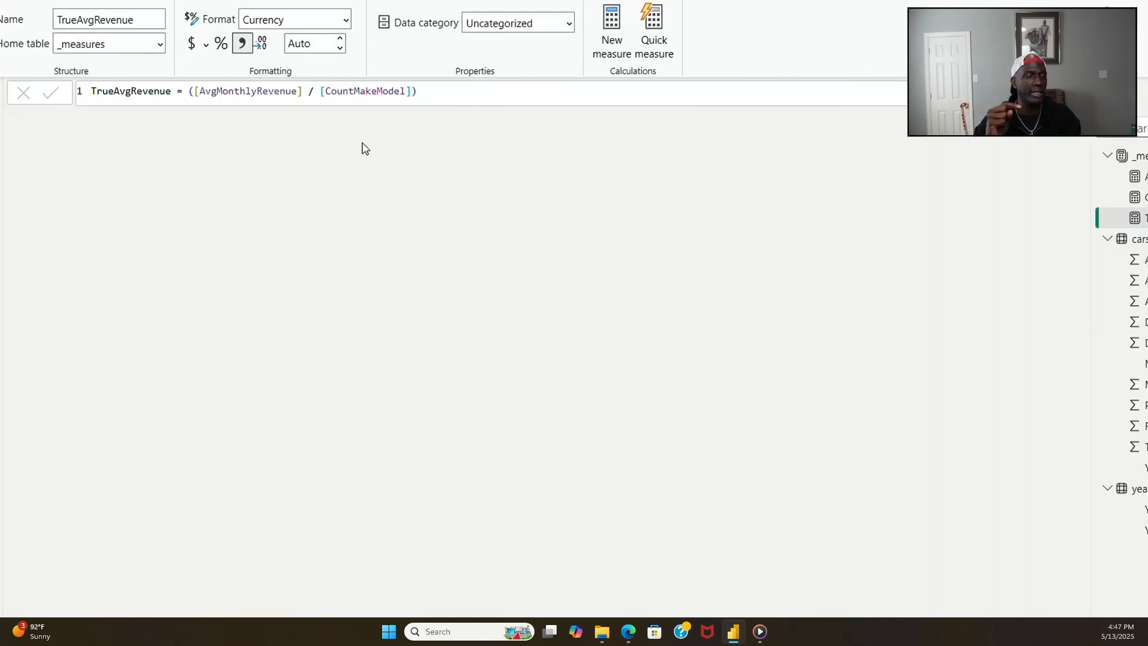
click(444, 96)
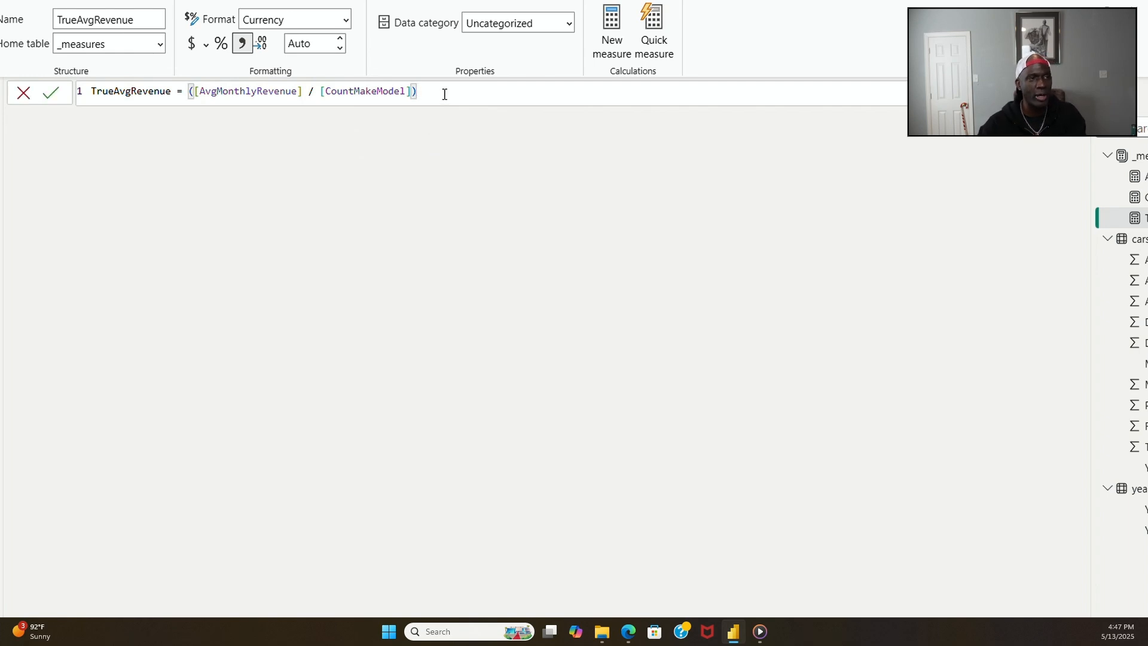
key(Return)
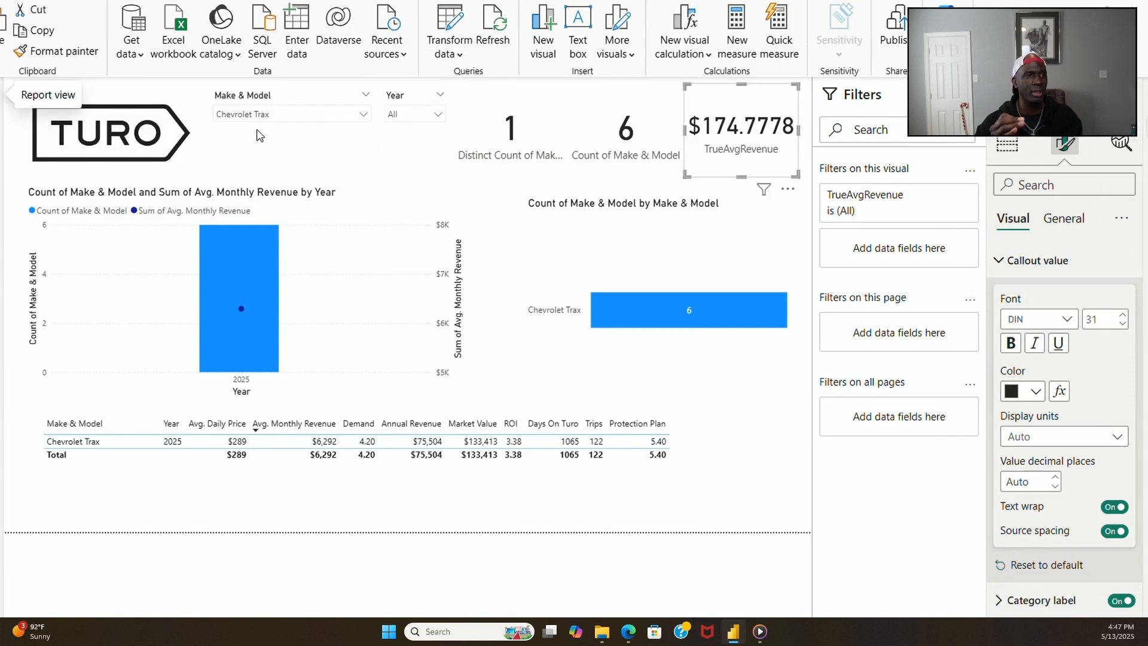
click(765, 226)
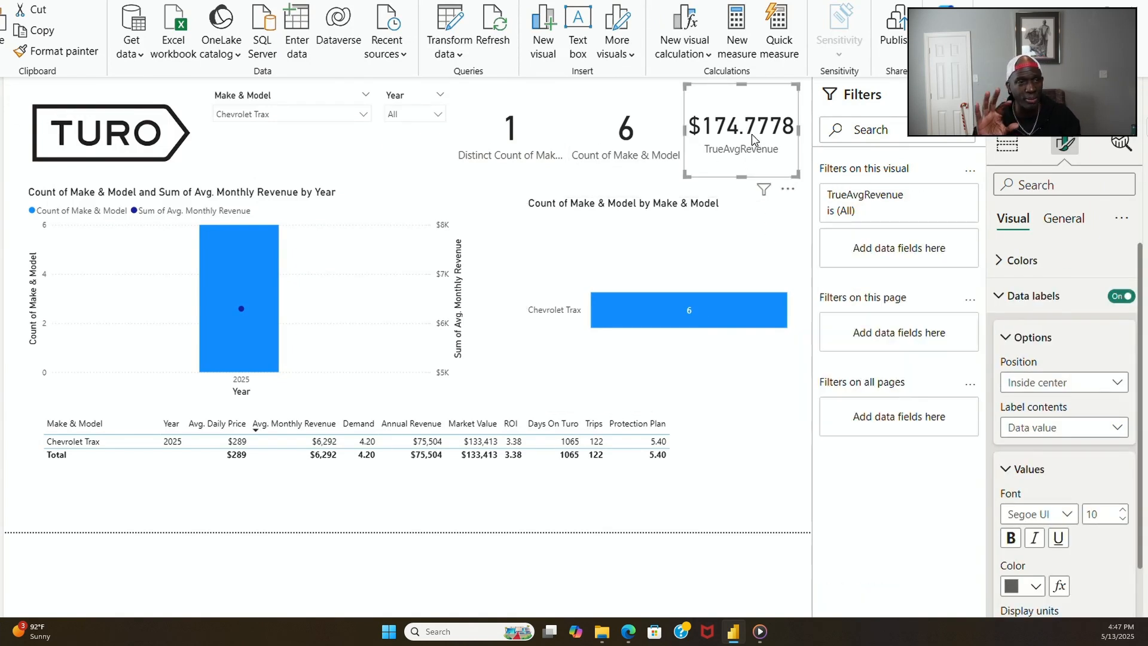
click(755, 140)
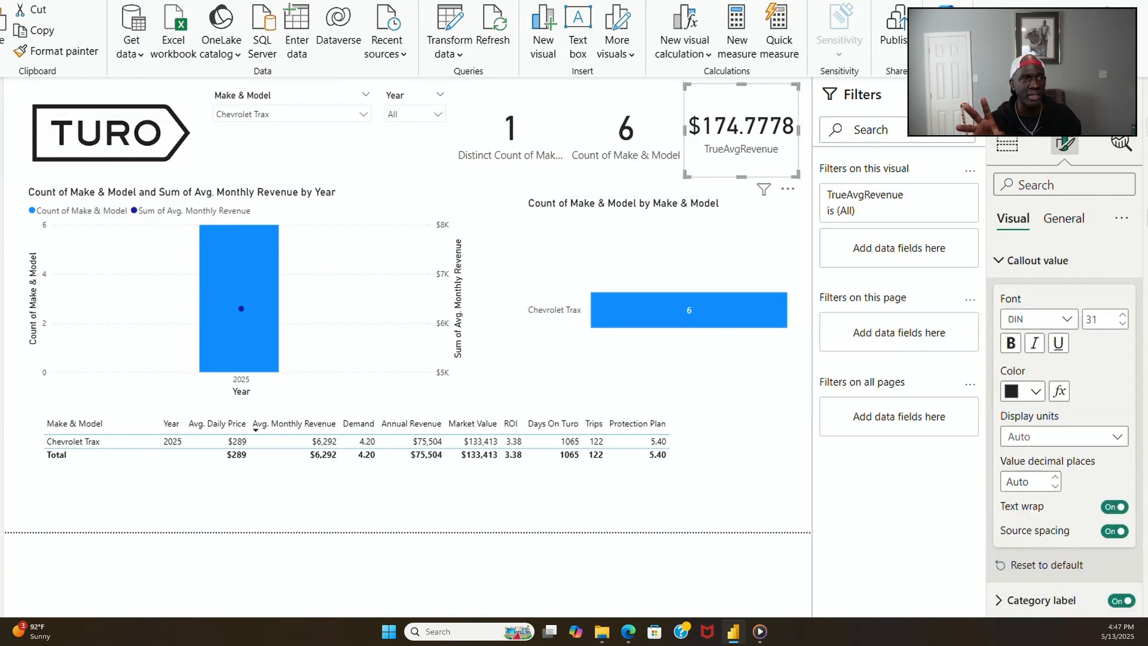
Step: Set the TrueAvgRevenue measure's number format to 2 decimal places and return to the report view
click(1005, 219)
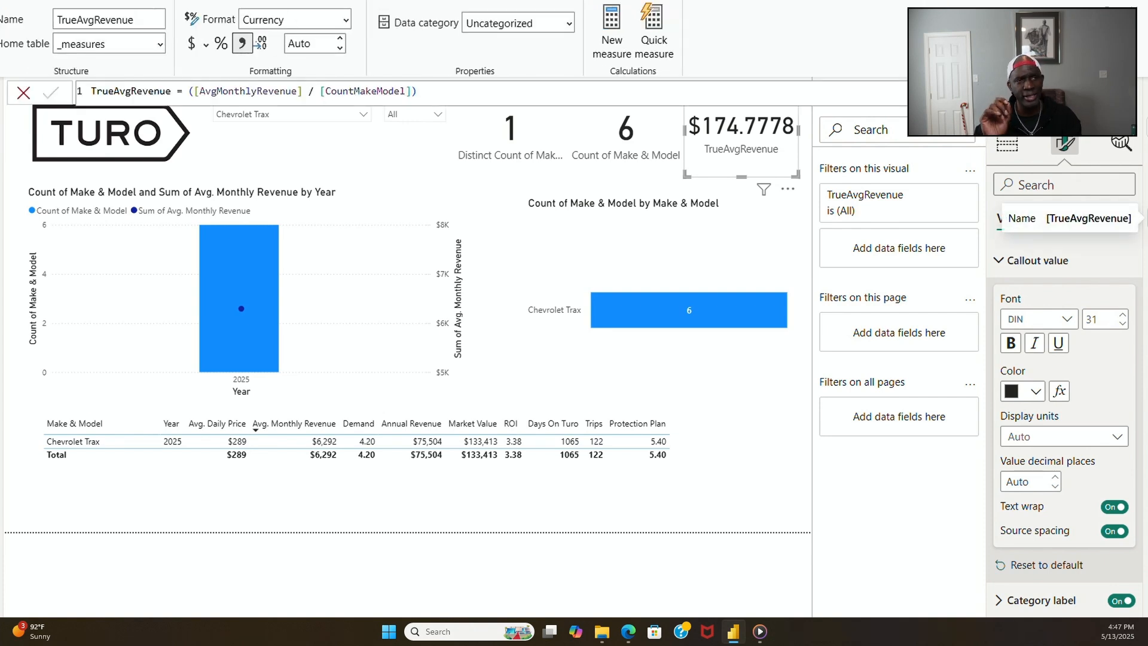
click(206, 46)
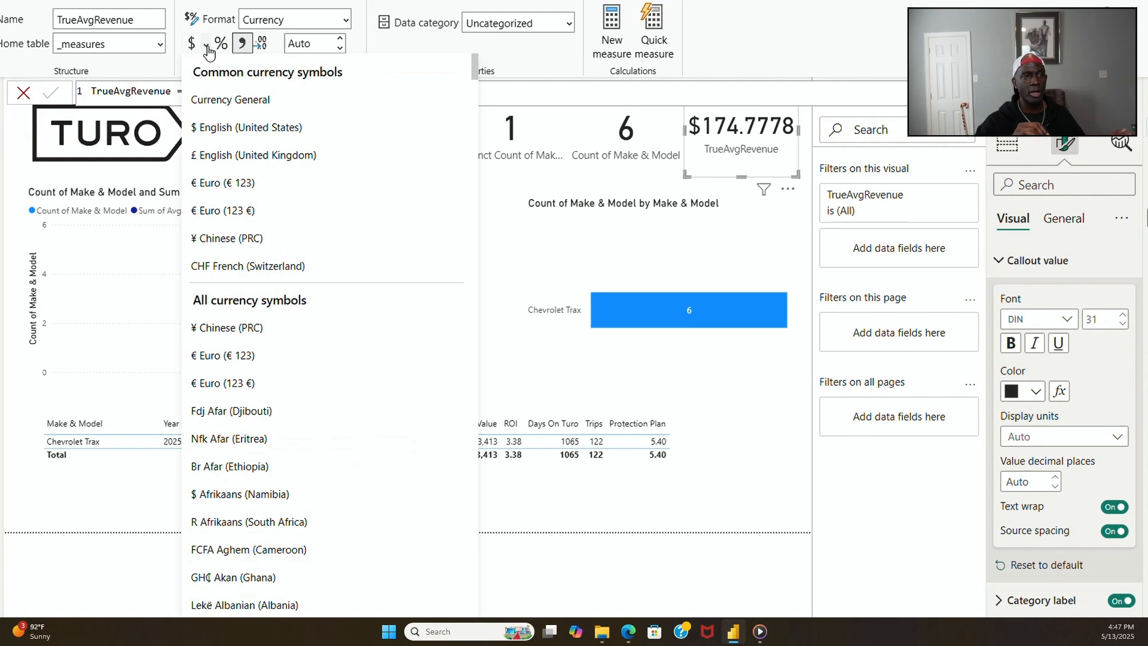
click(263, 46)
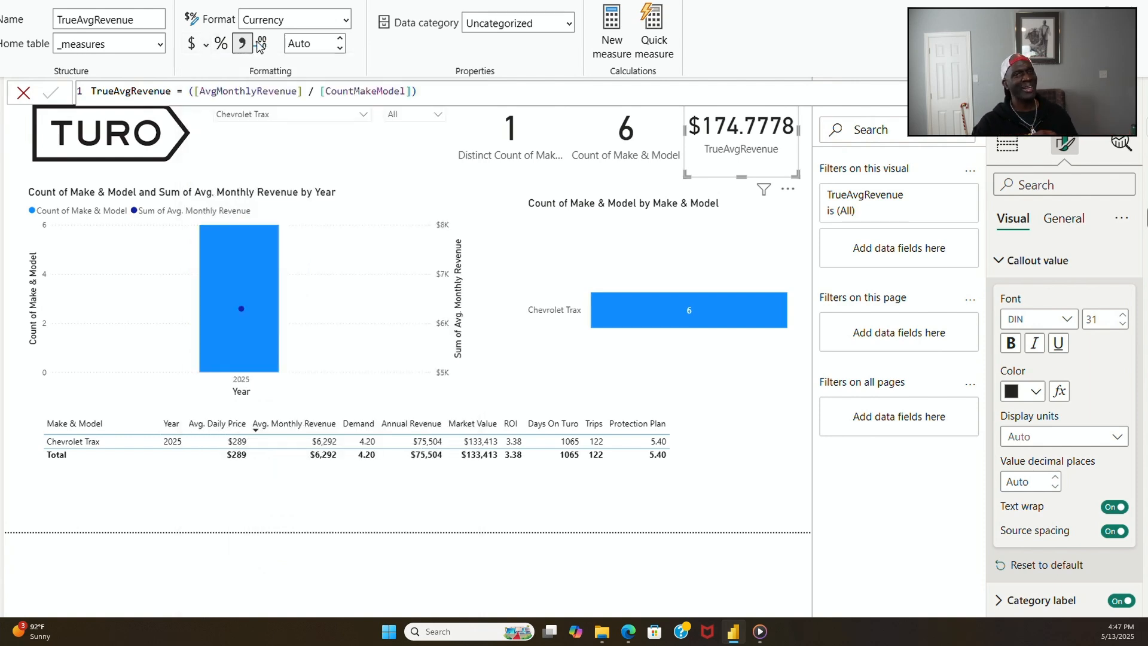
click(331, 44)
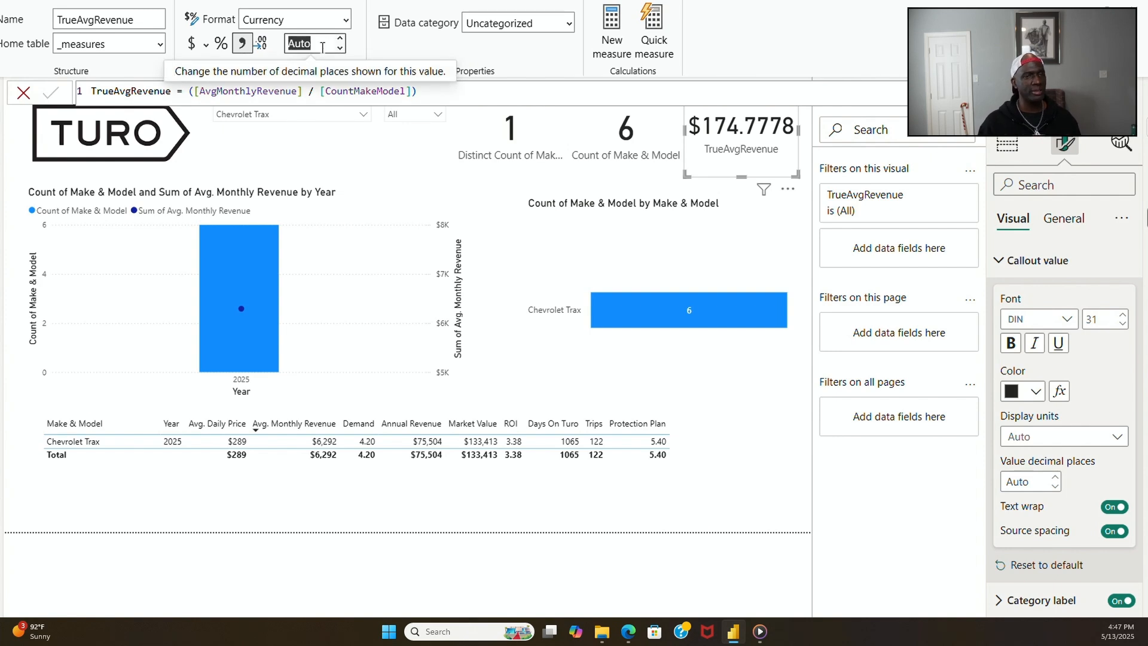
click(25, 126)
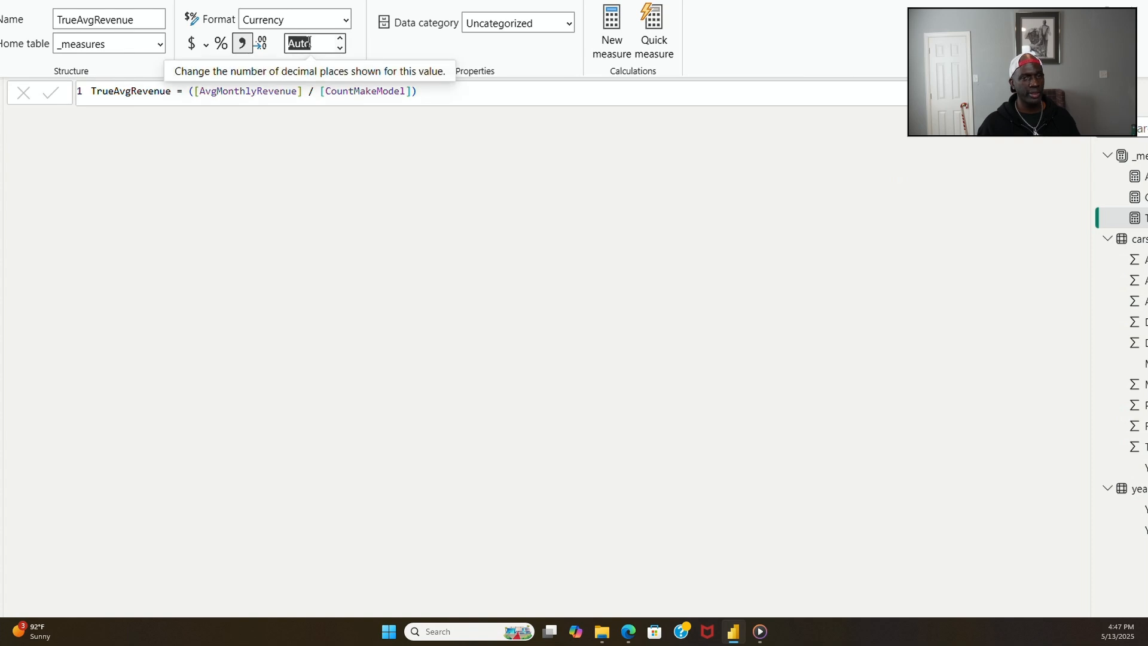
text(2)
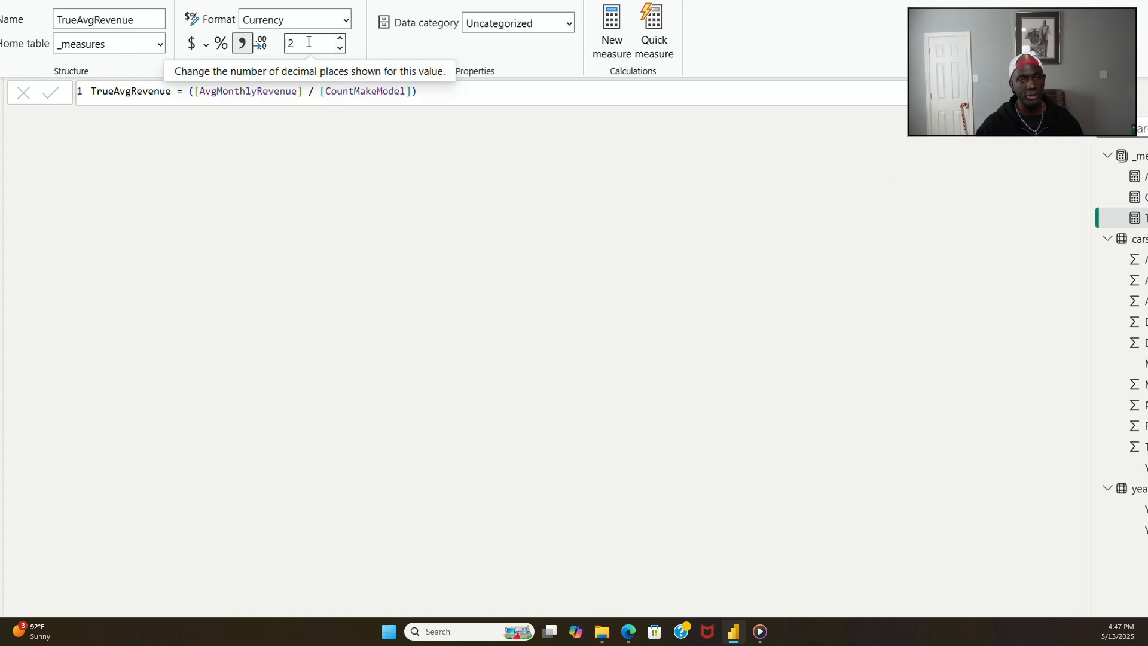
key(Return)
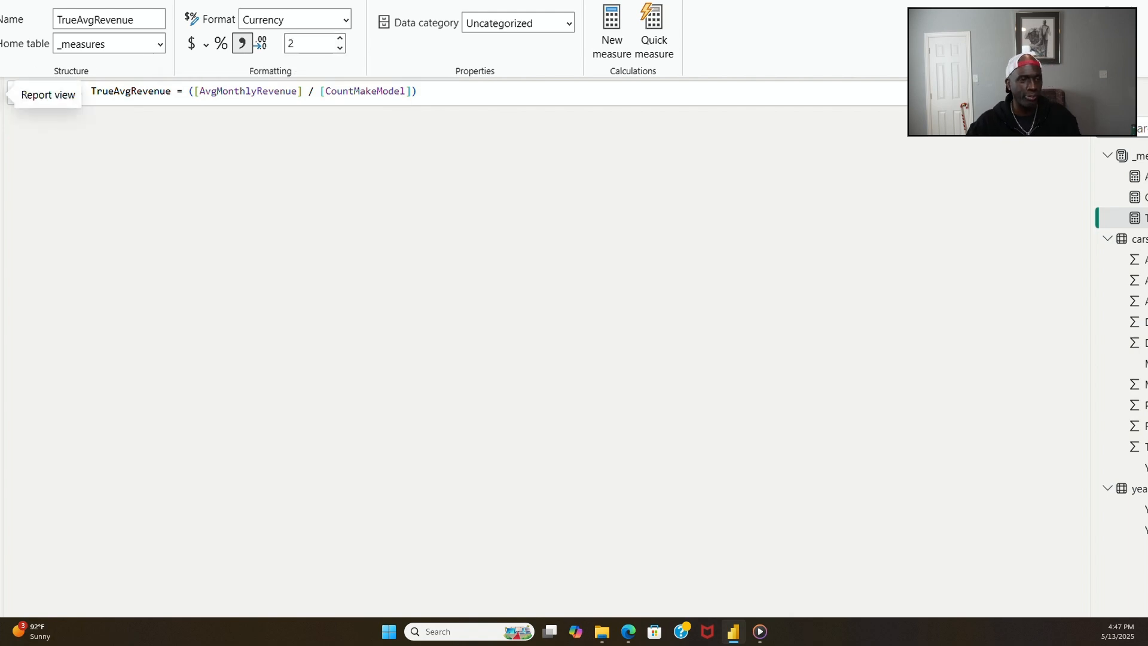
click(12, 90)
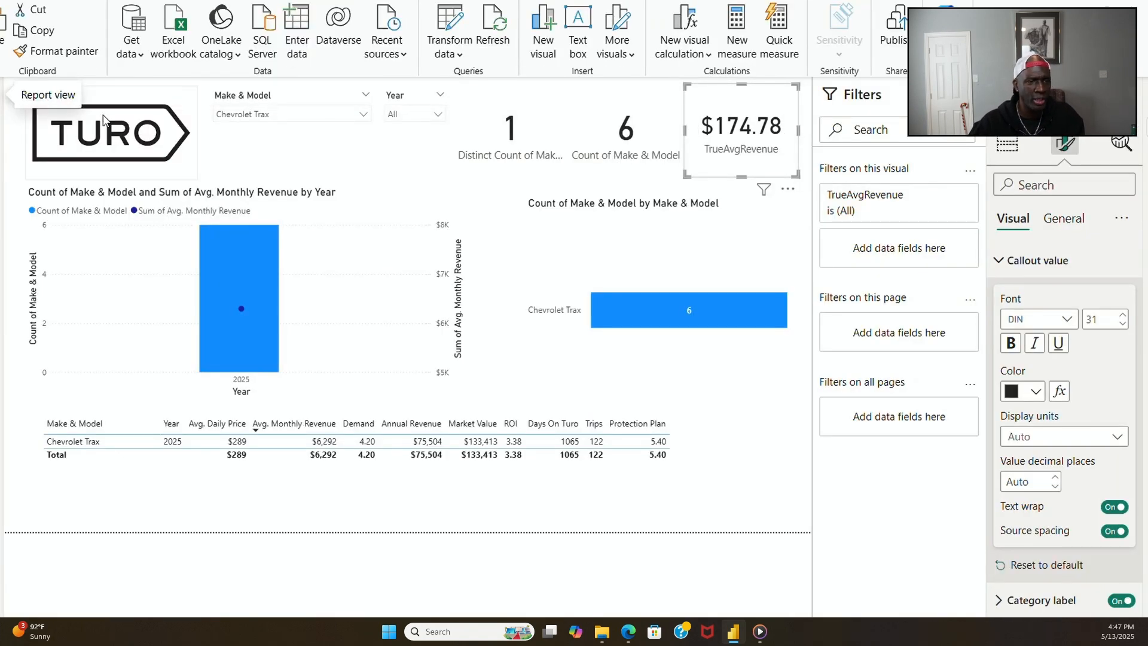
Step: Narrow the combo chart to about two-thirds of its width and shorten the funnel by lowering its upper edge
mouse_move(673, 193)
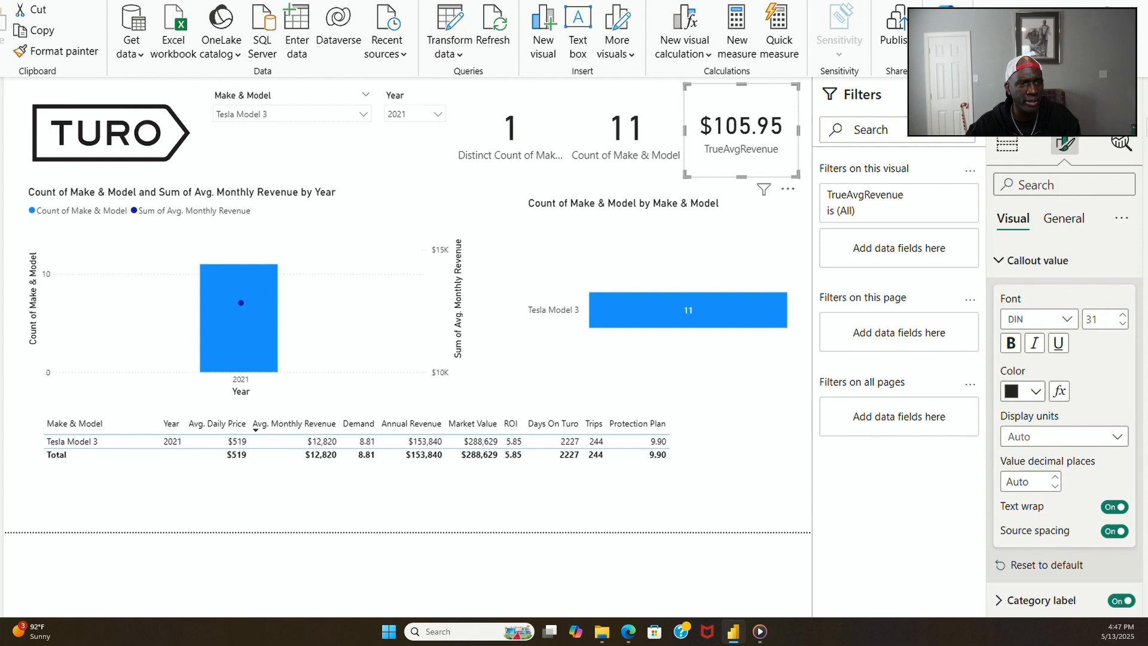
click(458, 240)
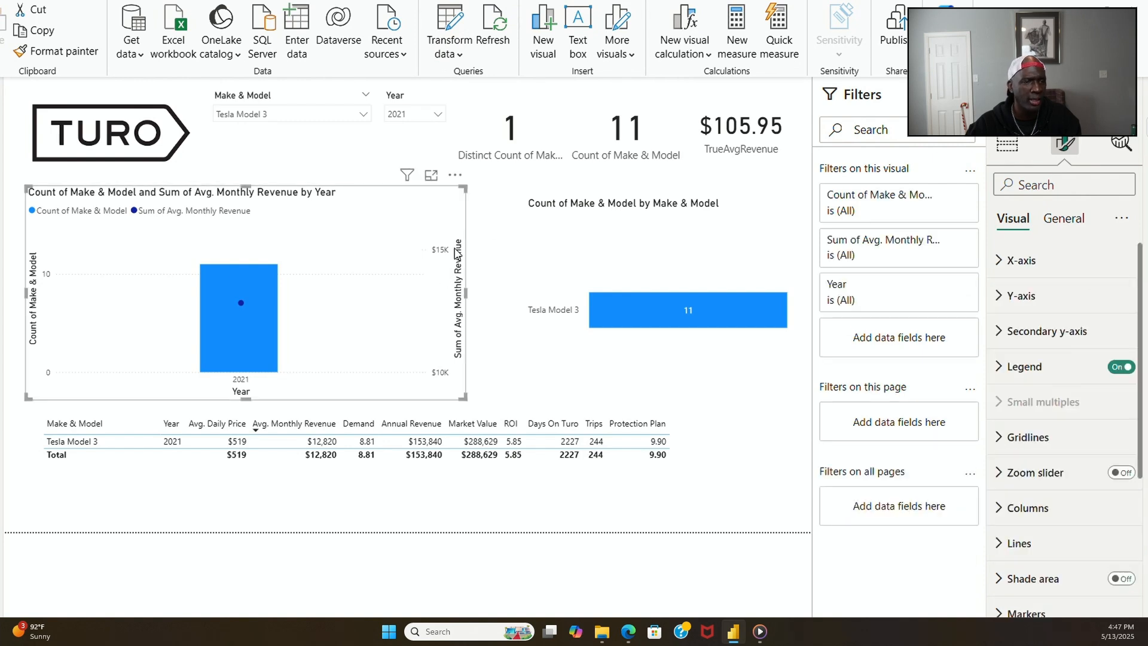
drag(461, 293, 331, 301)
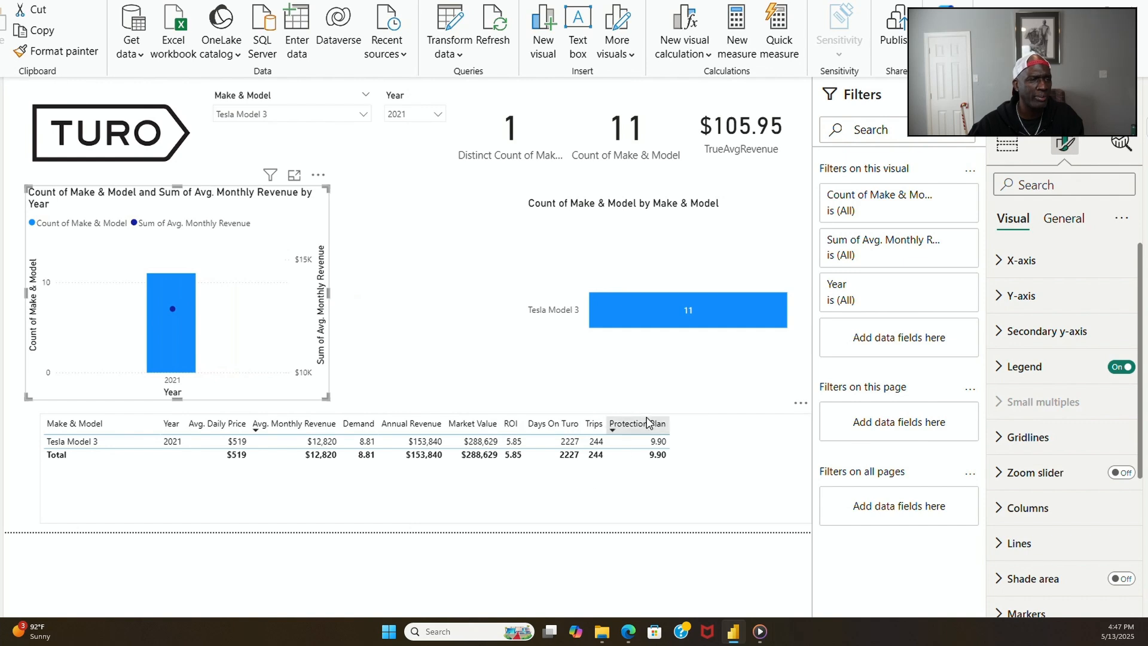
click(634, 257)
drag(659, 206, 646, 307)
click(628, 247)
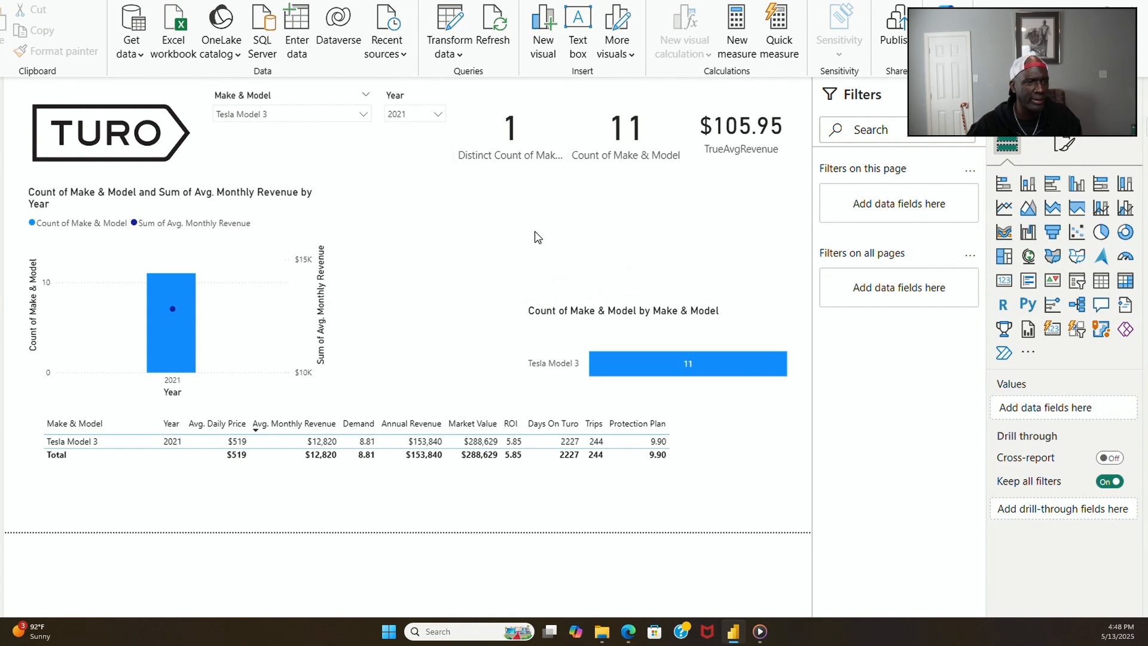
Step: Duplicate the Distinct Count, Count of Make & Model and TrueAvgRevenue cards, placing the copies in a row directly below the originals
click(533, 164)
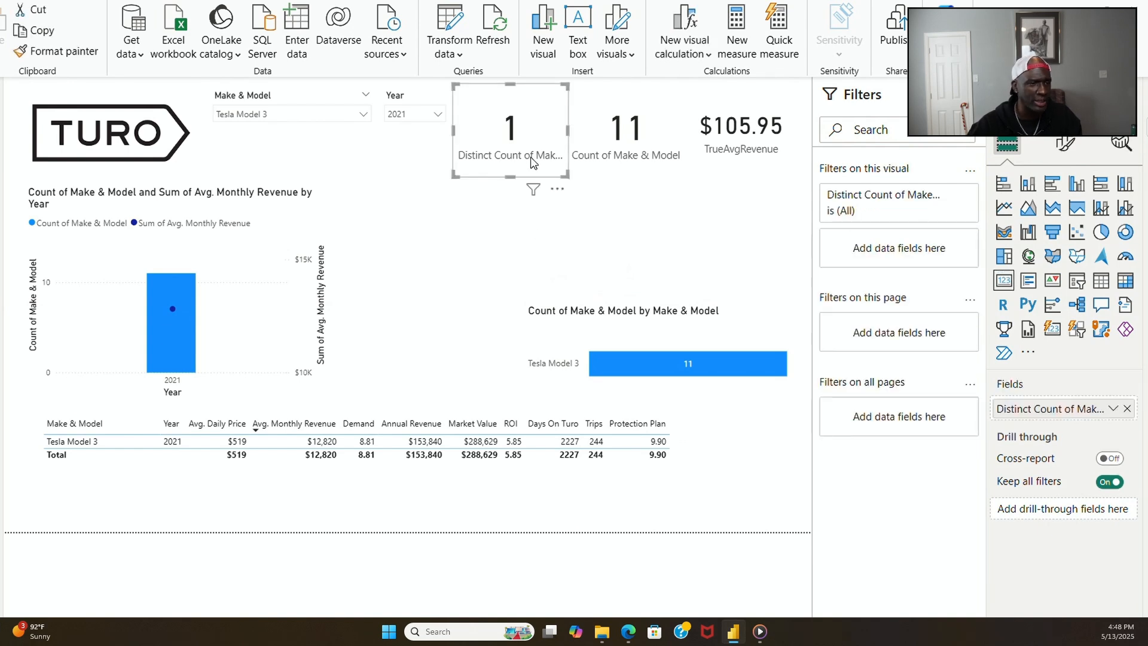
ctrl+click(648, 122)
ctrl+click(725, 124)
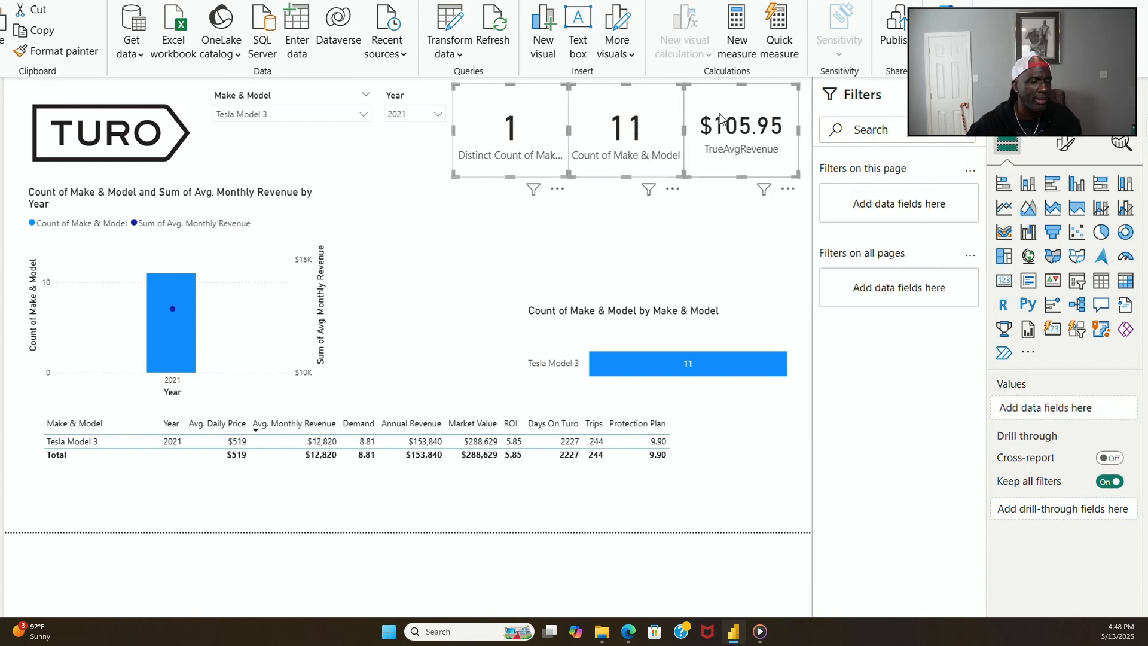
click(588, 240)
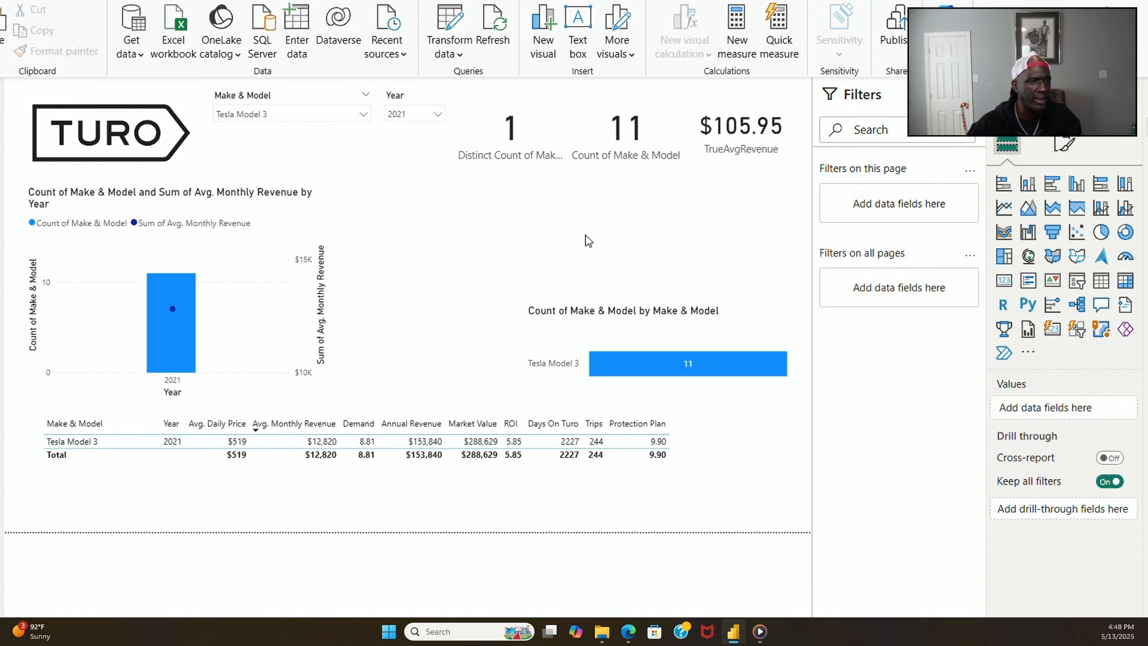
key(ctrl+z)
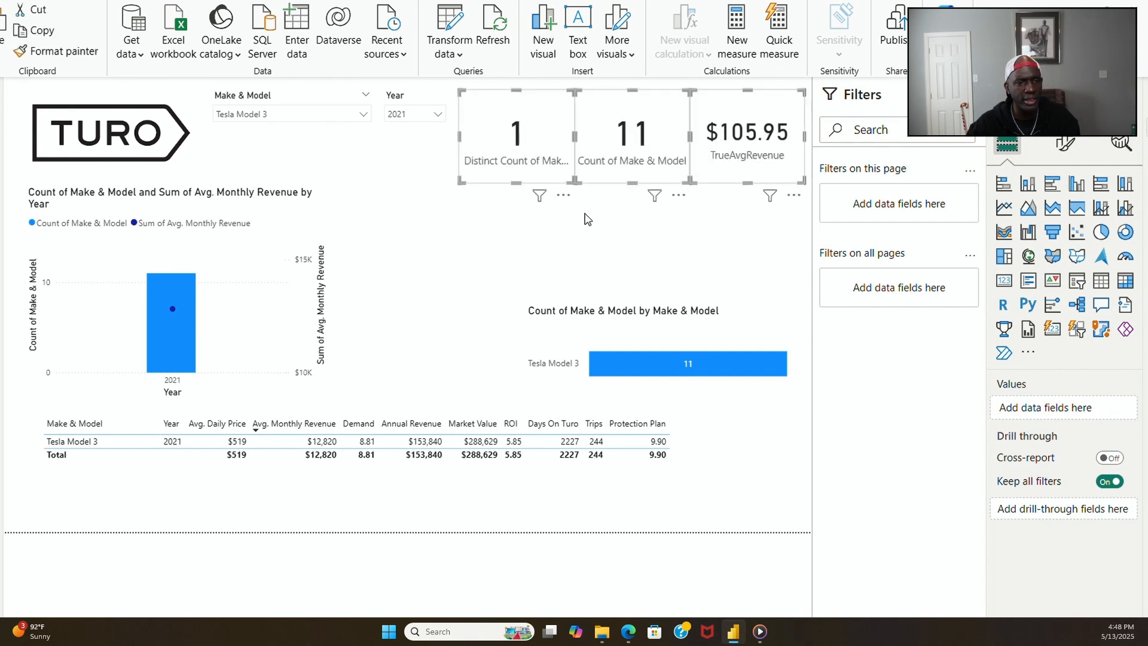
drag(529, 123, 534, 214)
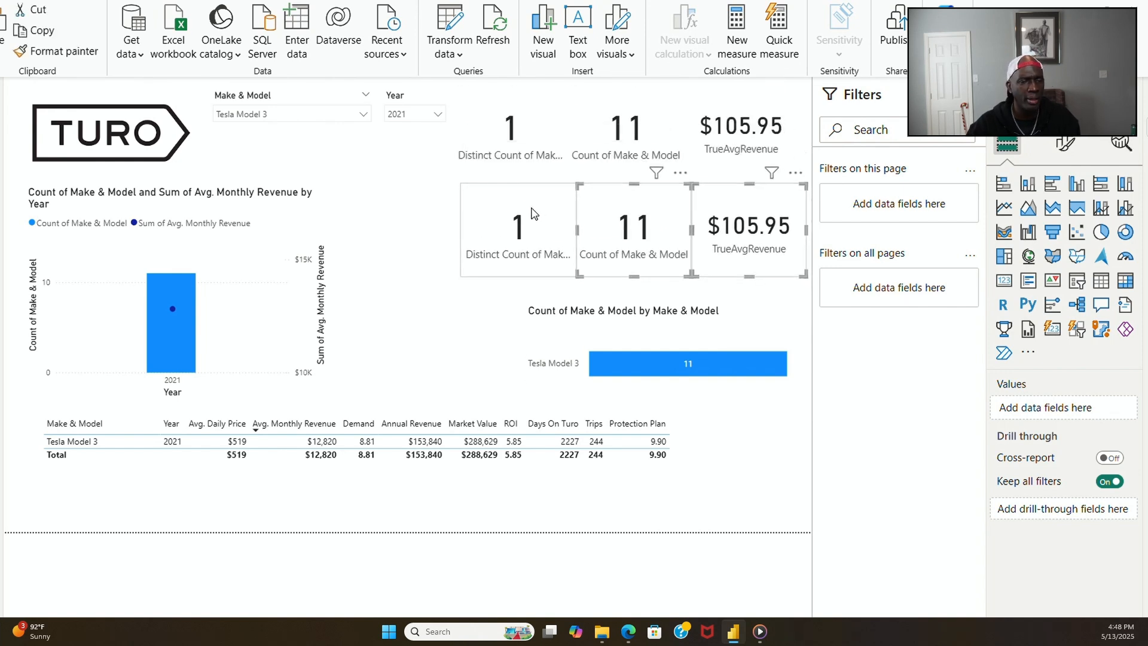
click(527, 212)
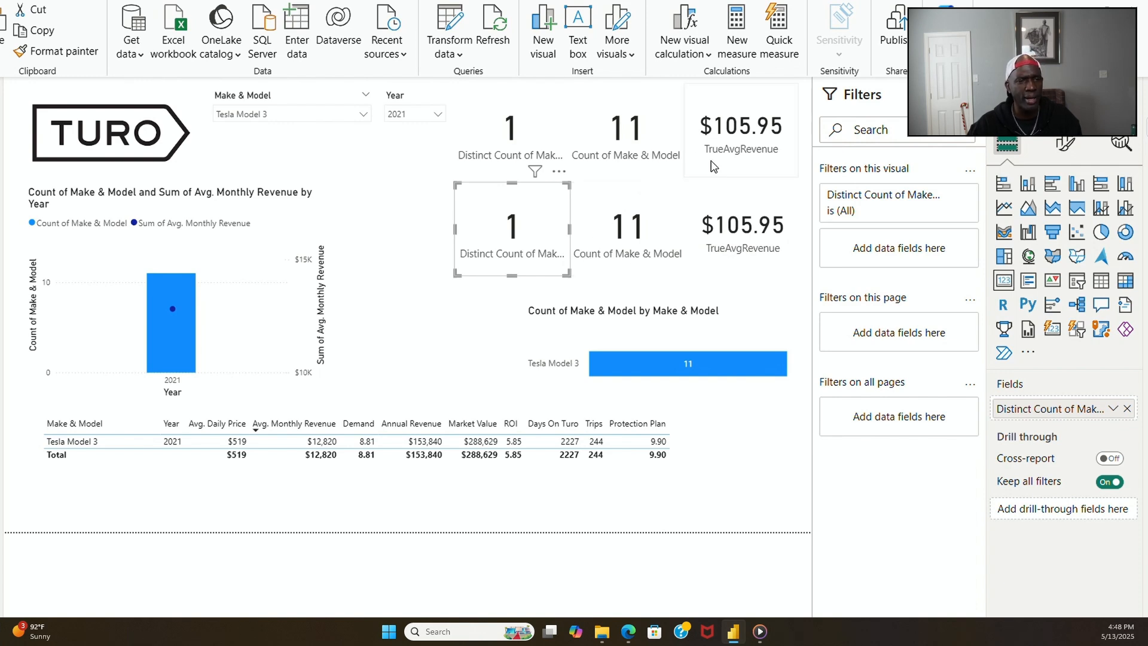
Step: Delete the duplicated Distinct Count and Count of Make & Model cards, keeping the TrueAvgRevenue copy
click(735, 232)
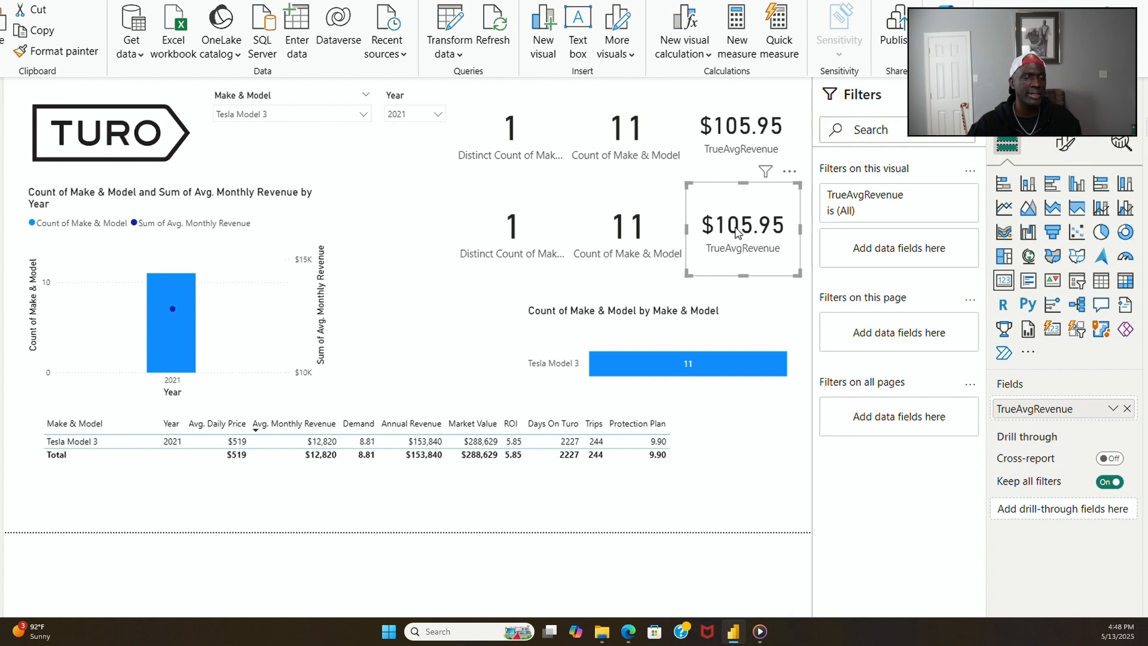
click(616, 236)
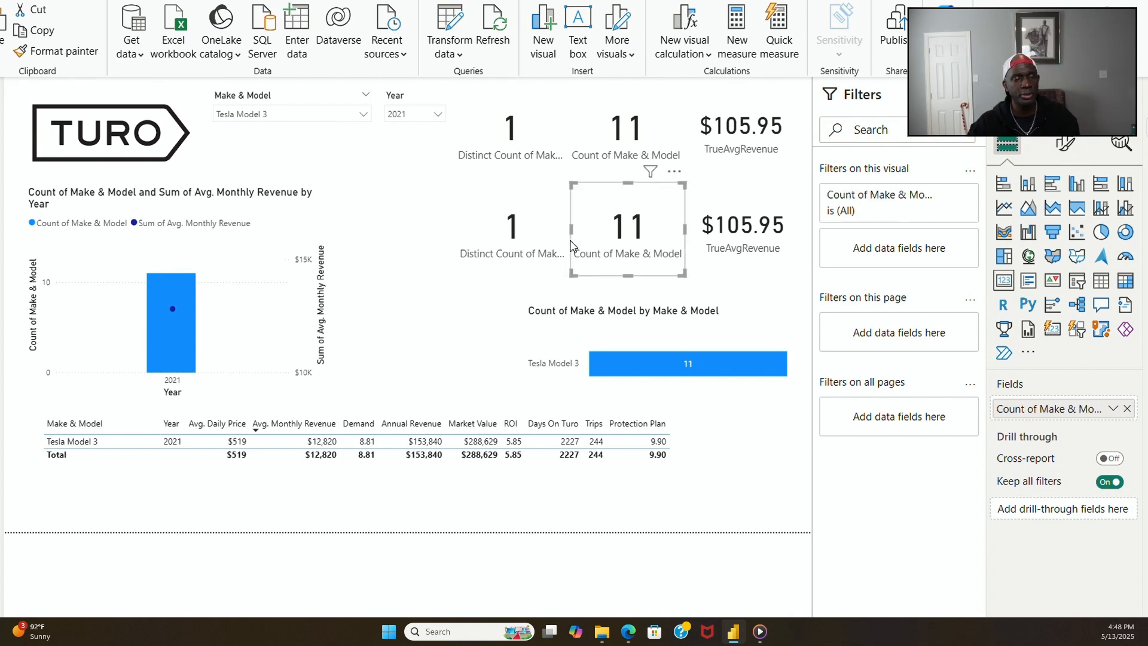
ctrl+click(516, 233)
key(Delete)
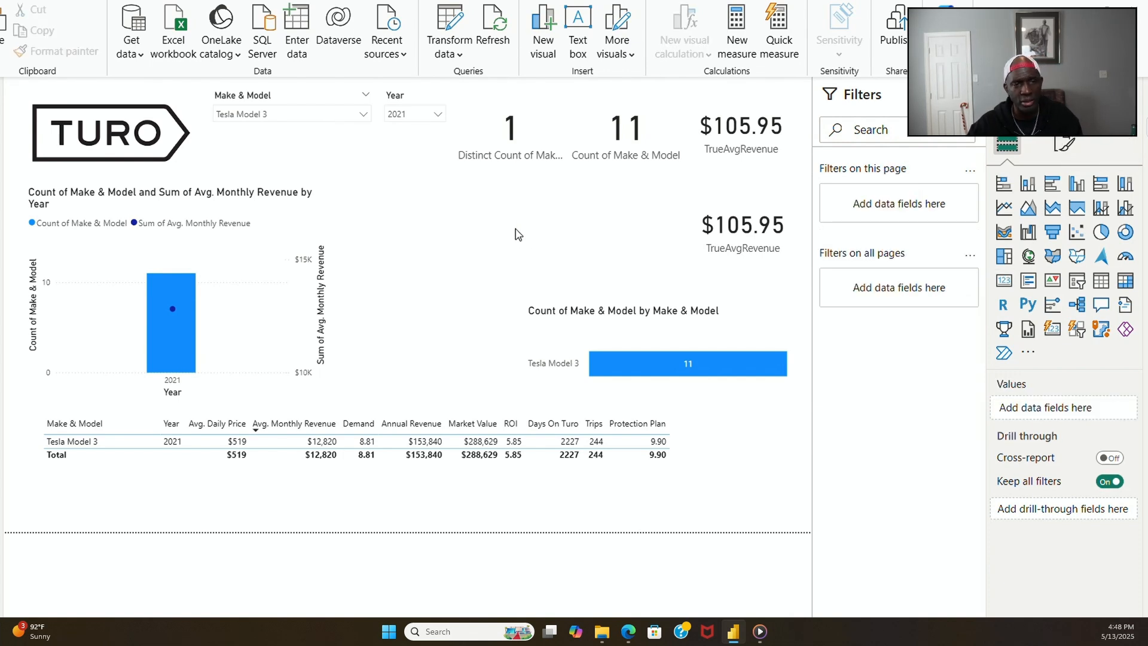
Step: Replace the duplicated TrueAvgRevenue card's field with the TrueAvgDailyPrice measure
click(765, 233)
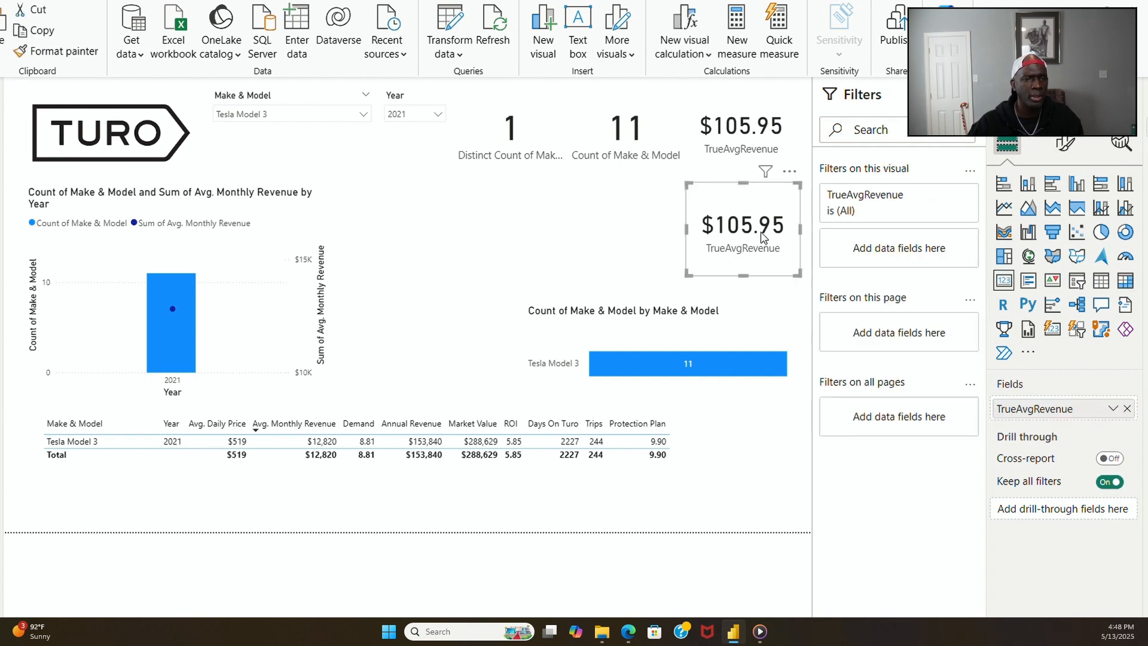
click(1127, 409)
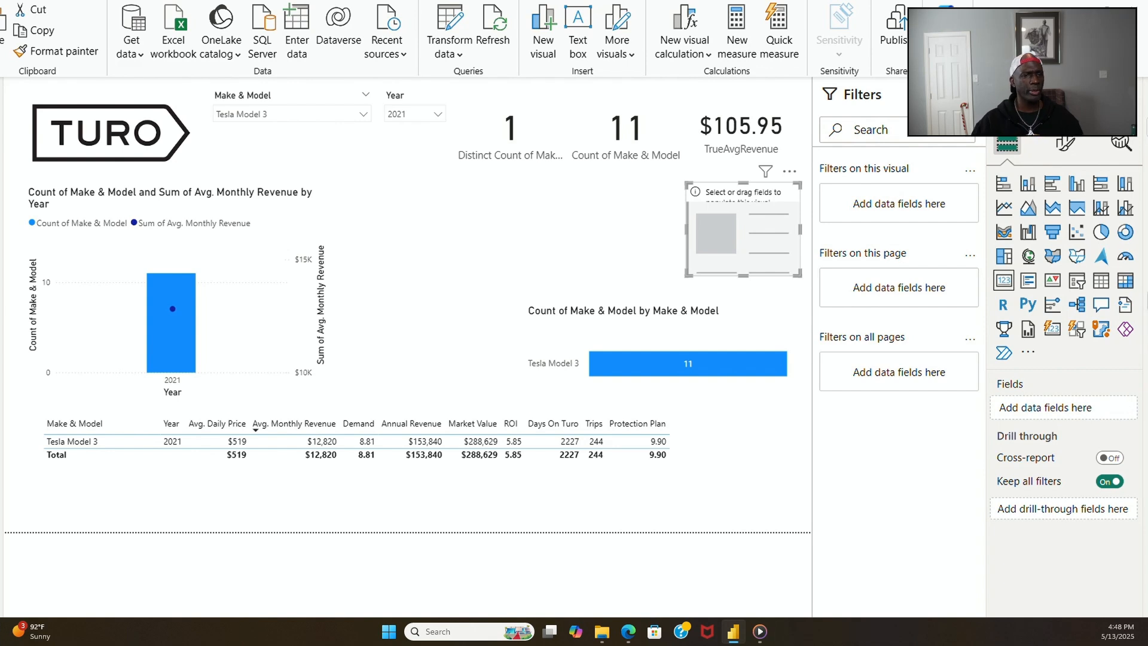
drag(987, 263, 757, 263)
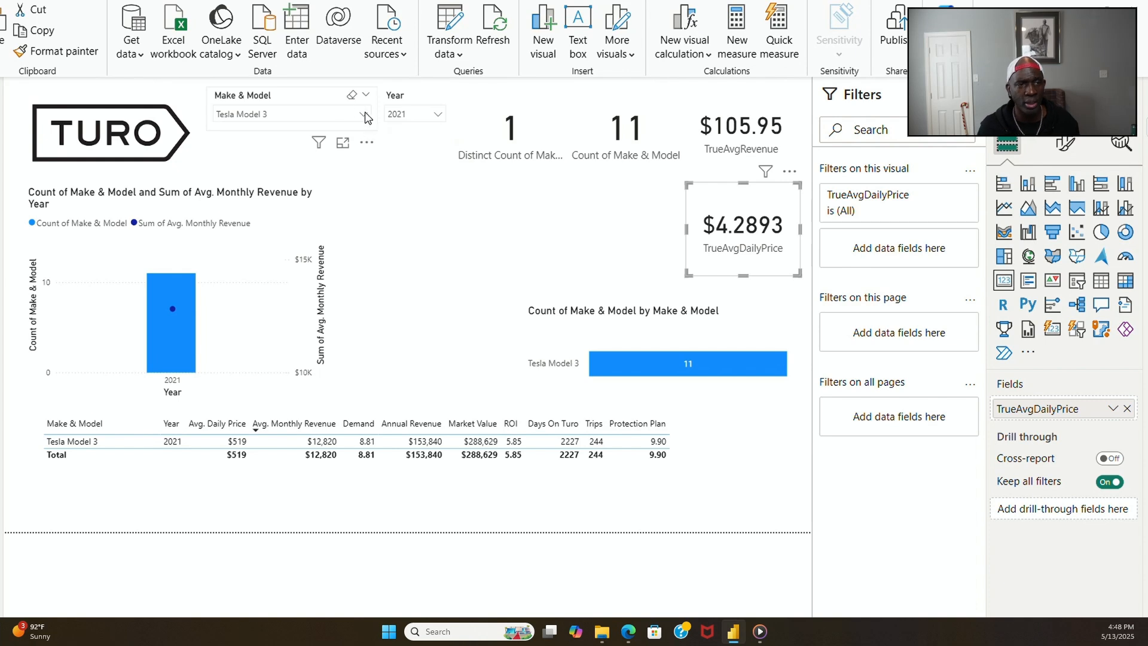
Step: Clear the Make & Model slicer selection and replace the TrueAvgDailyPrice card's field with the AvgDailyPrice measure
click(350, 96)
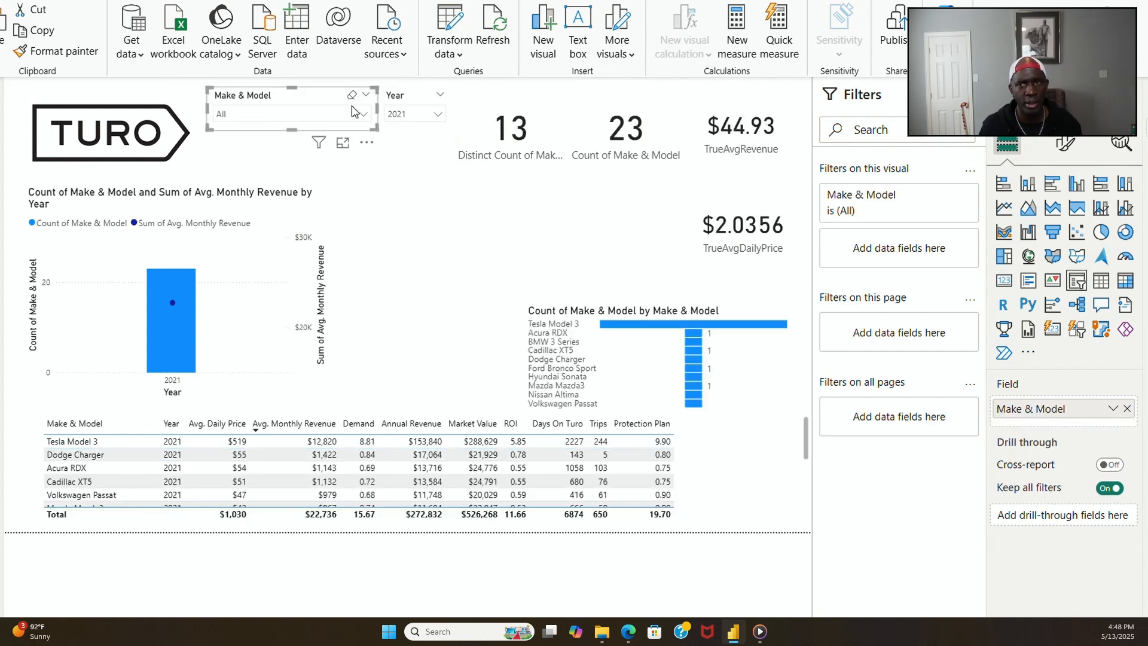
click(741, 228)
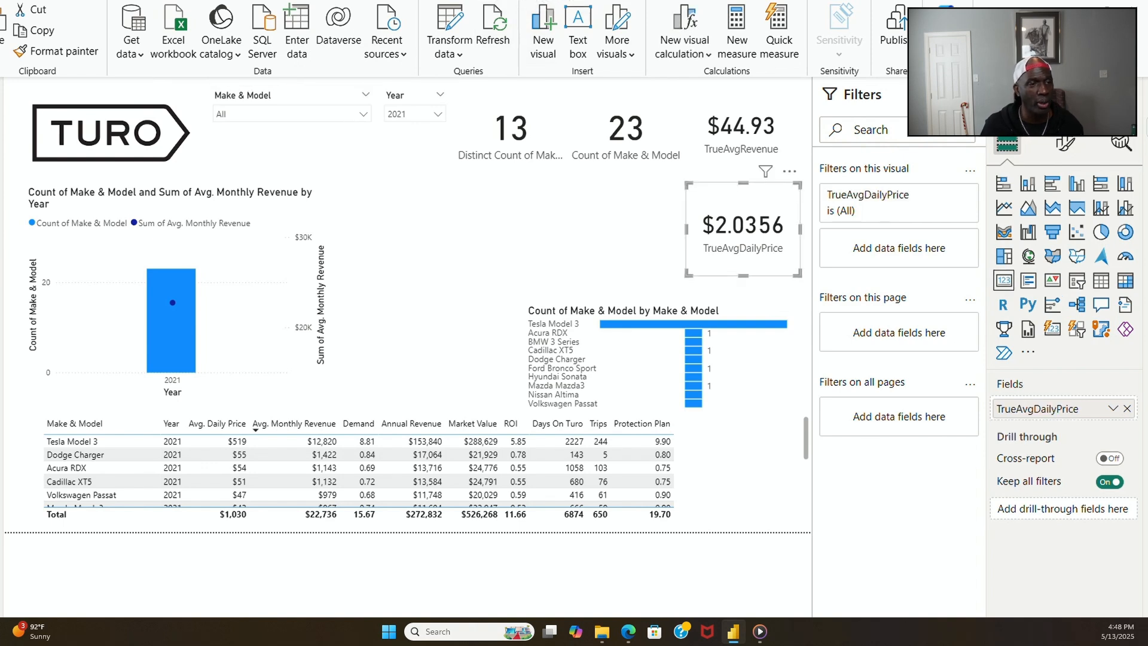
click(1127, 409)
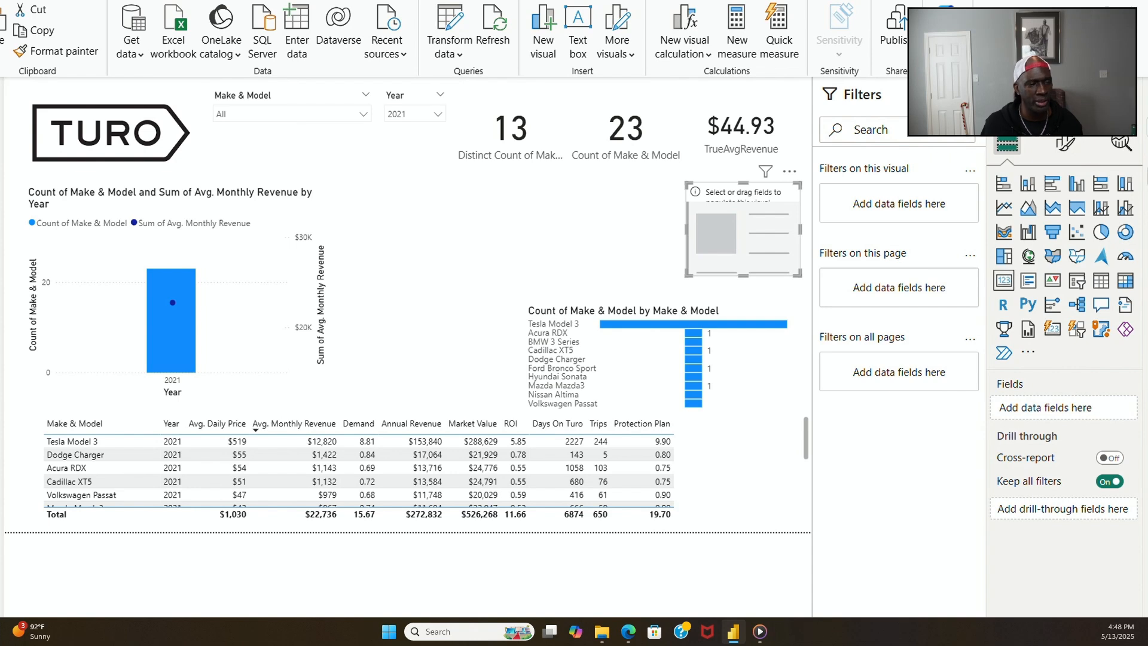
drag(1129, 185, 773, 231)
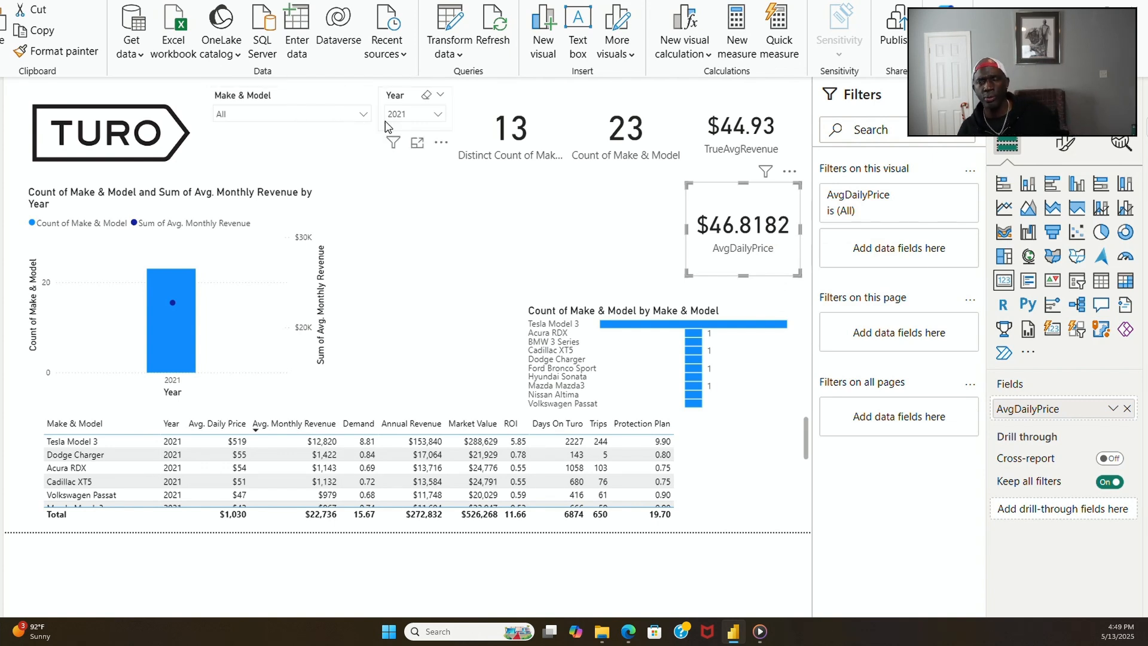
Step: Clear the Year slicer selection and replace the TrueAvgRevenue card's field with the AvgMonthlyRevenue measure
click(427, 97)
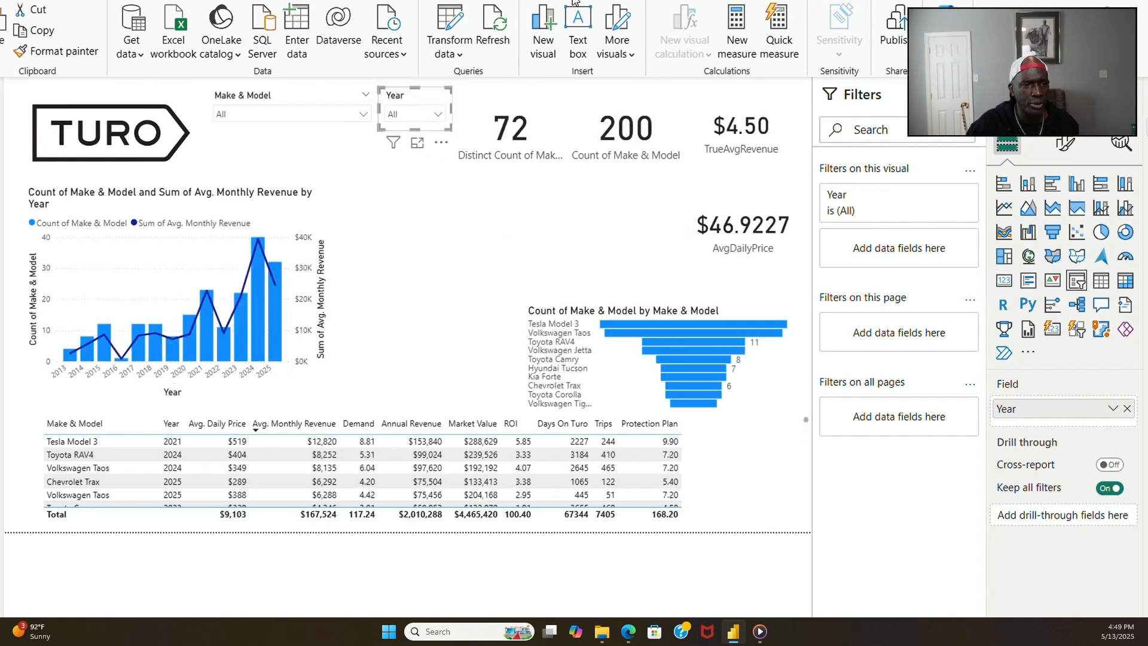
mouse_move(233, 193)
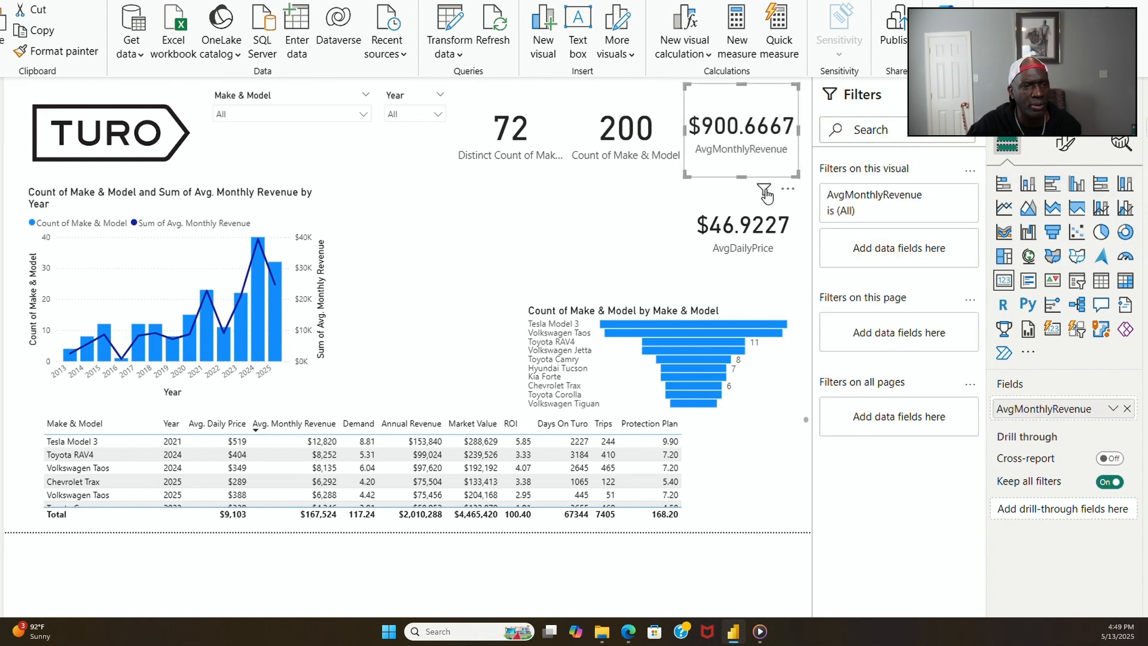
Step: Filter the report by Audi Q5, BMW 3 Series and Cadillac XT5 in turn to check the average cards against the table
click(363, 115)
click(224, 189)
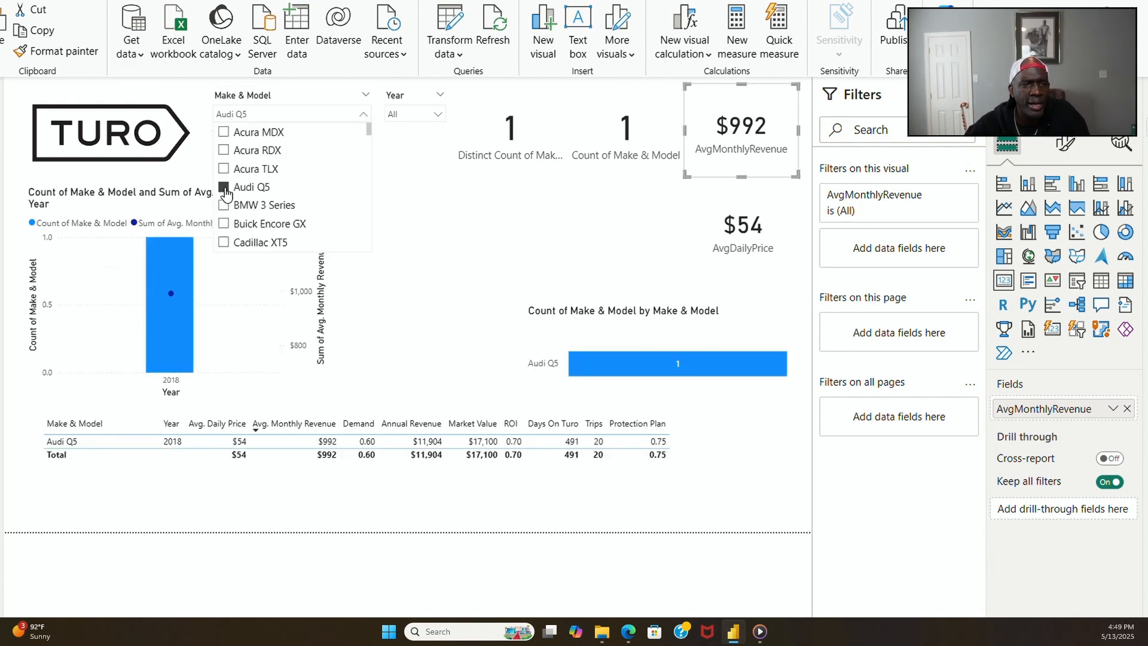
click(224, 206)
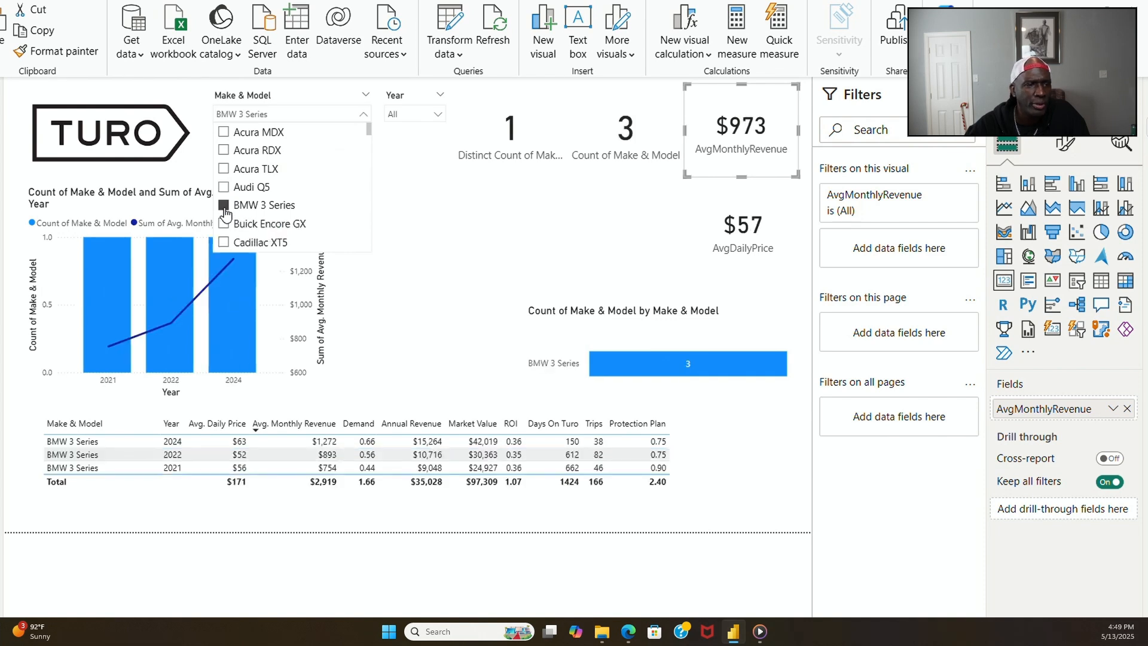
click(224, 243)
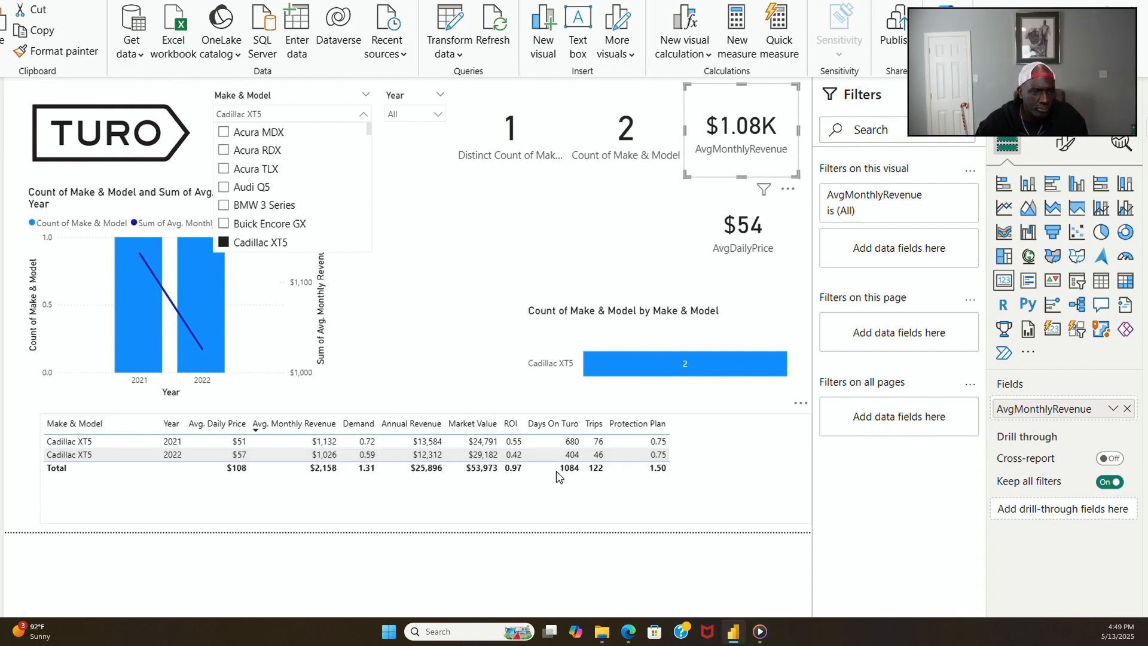
Step: Remove the Avg. Monthly Revenue, Protection Plan, Trips, Days On Turo, ROI and Market Value columns from the table
click(777, 488)
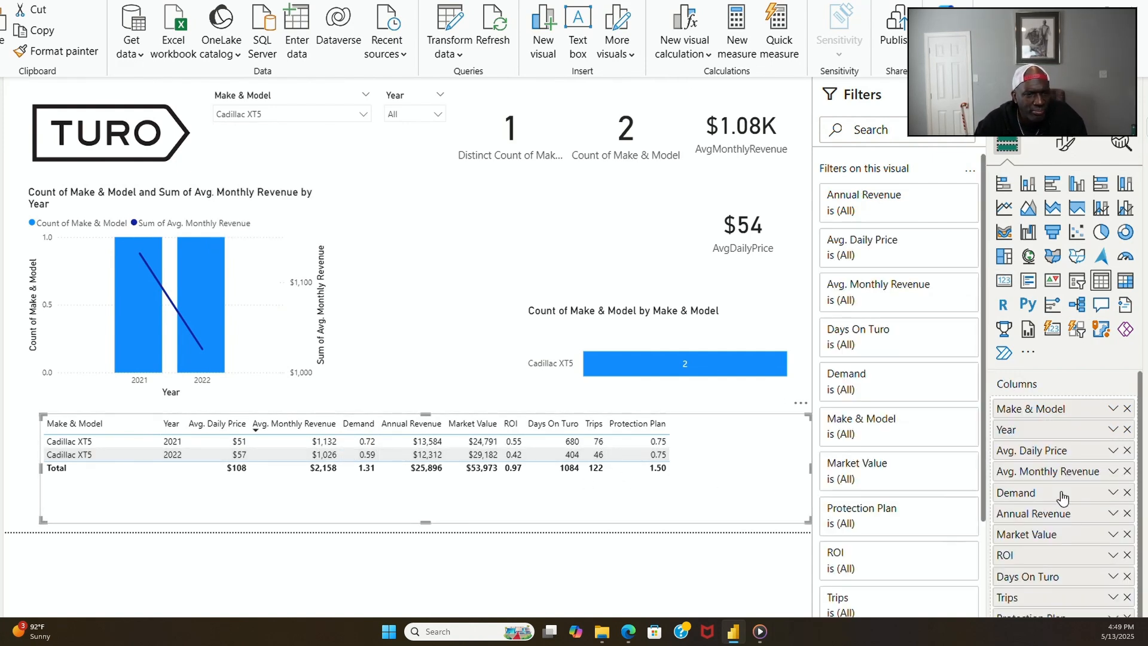
click(1127, 472)
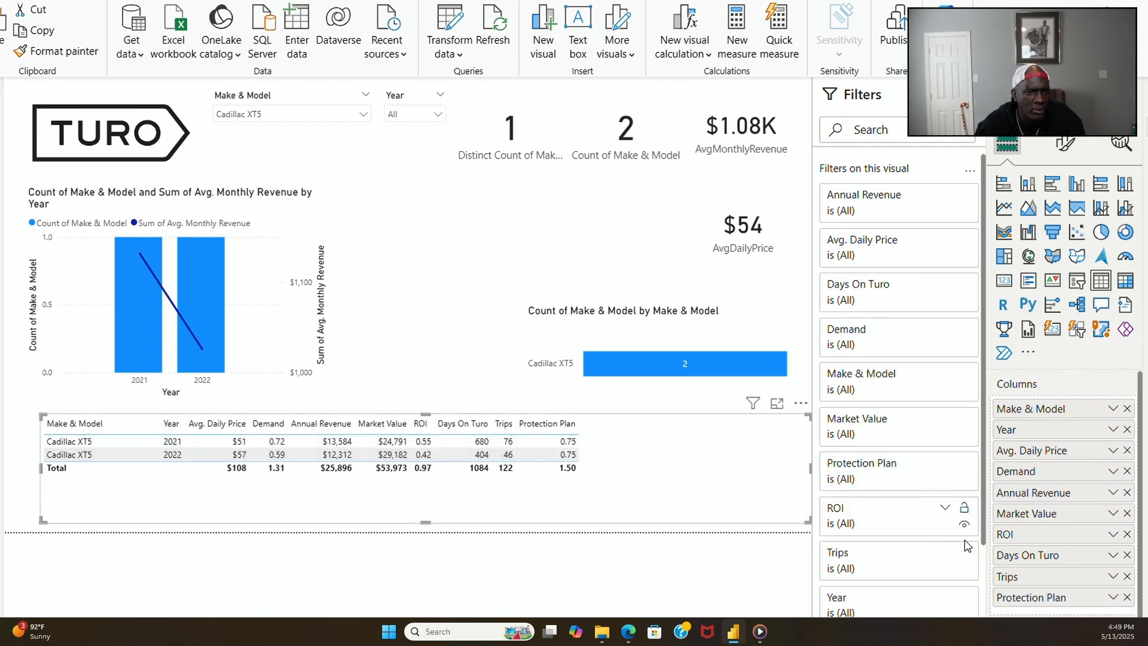
click(1127, 598)
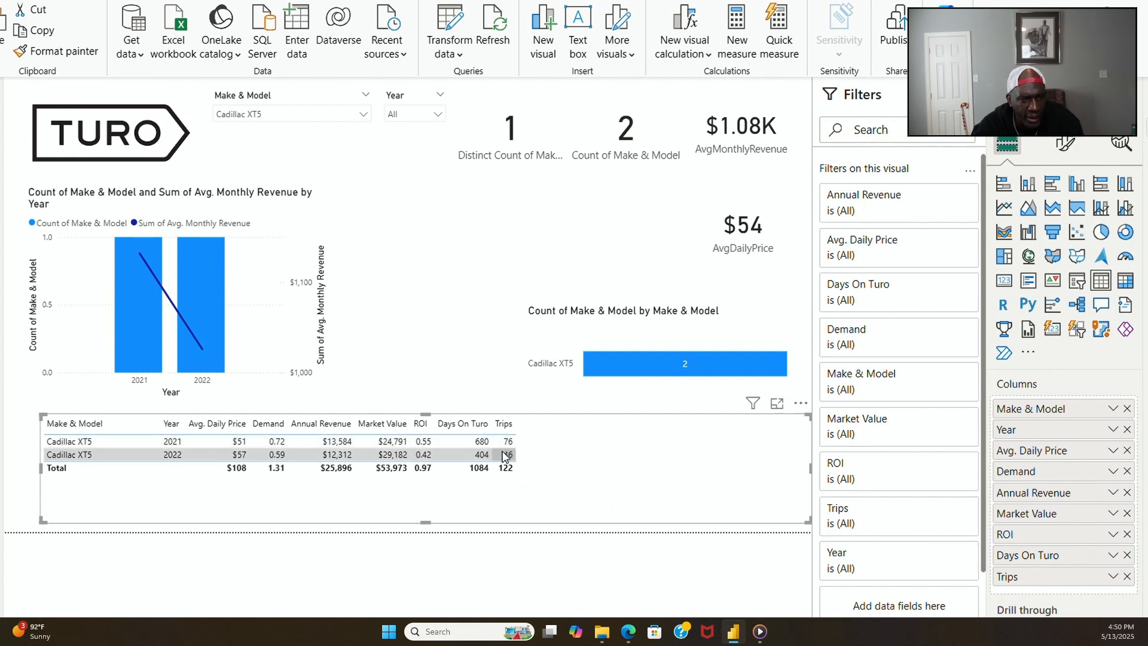
click(1128, 576)
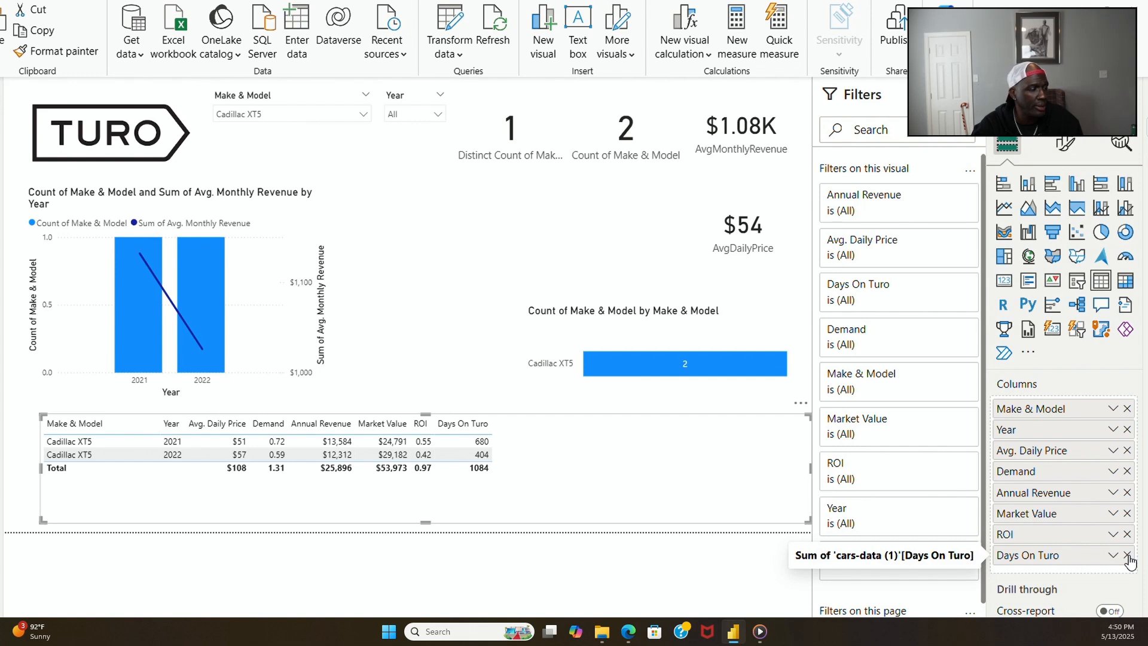
key(ctrl+z)
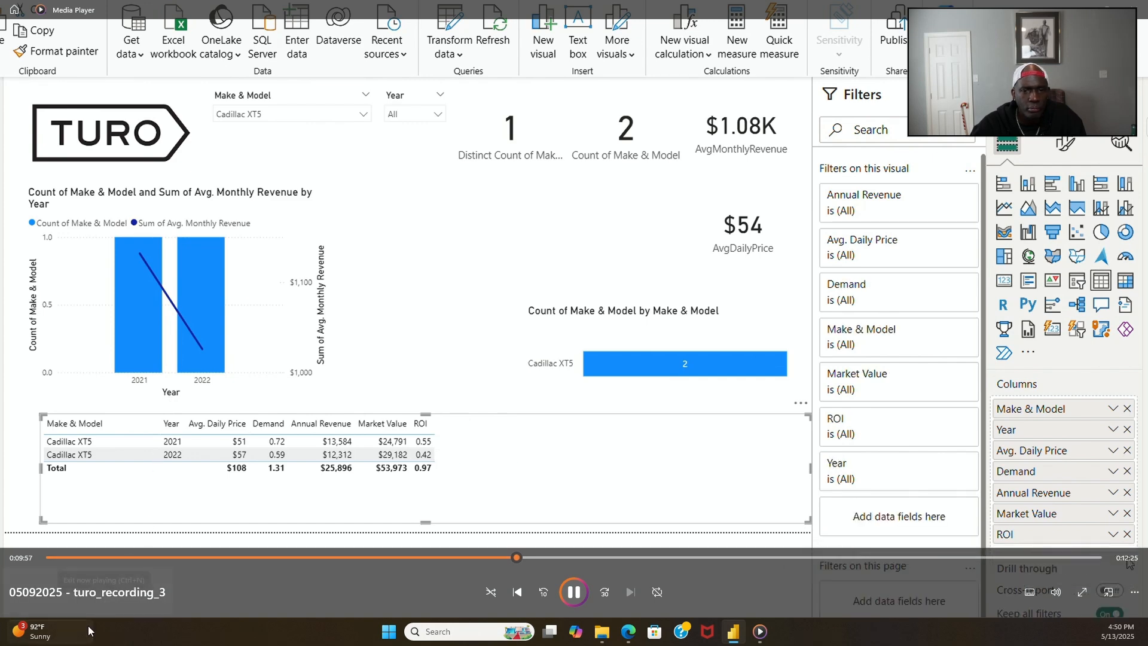
mouse_move(87, 643)
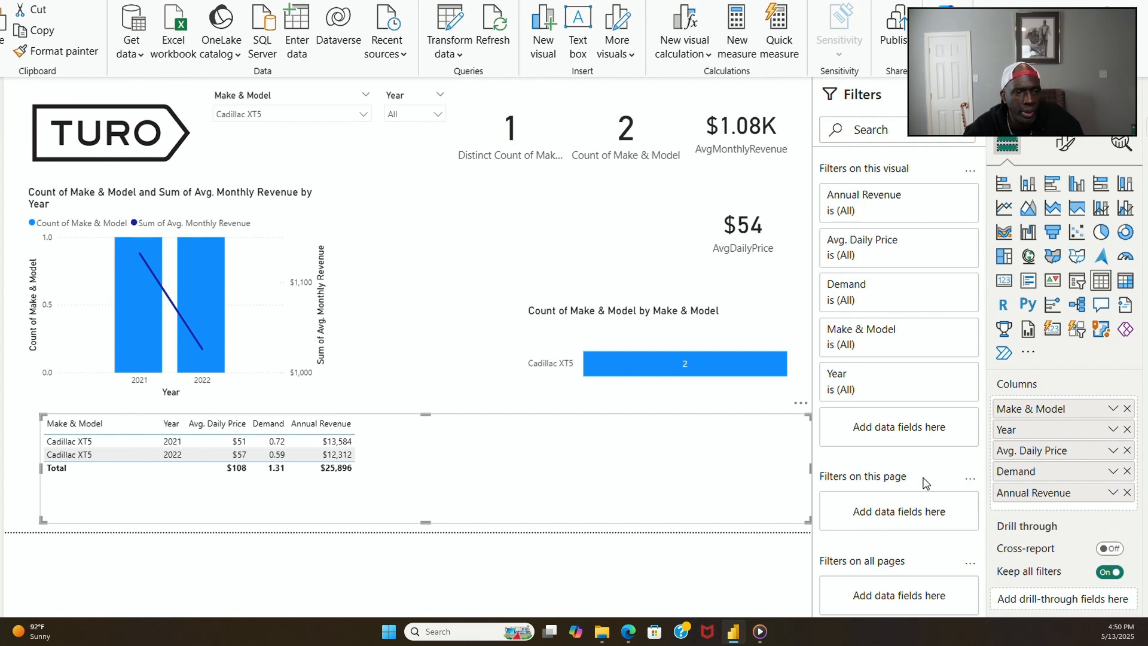
Step: Delete the car details table from the report page
click(438, 340)
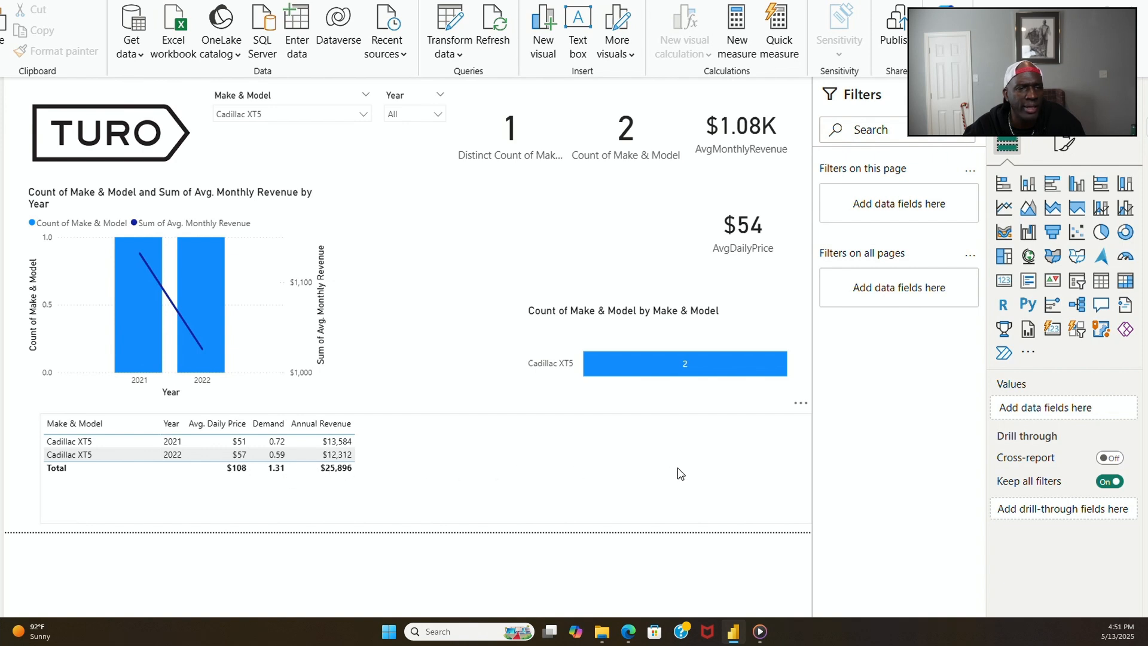
click(709, 464)
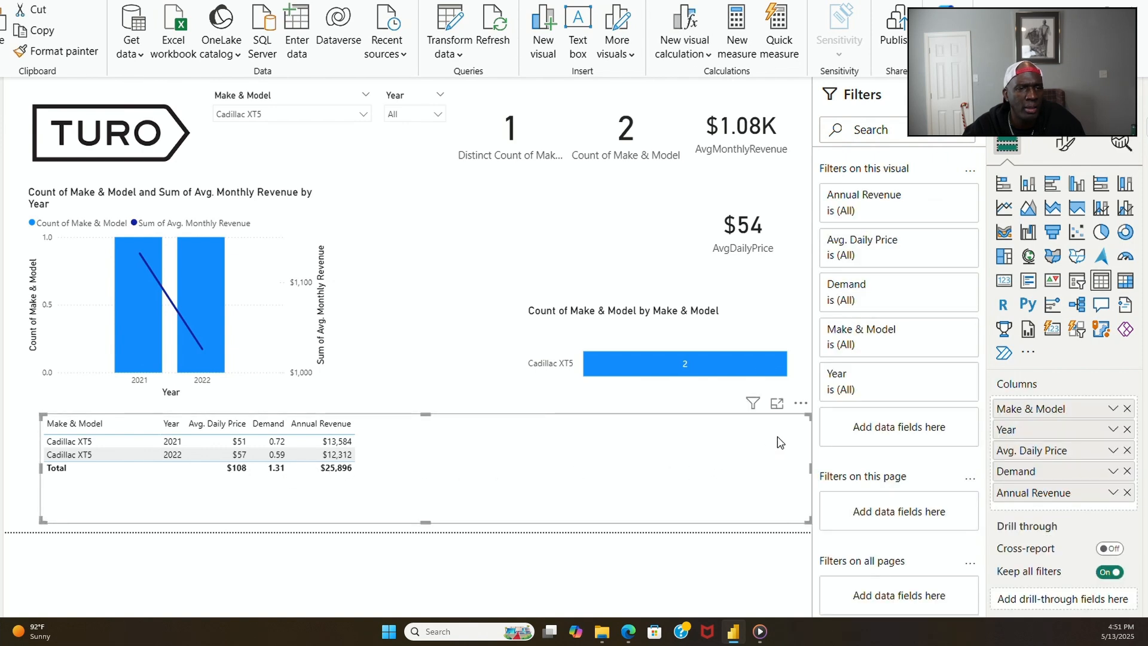
click(800, 403)
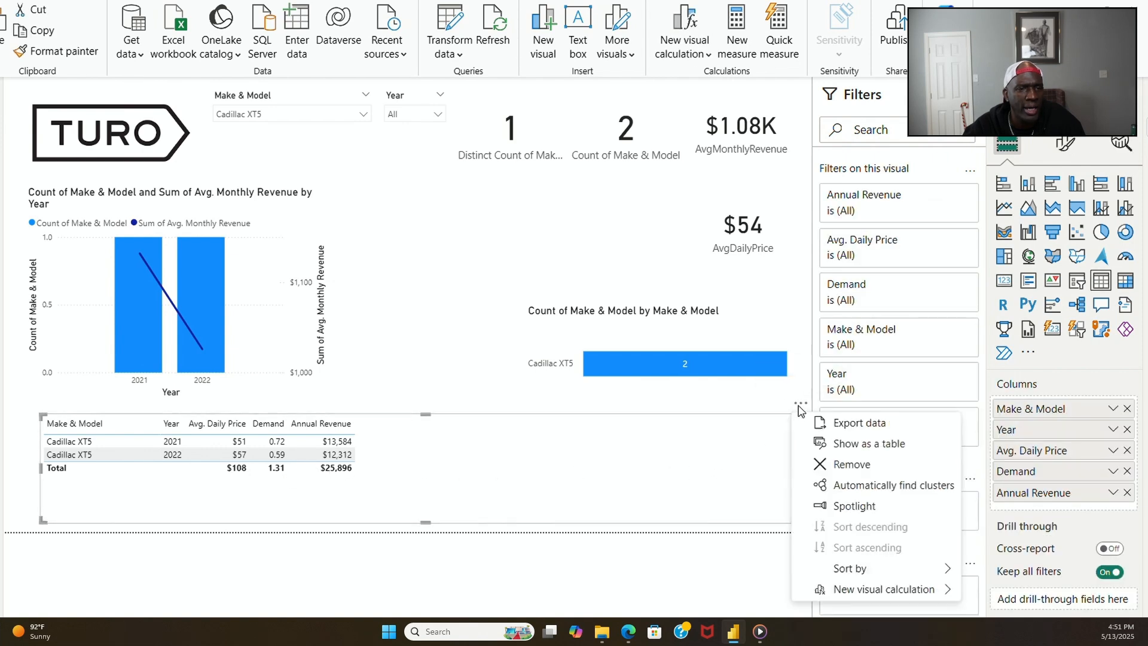
click(858, 464)
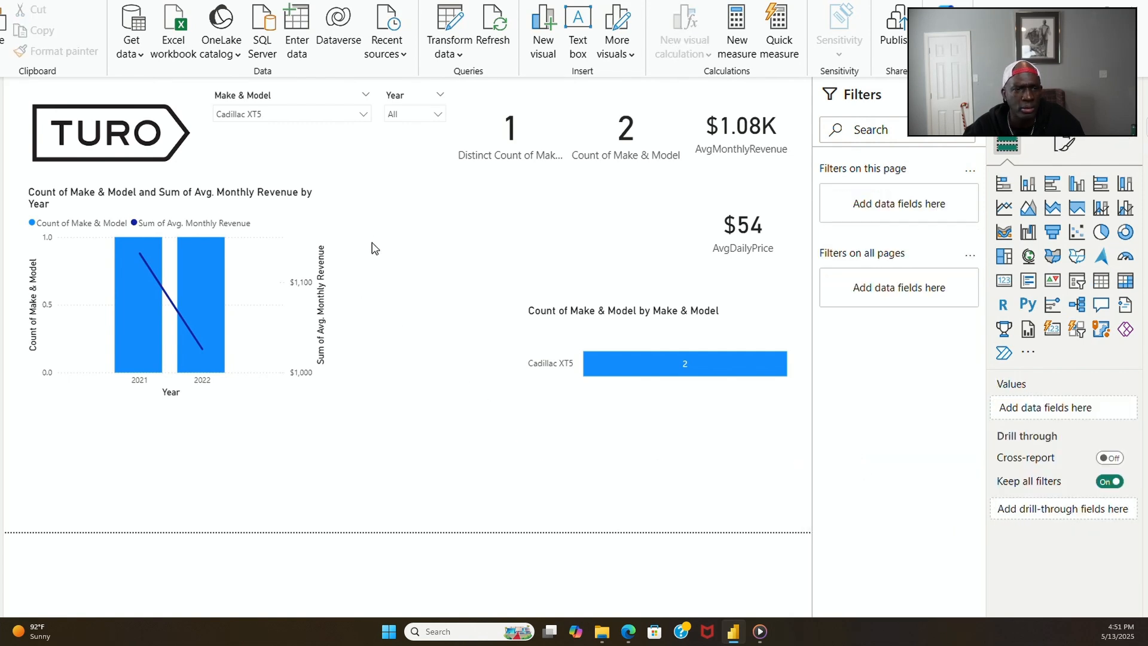
Step: Clear the selections in the Make & Model and Year slicers
click(352, 95)
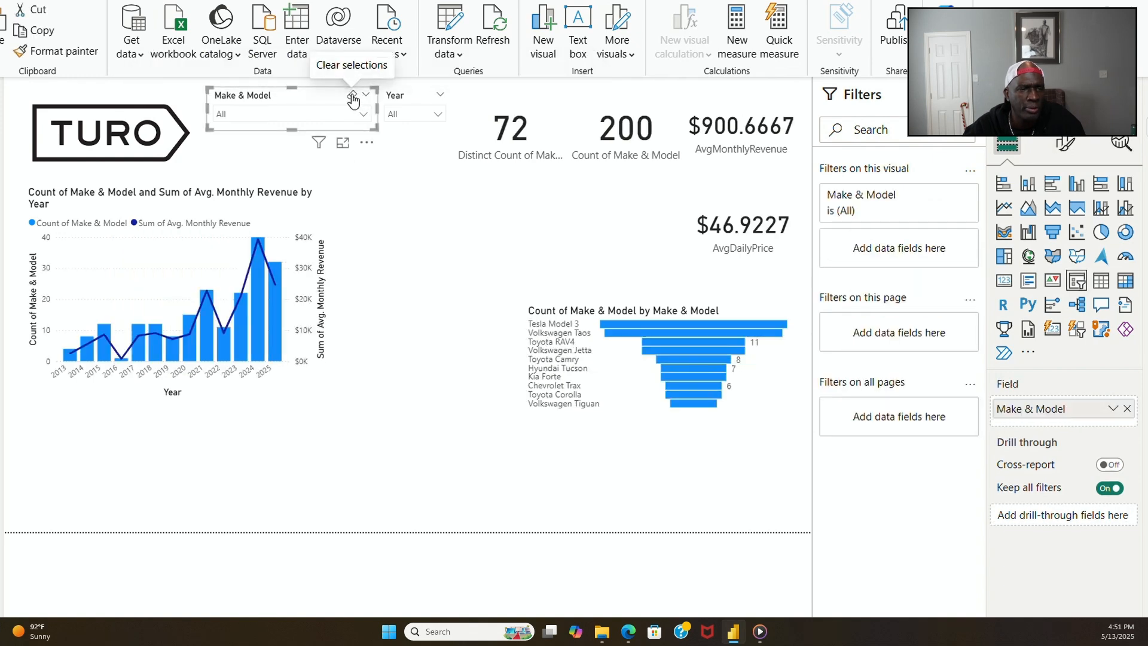
click(431, 96)
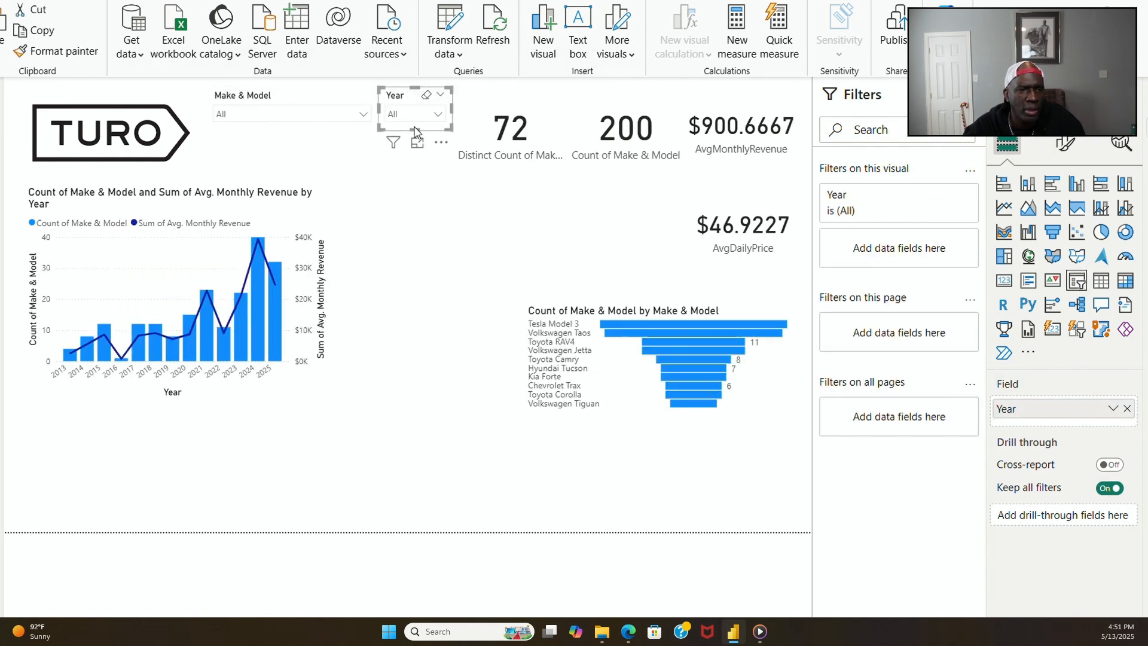
click(436, 364)
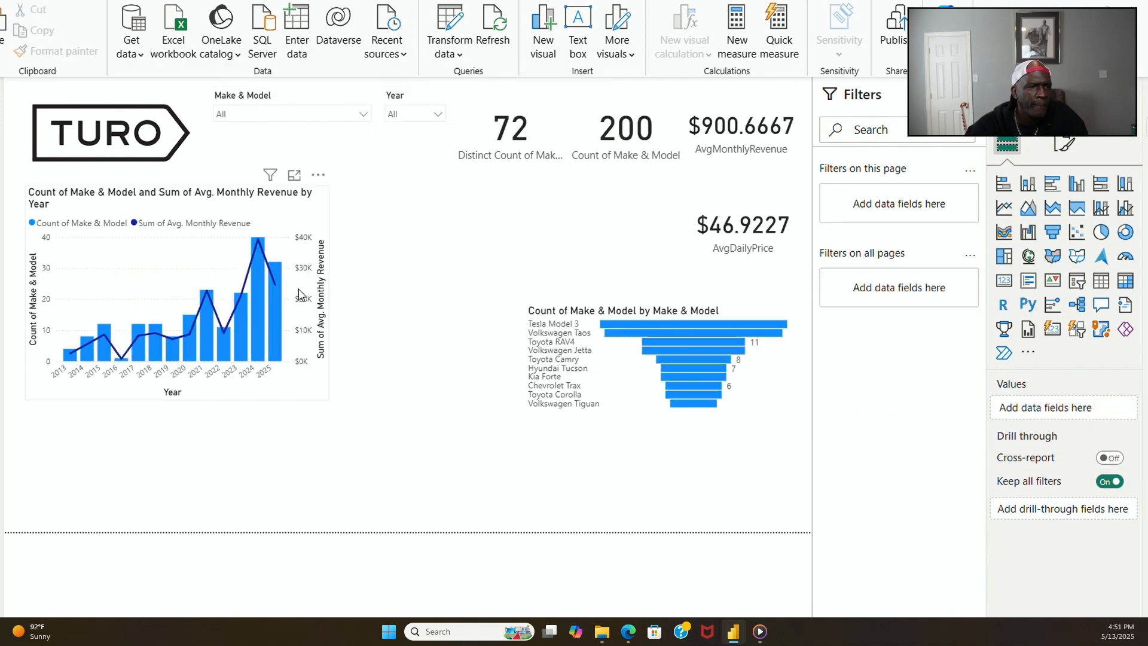
Step: Enlarge the combo chart and place it lower on the page, filling the space beside the funnel
click(320, 224)
drag(329, 298, 510, 307)
drag(355, 396, 352, 503)
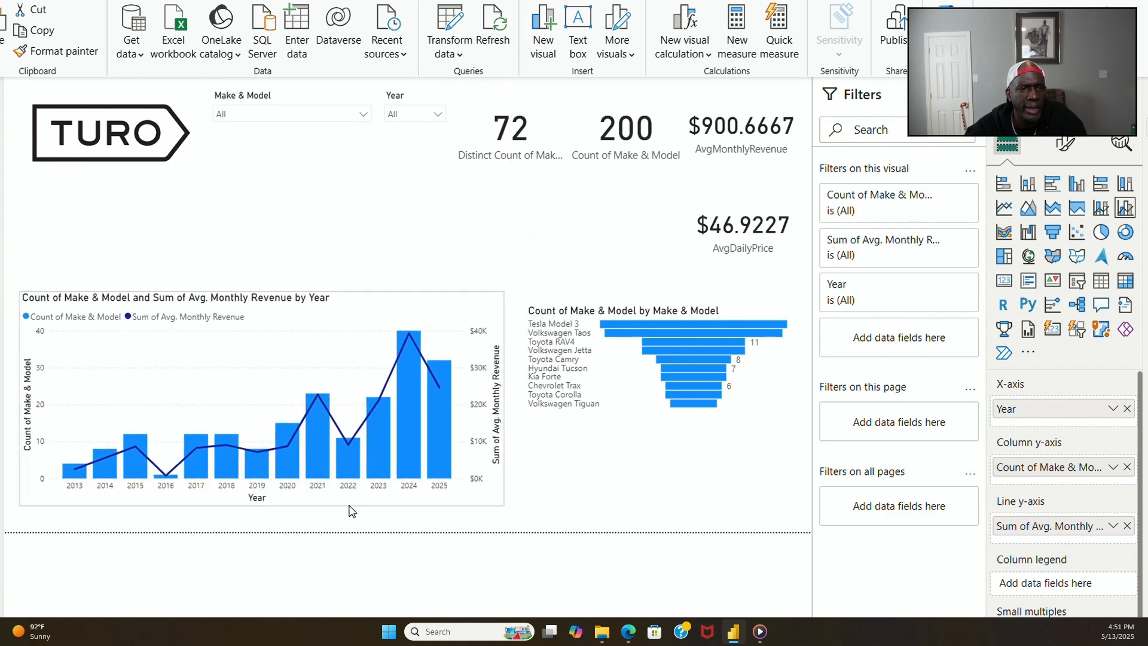
Step: Stretch the funnel chart vertically to match the combo chart's upper and lower edges
click(606, 314)
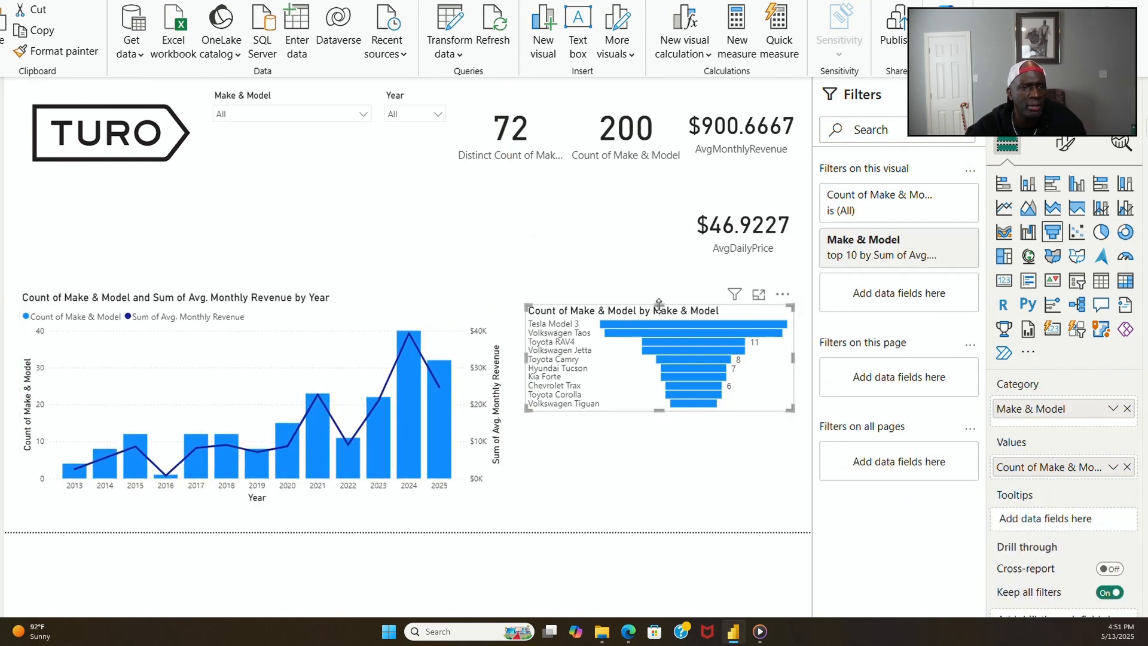
drag(660, 304, 662, 297)
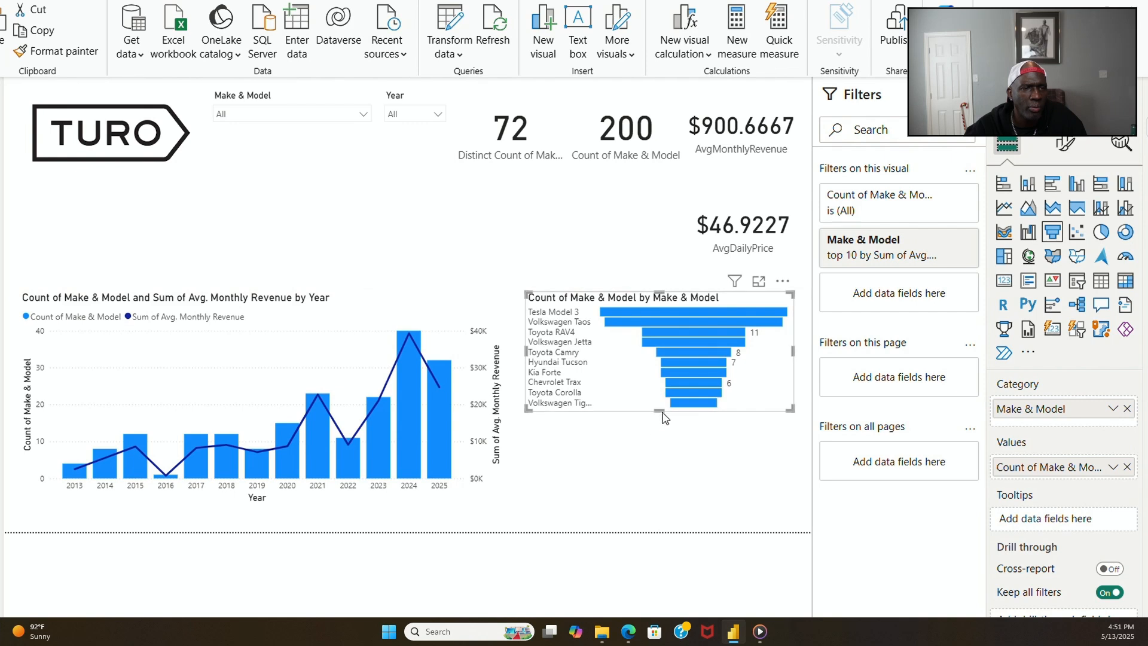
drag(668, 433, 660, 505)
click(513, 225)
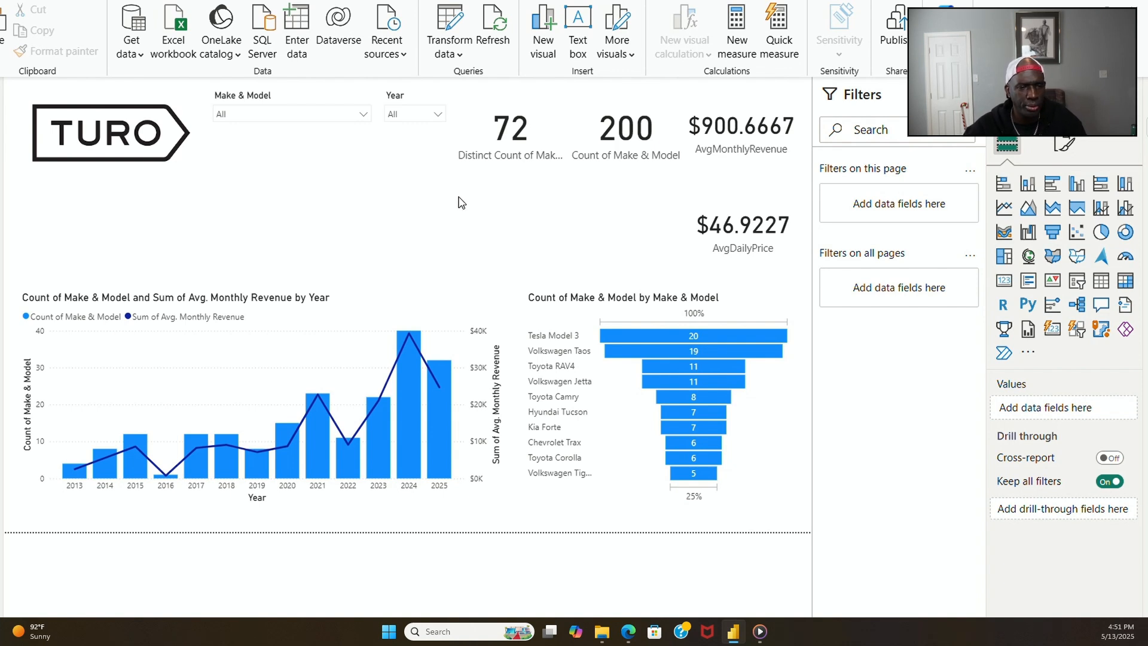
Step: Set the Distinct Count card's callout value font size to 30 and widen the funnel toward a narrower combo chart
click(518, 123)
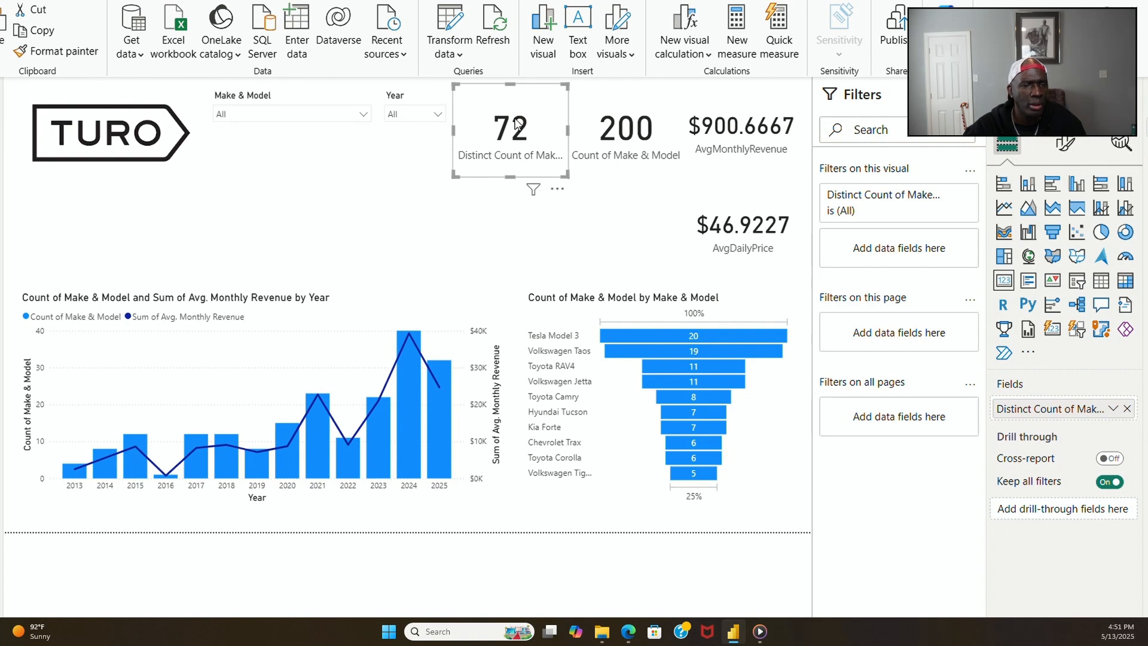
click(1064, 146)
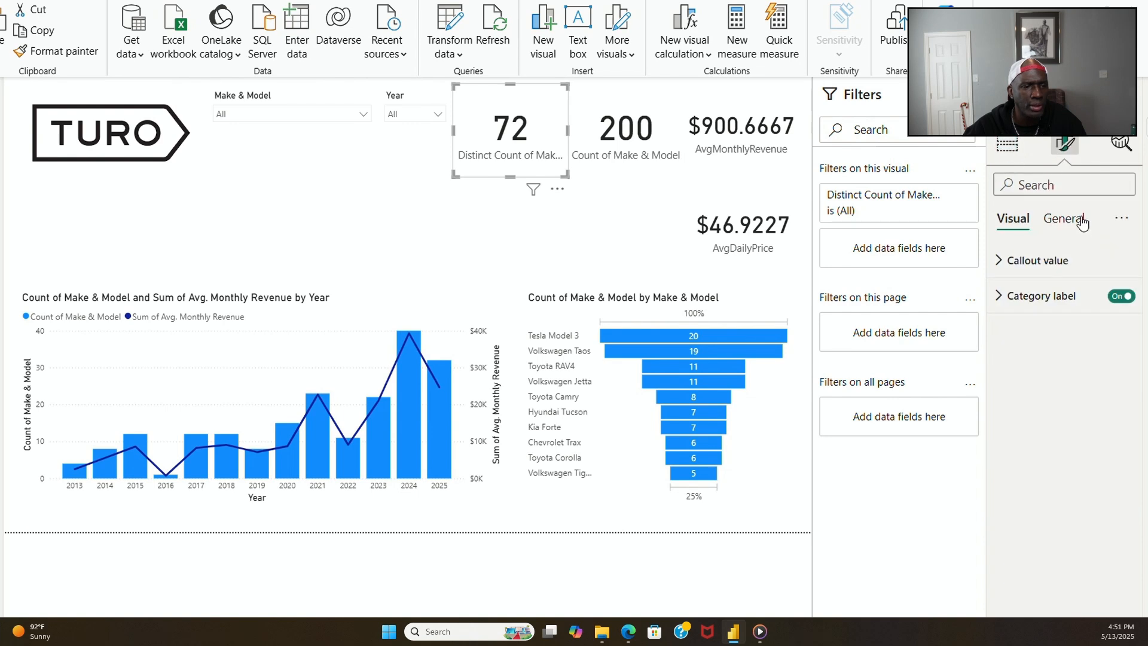
click(1062, 263)
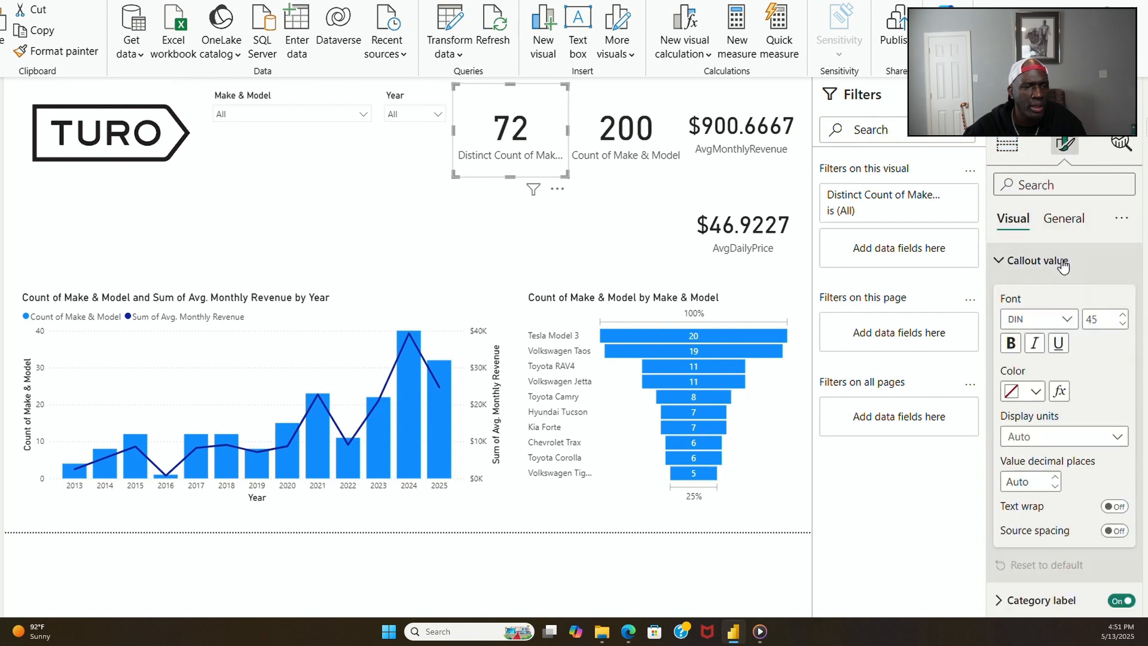
double_click(1098, 320)
text(30)
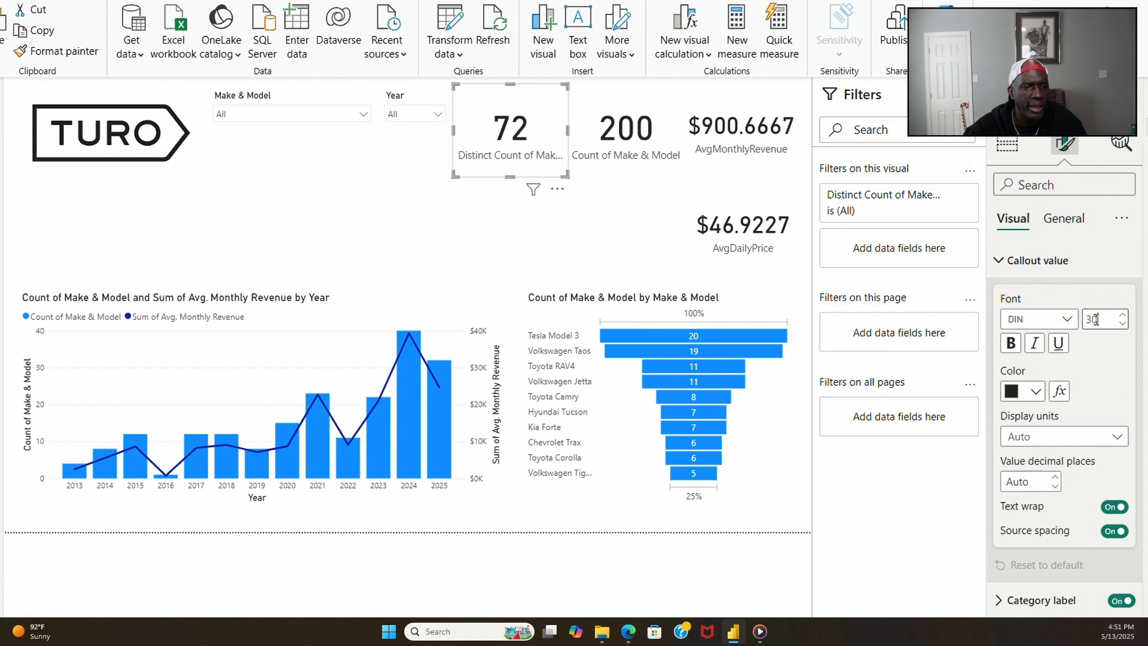
key(Return)
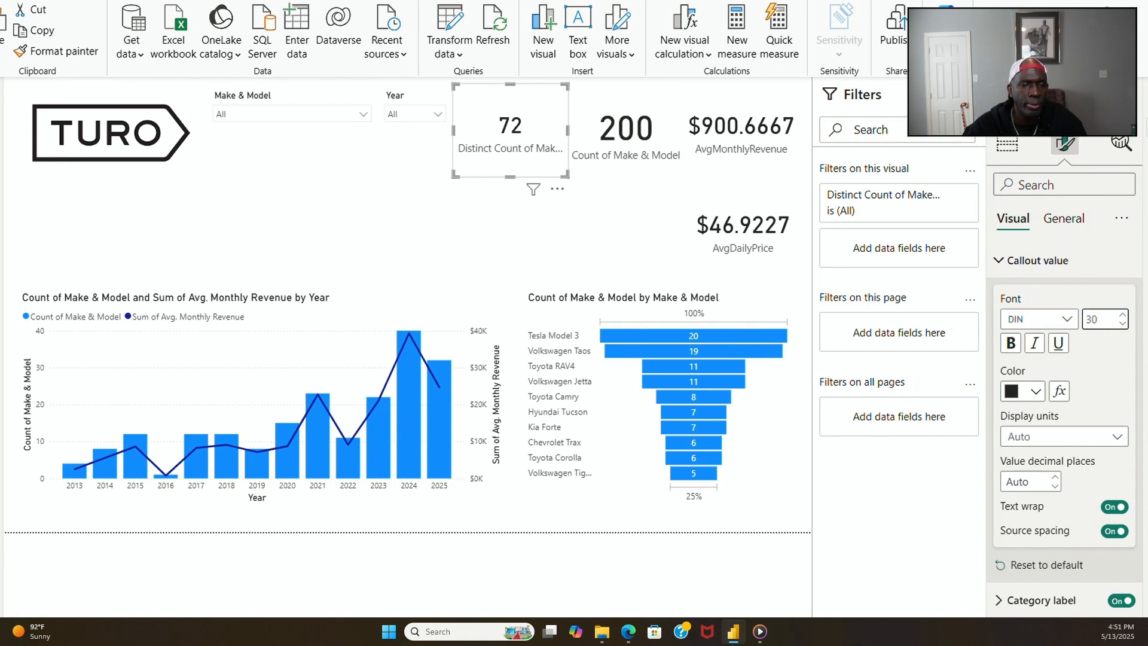
click(670, 395)
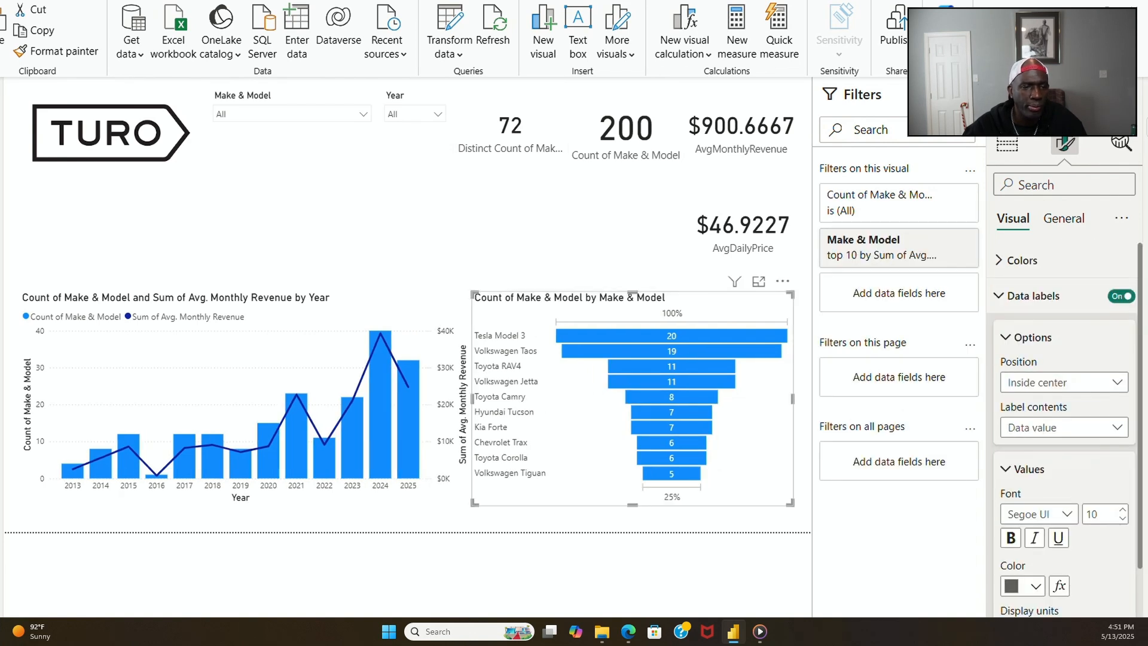
Step: Turn on the title of the Distinct Count of Make & Model card and open its title text for editing
click(518, 144)
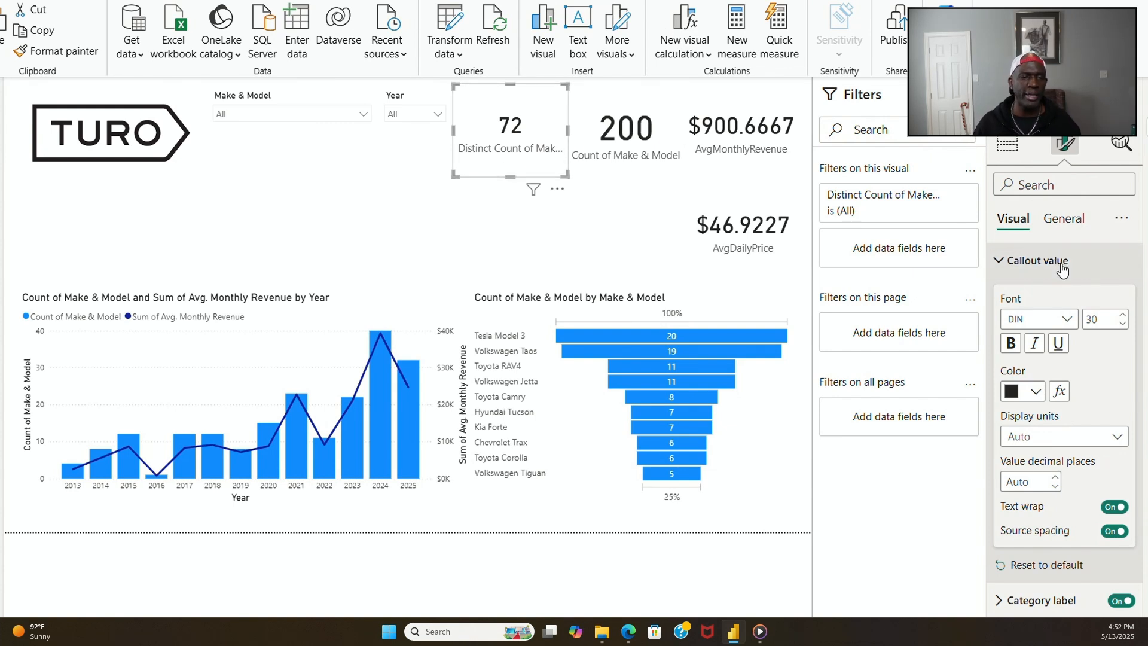
click(1063, 220)
click(1122, 296)
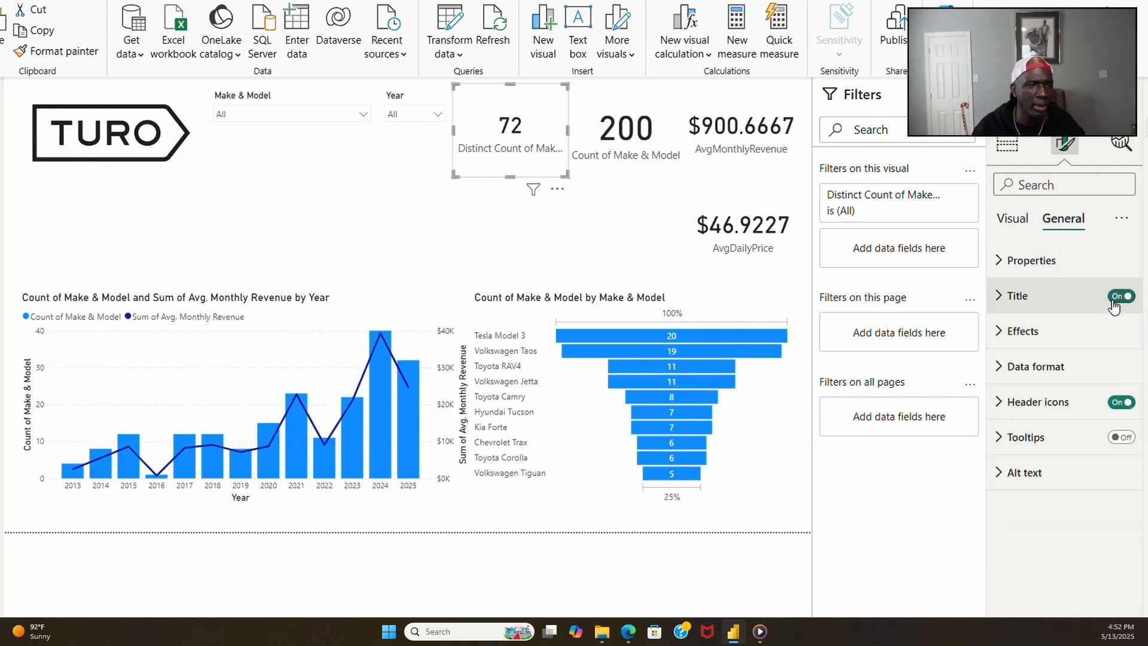
click(1010, 302)
click(1031, 381)
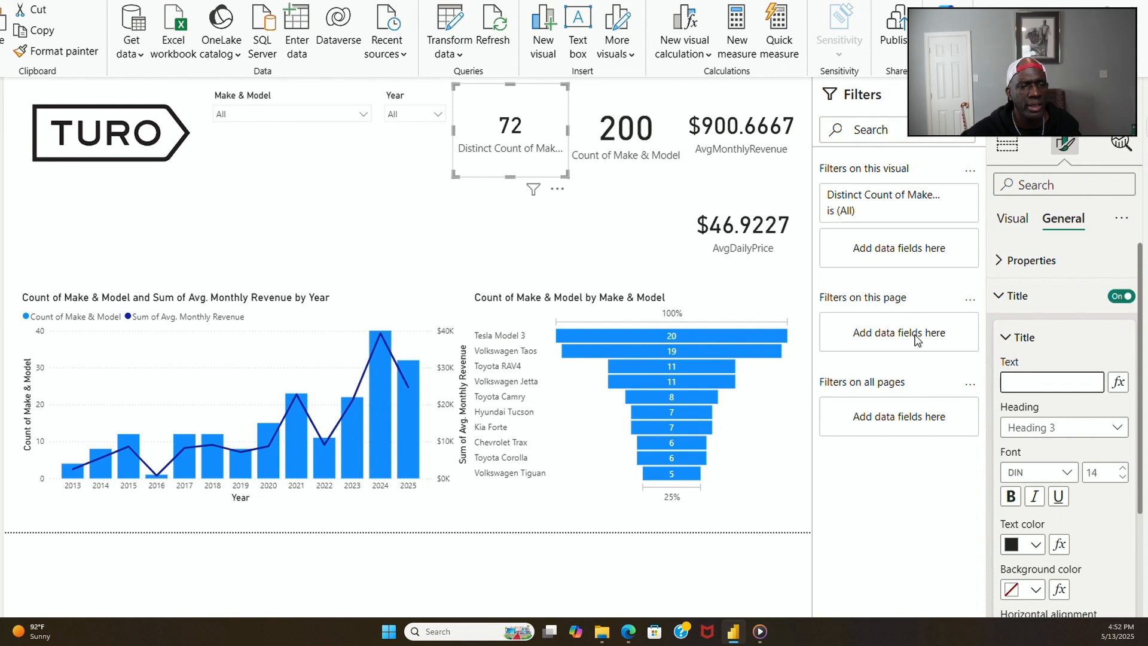
click(318, 201)
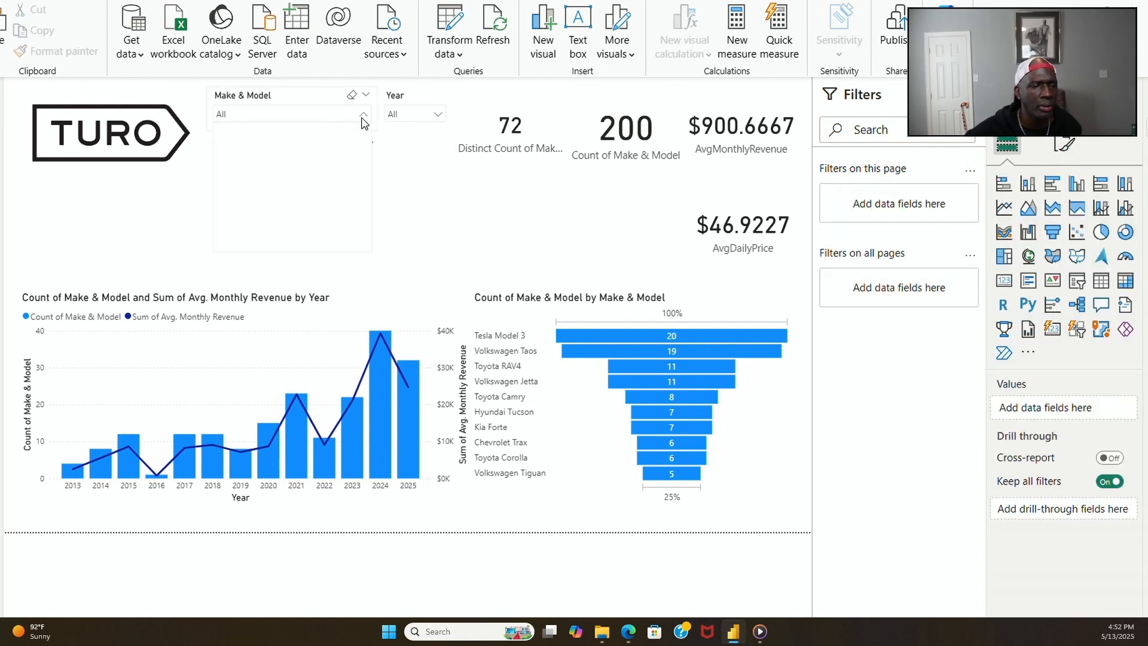
Step: Filter the report by Audi Q5 and then Cadillac XT5 to check how the cards and charts respond
click(363, 114)
click(269, 192)
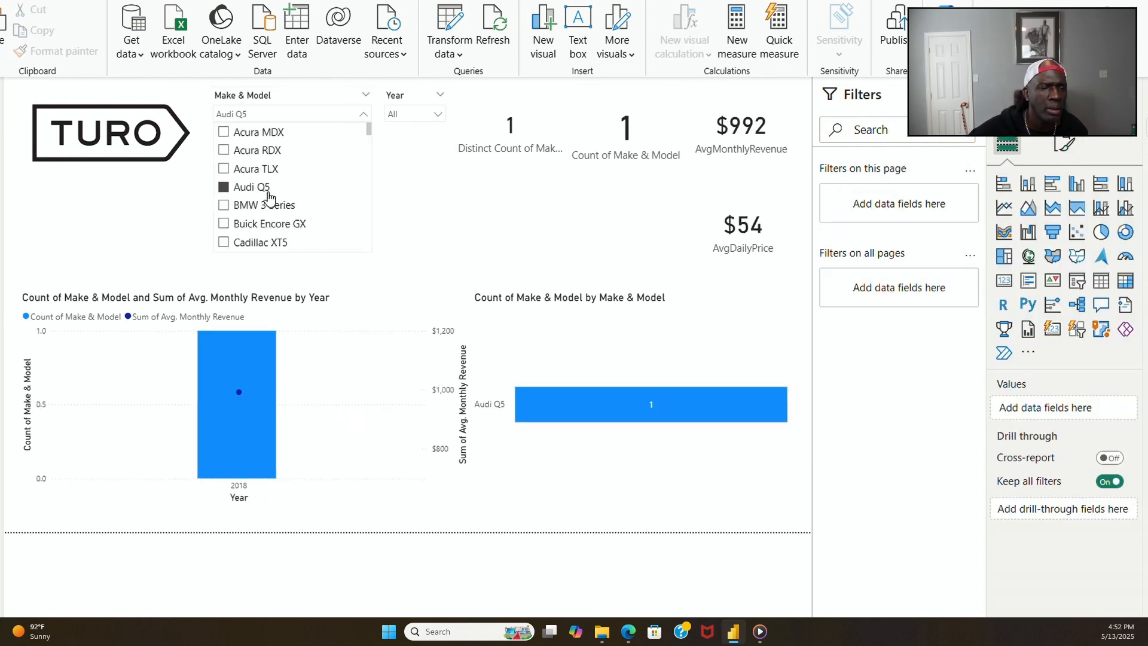
click(261, 242)
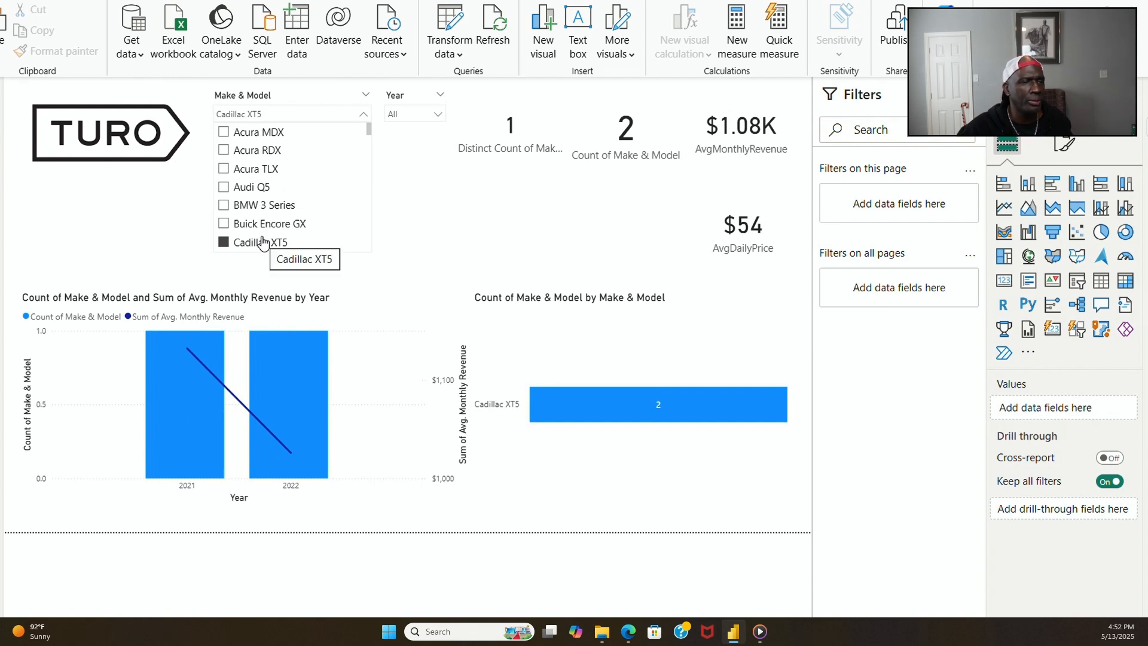
scroll(270, 226, down, 3)
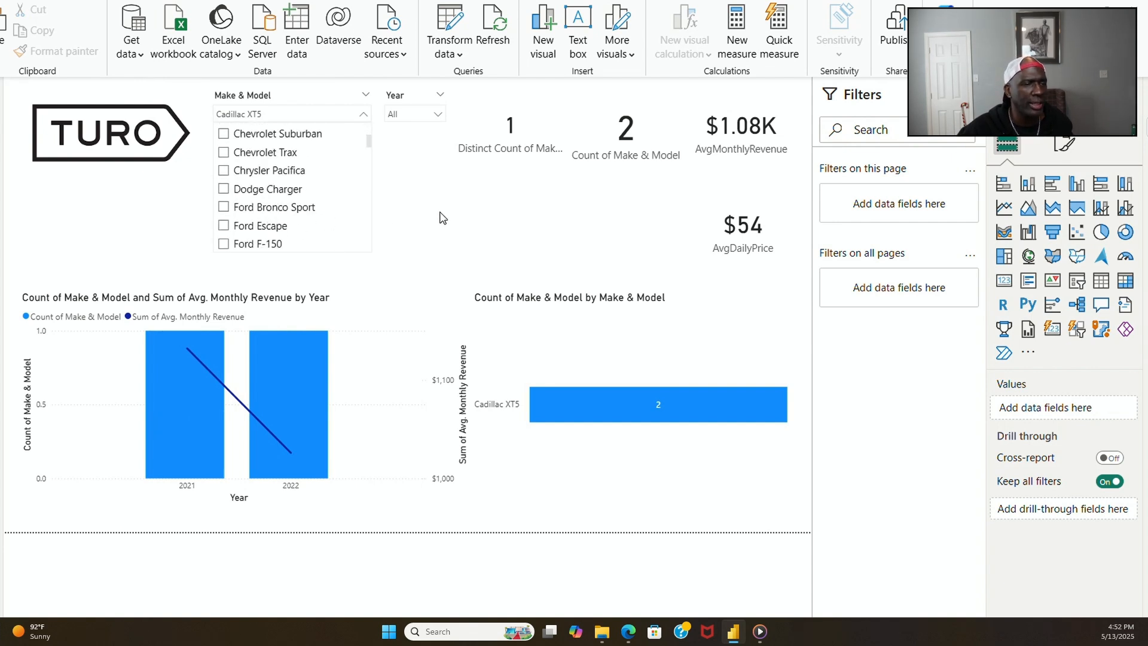
Step: Move the Distinct Count of Make & Model card below the Make & Model slicer
click(512, 154)
drag(513, 154, 267, 237)
Step: Set the callout value font size of the Count of Make & Model card to 30
click(647, 144)
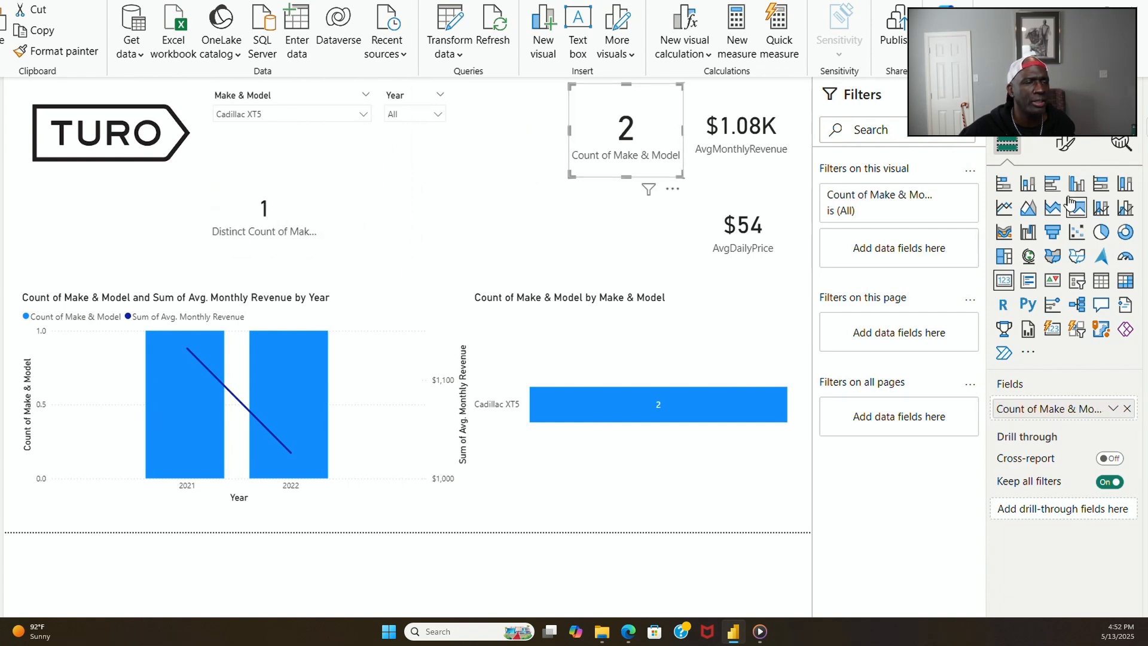
click(1065, 143)
click(1064, 219)
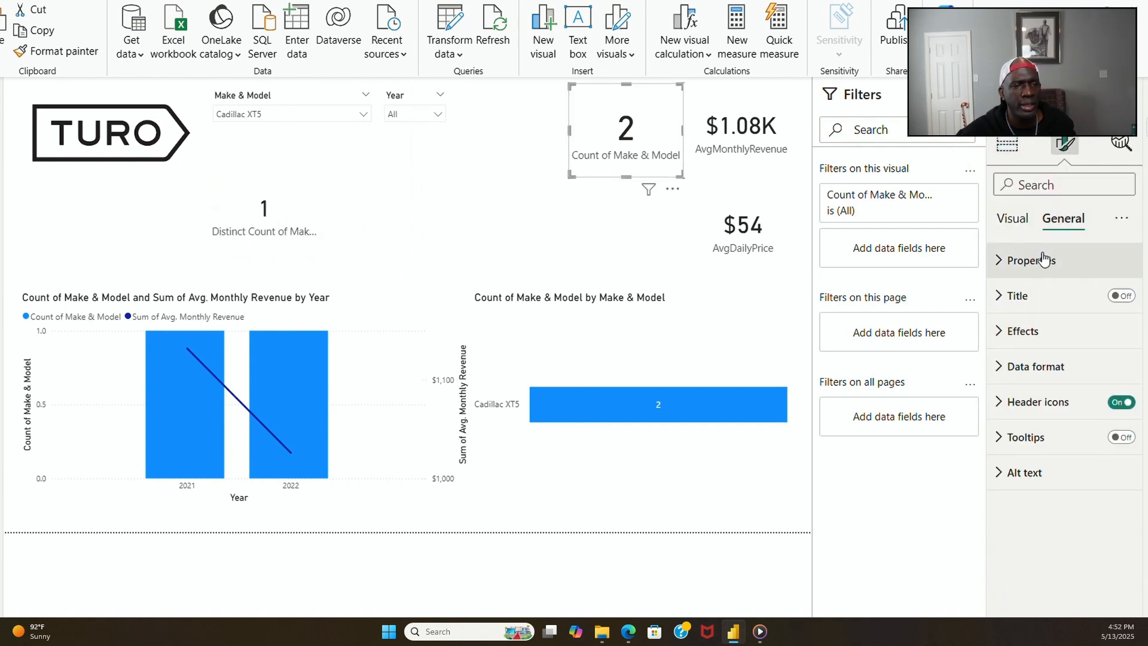
click(1012, 219)
click(1001, 262)
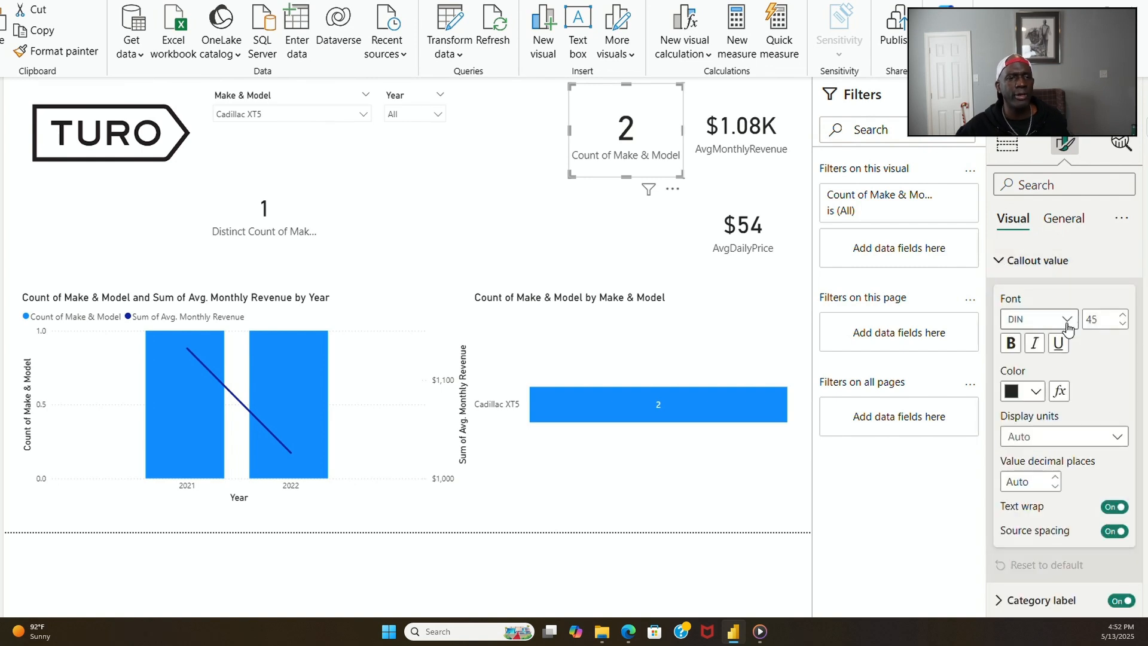
double_click(1092, 319)
text(30)
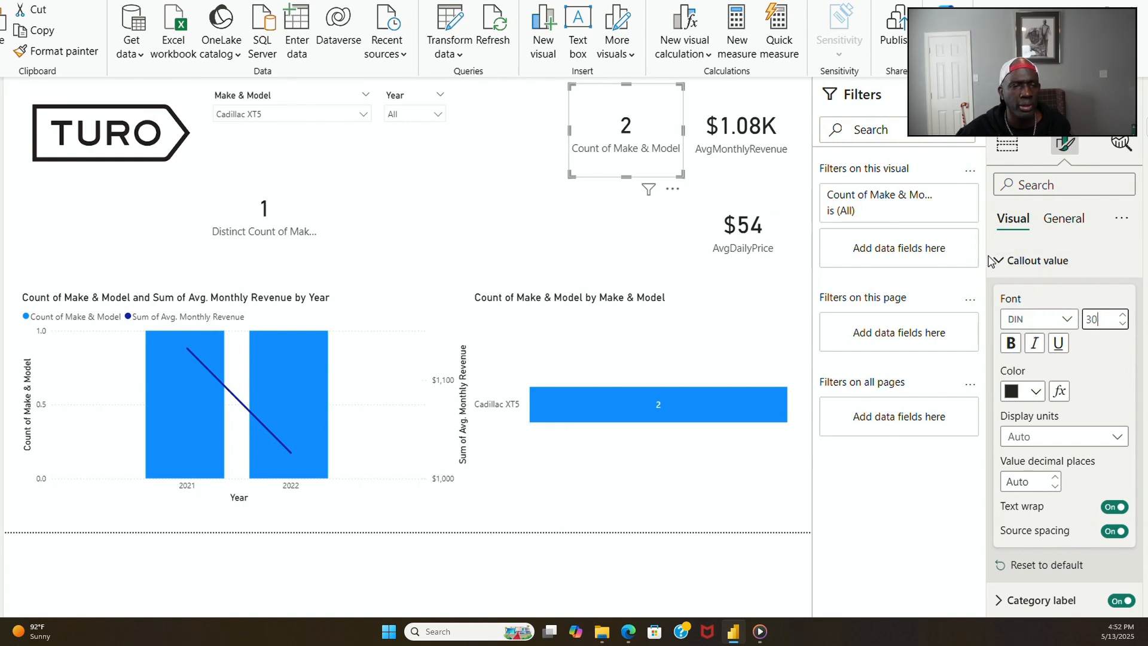
Step: Turn on the title of the Count of Make & Model card and set its text to "Model Count"
click(1063, 218)
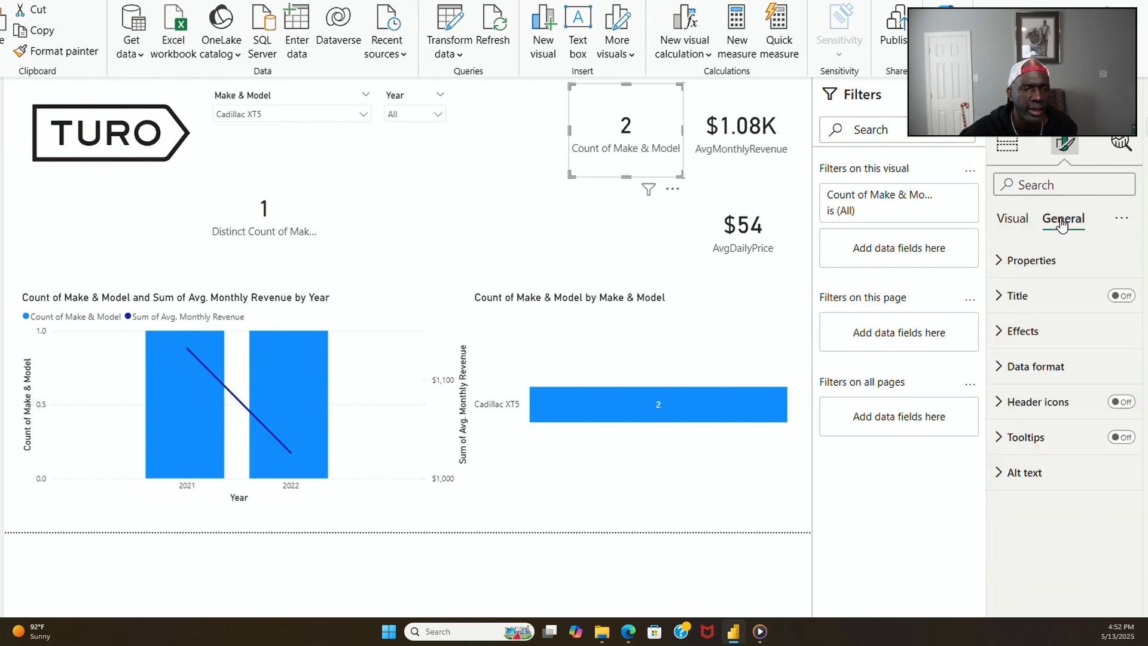
click(1121, 296)
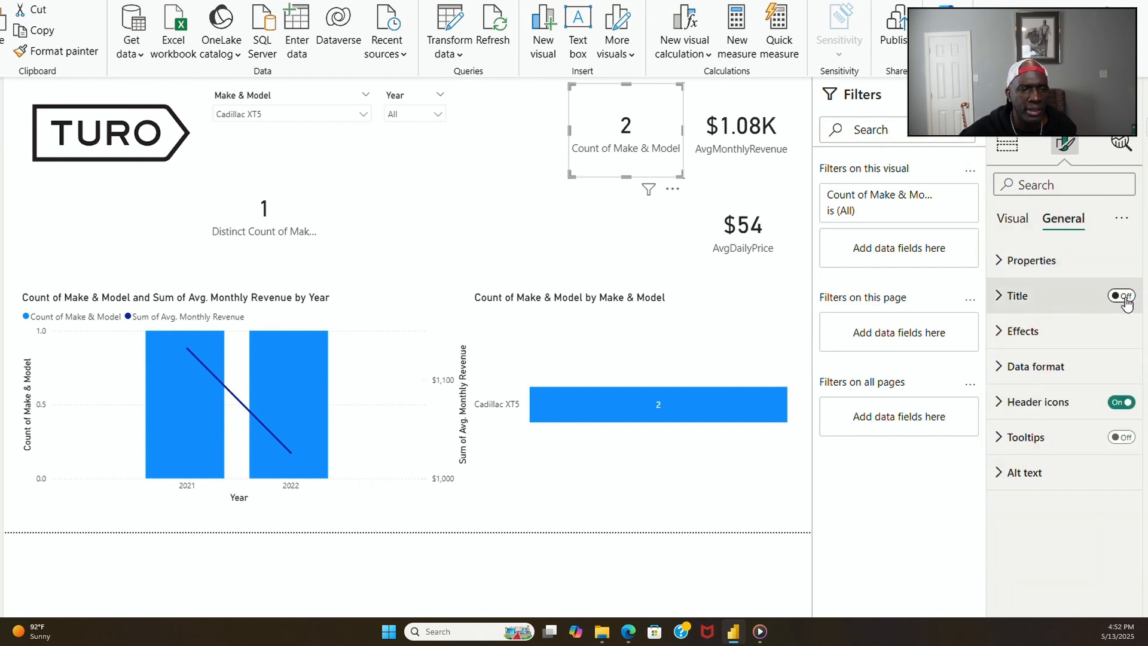
click(1018, 297)
click(1068, 383)
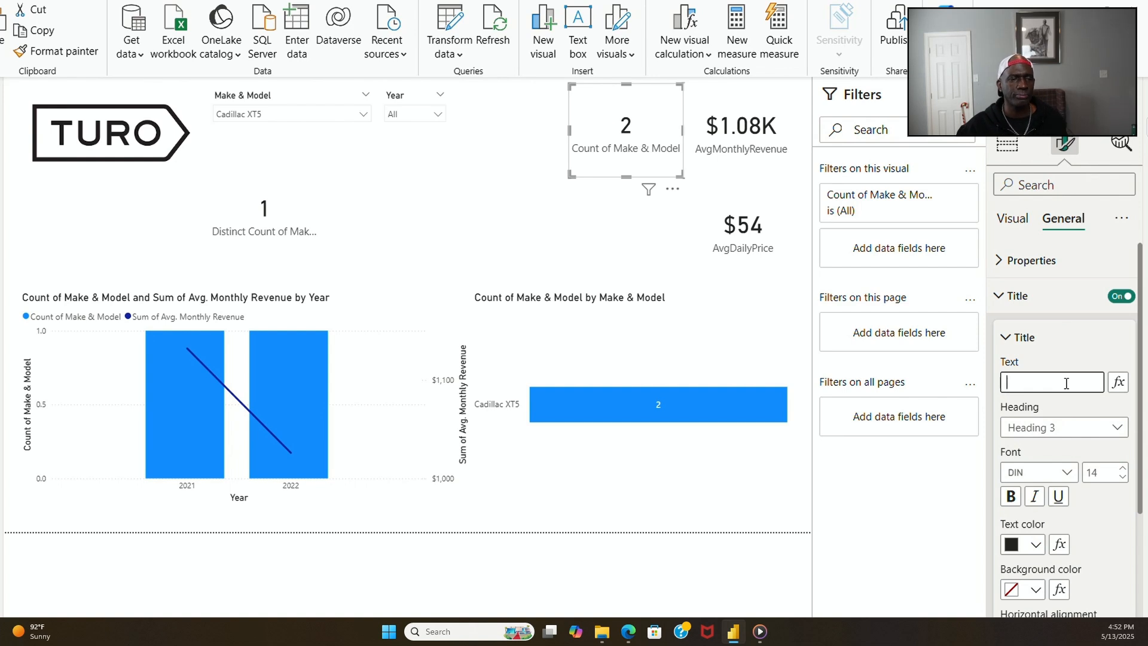
text(Model Co)
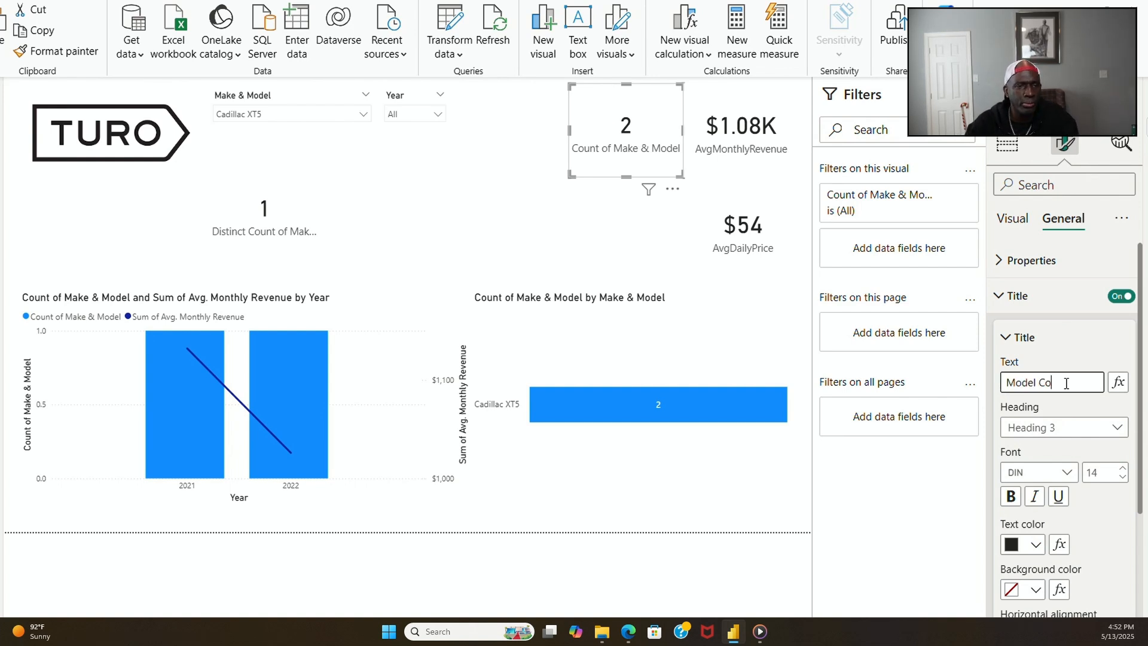
text(unt)
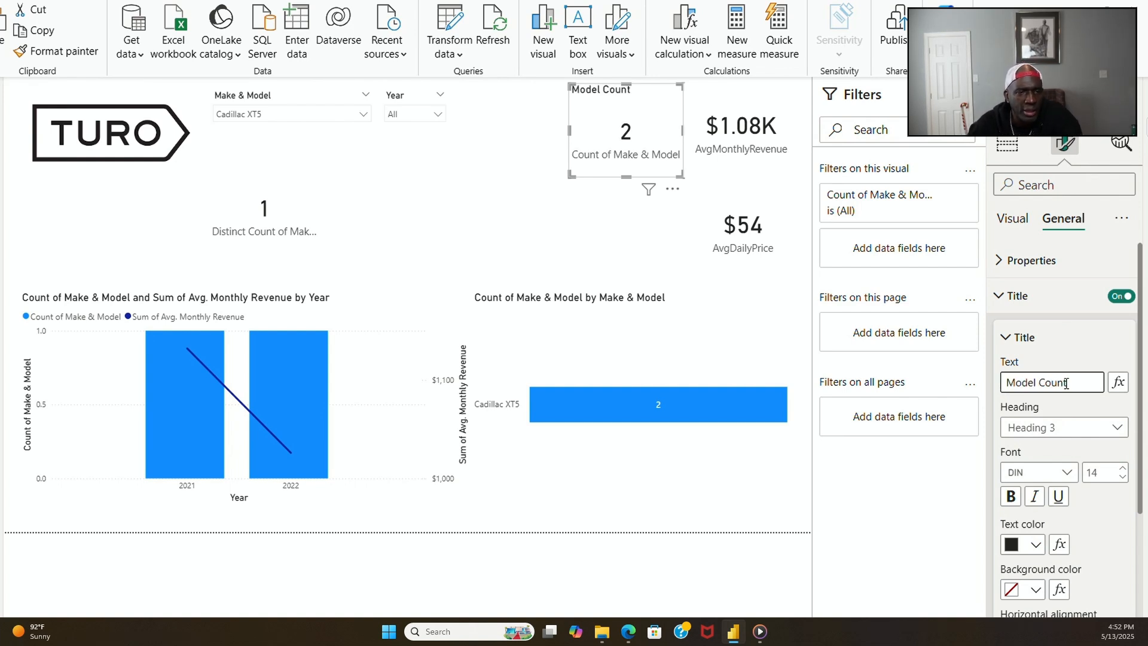
Step: Turn off the Model Count card's category label and shrink the card near the upper edge of the report page
click(1012, 220)
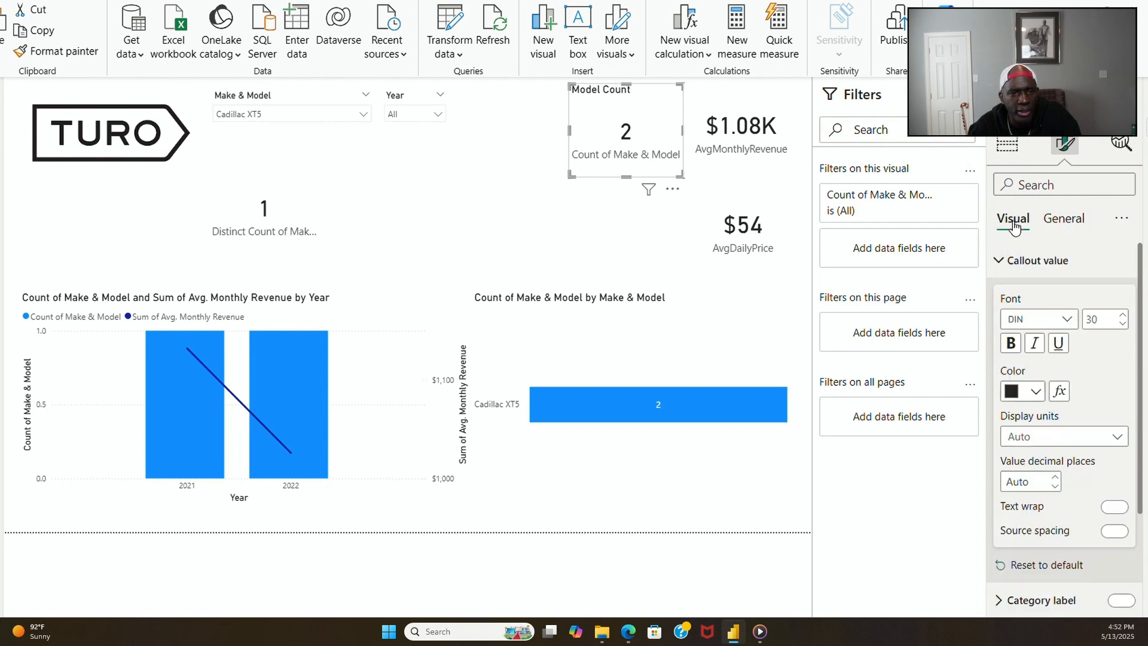
click(1000, 261)
click(1120, 297)
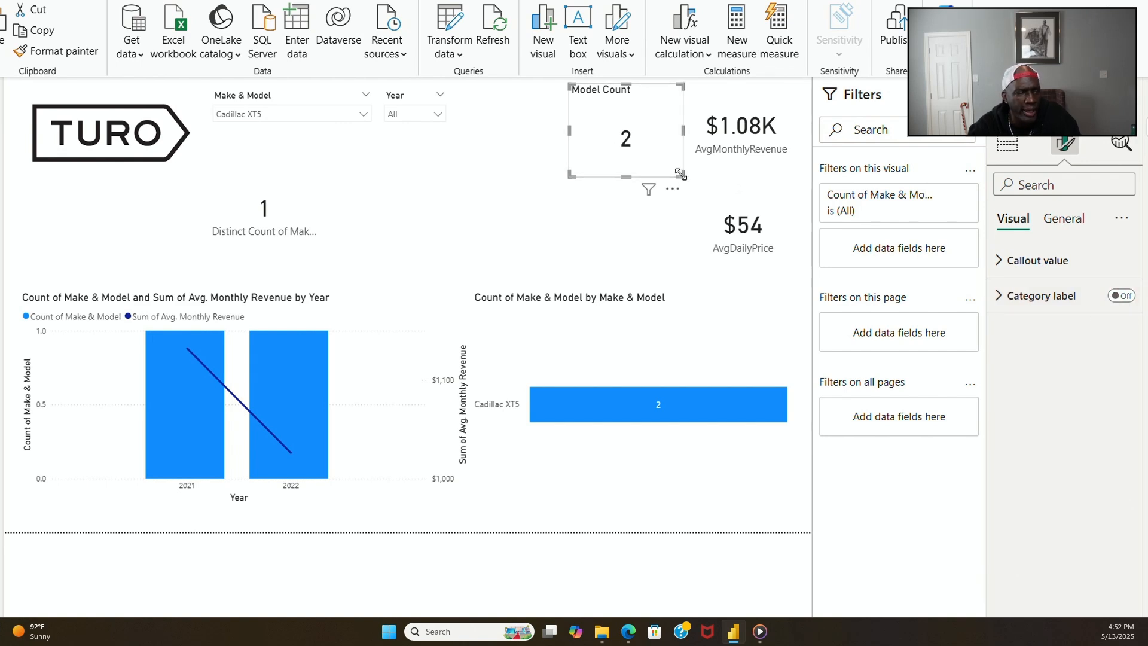
drag(683, 172, 655, 161)
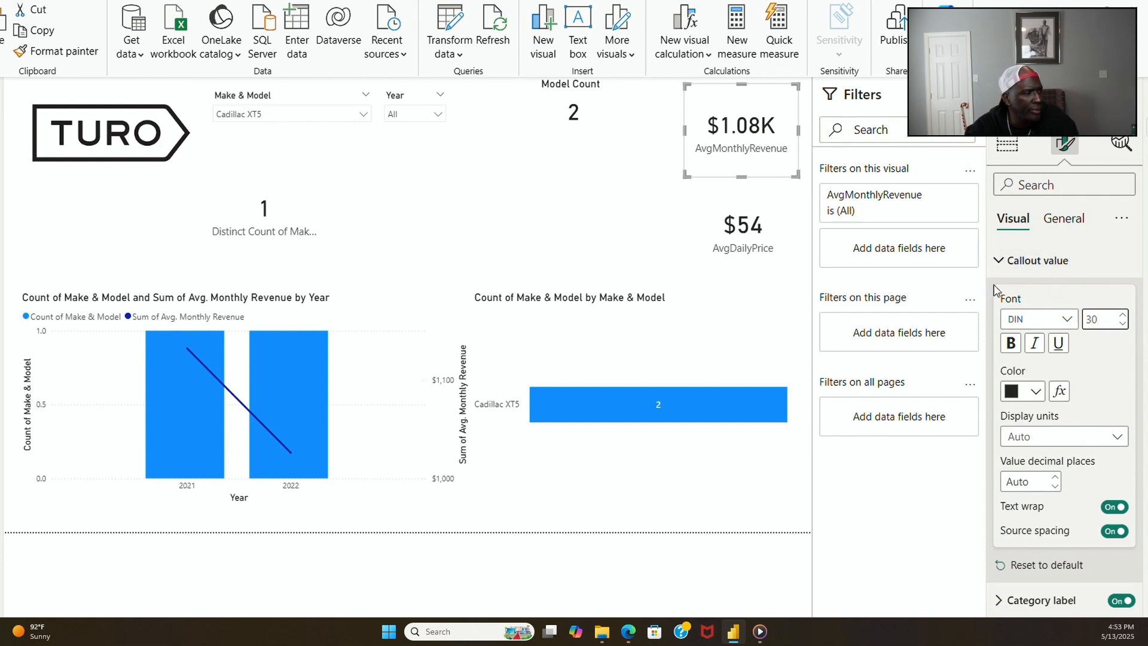
Step: Turn on the AvgMonthlyRevenue card's title, set its text to "Avg. Monthly Revenue" and its font size to 10
click(1063, 219)
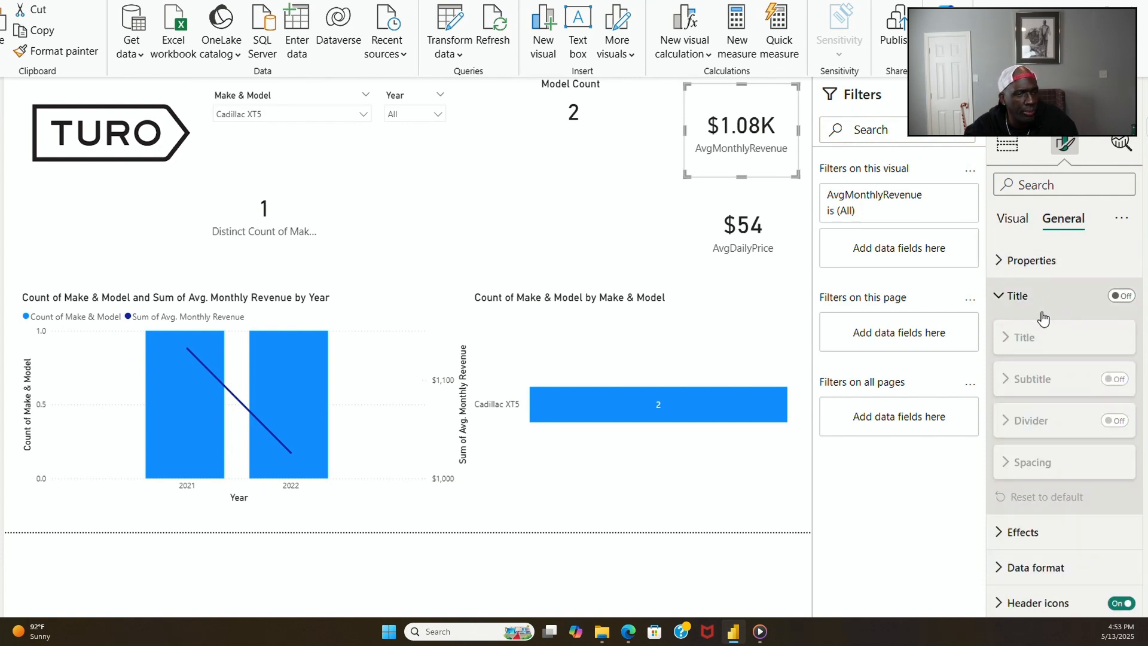
click(1119, 299)
click(1038, 381)
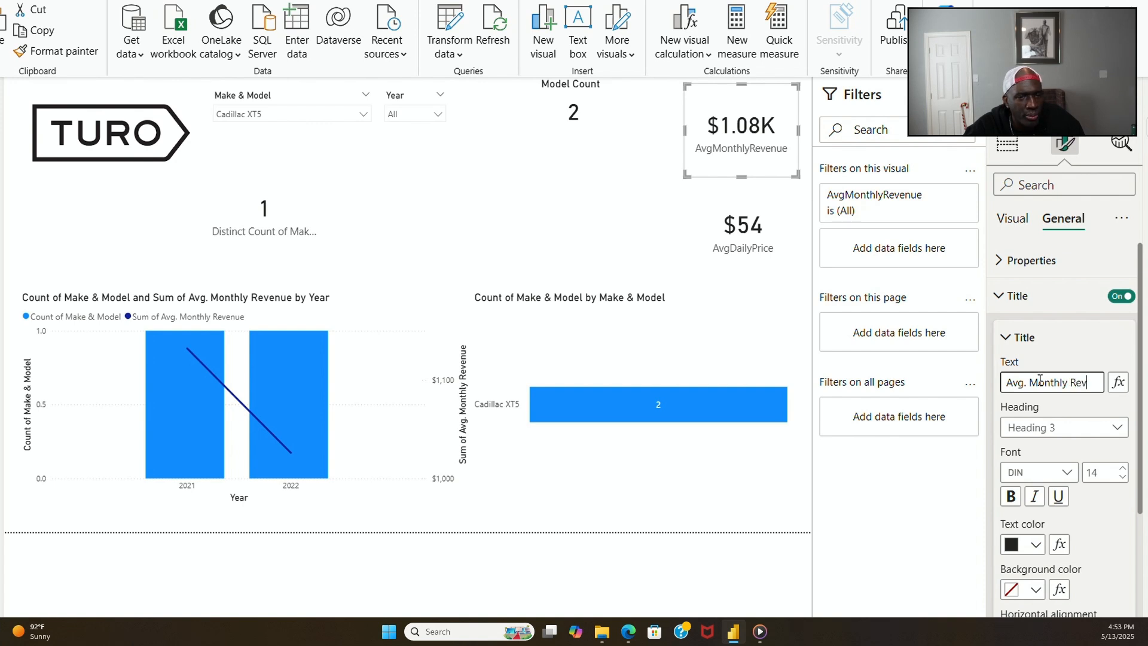
text(Avg. Monthly Revenue)
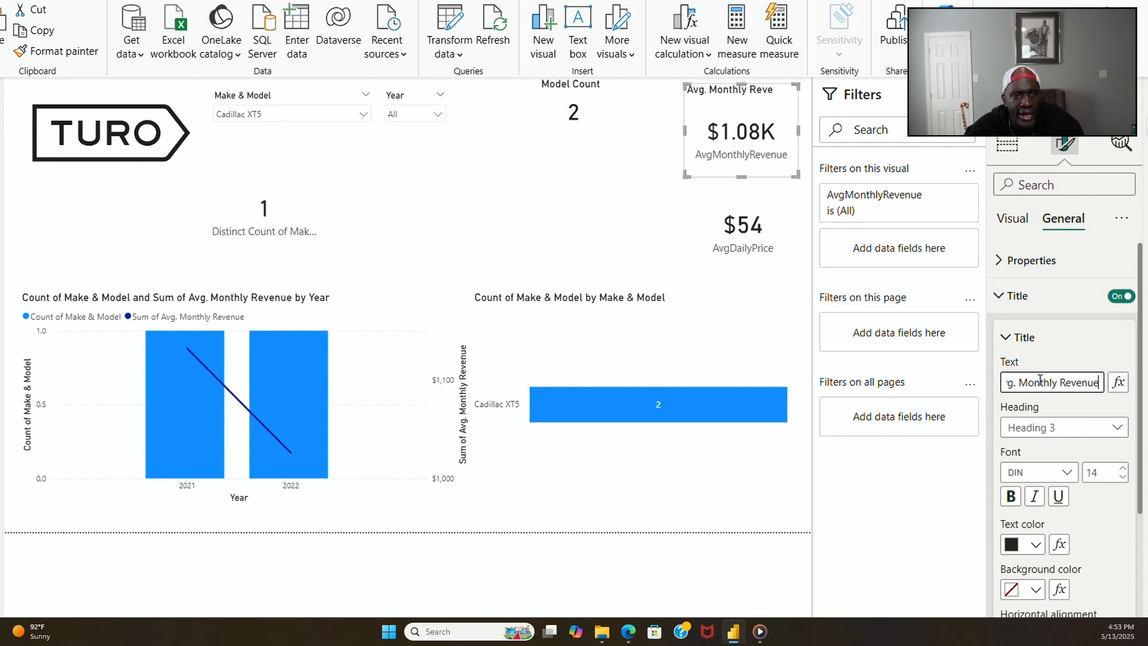
click(1123, 478)
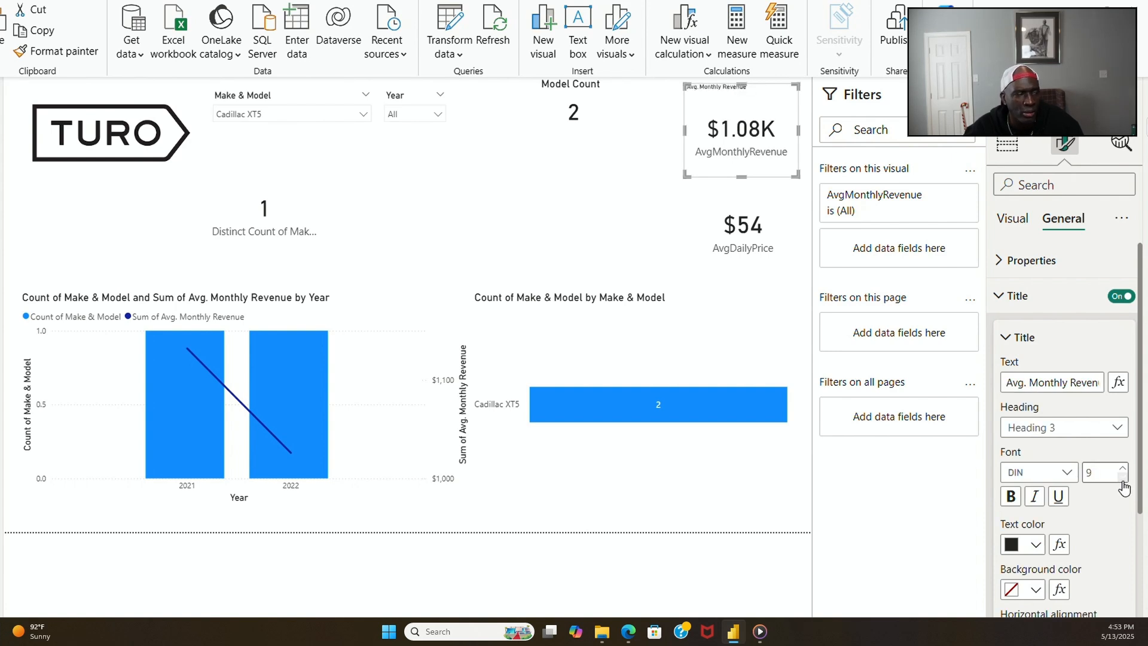
click(1128, 477)
click(1123, 468)
click(1123, 468)
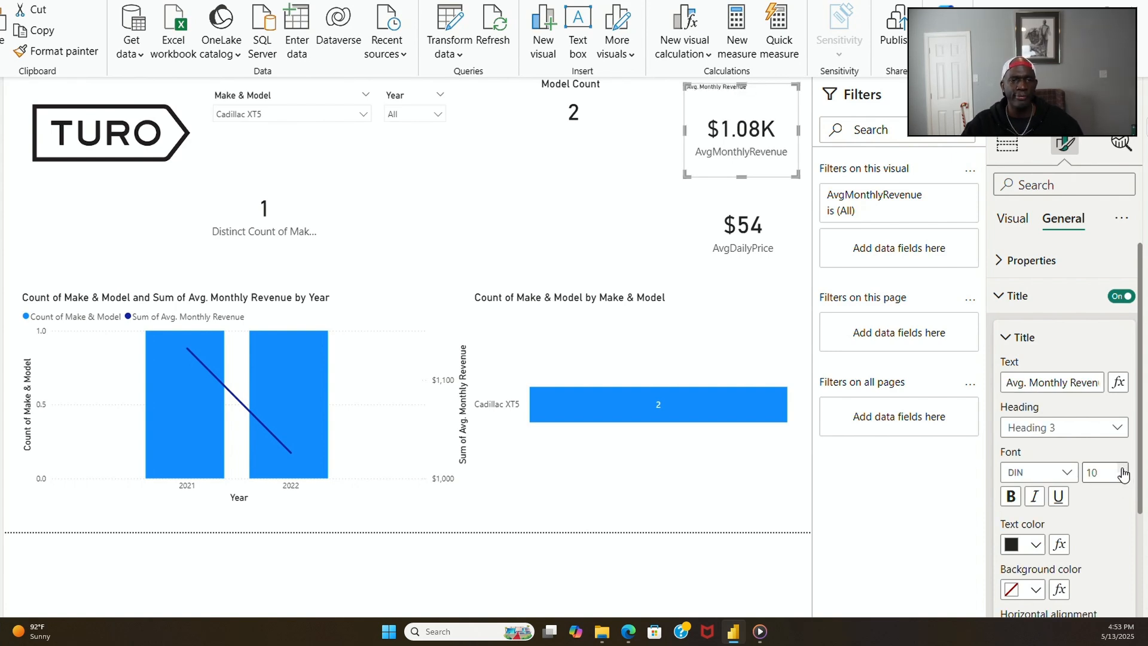
Step: Turn off the Avg. Monthly Revenue card's category label and shrink the card beside the Model Count card
click(1013, 218)
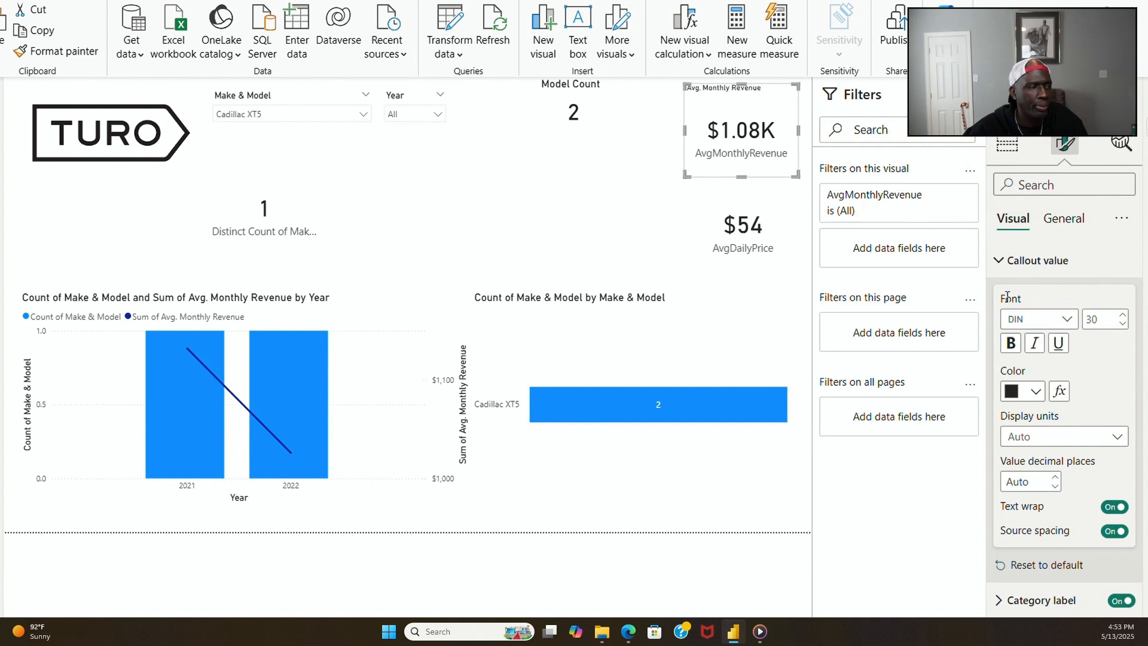
click(1001, 261)
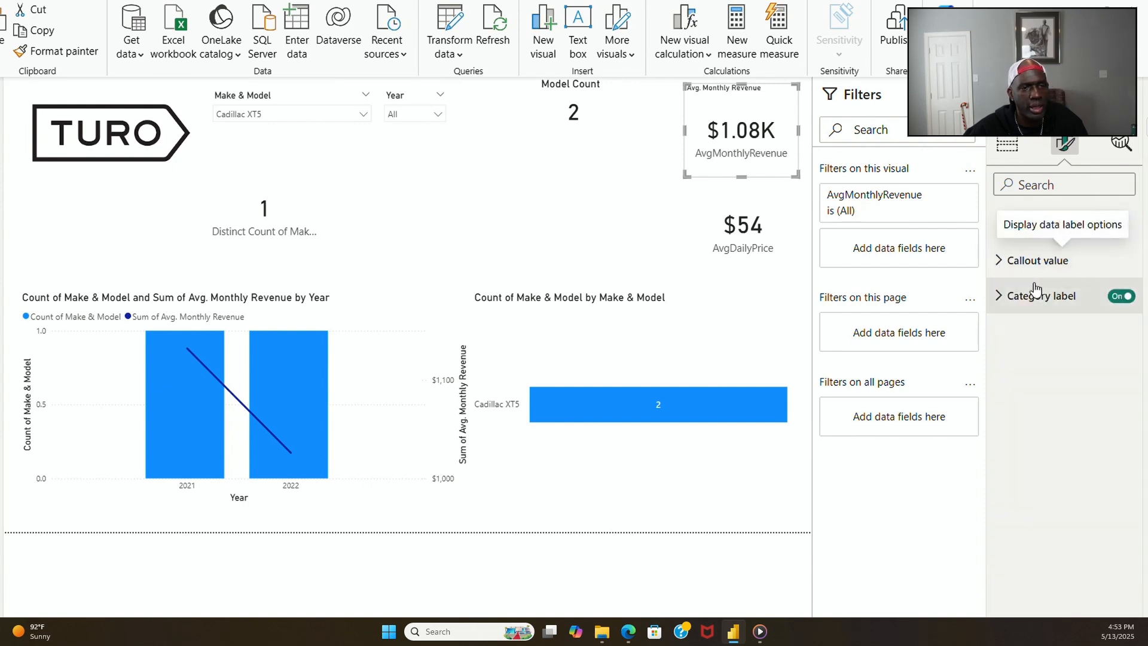
click(1117, 296)
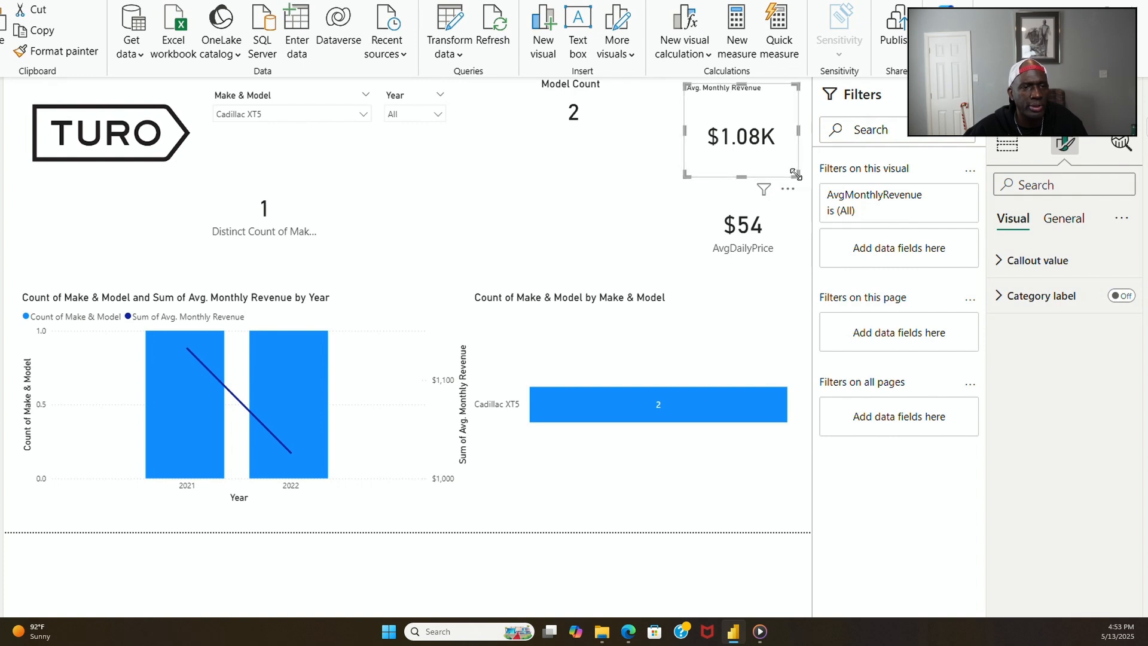
drag(796, 174, 691, 147)
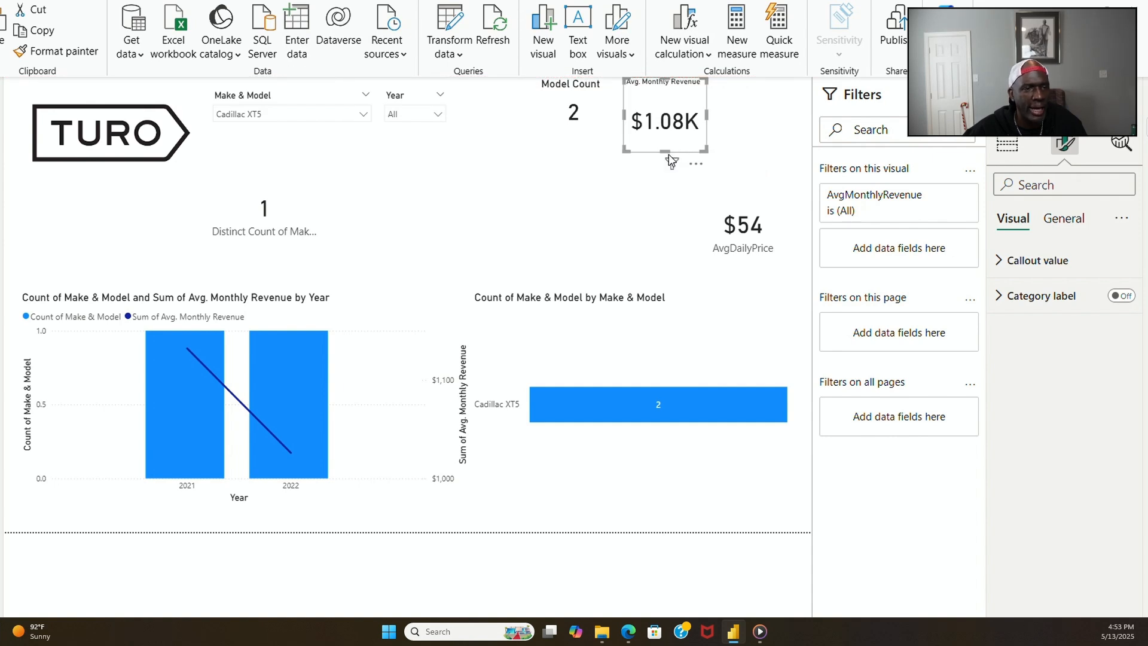
drag(668, 155, 659, 121)
Step: Turn off the AvgDailyPrice card's category label and set its callout value font size to 30
click(747, 226)
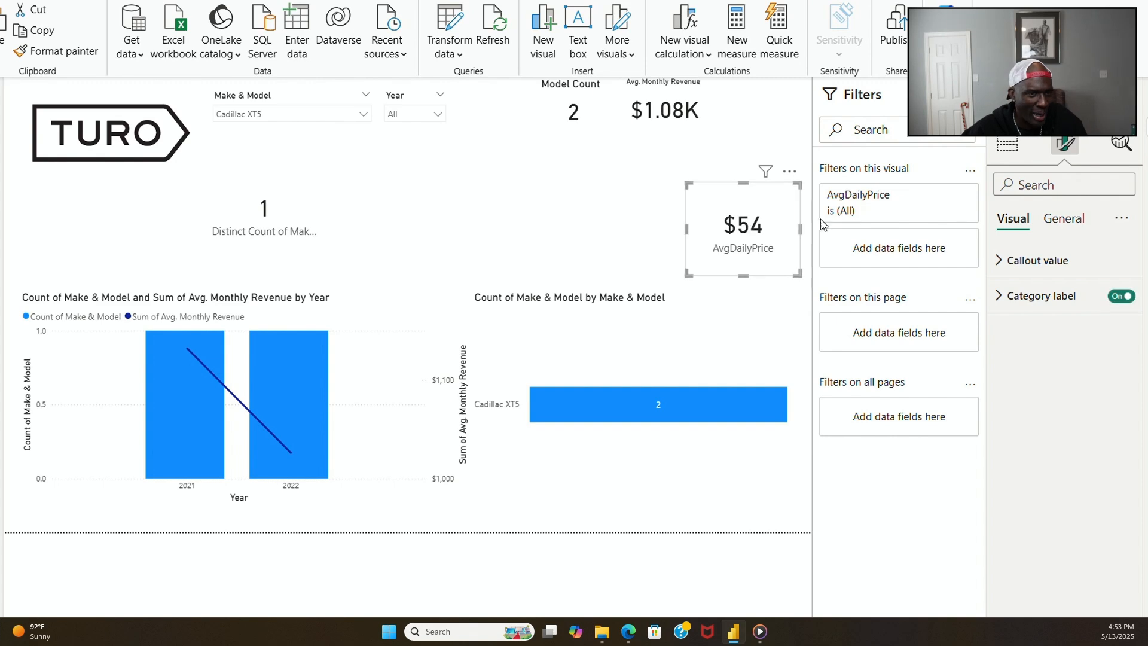
click(1057, 219)
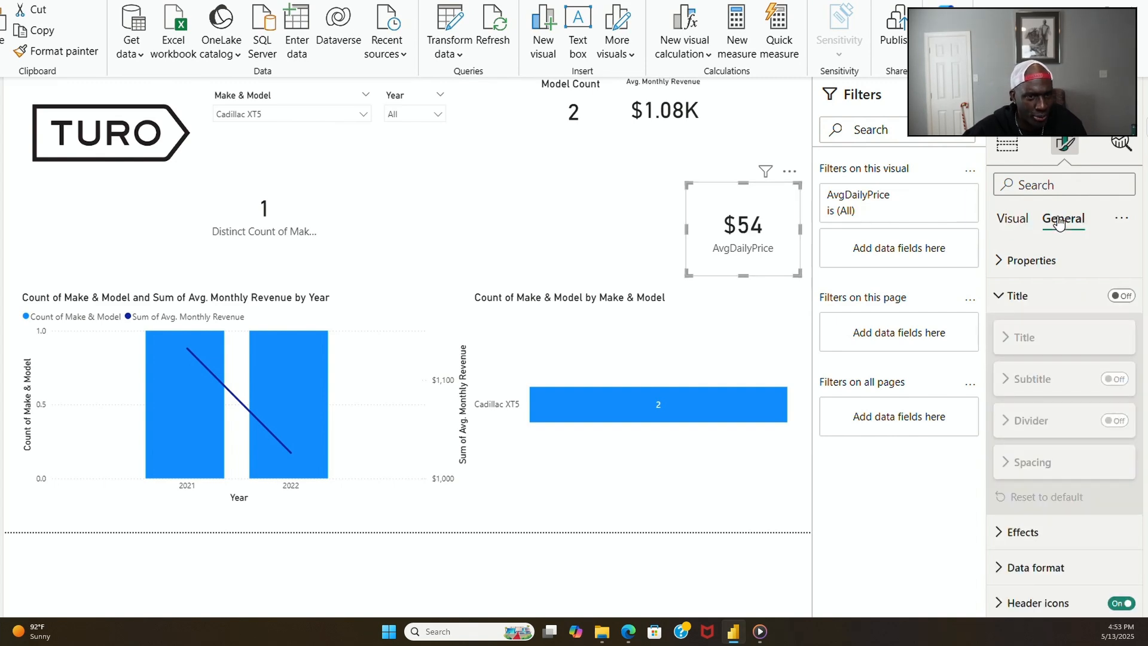
click(1006, 219)
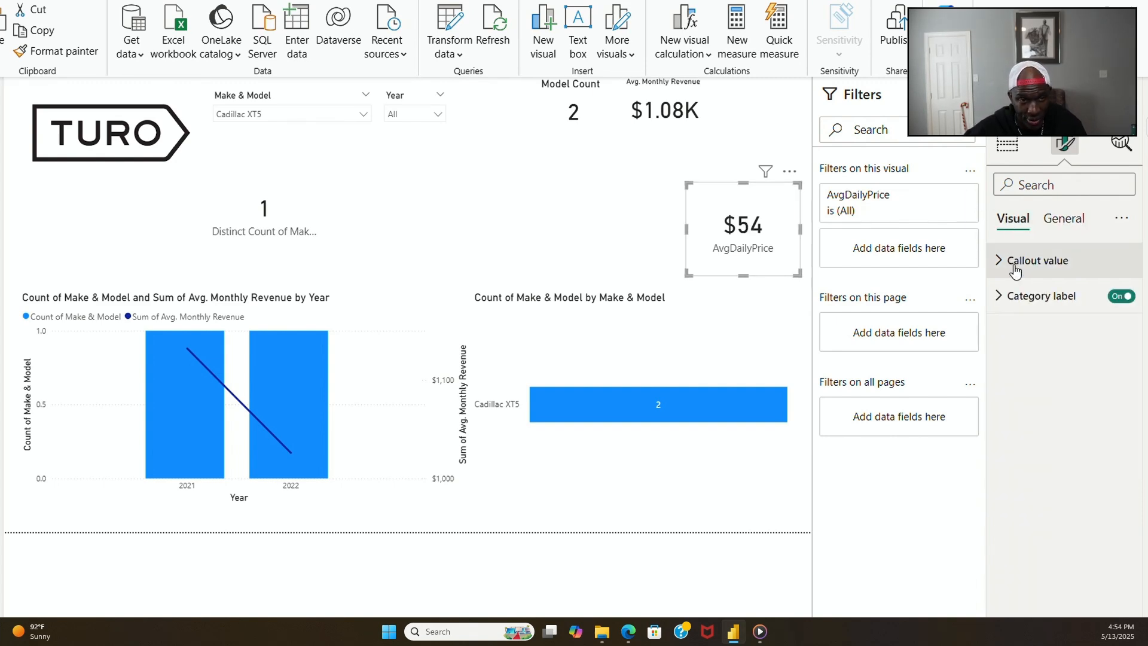
click(1118, 297)
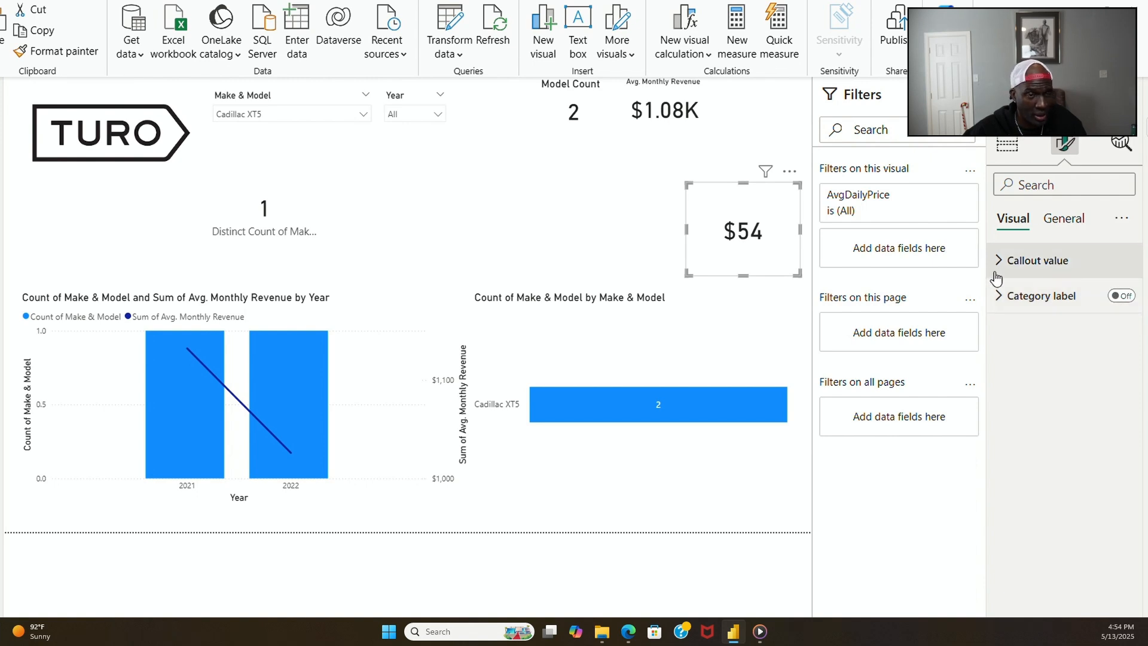
click(1017, 261)
double_click(1091, 320)
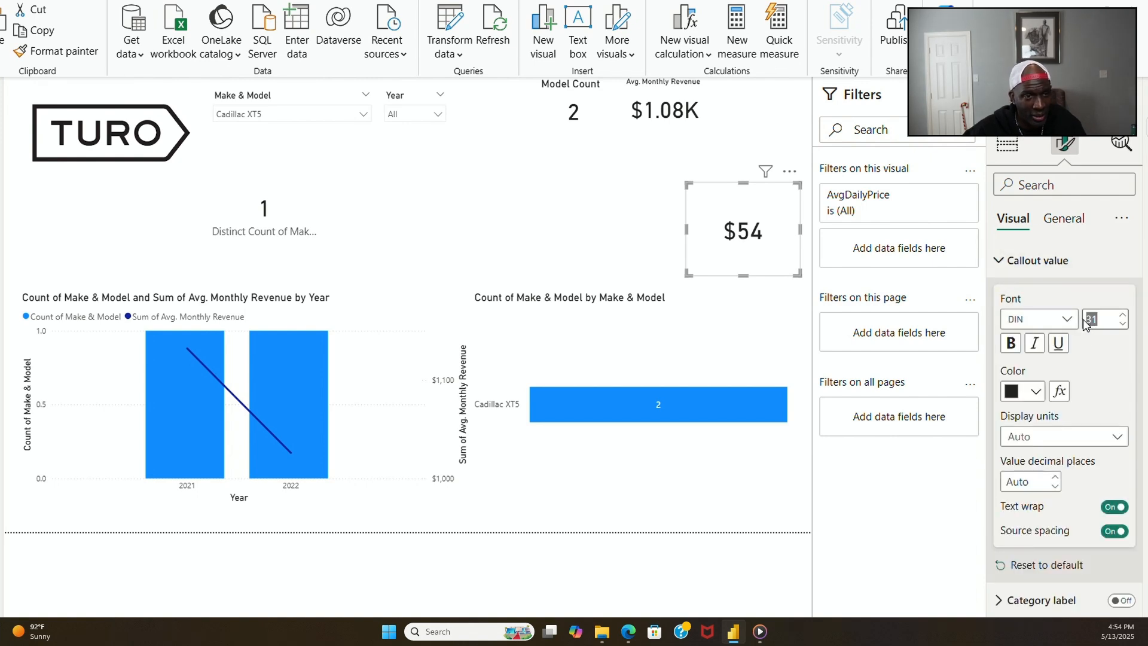
text(30)
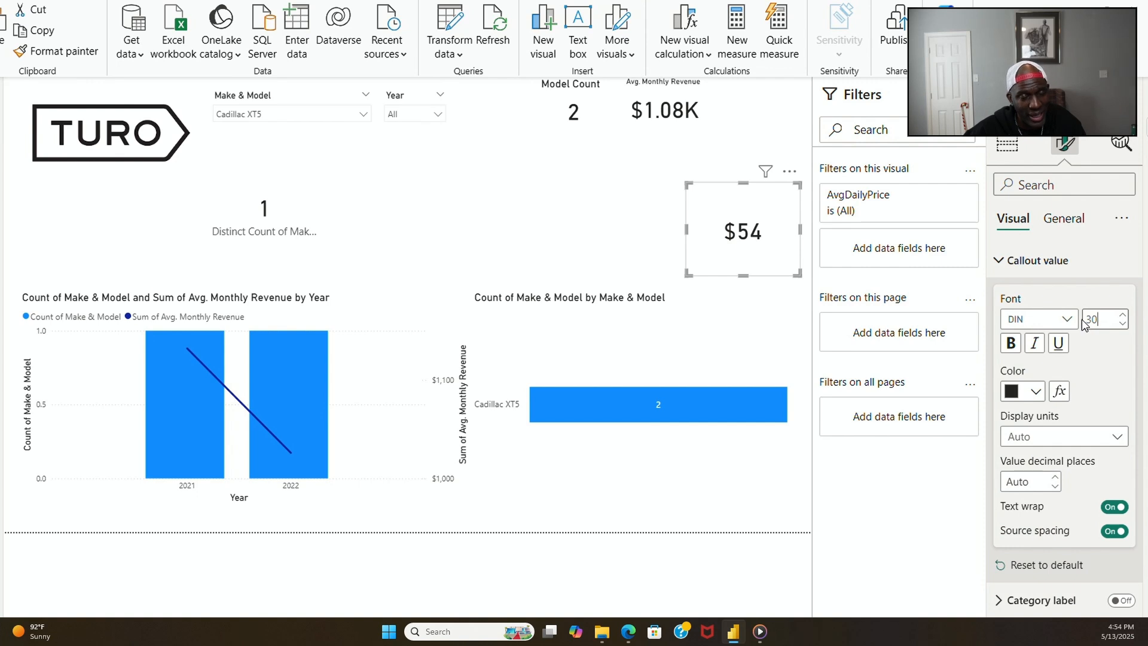
Step: Turn on the AvgDailyPrice card's title and set its text to "Avg. Daily Price"
click(1064, 219)
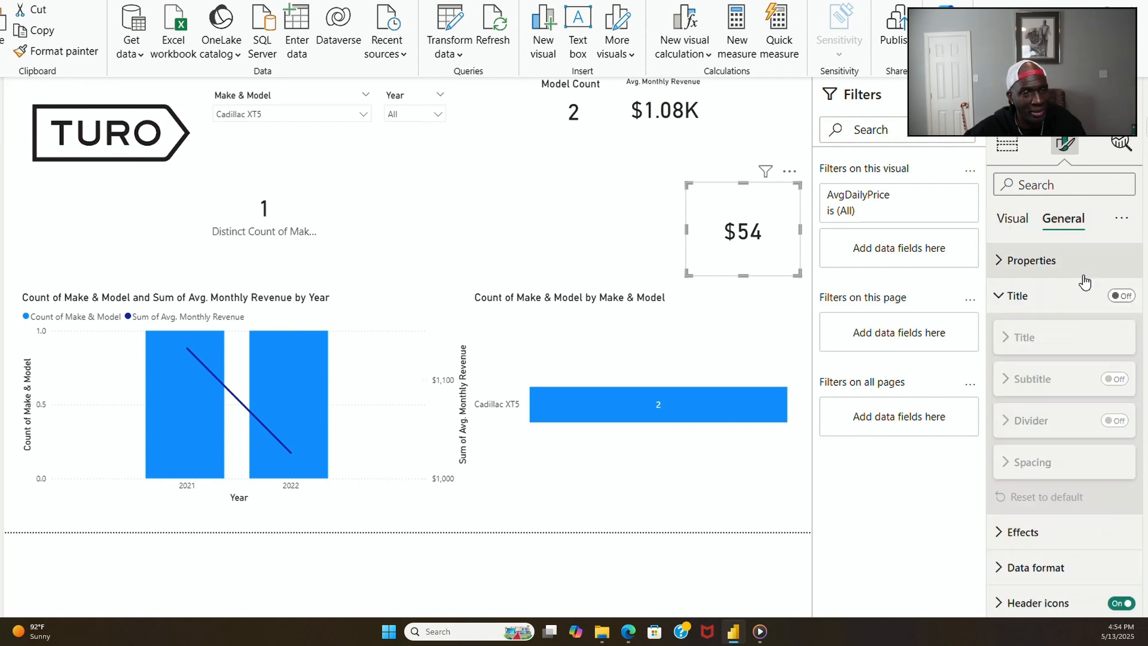
click(1121, 295)
click(1052, 340)
click(1044, 383)
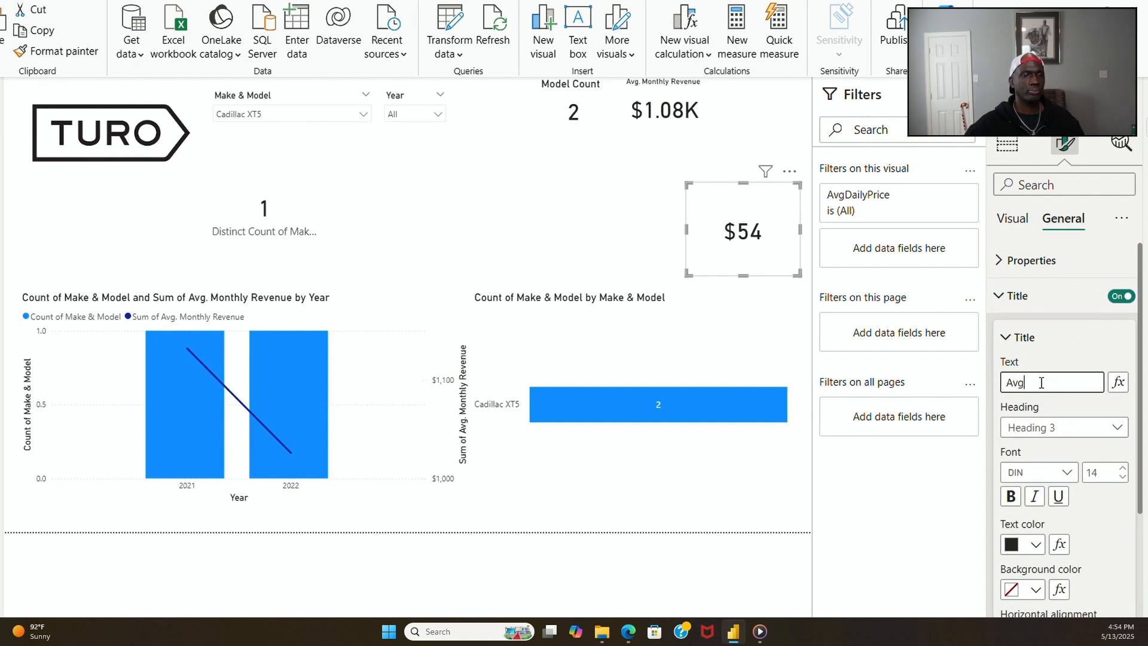
text(Avg. Daily )
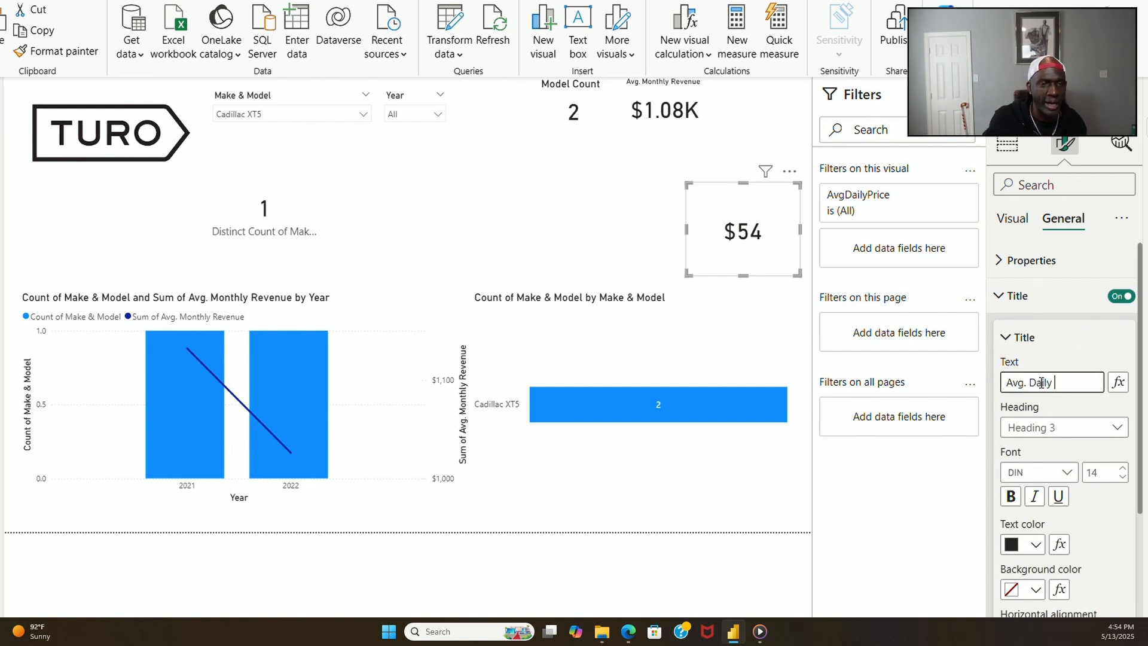
text(Price)
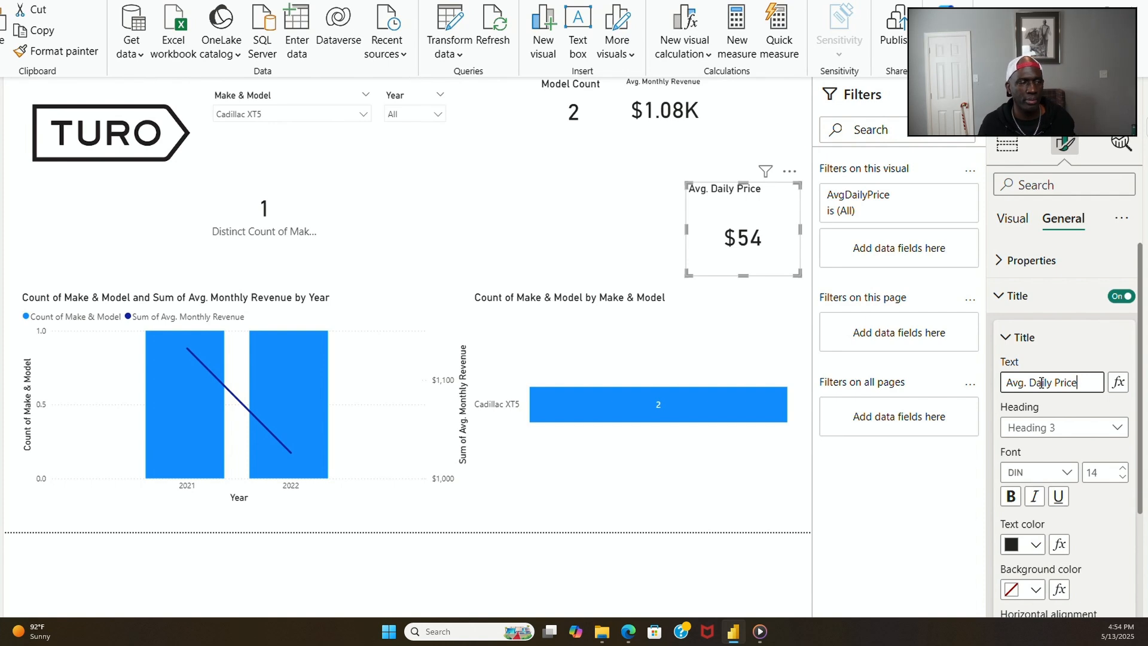
Step: Shrink the Avg. Daily Price card and line it up beside the Avg. Monthly Revenue card
drag(744, 275, 739, 227)
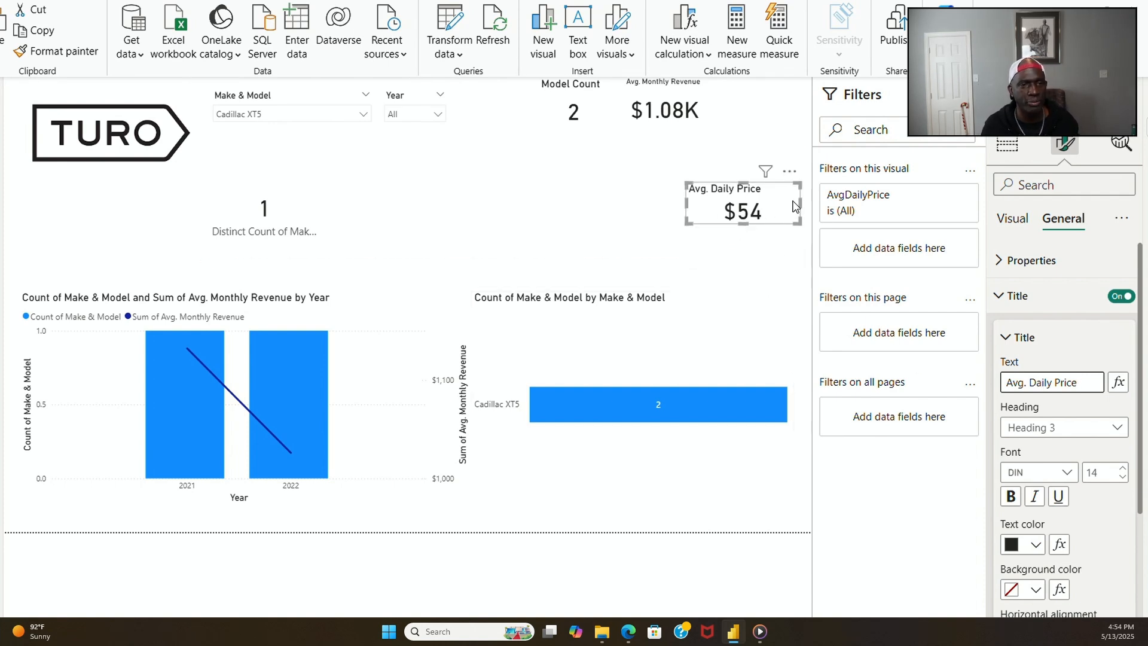
drag(801, 203, 786, 127)
drag(691, 121, 696, 133)
Step: Set the title font size of the Avg. Daily Price card to 10
click(753, 124)
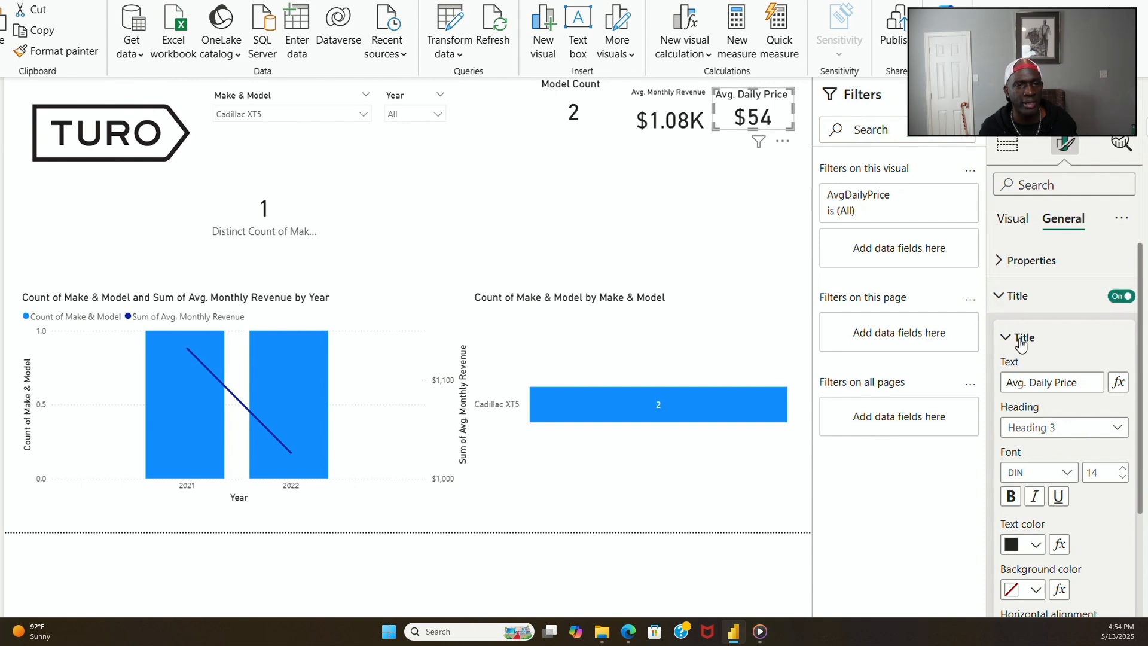
click(1123, 478)
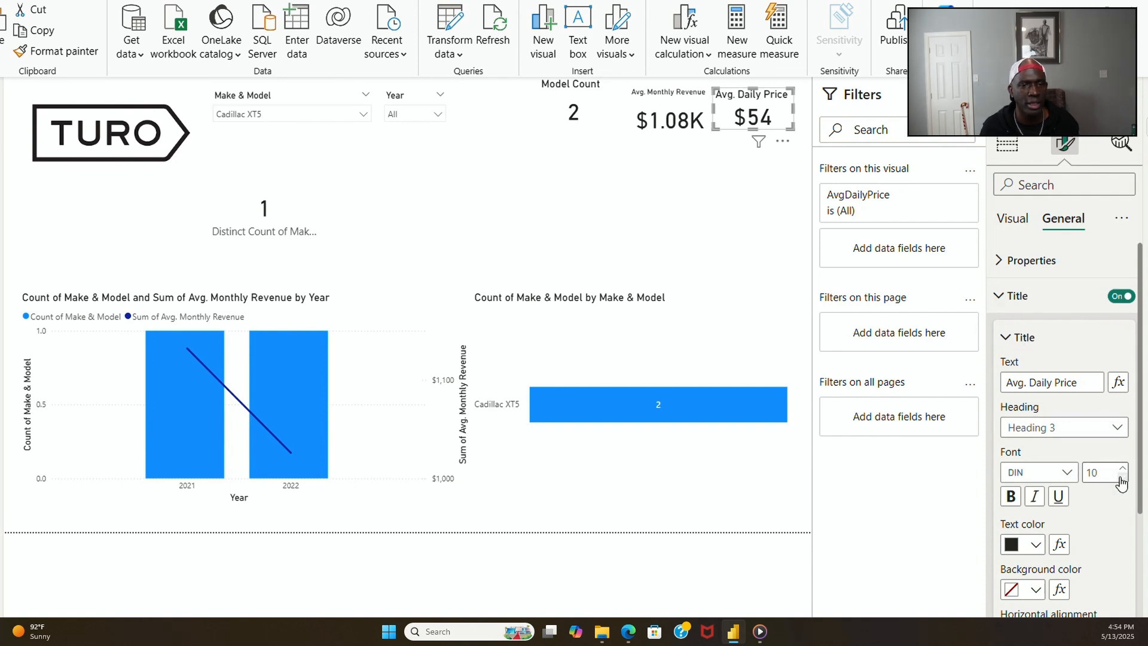
click(1123, 468)
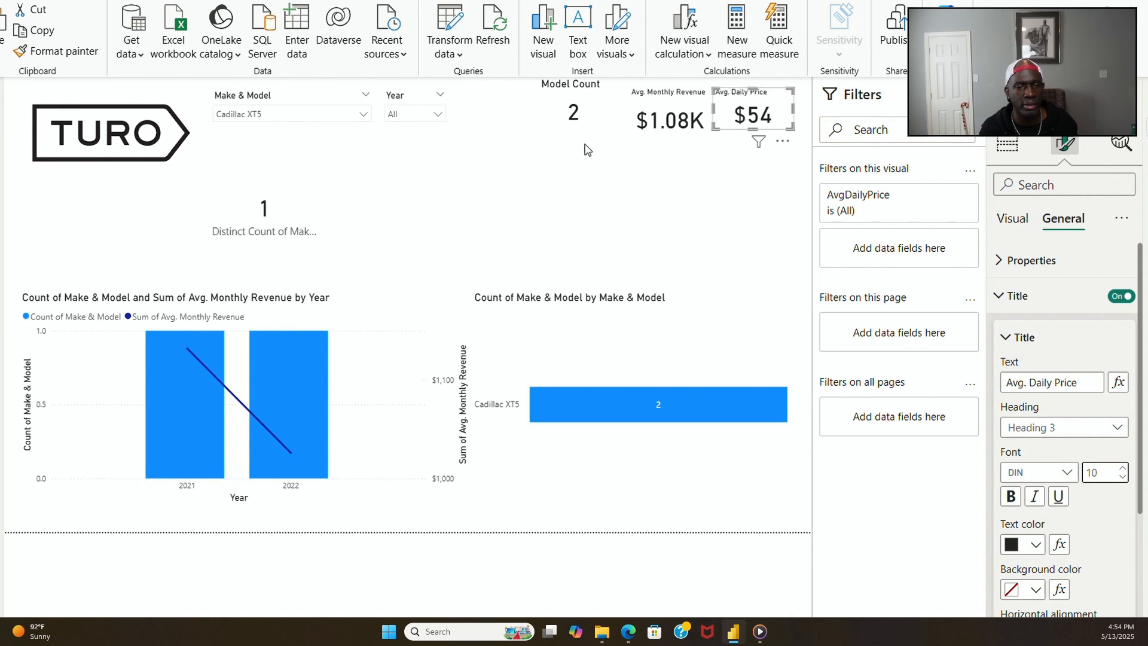
Step: Set the title font size of the Model Count card to 10
click(568, 121)
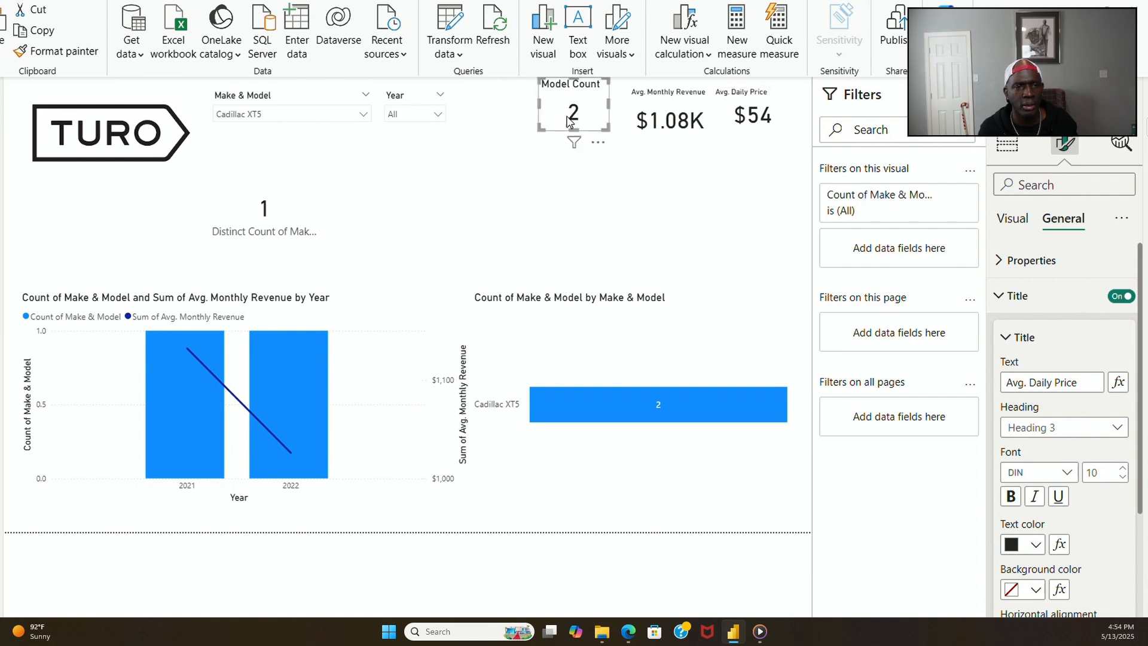
click(1123, 478)
click(1123, 484)
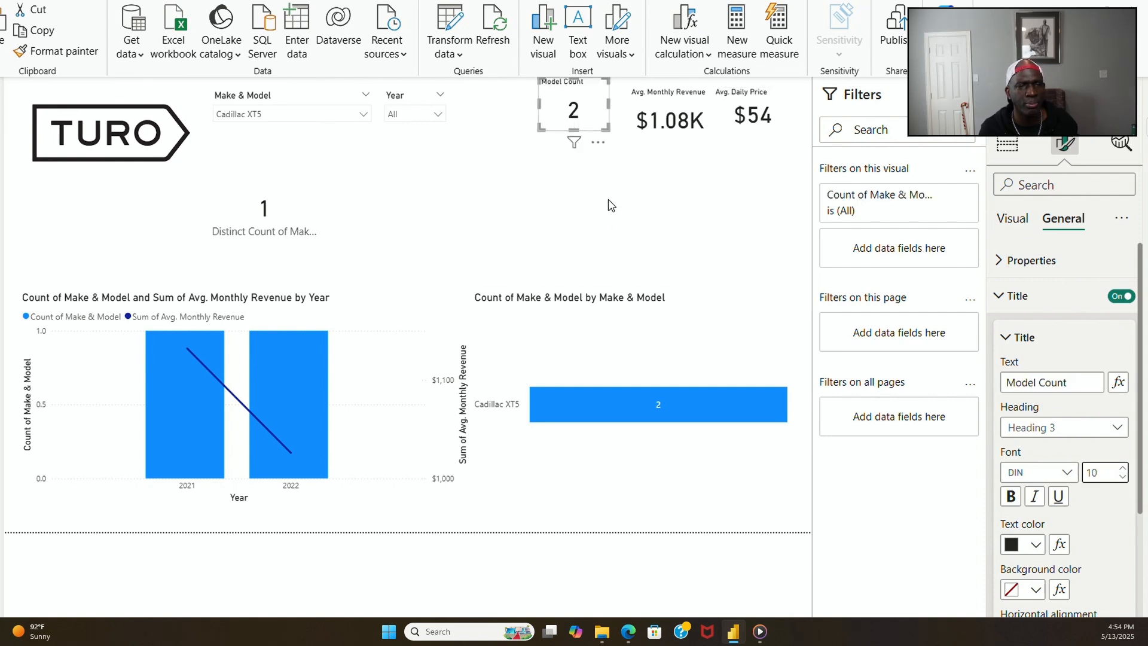
Step: Reposition the Model Count, Avg. Monthly Revenue and Avg. Daily Price cards into an evenly spaced row beside the slicers
click(607, 170)
click(596, 128)
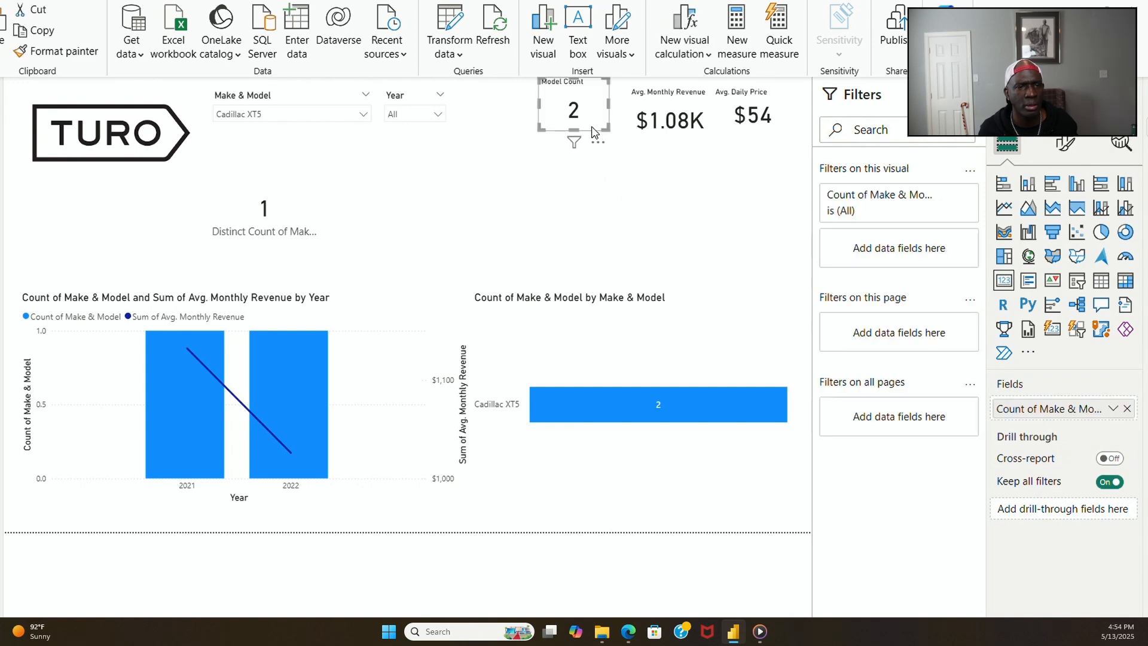
mouse_move(592, 131)
mouse_down()
mouse_move(597, 142)
mouse_move(578, 141)
mouse_move(581, 121)
mouse_move(585, 143)
mouse_up()
click(674, 133)
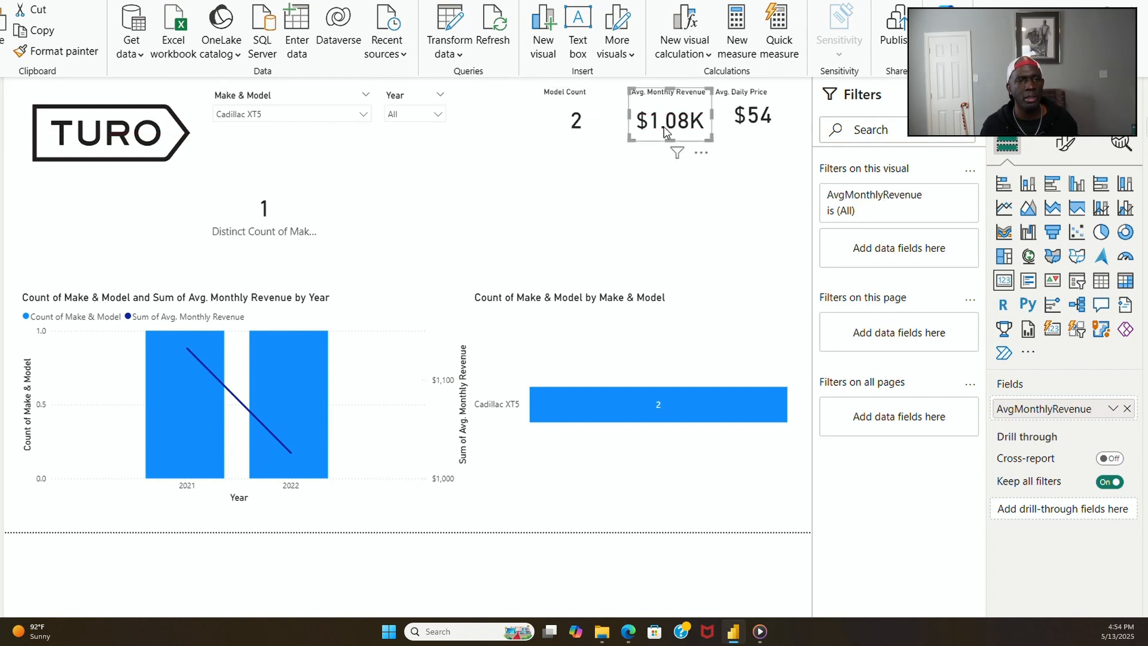
drag(666, 130, 649, 132)
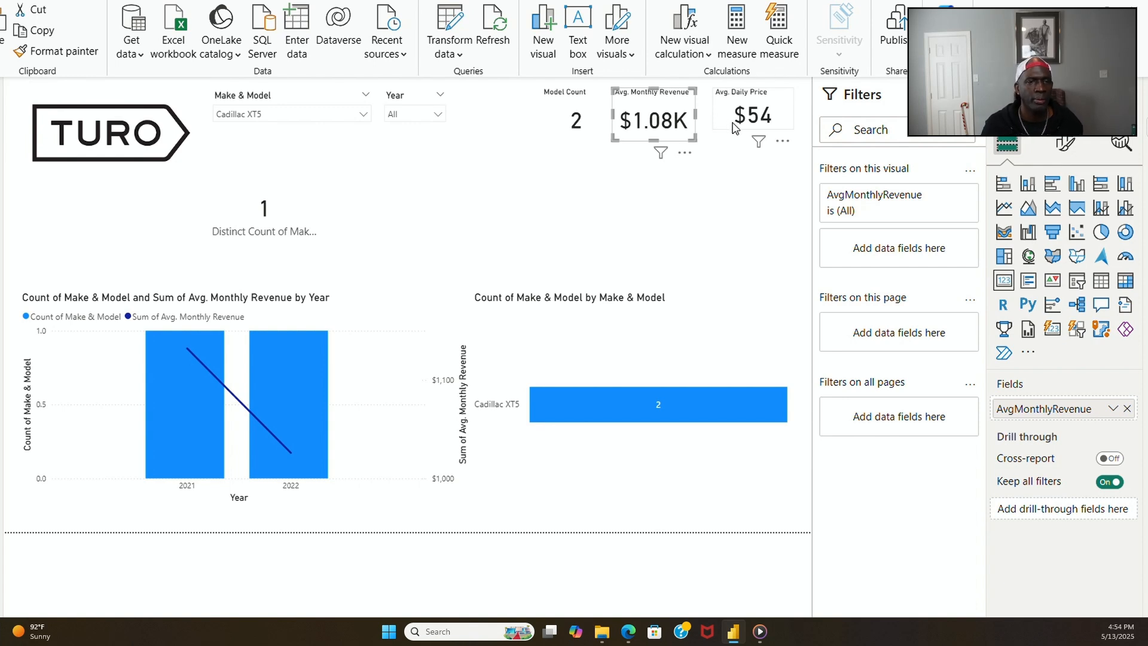
drag(735, 127, 754, 133)
click(656, 135)
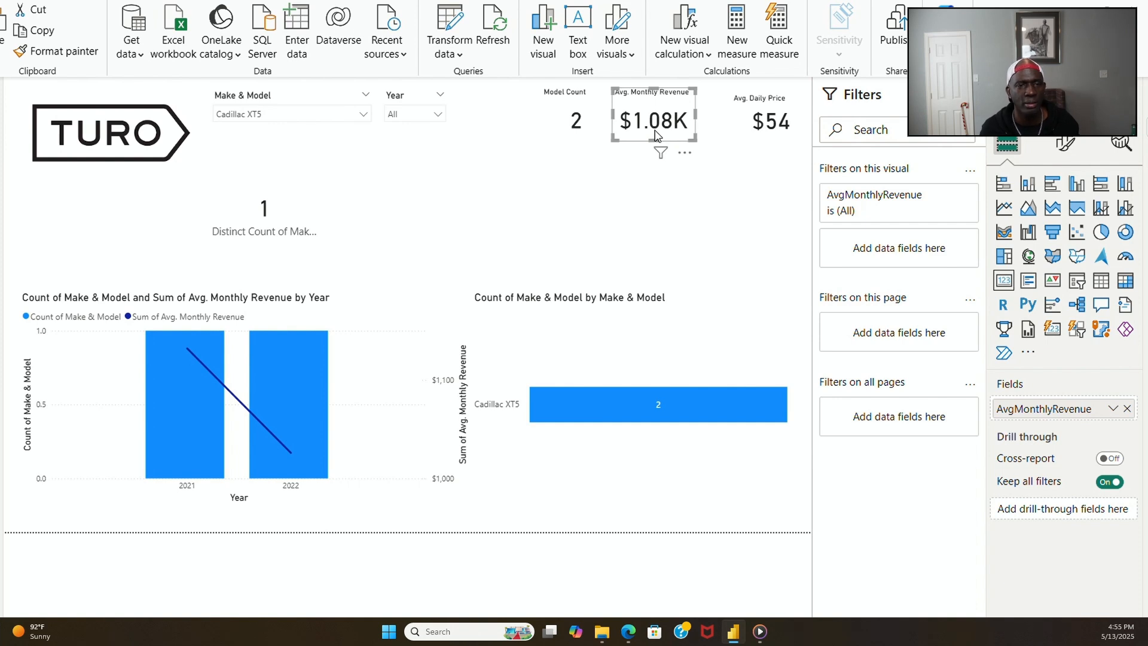
click(774, 129)
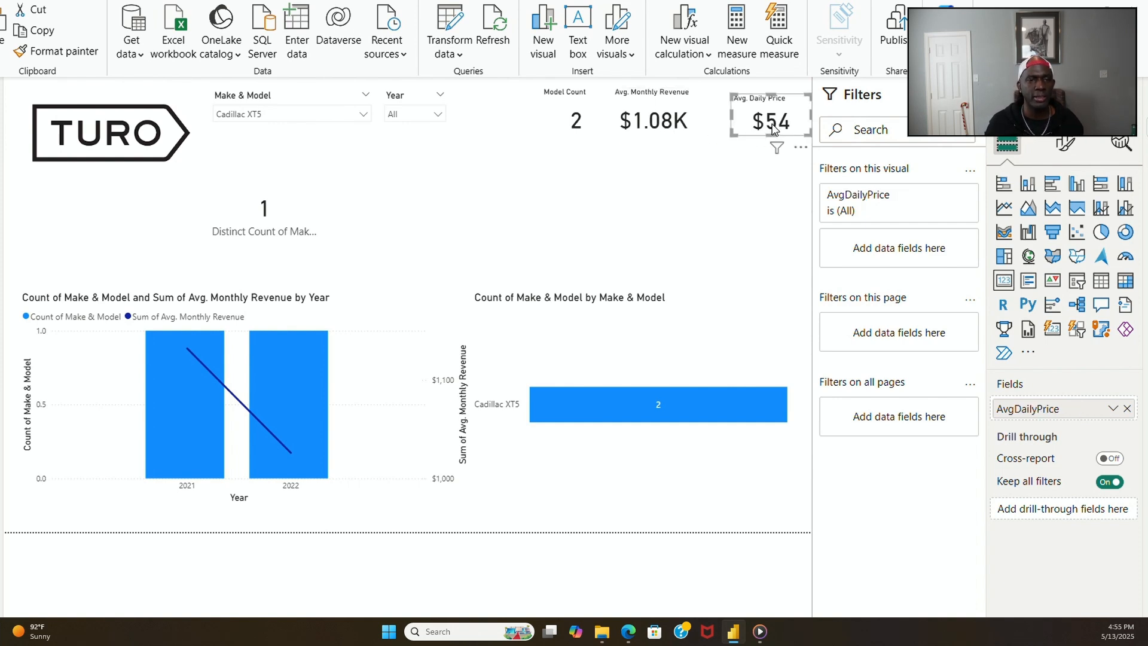
drag(774, 129, 738, 134)
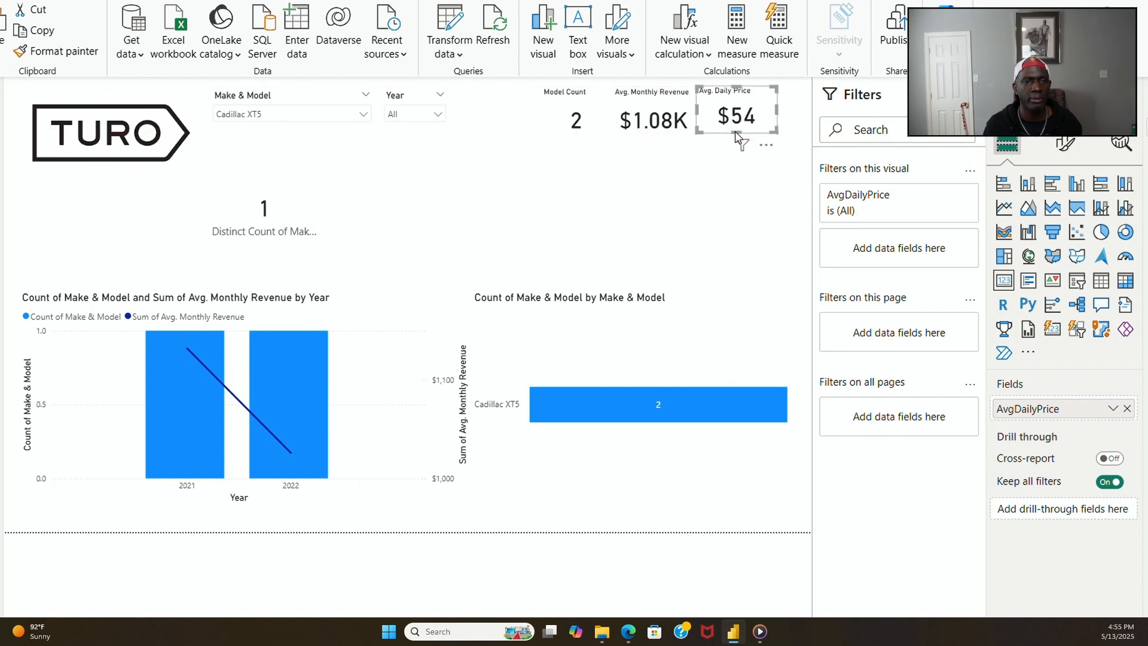
click(626, 185)
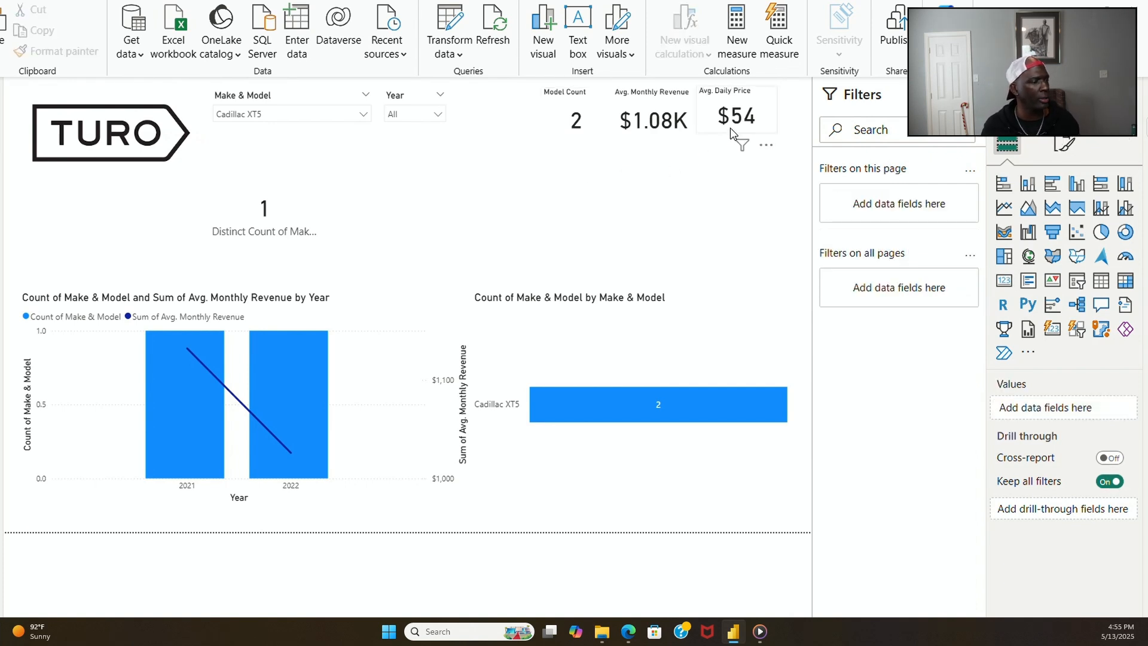
Step: Nudge the Avg. Monthly Revenue card up slightly and make the Avg. Daily Price card taller so their titles and values line up
click(654, 121)
drag(656, 122, 659, 119)
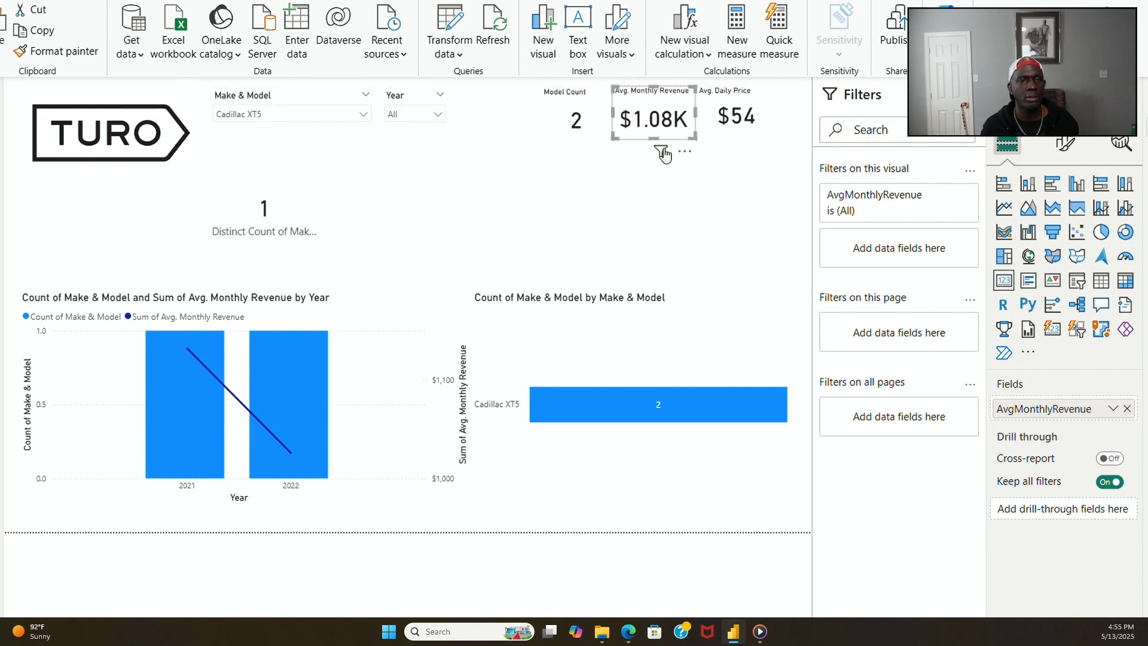
mouse_move(661, 151)
click(739, 128)
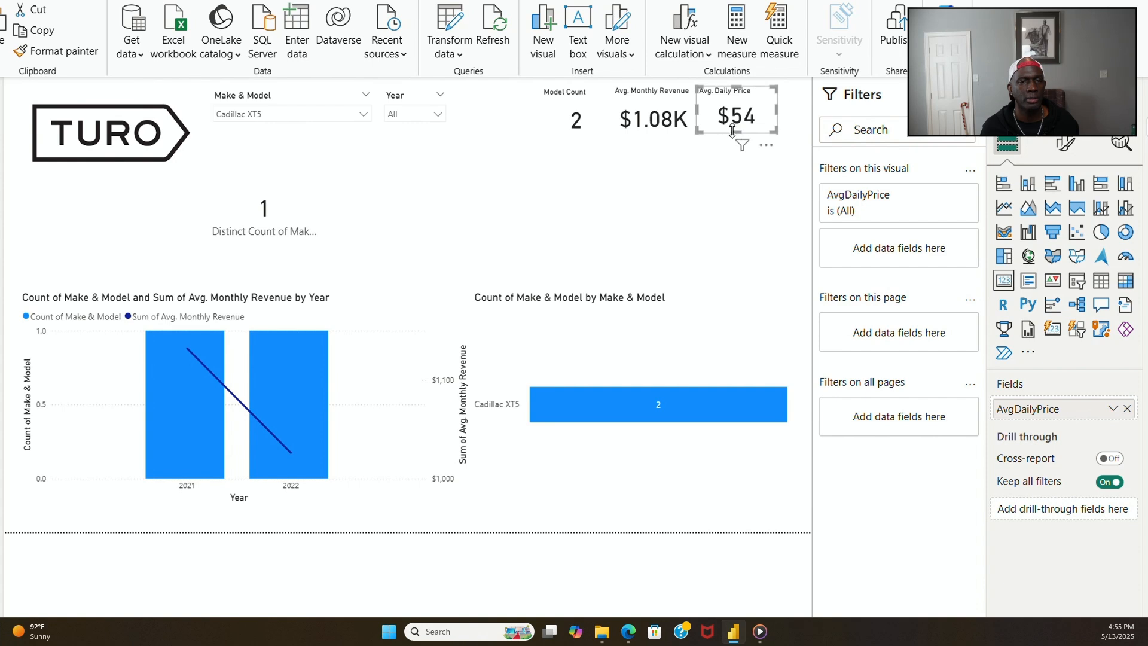
drag(735, 130, 736, 143)
click(713, 172)
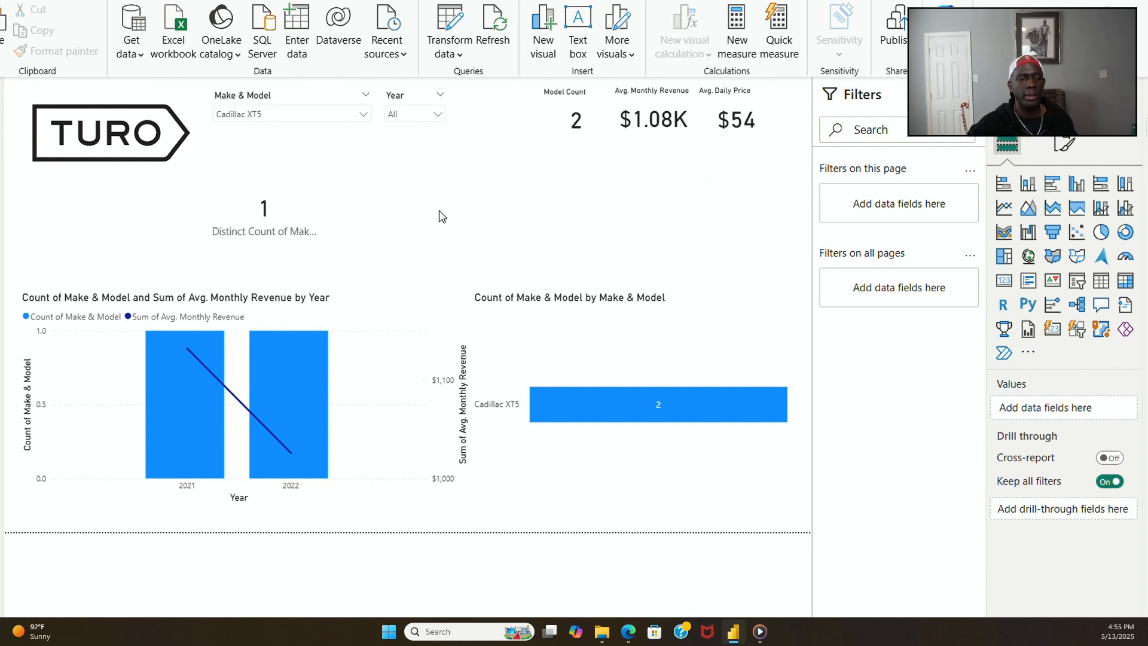
Step: Delete the Distinct Count of Make & Model card above the combo chart
click(293, 219)
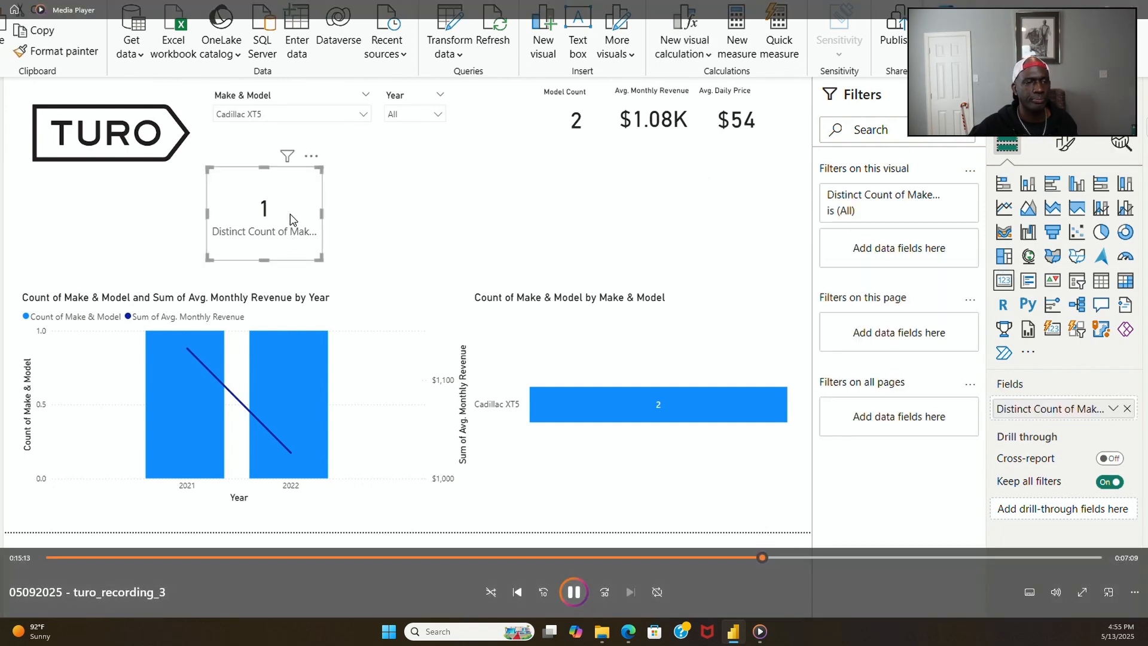
key(Delete)
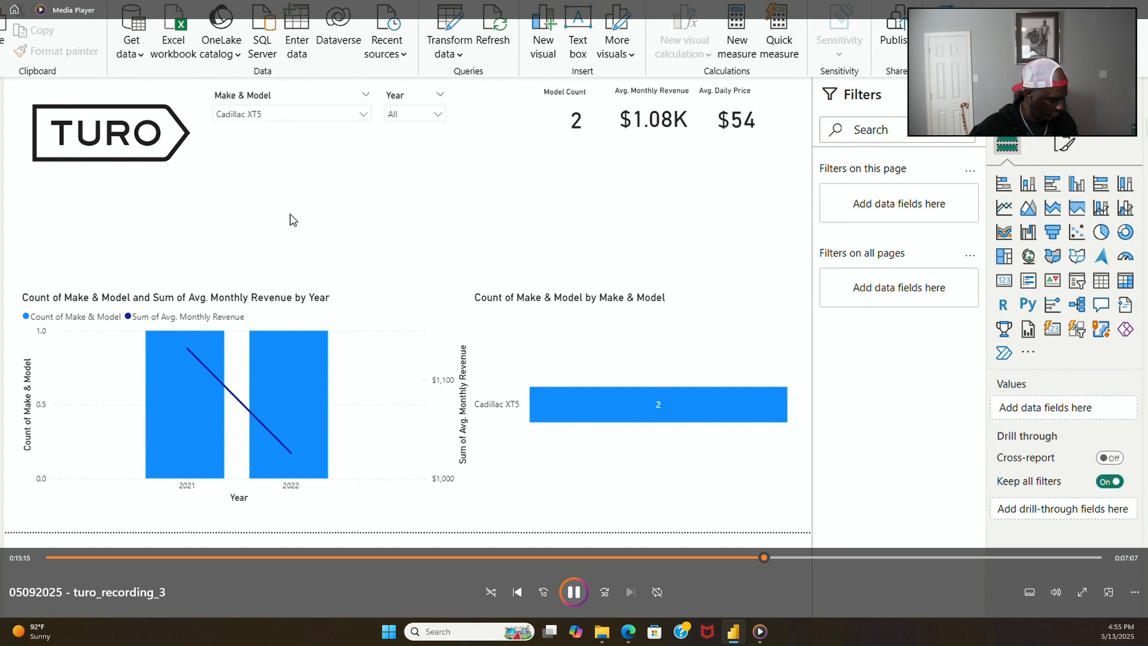
Step: Test the Make & Model slicer with Dodge Charger, Ford Escape and Chevrolet Trax, and clear the selection to check the full funnel
click(364, 115)
click(230, 206)
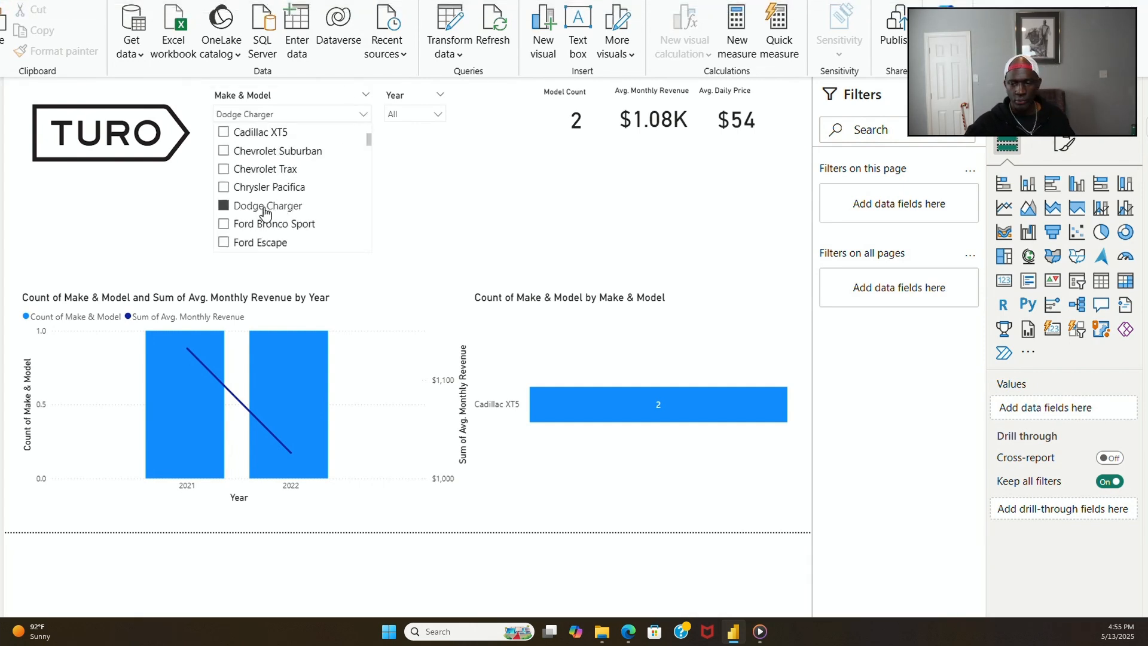
click(260, 243)
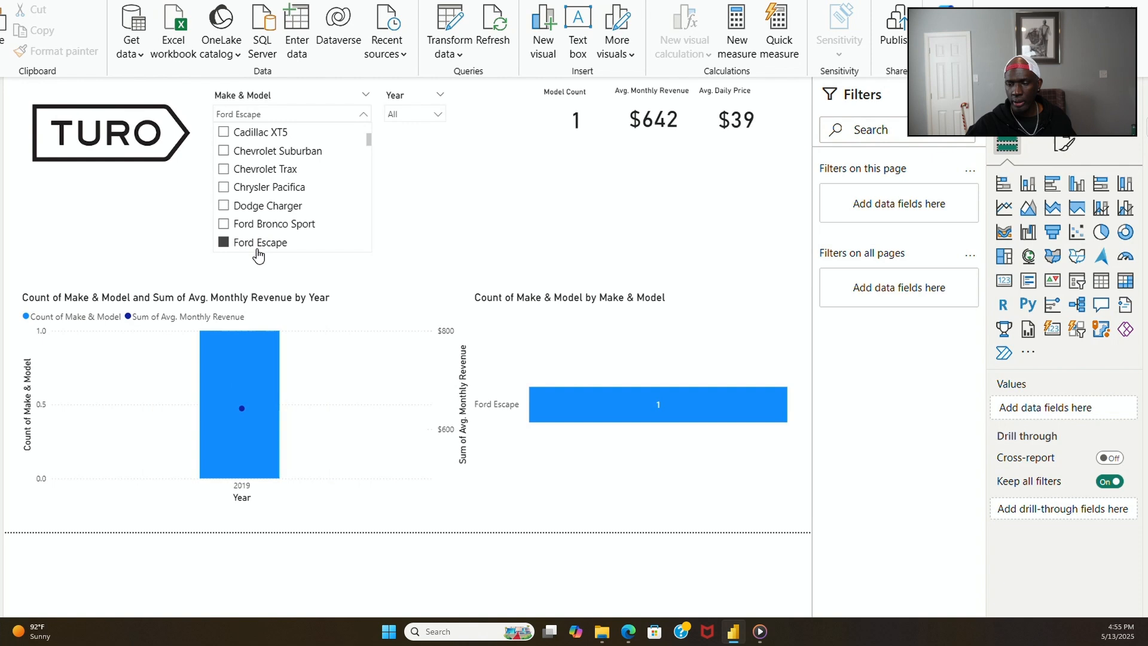
click(224, 206)
click(226, 170)
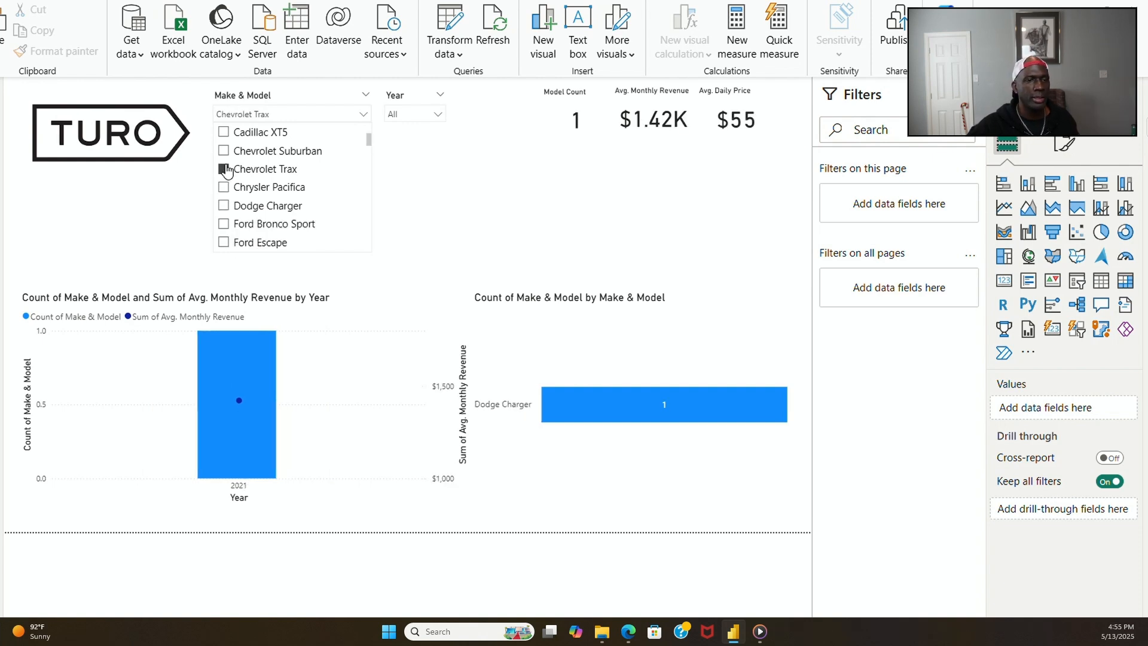
click(225, 170)
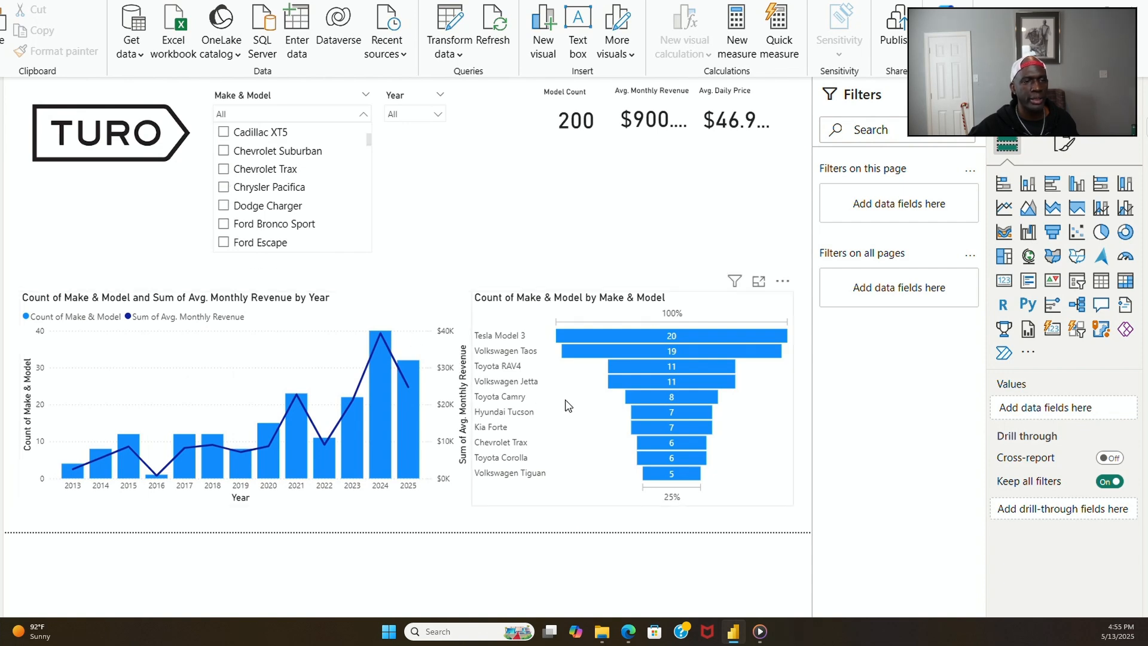
mouse_move(602, 342)
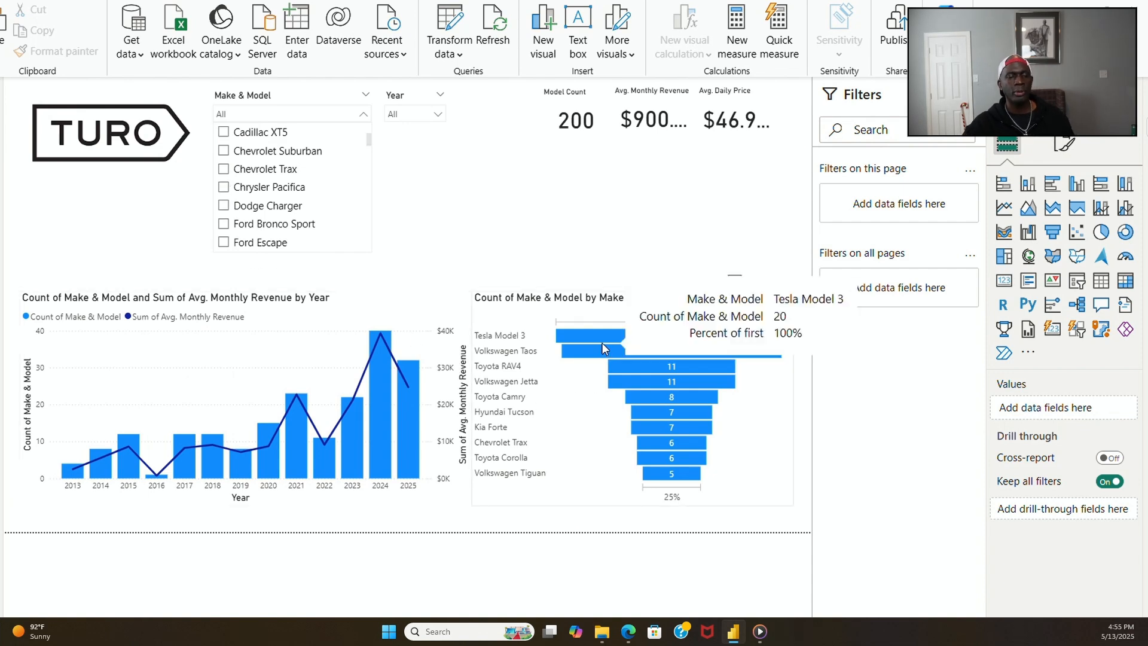
click(585, 299)
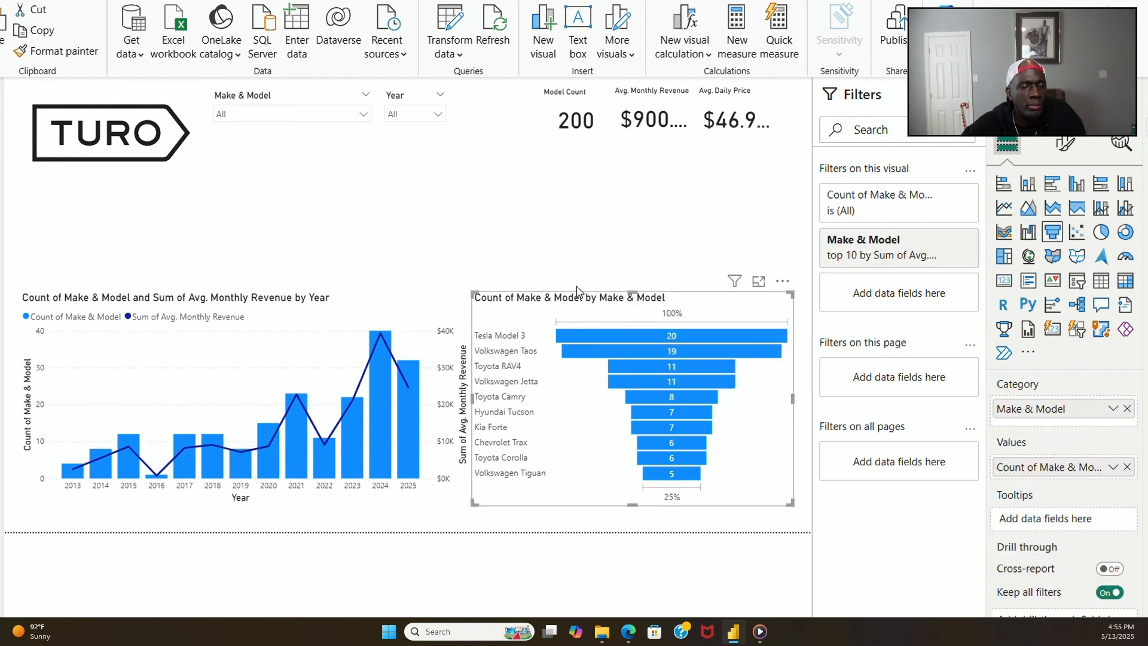
Step: Test the Year slicer with 2013, 2014, 2015, 2016, 2018 and 2019, examining how the cards and charts respond
click(441, 118)
click(409, 134)
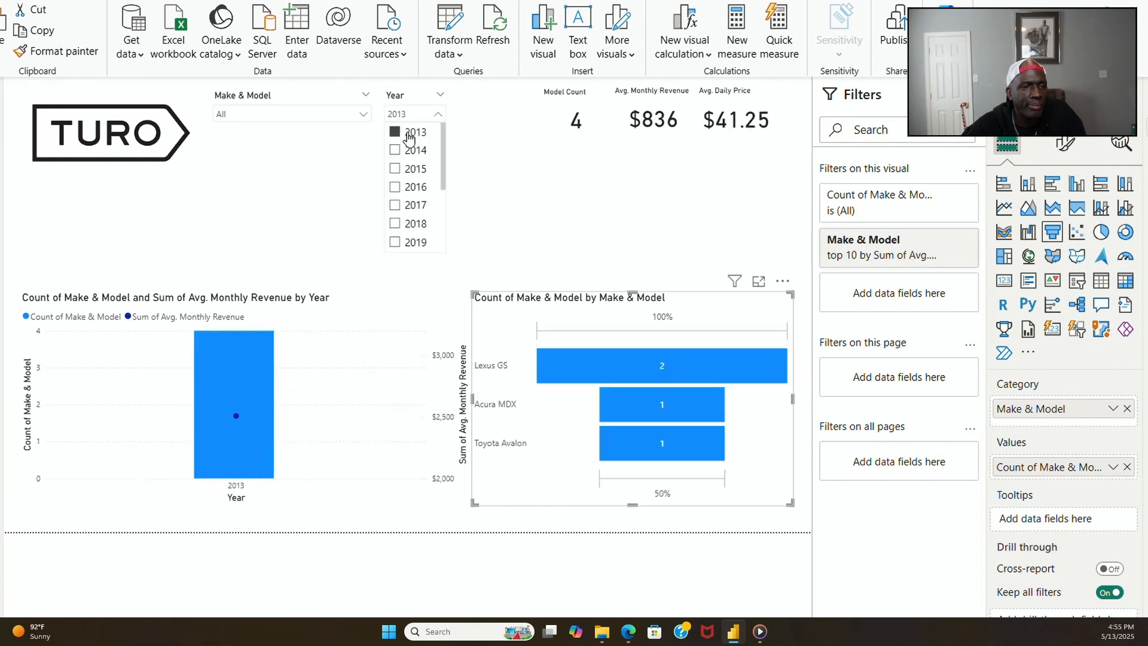
click(395, 151)
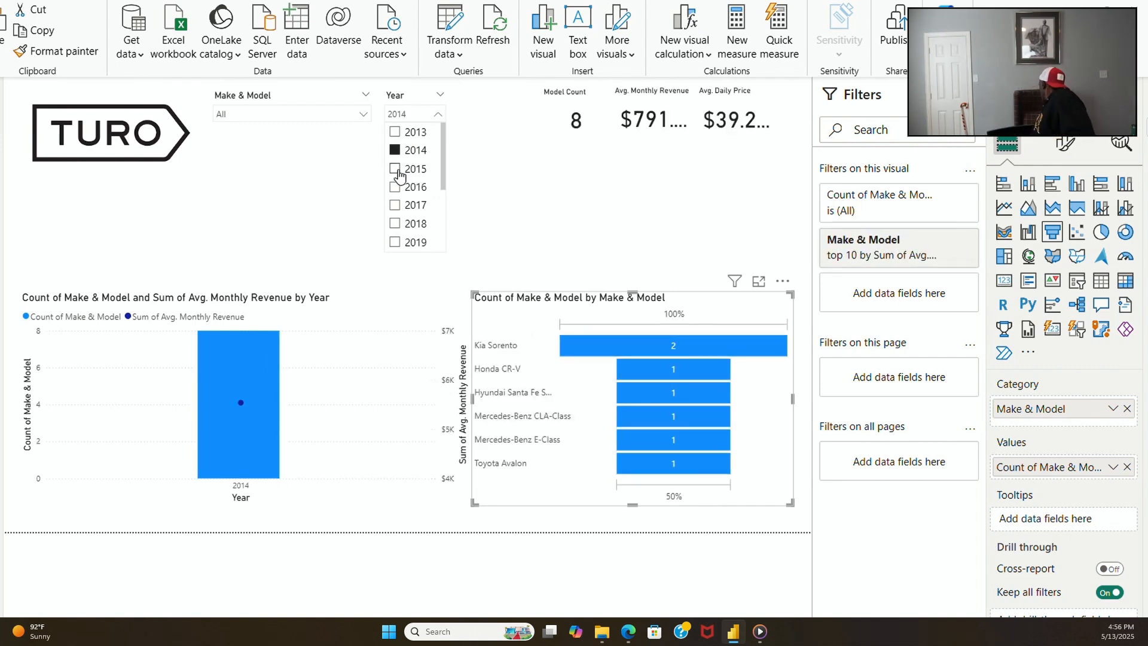
click(397, 171)
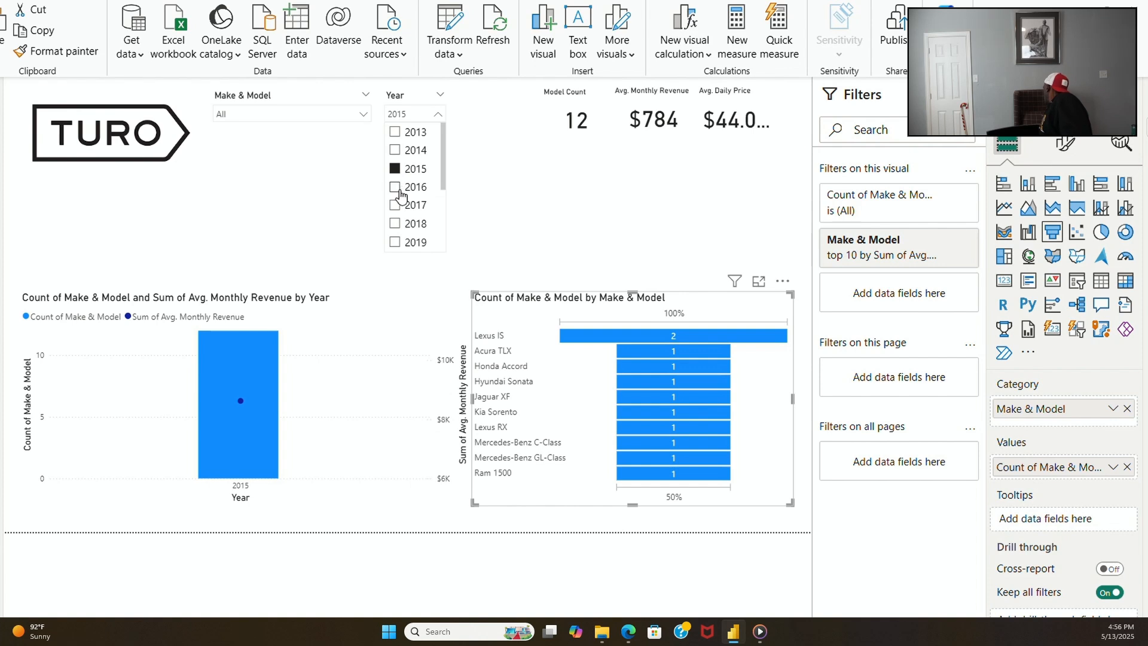
click(396, 189)
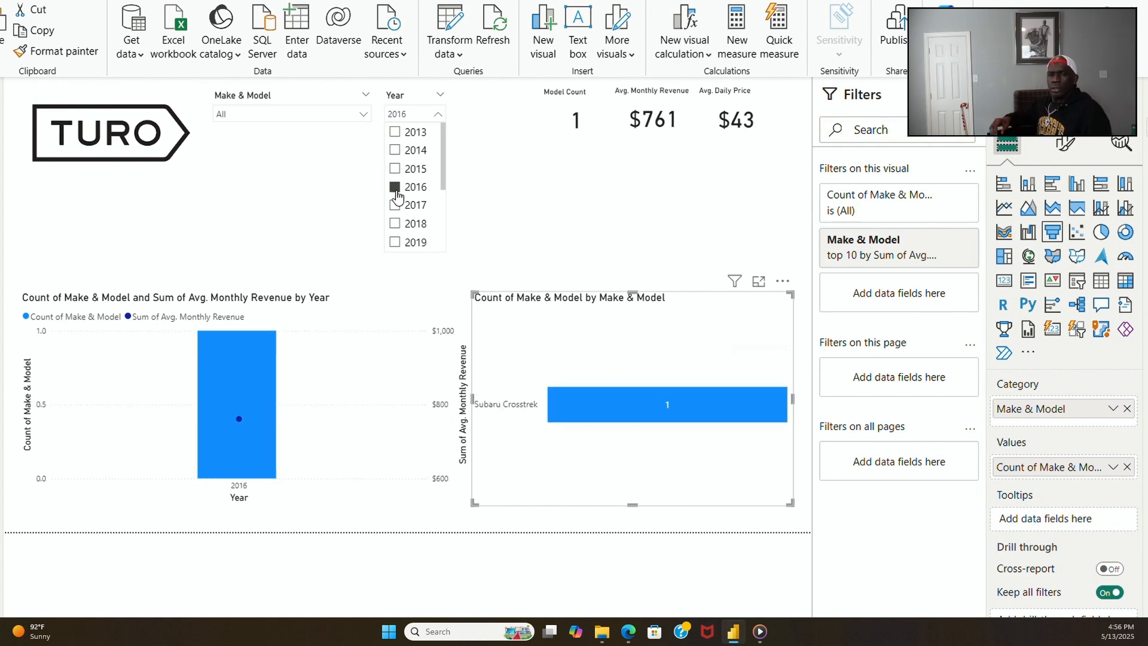
click(395, 225)
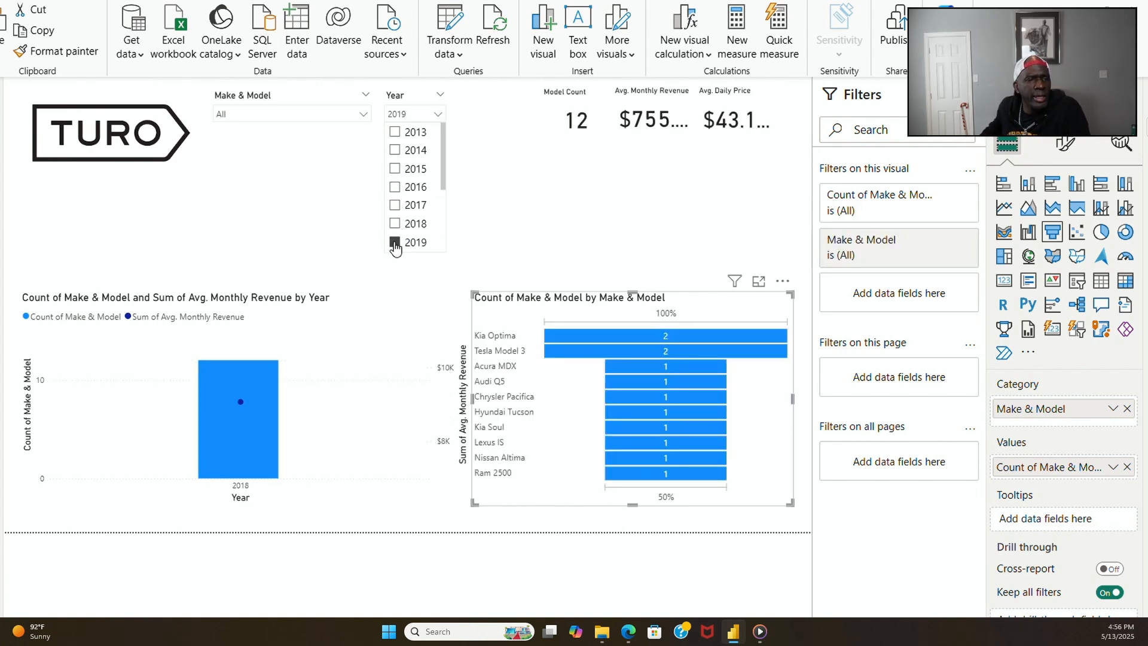
click(394, 241)
scroll(408, 234, down, 3)
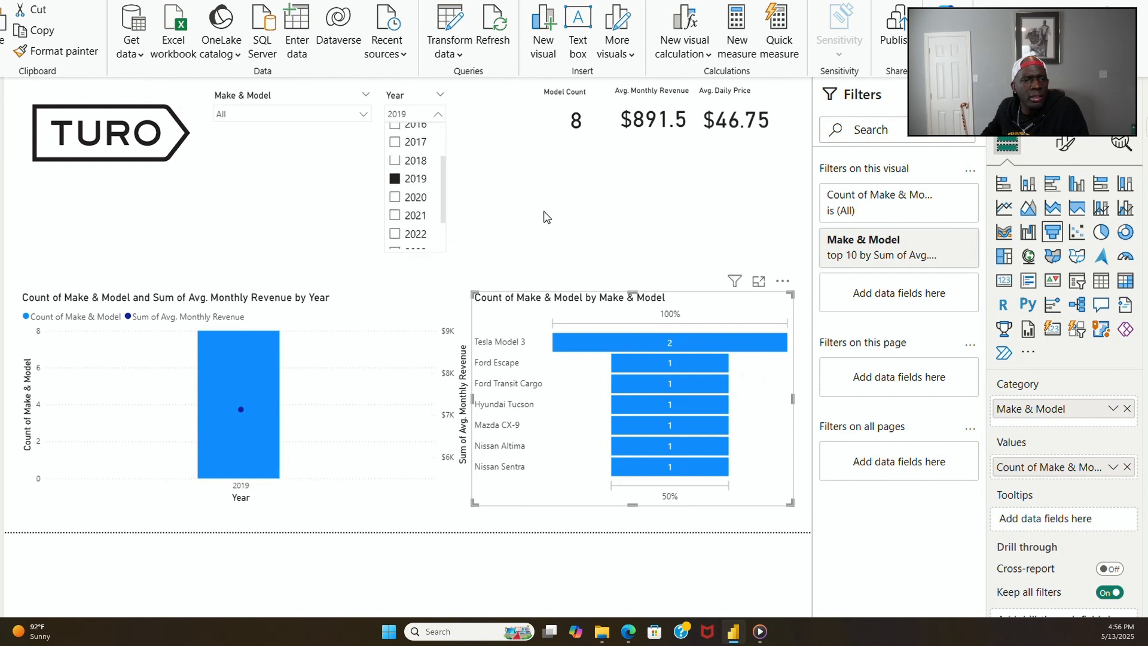
click(495, 220)
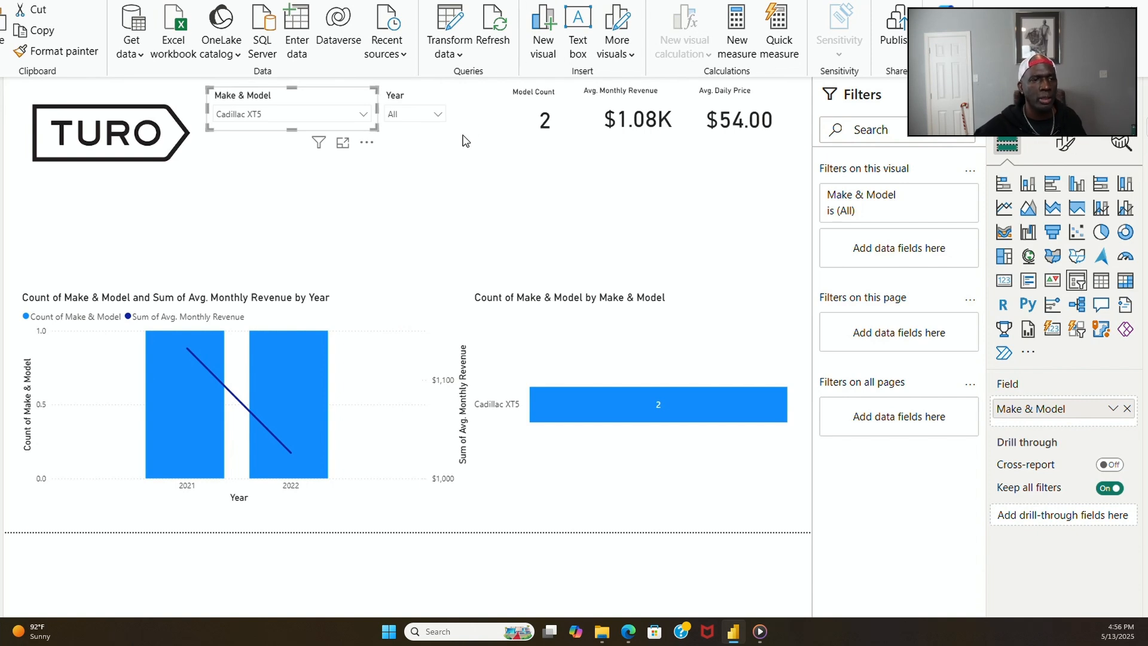
click(1079, 140)
mouse_move(449, 554)
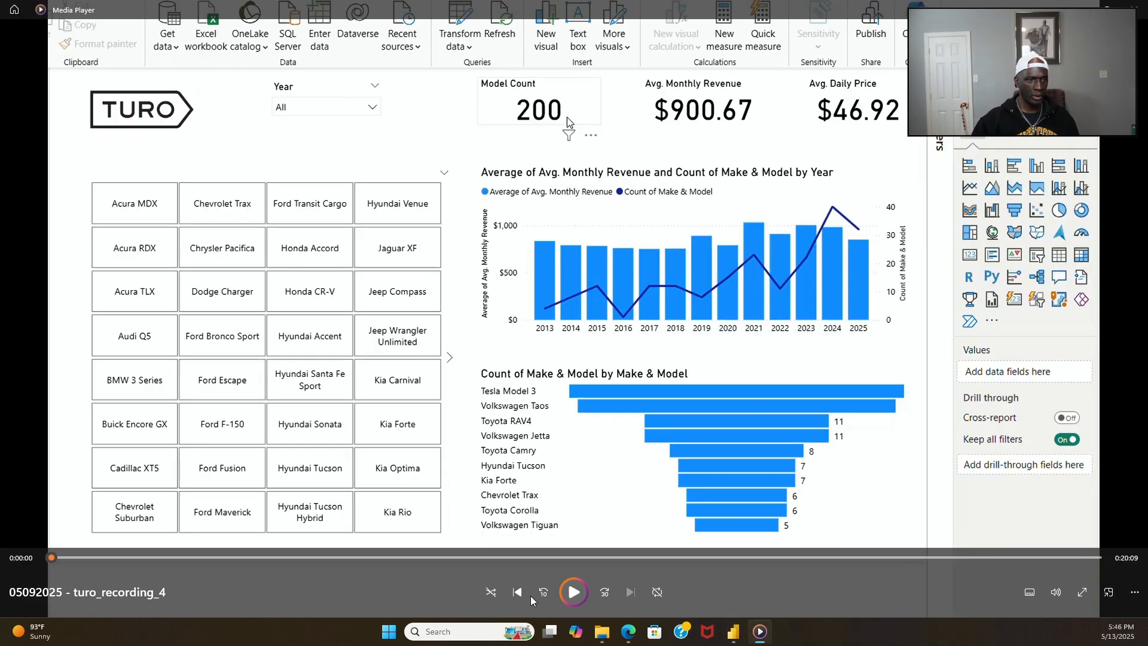
click(566, 592)
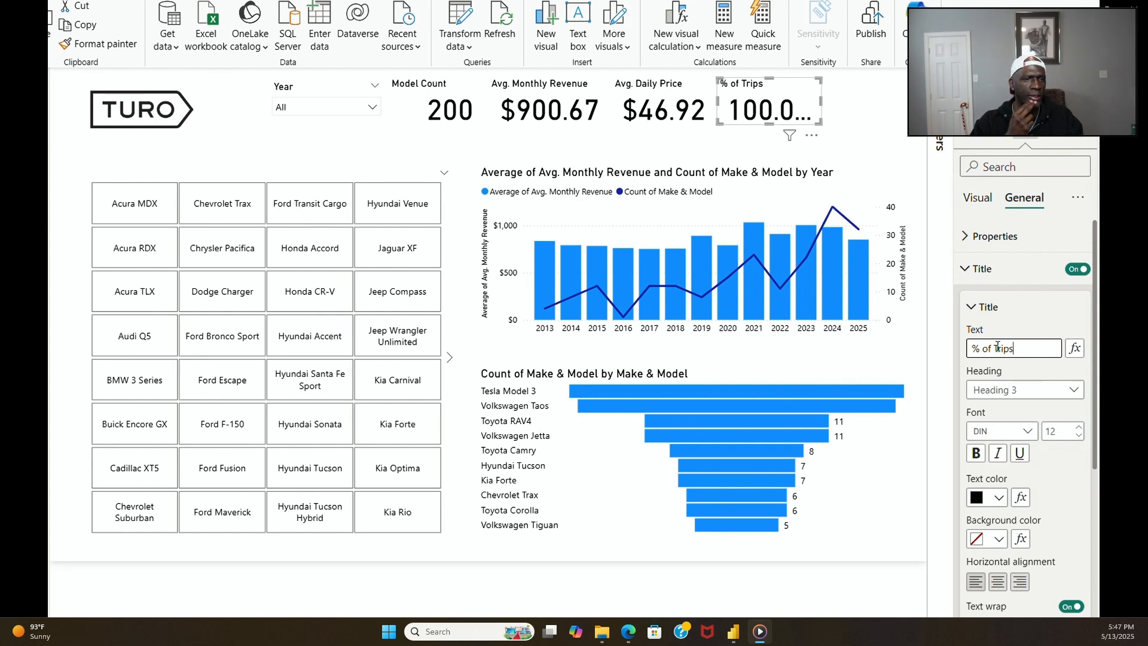
Step: Check the cards and charts for Chevrolet Trax, Chrysler Pacifica, Ford Bronco Sport and Ford F-150 in the tile slicer, and clear the selection
click(862, 129)
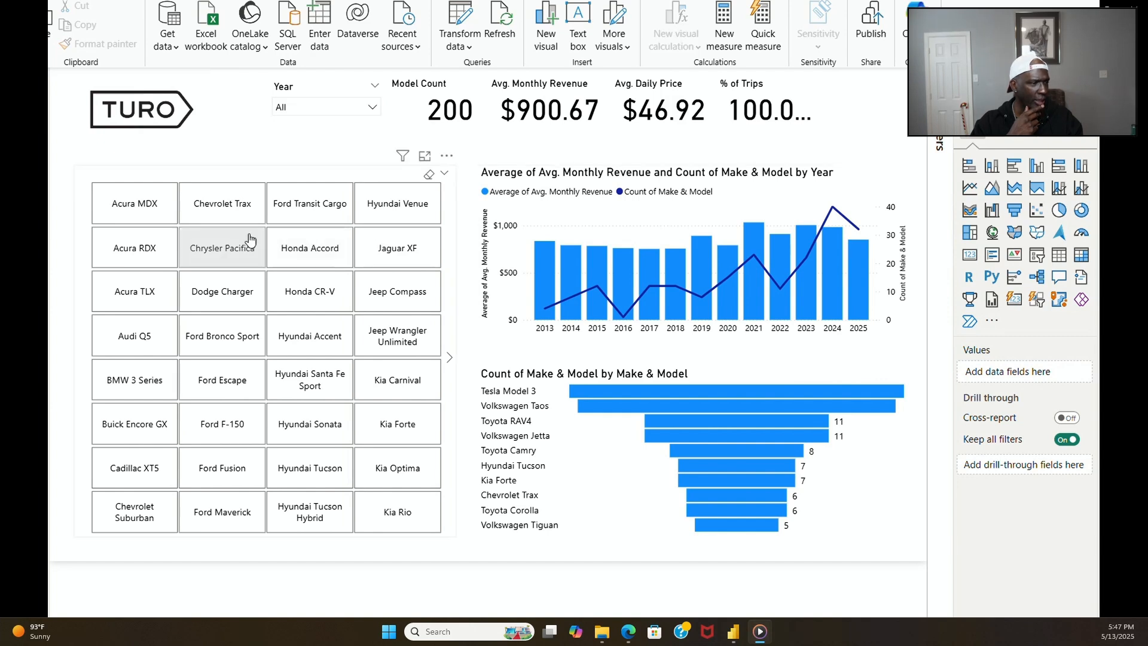
click(235, 216)
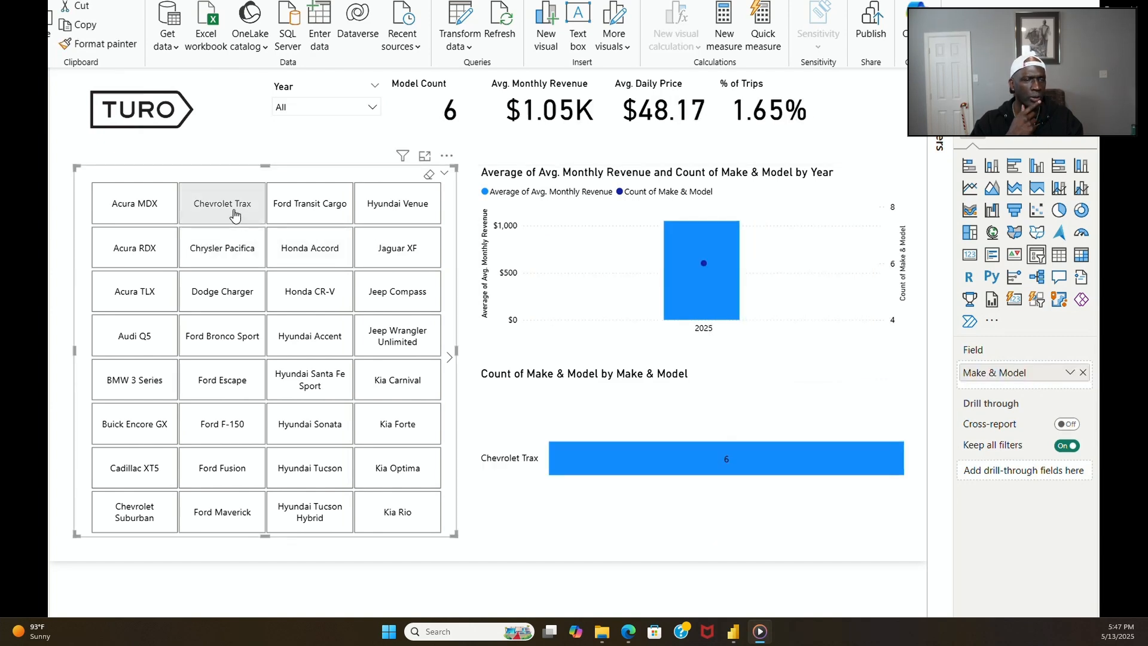
click(238, 254)
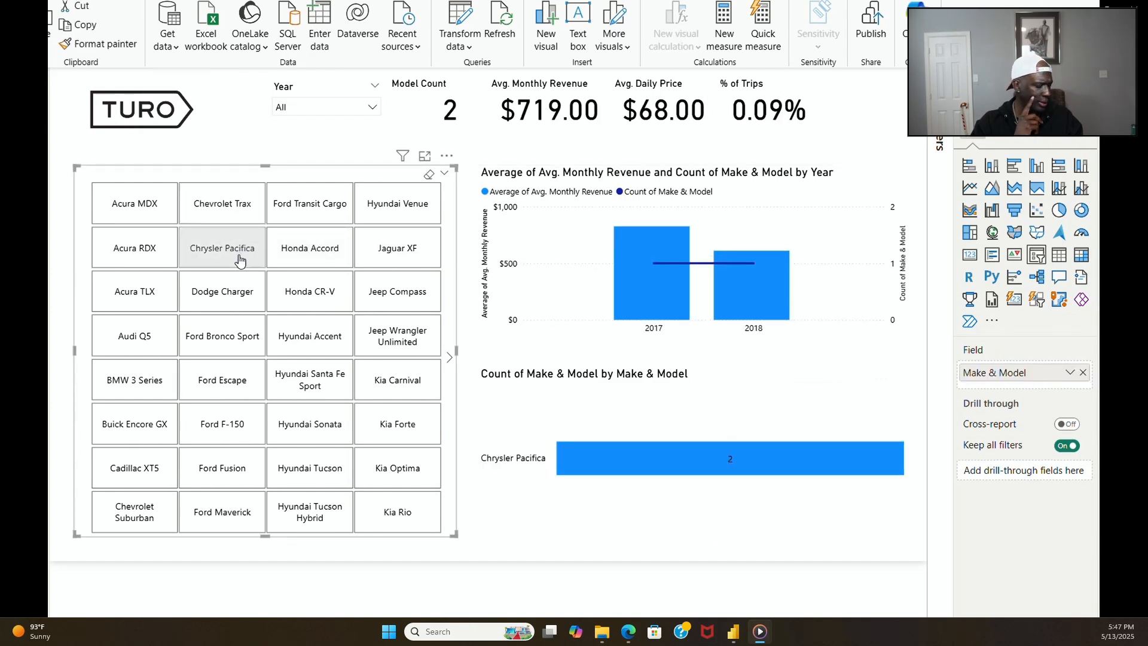
click(231, 341)
click(233, 440)
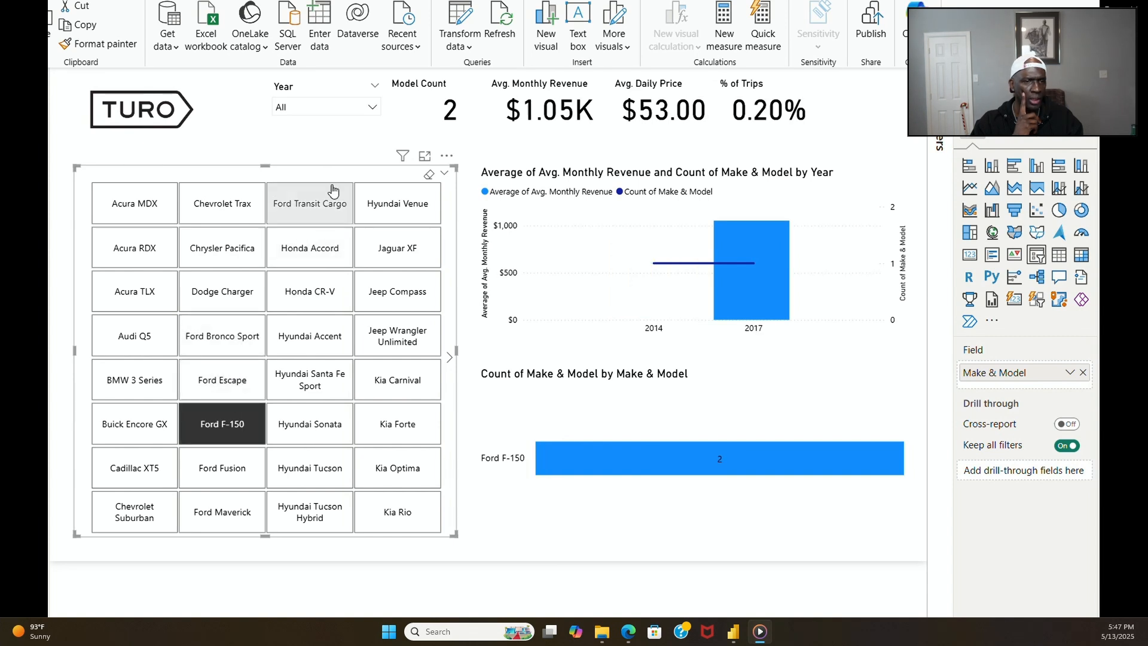
click(375, 112)
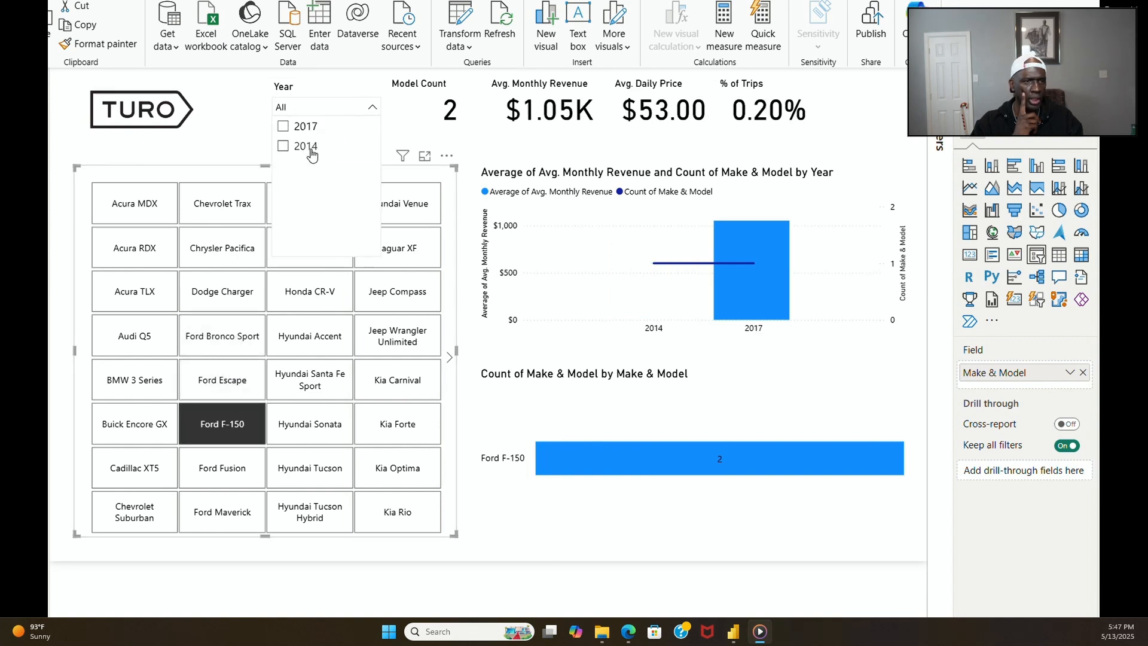
click(231, 429)
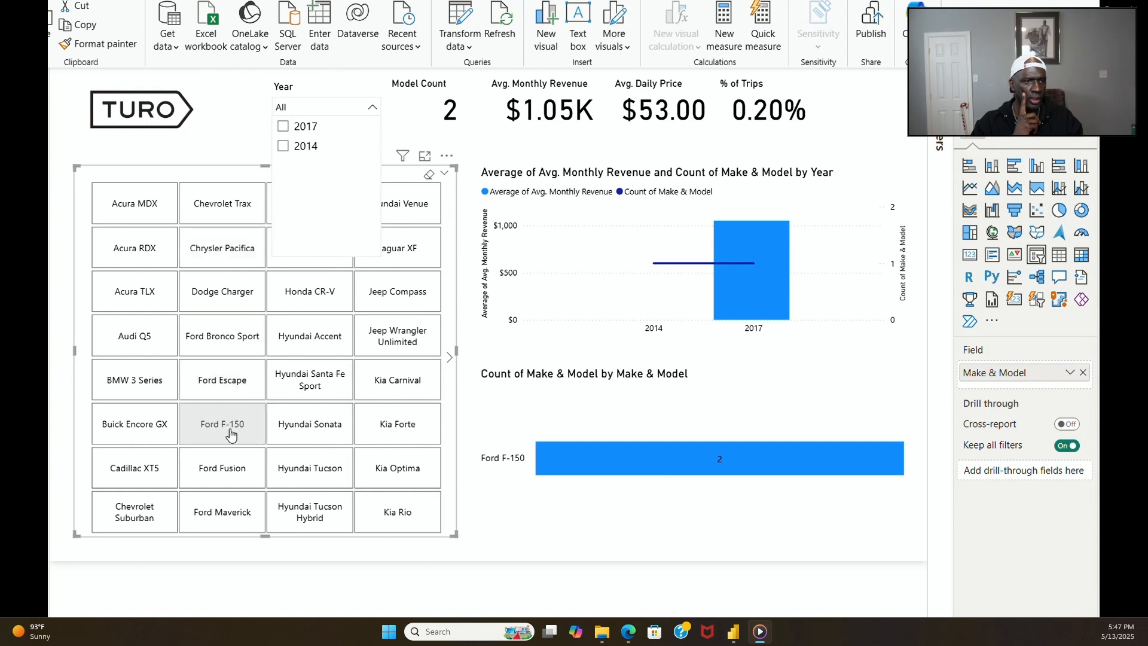
Step: Filter the report to Year 2025 and check the cards for Tesla Model 3, Buick Encore GX and Chevrolet Trax, leaving no model selected
click(361, 108)
click(311, 128)
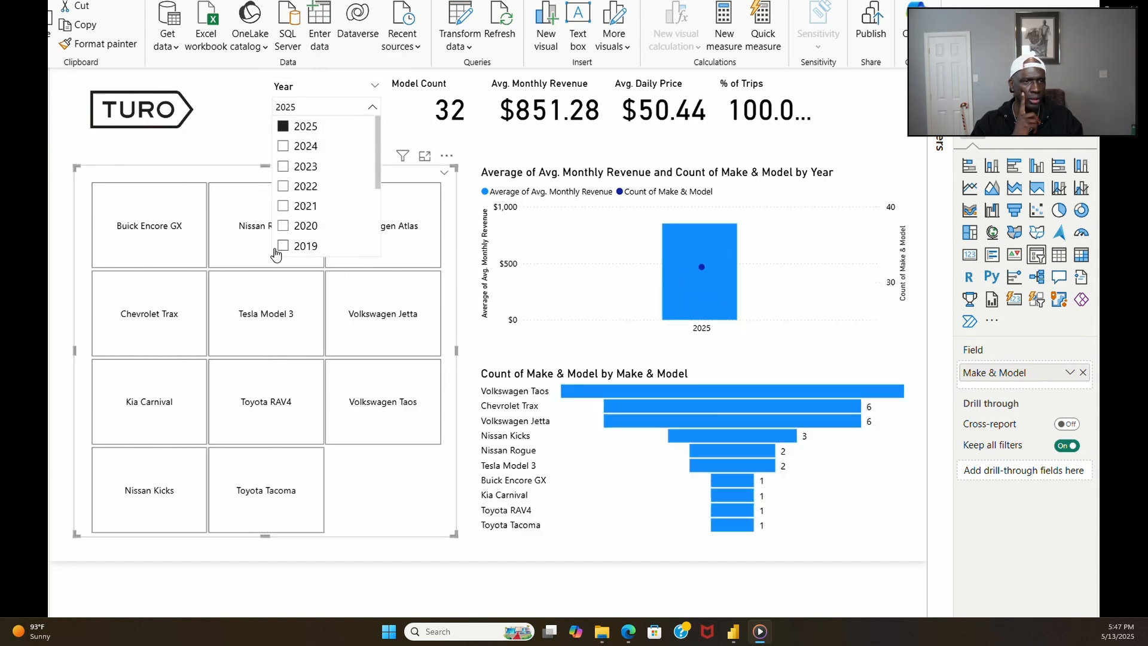
click(256, 319)
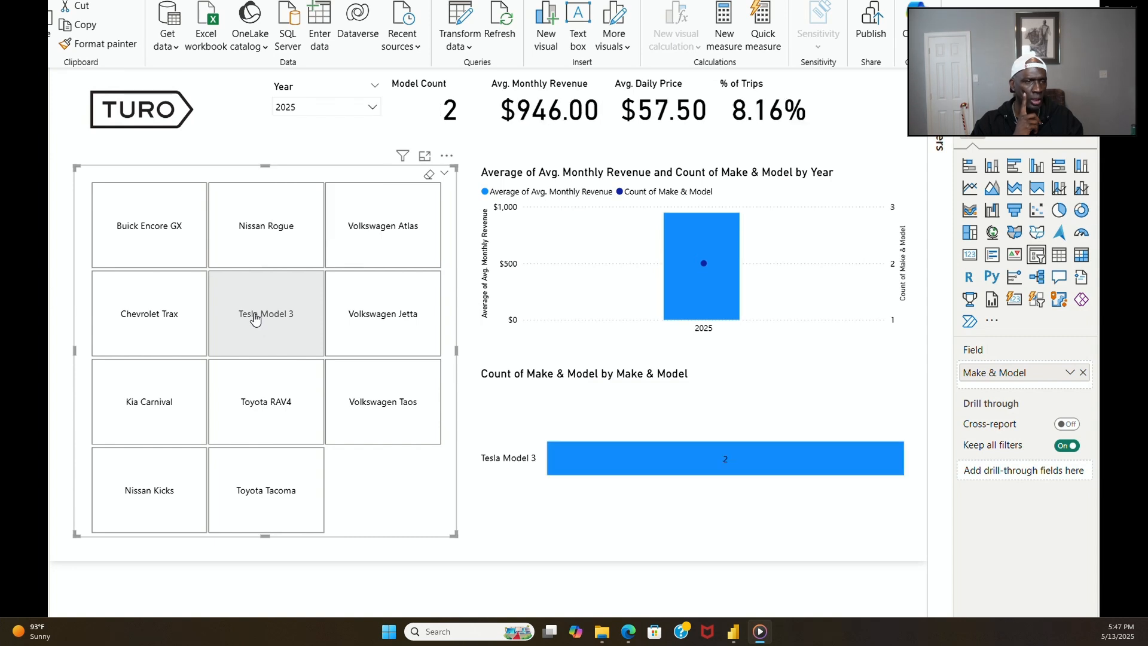
click(156, 226)
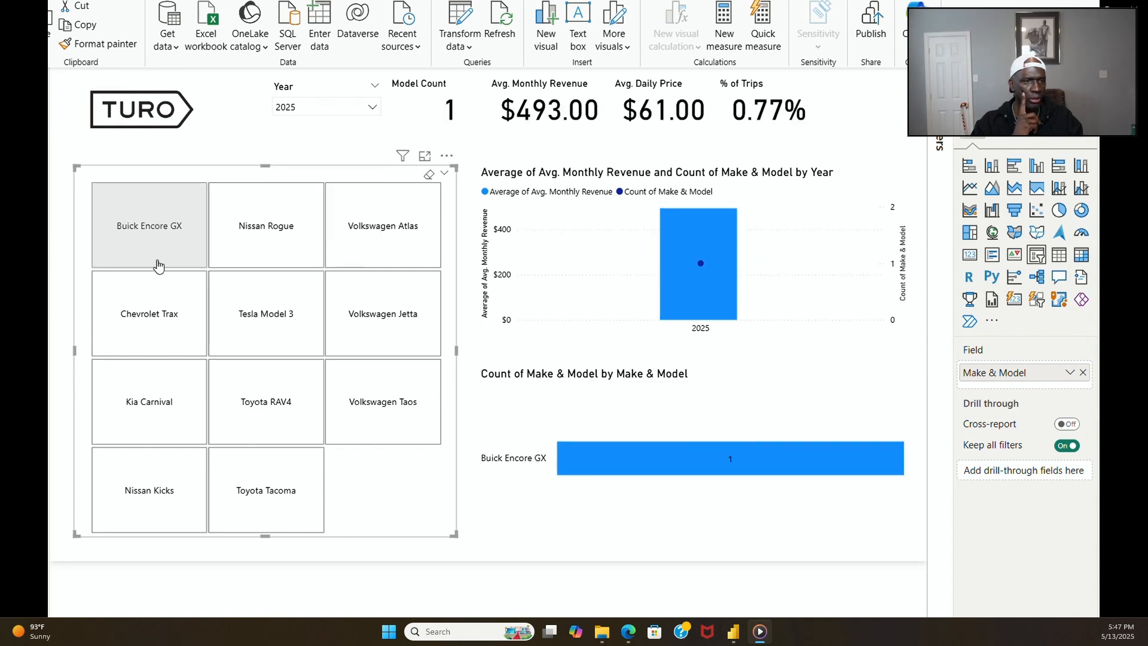
click(161, 316)
click(168, 232)
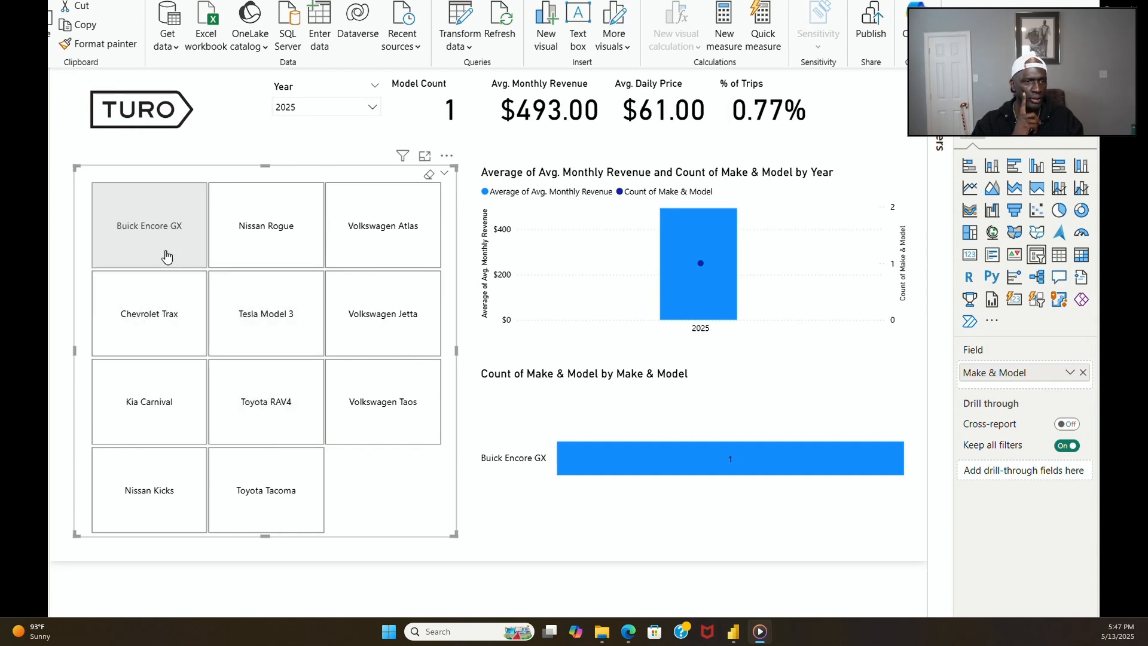
click(165, 254)
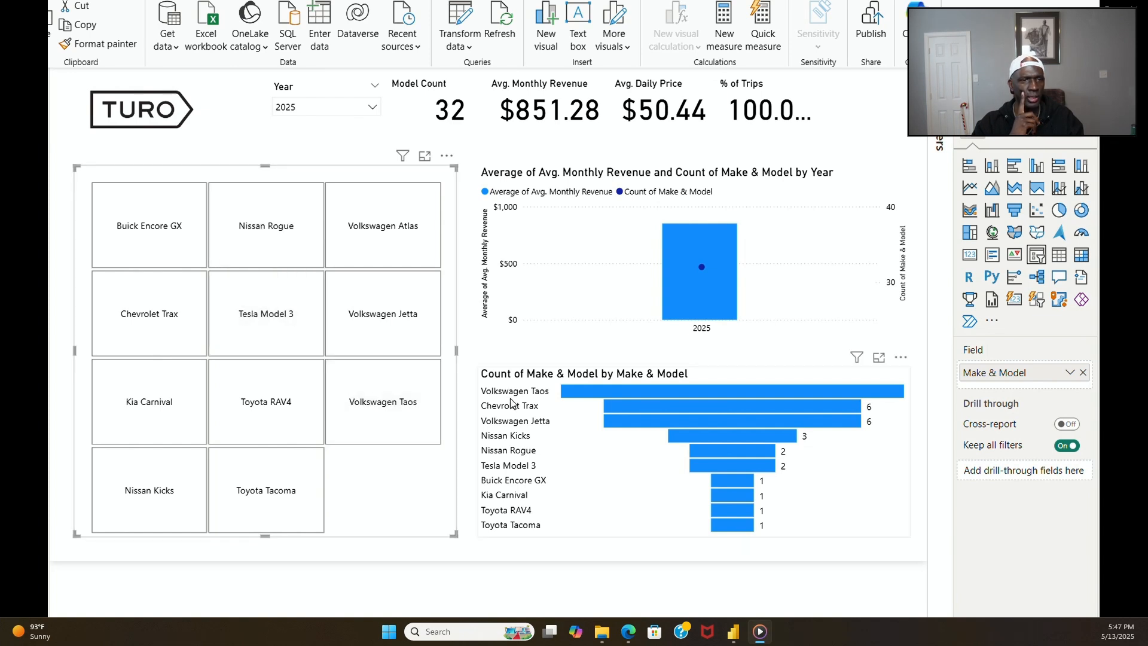
Step: Go through the 2025 model tiles from Volkswagen Taos to Chevrolet Trax, examining the cards and charts for each, and clear the selection
click(376, 415)
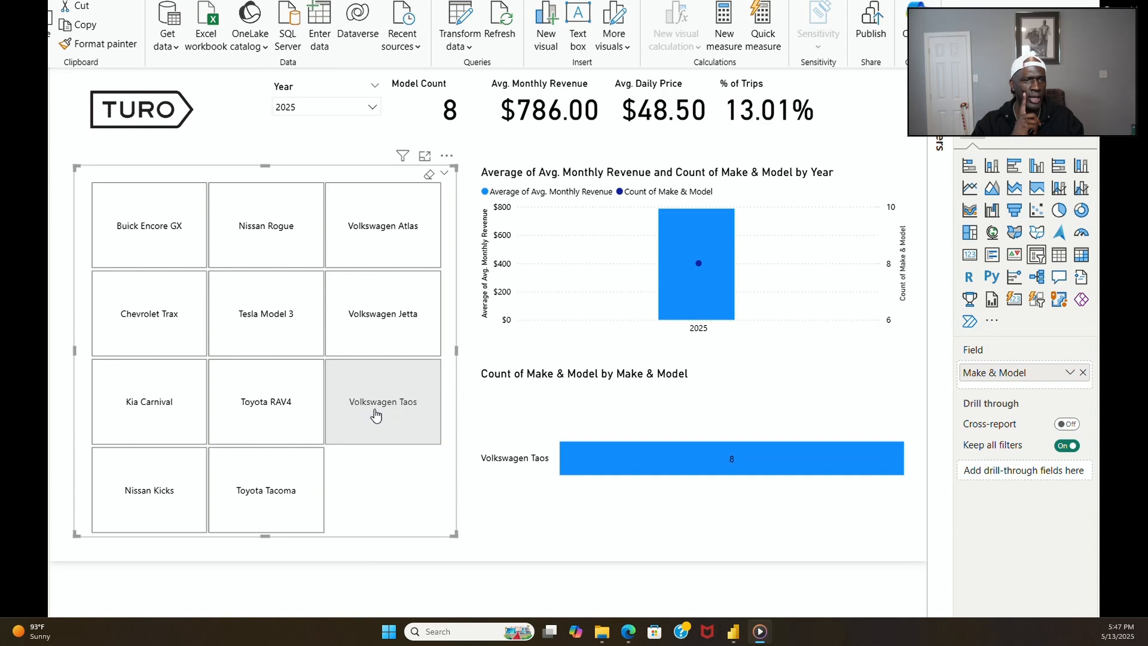
click(290, 224)
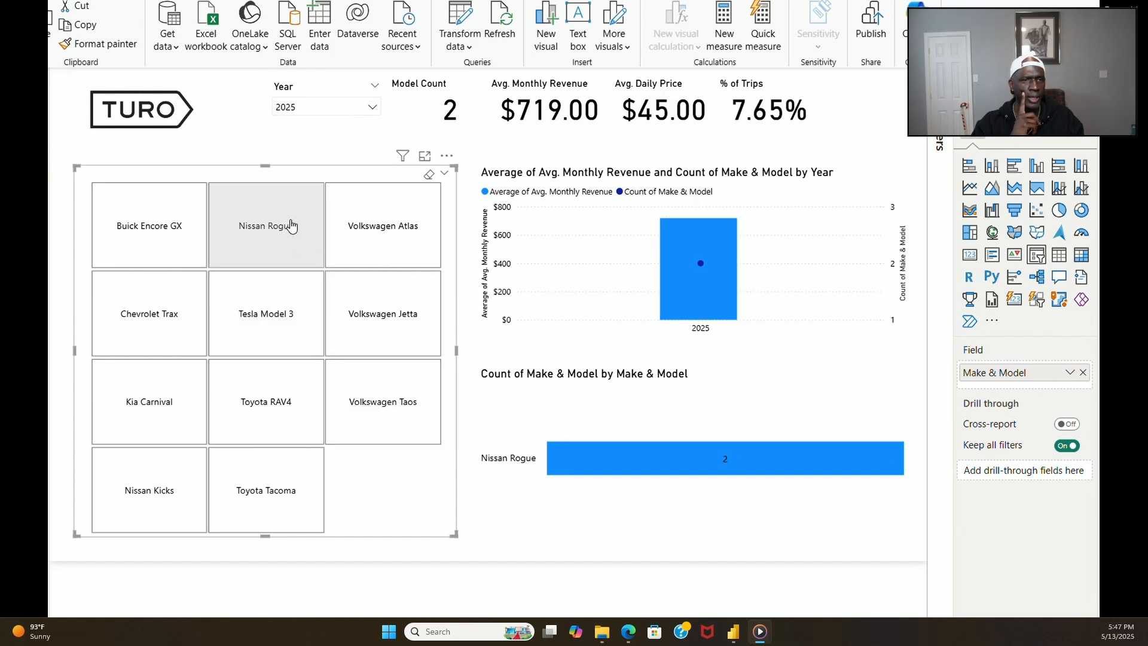
click(294, 320)
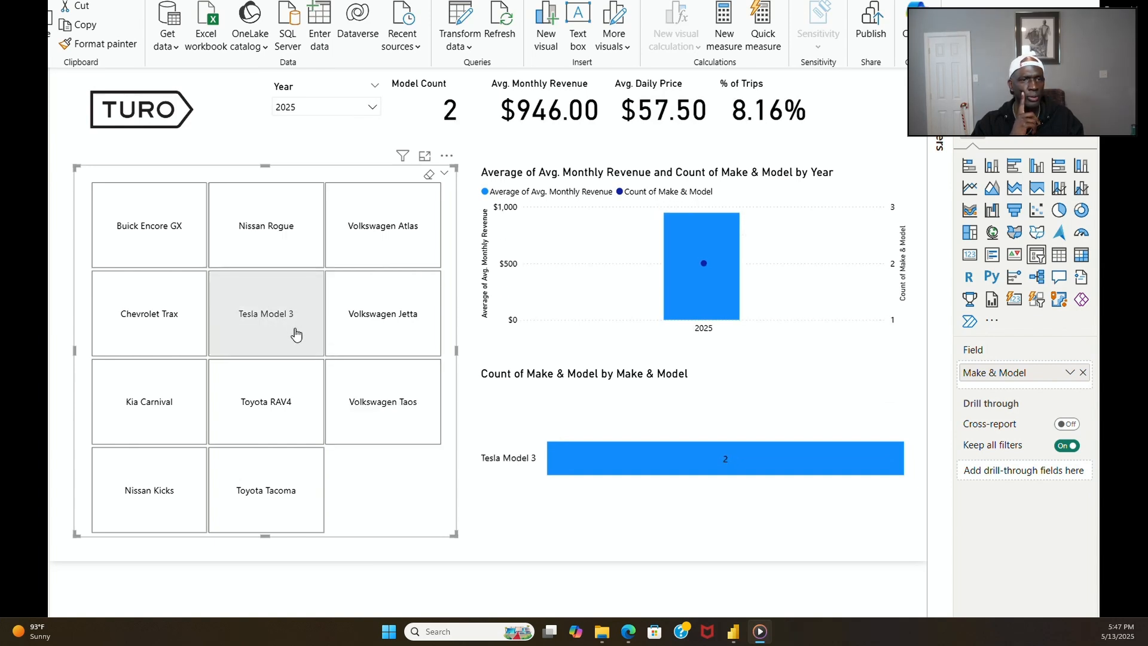
click(293, 400)
click(290, 487)
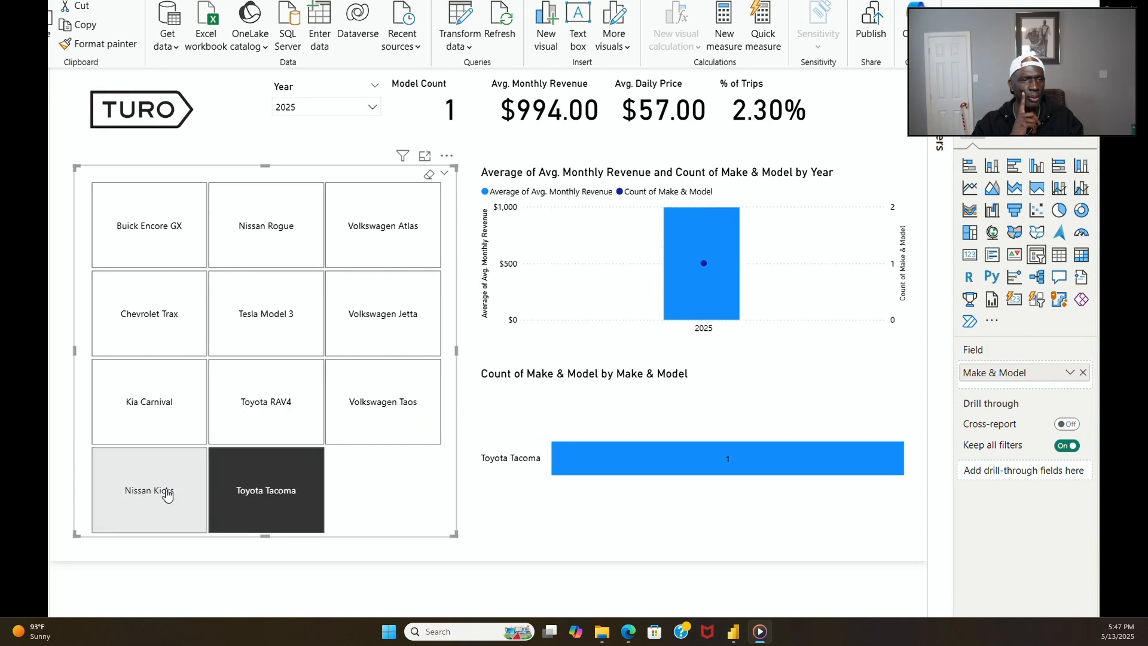
click(168, 496)
click(172, 422)
click(174, 322)
click(175, 239)
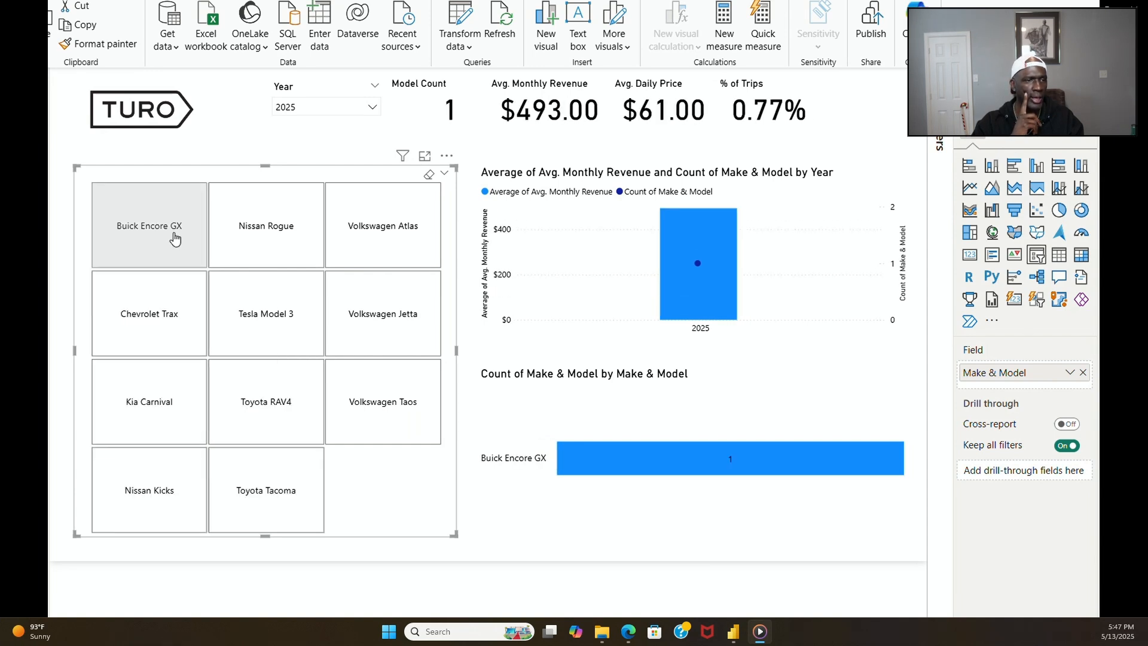
click(170, 302)
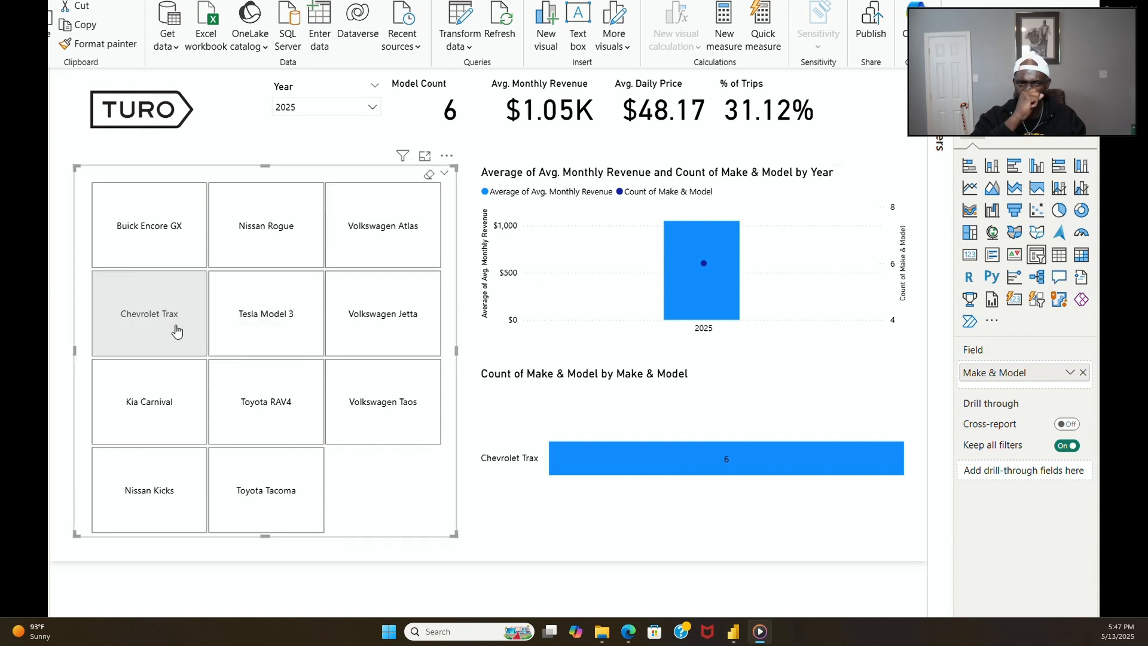
click(165, 326)
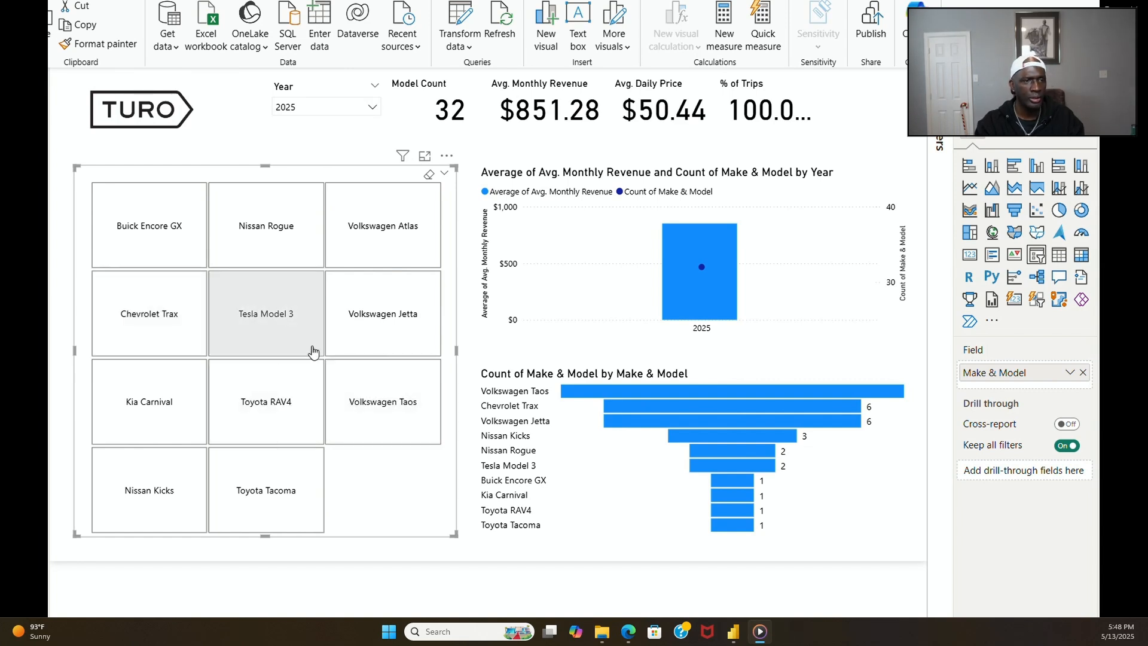
Step: Compare the card metrics of Chevrolet Trax, Volkswagen Taos, Buick Encore GX and Nissan Rogue for 2025, and clear the model selection
click(164, 340)
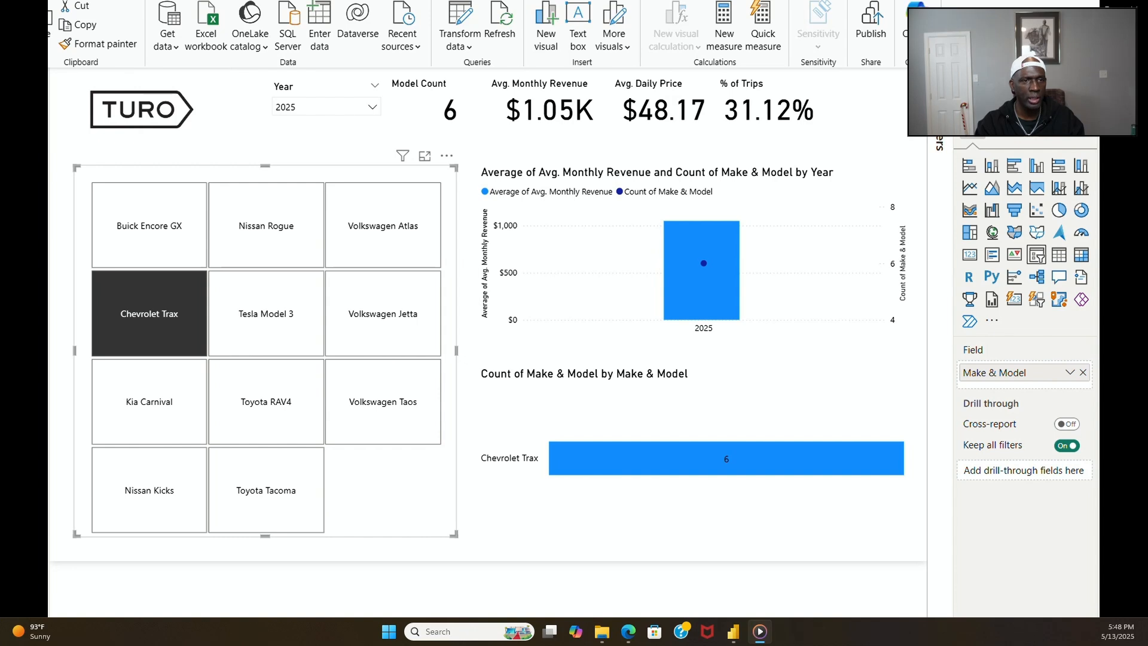
key(ctrl+z)
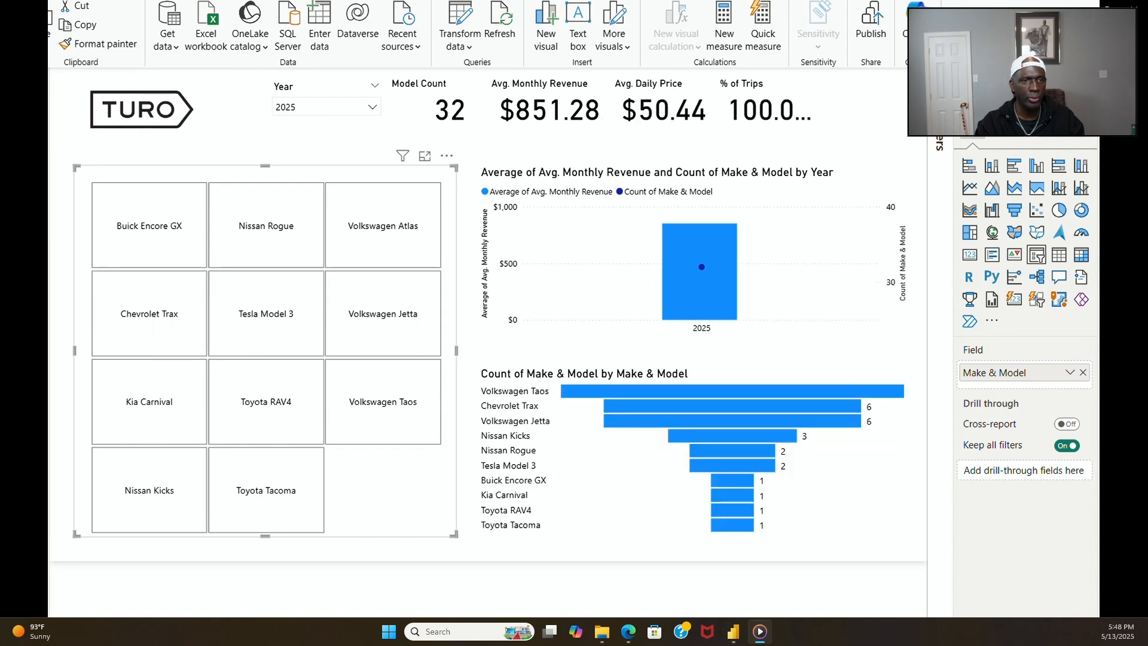
click(143, 308)
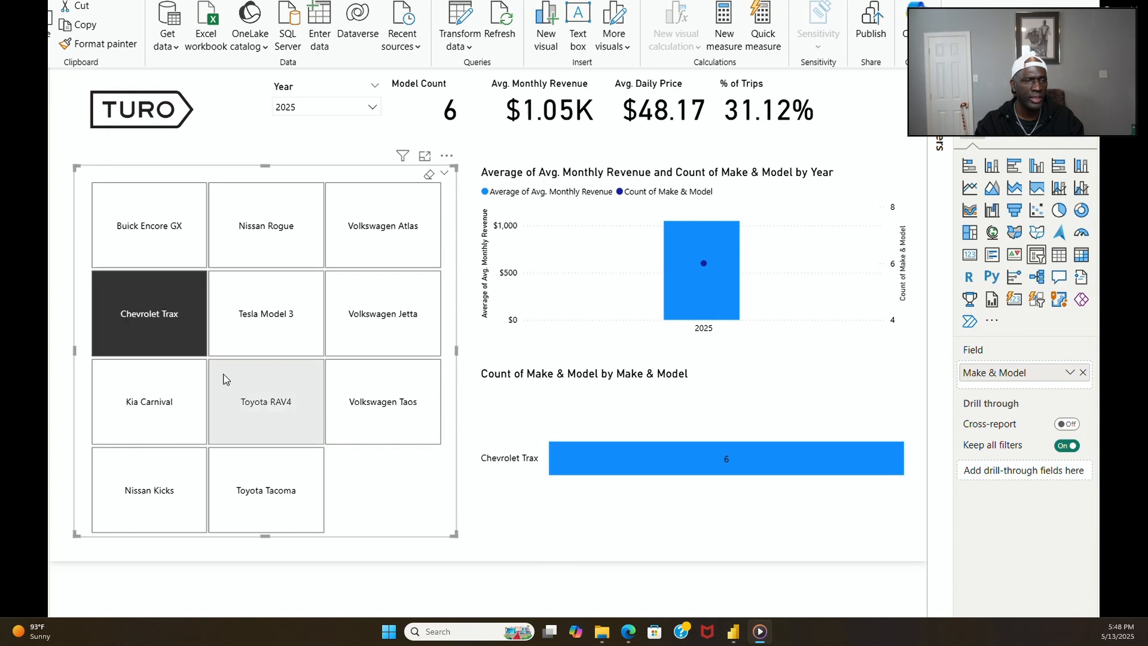
click(384, 416)
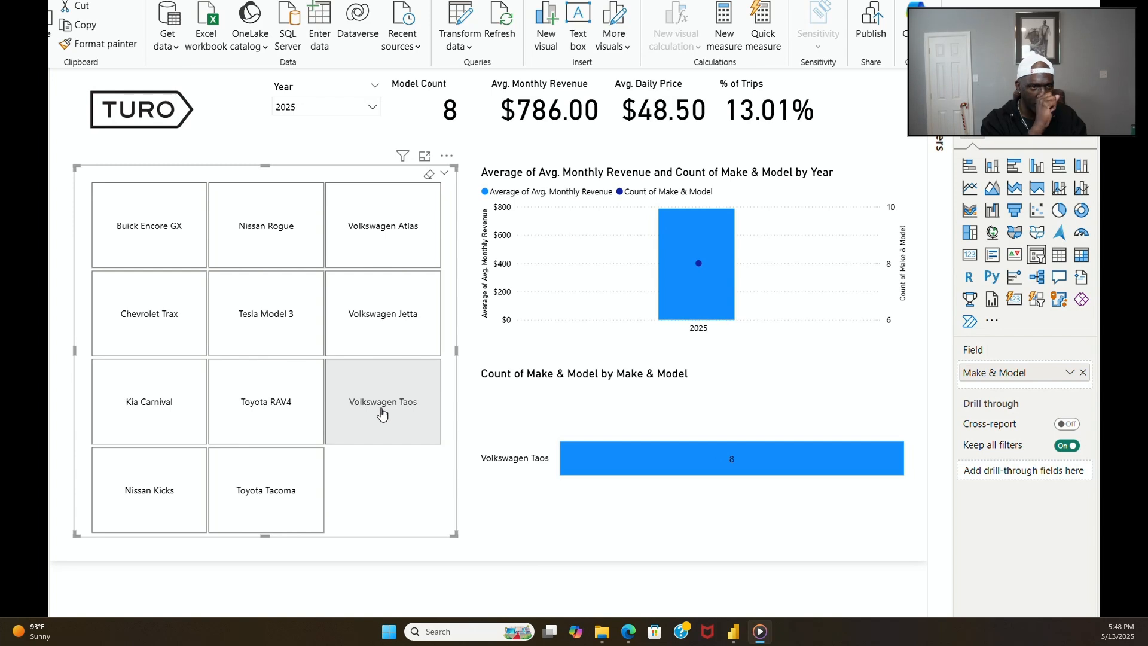
click(177, 321)
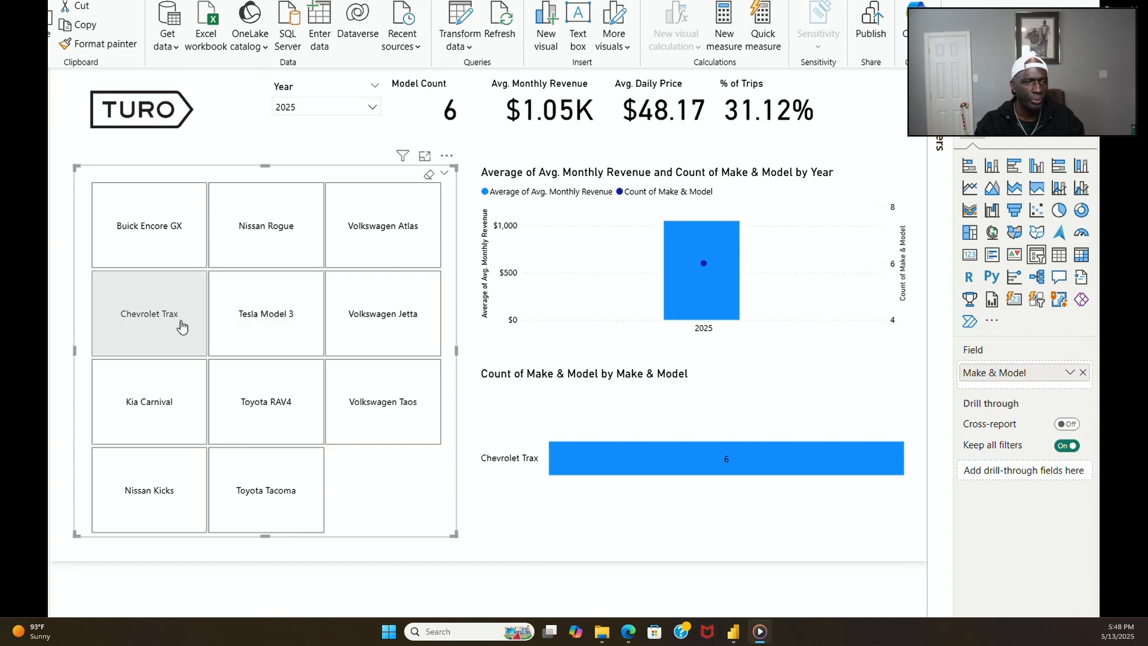
click(167, 255)
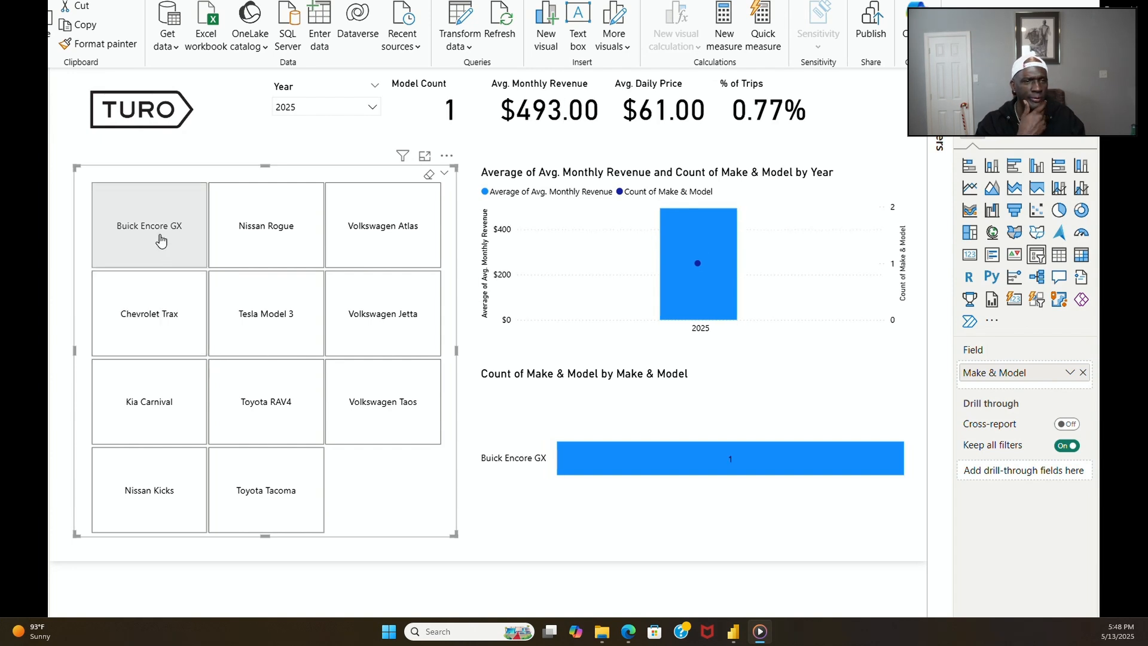
click(265, 250)
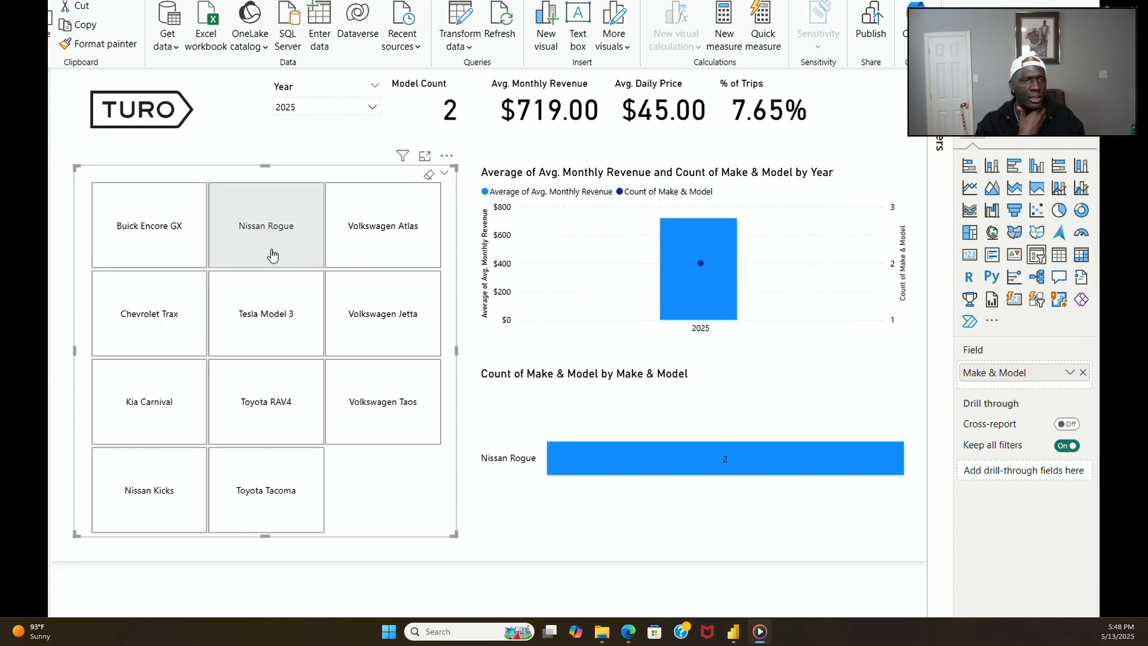
click(194, 312)
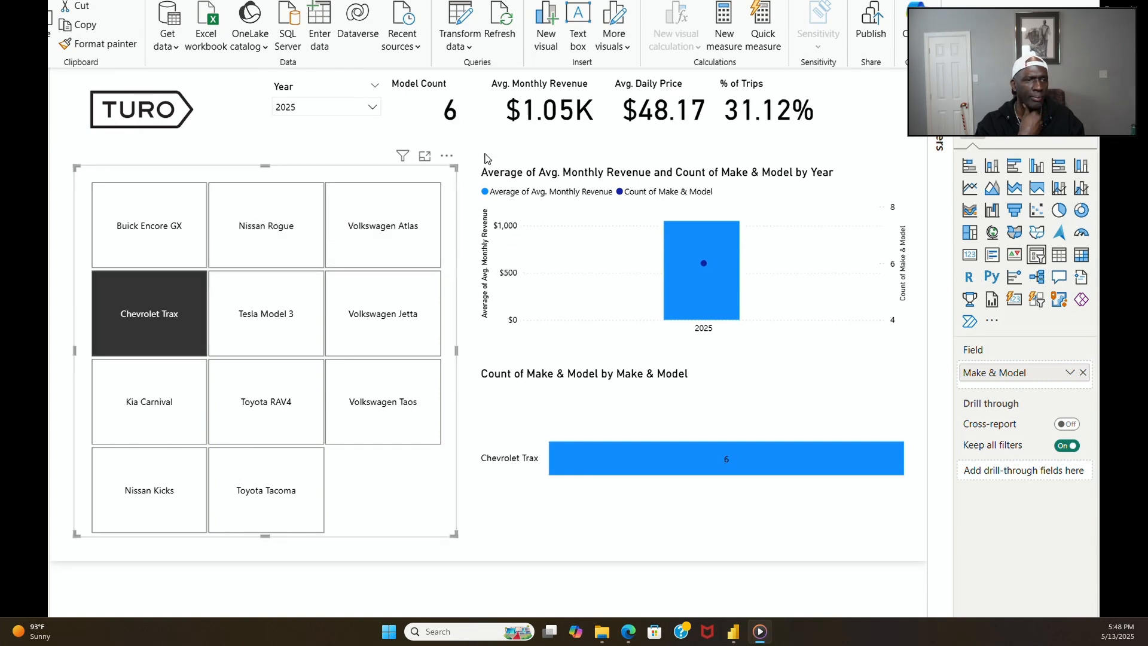
click(406, 401)
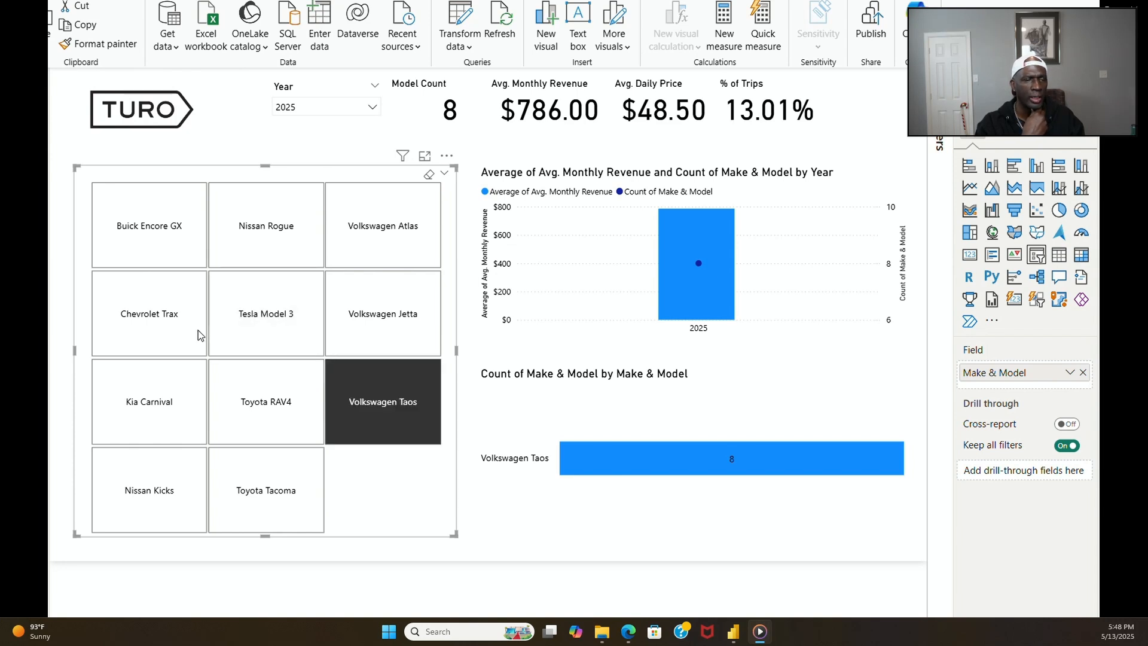
click(426, 175)
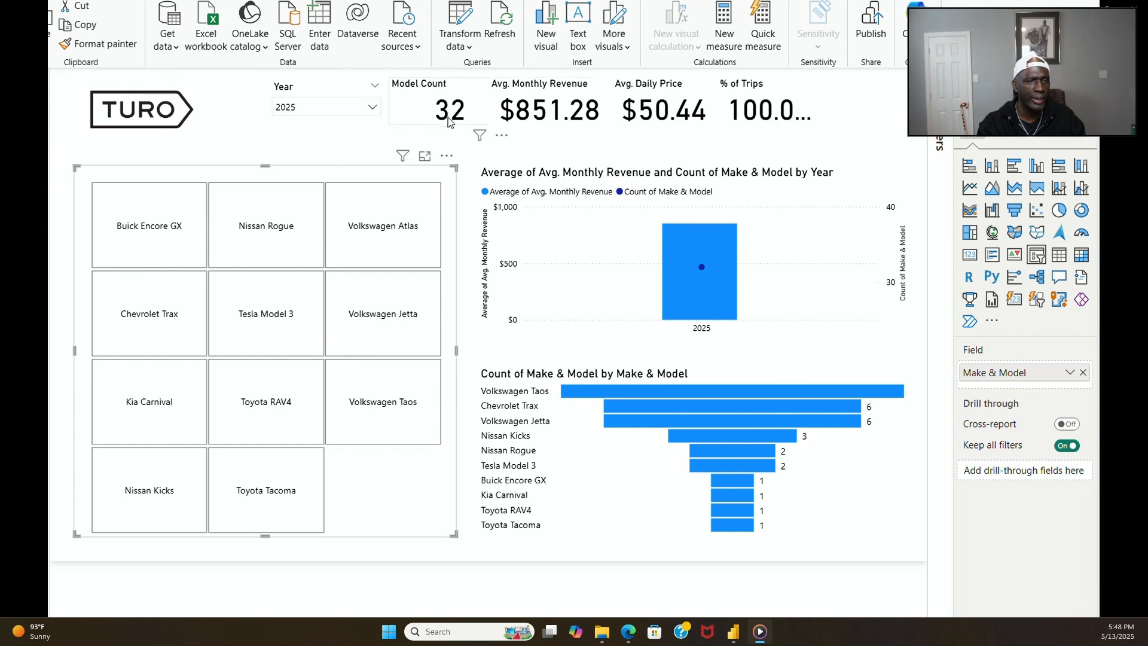
Step: Widen the % of Trips card until its value fits and move it farther right in the card row
click(808, 95)
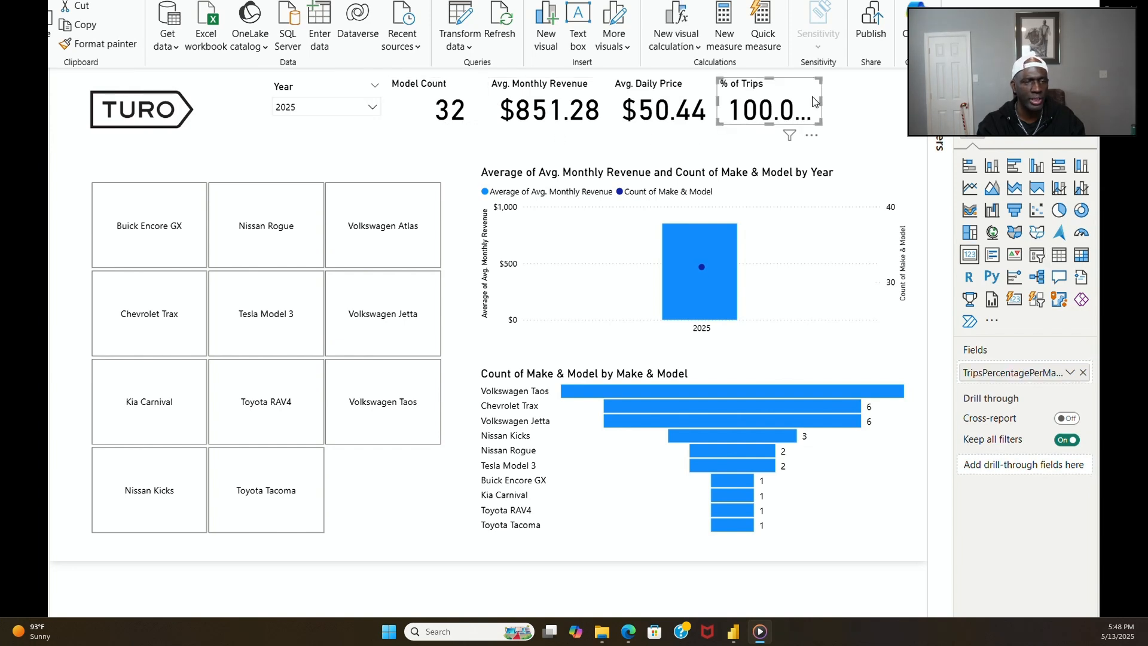
drag(823, 97, 831, 99)
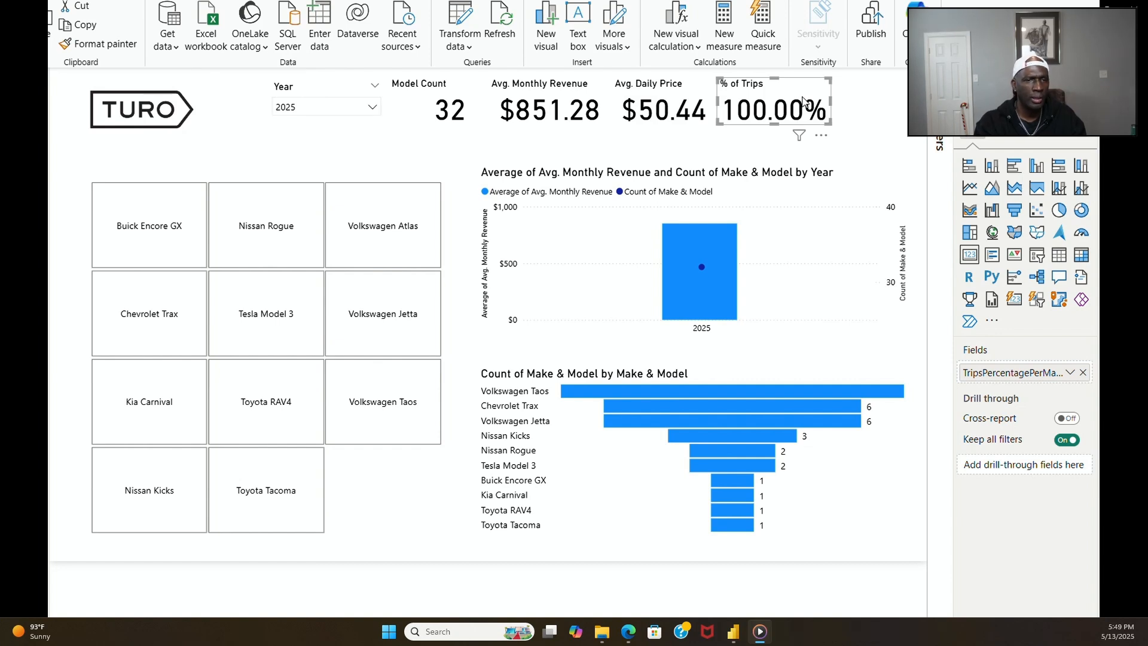
drag(802, 102, 879, 99)
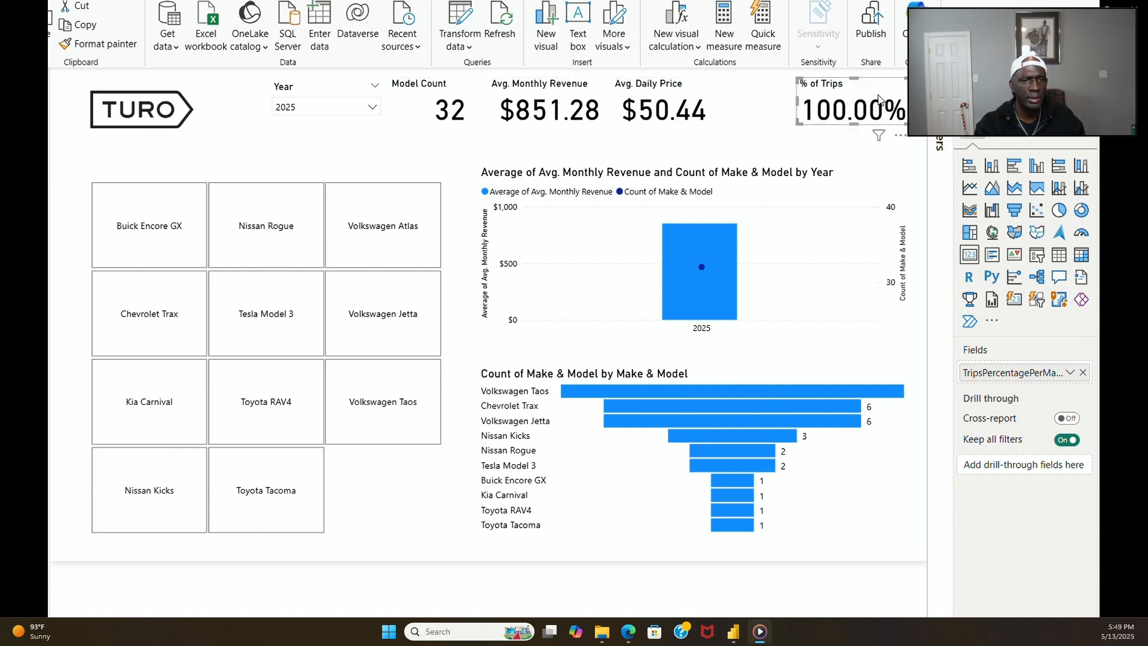
Step: Shift the Avg. Daily Price and Avg. Monthly Revenue cards right, and narrow the Model Count card and place it beside them
click(686, 99)
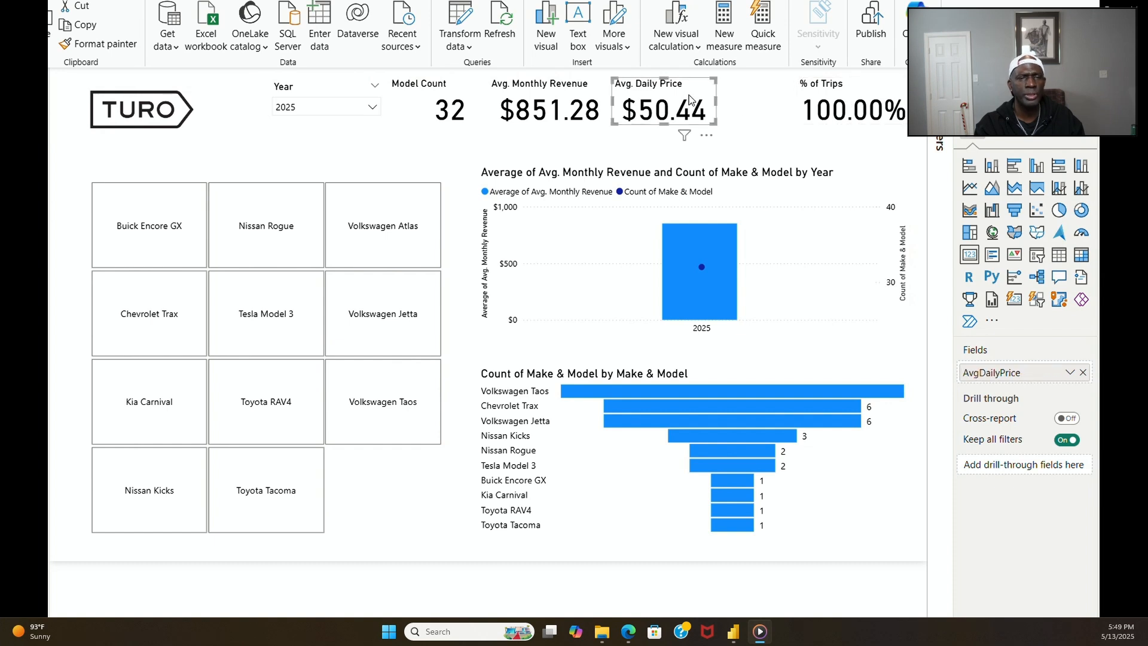
drag(690, 99, 754, 100)
drag(589, 98, 651, 99)
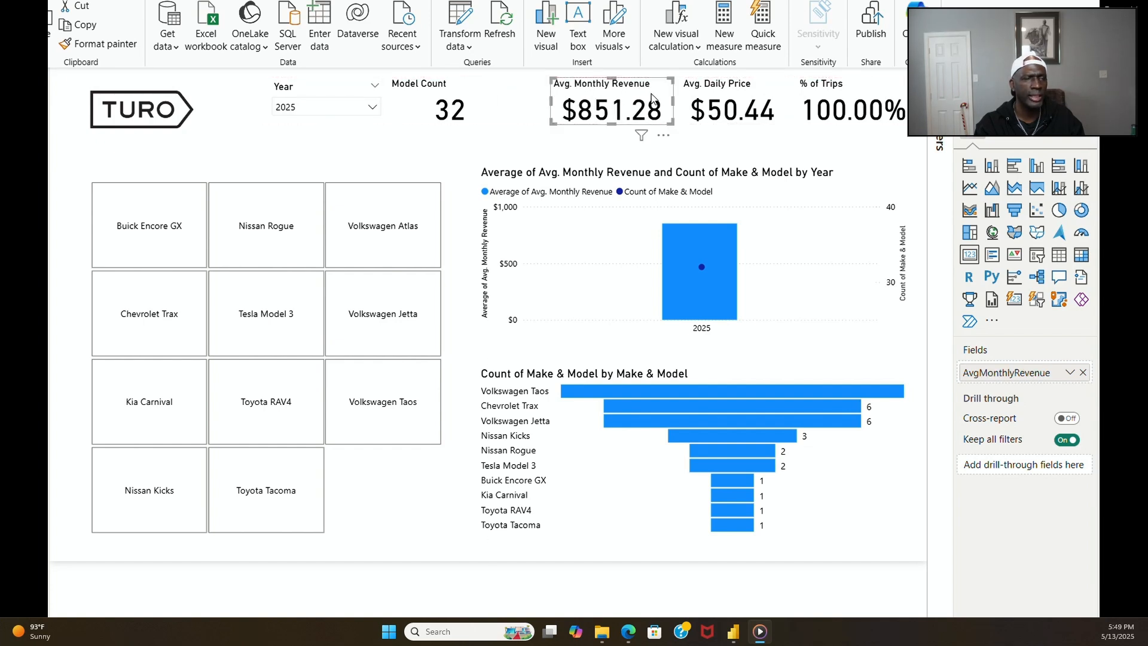
click(440, 99)
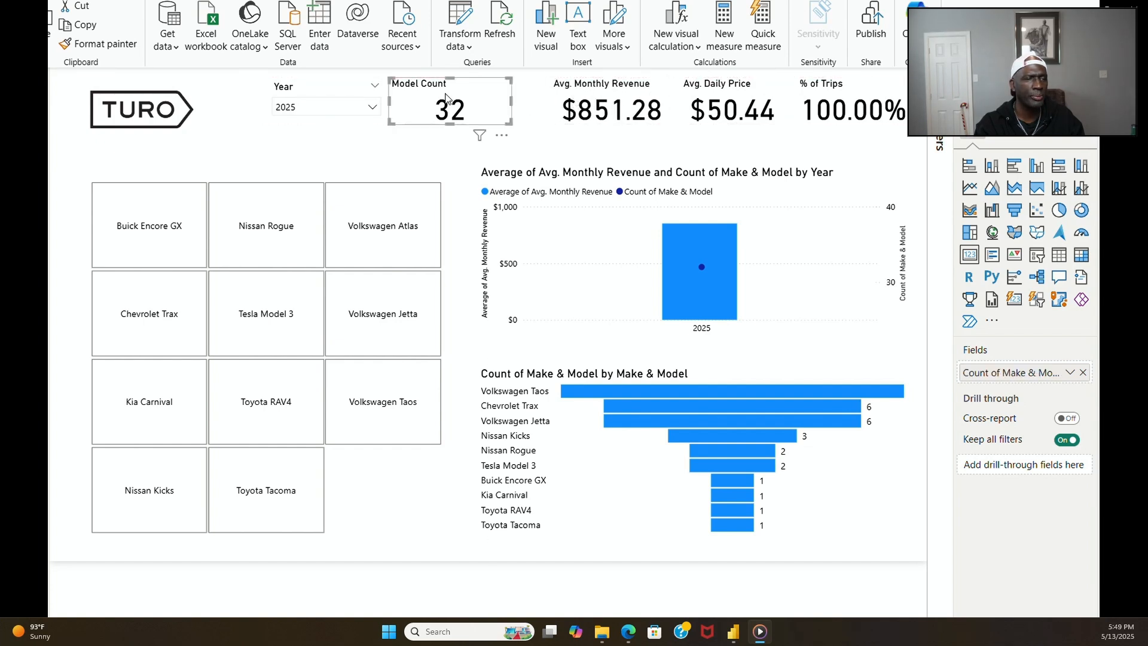
mouse_move(512, 99)
mouse_down()
mouse_move(457, 107)
mouse_move(534, 99)
mouse_up()
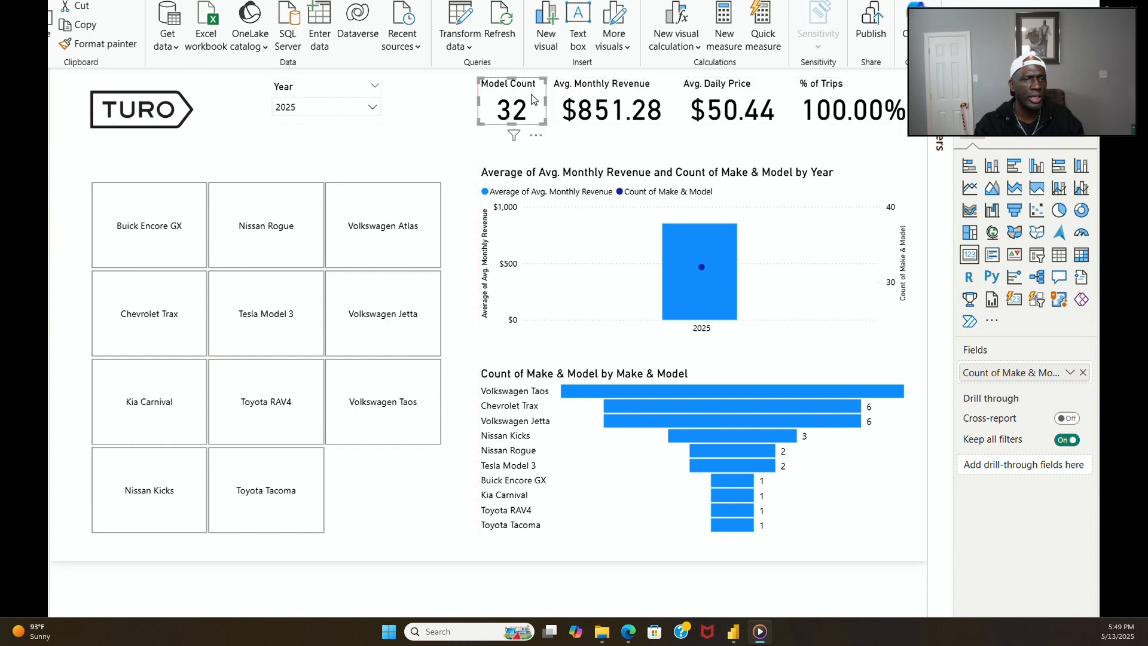
click(601, 87)
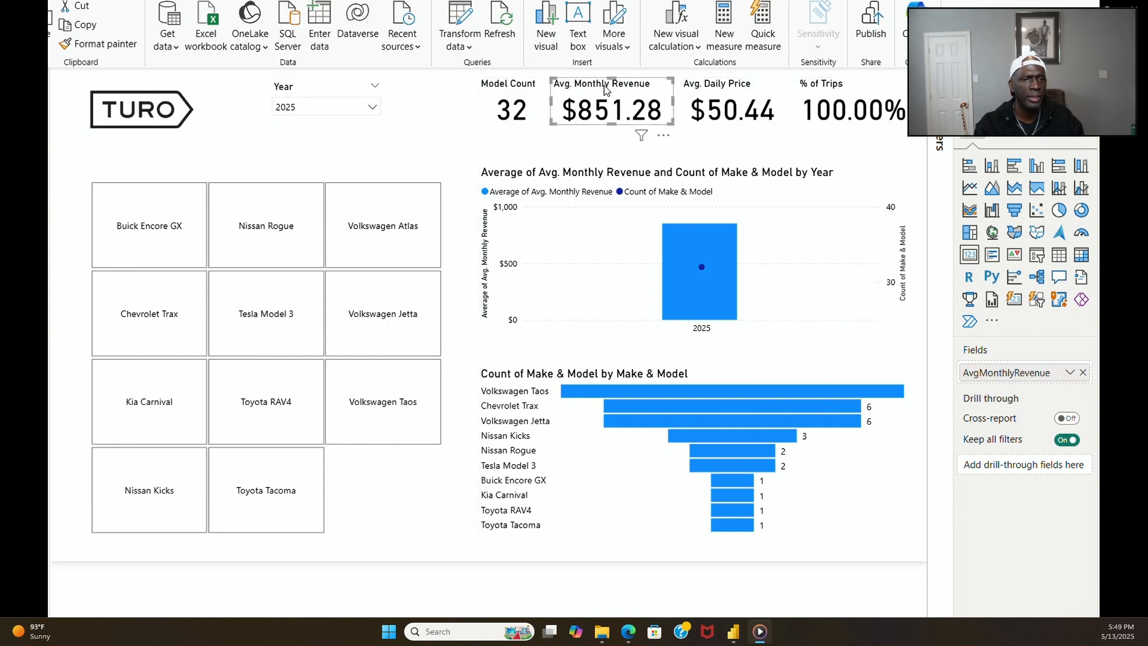
click(712, 94)
click(829, 95)
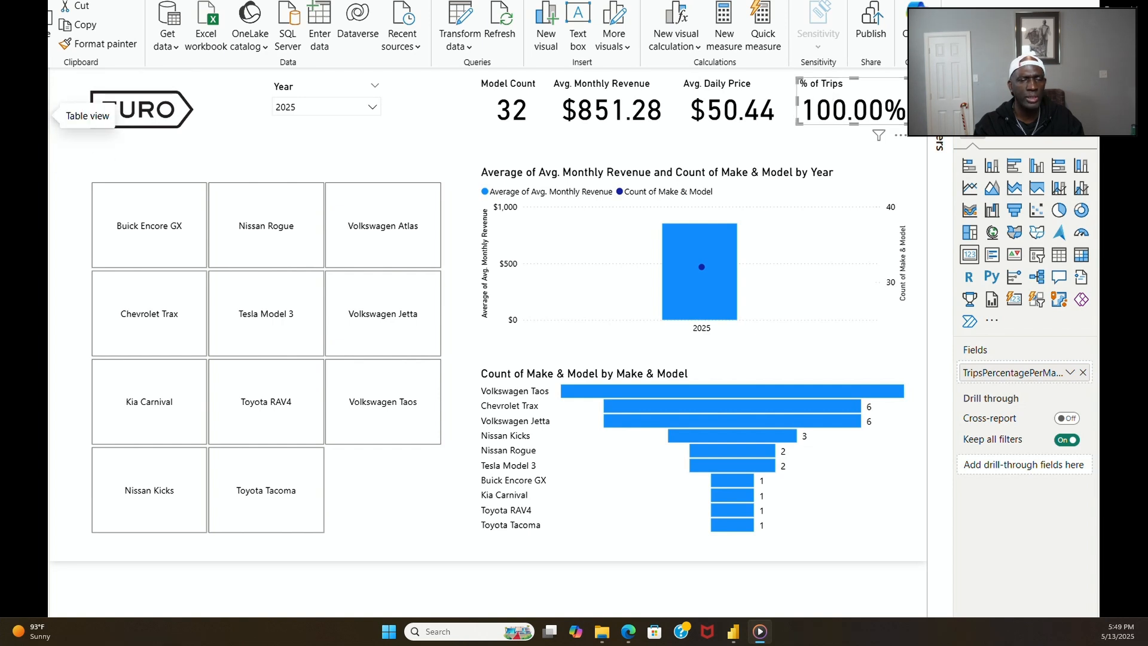
Step: Try showing the TripsPercentagePerMakeModelYear measure in General format instead of Percentage
click(51, 116)
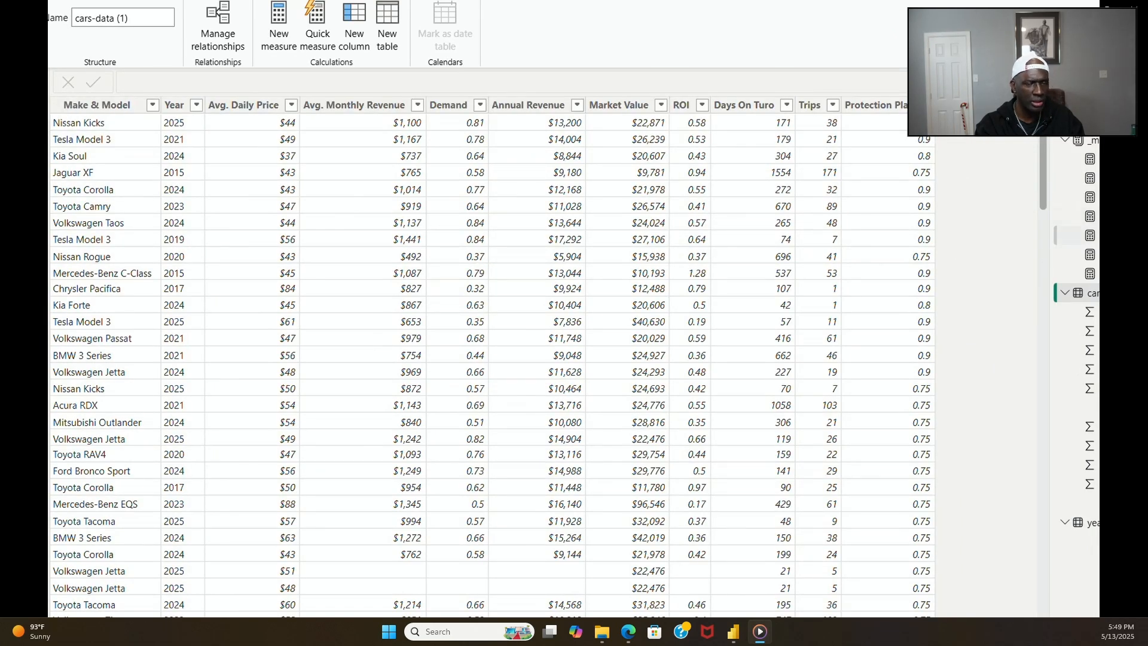
click(1090, 235)
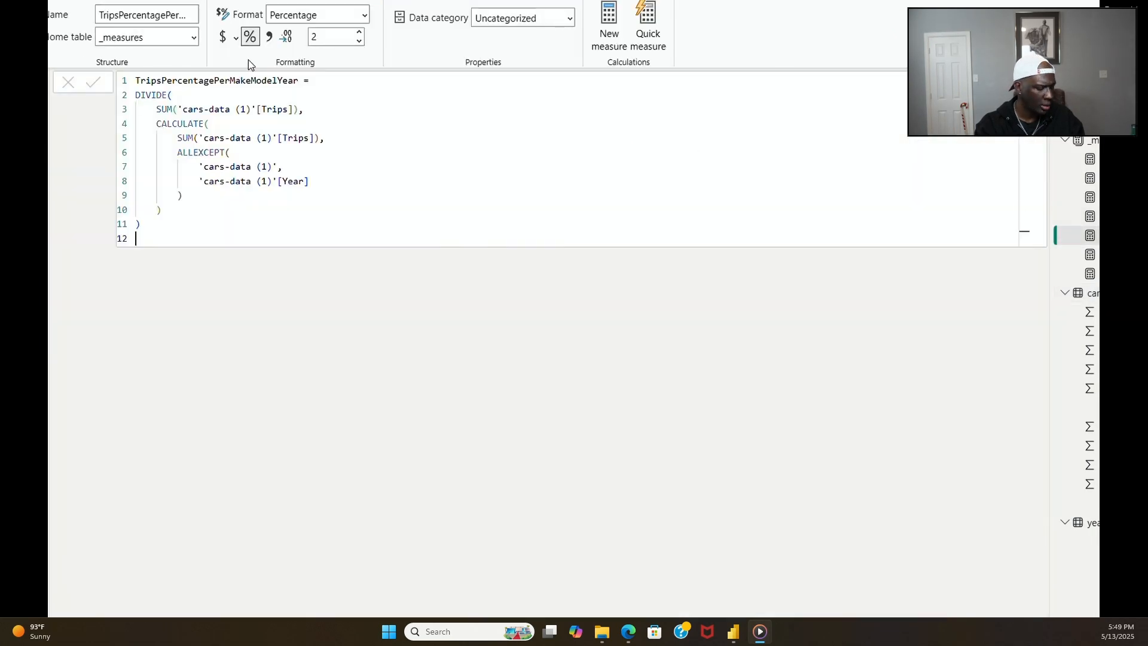
click(247, 39)
click(279, 82)
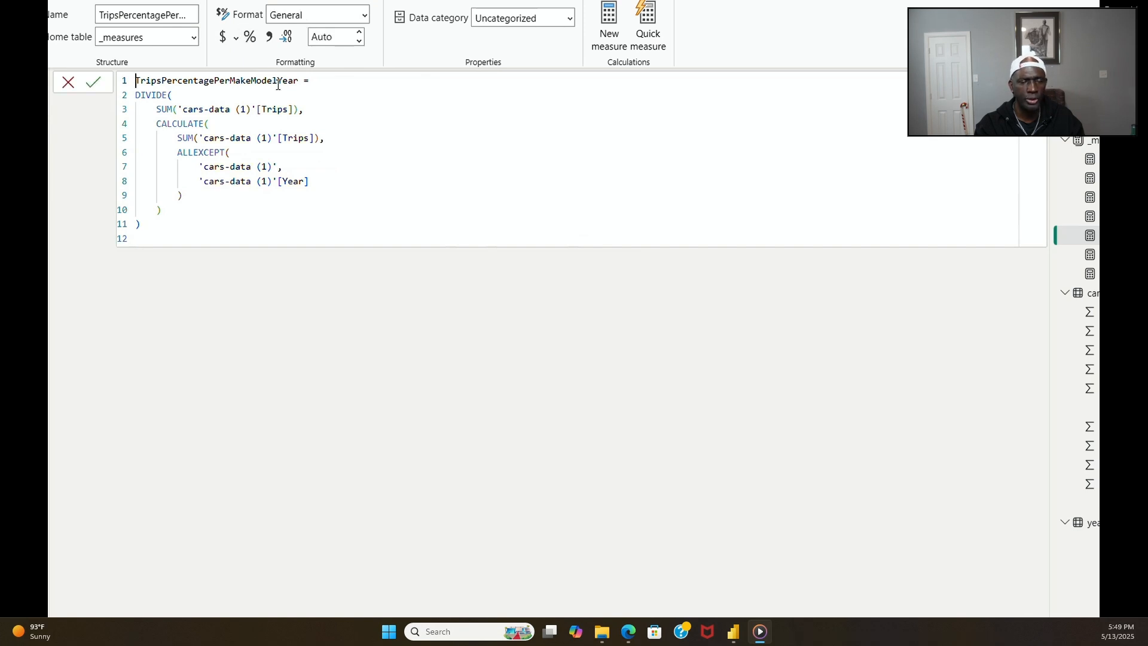
click(49, 84)
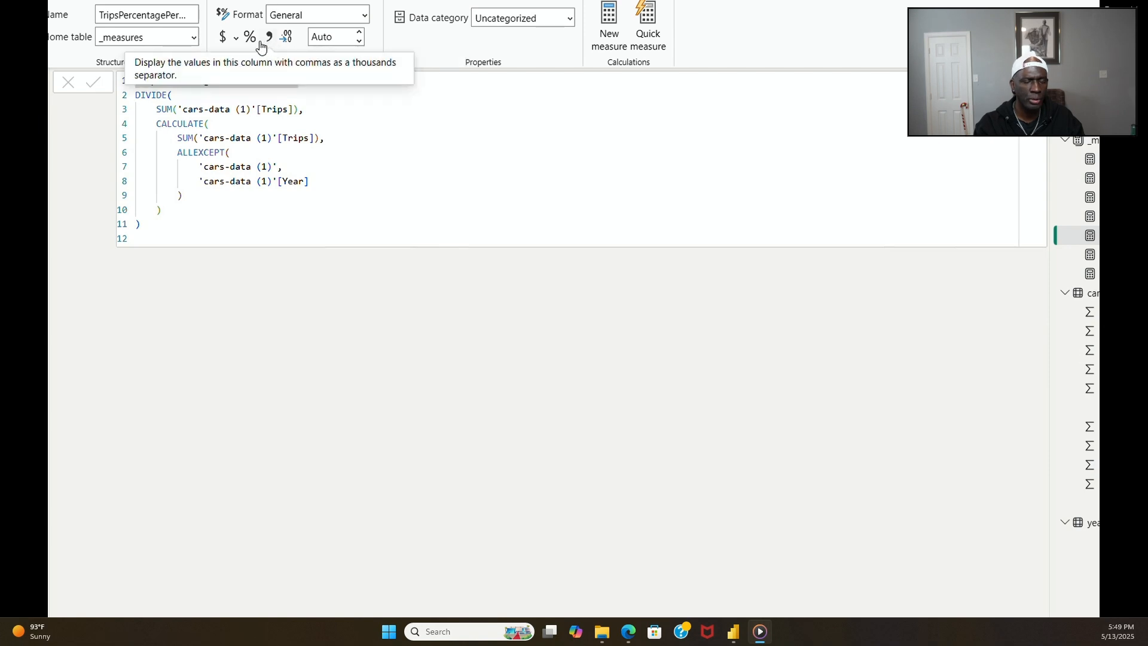
click(253, 41)
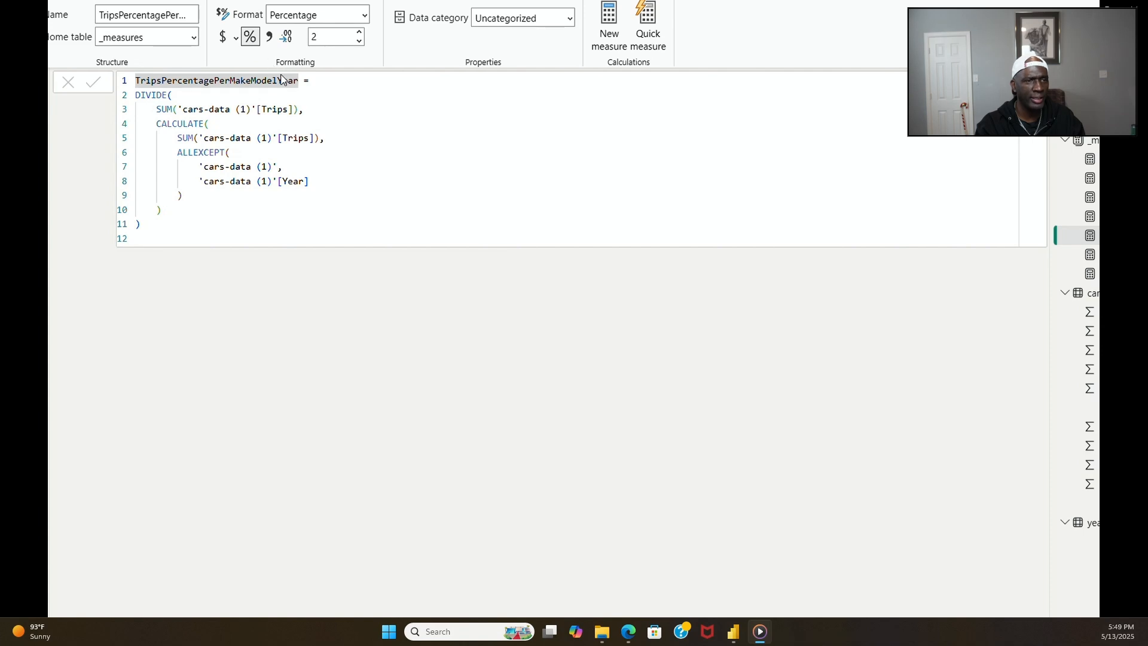
click(251, 39)
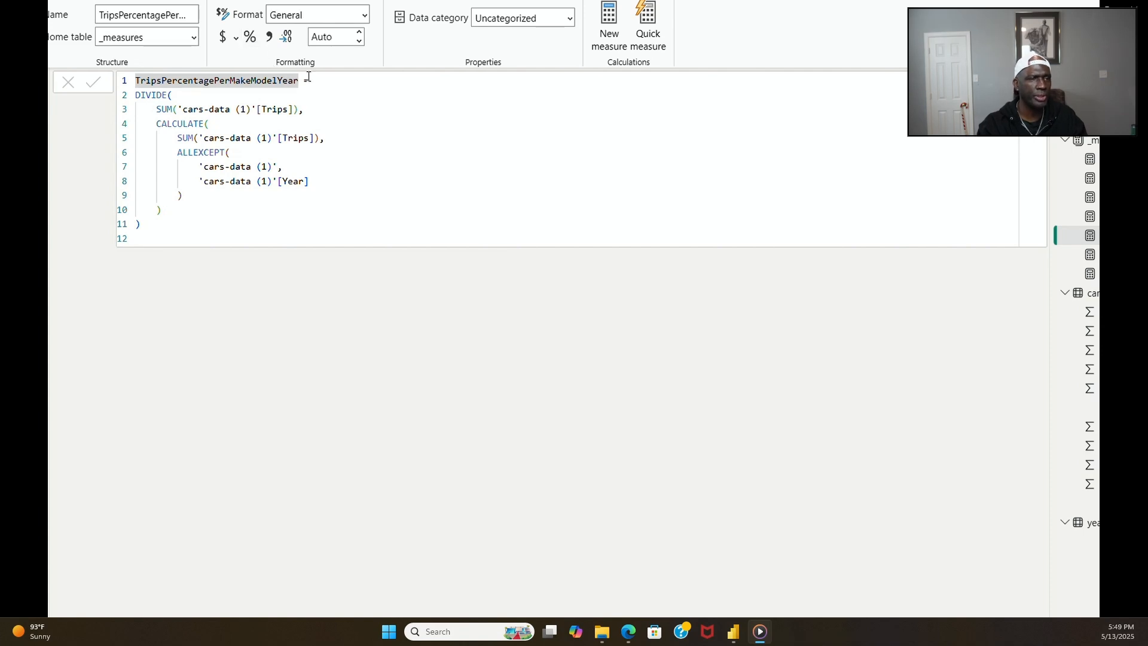
click(33, 82)
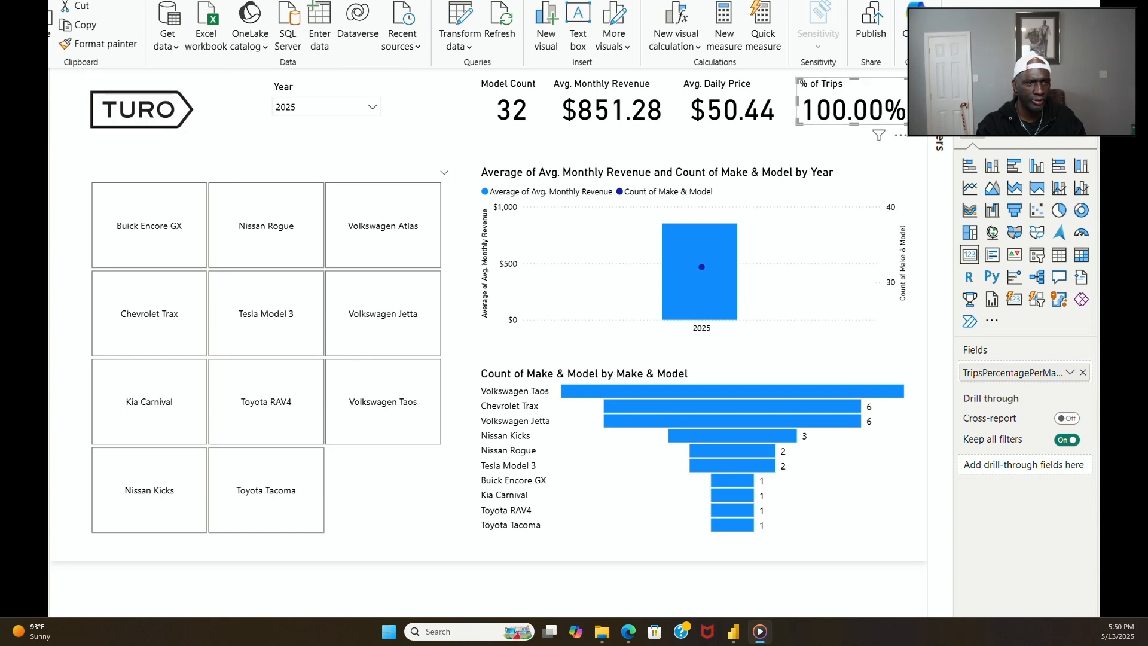
Step: Set the TripsPercentagePerMakeModelYear measure to 0 decimal places and check the % of Trips card in the report
click(36, 110)
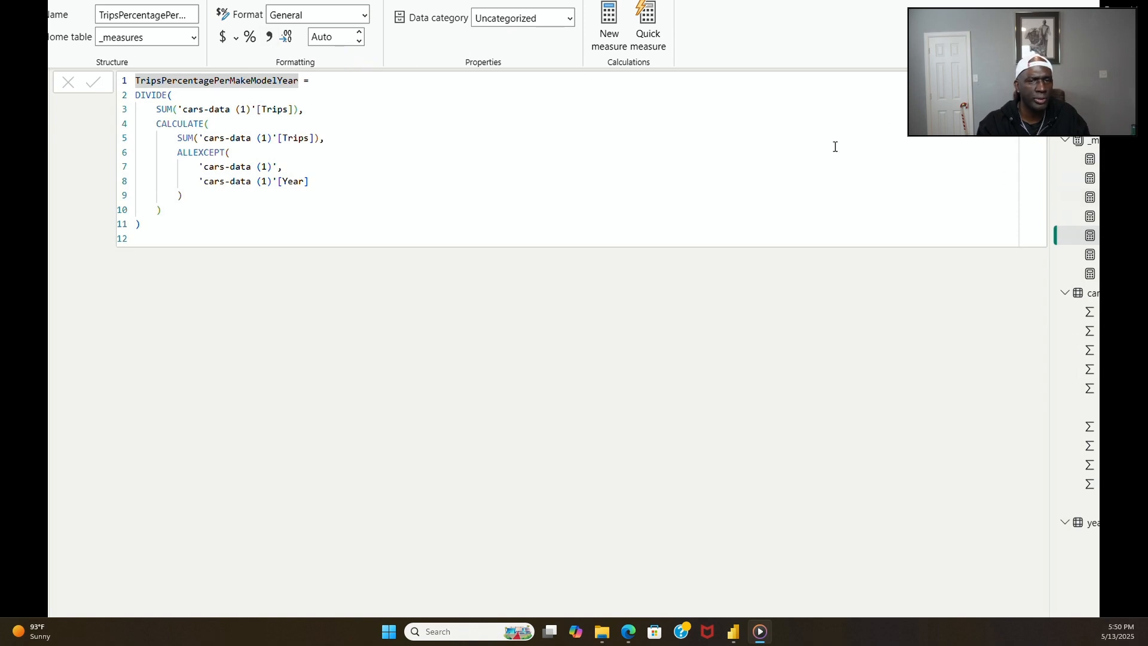
click(328, 37)
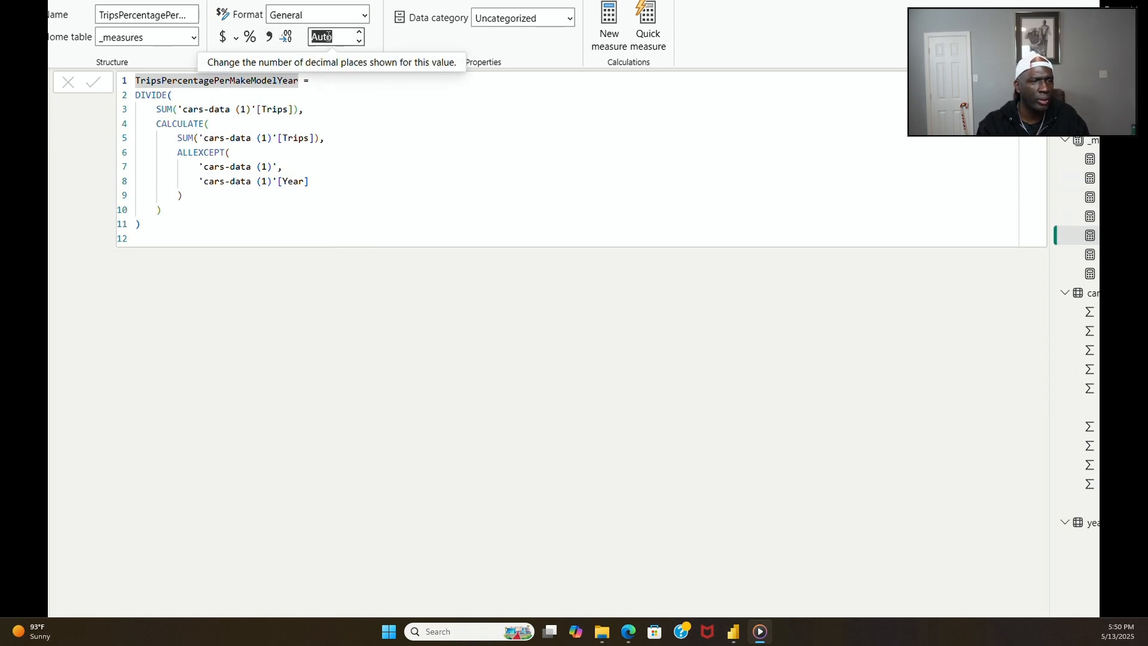
text(0)
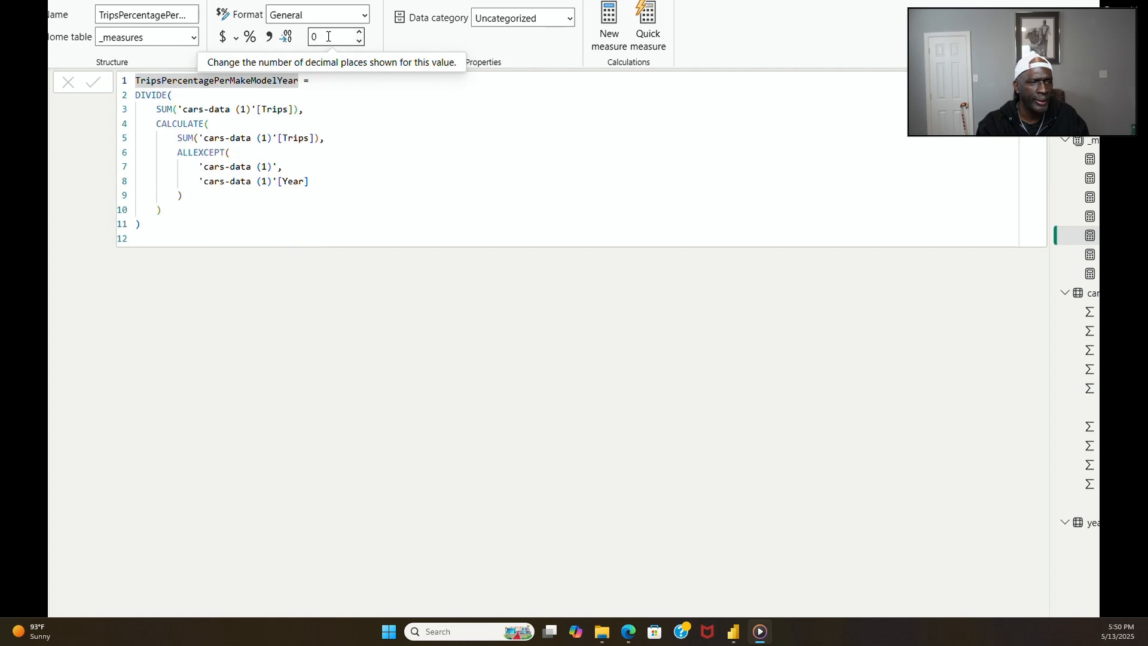
key(Return)
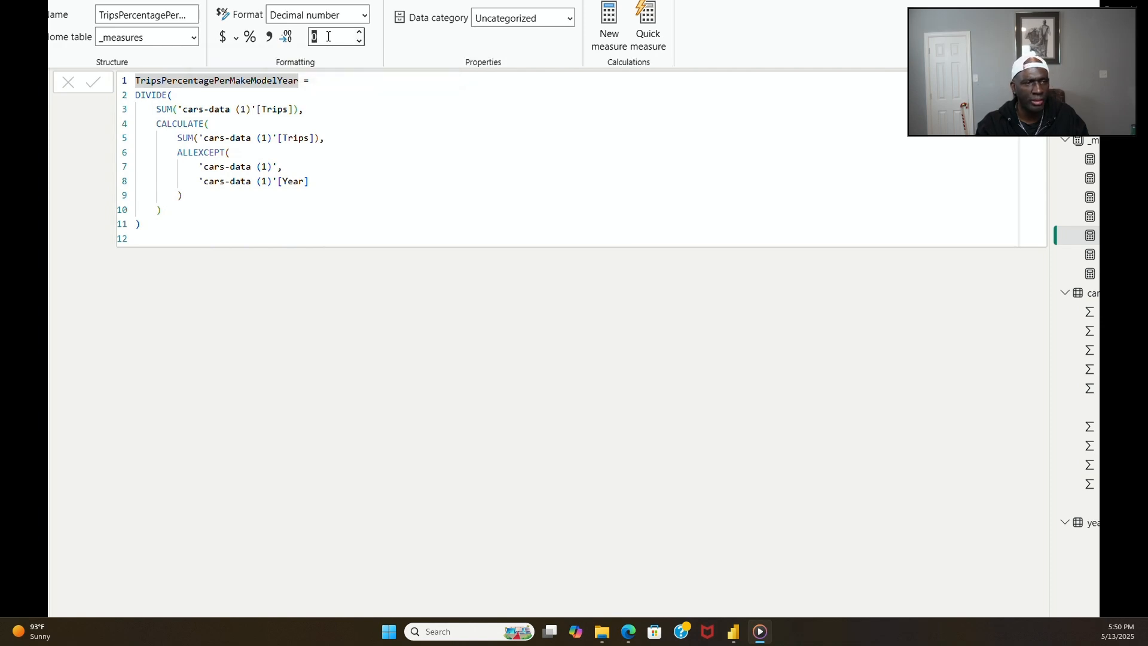
click(24, 81)
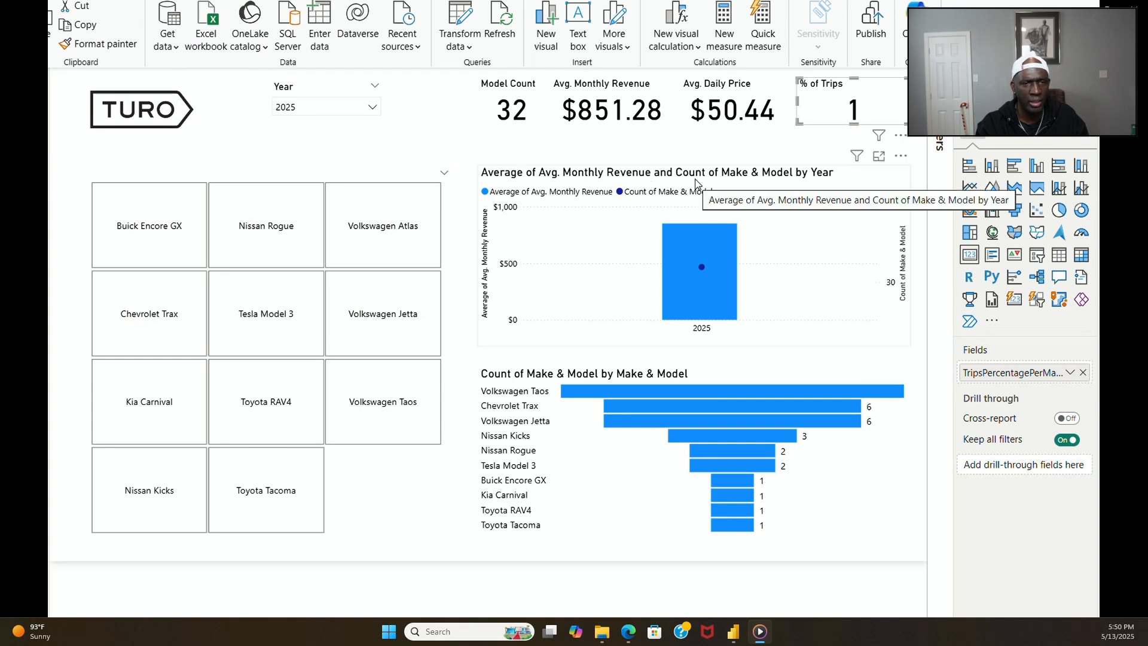
click(811, 156)
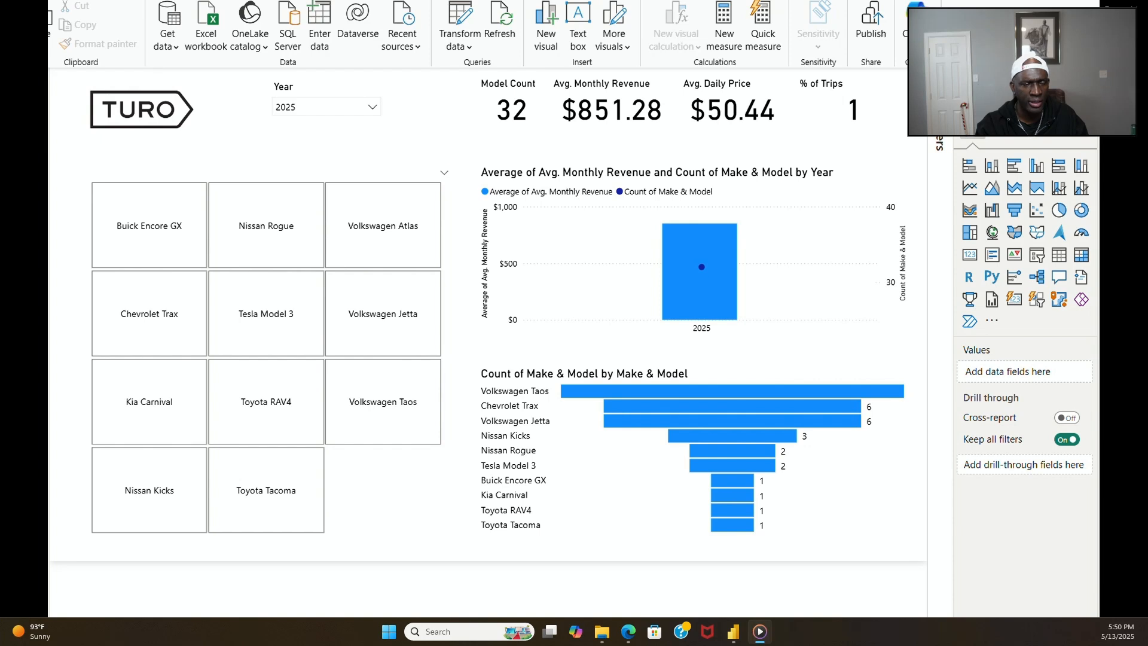
Step: Filter the 2025 report by one Make & Model at a time to examine the cards and charts, and clear the model selection
click(393, 238)
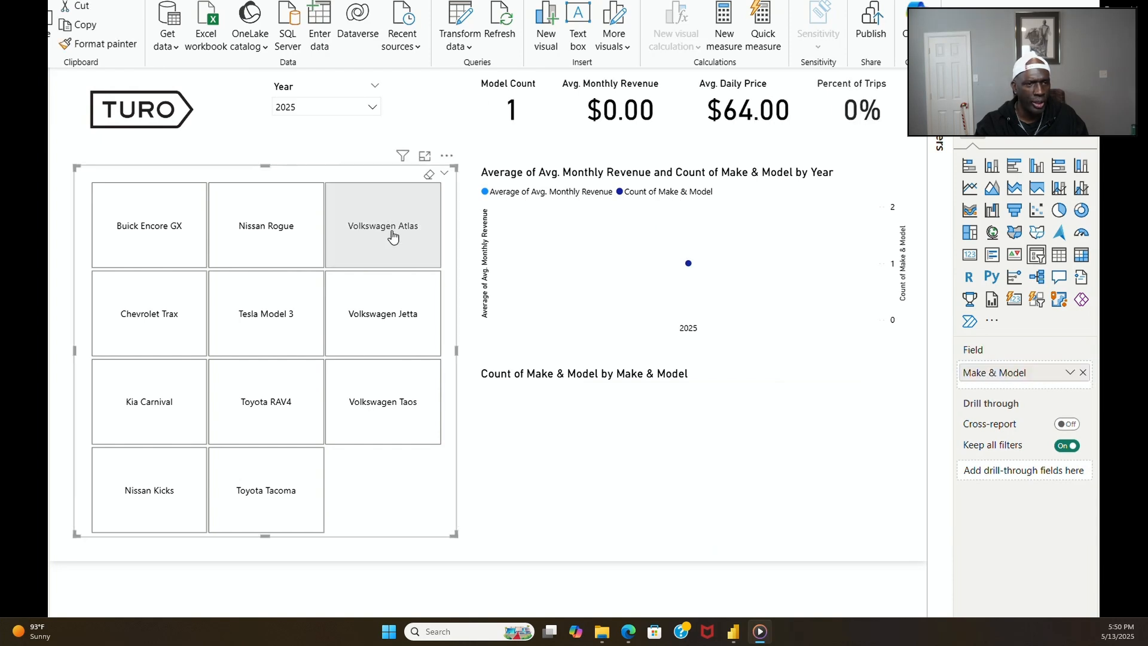
click(282, 244)
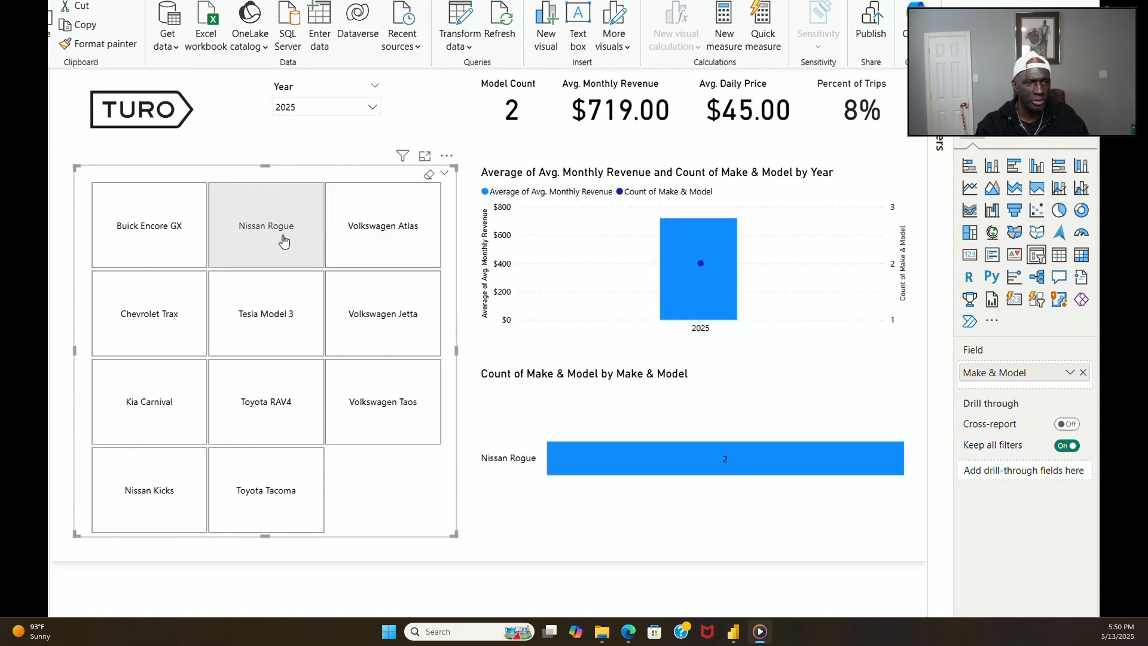
click(165, 245)
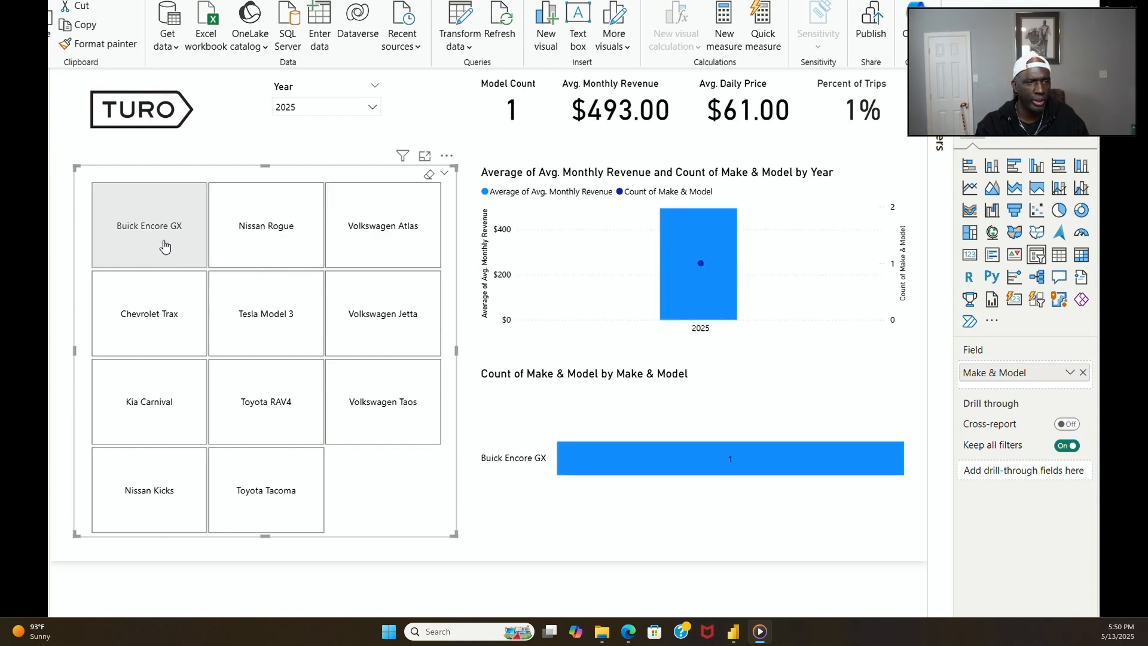
click(184, 311)
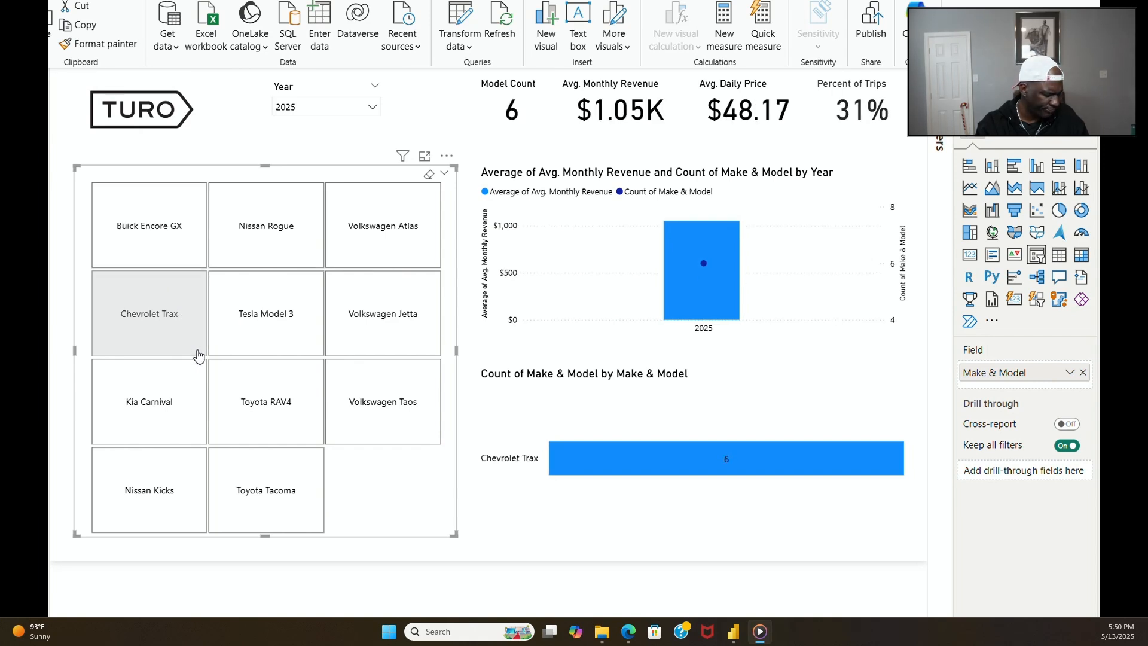
click(194, 388)
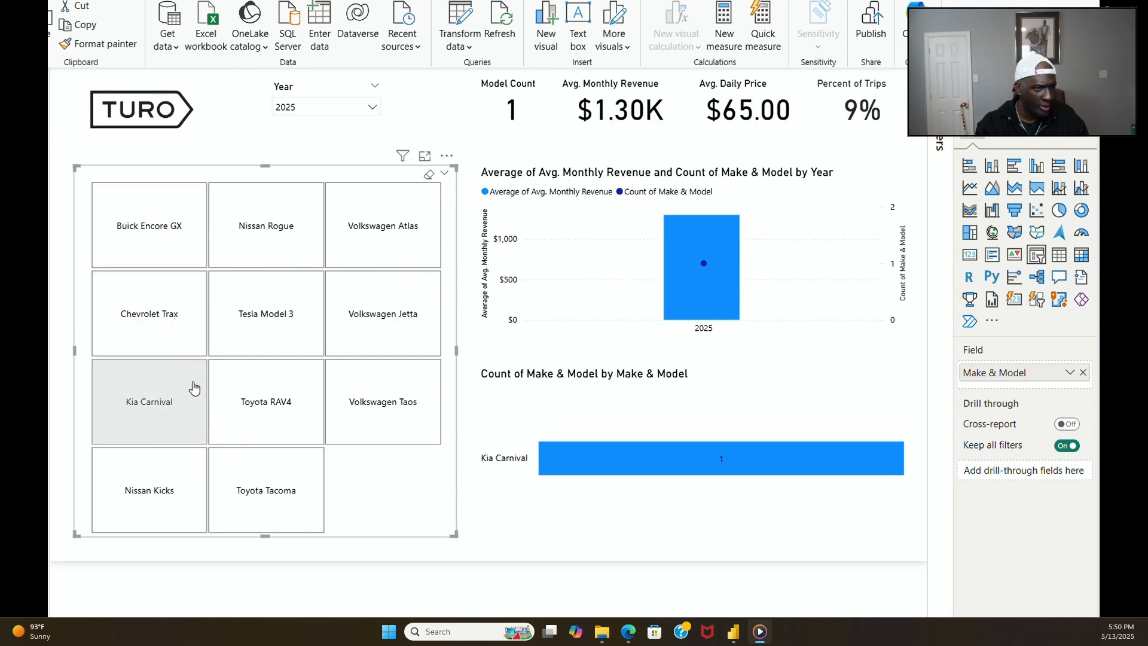
click(178, 483)
click(300, 517)
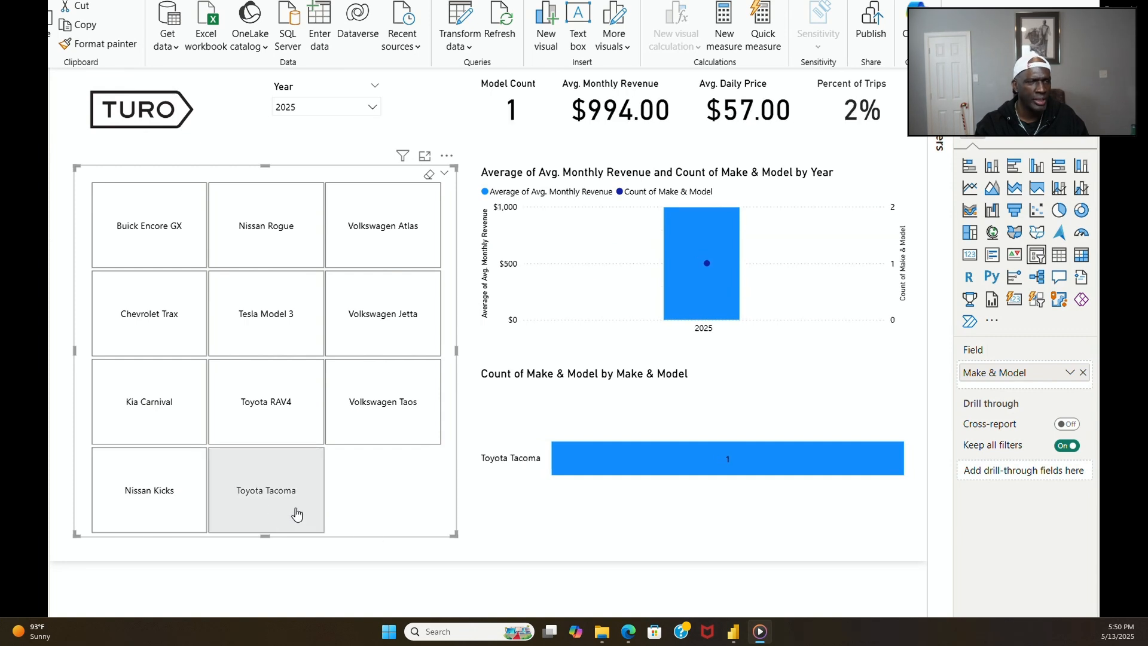
click(301, 425)
click(371, 421)
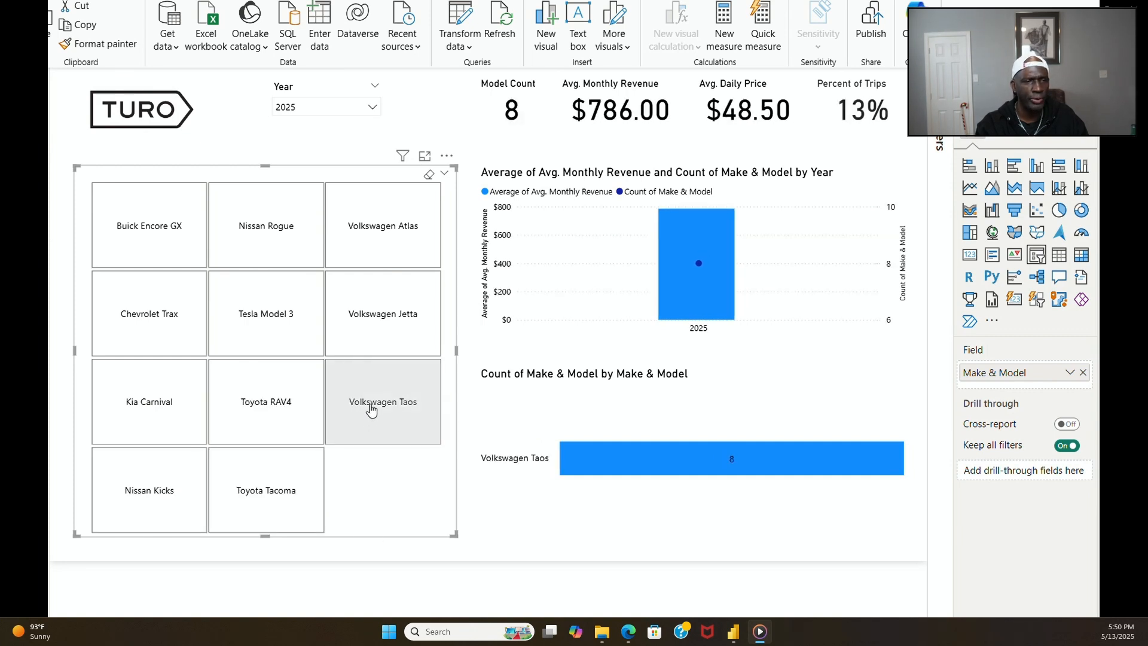
click(378, 348)
click(286, 335)
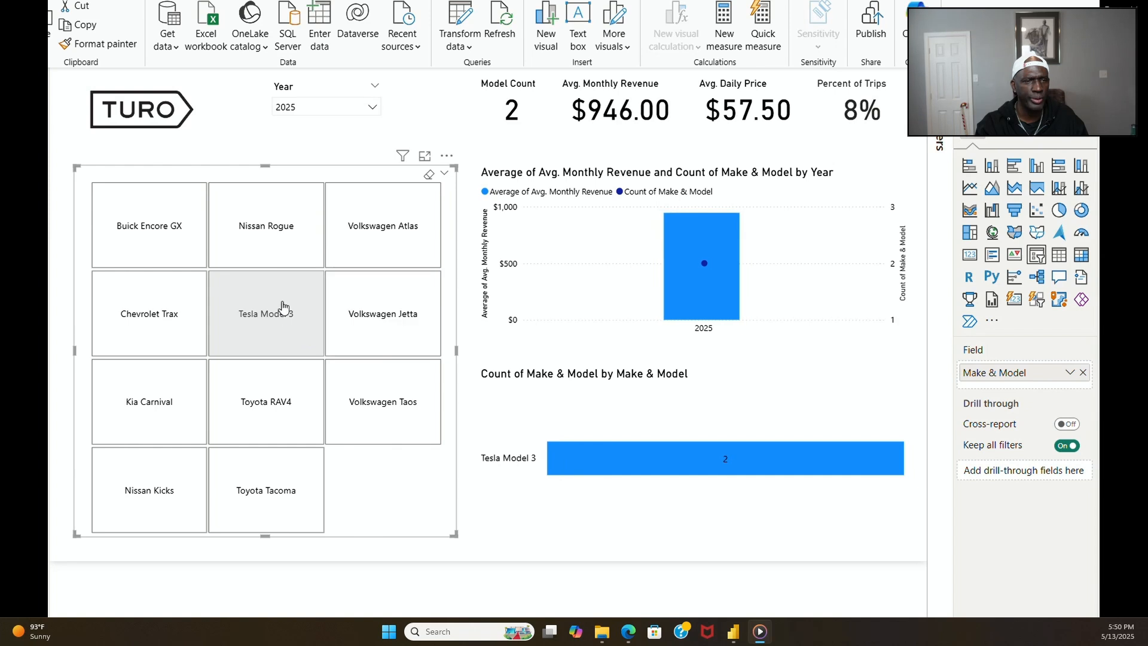
click(280, 258)
click(364, 253)
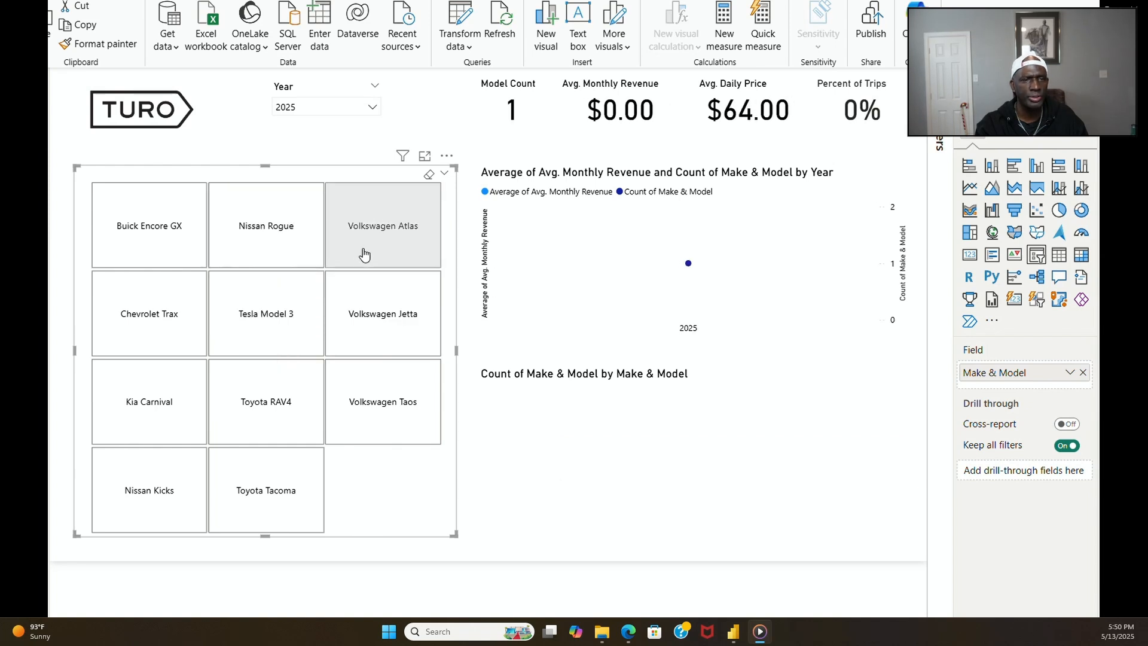
click(363, 256)
Step: Switch the Year slicer to 2021 and filter the report by Acura RDX and then Cadillac XT5
click(372, 107)
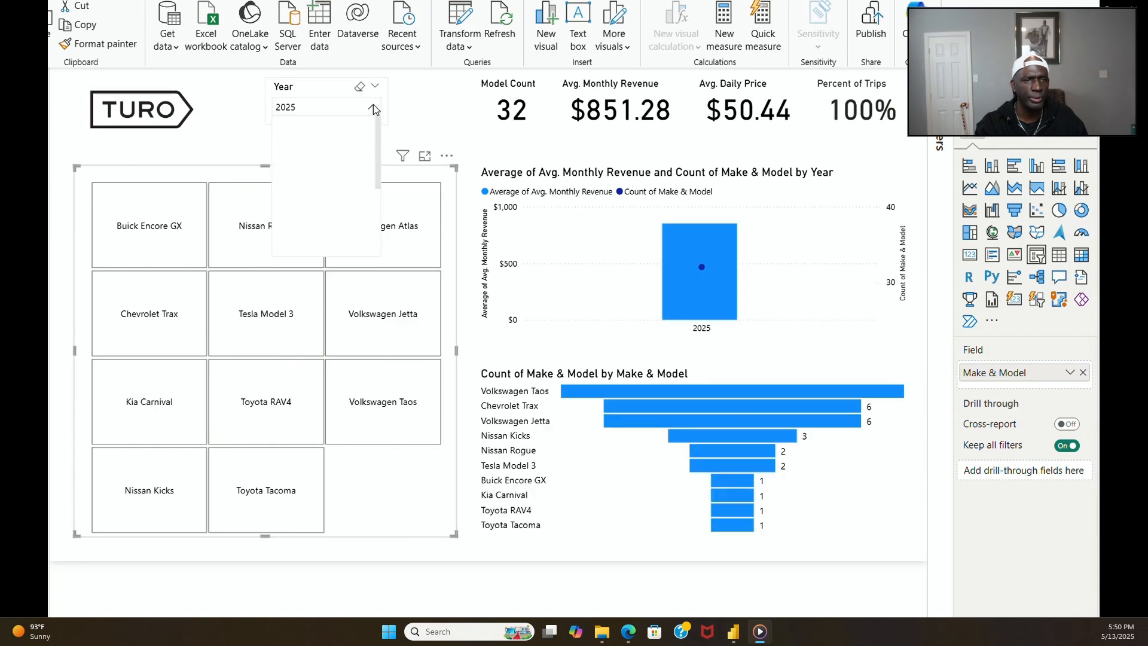
click(296, 210)
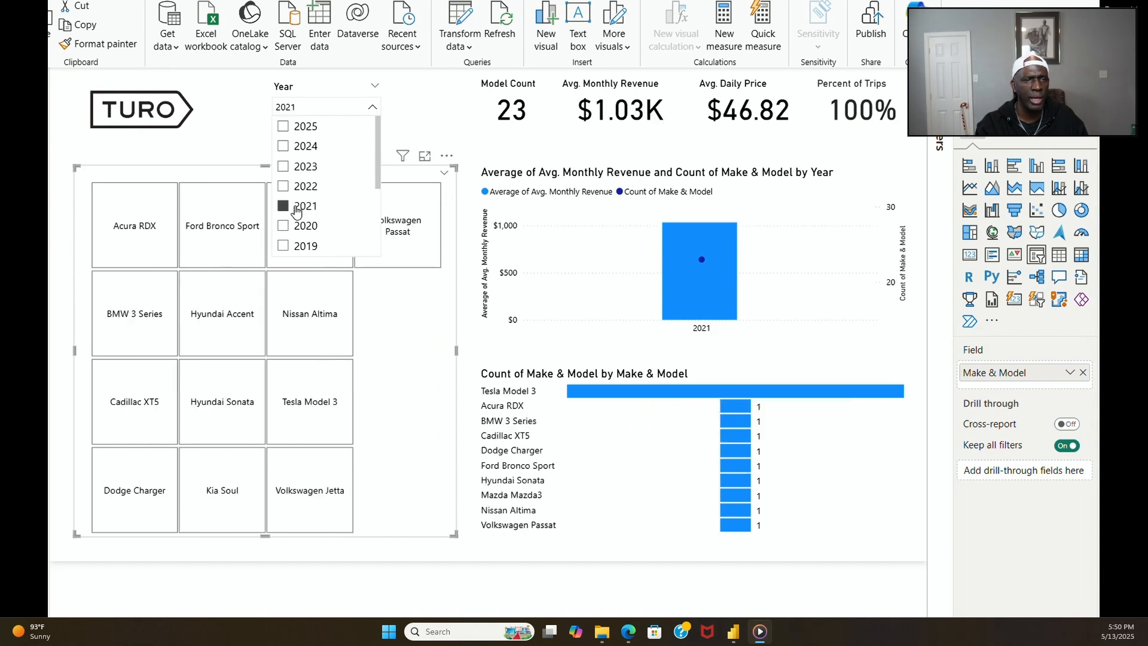
click(144, 249)
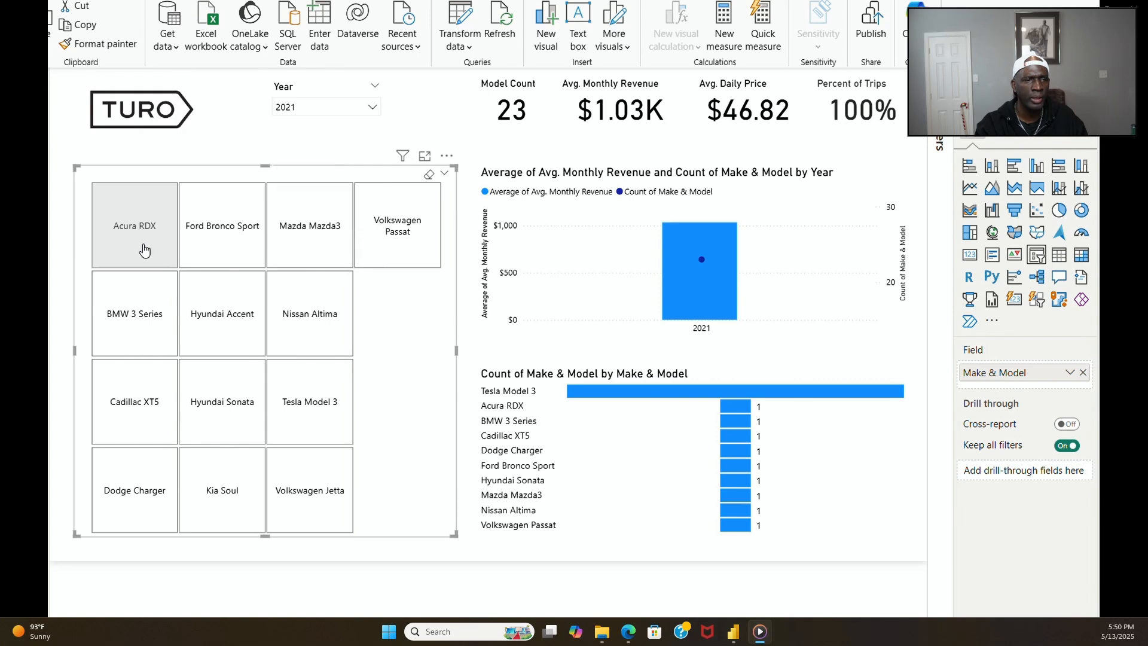
click(152, 418)
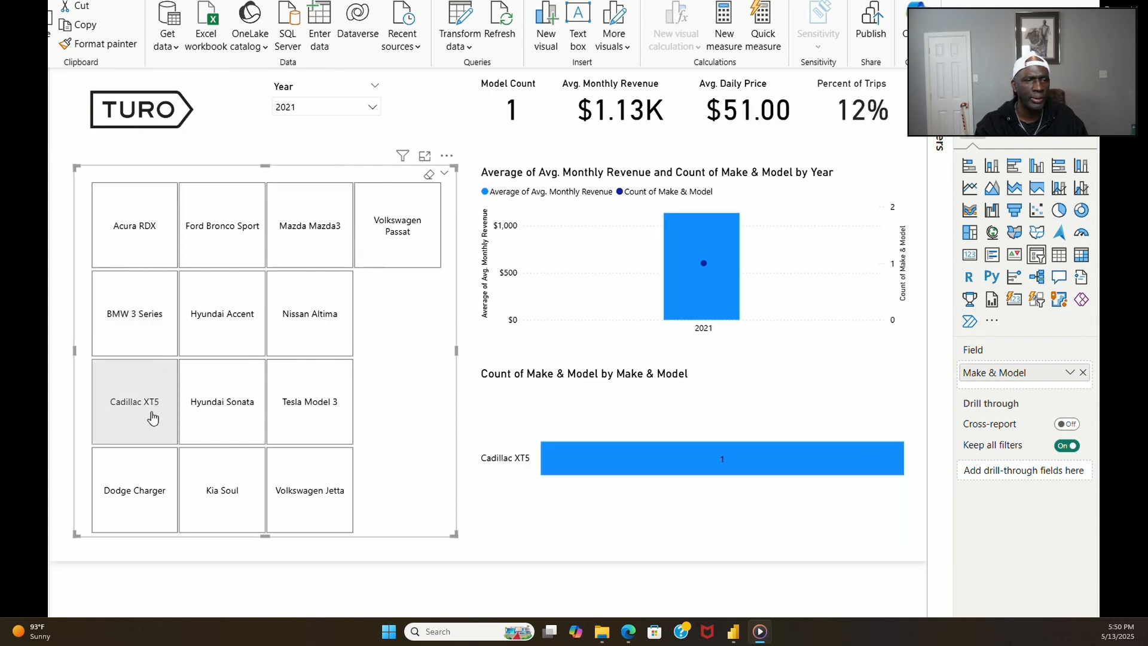
Step: Filter the 2021 report by one Make & Model at a time to examine how the cards and charts respond
click(157, 489)
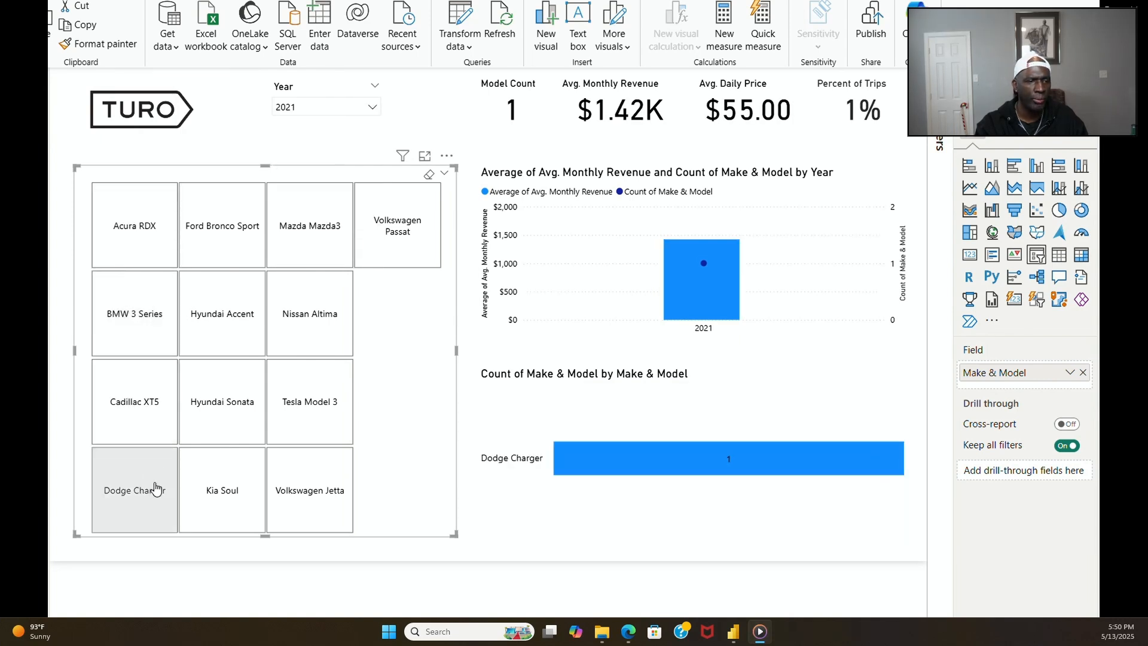
click(247, 498)
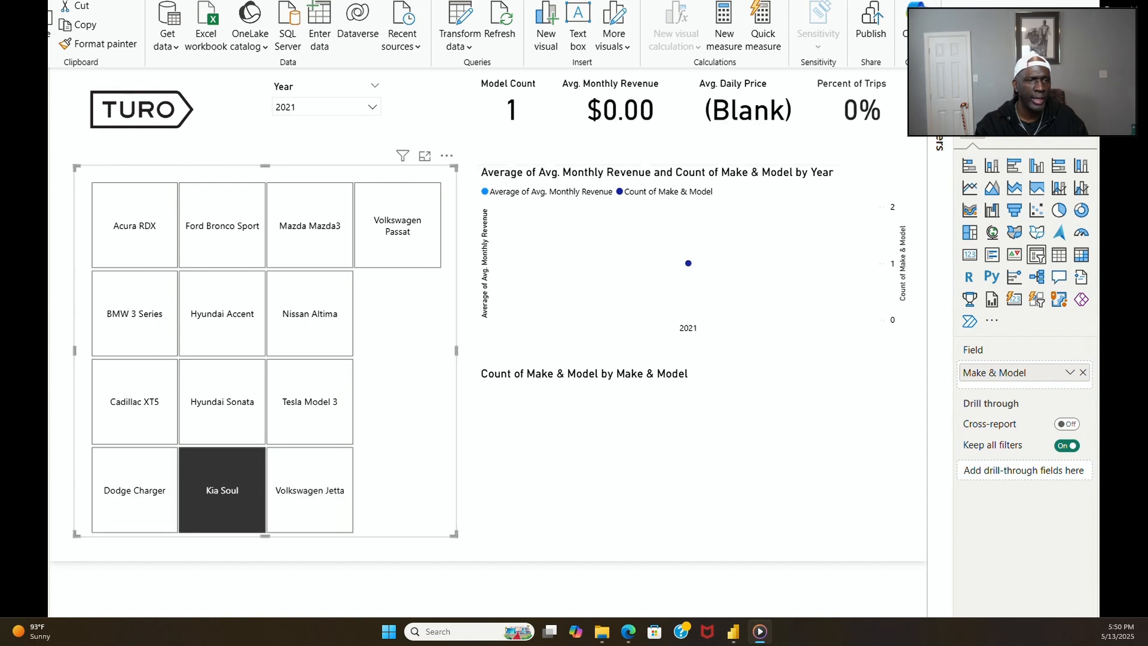
click(139, 229)
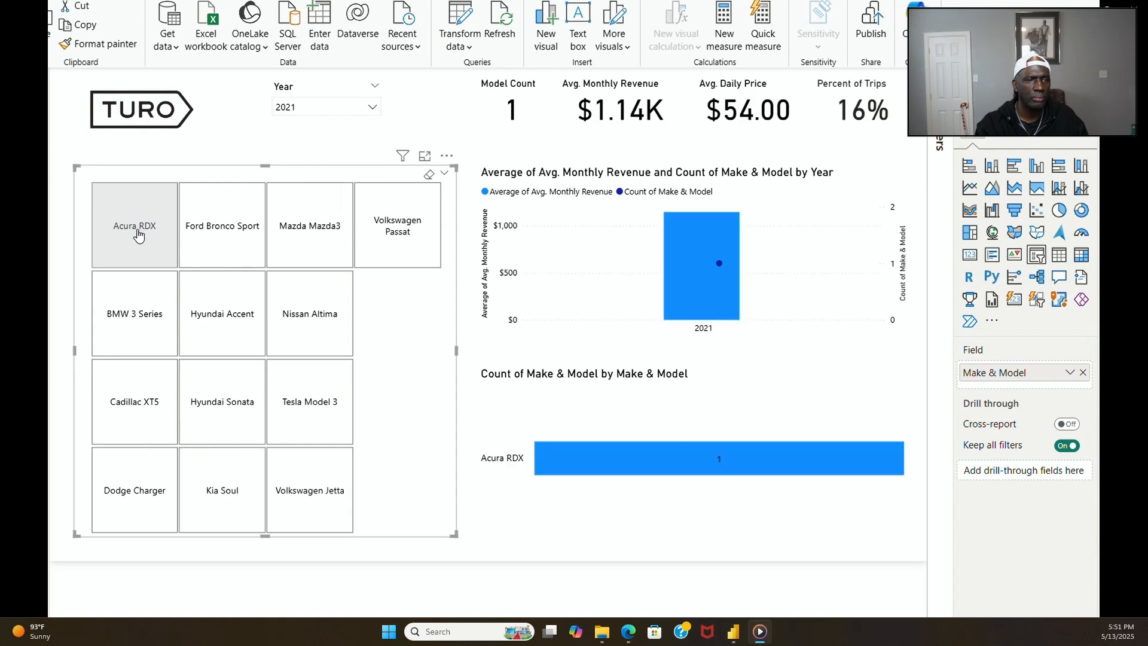
click(201, 248)
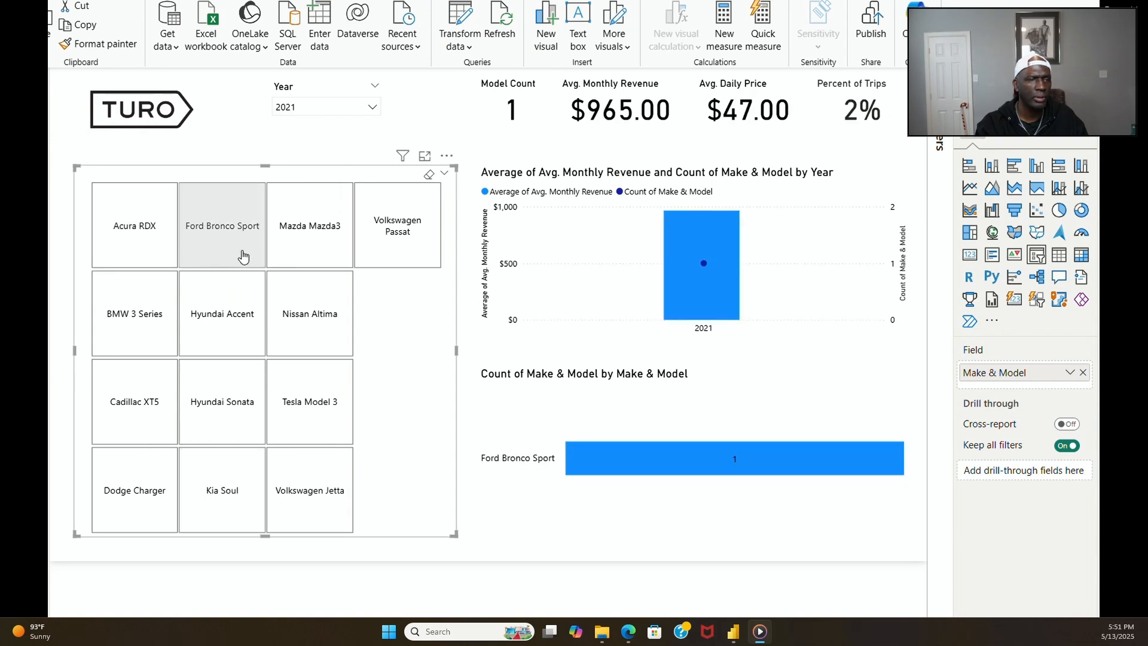
click(323, 251)
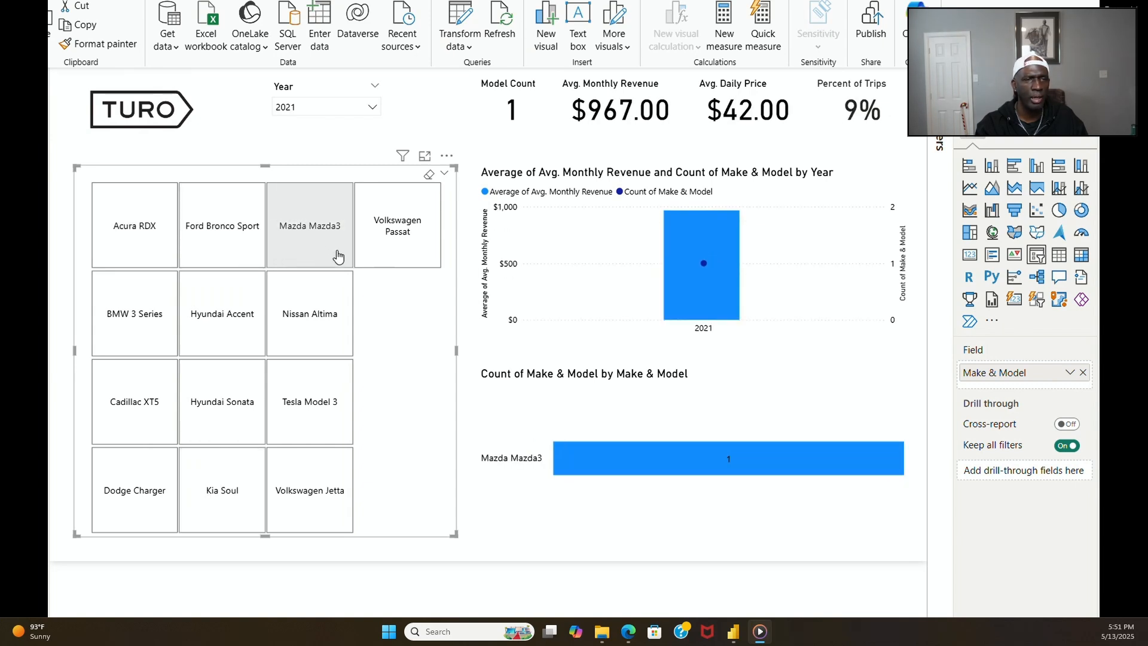
click(394, 258)
click(312, 313)
click(236, 322)
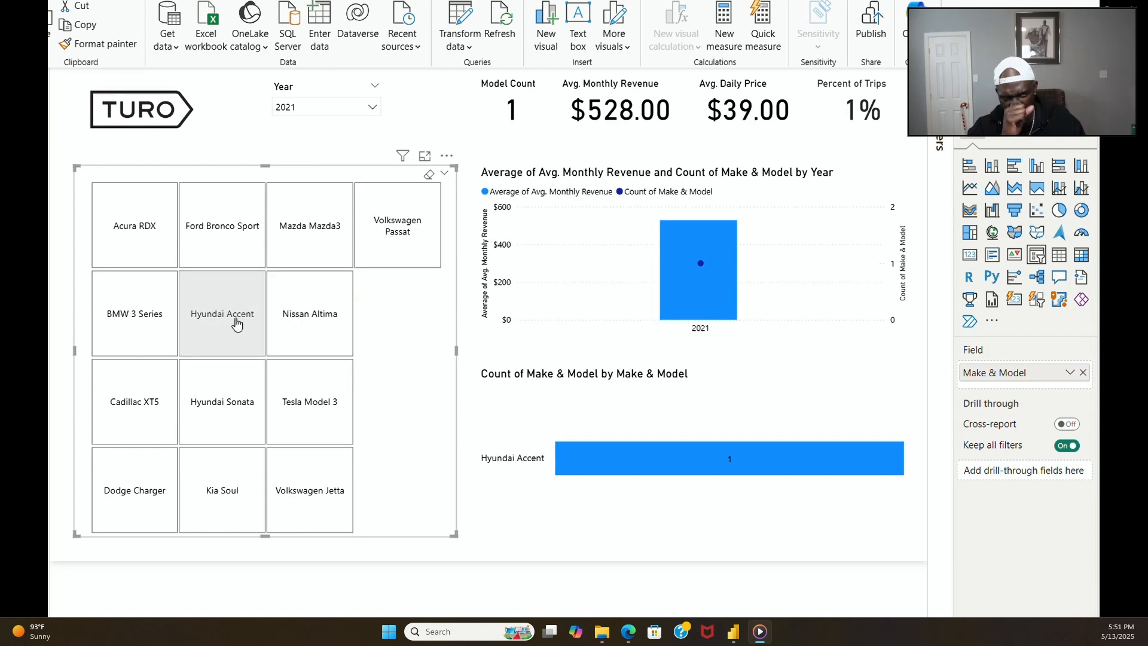
click(164, 330)
click(158, 397)
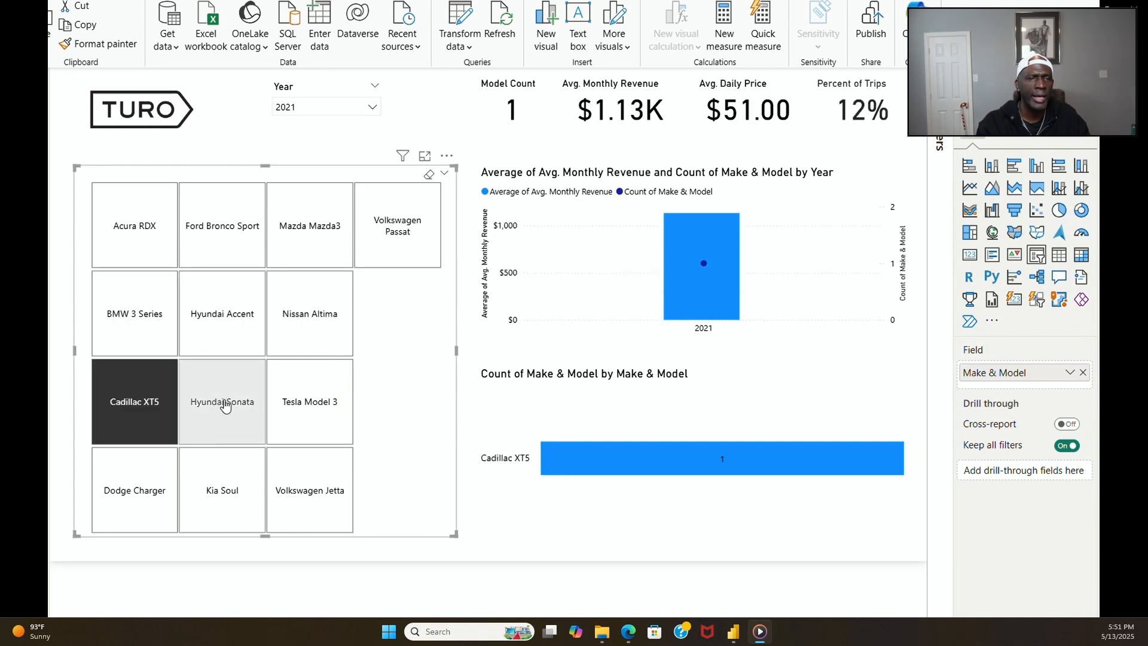
click(226, 403)
click(328, 411)
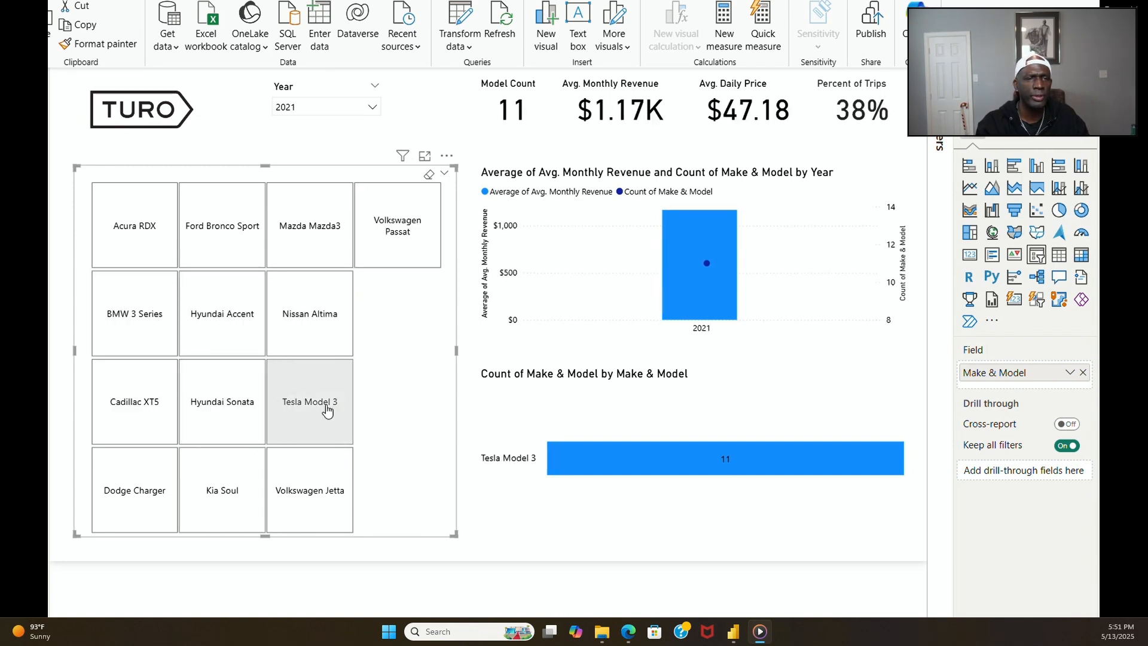
click(335, 506)
click(214, 508)
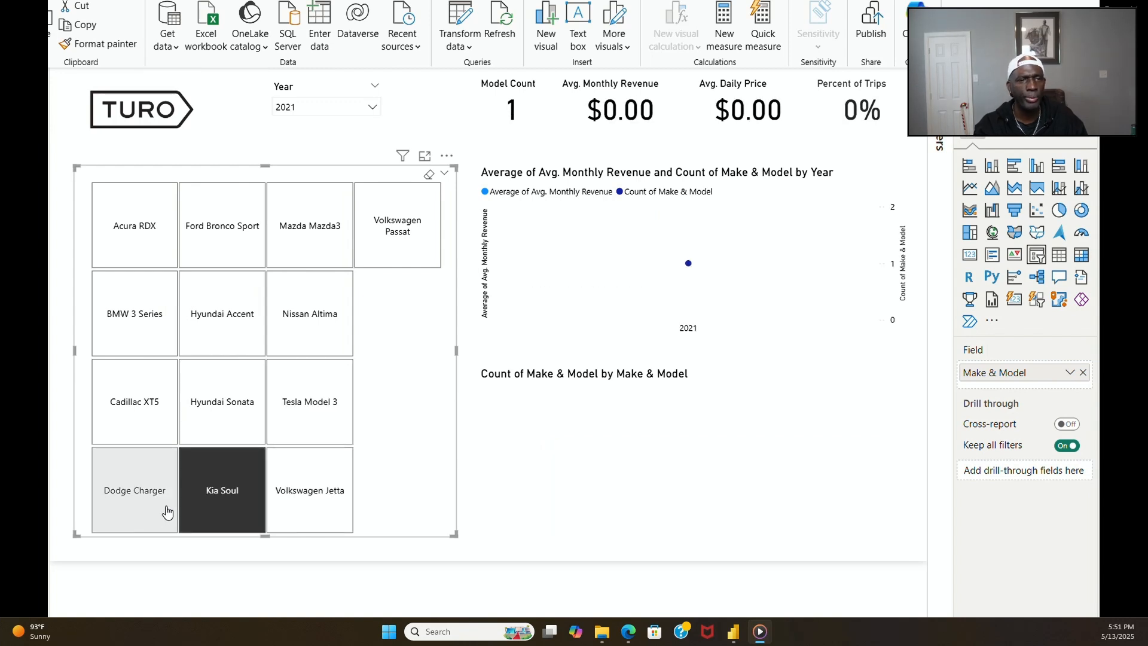
click(120, 505)
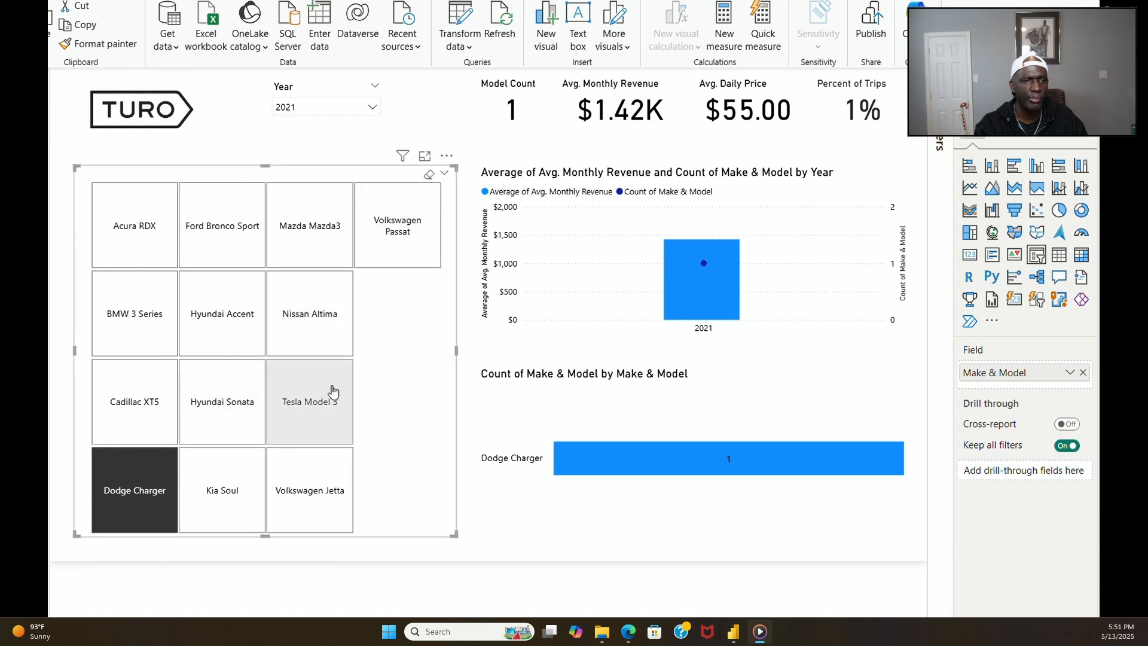
Step: Clear the Dodge Charger selection and the Year filter so the report covers all models and years
click(155, 483)
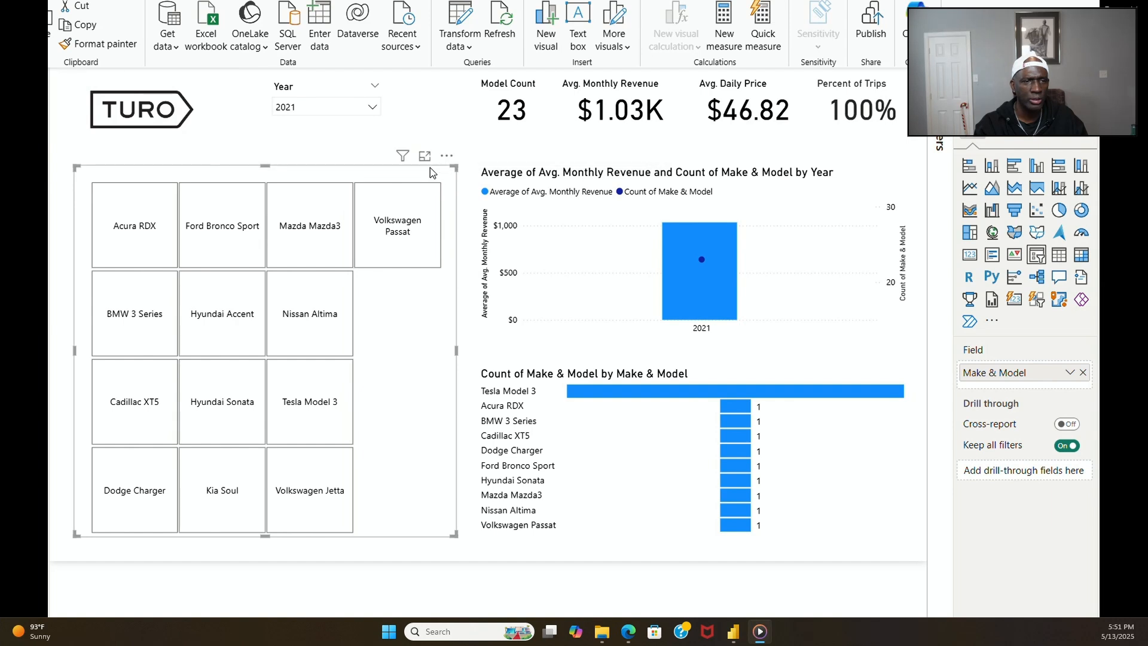
click(361, 88)
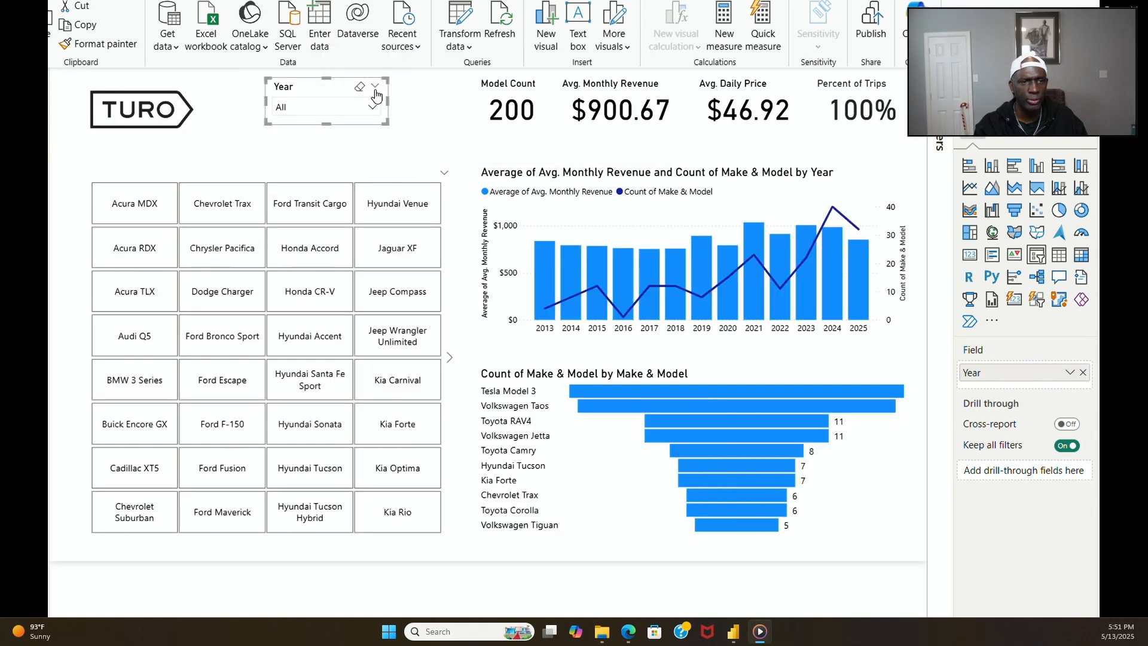
Step: Set the background color of the Make & Model slicer to black
click(263, 174)
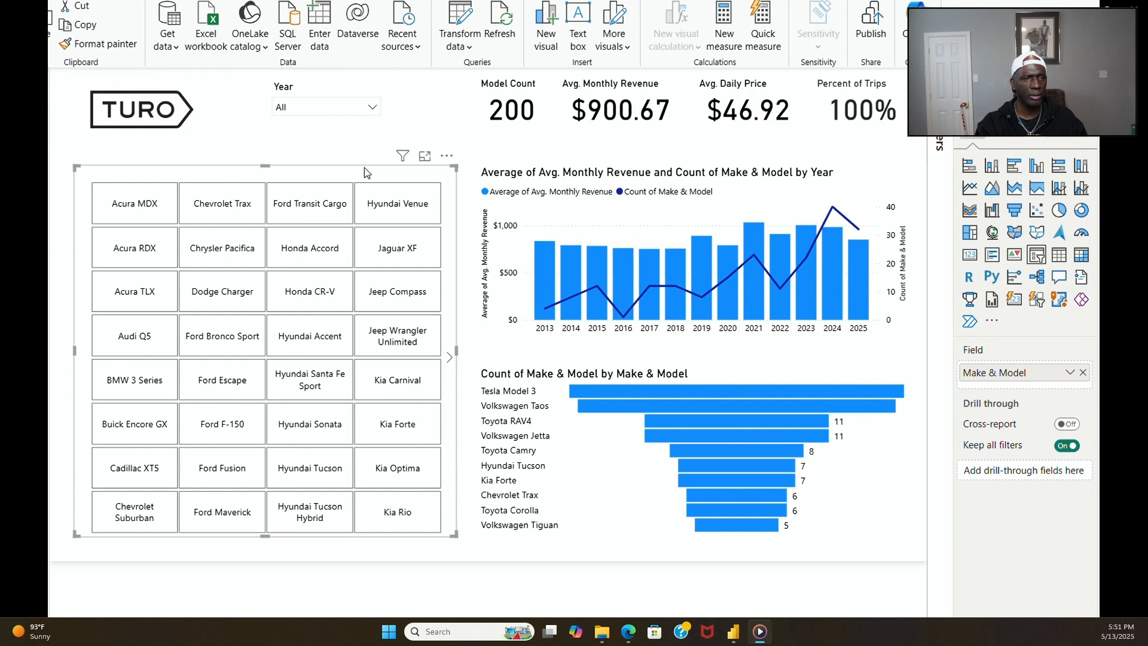
click(1021, 138)
click(1026, 198)
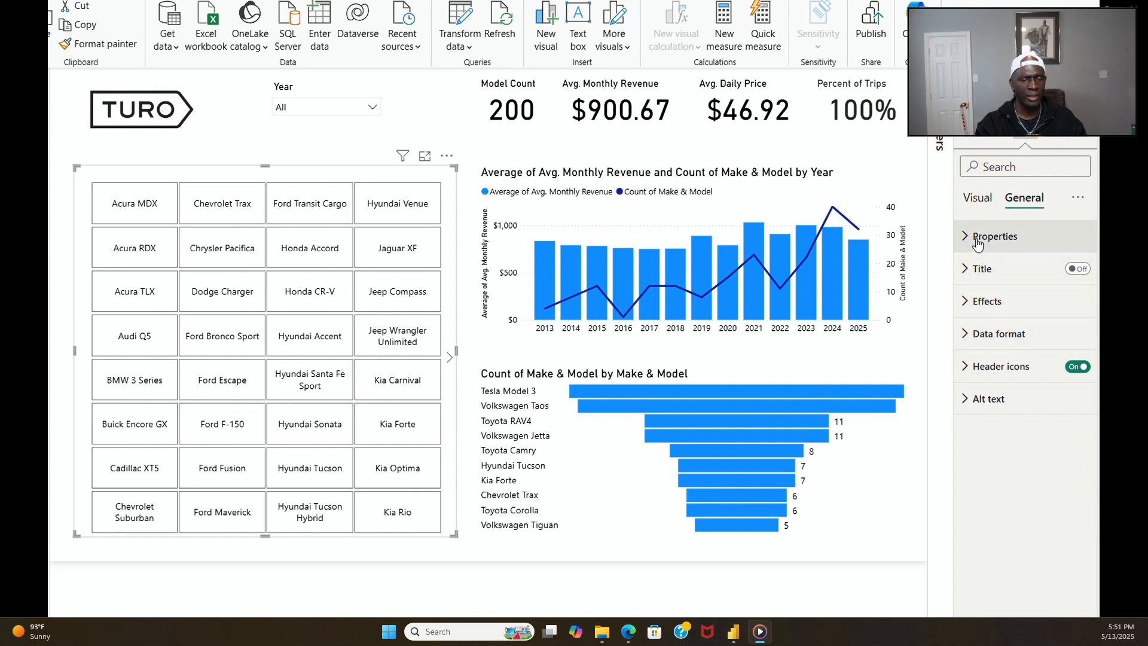
click(987, 301)
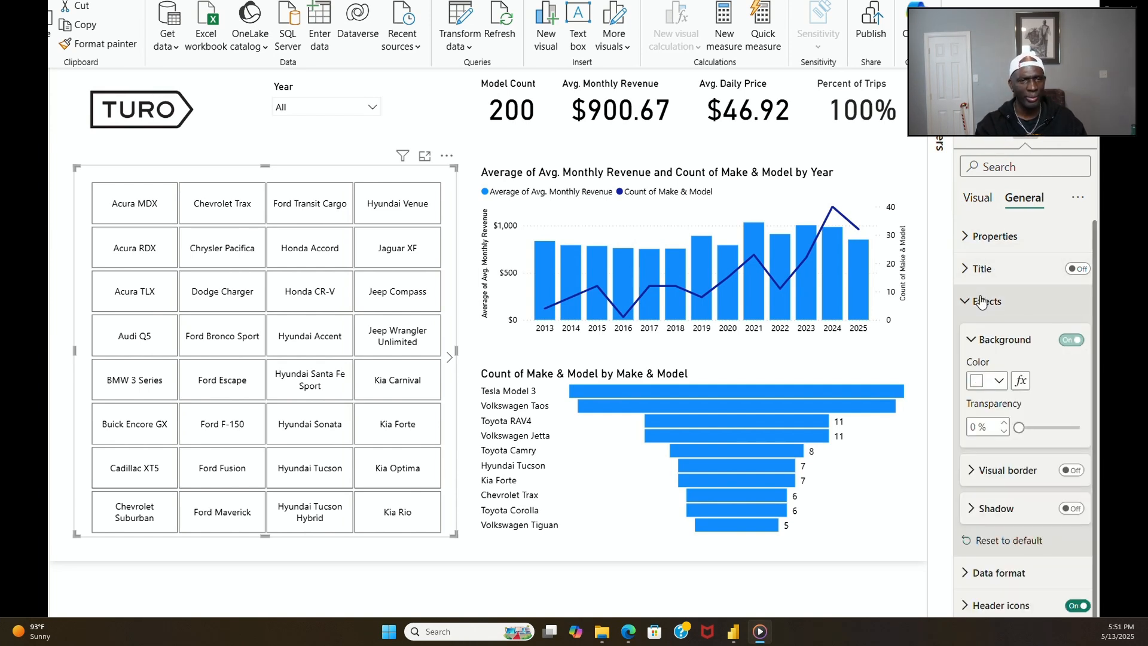
click(1000, 383)
click(1011, 310)
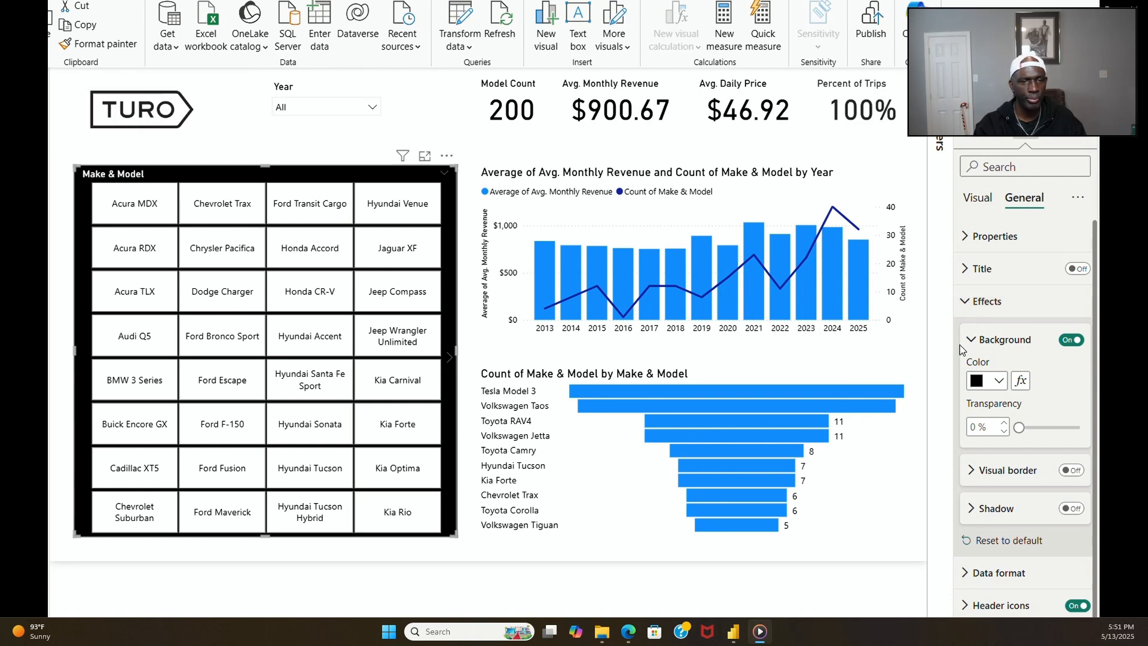
Step: Set black backgrounds on the revenue and model count by year chart and the Make & Model funnel chart
click(895, 341)
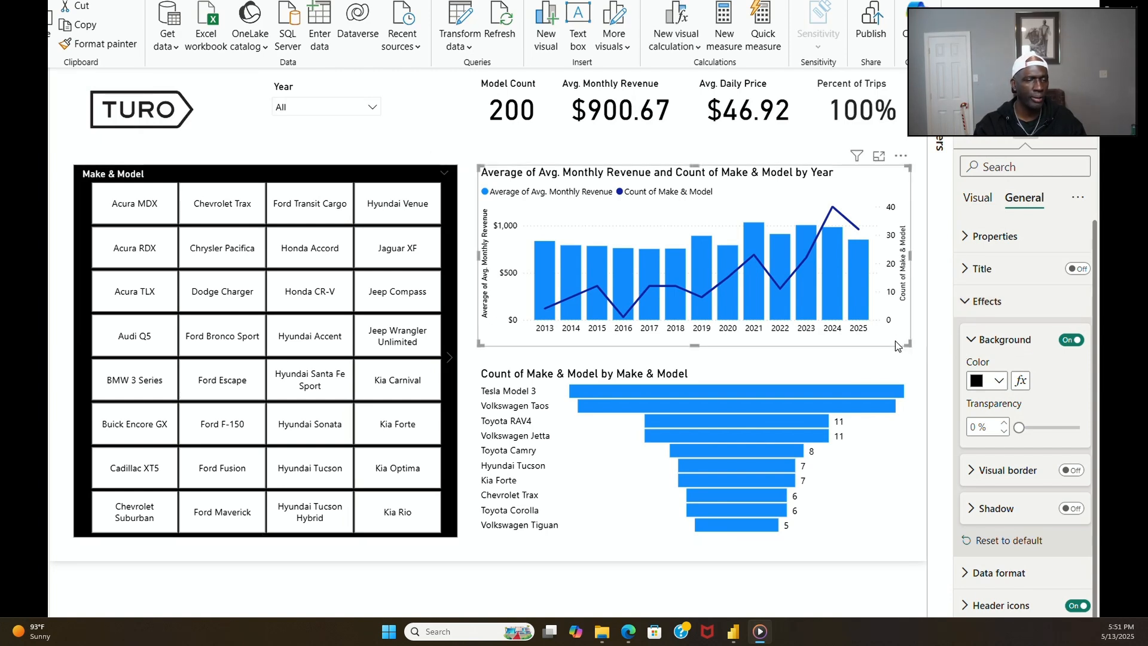
click(1000, 382)
click(988, 312)
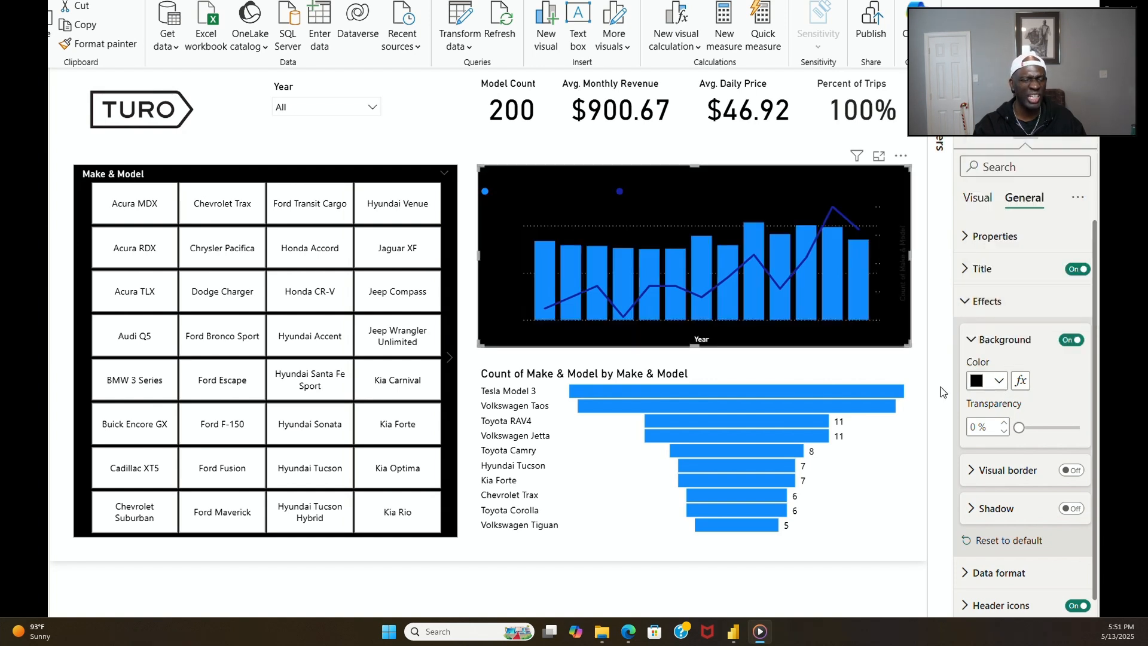
click(910, 419)
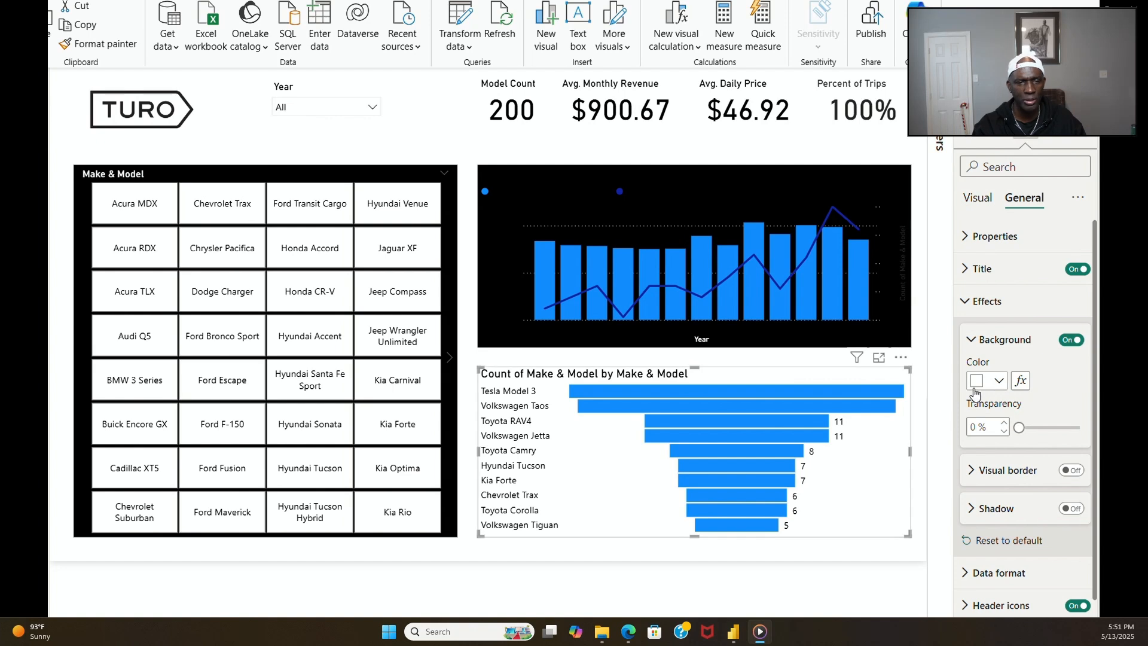
click(999, 383)
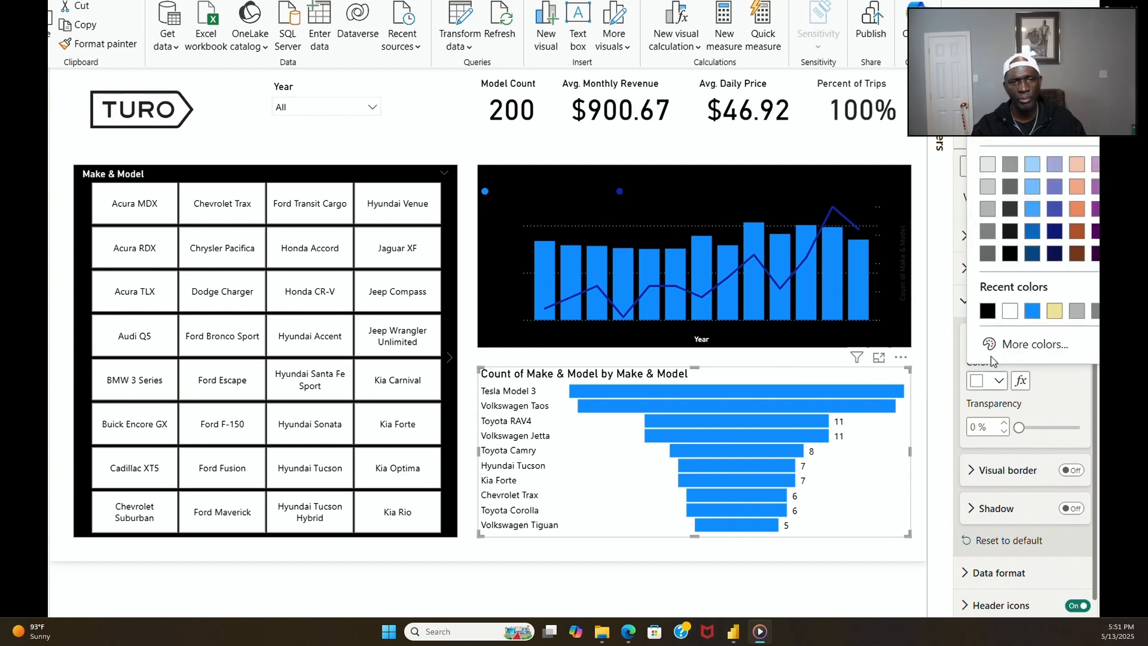
click(988, 312)
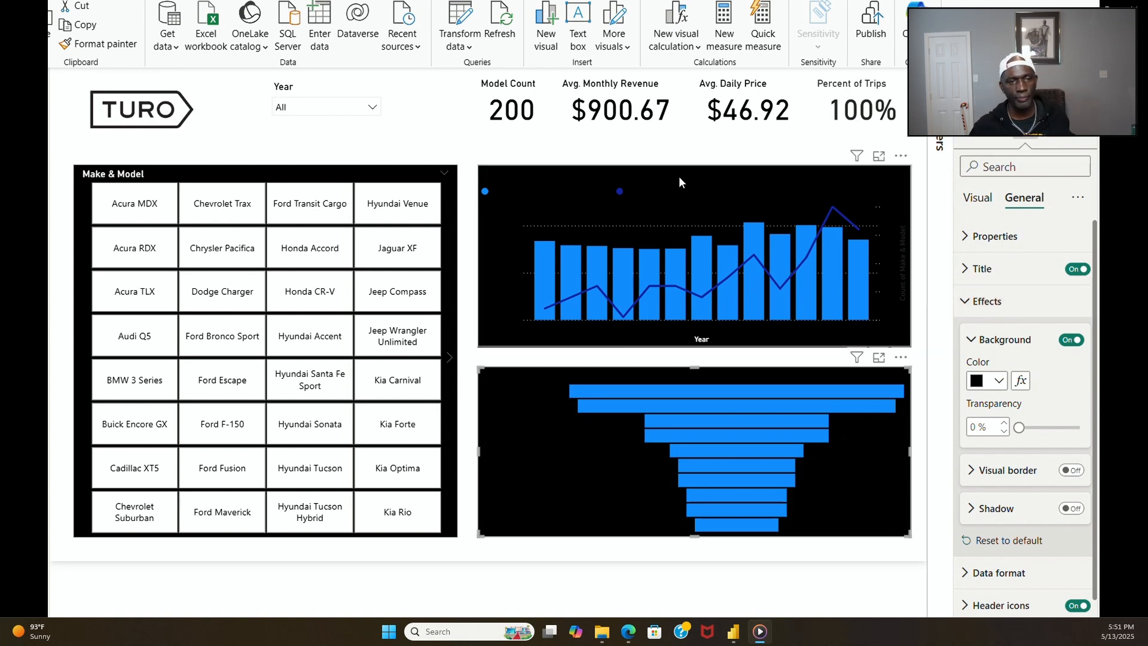
Step: Change the background color of the Model Count and Avg. Monthly Revenue cards to black
click(530, 126)
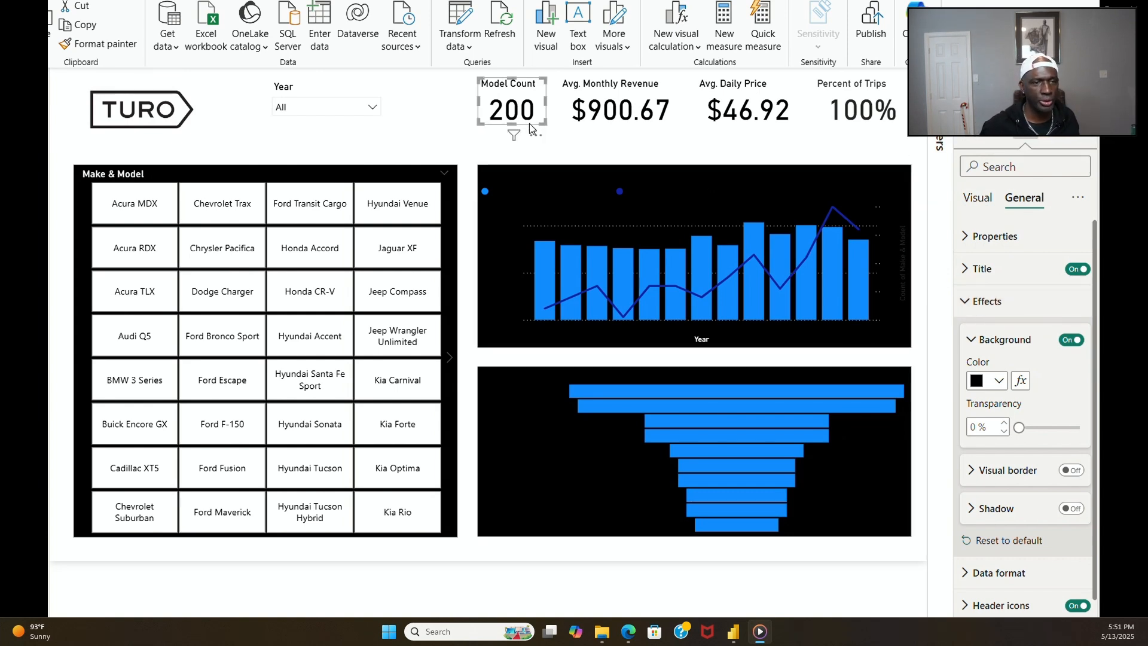
click(998, 381)
click(987, 310)
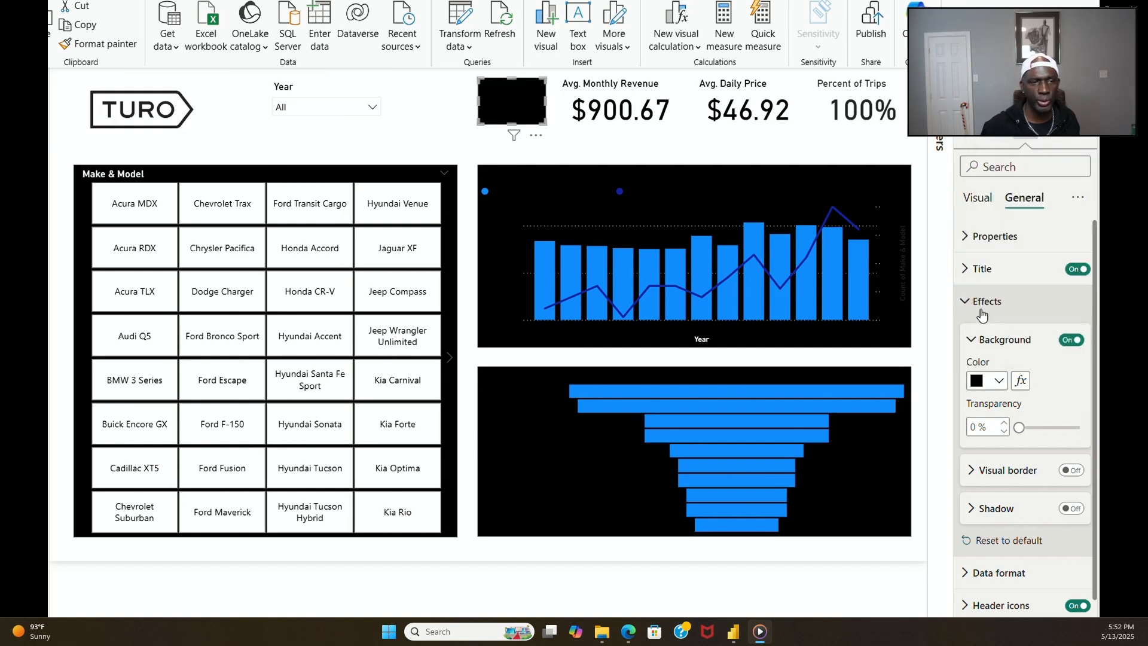
click(655, 129)
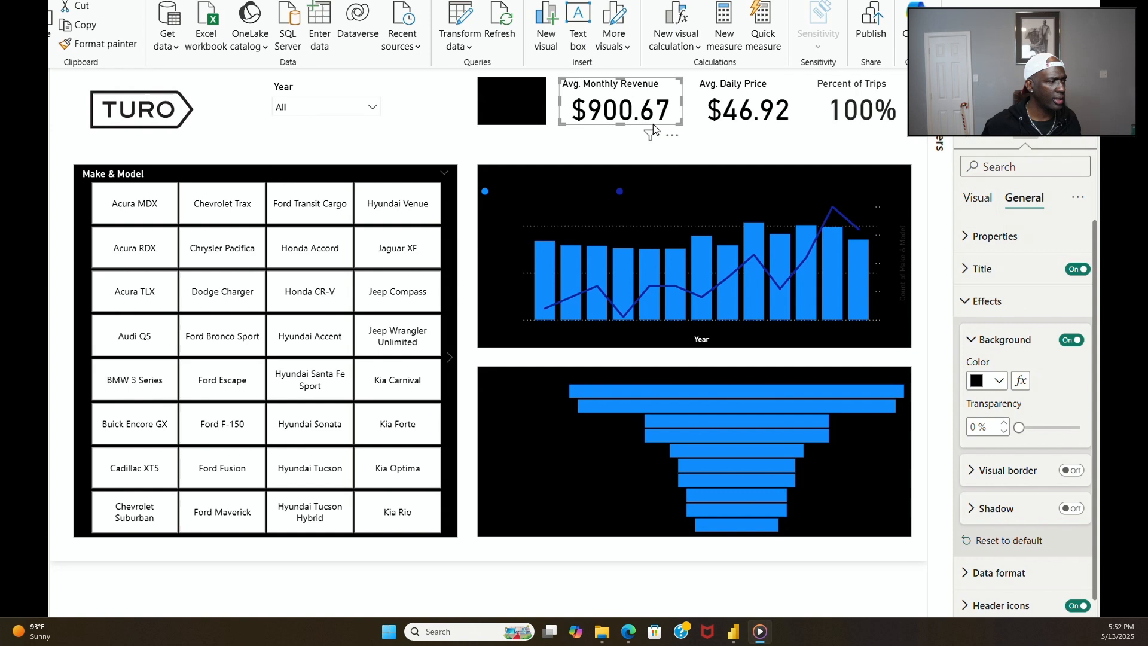
click(998, 379)
click(987, 311)
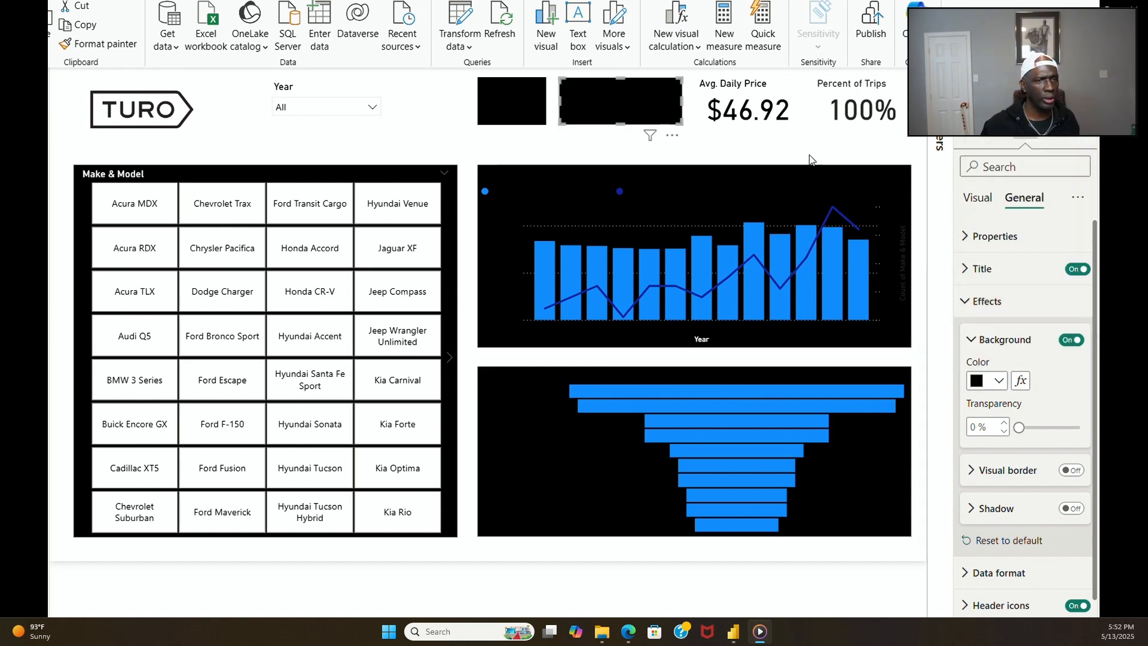
Step: Give the Avg. Daily Price and Percent of Trips cards a black background
click(788, 122)
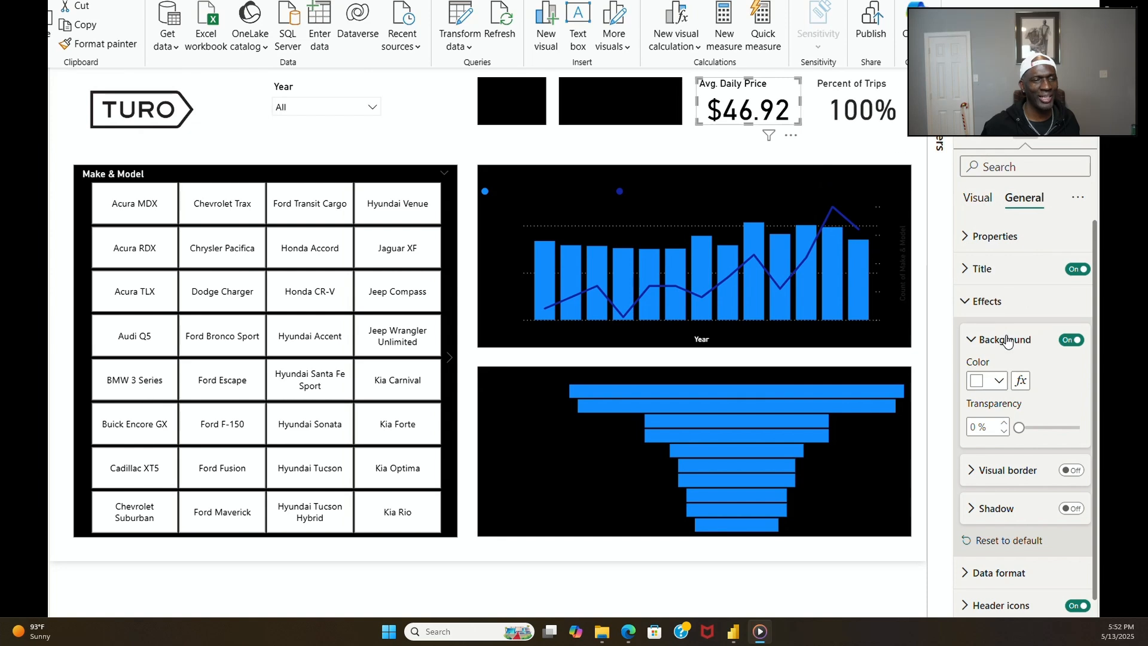
click(998, 380)
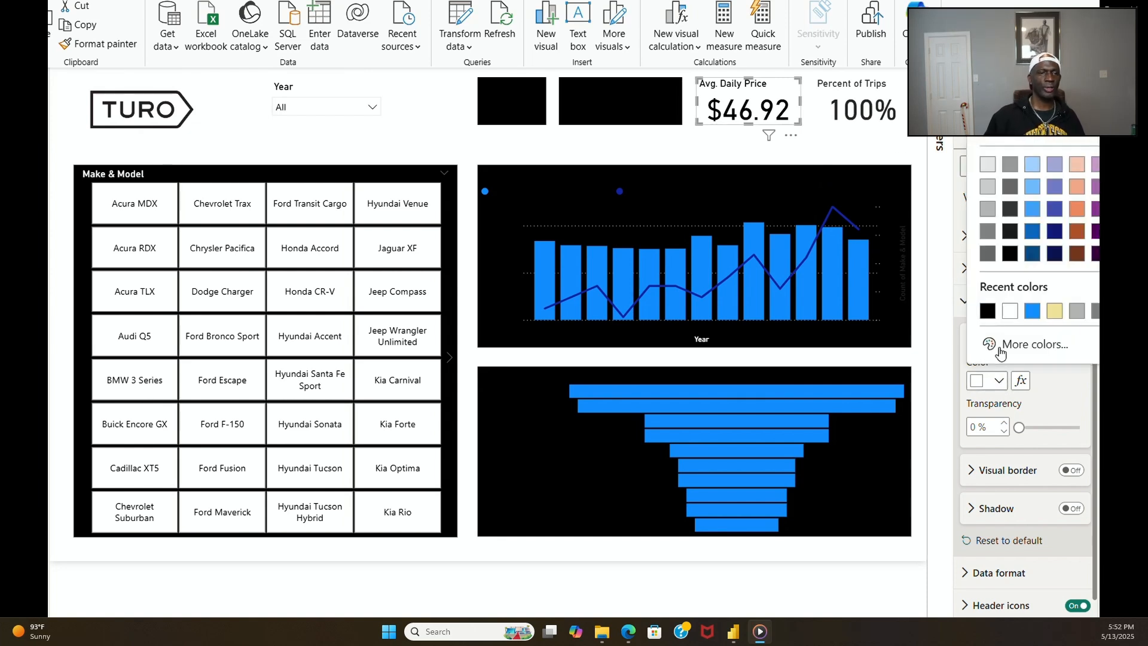
click(988, 312)
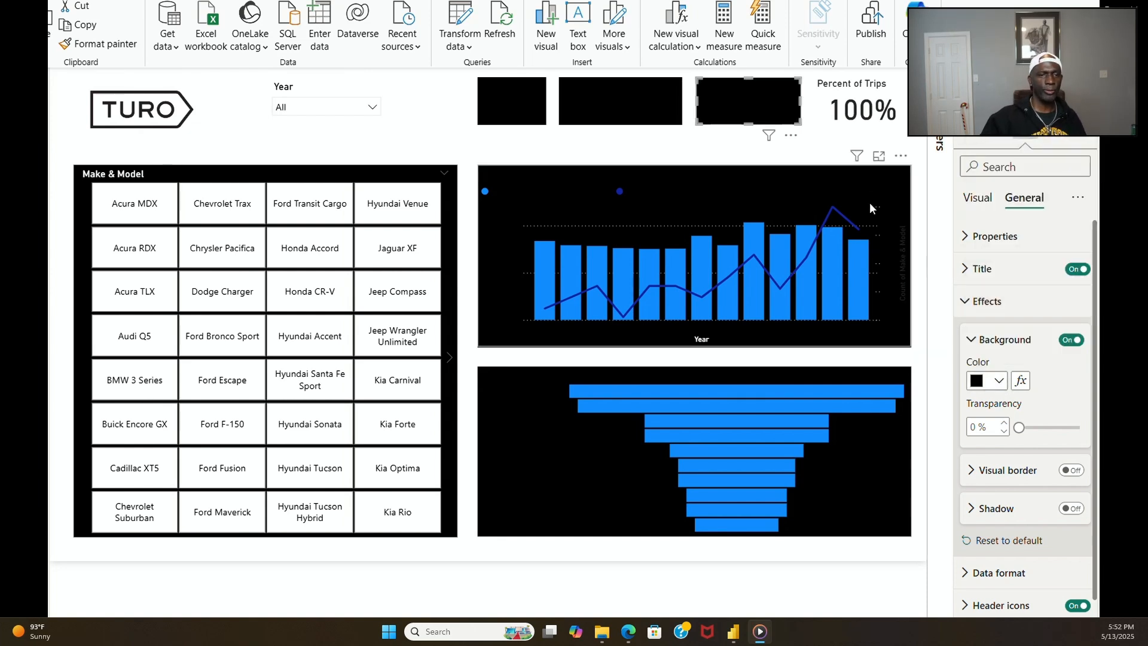
click(854, 123)
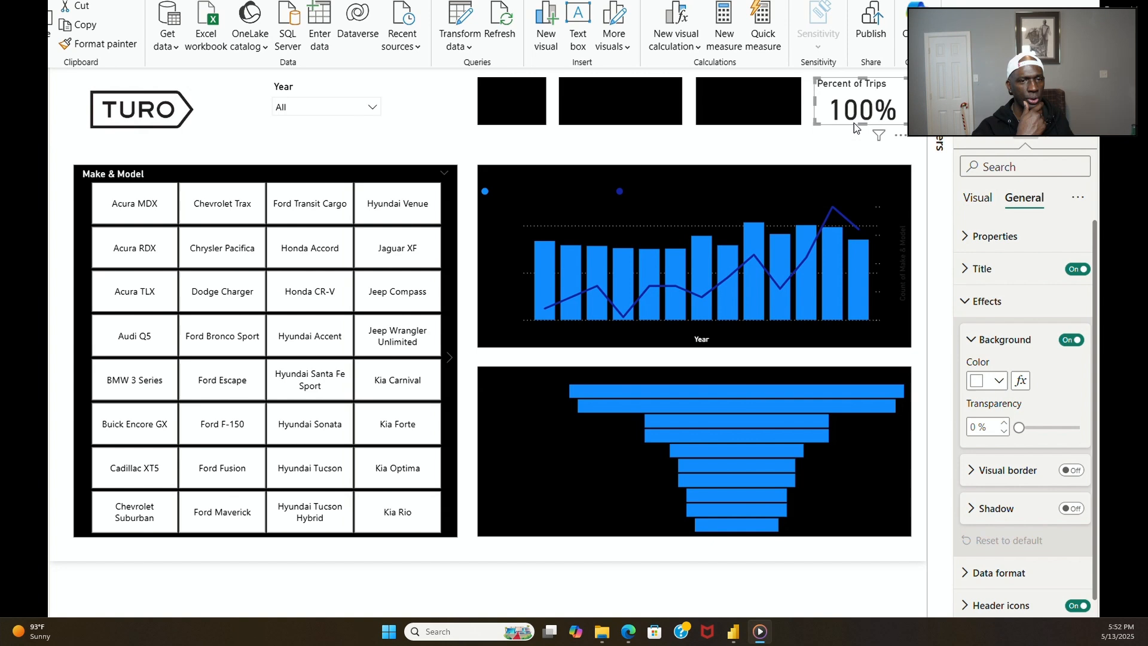
click(1000, 380)
click(988, 314)
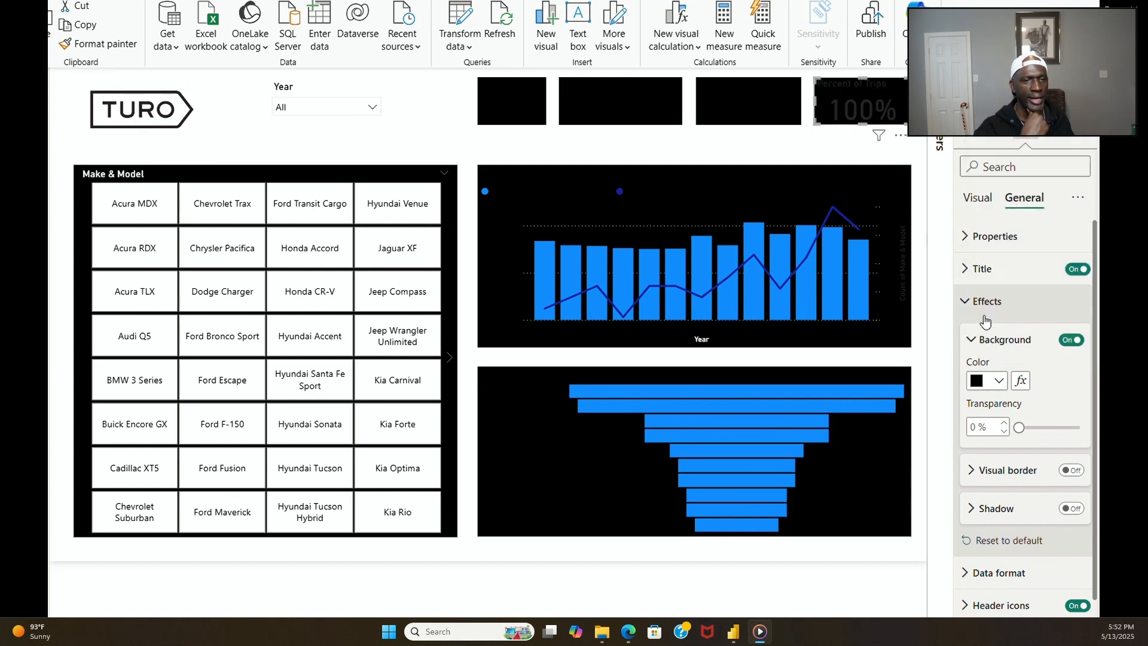
Step: Set the values background of the Make & Model slicer to the pale yellow recent color
click(455, 532)
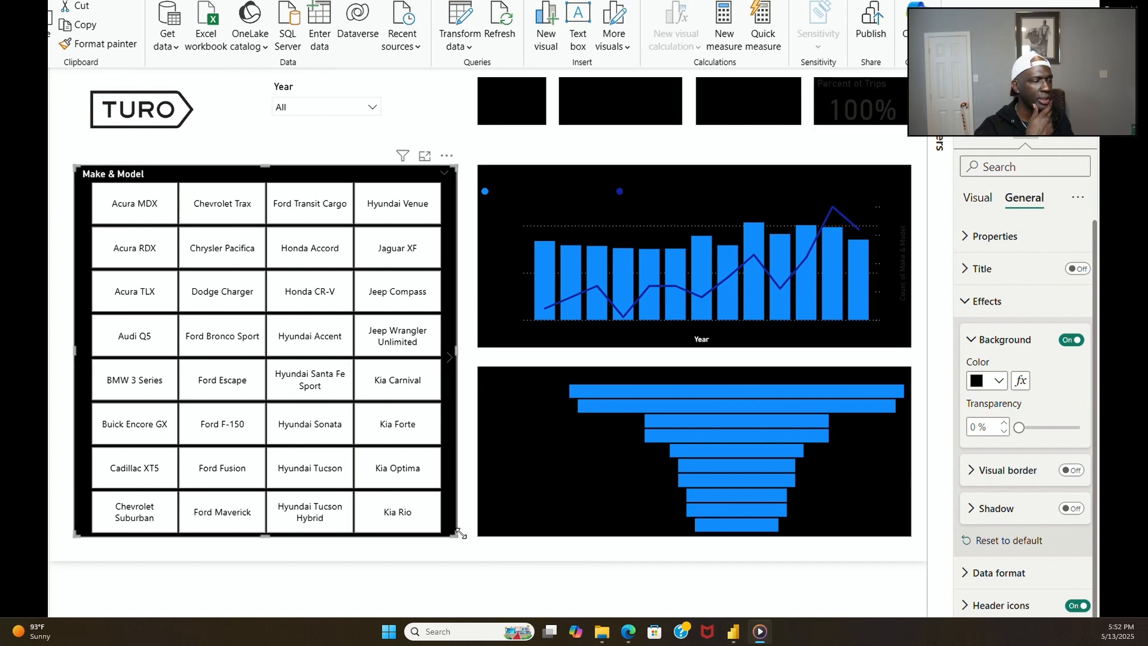
click(977, 197)
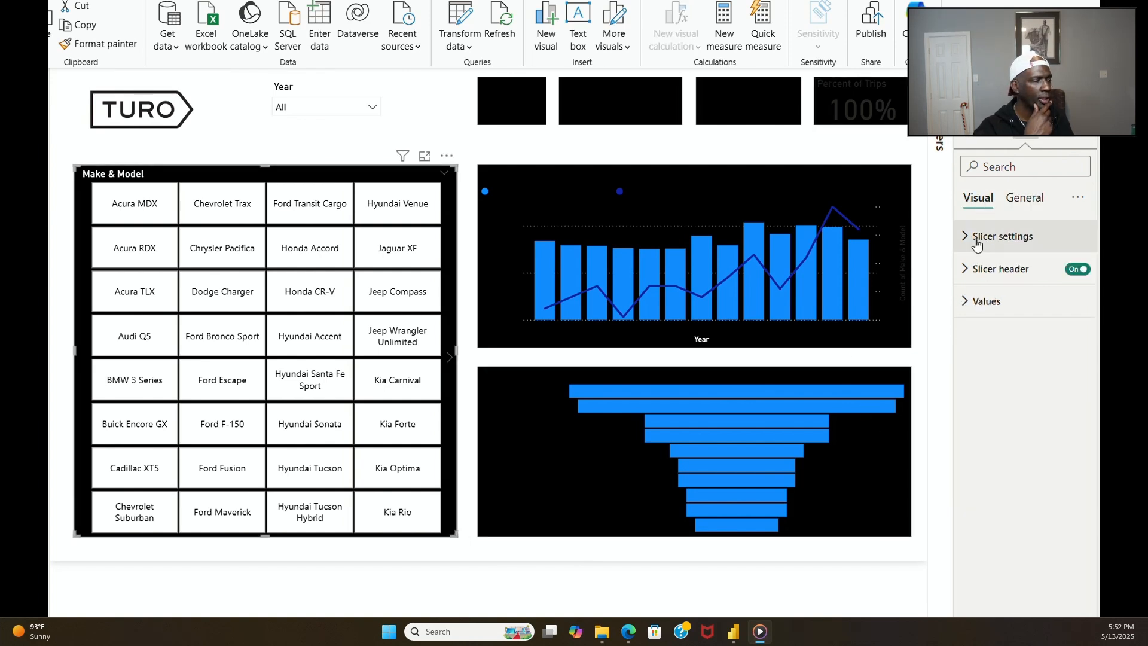
click(966, 297)
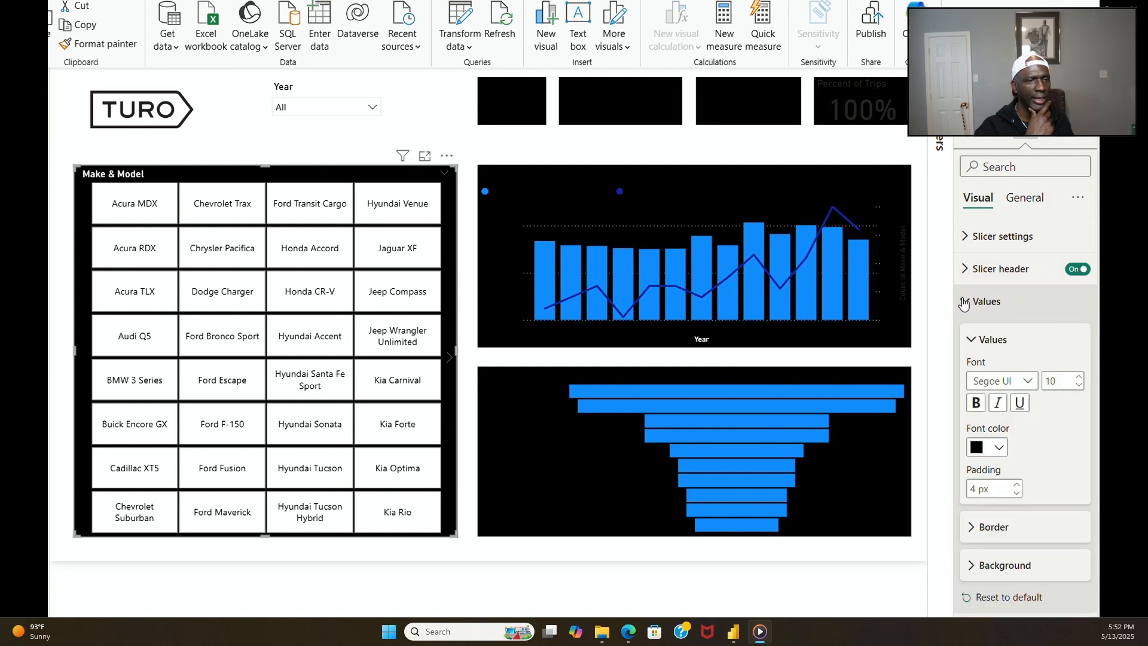
click(984, 562)
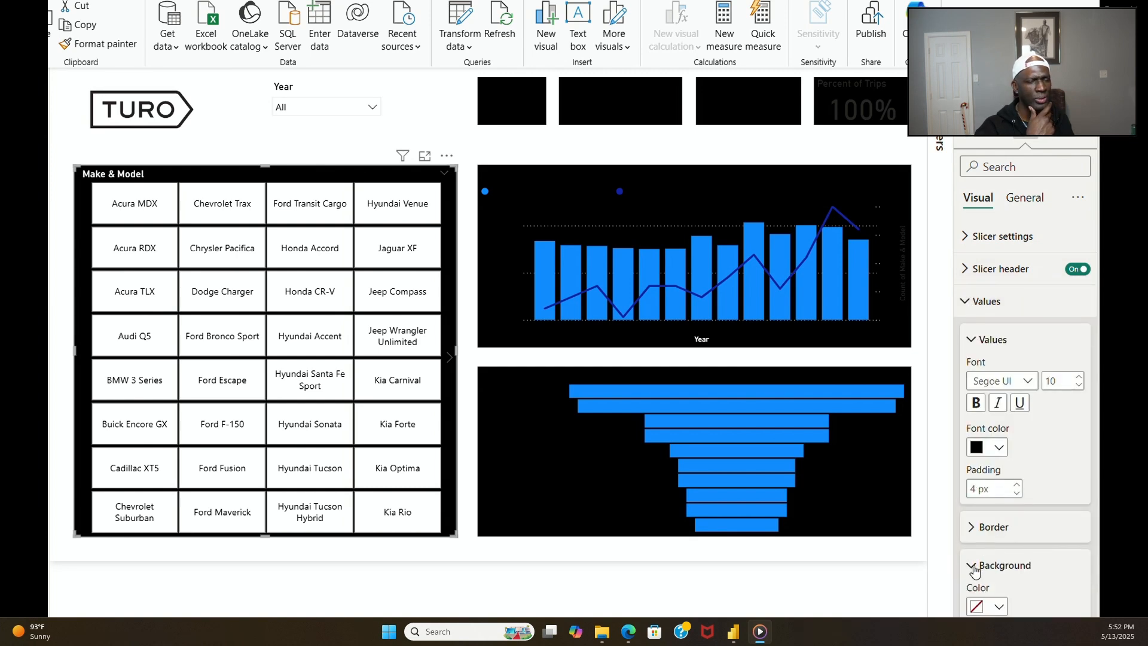
click(999, 594)
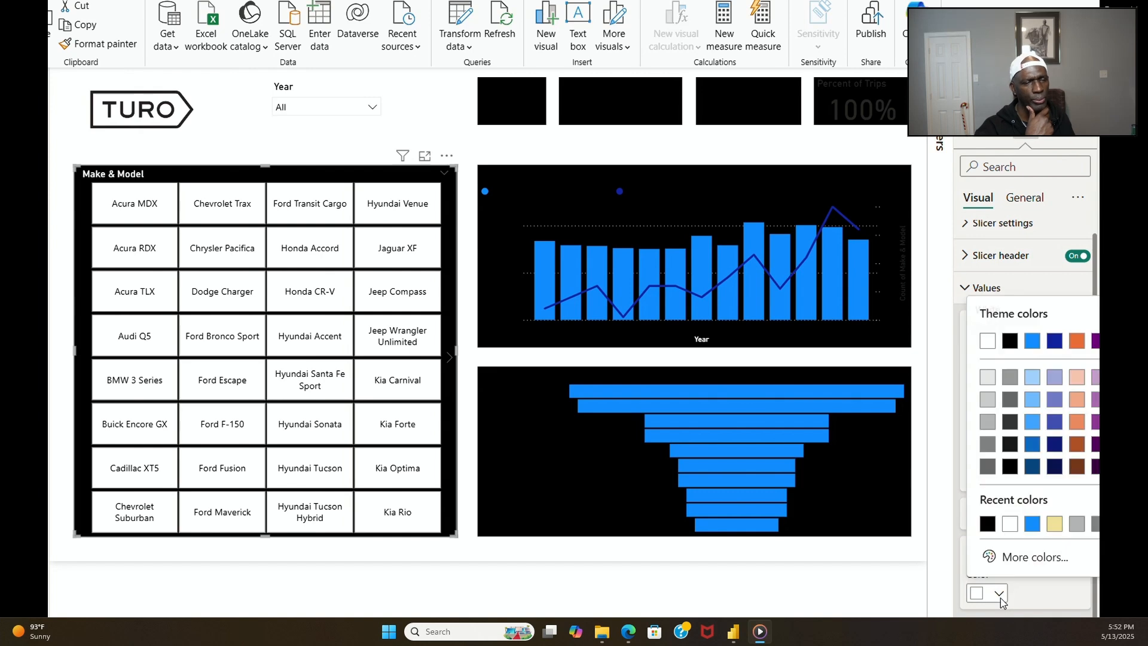
click(1057, 526)
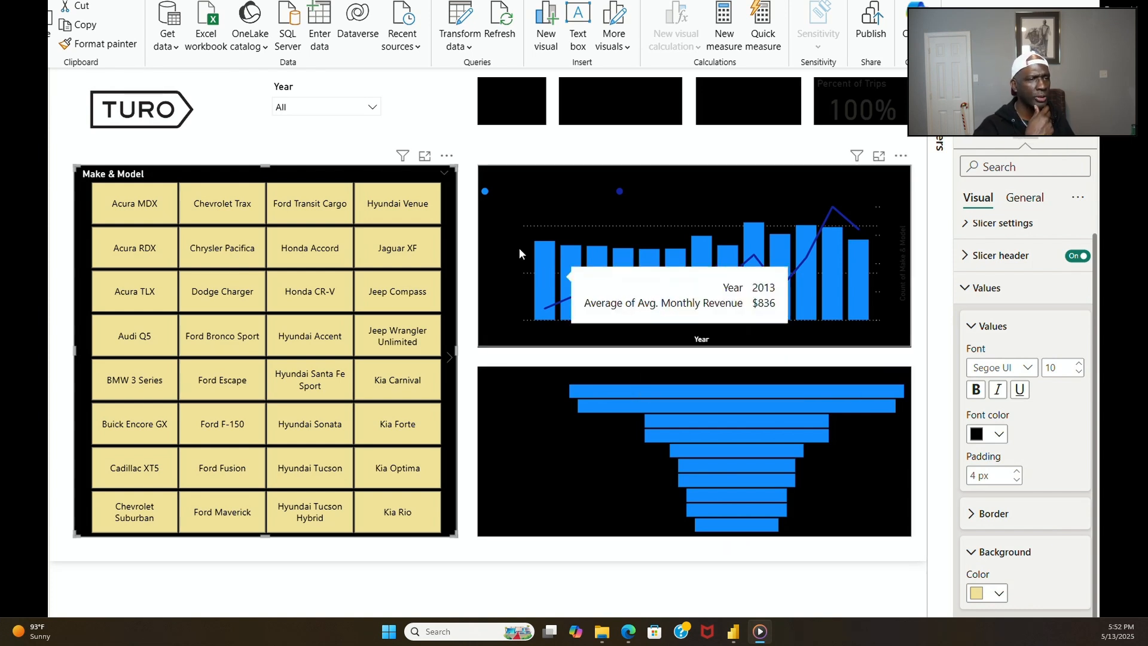
Step: Change the callout value color of the Model Count and Avg. Monthly Revenue cards to white
click(504, 125)
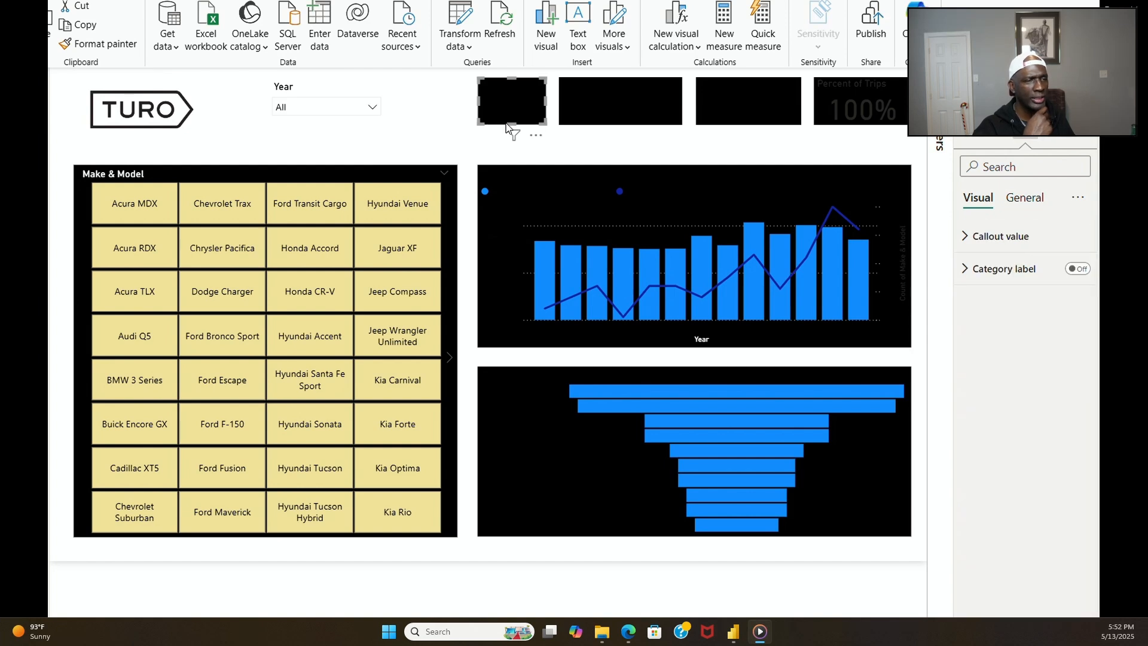
click(989, 237)
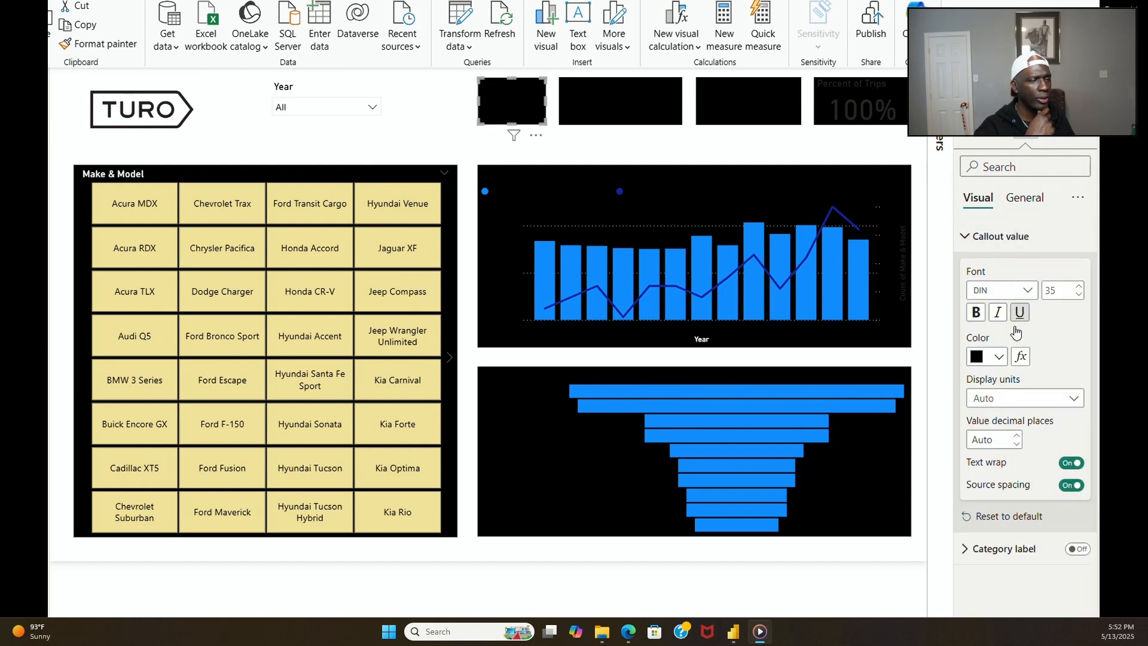
click(999, 357)
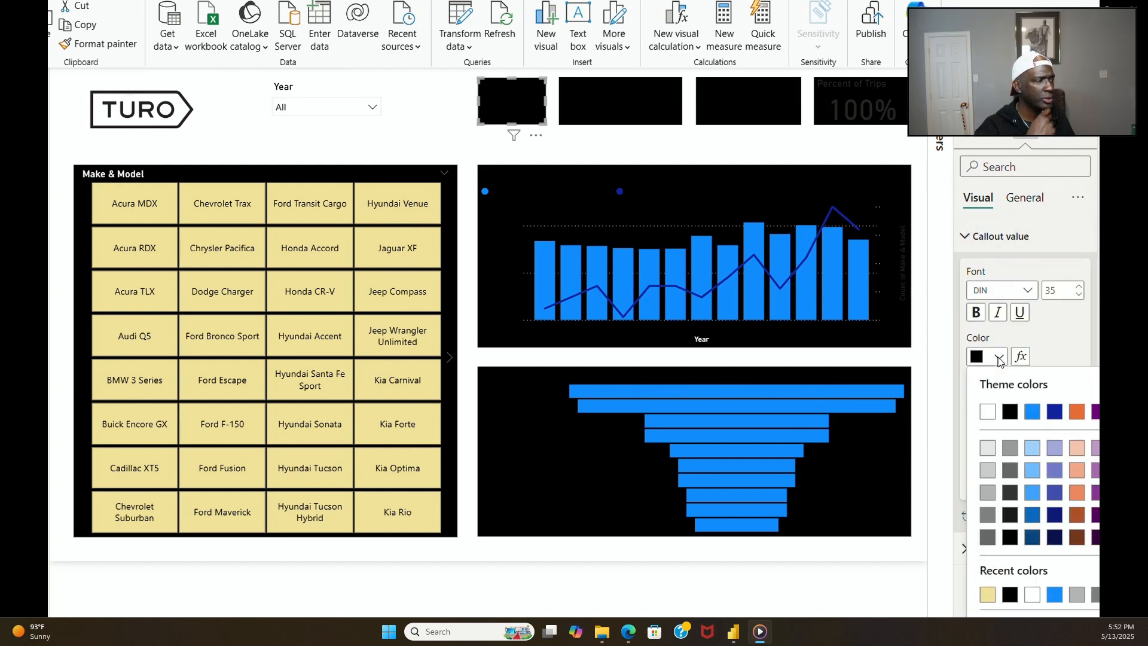
click(987, 413)
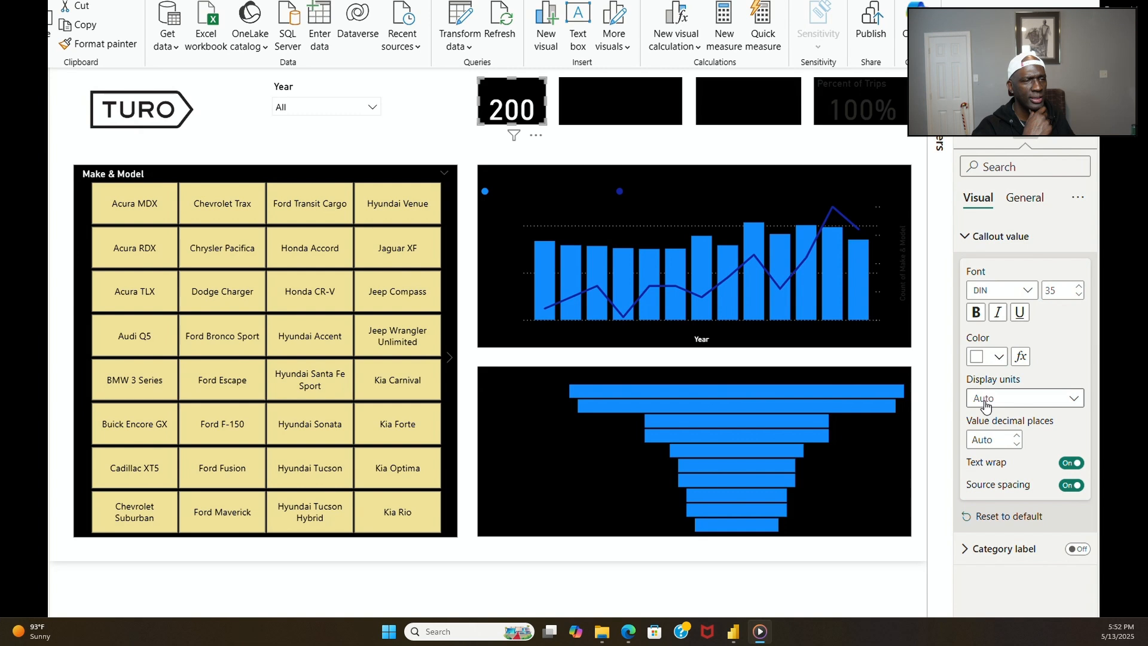
click(677, 119)
click(1007, 357)
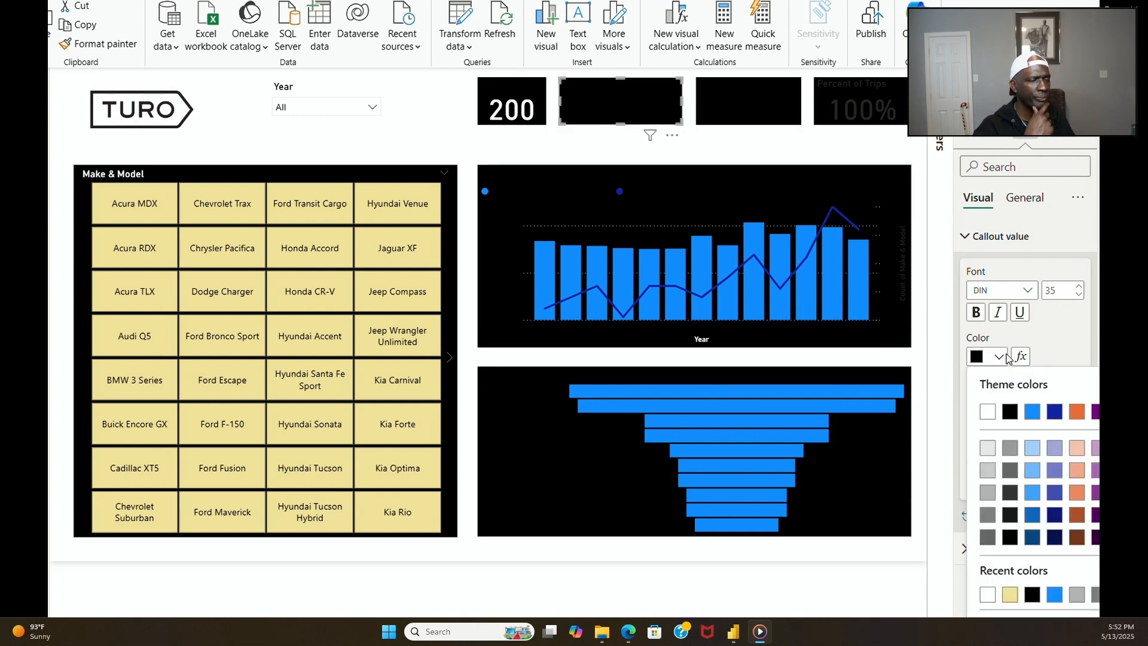
click(988, 413)
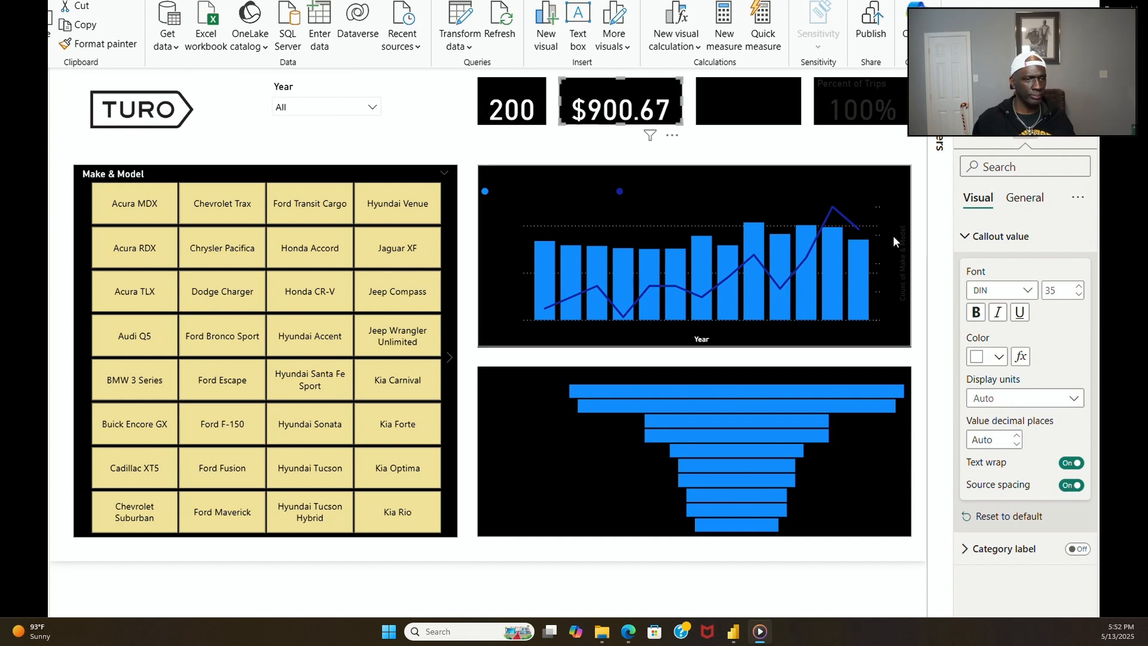
Step: Make the callout values of the Avg. Daily Price and Percent of Trips cards white
click(796, 124)
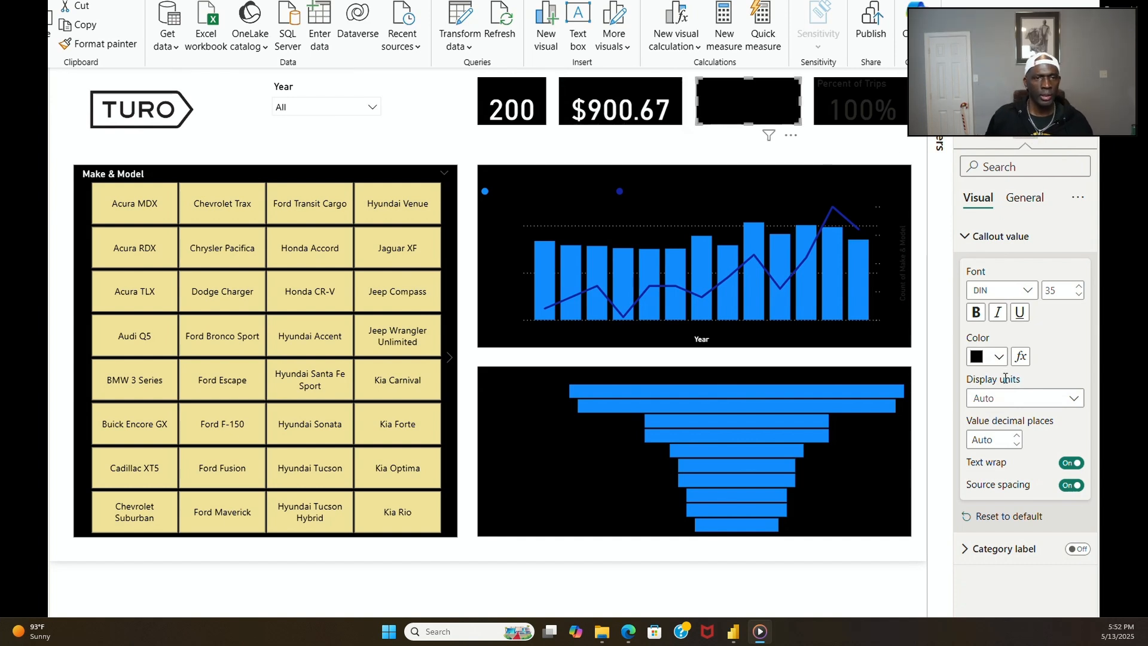
click(1000, 359)
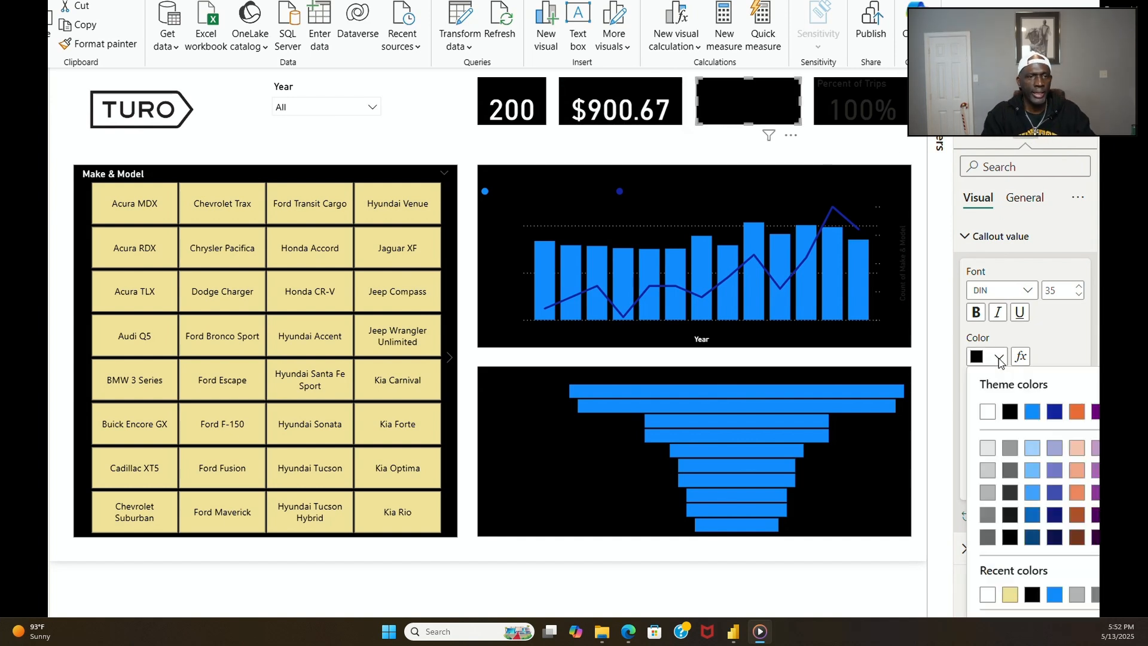
click(988, 412)
click(900, 117)
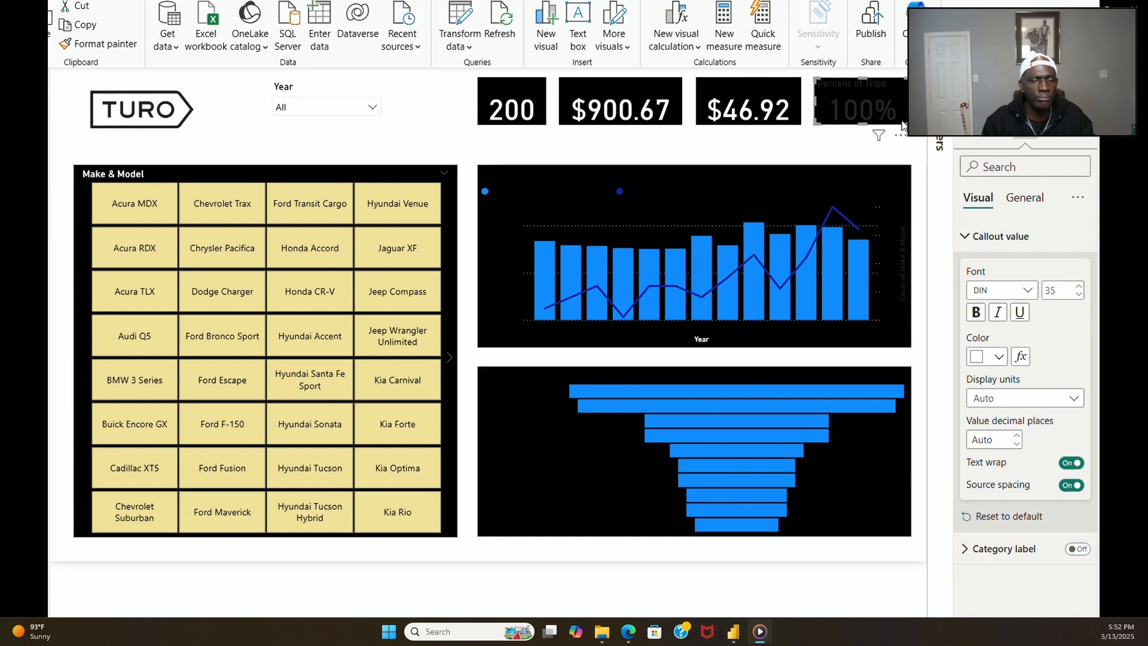
click(999, 358)
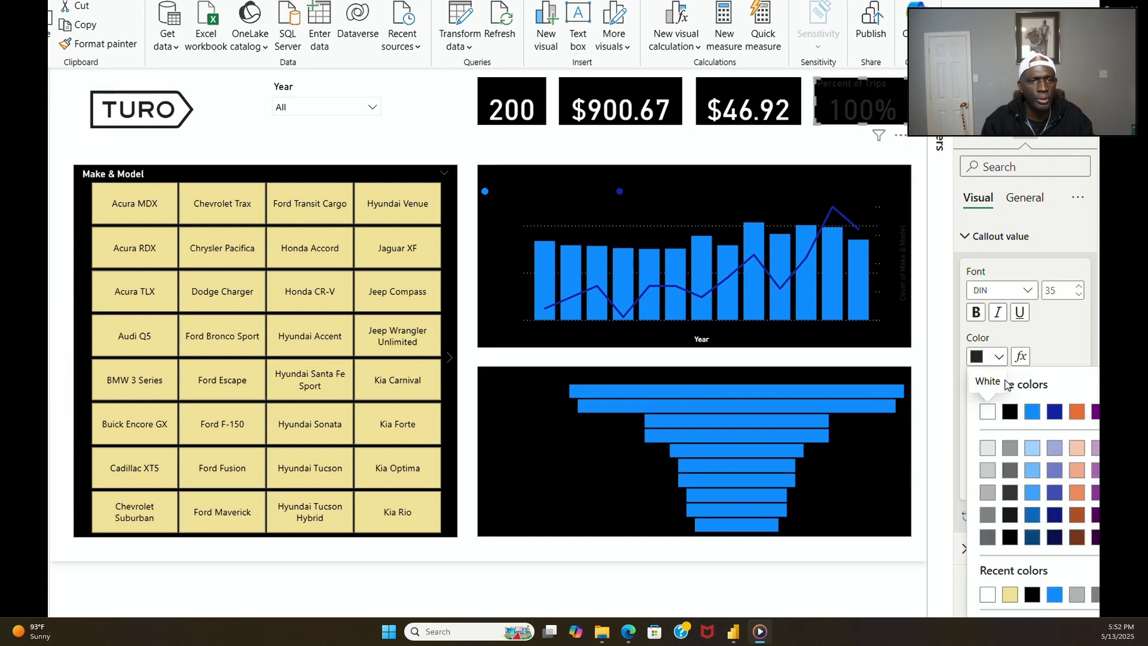
click(990, 413)
Step: Set the title text color of the Percent of Trips and Avg. Daily Price cards to white
click(1024, 197)
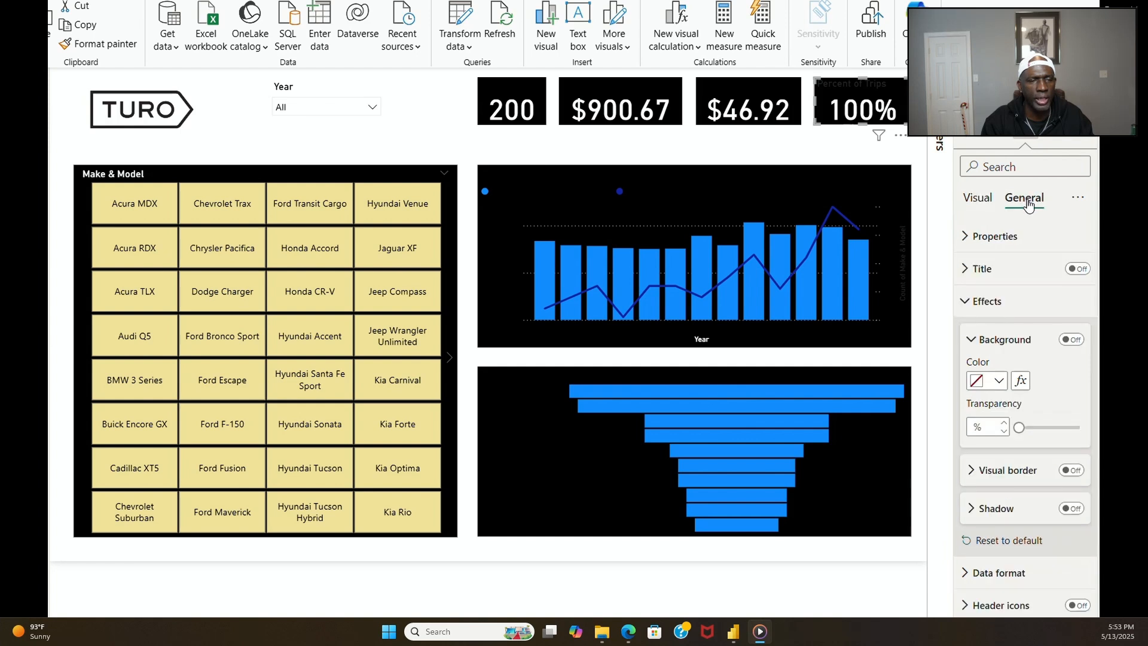
click(998, 280)
click(999, 496)
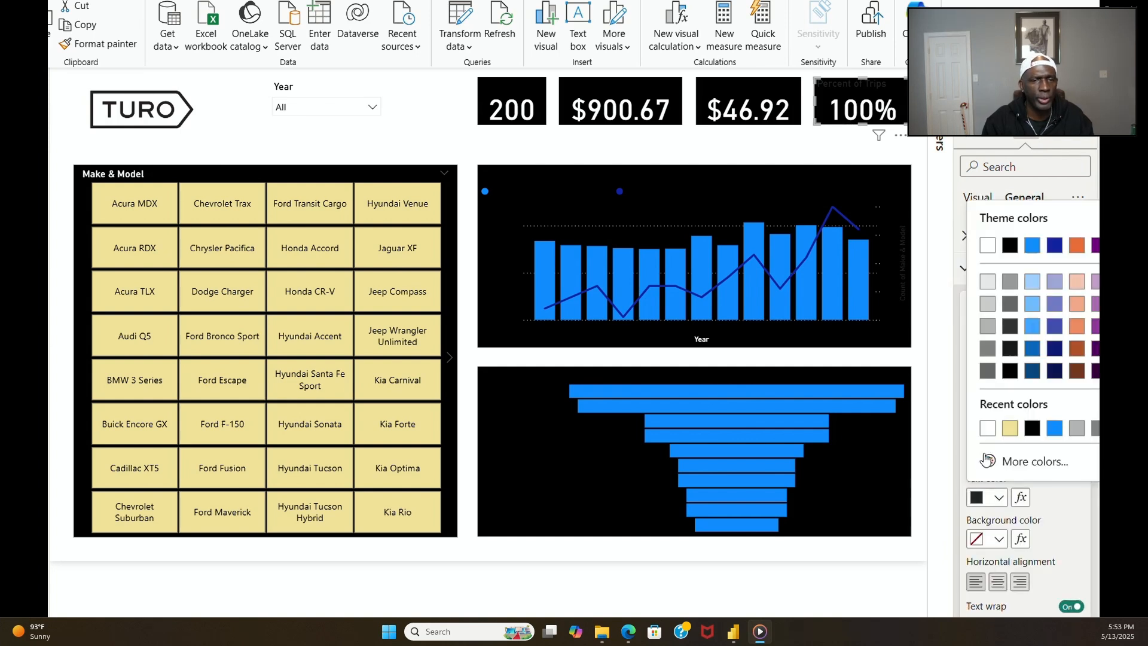
click(982, 242)
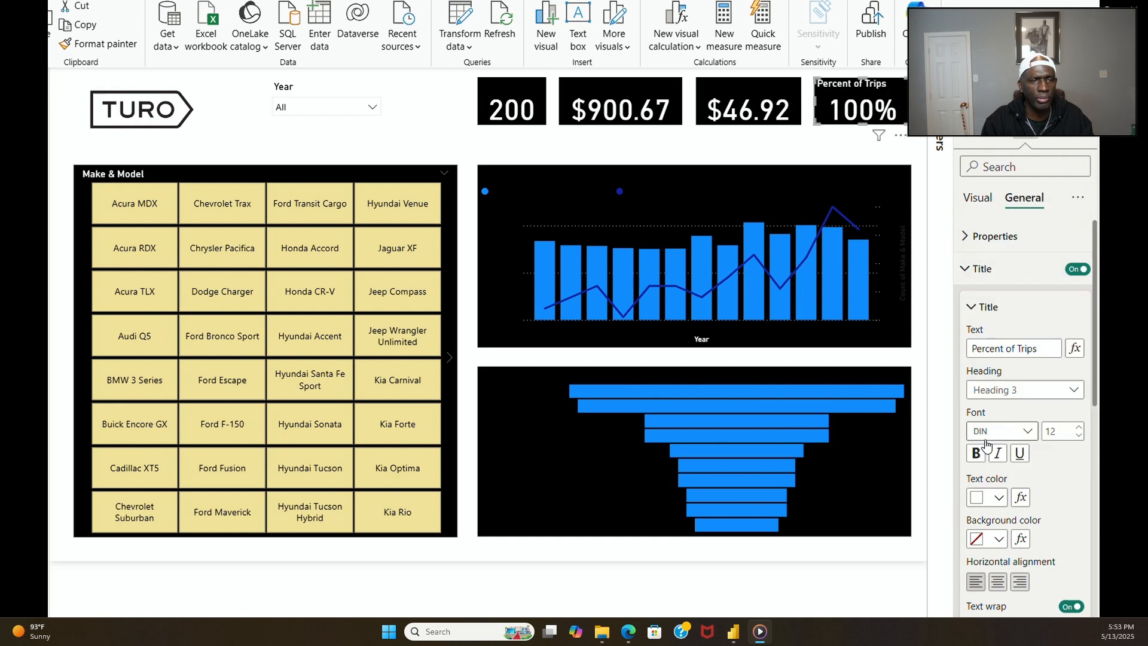
click(971, 308)
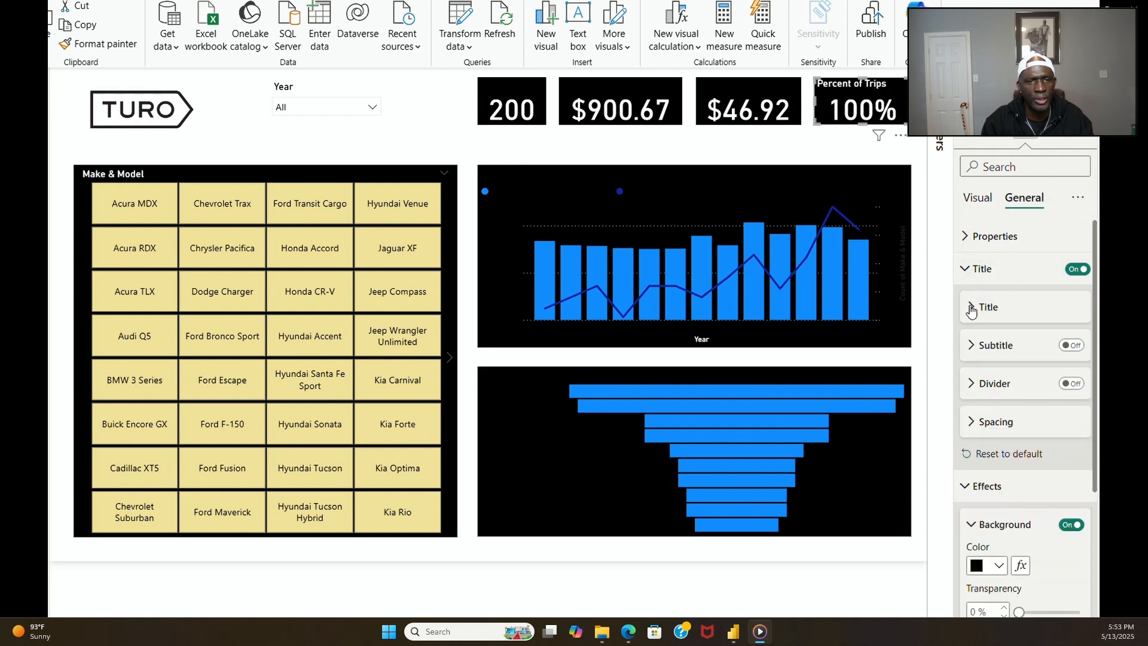
click(970, 308)
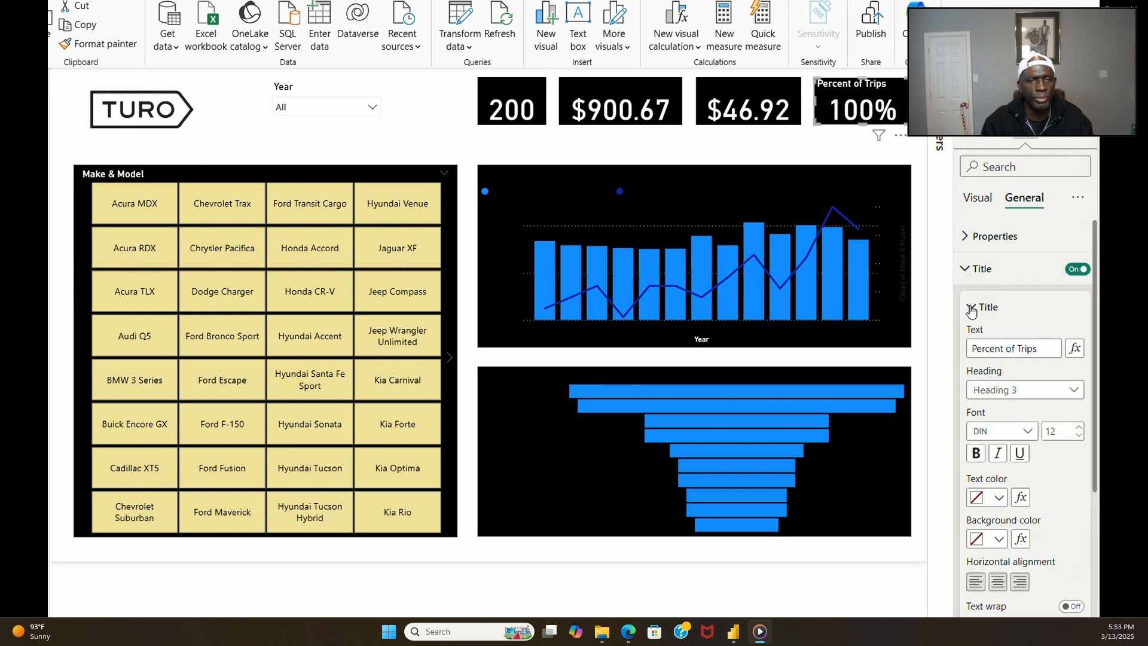
click(788, 123)
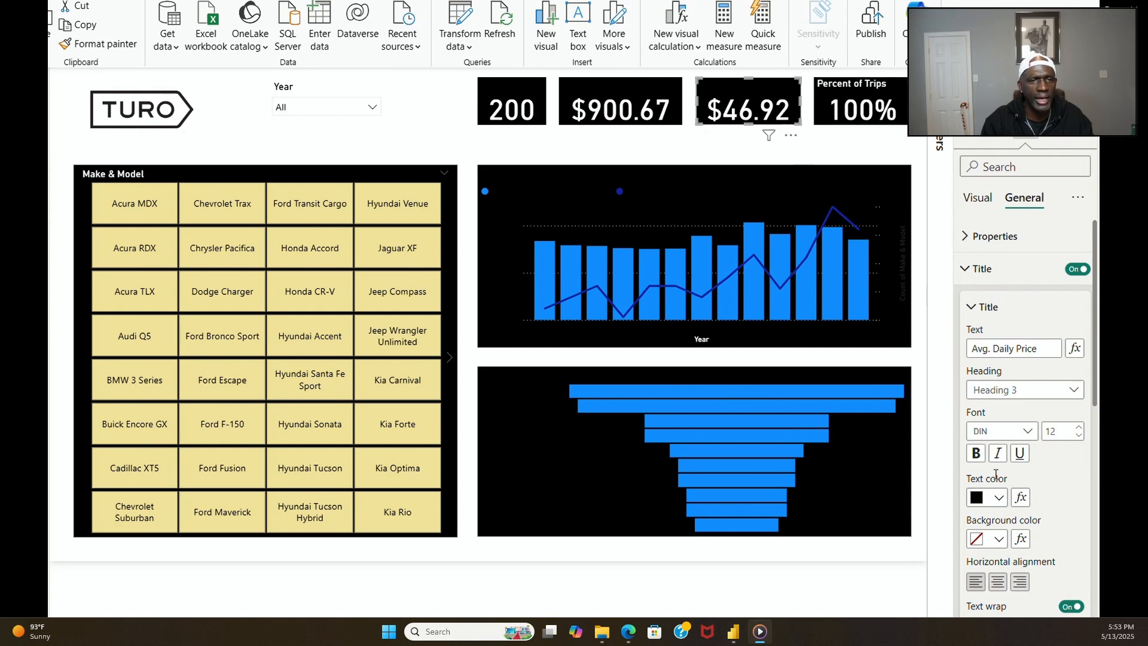
click(997, 503)
click(982, 431)
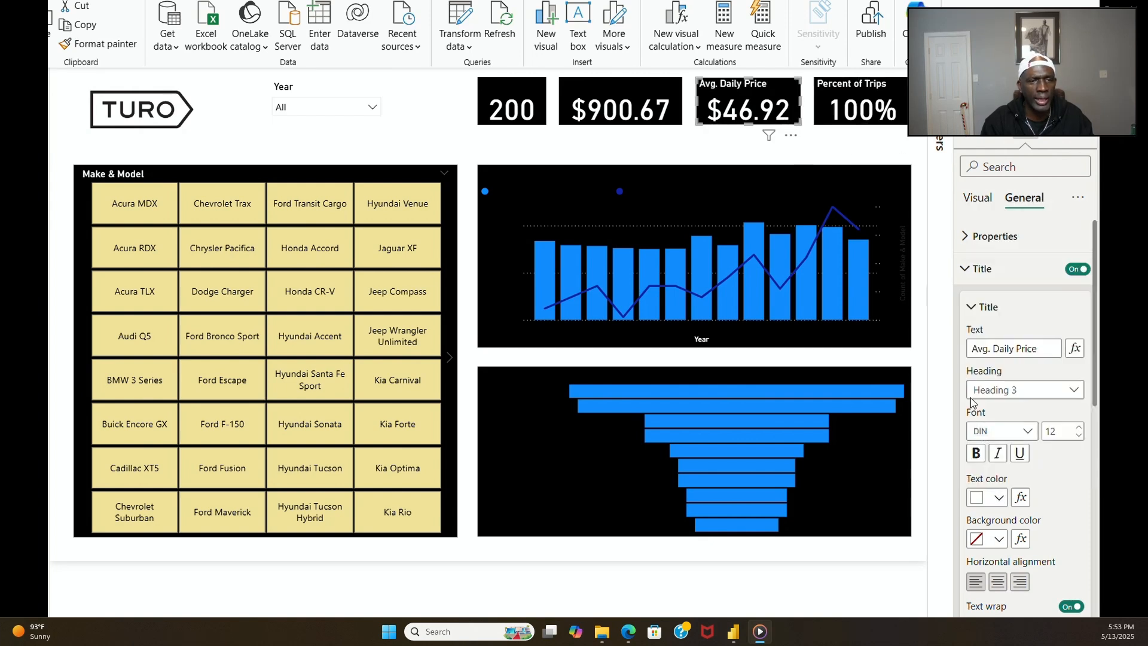
Step: Give the Avg. Monthly Revenue and Model Count cards white title text
click(680, 124)
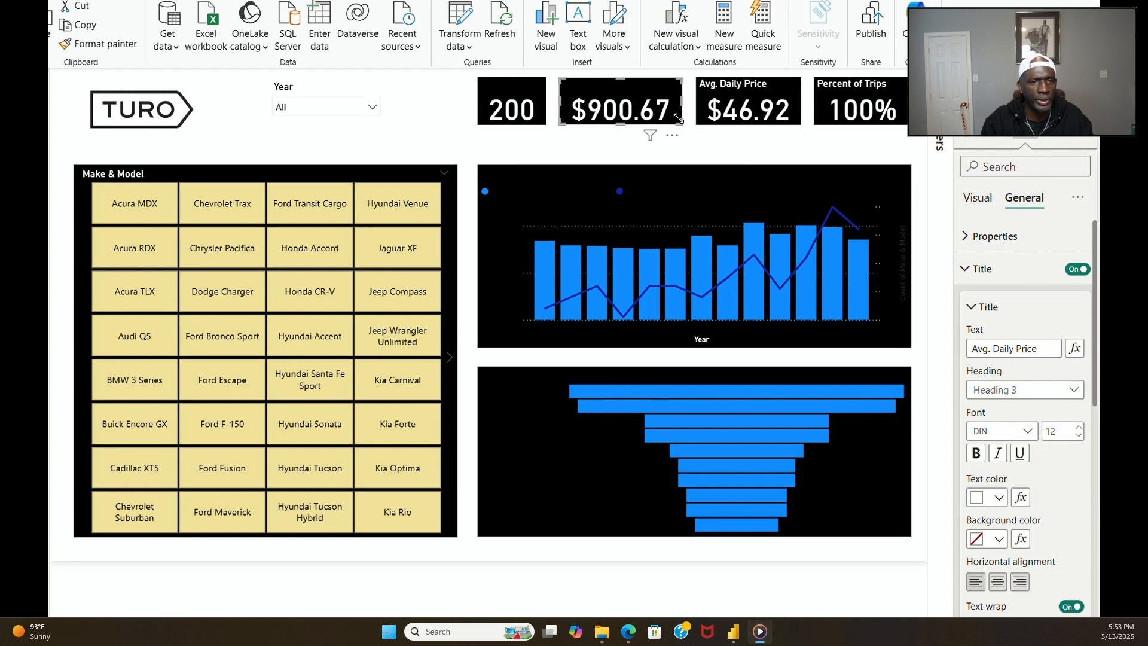
click(1000, 501)
click(981, 230)
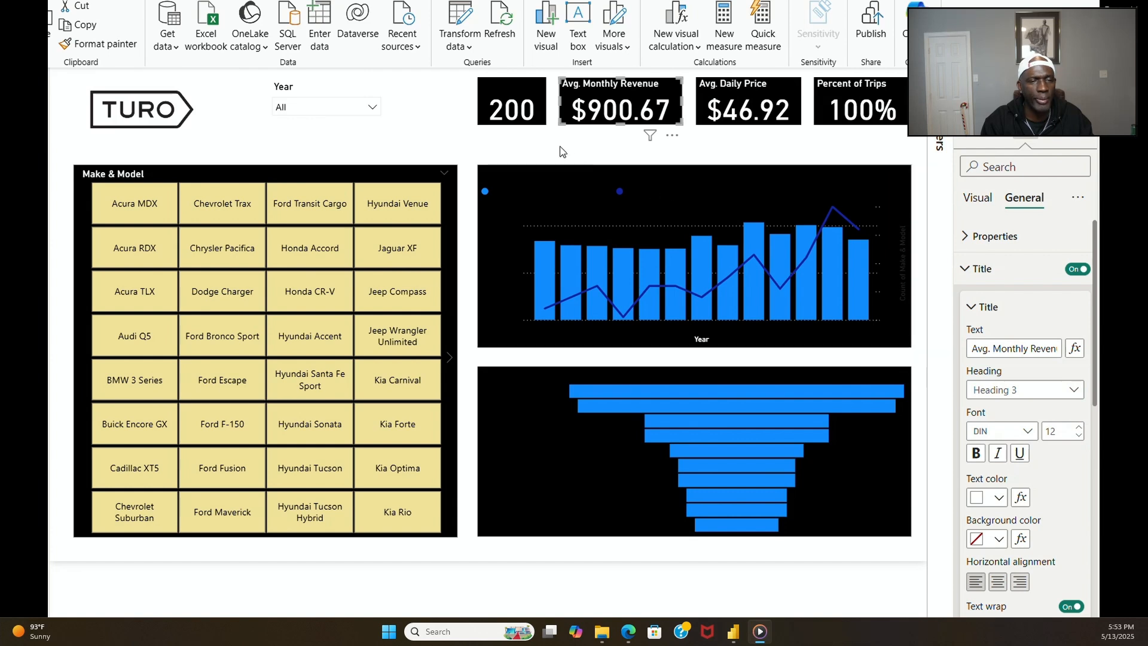
click(541, 120)
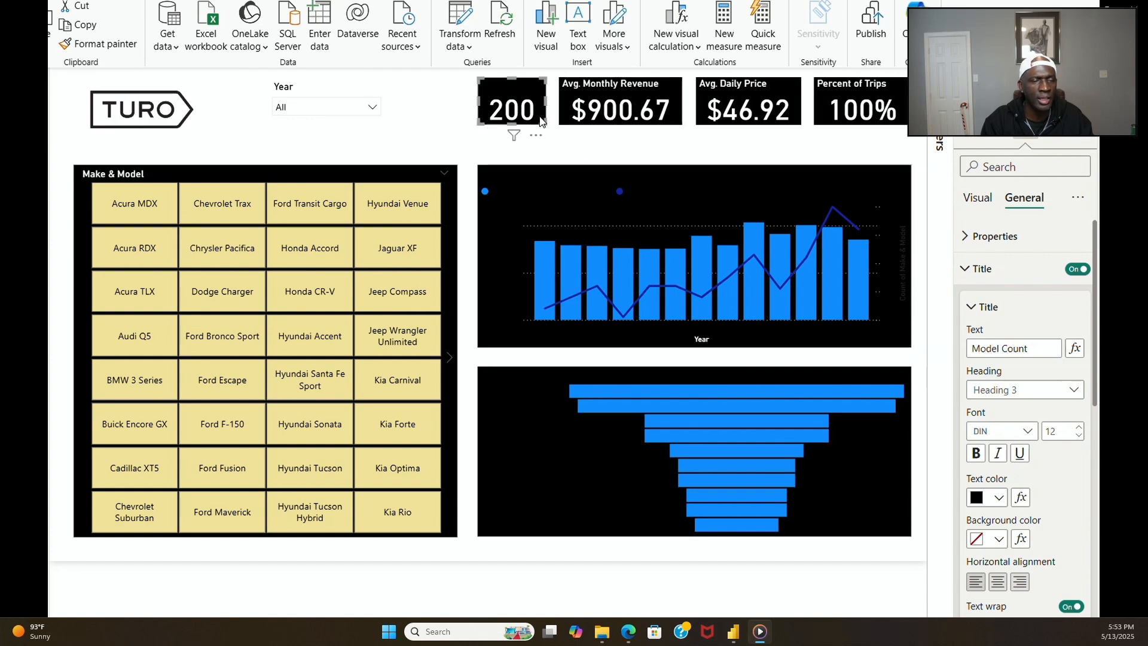
click(1000, 500)
click(981, 230)
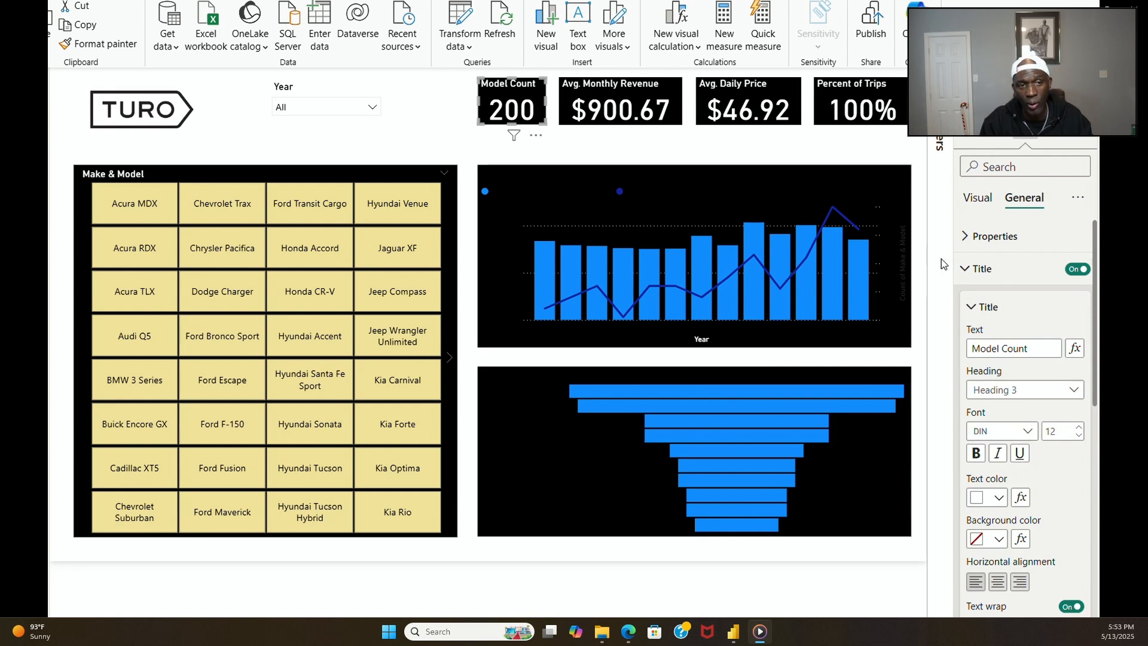
click(964, 269)
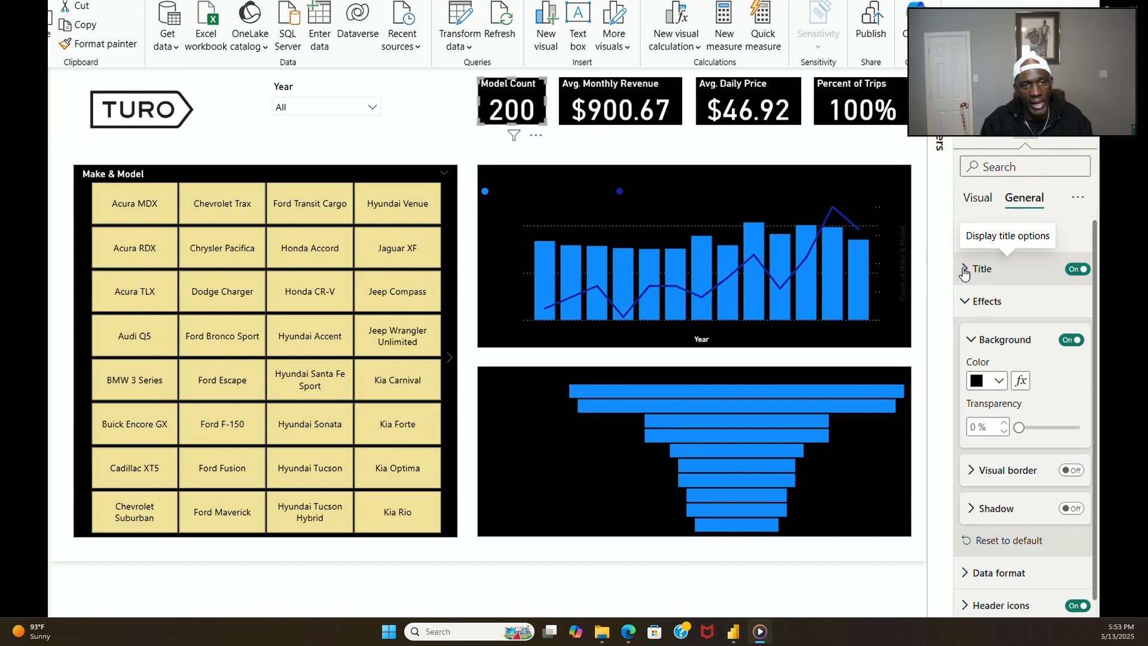
click(970, 341)
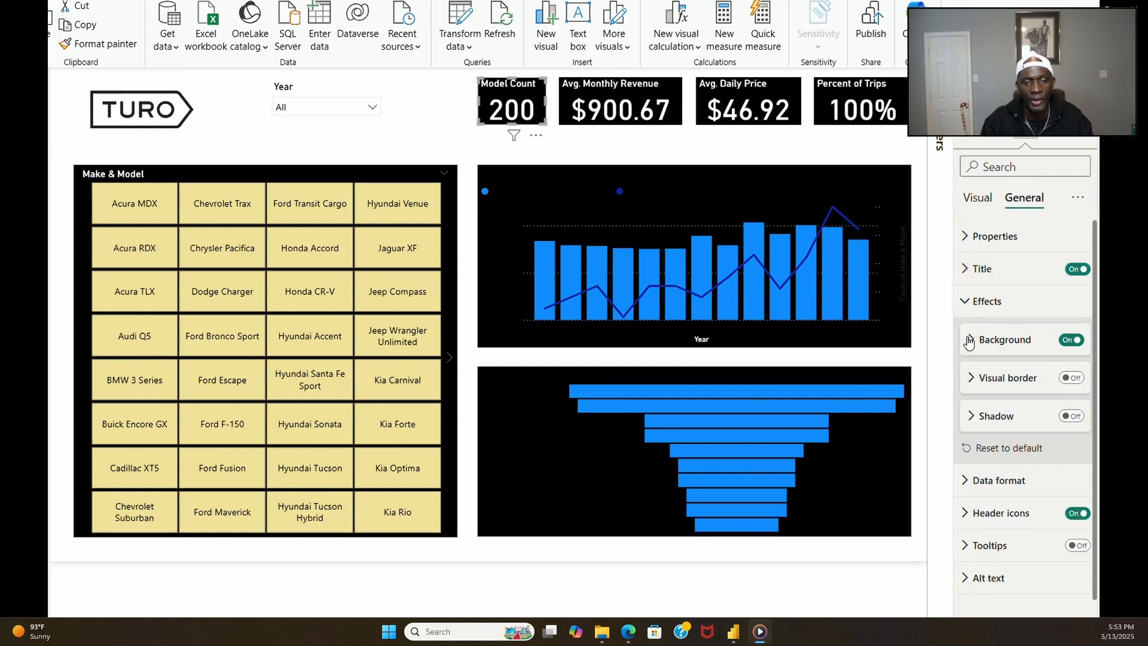
Step: Set the background color of the Year slicer to black
click(369, 121)
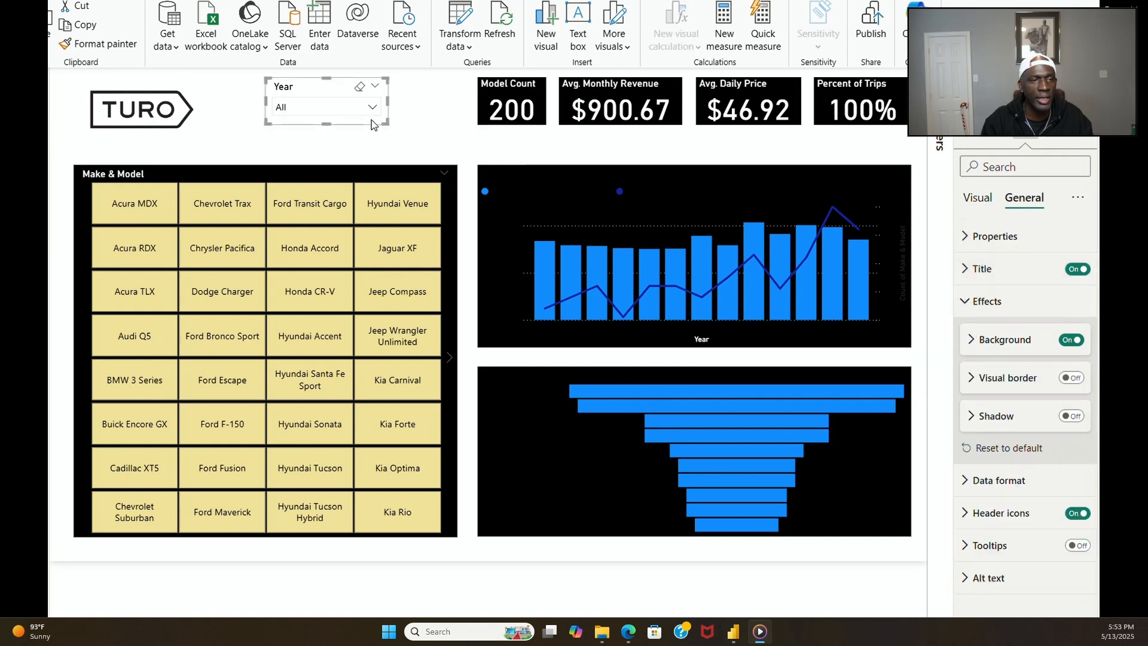
click(964, 297)
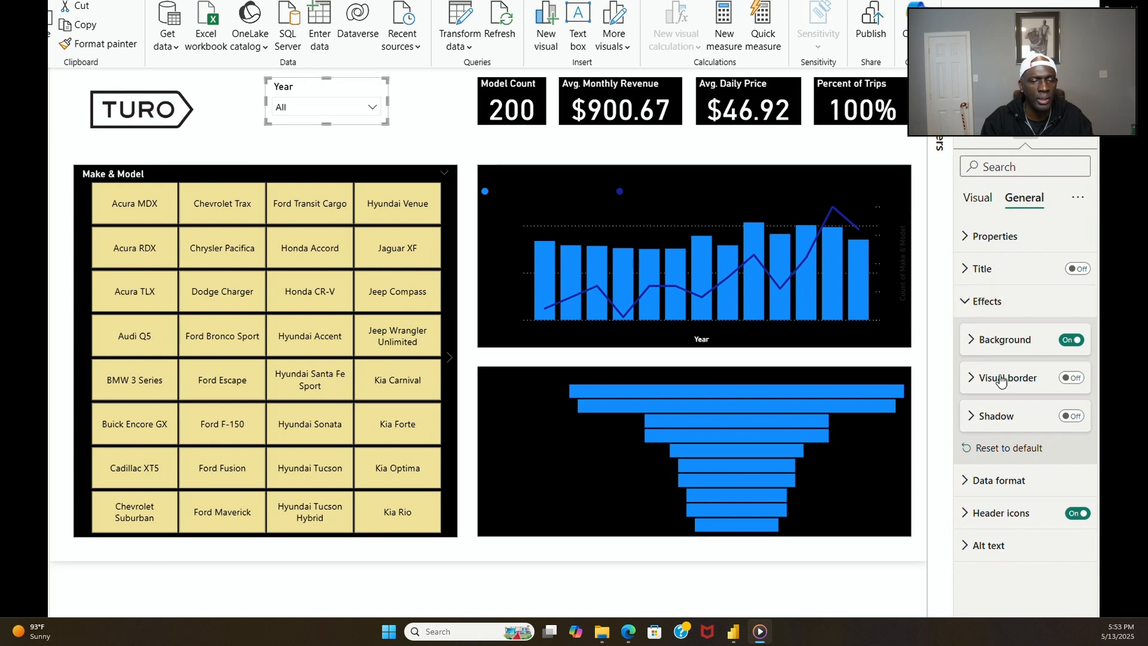
click(970, 341)
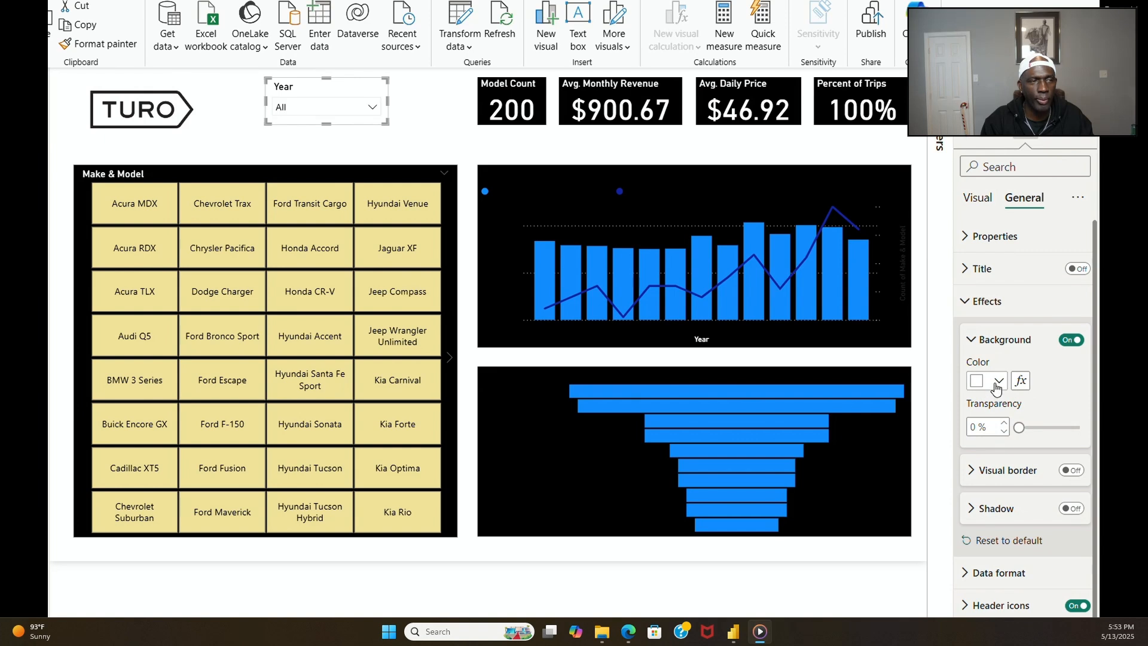
click(998, 383)
click(1032, 312)
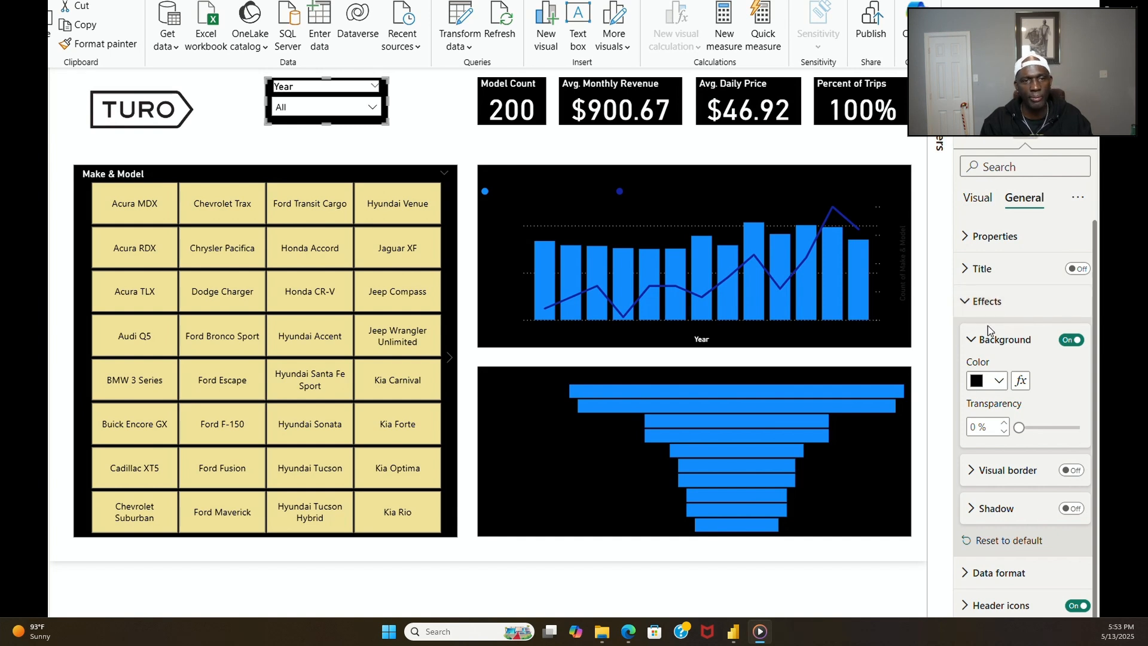
Step: Try a black background for the values of the Year slicer
click(968, 301)
click(976, 204)
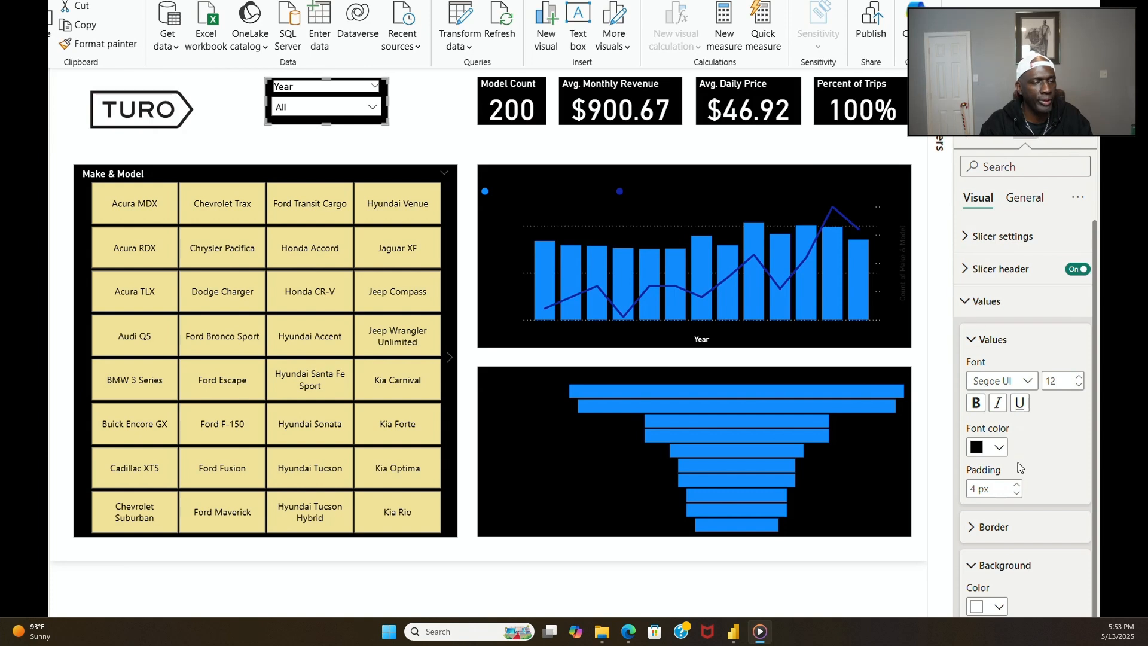
click(996, 607)
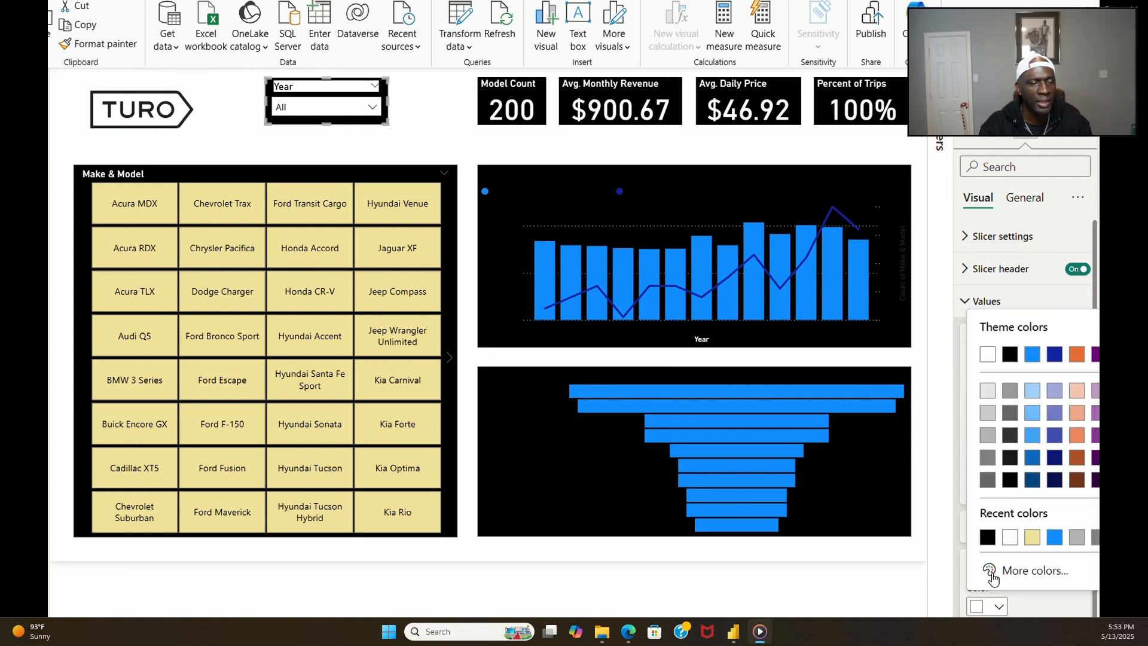
click(987, 543)
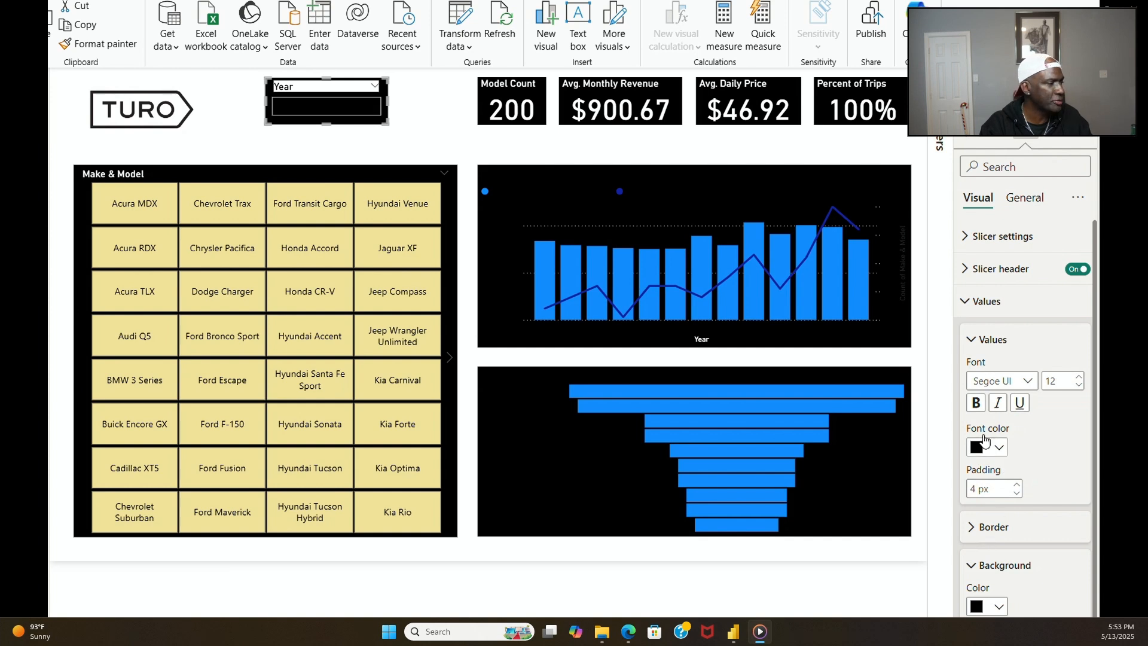
Step: Try a white font color for the values of the Year slicer
click(966, 303)
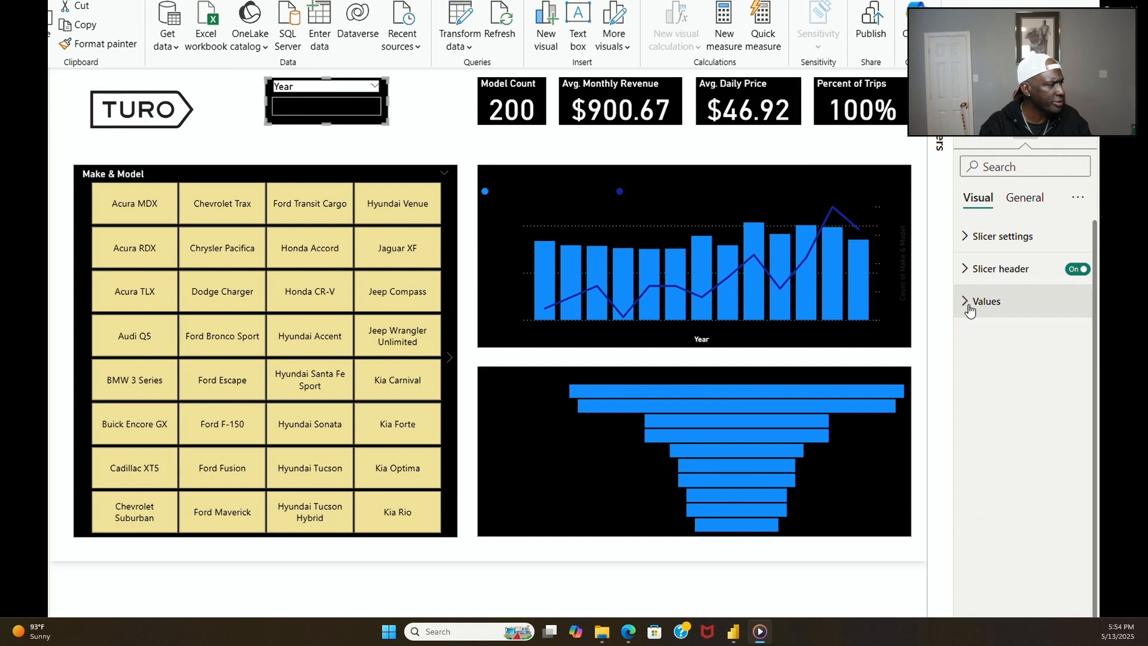
click(965, 302)
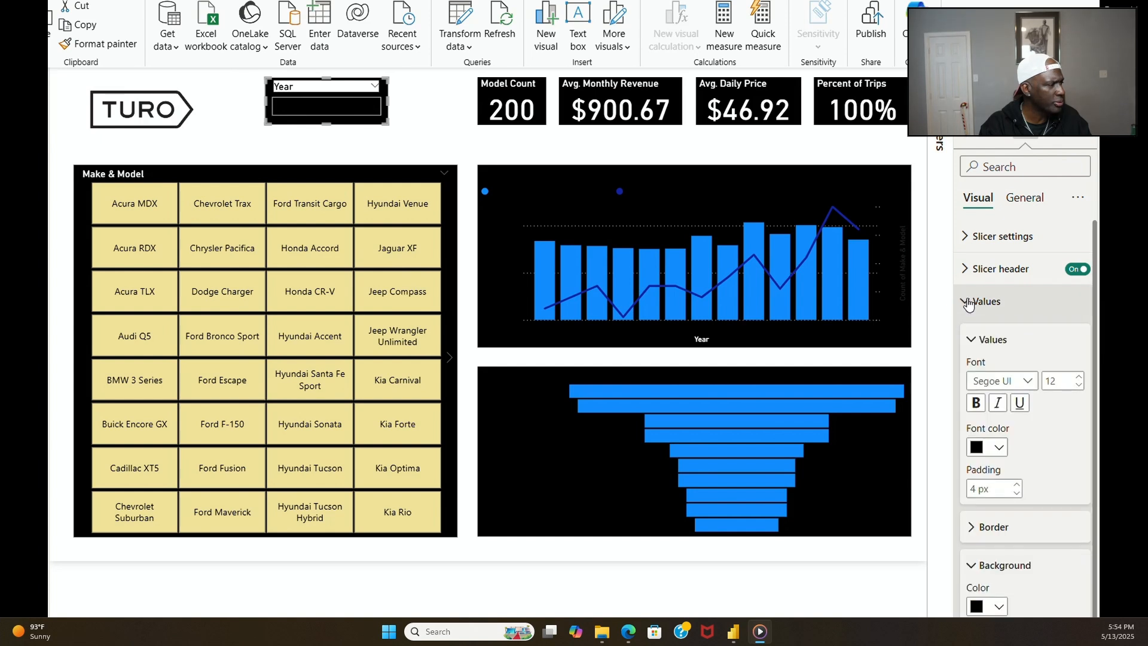
click(998, 448)
click(1005, 384)
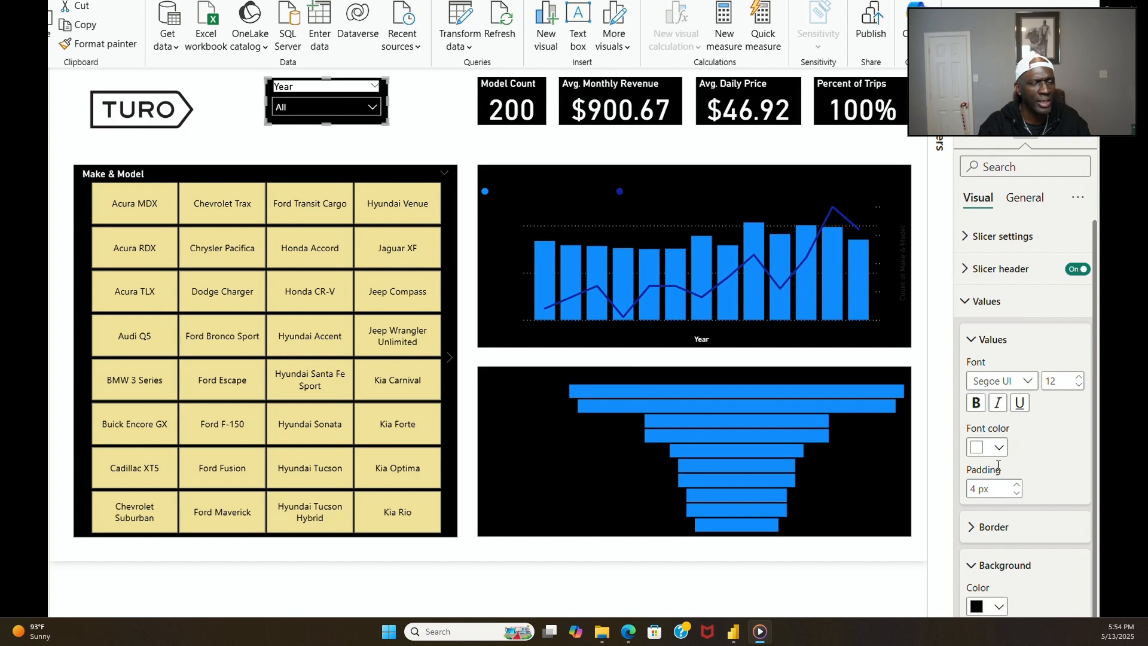
Step: Restore the Year slicer's values to a black font on a white background
click(993, 447)
click(1006, 384)
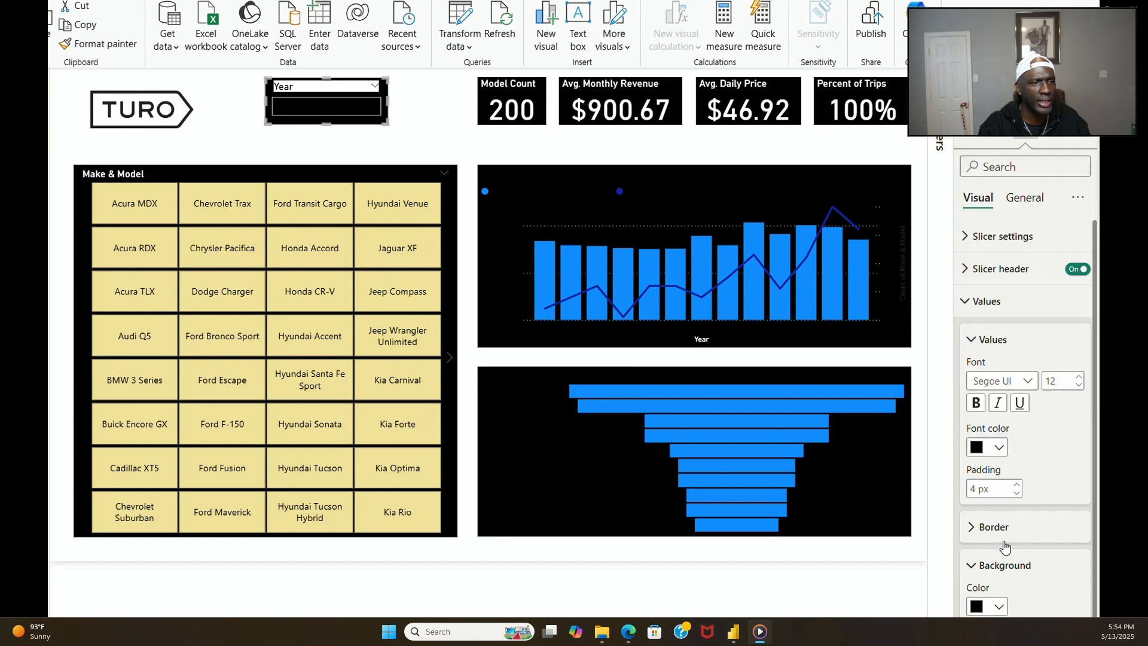
click(999, 606)
click(1010, 538)
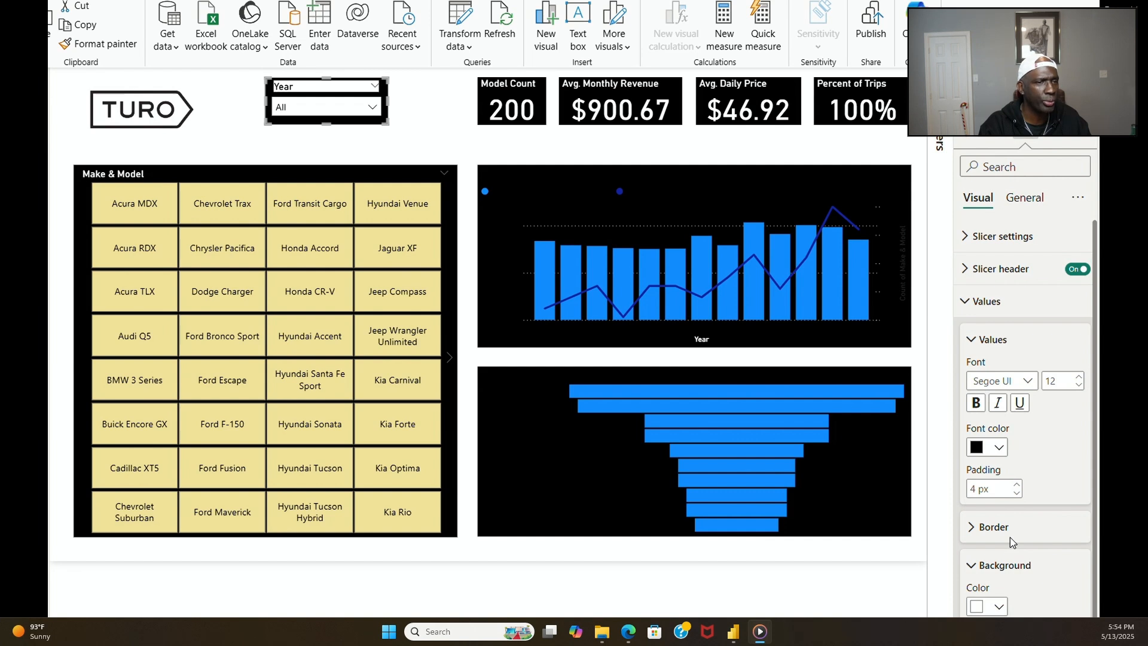
click(449, 139)
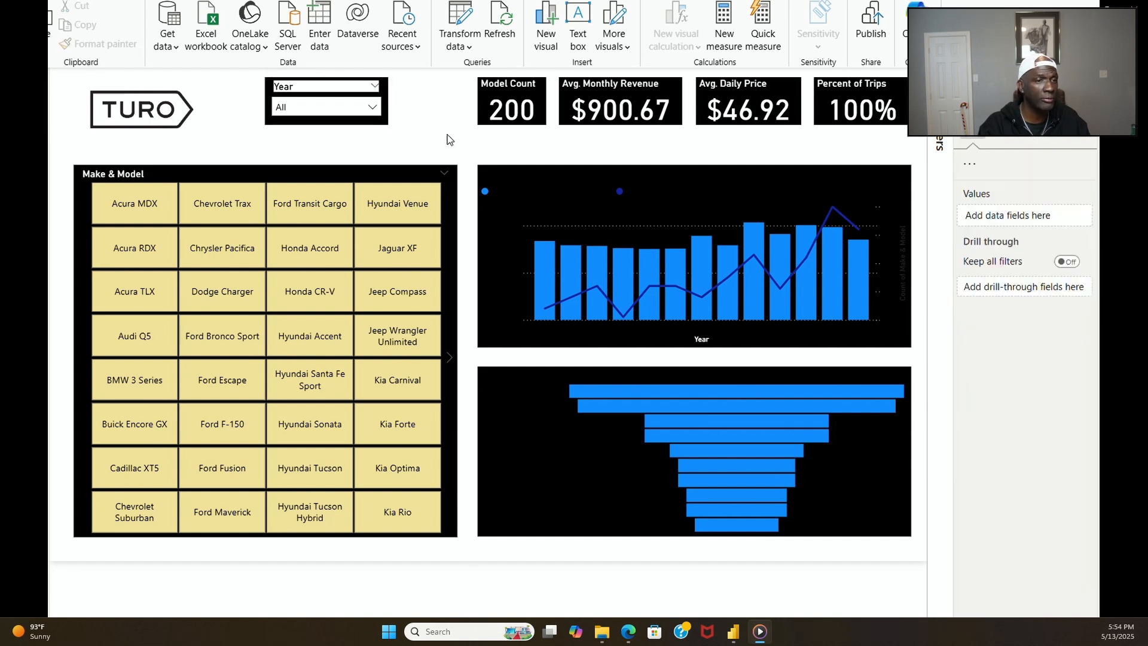
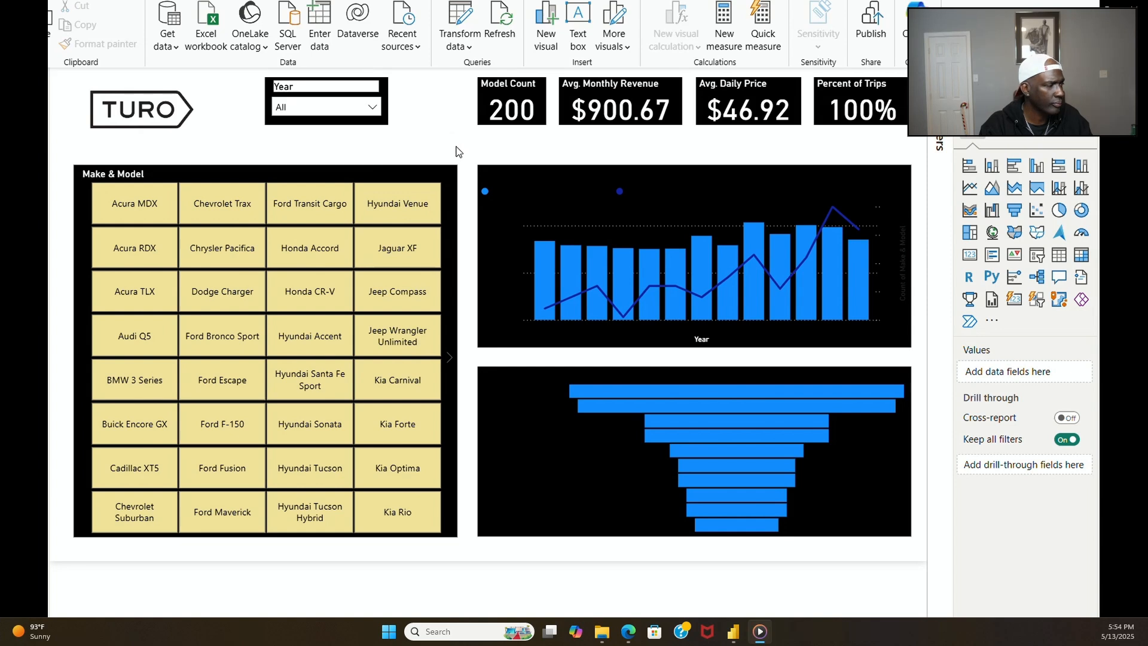
Step: Set the X-axis values of the combined column and line chart to white
click(525, 171)
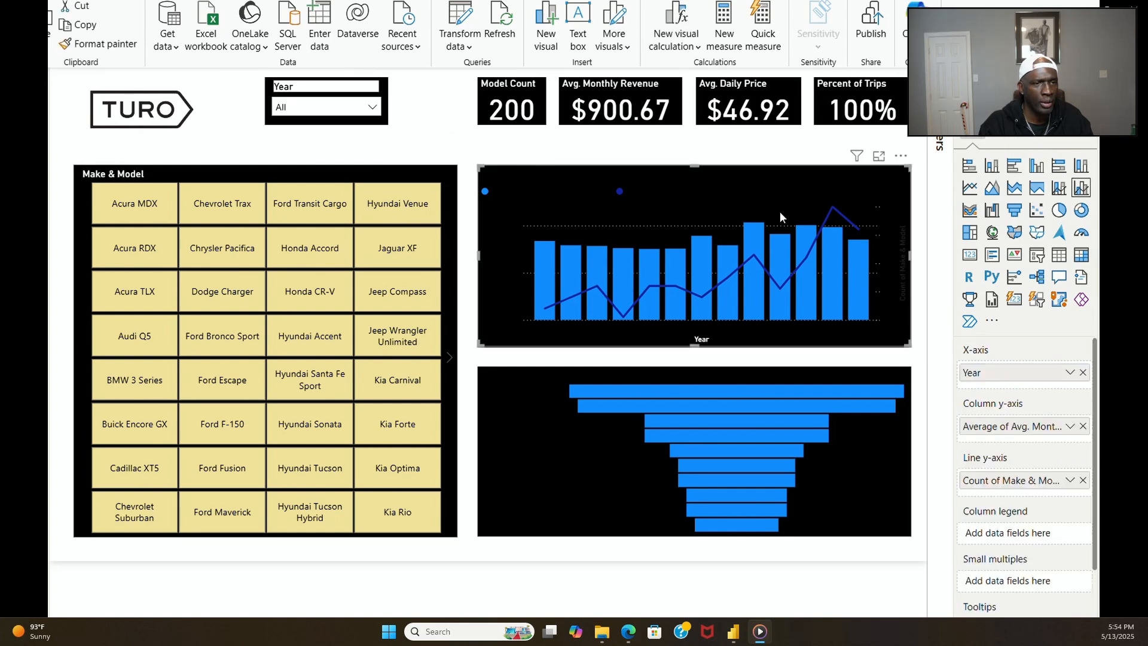
click(1025, 128)
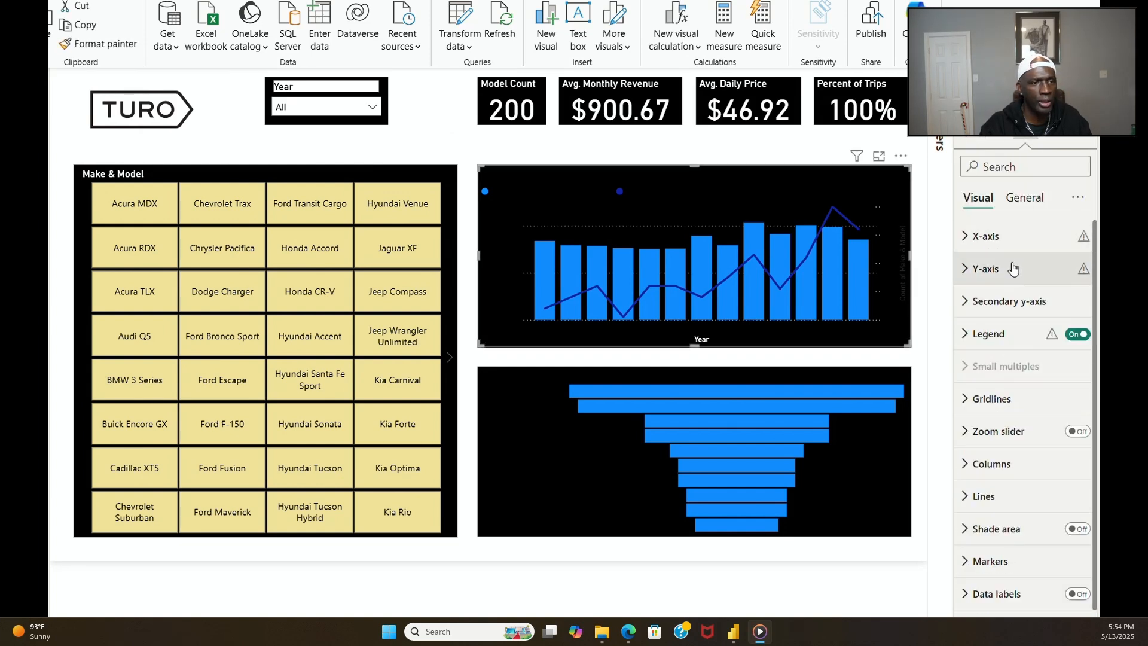
click(1006, 242)
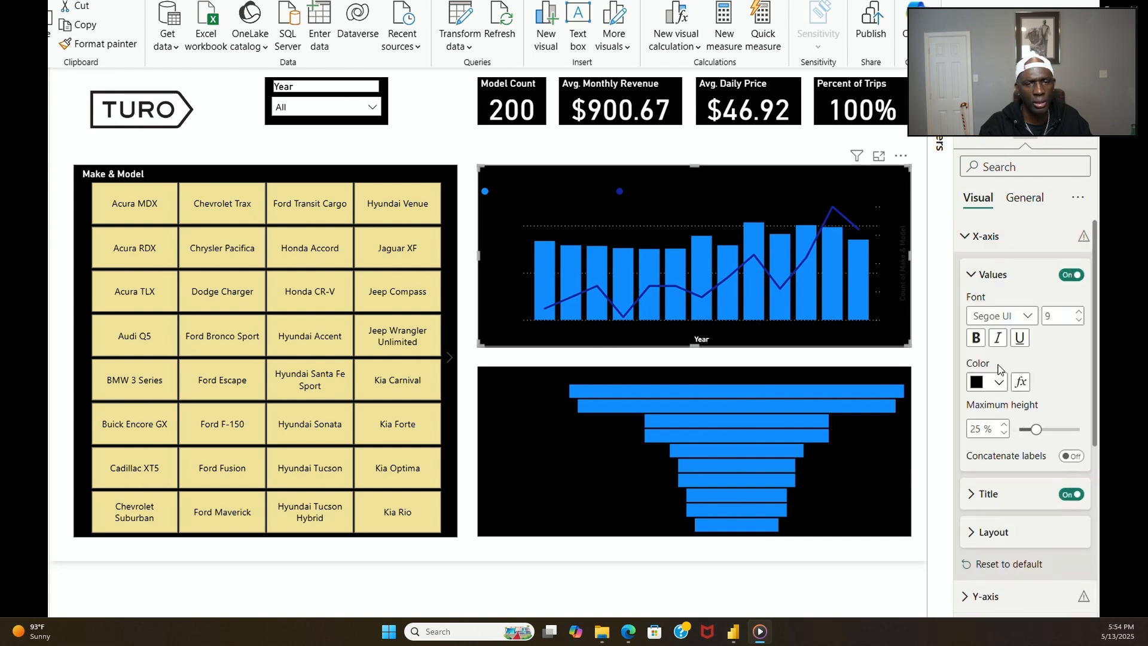
click(999, 385)
click(989, 314)
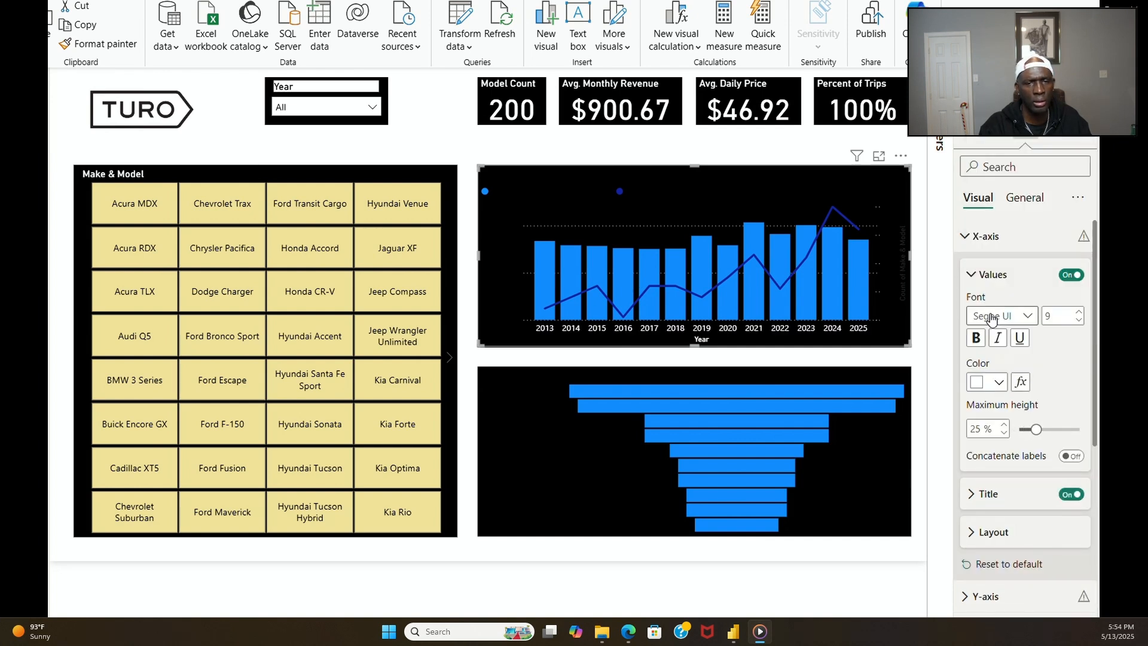
click(972, 277)
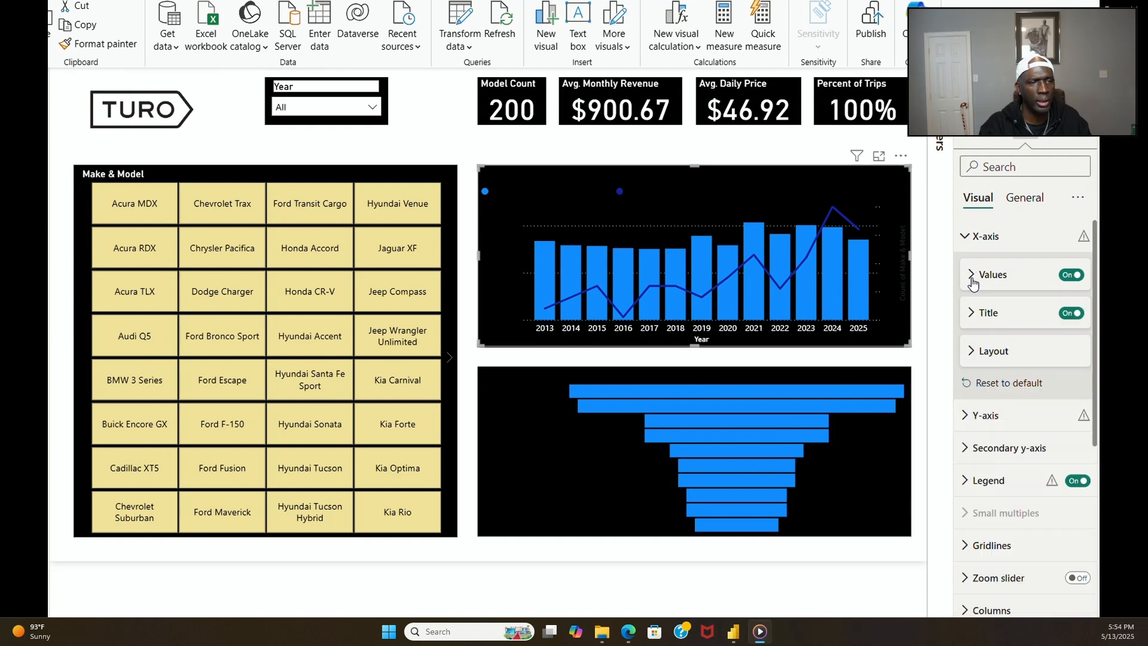
Step: Set the Y-axis values of the column and line chart to white
click(970, 415)
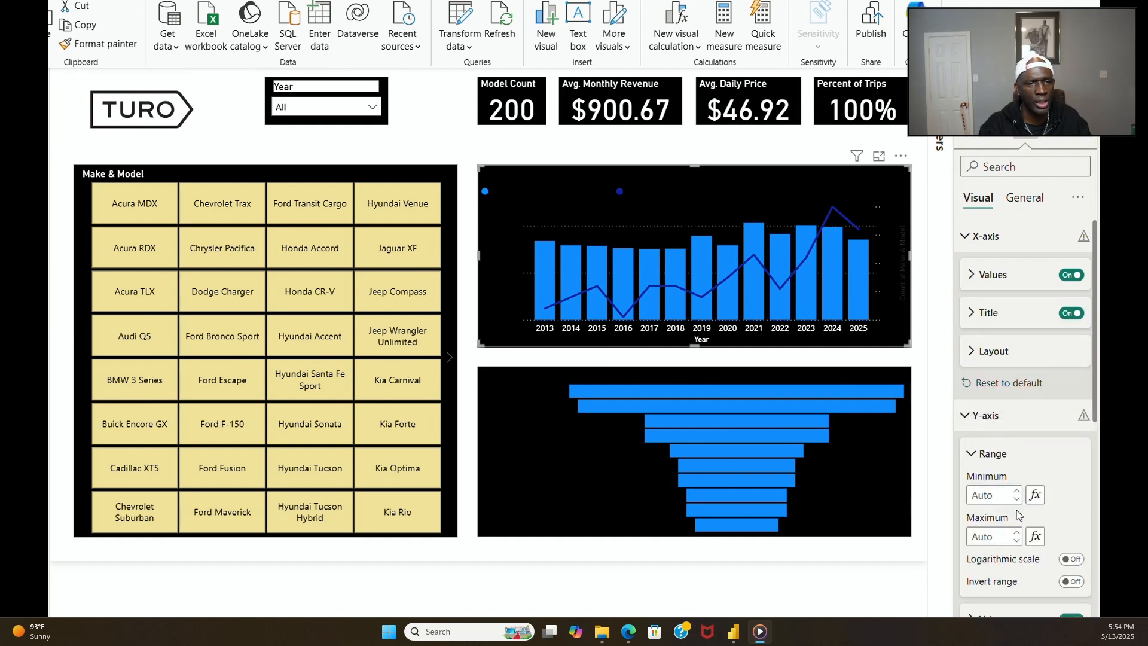
scroll(1007, 466, down, 3)
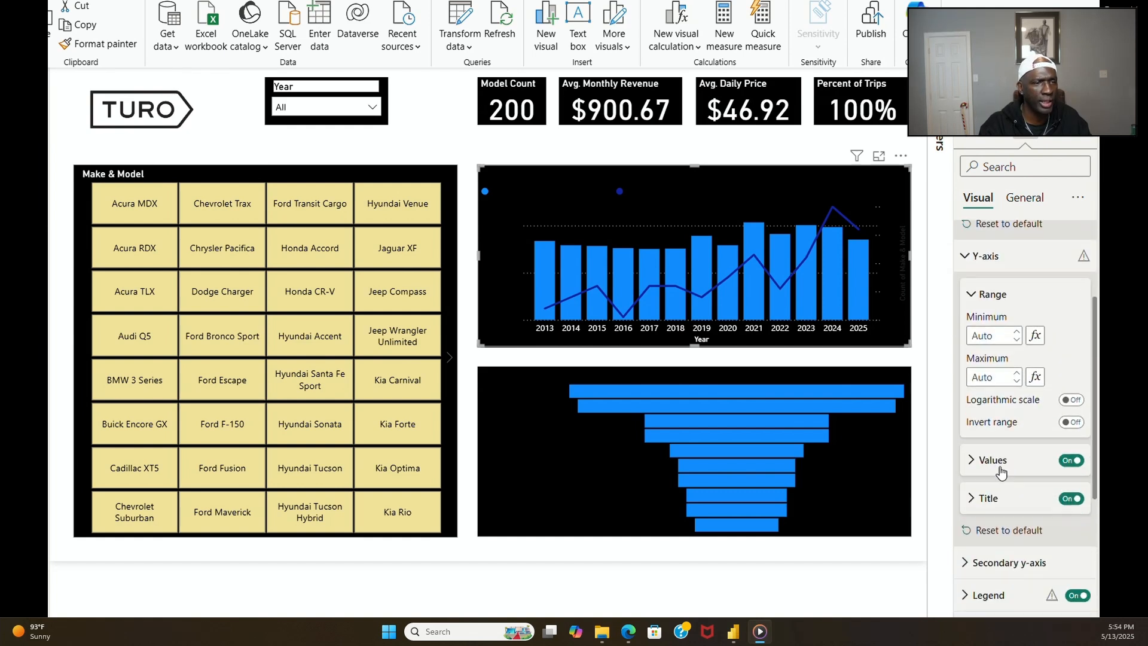
click(981, 462)
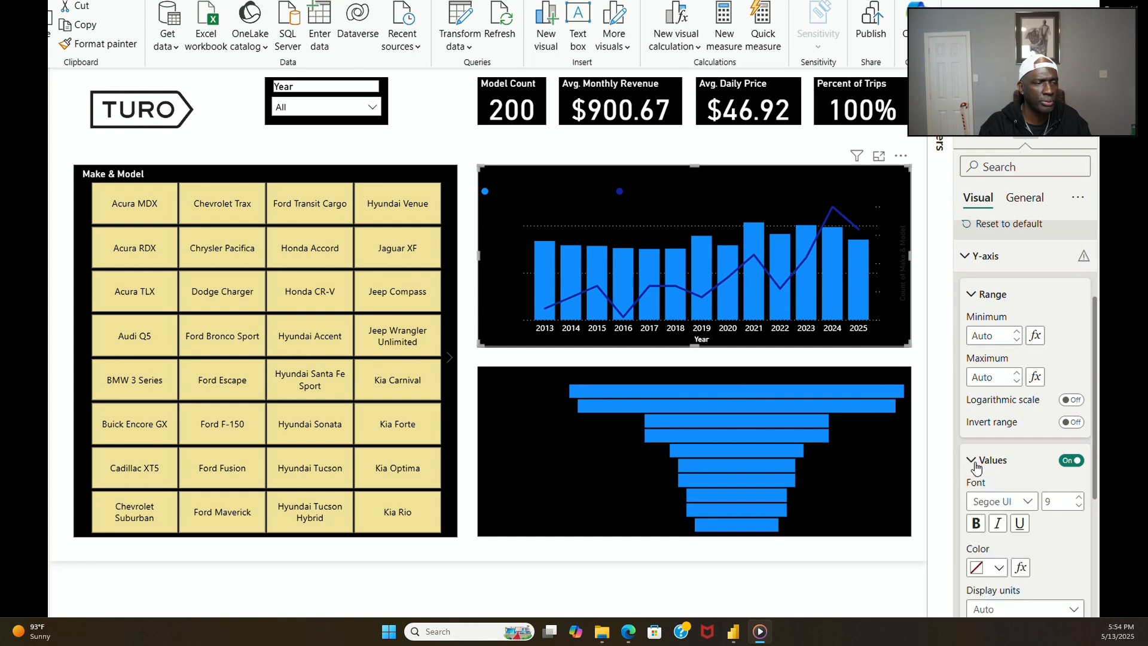
click(999, 572)
click(994, 502)
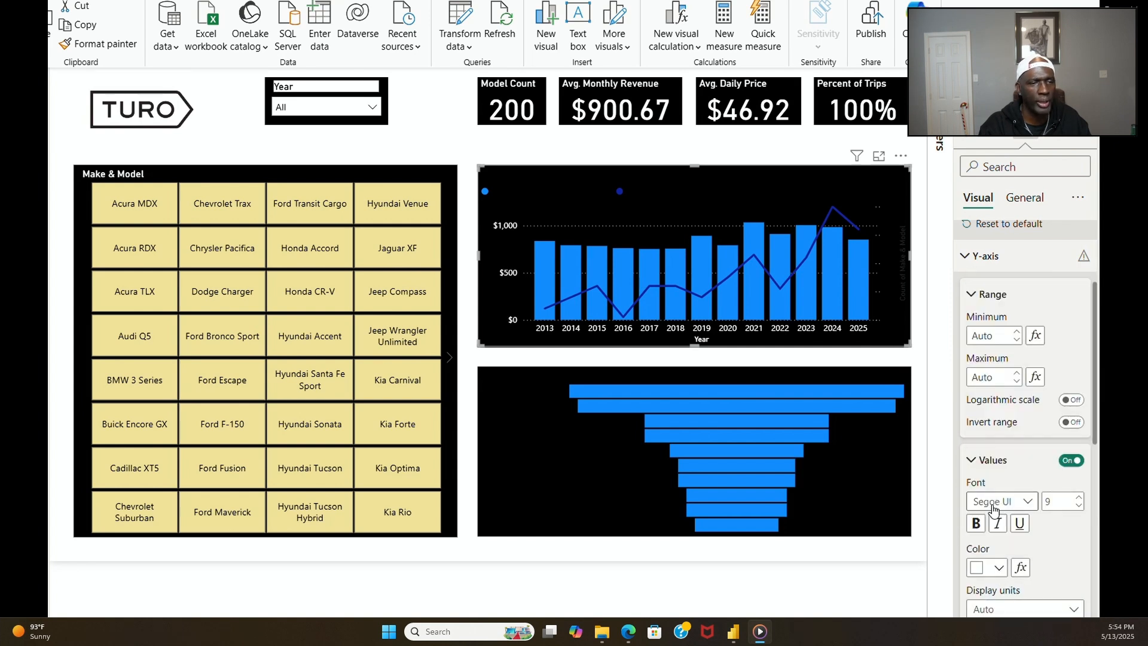
Step: Set the Y-axis title color of the column and line chart to white
scroll(988, 538, down, 5)
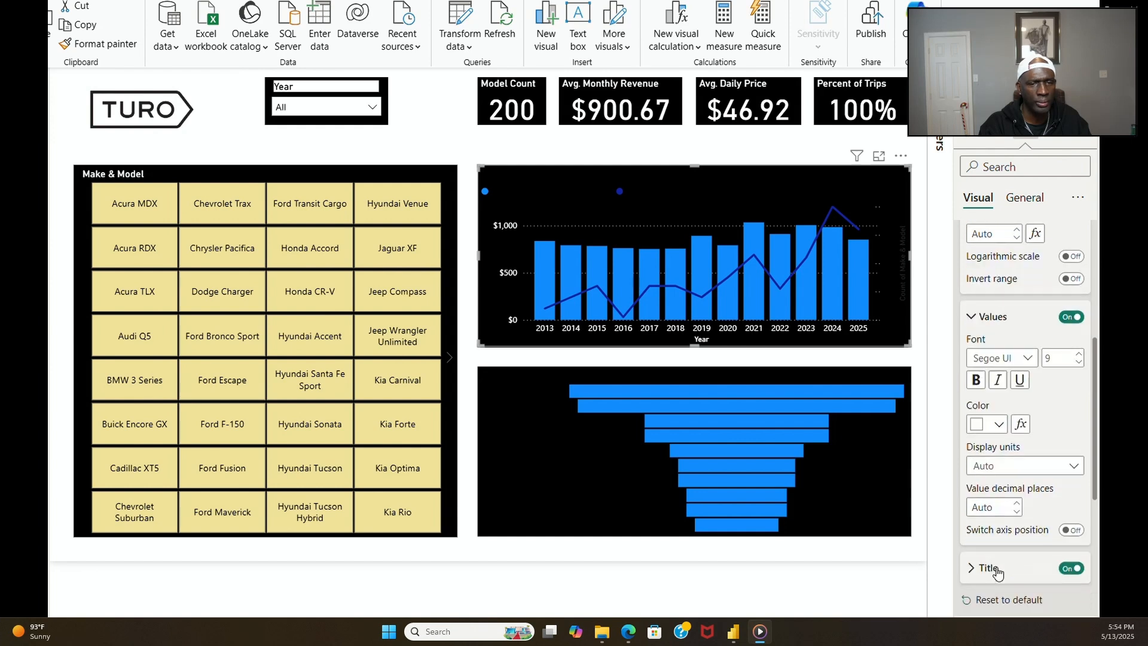
click(979, 475)
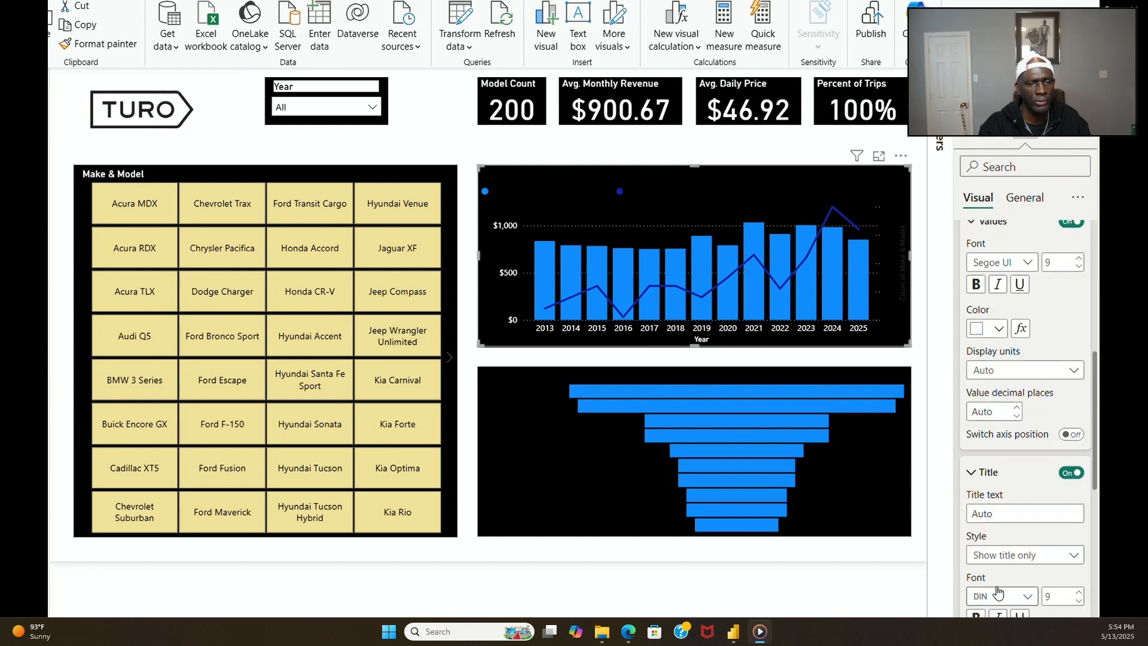
scroll(996, 533, down, 3)
click(999, 504)
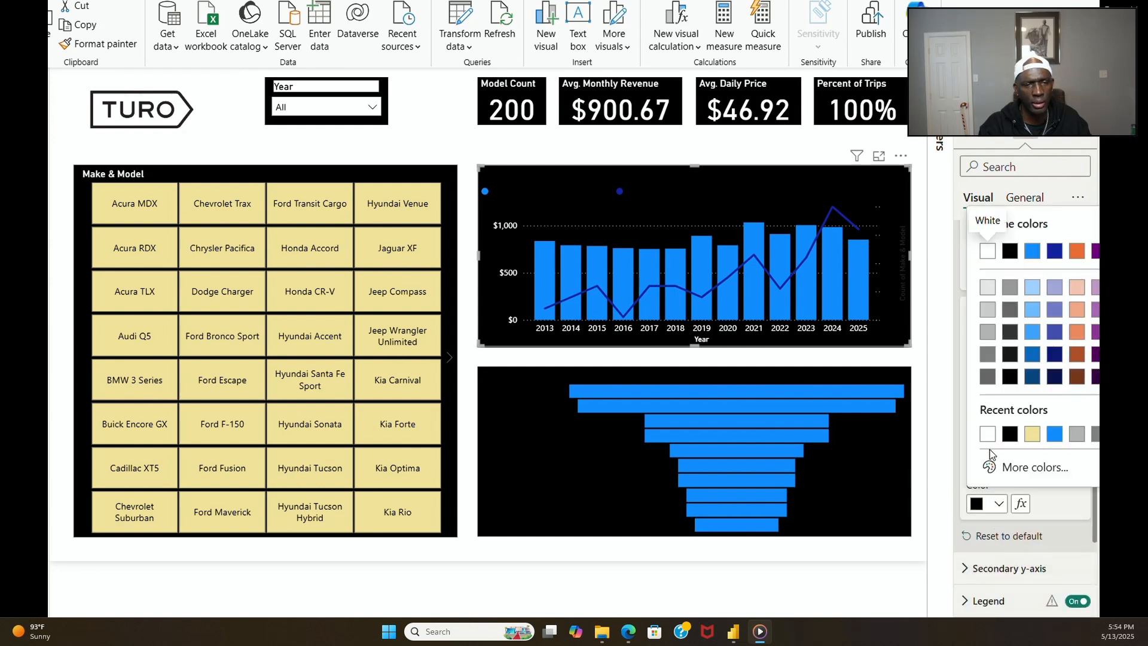
click(990, 450)
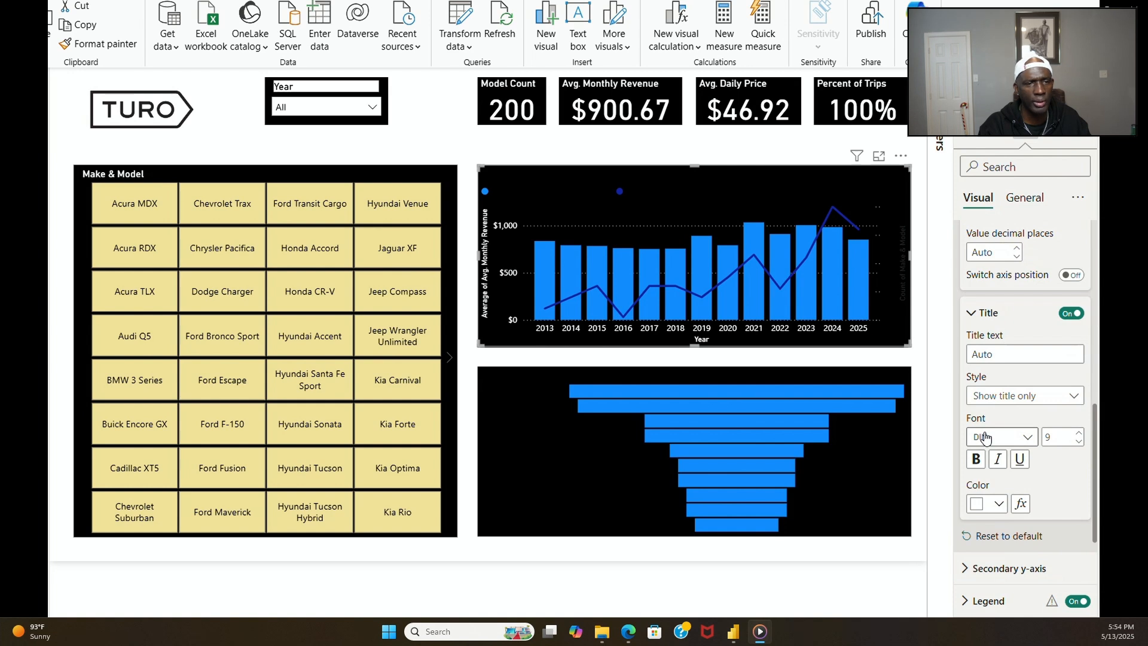
click(970, 314)
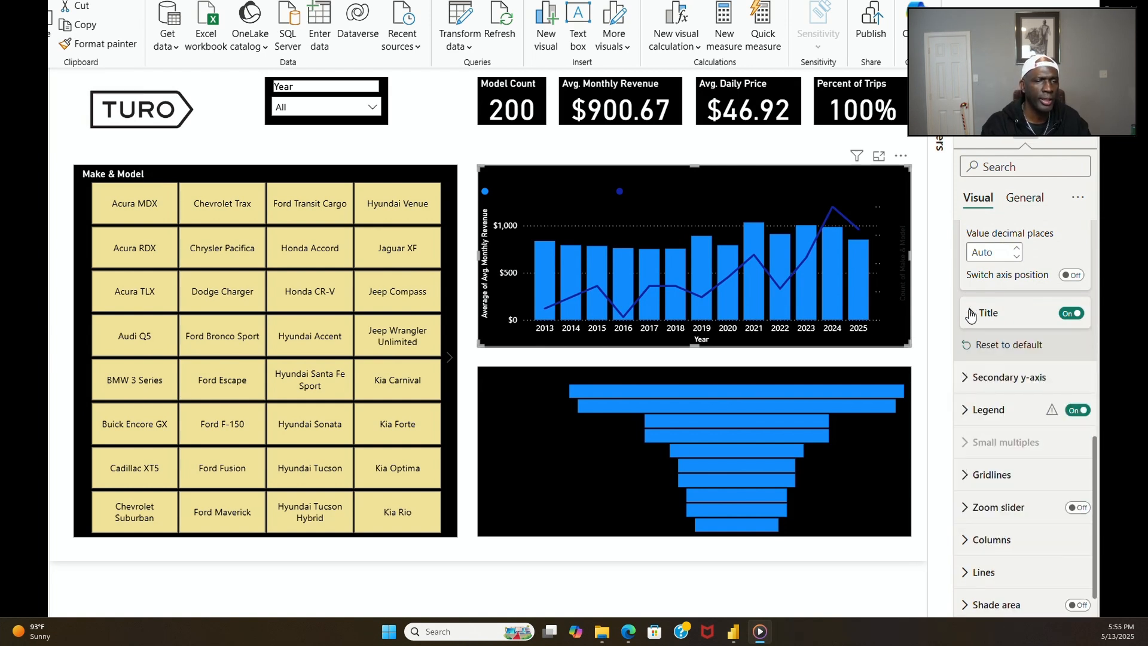
Step: Set the secondary Y-axis values of the column and line chart to white
click(974, 383)
scroll(989, 526, down, 3)
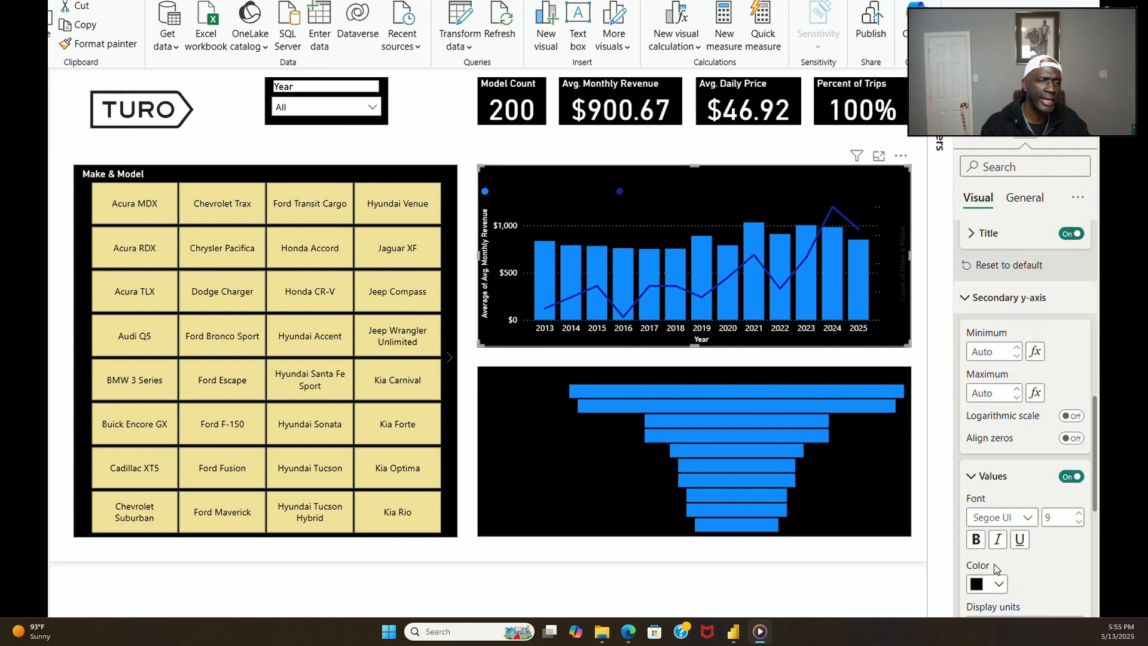
click(987, 583)
click(988, 516)
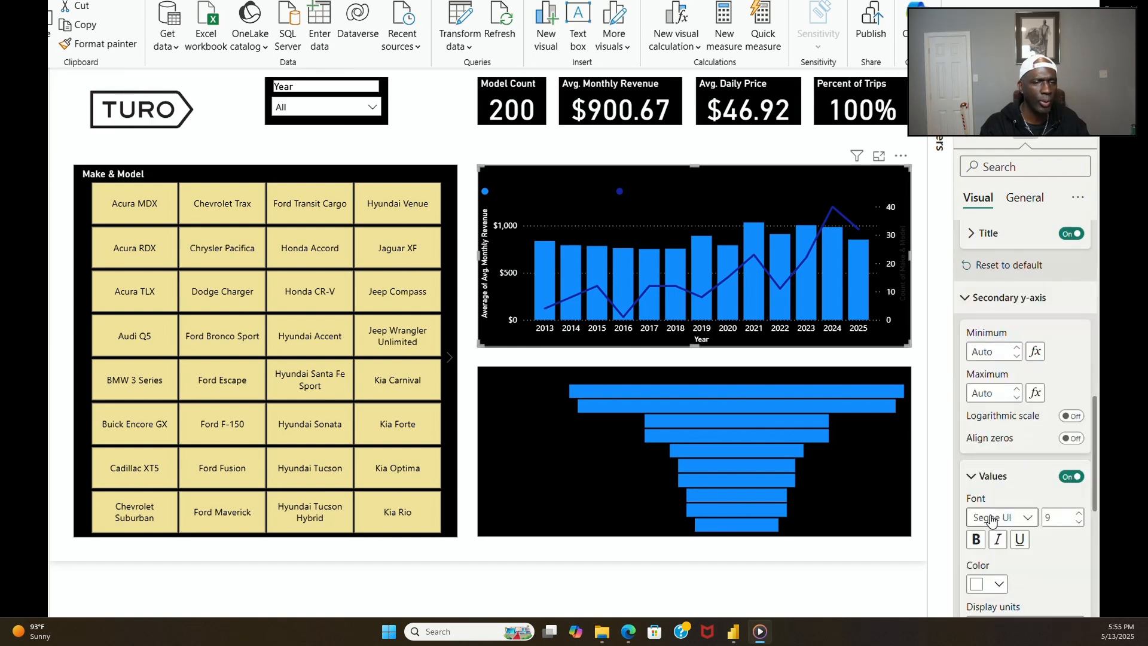
Step: Set the secondary Y-axis title color of the column and line chart to white
scroll(991, 519, down, 5)
click(974, 547)
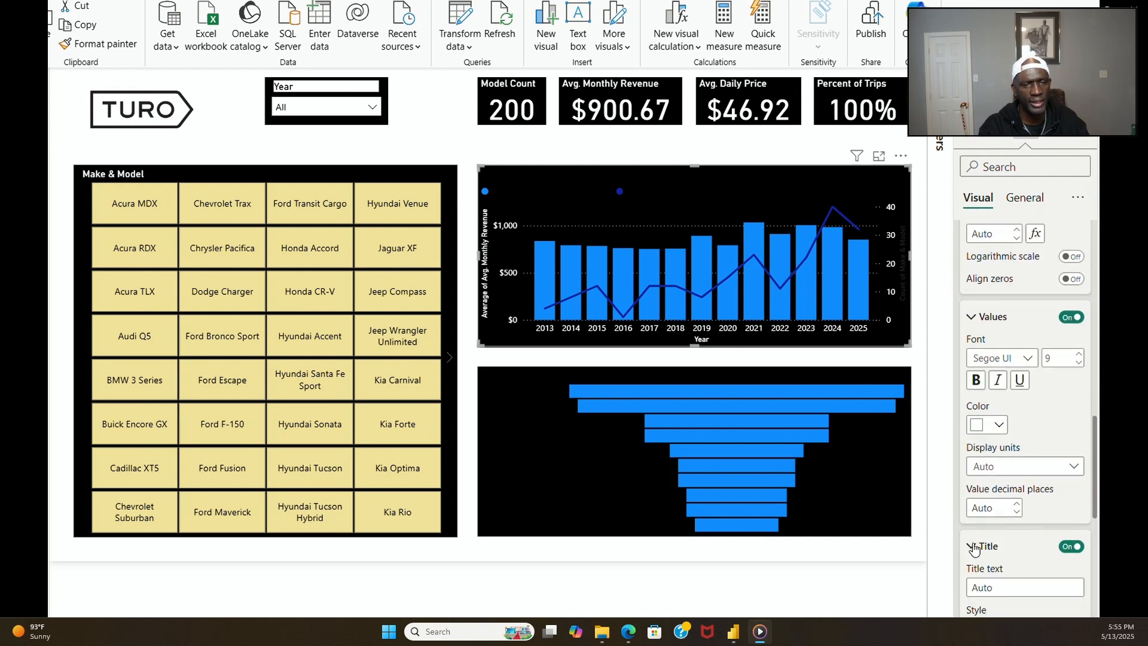
scroll(974, 548, down, 5)
click(987, 577)
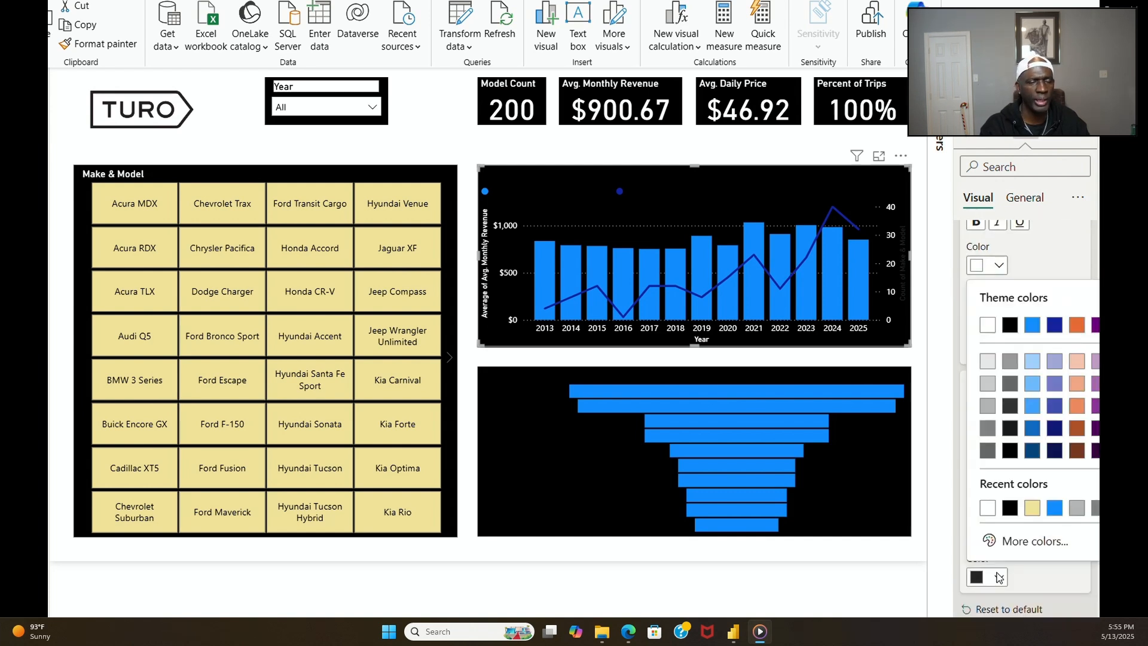
click(988, 510)
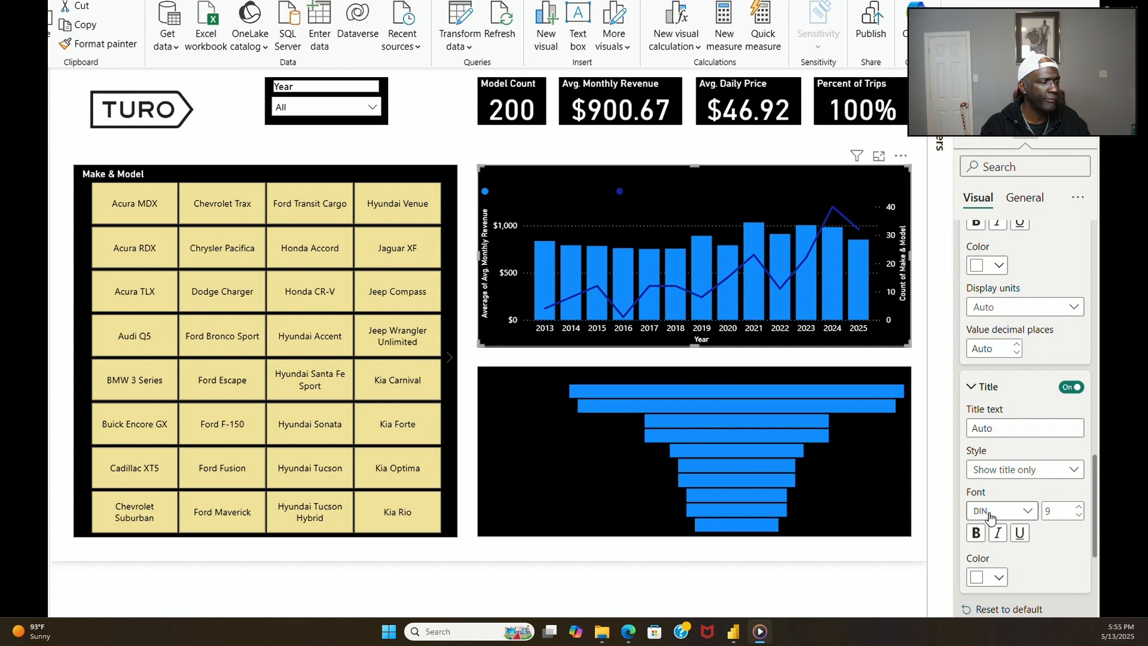
click(972, 387)
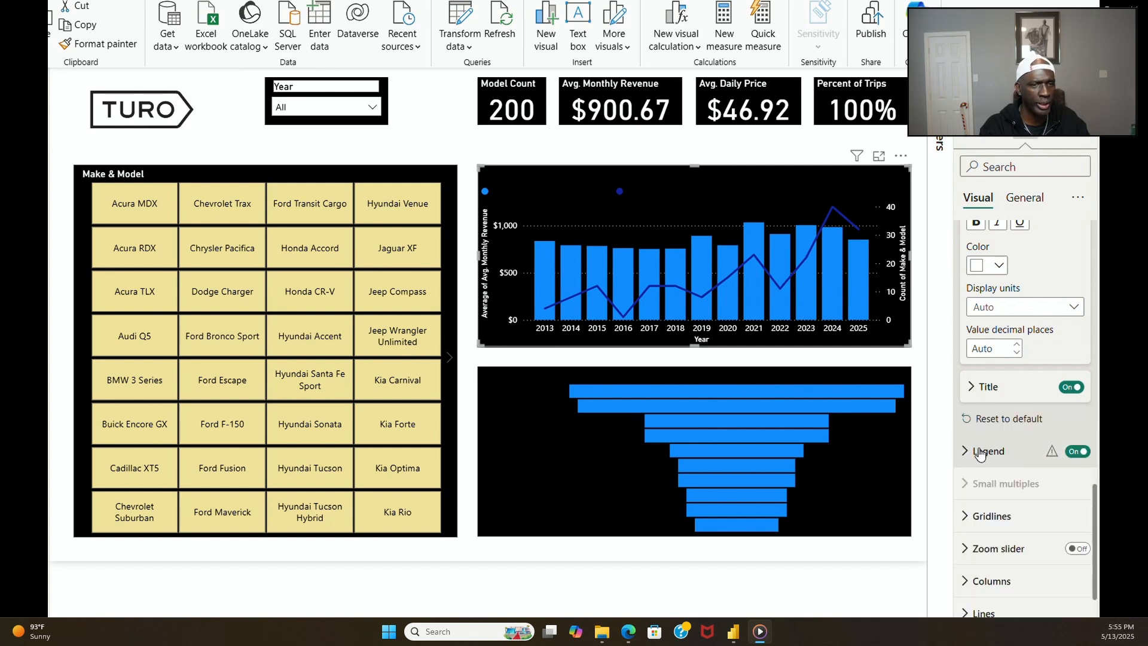
Step: Review the Y-axis title settings of the column and line chart and open its general formatting options
scroll(973, 405, up, 1)
scroll(972, 405, up, 2)
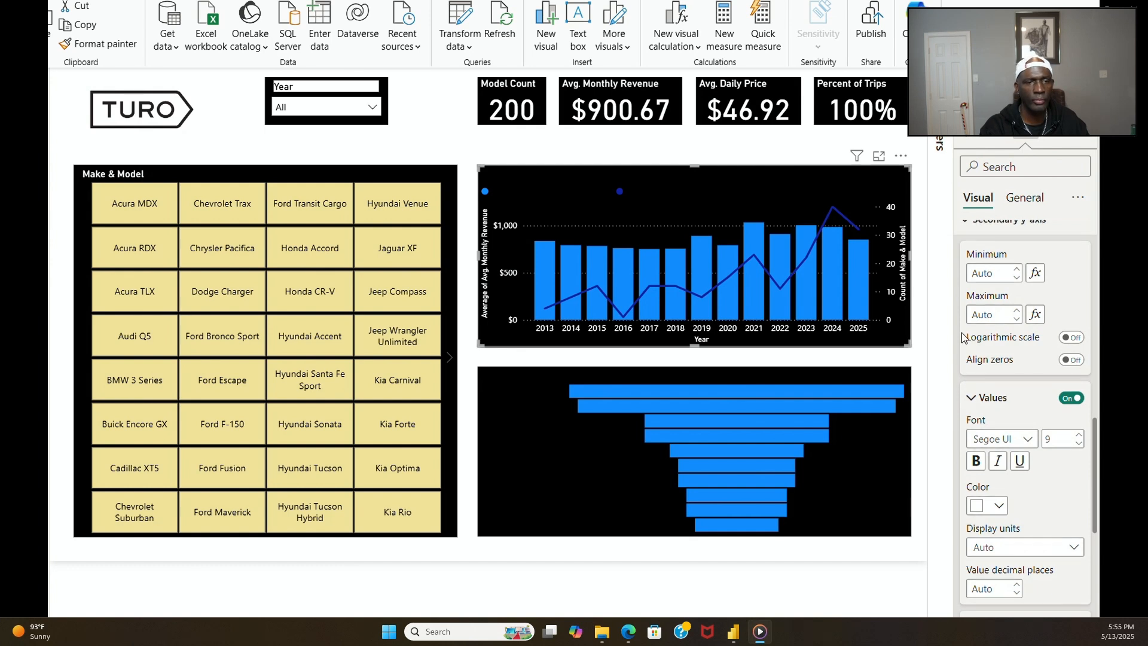
scroll(963, 332, up, 1)
click(964, 299)
scroll(964, 310, up, 2)
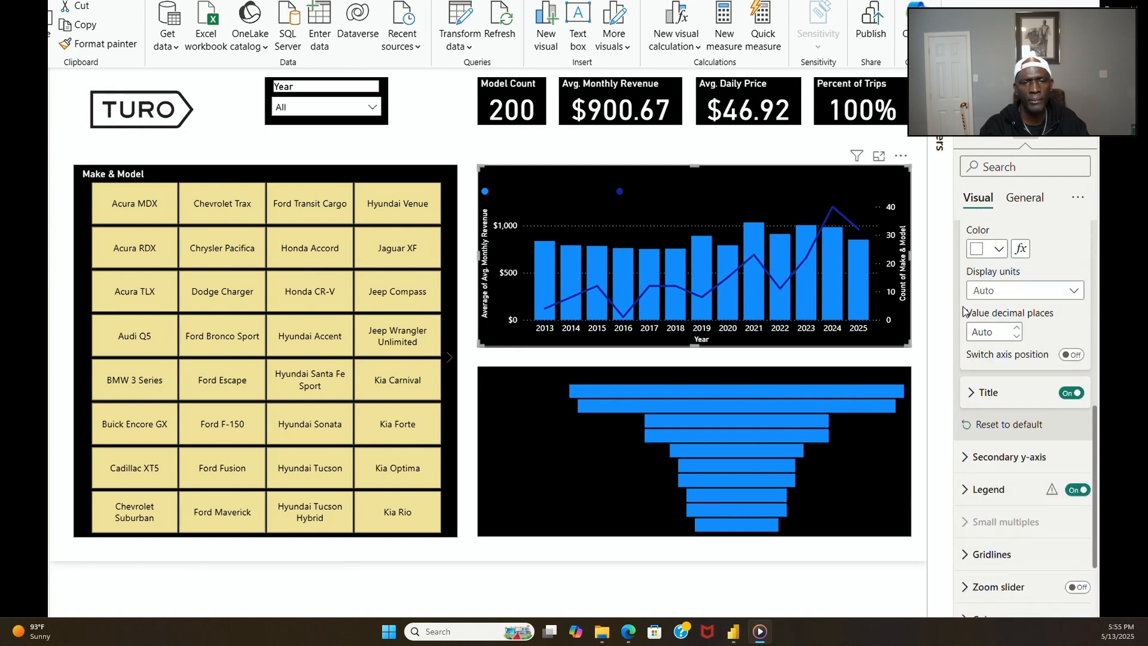
click(969, 395)
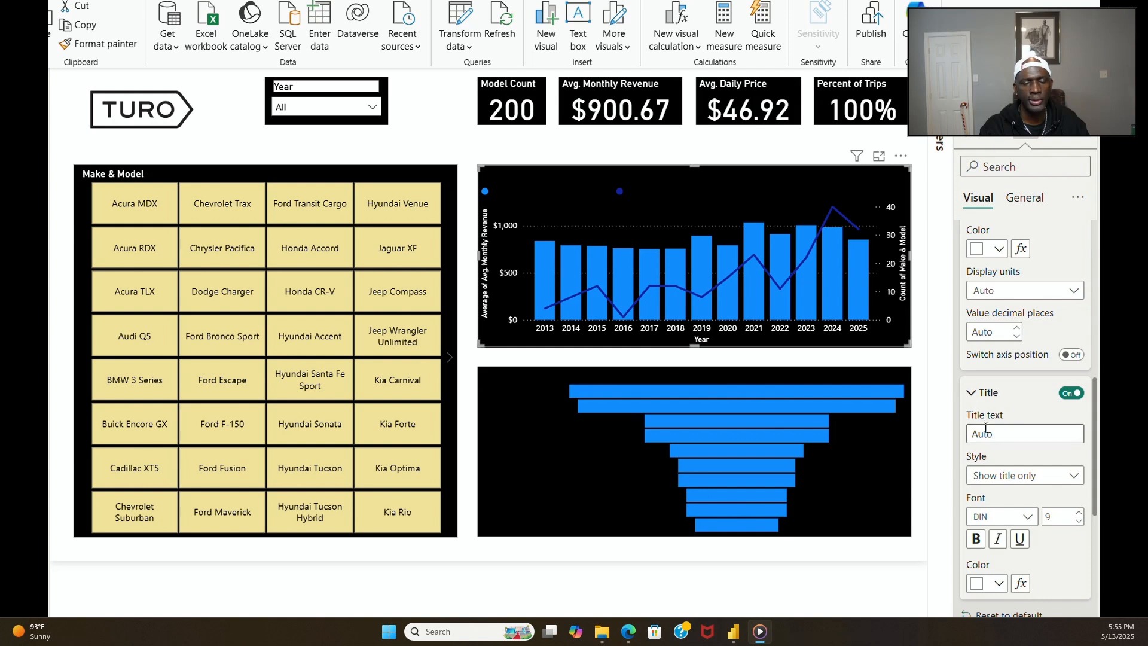
click(971, 393)
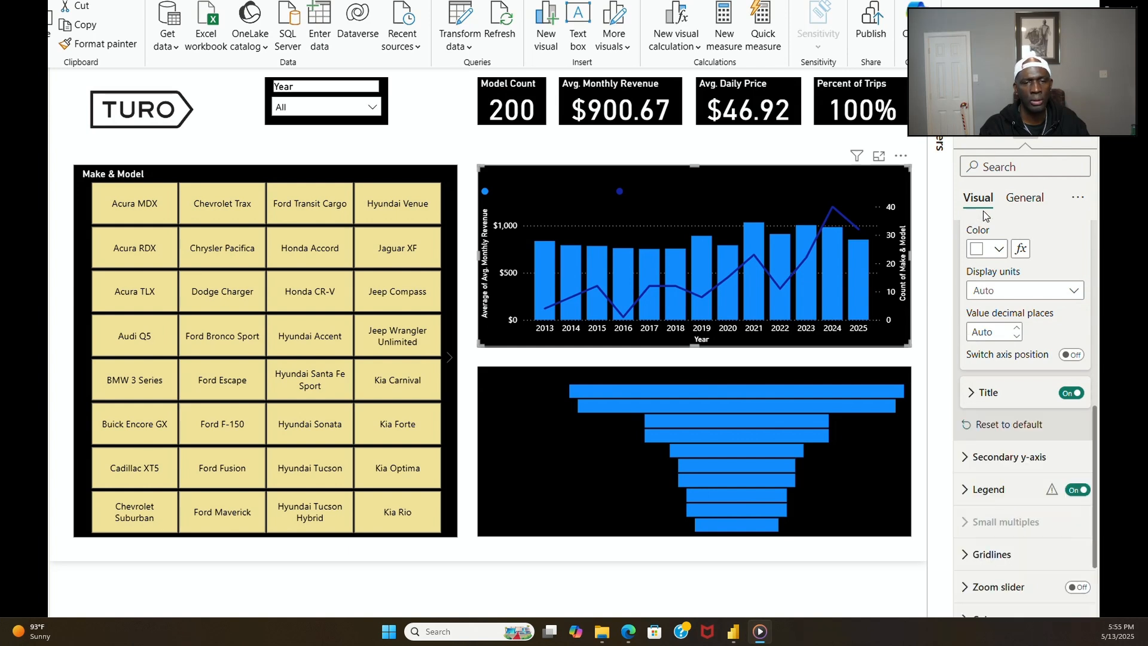
click(1022, 199)
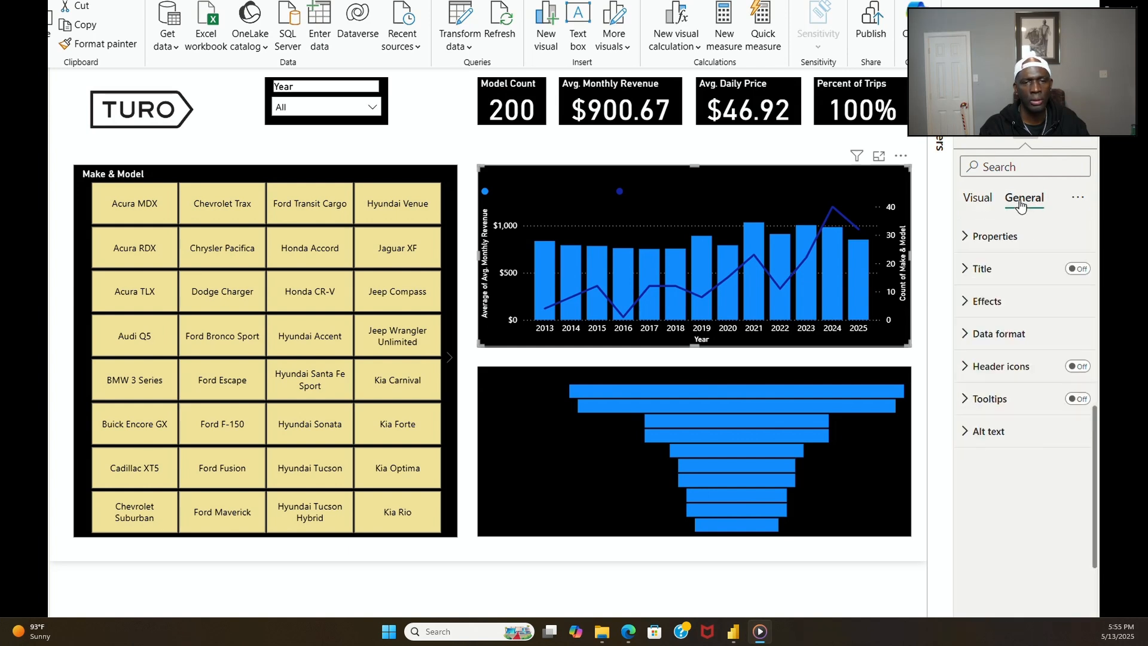
Step: Turn on the column and line chart's title, color it white, and set its text to "Monthly Revenue by Model"
click(965, 271)
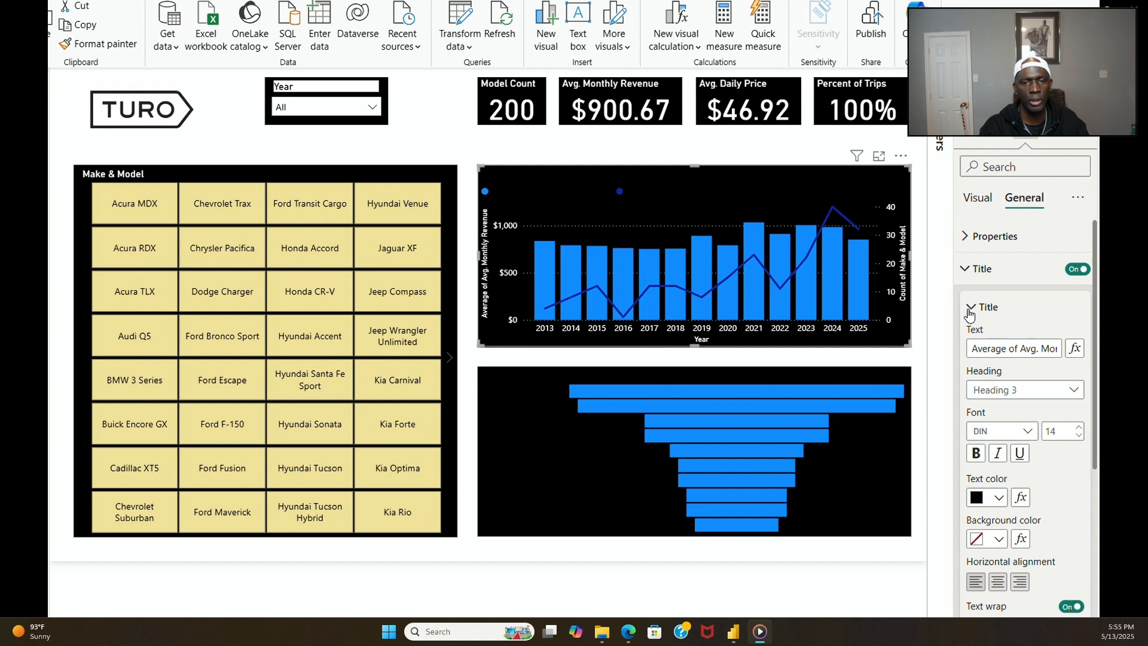
click(999, 498)
click(975, 237)
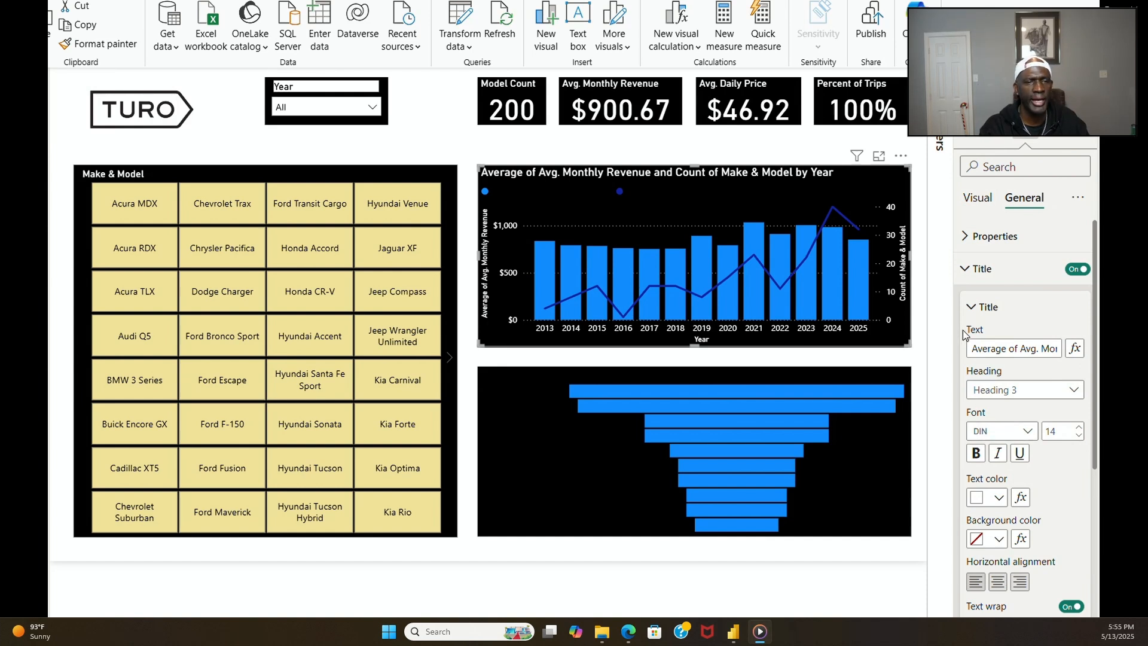
triple_click(986, 349)
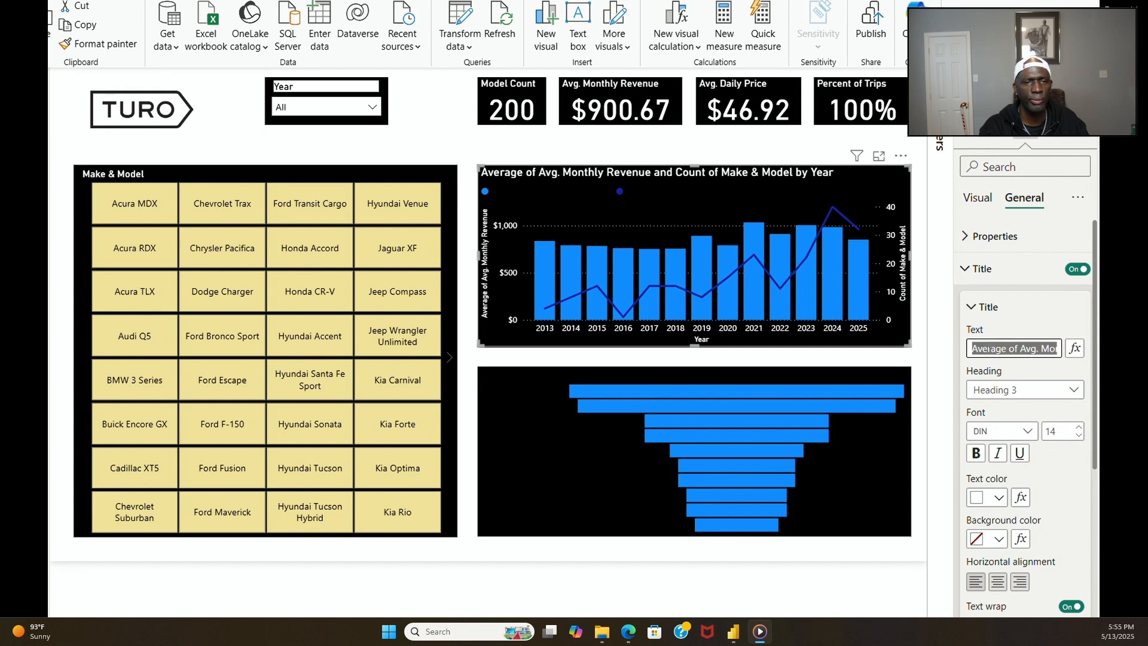
text(Monthly Revenu)
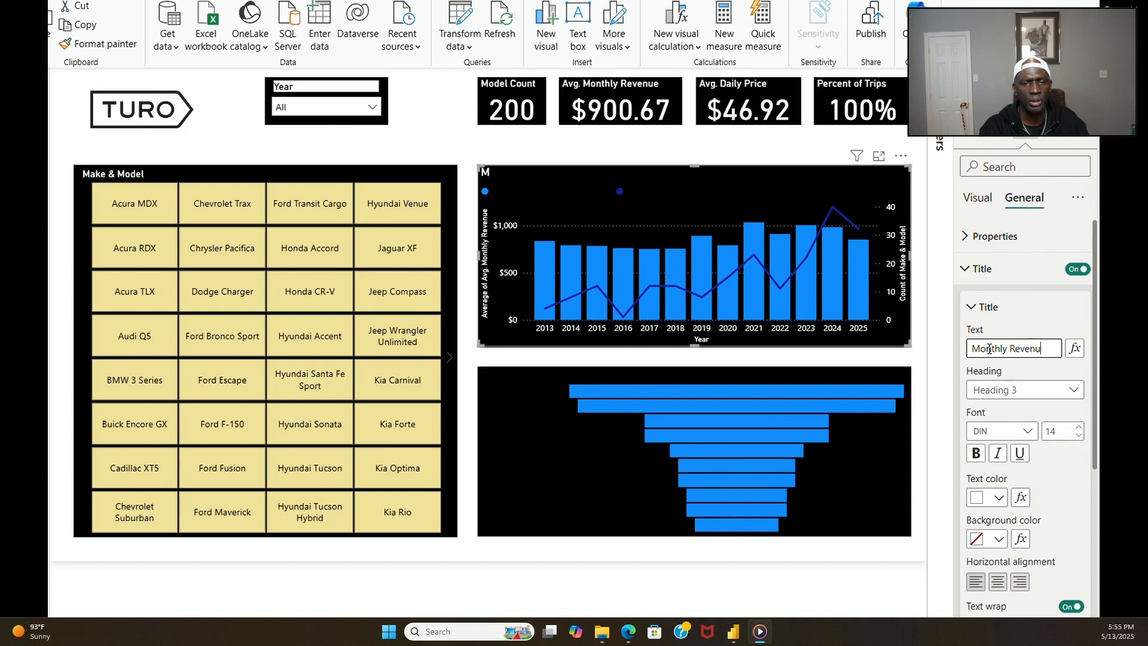
text(e by Model)
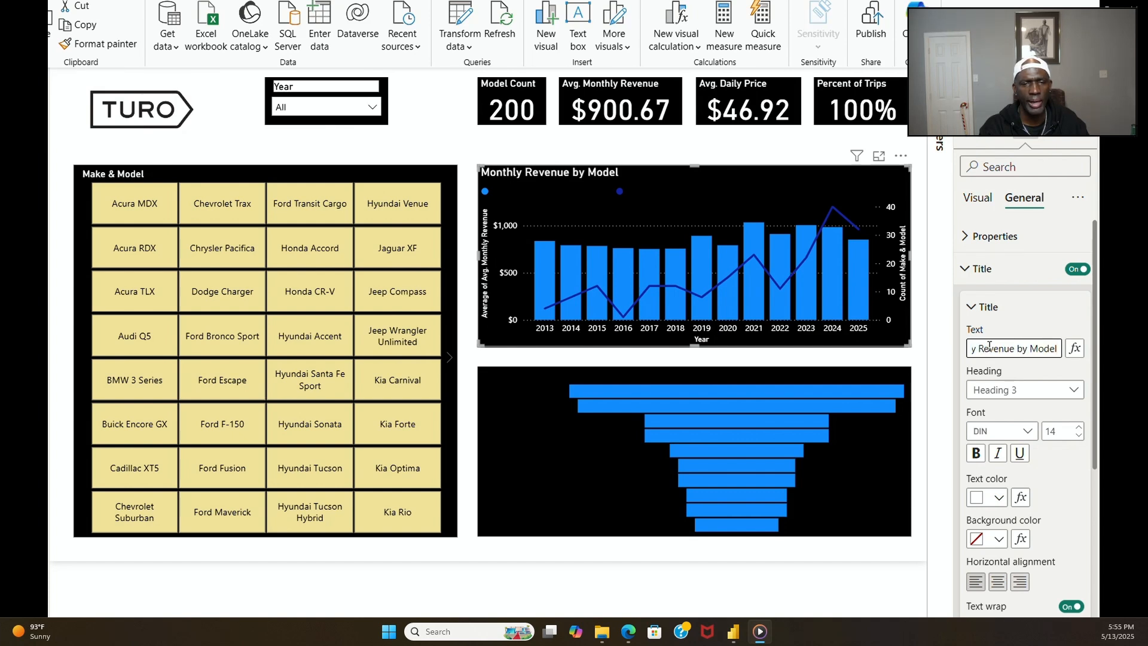
Step: Set the title text color of the funnel chart to white
click(860, 492)
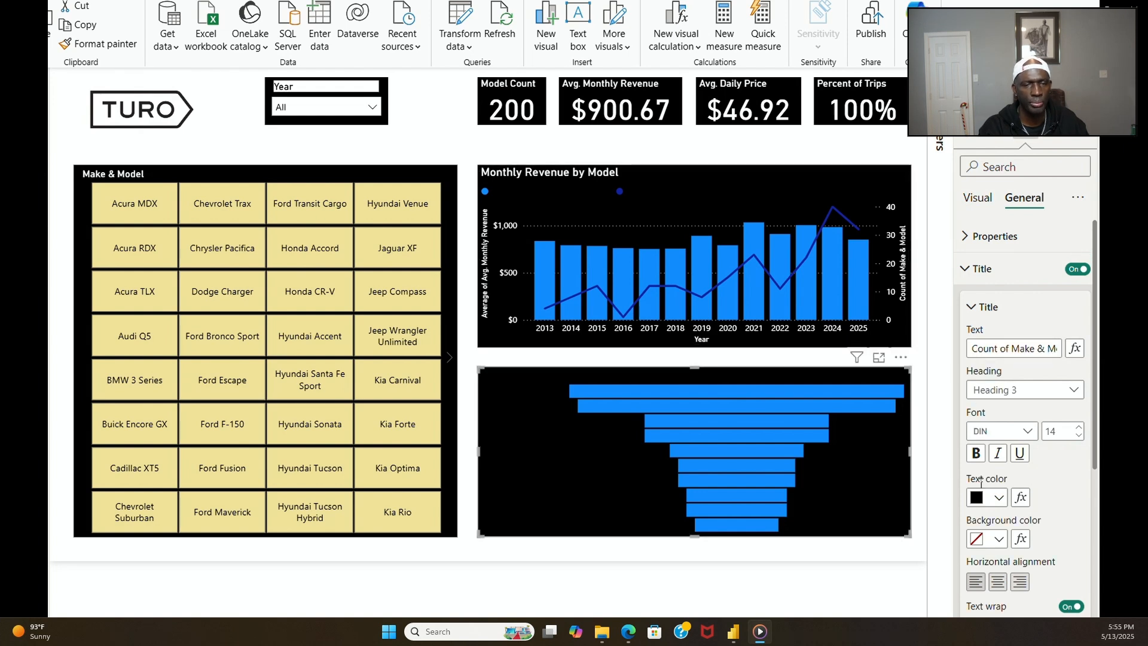
click(998, 499)
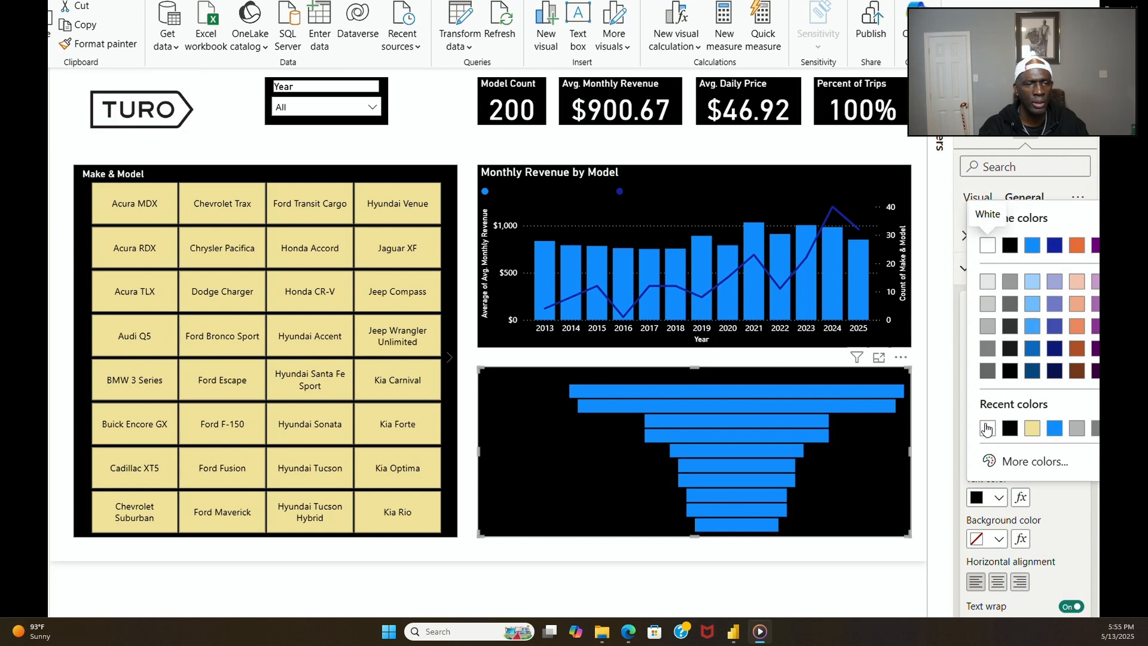
click(977, 242)
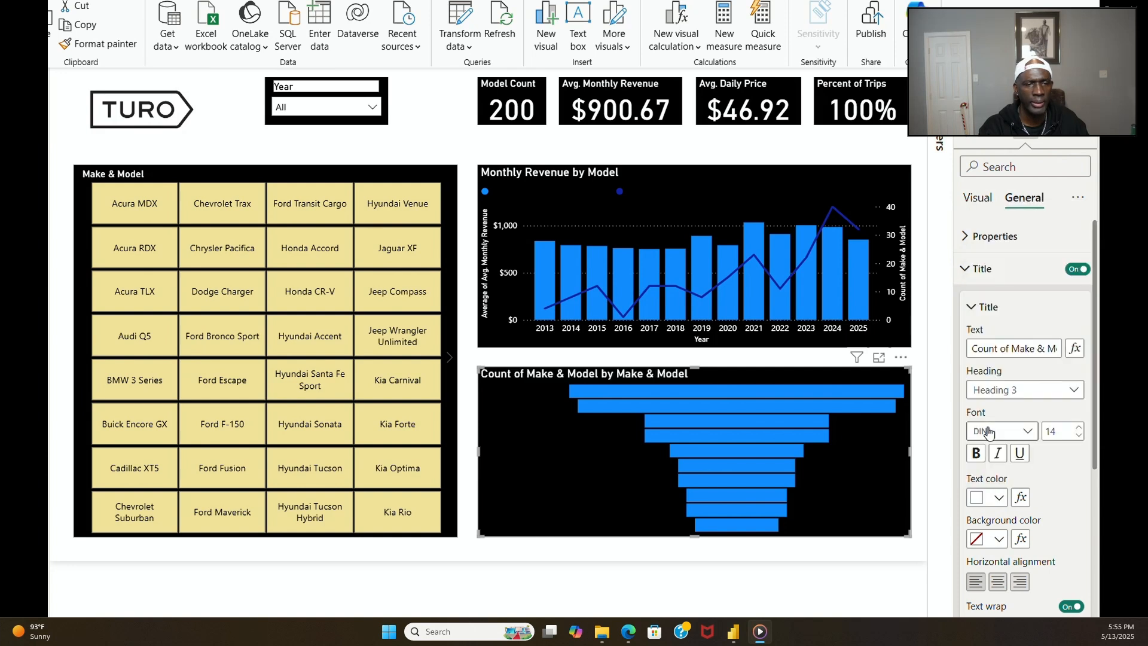
click(965, 268)
Step: Set the data label values of the funnel chart to white
click(978, 197)
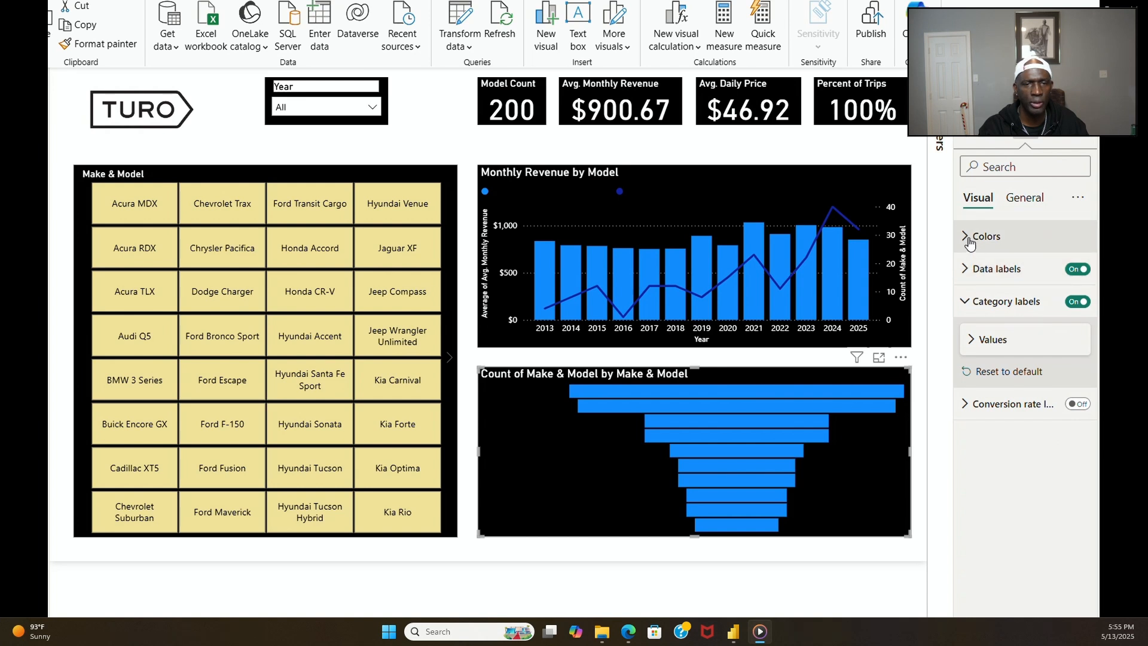
click(965, 269)
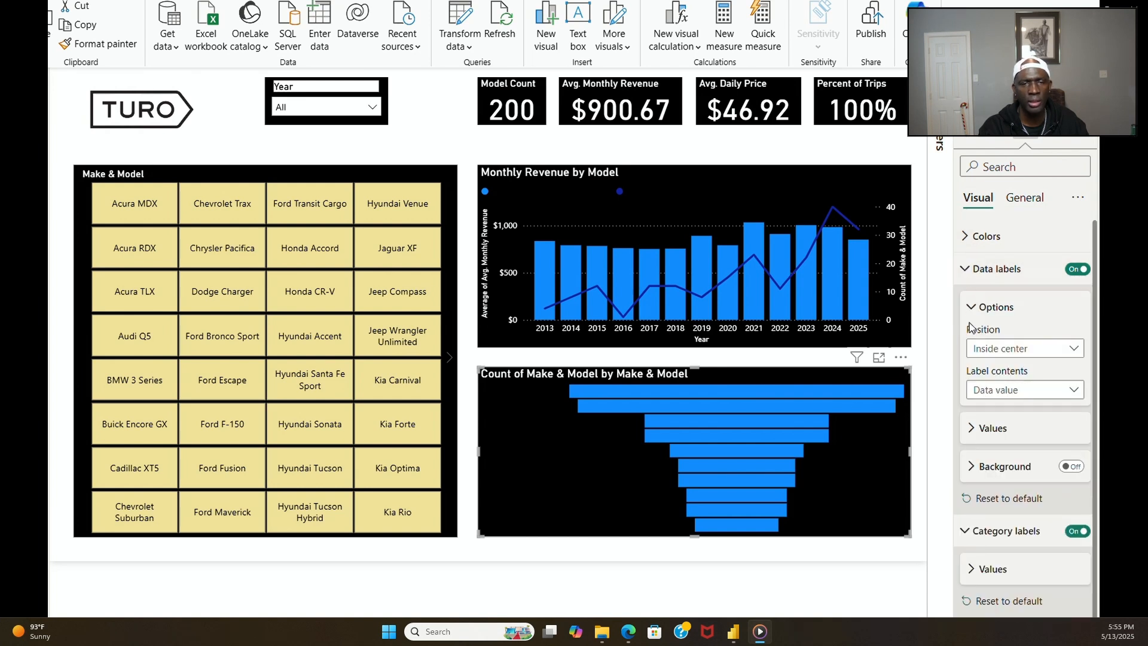
click(979, 428)
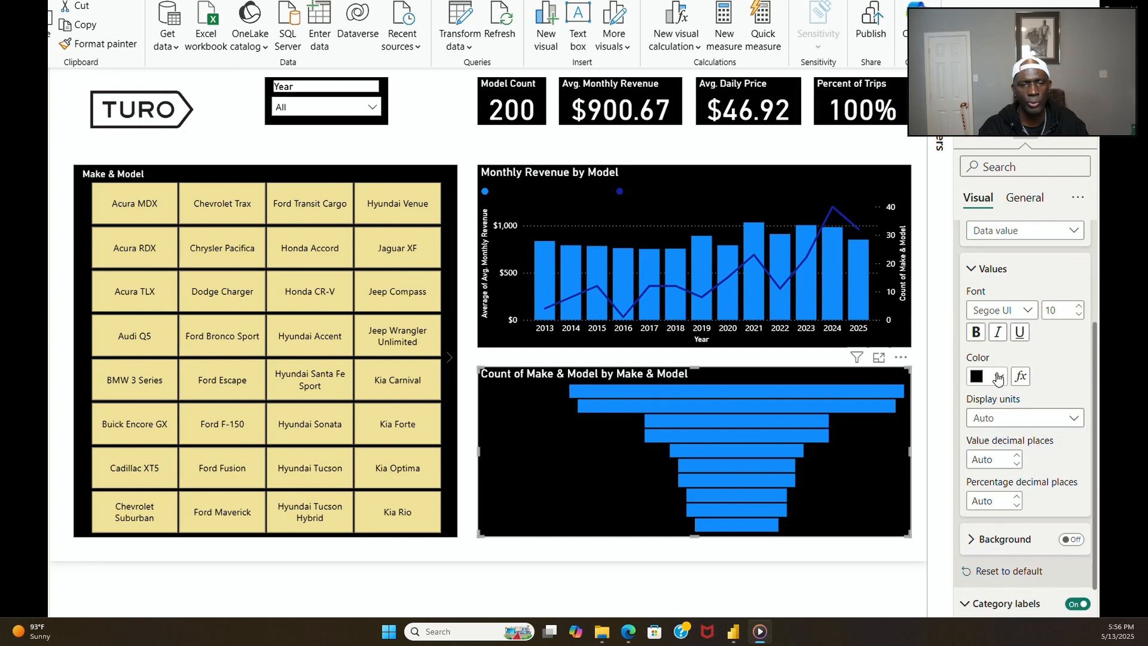
click(998, 376)
click(982, 315)
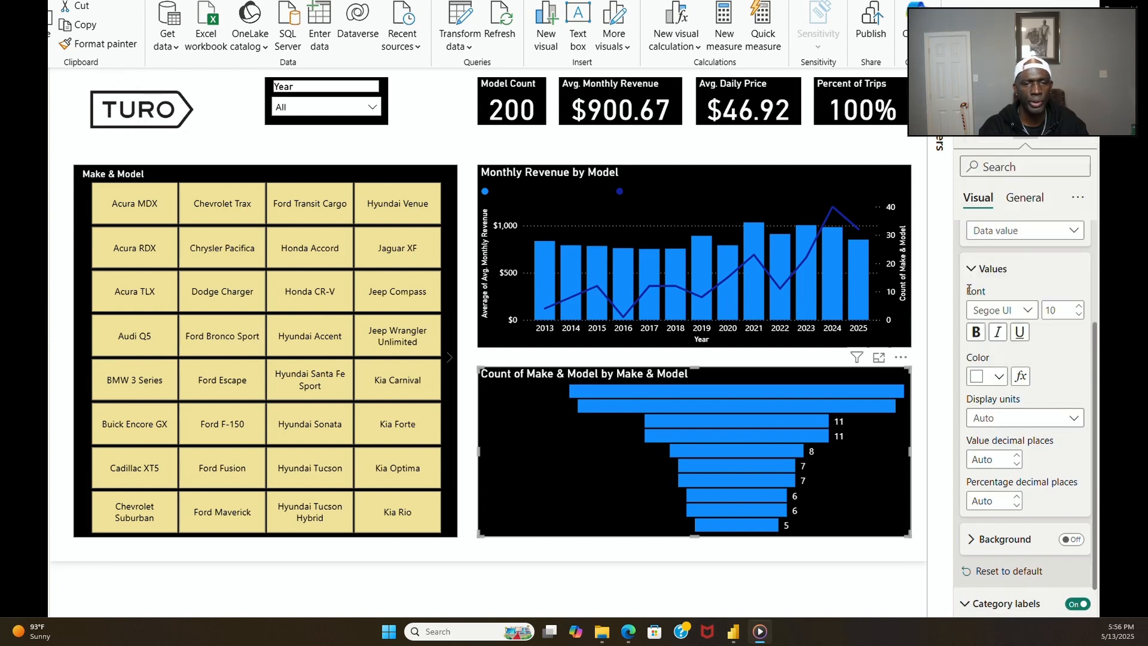
click(971, 272)
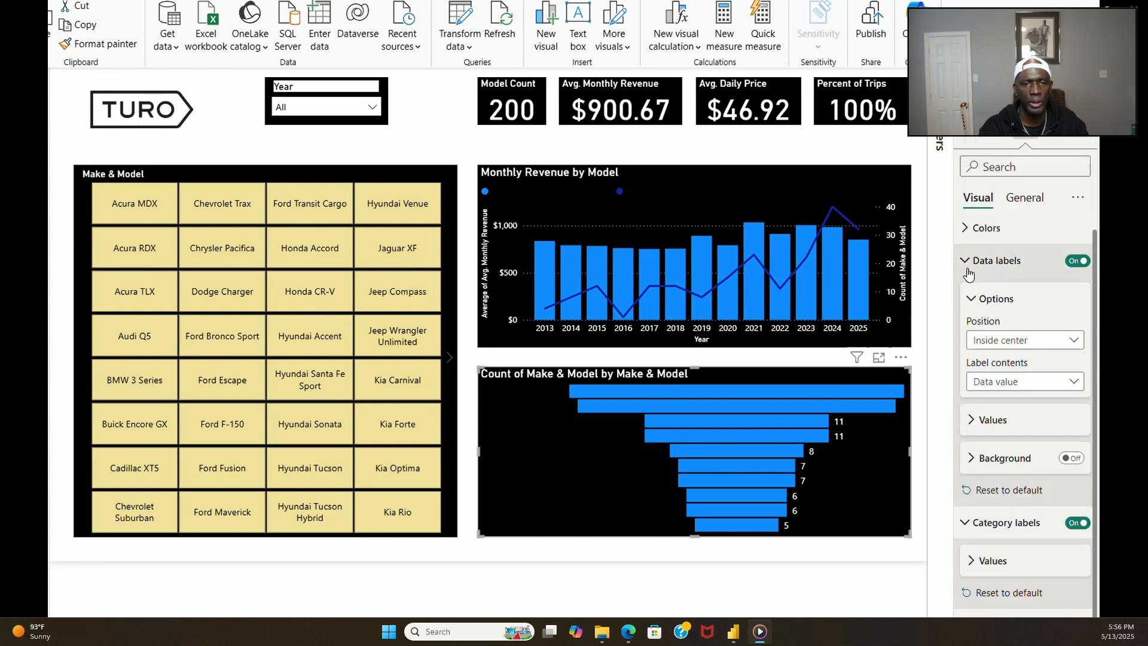
click(975, 300)
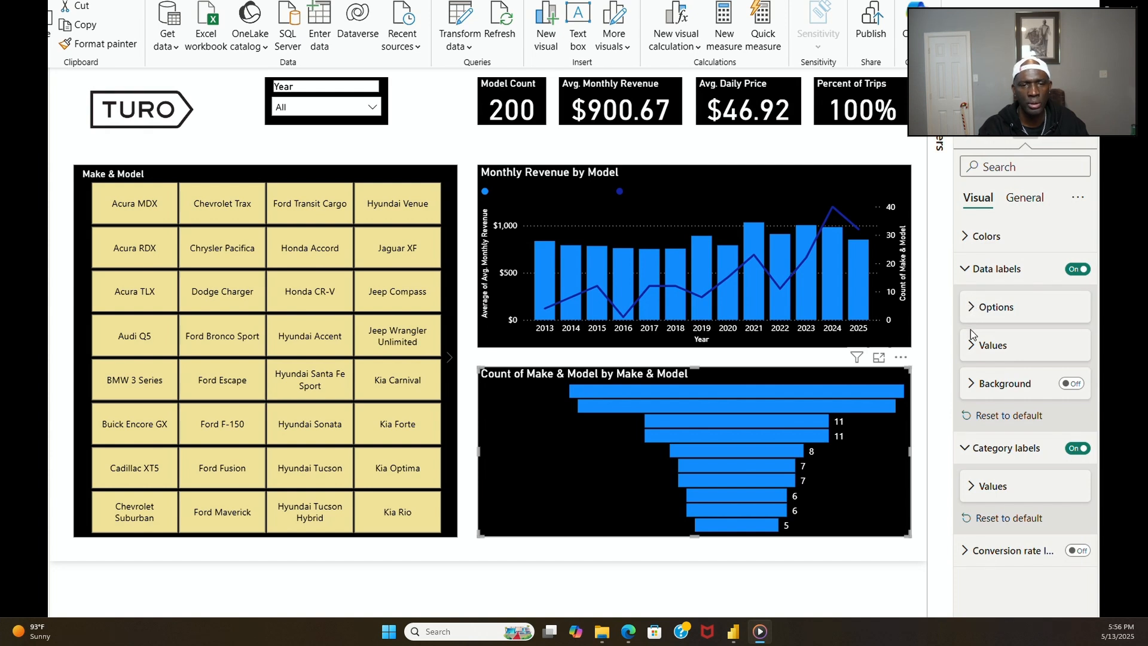
click(972, 349)
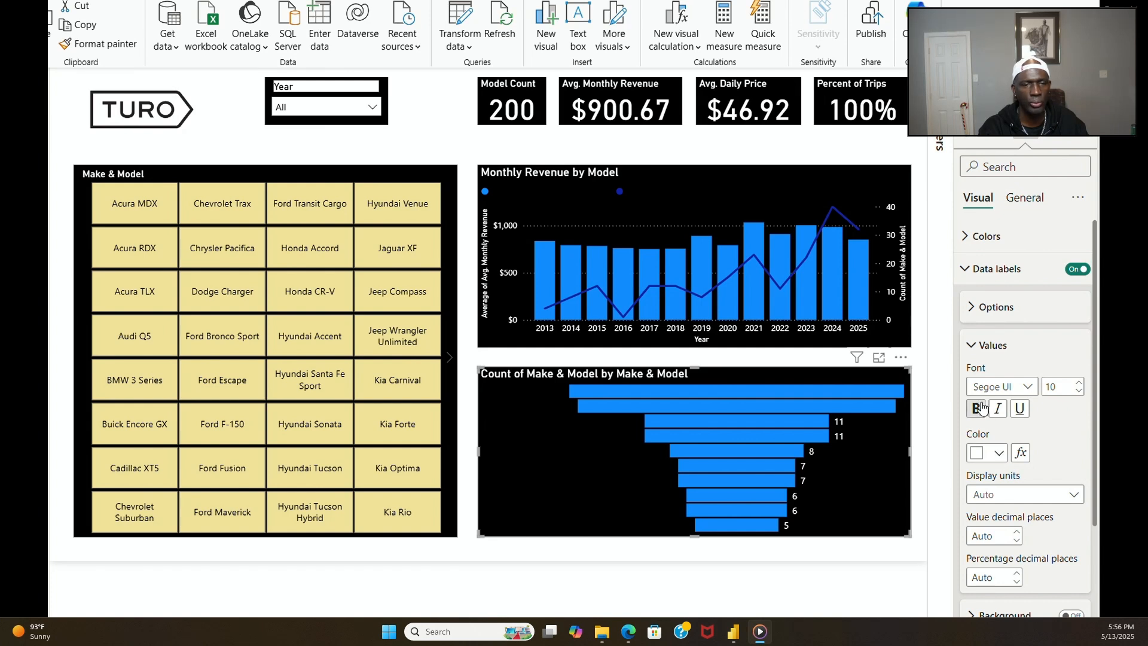
click(971, 346)
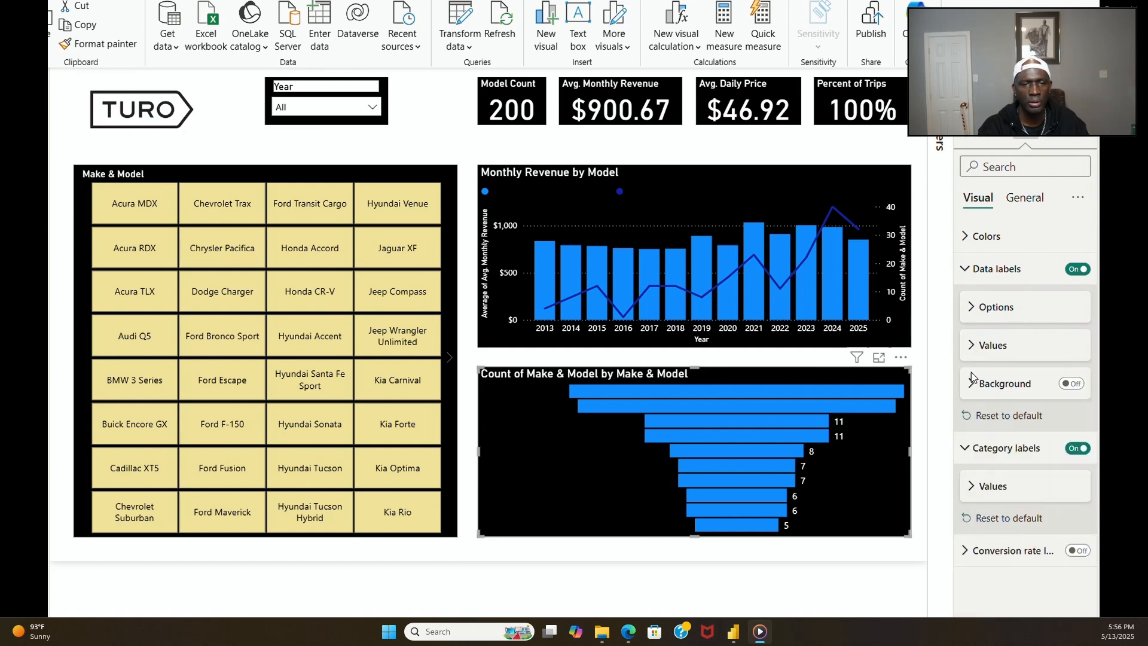
Step: Set the category label values of the funnel chart to white
click(988, 482)
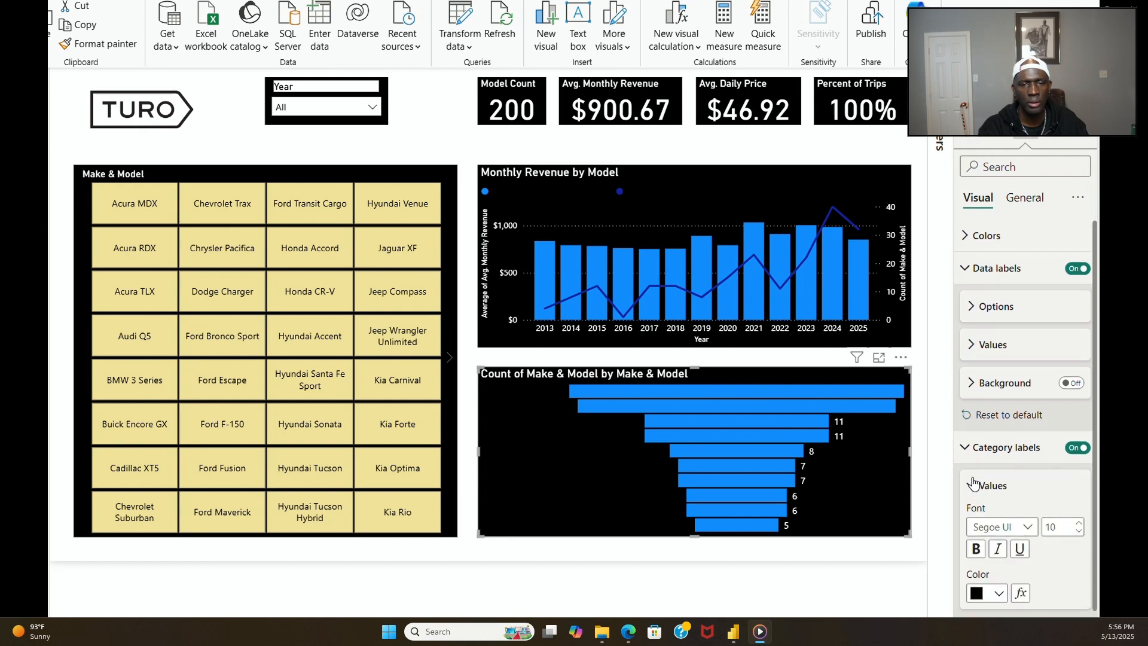
scroll(996, 532, down, 1)
click(998, 560)
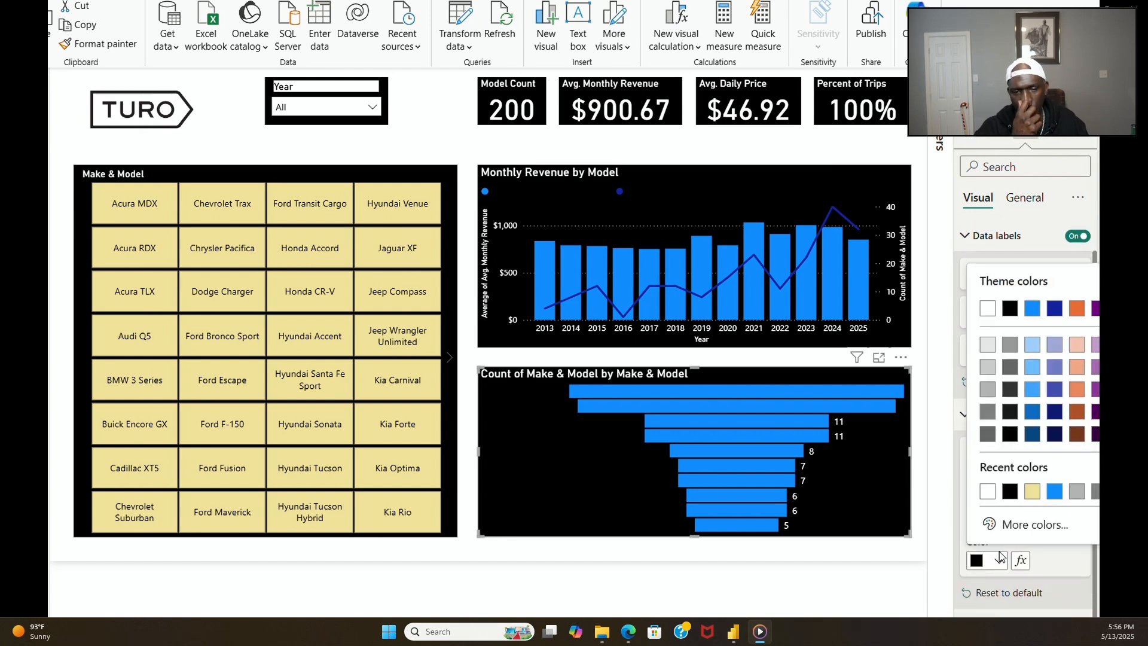
click(993, 495)
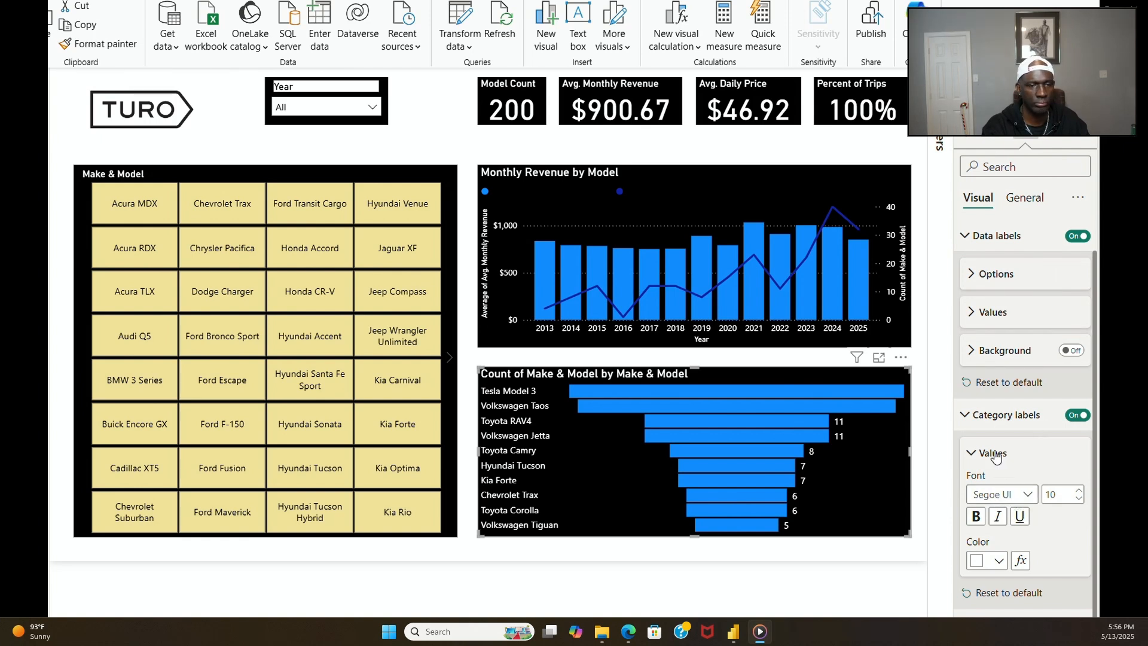
click(971, 417)
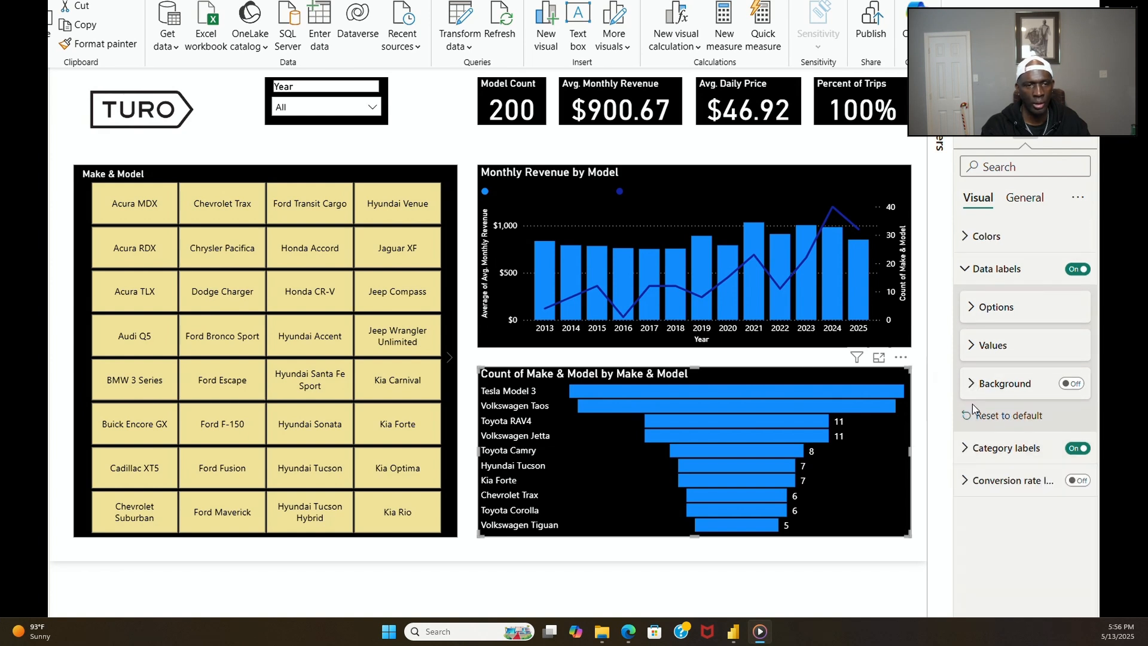
Step: Review the funnel chart's category label, conversion rate label, data label and color settings
click(965, 449)
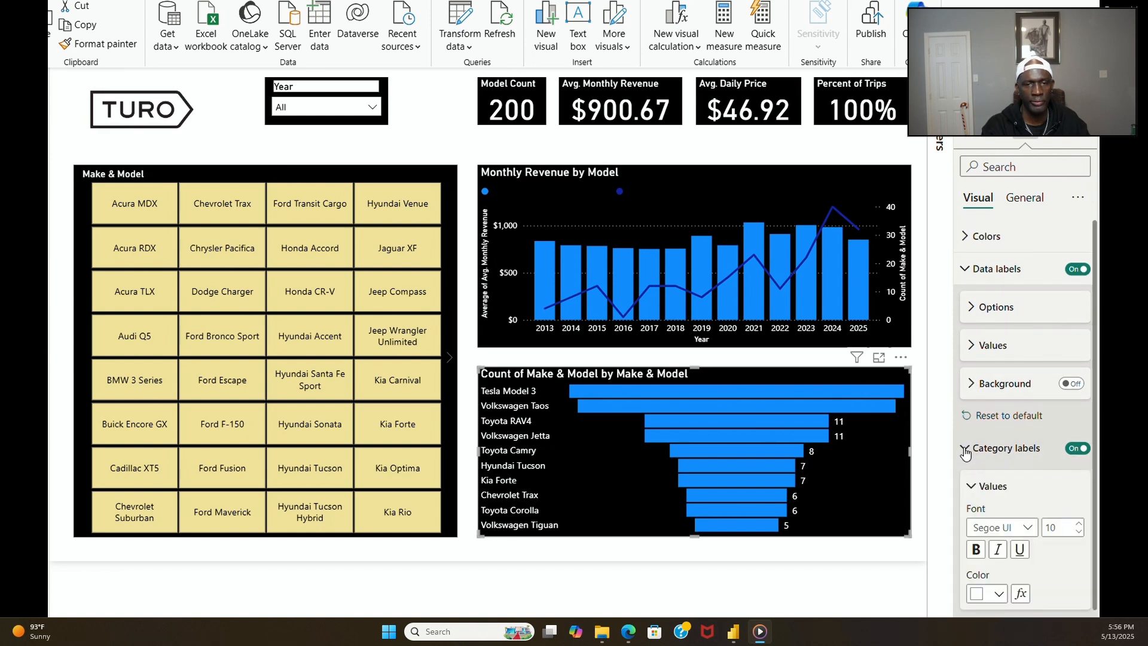
click(969, 451)
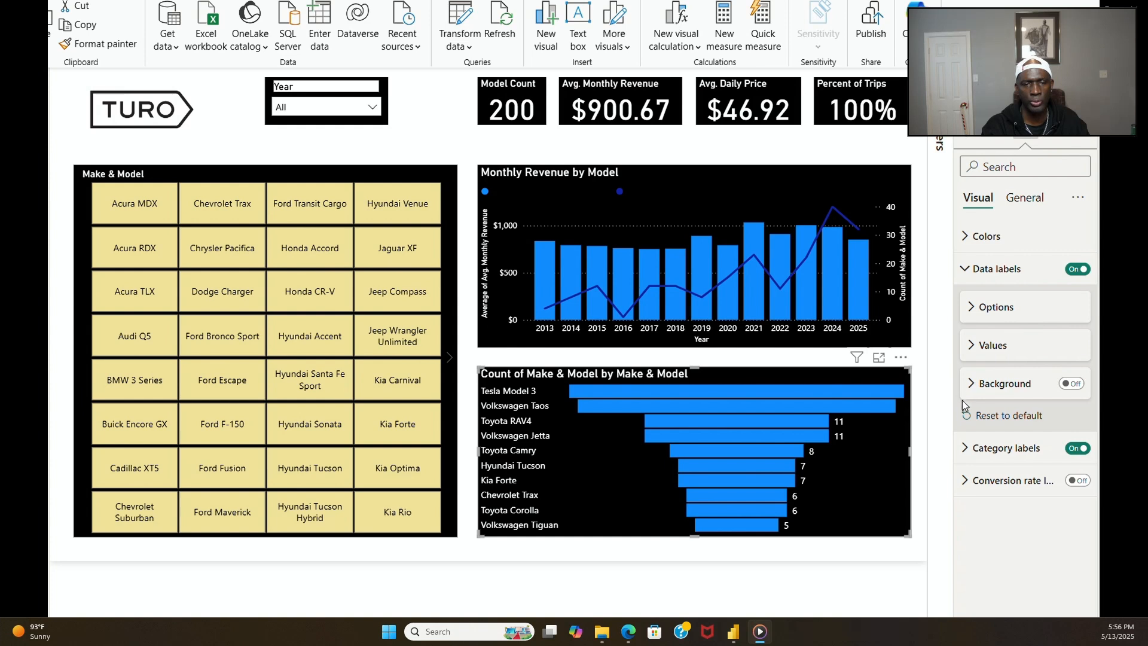
click(973, 481)
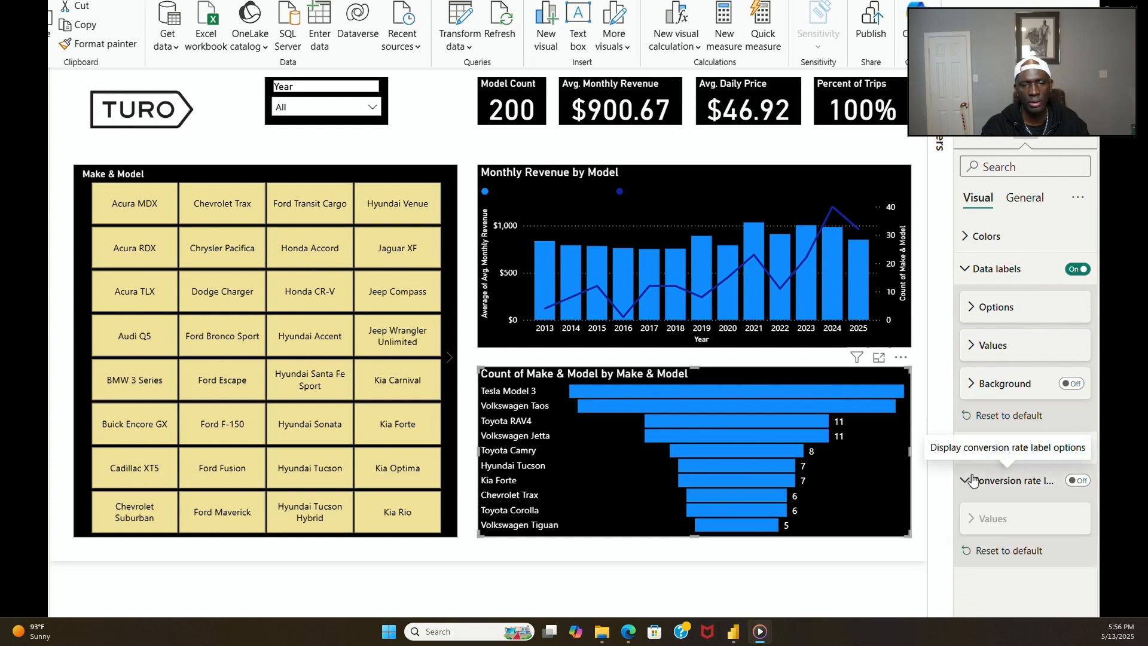
click(973, 480)
click(970, 345)
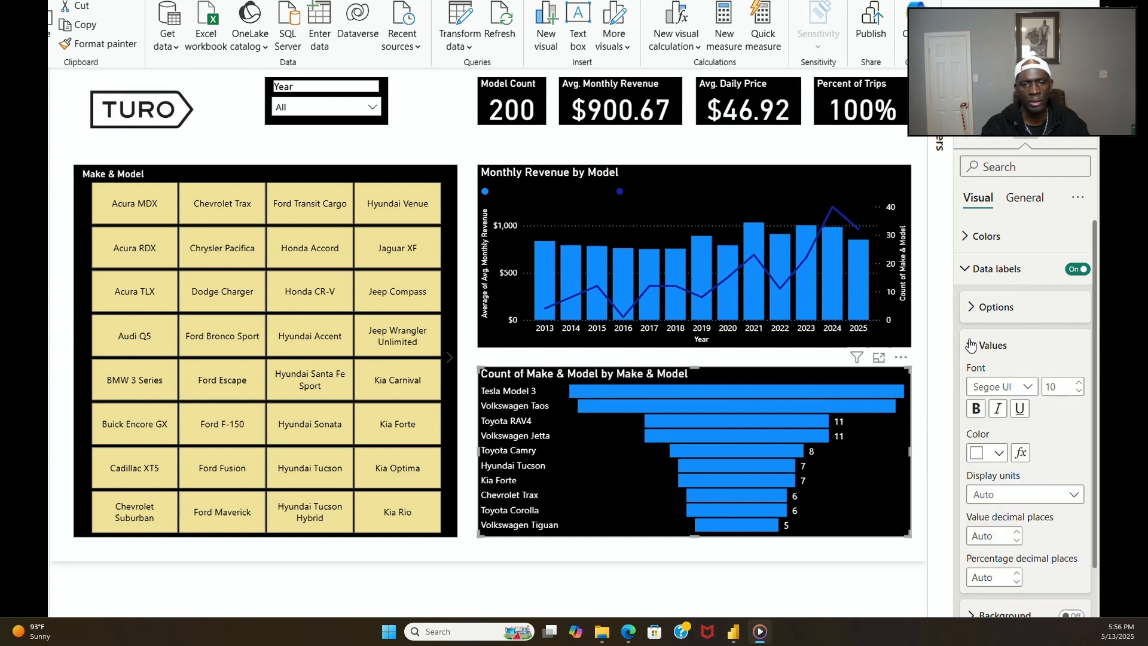
click(970, 345)
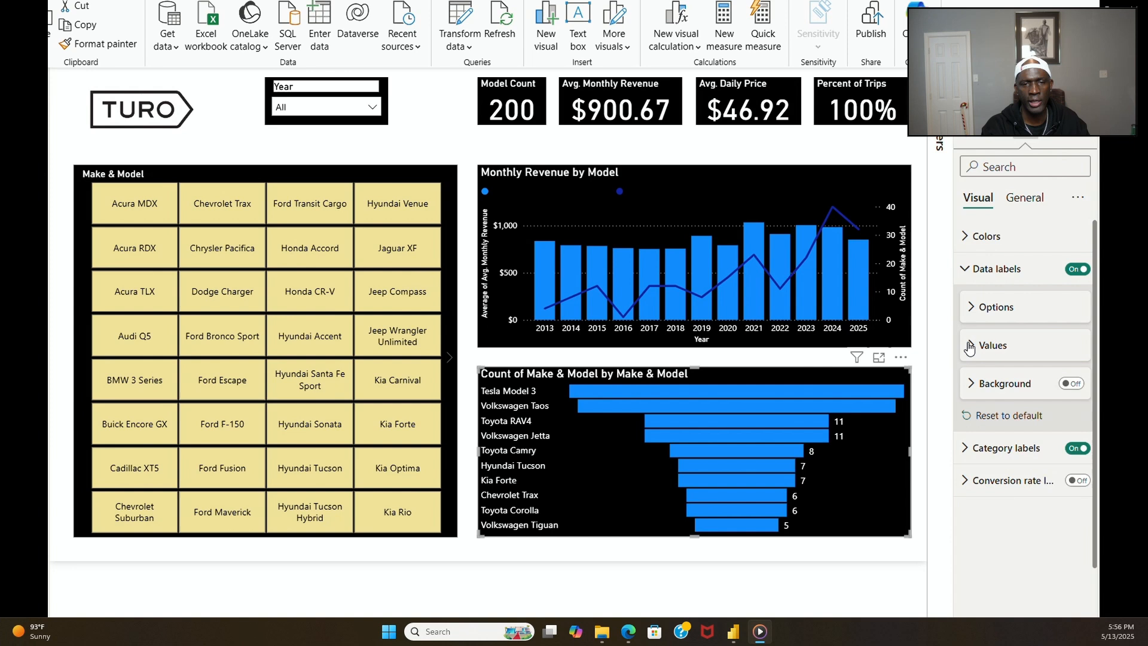
click(970, 309)
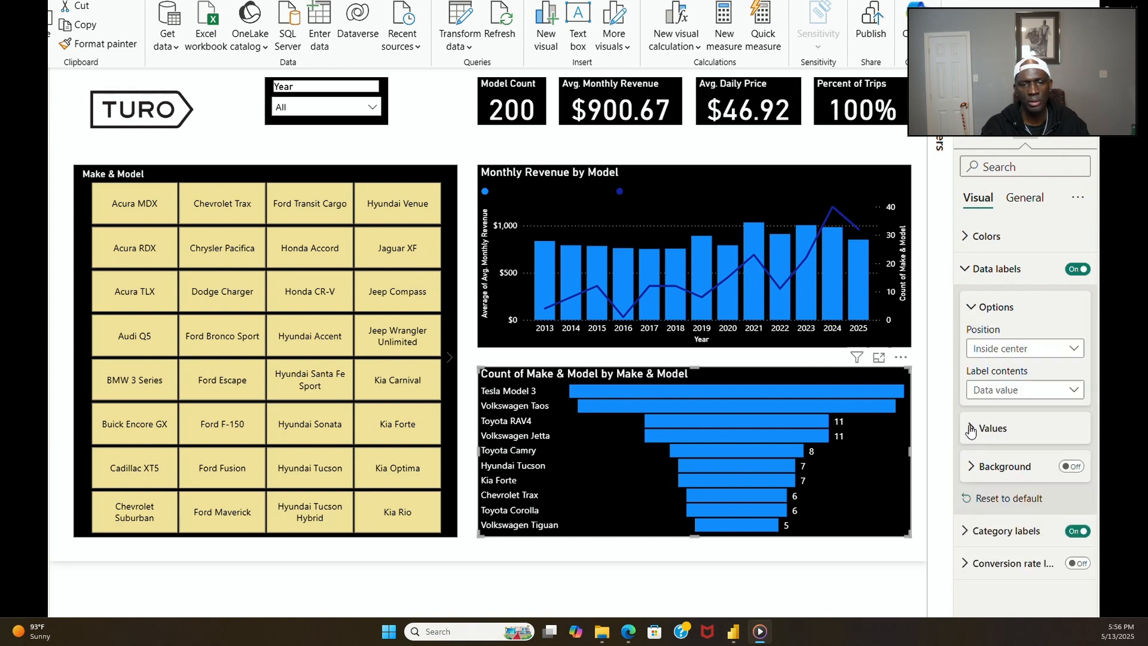
click(969, 308)
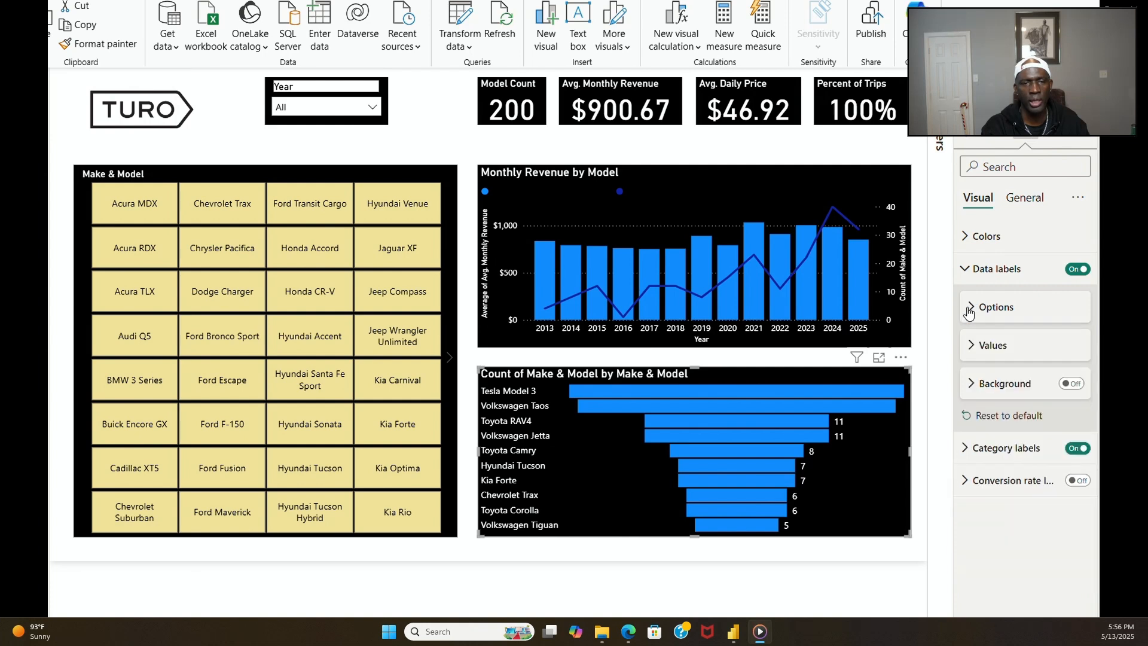
click(965, 271)
click(966, 272)
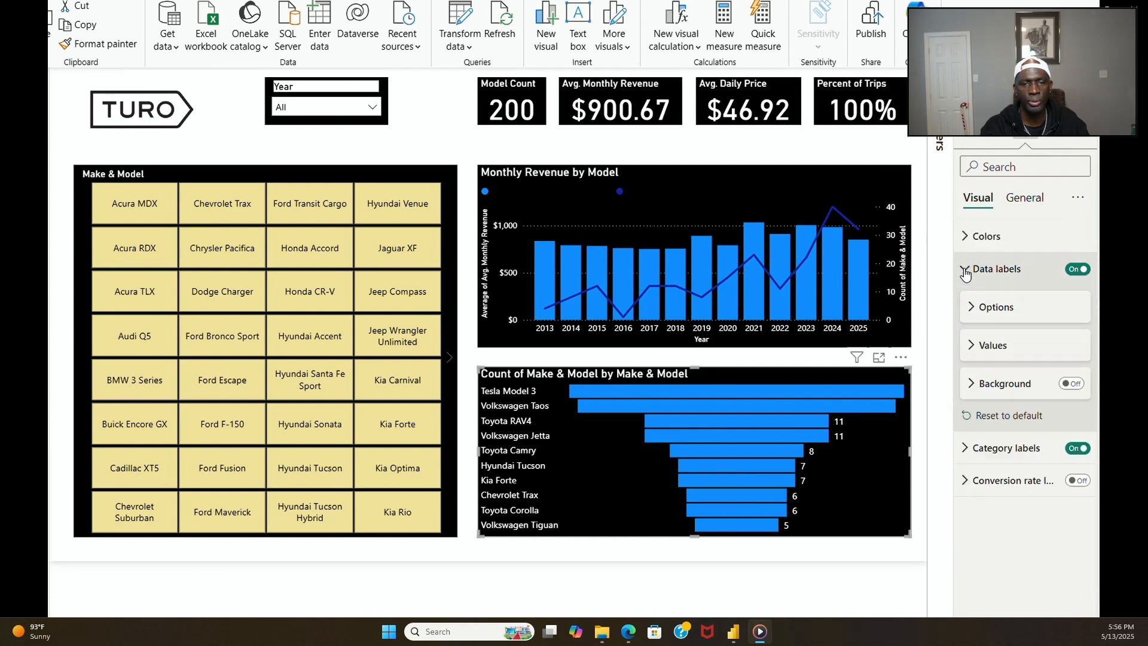
click(976, 347)
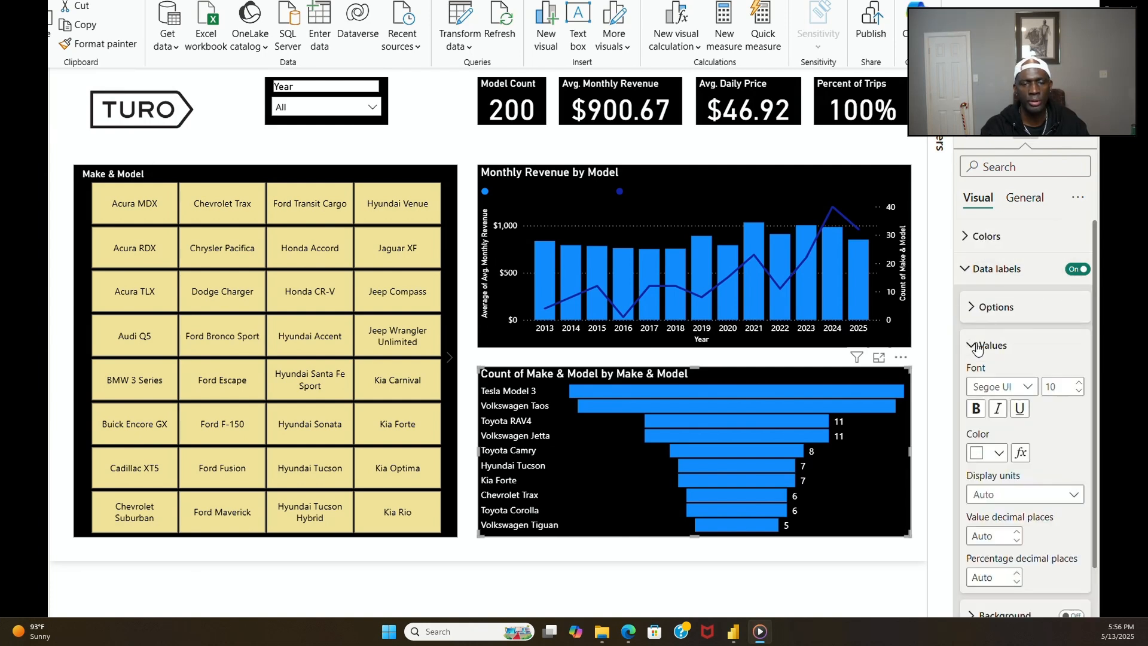
click(976, 347)
click(972, 386)
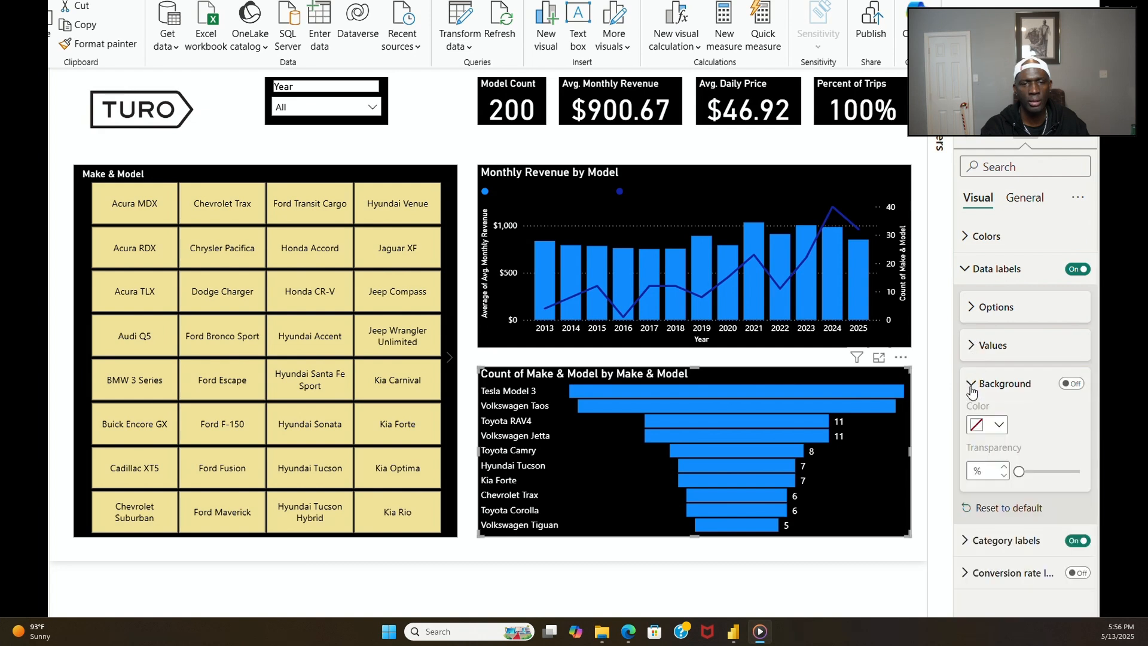
click(972, 387)
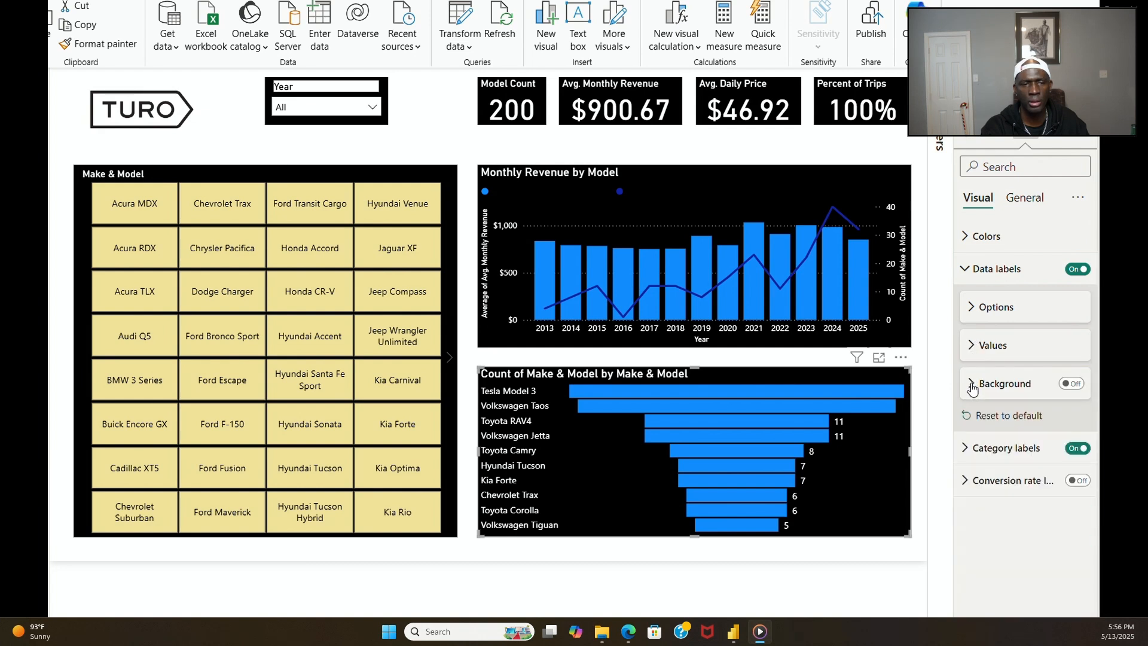
click(968, 237)
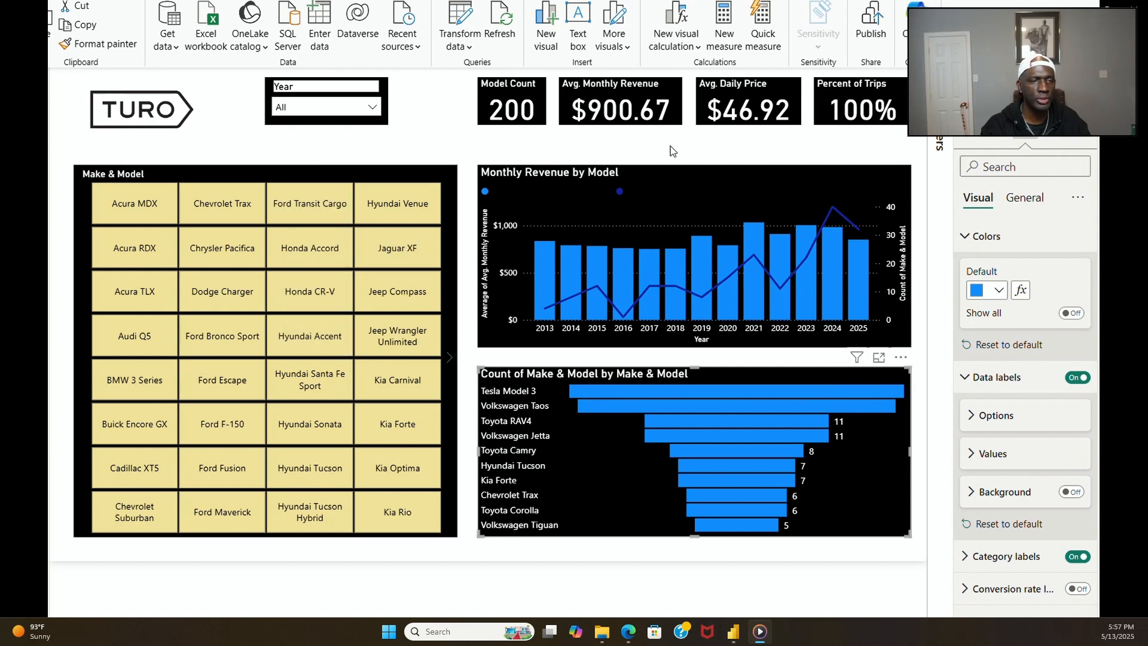
Step: Set the report page's canvas background color to black
click(450, 149)
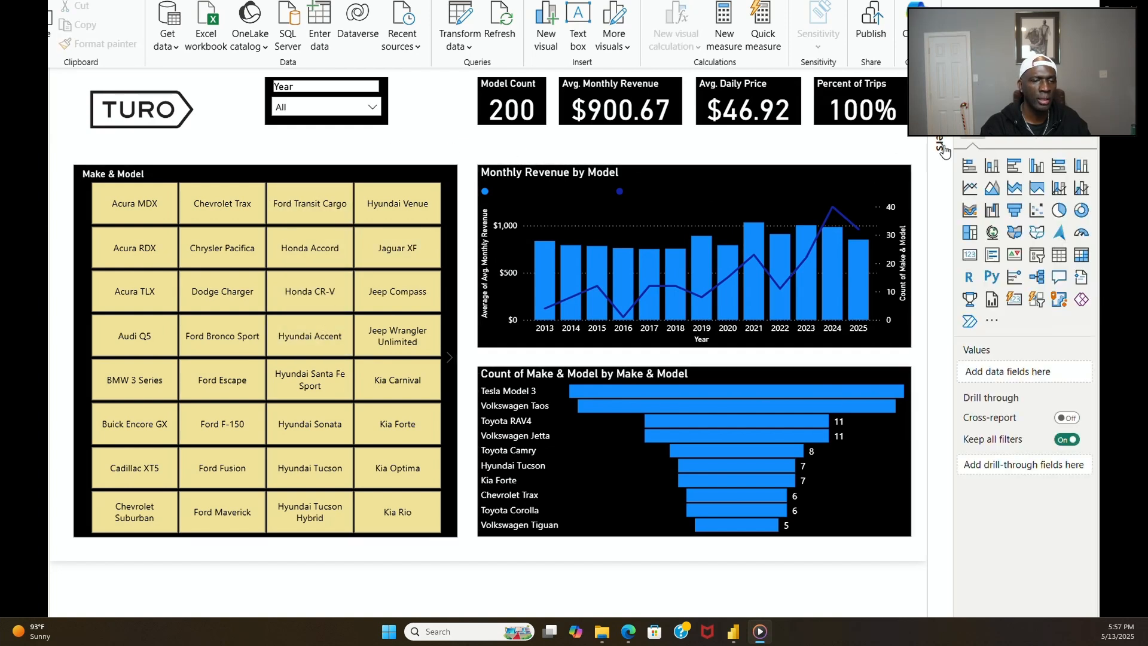
click(1027, 126)
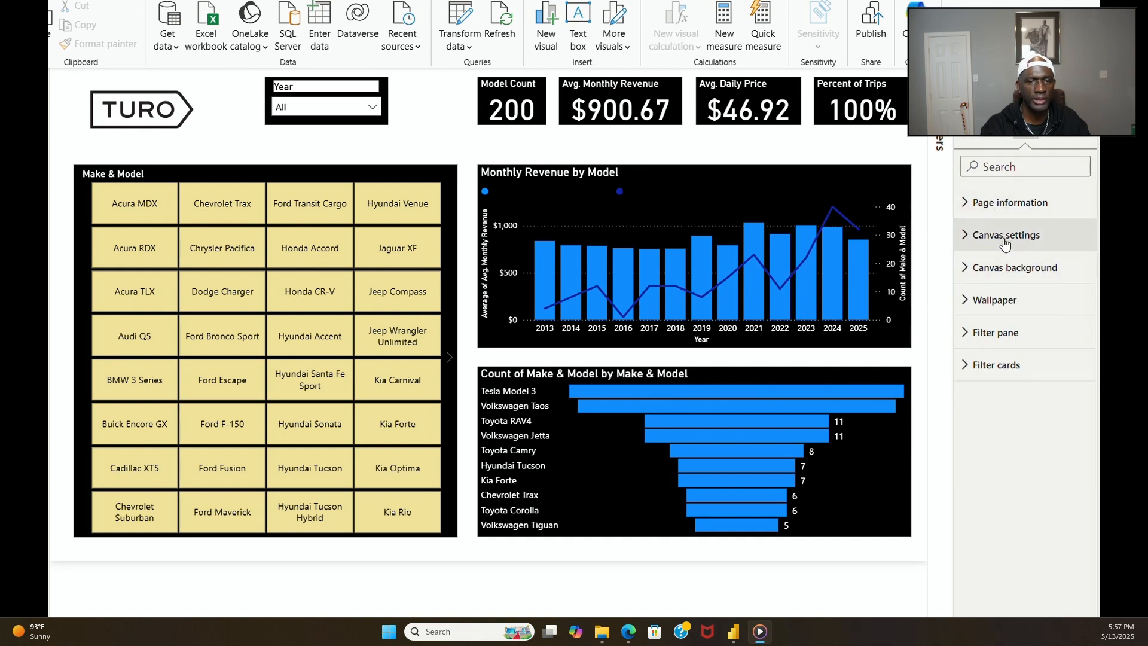
click(1006, 239)
click(1016, 482)
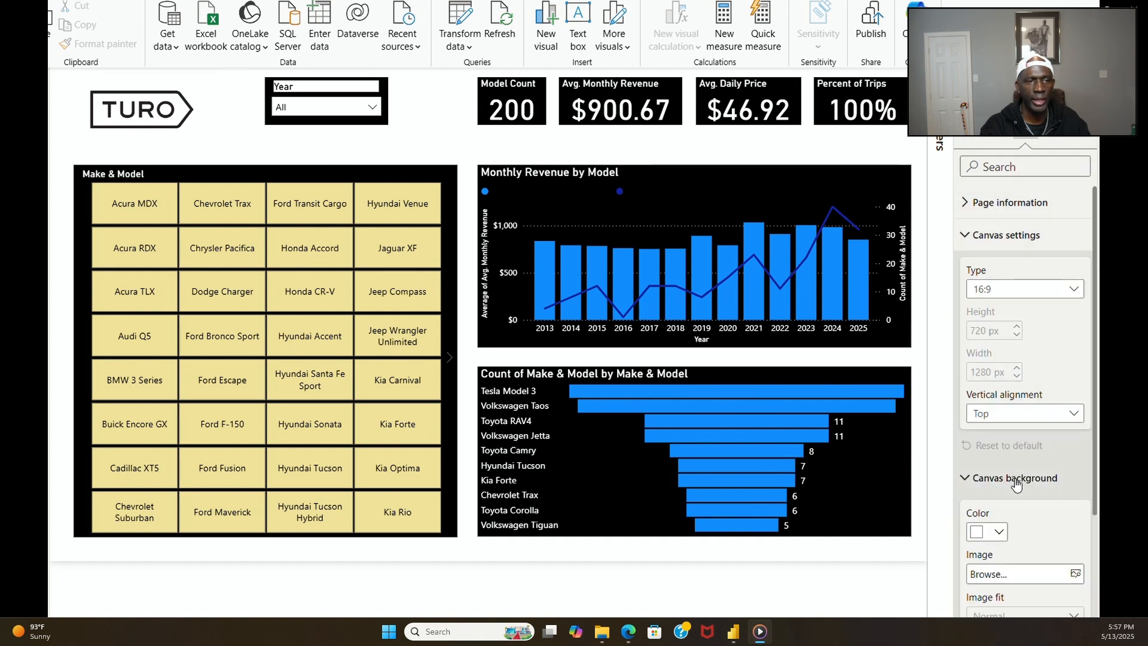
click(998, 531)
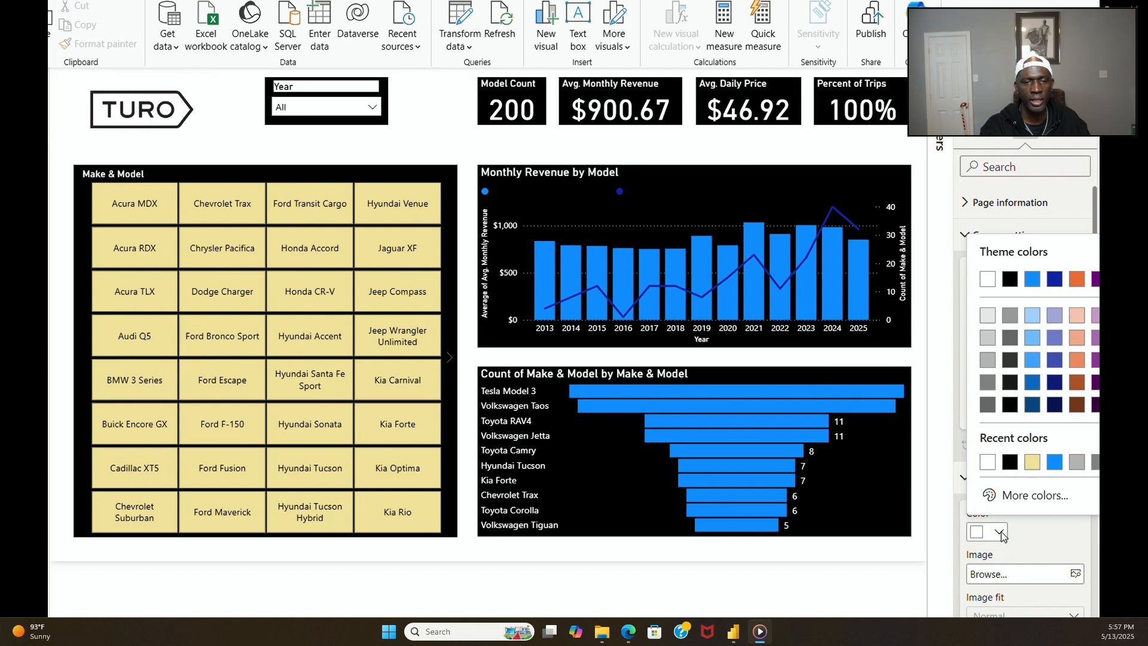
click(1010, 461)
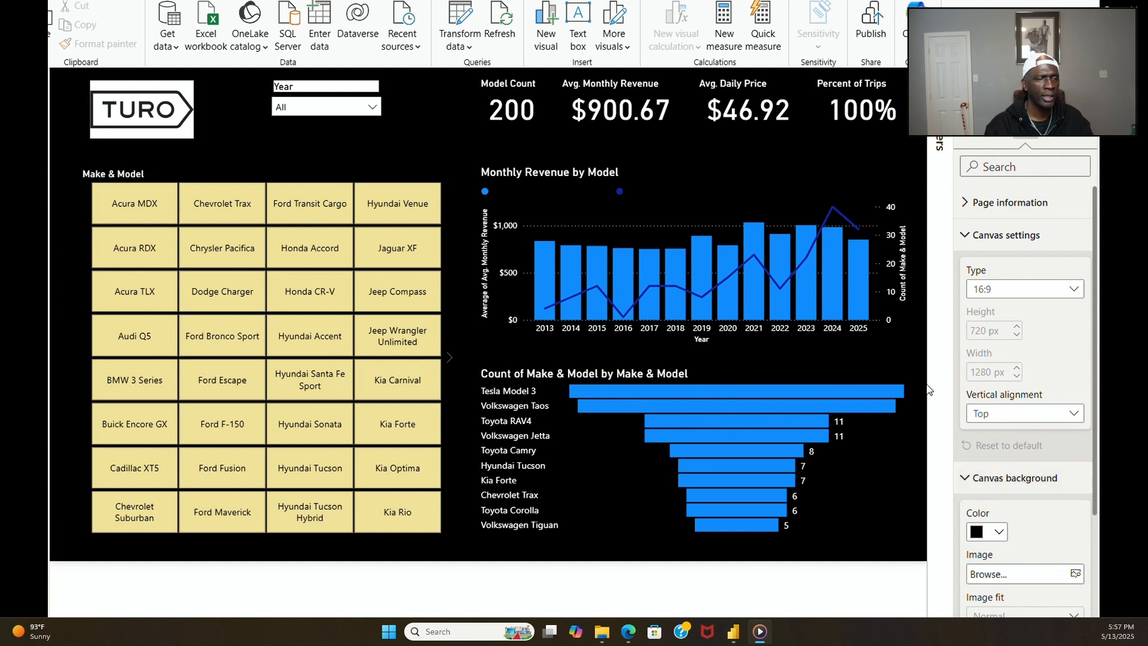
click(418, 166)
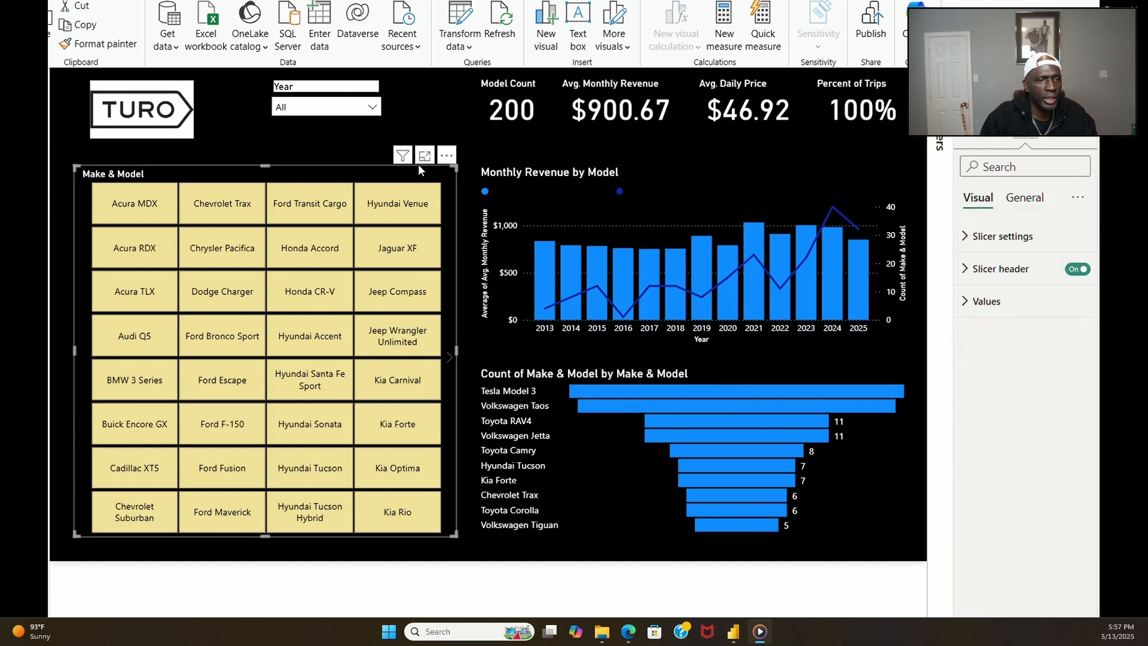
click(305, 153)
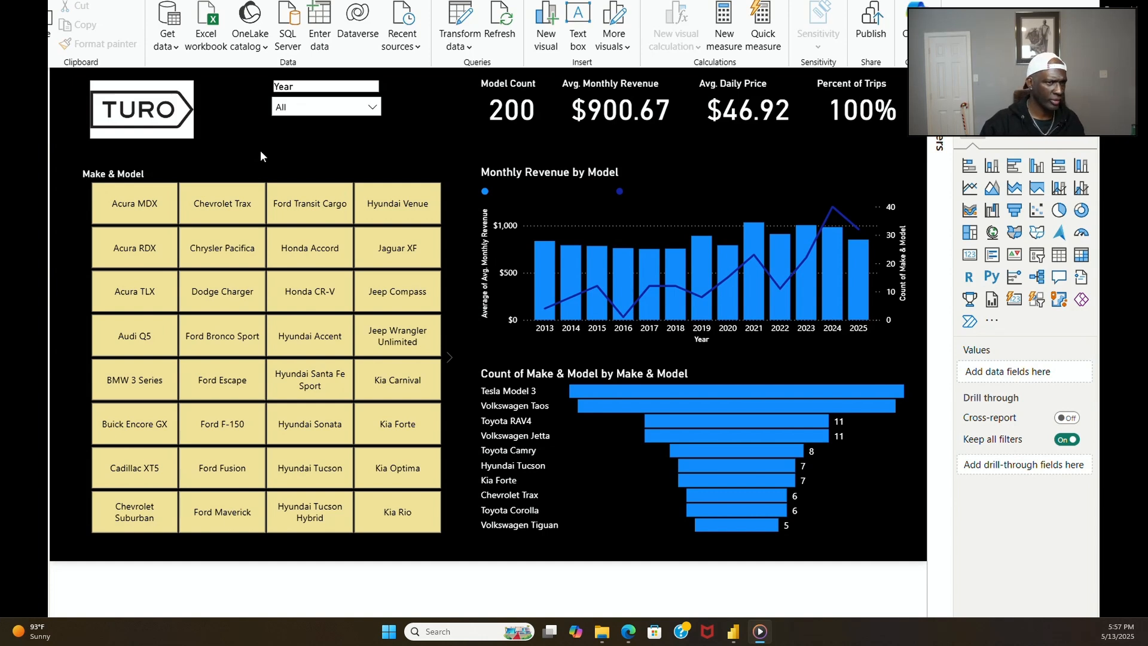
click(287, 122)
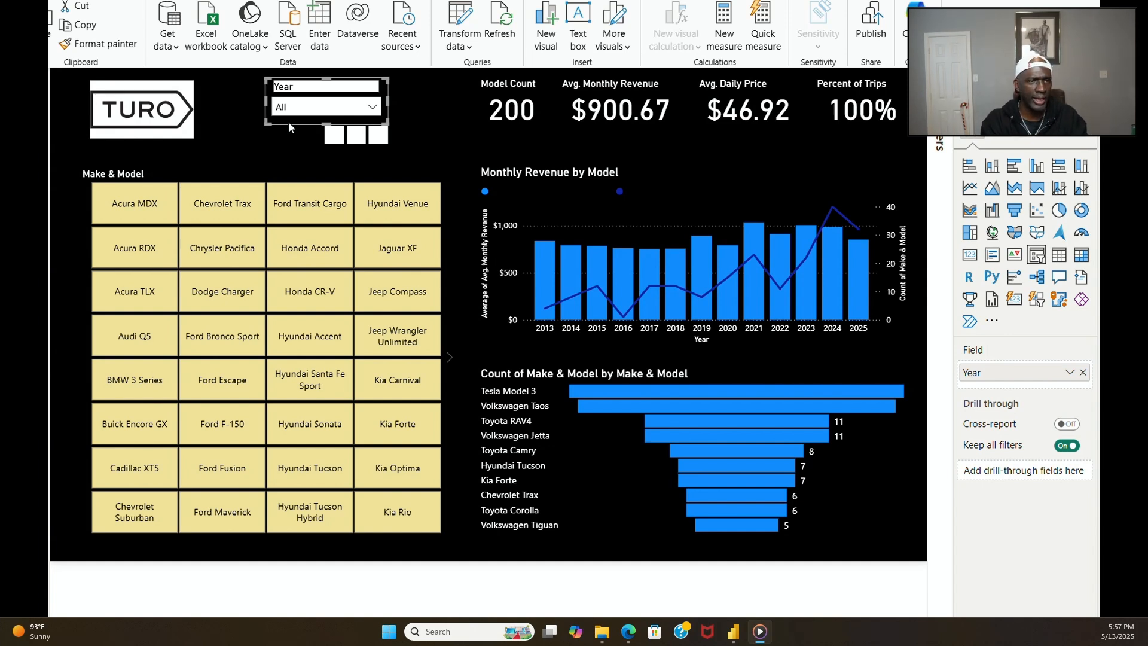
Step: Narrow the white TURO logo's frame and reposition it above the Make & Model slicer
click(182, 138)
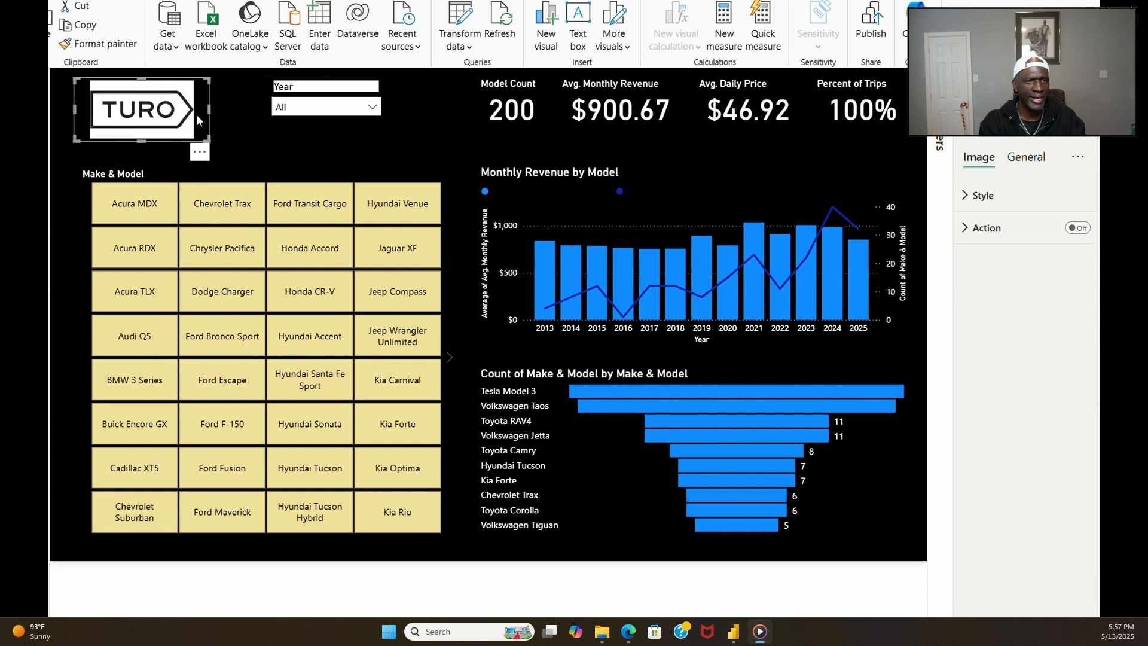
drag(208, 113, 181, 115)
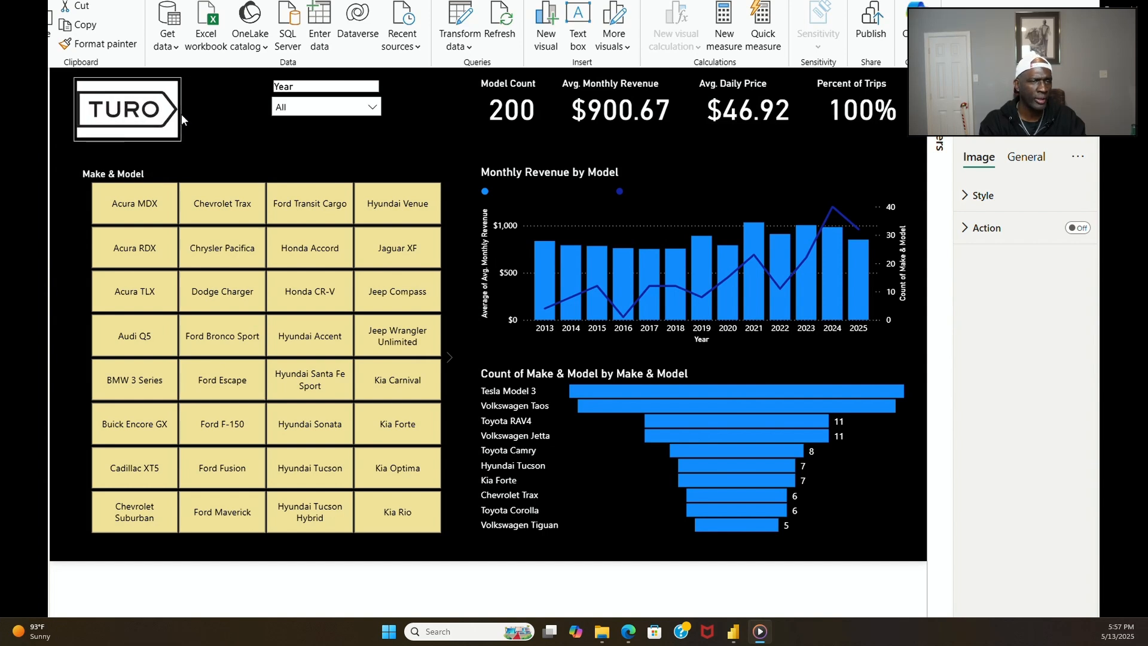
click(206, 141)
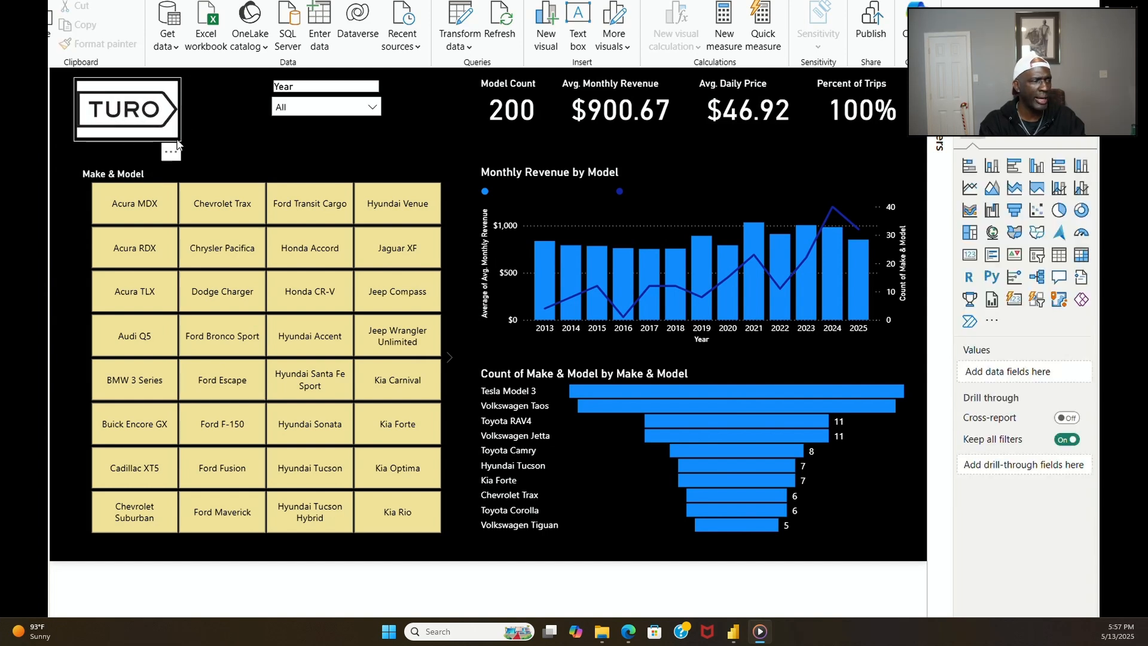
drag(180, 141, 191, 135)
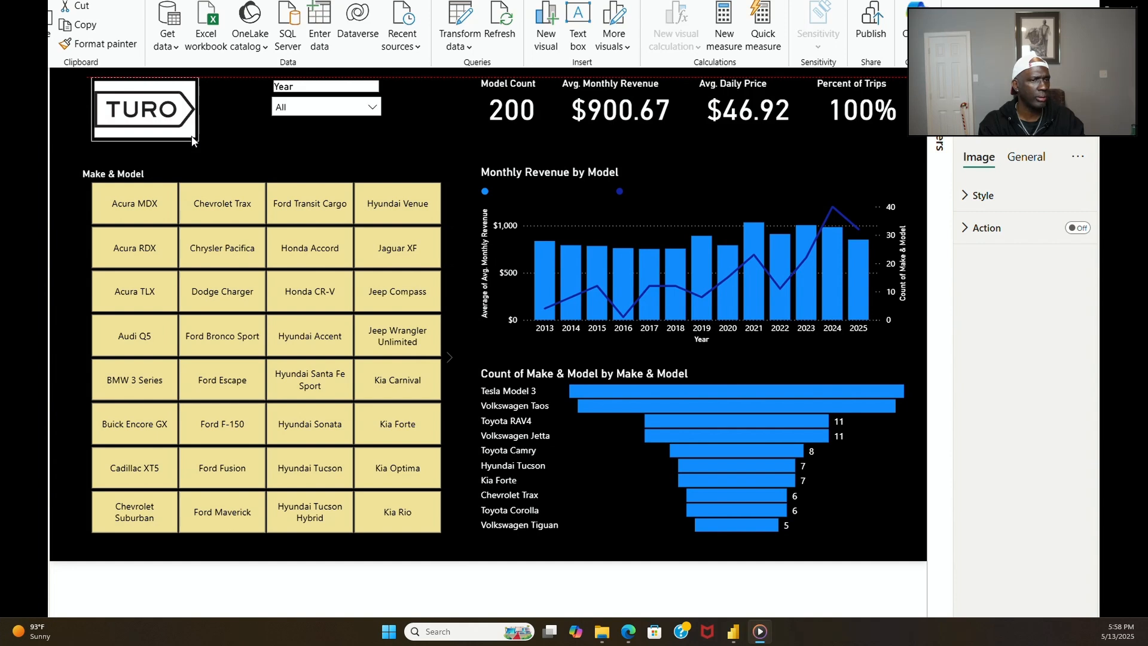
drag(192, 135, 196, 136)
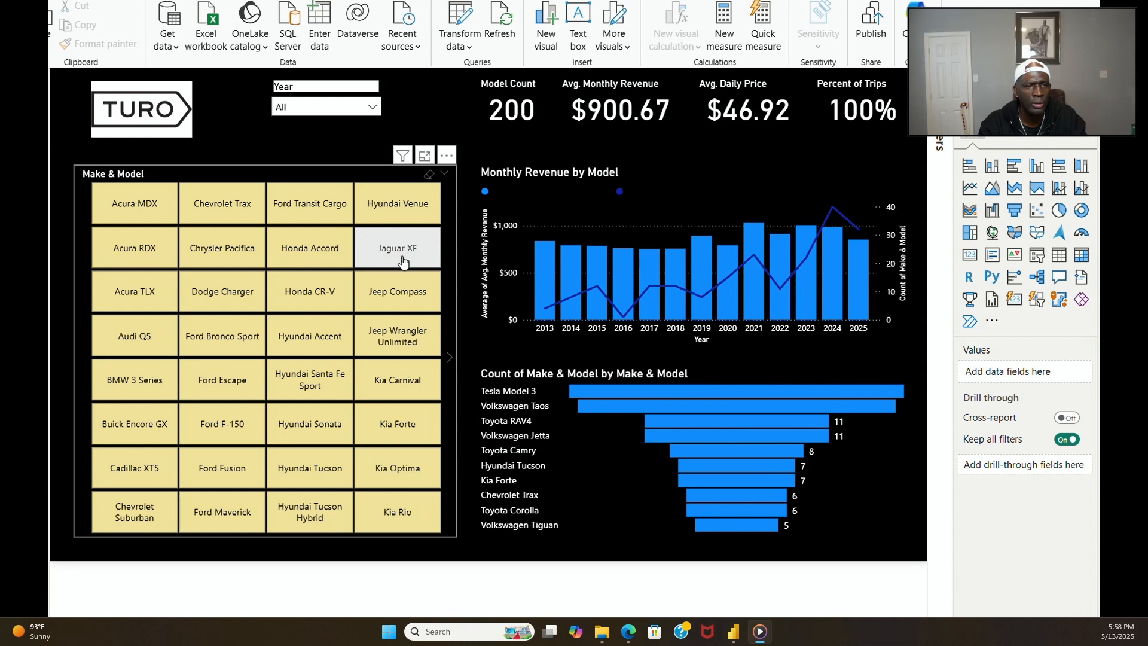
Step: Test the Make & Model slicer by filtering the dashboard to Jaguar XF, and clear the selection
click(425, 250)
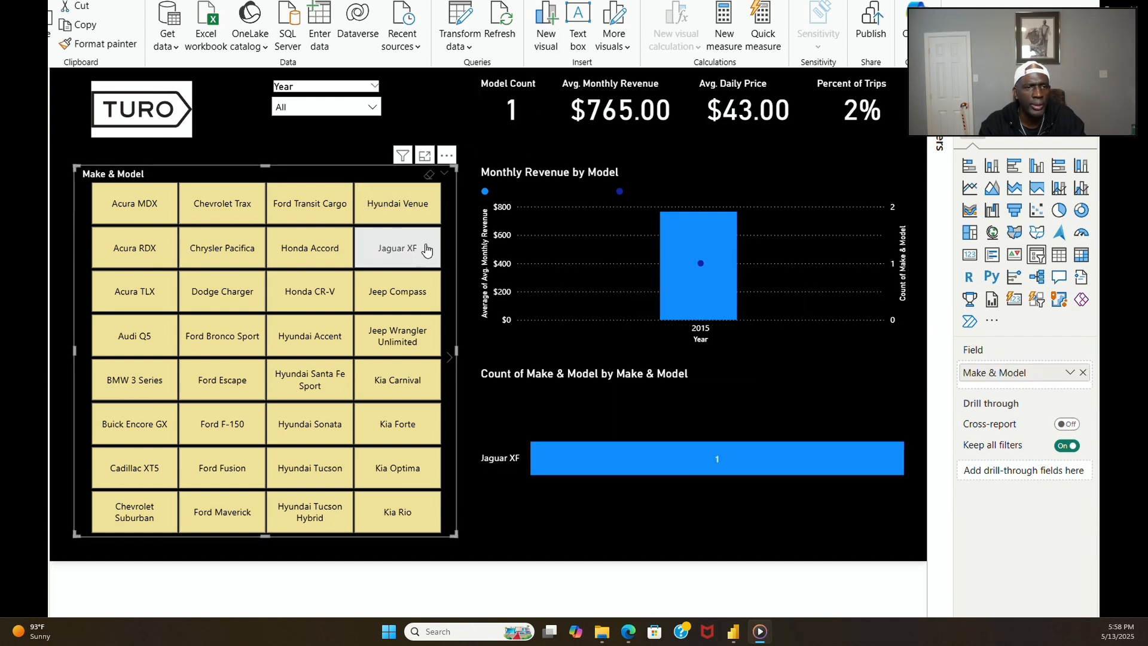
click(425, 249)
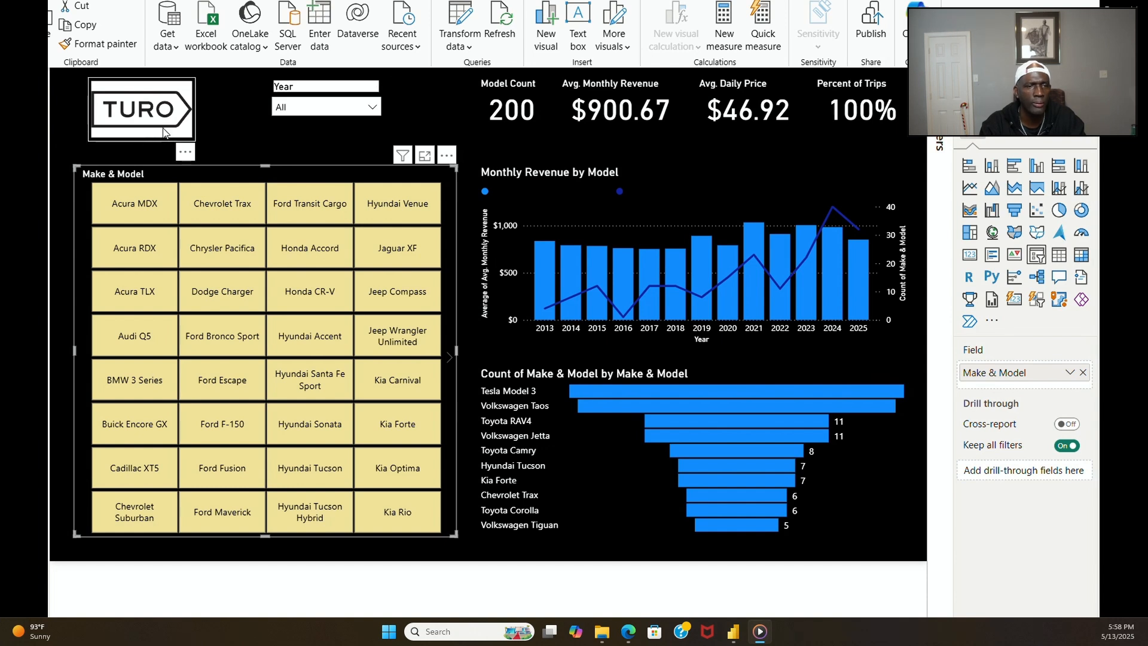
click(233, 146)
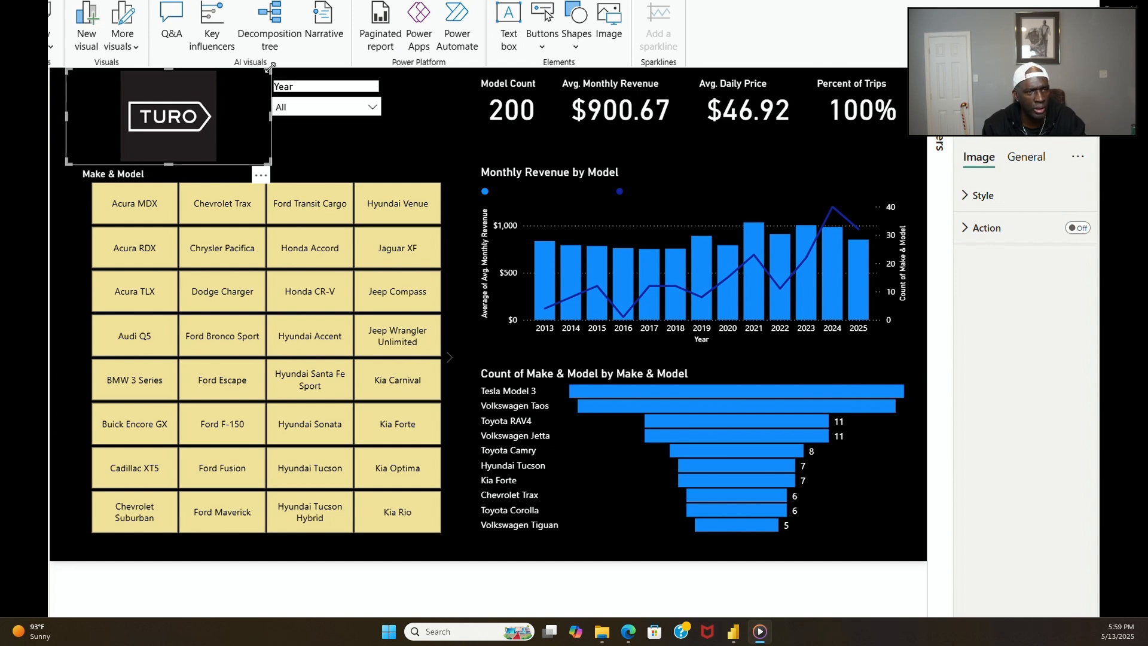
Step: Narrow the dark TURO logo's frame to fit its image and align it with the Make & Model heading below
drag(269, 70, 222, 110)
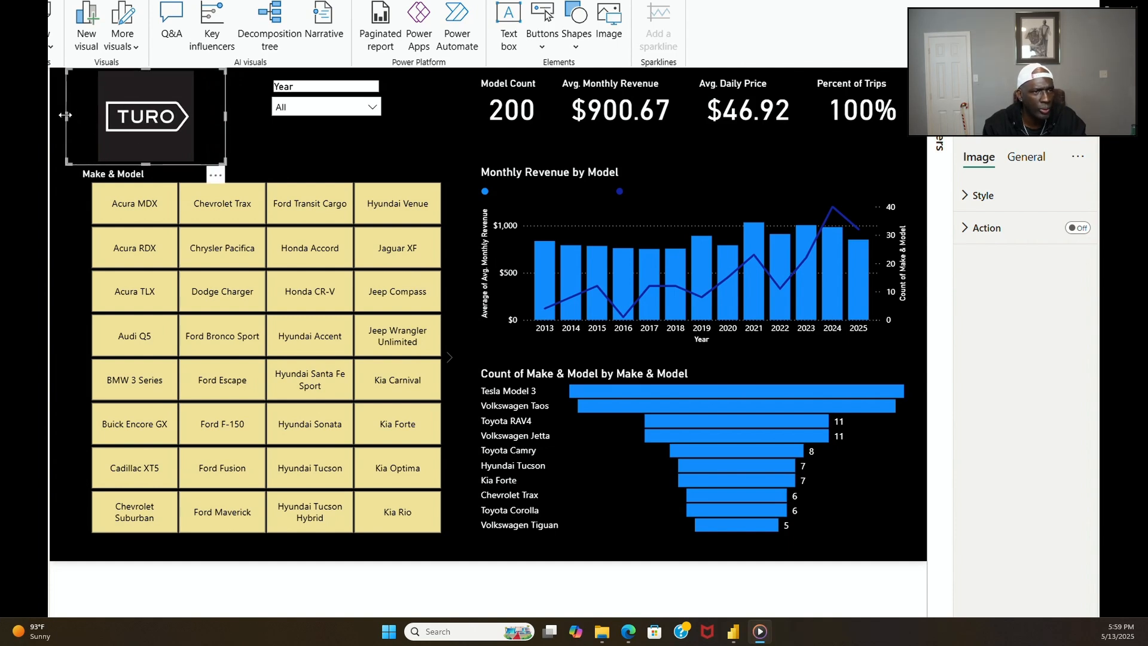
drag(66, 116, 87, 117)
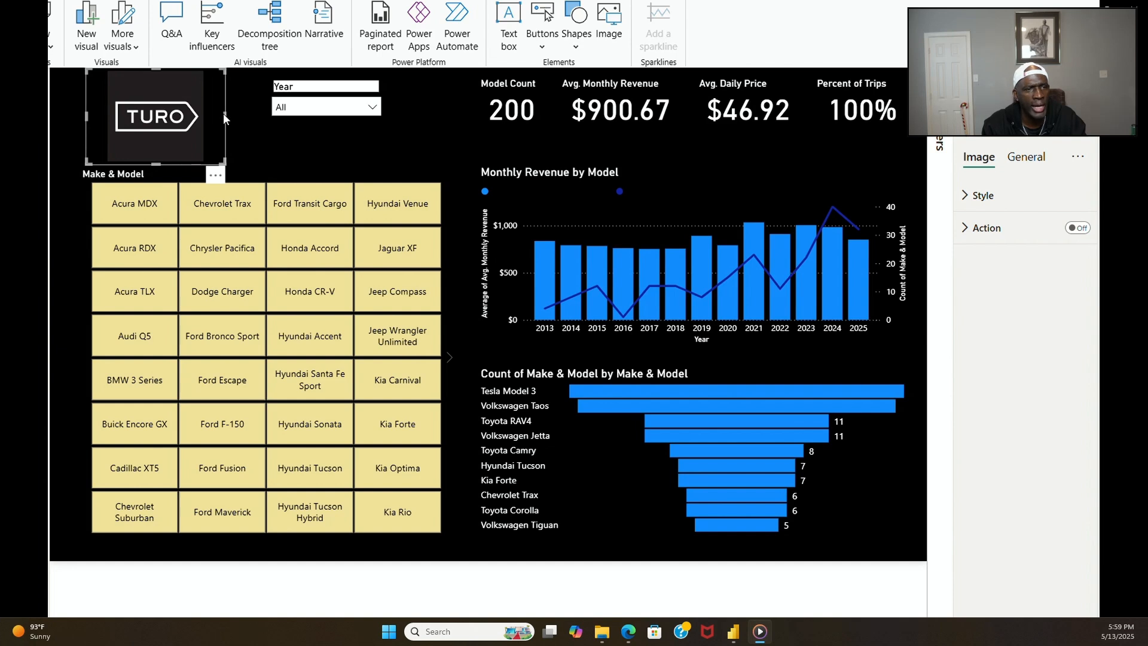
drag(224, 114, 189, 106)
click(216, 128)
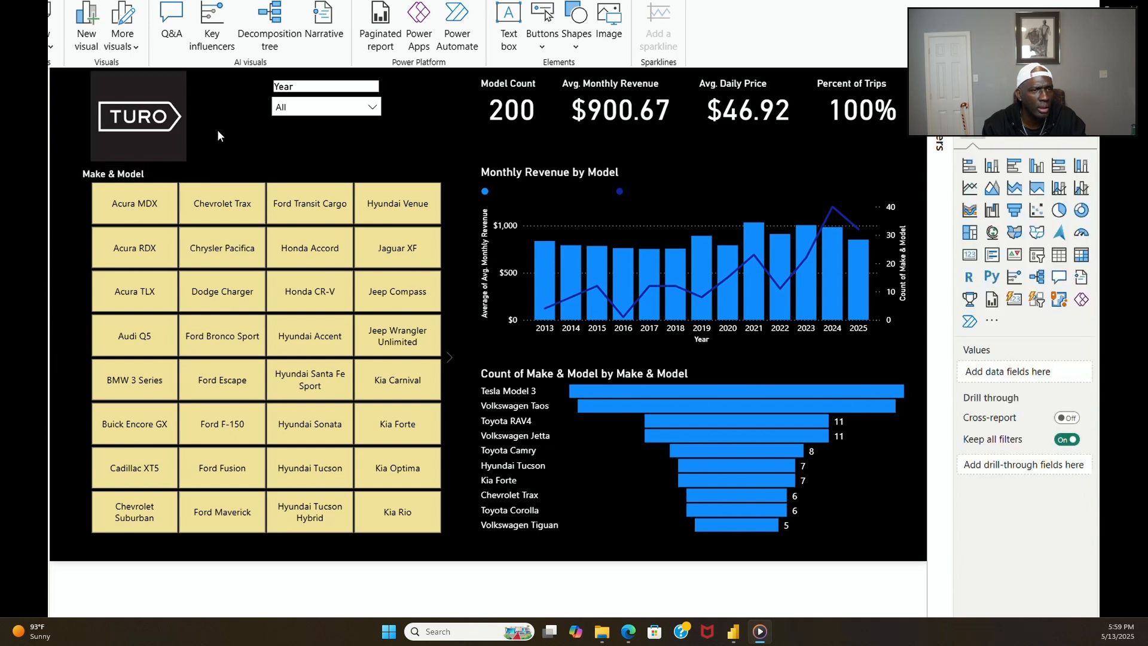
click(182, 119)
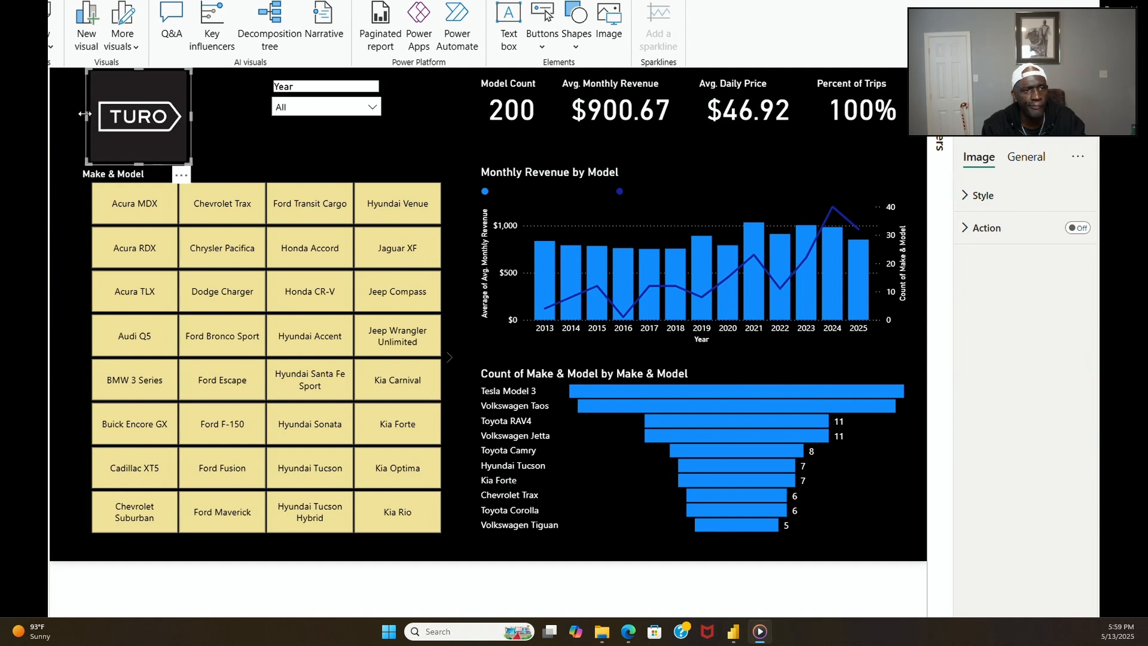
drag(84, 114, 80, 113)
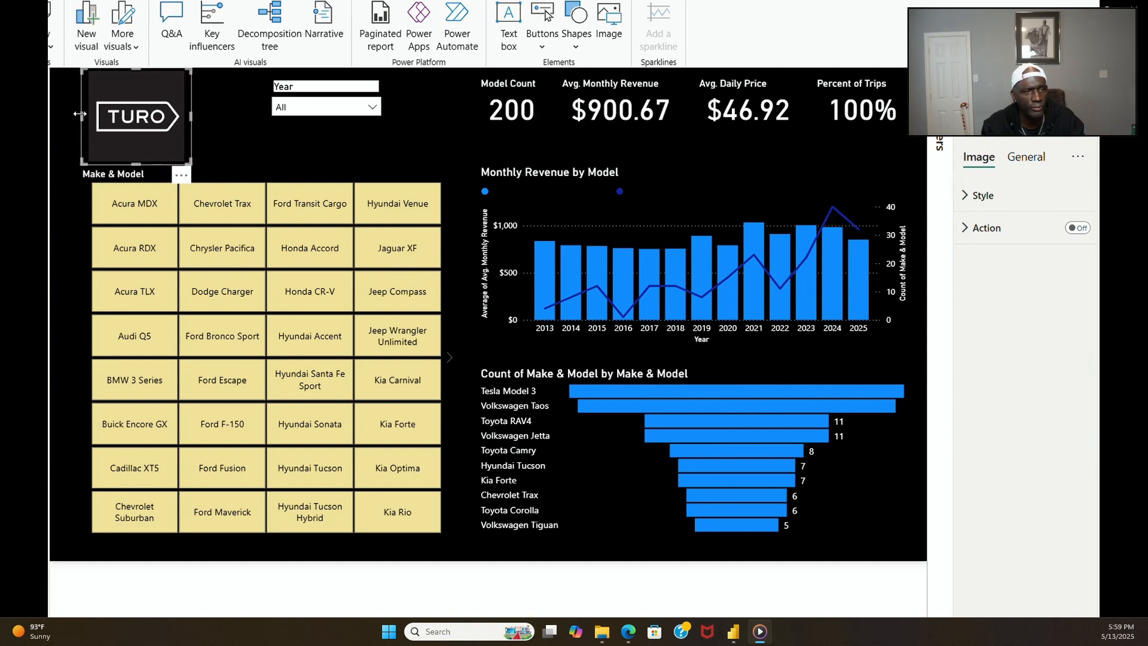
drag(191, 116, 183, 113)
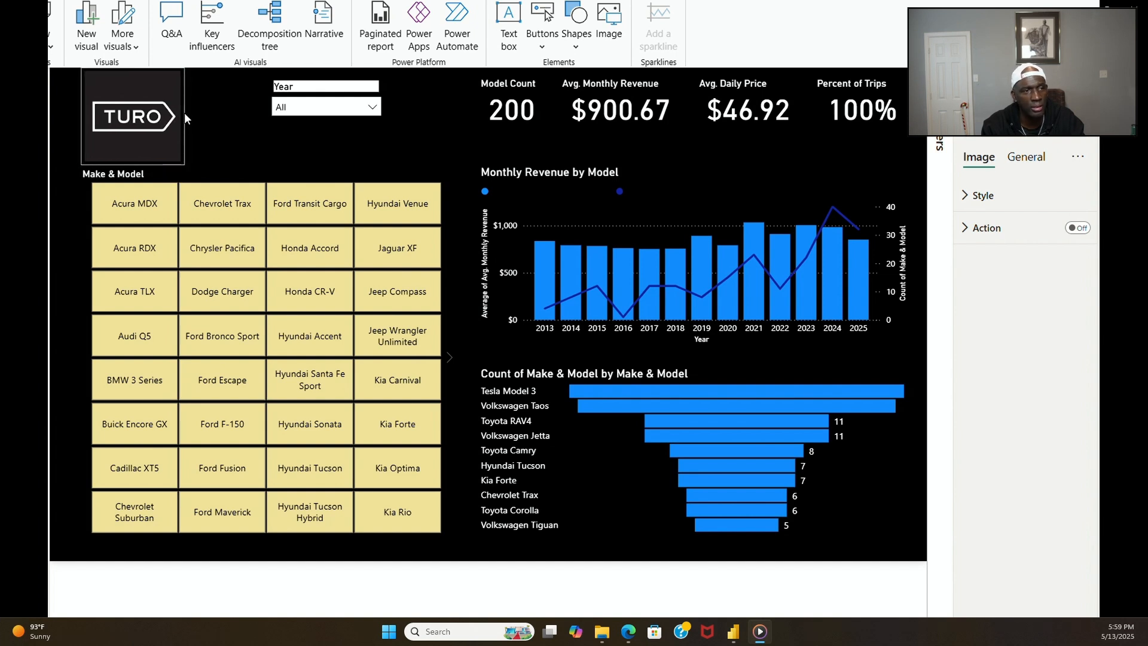
Step: Set the report page's canvas background to the custom hex color #1A1718
click(207, 137)
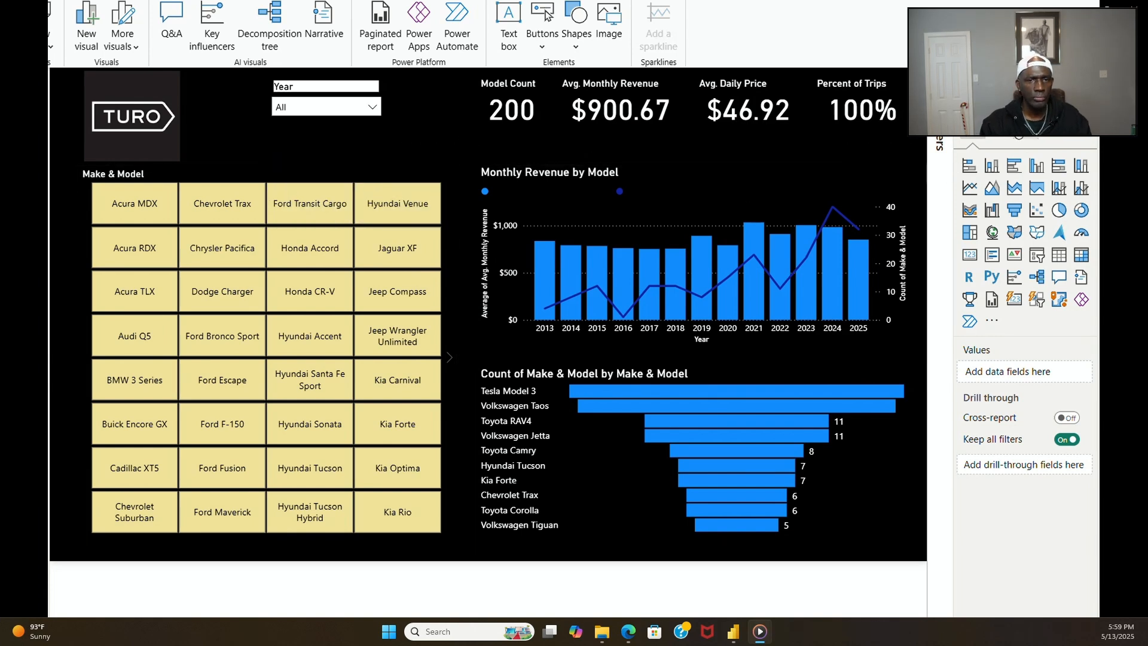
click(1019, 141)
click(1025, 268)
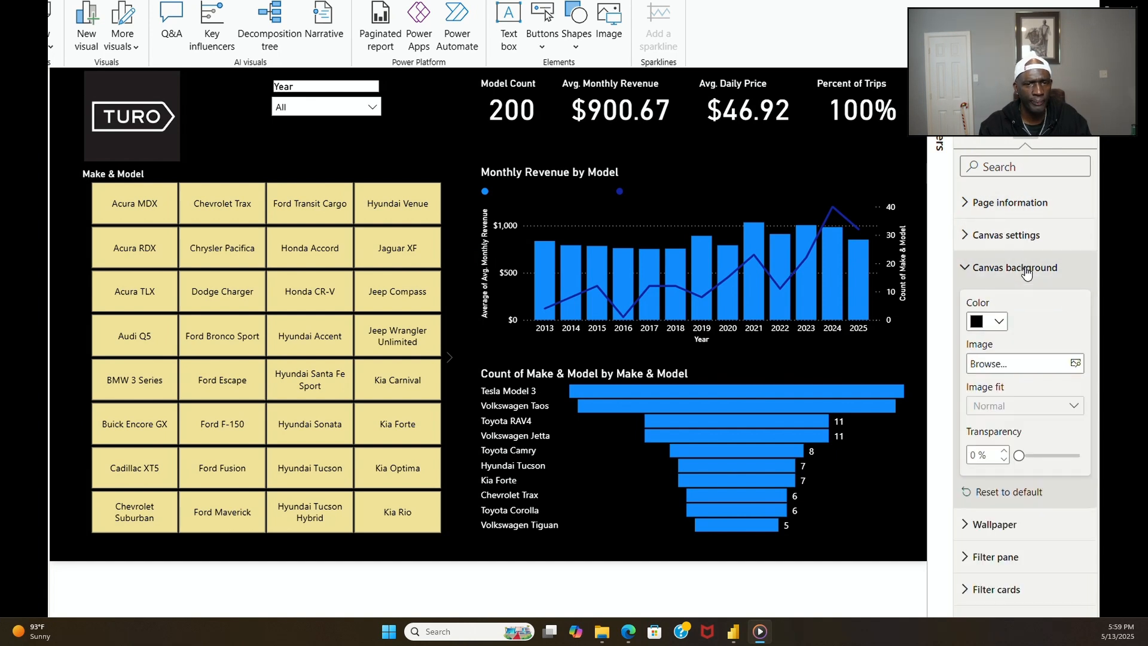
click(1001, 322)
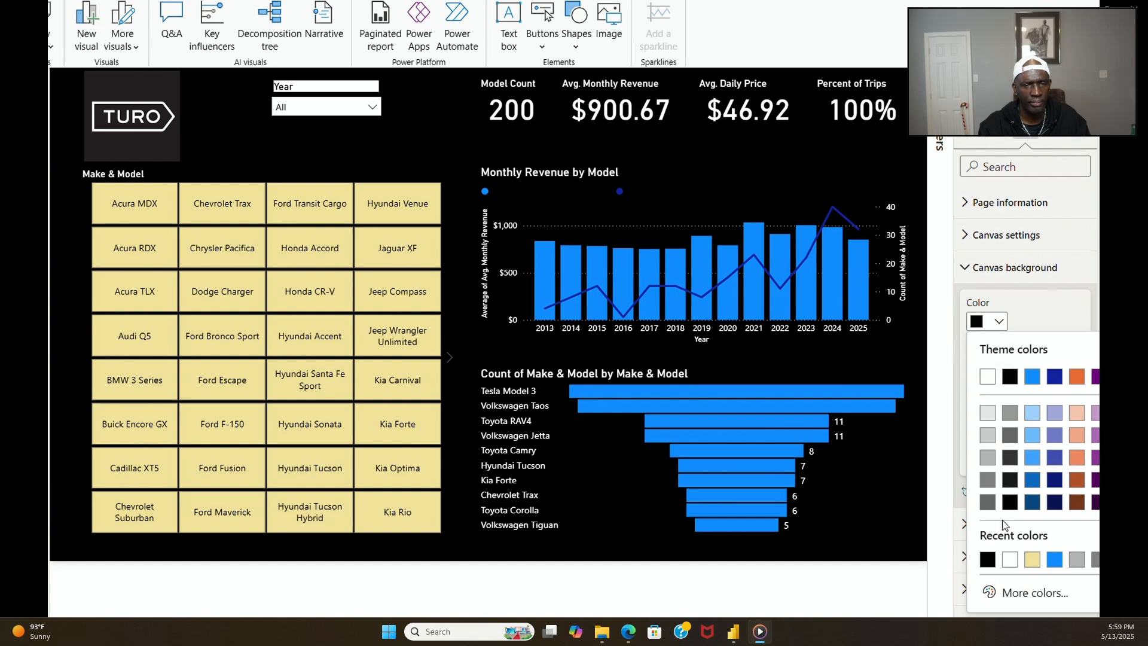
click(987, 560)
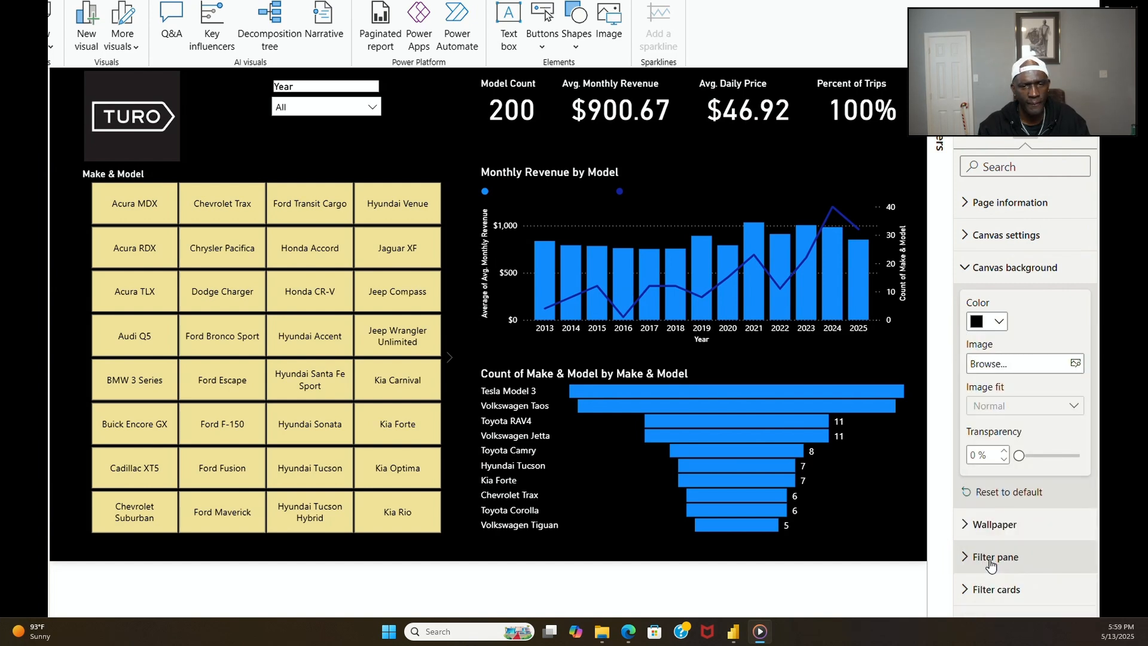
click(999, 322)
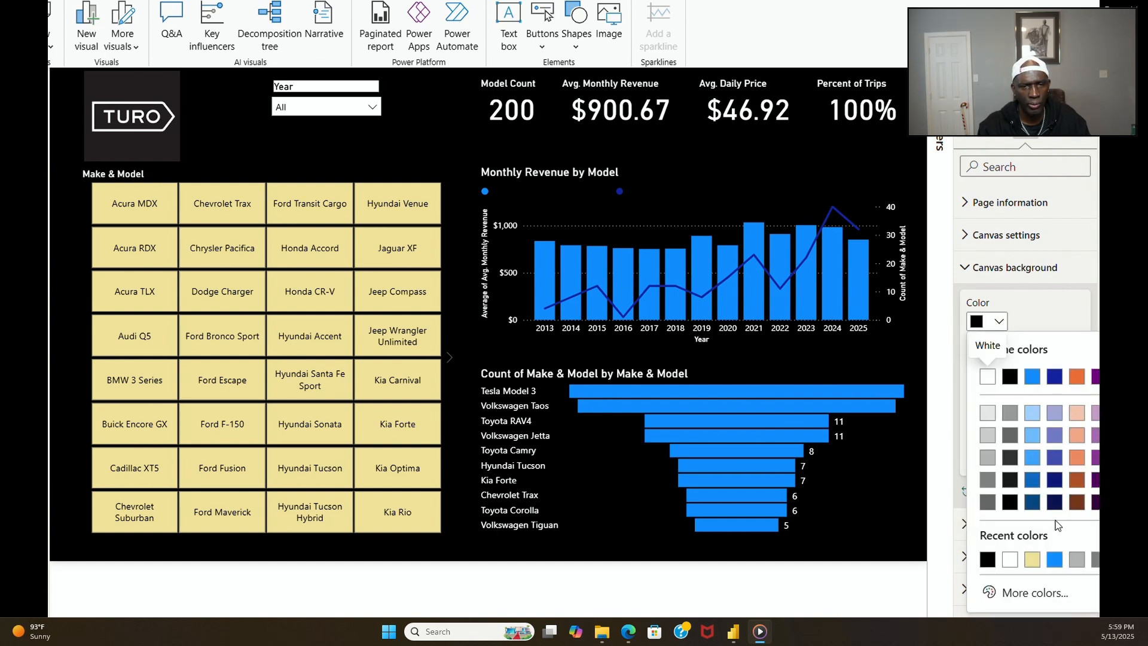
click(1019, 593)
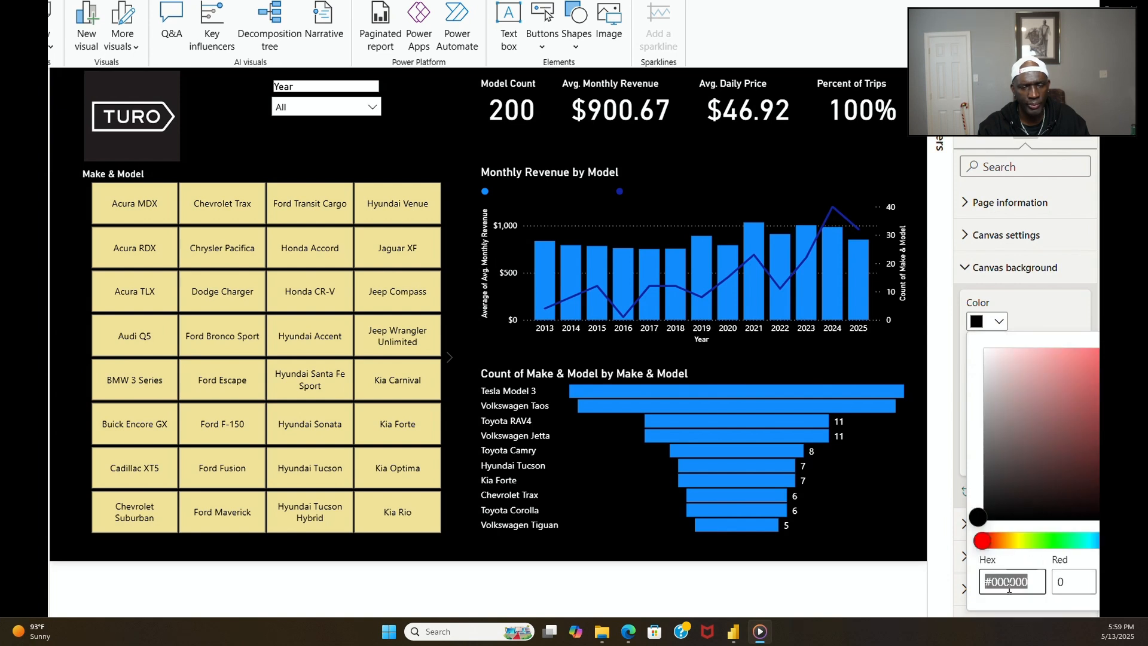
text(#1A1718)
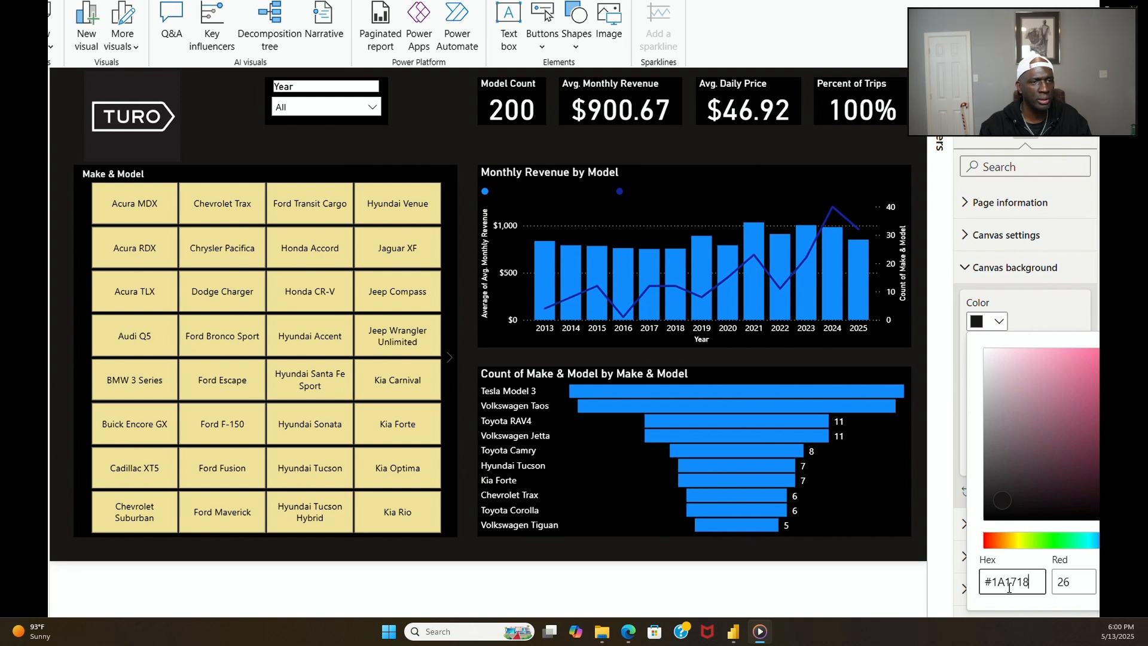
click(1040, 609)
click(1017, 620)
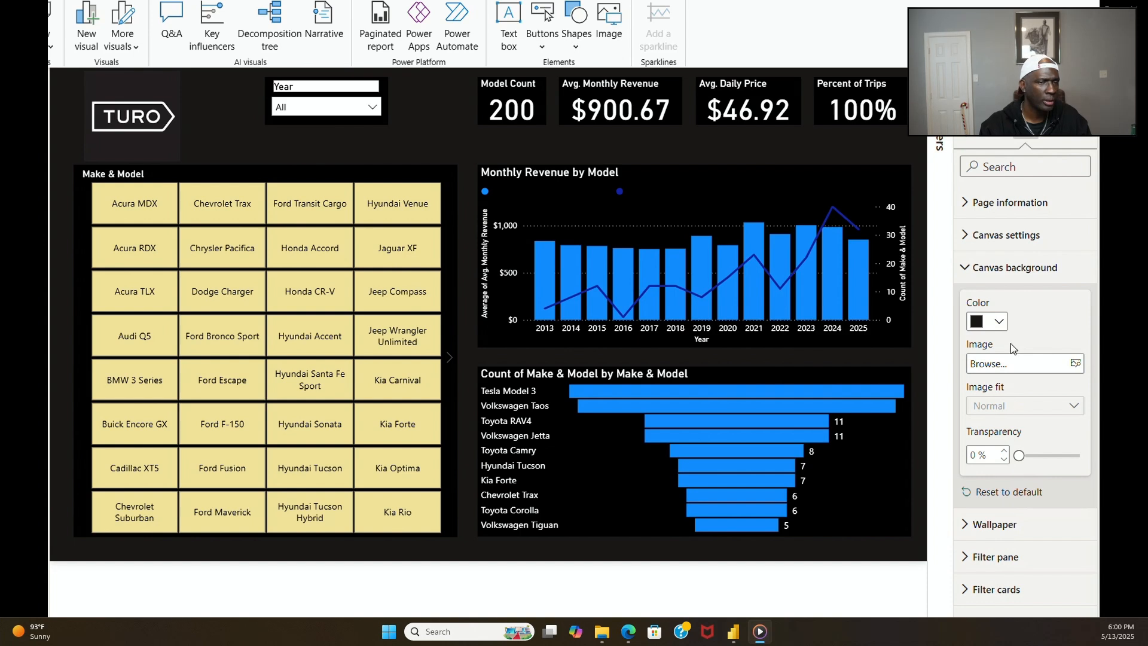
click(998, 322)
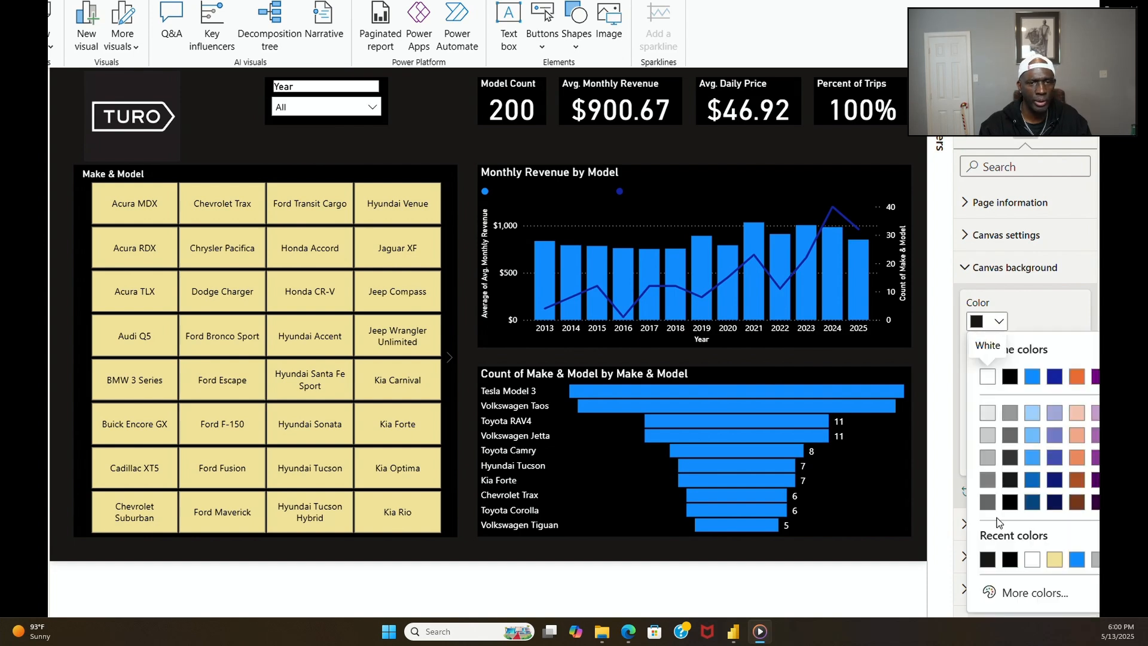
click(986, 562)
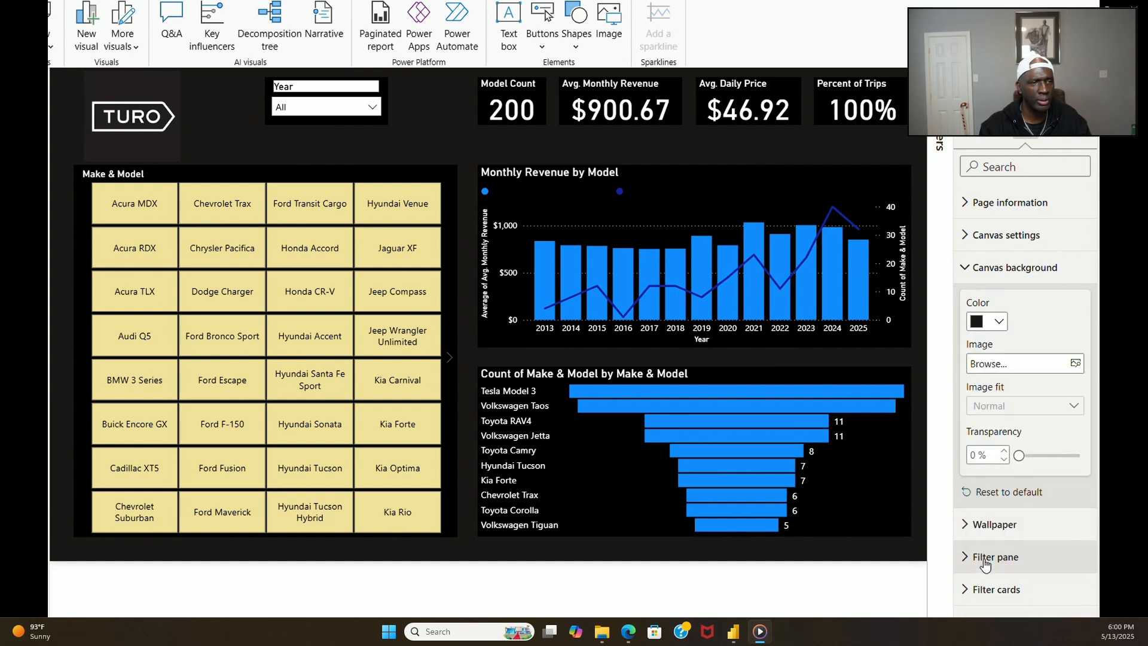
Step: Set the Make & Model slicer's background to the same dark color as the canvas, #1A1718
click(457, 417)
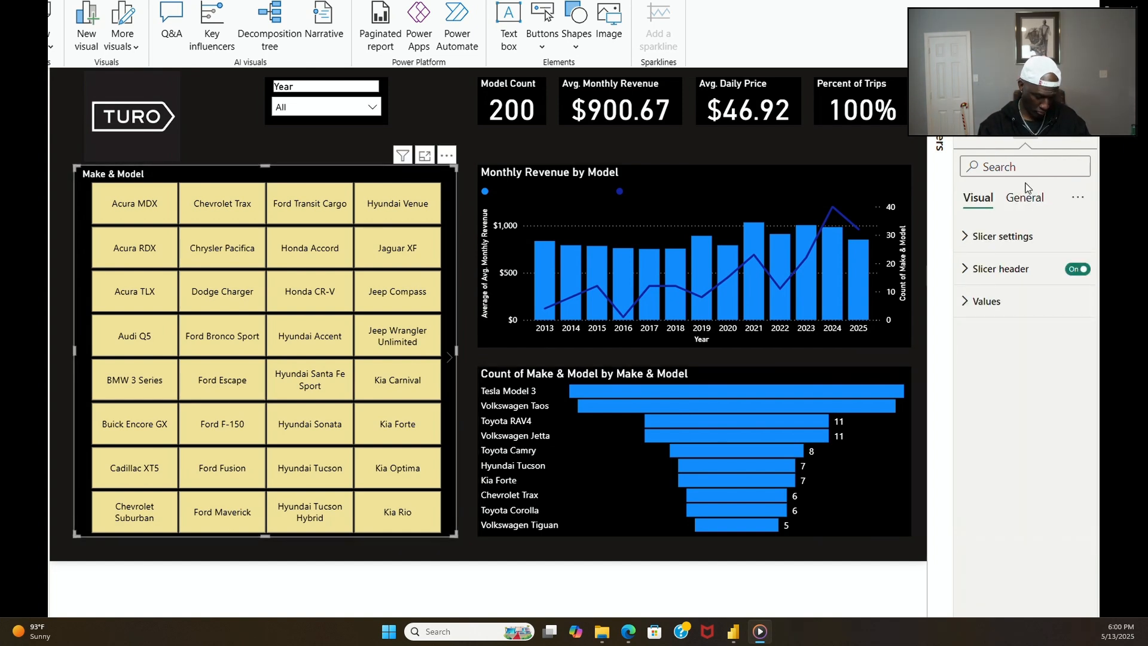
click(1025, 199)
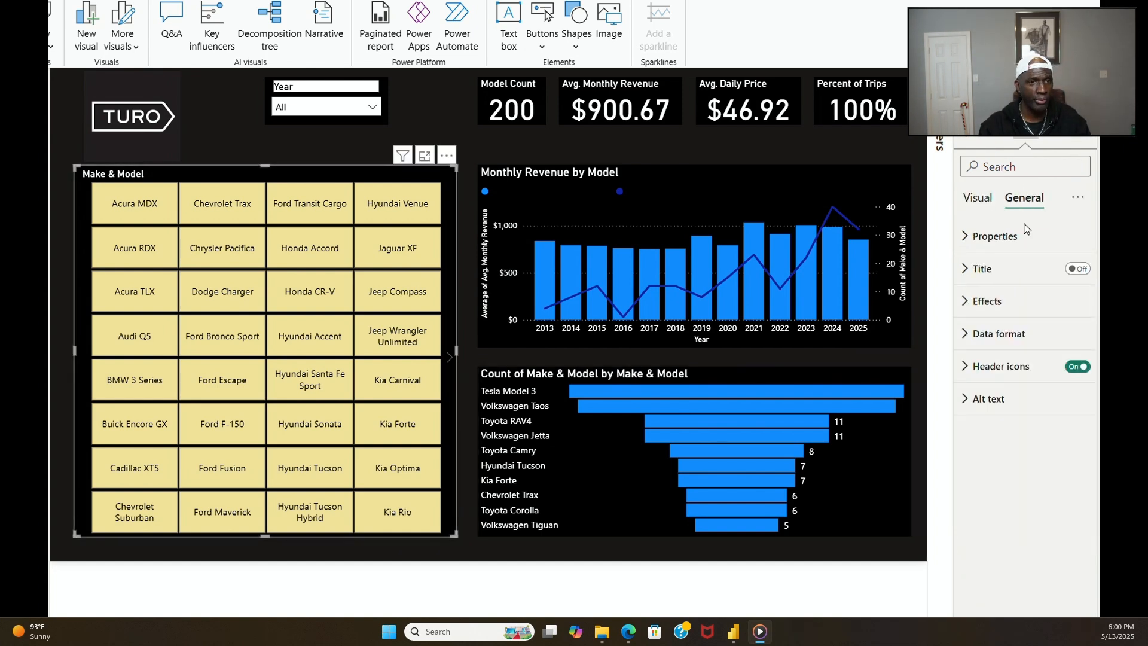
click(1020, 300)
click(999, 381)
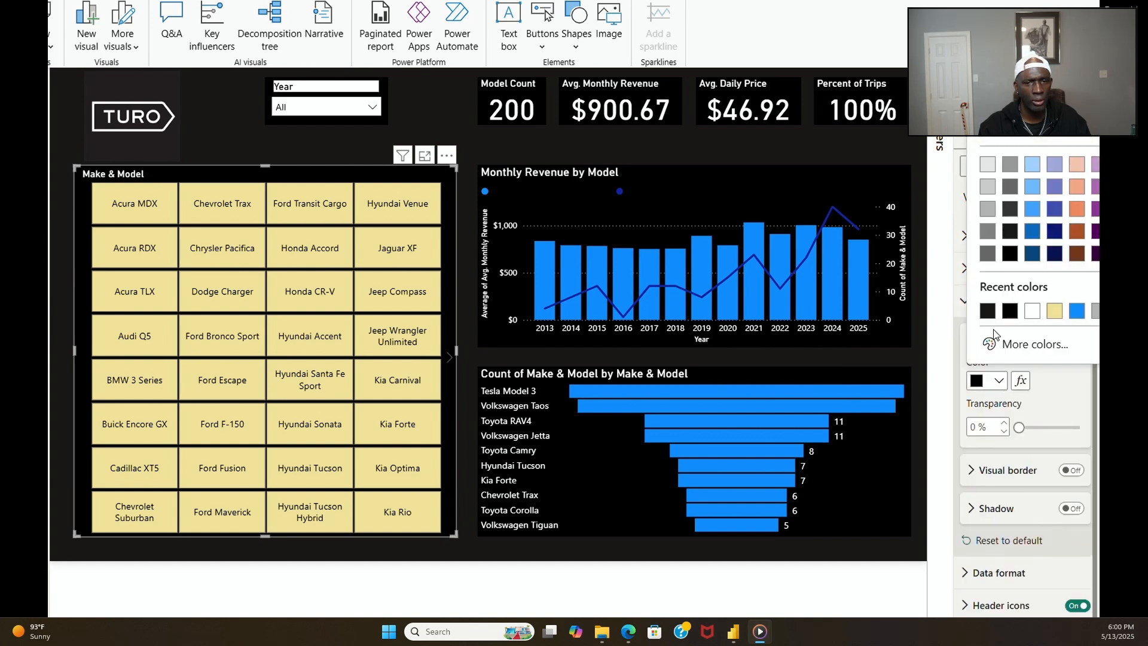
click(987, 310)
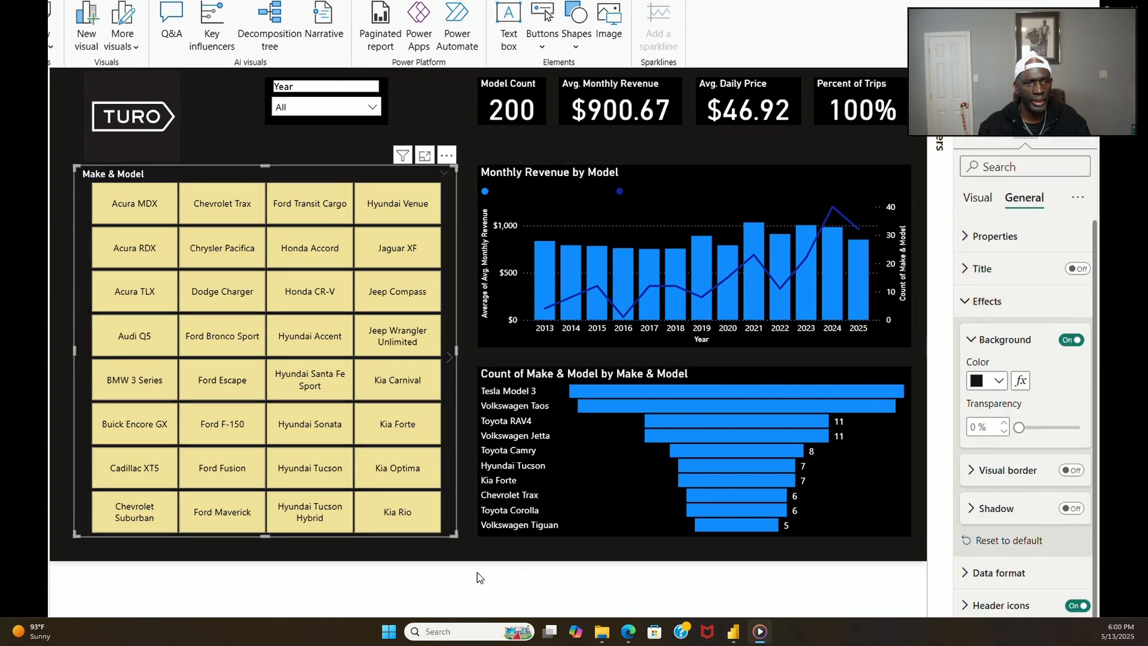
click(481, 555)
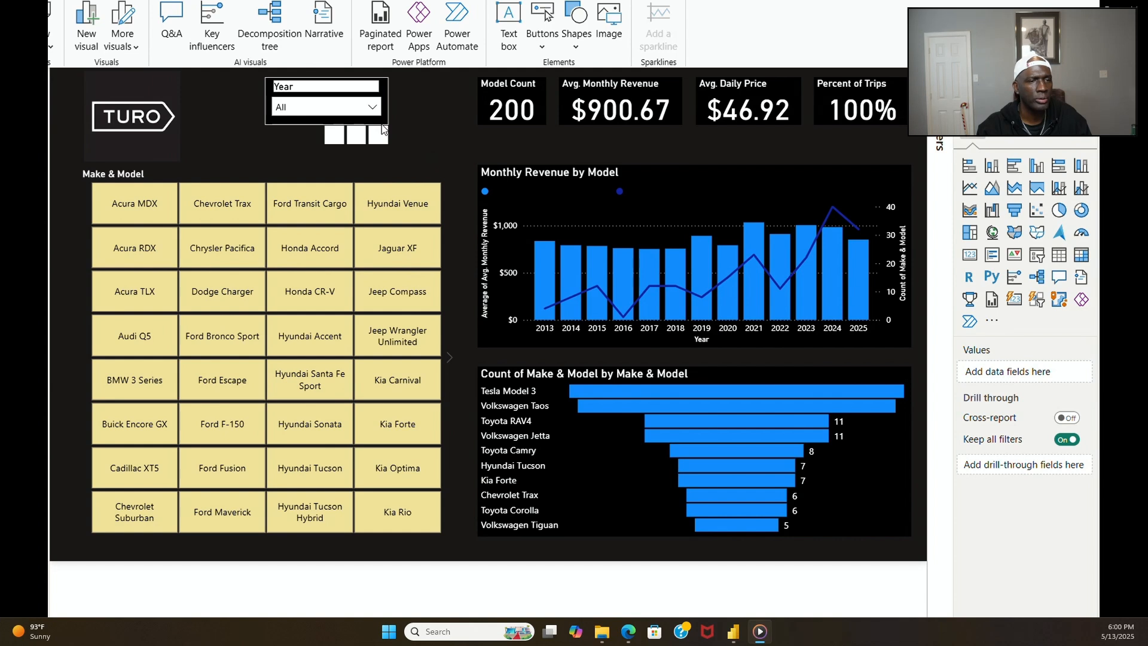
Step: Set the Year slicer's background to the custom hex color #1A1718
click(382, 125)
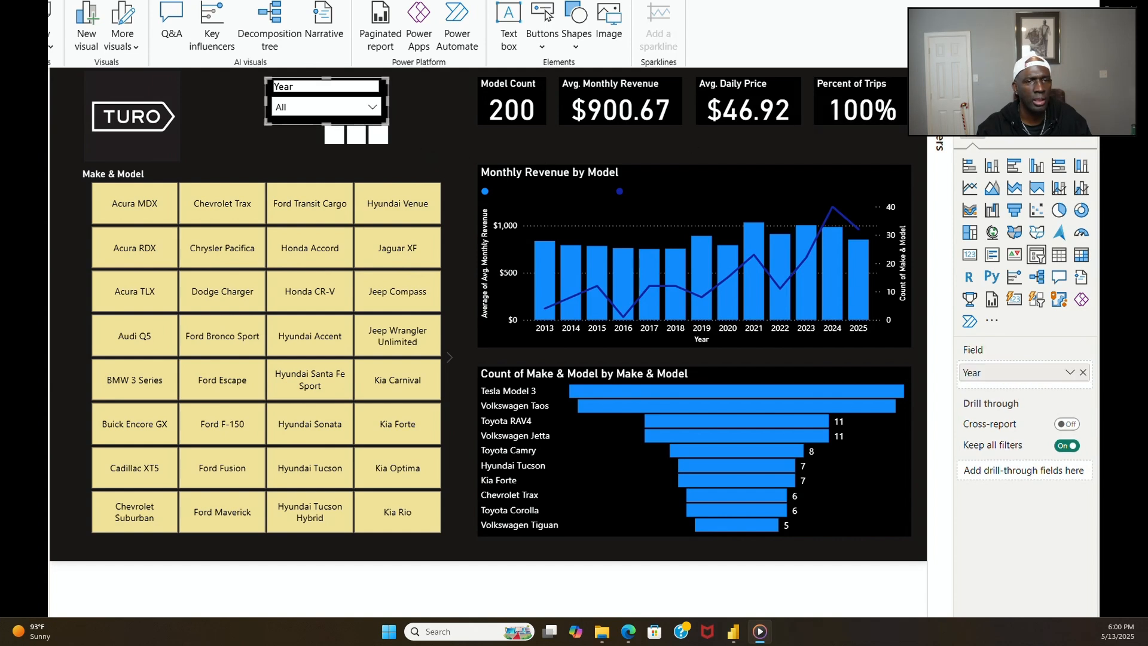
click(1026, 141)
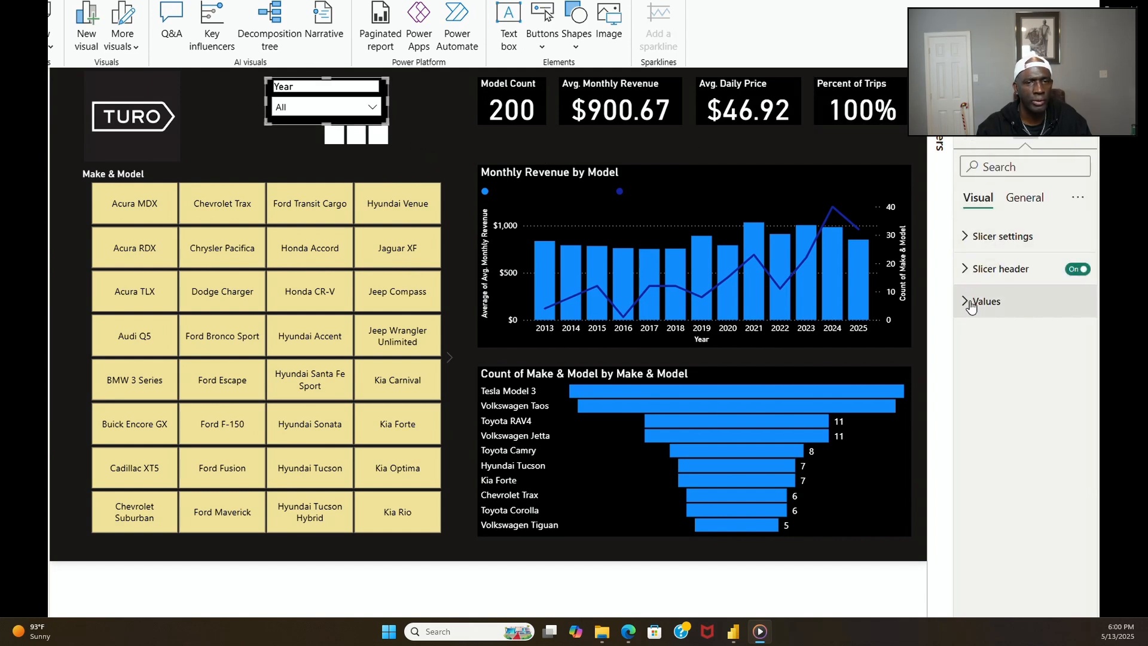
click(1023, 198)
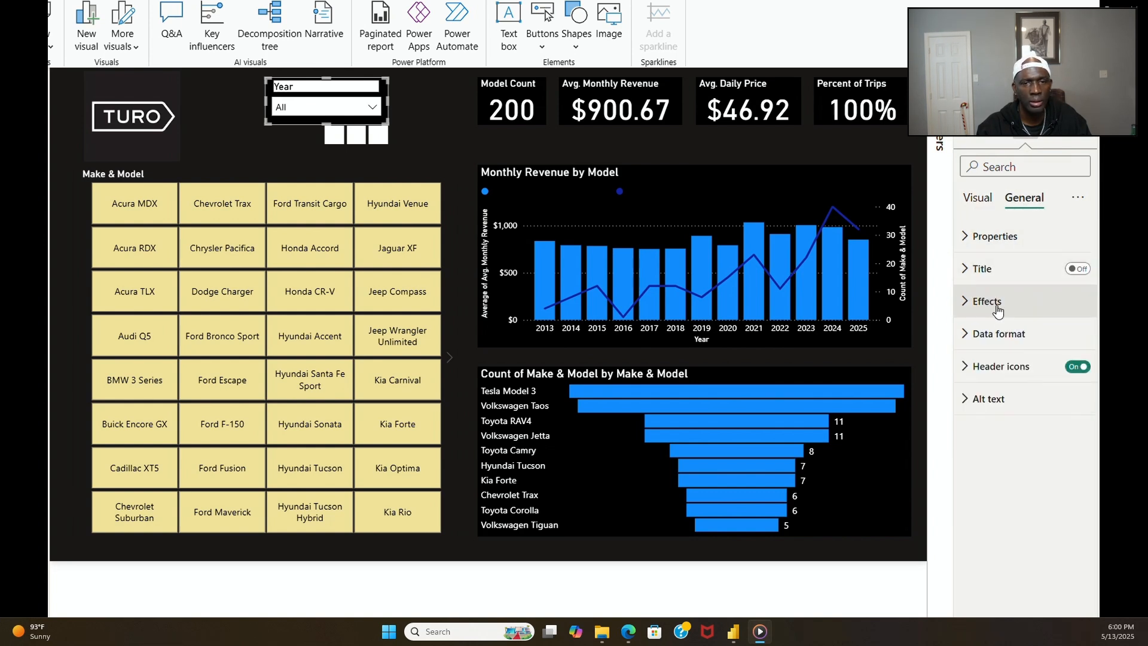
click(994, 302)
click(995, 382)
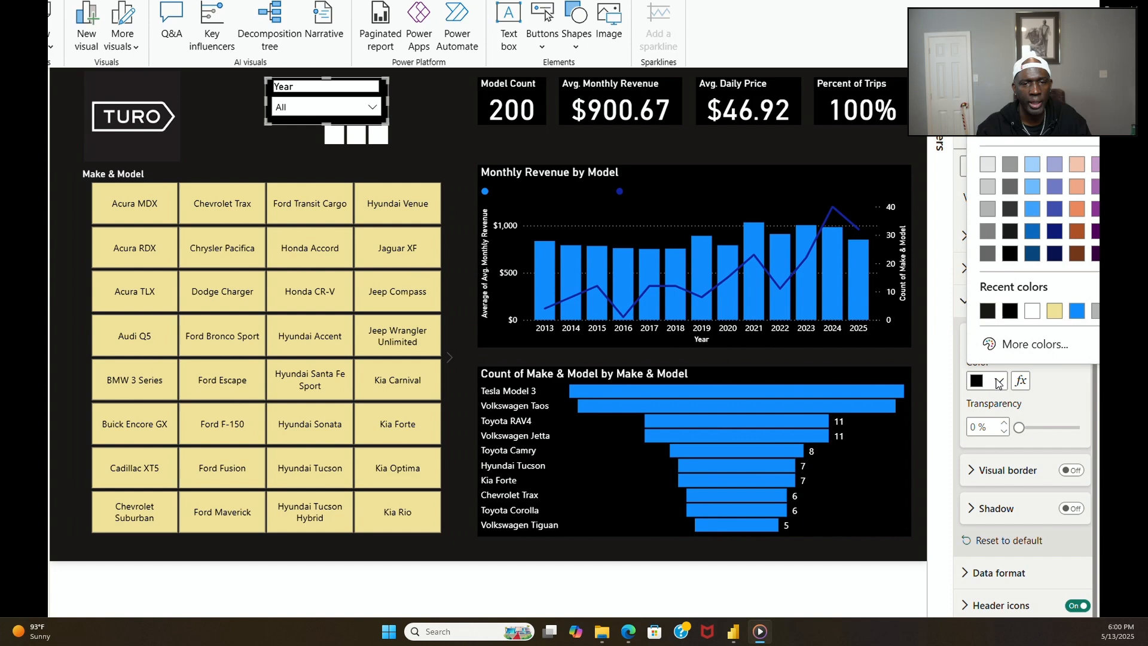
click(1010, 346)
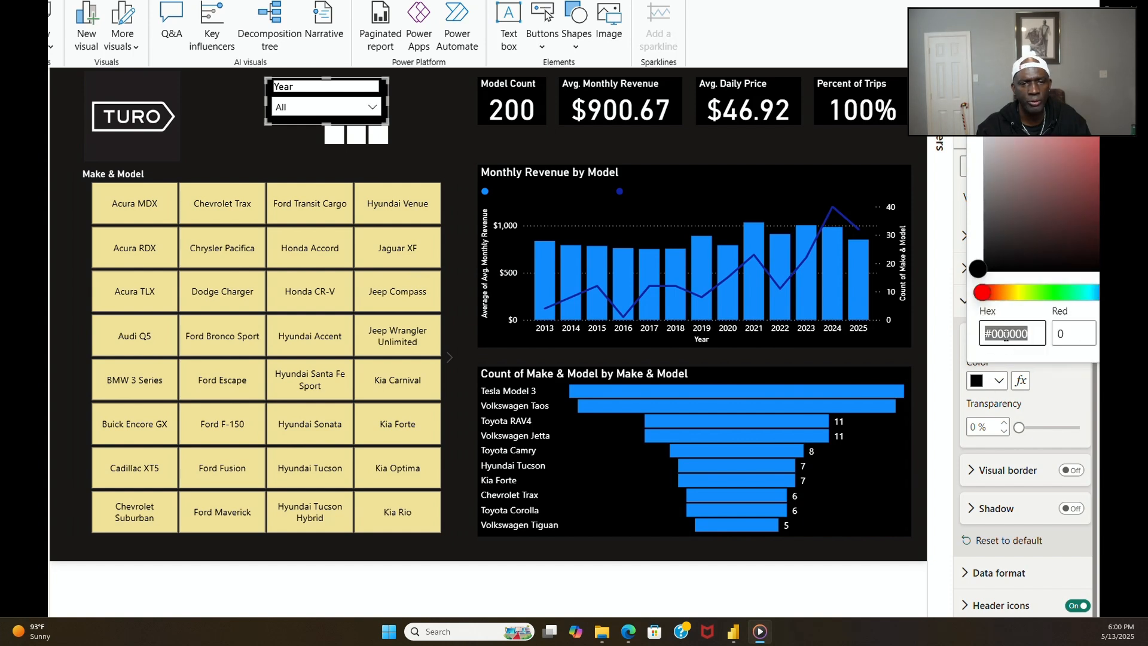
text(#1A1718)
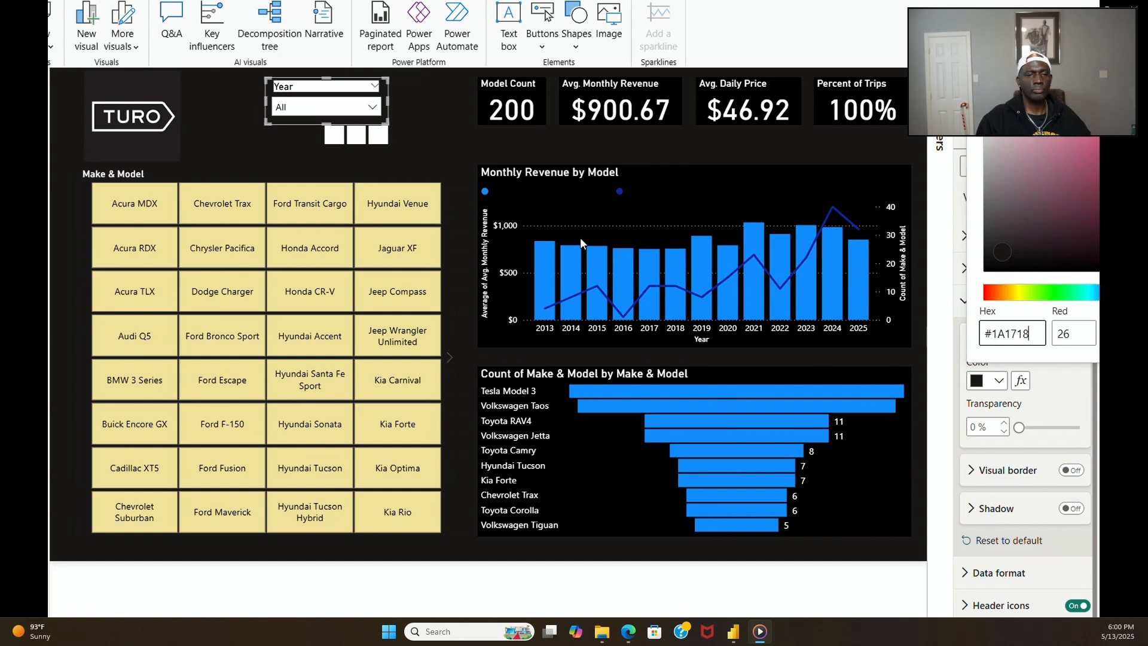
click(448, 164)
click(408, 156)
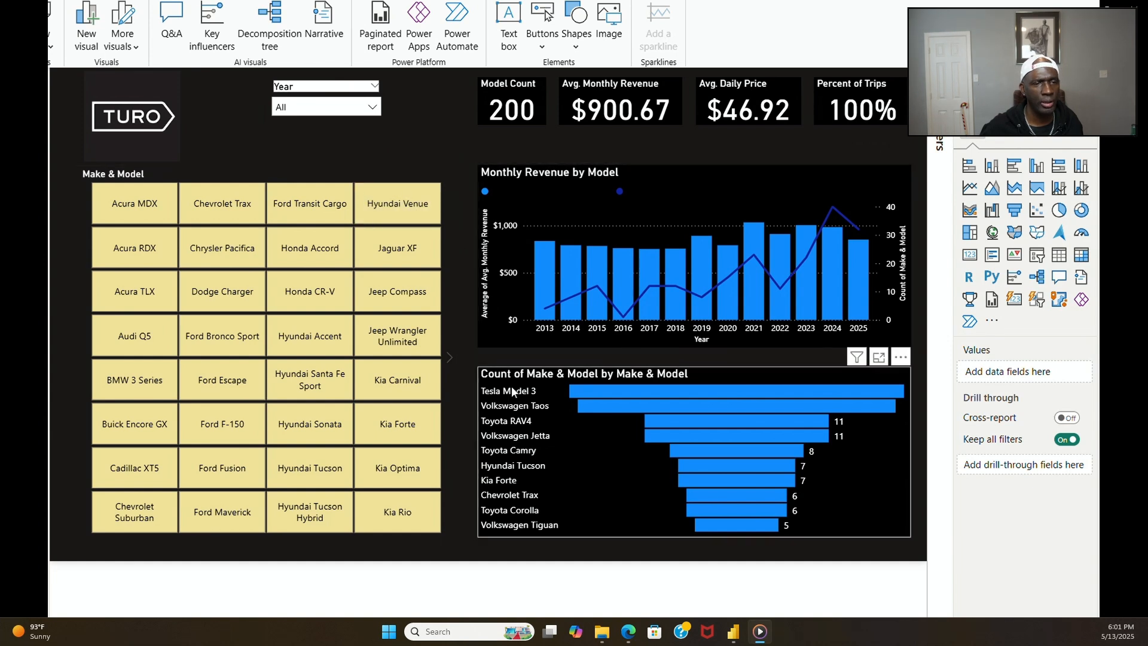
Step: Set the Monthly Revenue by Model chart's background to the recent dark color #1A1718
click(504, 347)
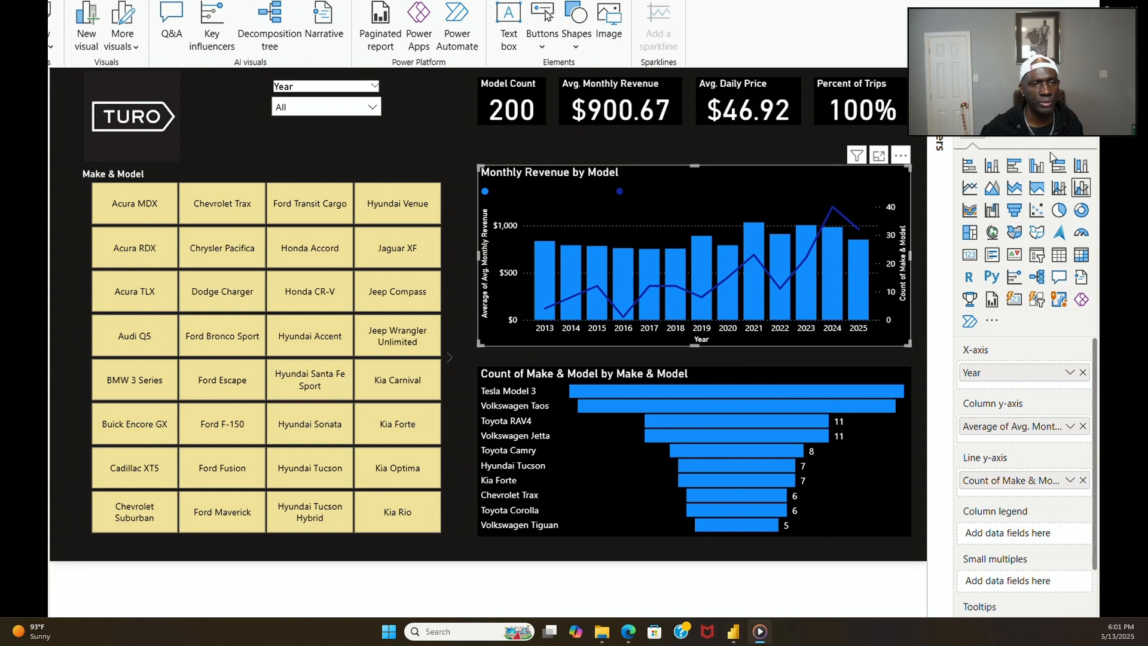
click(1029, 138)
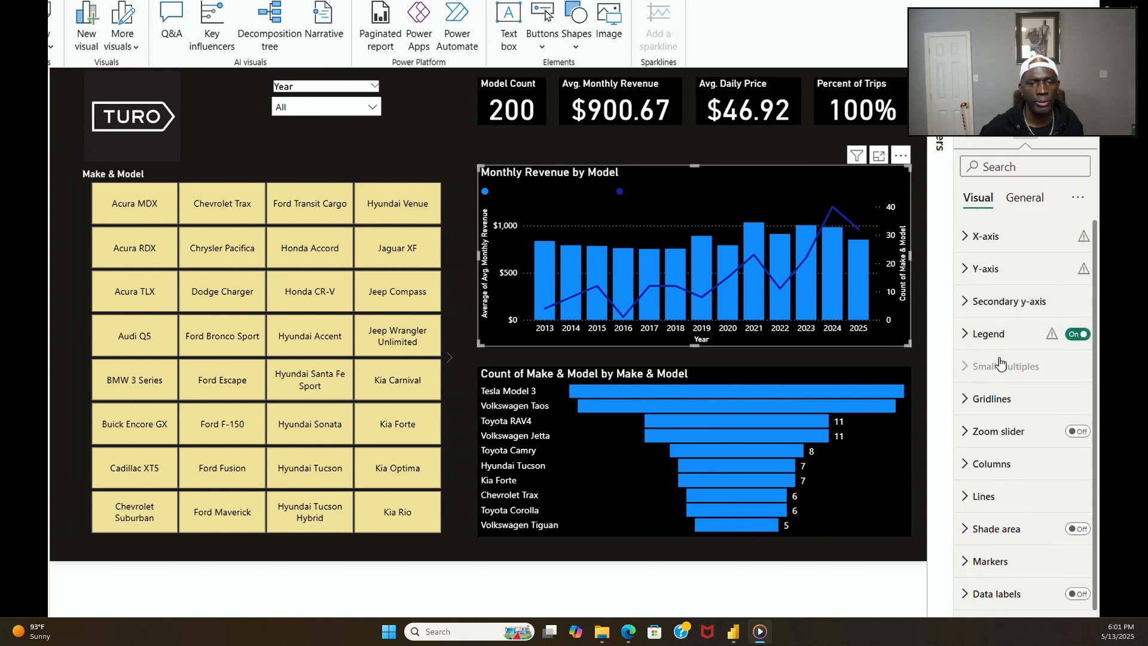
click(1024, 199)
click(1003, 303)
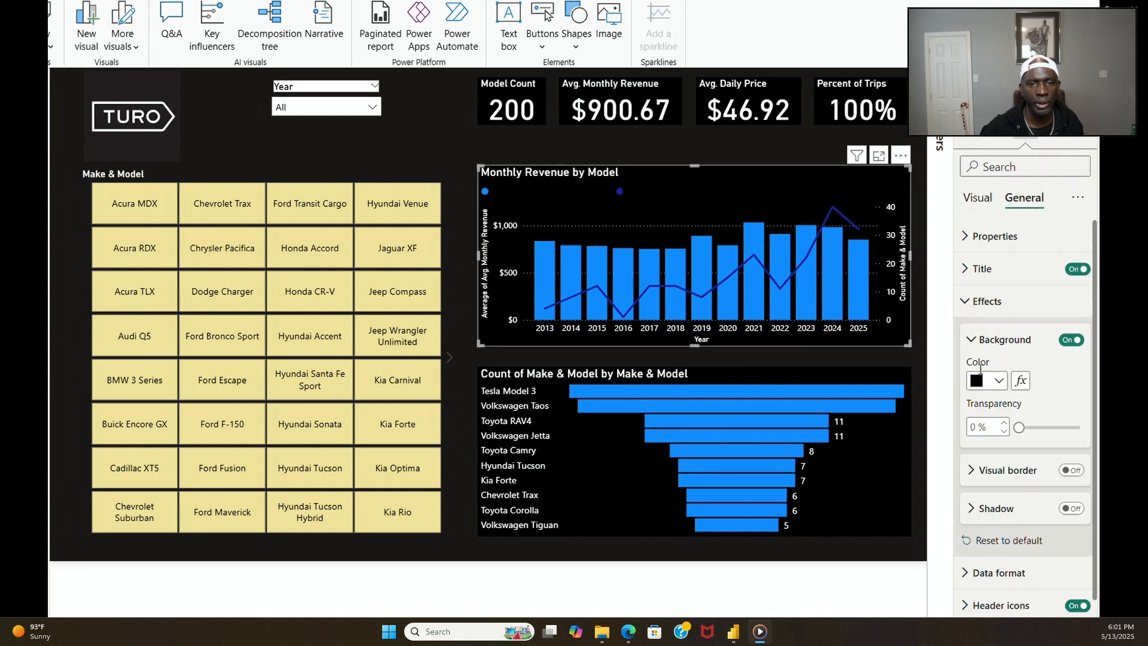
click(999, 382)
click(988, 312)
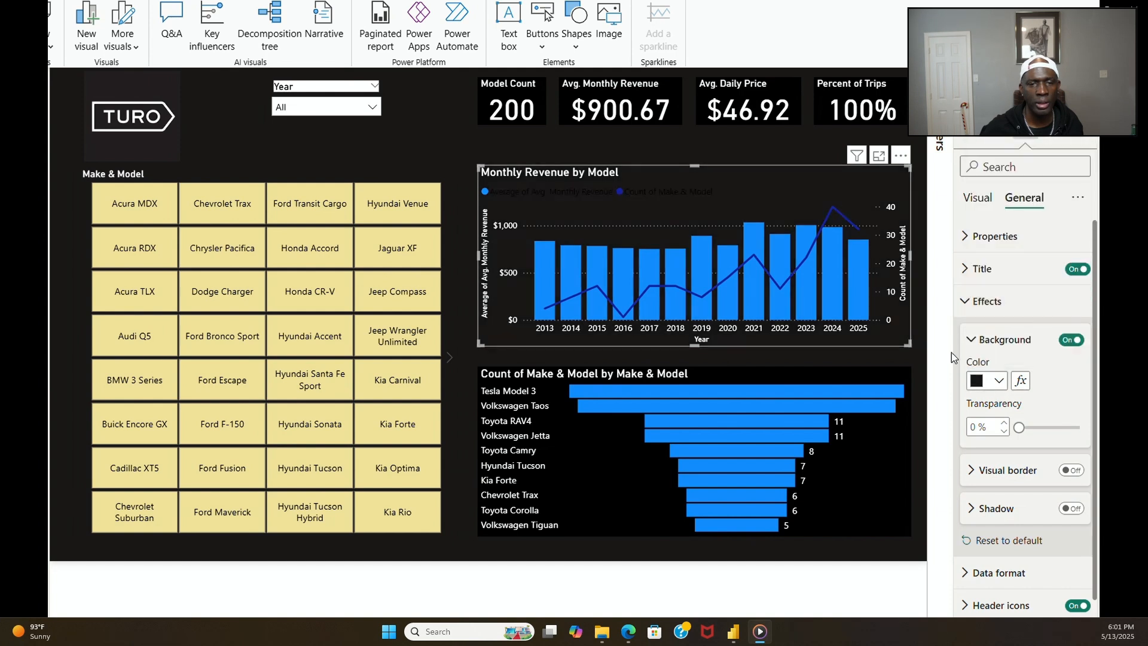
Step: Give the Count of Make & Model funnel chart the same #1A1718 background
click(907, 373)
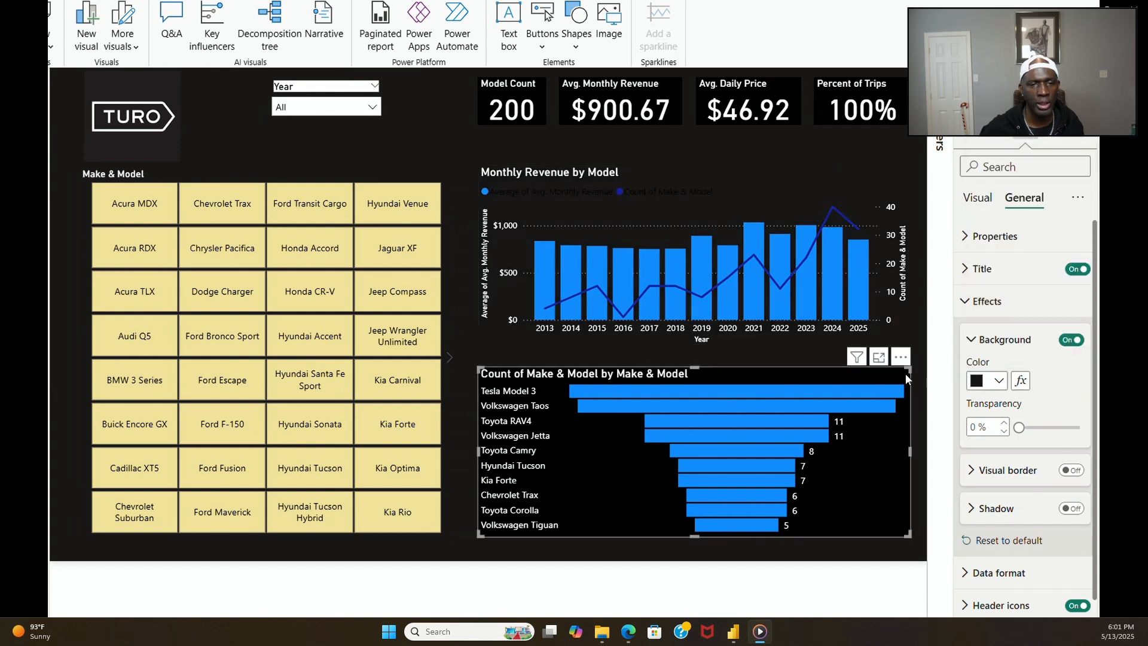
click(998, 381)
click(989, 317)
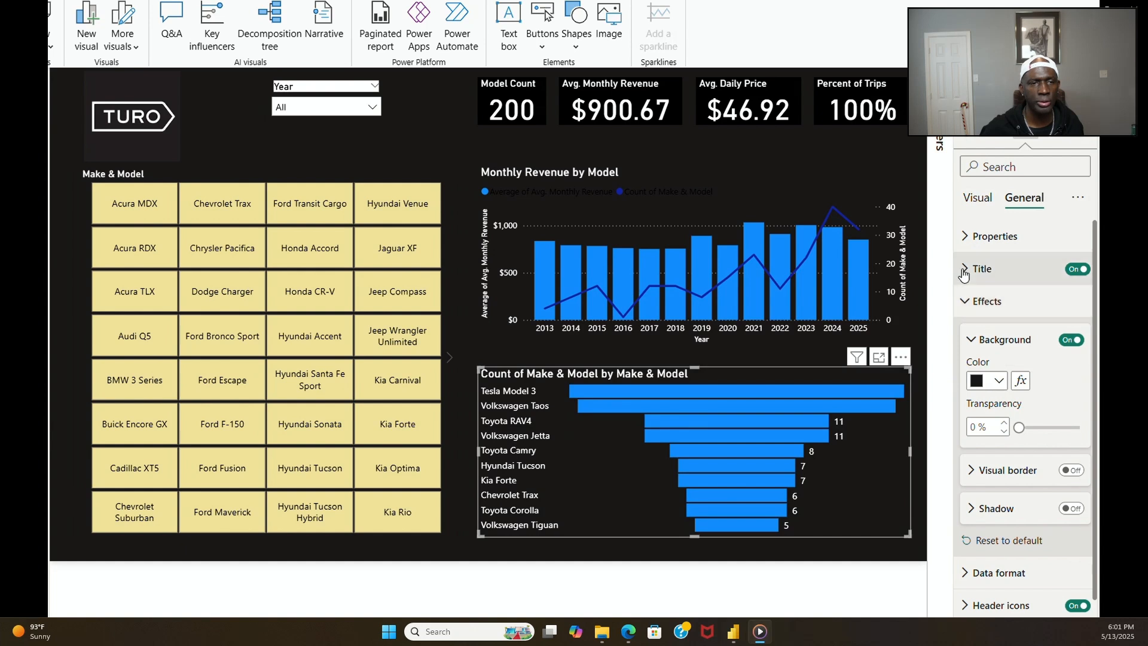
Step: Set the backgrounds of the Percent of Trips and Avg. Daily Price cards to the recent color #1A1718
click(836, 122)
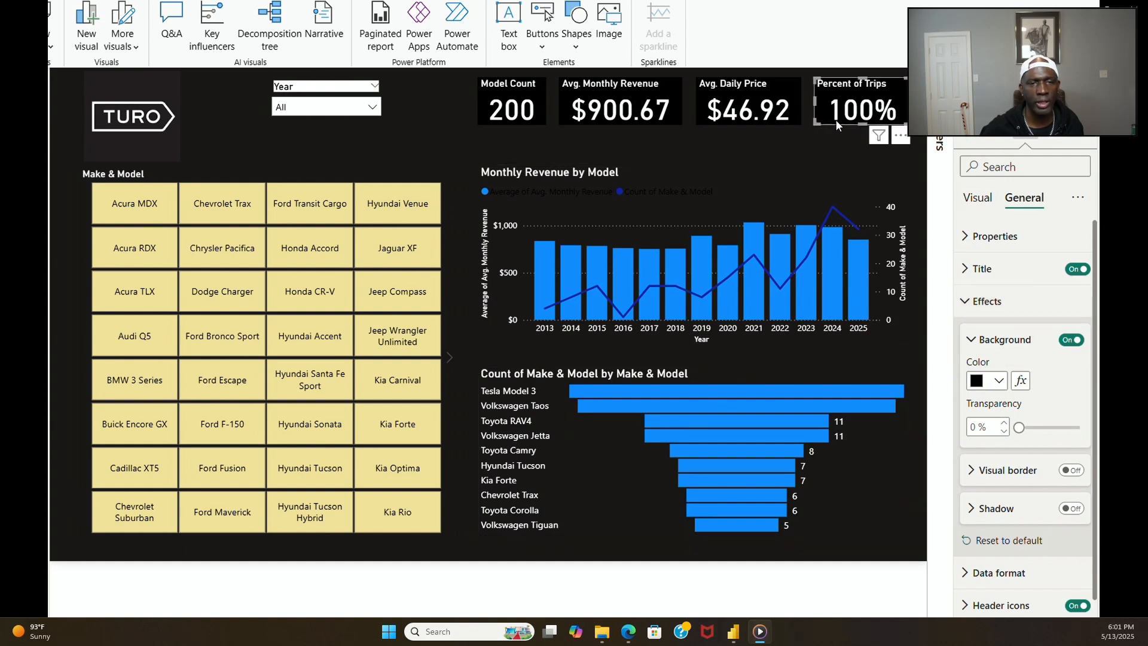
click(999, 382)
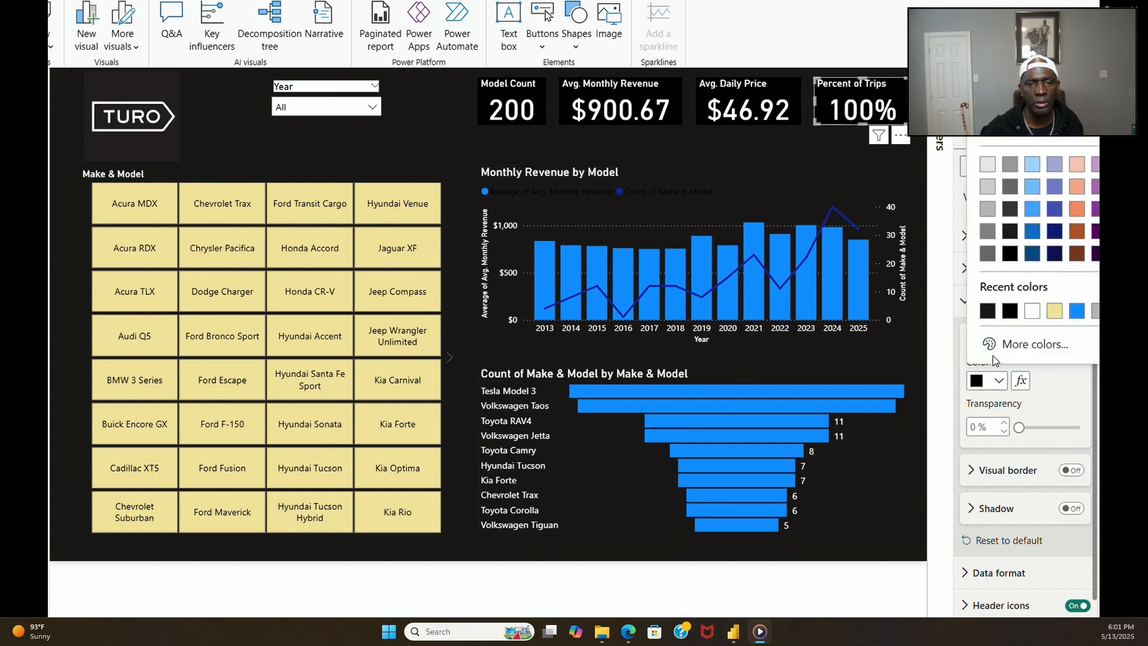
click(992, 322)
click(794, 122)
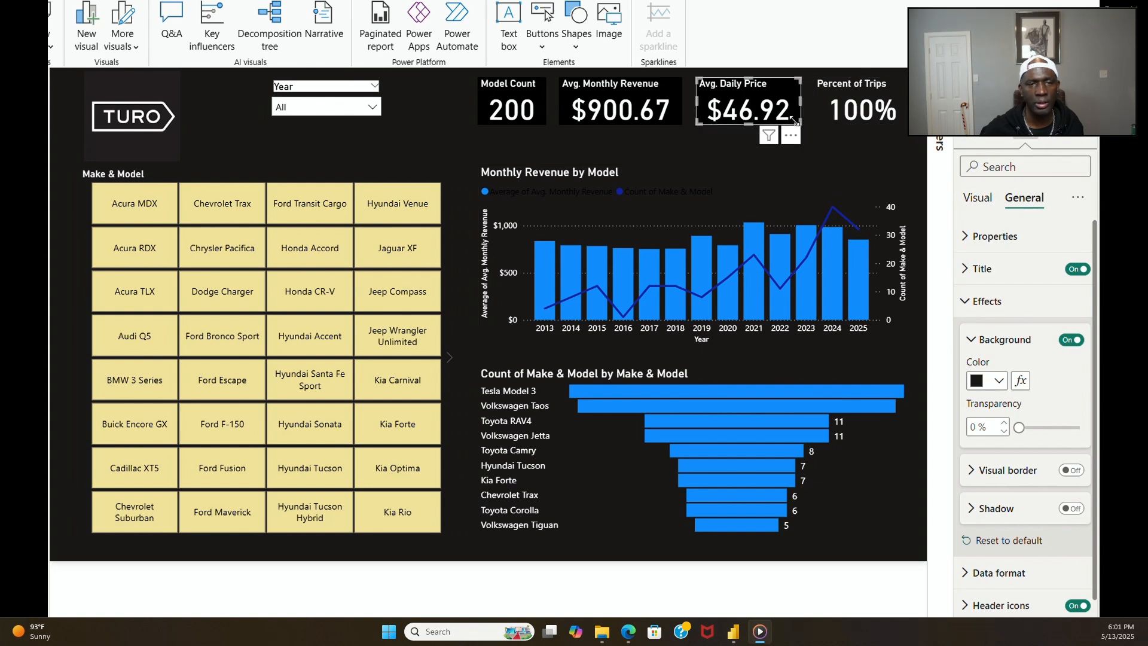
click(995, 381)
click(990, 321)
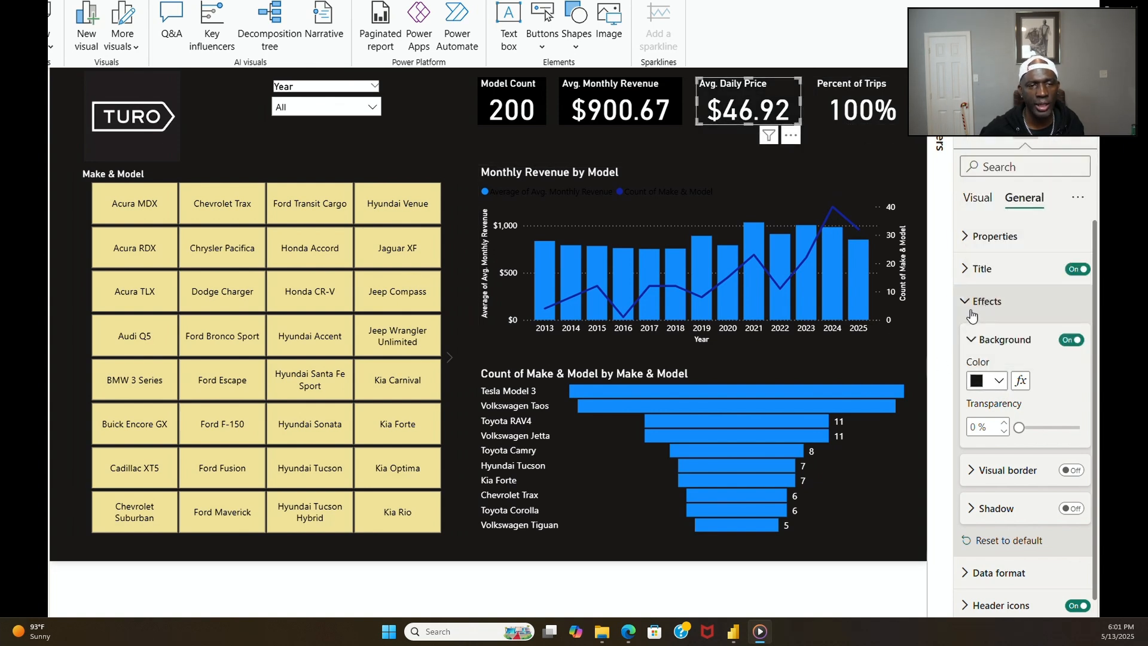
Step: Try to apply a recent dark color to the Avg. Monthly Revenue card's background
click(678, 123)
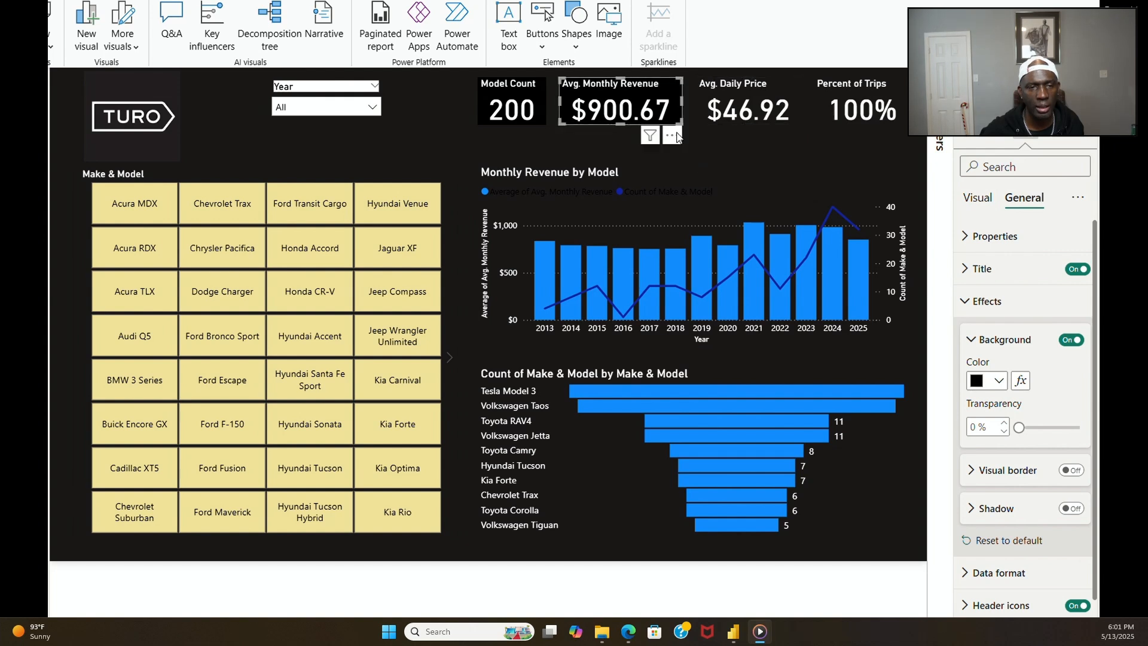
click(999, 382)
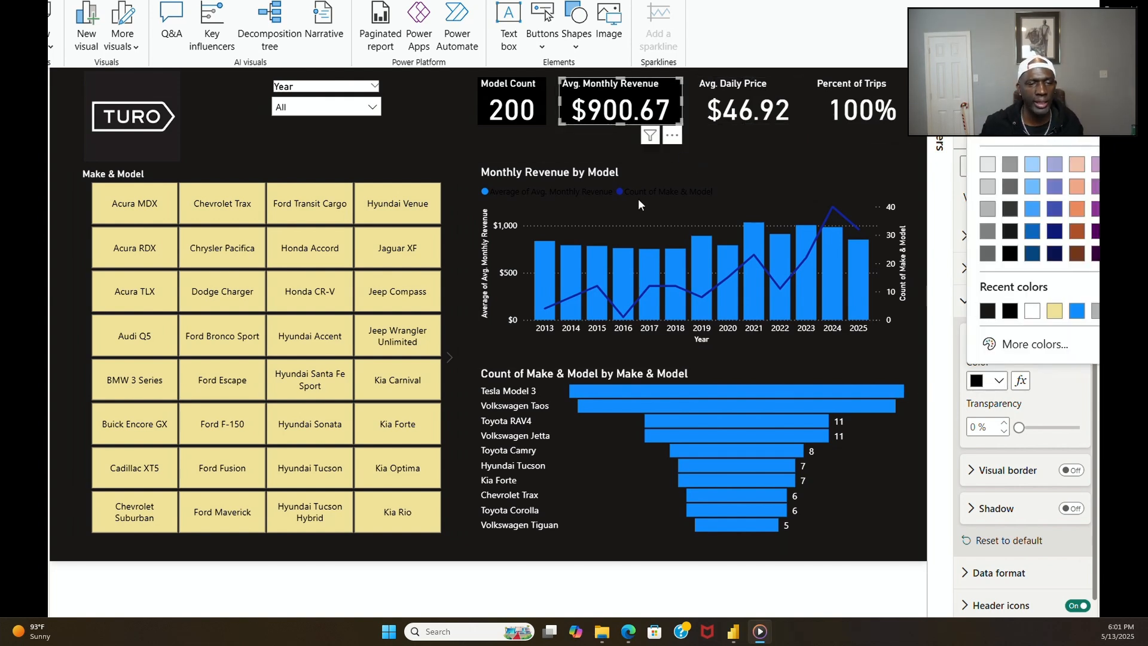
click(543, 123)
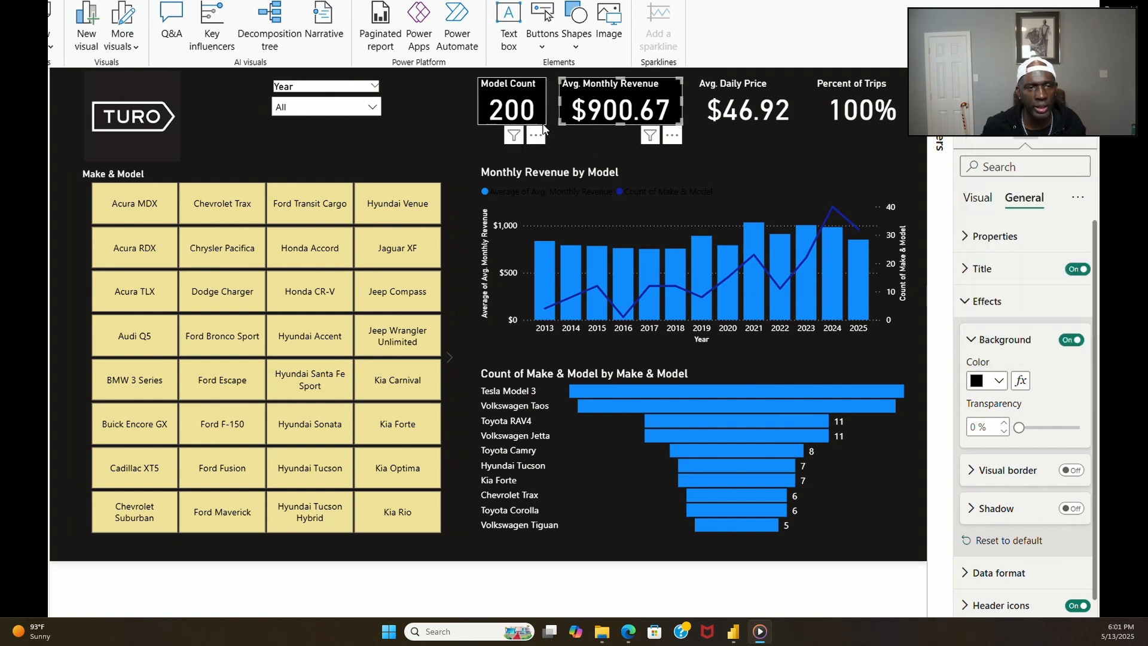
click(999, 383)
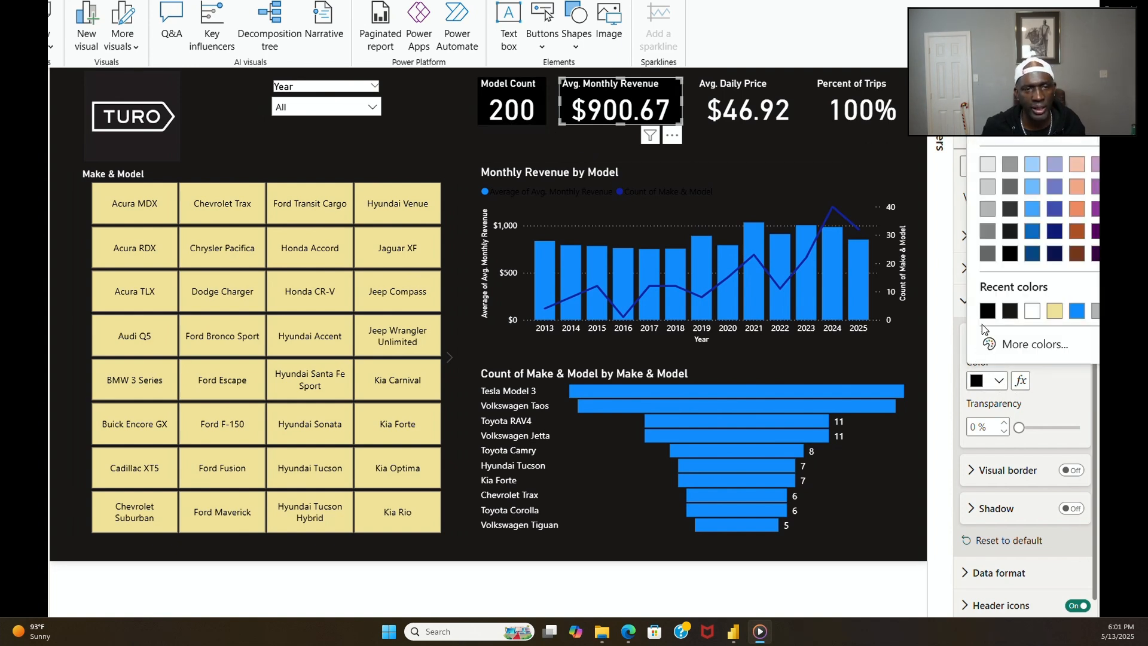
click(988, 327)
click(462, 169)
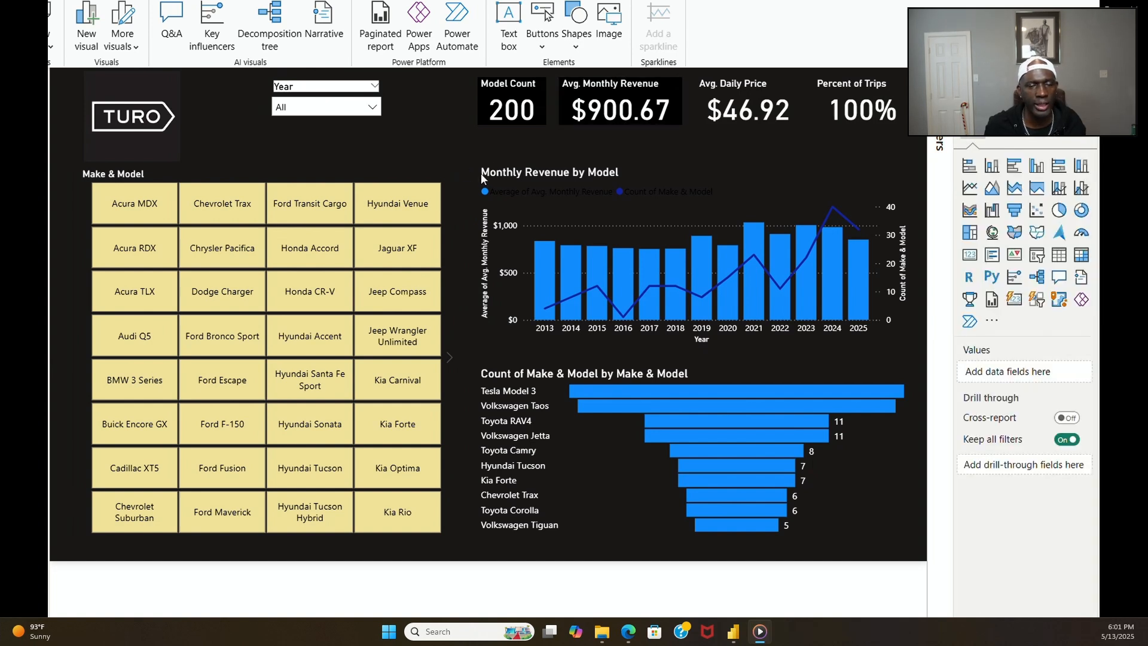
Step: Set the Avg. Monthly Revenue card's background to the custom hex color #1A1718
click(594, 121)
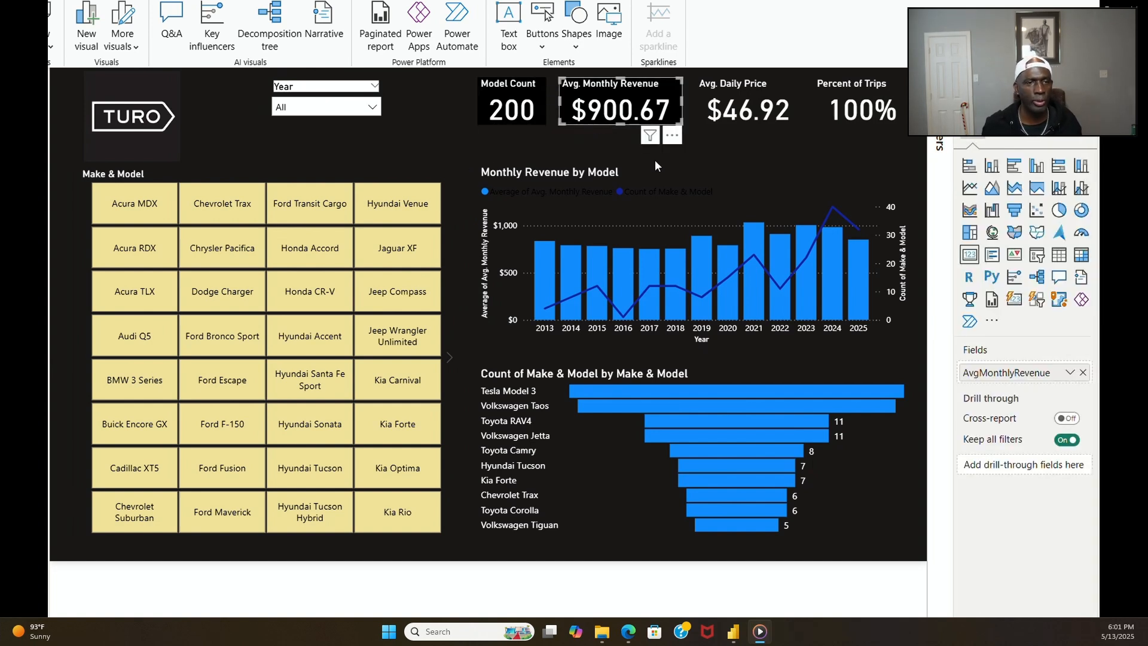
click(994, 123)
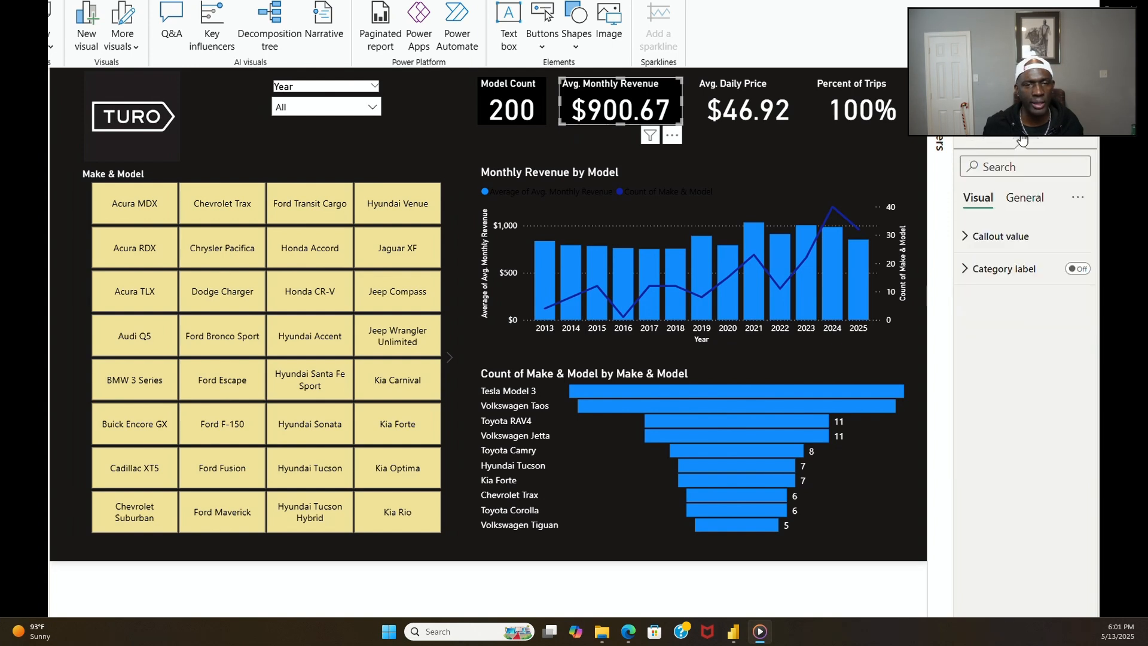
click(1025, 198)
click(1023, 305)
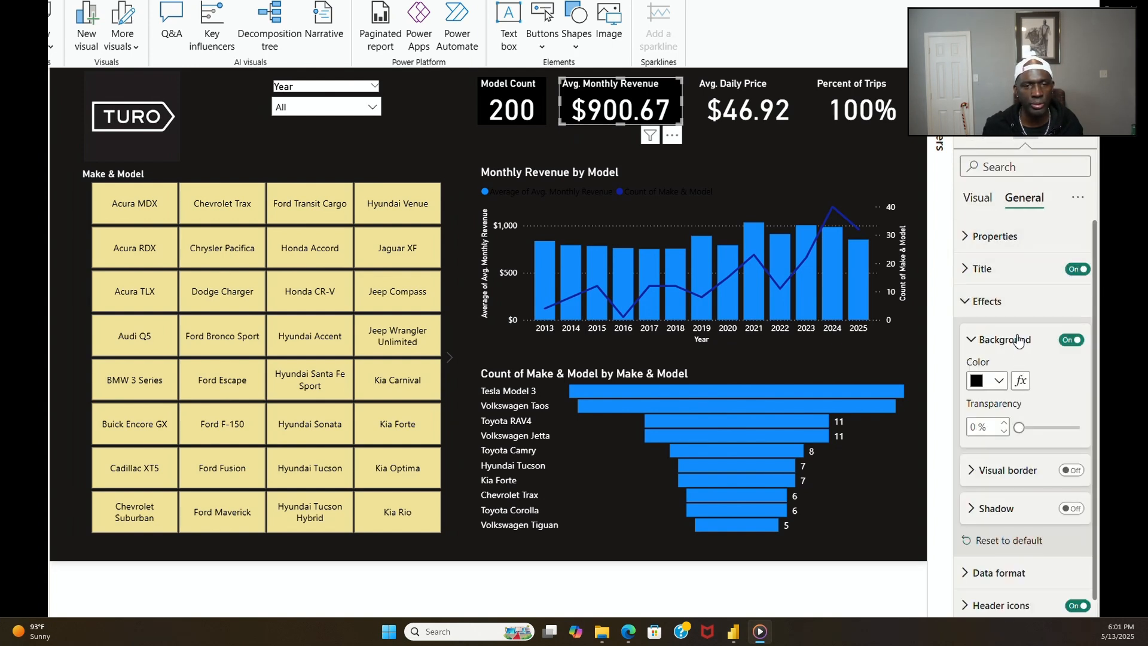
click(999, 382)
click(1018, 342)
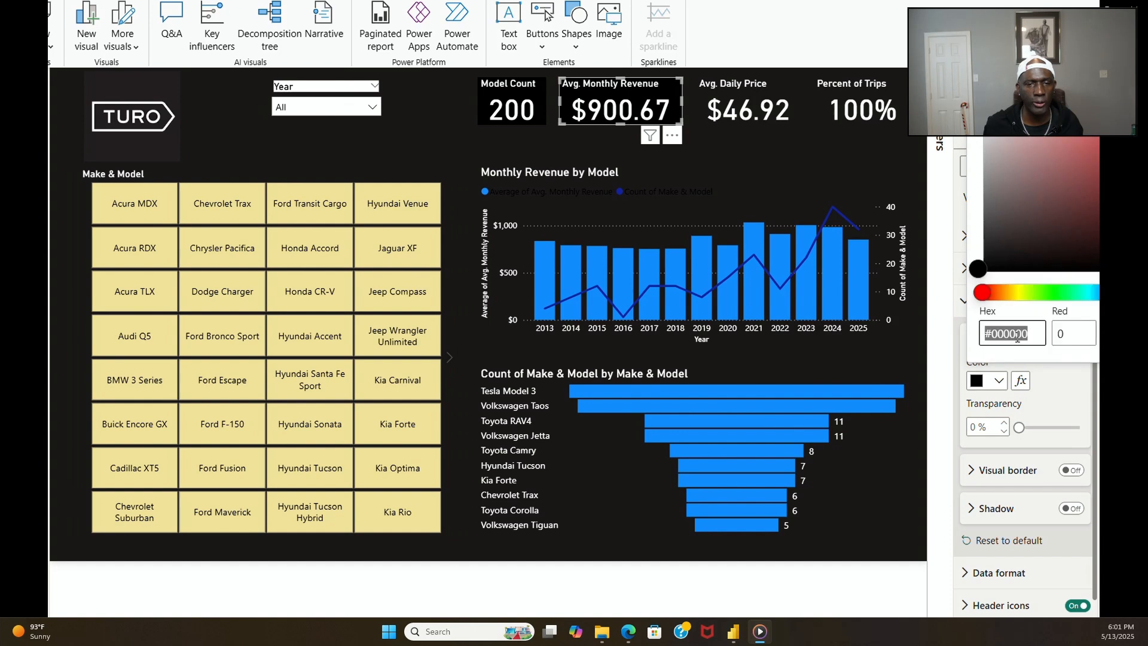
text(#1A1718)
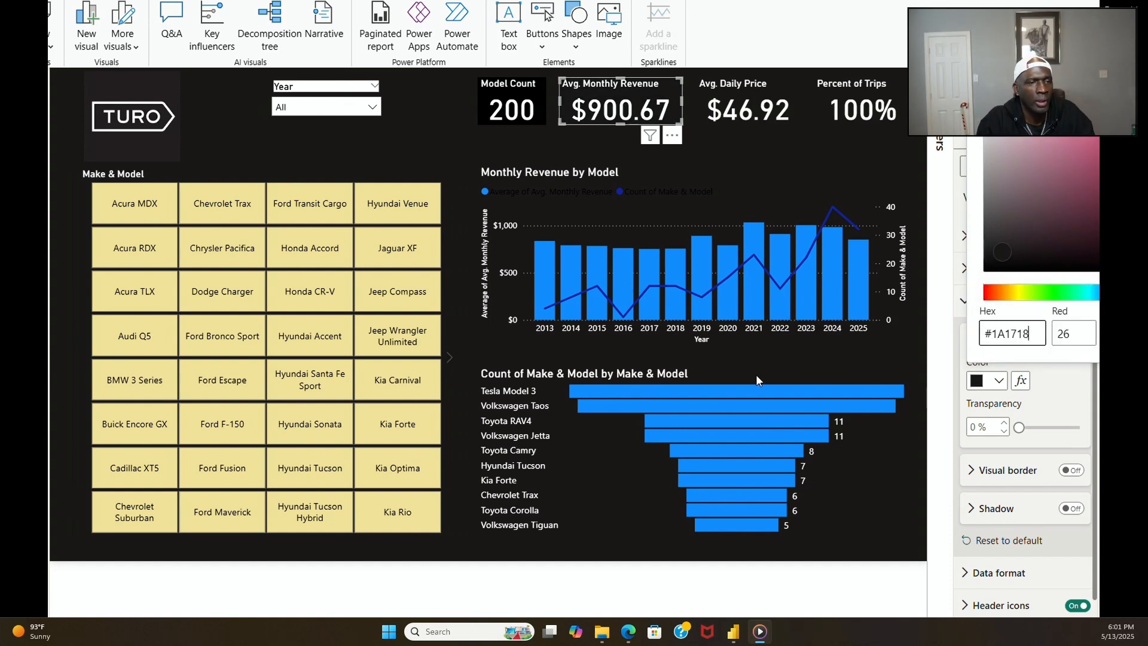
click(473, 153)
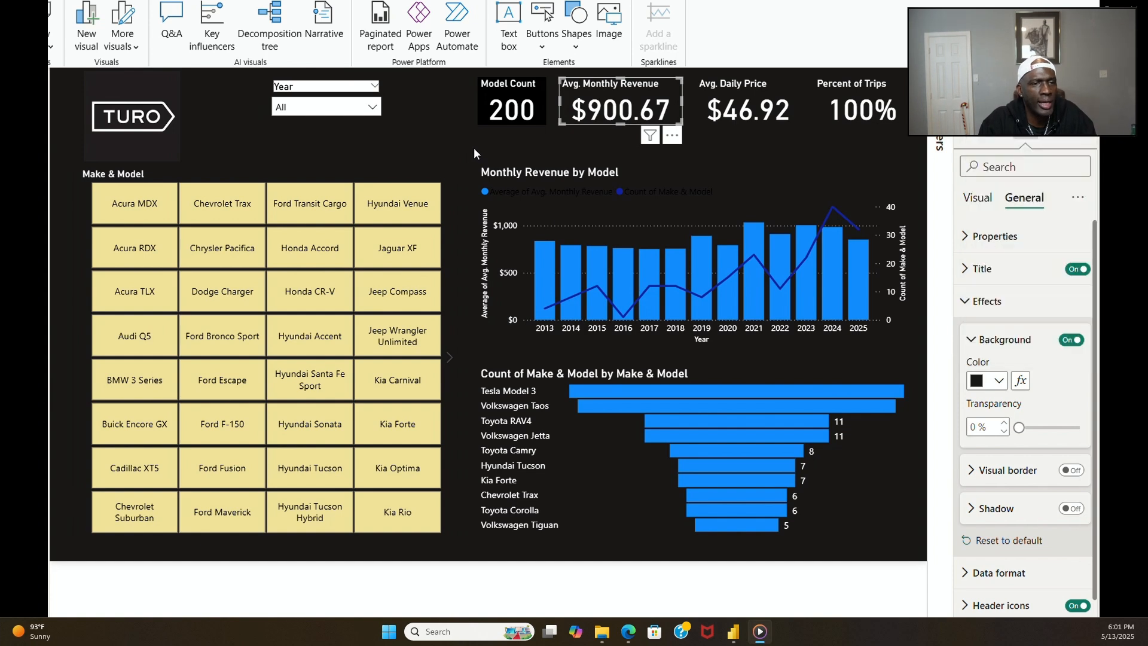
Step: Set the Model Count card's background to the custom hex color #1A1718
click(525, 125)
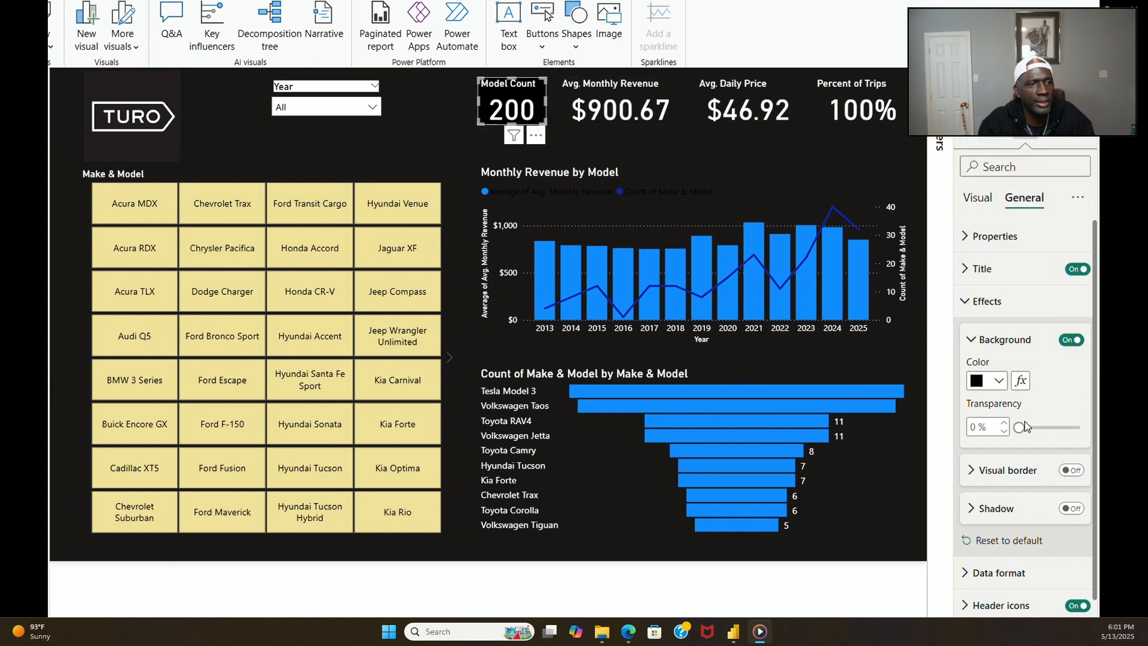
click(998, 380)
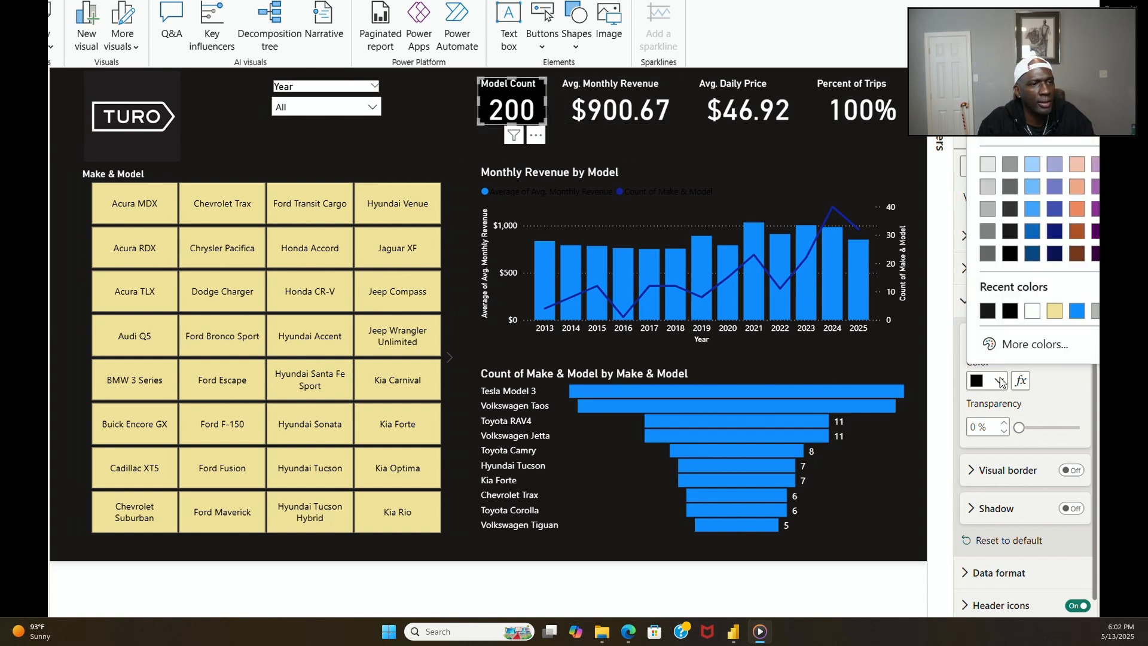
click(1010, 345)
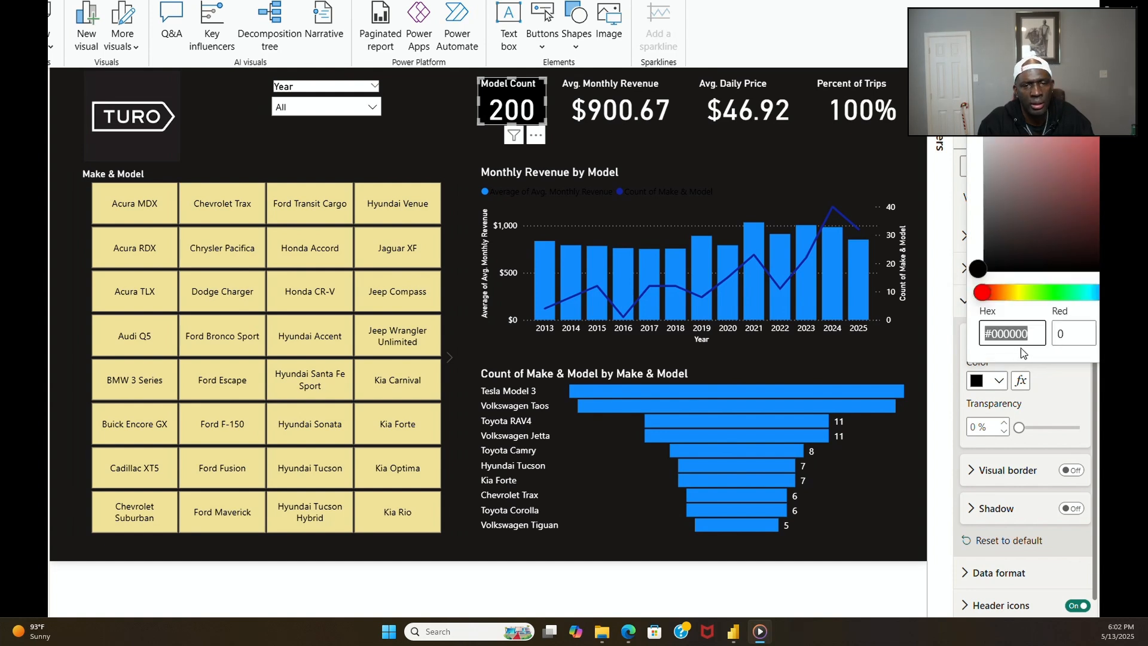
text(#1A1718)
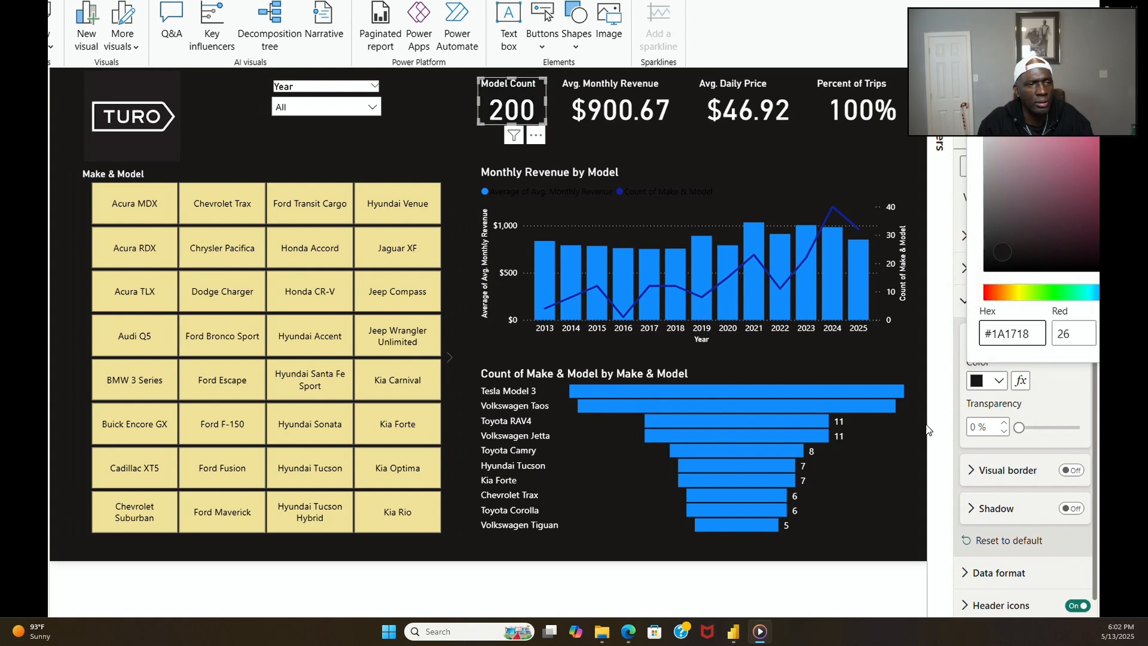
click(340, 117)
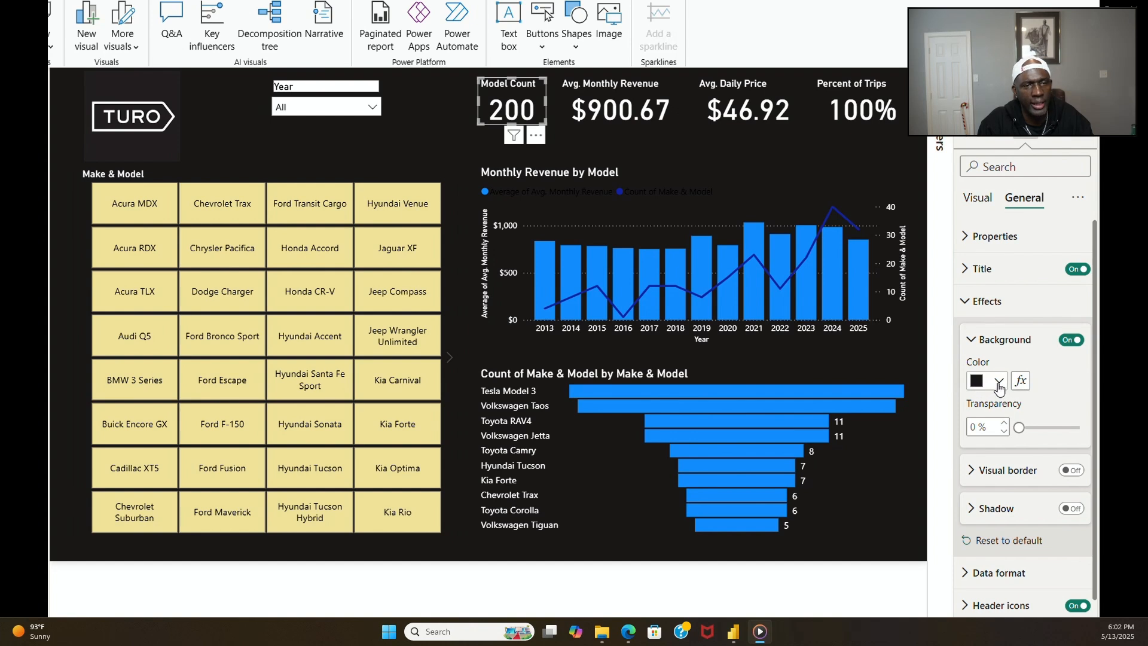
Step: Check the hex code of the Model Count card's background color
click(979, 385)
click(1008, 345)
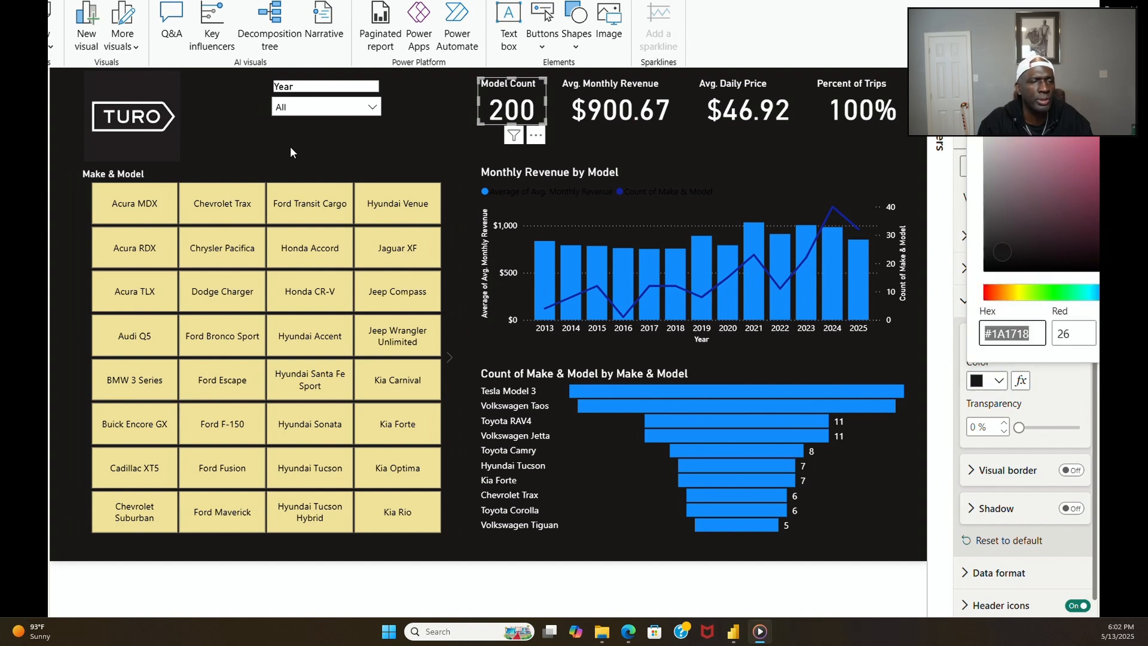
click(328, 120)
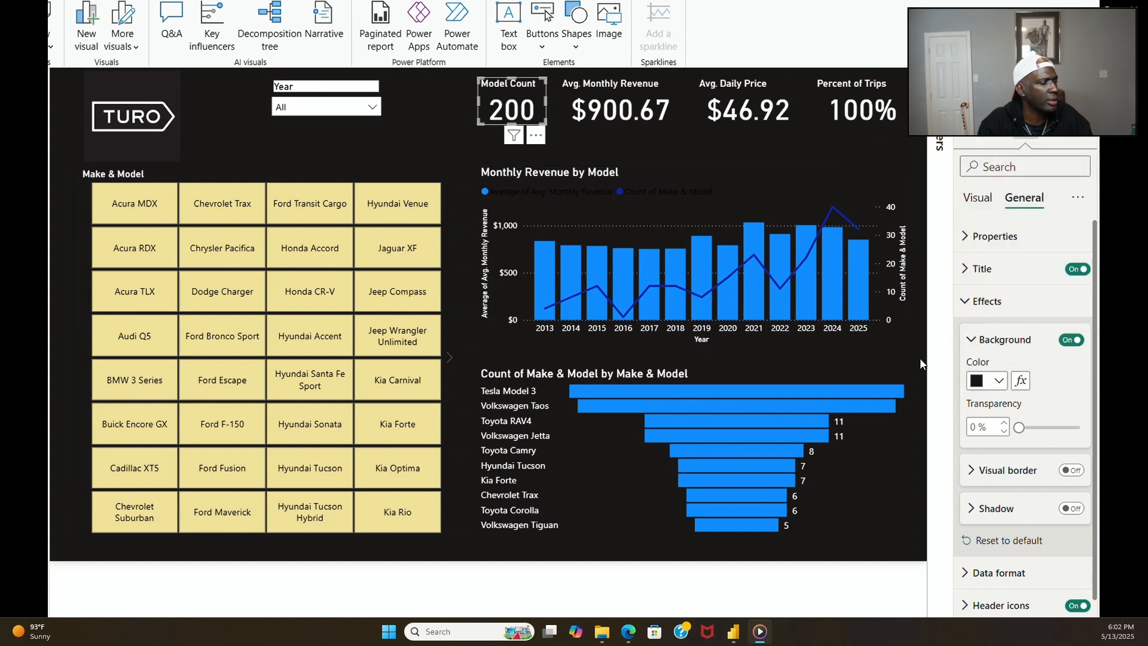
click(979, 381)
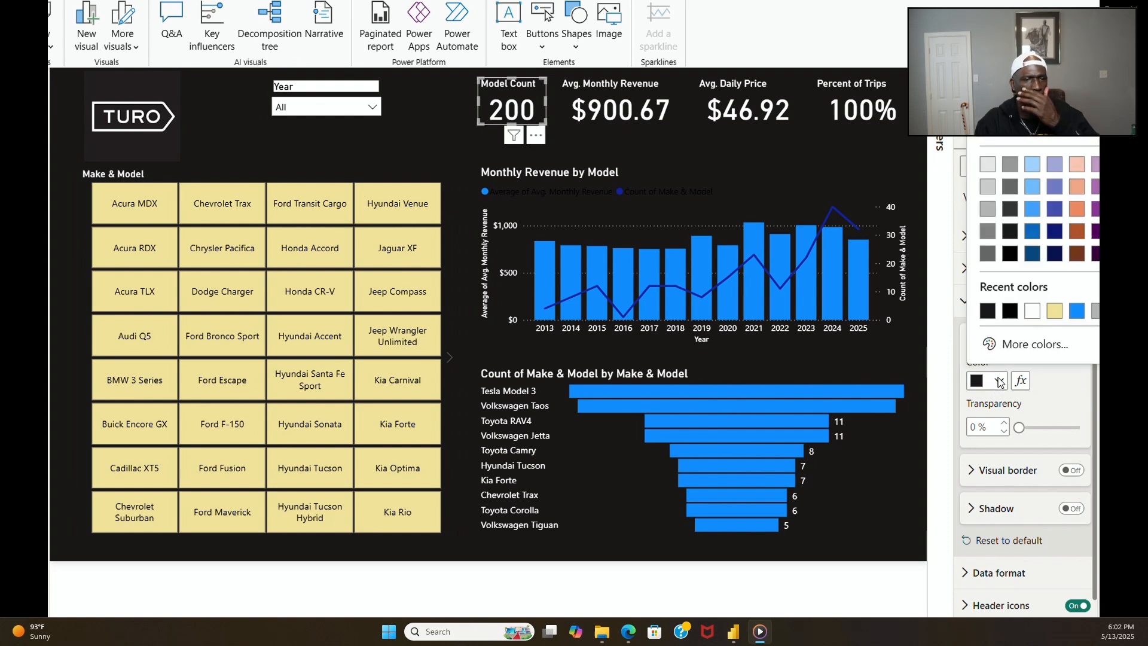
click(1007, 343)
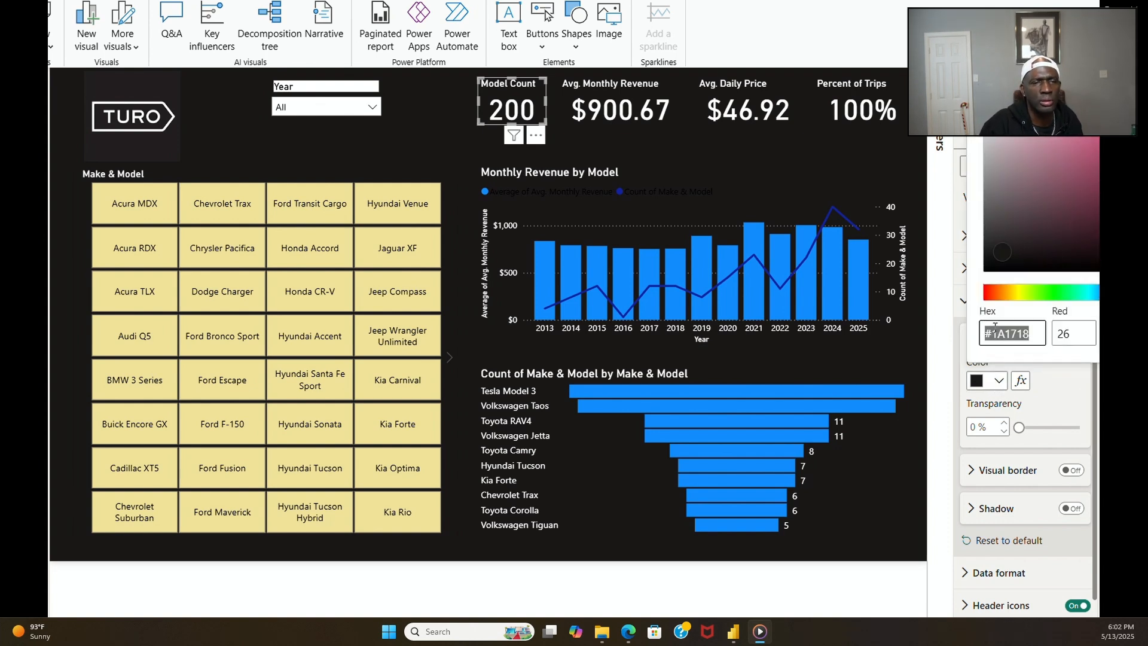
key(End)
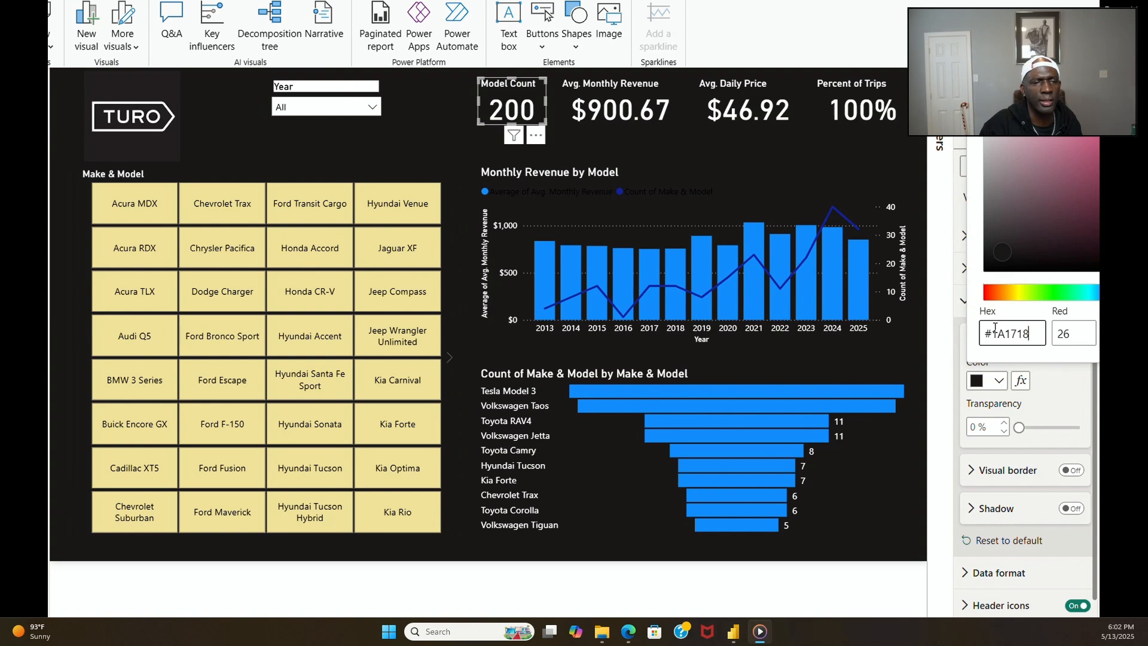
click(375, 143)
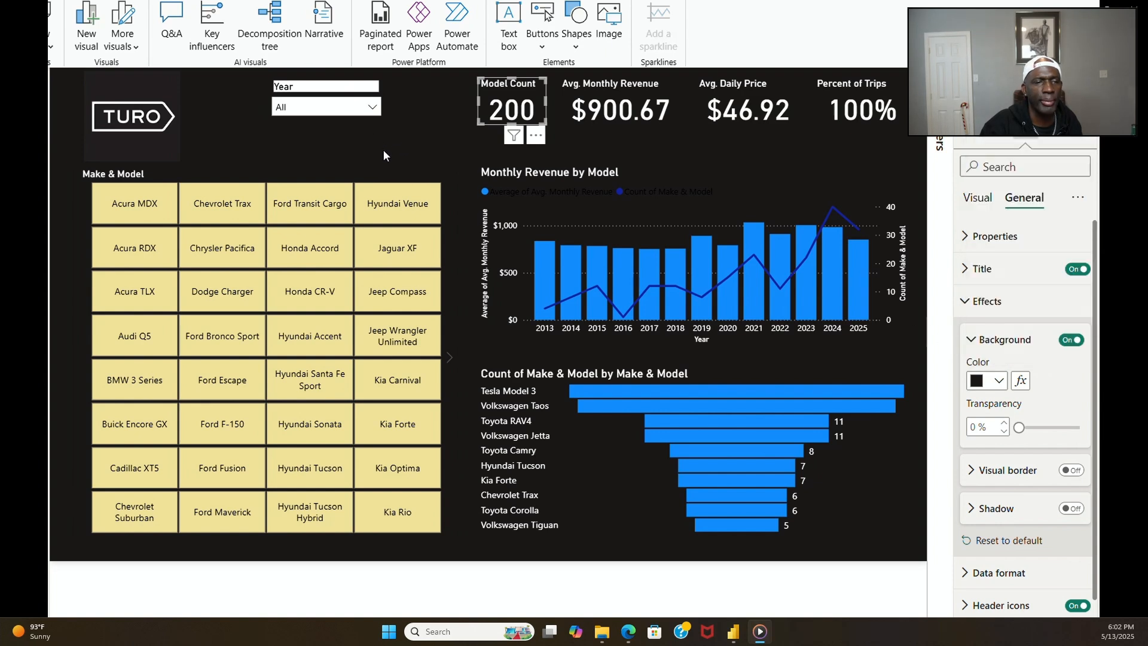
click(418, 148)
Step: Copy the hex code #1A1718 from the Year slicer's background color
click(380, 128)
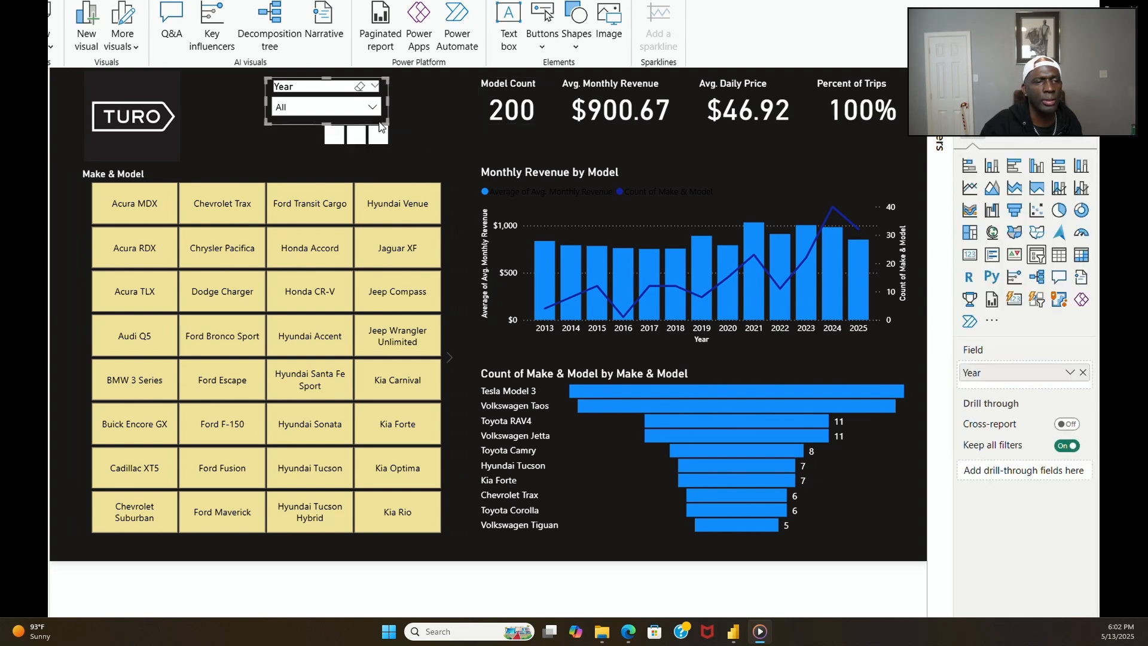
click(1020, 144)
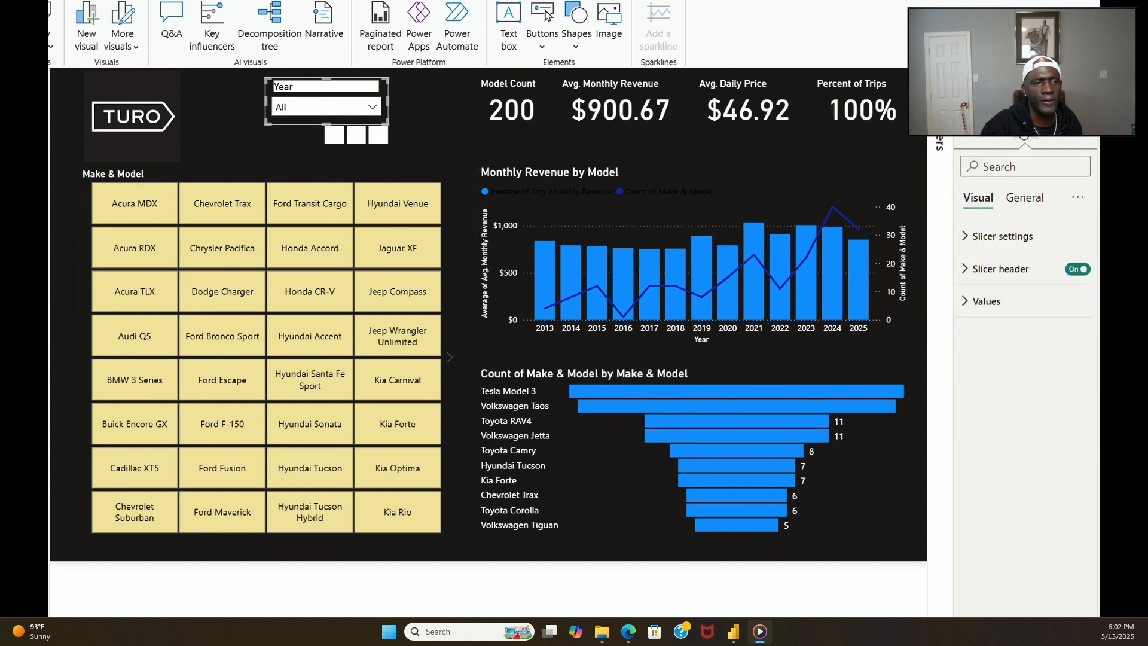
click(1025, 198)
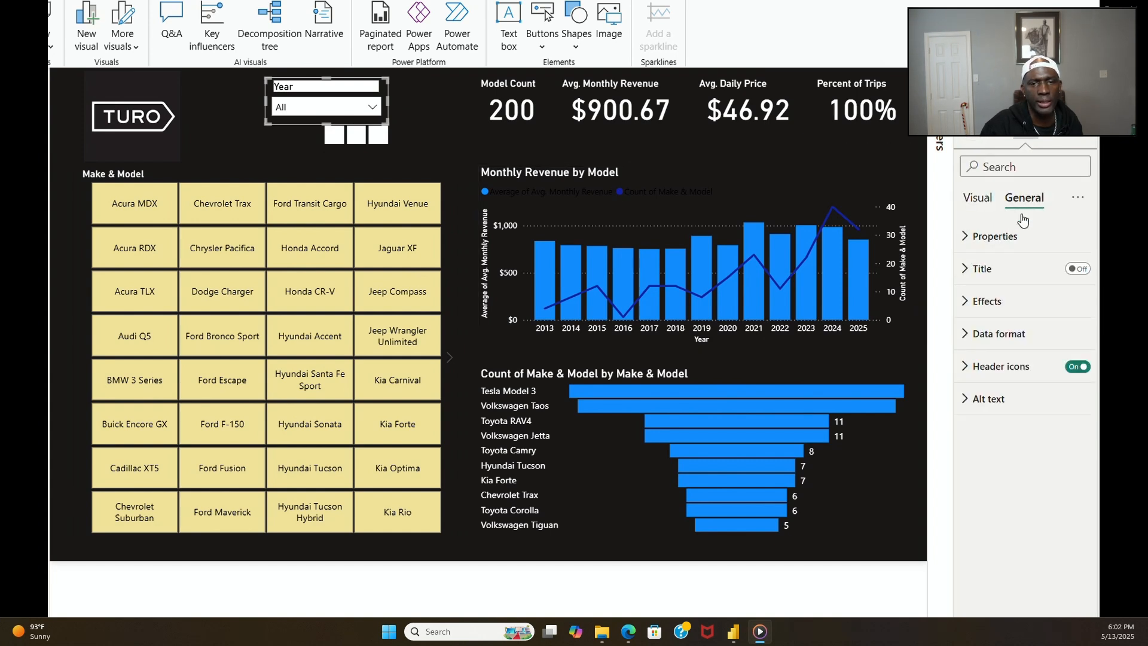
click(1012, 301)
click(1008, 380)
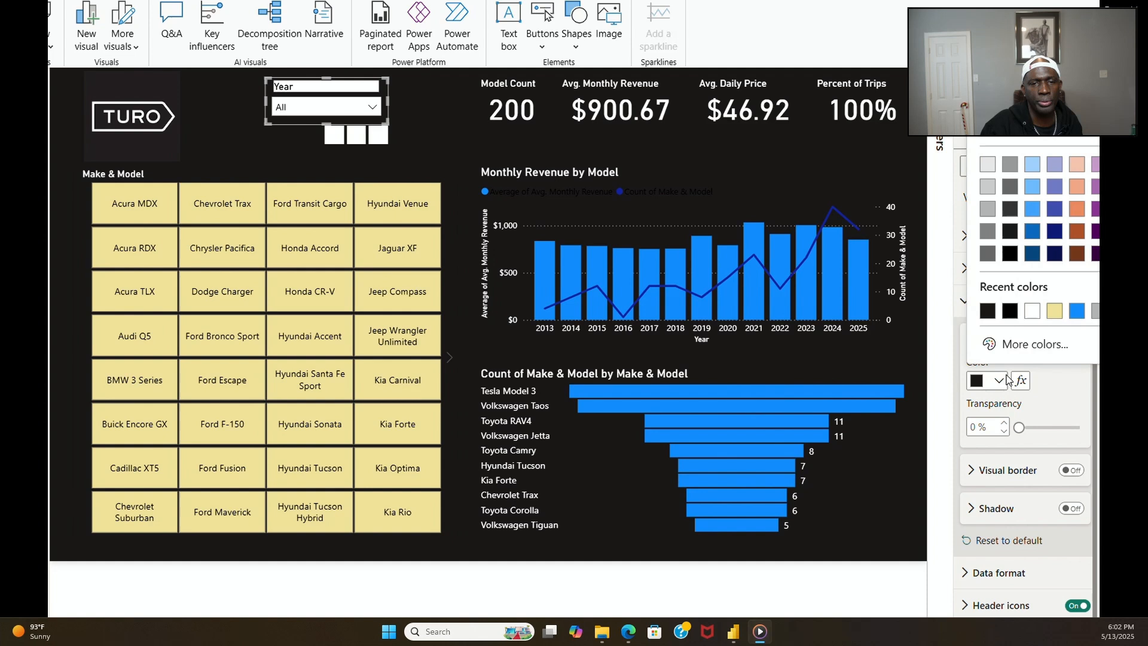
click(1031, 344)
key(ctrl+c)
click(723, 171)
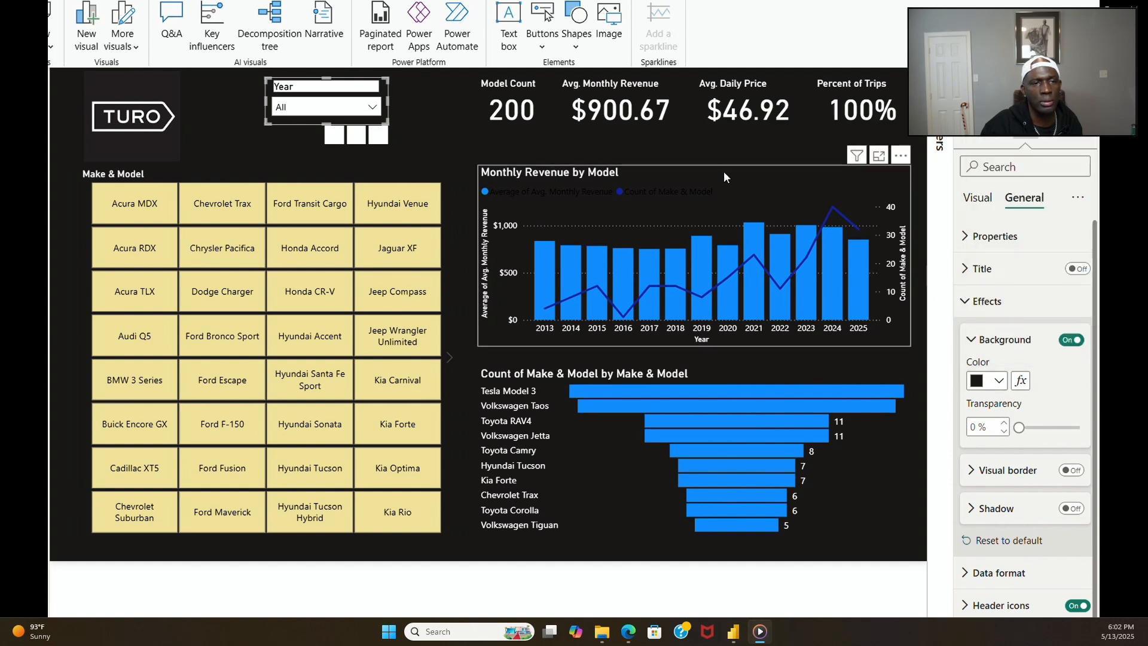
click(463, 155)
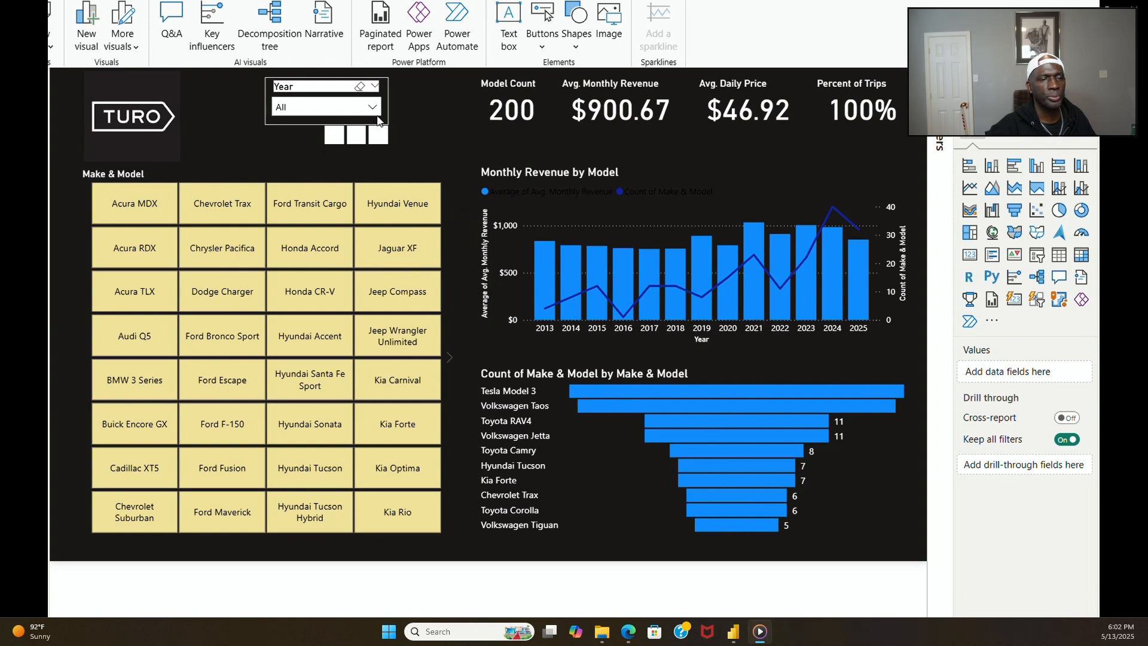
Step: Set the background of the Year slicer's header to the copied hex color #1A1718
click(382, 128)
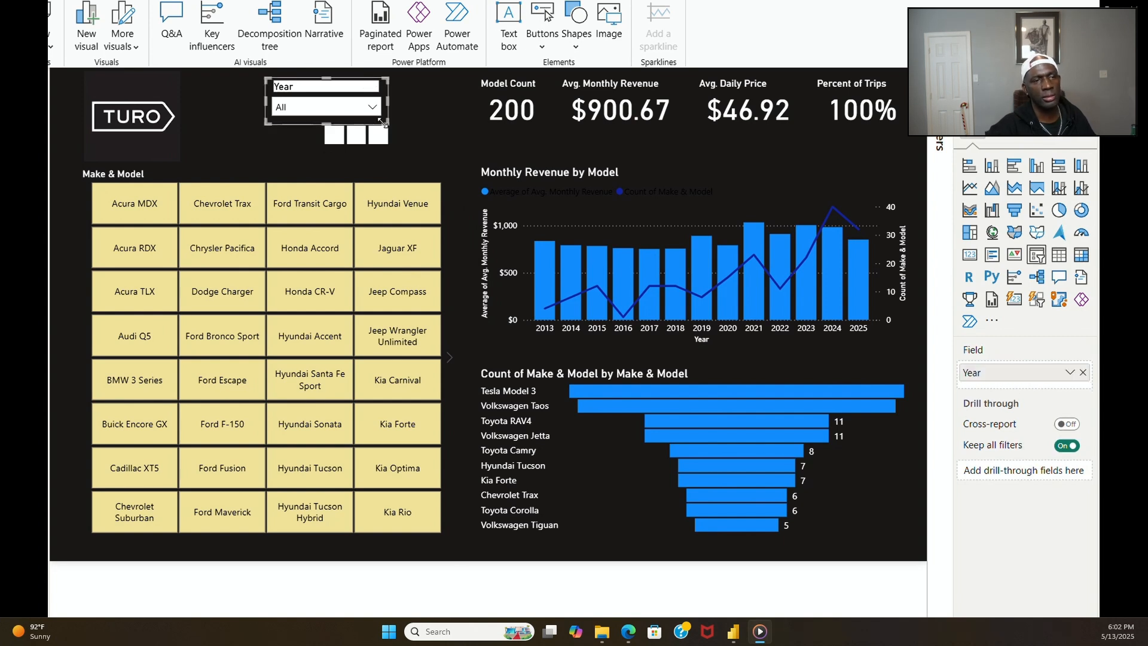
click(1036, 138)
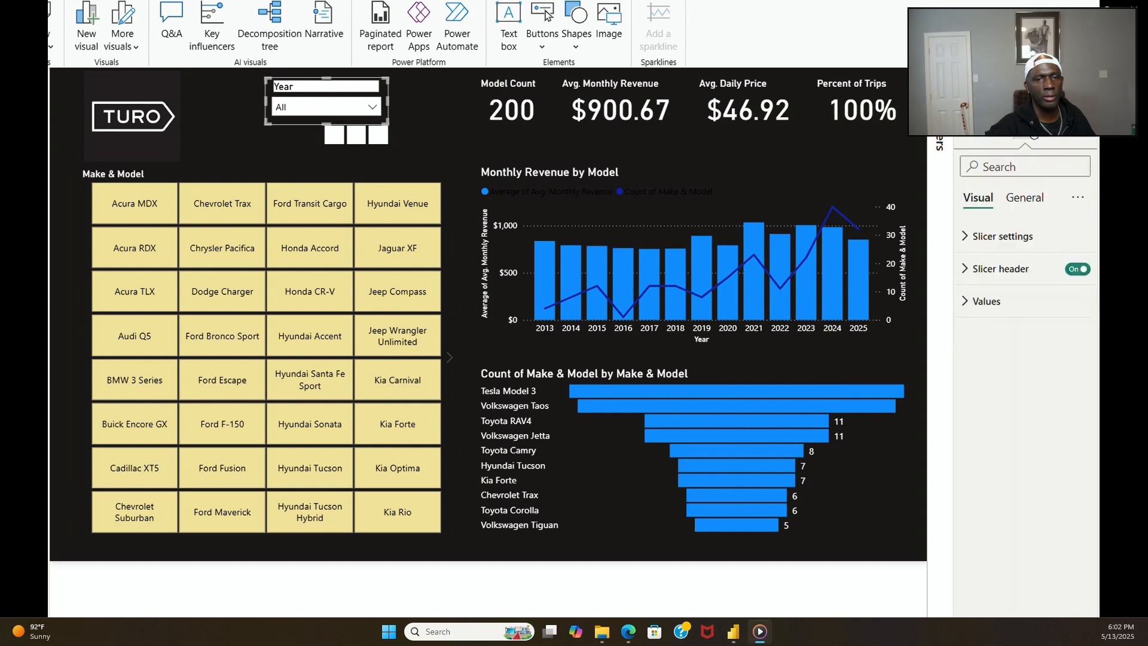
click(1009, 237)
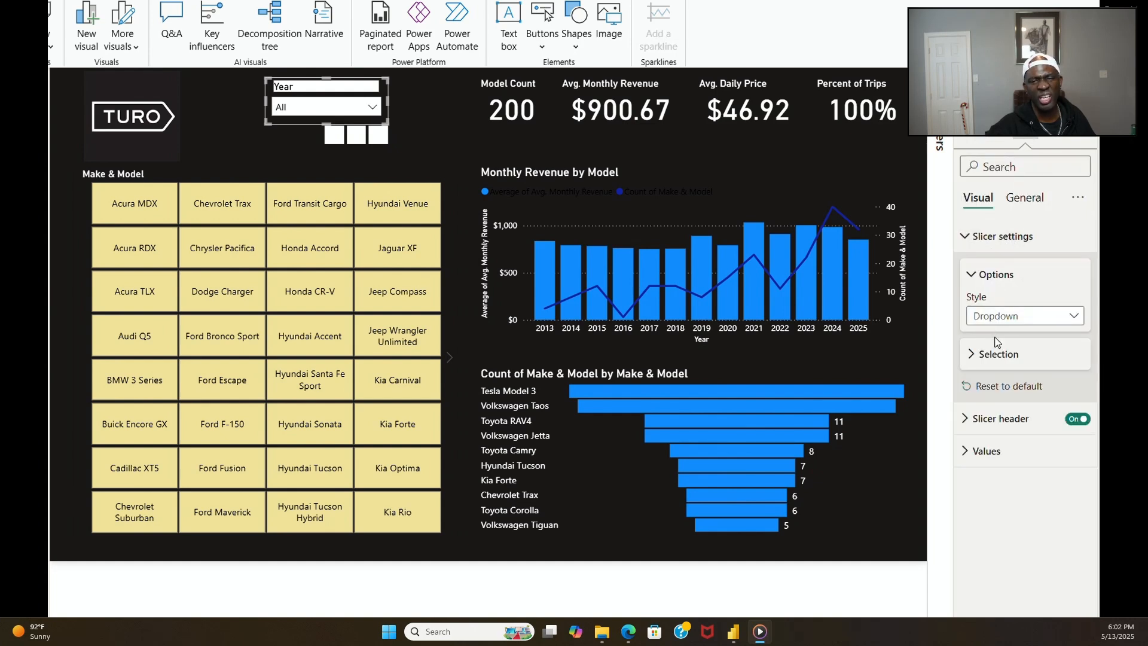
click(967, 420)
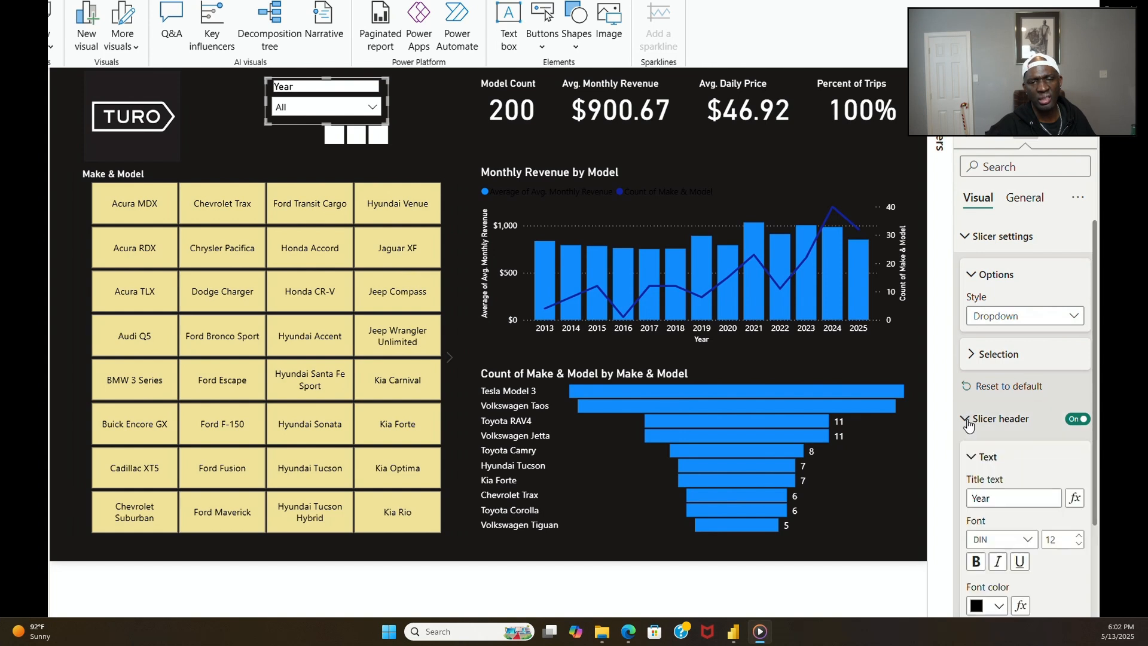
scroll(993, 499, down, 3)
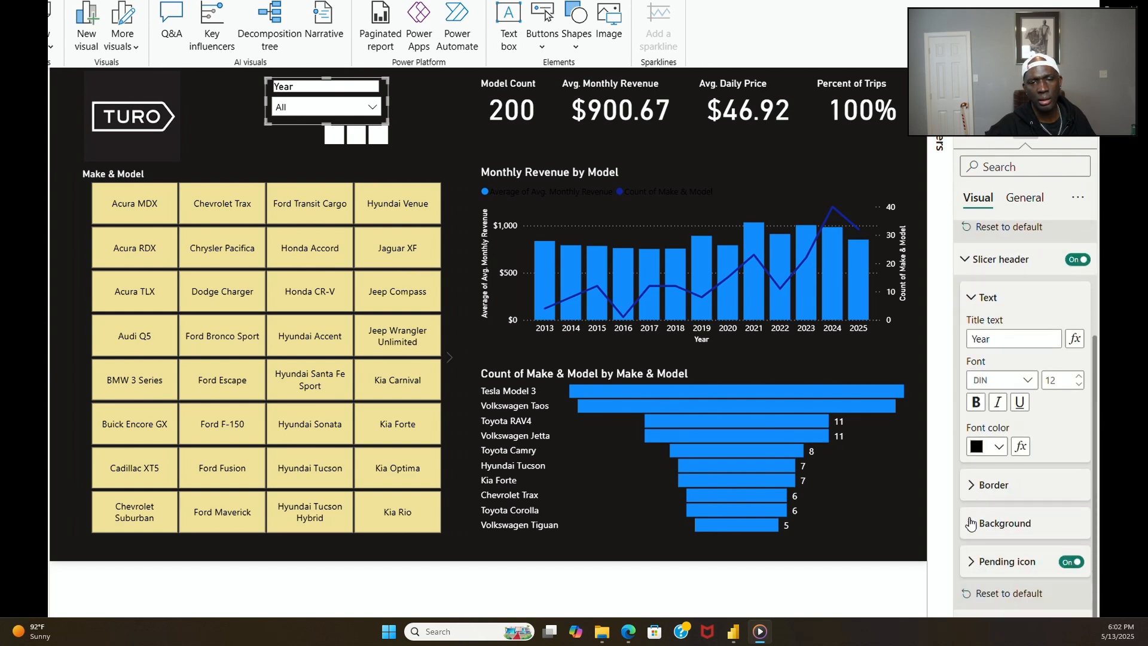
click(998, 523)
scroll(997, 527, down, 1)
click(998, 523)
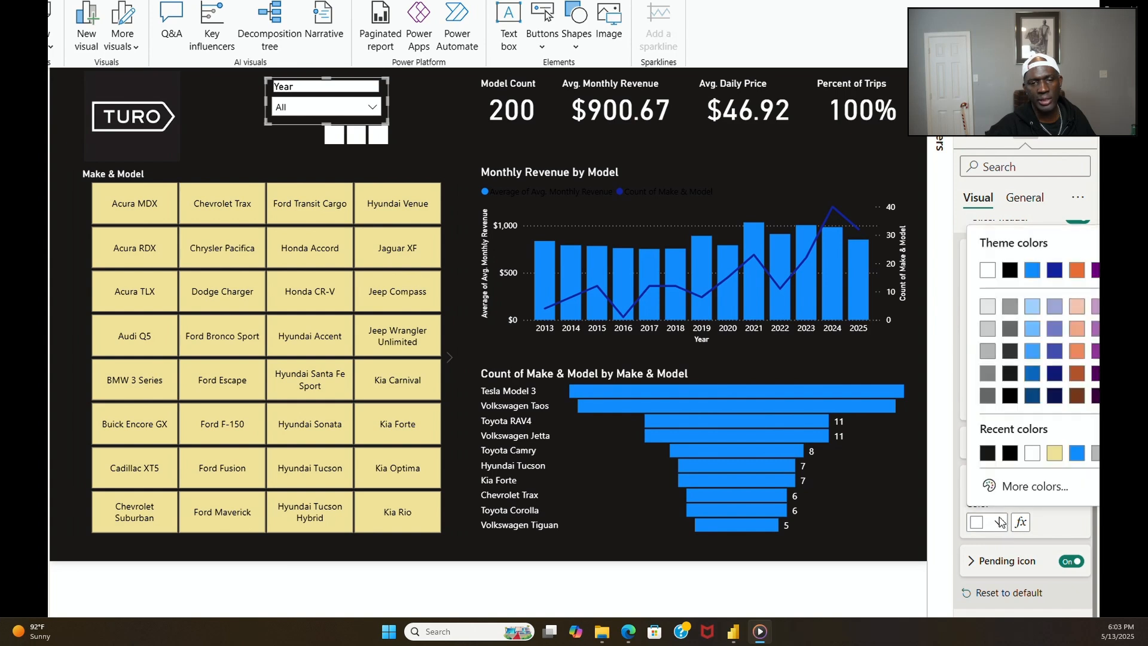
click(1028, 486)
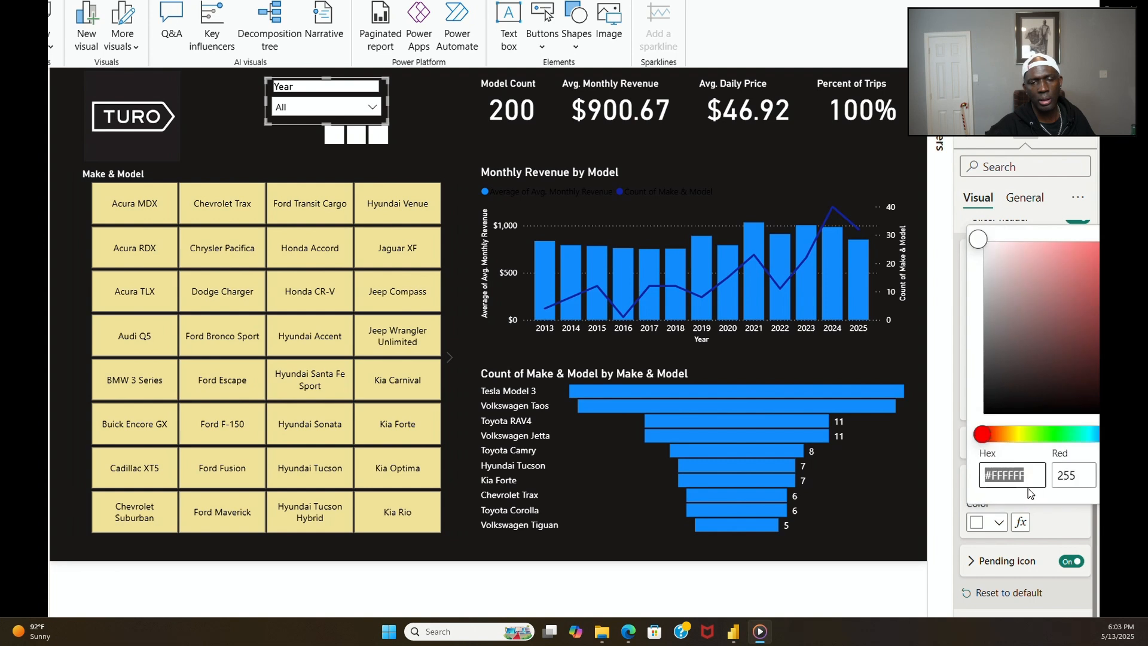
key(ctrl+v)
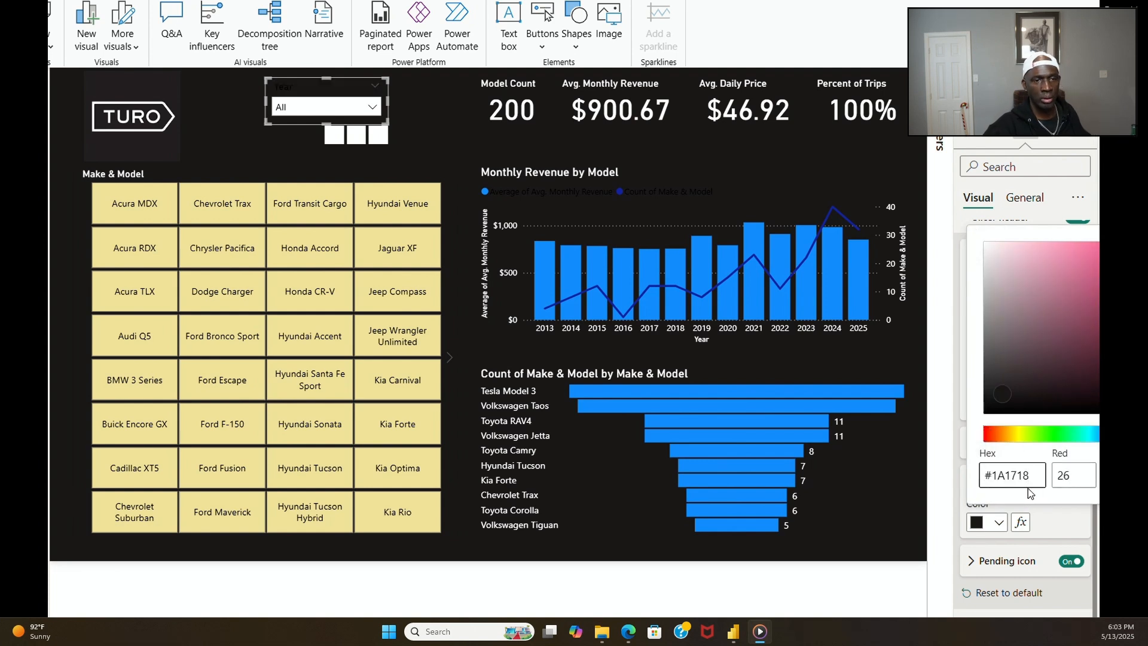
key(Escape)
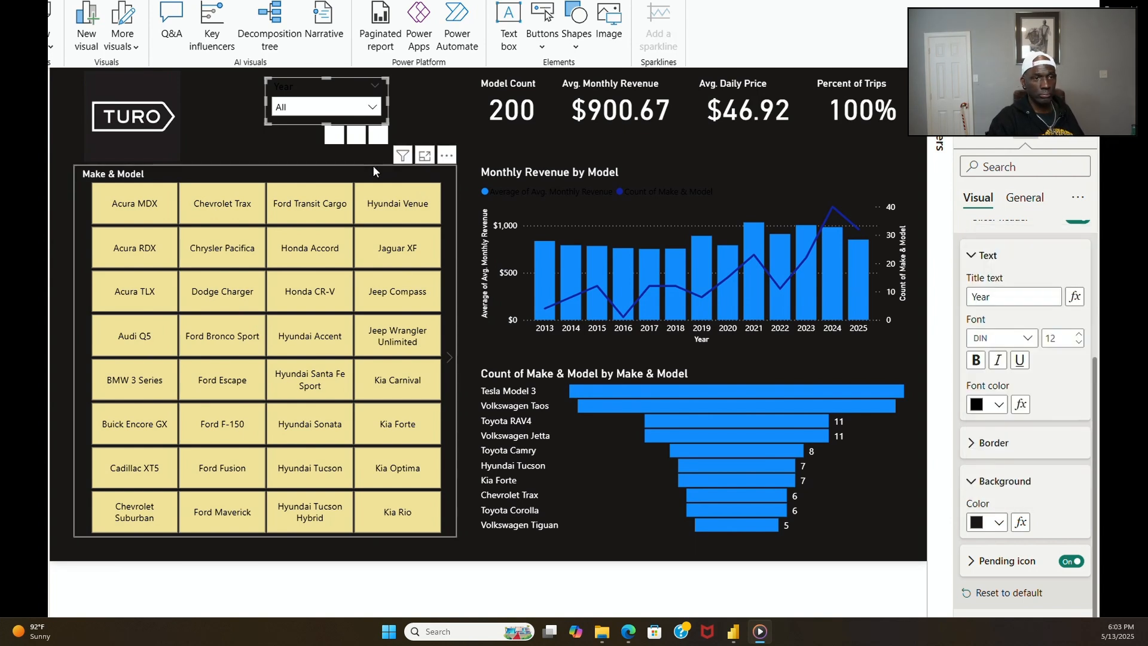
Step: Set the font color of the Year slicer's header to white
click(999, 407)
click(1030, 336)
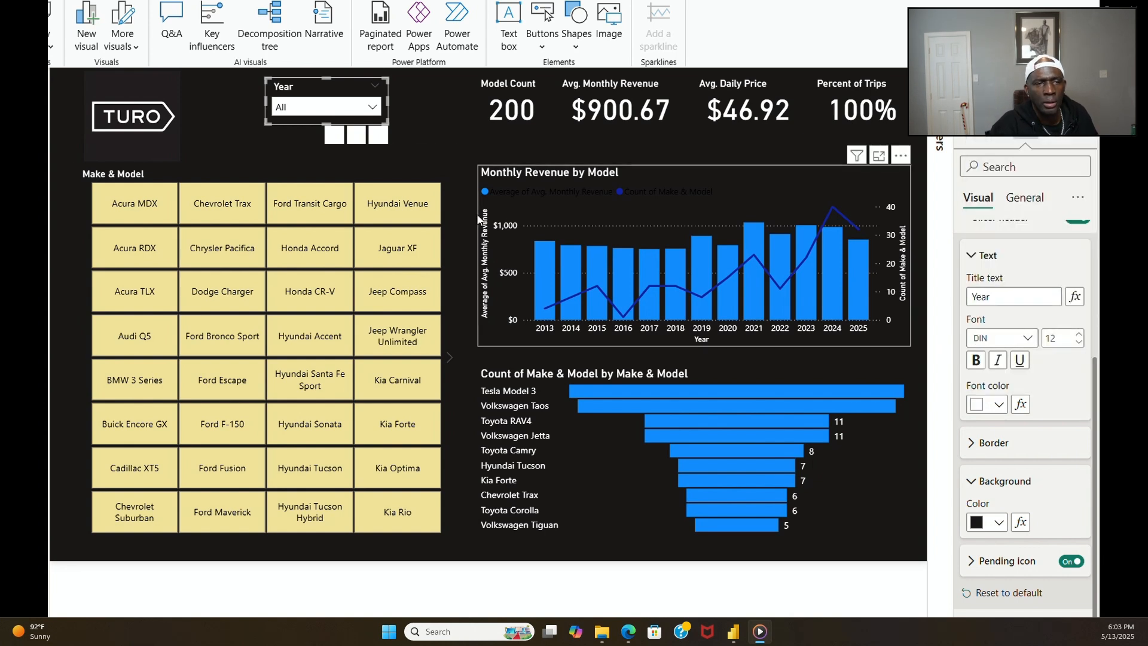
click(465, 142)
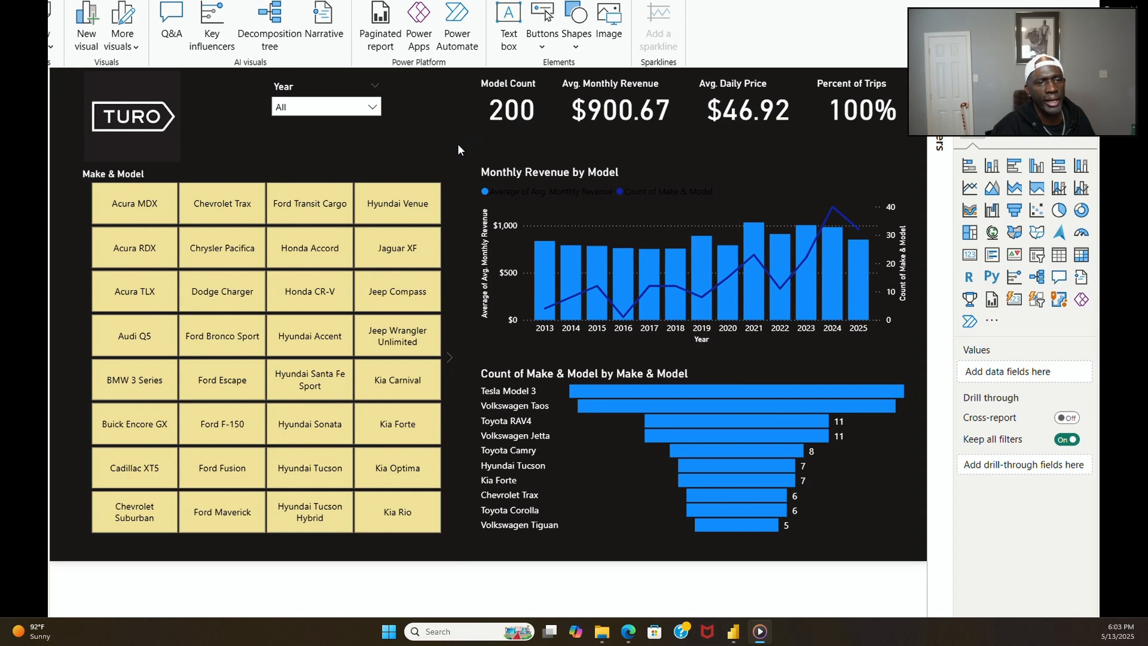
Step: Test the Year slicer by filtering the report to each single year from 2025 down to 2020
click(380, 103)
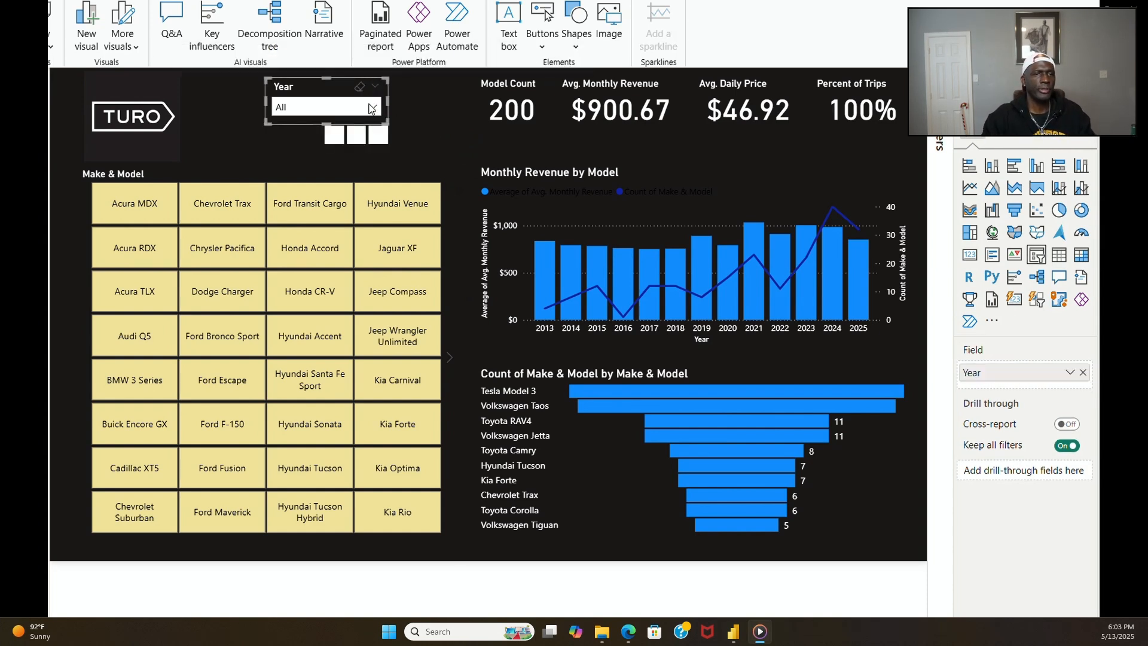
click(374, 108)
click(305, 128)
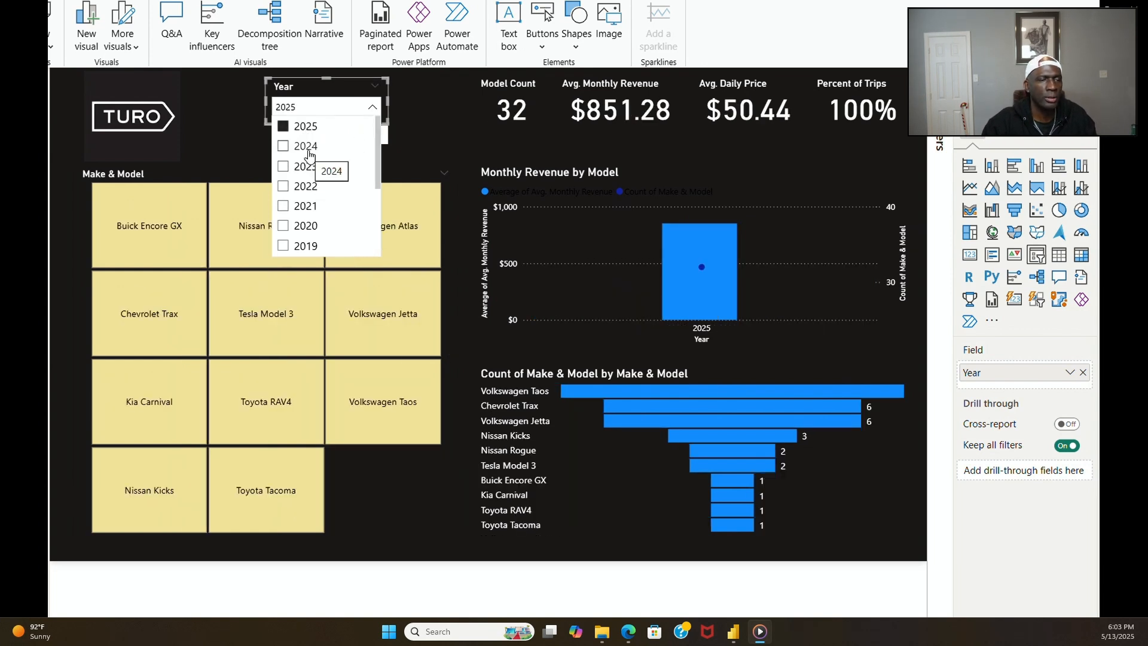
click(309, 152)
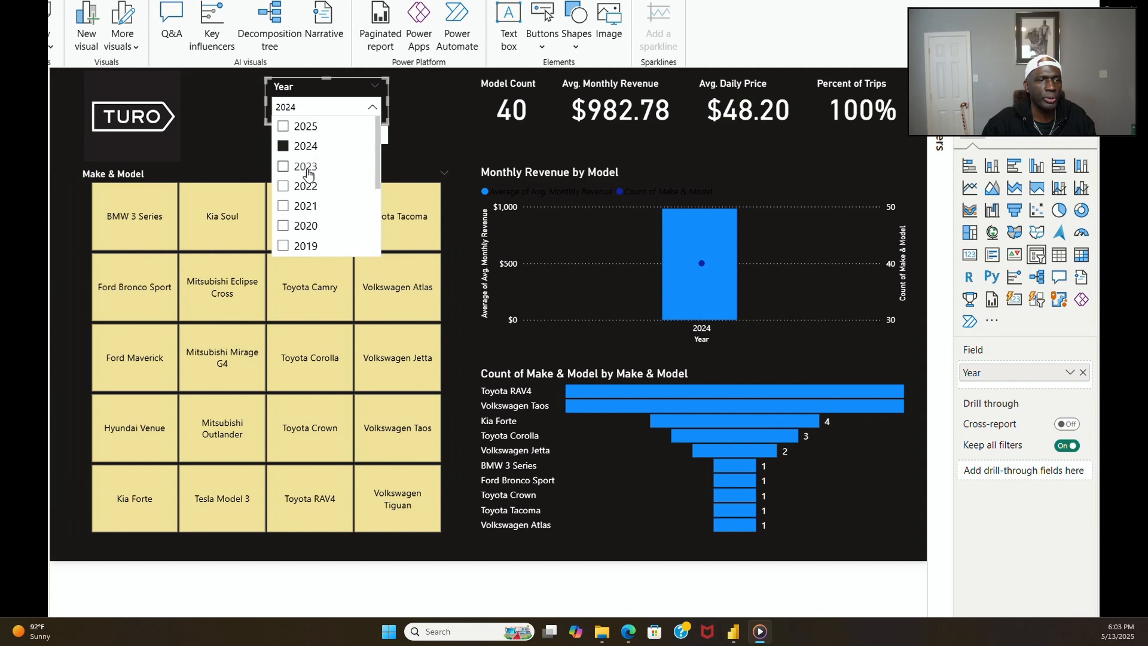
click(309, 169)
click(308, 186)
click(310, 206)
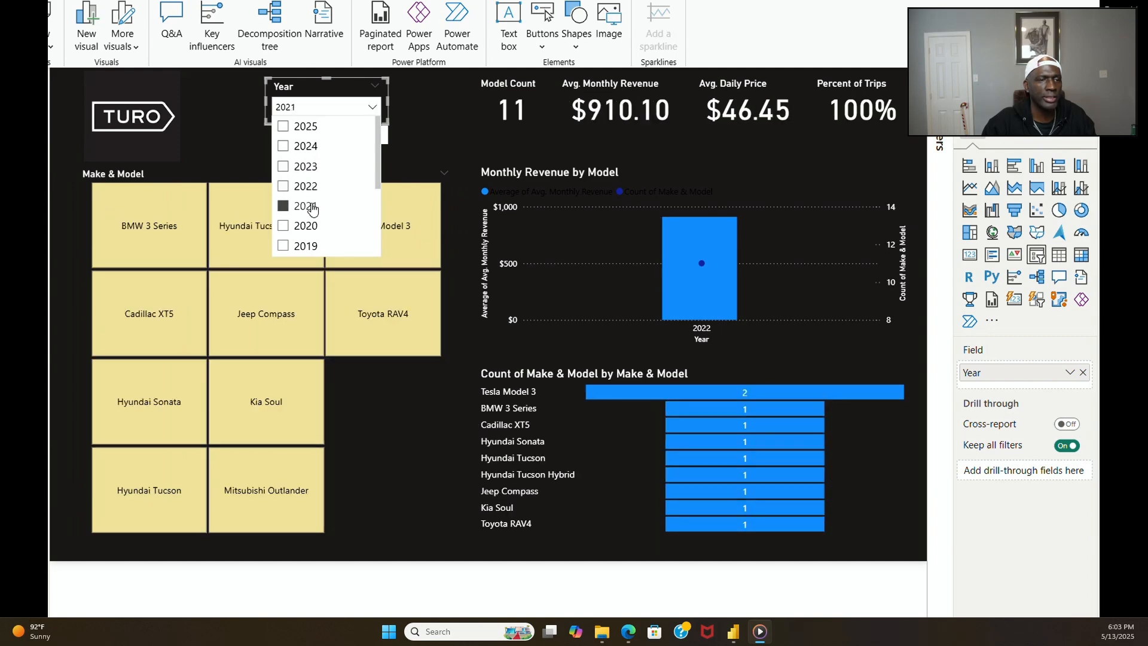
click(312, 228)
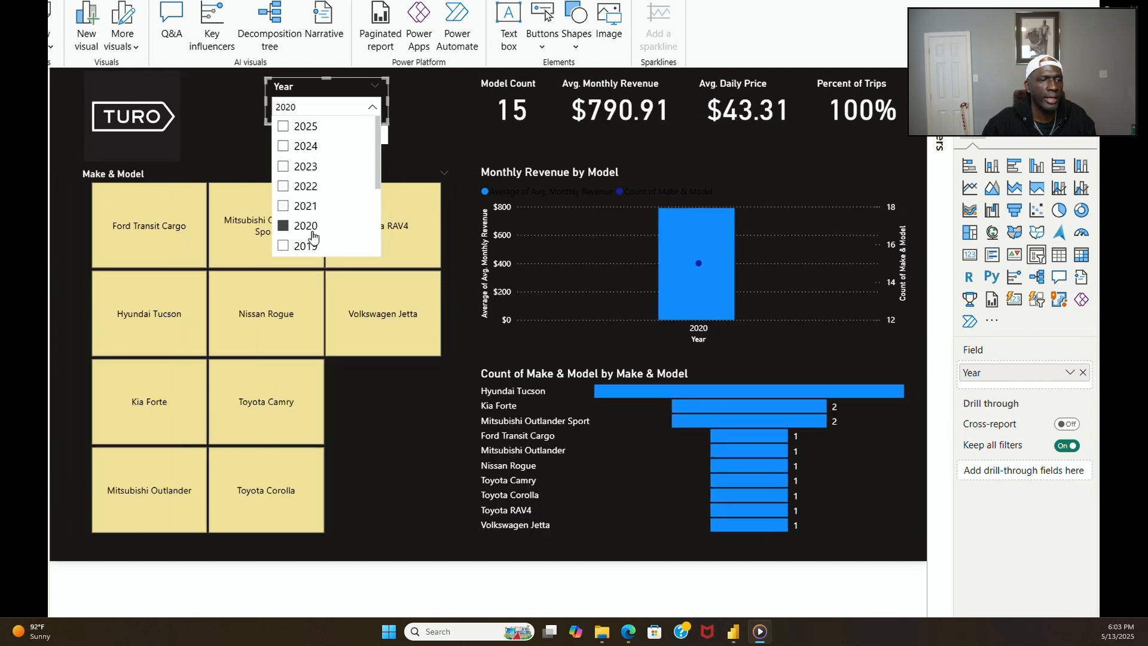
Step: Test the Make & Model slicer by selecting Ford Transit Cargo, Kia Forte and Mitsubishi Outlander one after another
click(202, 245)
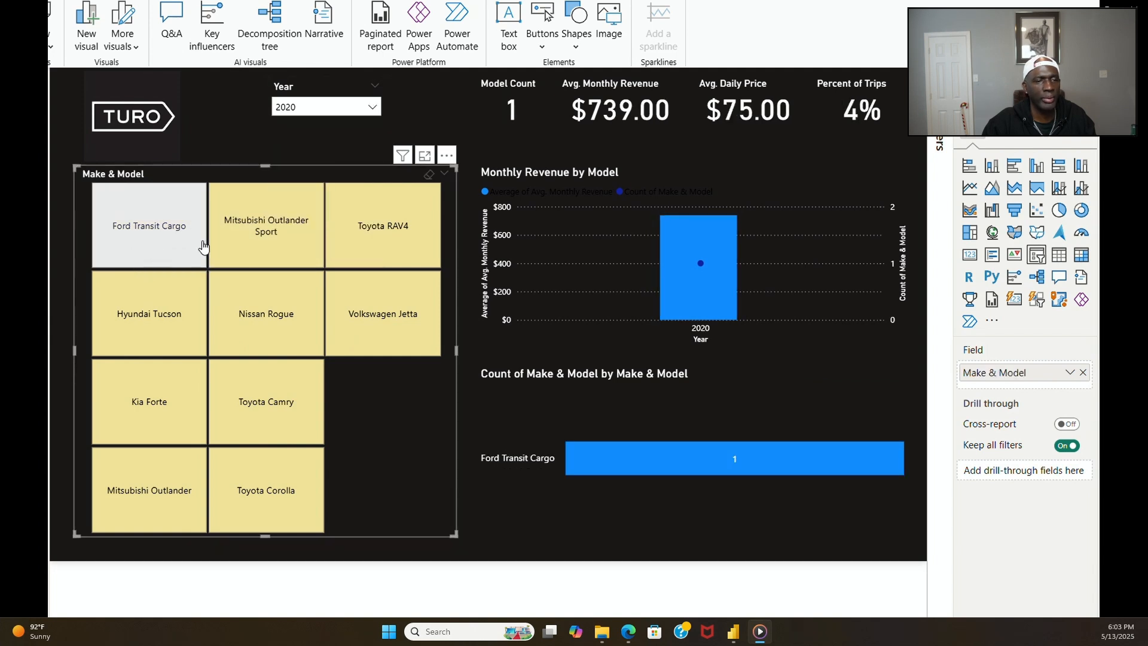
click(136, 431)
click(146, 501)
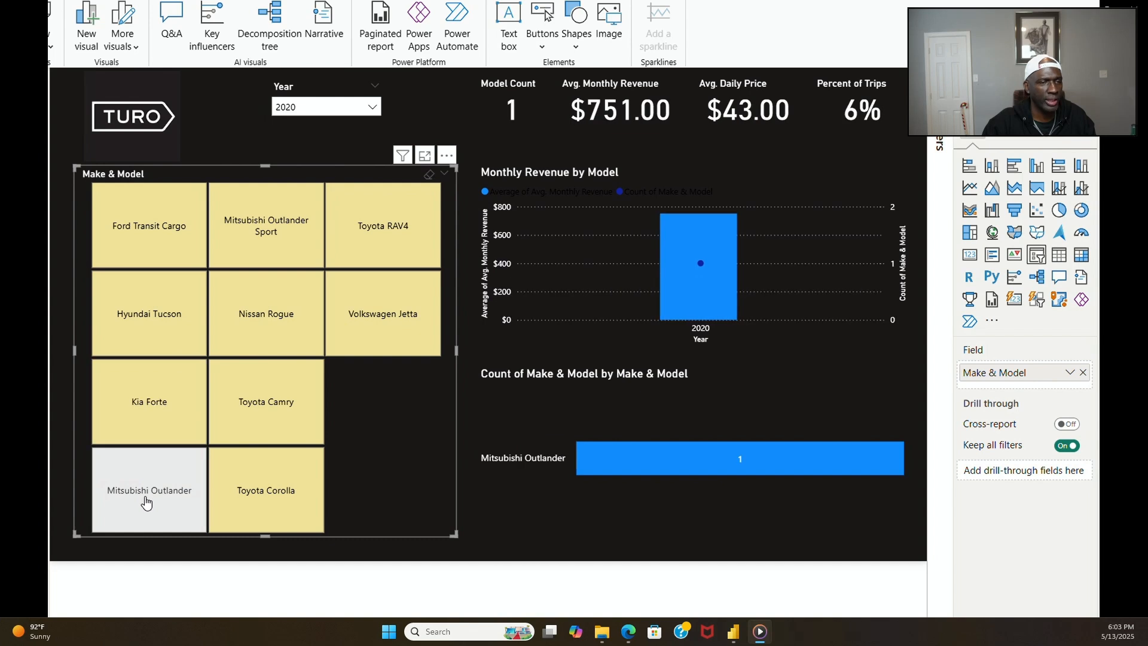
Step: Test the Make & Model slicer with Toyota Corolla, Toyota Camry, Nissan Rogue, Mitsubishi Outlander Sport, Toyota RAV4 and Volkswagen Jetta one after another
click(253, 524)
click(283, 411)
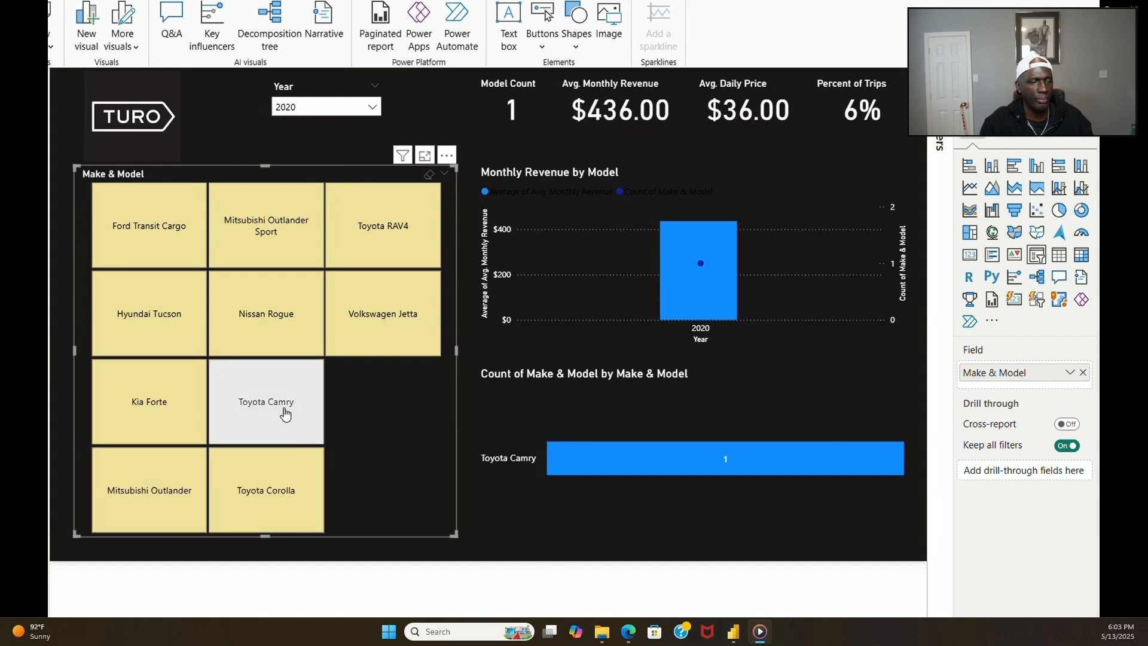
click(276, 321)
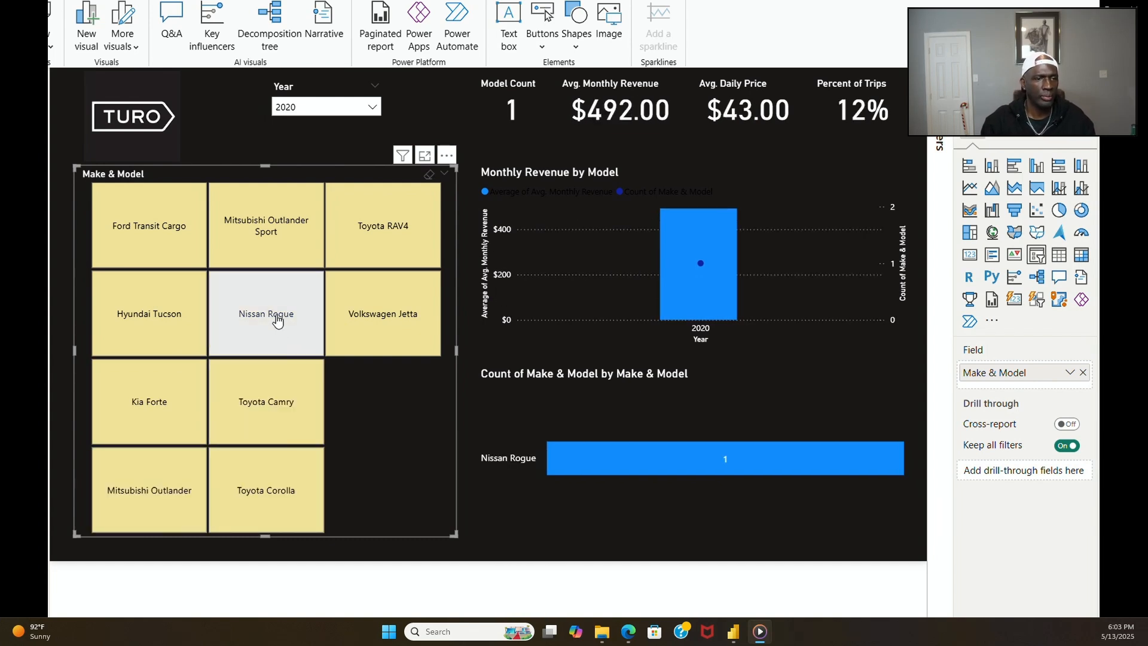
click(288, 239)
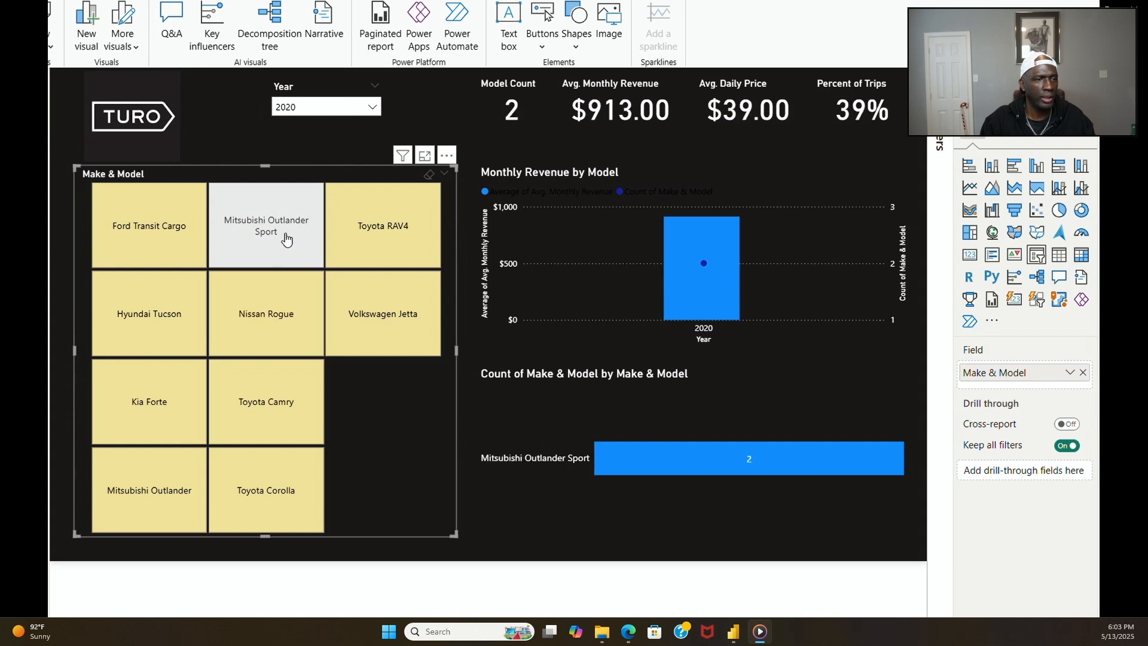
click(352, 230)
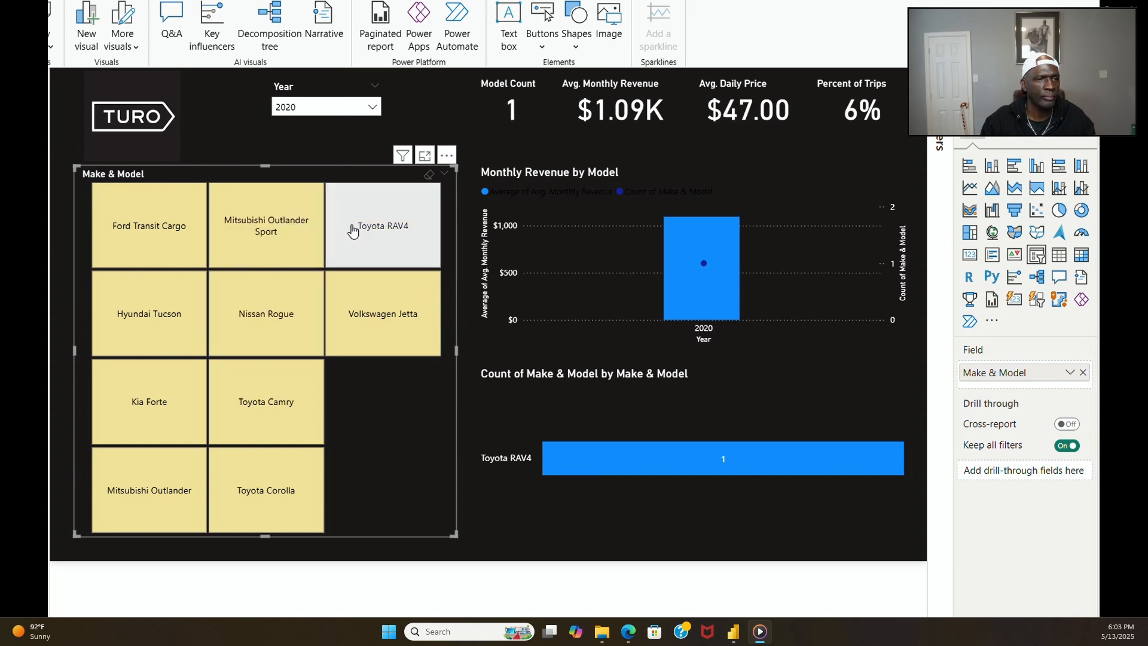
click(389, 329)
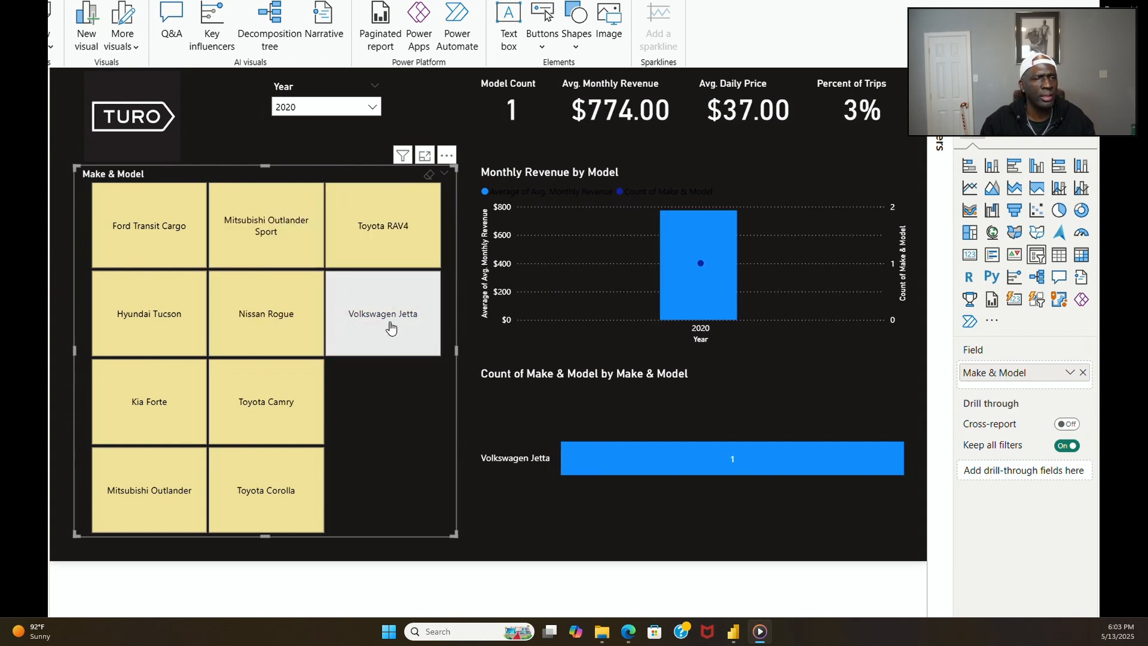
Step: Filter the report by Toyota RAV4, Mitsubishi Outlander Sport, Ford Transit Cargo and Hyundai Tucson in turn to compare their figures
click(479, 546)
click(397, 245)
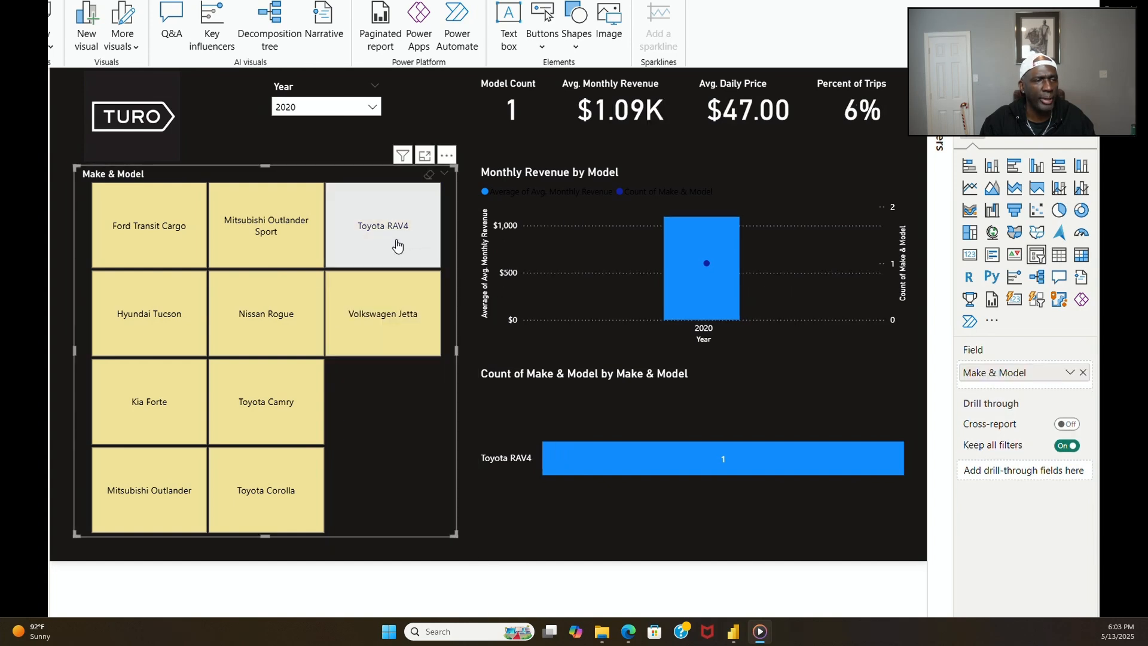
click(288, 254)
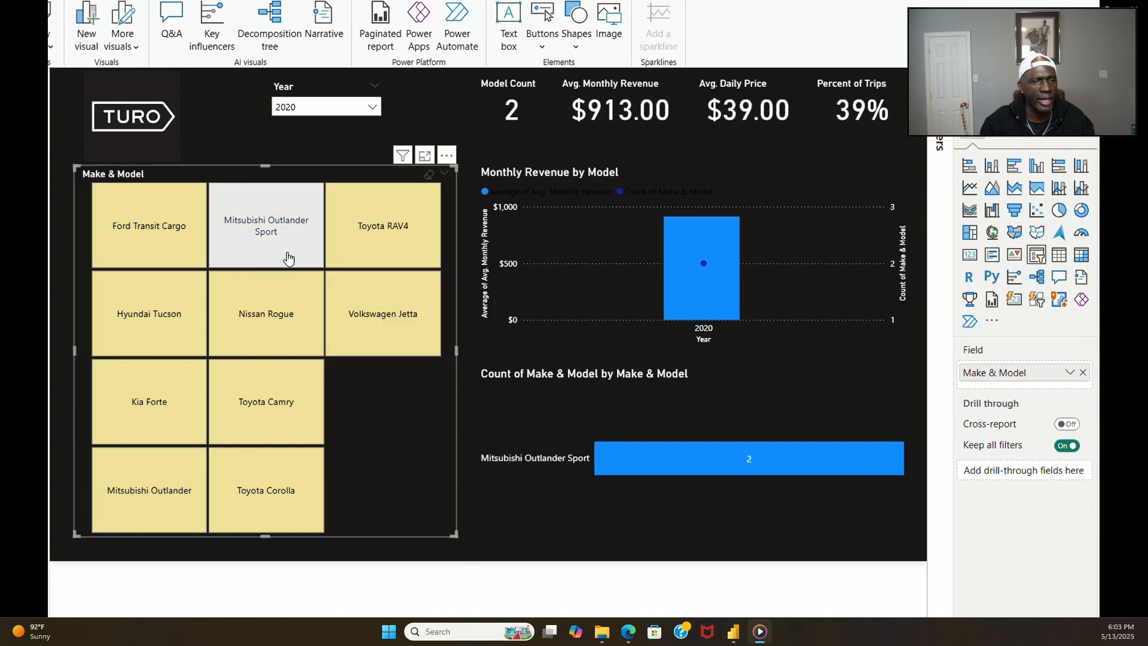
click(195, 264)
click(191, 328)
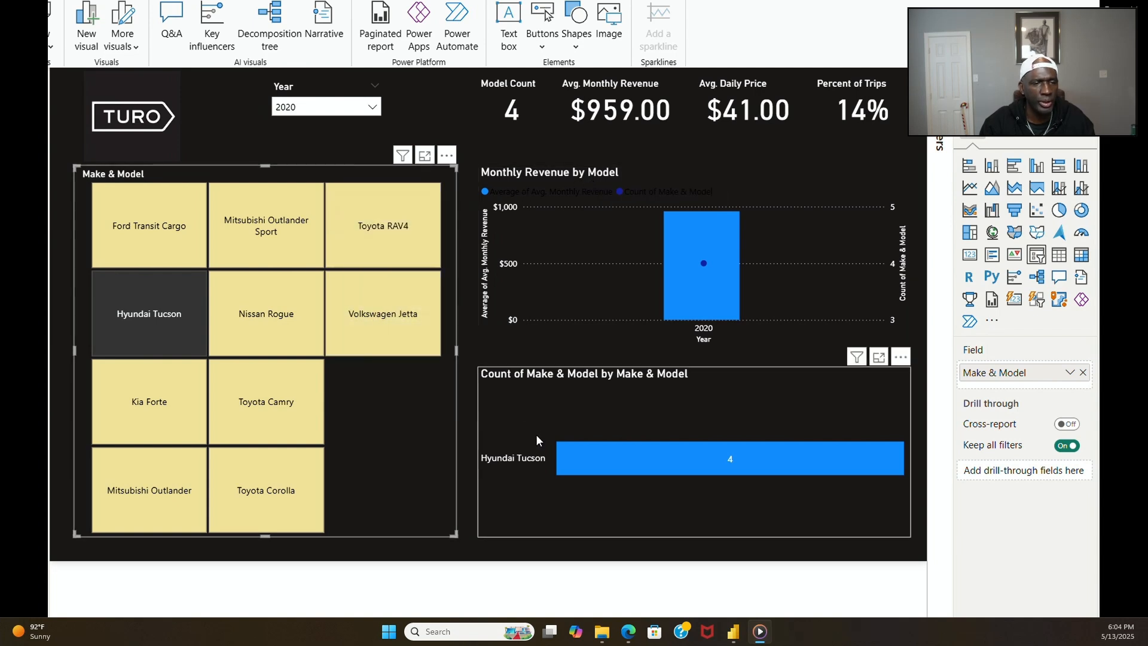
Step: Clear the Hyundai Tucson selection and reset the Year slicer to All
click(183, 339)
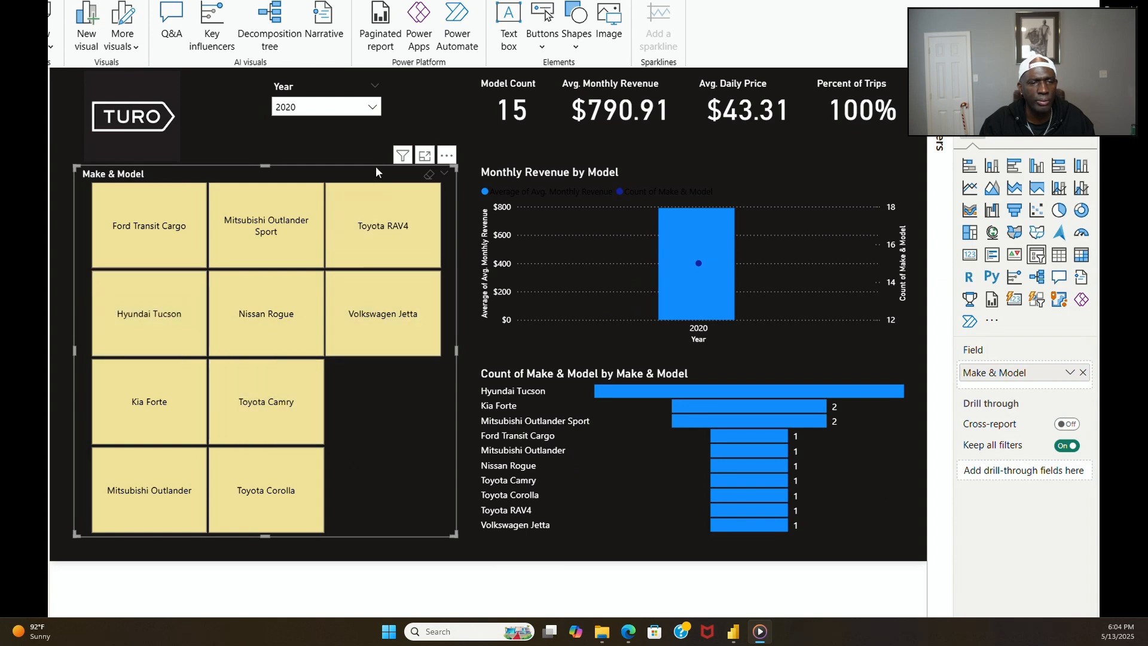
click(359, 87)
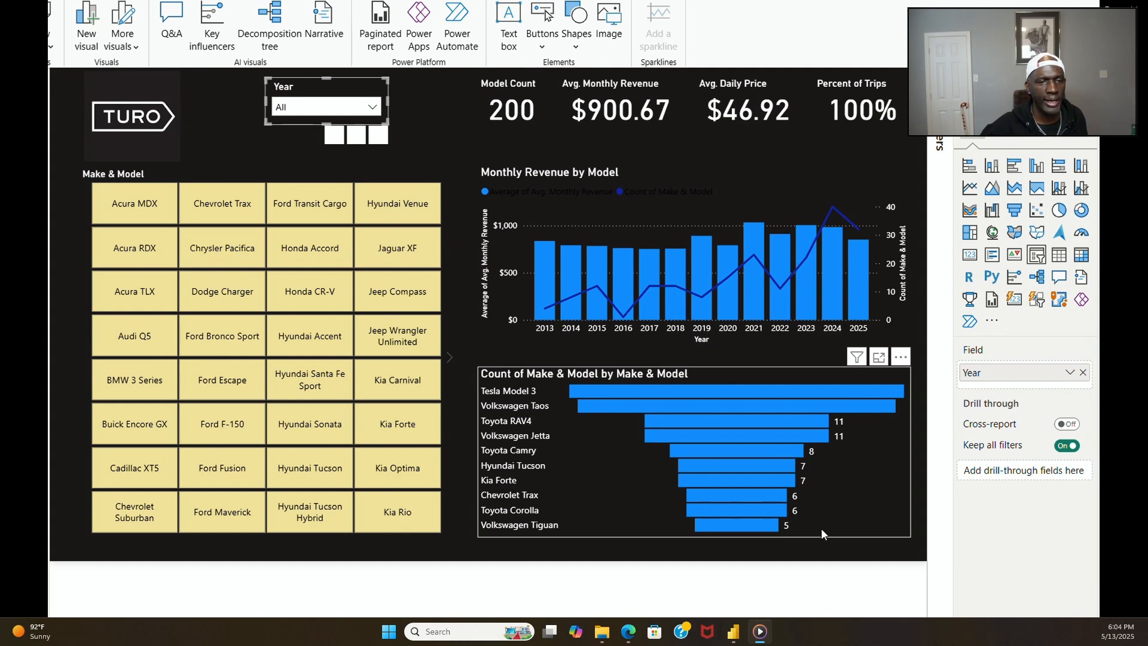
Step: Set the color of the columns in the Monthly Revenue by Model chart to medium gray
mouse_move(831, 532)
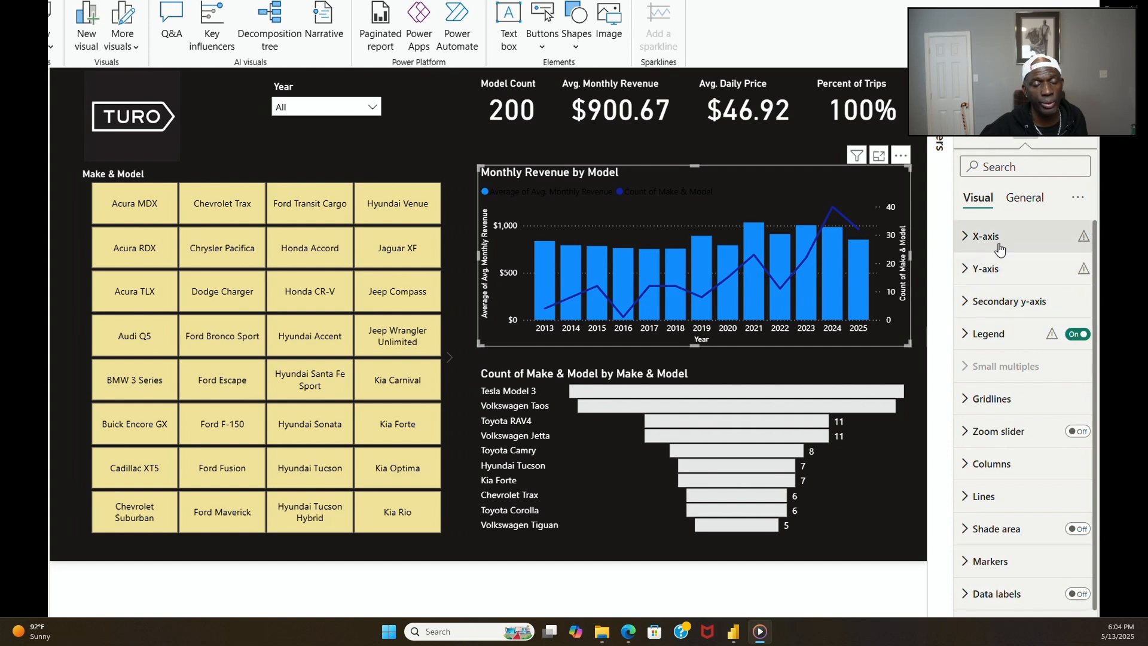
click(1003, 474)
scroll(1022, 515, down, 3)
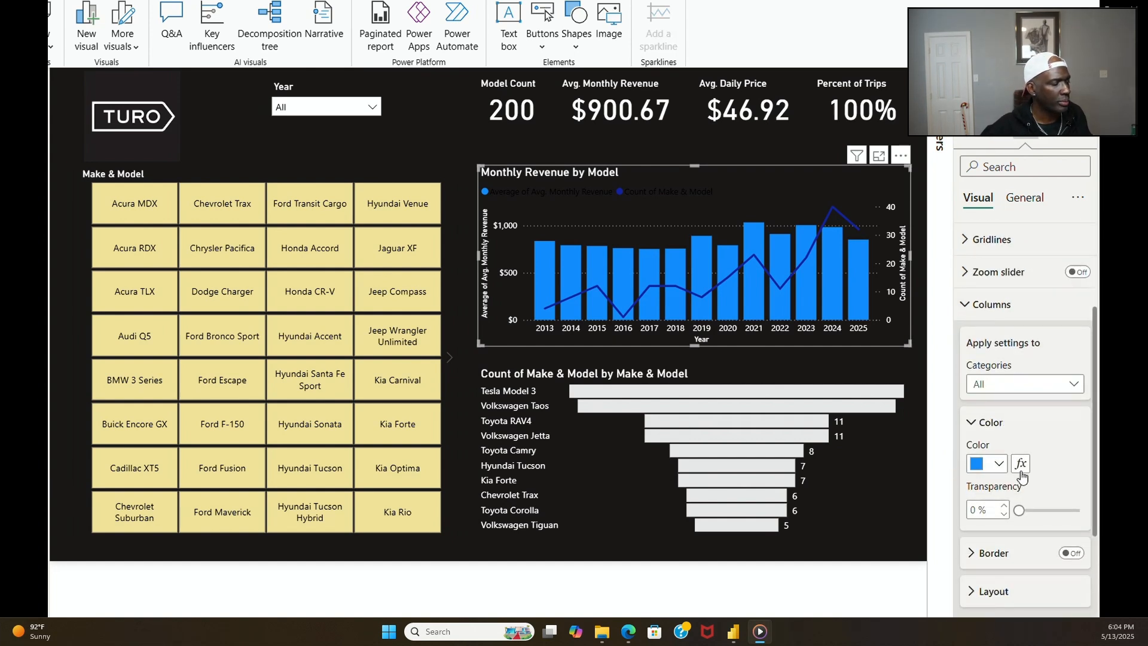
click(999, 464)
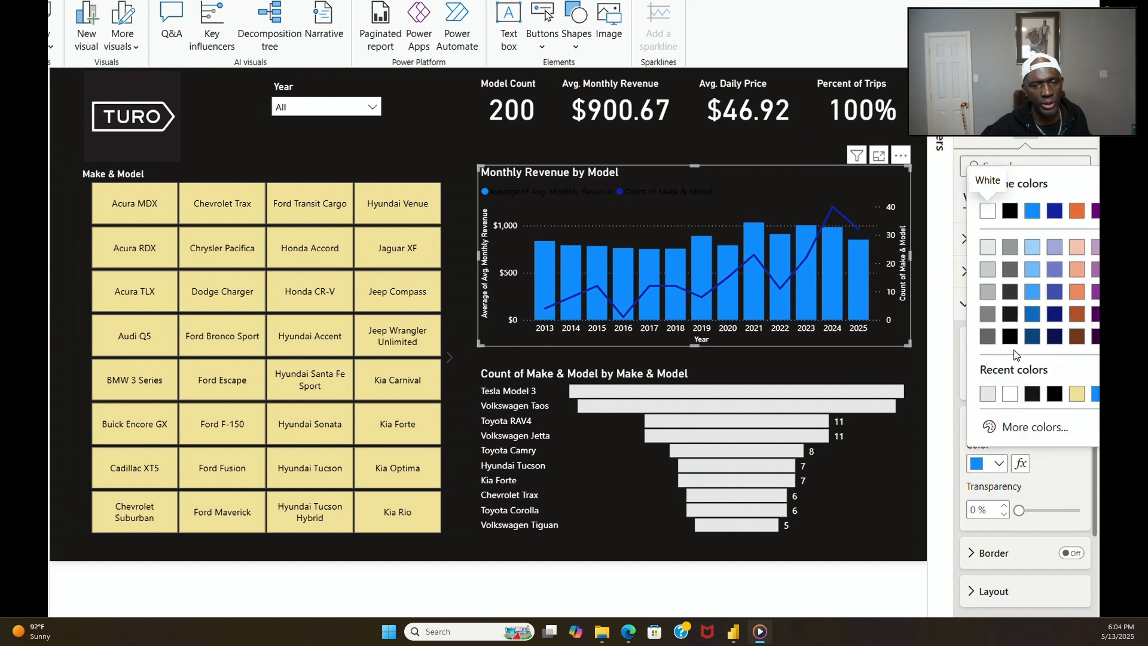
click(987, 316)
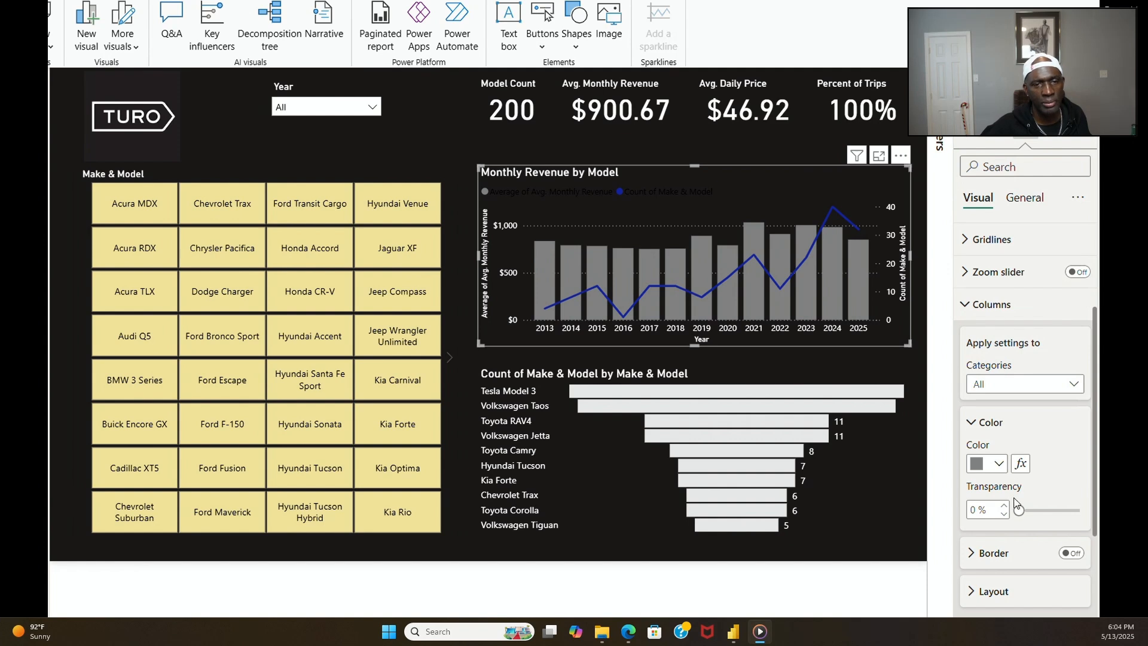
Step: Change the line in the Monthly Revenue by Model chart to a dashed style in pale yellow
click(966, 304)
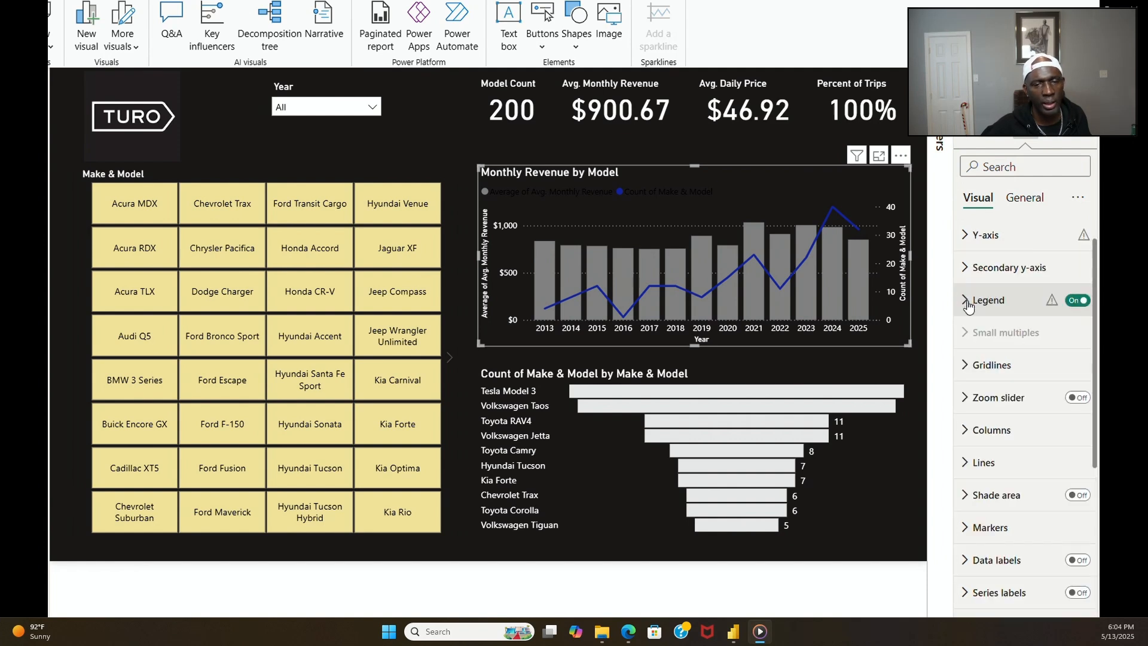
click(969, 465)
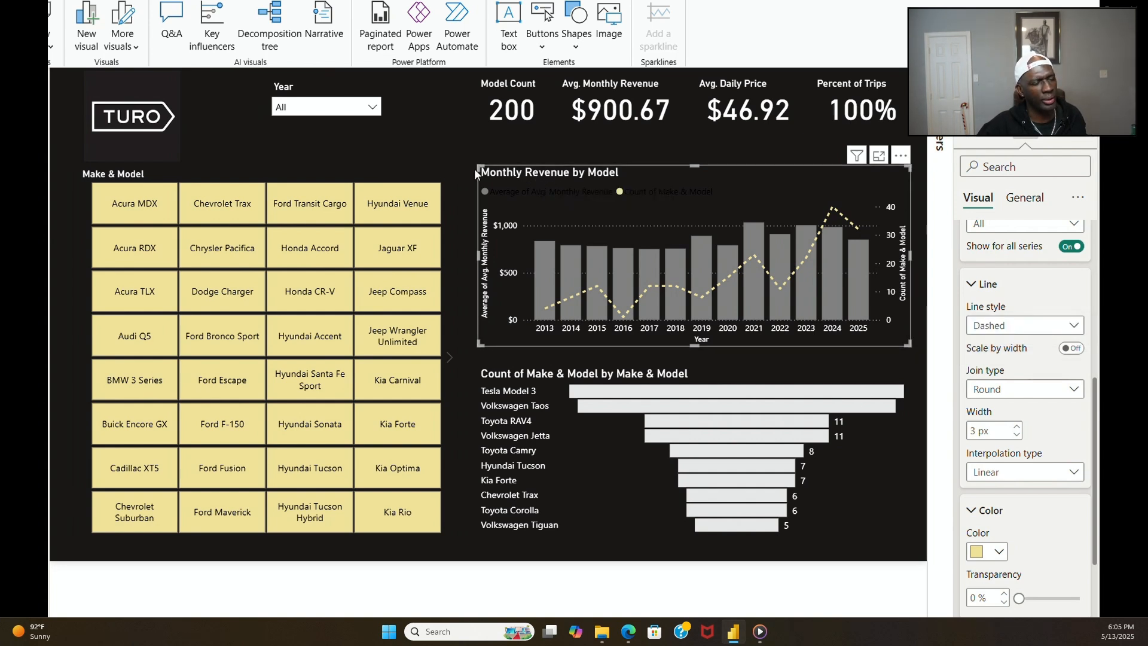
click(458, 154)
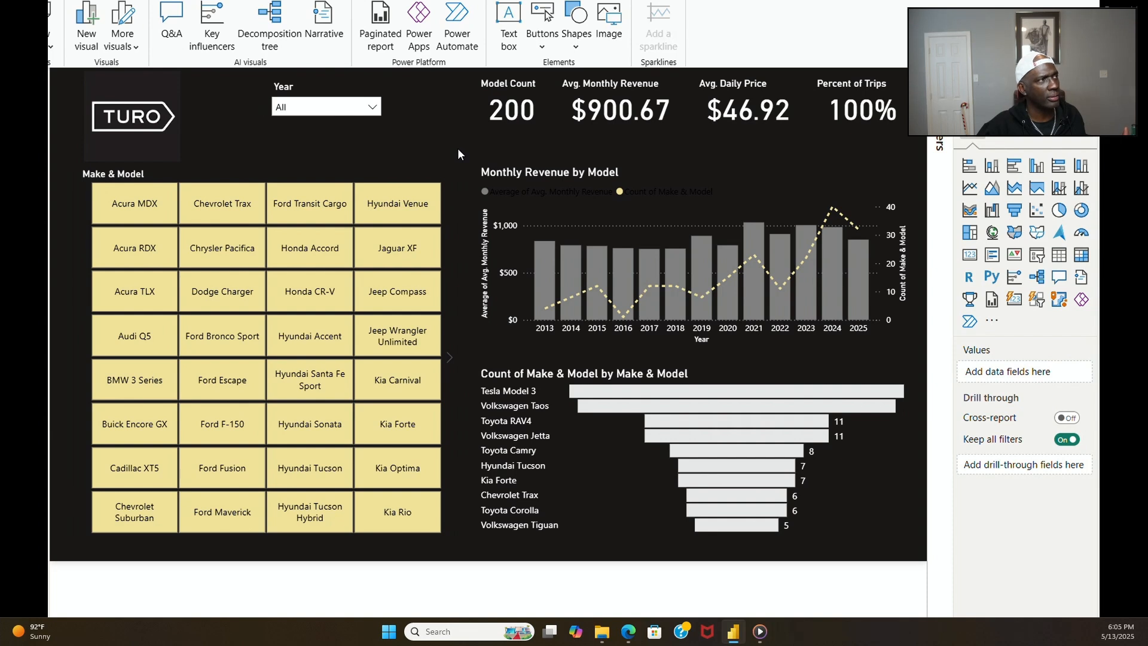
Step: Try a different color for the callout value of the Model Count card
click(525, 125)
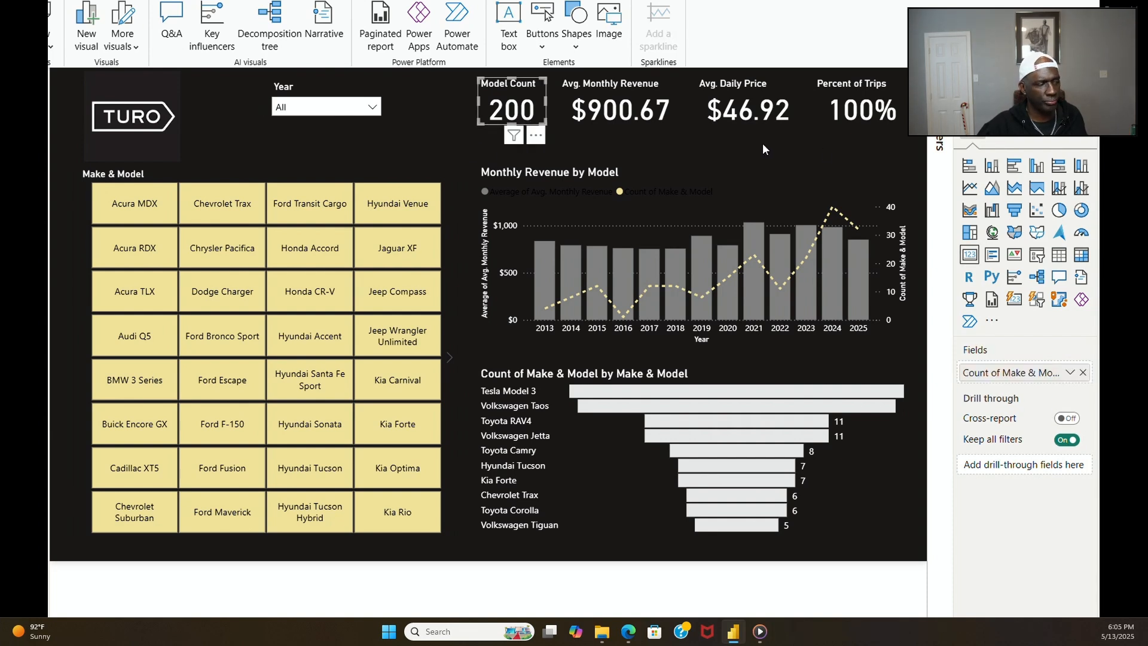
click(1026, 128)
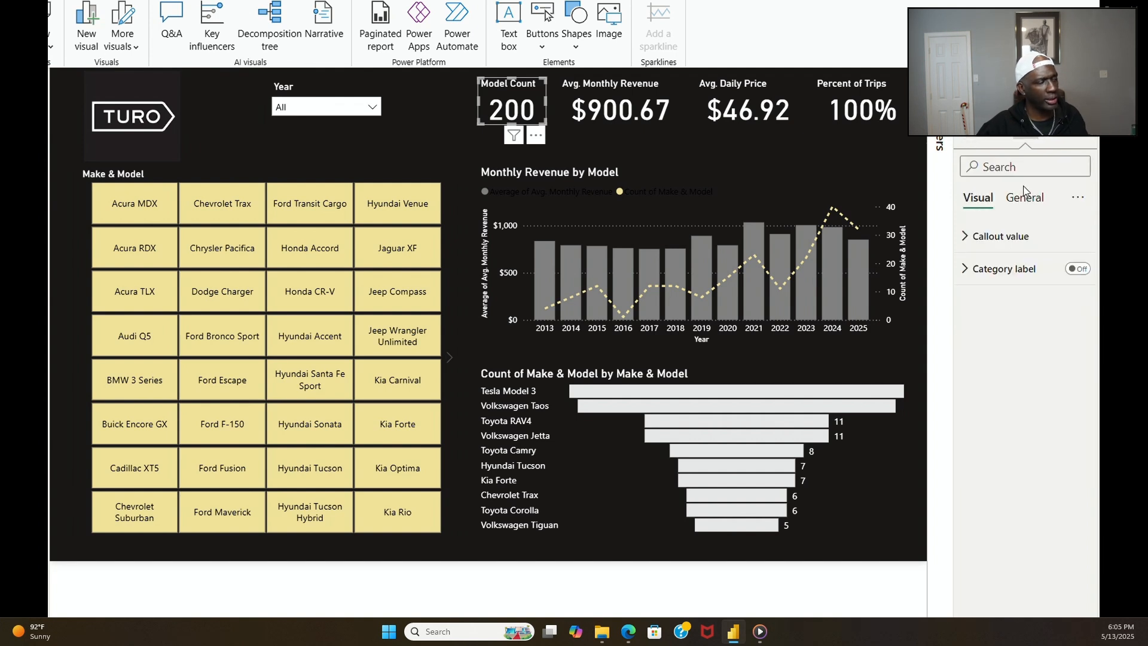
click(1004, 236)
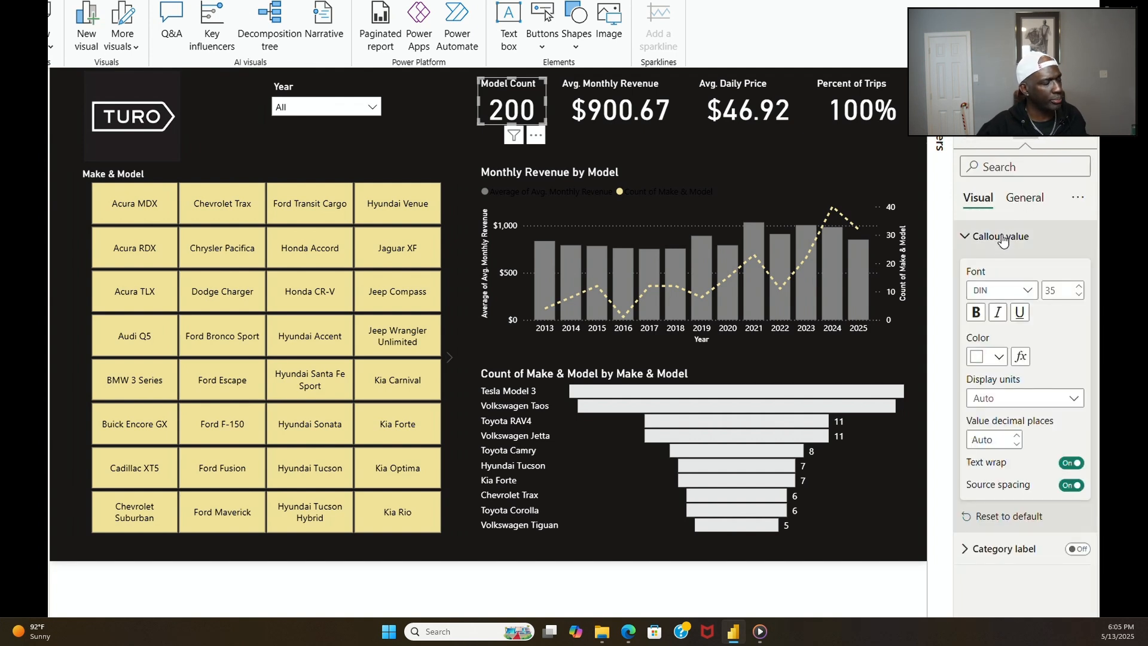
click(999, 358)
click(1032, 595)
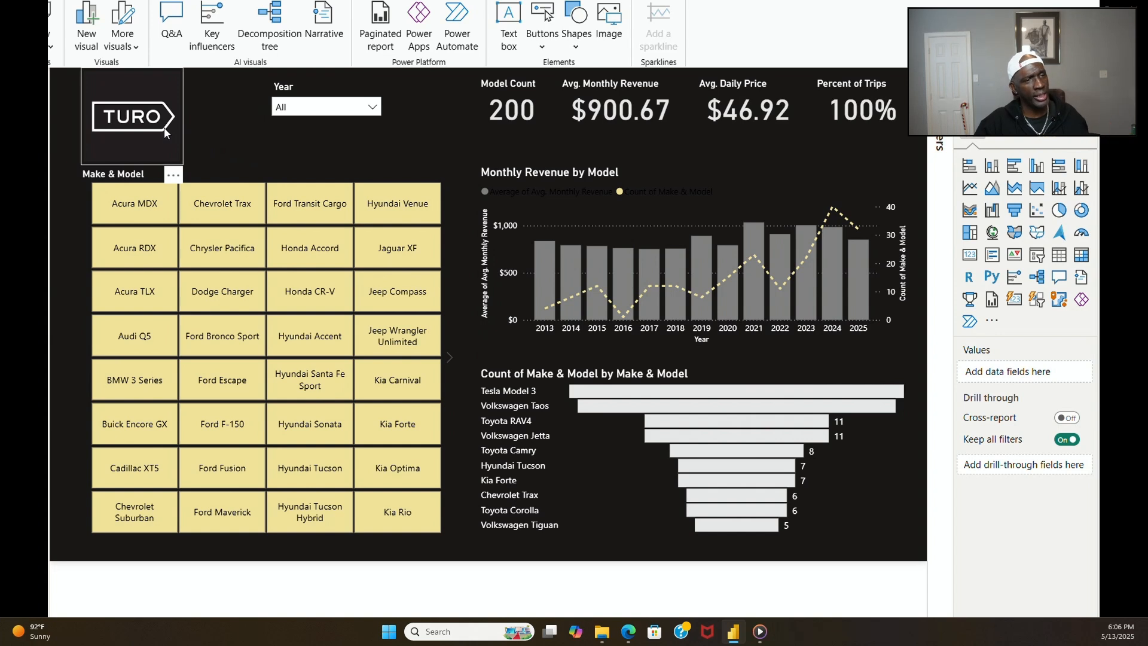
Step: Test the Make & Model slicer with Dodge Charger, Ford Bronco Sport and Ford Escape, check the Year list, and clear the selection
click(234, 307)
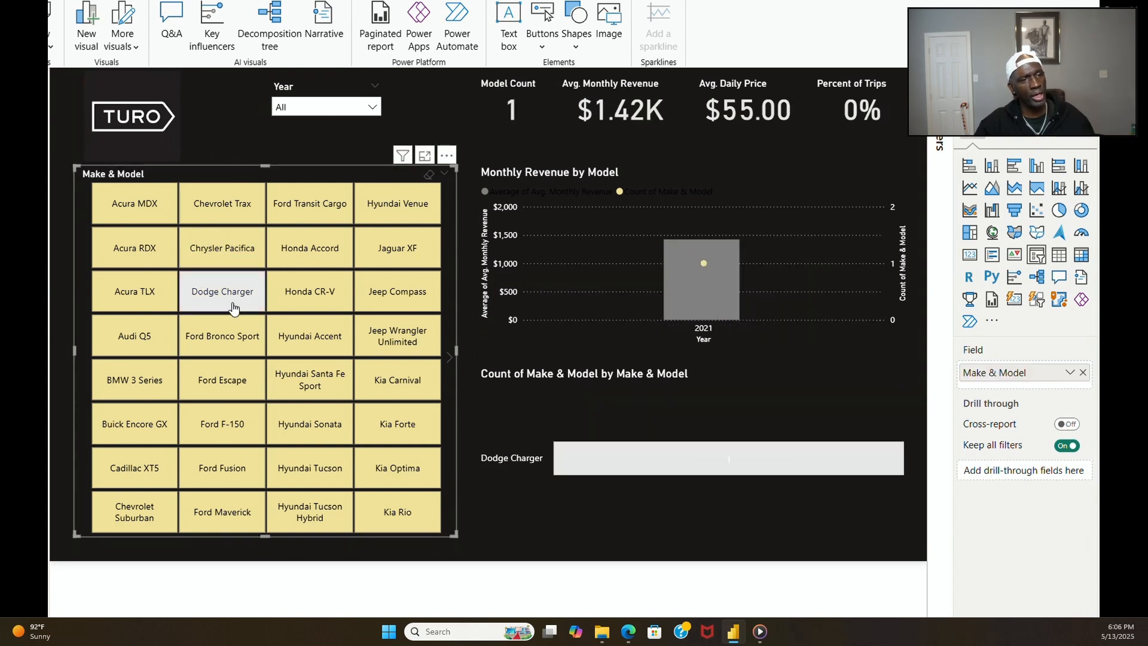
click(233, 308)
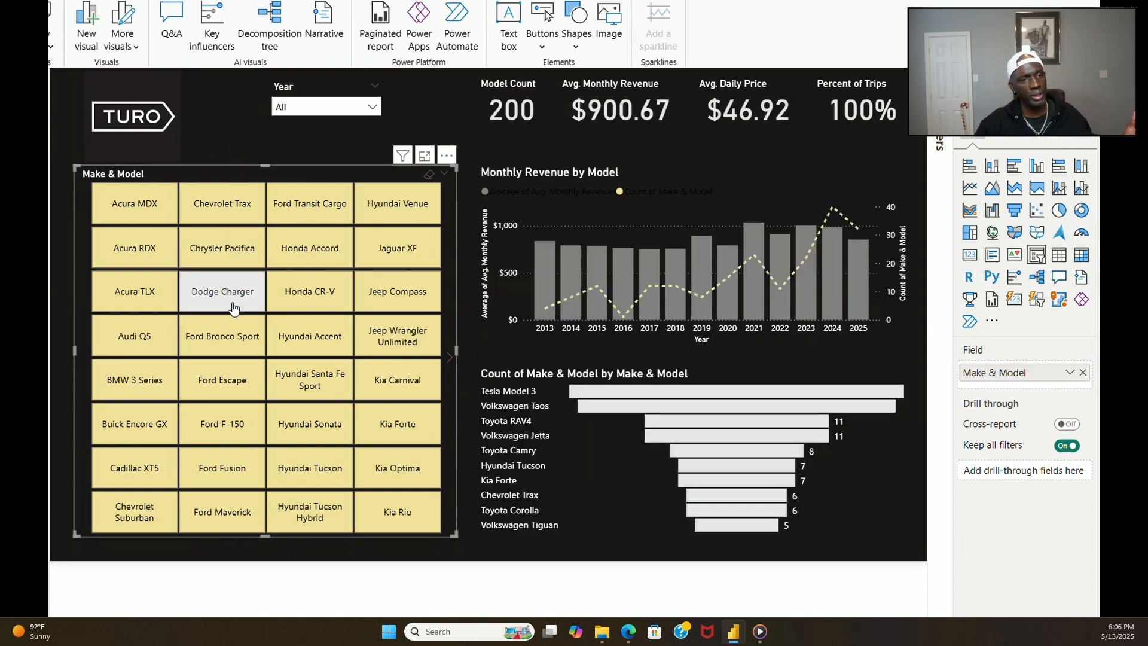
click(226, 340)
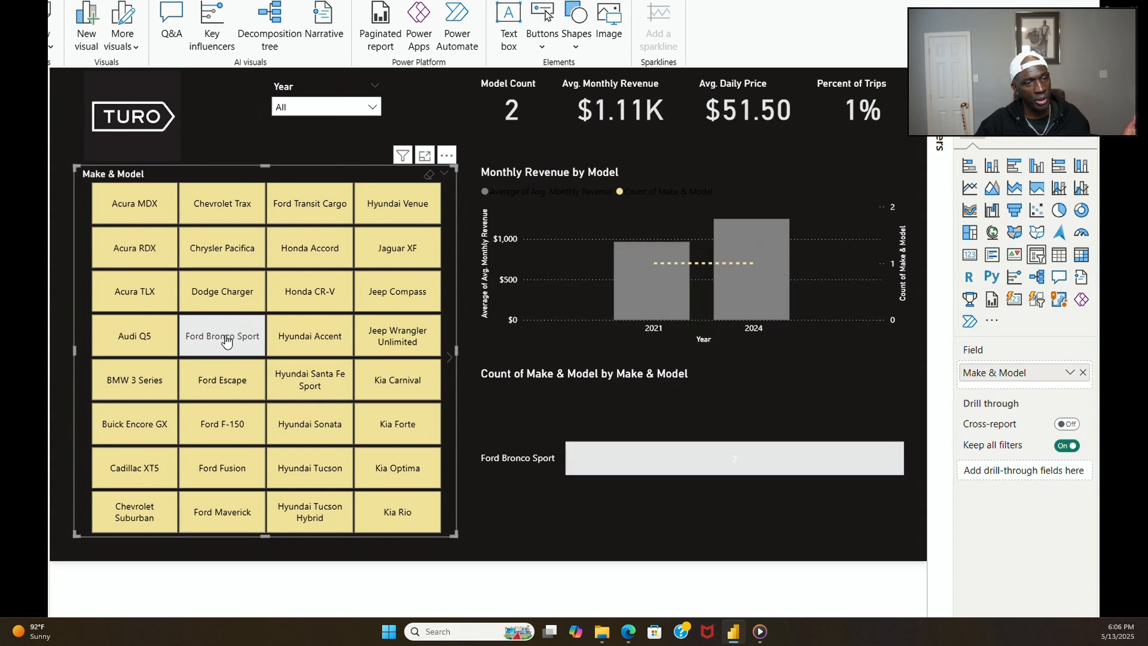
click(228, 389)
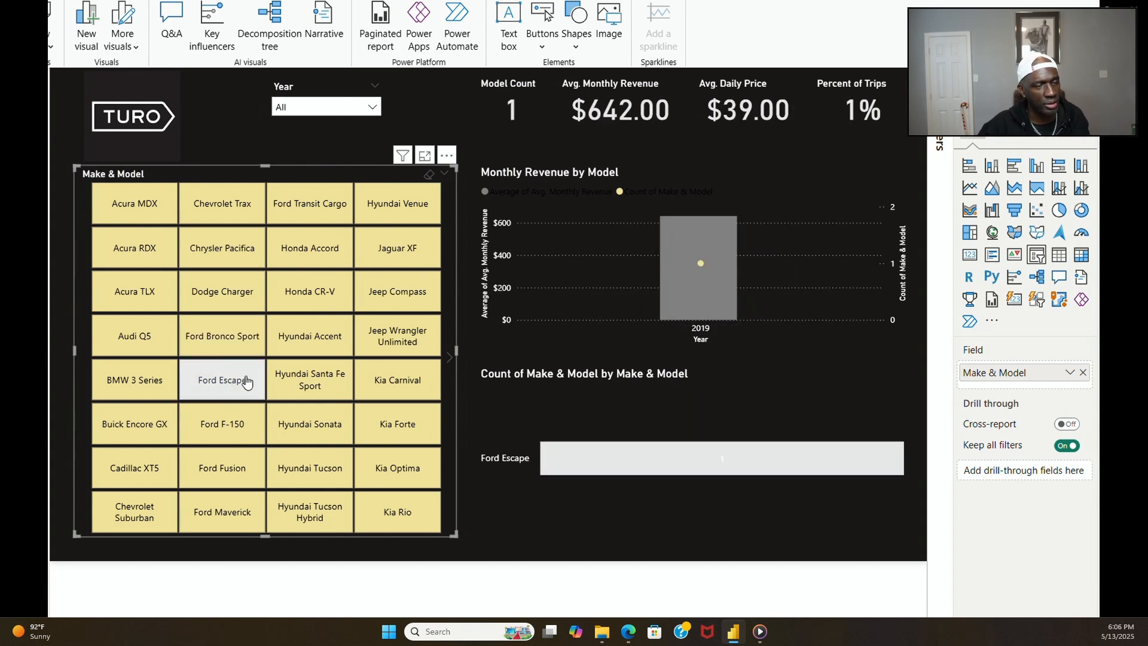
click(372, 108)
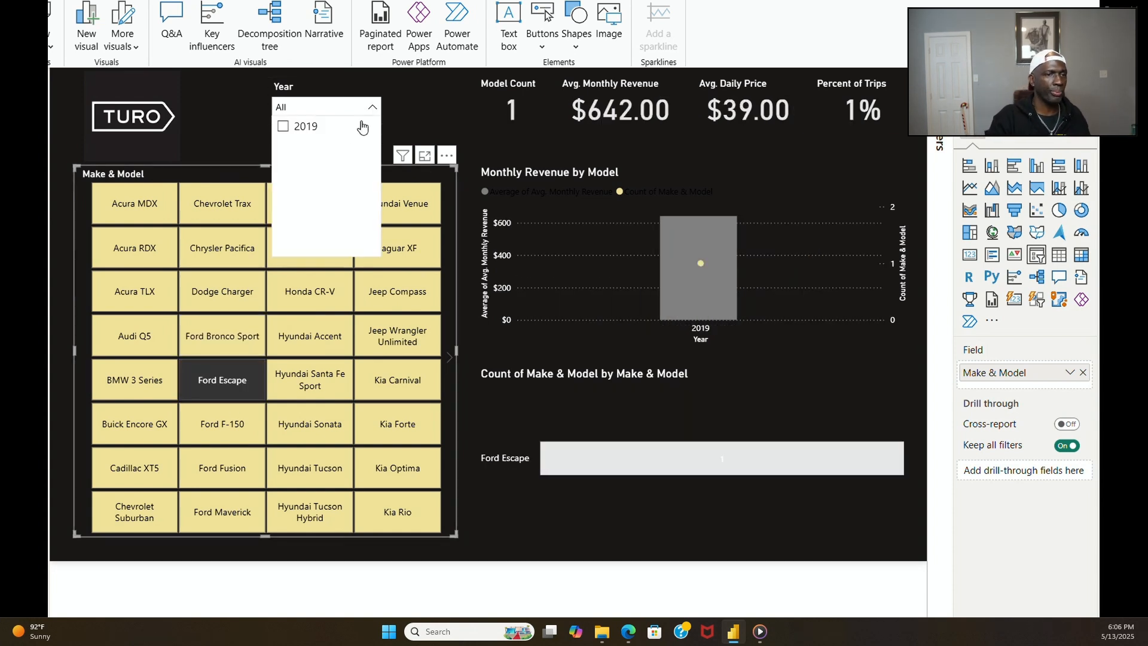
click(219, 395)
Step: Close the turo_recording_4 playback and inspect the Top 5 Models by Trips pie slices in the turo_dalLov Power BI report
mouse_move(902, 51)
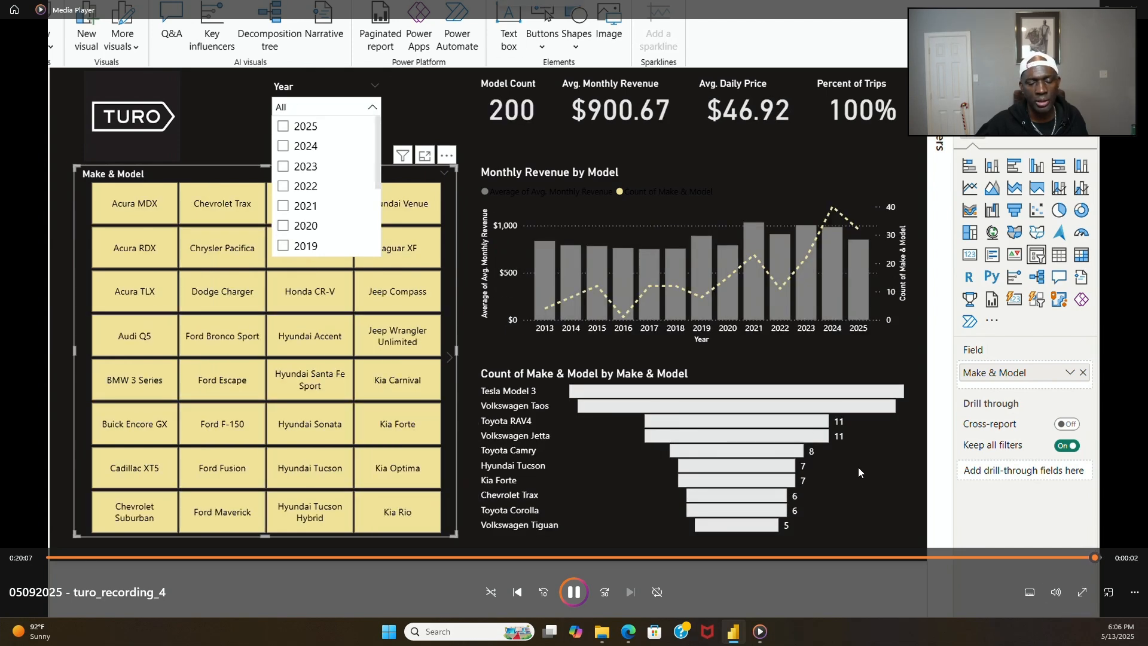
key(alt+F4)
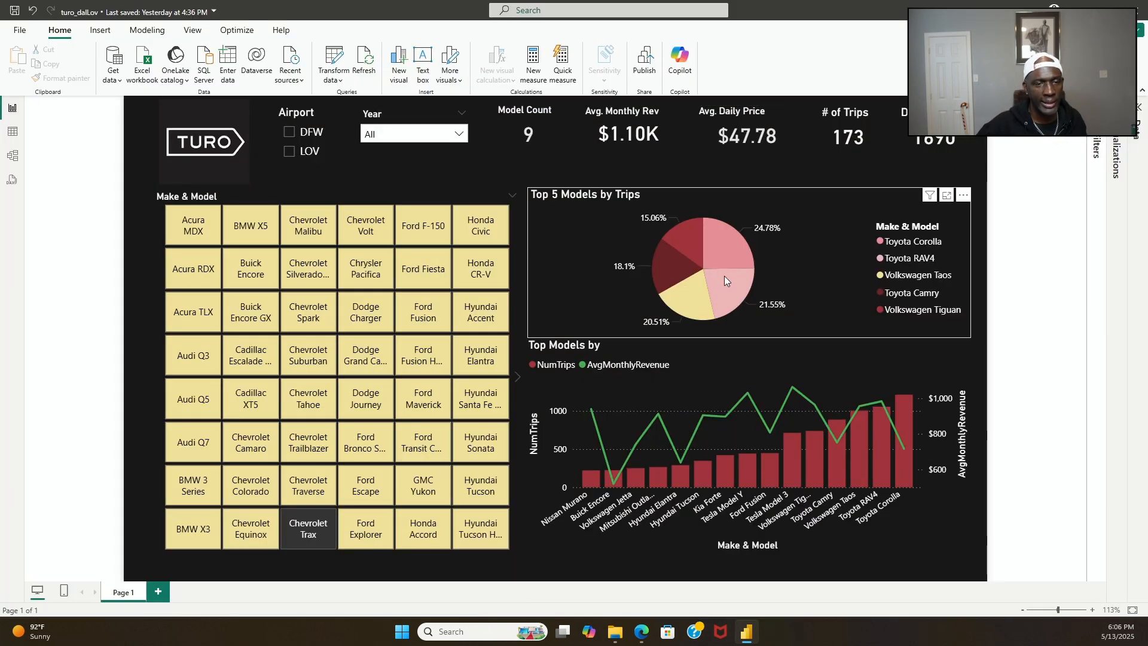
mouse_move(726, 281)
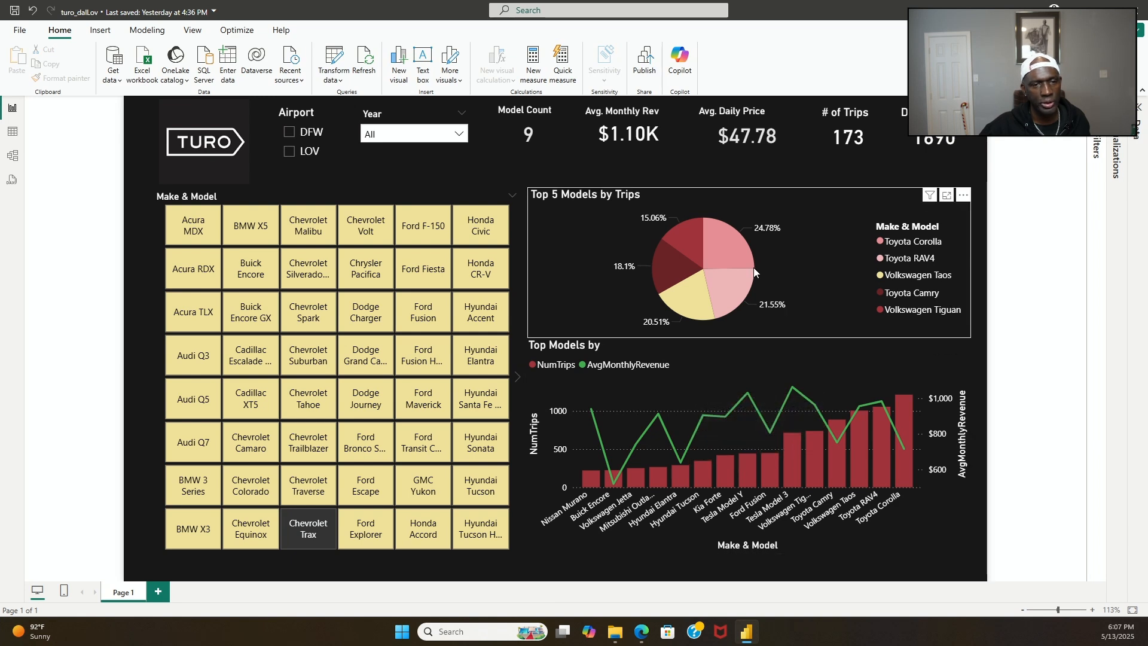
mouse_move(724, 242)
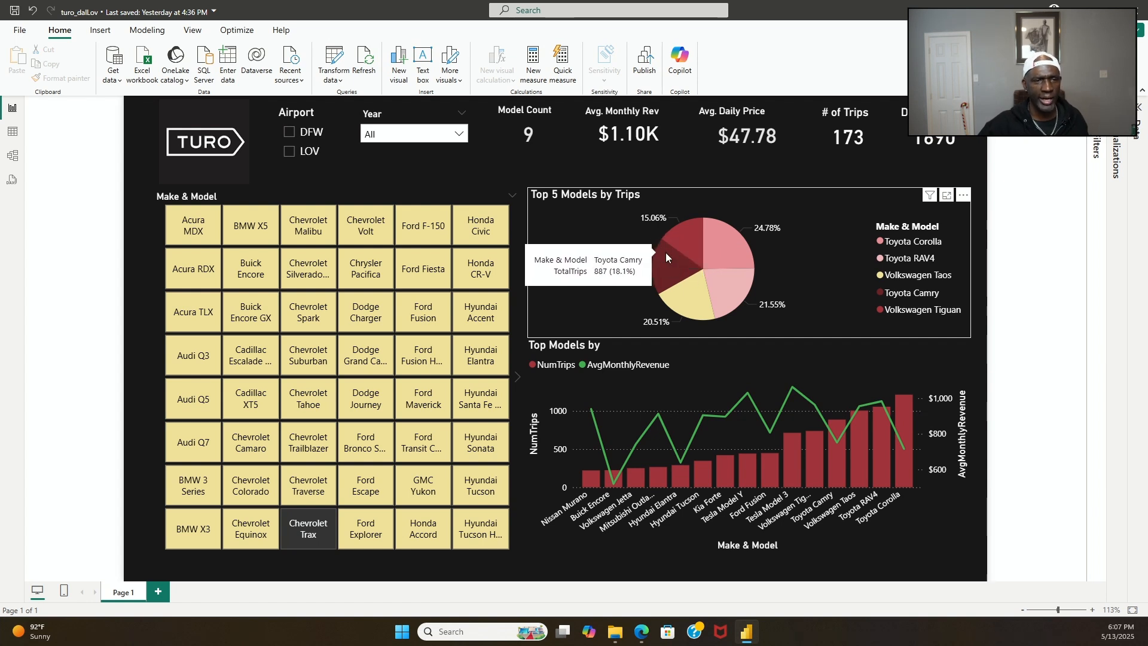
mouse_move(676, 246)
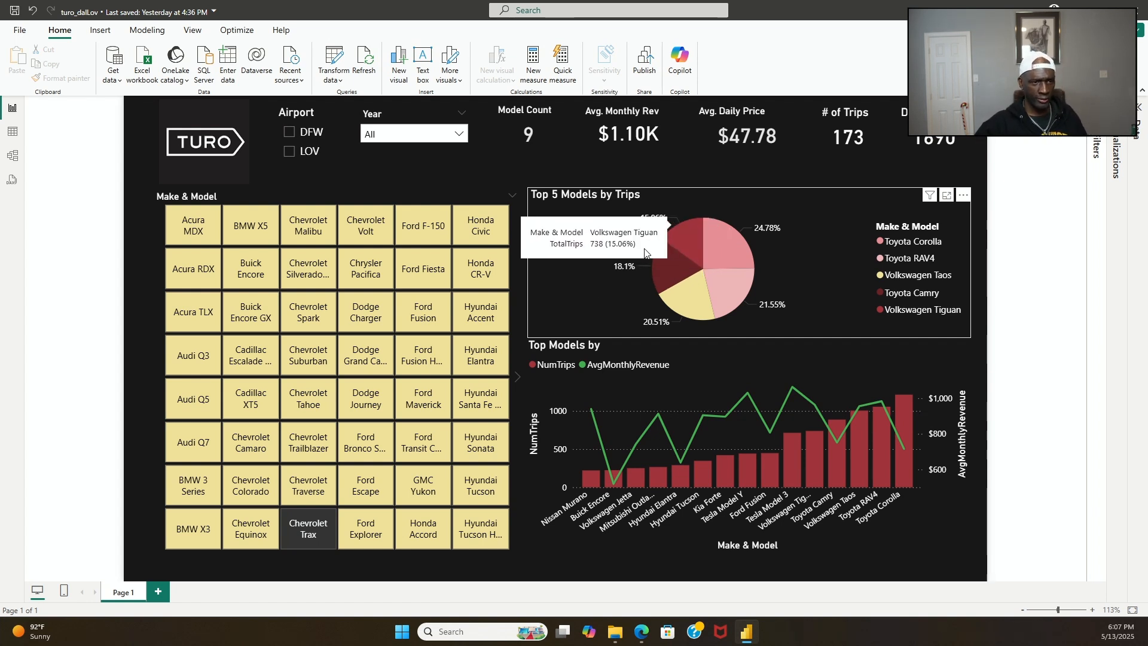
Step: Test the Make & Model slicer with Ford Fiesta, the Ford Fusion H… and Dodge Grand Ca… tiles, Chevrolet Suburban and Buick Encore GX in turn
click(422, 274)
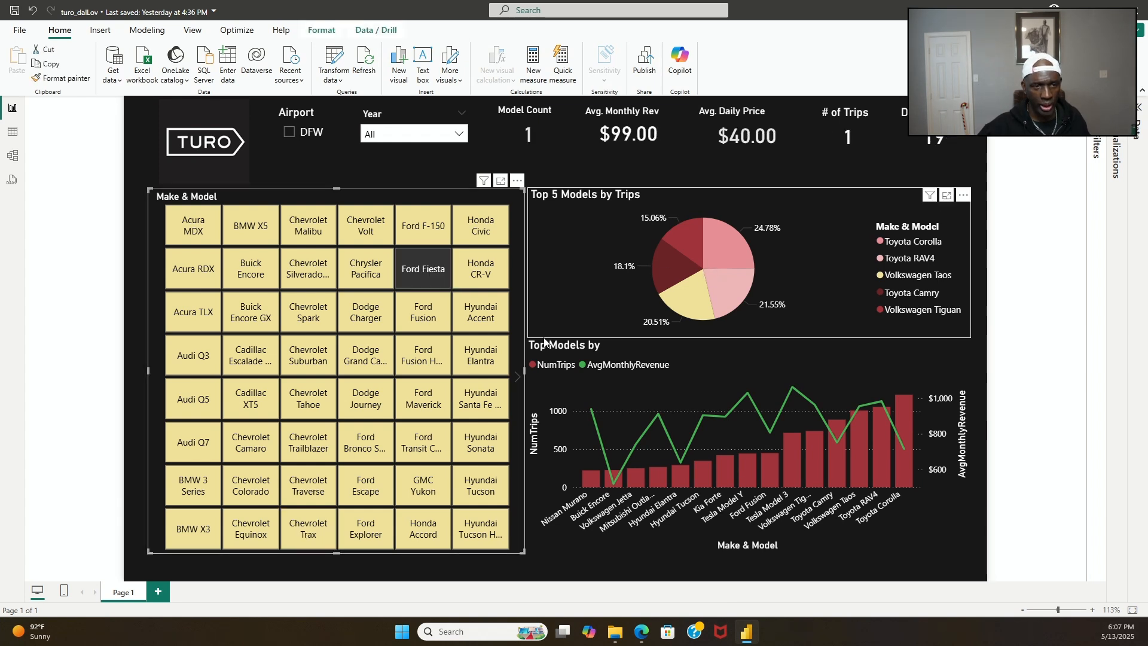
click(428, 366)
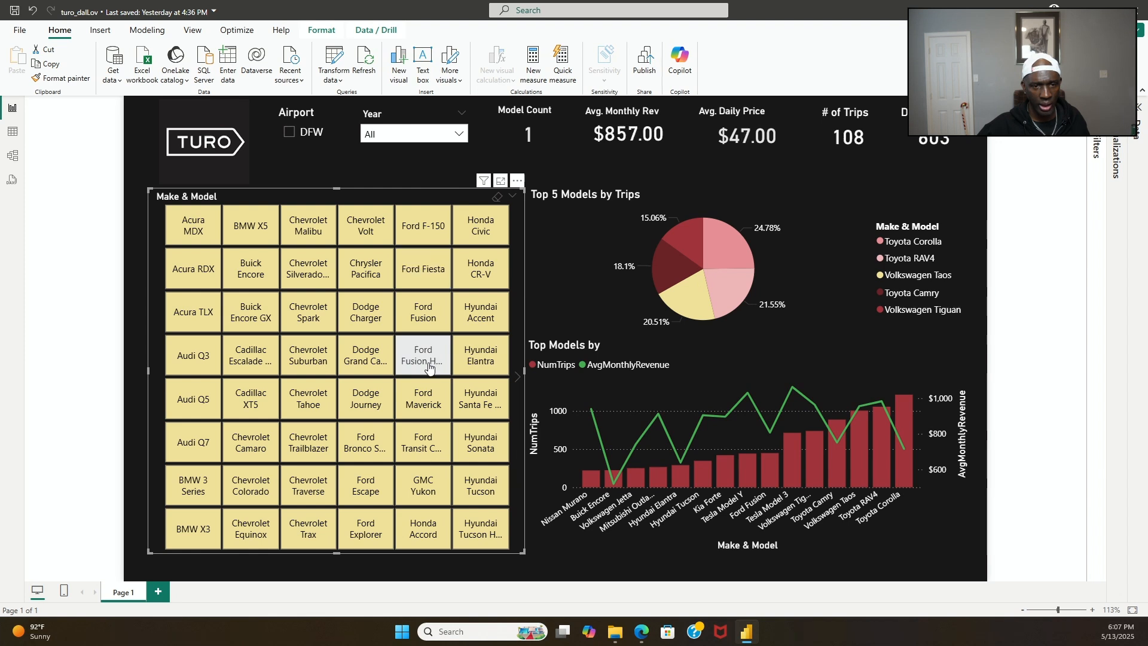
click(358, 365)
click(289, 362)
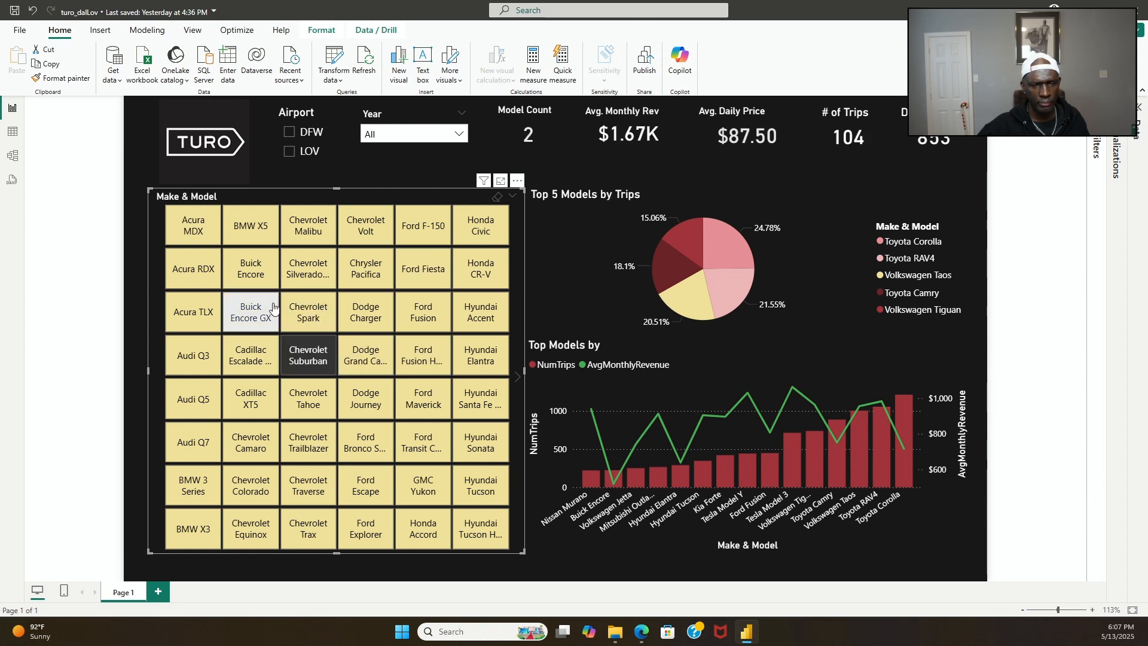
click(274, 308)
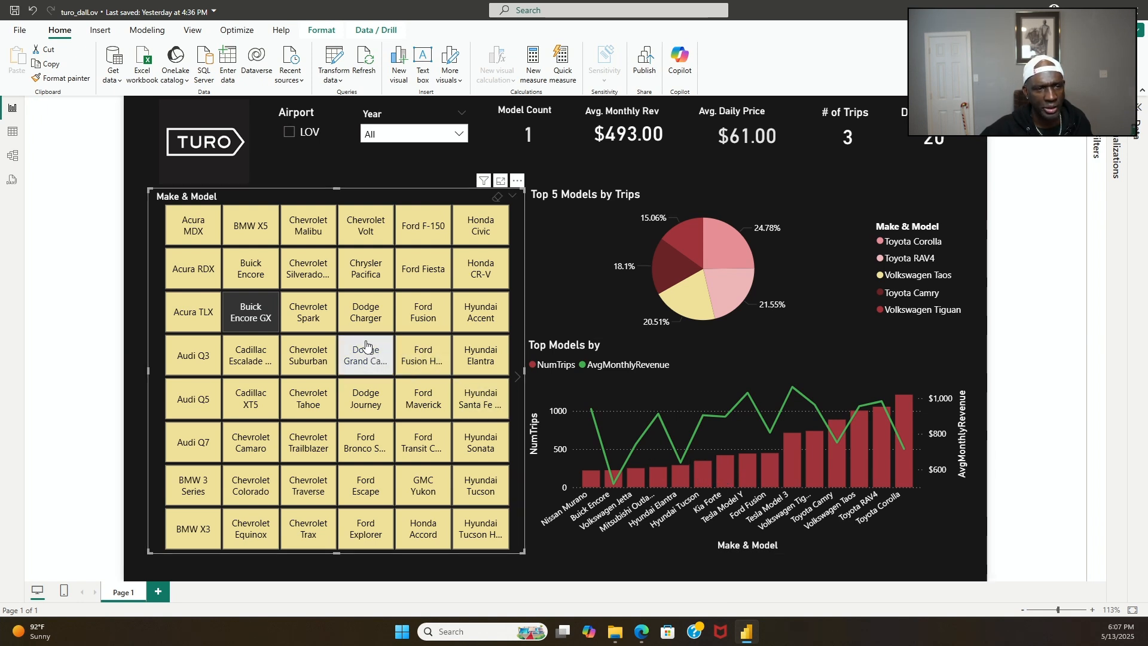
Step: Nudge the Make & Model slicer slightly left, away from the two charts beside it
drag(387, 185, 392, 185)
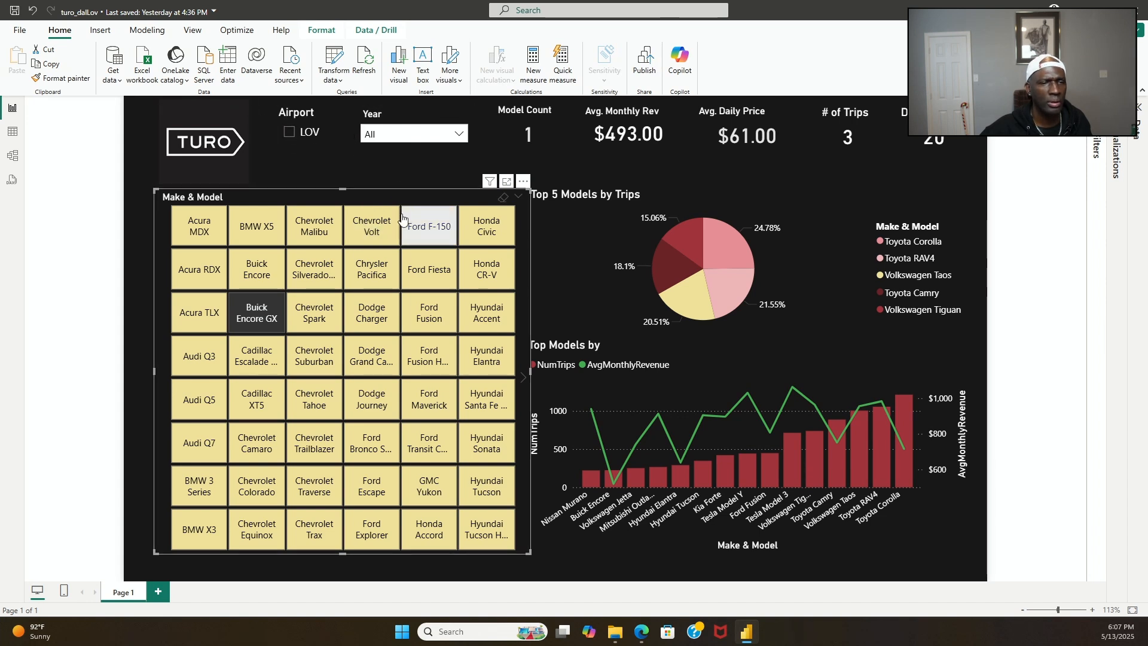
drag(390, 198, 377, 199)
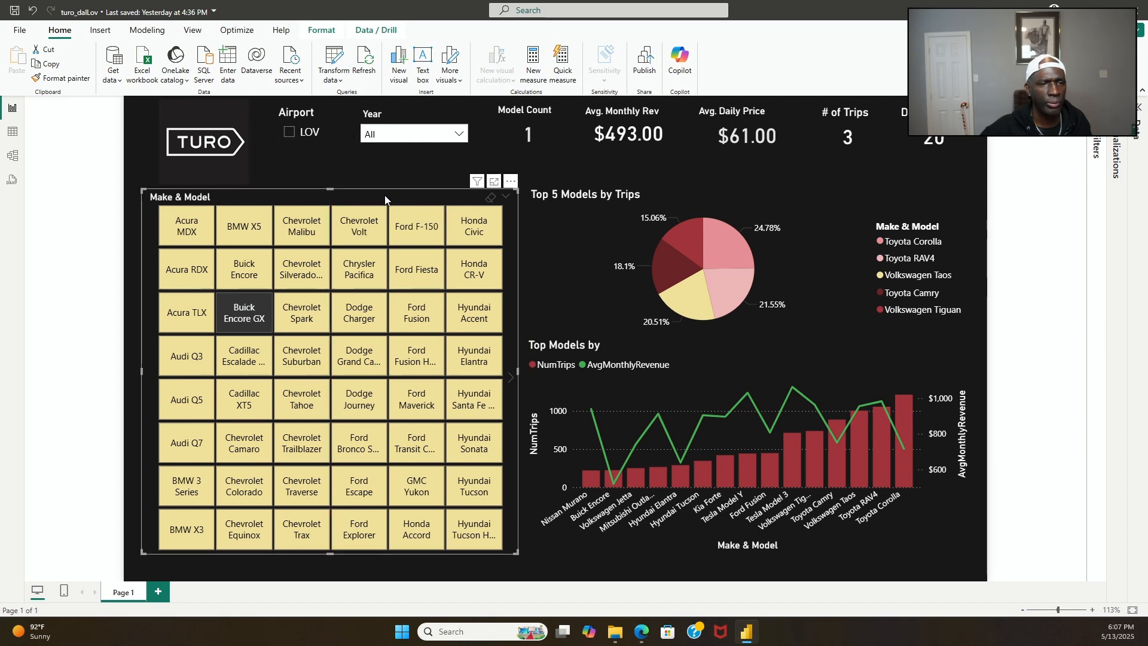
click(436, 167)
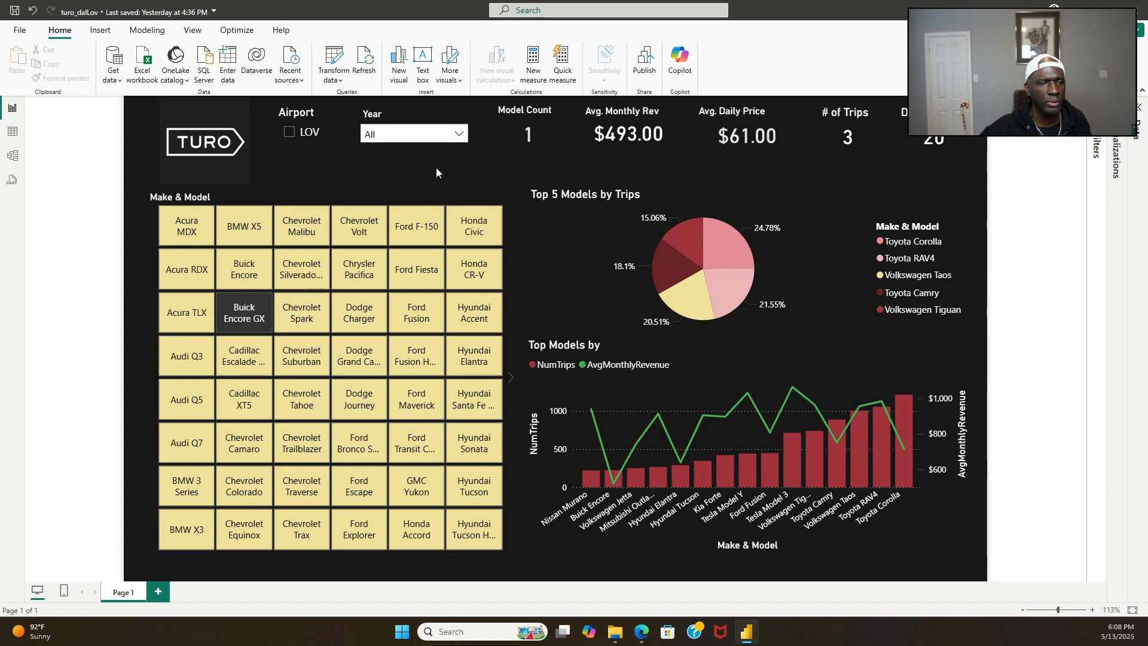
Step: Check the Year list available for Buick Encore GX and clear that Make & Model selection
click(459, 137)
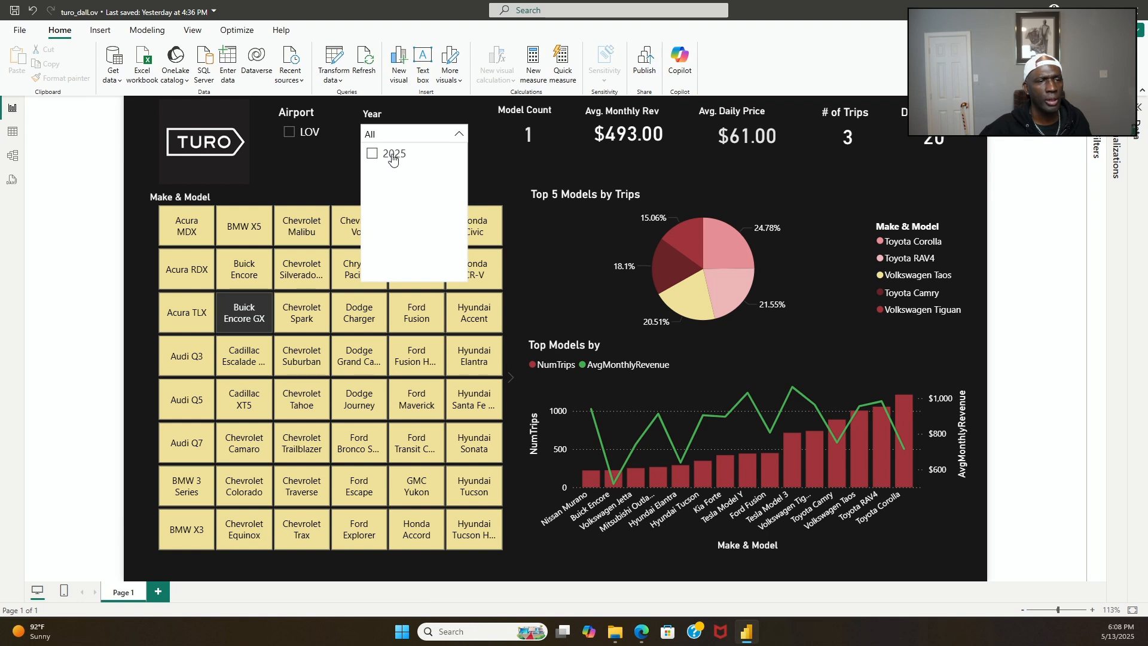
click(248, 317)
click(248, 317)
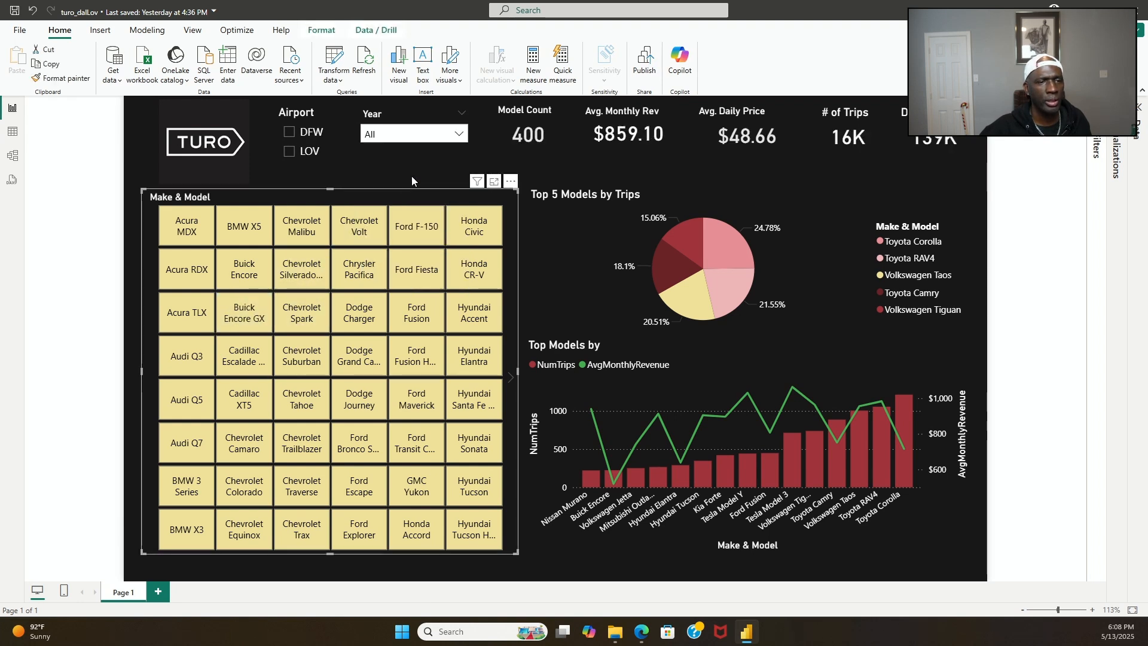
Step: Test the Year slicer with 2017, 2014, 2013, 2015 and 2019, switching back to 2017 for comparison and ending on 2019
click(460, 136)
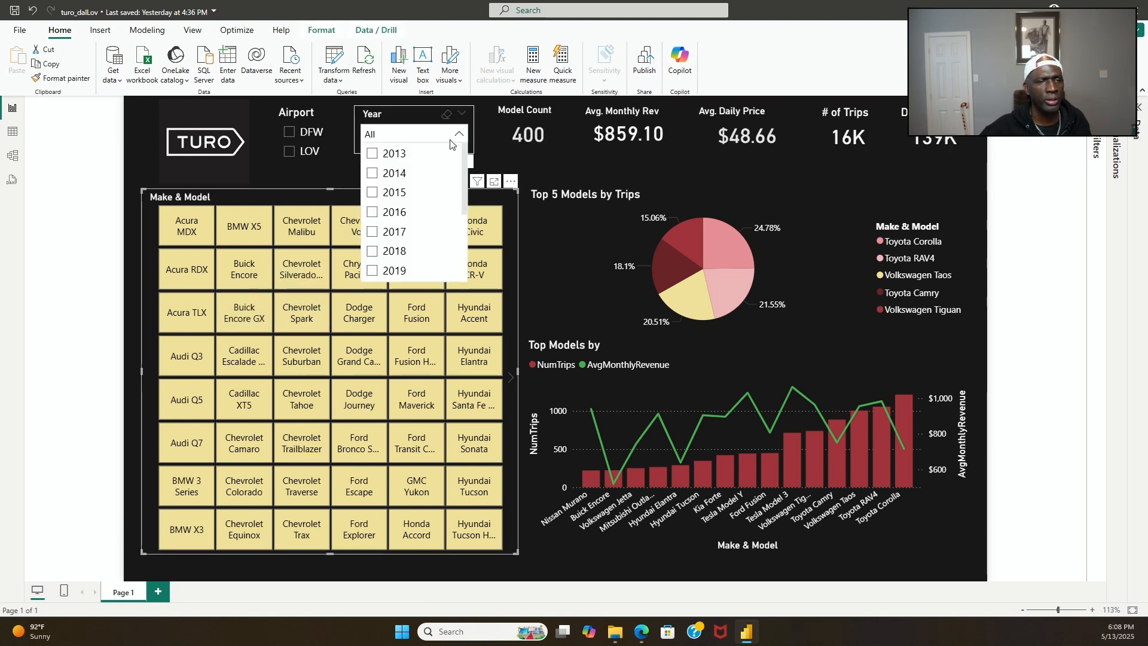
click(391, 233)
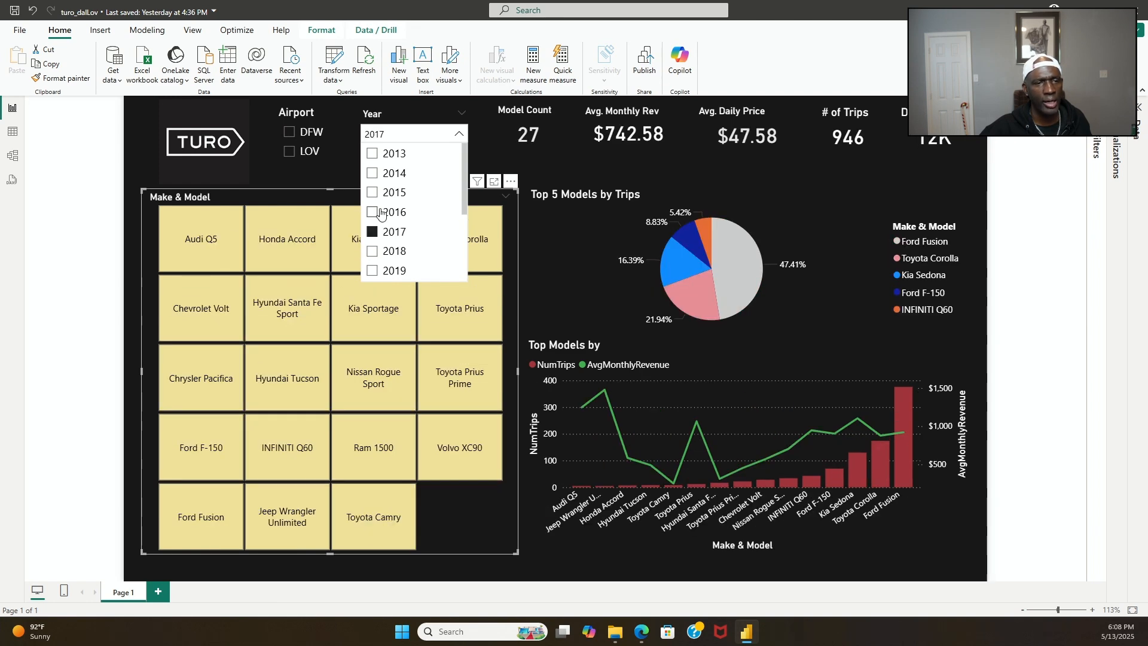
click(374, 174)
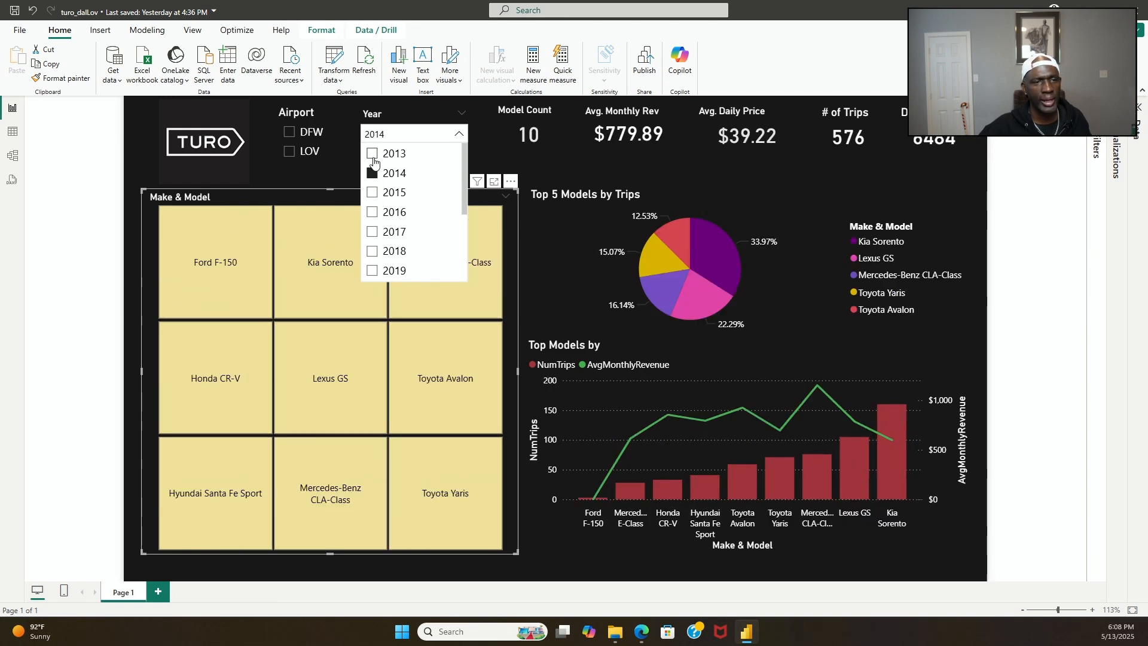
click(372, 155)
click(375, 231)
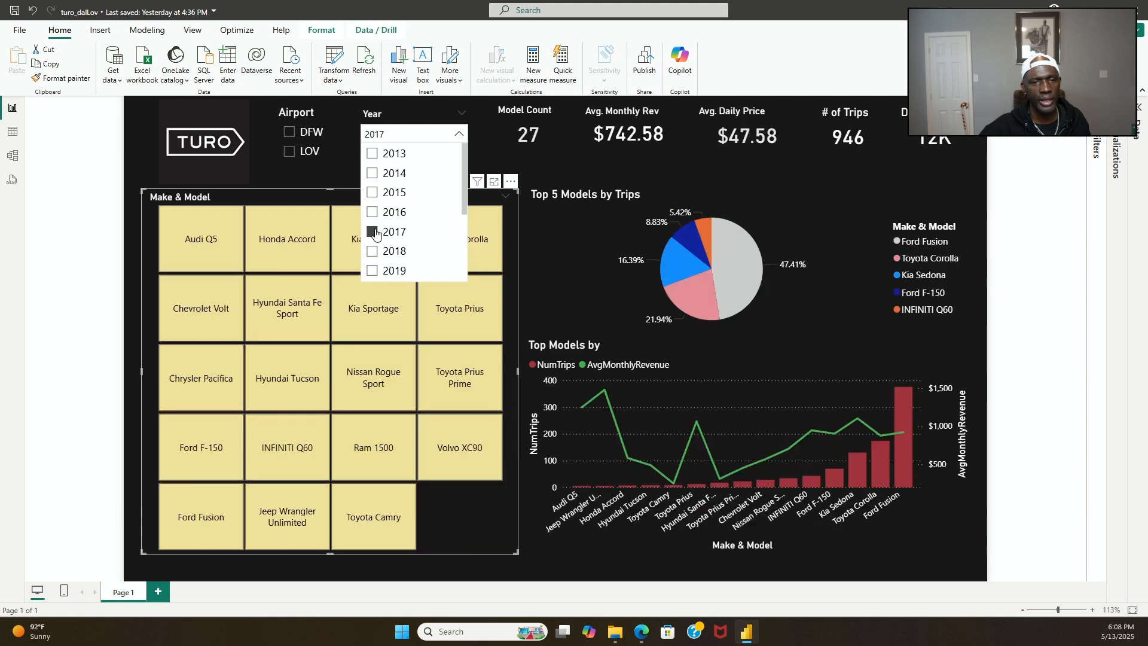
click(371, 274)
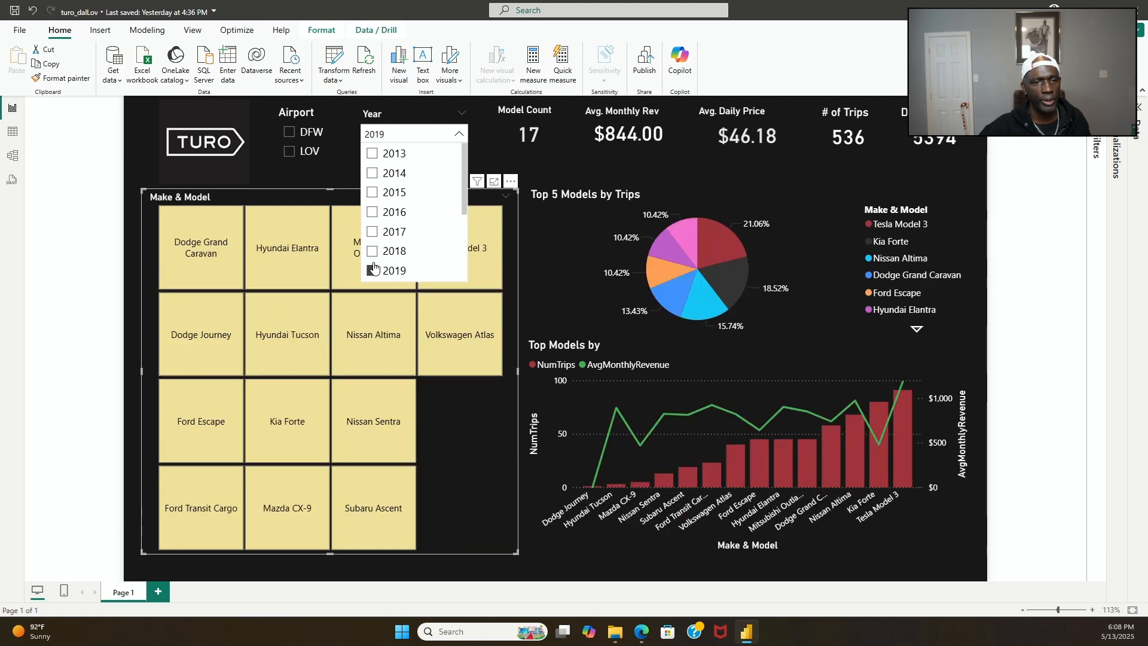
click(373, 233)
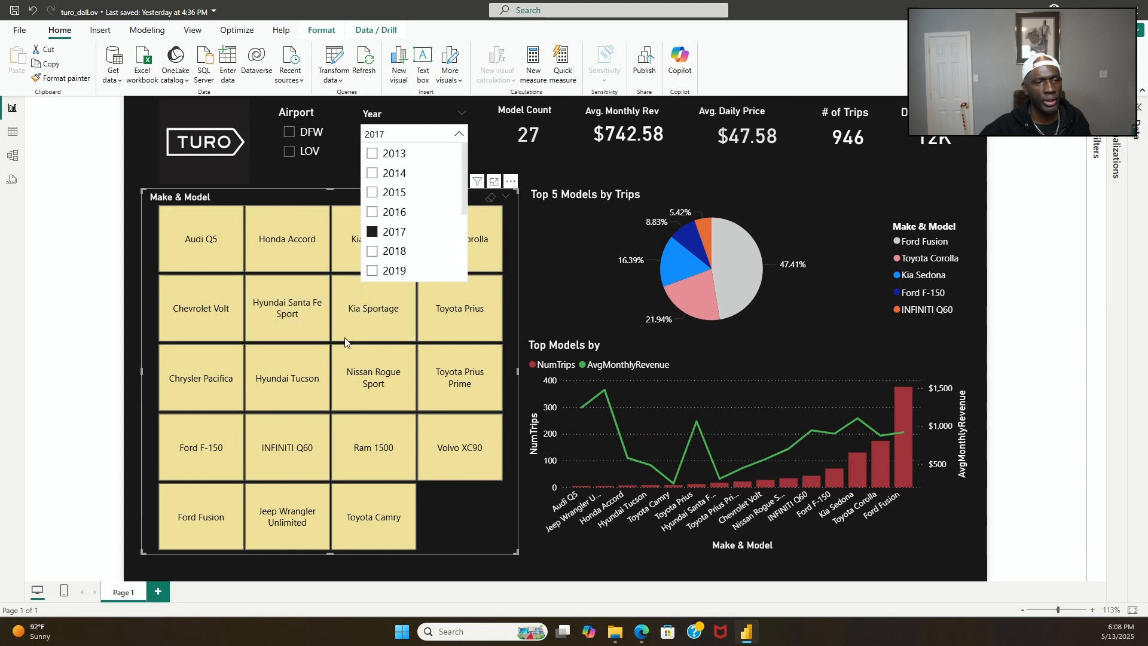
click(373, 194)
click(371, 275)
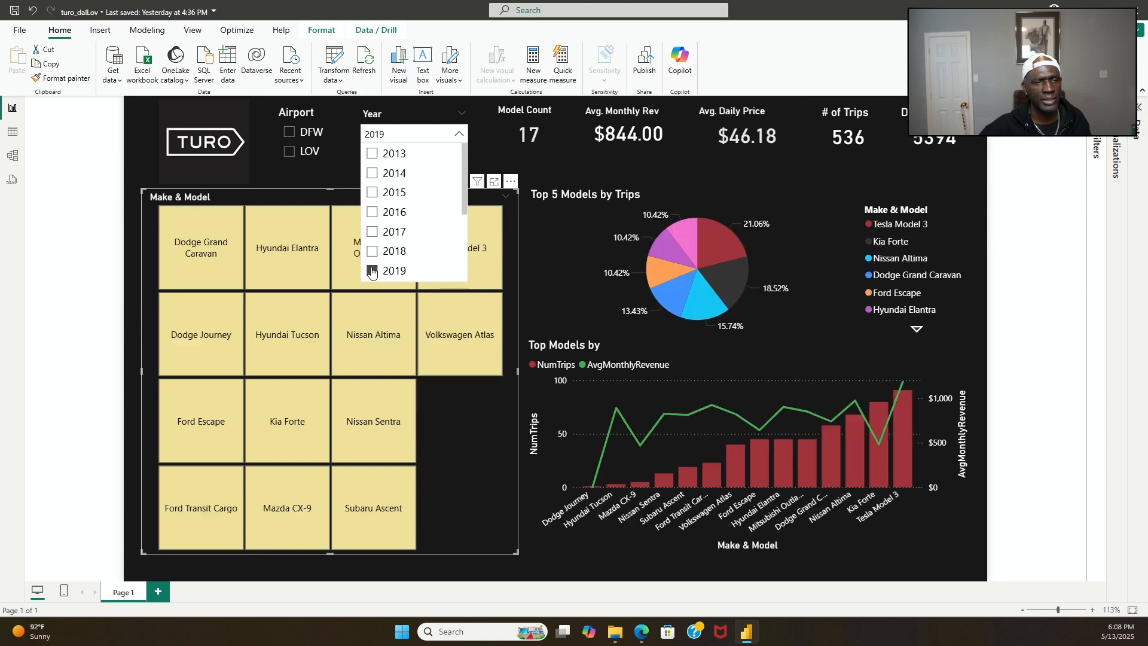
Step: Test the Year slicer with 2025, 2024, 2022 and 2020 in turn, and clear the year filter
scroll(372, 277, down, 3)
click(372, 274)
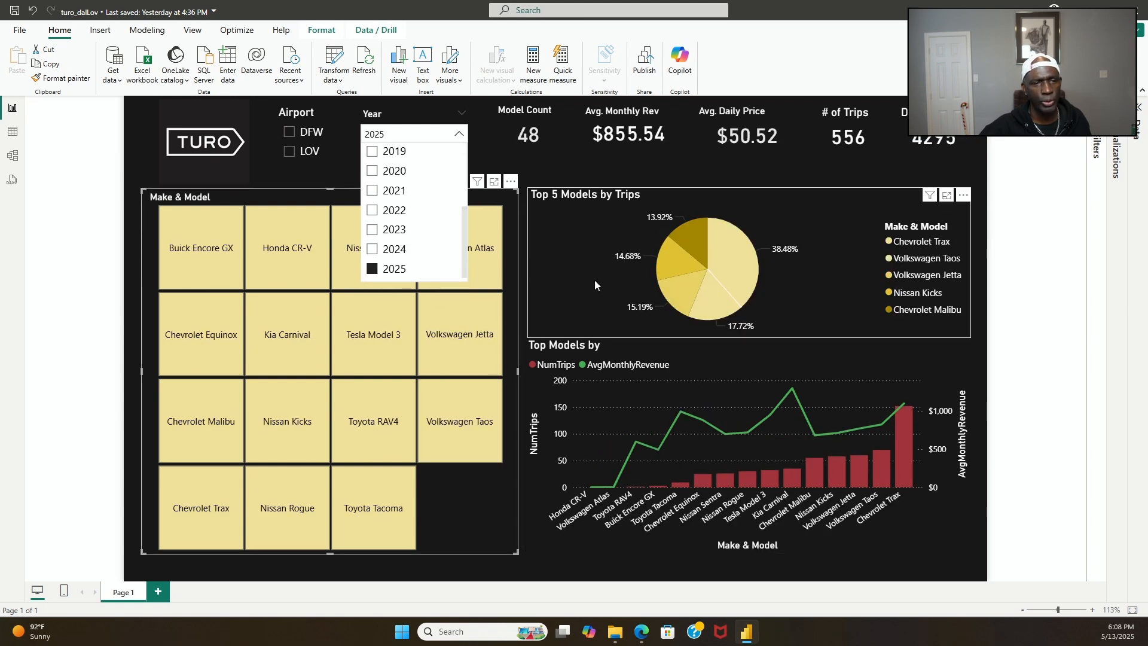
click(381, 251)
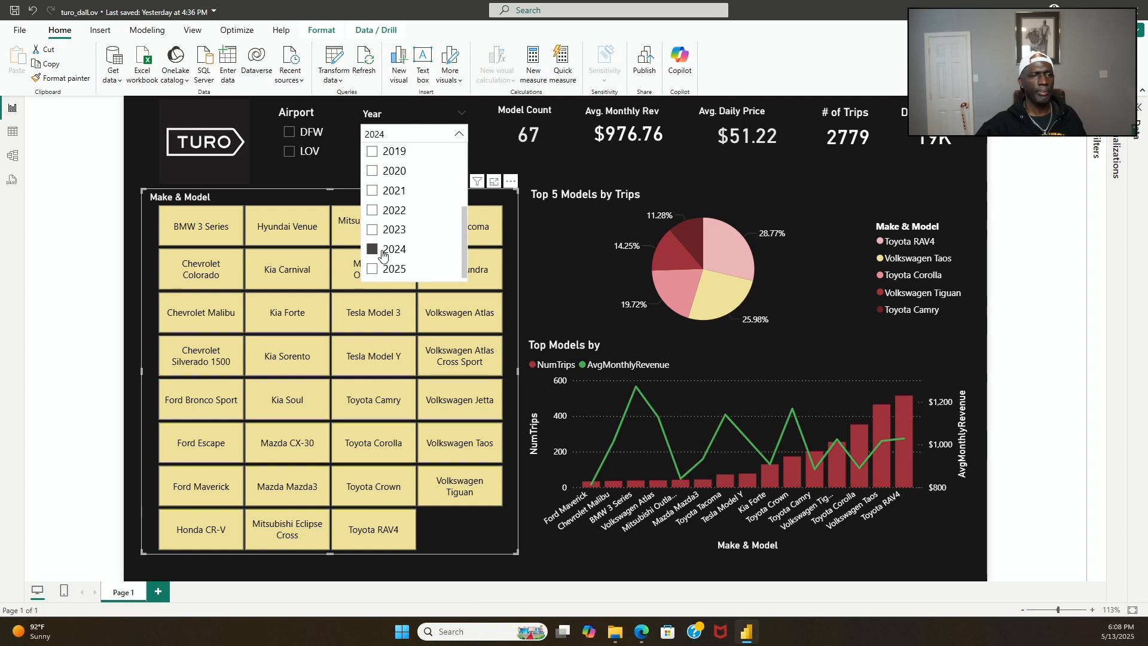
click(375, 210)
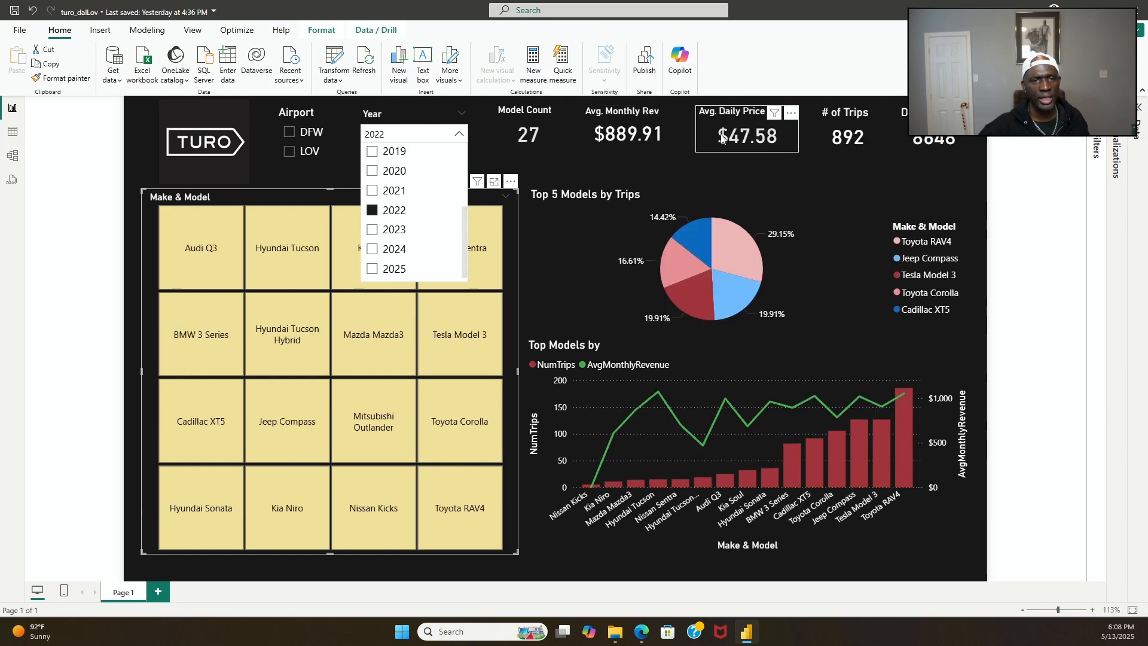
click(378, 173)
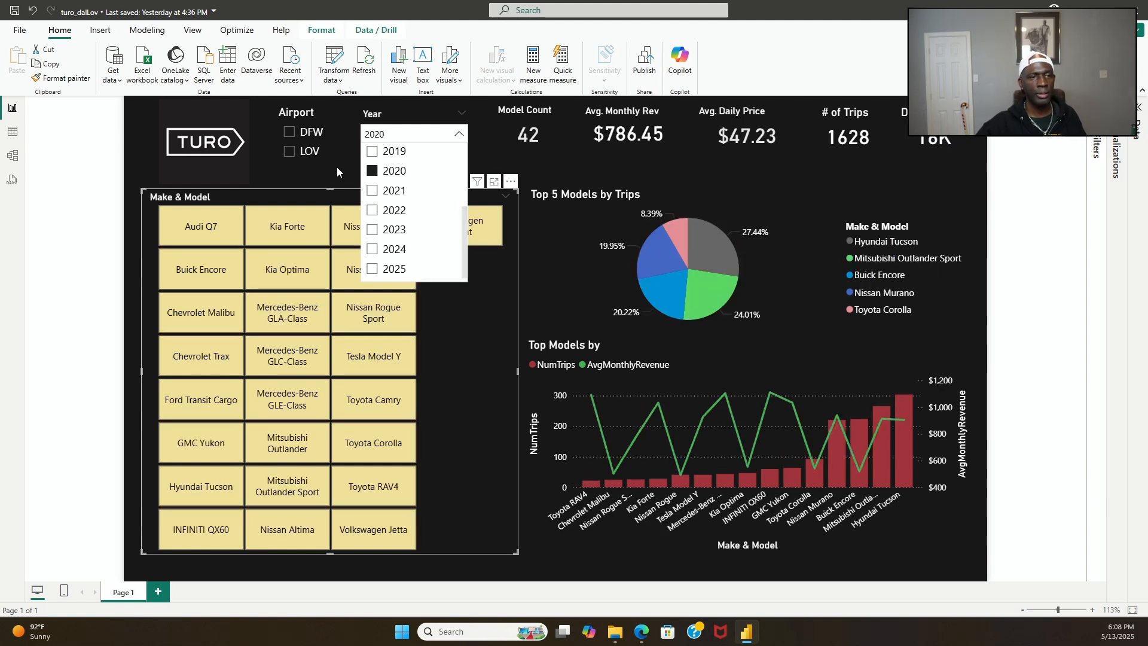
click(338, 169)
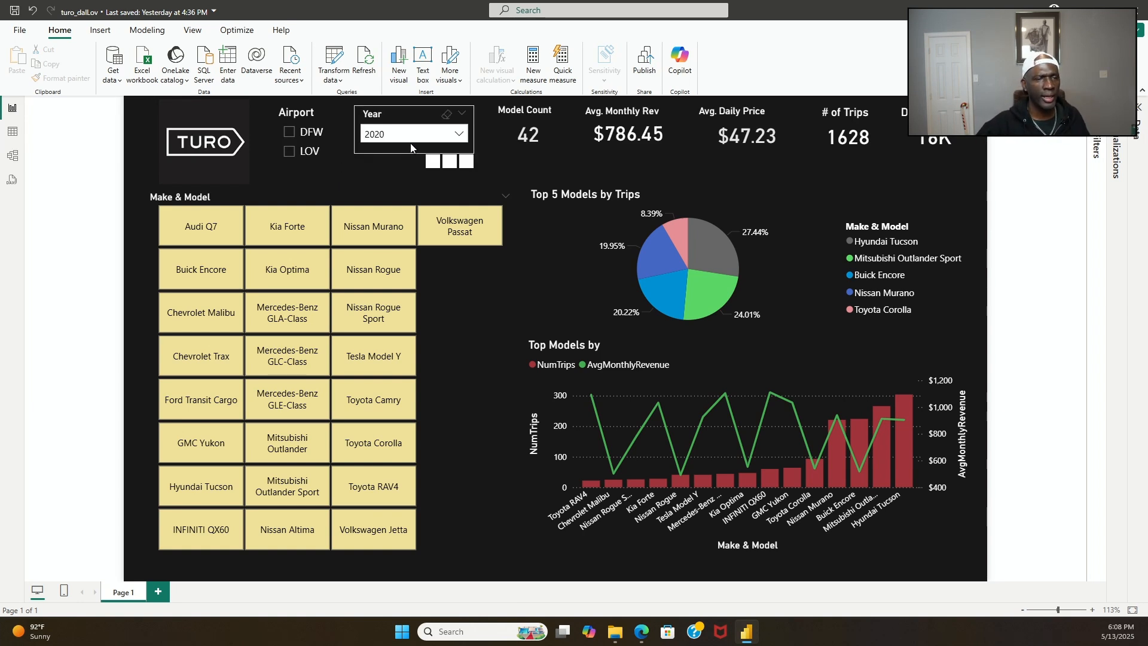
click(446, 114)
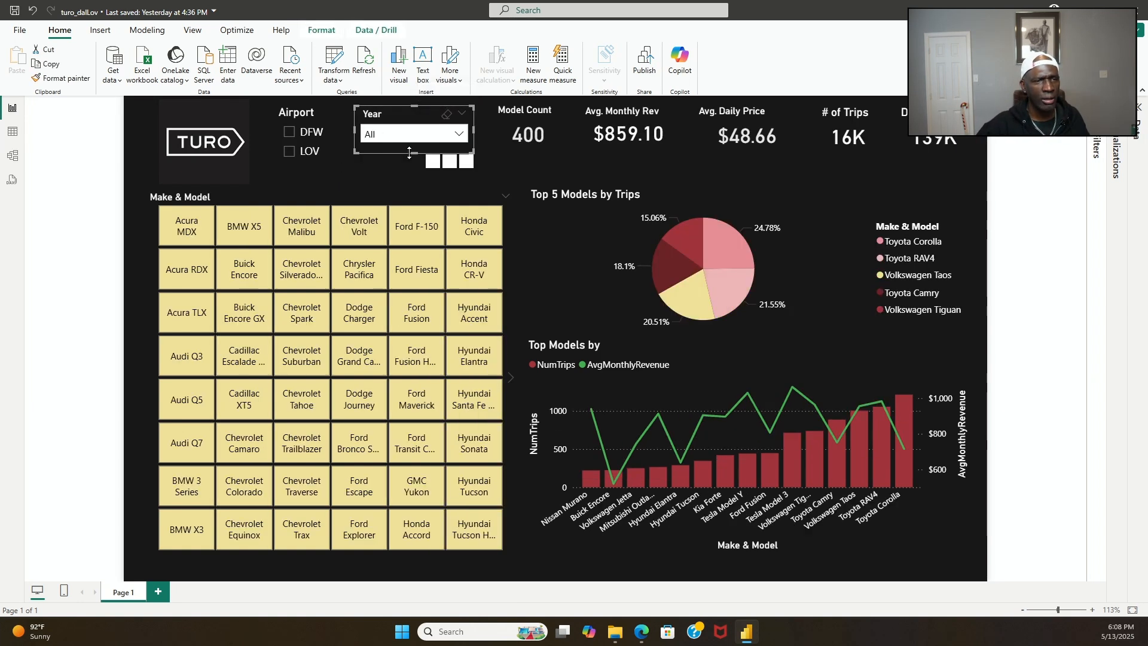
Step: Compare the DFW and LOV airports with the Airport slicer, ending with DFW selected
click(289, 132)
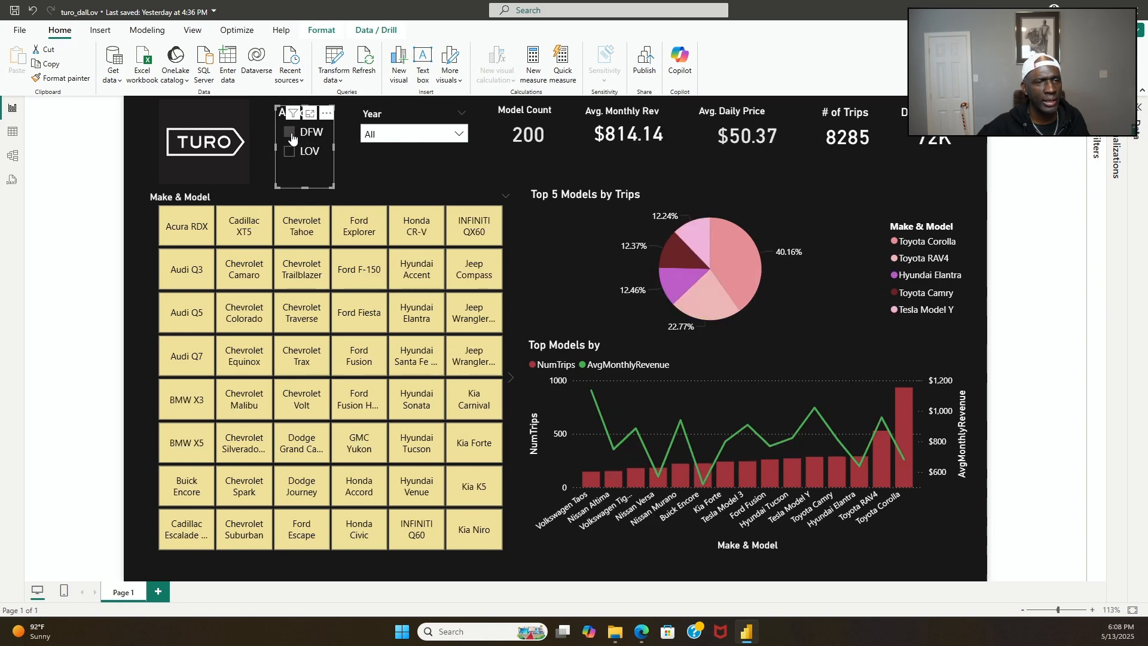
click(288, 157)
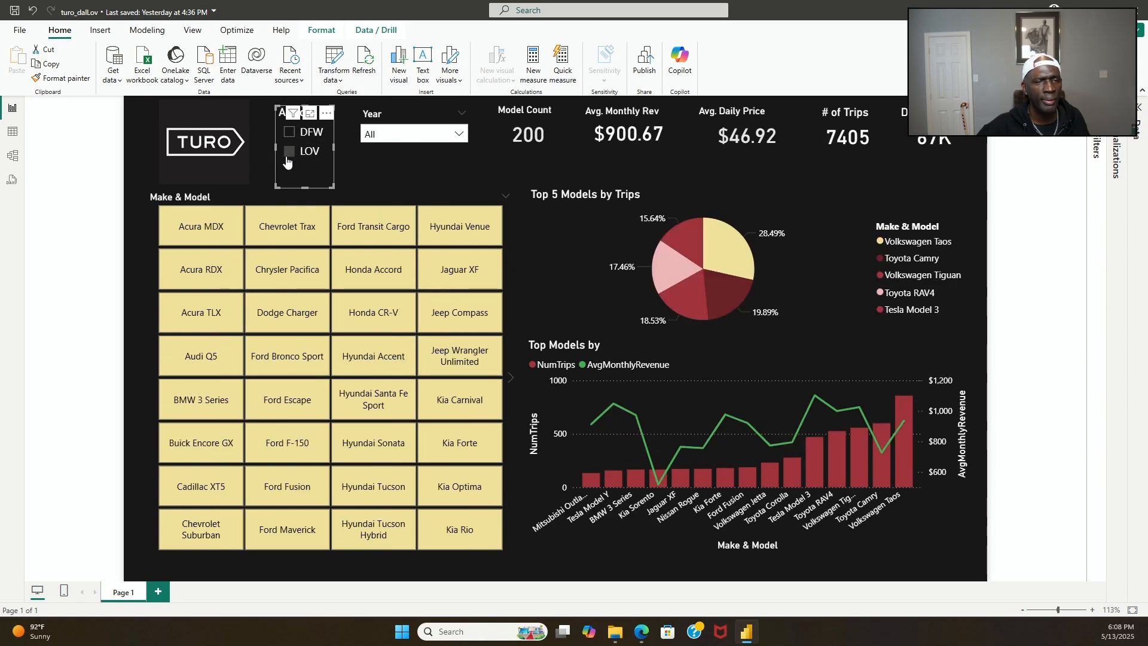
click(289, 132)
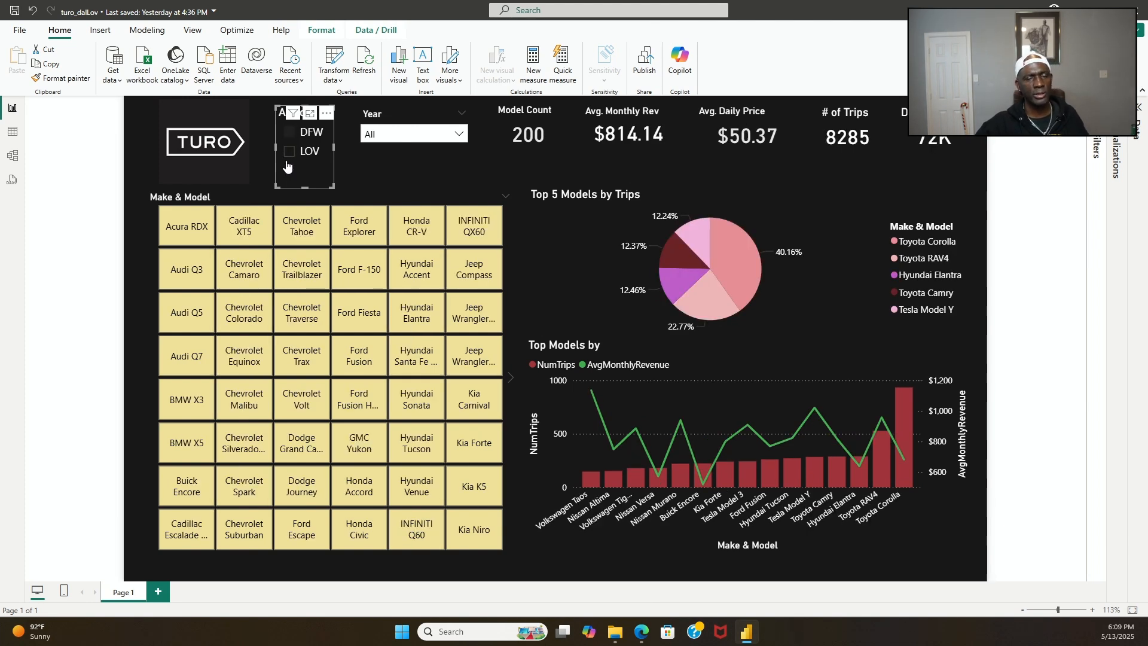
click(417, 179)
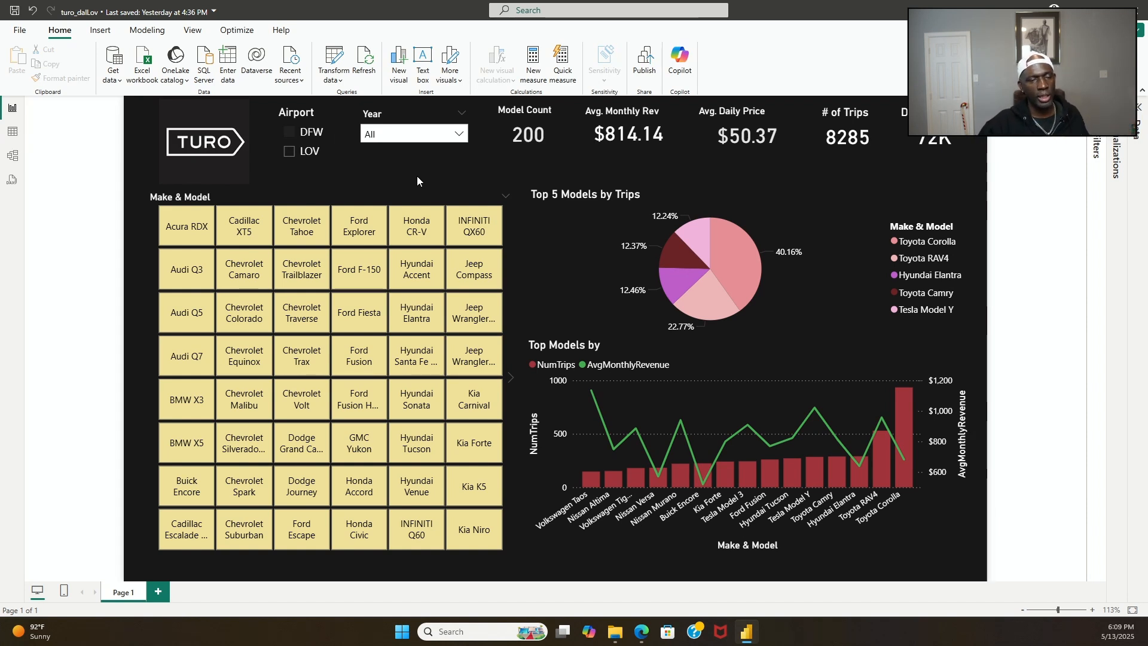
Step: Filter the dashboard to LOV, clear it, switch between DFW and LOV again, and remove the airport filter
click(291, 152)
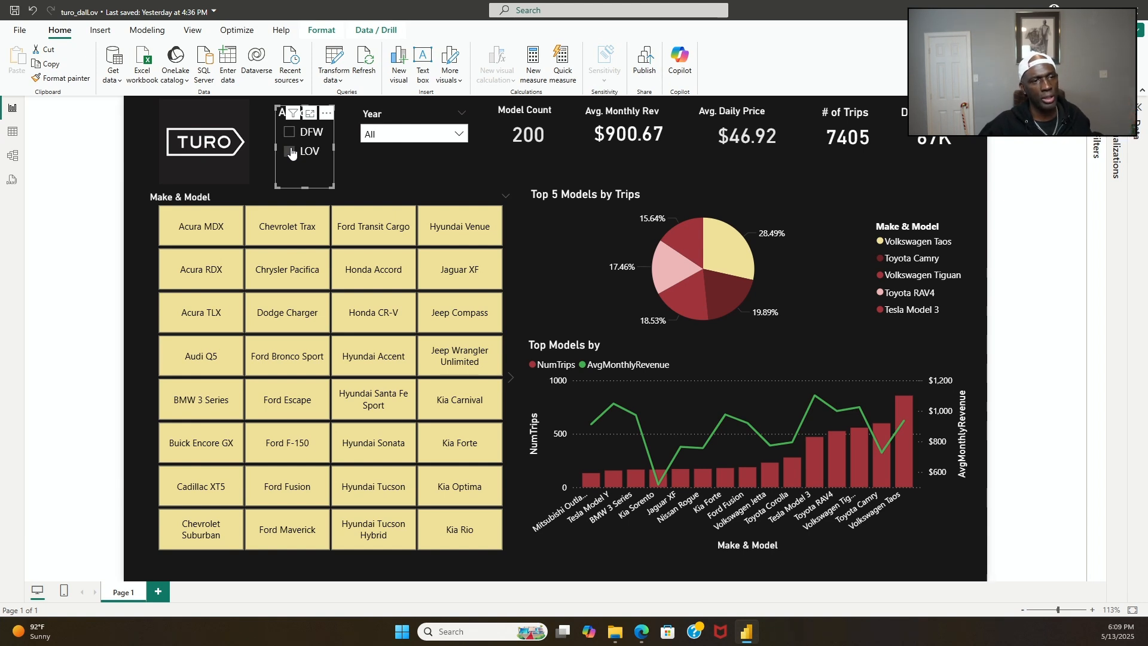
click(290, 151)
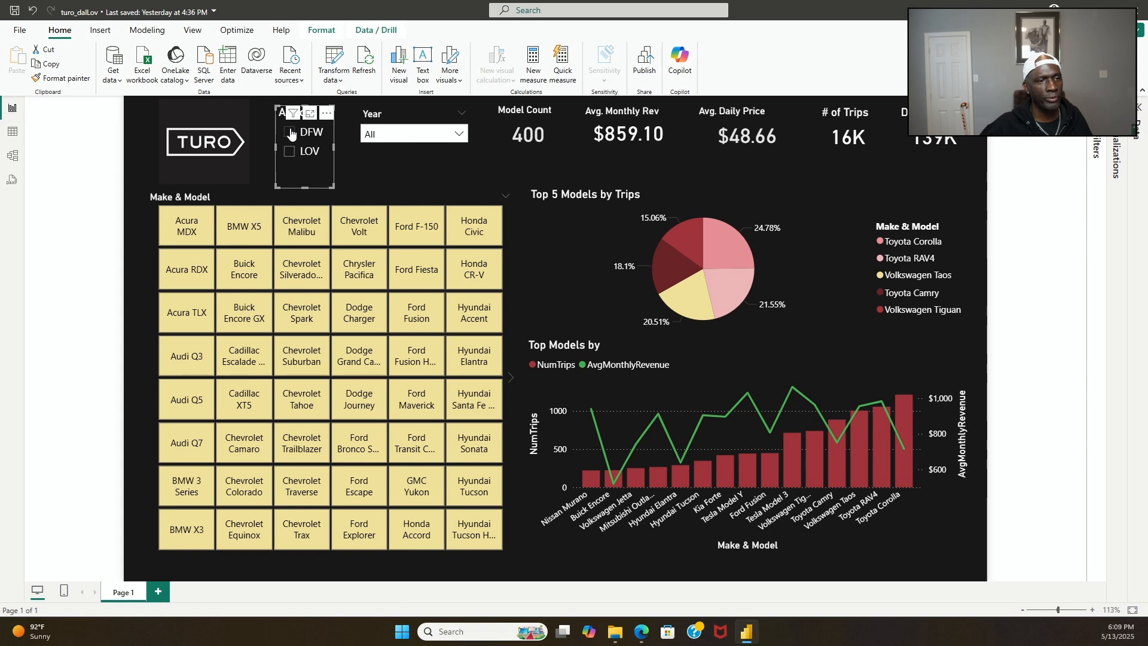
click(290, 133)
click(289, 151)
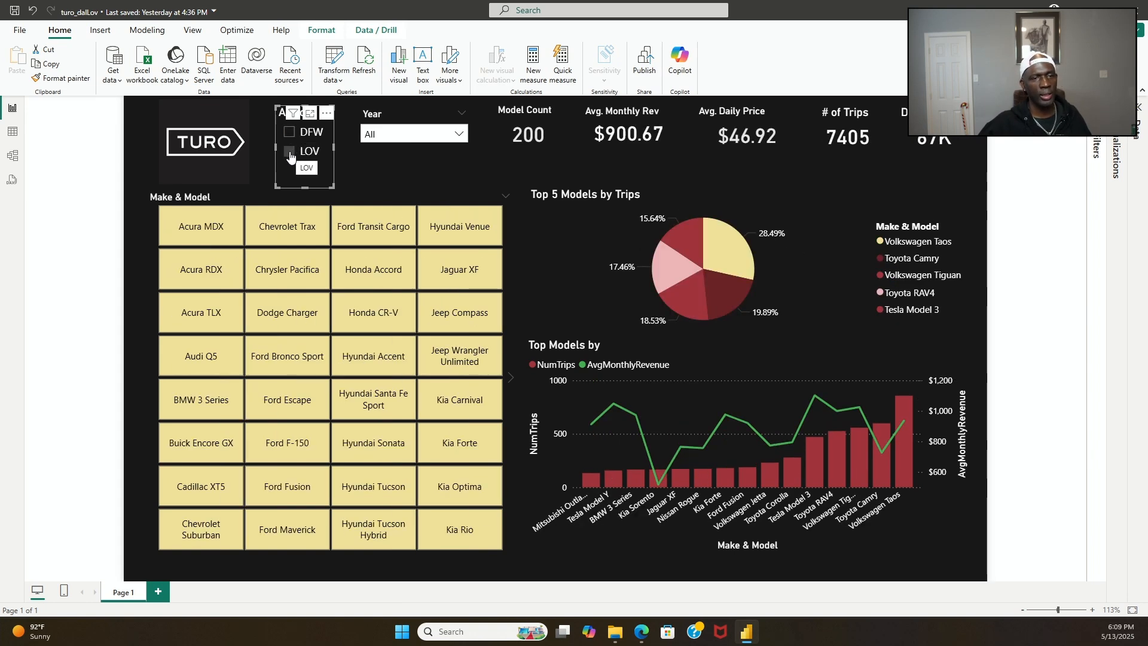
click(290, 155)
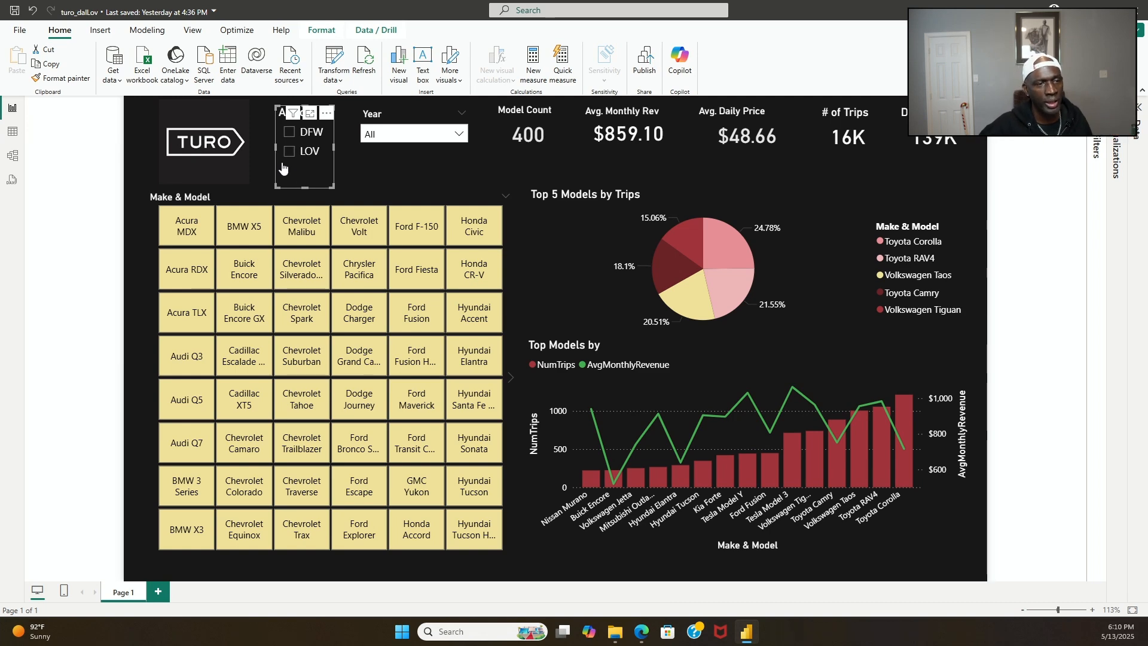
Step: Toggle the LOV airport filter on and off twice to compare it with the figures for all airports
click(289, 152)
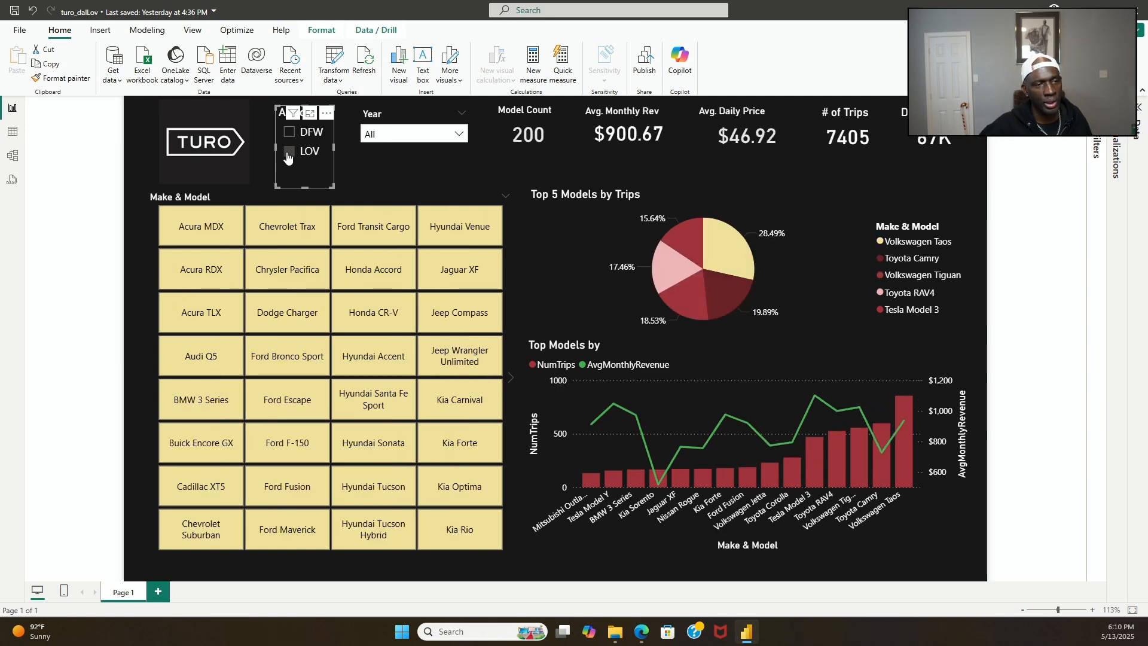
click(287, 154)
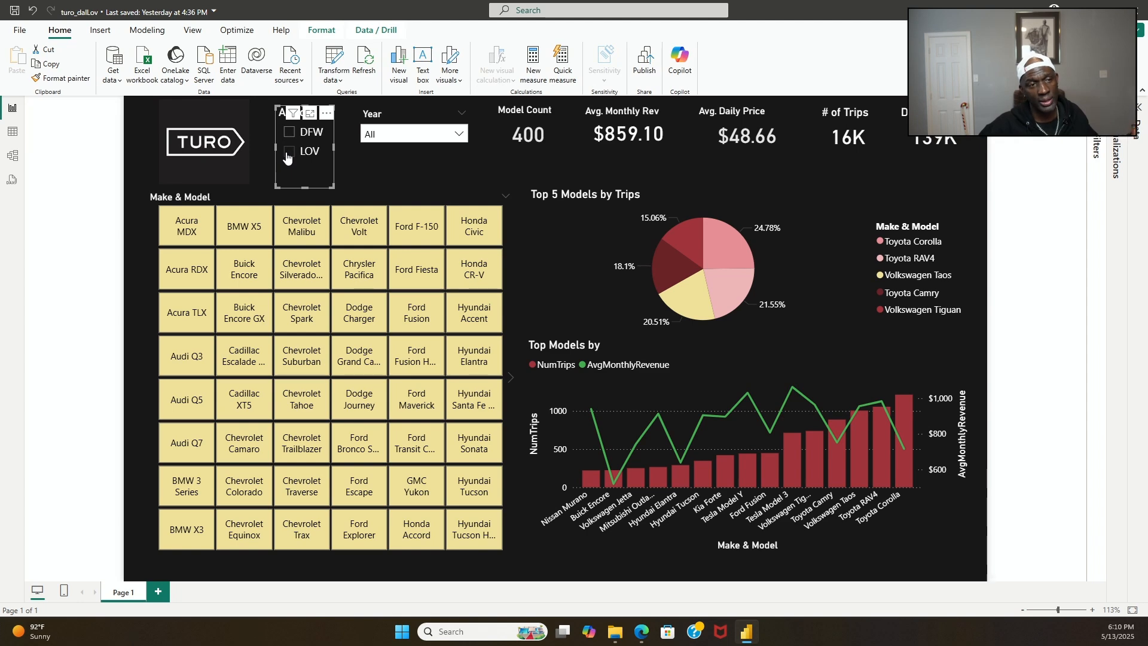
click(288, 153)
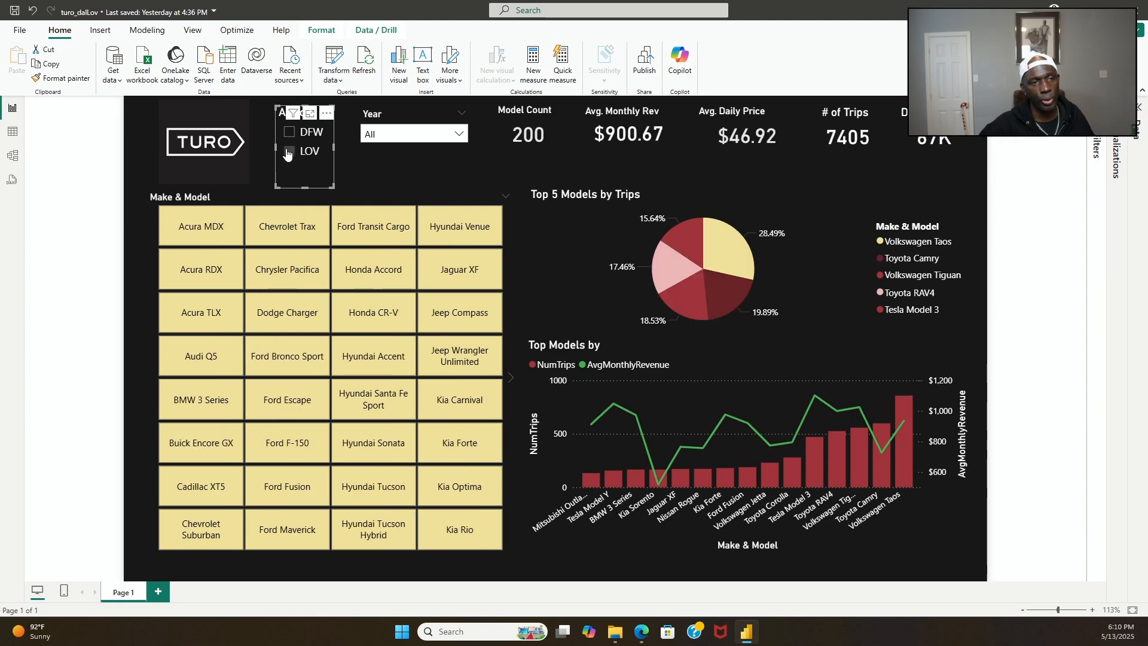
click(288, 154)
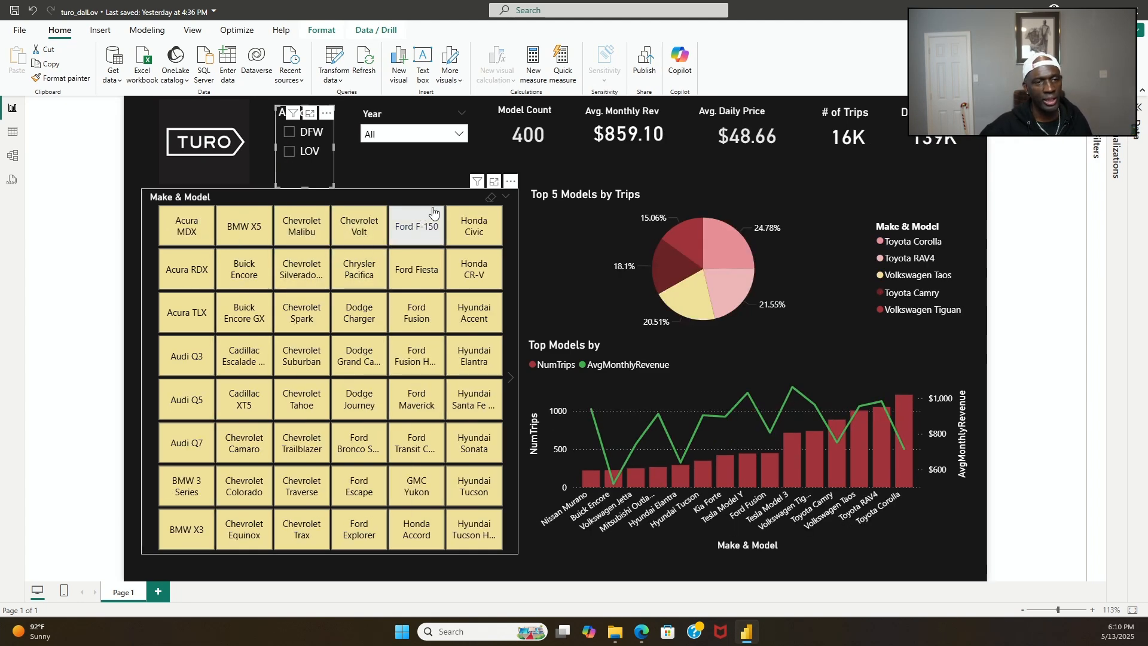
click(482, 171)
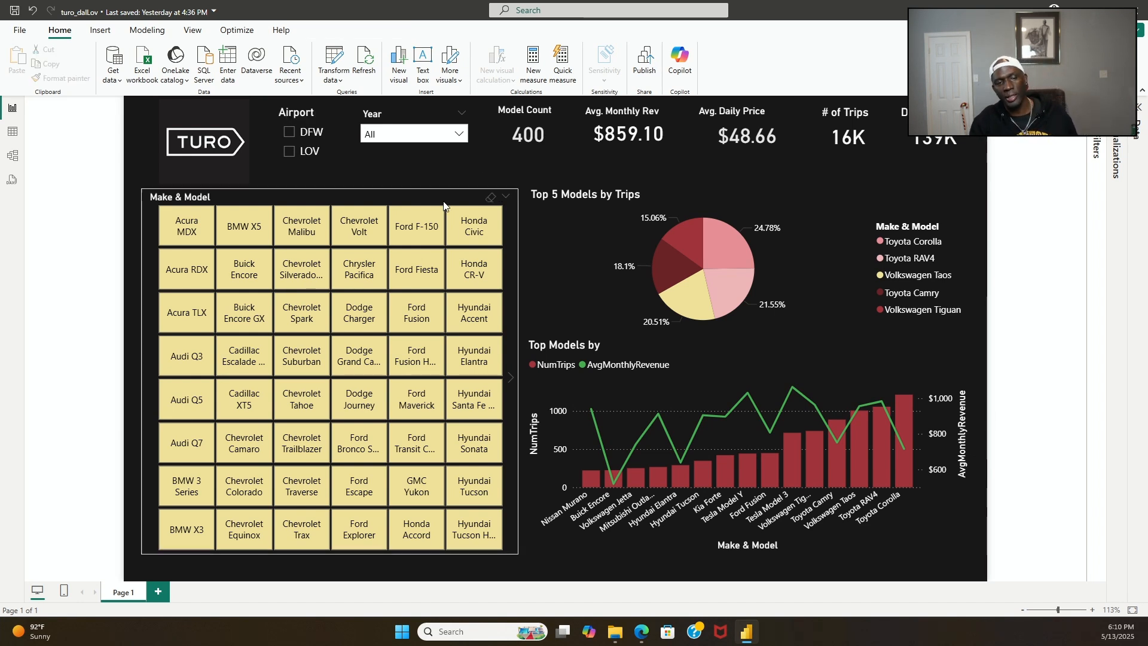
Step: Filter the dashboard to Ford Fiesta with the Make & Model slicer and deselect the visual
click(427, 283)
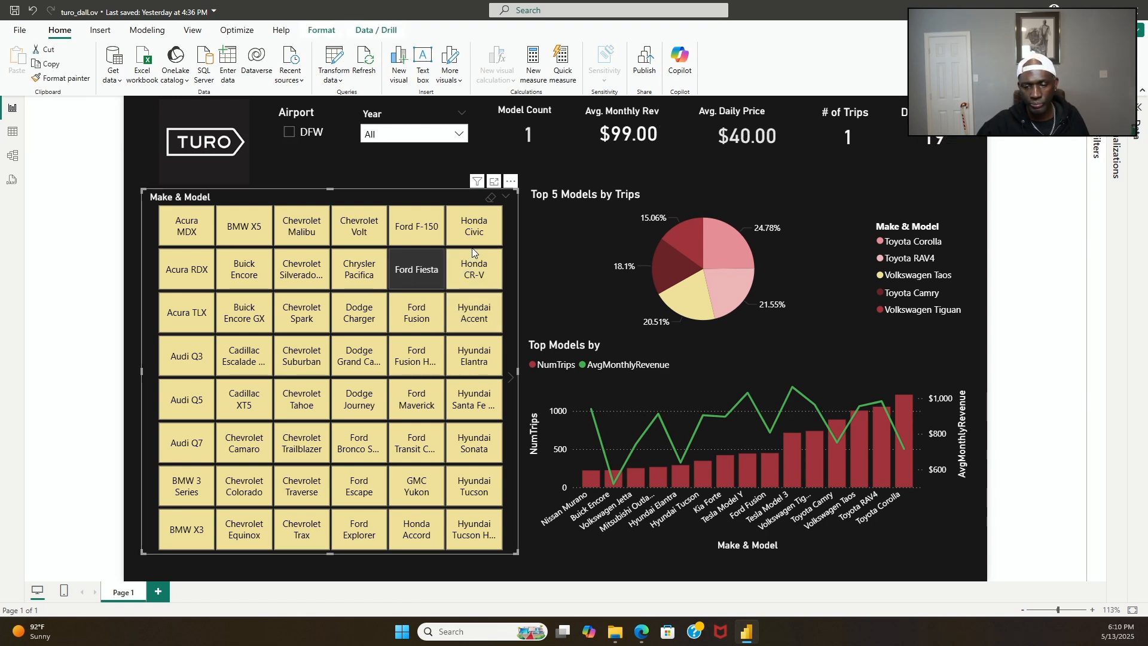
click(496, 157)
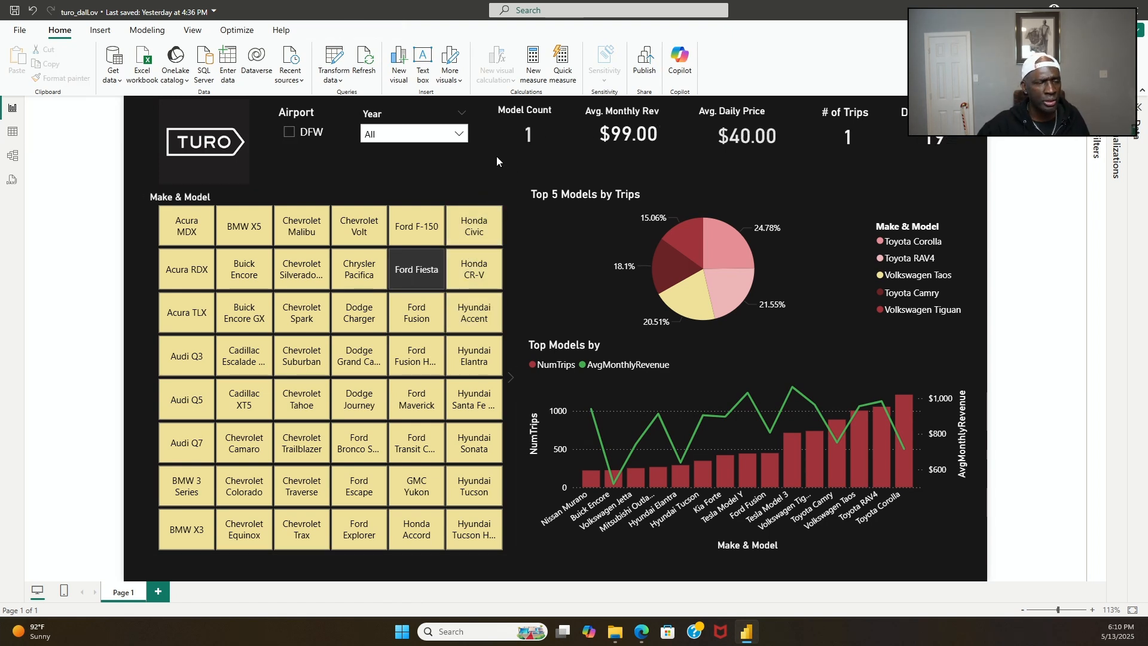